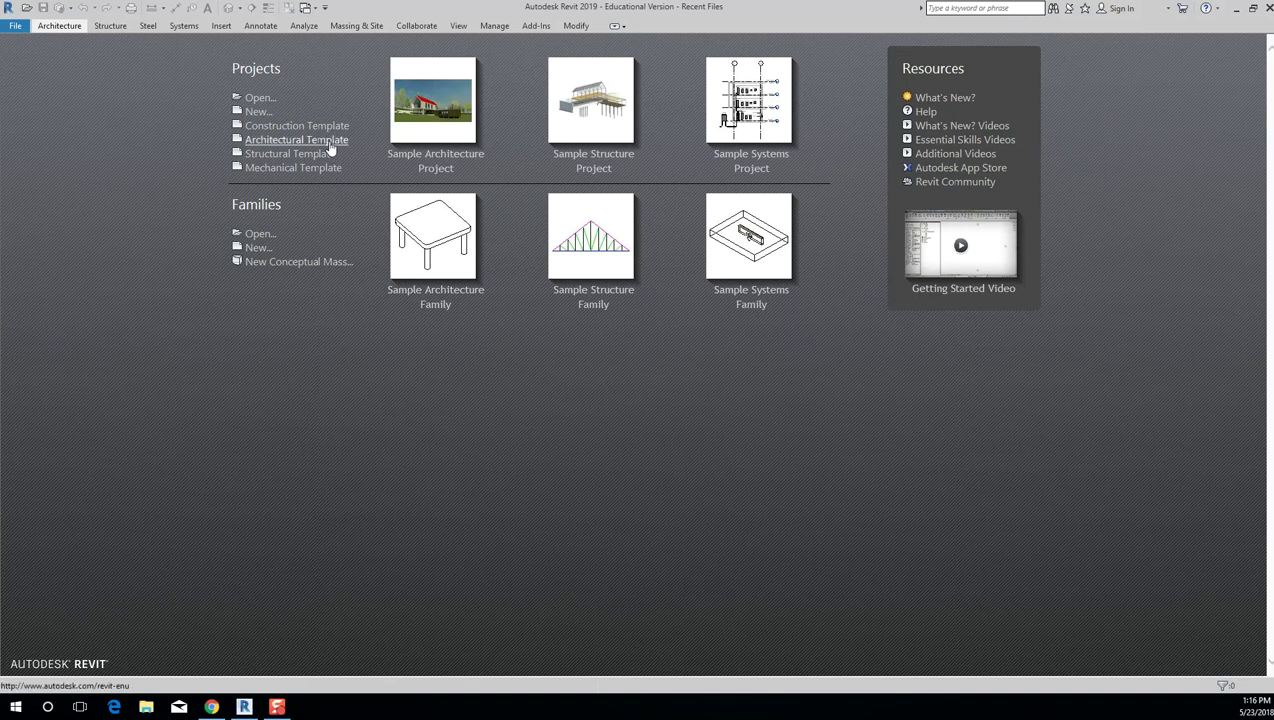
{"action": "left_click", "coordinate": [270, 103]}
{"action": "key", "text": "Escape"}
{"action": "left_click", "coordinate": [256, 112]}
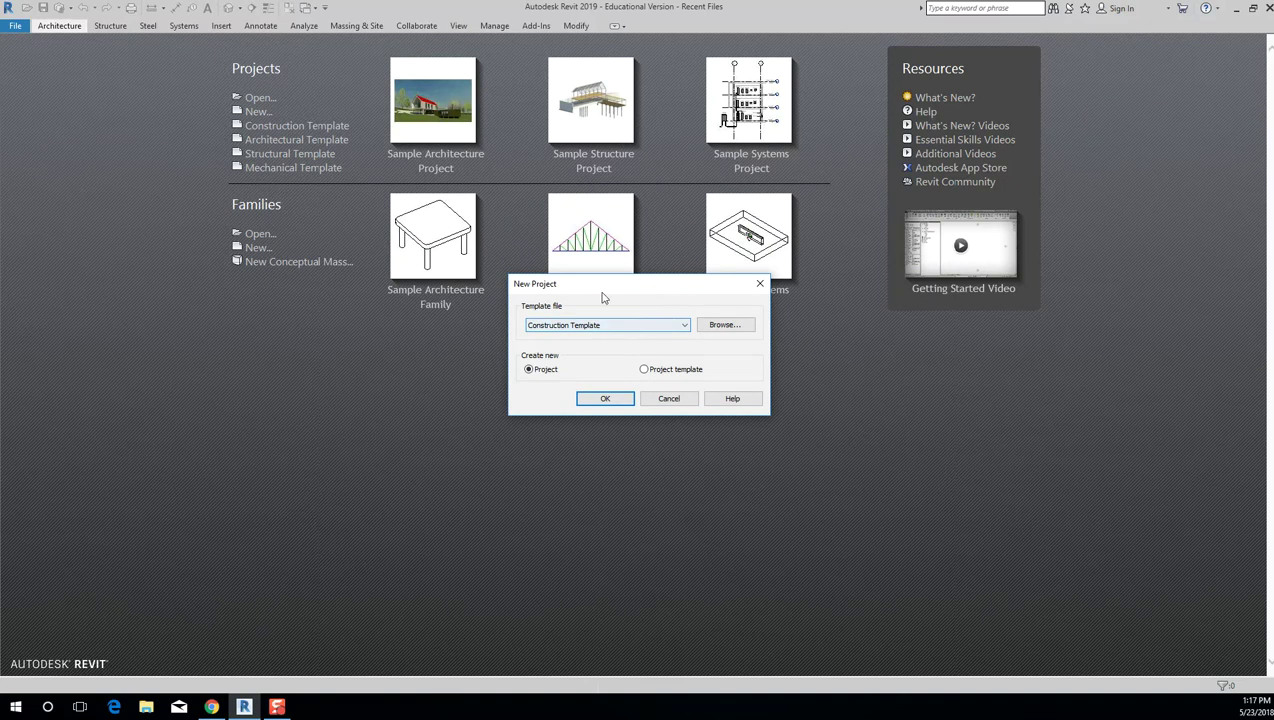
{"action": "left_click", "coordinate": [607, 327]}
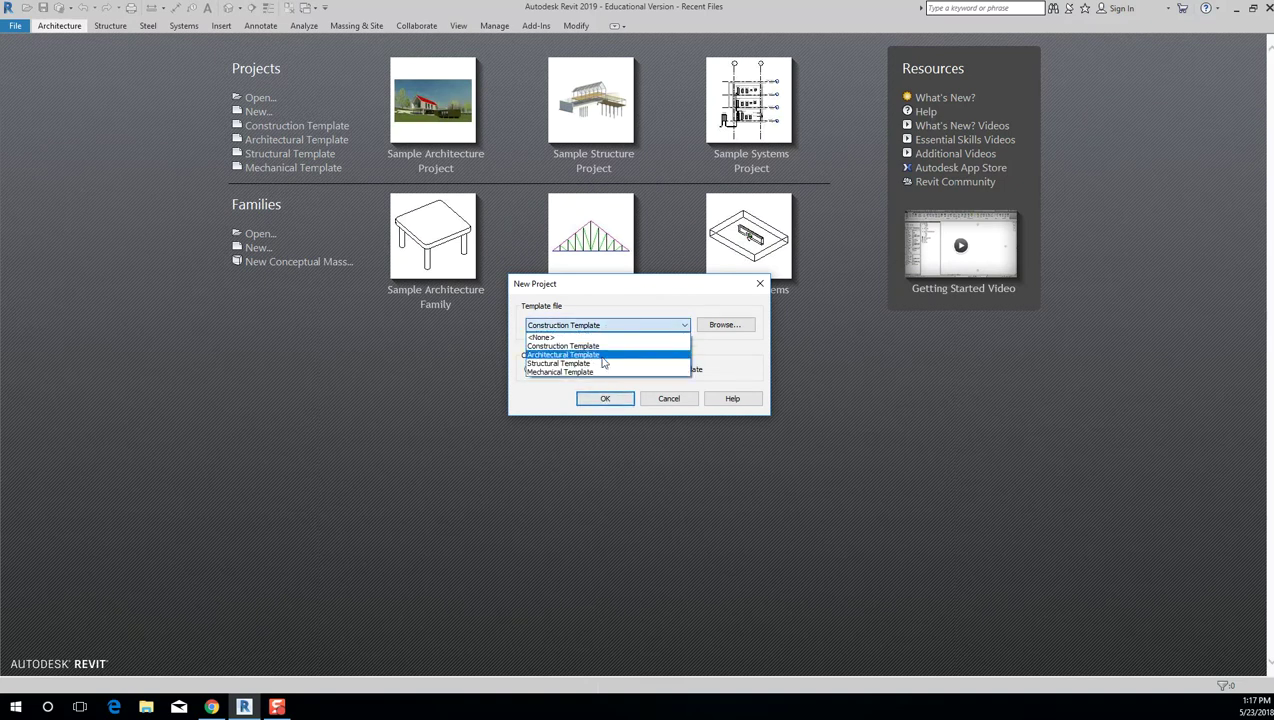
{"action": "key", "text": "Escape"}
{"action": "key", "text": "Escape"}
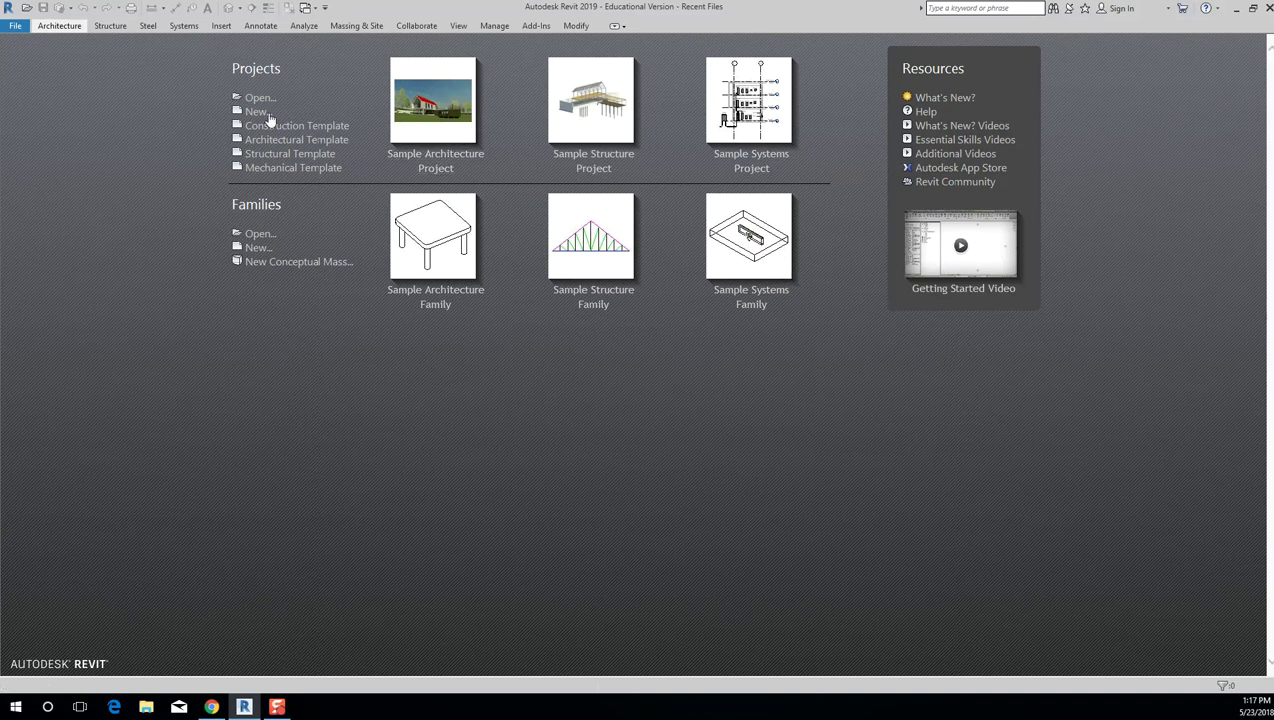
{"action": "left_click", "coordinate": [258, 98]}
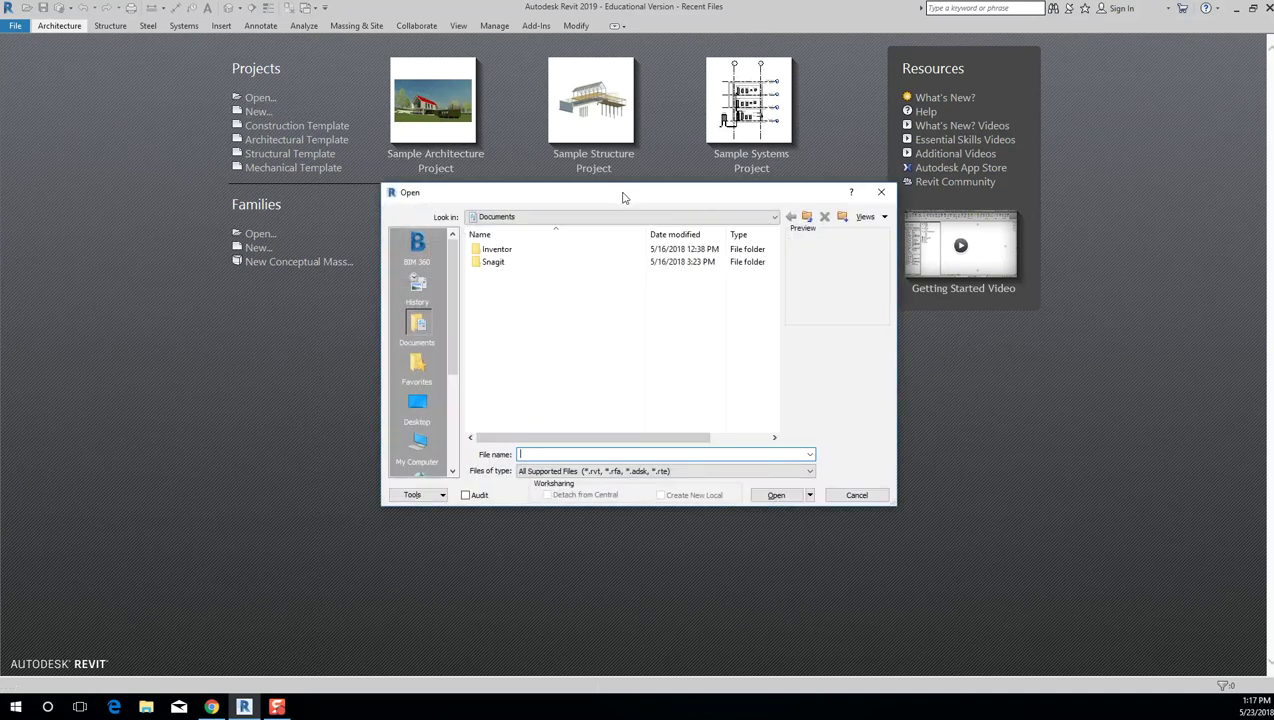
{"action": "key", "text": "Escape"}
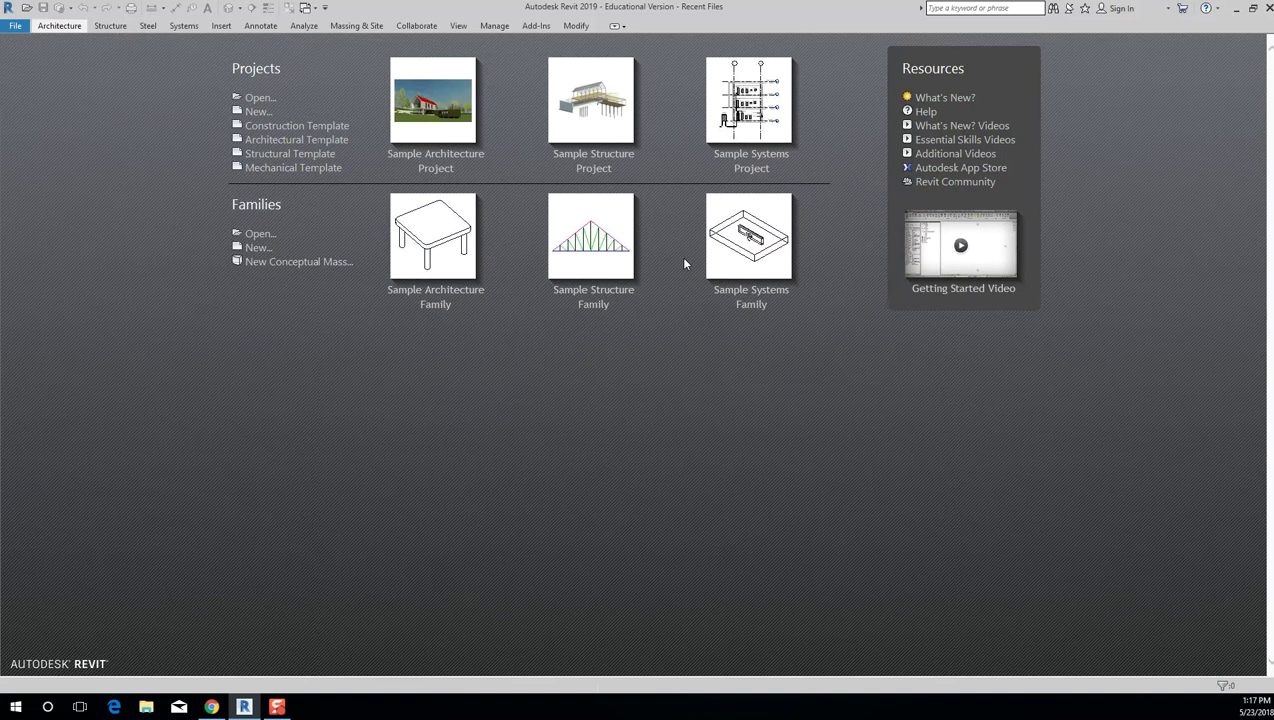
Create a new project from the Architectural Template.
{"action": "left_click", "coordinate": [336, 143]}
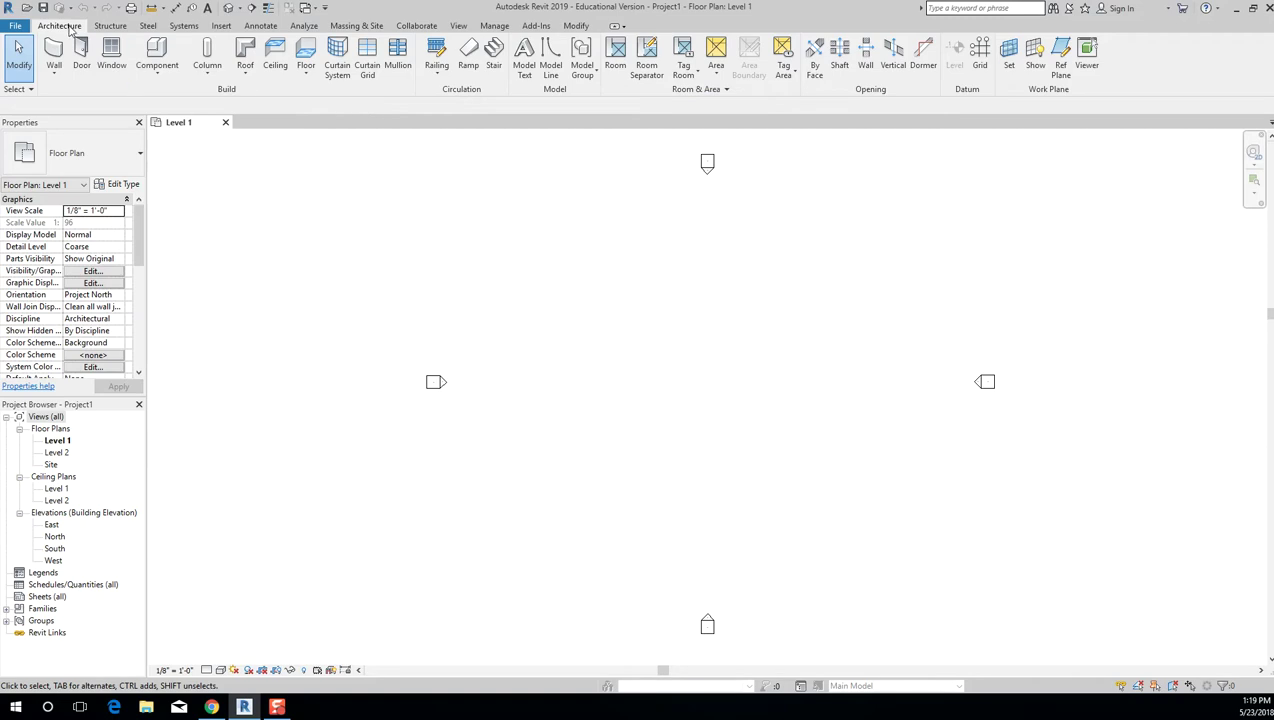
{"action": "left_click", "coordinate": [499, 27]}
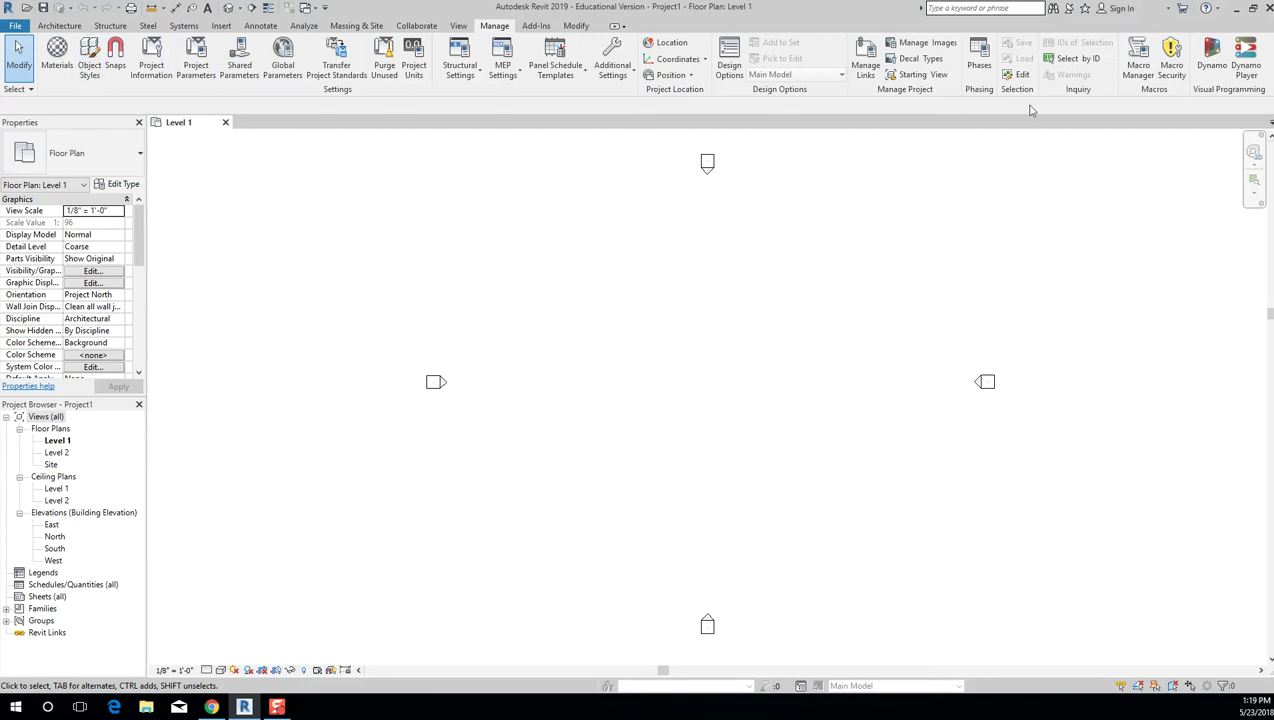
{"action": "left_click", "coordinate": [78, 26]}
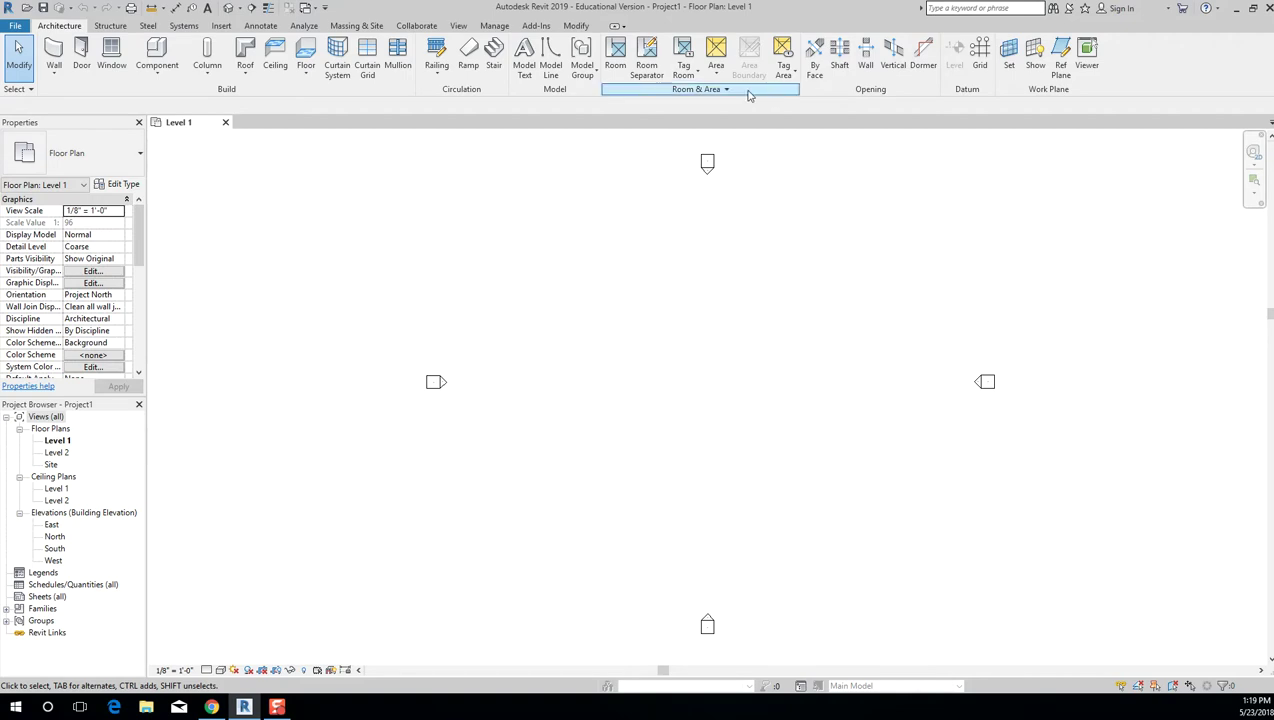
Cycle the ribbon through its minimized display states twice and restore the full ribbon.
{"action": "left_click", "coordinate": [617, 26]}
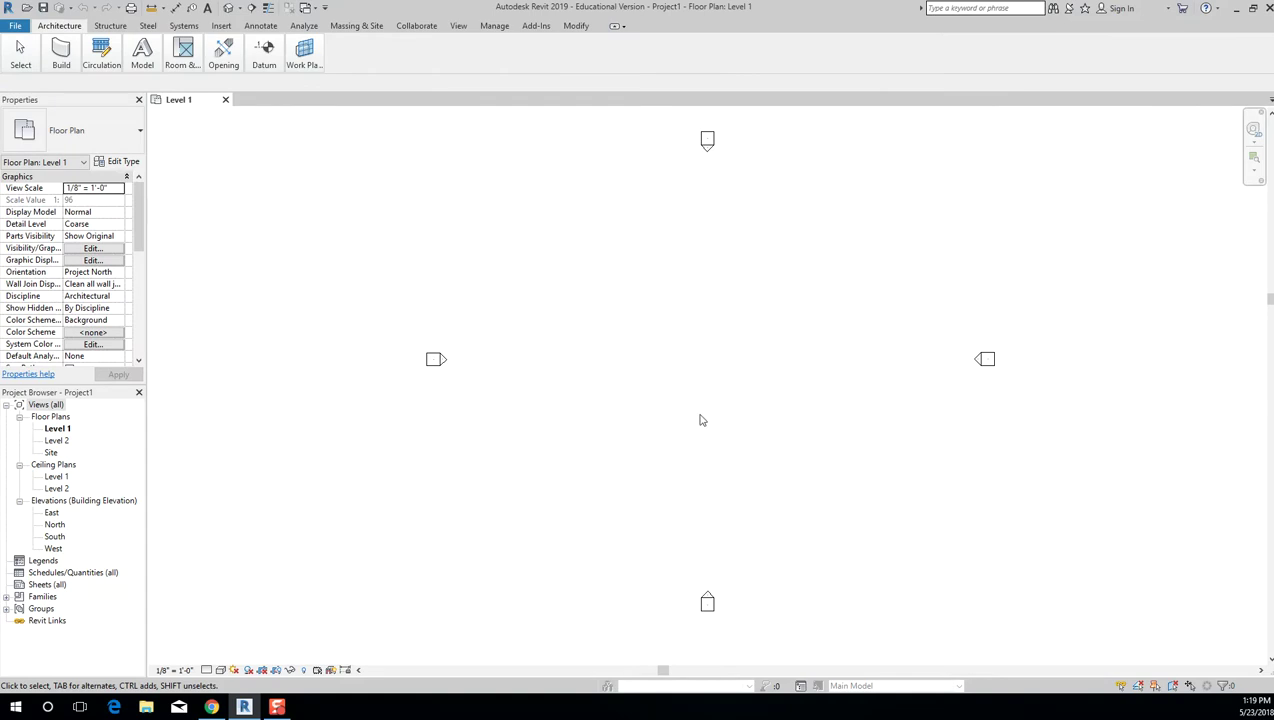
{"action": "left_click", "coordinate": [615, 25]}
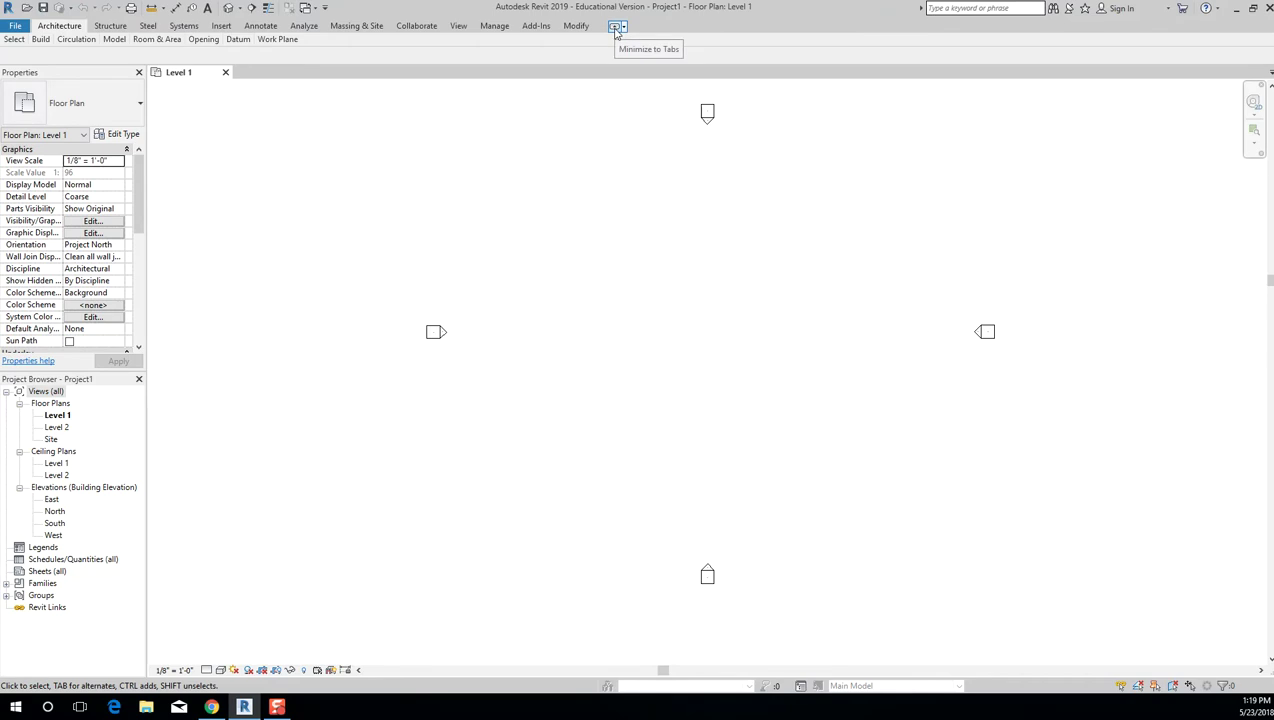
{"action": "left_click", "coordinate": [615, 27]}
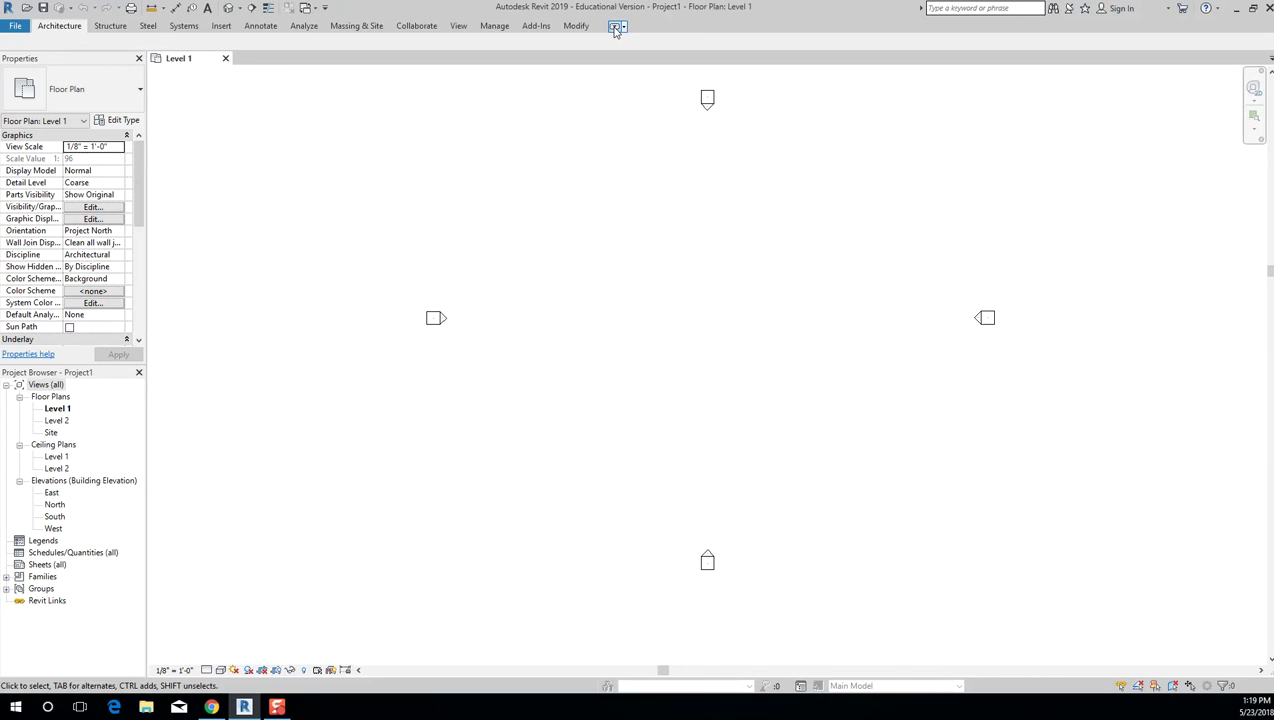
{"action": "left_click", "coordinate": [615, 27]}
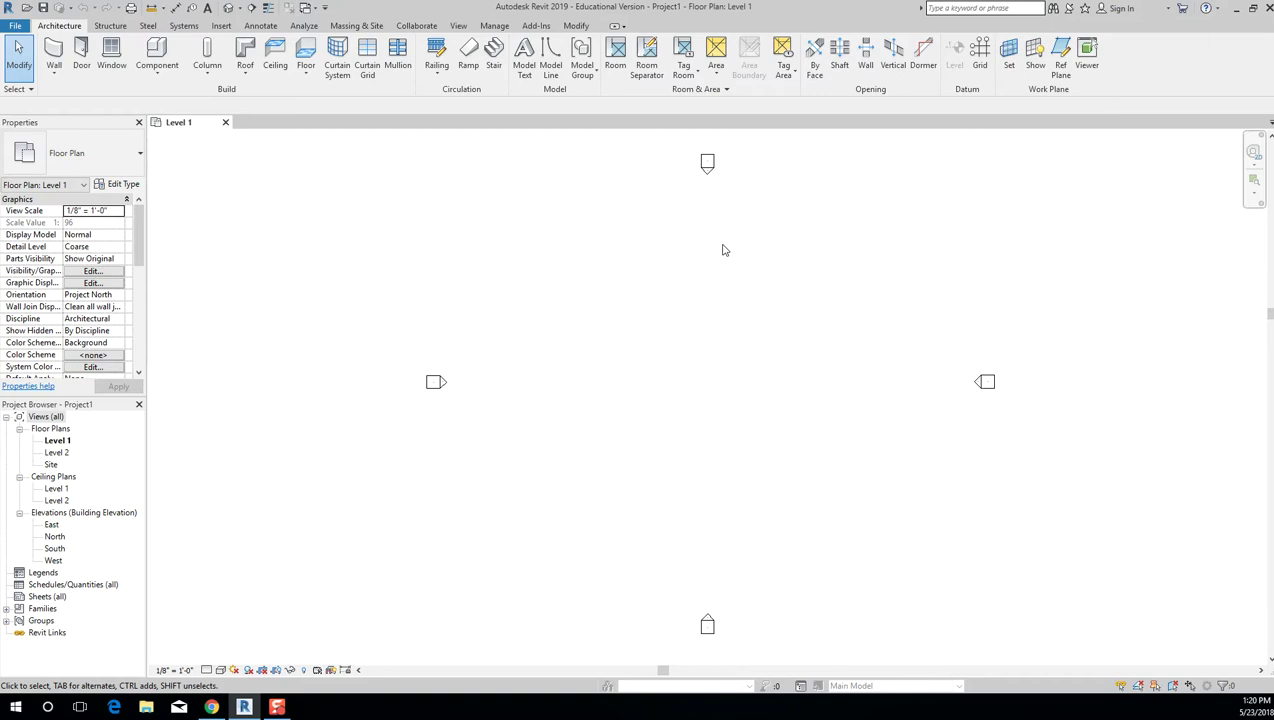
{"action": "left_click", "coordinate": [616, 28]}
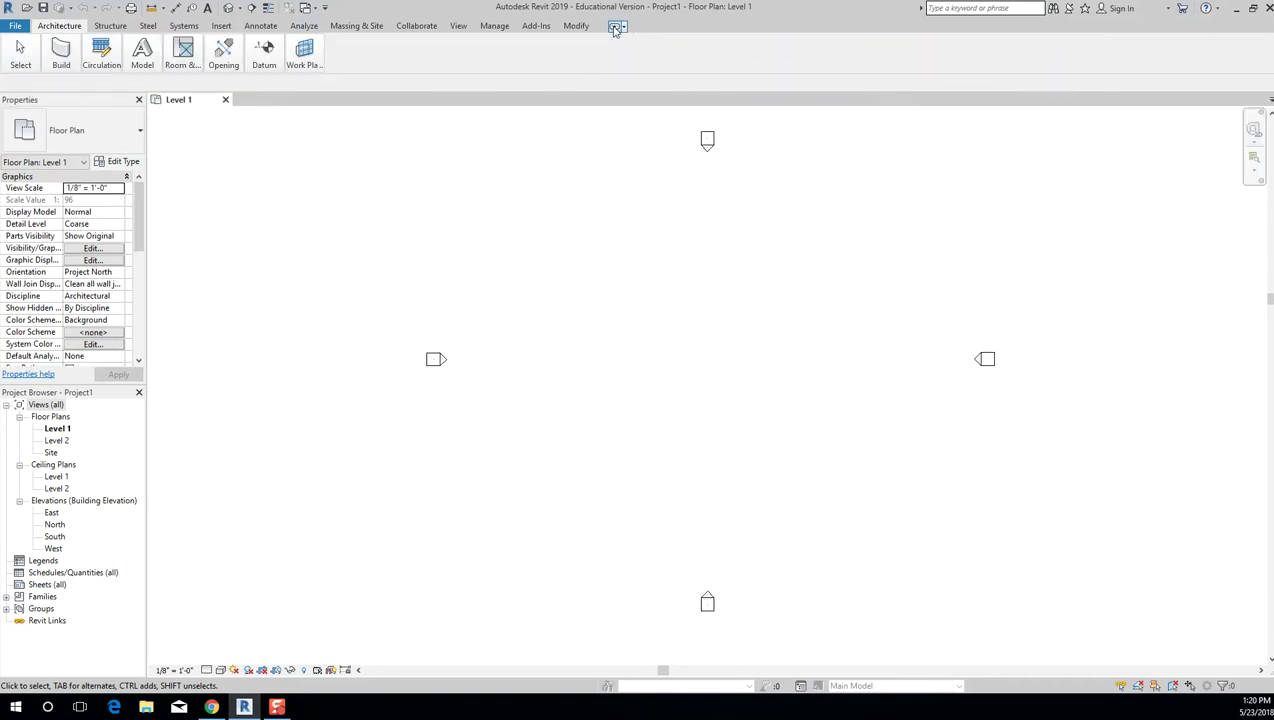
{"action": "left_click", "coordinate": [615, 28]}
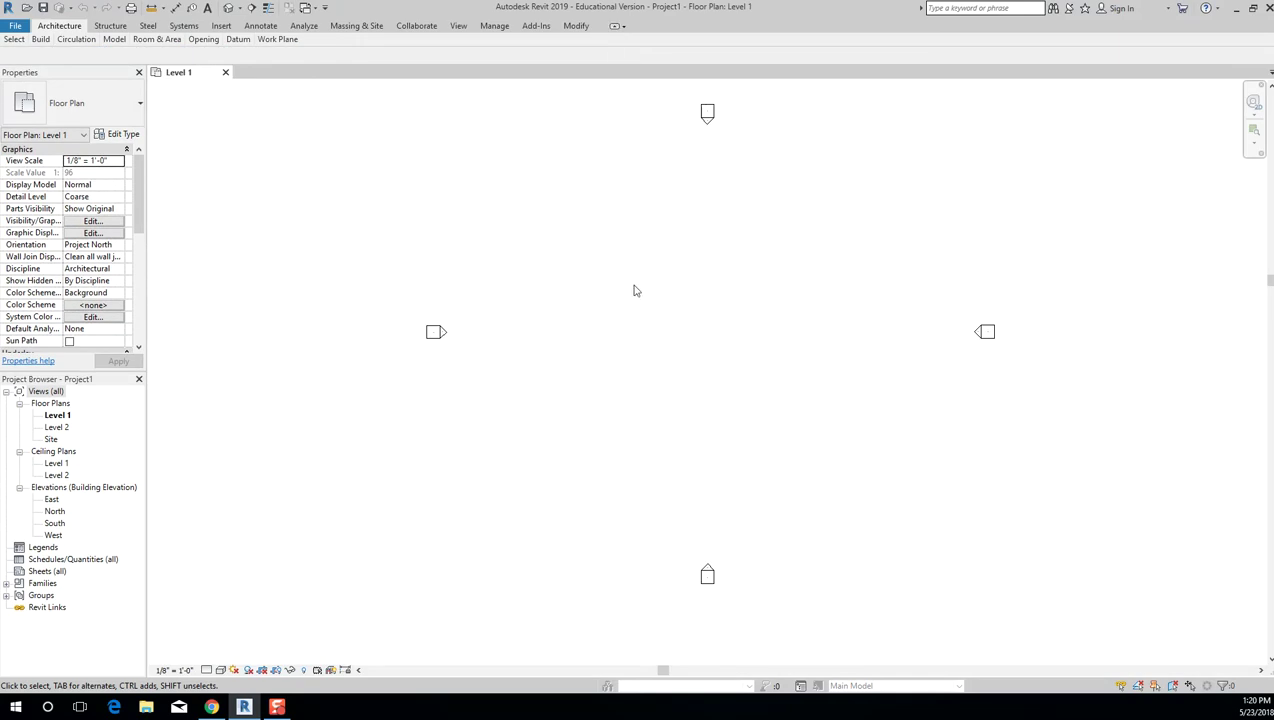
{"action": "left_click", "coordinate": [615, 26]}
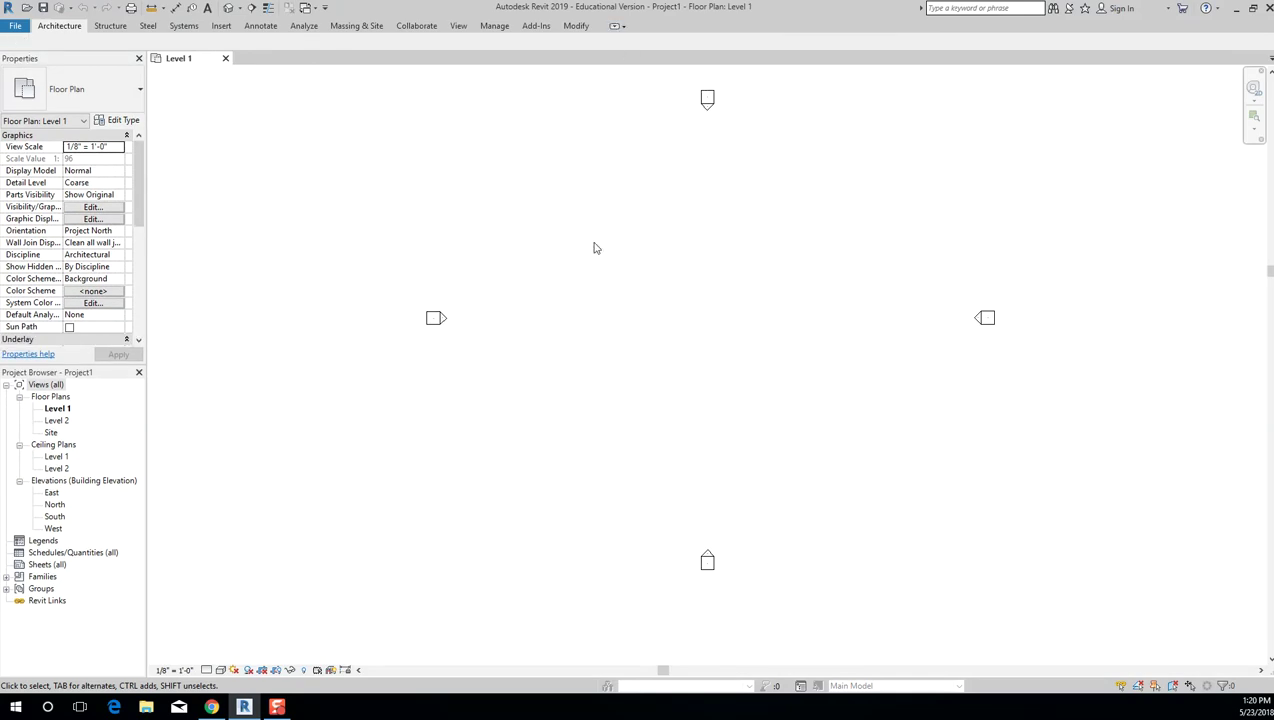
{"action": "left_click", "coordinate": [616, 26]}
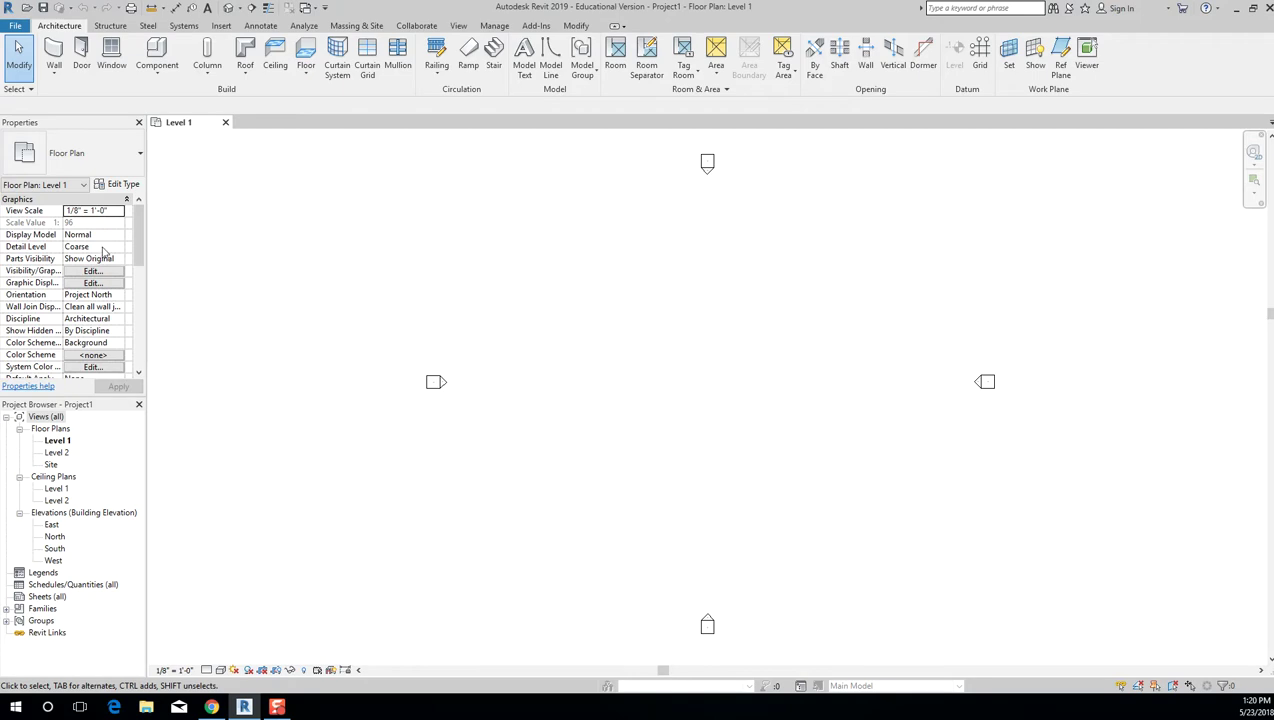
Close the Properties palette and the Project Browser.
{"action": "left_click", "coordinate": [138, 122]}
{"action": "left_click", "coordinate": [139, 122]}
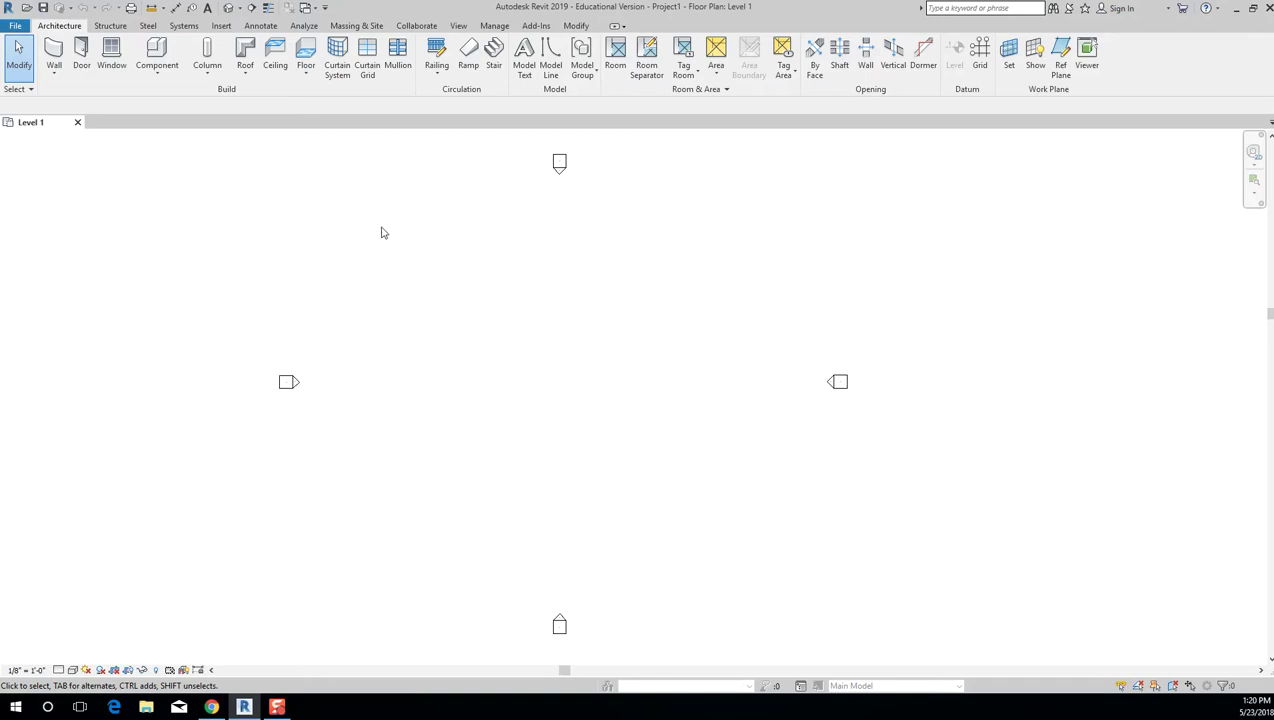
Turn the display of the Project Browser and the Properties palette back on in the user interface settings.
{"action": "left_click", "coordinate": [497, 27]}
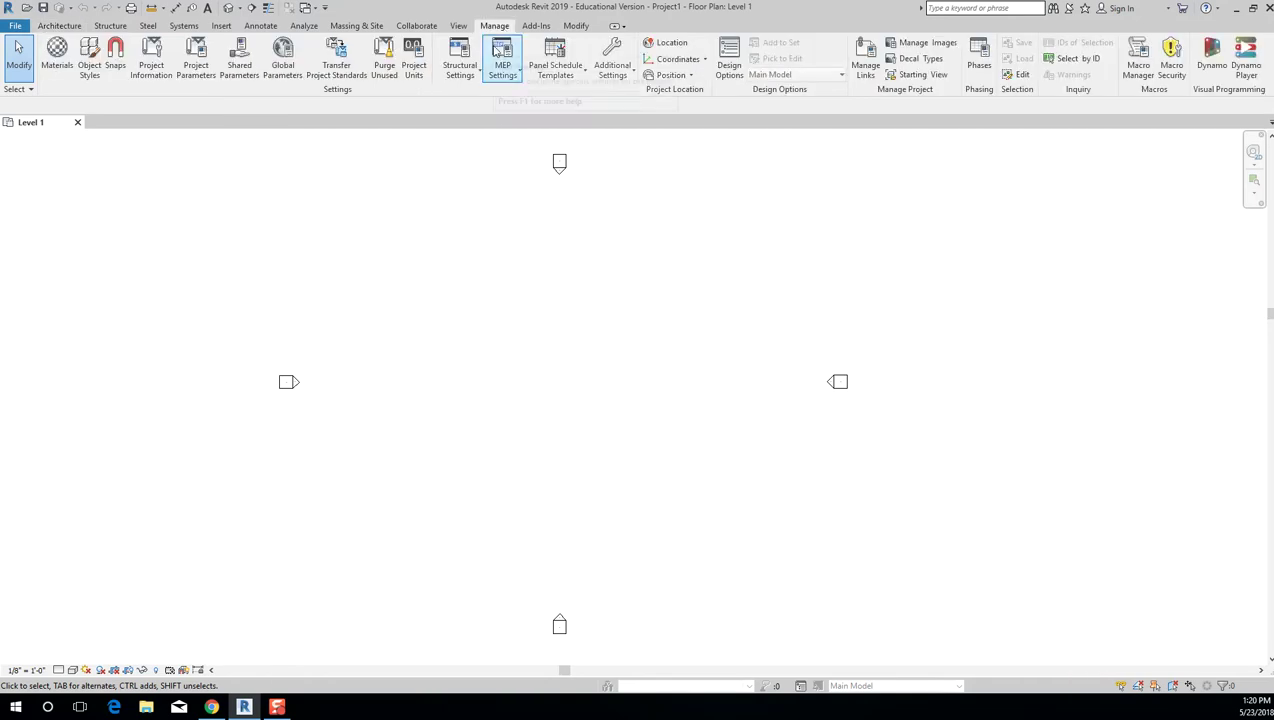
{"action": "left_click", "coordinate": [458, 26]}
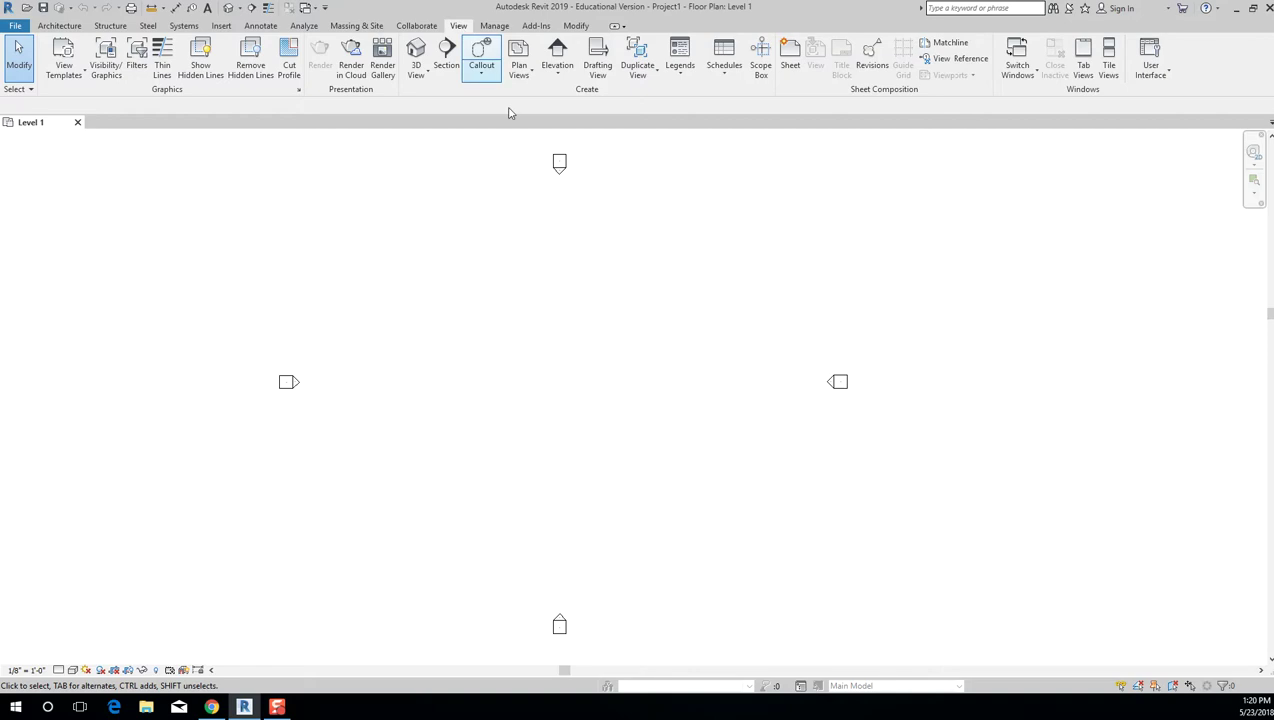
{"action": "left_click", "coordinate": [1167, 80]}
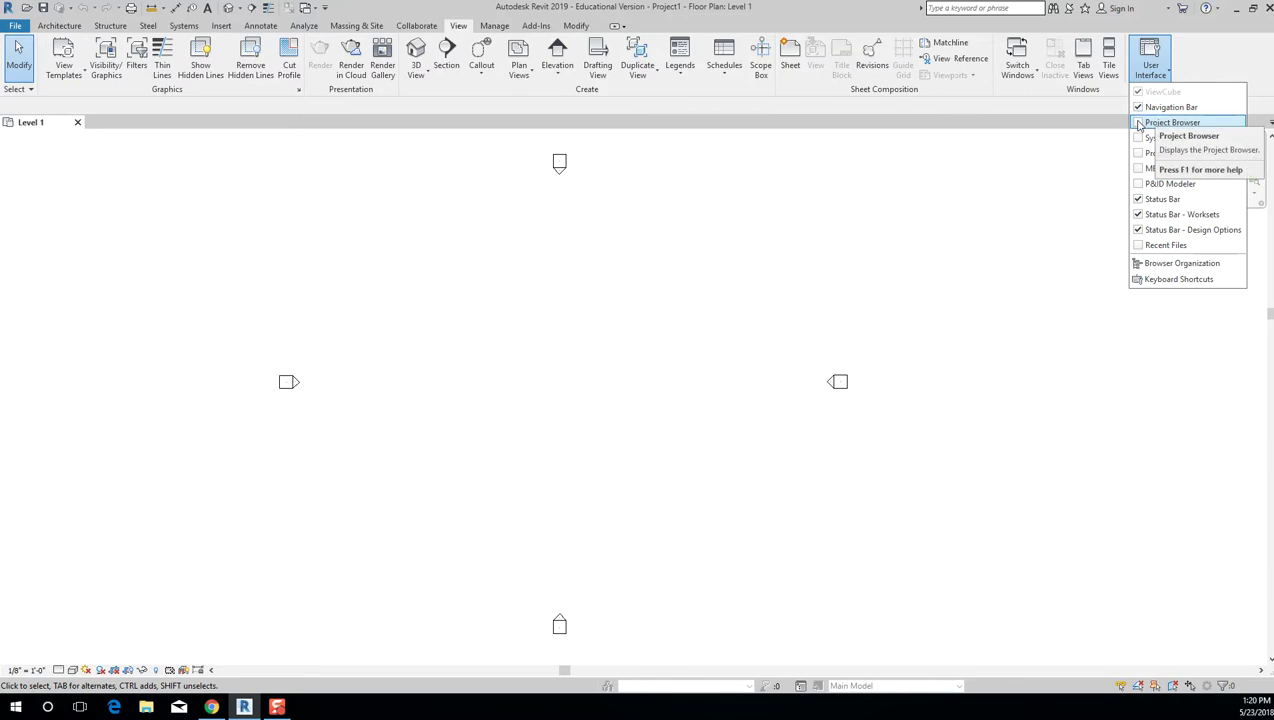
{"action": "left_click", "coordinate": [1139, 123]}
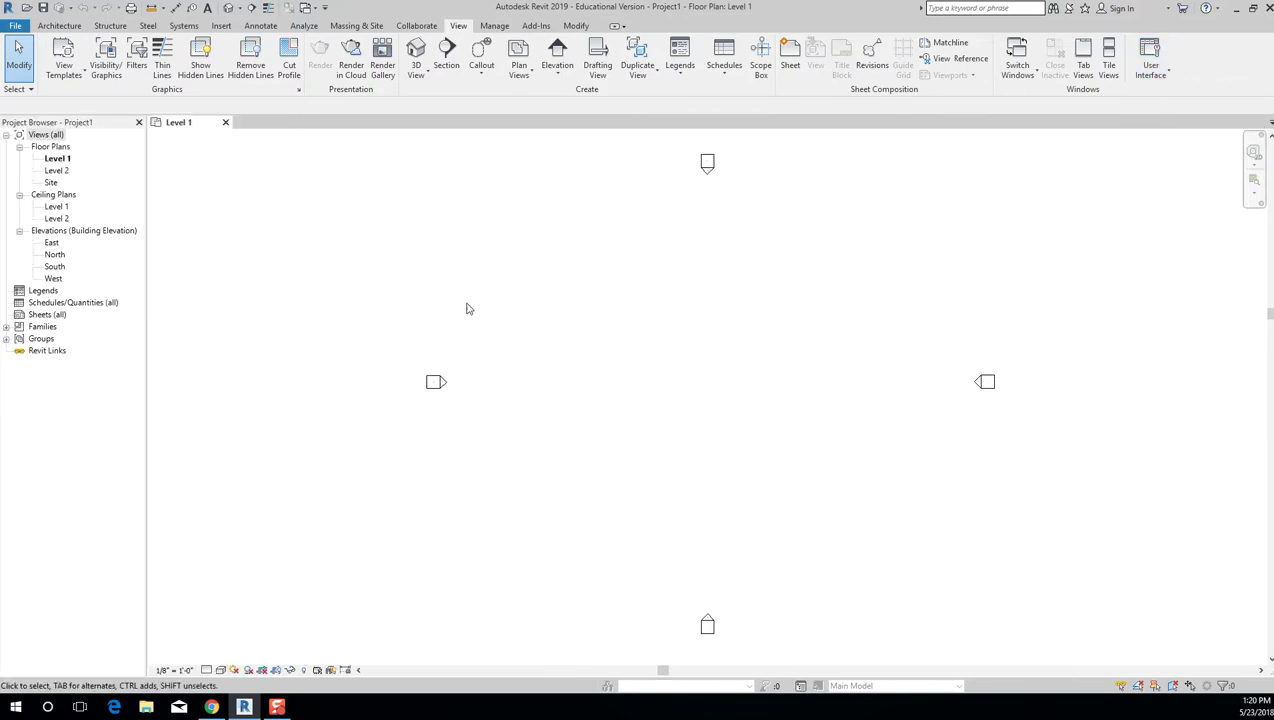
{"action": "left_click", "coordinate": [1151, 74]}
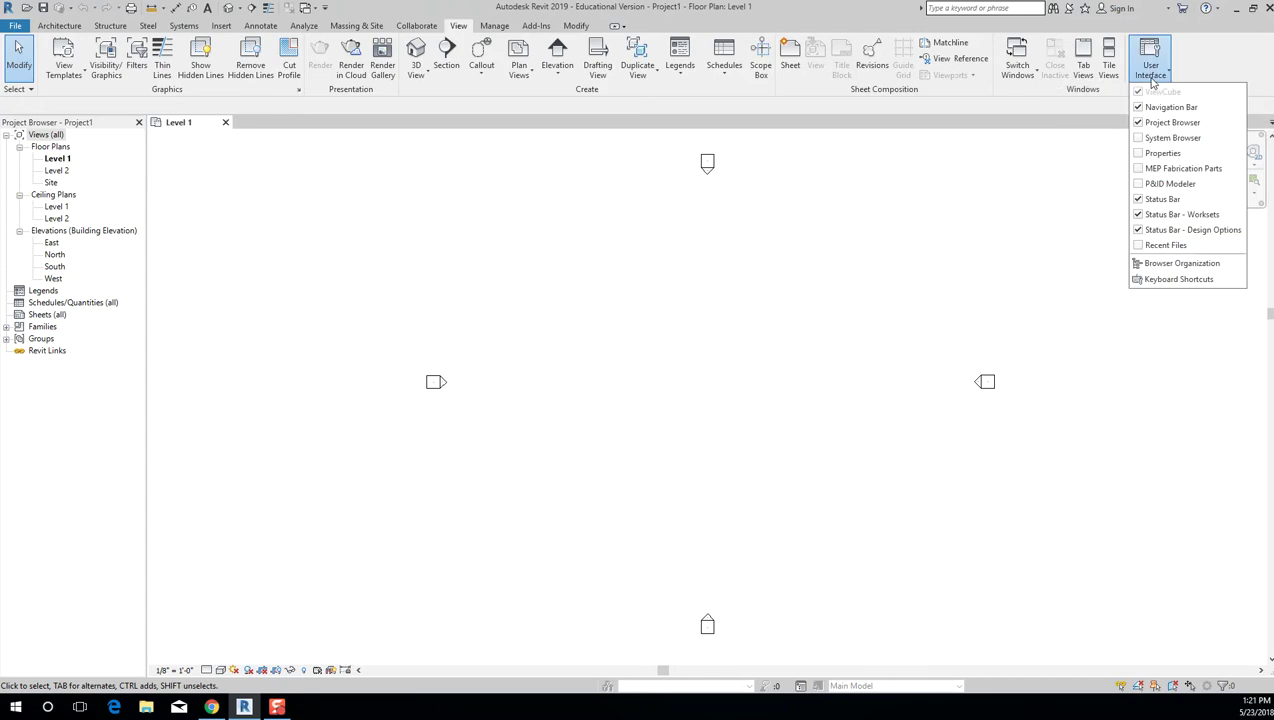
{"action": "left_click", "coordinate": [1140, 154]}
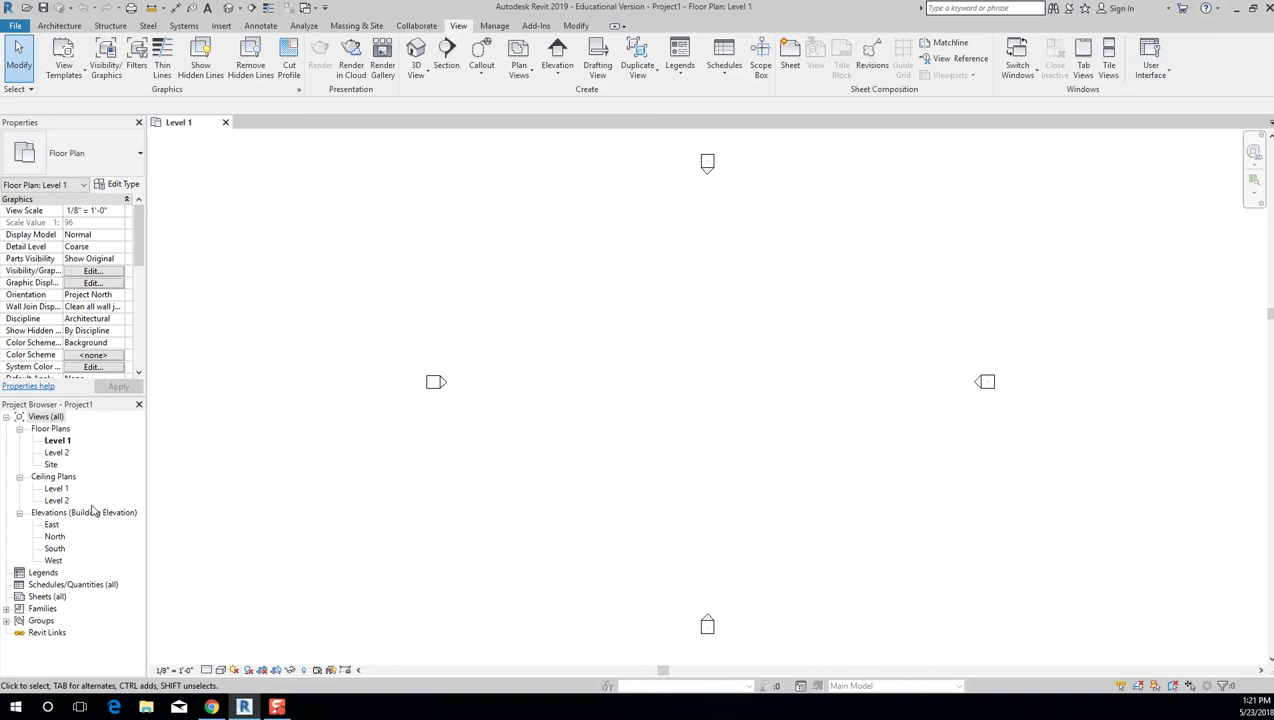
{"action": "left_click", "coordinate": [58, 27]}
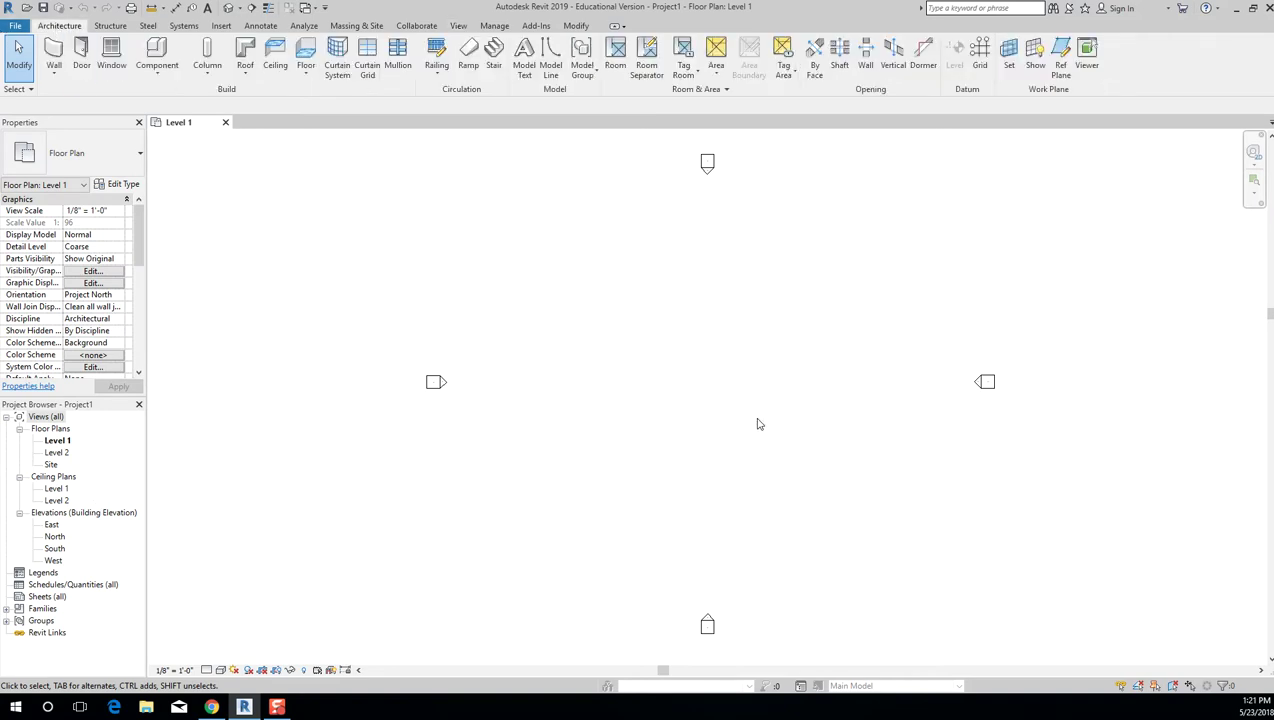
{"action": "left_click", "coordinate": [458, 27]}
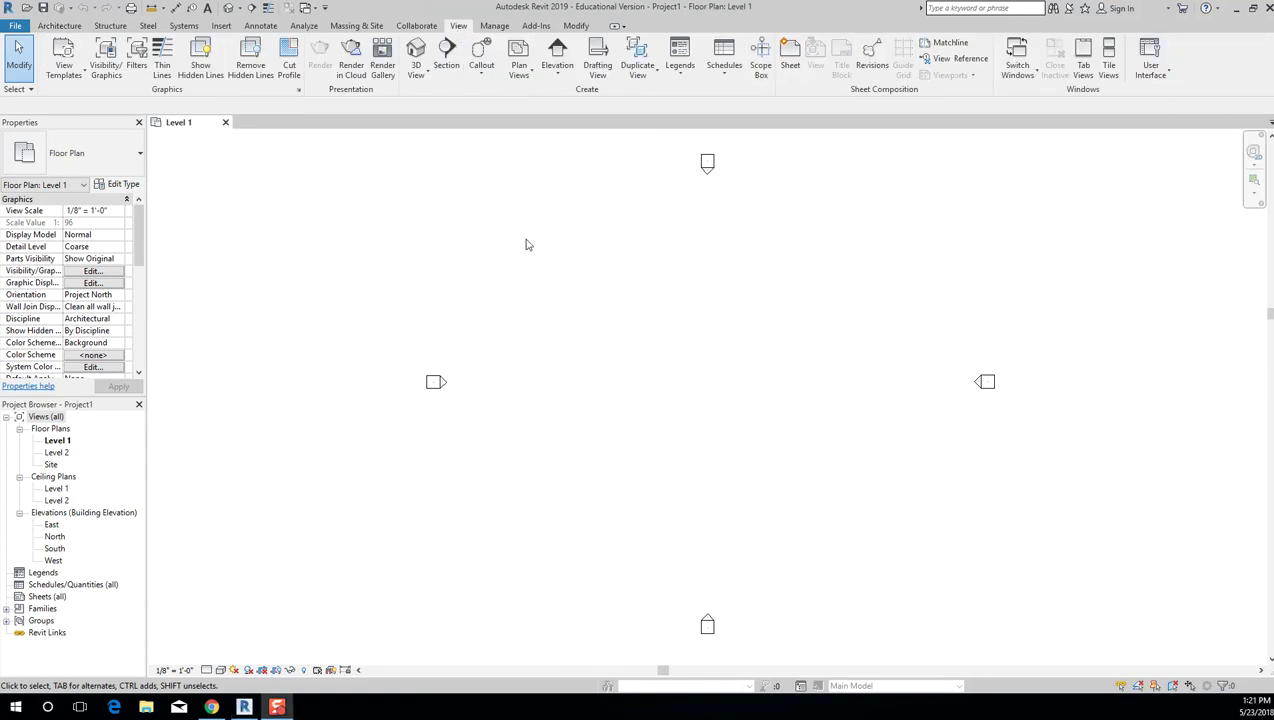
{"action": "left_click", "coordinate": [60, 26]}
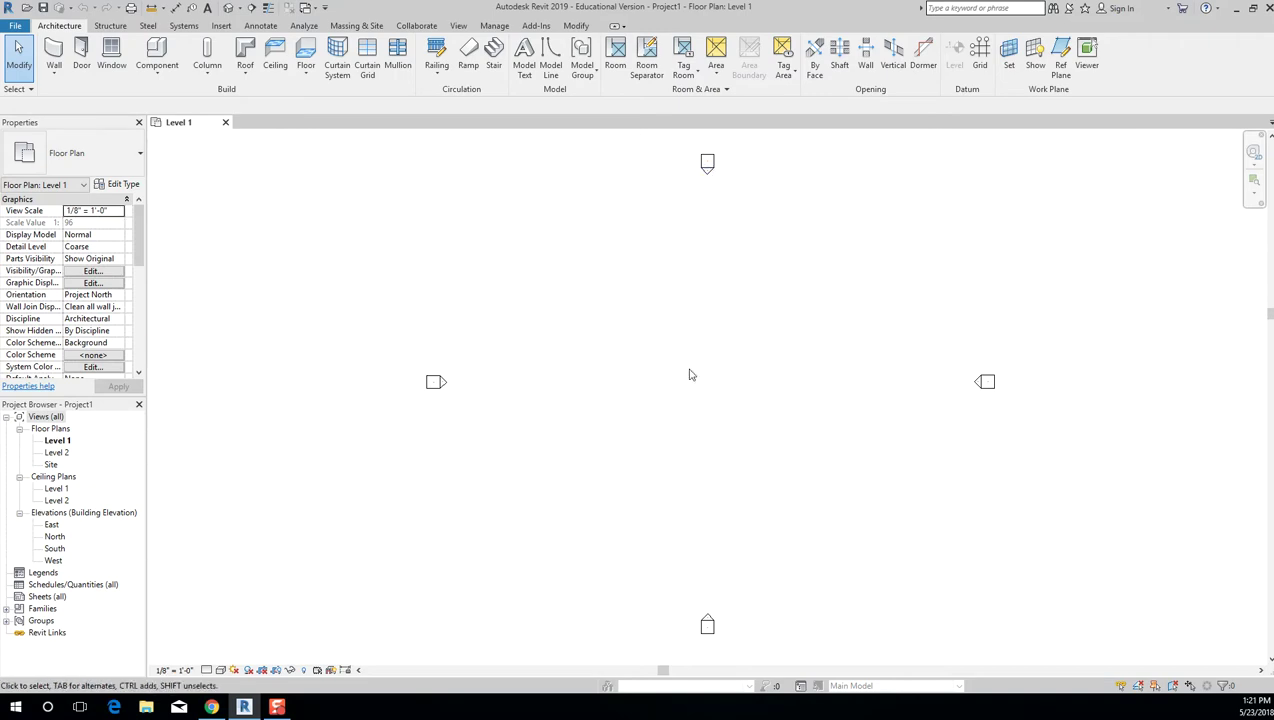
{"action": "middle_click_drag", "start_coordinate": [724, 339], "coordinate": [665, 339]}
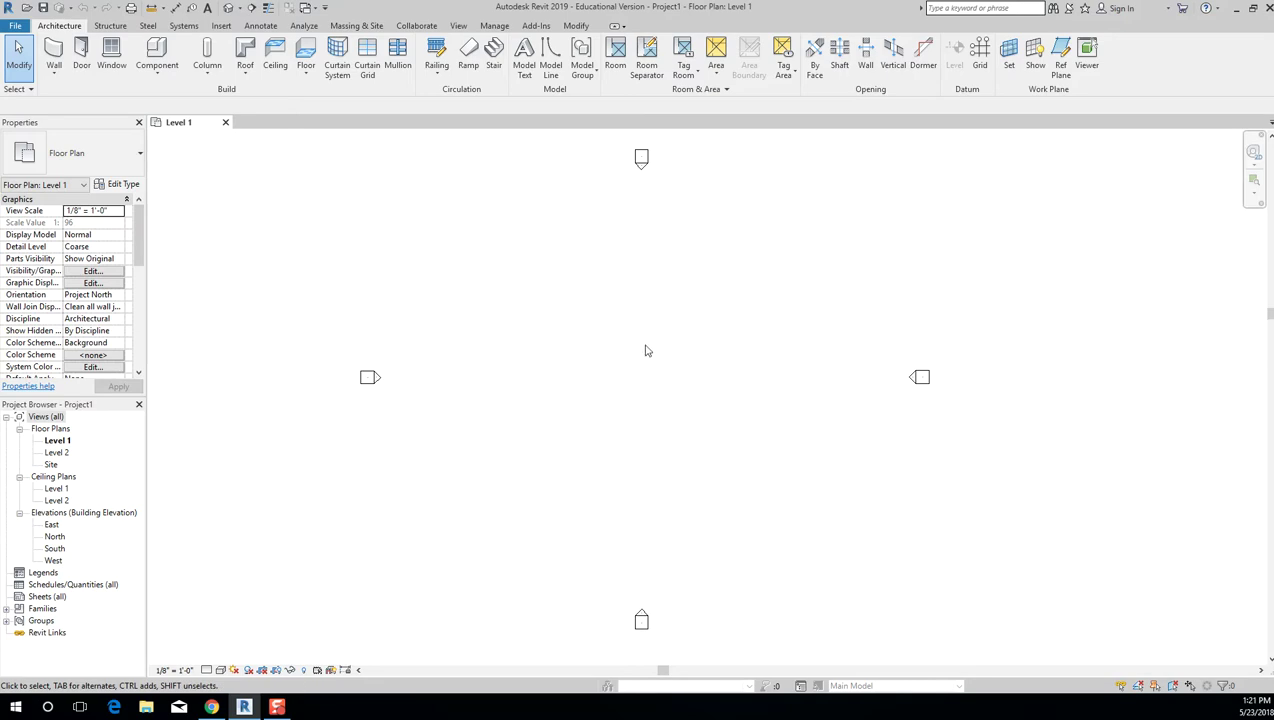
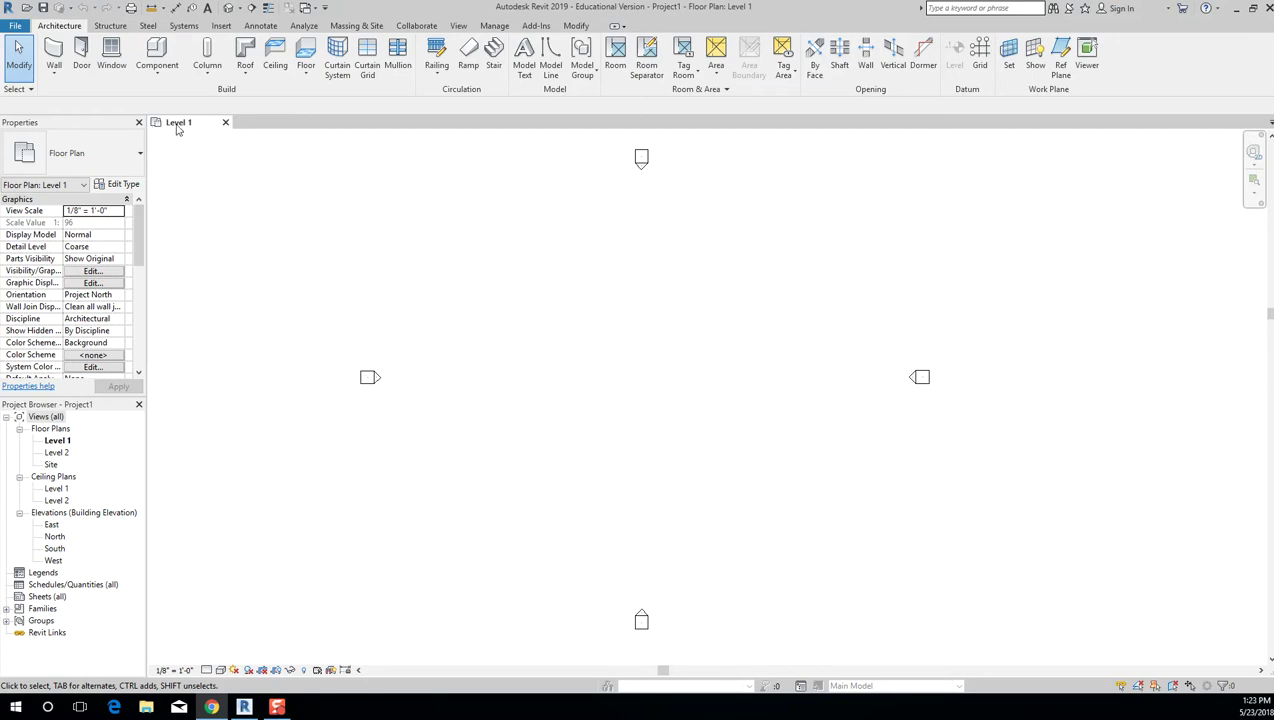
Open the Level 2 and Site floor plans and the East and West building elevations.
{"action": "double_click", "coordinate": [58, 453]}
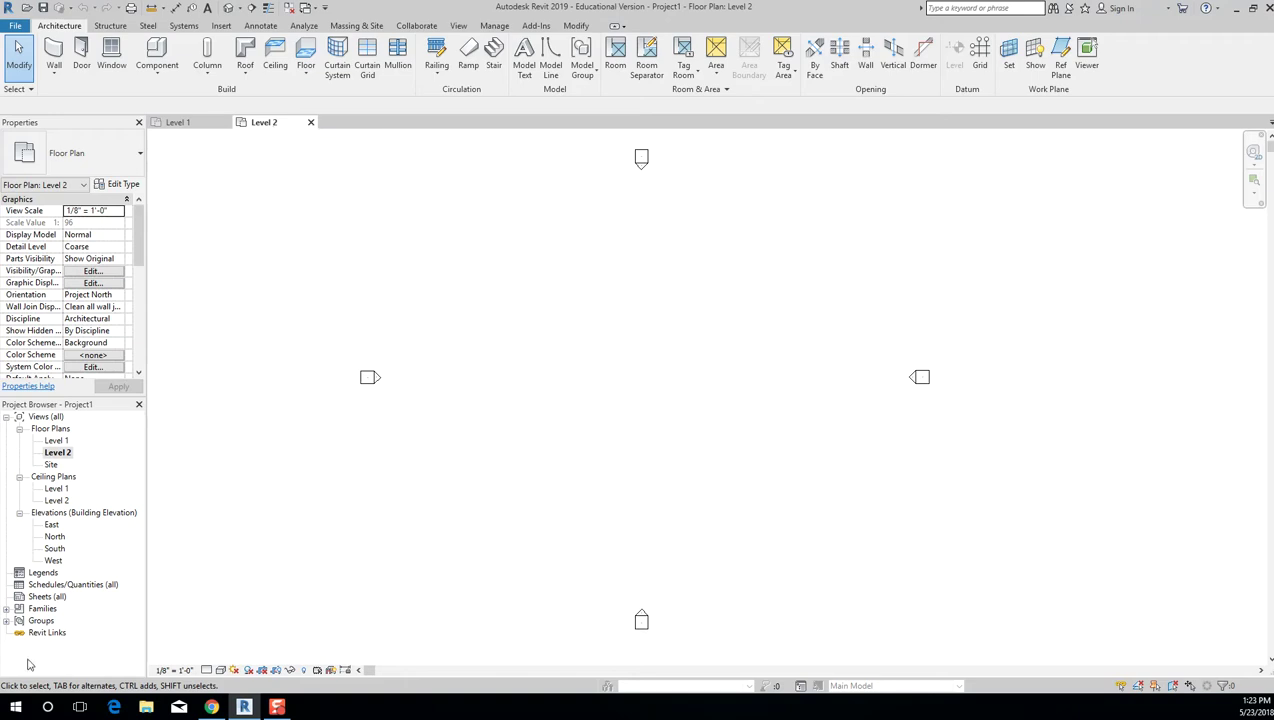
{"action": "double_click", "coordinate": [51, 465]}
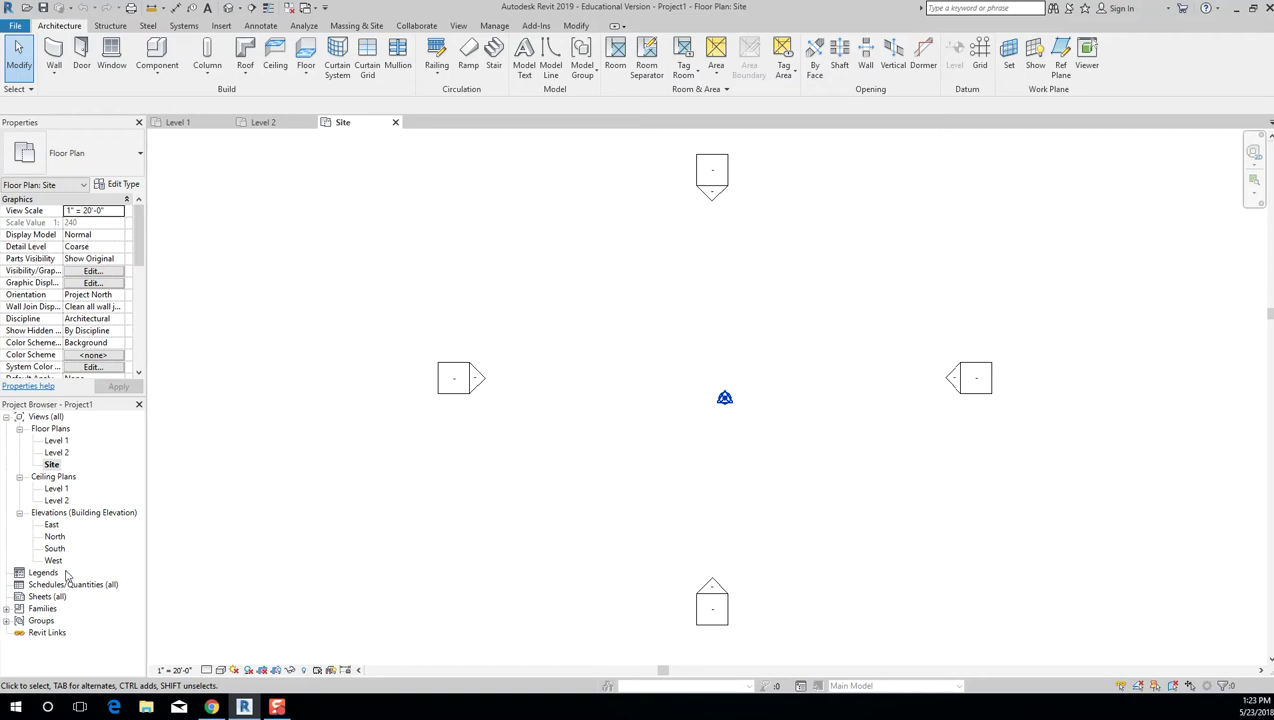
{"action": "double_click", "coordinate": [55, 526]}
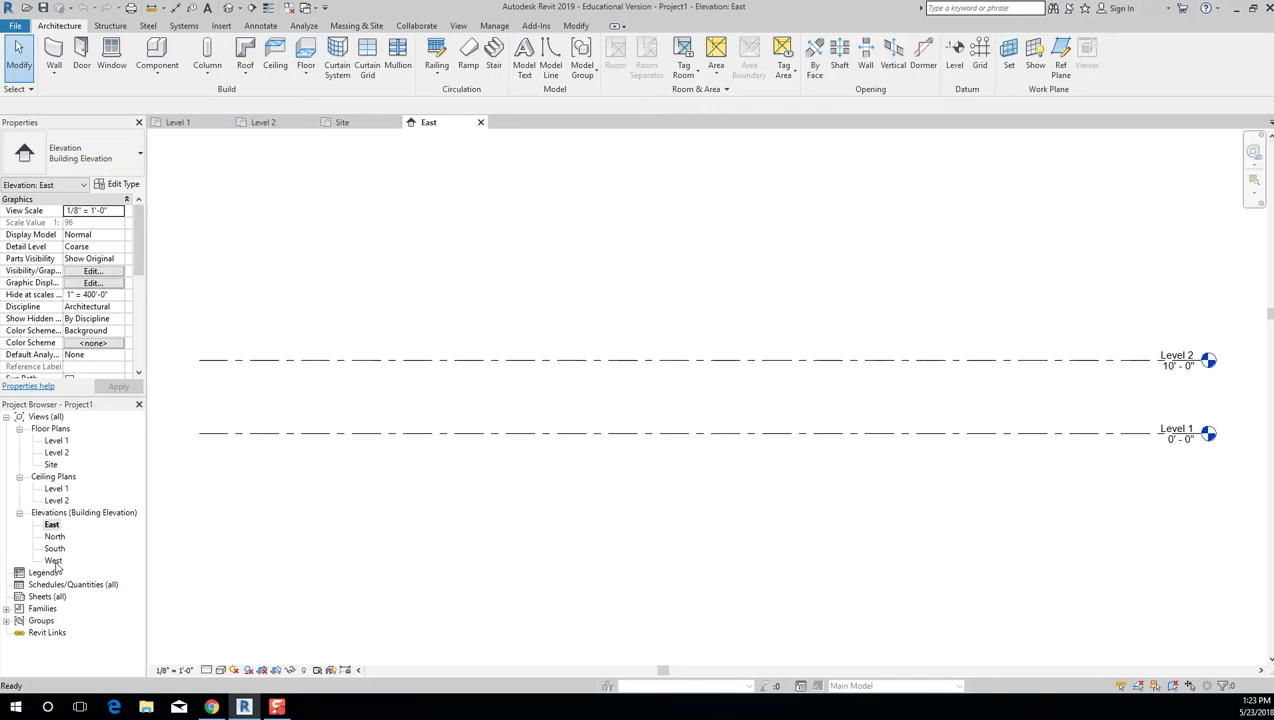
{"action": "double_click", "coordinate": [54, 561]}
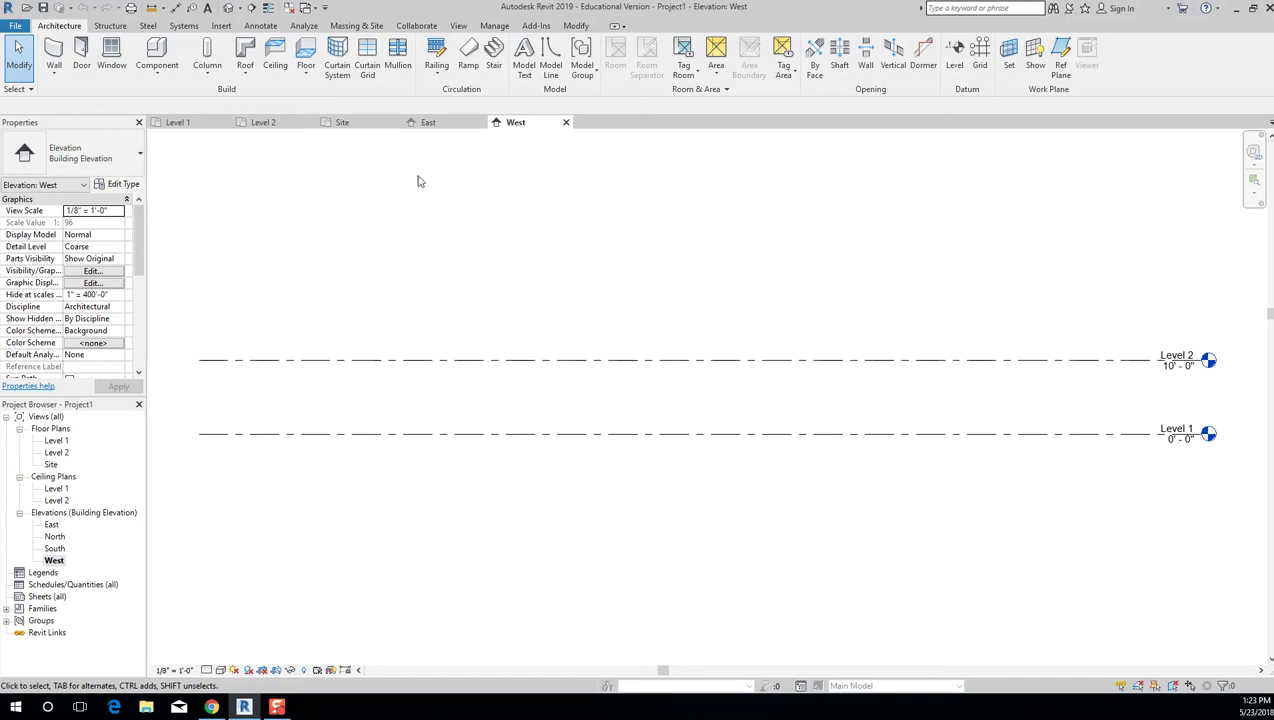
Return to the Level 1 floor plan and close all inactive views.
{"action": "left_click", "coordinate": [186, 127]}
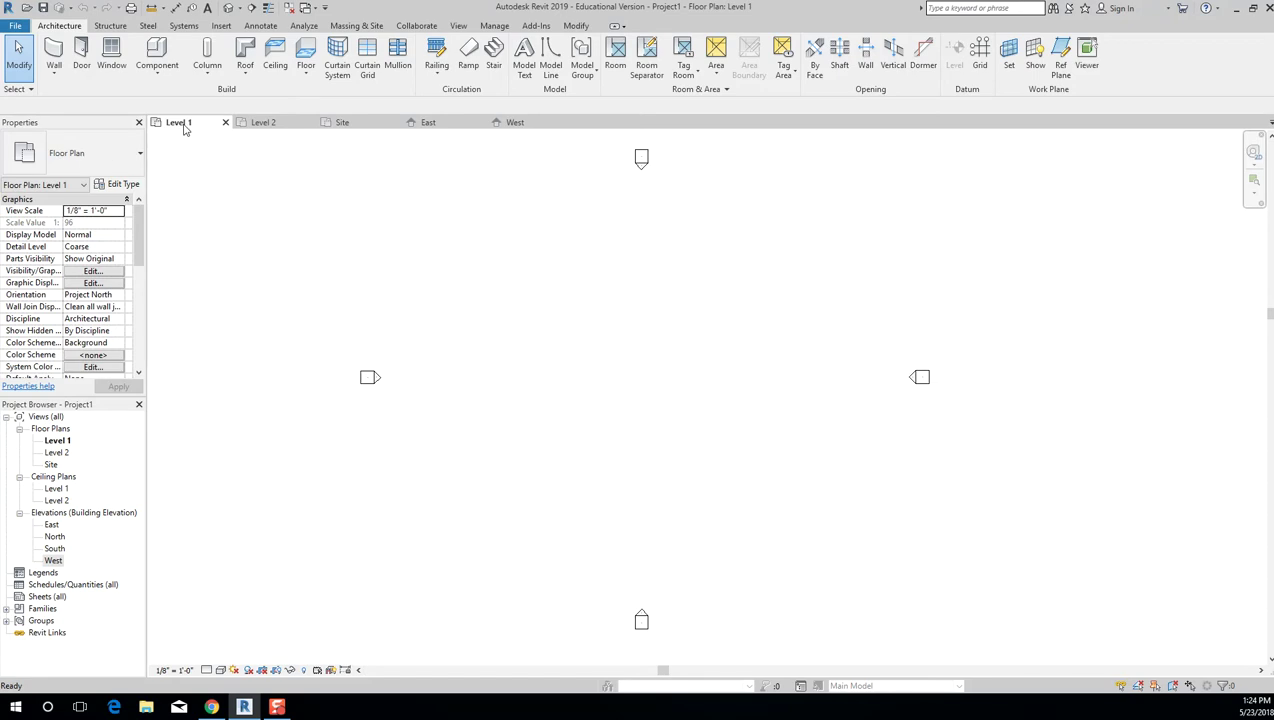
{"action": "left_click", "coordinate": [259, 127]}
{"action": "left_click", "coordinate": [200, 128]}
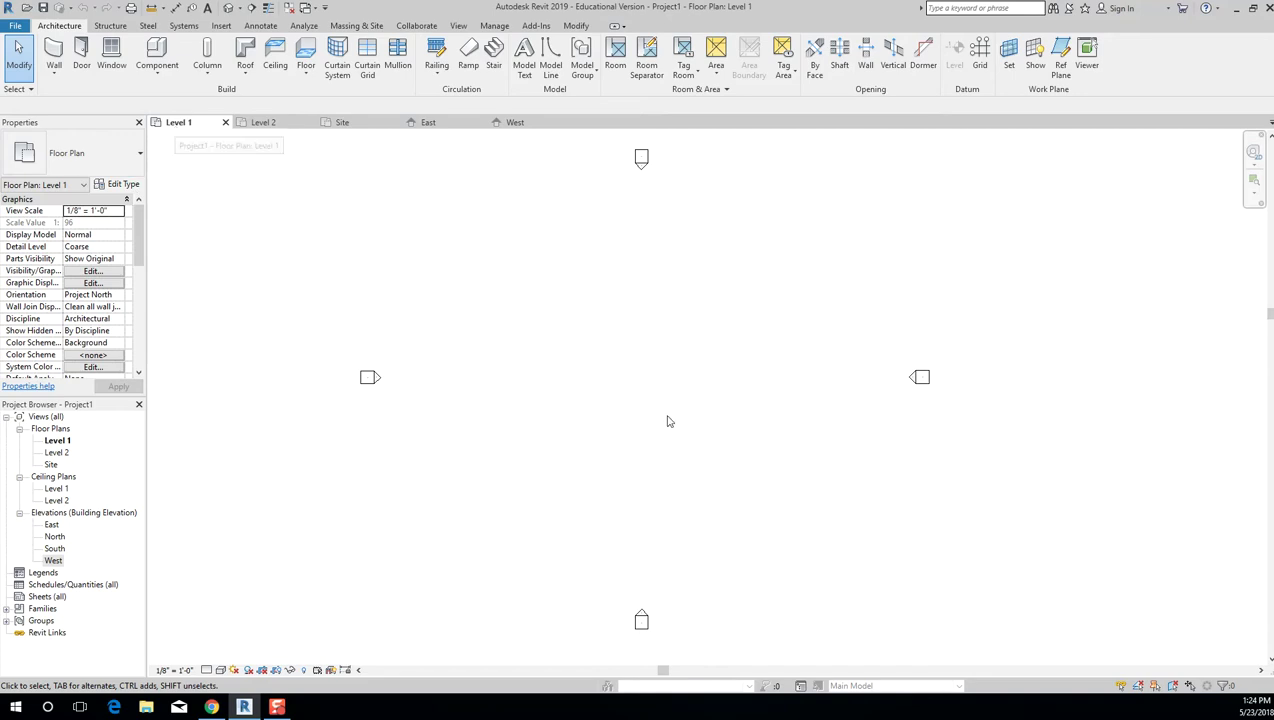
{"action": "left_click", "coordinate": [289, 8]}
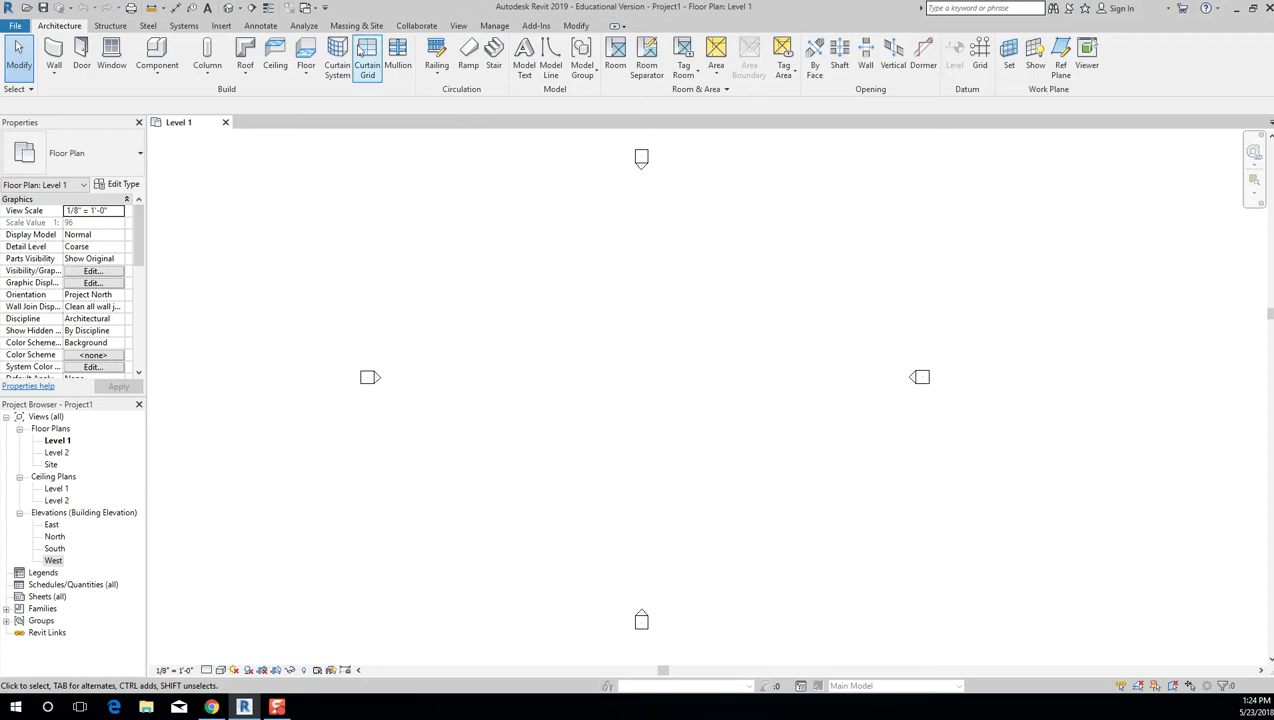
Check which views are currently open in the Switch Windows list.
{"action": "left_click", "coordinate": [313, 8]}
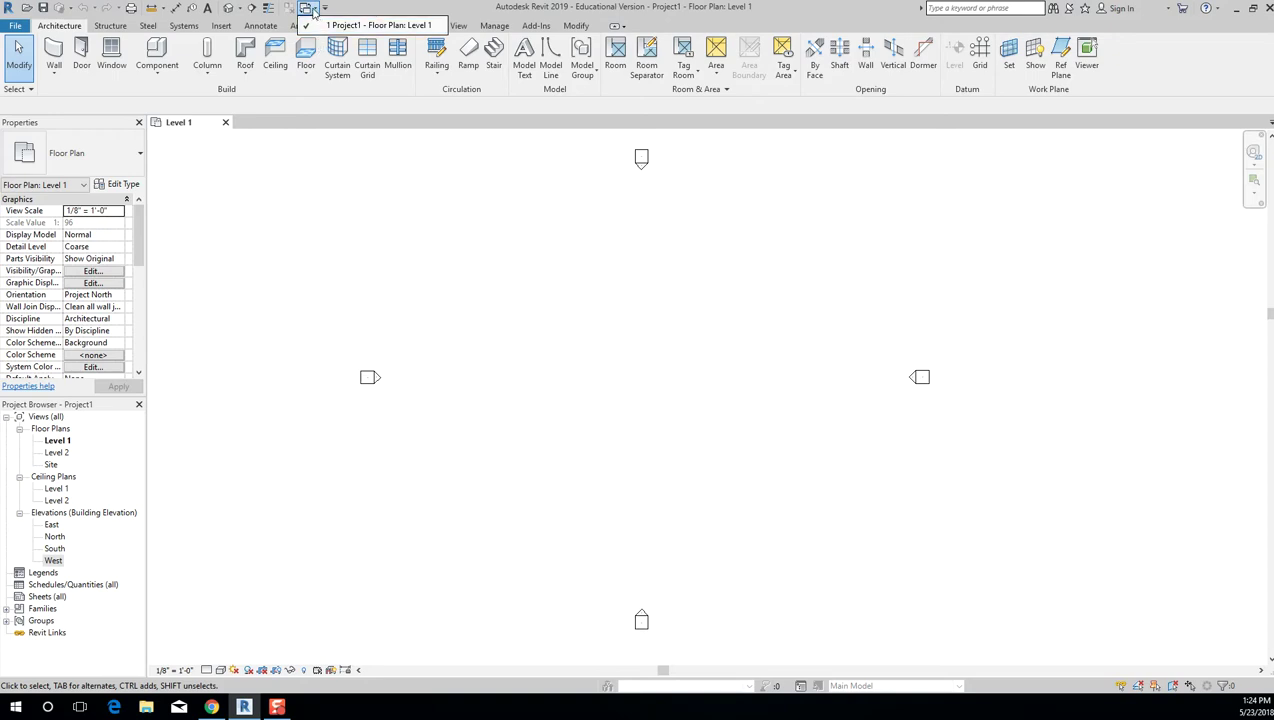
{"action": "left_click", "coordinate": [338, 162]}
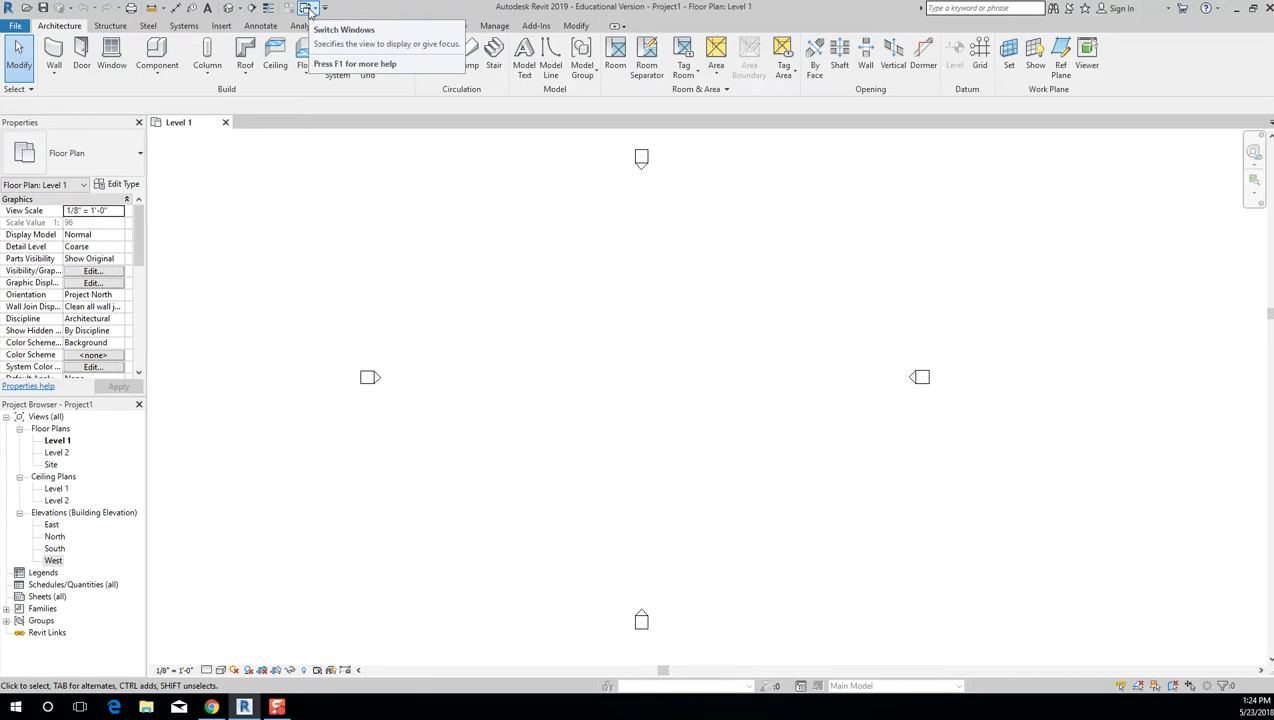
{"action": "left_click", "coordinate": [311, 8]}
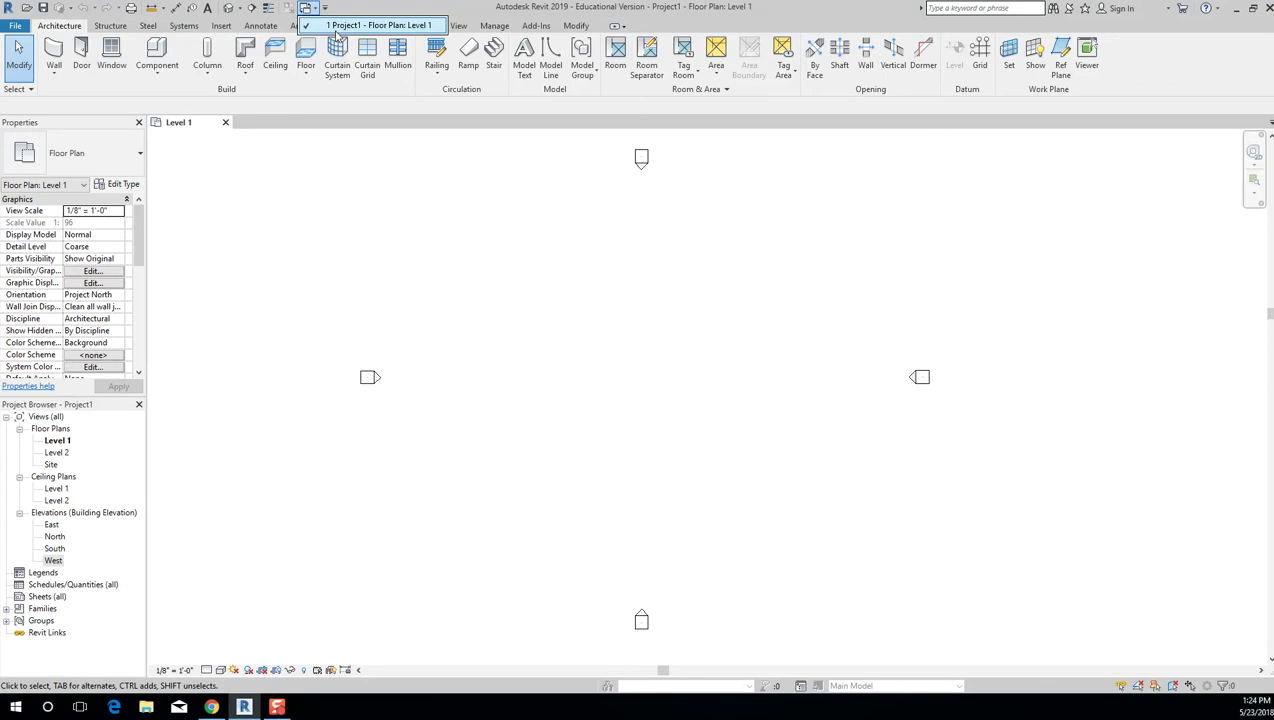
Open the Level 2 floor plan, the North and West elevations and the Level 1 ceiling plan, ending on the Level 1 floor plan.
{"action": "double_click", "coordinate": [57, 452]}
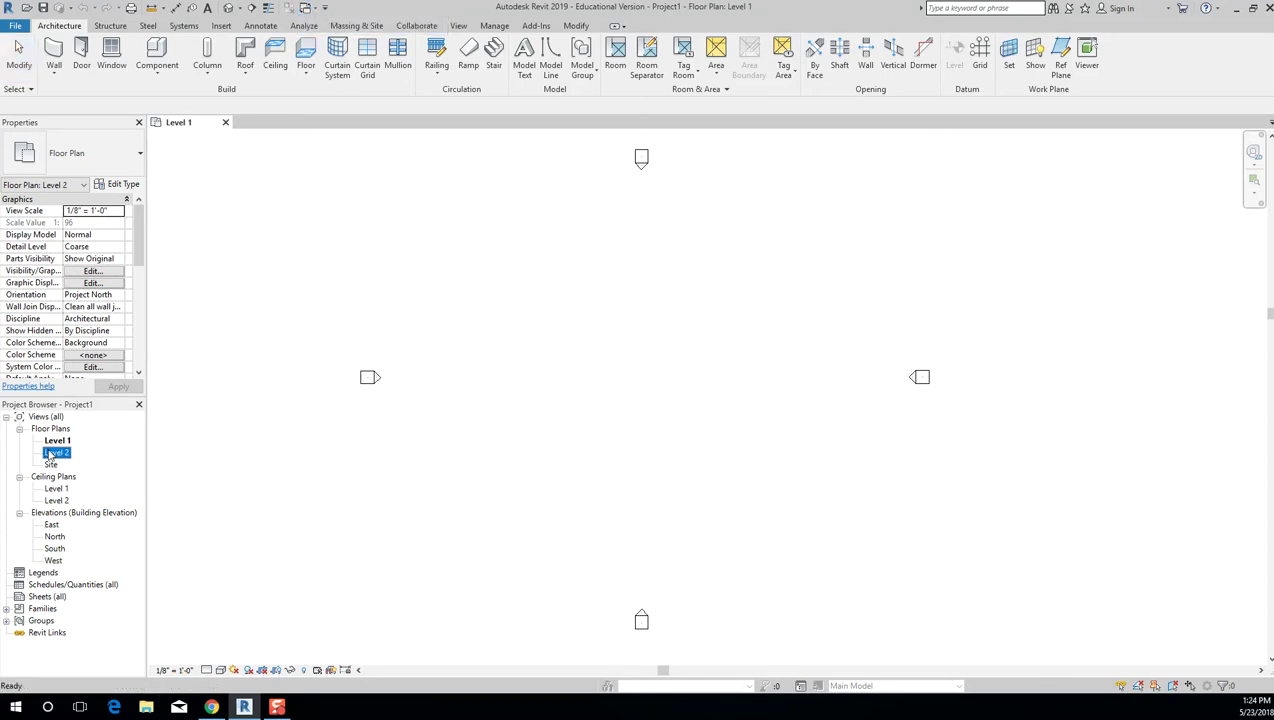
{"action": "double_click", "coordinate": [54, 537]}
{"action": "double_click", "coordinate": [53, 560]}
{"action": "double_click", "coordinate": [57, 488]}
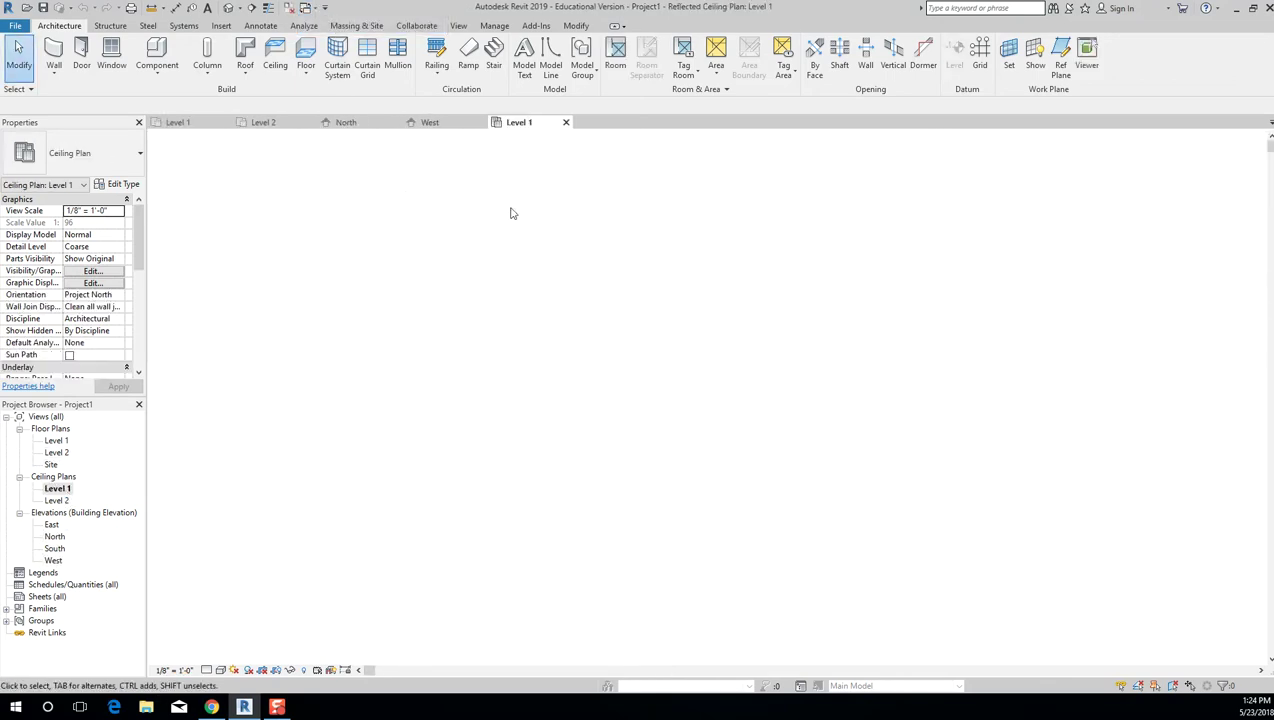
{"action": "left_click", "coordinate": [50, 537]}
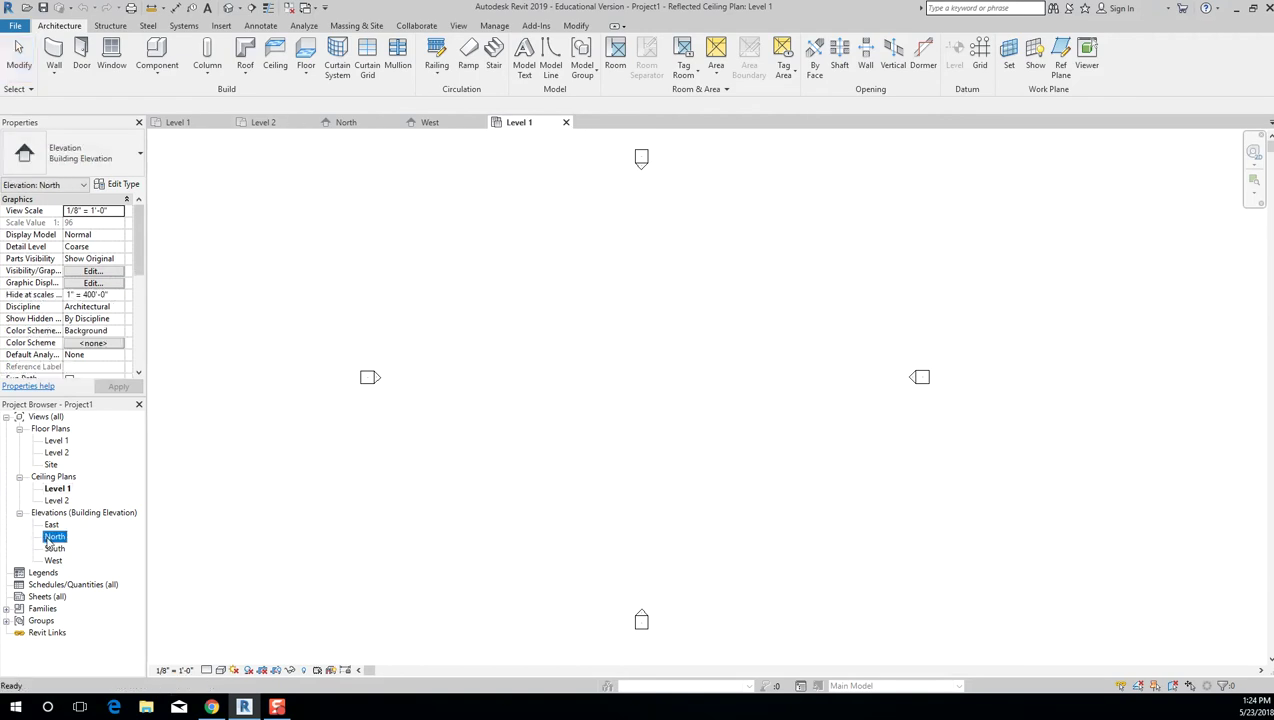
{"action": "double_click", "coordinate": [54, 537]}
{"action": "double_click", "coordinate": [57, 440]}
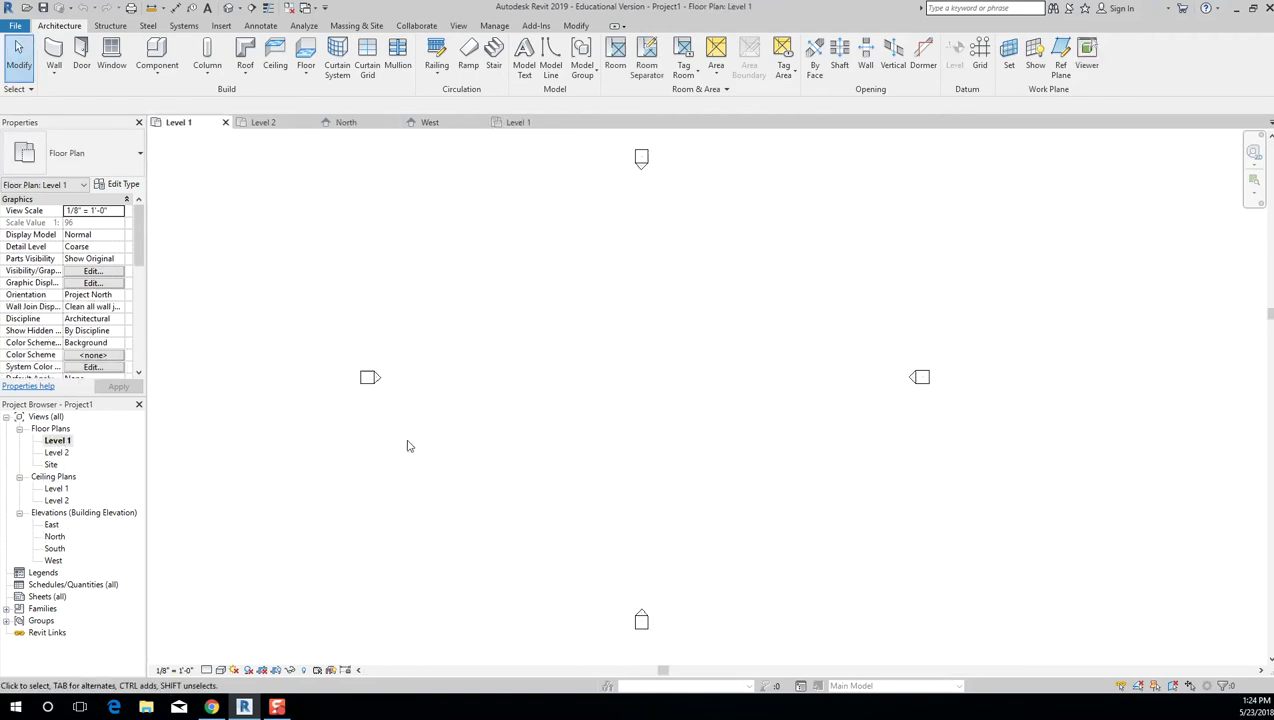
Bring the Level 2 floor plan to the front and close that view.
{"action": "left_click", "coordinate": [265, 122]}
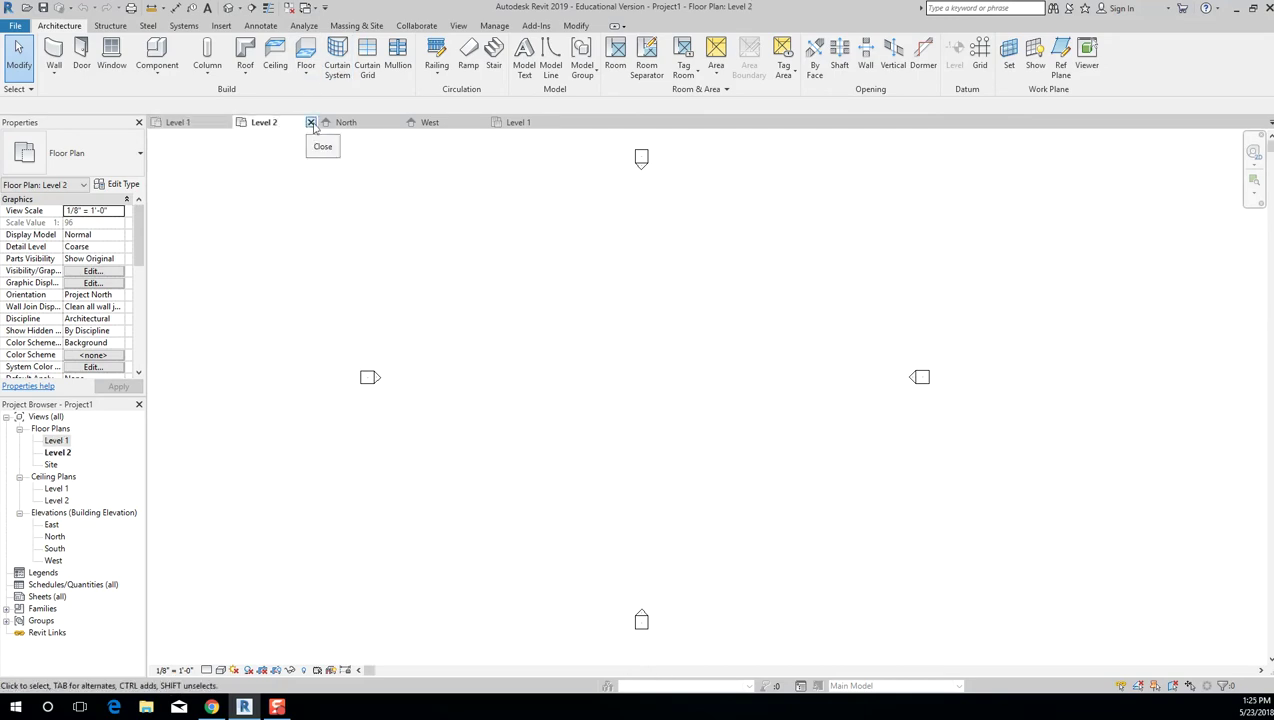
{"action": "left_click", "coordinate": [311, 122]}
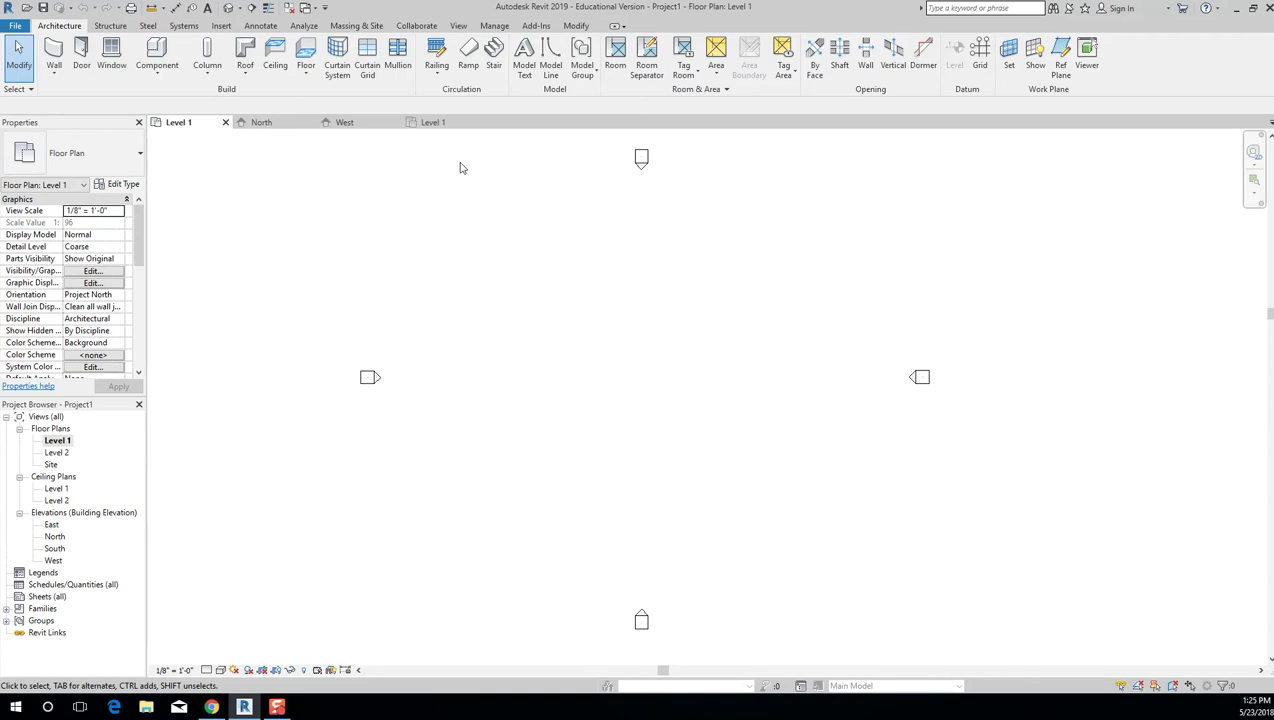
Cycle through the open views, stopping at the Level 1 ceiling plan, and close all inactive views.
{"action": "key", "text": "ctrl+Tab"}
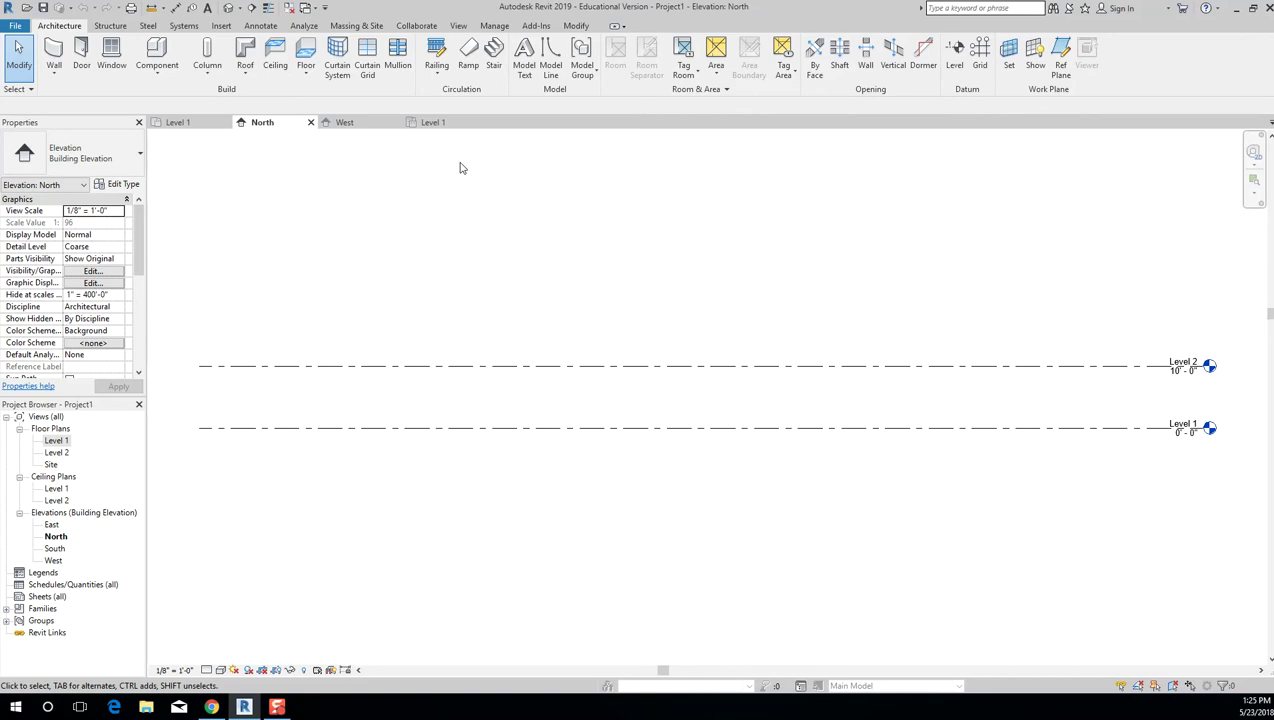
{"action": "key", "text": "ctrl+Tab"}
{"action": "key", "text": "ctrl+Tab"}
{"action": "key", "text": "ctrl+Tab"}
{"action": "key", "text": "ctrl+Tab"}
{"action": "key", "text": "ctrl+Tab"}
{"action": "key", "text": "ctrl+Tab"}
{"action": "key", "text": "ctrl+Tab"}
{"action": "key", "text": "ctrl+Tab"}
{"action": "key", "text": "ctrl+Tab"}
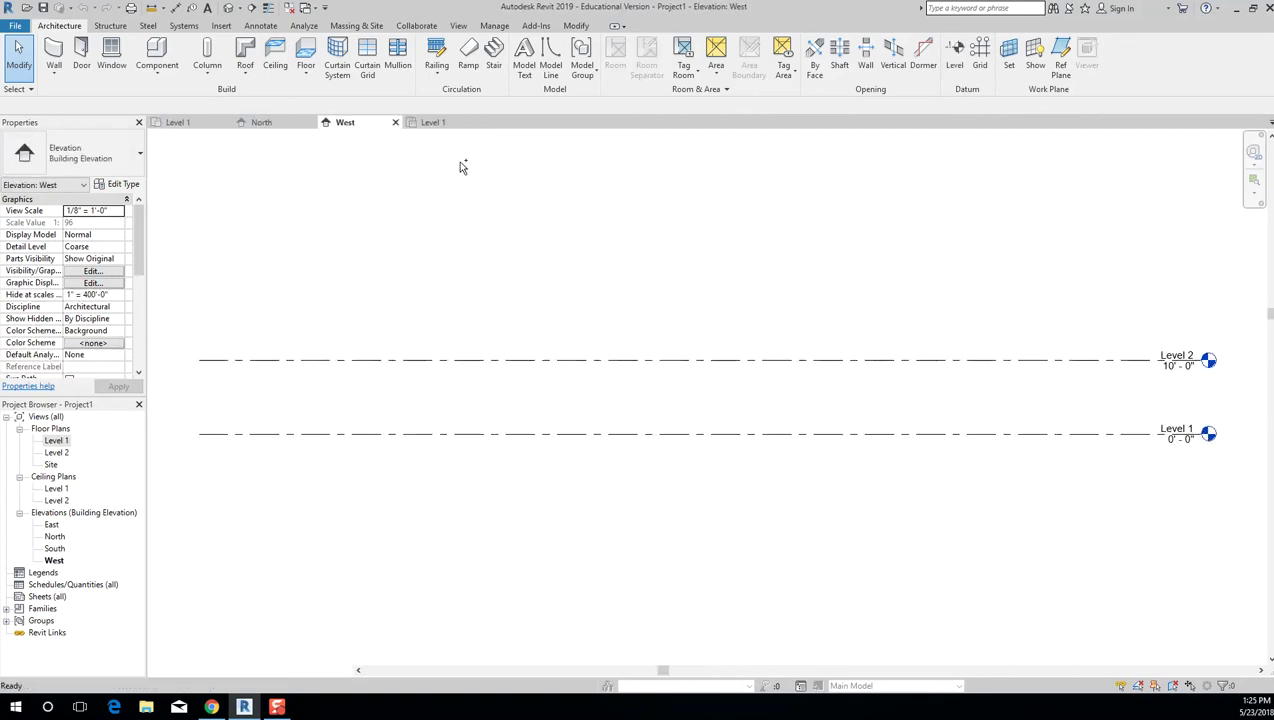
{"action": "key", "text": "ctrl+Tab"}
{"action": "key", "text": "ctrl+Tab"}
{"action": "key", "text": "ctrl+Tab"}
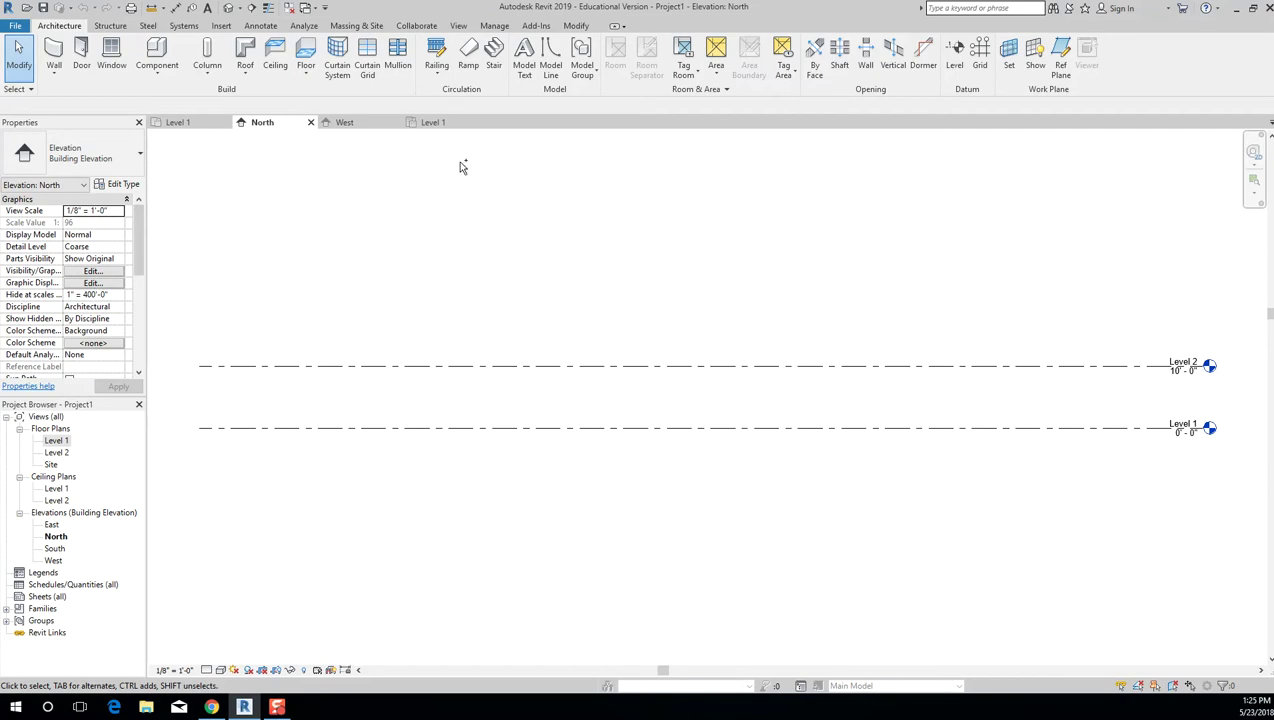
{"action": "key", "text": "ctrl+Tab"}
{"action": "key", "text": "ctrl+Tab"}
{"action": "key", "text": "ctrl+Tab"}
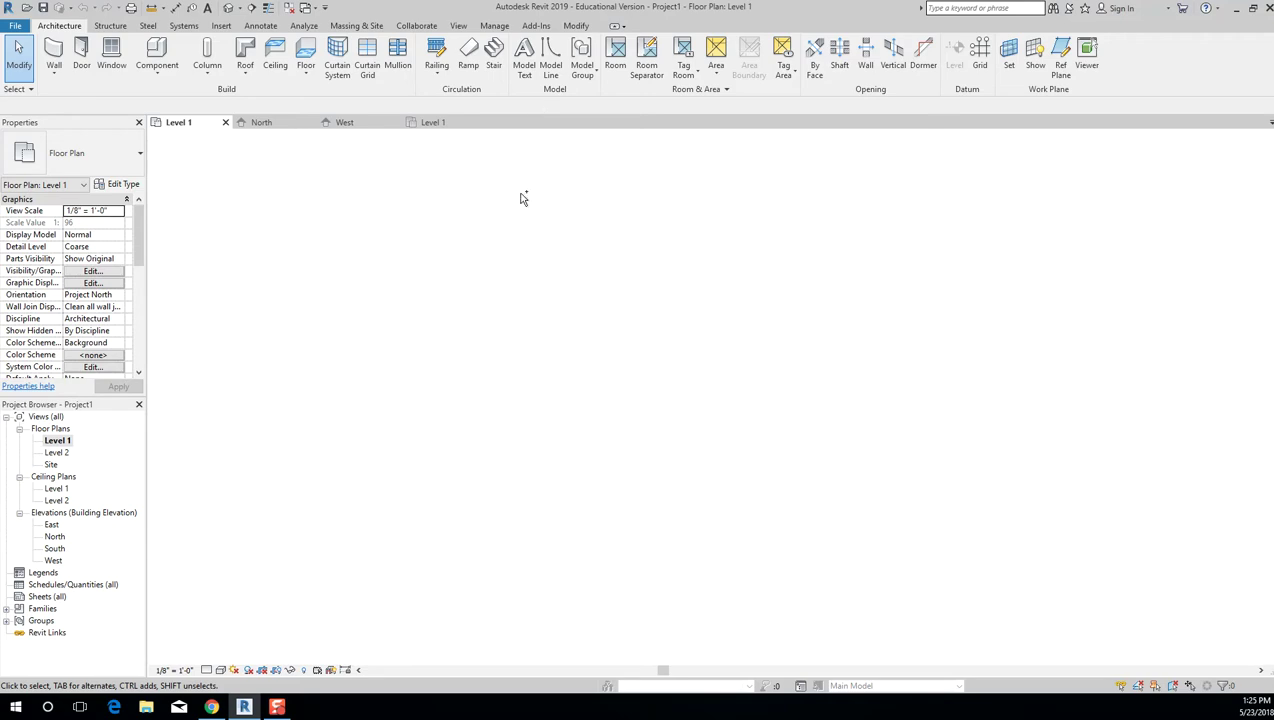
{"action": "key", "text": "ctrl+Tab"}
{"action": "key", "text": "ctrl+Tab"}
{"action": "key", "text": "ctrl+Tab"}
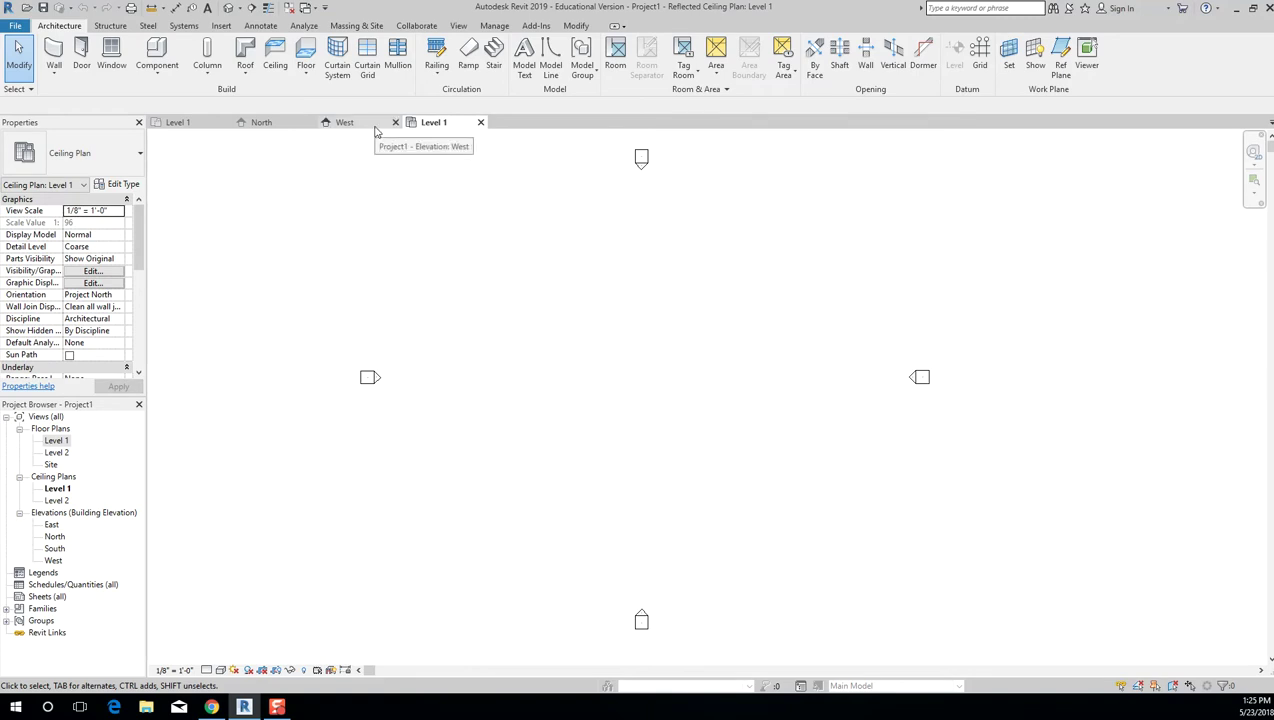
{"action": "left_click", "coordinate": [289, 7]}
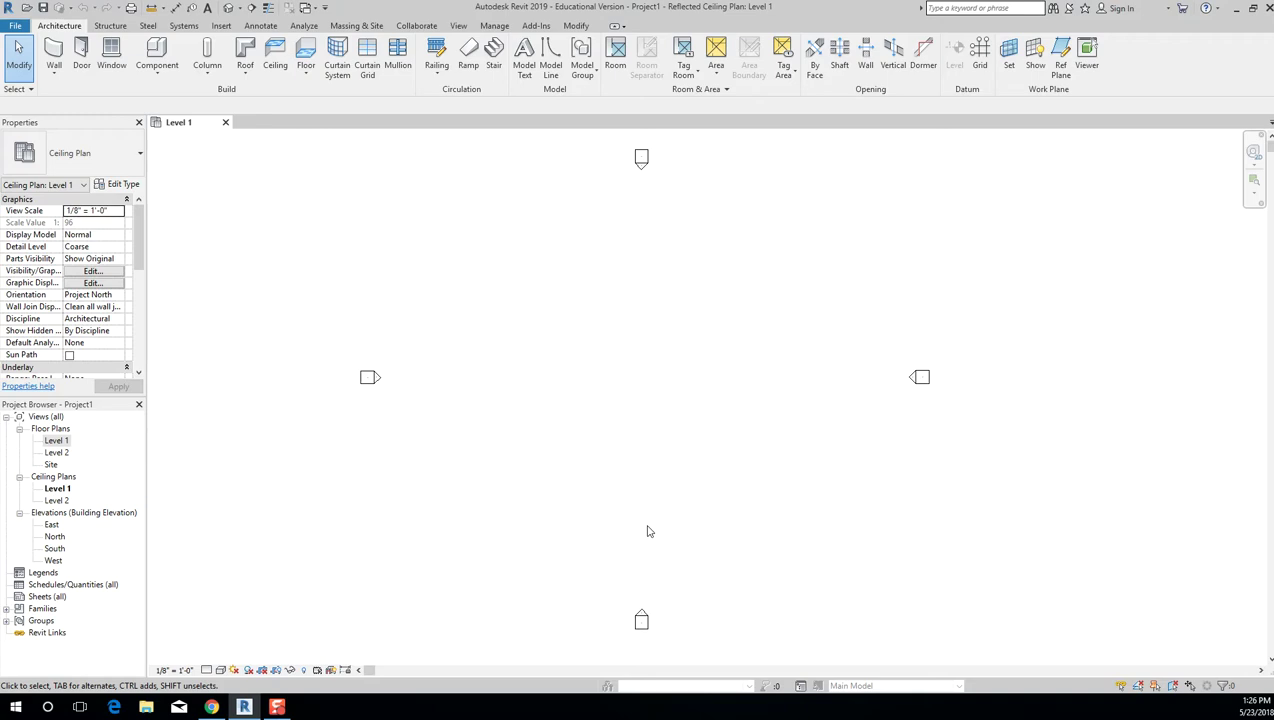
Reopen the Level 1 floor plan and close the Level 1 ceiling plan, keeping only the floor plan open.
{"action": "double_click", "coordinate": [57, 441]}
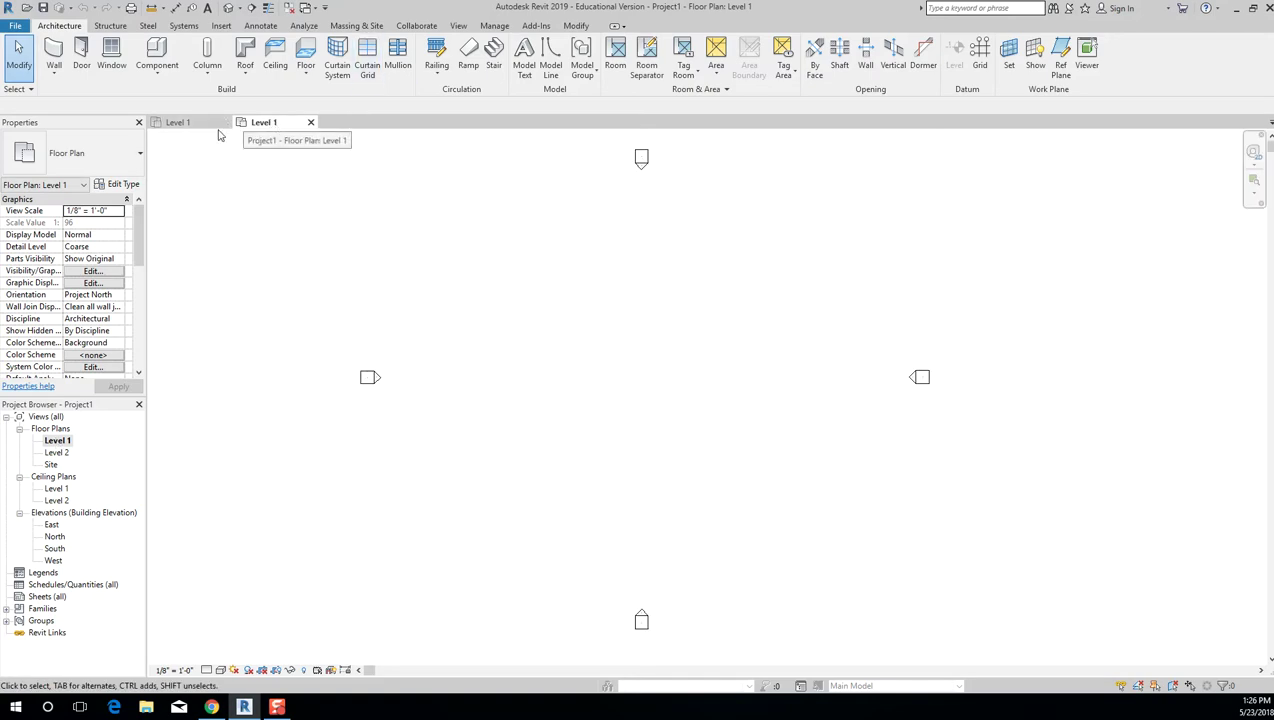
{"action": "left_click", "coordinate": [185, 123]}
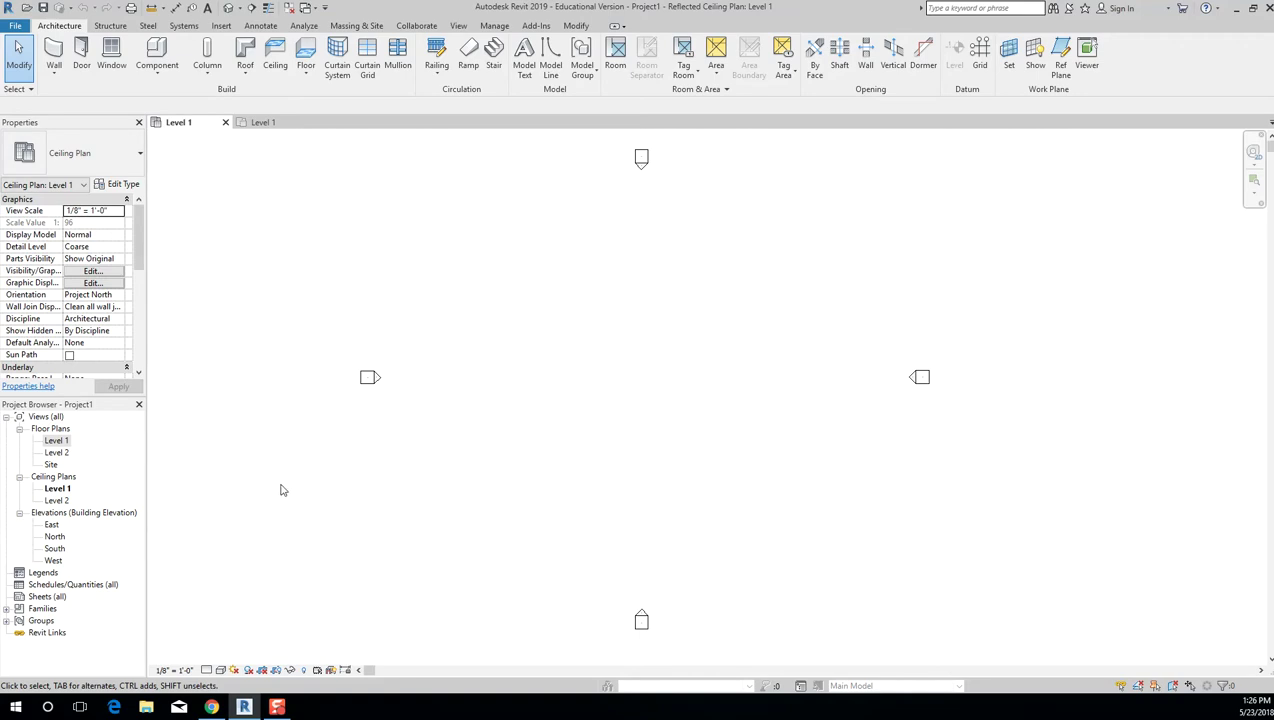
{"action": "left_click", "coordinate": [57, 490]}
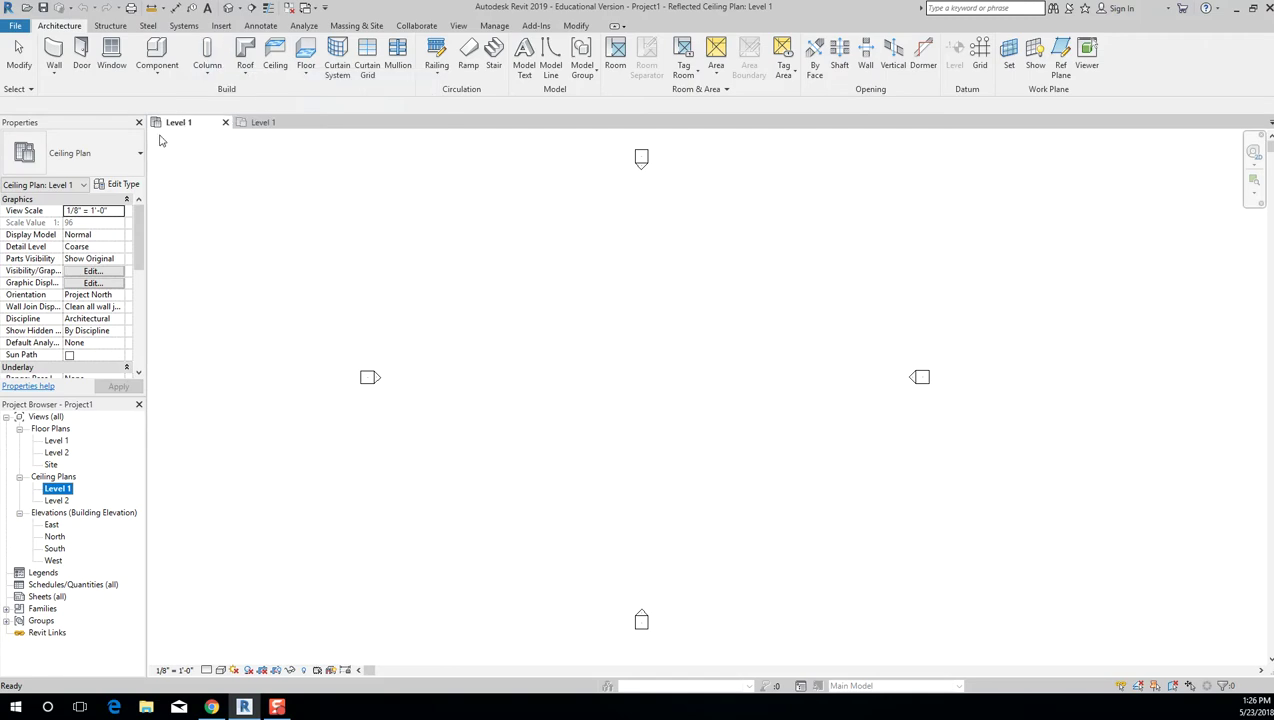
{"action": "left_click", "coordinate": [225, 122]}
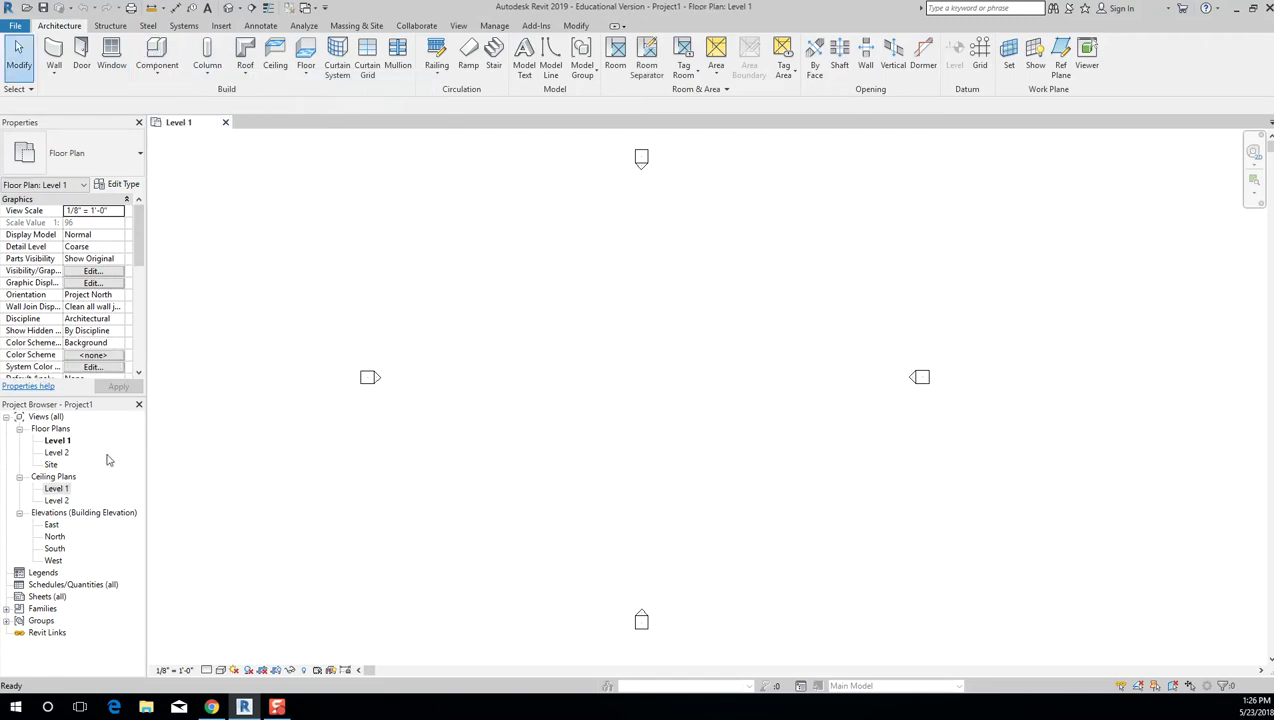
{"action": "left_click", "coordinate": [68, 441]}
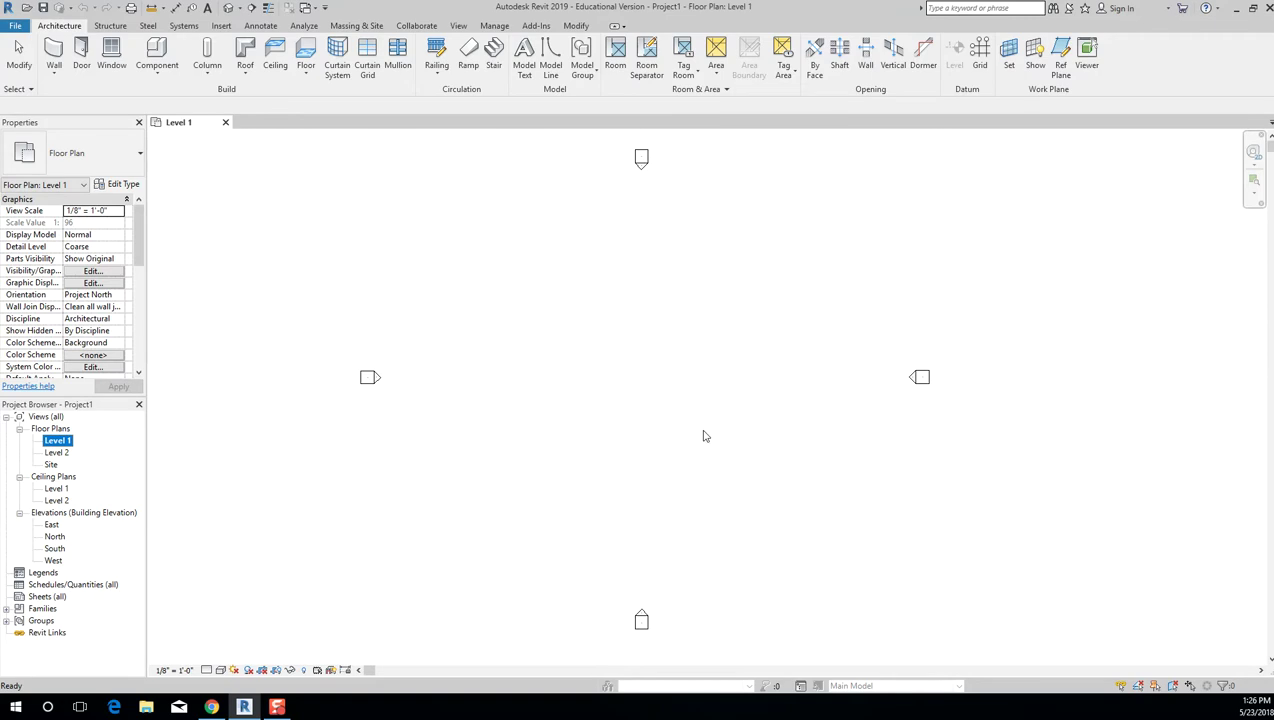
{"action": "left_click", "coordinate": [60, 441]}
{"action": "left_click", "coordinate": [880, 340]}
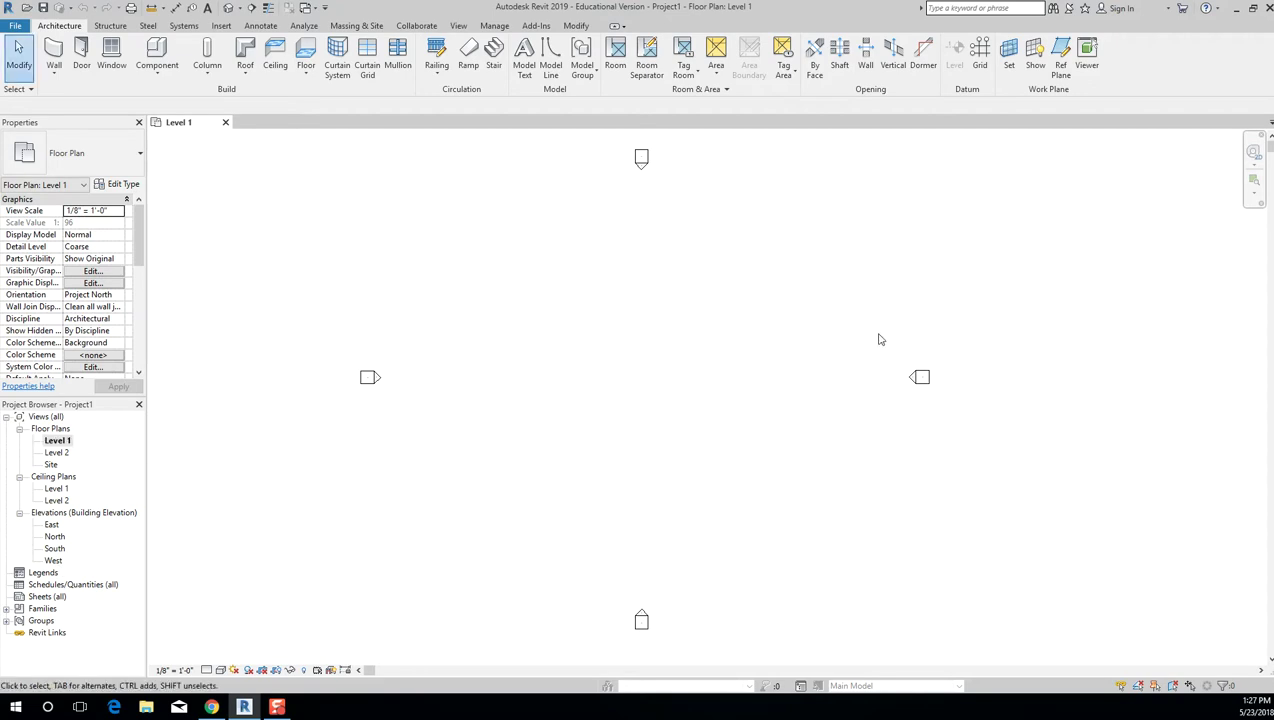
Delete the East elevation marker from the Level 1 floor plan and undo the deletion.
{"action": "left_click", "coordinate": [922, 377]}
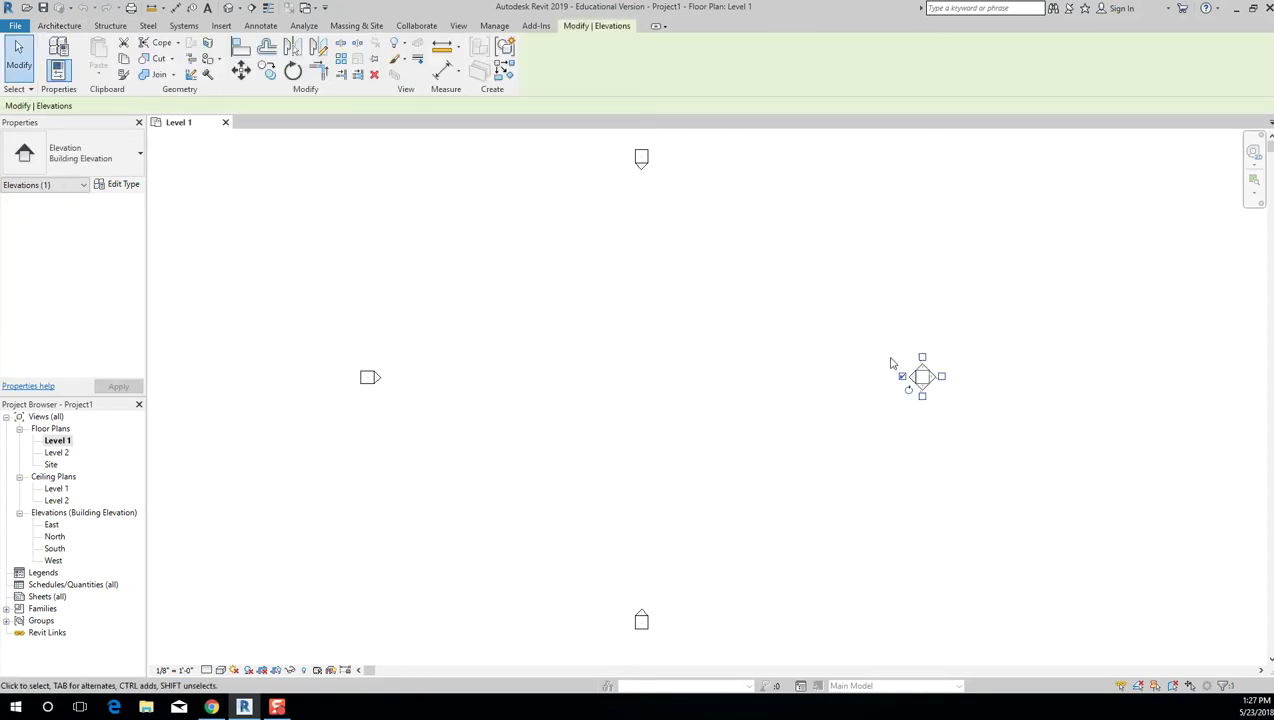
{"action": "key", "text": "Delete"}
{"action": "left_click", "coordinate": [700, 398]}
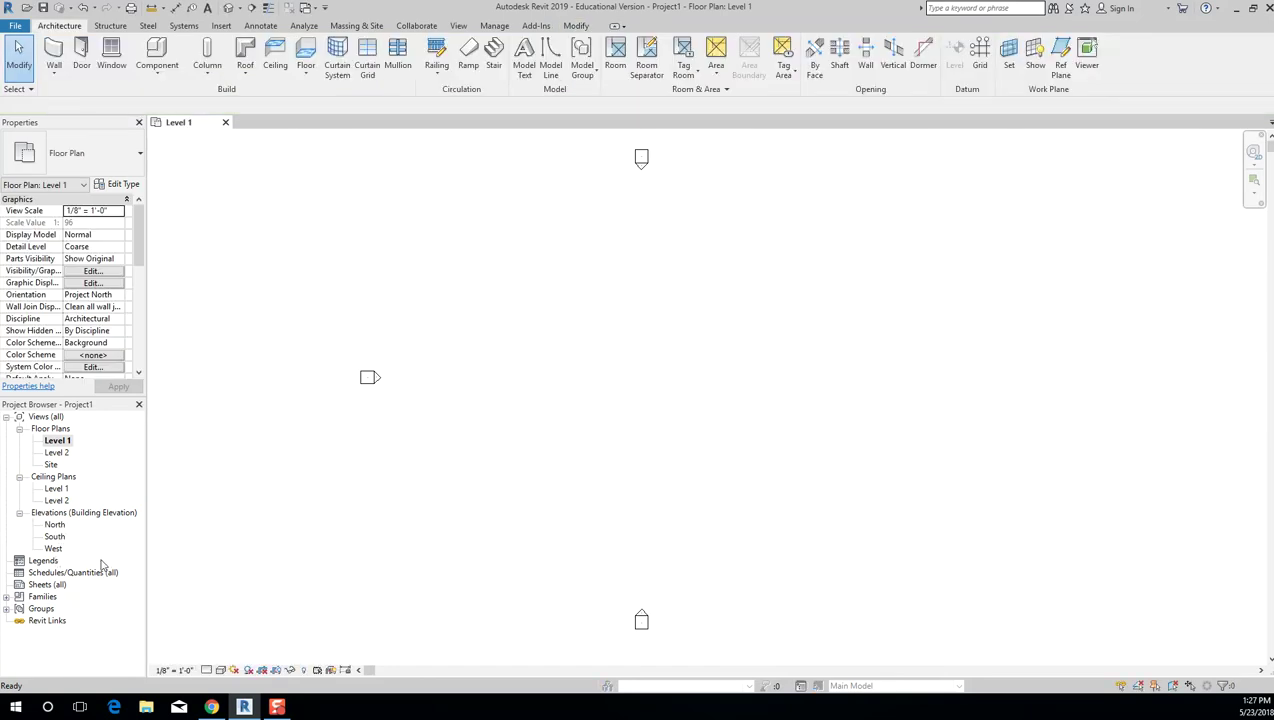
{"action": "key", "text": "ctrl+z"}
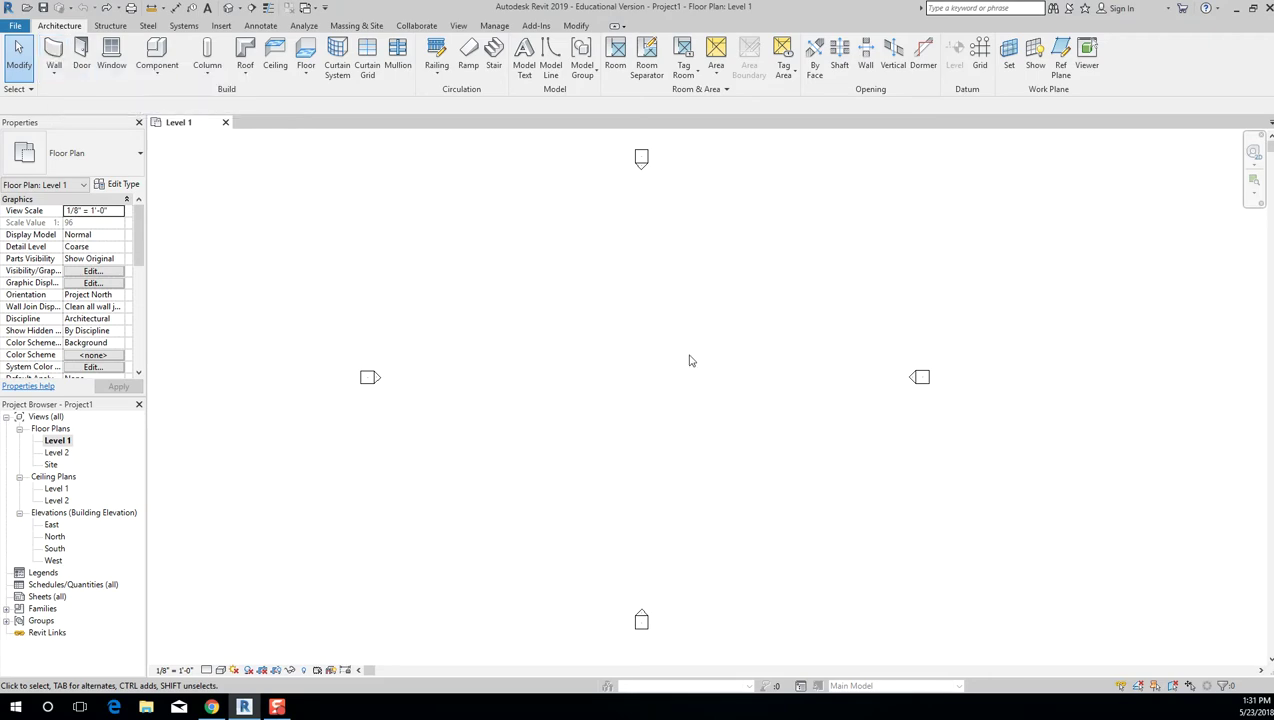
{"action": "key", "text": "w"}
{"action": "key", "text": "a"}
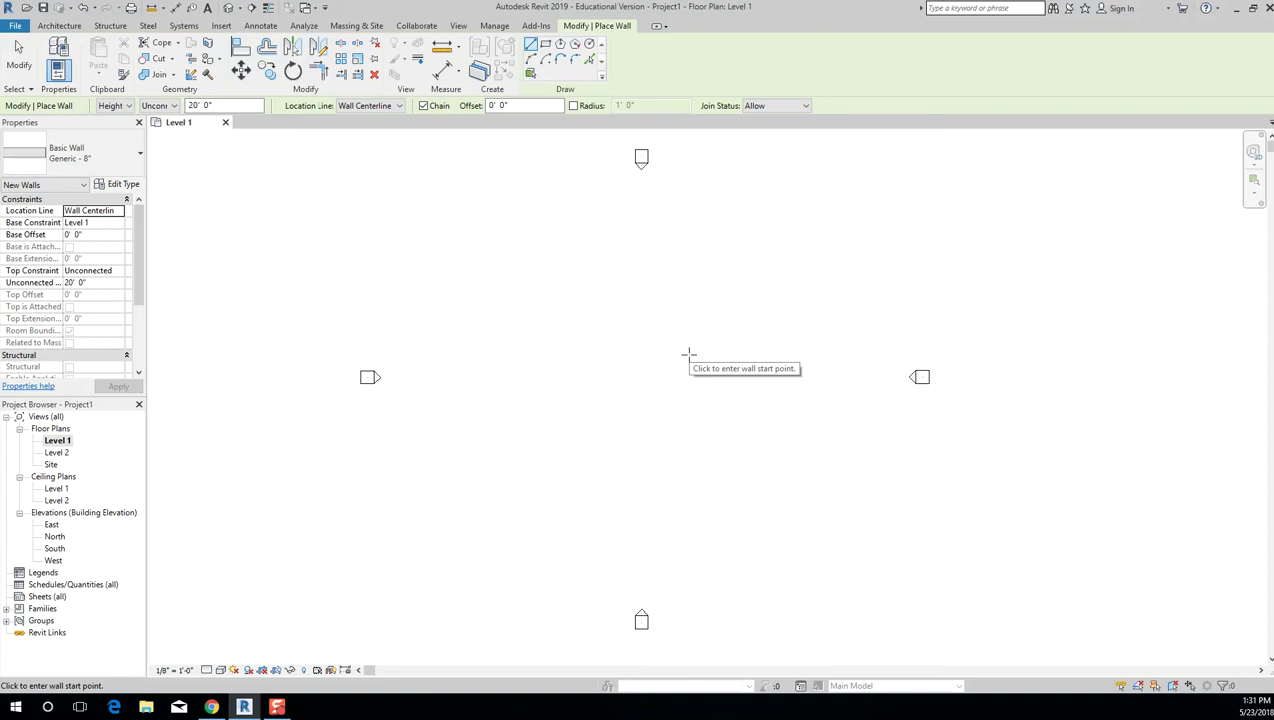
{"action": "key", "text": "Escape"}
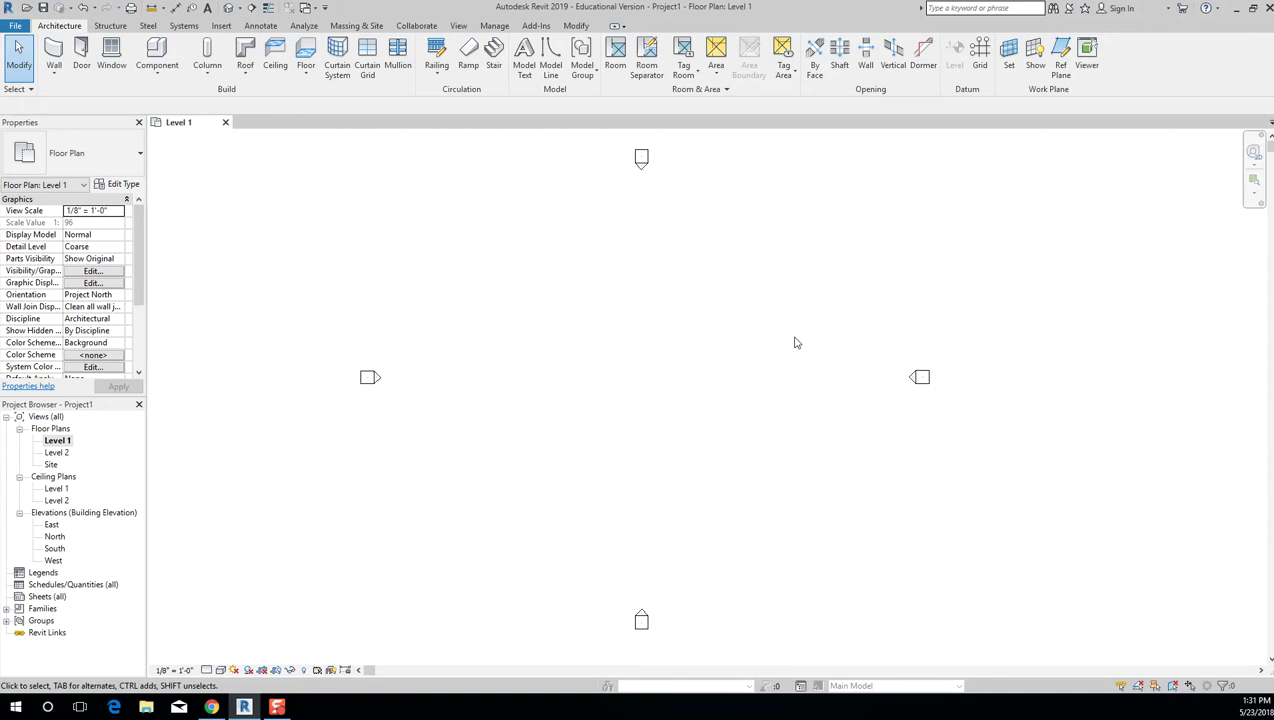
{"action": "key", "text": "w"}
{"action": "key", "text": "a"}
{"action": "key", "text": "Escape"}
Try out straight, rectangular and circular wall shapes with the Wall tool in the Level 1 plan, cancelling each before placement.
{"action": "left_click", "coordinate": [53, 52]}
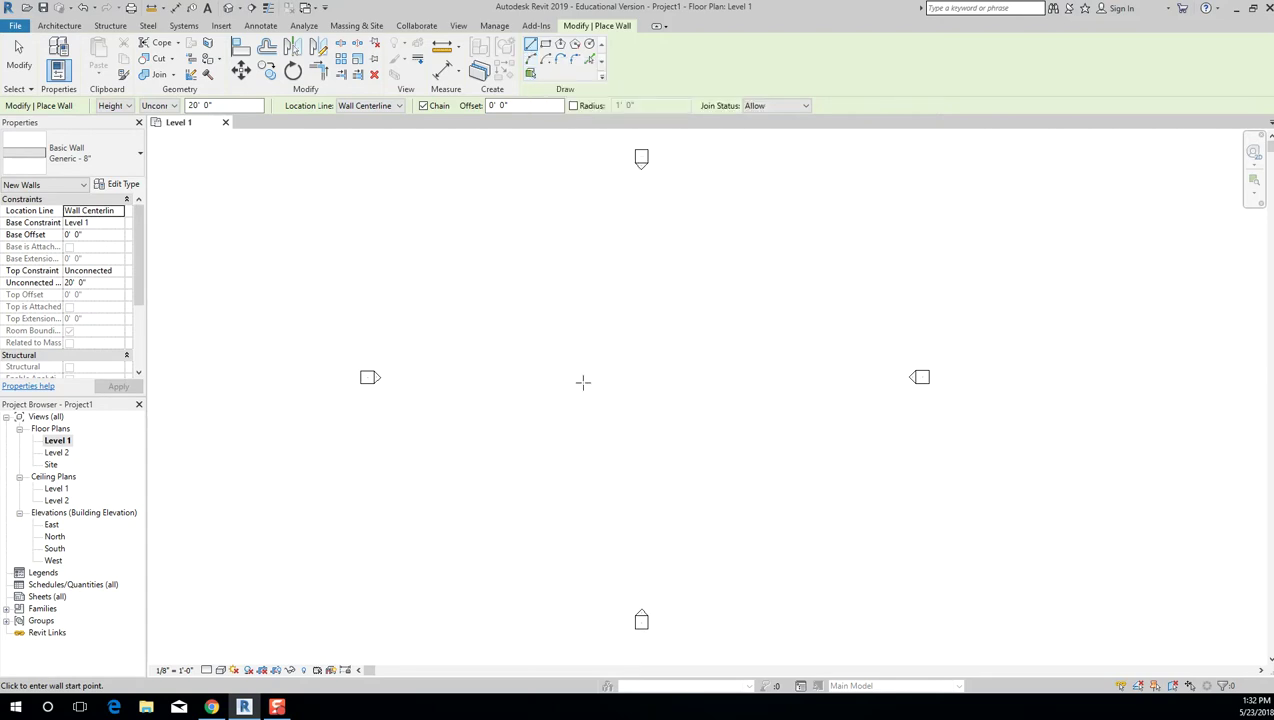
{"action": "left_click", "coordinate": [518, 304]}
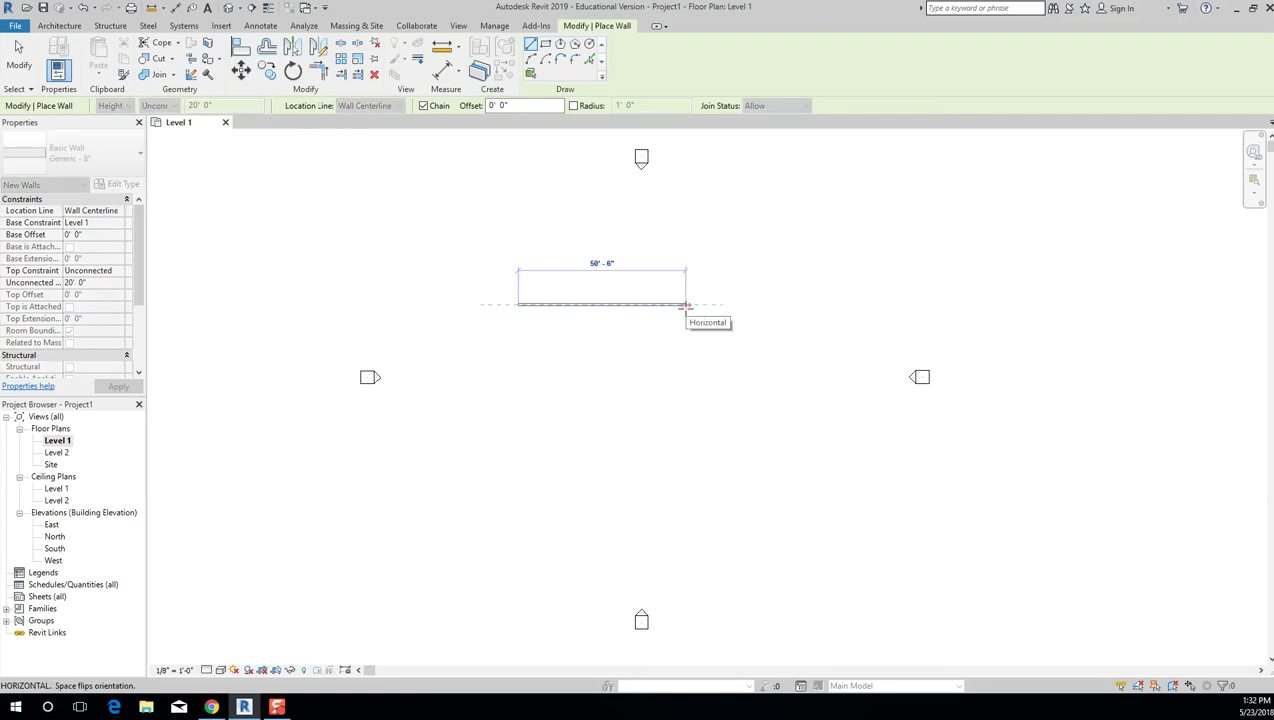
{"action": "key", "text": "Escape"}
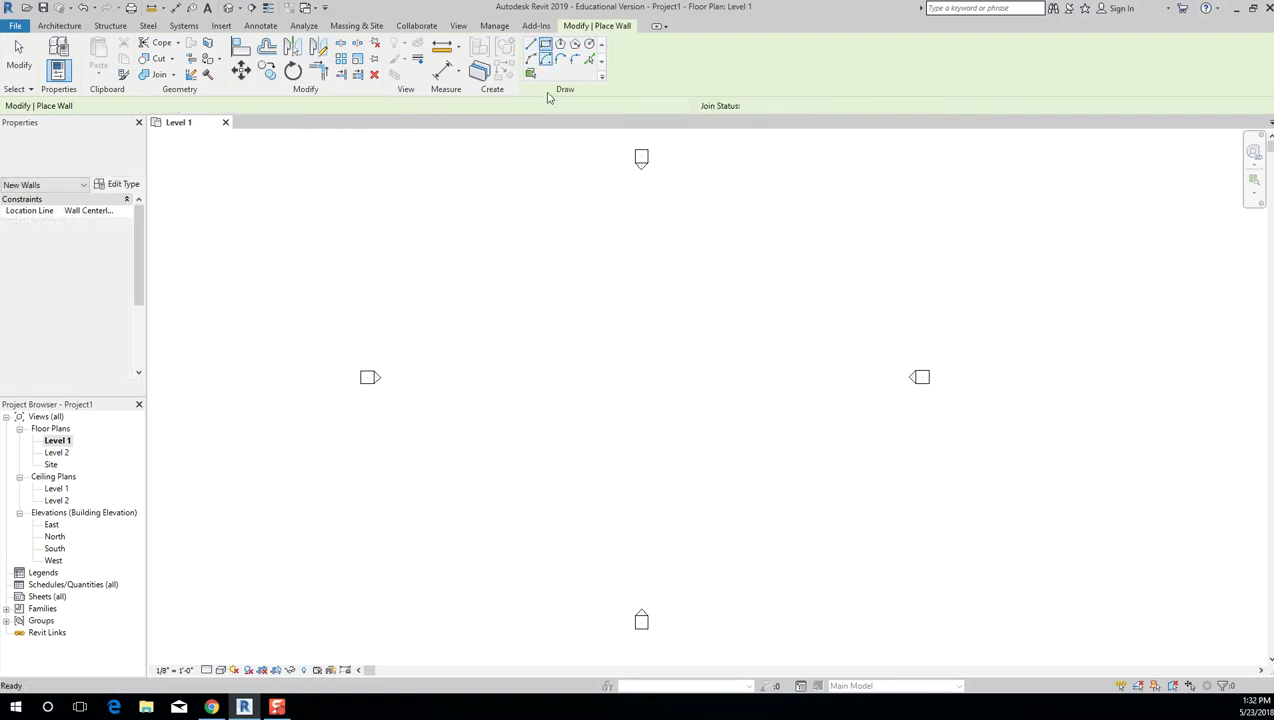
{"action": "left_click", "coordinate": [544, 325]}
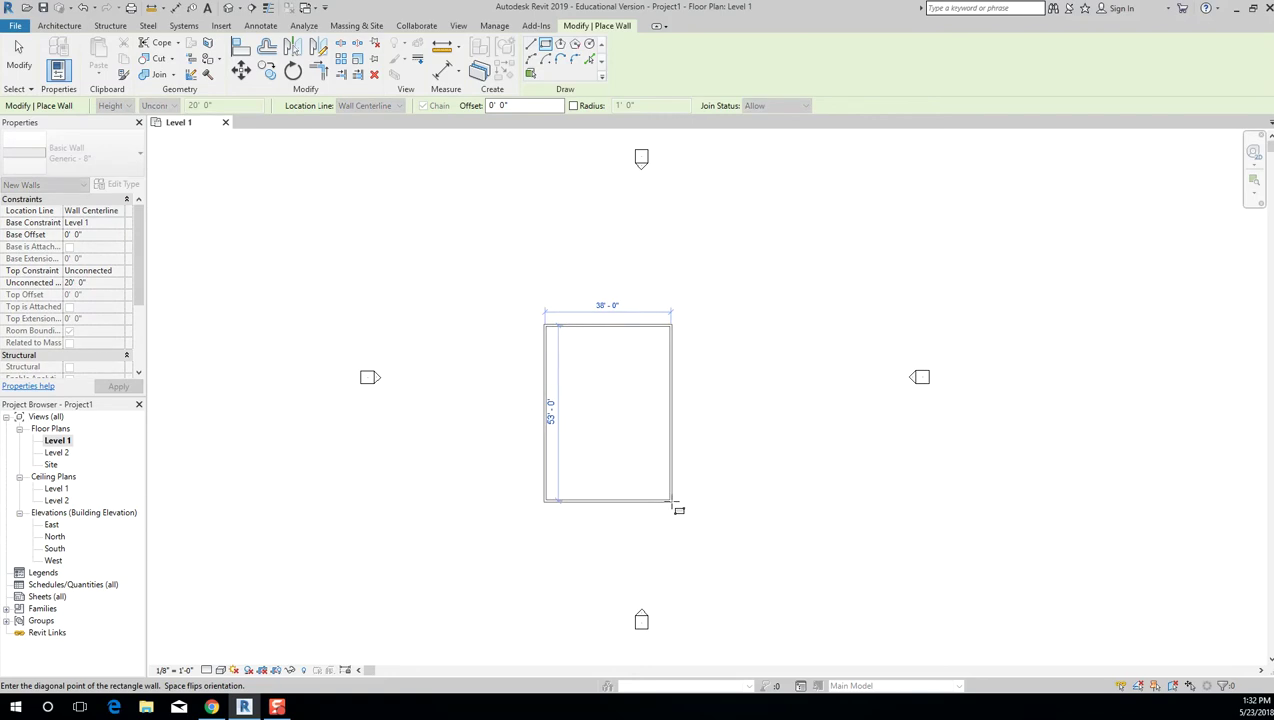
{"action": "key", "text": "Escape"}
{"action": "left_click", "coordinate": [589, 43]}
{"action": "left_click", "coordinate": [628, 395]}
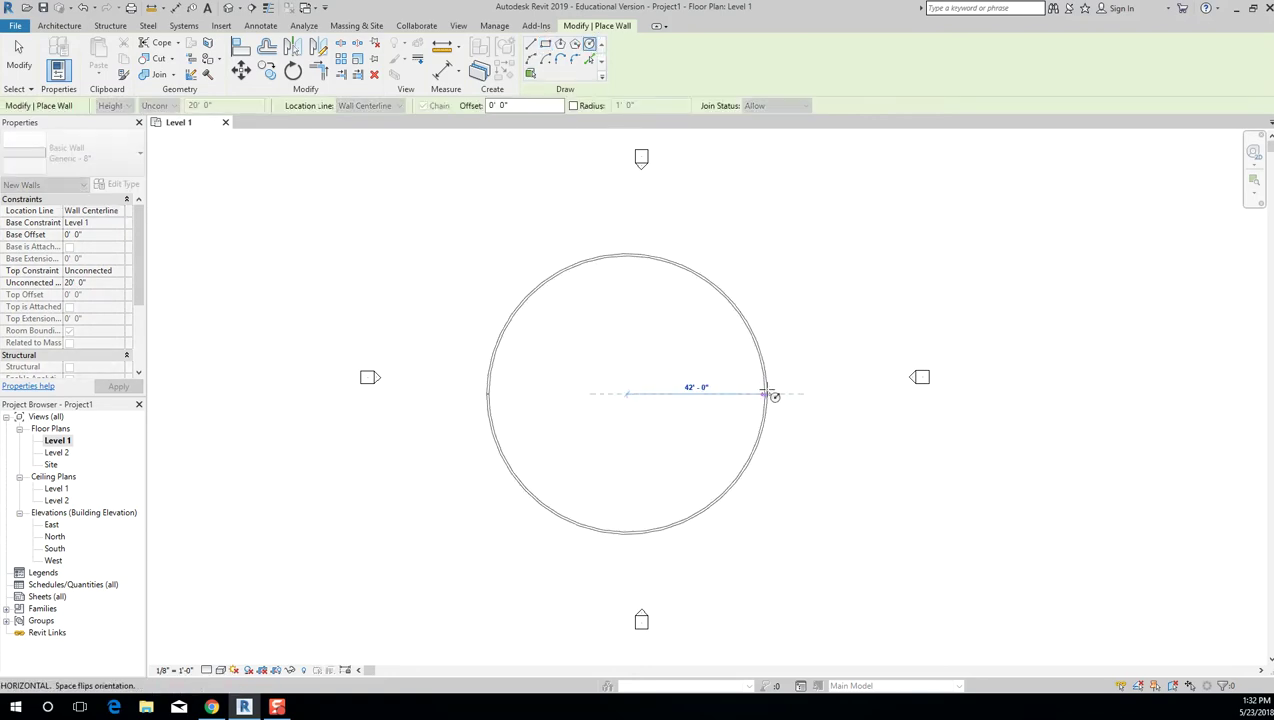
{"action": "key", "text": "Escape"}
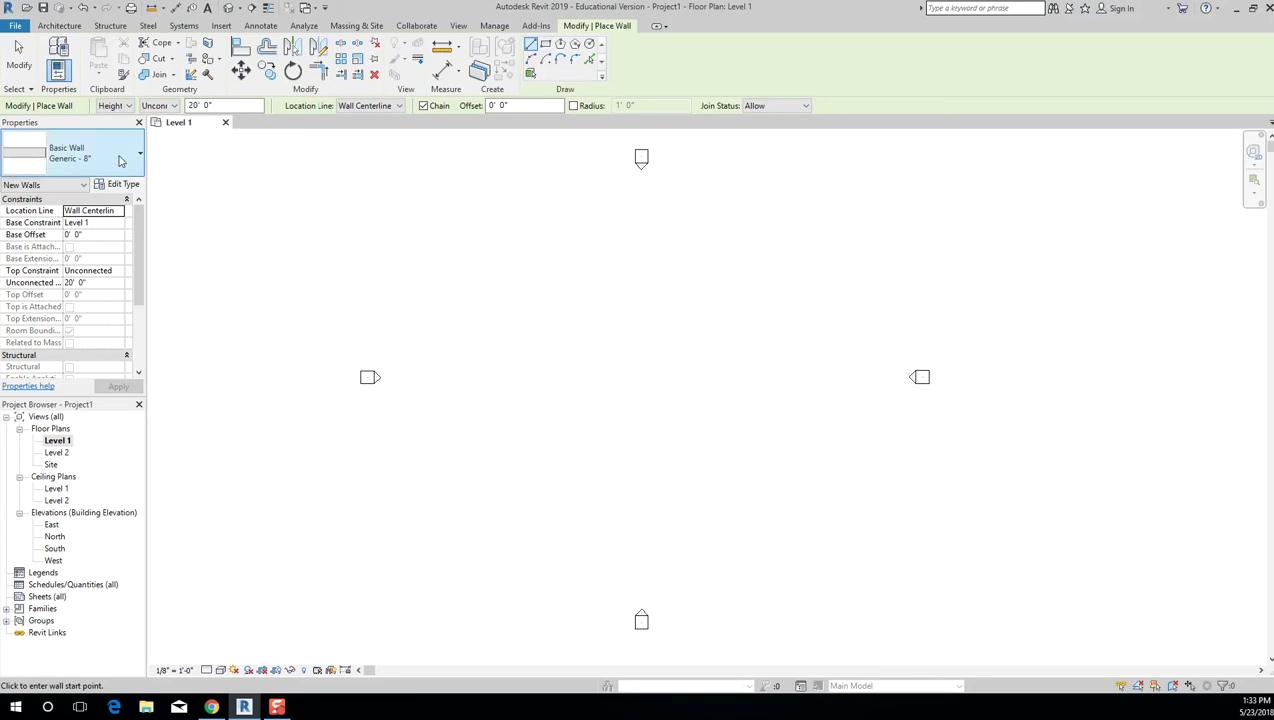
Browse the available wall types and choose the Basic Wall type Generic - 6" for the new walls.
{"action": "left_click", "coordinate": [88, 156]}
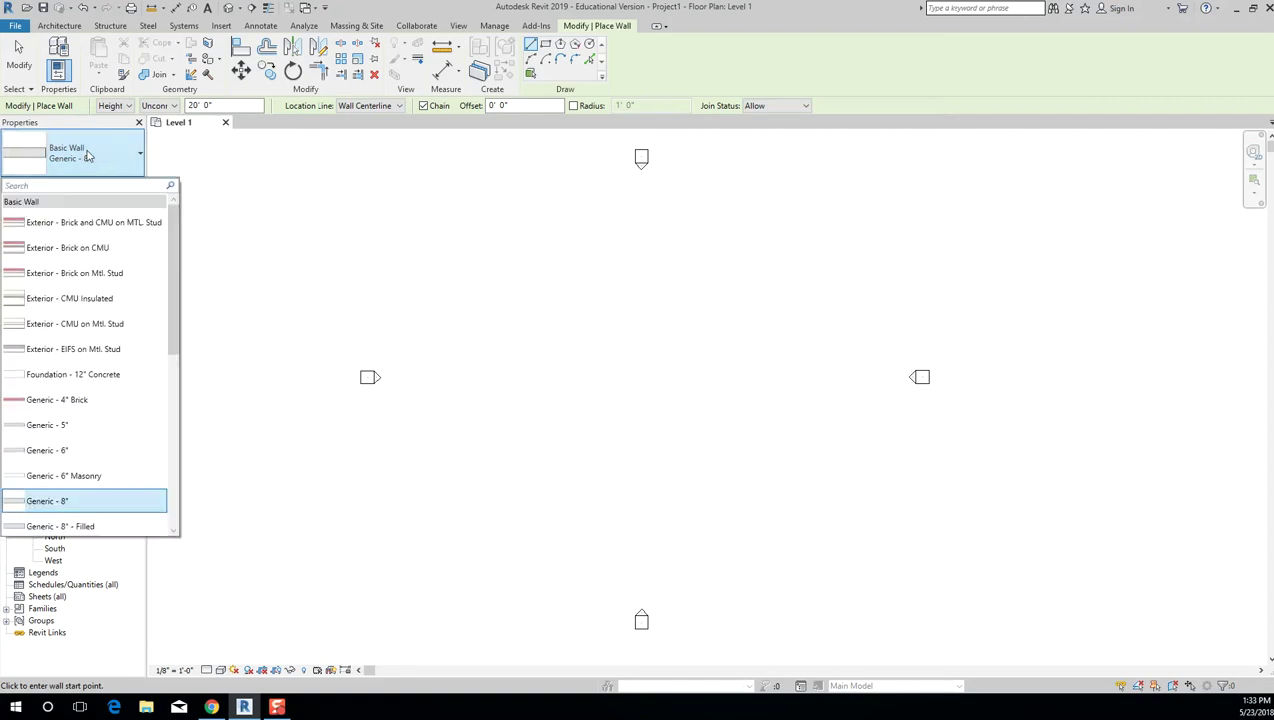
{"action": "scroll", "coordinate": [118, 390], "scroll_direction": "down", "scroll_amount": 1}
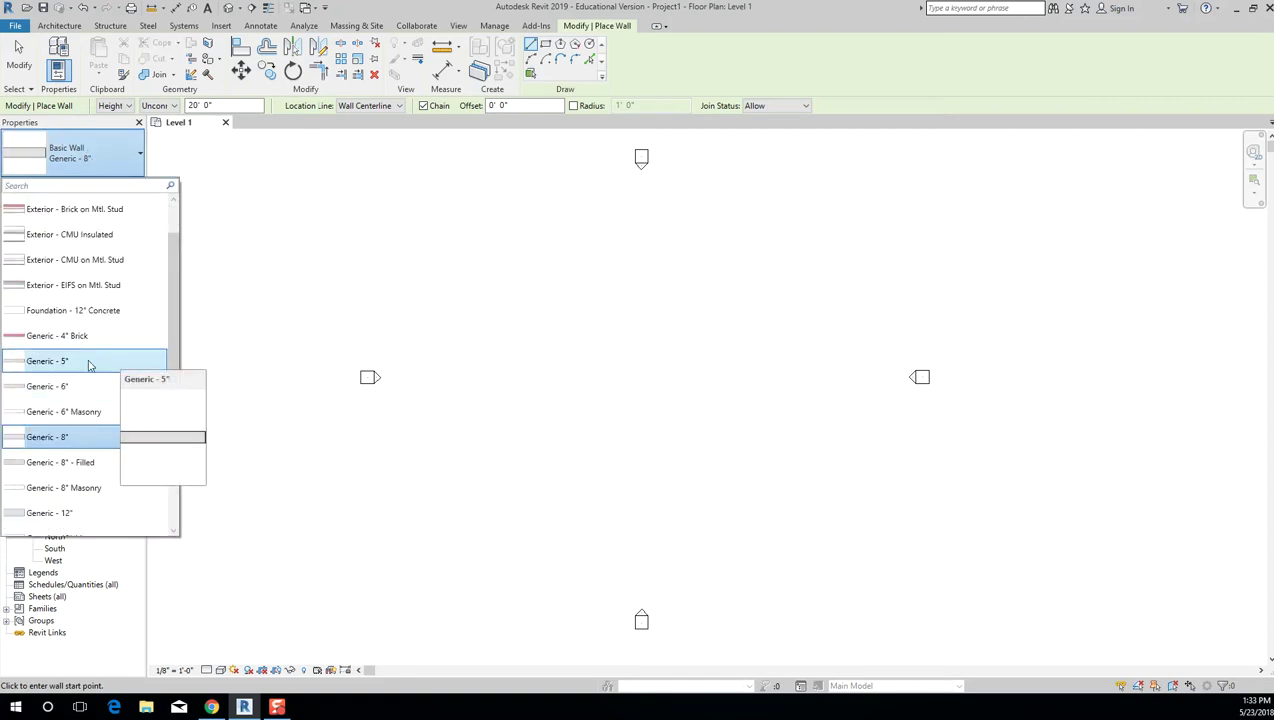
{"action": "scroll", "coordinate": [95, 350], "scroll_direction": "up", "scroll_amount": 1}
{"action": "scroll", "coordinate": [97, 300], "scroll_direction": "down", "scroll_amount": 2}
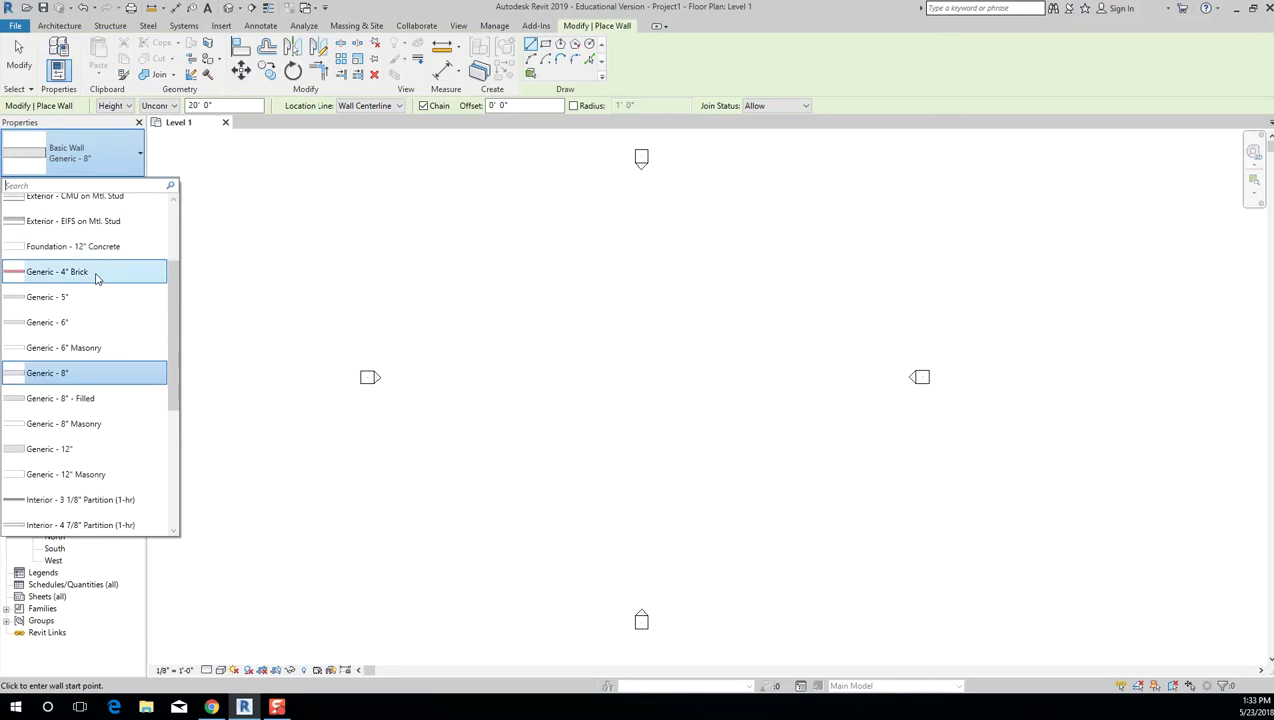
{"action": "scroll", "coordinate": [110, 420], "scroll_direction": "down", "scroll_amount": 3}
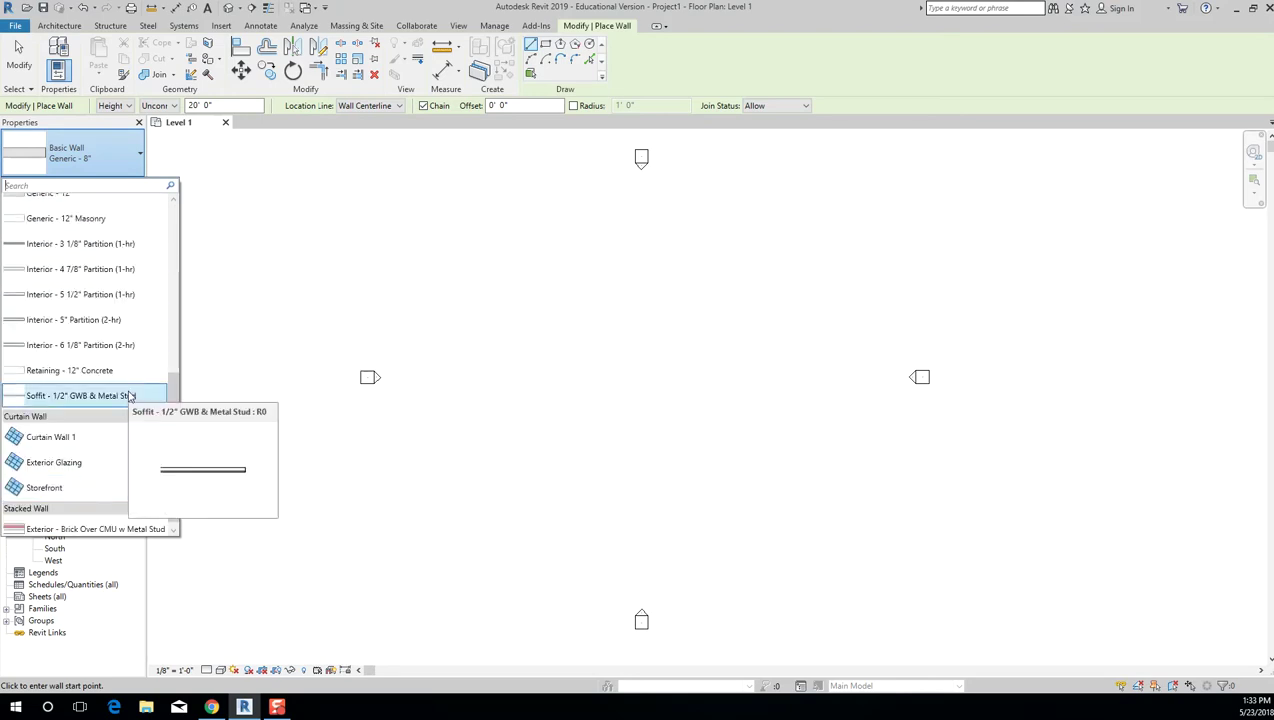
{"action": "scroll", "coordinate": [137, 321], "scroll_direction": "up", "scroll_amount": 3}
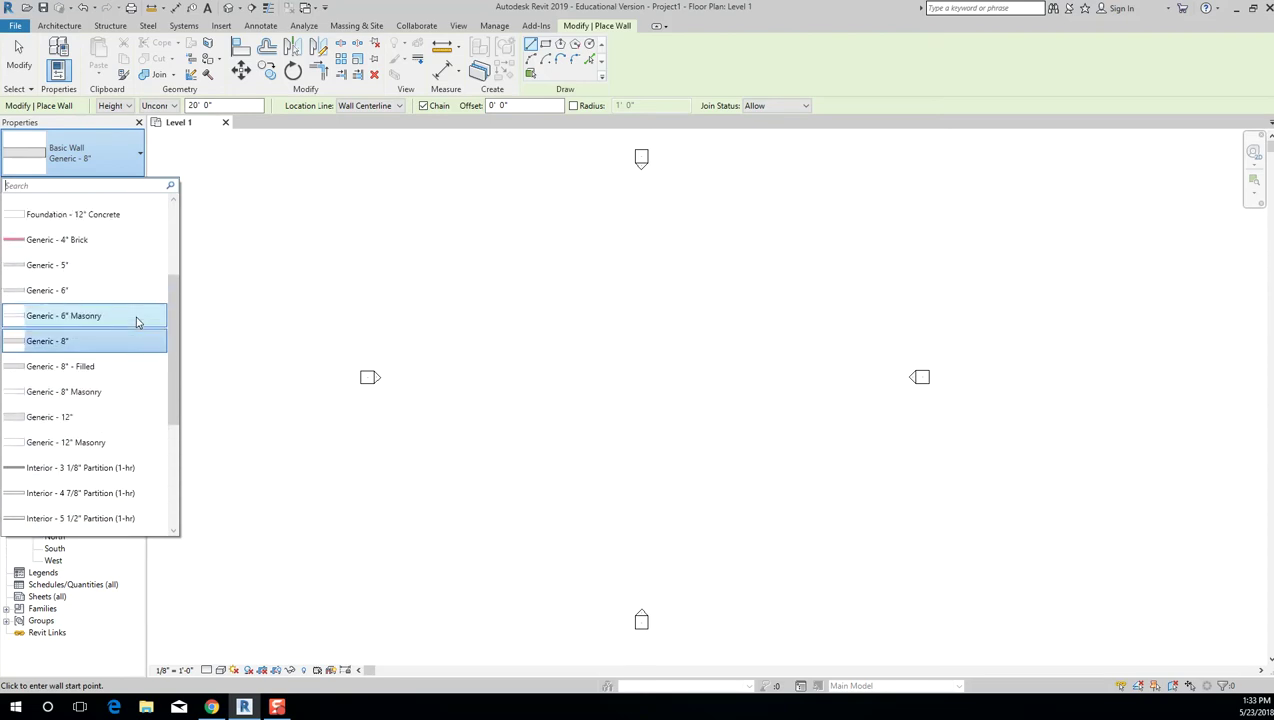
{"action": "left_click", "coordinate": [56, 292]}
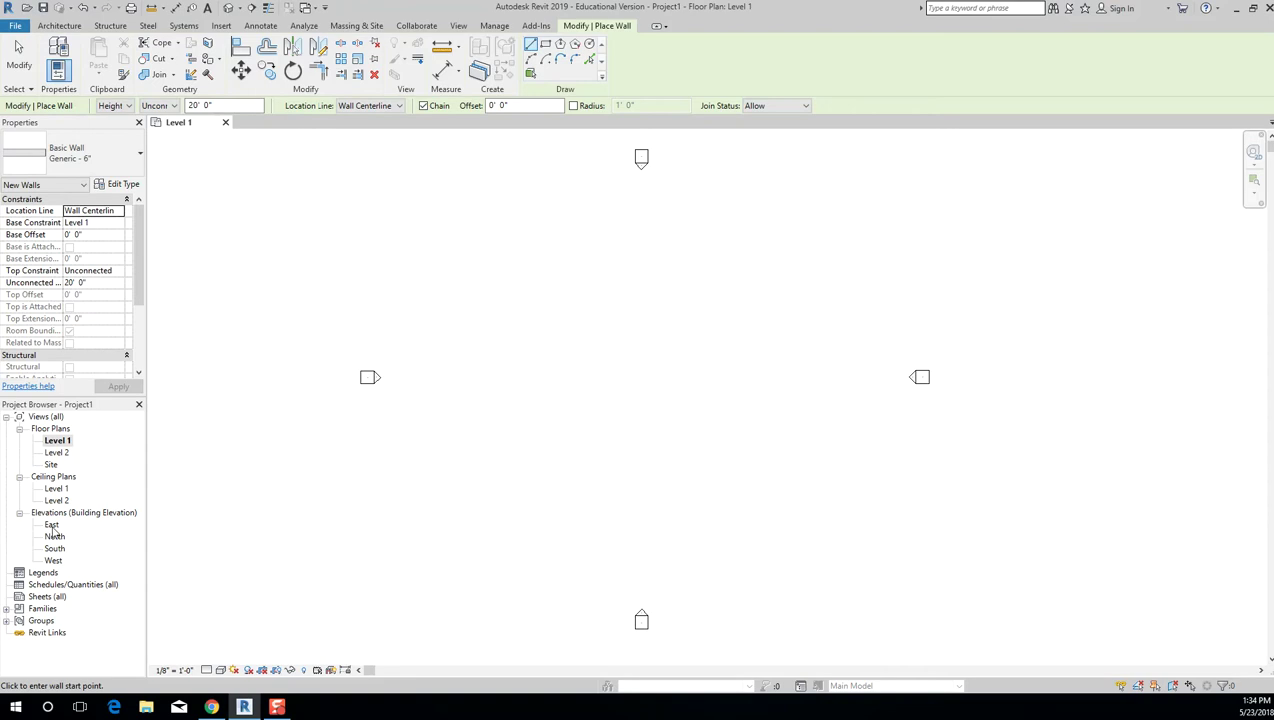
Open the default 3D view and tile it side by side with the Level 1 floor plan.
{"action": "left_click", "coordinate": [232, 8]}
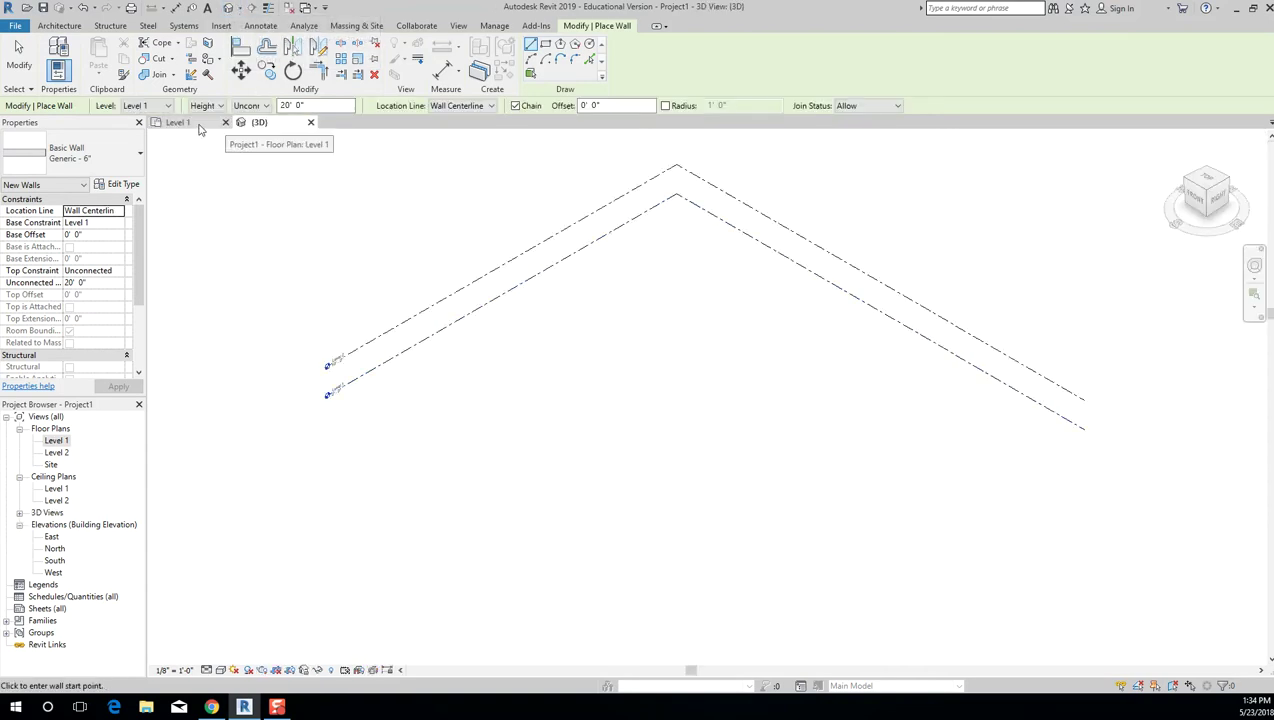
{"action": "left_click", "coordinate": [460, 27]}
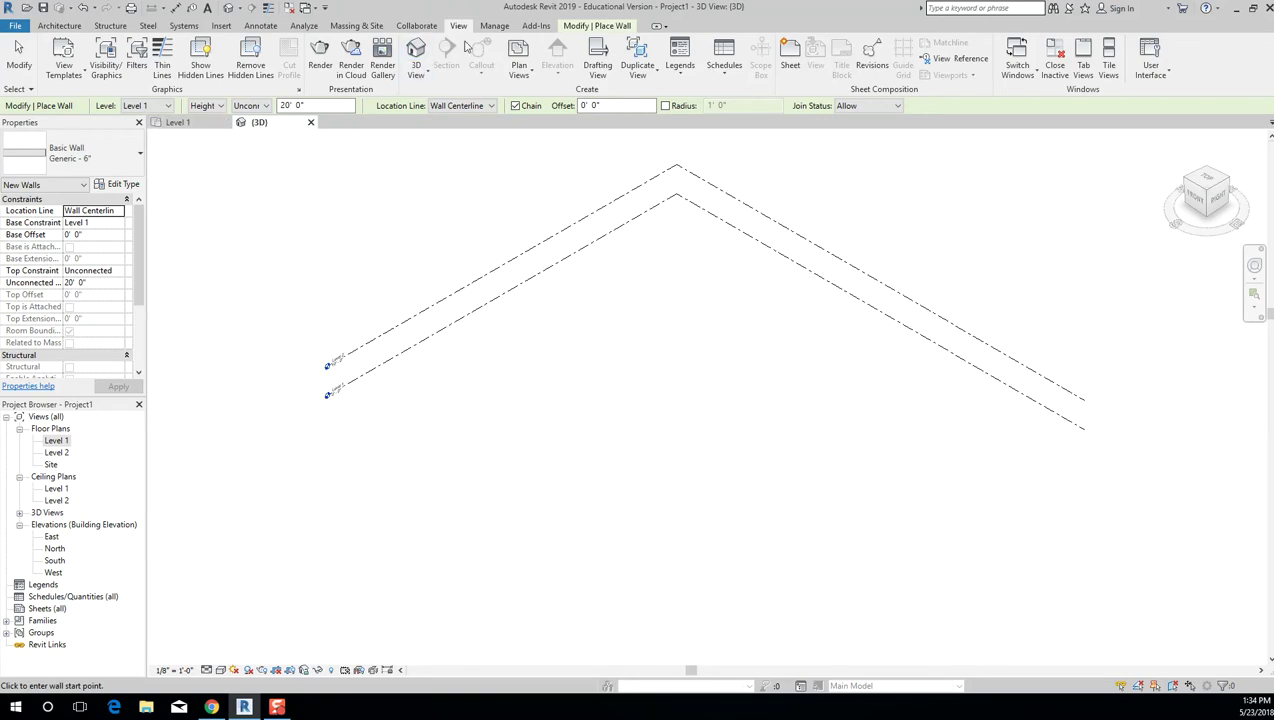
{"action": "left_click", "coordinate": [1109, 64]}
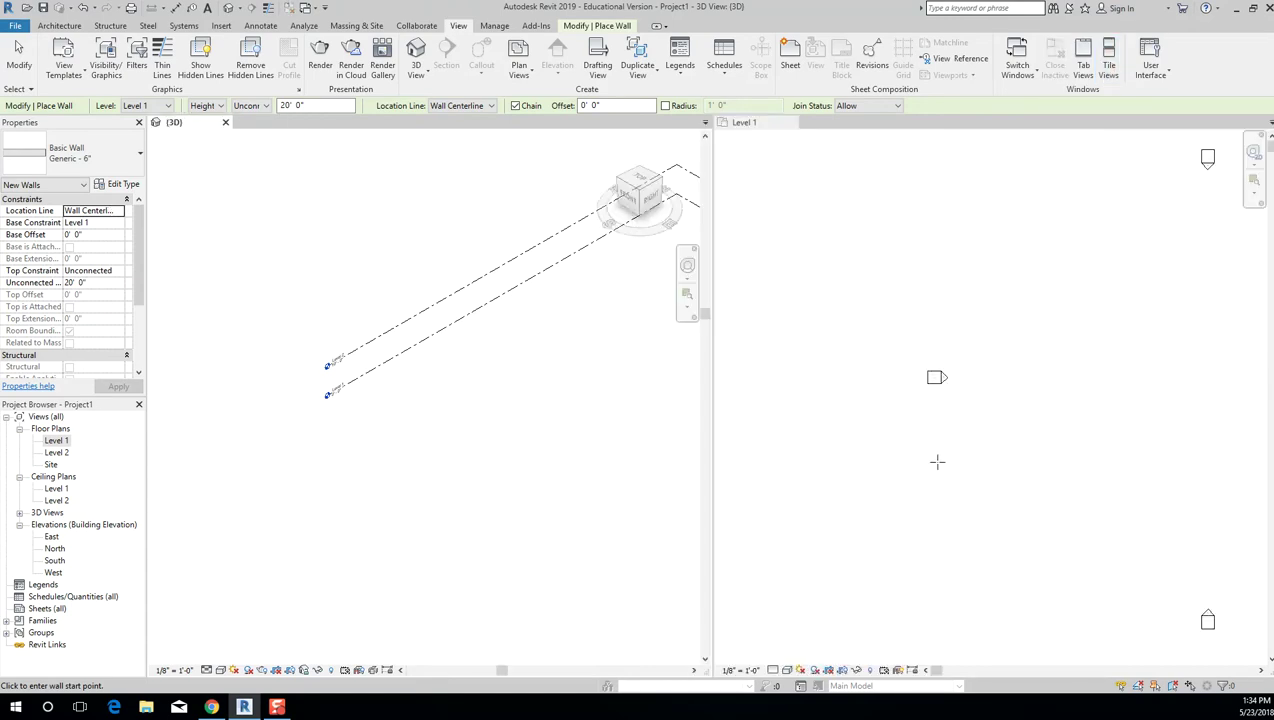
{"action": "left_click", "coordinate": [1182, 293]}
{"action": "scroll", "coordinate": [900, 307], "scroll_direction": "down", "scroll_amount": 2}
{"action": "left_click", "coordinate": [284, 364]}
{"action": "middle_click_drag", "start_coordinate": [284, 364], "coordinate": [484, 362], "text": "shift"}
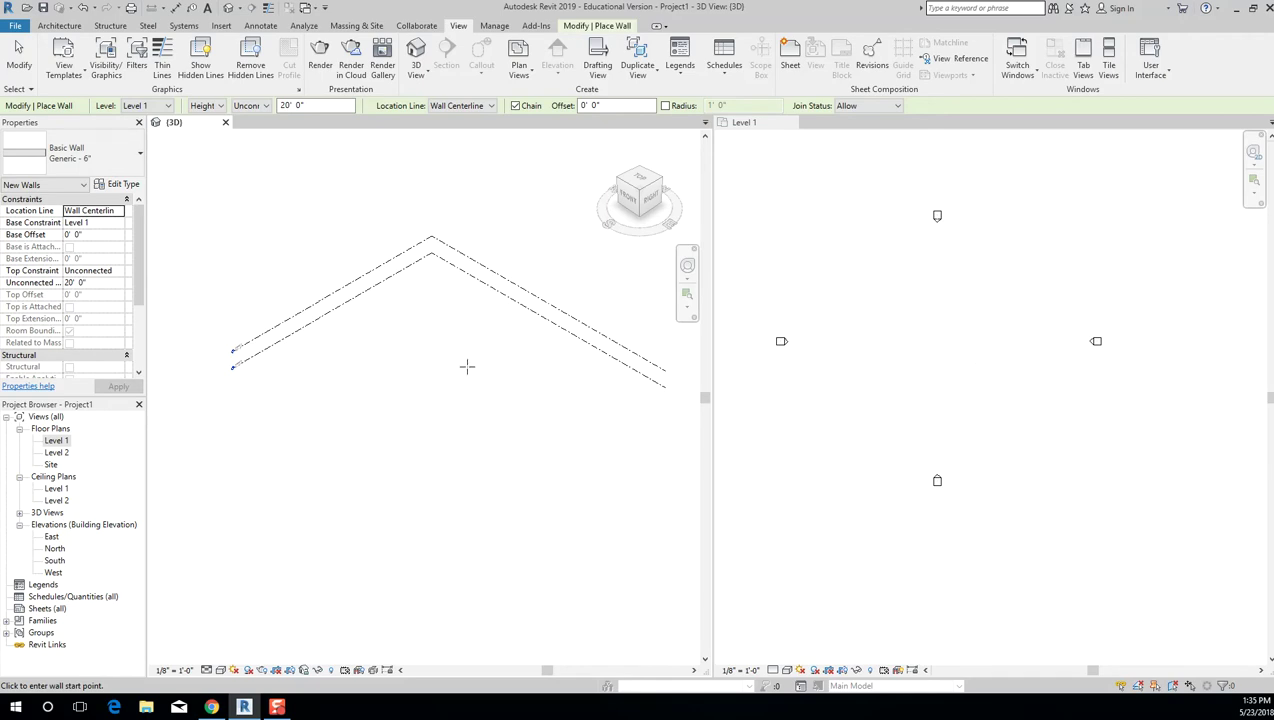
Draw a horizontal 30' wall between the elevation markers in the Level 1 floor plan, running left to right.
{"action": "left_click", "coordinate": [880, 373]}
{"action": "scroll", "coordinate": [884, 294], "scroll_direction": "up", "scroll_amount": 2}
{"action": "middle_click_drag", "start_coordinate": [884, 294], "coordinate": [959, 314]}
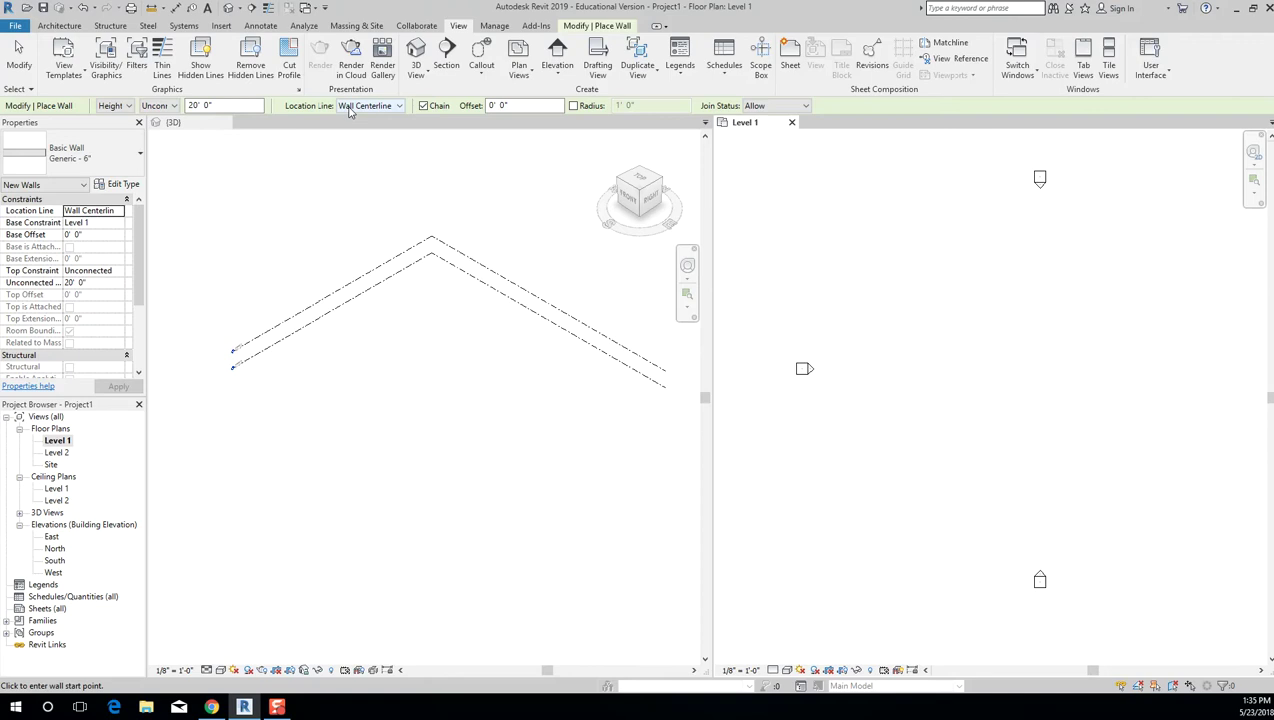
{"action": "left_click", "coordinate": [877, 290]}
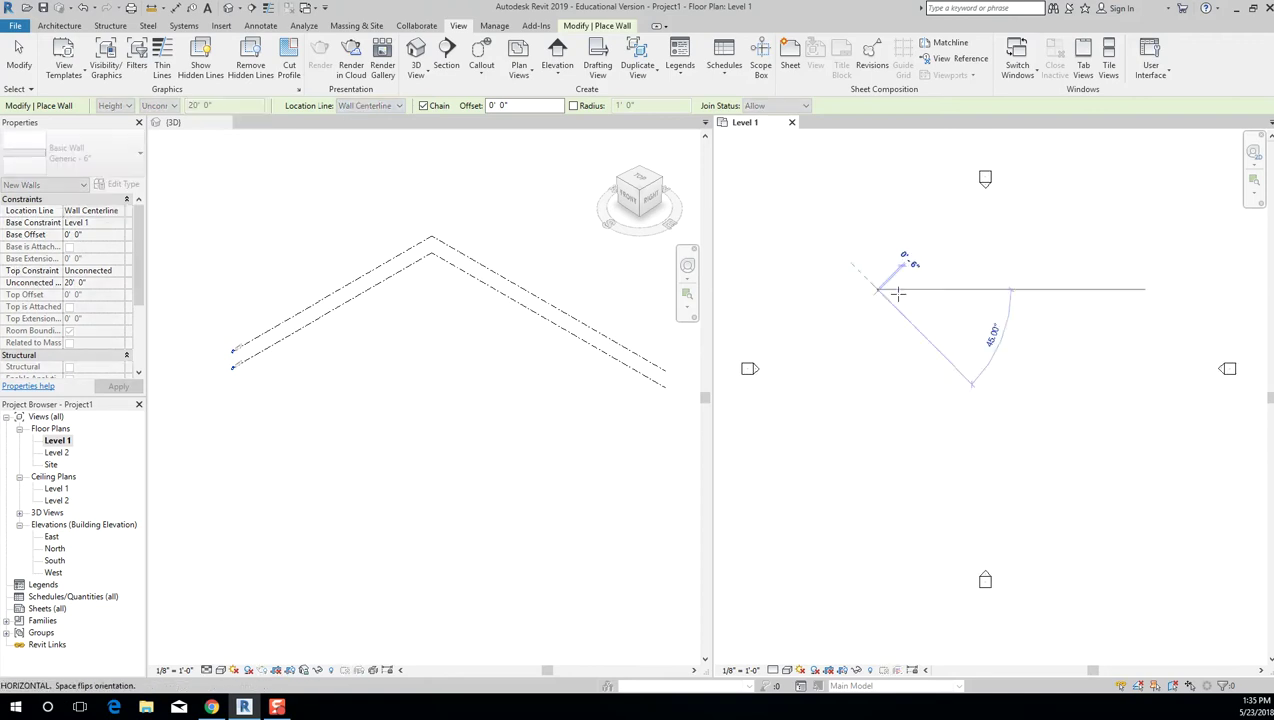
{"action": "scroll", "coordinate": [1050, 292], "scroll_direction": "up", "scroll_amount": 3}
{"action": "scroll", "coordinate": [1081, 292], "scroll_direction": "up", "scroll_amount": 2}
{"action": "middle_click_drag", "start_coordinate": [1088, 301], "coordinate": [1116, 250]}
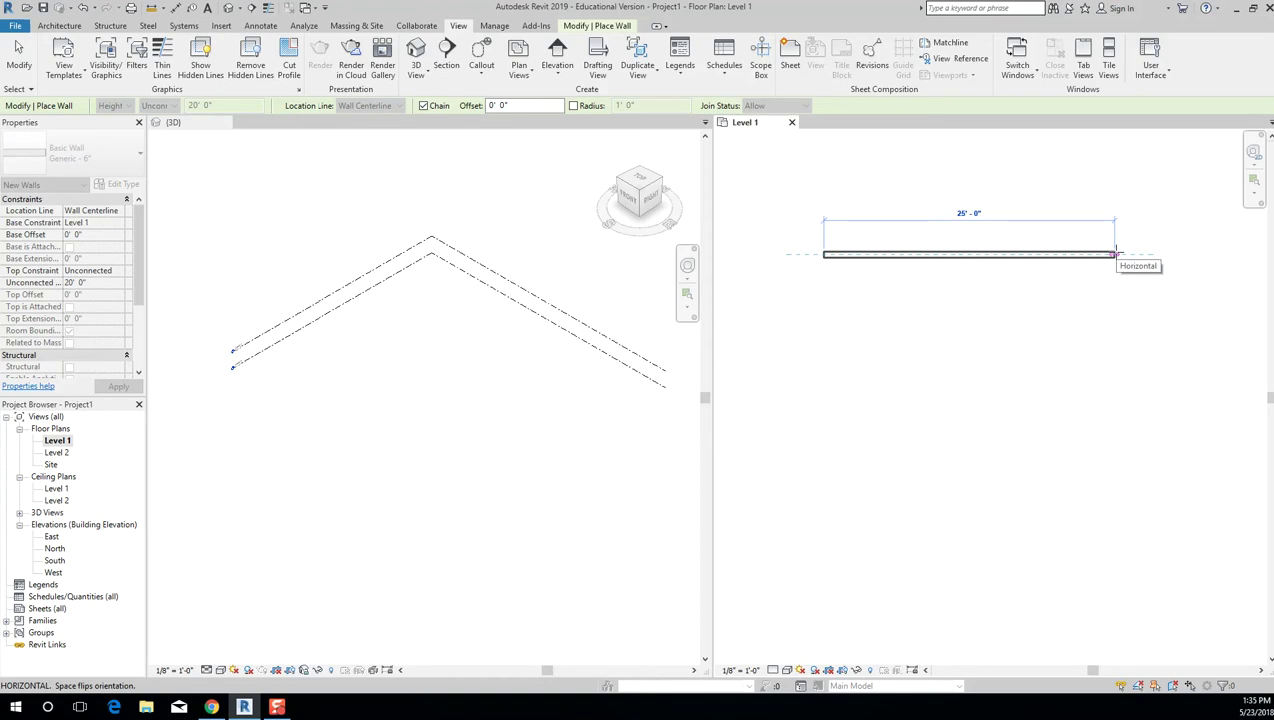
{"action": "type", "text": "30"}
{"action": "key", "text": "Return"}
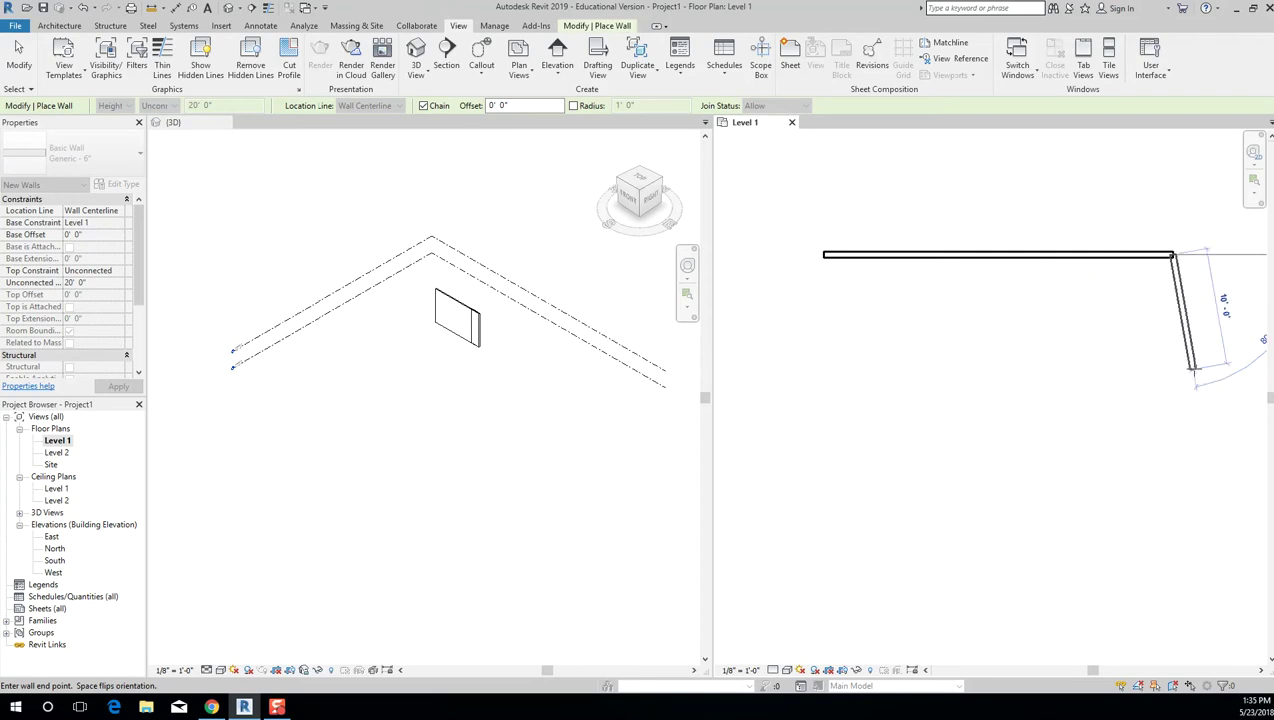
{"action": "middle_click_drag", "start_coordinate": [1183, 370], "coordinate": [1018, 375]}
{"action": "scroll", "coordinate": [1014, 370], "scroll_direction": "up", "scroll_amount": 3}
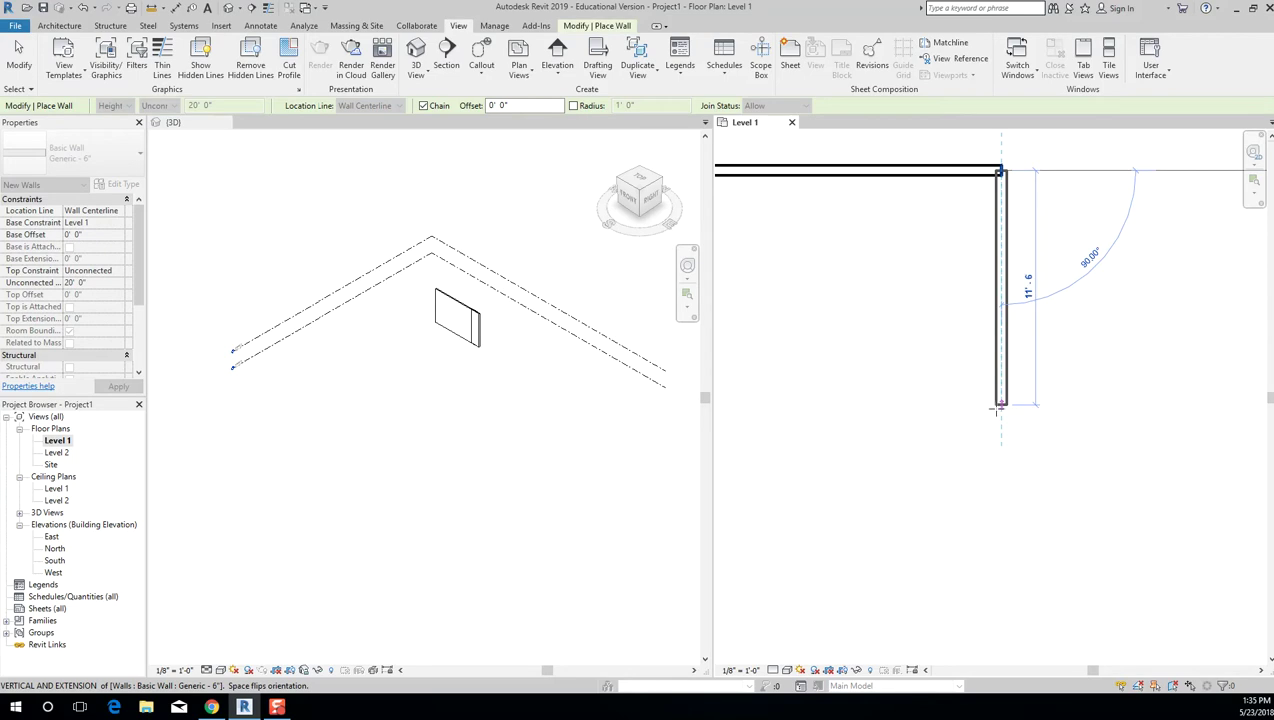
{"action": "key", "text": "Escape"}
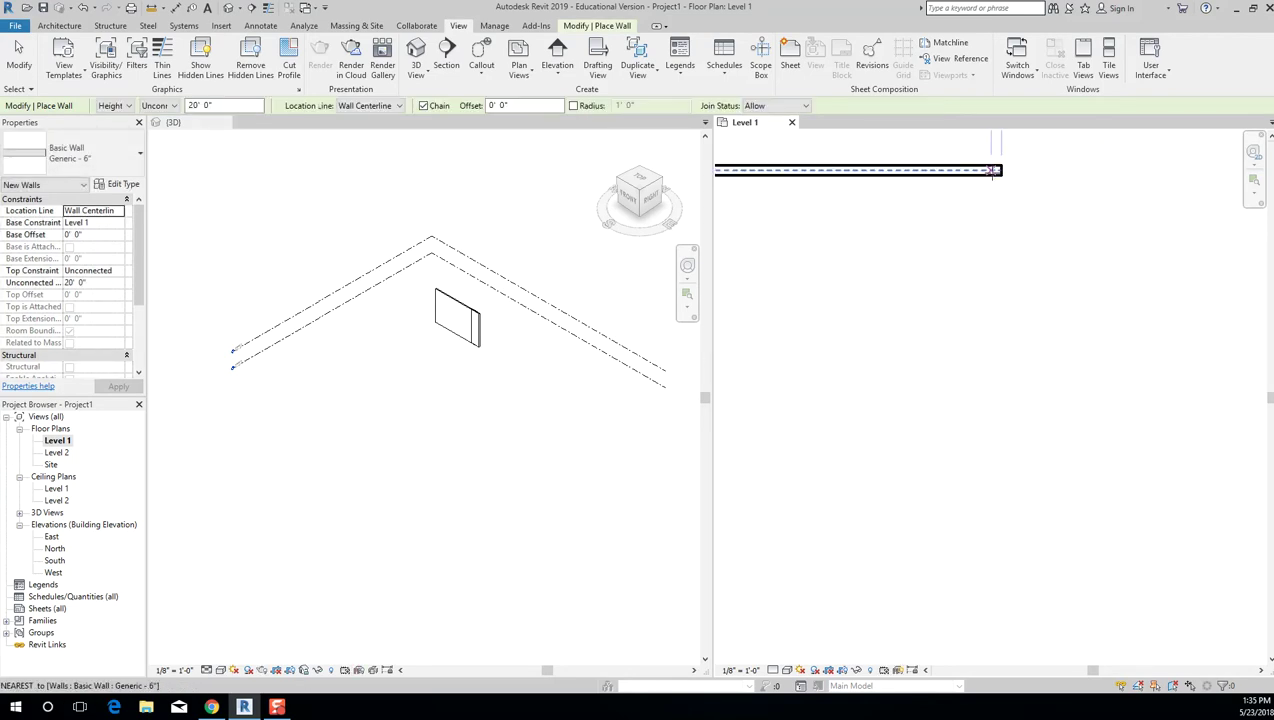
{"action": "left_click", "coordinate": [1000, 170]}
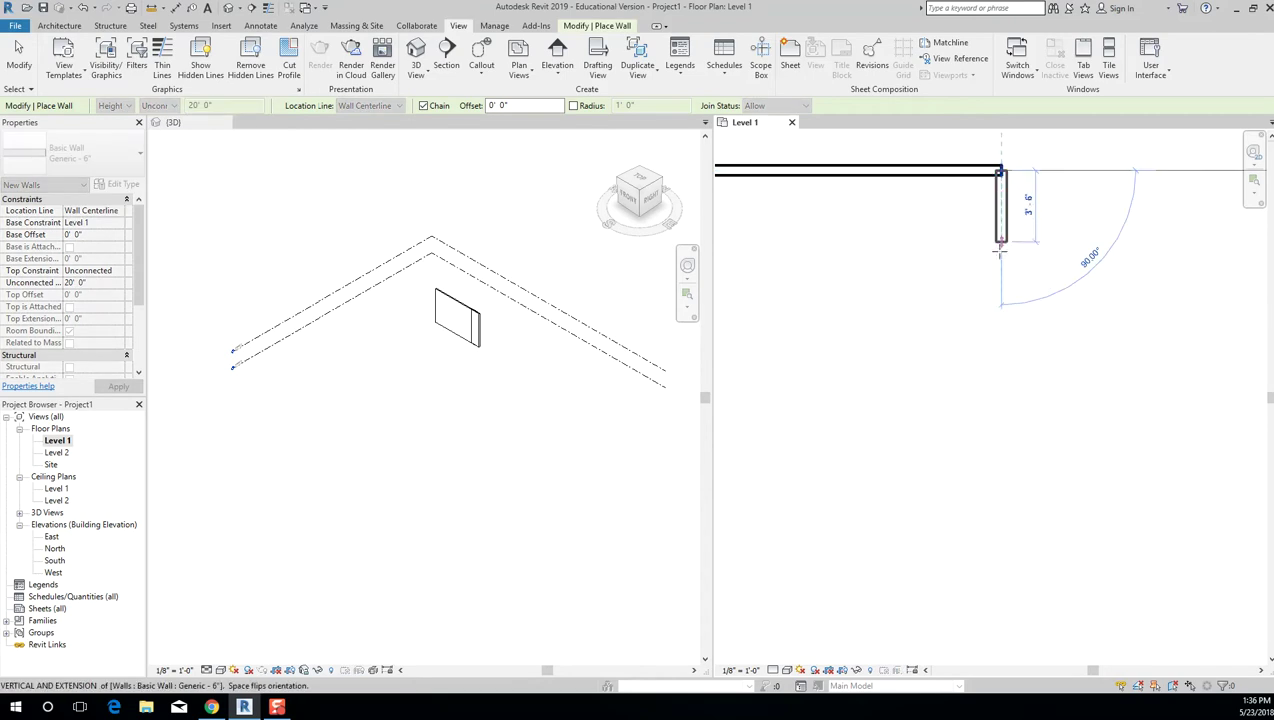
{"action": "scroll", "coordinate": [1000, 298], "scroll_direction": "up", "scroll_amount": 2}
{"action": "middle_click_drag", "start_coordinate": [1000, 215], "coordinate": [999, 435]}
{"action": "scroll", "coordinate": [999, 432], "scroll_direction": "up", "scroll_amount": 2}
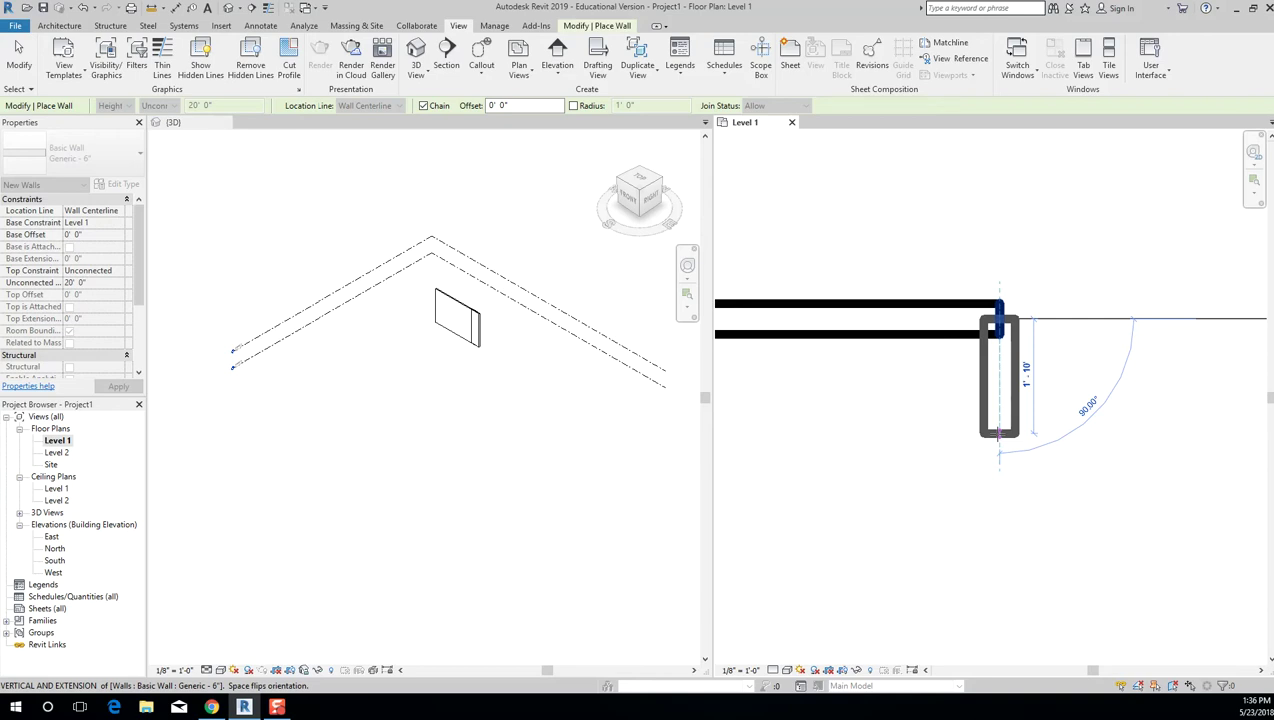
{"action": "key", "text": "Escape"}
{"action": "scroll", "coordinate": [993, 418], "scroll_direction": "down", "scroll_amount": 2}
{"action": "middle_click_drag", "start_coordinate": [993, 418], "coordinate": [1135, 304]}
{"action": "key", "text": "Escape"}
{"action": "scroll", "coordinate": [977, 361], "scroll_direction": "down", "scroll_amount": 2}
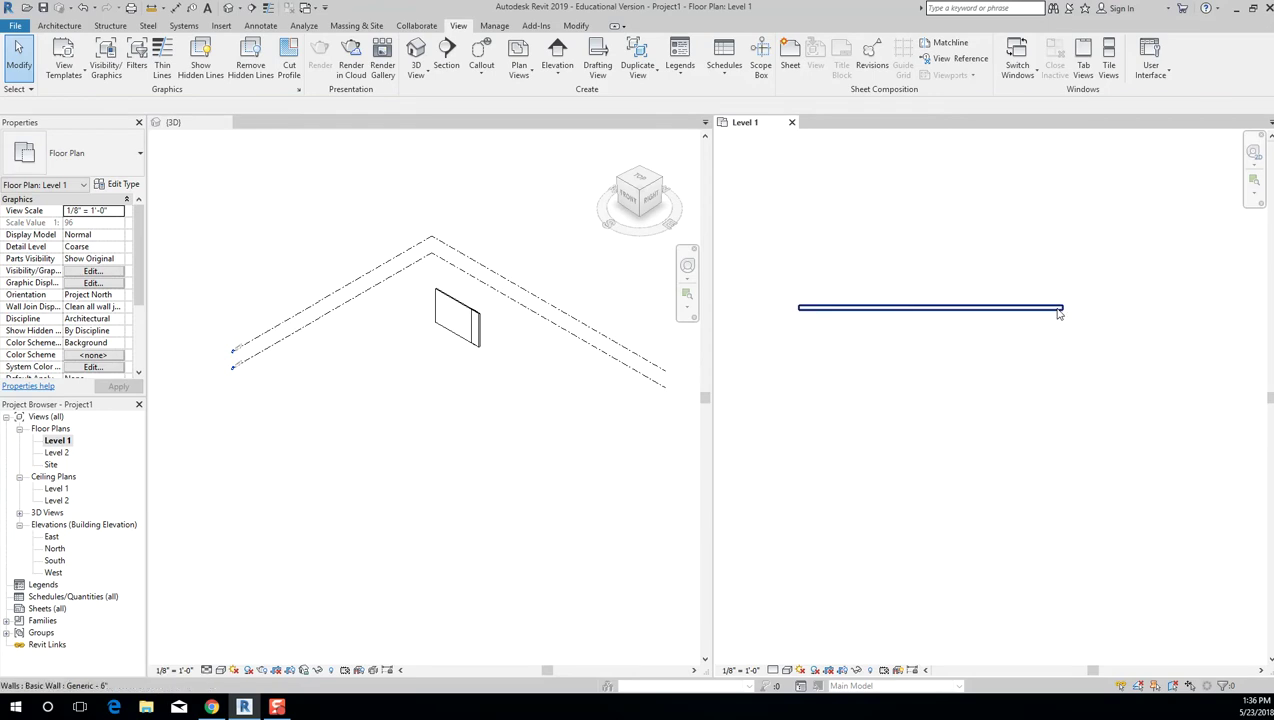
Restart the Wall tool and set the location line to Finish Face: Interior.
{"action": "key", "text": "w"}
{"action": "key", "text": "a"}
{"action": "left_click", "coordinate": [59, 25]}
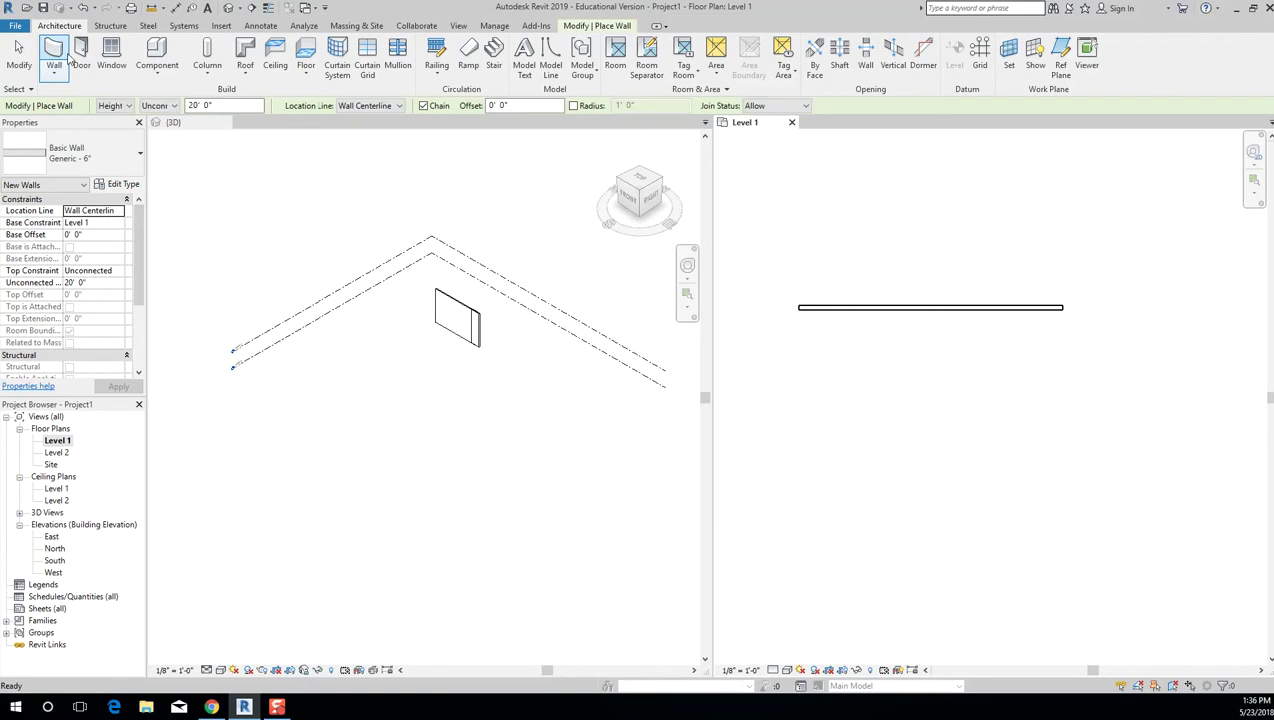
{"action": "left_click", "coordinate": [381, 106]}
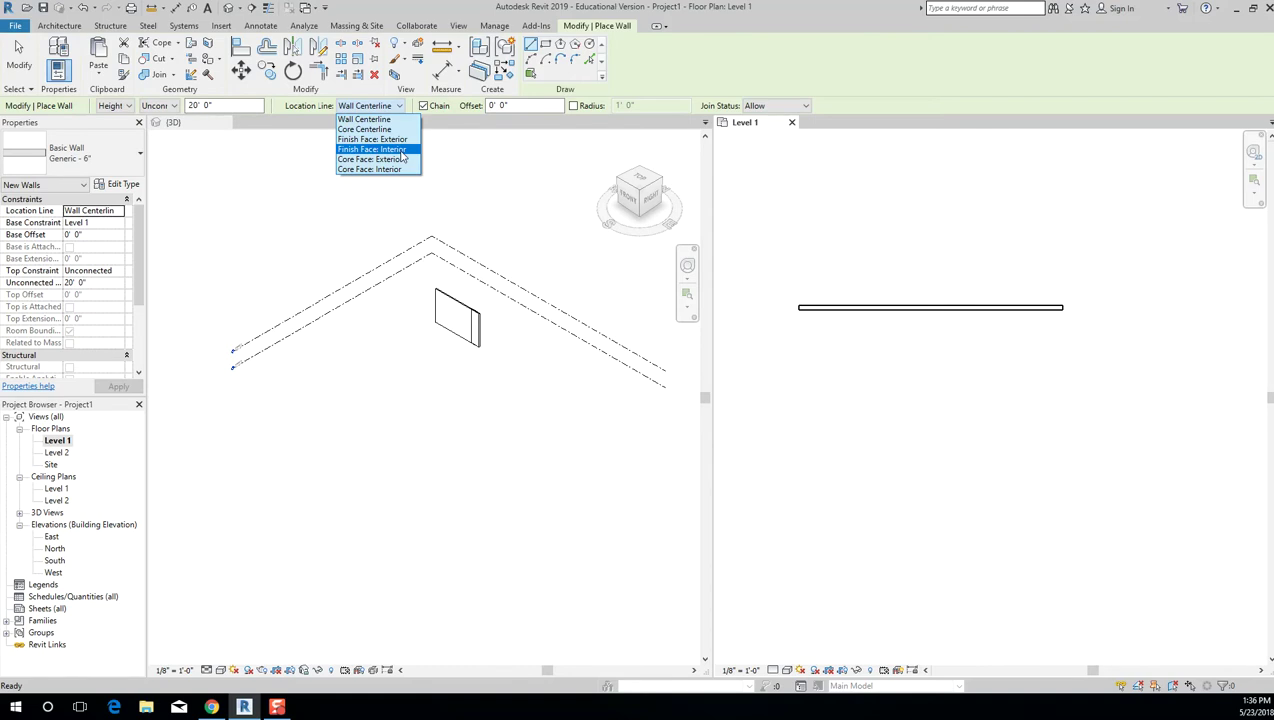
{"action": "left_click", "coordinate": [402, 150]}
{"action": "scroll", "coordinate": [435, 313], "scroll_direction": "up", "scroll_amount": 5}
{"action": "left_click", "coordinate": [435, 357]}
{"action": "scroll", "coordinate": [401, 410], "scroll_direction": "down", "scroll_amount": 3}
{"action": "scroll", "coordinate": [336, 319], "scroll_direction": "up", "scroll_amount": 3}
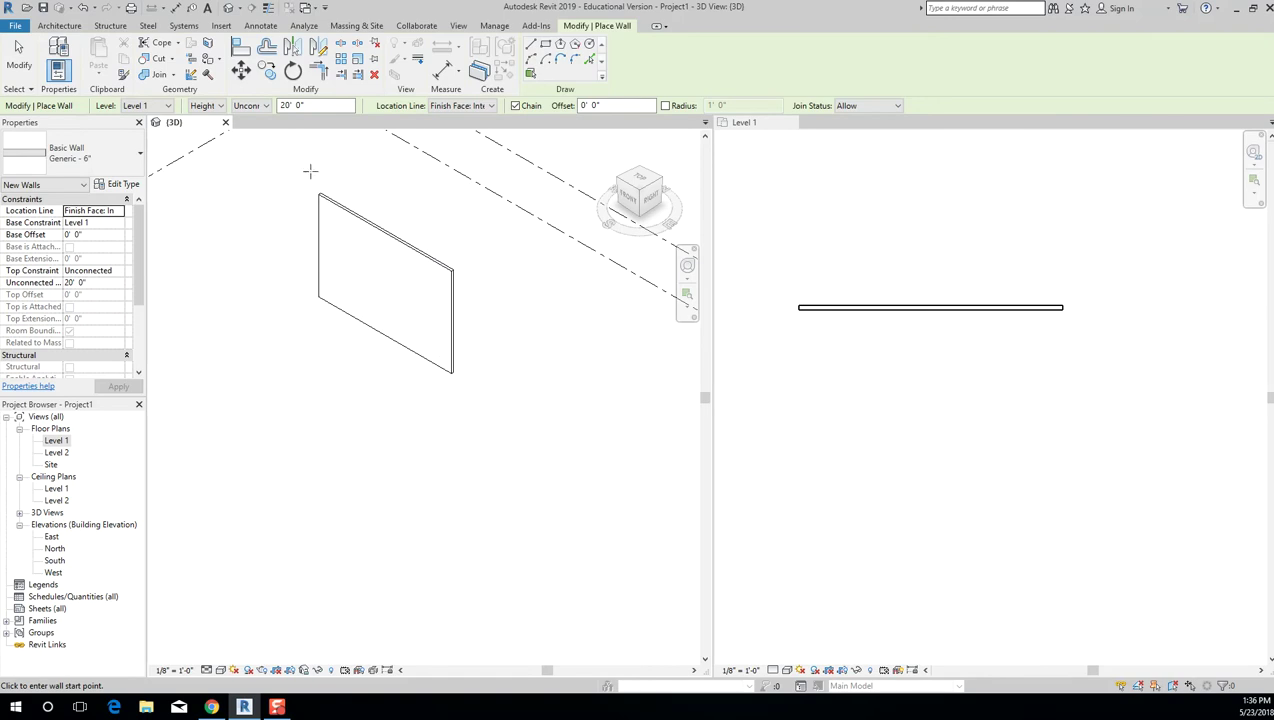
{"action": "left_click", "coordinate": [1064, 311]}
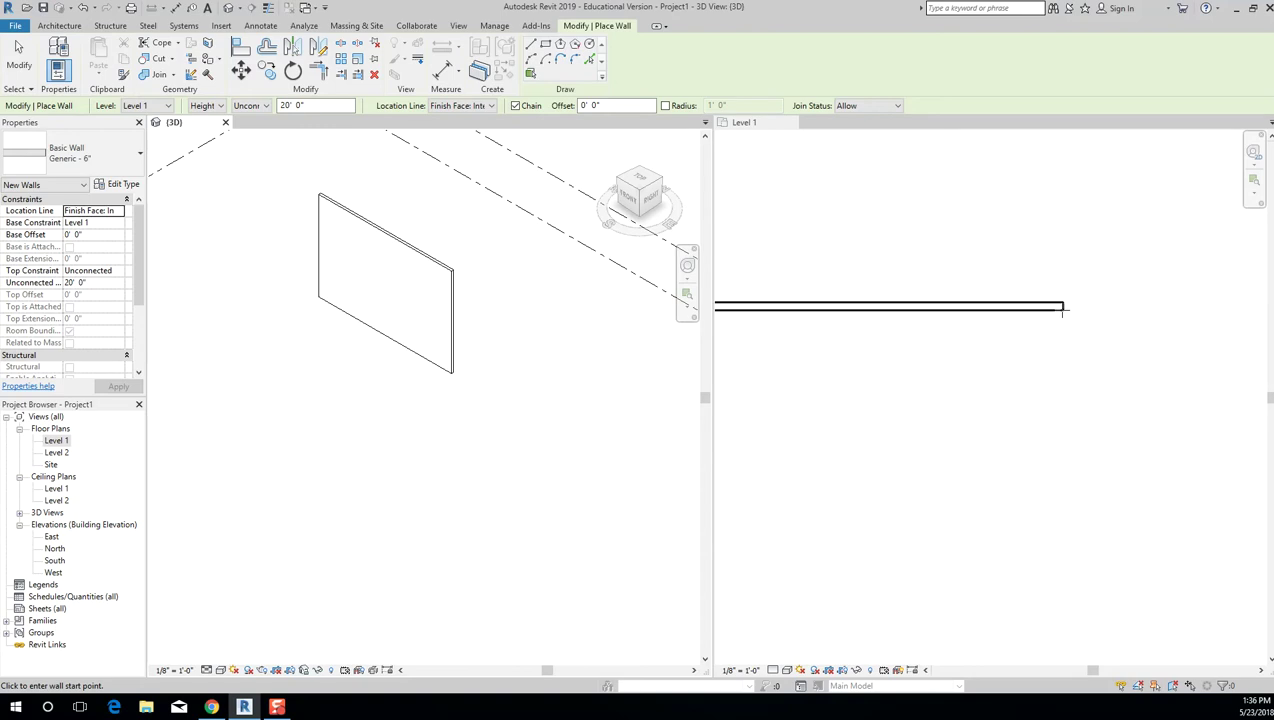
{"action": "key", "text": "Escape"}
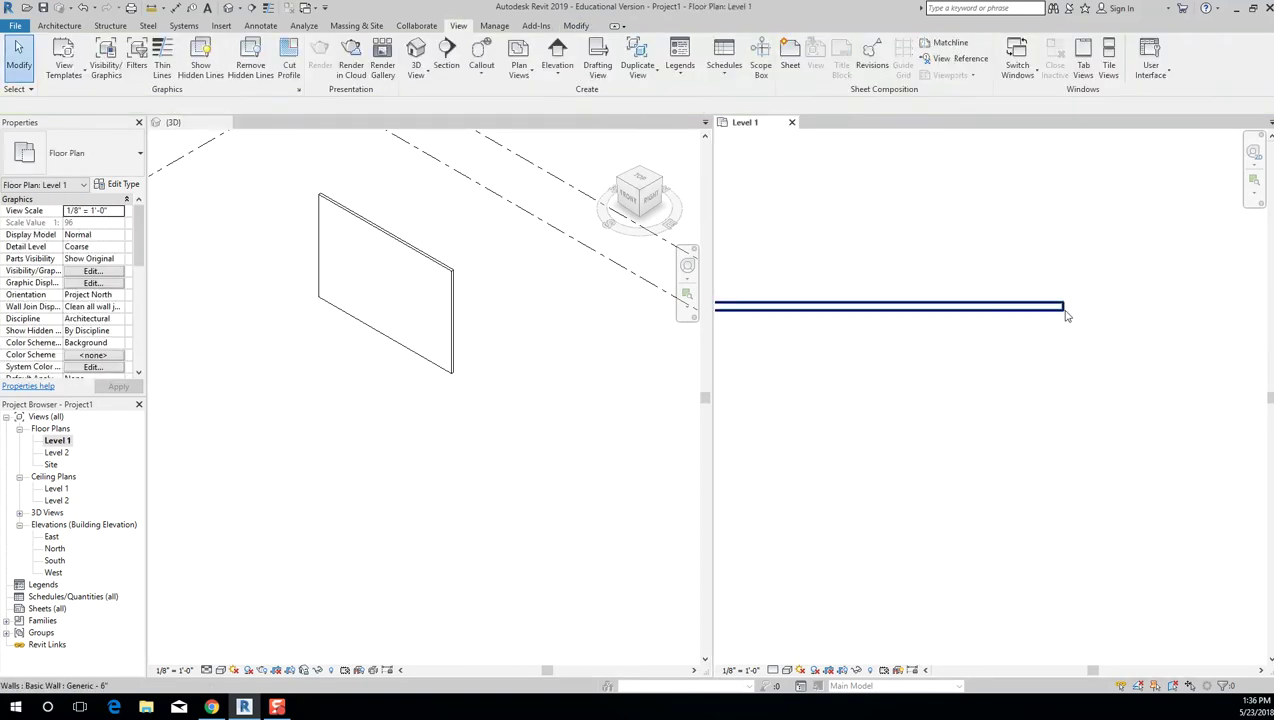
Draw a 30' wall straight down from the right end of the horizontal wall in the Level 1 plan.
{"action": "left_click", "coordinate": [59, 25]}
{"action": "left_click", "coordinate": [55, 45]}
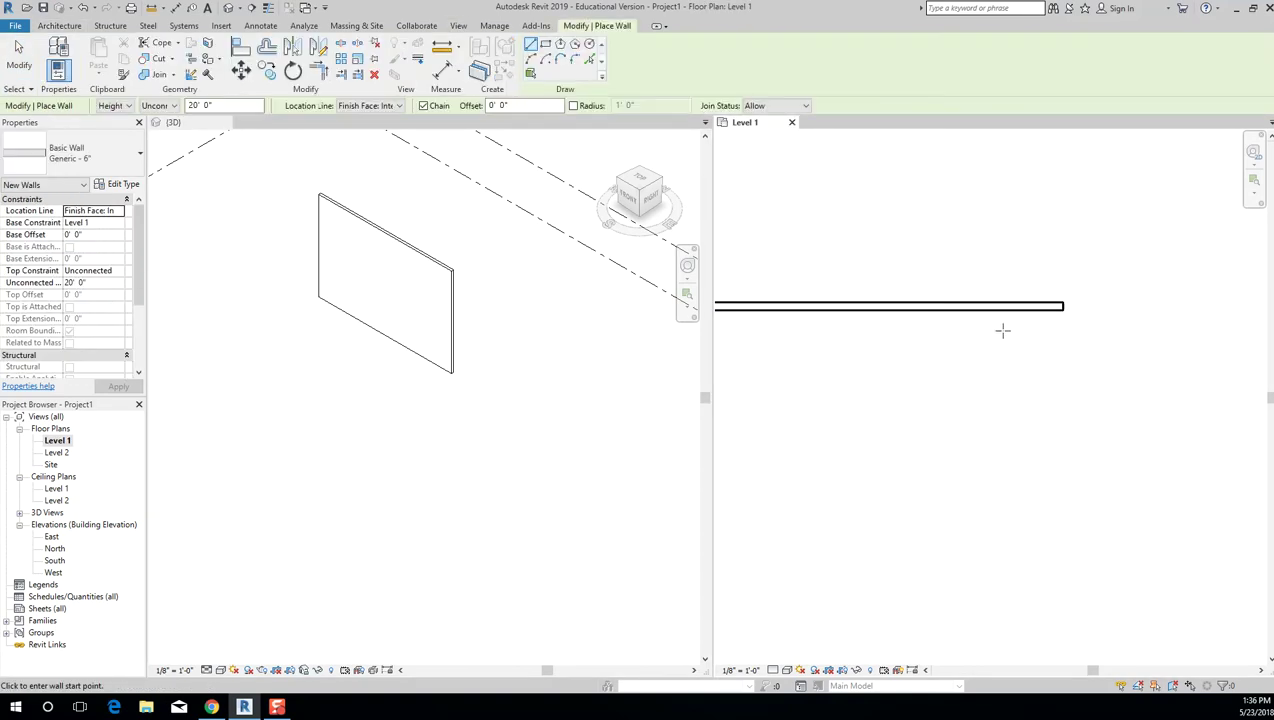
{"action": "left_click", "coordinate": [1063, 306]}
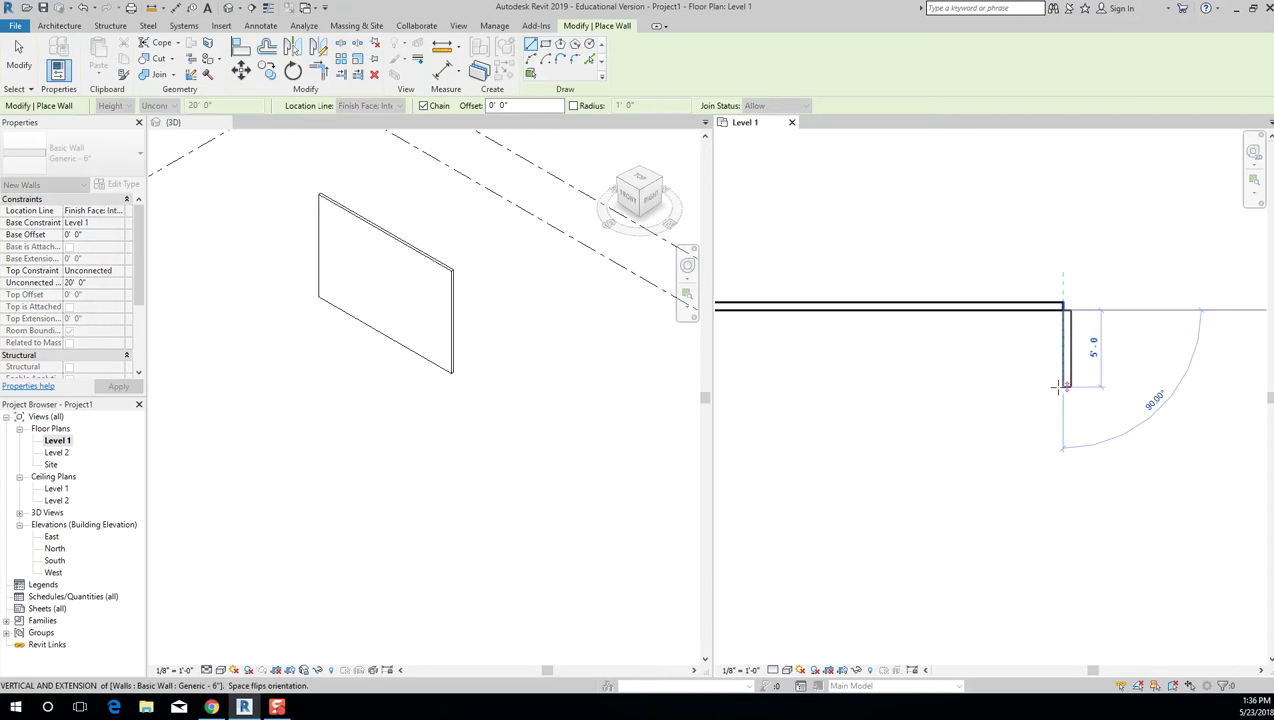
{"action": "type", "text": "30"}
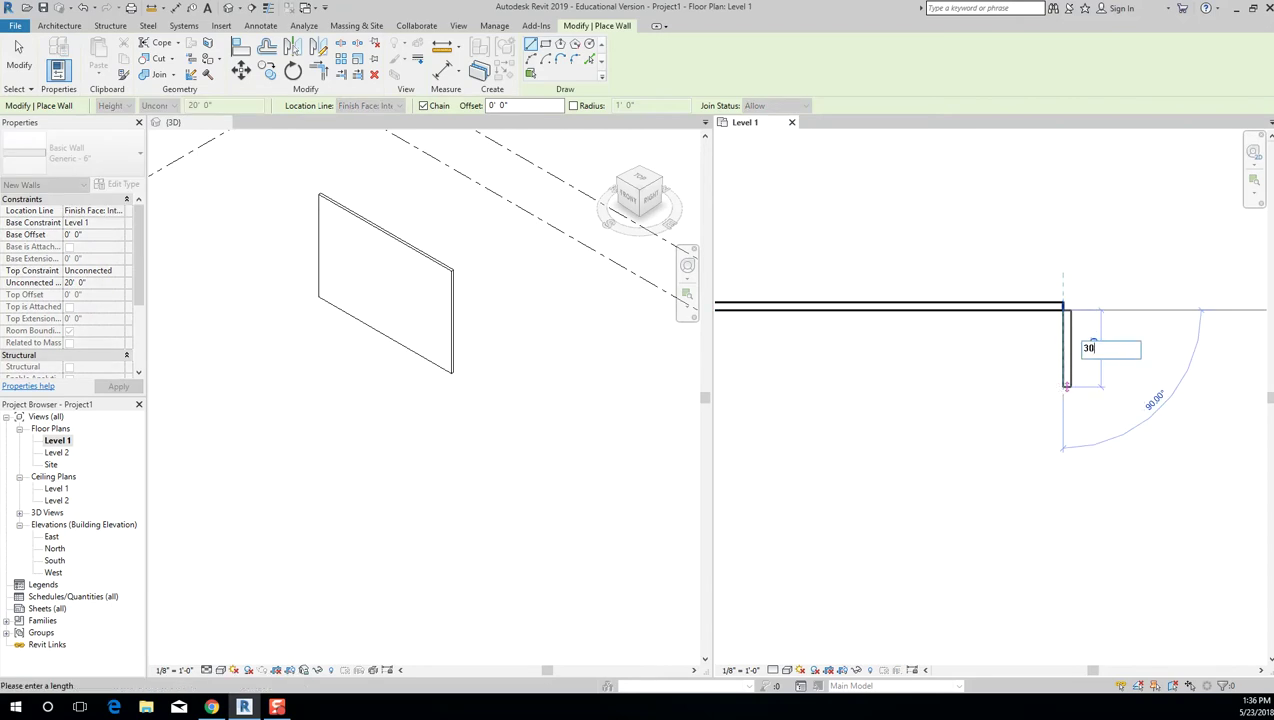
{"action": "key", "text": "Return"}
Continue with a 30' wall to the left, close the room at the first wall's free end and end the chain.
{"action": "scroll", "coordinate": [1080, 300], "scroll_direction": "down", "scroll_amount": 4}
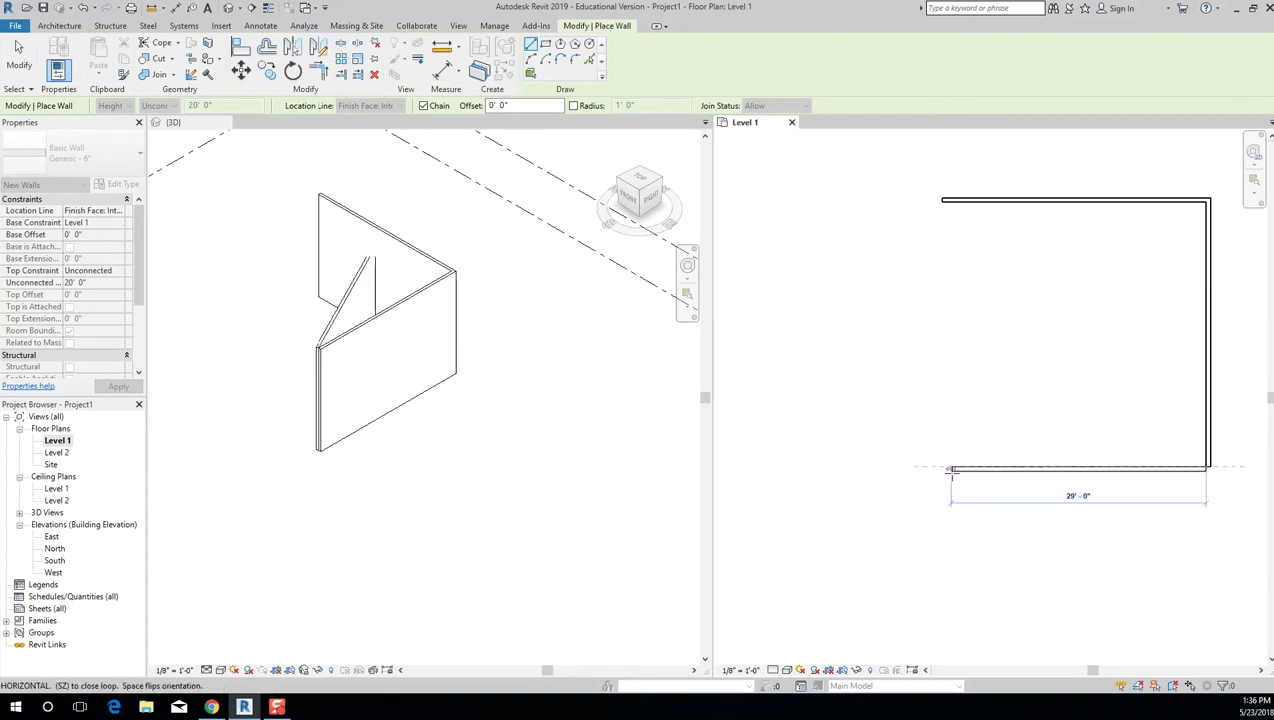
{"action": "type", "text": "30"}
{"action": "key", "text": "Return"}
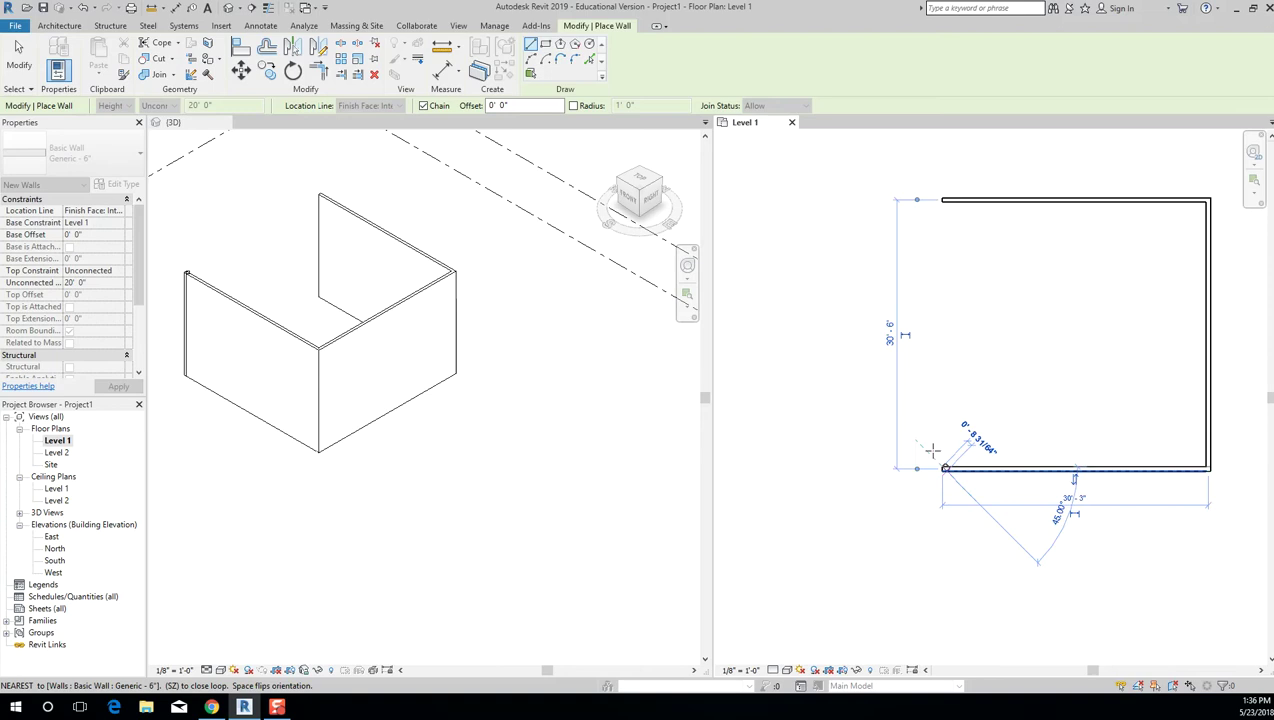
{"action": "left_click", "coordinate": [941, 200]}
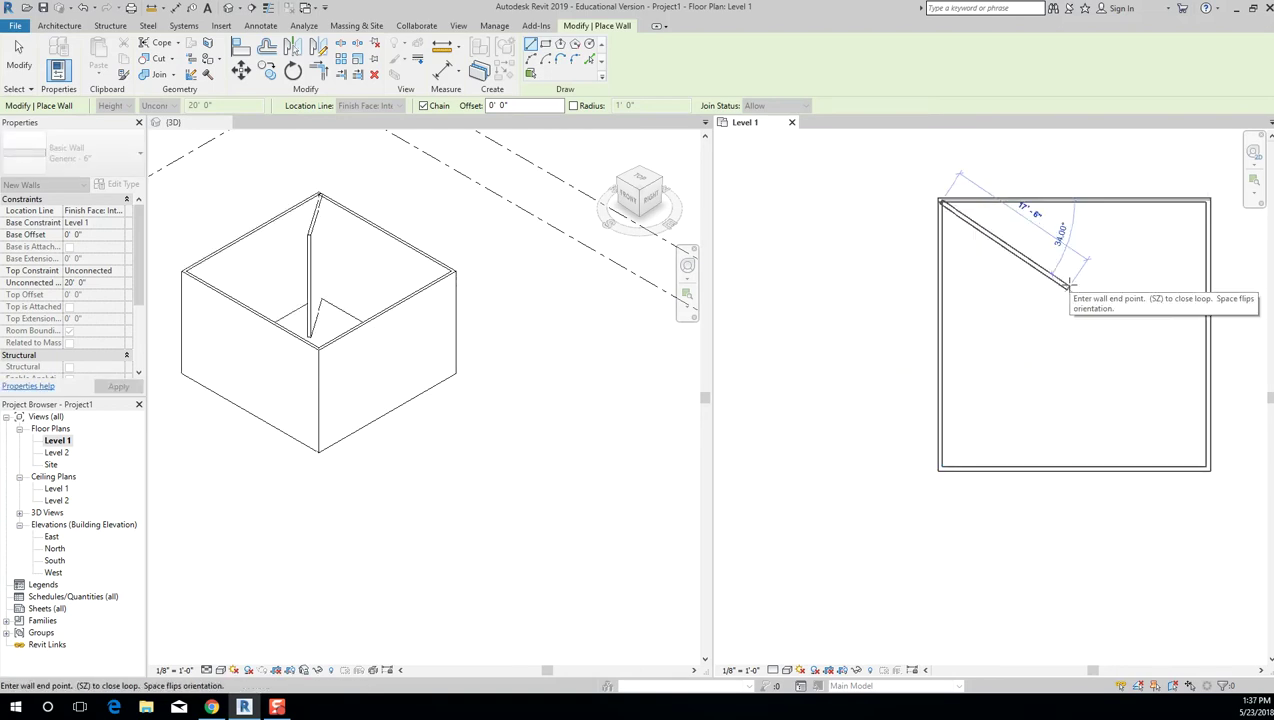
{"action": "key", "text": "Escape"}
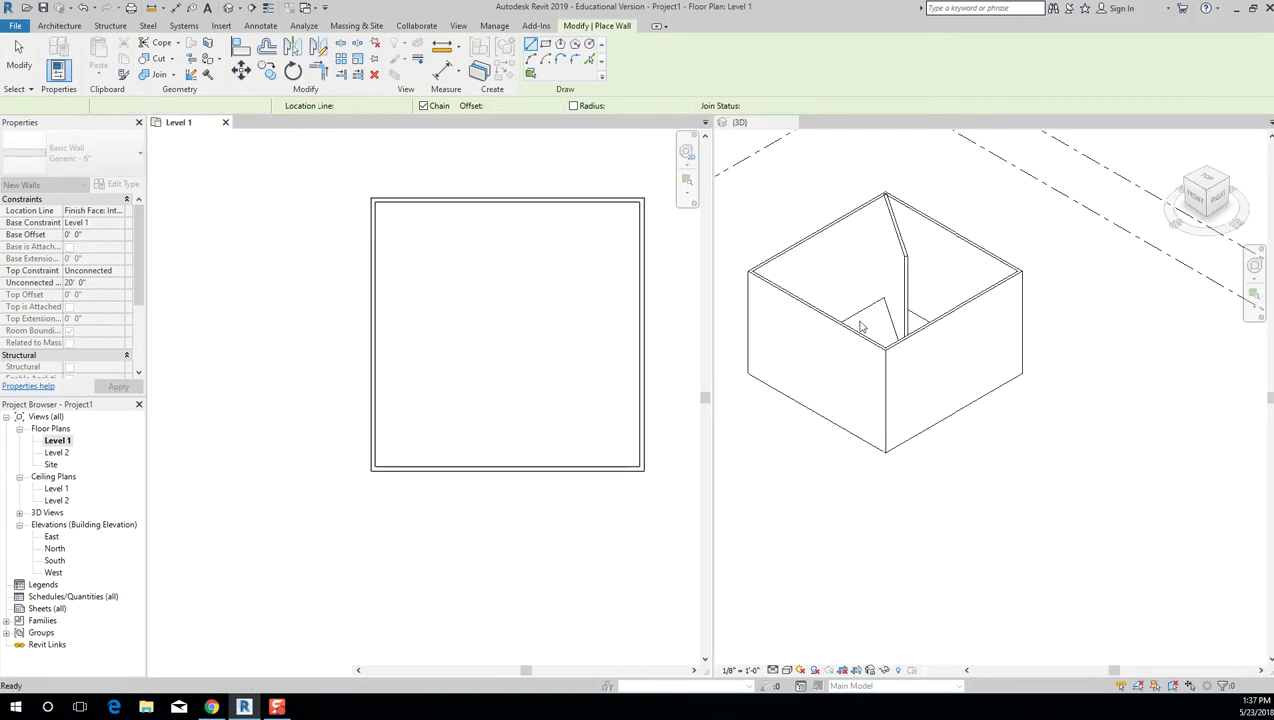
{"action": "scroll", "coordinate": [910, 330], "scroll_direction": "up", "scroll_amount": 3}
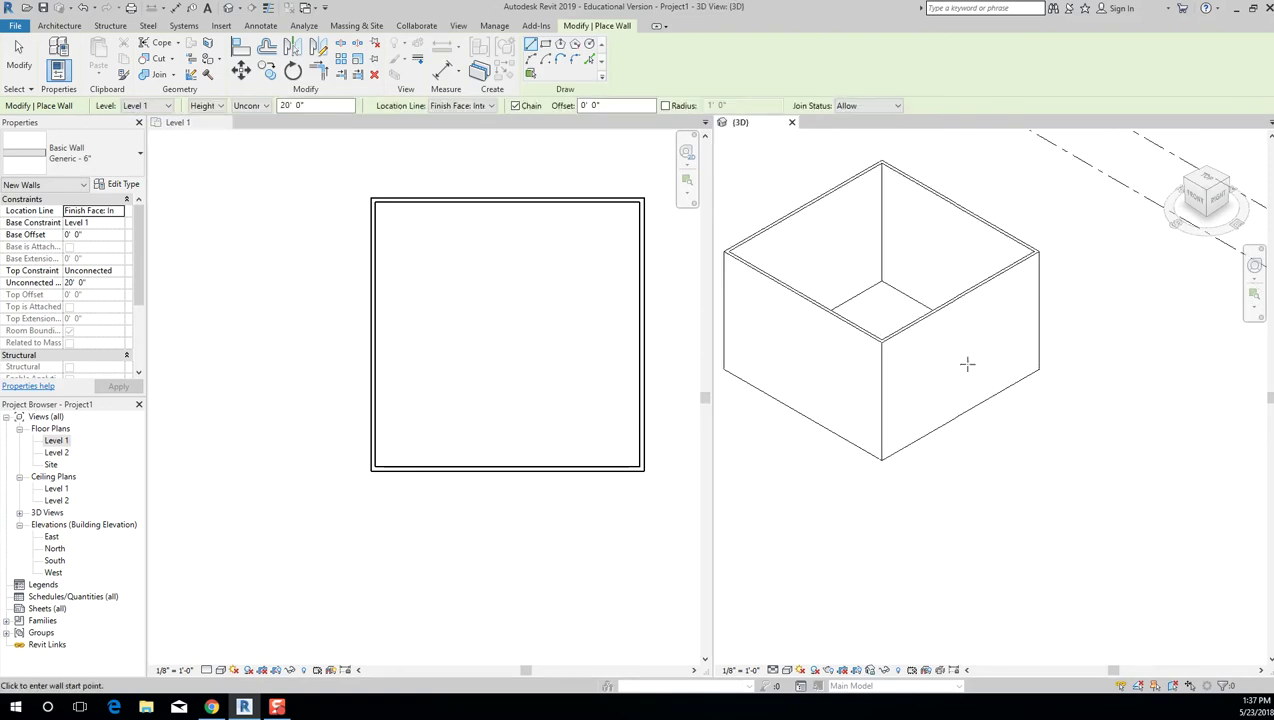
{"action": "middle_click_drag", "start_coordinate": [932, 341], "coordinate": [1022, 489]}
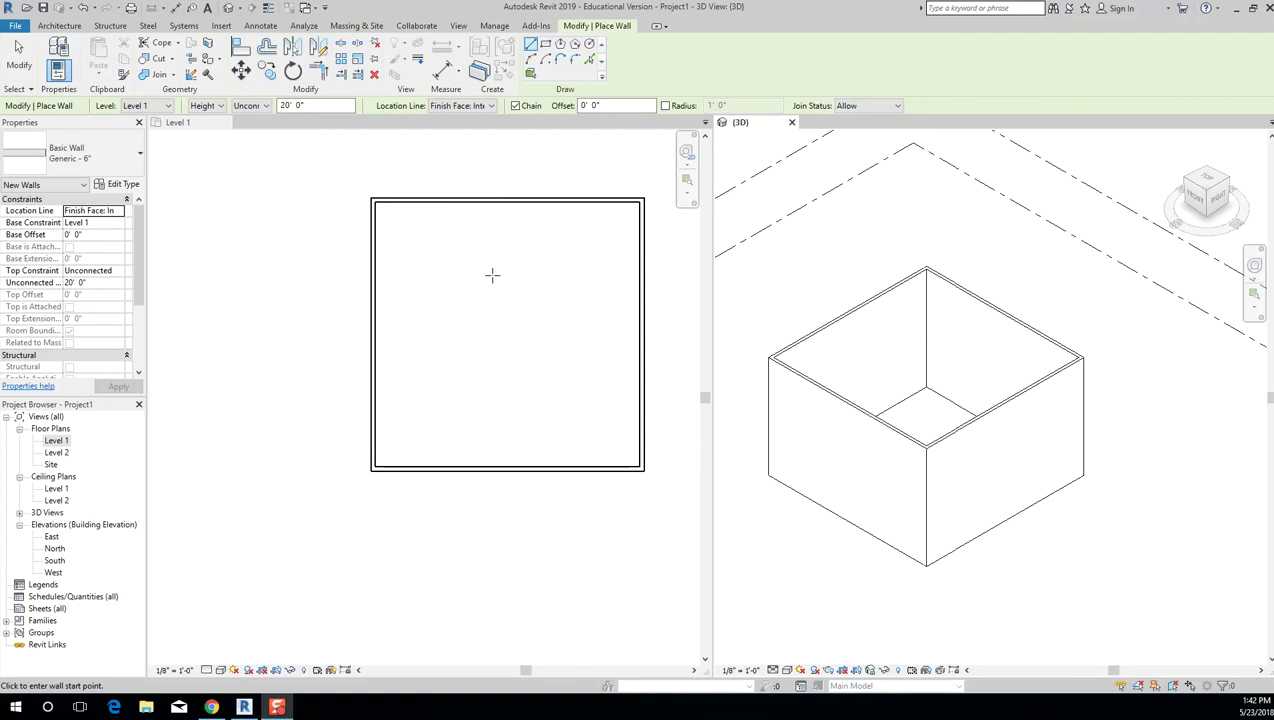
Draw four chained walls forming a small closed irregular quadrilateral below the square room in the Level 1 plan.
{"action": "left_click", "coordinate": [545, 291]}
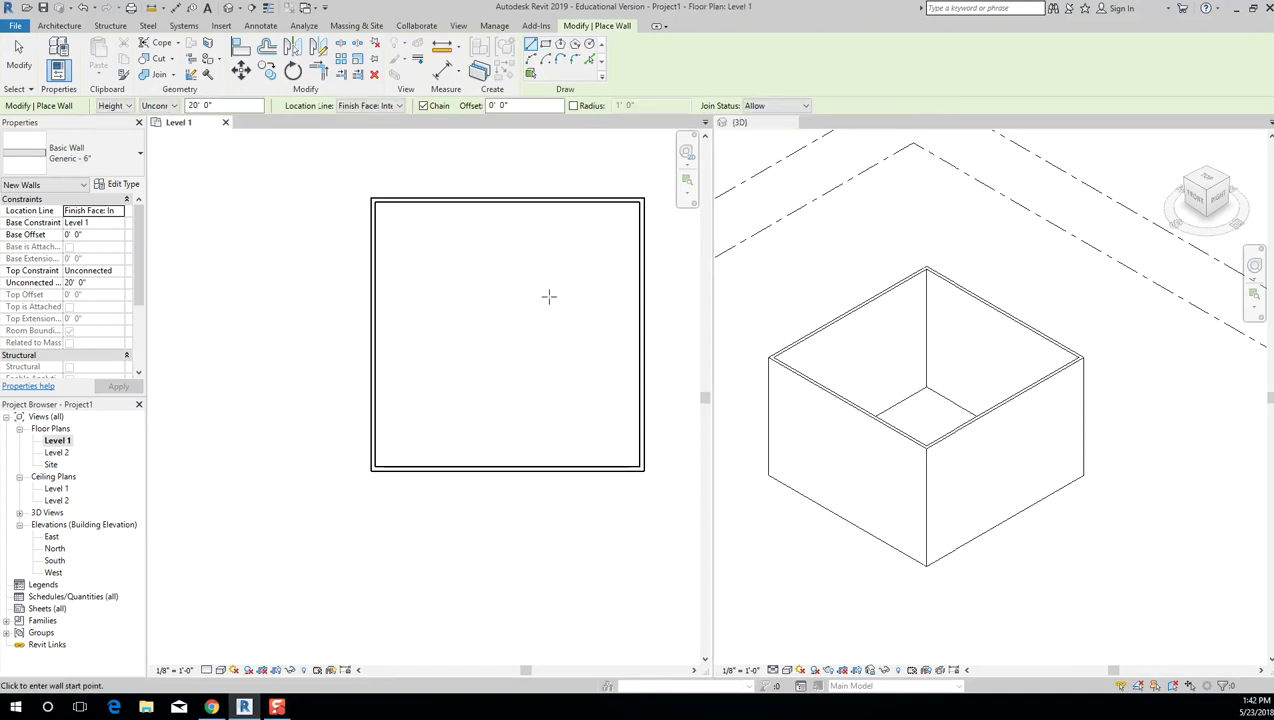
{"action": "left_click", "coordinate": [377, 581]}
{"action": "left_click", "coordinate": [512, 549]}
{"action": "left_click", "coordinate": [521, 601]}
{"action": "left_click", "coordinate": [432, 617]}
{"action": "left_click", "coordinate": [376, 581]}
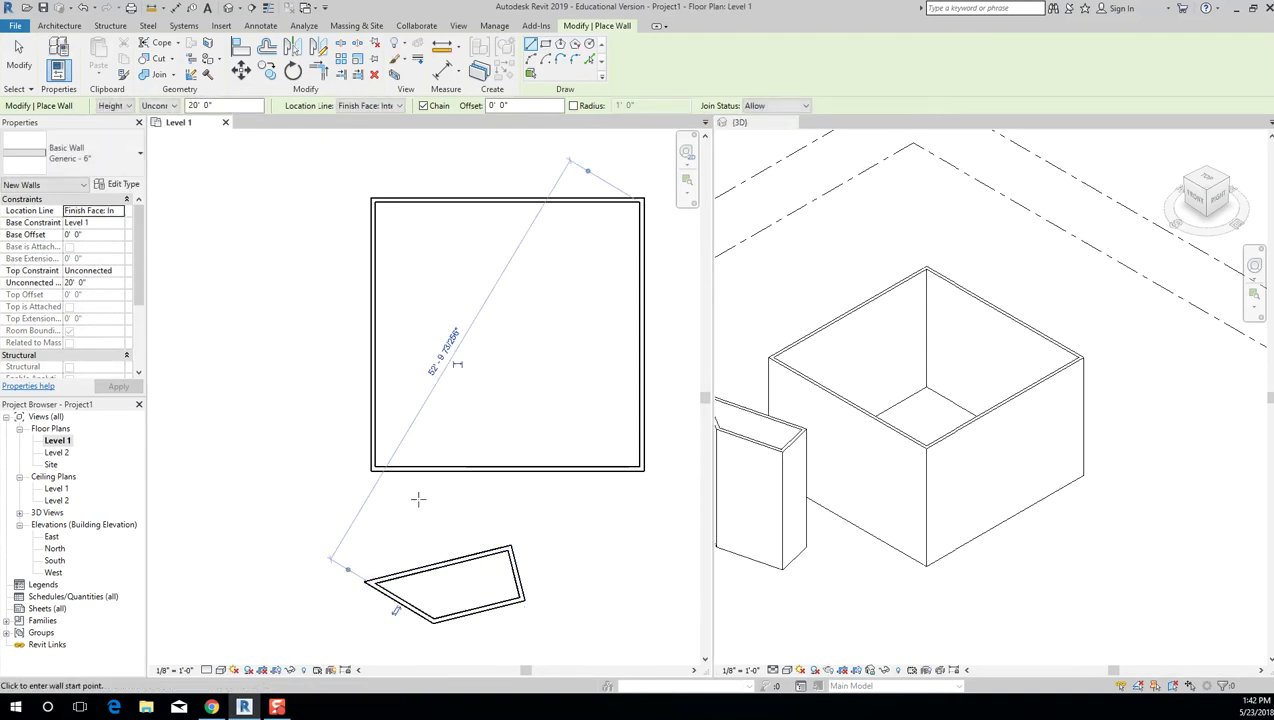
End the Wall tool and undo the small quadrilateral's walls below the square room.
{"action": "key", "text": "Escape"}
{"action": "key", "text": "Escape"}
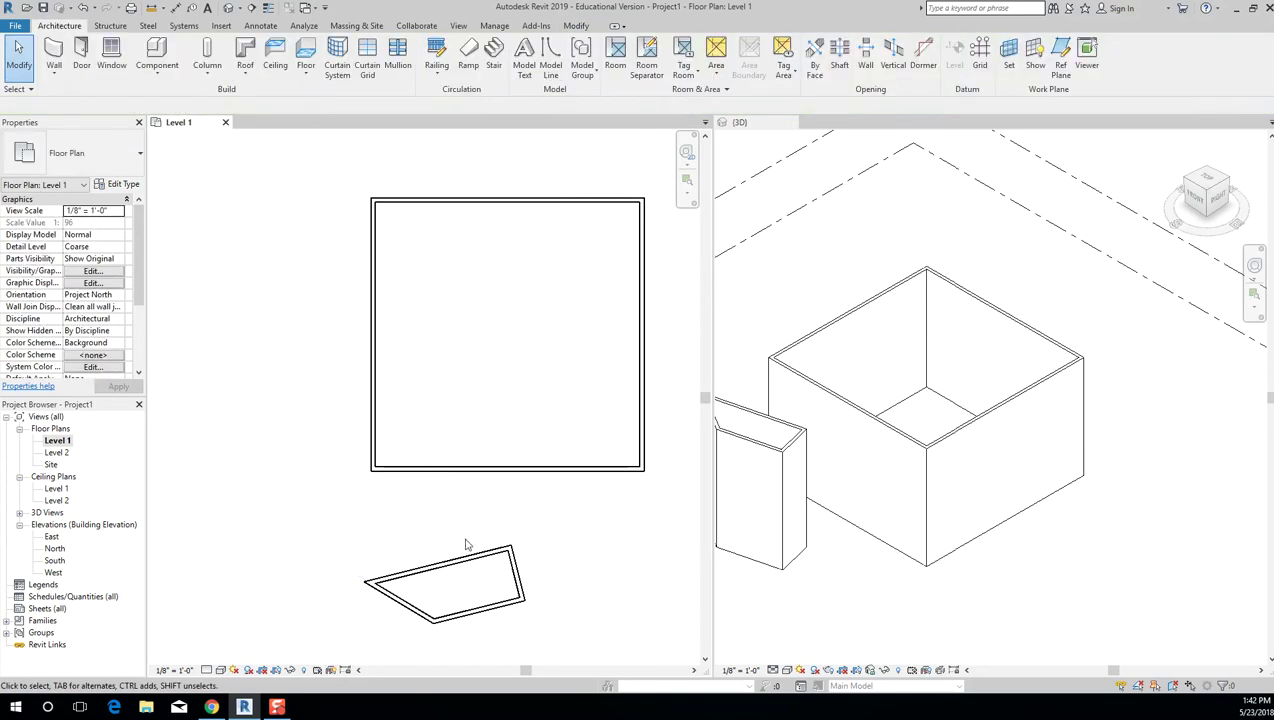
{"action": "key", "text": "ctrl+z"}
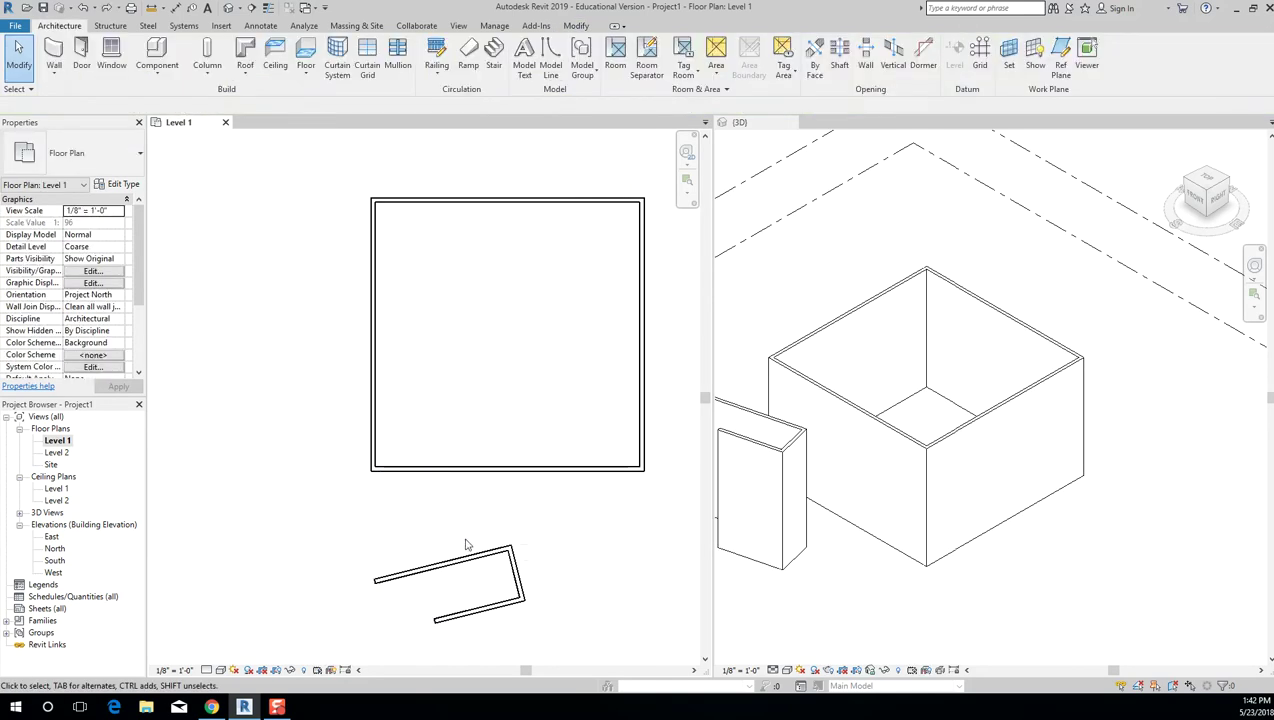
{"action": "key", "text": "ctrl+z"}
{"action": "key", "text": "ctrl+z"}
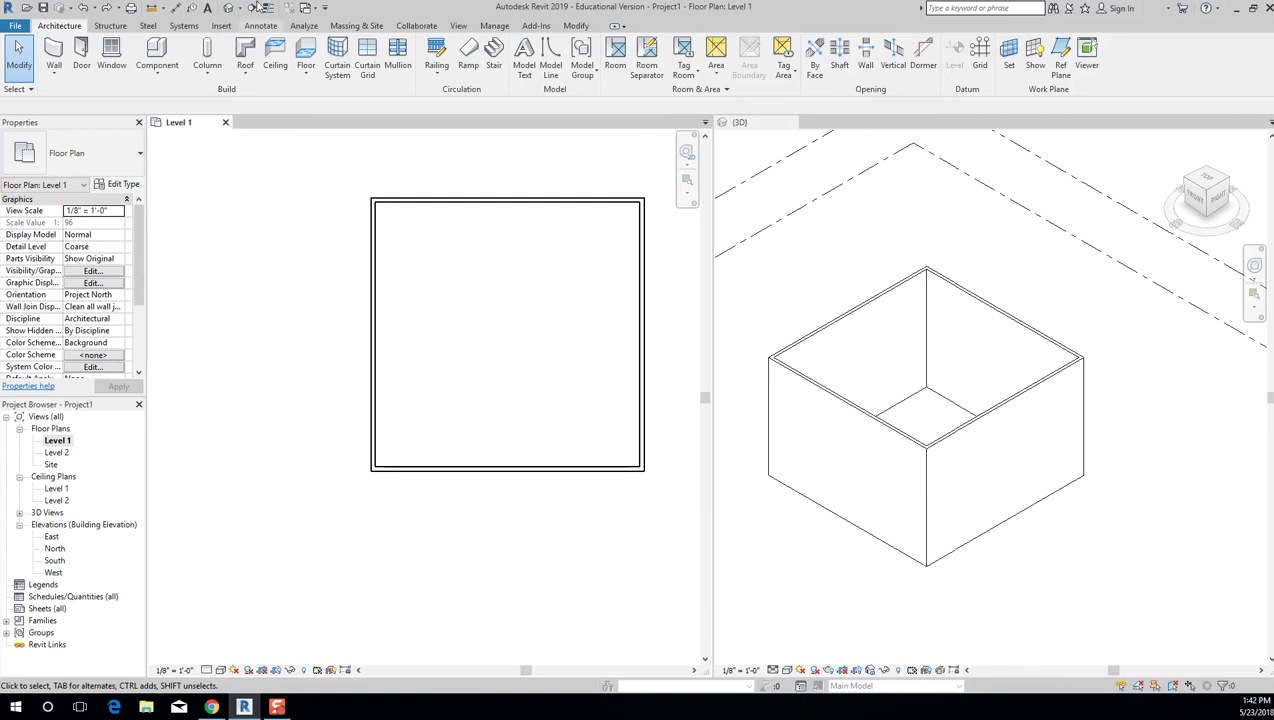
Redo the undone walls of the small quadrilateral.
{"action": "left_click", "coordinate": [107, 9]}
{"action": "left_click", "coordinate": [107, 9]}
{"action": "left_click", "coordinate": [107, 9]}
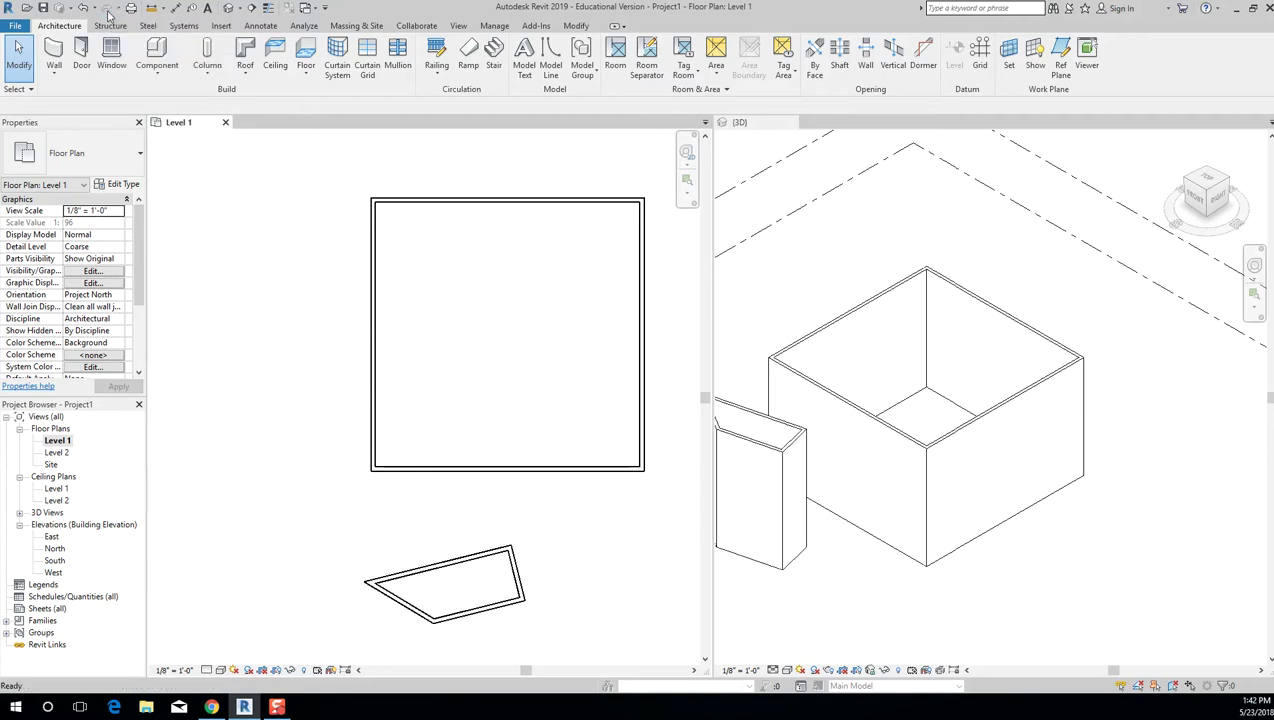
Delete all walls of the small quadrilateral below the square room in the Level 1 plan.
{"action": "middle_click_drag", "start_coordinate": [488, 547], "coordinate": [480, 310]}
{"action": "scroll", "coordinate": [480, 310], "scroll_direction": "up", "scroll_amount": 3}
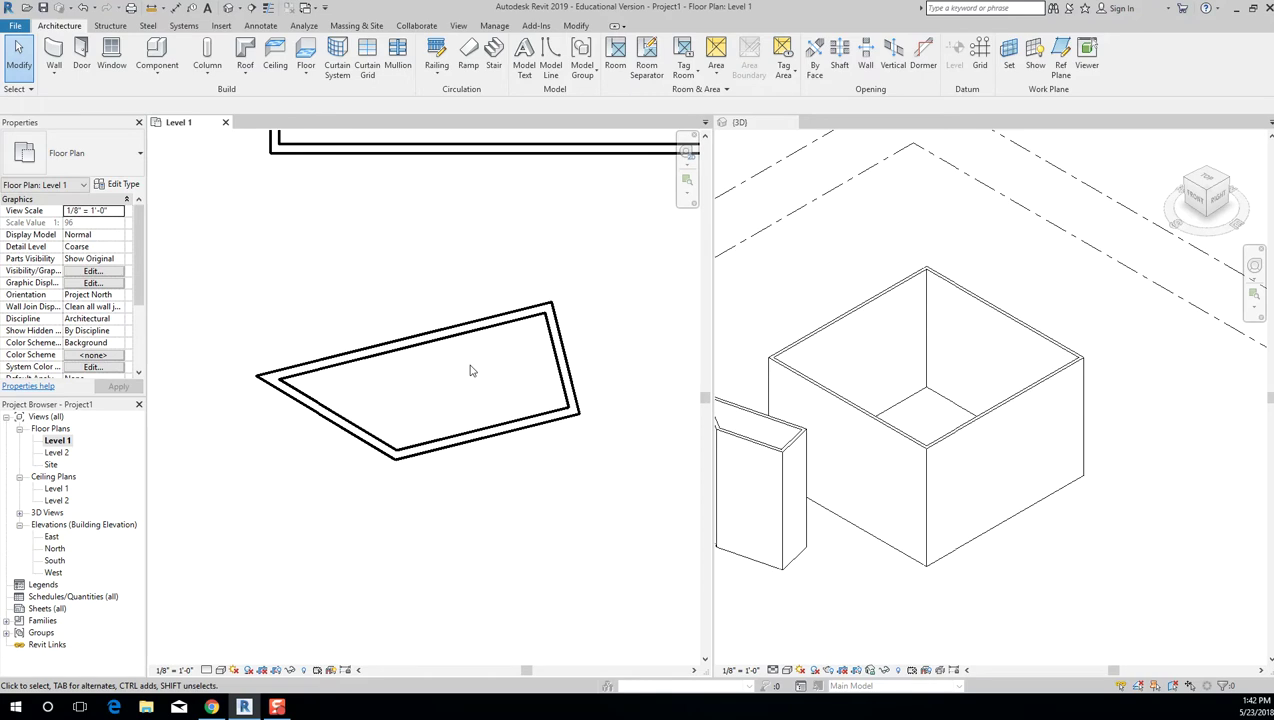
{"action": "scroll", "coordinate": [471, 371], "scroll_direction": "down", "scroll_amount": 2}
{"action": "left_click_drag", "start_coordinate": [304, 309], "coordinate": [623, 500]}
{"action": "key", "text": "Delete"}
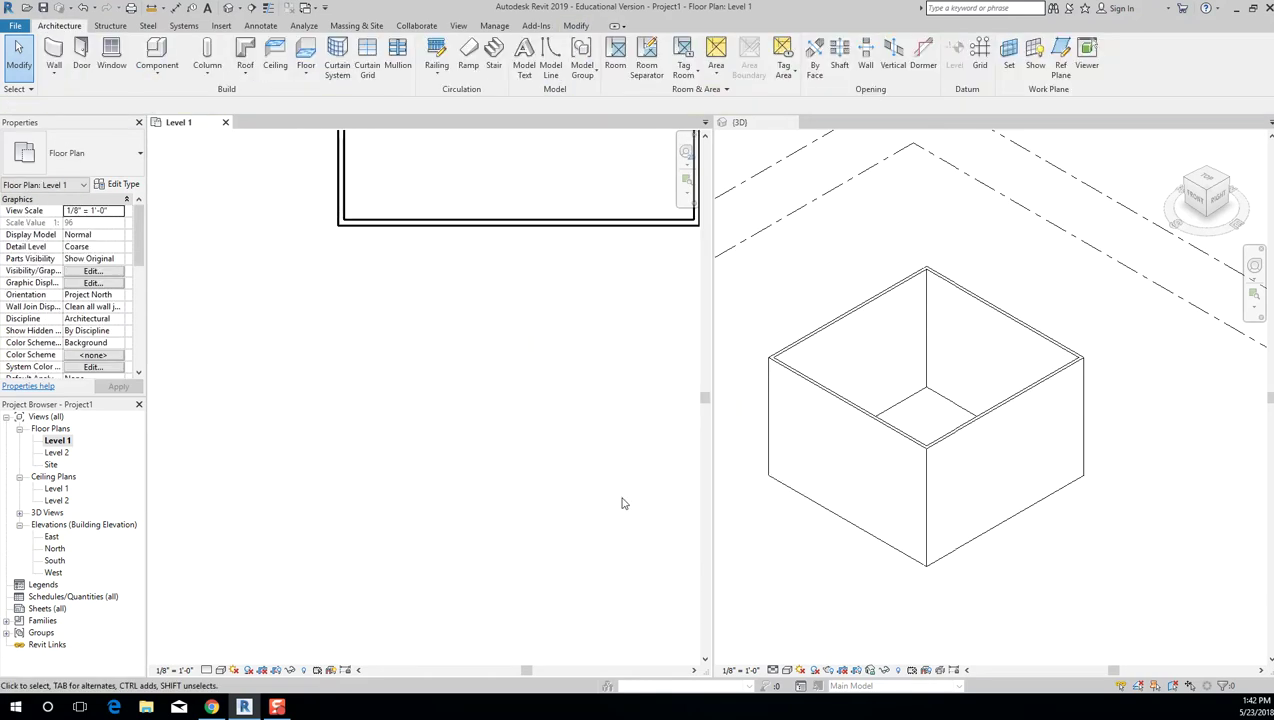
{"action": "scroll", "coordinate": [621, 503], "scroll_direction": "down", "scroll_amount": 2}
{"action": "middle_click_drag", "start_coordinate": [591, 426], "coordinate": [510, 540]}
{"action": "scroll", "coordinate": [431, 446], "scroll_direction": "up", "scroll_amount": 1}
{"action": "scroll", "coordinate": [431, 446], "scroll_direction": "up", "scroll_amount": 1}
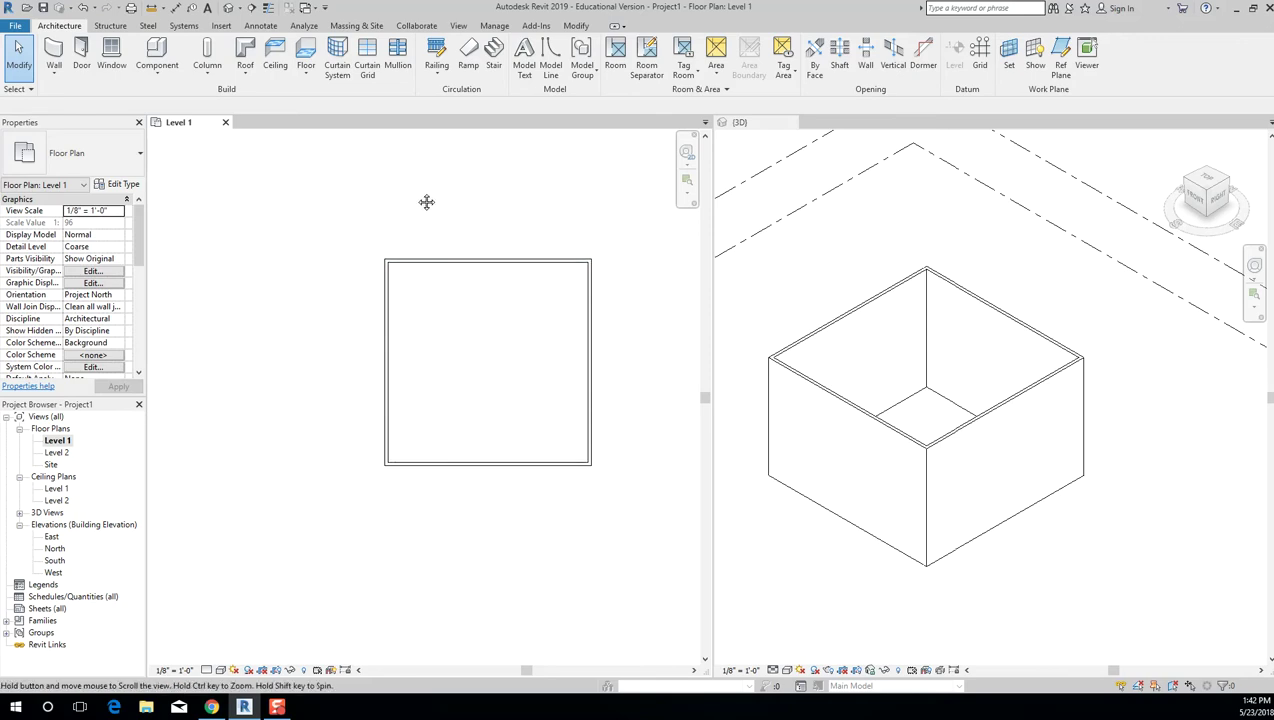
{"action": "middle_click_drag", "start_coordinate": [432, 190], "coordinate": [392, 225]}
{"action": "key", "text": "w"}
{"action": "key", "text": "a"}
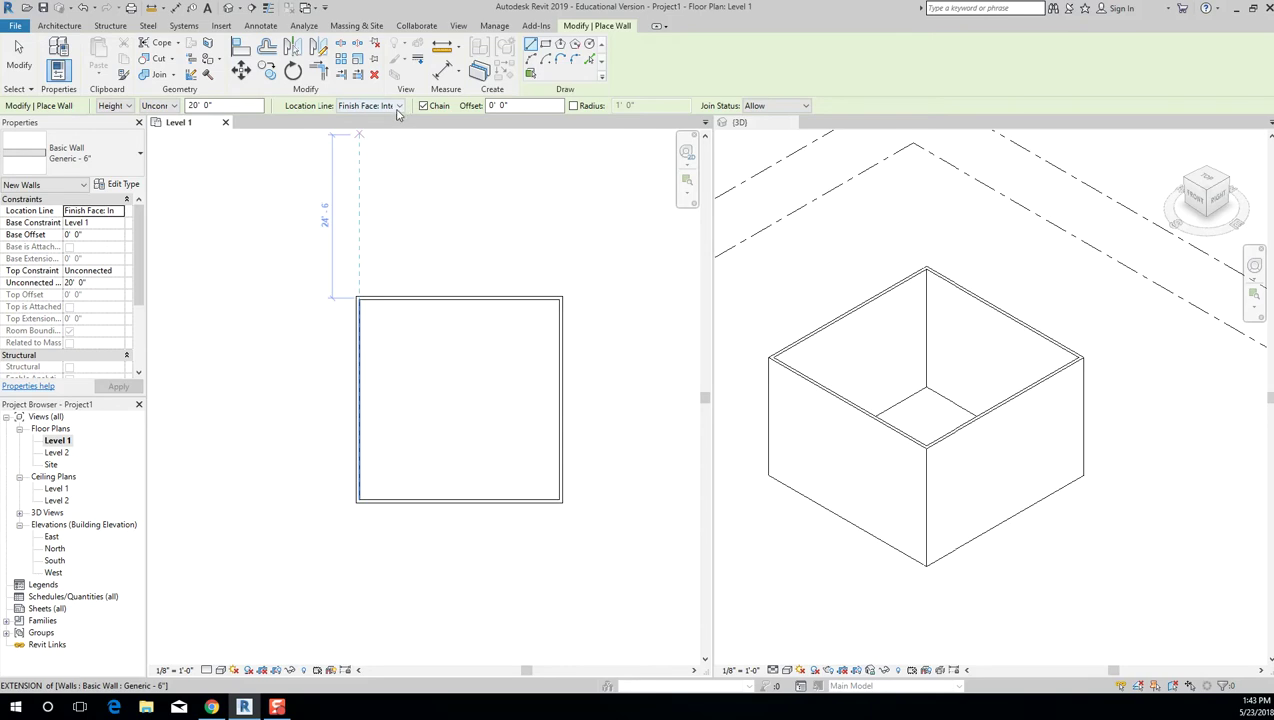
{"action": "scroll", "coordinate": [412, 378], "scroll_direction": "up", "scroll_amount": 2}
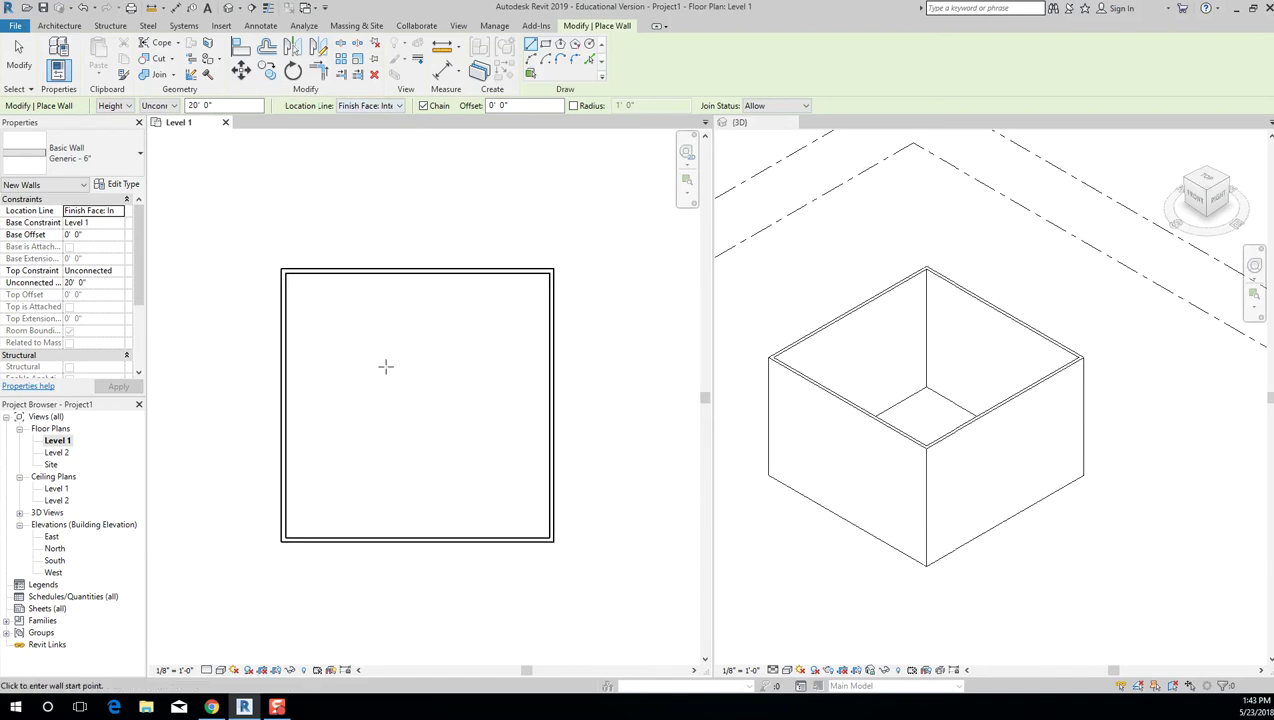
{"action": "scroll", "coordinate": [1033, 281], "scroll_direction": "down", "scroll_amount": 2}
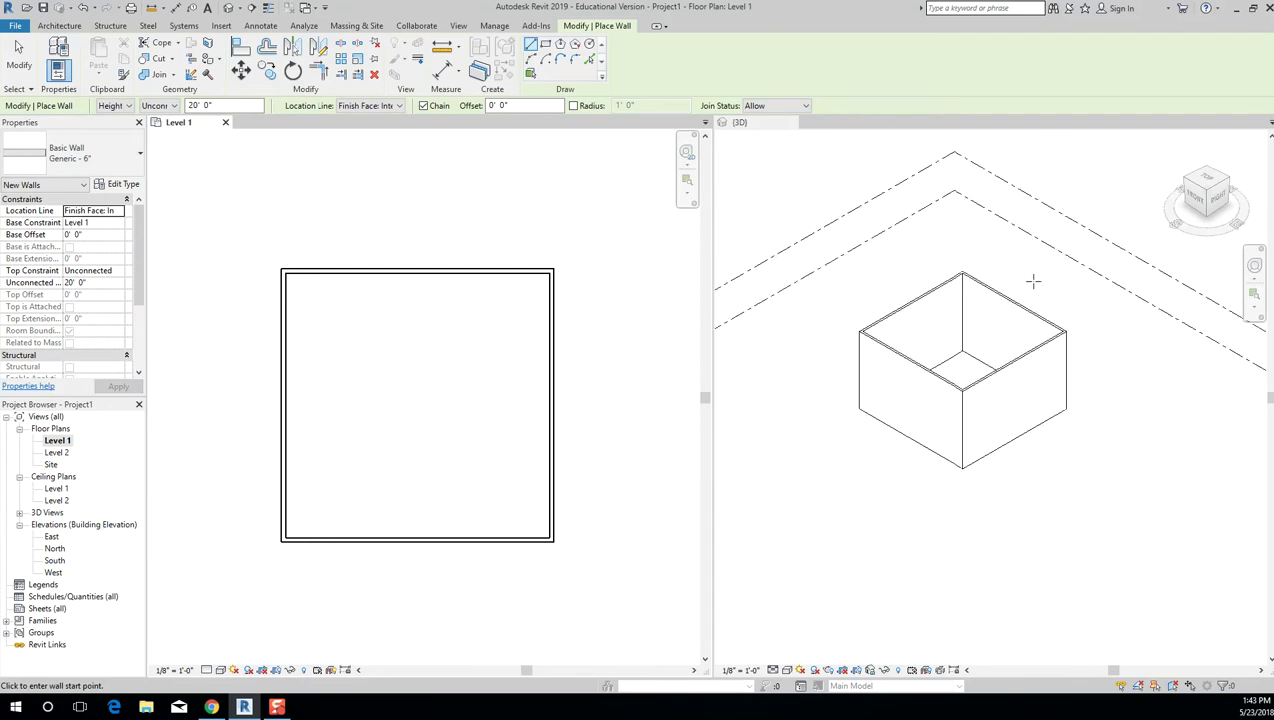
{"action": "left_click", "coordinate": [283, 270]}
{"action": "left_click", "coordinate": [549, 270]}
{"action": "left_click", "coordinate": [549, 538]}
{"action": "left_click", "coordinate": [283, 538]}
{"action": "left_click", "coordinate": [283, 270]}
Close and reopen the default 3D view, tile it beside the Level 1 floor plan and exit the Wall tool.
{"action": "left_click", "coordinate": [791, 122]}
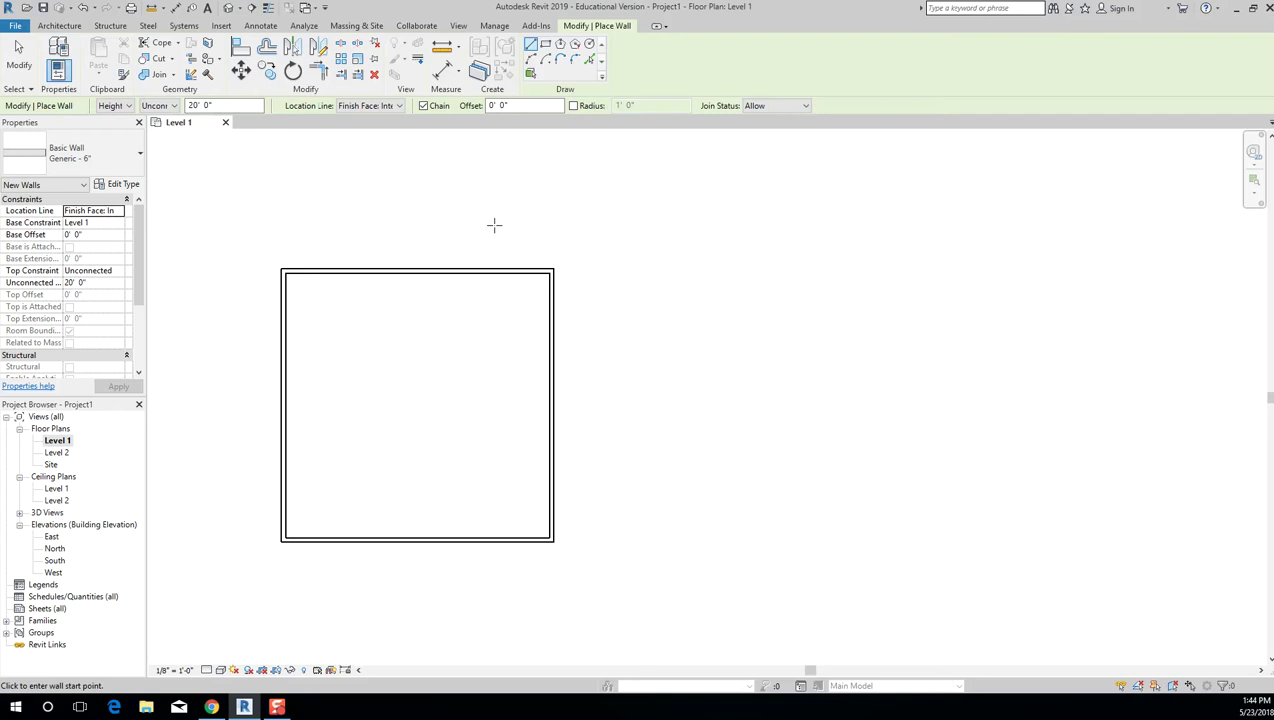
{"action": "left_click", "coordinate": [229, 10]}
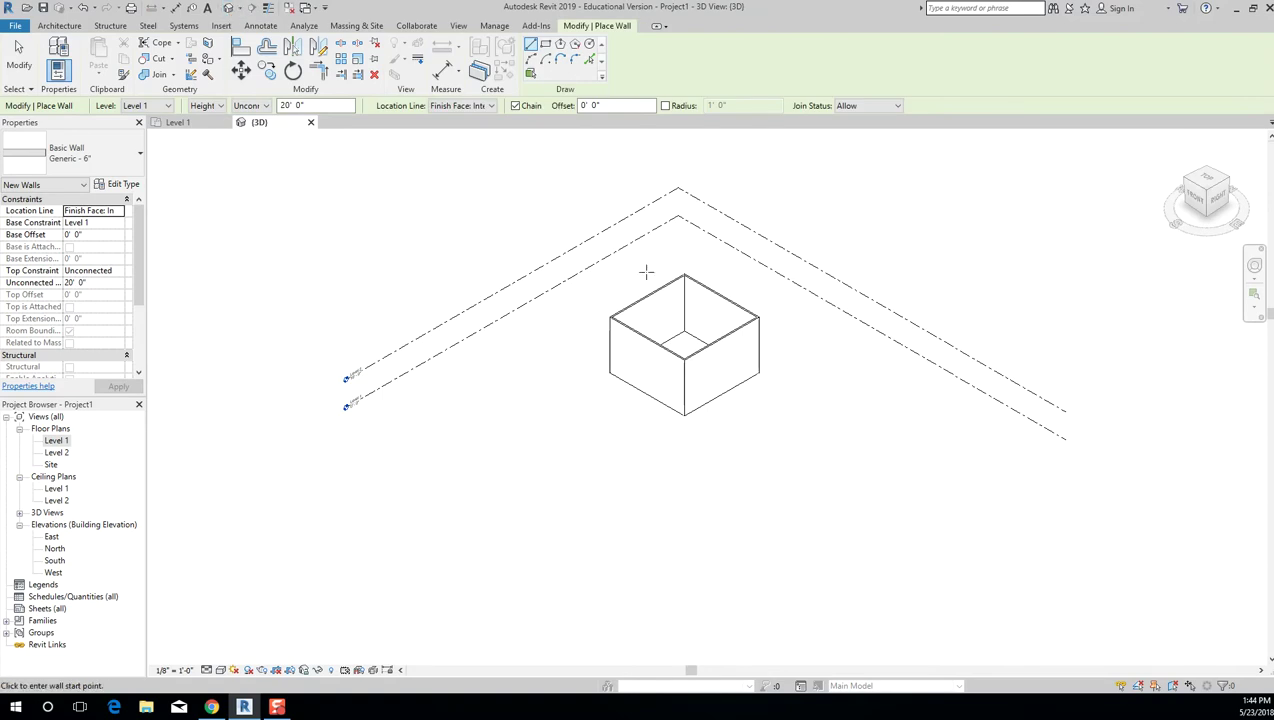
{"action": "left_click", "coordinate": [185, 123]}
{"action": "left_click", "coordinate": [545, 367]}
{"action": "key", "text": "Escape"}
{"action": "left_click", "coordinate": [458, 26]}
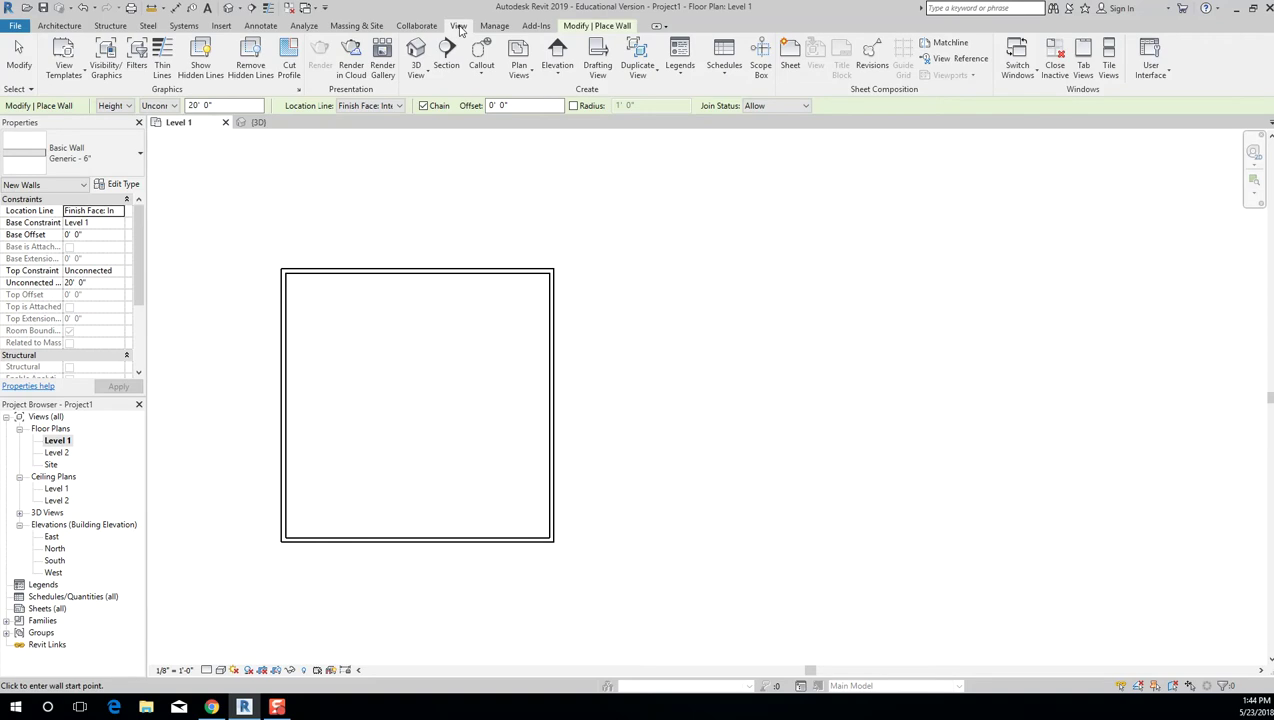
{"action": "left_click", "coordinate": [1112, 70]}
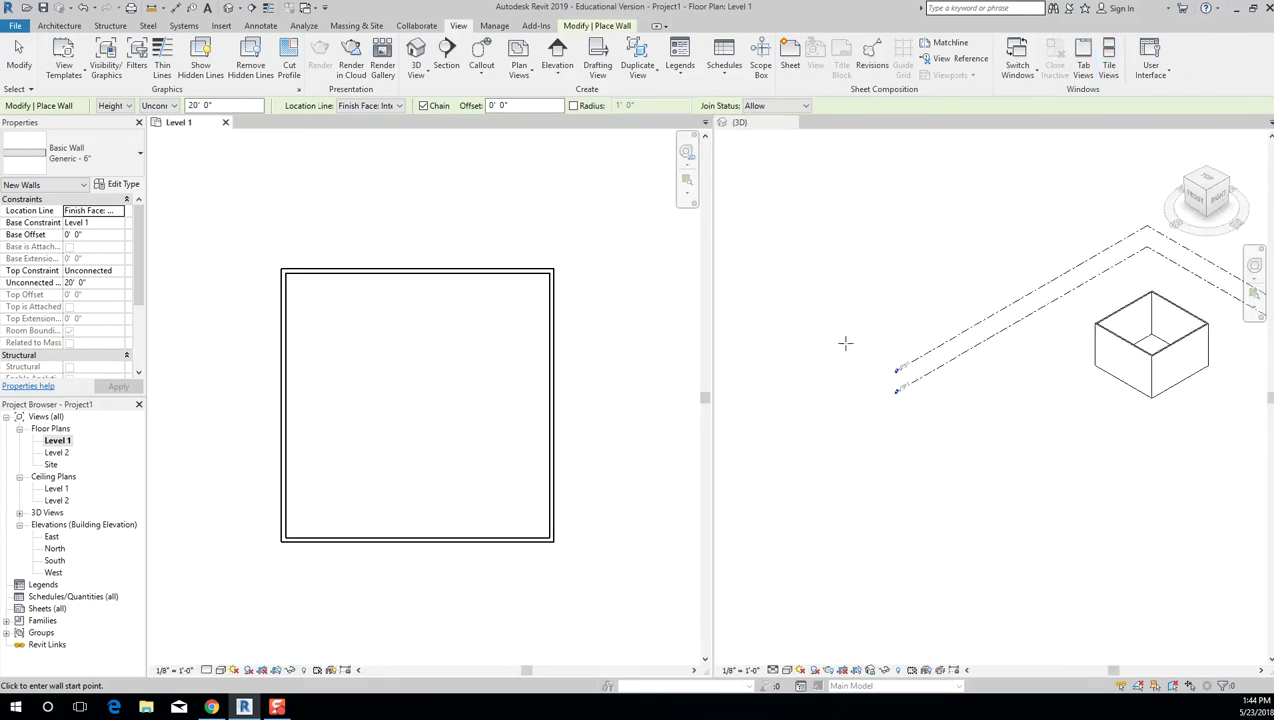
{"action": "scroll", "coordinate": [1035, 377], "scroll_direction": "up", "scroll_amount": 4}
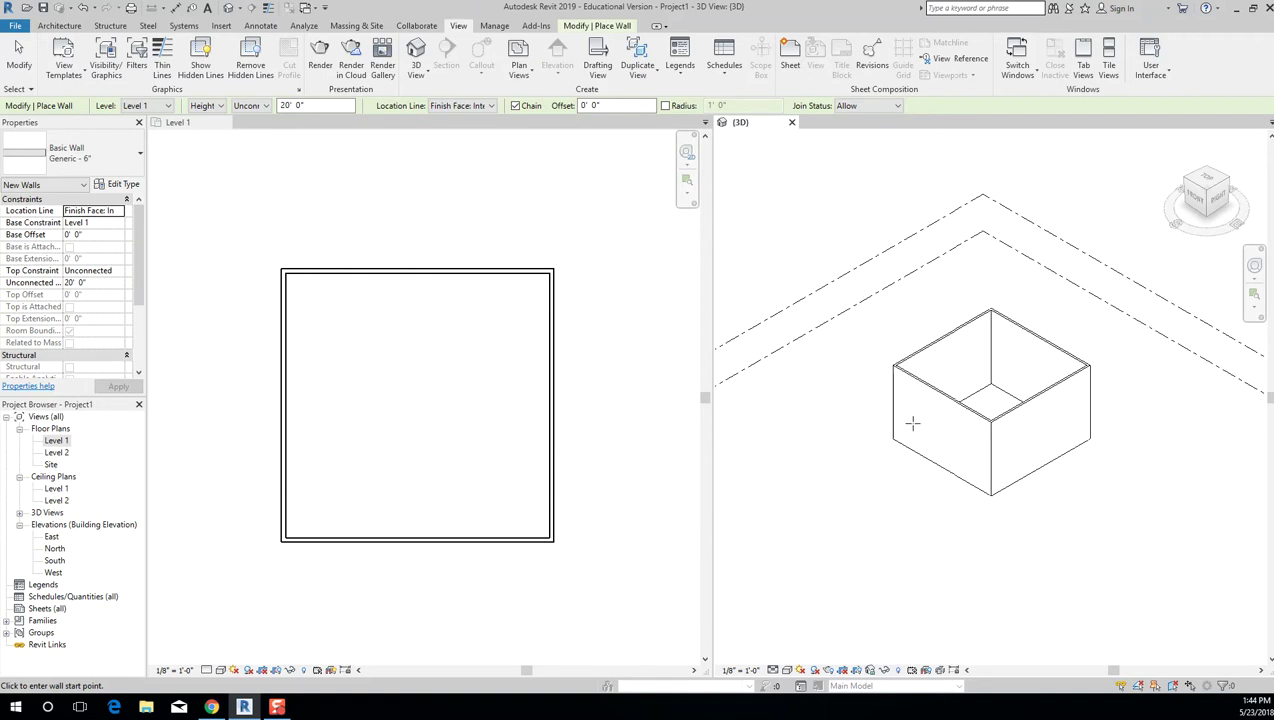
{"action": "key", "text": "Escape"}
{"action": "key", "text": "Escape"}
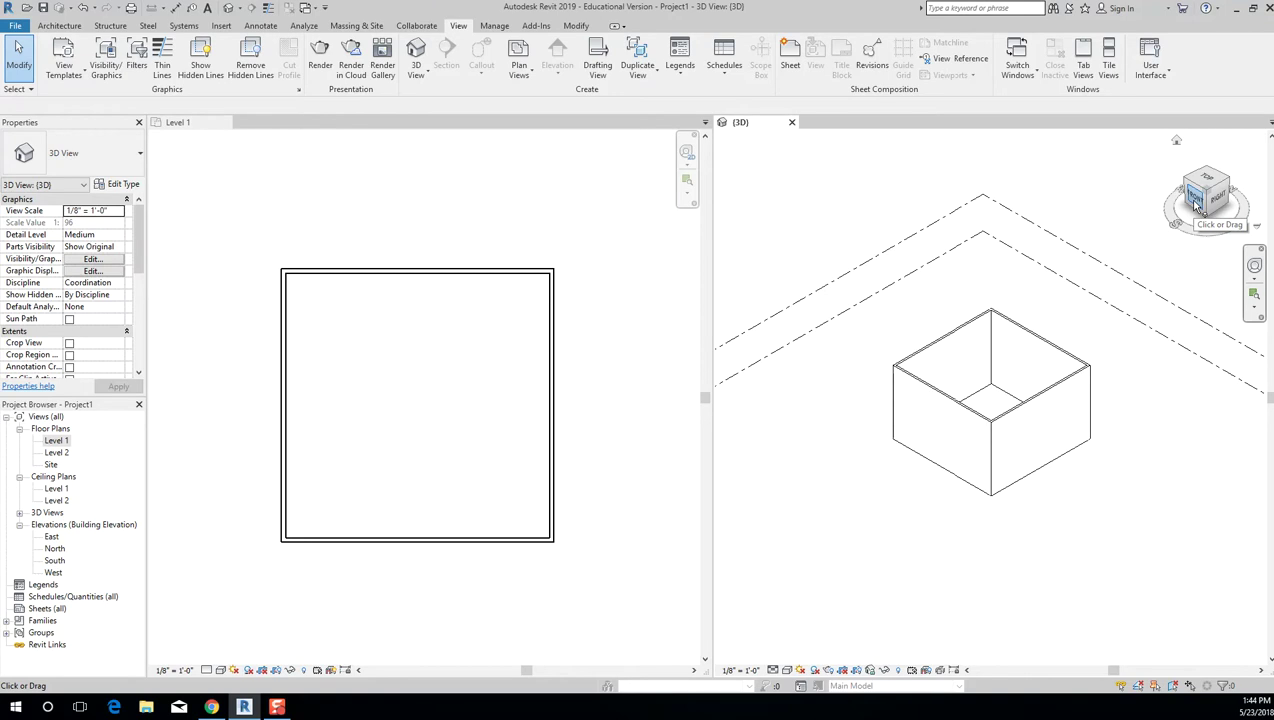
Orient the 3D view to Front, turn it back to the isometric corner and return to Front to examine the levels.
{"action": "left_click", "coordinate": [1197, 204]}
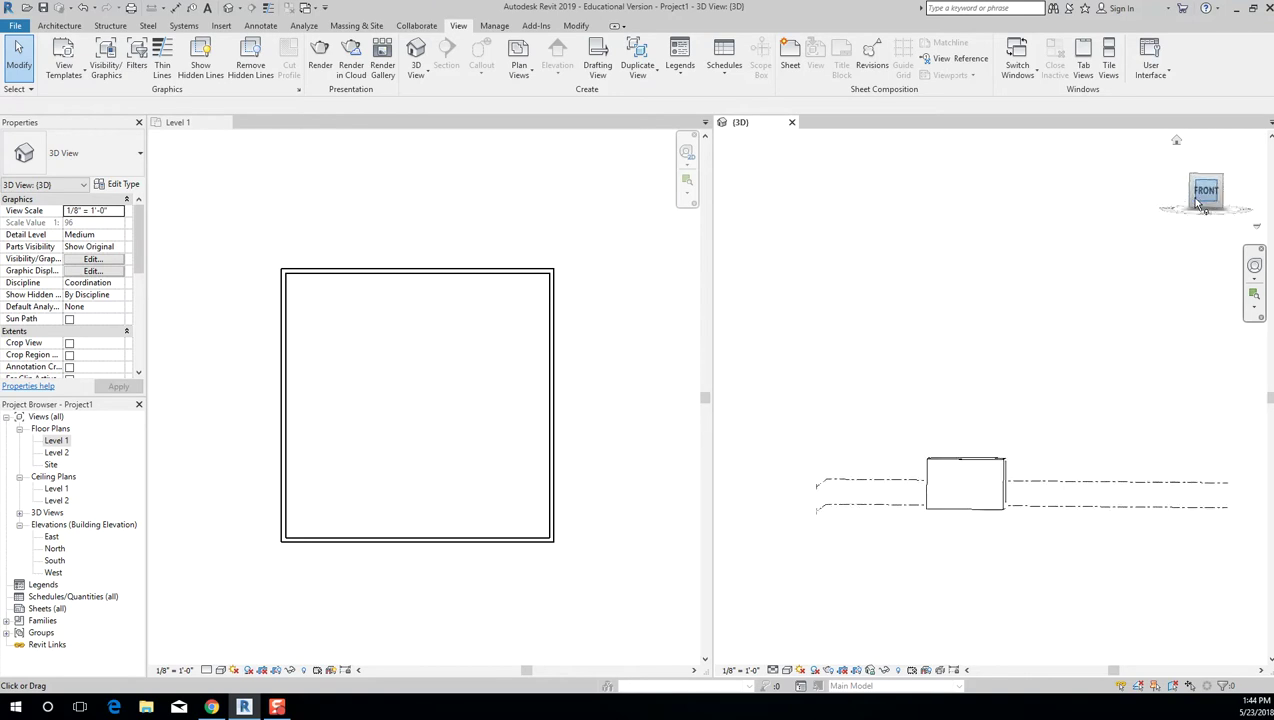
{"action": "scroll", "coordinate": [860, 440], "scroll_direction": "up", "scroll_amount": 3}
{"action": "middle_click_drag", "start_coordinate": [882, 384], "coordinate": [874, 477]}
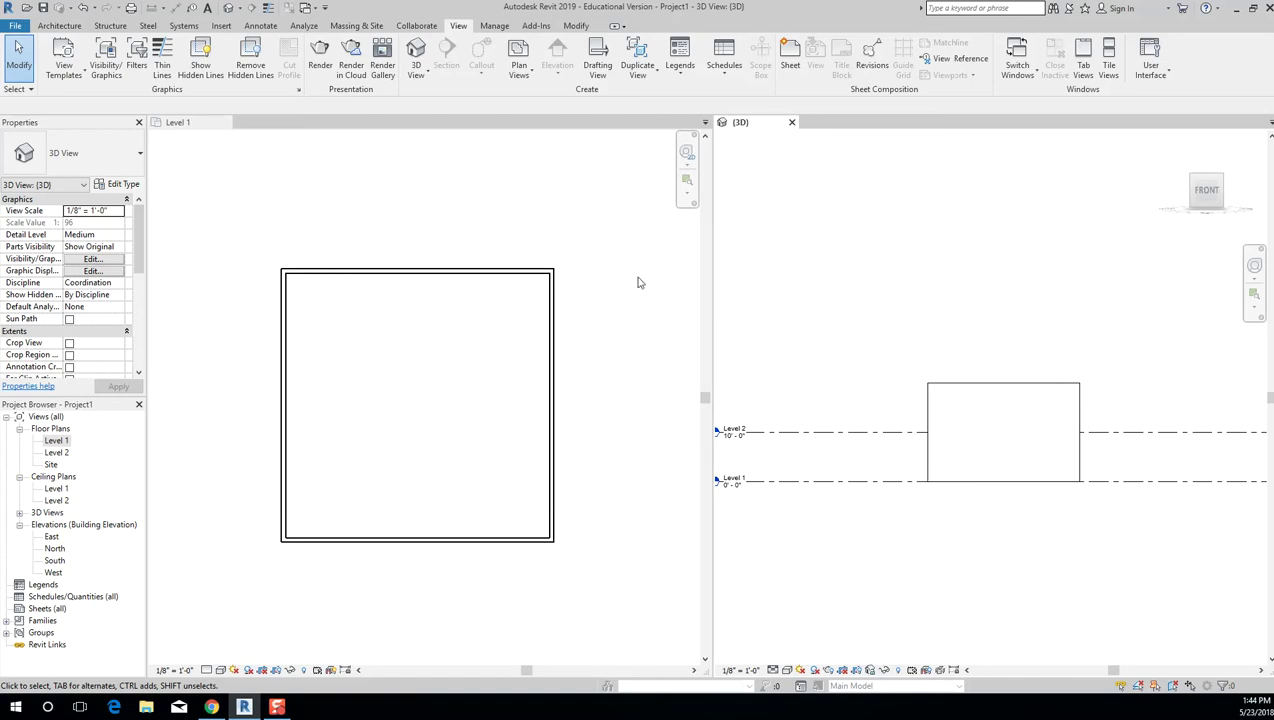
{"action": "left_click", "coordinate": [1221, 179]}
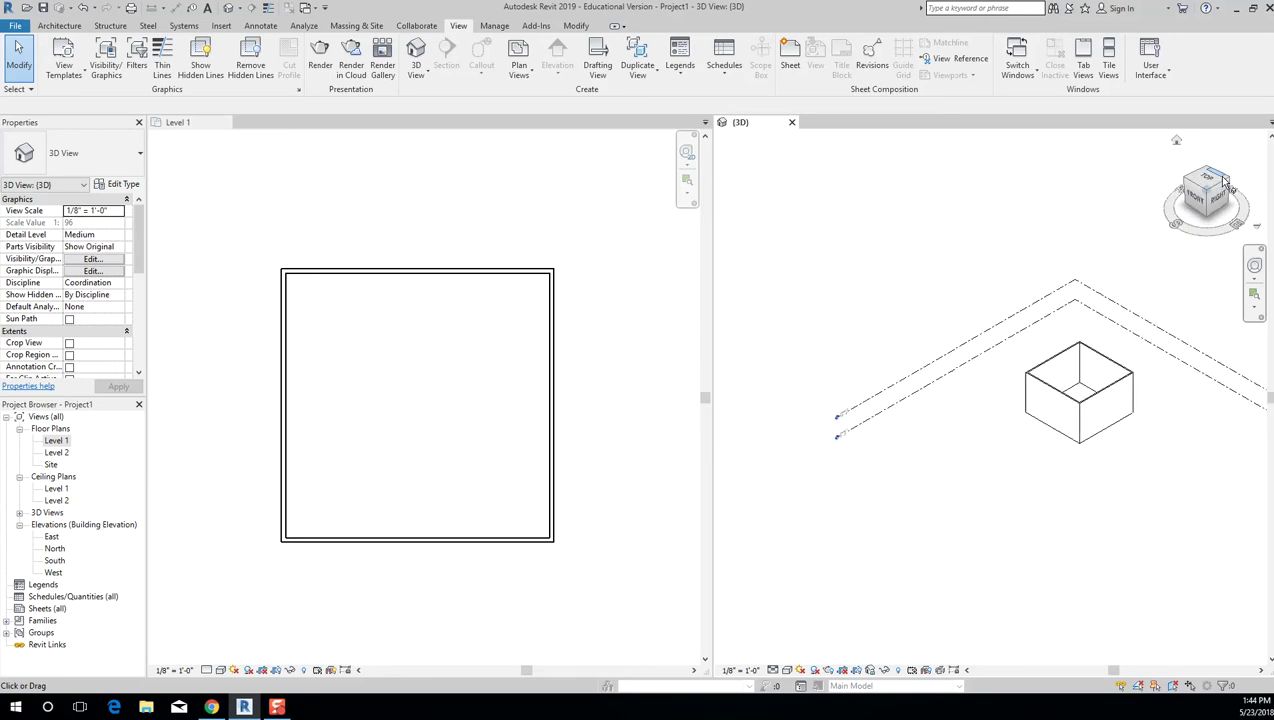
{"action": "left_click", "coordinate": [1208, 180]}
{"action": "left_click_drag", "start_coordinate": [1194, 180], "coordinate": [1203, 203]}
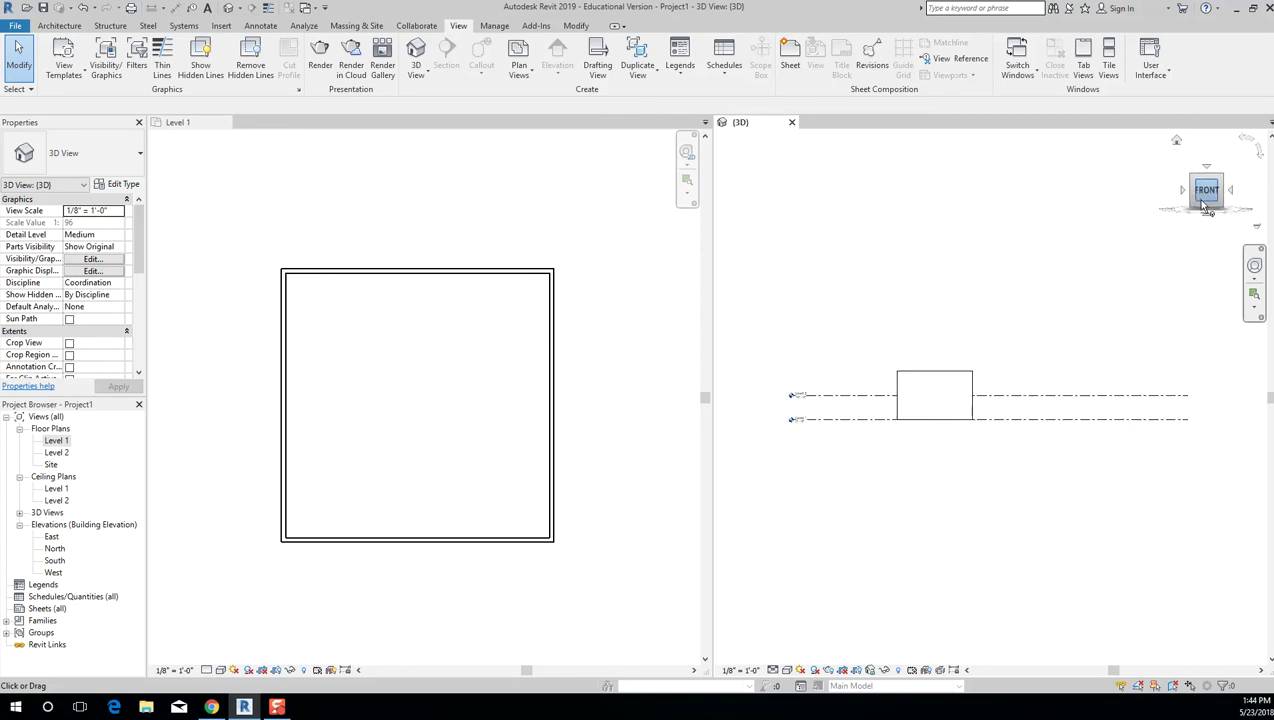
{"action": "left_click", "coordinate": [1205, 205]}
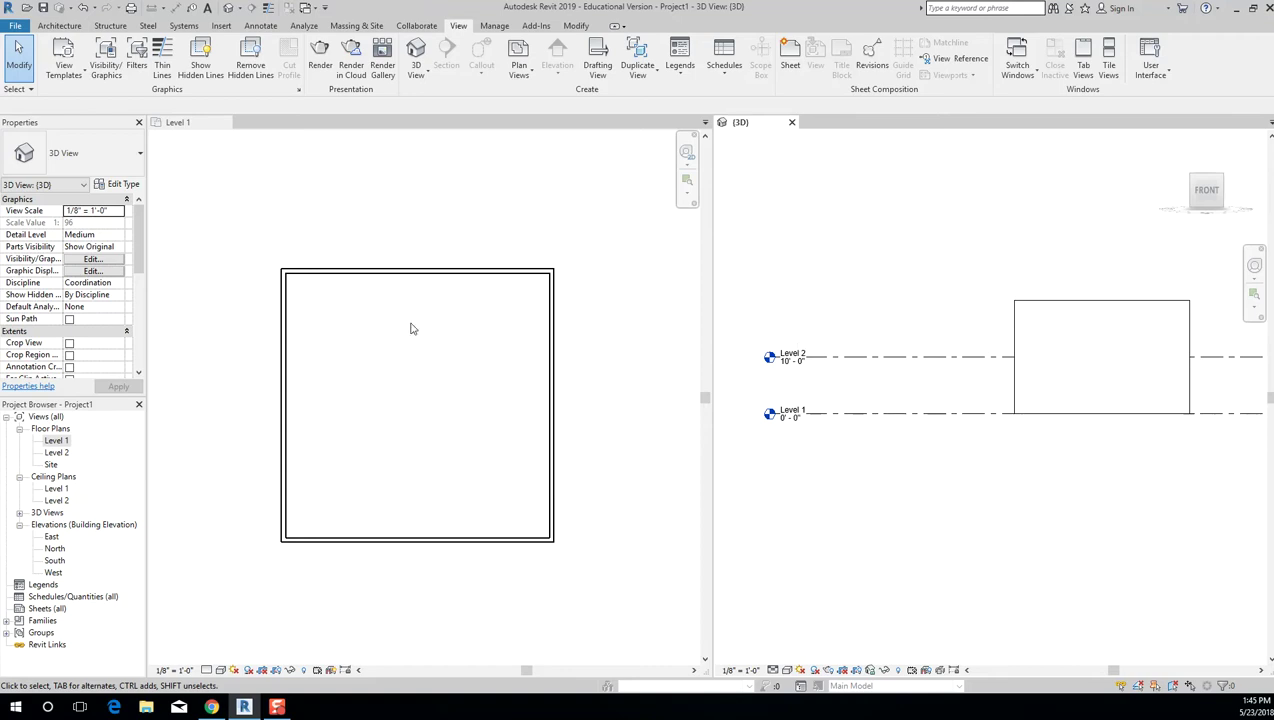
Select the square room's upper horizontal wall in the Level 1 plan, compare it in the front 3D view and clear the selection.
{"action": "left_click", "coordinate": [398, 277]}
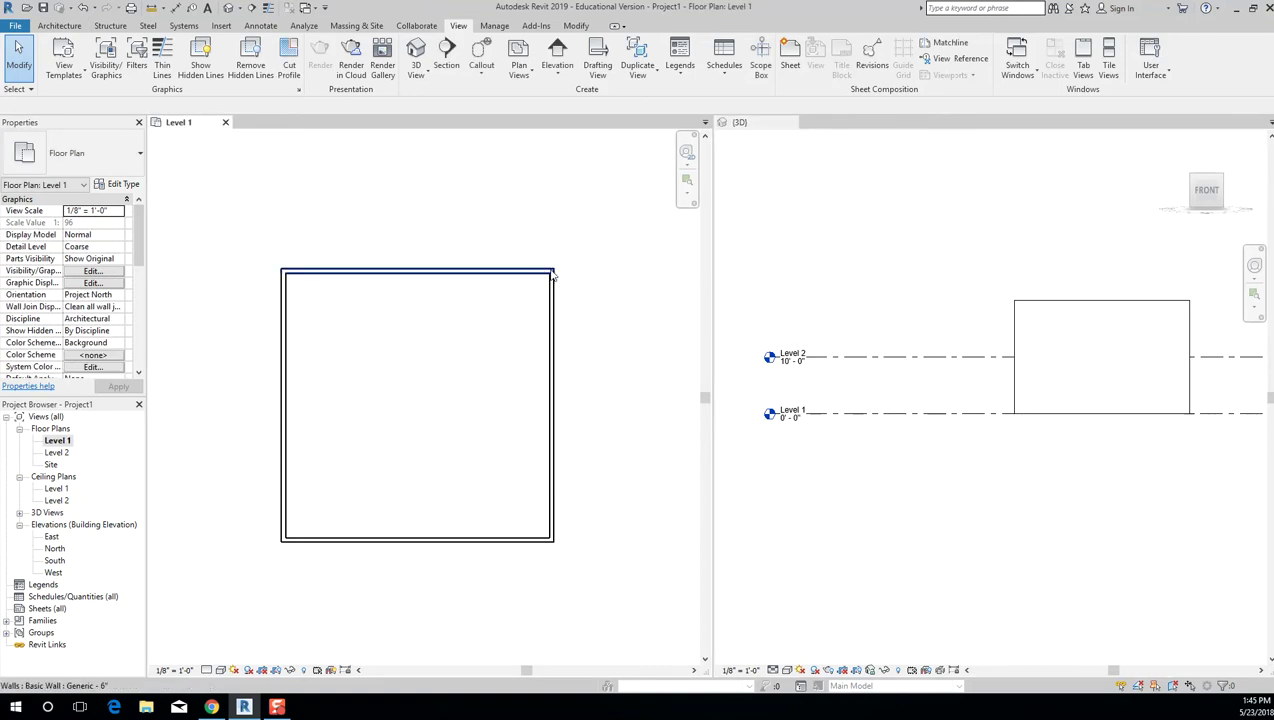
{"action": "left_click", "coordinate": [475, 273]}
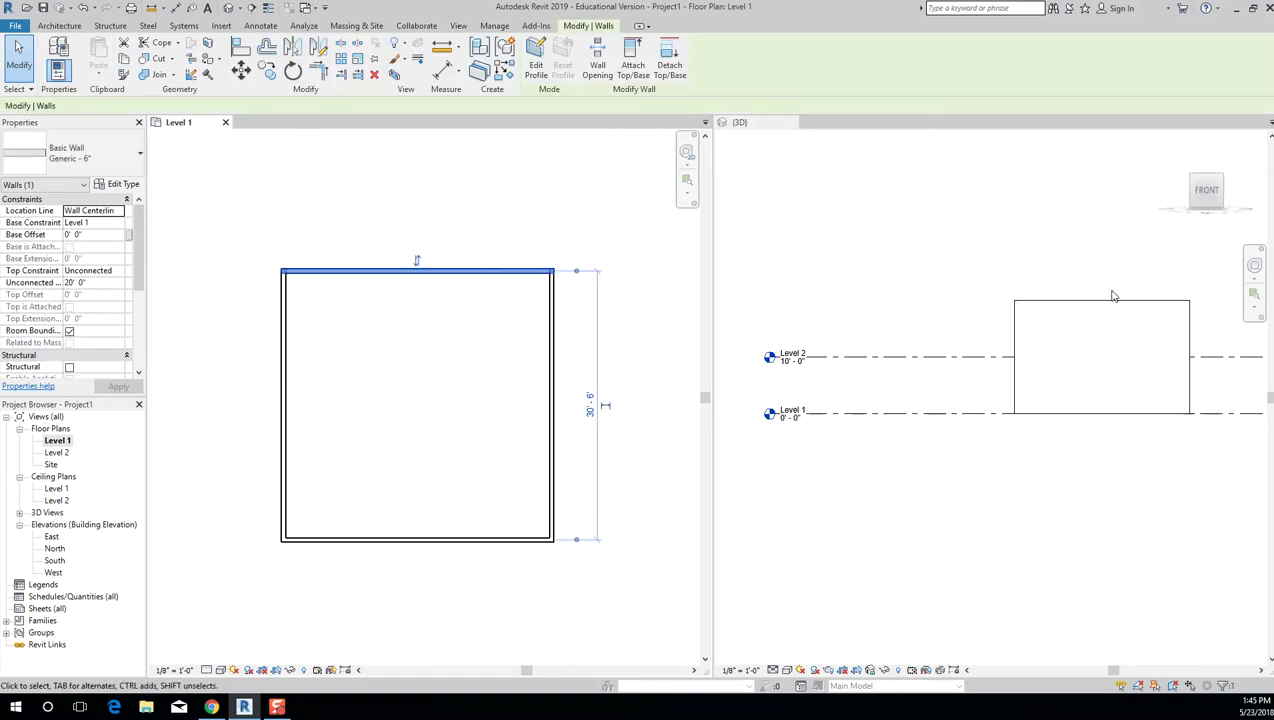
{"action": "left_click", "coordinate": [936, 243]}
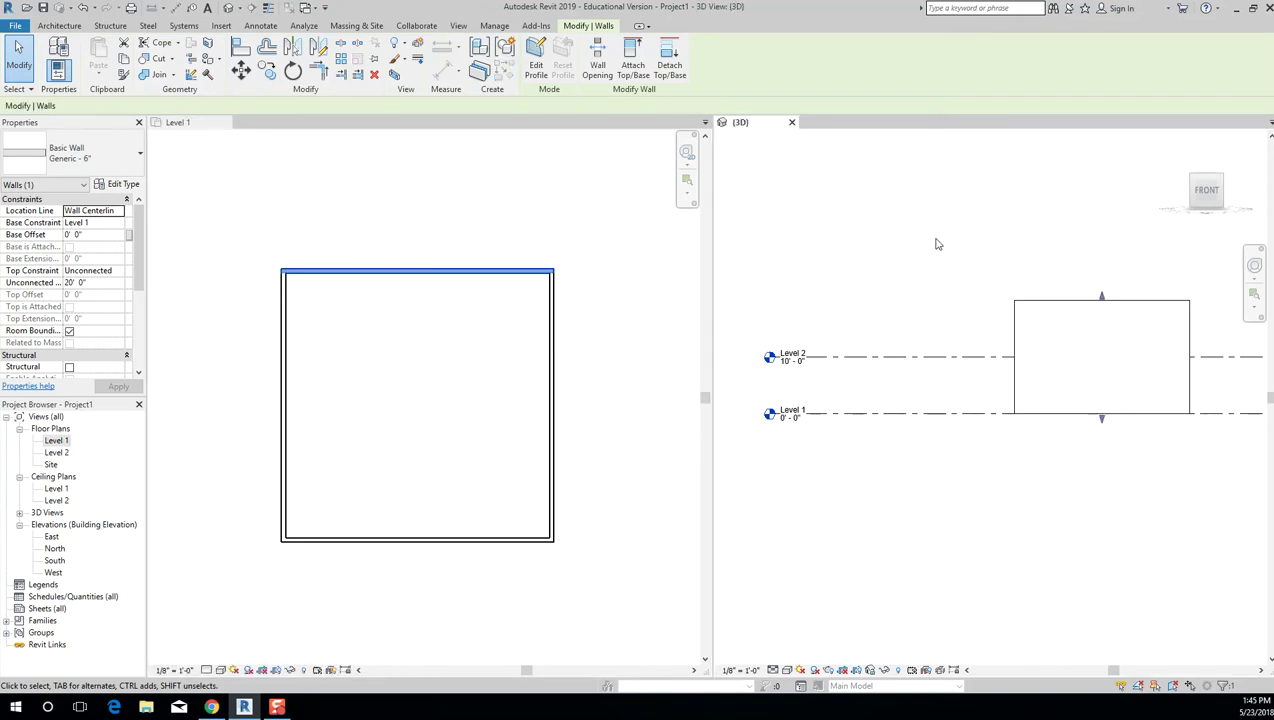
{"action": "key", "text": "Escape"}
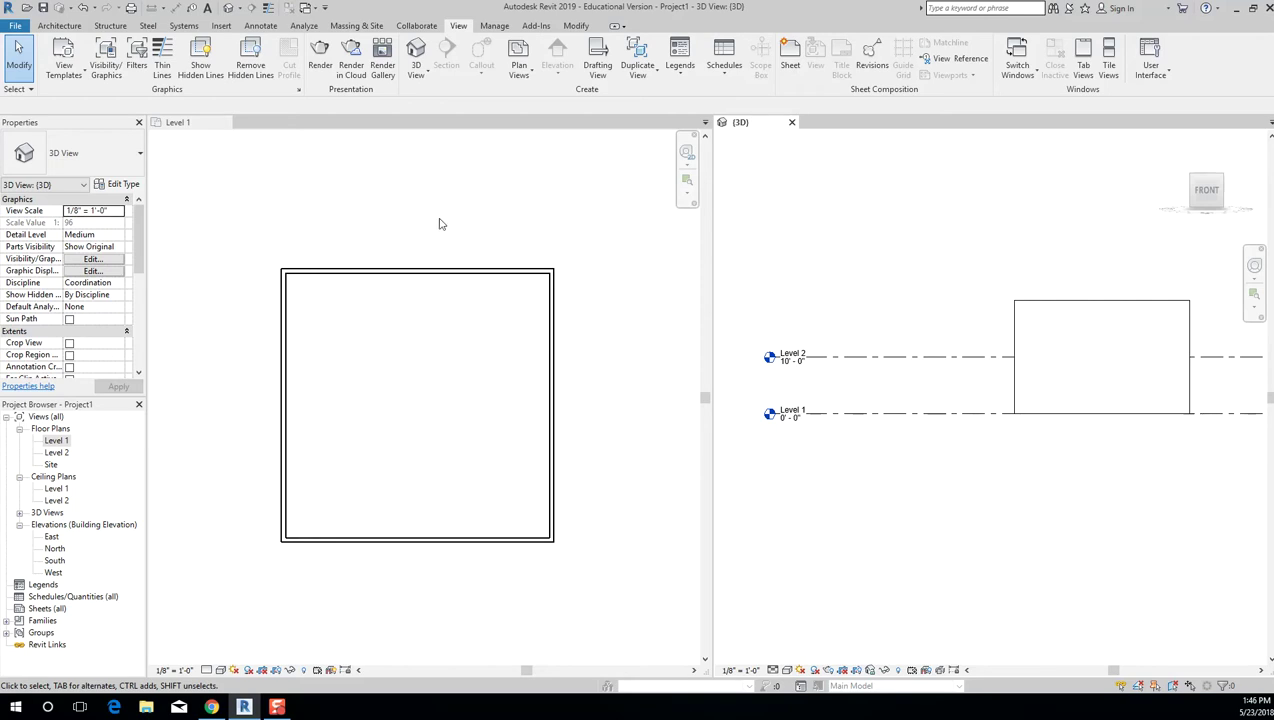
Select the square room's whole chain of walls in the Level 1 plan and clear the selection.
{"action": "left_click", "coordinate": [493, 300]}
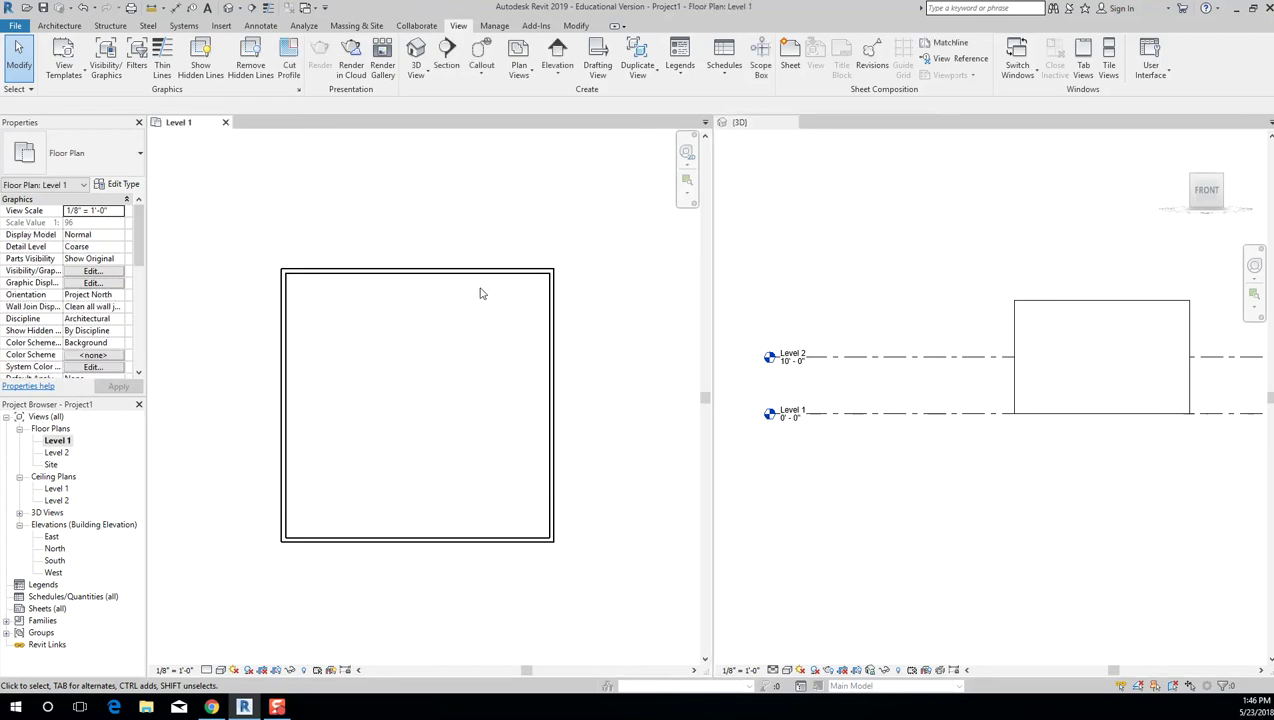
{"action": "middle_click_drag", "start_coordinate": [500, 322], "coordinate": [284, 222]}
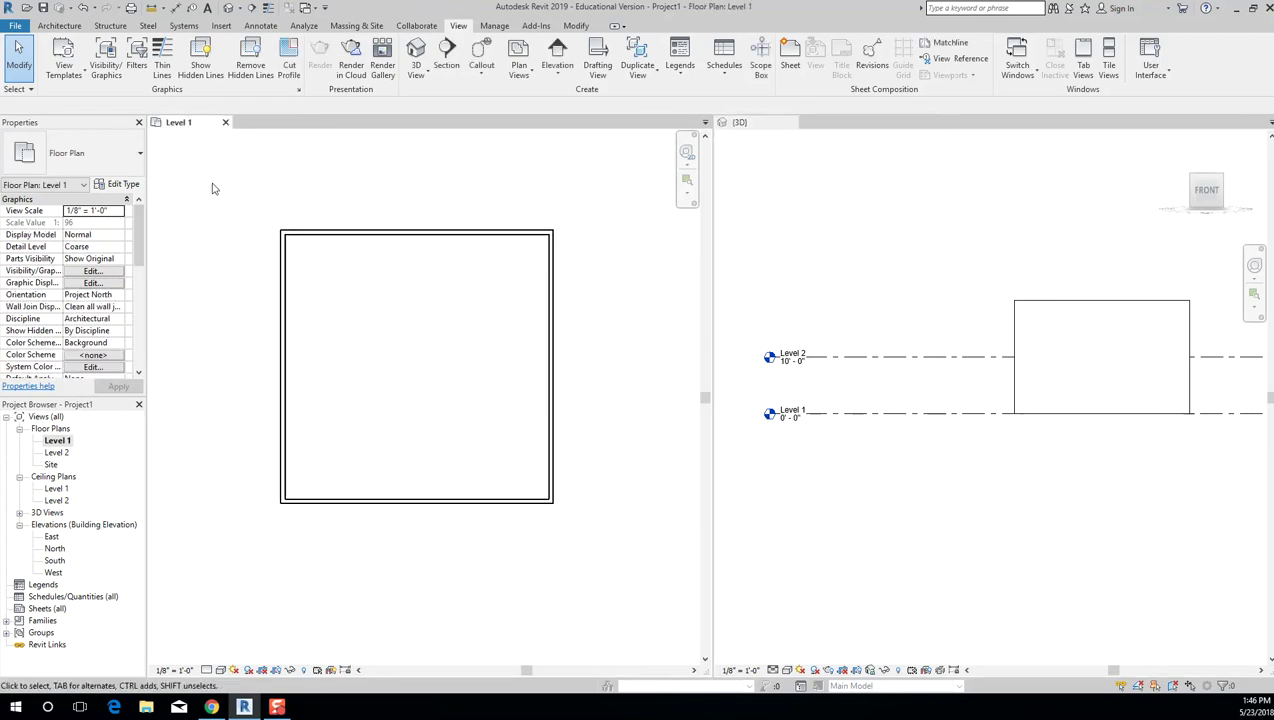
{"action": "left_click", "coordinate": [60, 26]}
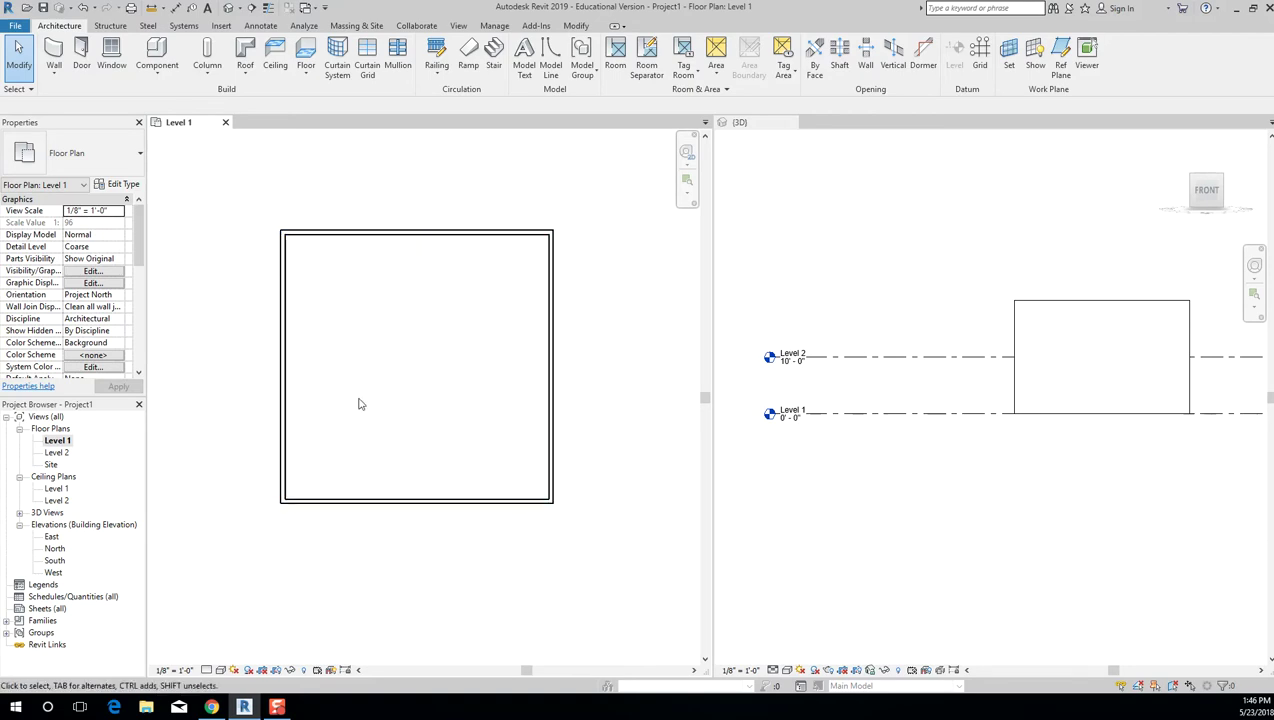
{"action": "key", "text": "Tab"}
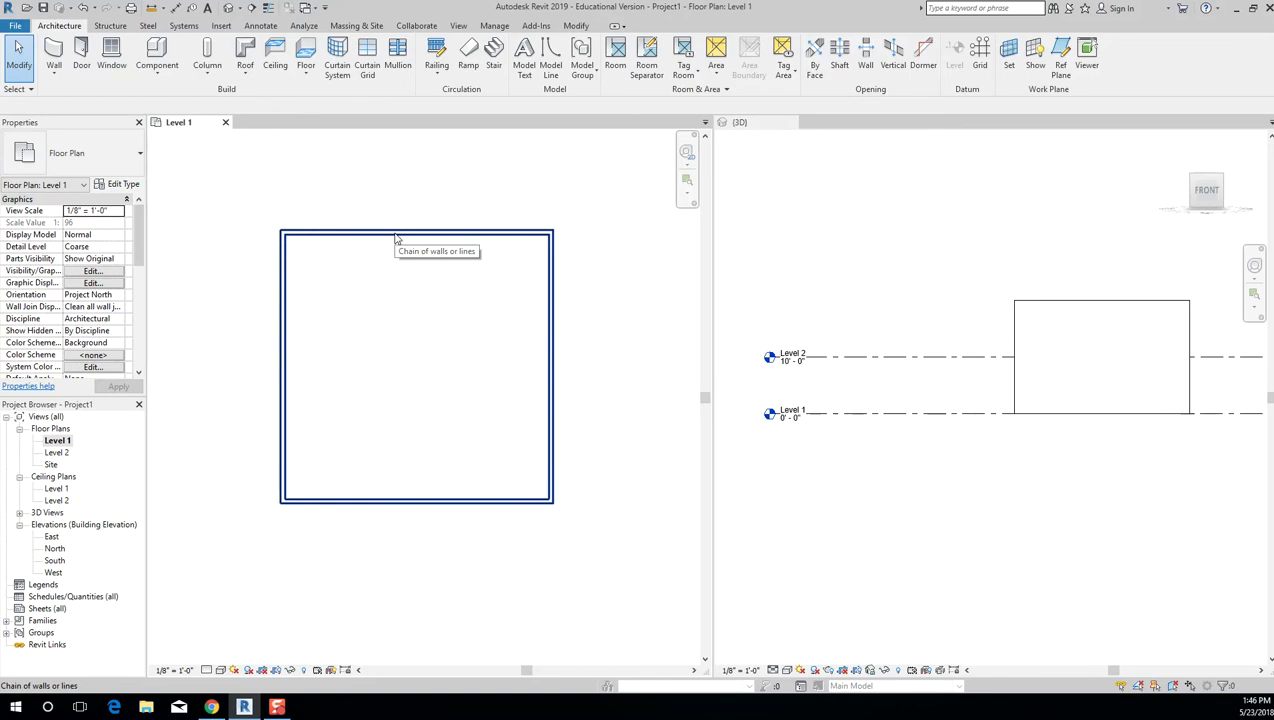
{"action": "left_click", "coordinate": [396, 238]}
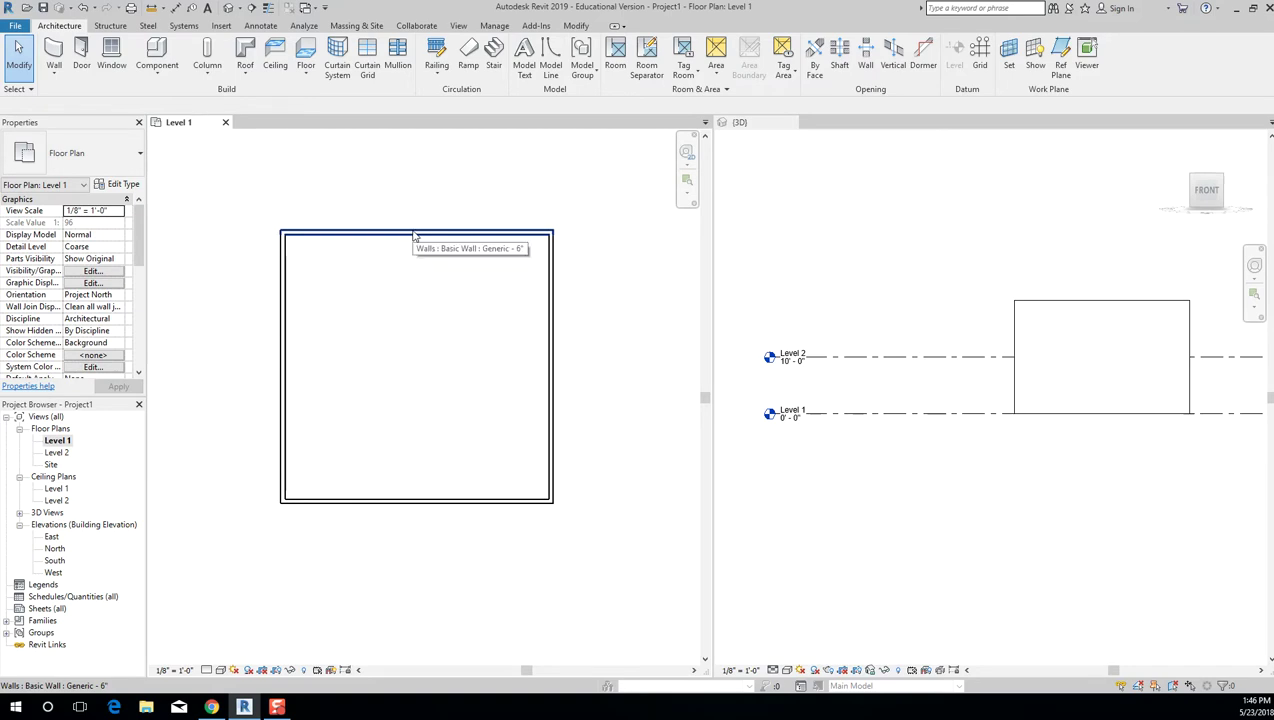
{"action": "key", "text": "Tab"}
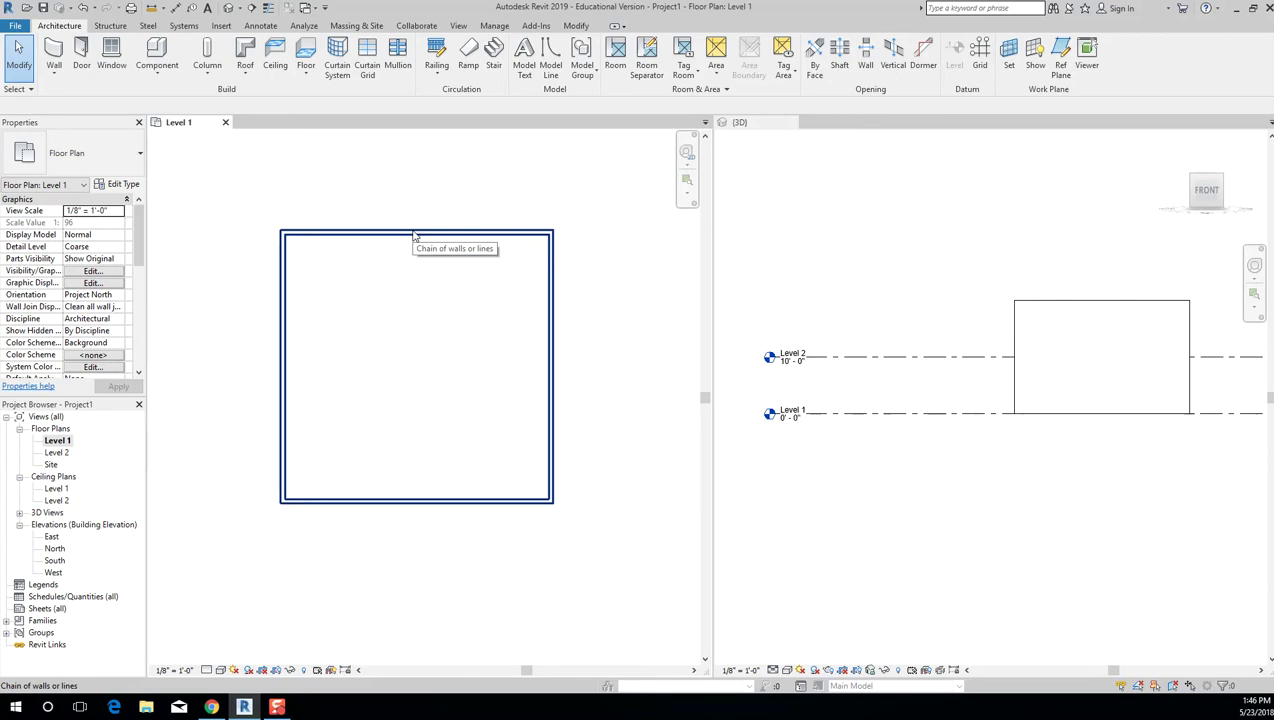
{"action": "left_click", "coordinate": [414, 236]}
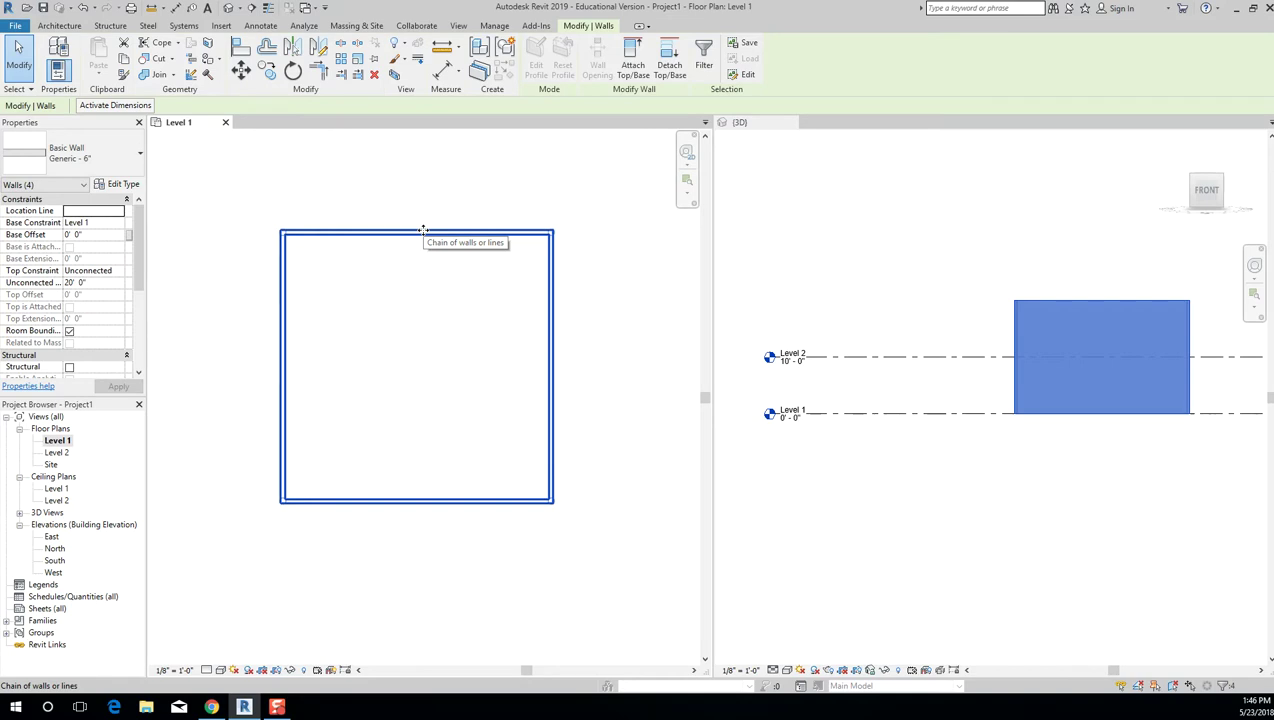
{"action": "left_click", "coordinate": [393, 298]}
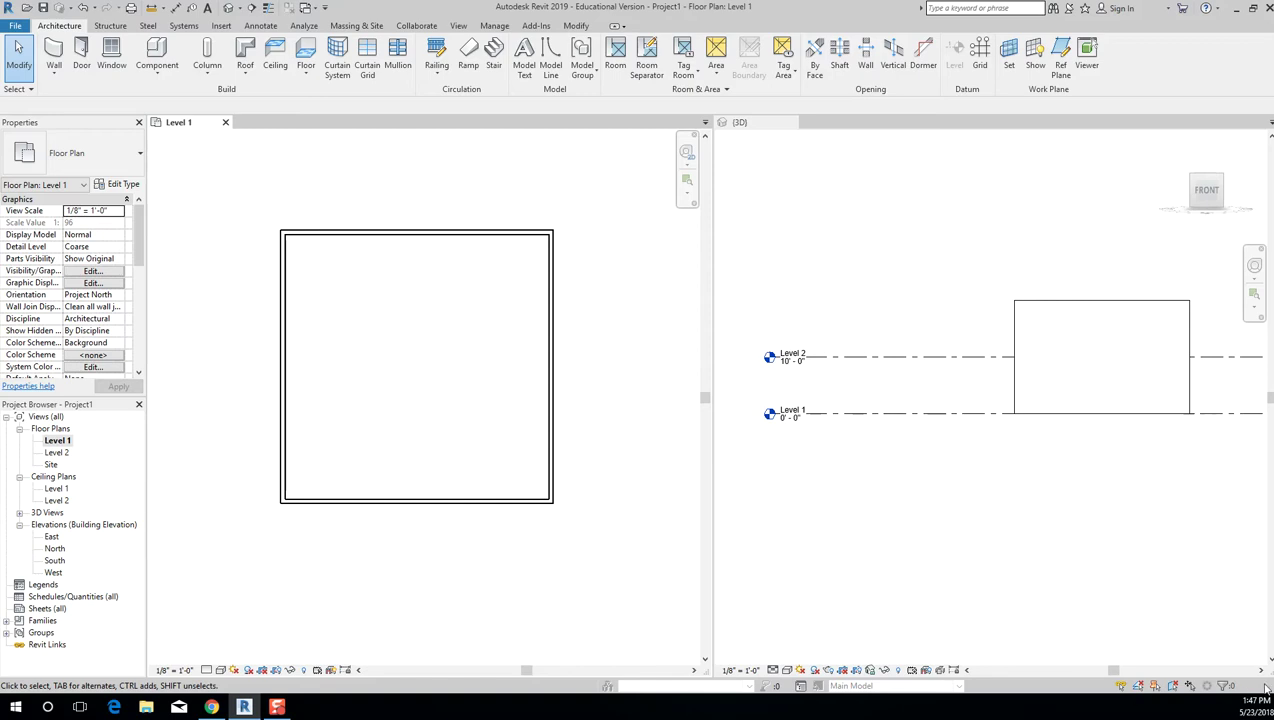
Select the room's connected walls as a chain once more and deselect them.
{"action": "key", "text": "Tab"}
{"action": "left_click", "coordinate": [411, 236]}
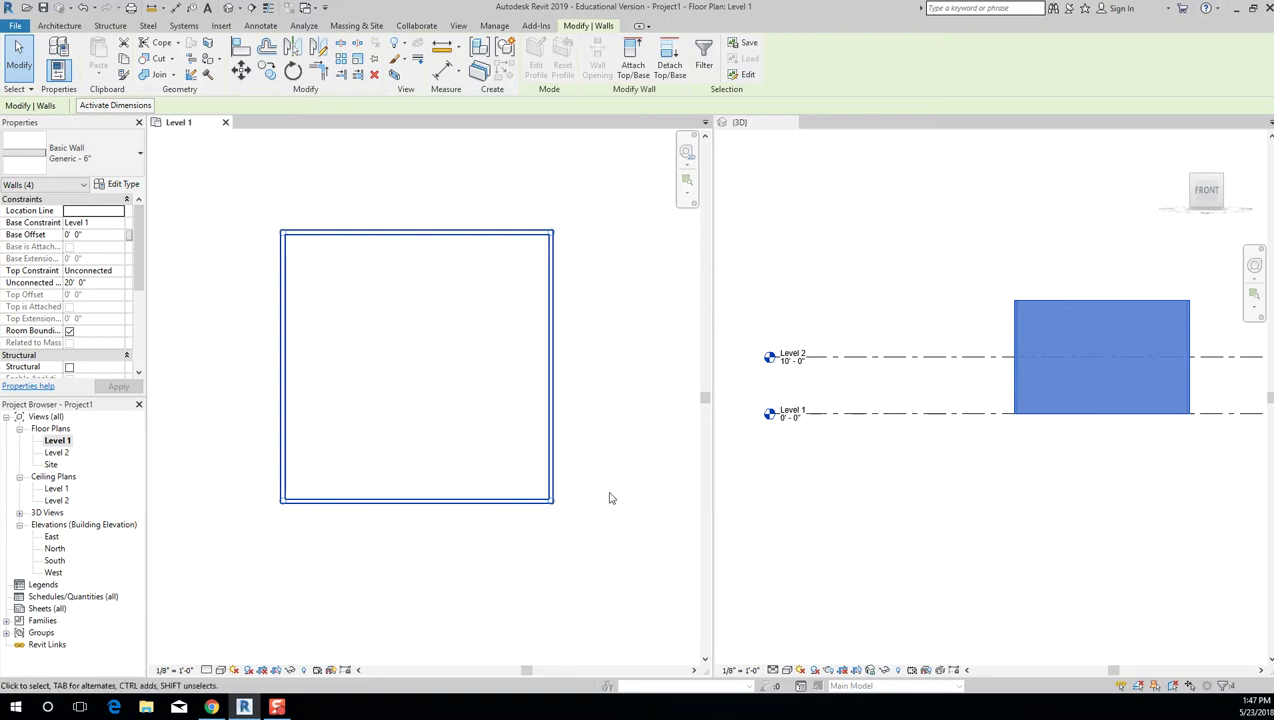
{"action": "left_click", "coordinate": [377, 328]}
{"action": "scroll", "coordinate": [381, 268], "scroll_direction": "up", "scroll_amount": 1}
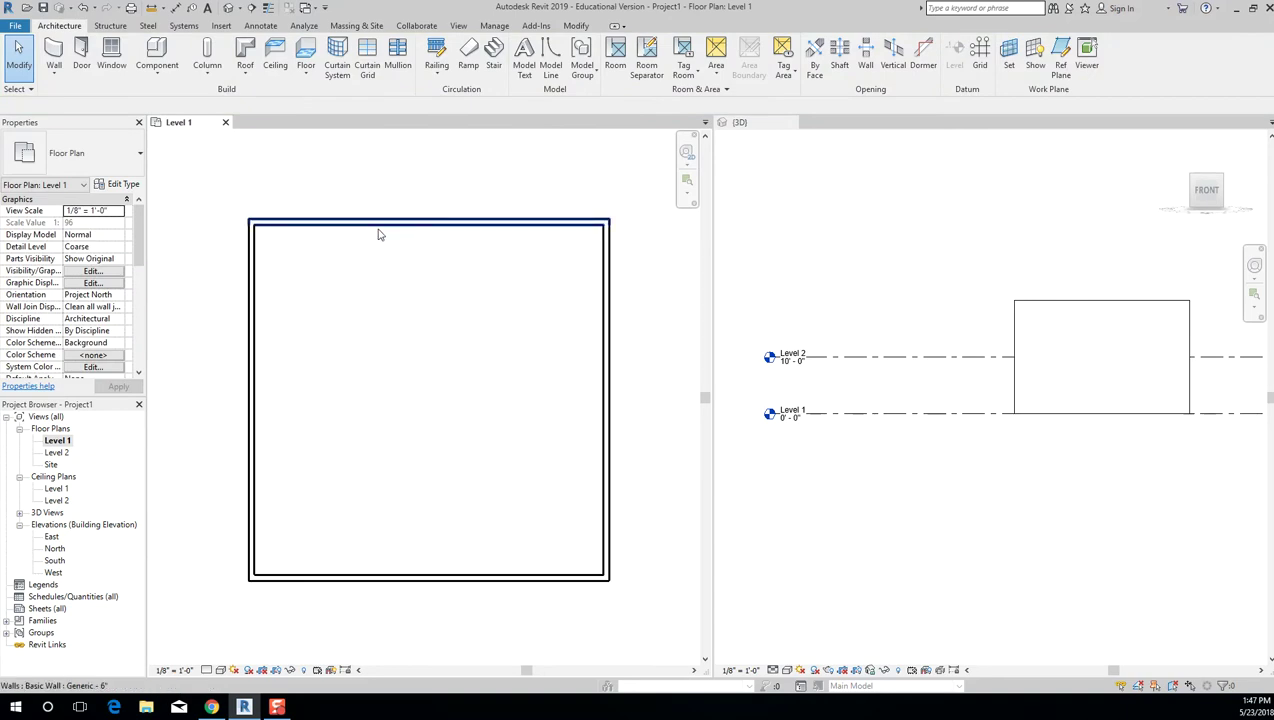
Select the square room's whole chain of walls in the Level 1 plan and review its modification tools and constraint properties.
{"action": "key", "text": "Tab"}
{"action": "left_click", "coordinate": [379, 234]}
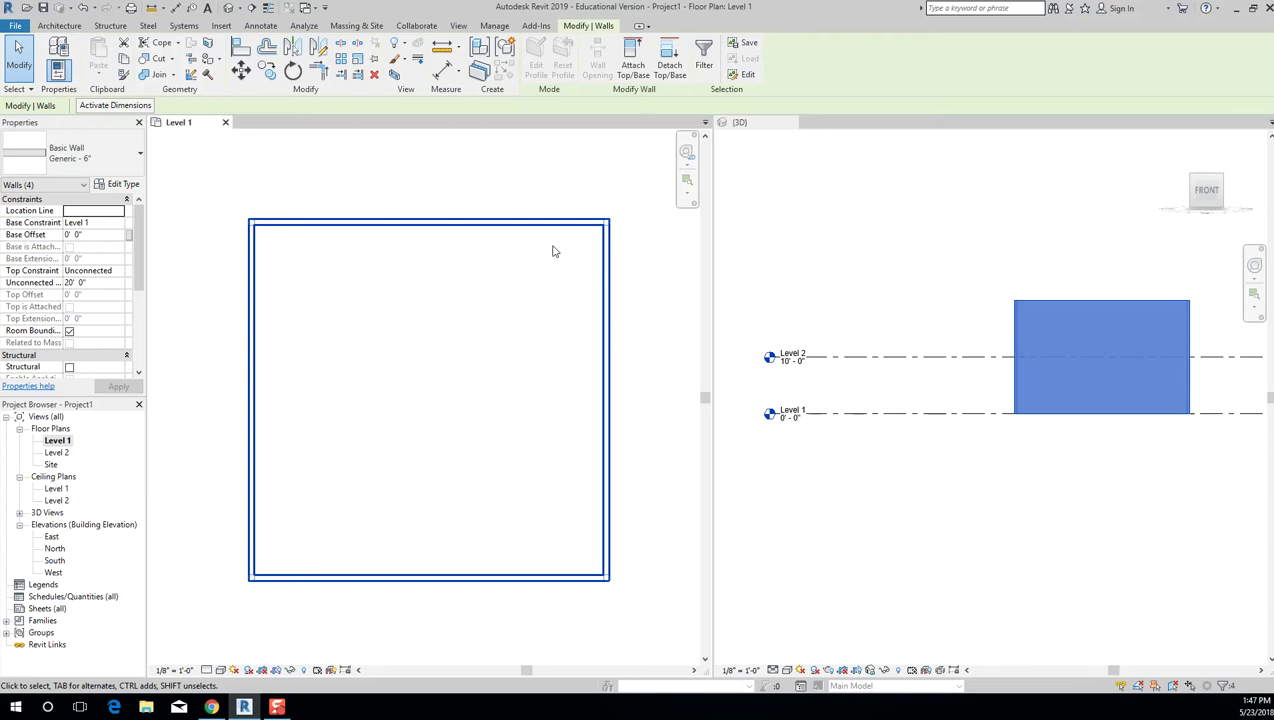
{"action": "scroll", "coordinate": [612, 228], "scroll_direction": "up", "scroll_amount": 5}
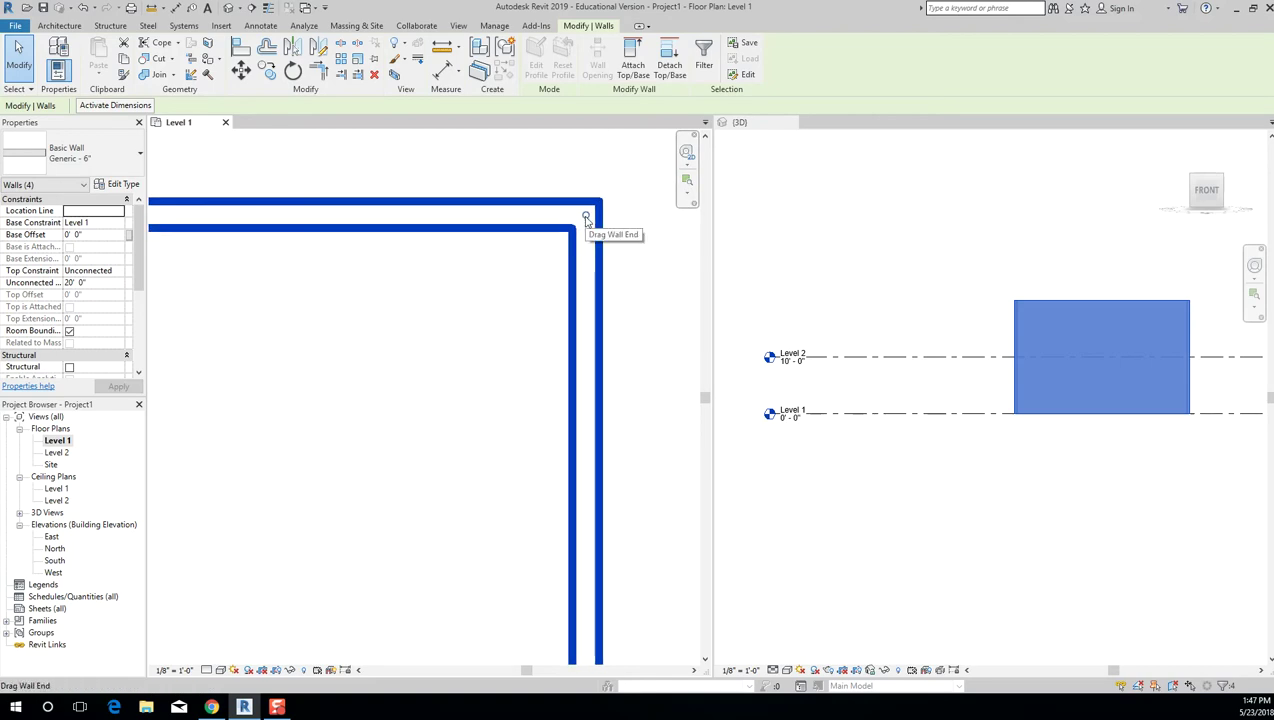
{"action": "scroll", "coordinate": [586, 218], "scroll_direction": "down", "scroll_amount": 4}
{"action": "scroll", "coordinate": [586, 218], "scroll_direction": "down", "scroll_amount": 4}
{"action": "scroll", "coordinate": [400, 348], "scroll_direction": "up", "scroll_amount": 1}
{"action": "scroll", "coordinate": [400, 350], "scroll_direction": "down", "scroll_amount": 1}
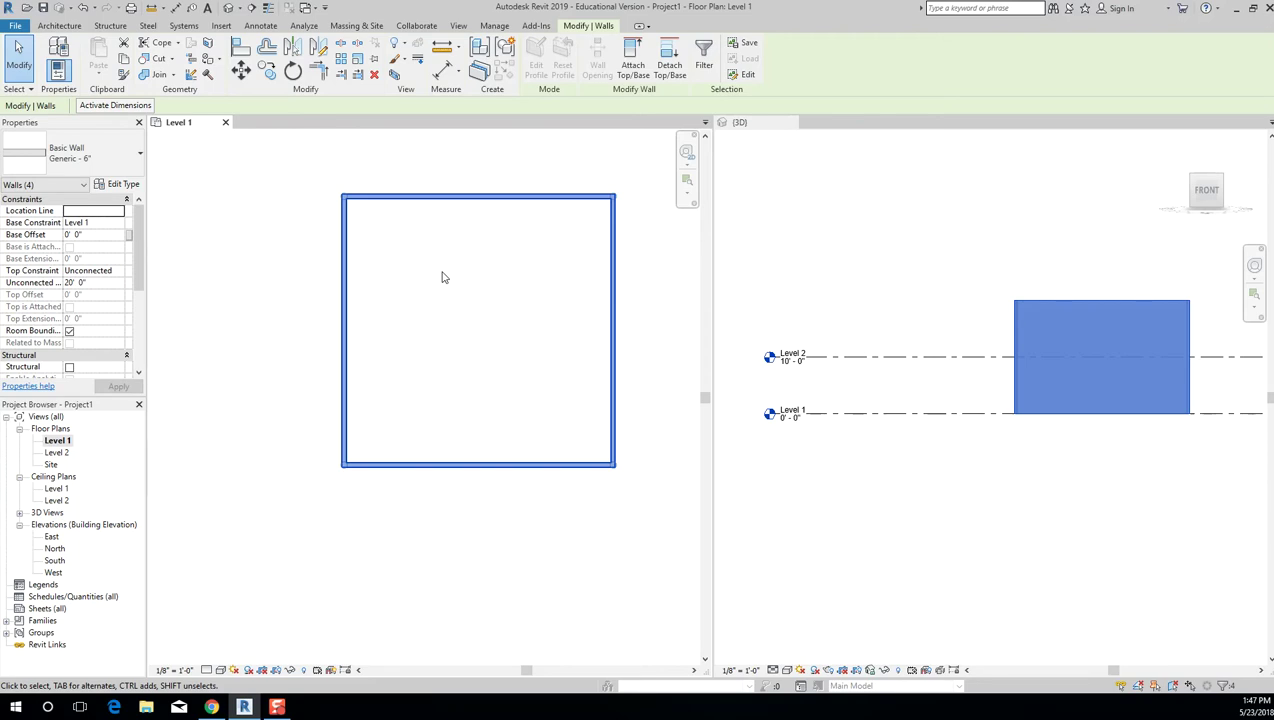
{"action": "middle_click_drag", "start_coordinate": [461, 253], "coordinate": [438, 281]}
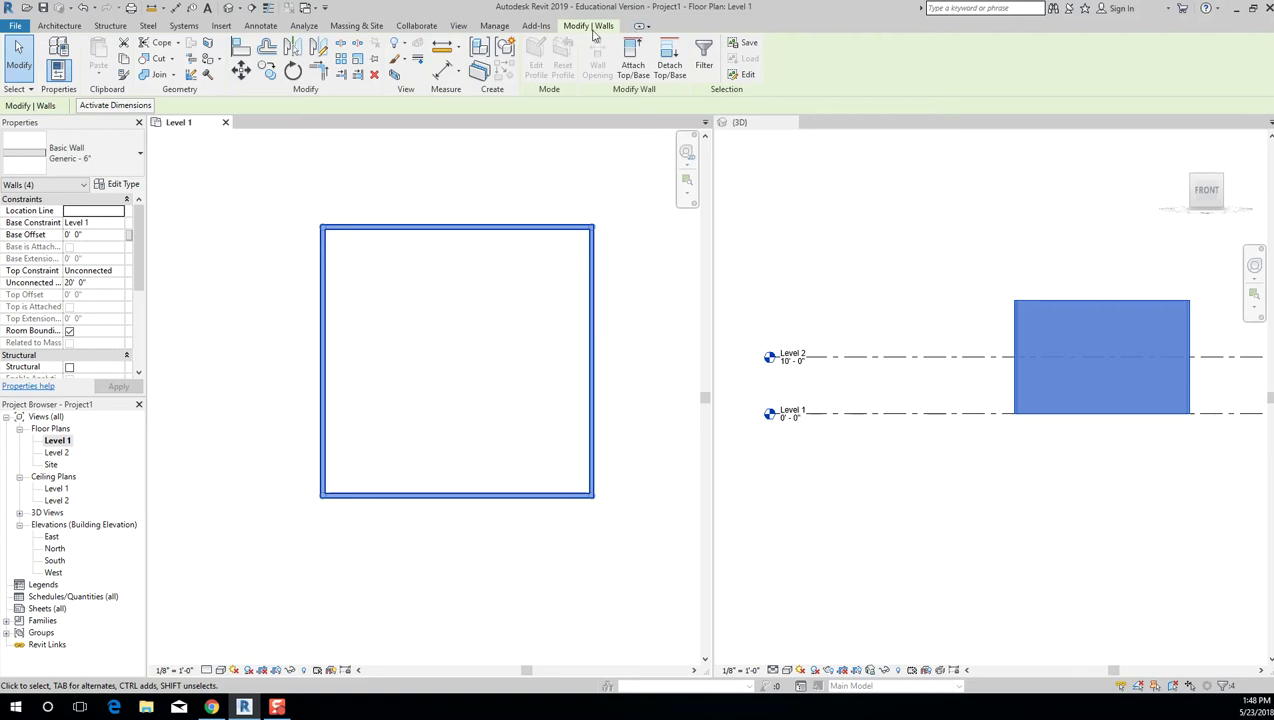
{"action": "left_click", "coordinate": [74, 25]}
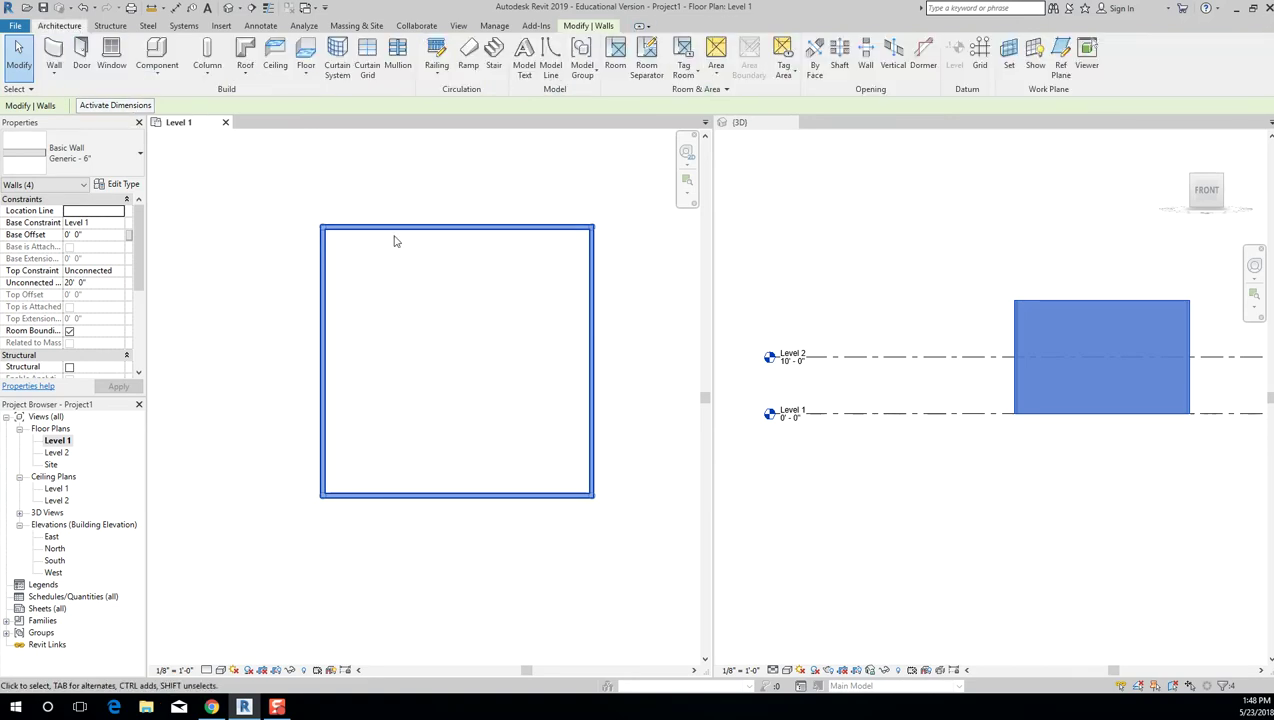
{"action": "left_click", "coordinate": [603, 27]}
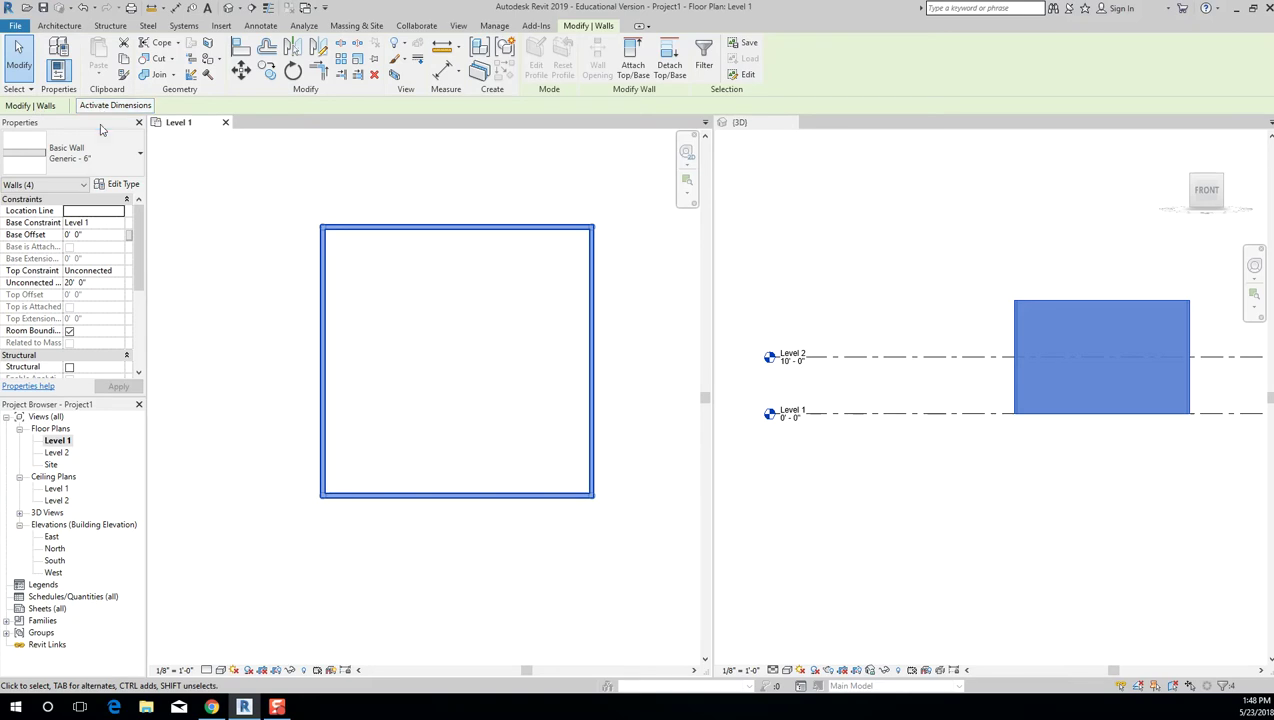
{"action": "scroll", "coordinate": [141, 280], "scroll_direction": "down", "scroll_amount": 1}
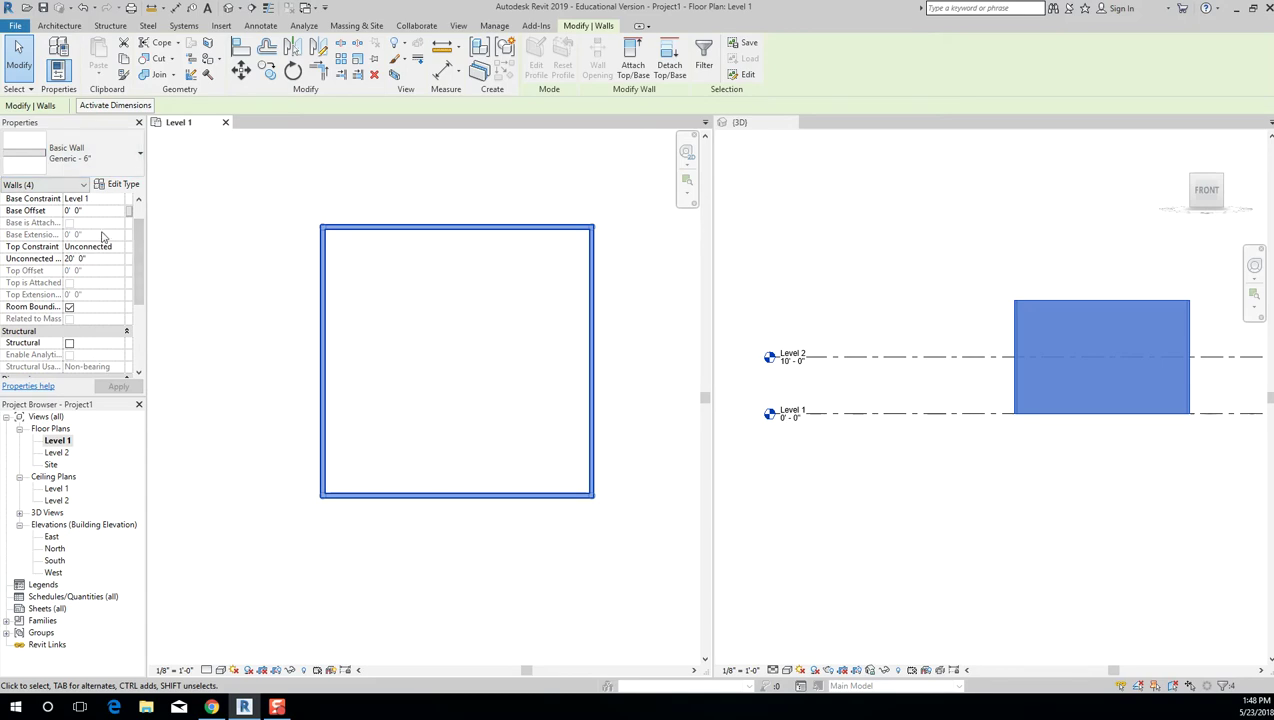
{"action": "scroll", "coordinate": [135, 230], "scroll_direction": "up", "scroll_amount": 2}
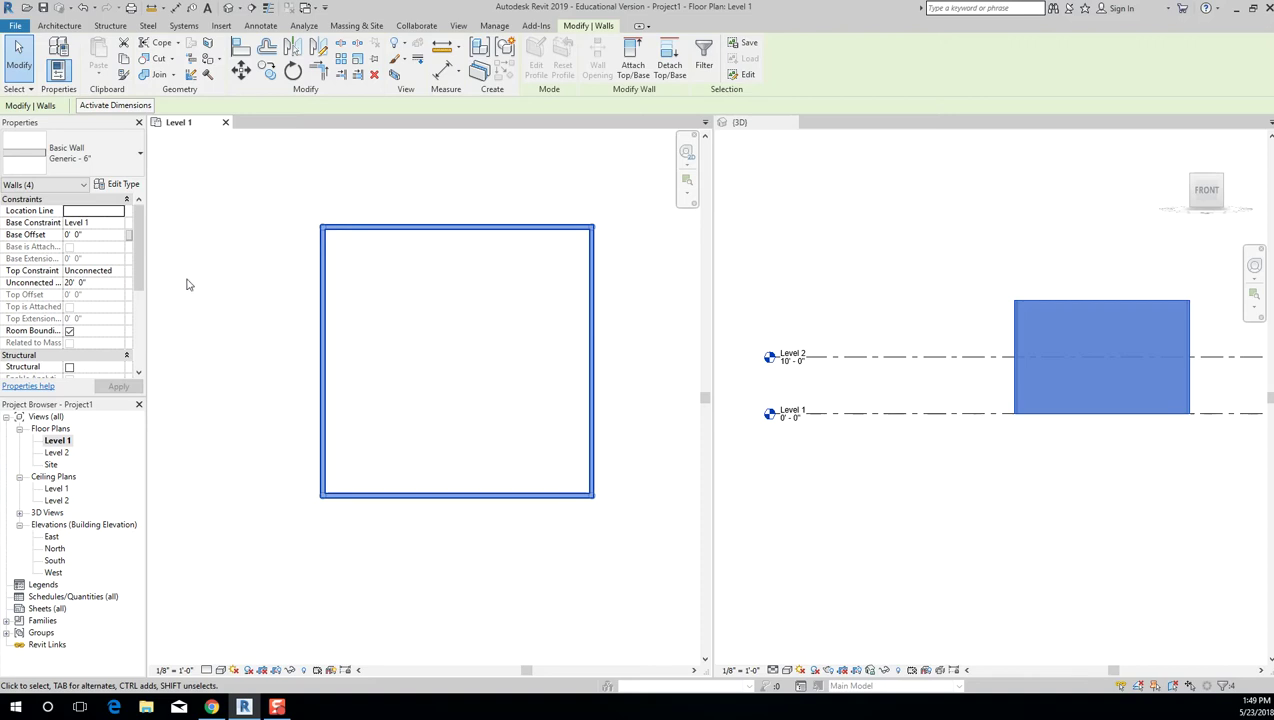
Set the unconnected height of the four selected walls to 6' 0".
{"action": "left_click", "coordinate": [96, 284]}
{"action": "left_click", "coordinate": [96, 284]}
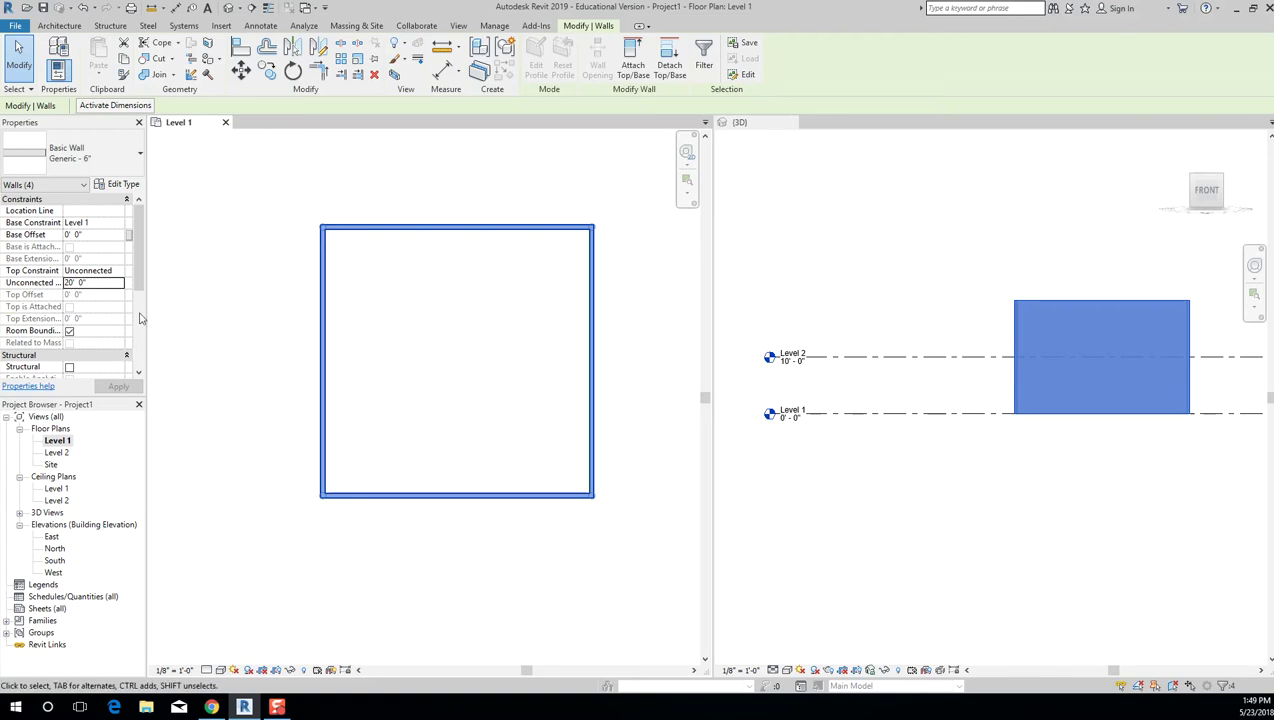
{"action": "double_click", "coordinate": [111, 284]}
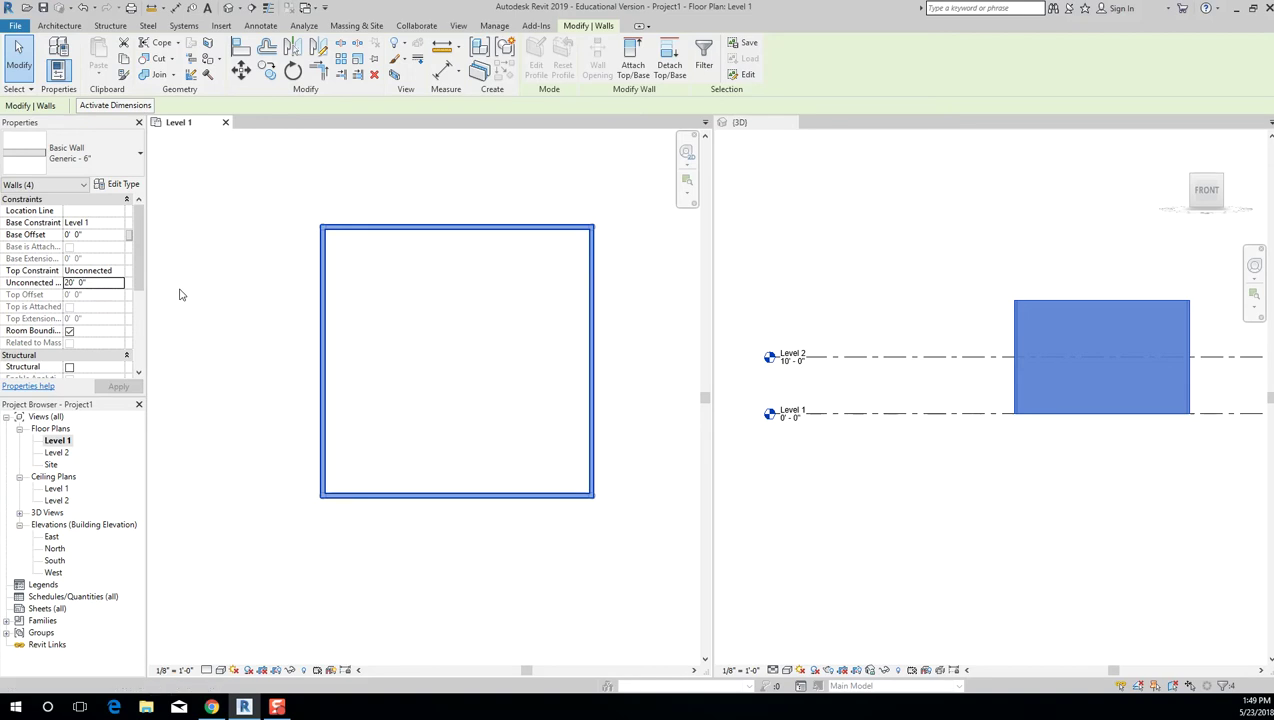
{"action": "left_click", "coordinate": [104, 282]}
{"action": "key", "text": "BackSpace"}
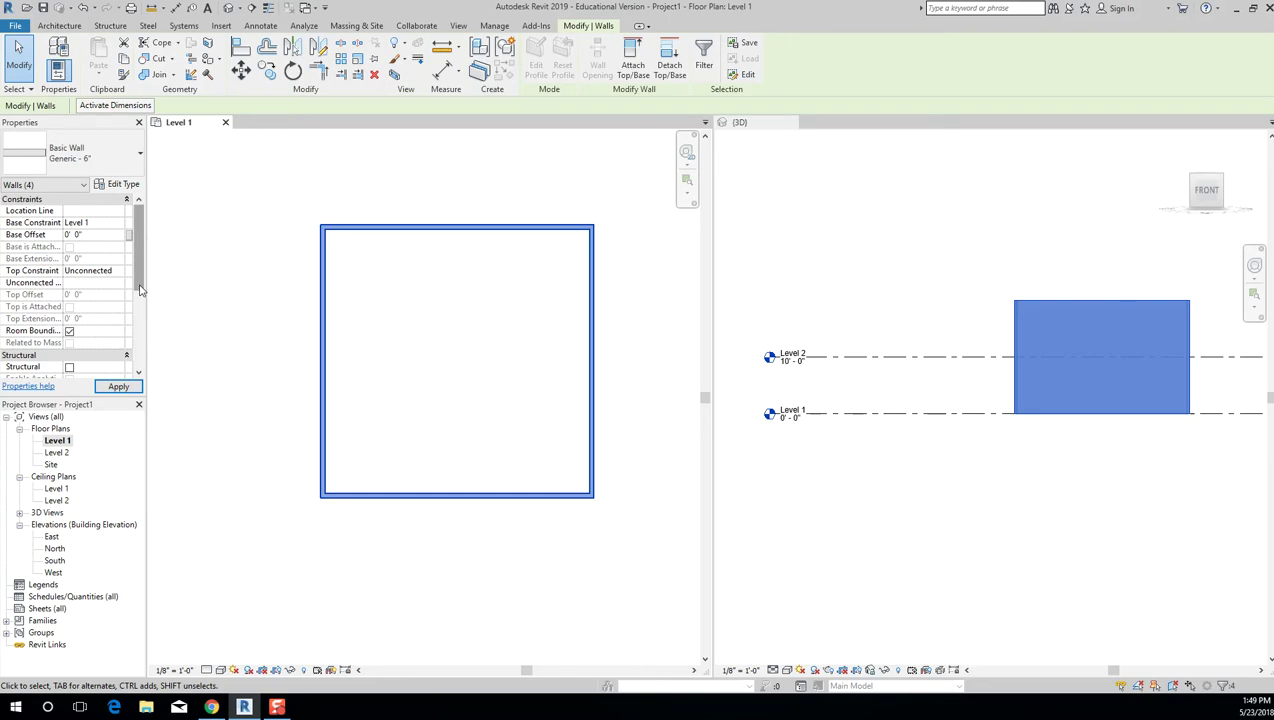
{"action": "type", "text": "6' 0\""}
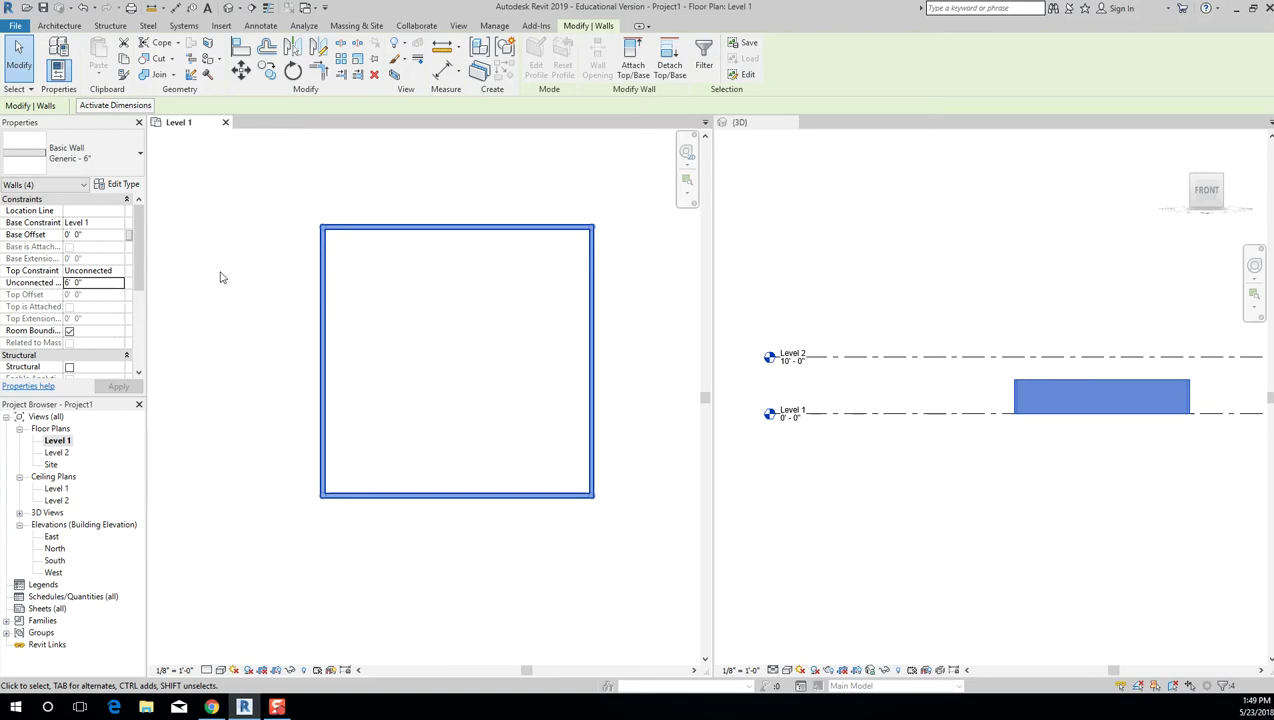
Set the top constraint of the four selected walls to Up to level: Level 2.
{"action": "left_click", "coordinate": [120, 271]}
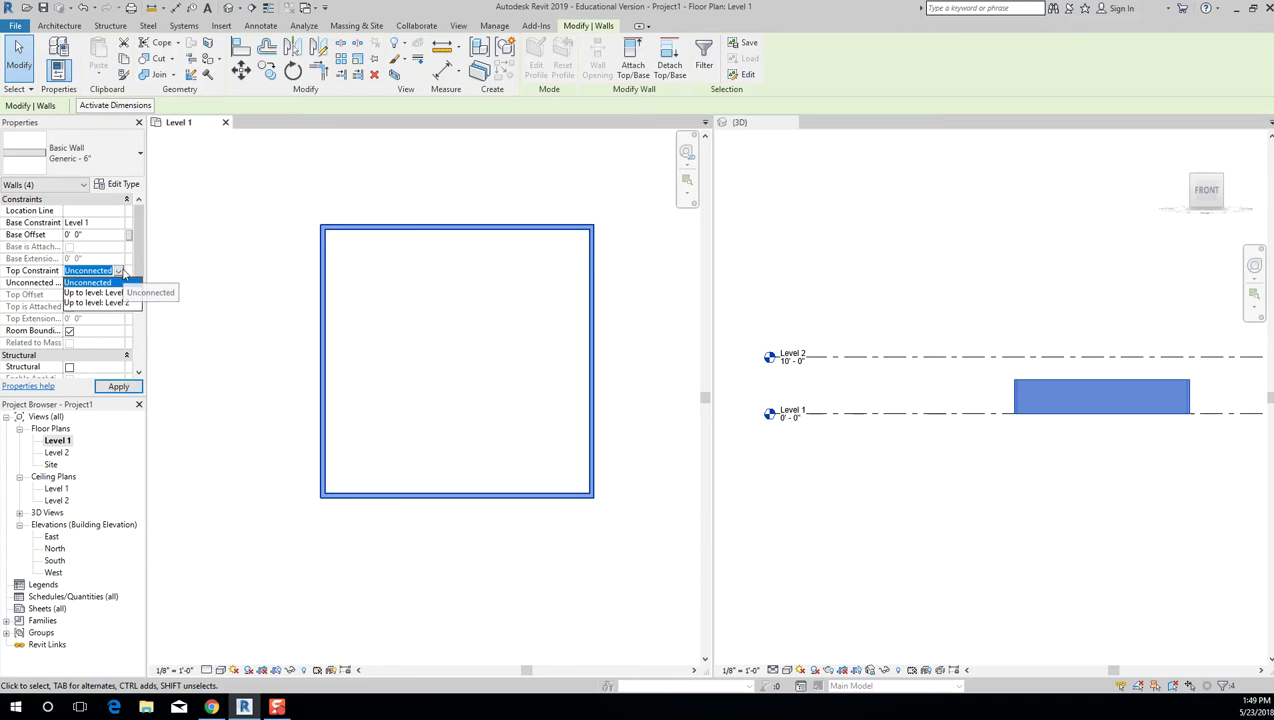
{"action": "left_click", "coordinate": [124, 305]}
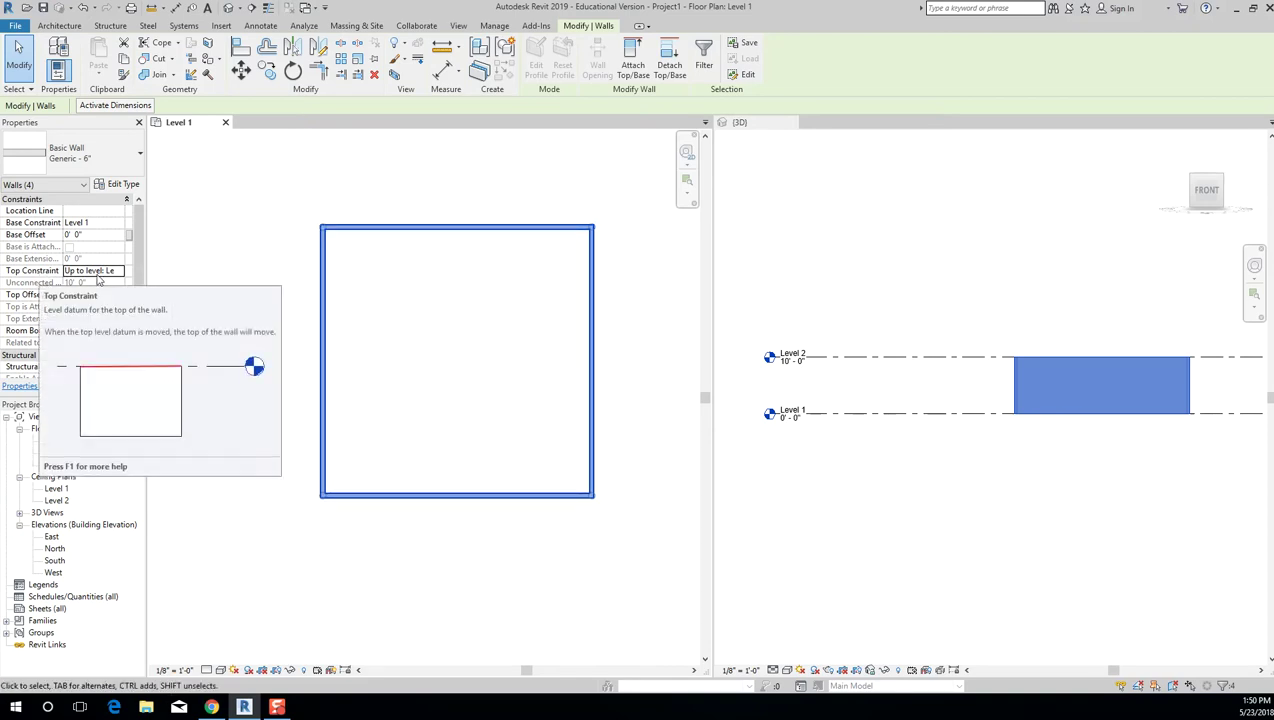
{"action": "left_click", "coordinate": [117, 271]}
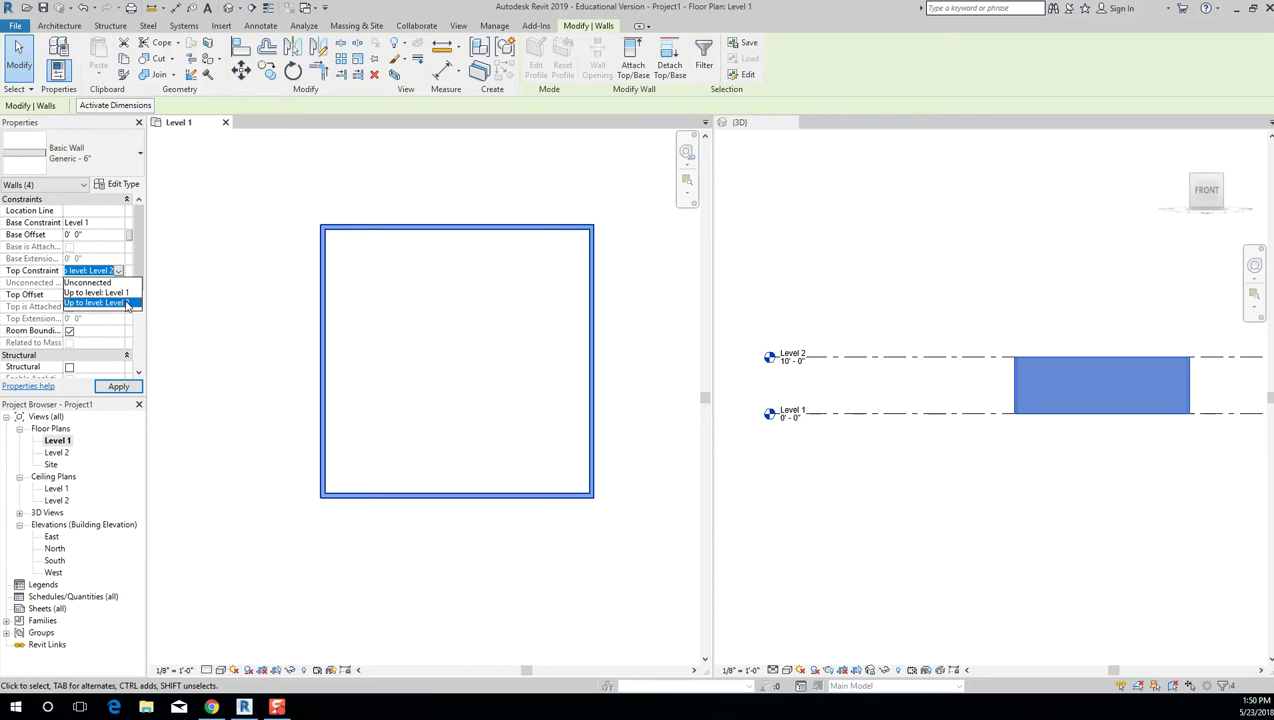
{"action": "left_click", "coordinate": [127, 304]}
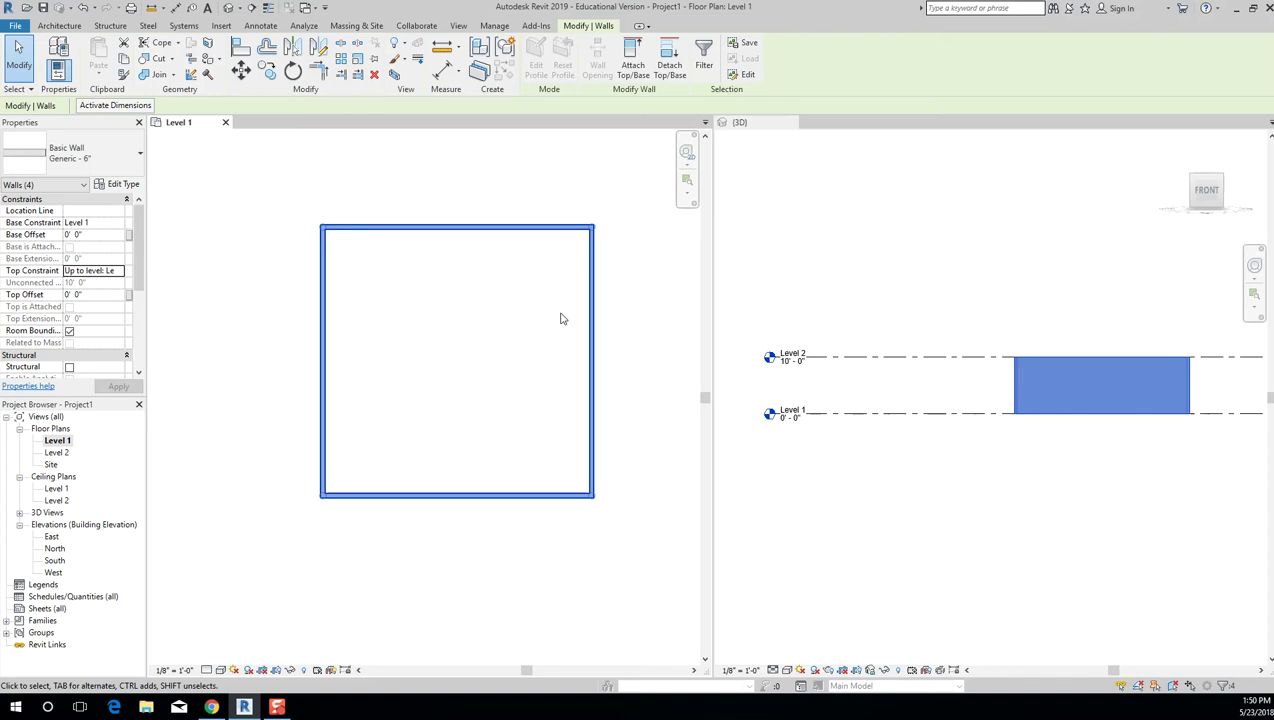
Compare the room's walls with the Level 1 and Level 2 lines and examine the level labels in the front 3D view.
{"action": "left_click", "coordinate": [860, 275]}
{"action": "scroll", "coordinate": [845, 273], "scroll_direction": "down", "scroll_amount": 2}
{"action": "scroll", "coordinate": [868, 279], "scroll_direction": "up", "scroll_amount": 1}
{"action": "scroll", "coordinate": [776, 342], "scroll_direction": "up", "scroll_amount": 2}
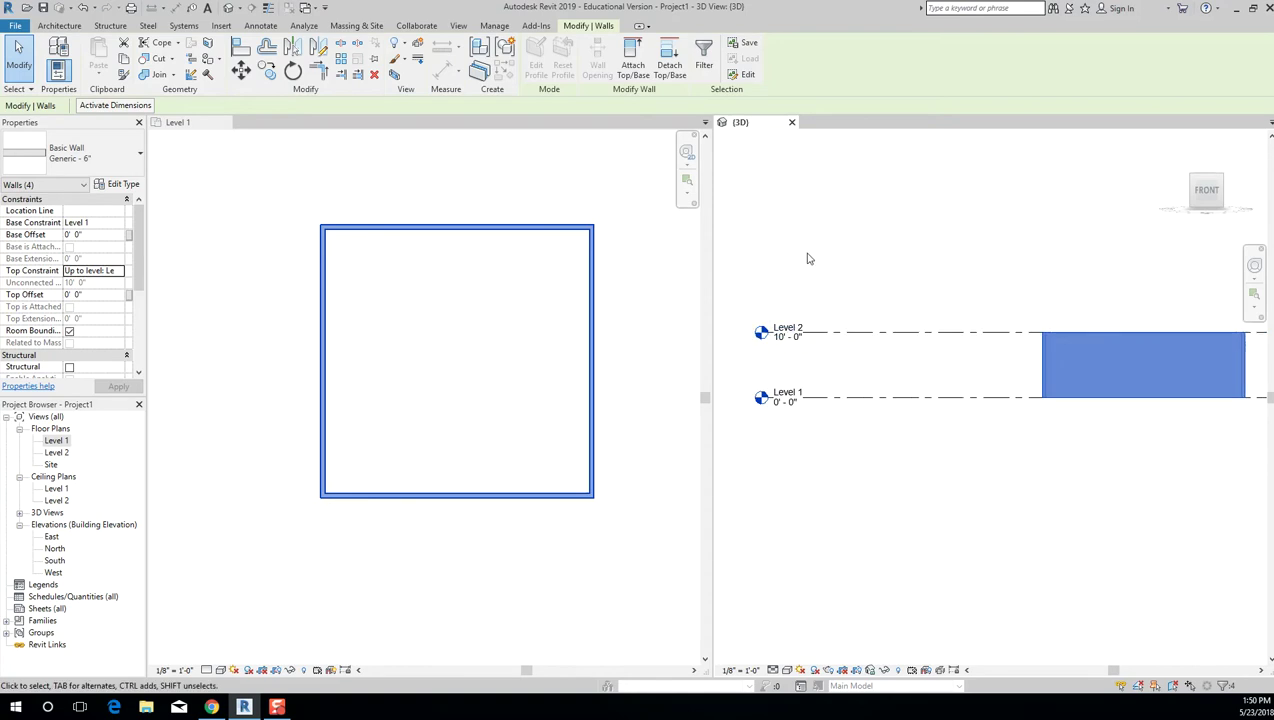
{"action": "mouse_move", "coordinate": [1205, 200]}
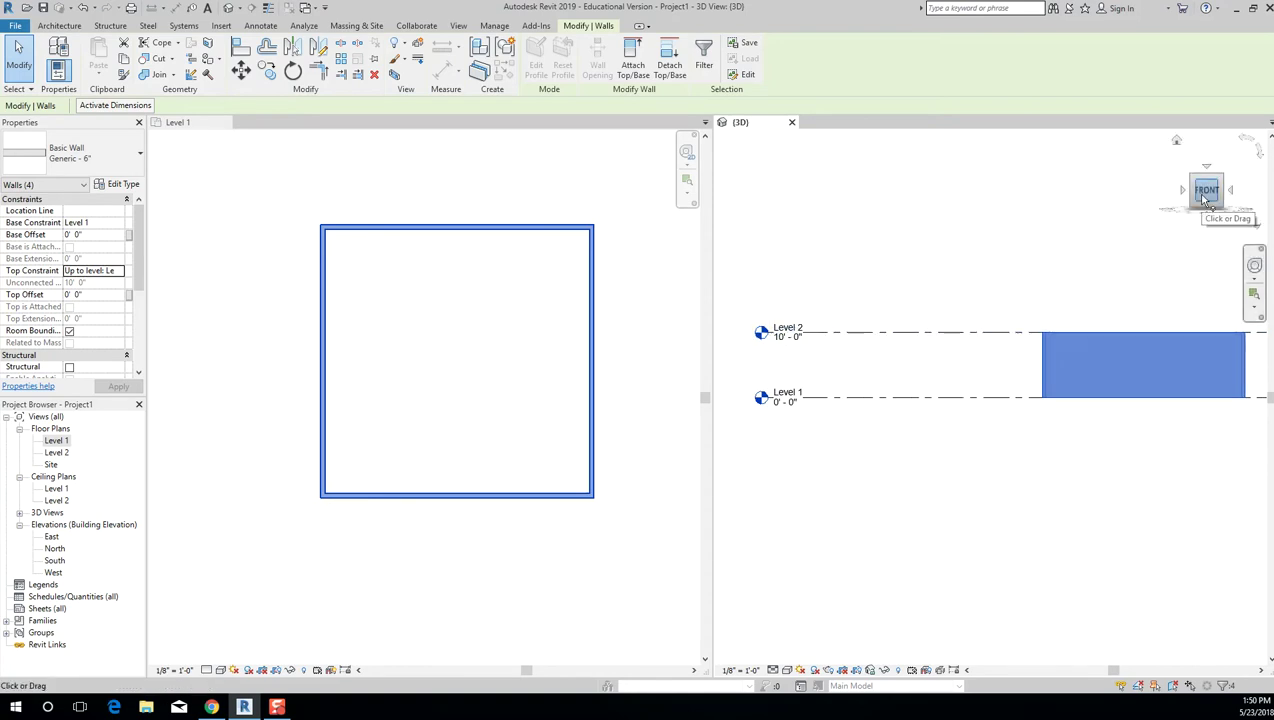
{"action": "middle_click_drag", "start_coordinate": [860, 360], "coordinate": [879, 387]}
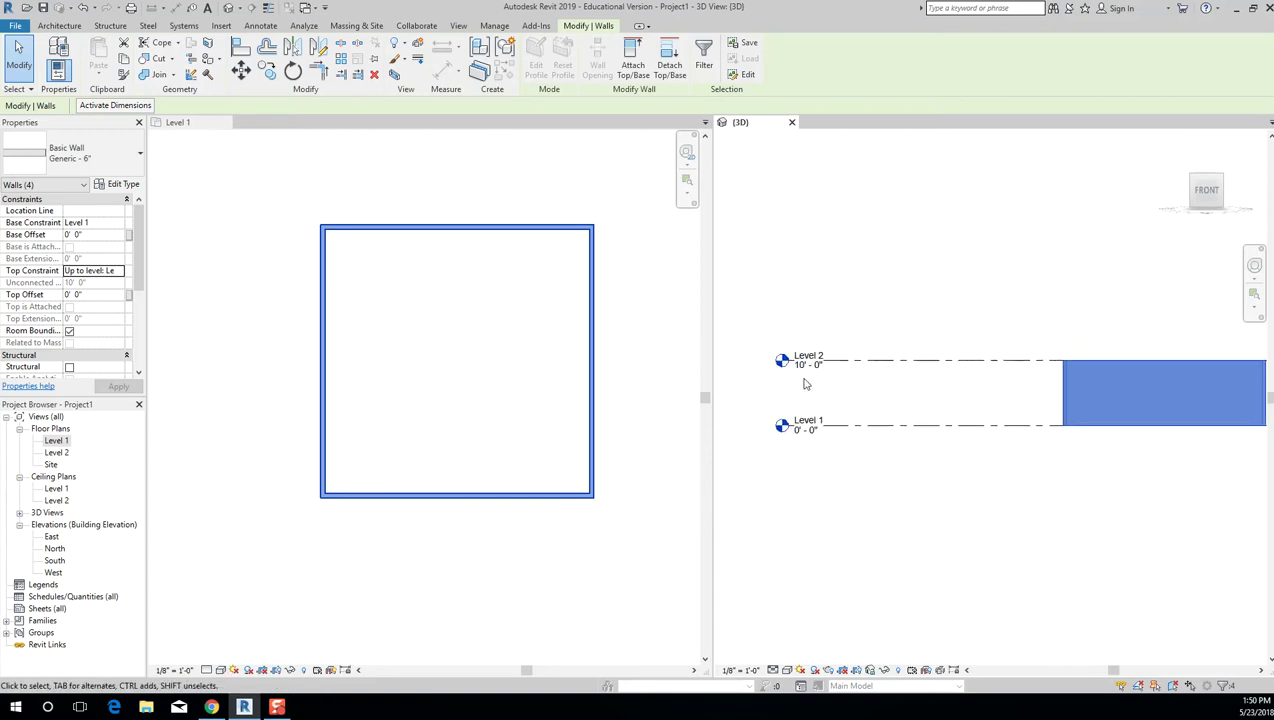
{"action": "scroll", "coordinate": [1086, 379], "scroll_direction": "down", "scroll_amount": 1}
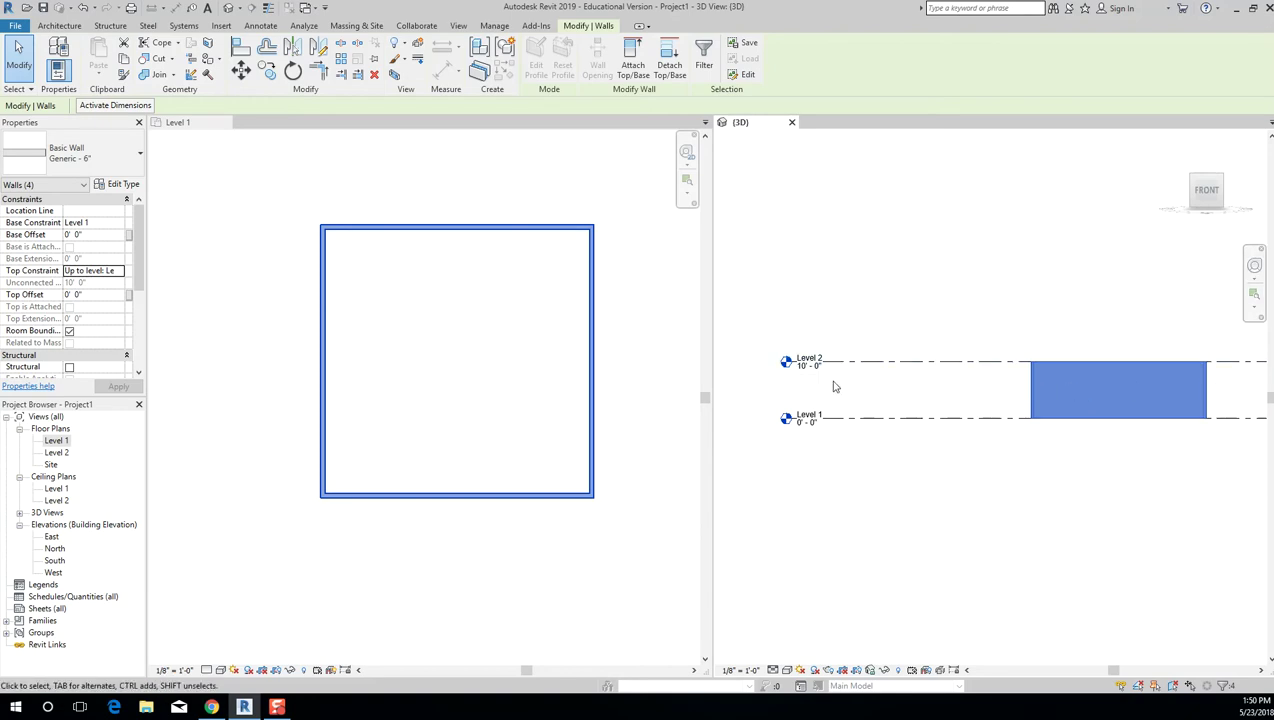
{"action": "scroll", "coordinate": [835, 386], "scroll_direction": "up", "scroll_amount": 1}
{"action": "scroll", "coordinate": [798, 392], "scroll_direction": "up", "scroll_amount": 4}
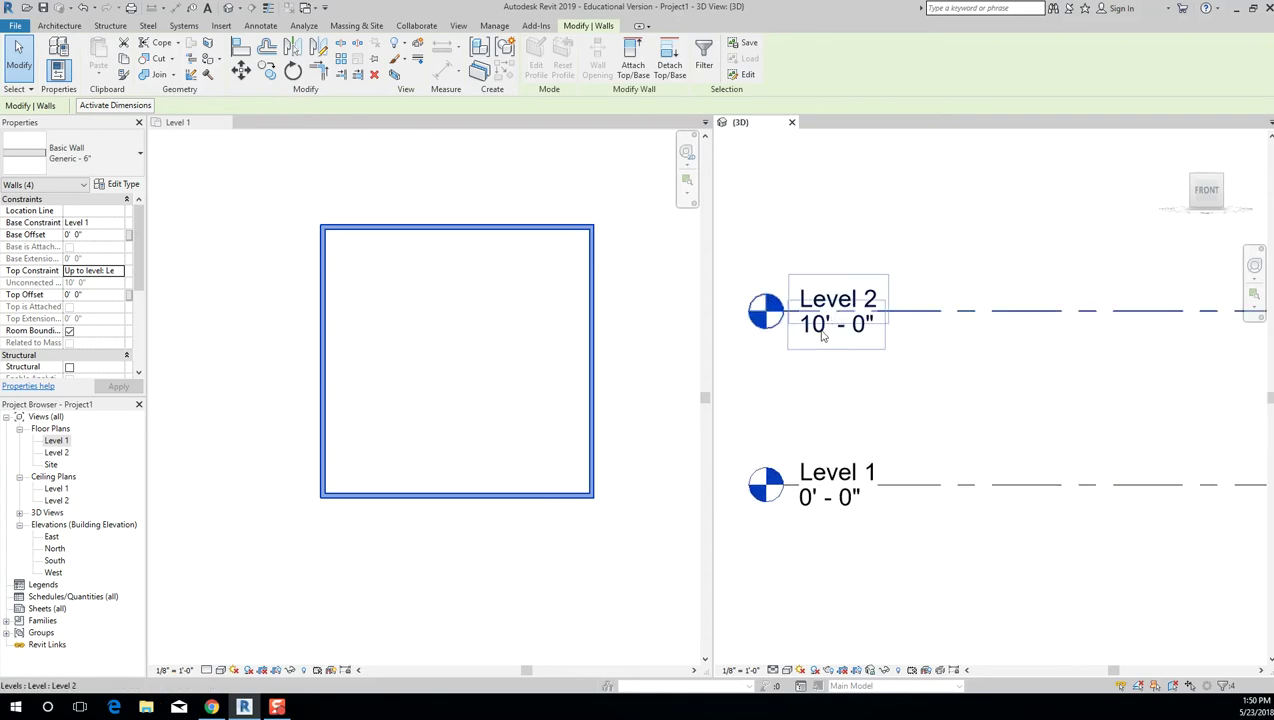
{"action": "scroll", "coordinate": [820, 338], "scroll_direction": "up", "scroll_amount": 2}
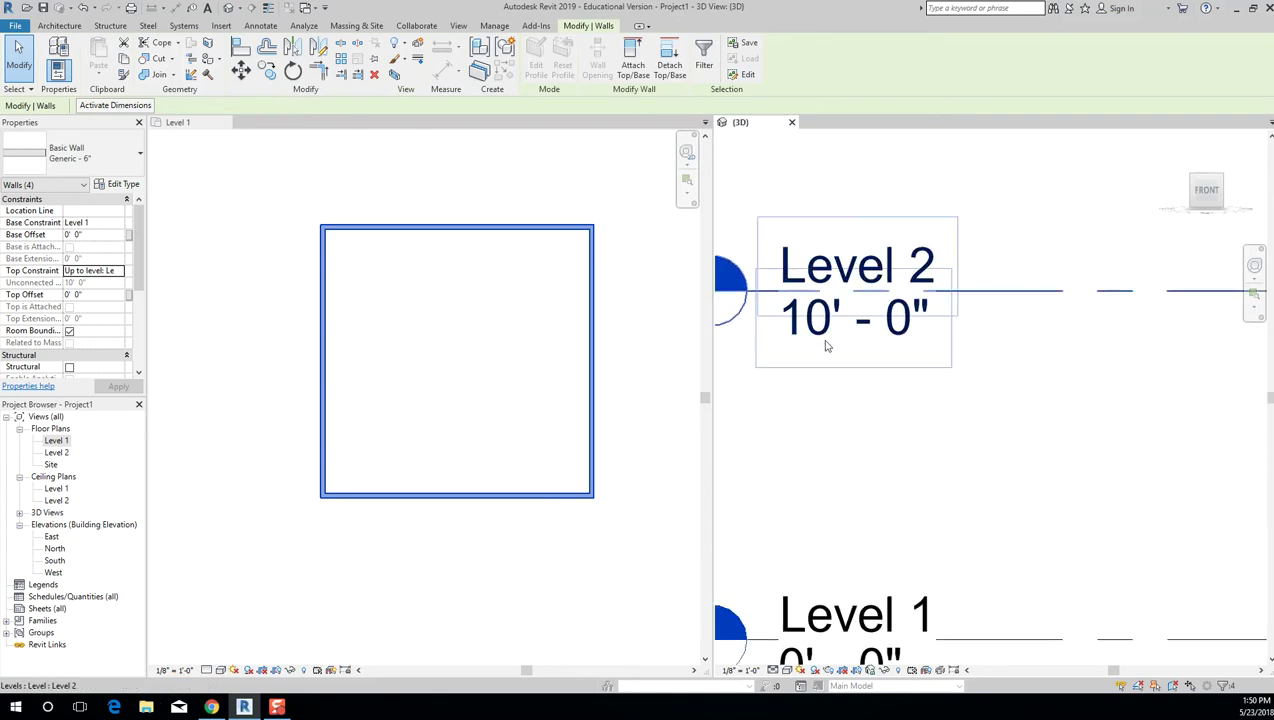
{"action": "scroll", "coordinate": [862, 330], "scroll_direction": "down", "scroll_amount": 1}
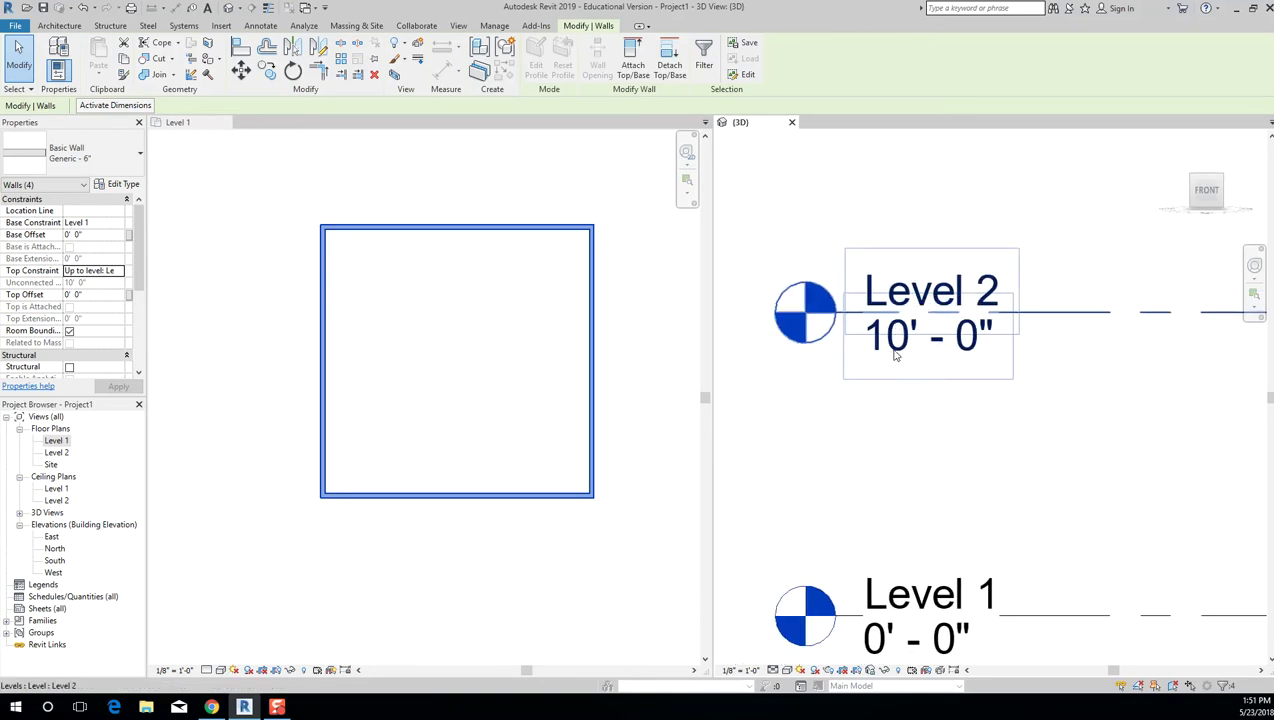
Set the elevation of Level 2 to 8' in the front 3D view and clear the selection.
{"action": "left_click", "coordinate": [920, 300]}
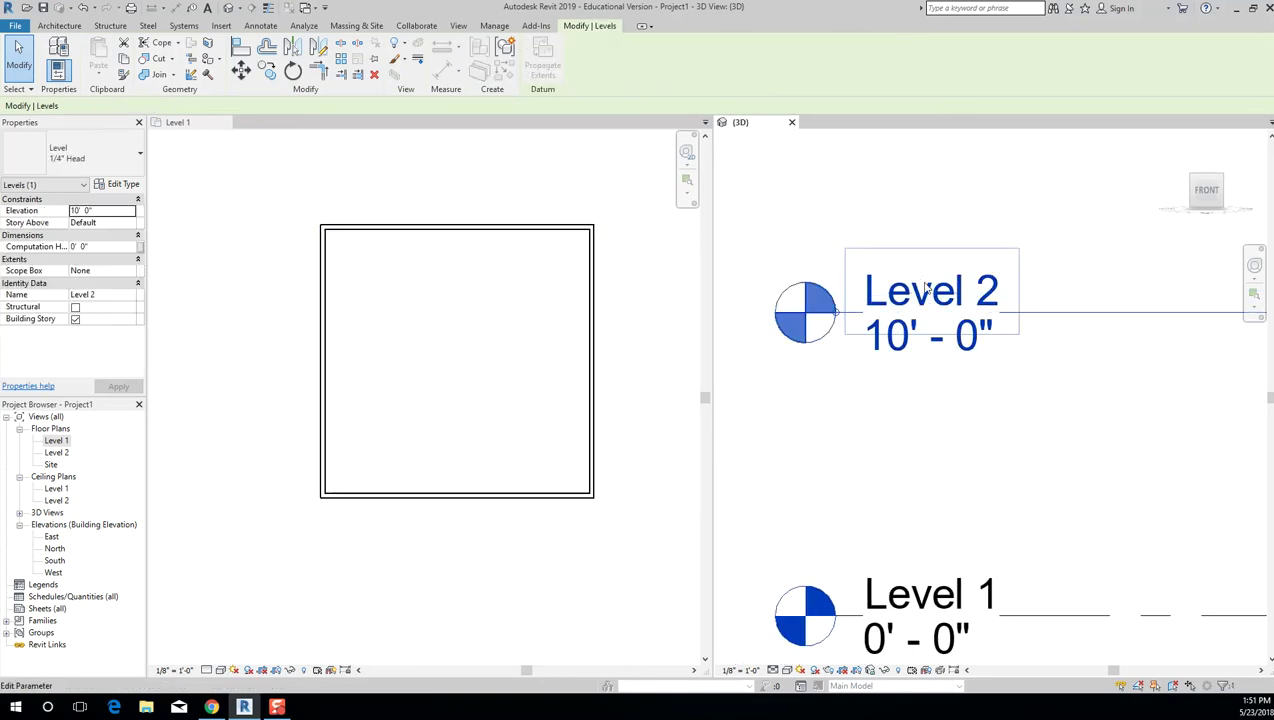
{"action": "left_click", "coordinate": [910, 384]}
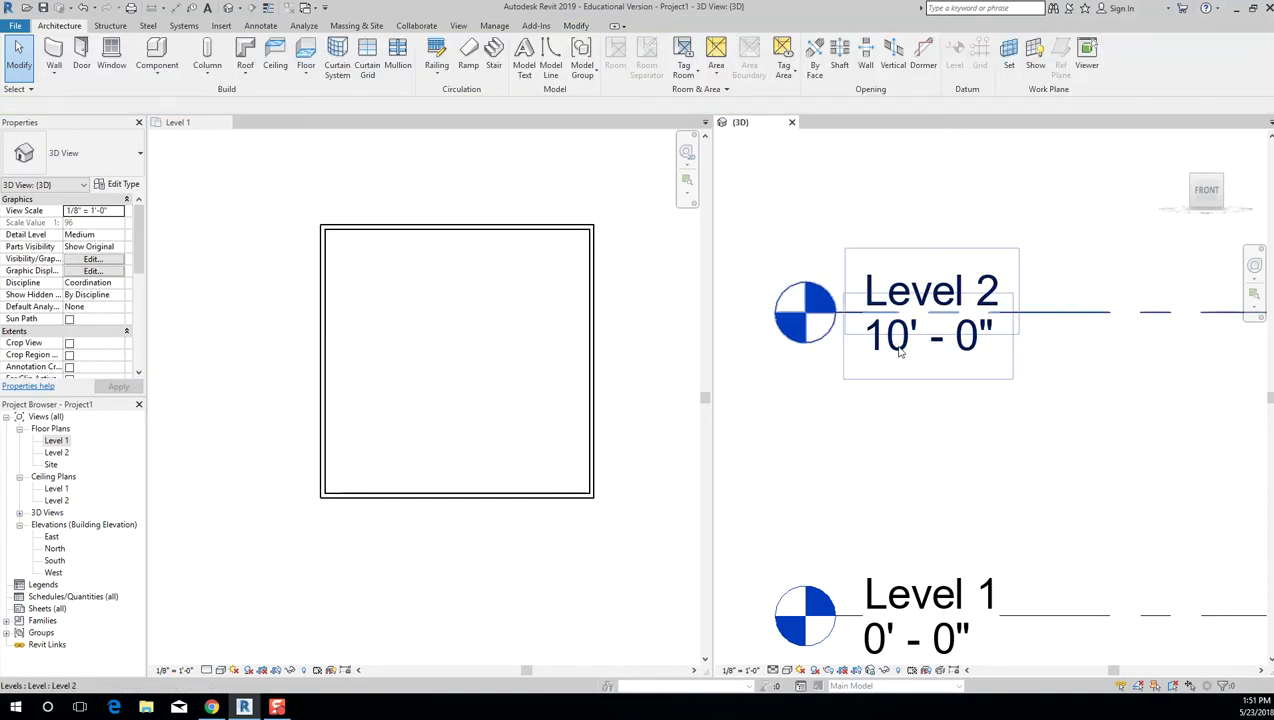
{"action": "left_click", "coordinate": [904, 355]}
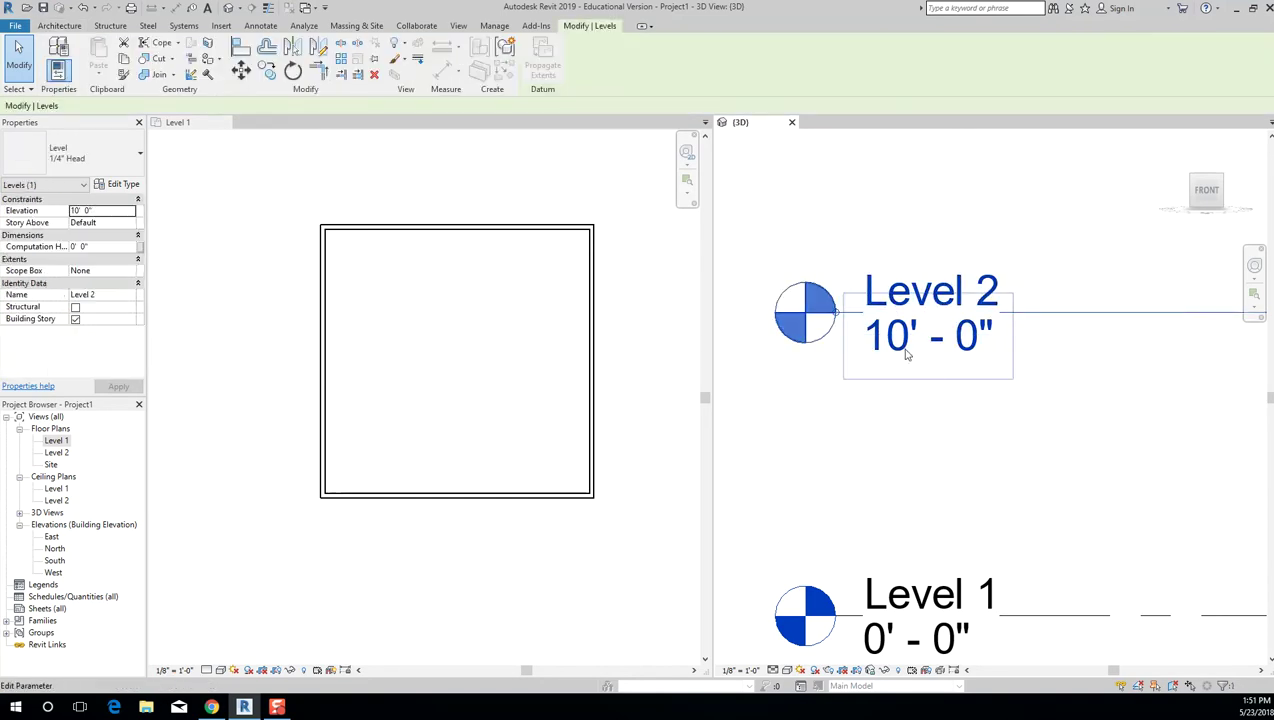
{"action": "left_click", "coordinate": [904, 353]}
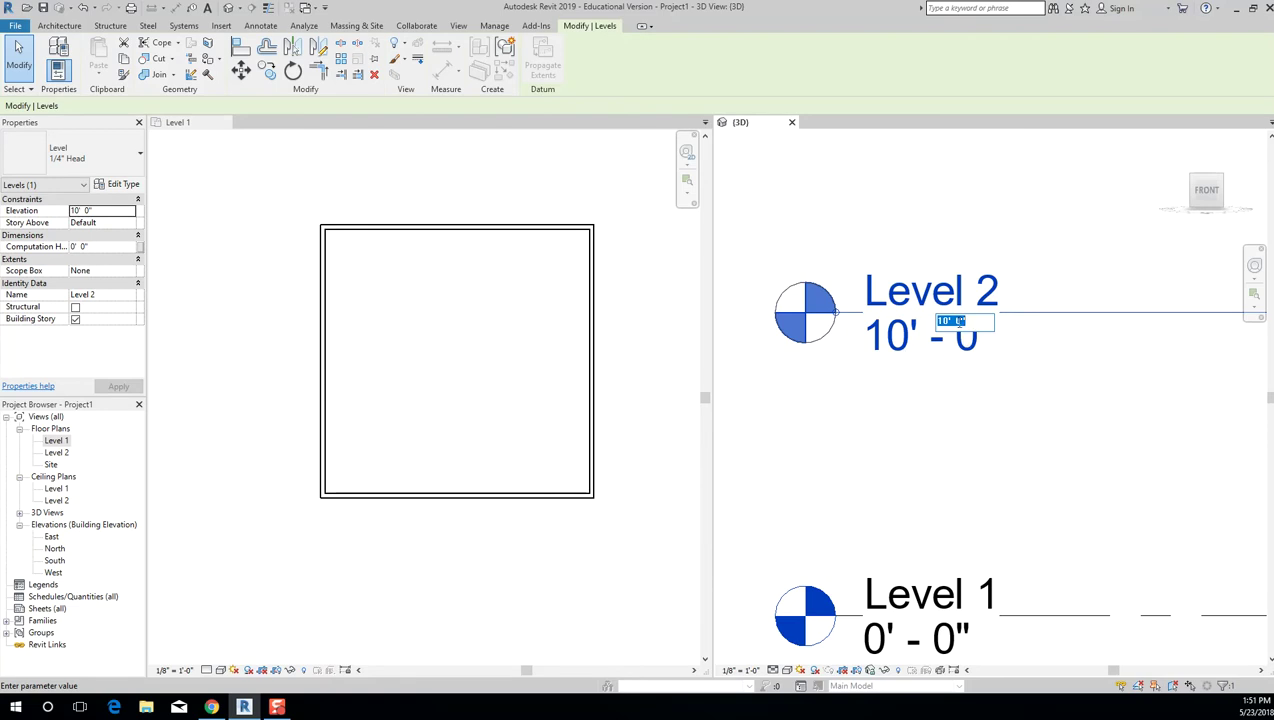
{"action": "type", "text": "8"}
{"action": "key", "text": "Return"}
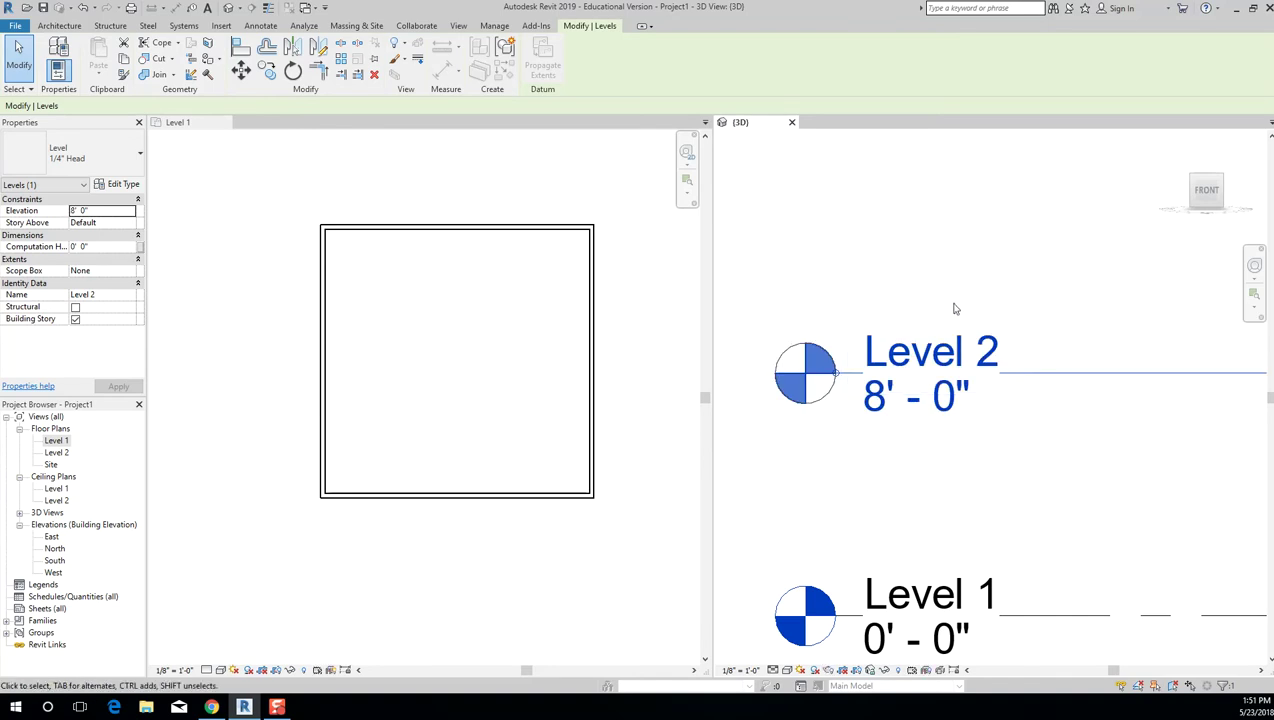
{"action": "left_click", "coordinate": [899, 242]}
Raise Level 2 to an elevation of 12' in the front 3D view and deselect it.
{"action": "scroll", "coordinate": [898, 243], "scroll_direction": "down", "scroll_amount": 5}
{"action": "scroll", "coordinate": [828, 407], "scroll_direction": "down", "scroll_amount": 3}
{"action": "middle_click_drag", "start_coordinate": [899, 378], "coordinate": [1020, 386]}
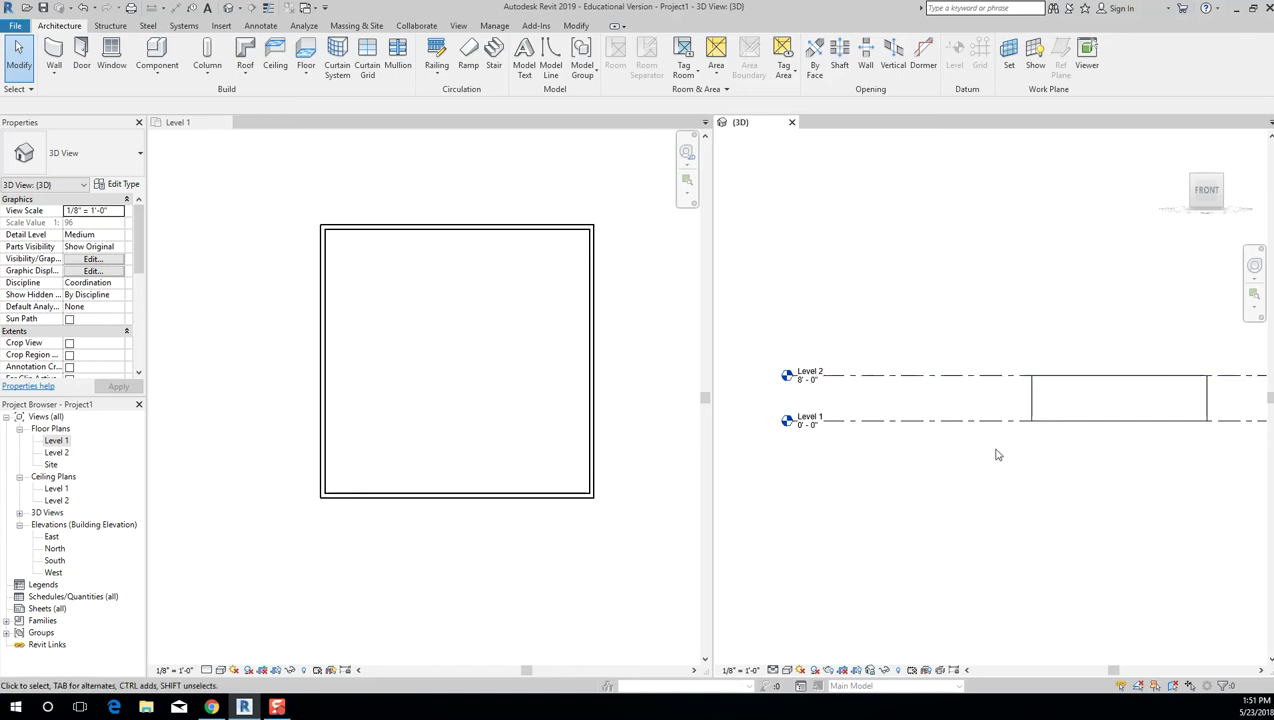
{"action": "middle_click_drag", "start_coordinate": [944, 398], "coordinate": [900, 395]}
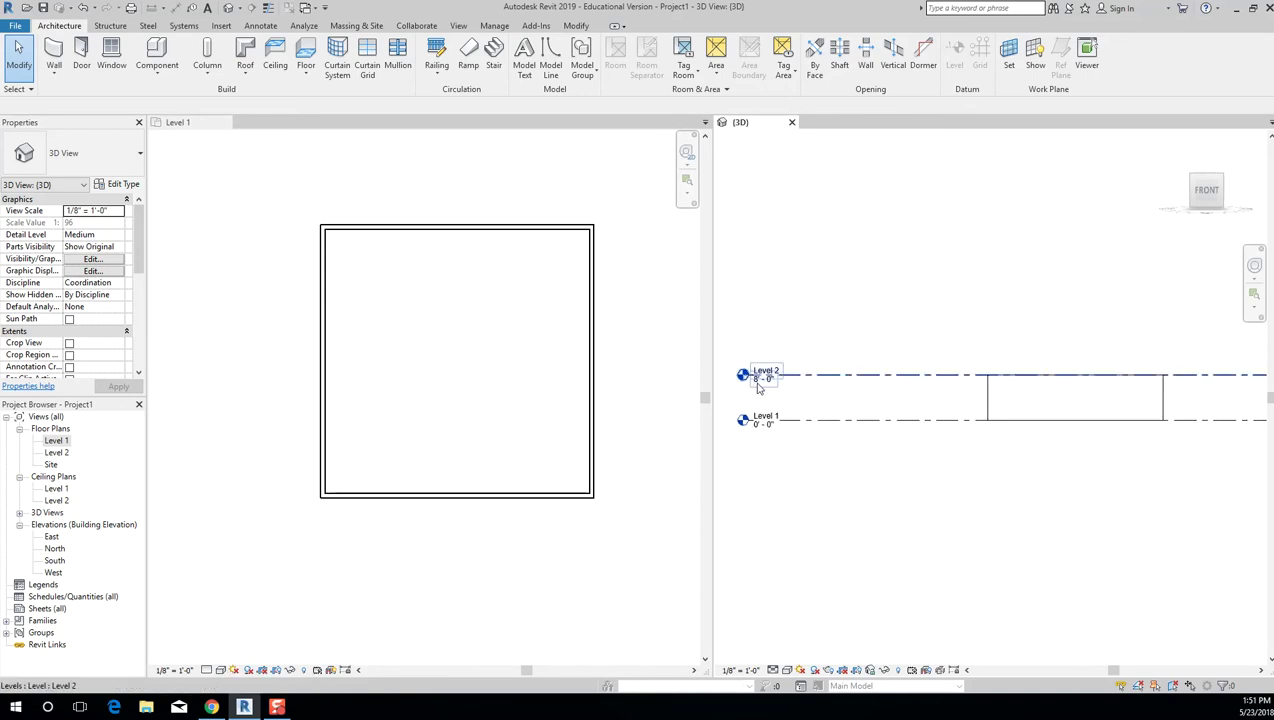
{"action": "left_click", "coordinate": [758, 384]}
{"action": "left_click", "coordinate": [756, 381]}
{"action": "type", "text": "12"}
{"action": "key", "text": "Return"}
{"action": "left_click", "coordinate": [957, 300]}
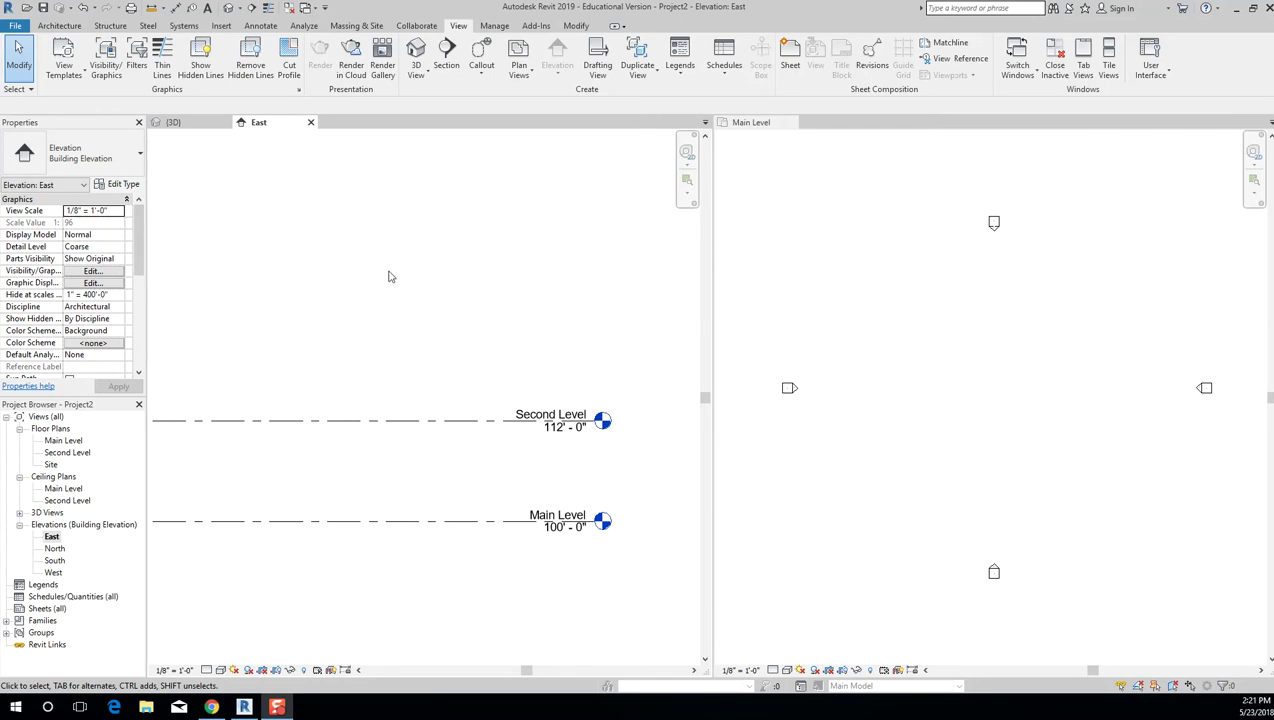
Examine the Main Level and Second Level lines of Project2 in the East and North elevations and the 3D view.
{"action": "scroll", "coordinate": [388, 270], "scroll_direction": "down", "scroll_amount": 2}
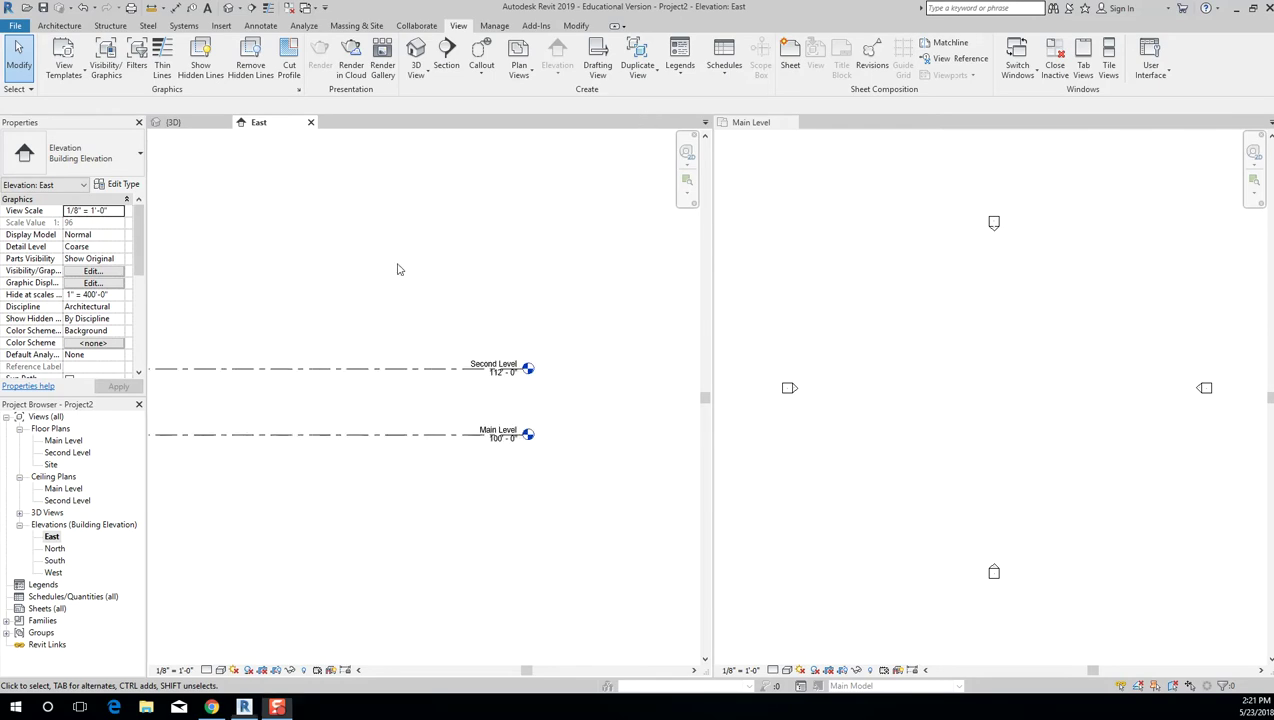
{"action": "middle_click_drag", "start_coordinate": [440, 279], "coordinate": [469, 350]}
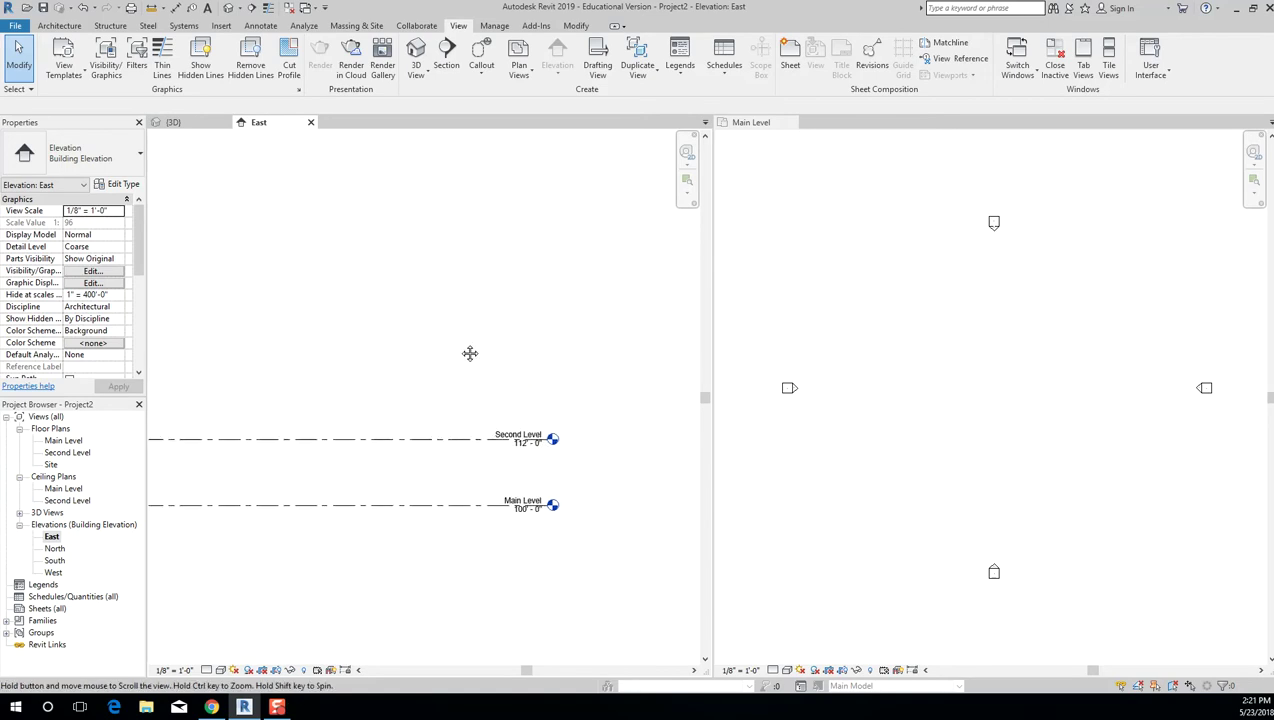
{"action": "double_click", "coordinate": [55, 548]}
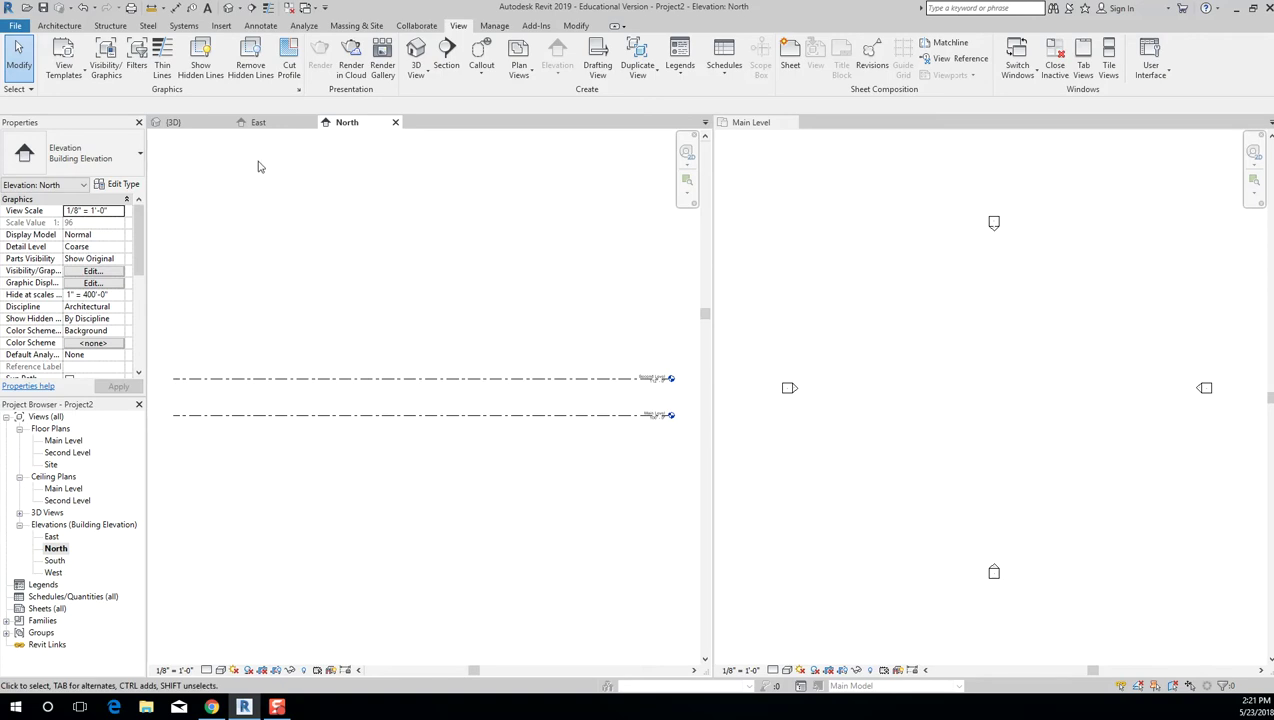
{"action": "left_click", "coordinate": [200, 129]}
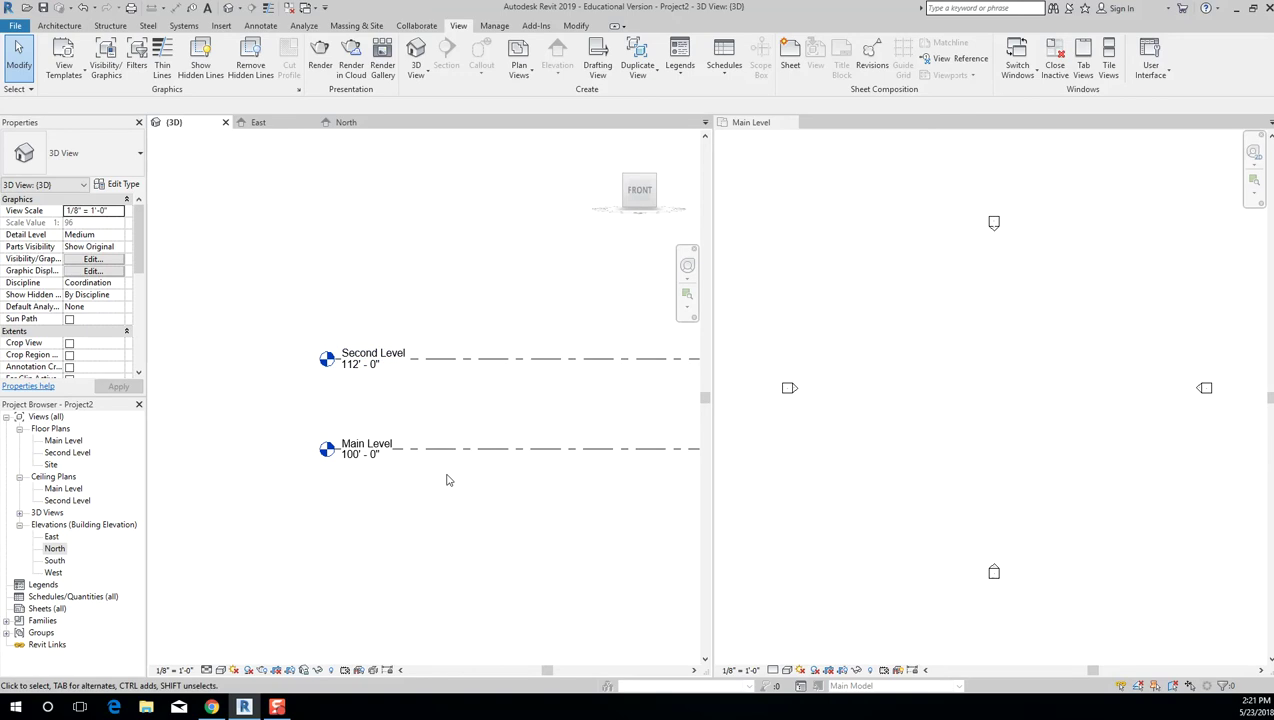
Close the North elevation and bring up the East elevation with its level lines in view.
{"action": "left_click", "coordinate": [342, 122]}
{"action": "left_click", "coordinate": [395, 122]}
{"action": "left_click", "coordinate": [270, 125]}
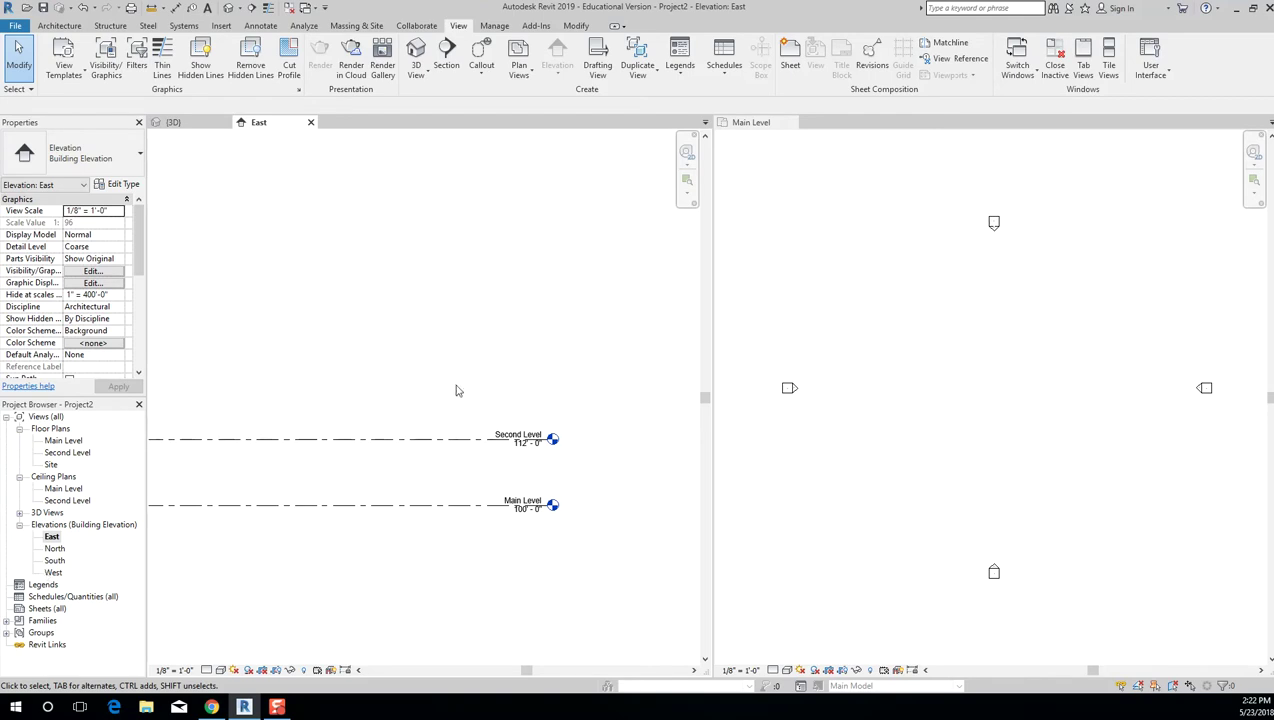
{"action": "middle_click_drag", "start_coordinate": [458, 378], "coordinate": [537, 313]}
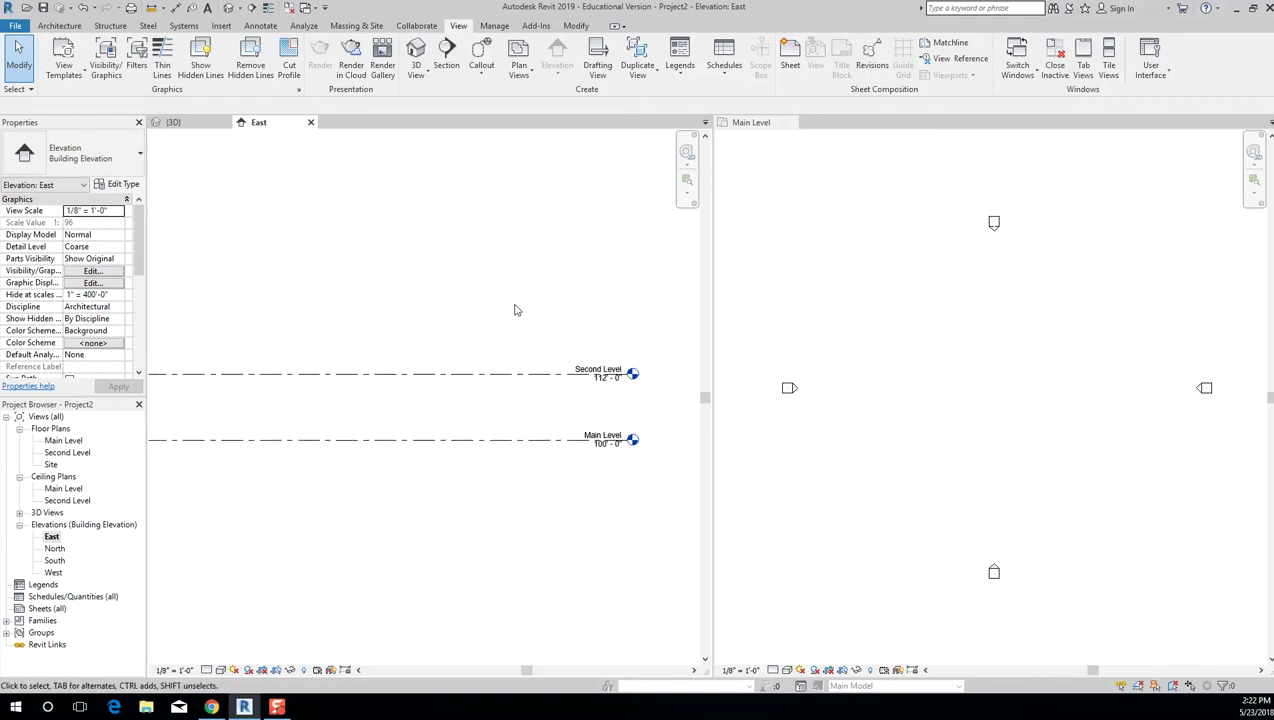
Draw a new level about 16' 6" above Second Level in the East elevation, with both ends aligned to the existing levels.
{"action": "left_click", "coordinate": [532, 380]}
{"action": "scroll", "coordinate": [524, 455], "scroll_direction": "down", "scroll_amount": 2}
{"action": "middle_click_drag", "start_coordinate": [482, 347], "coordinate": [532, 348]}
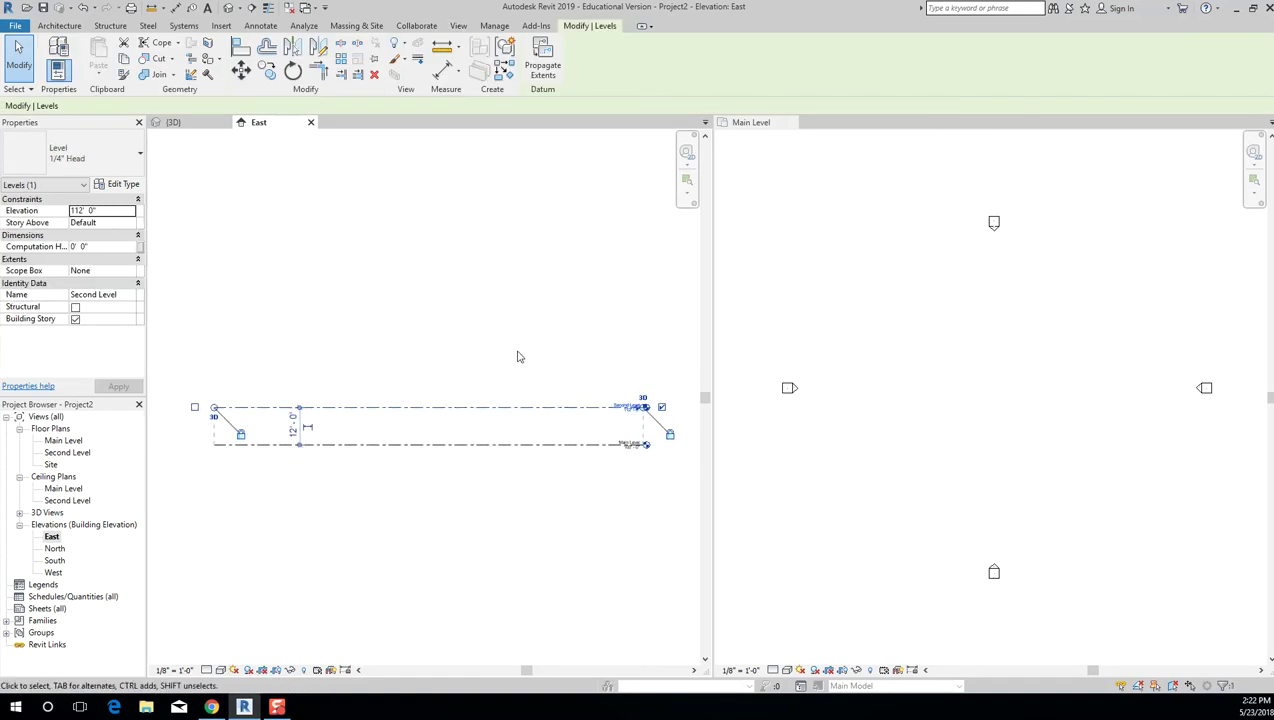
{"action": "key", "text": "l"}
{"action": "key", "text": "l"}
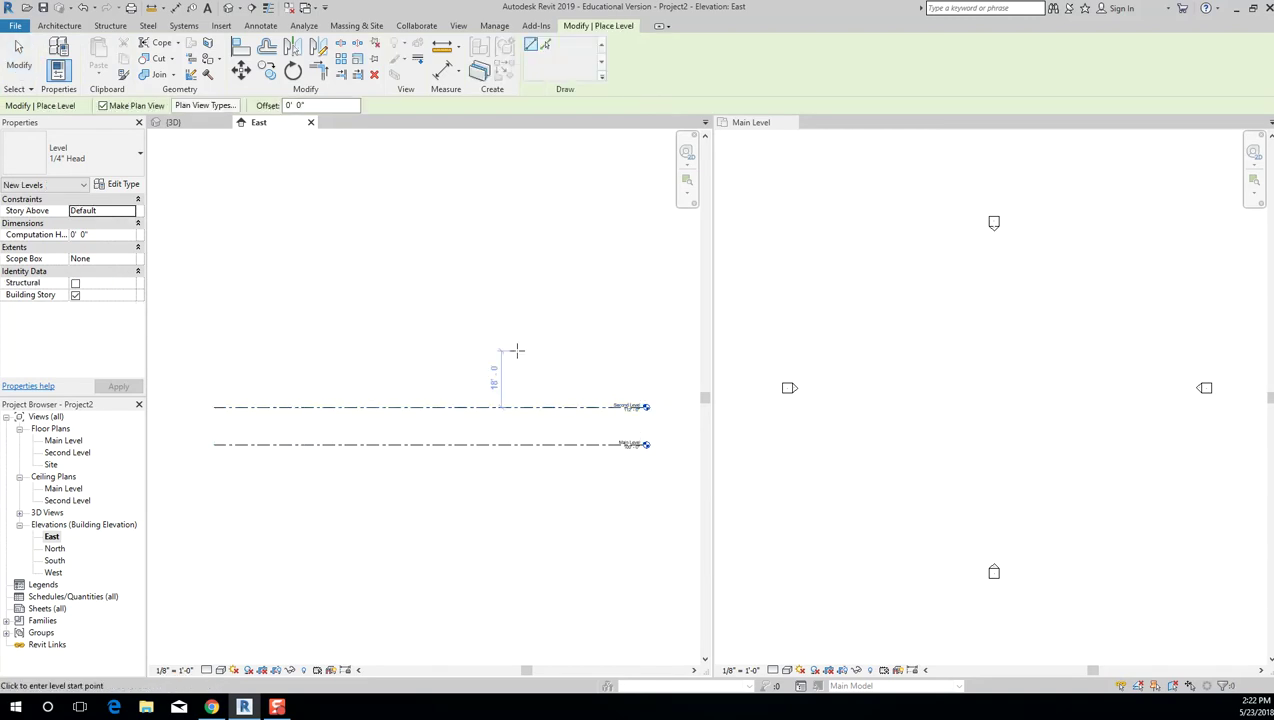
{"action": "left_click", "coordinate": [212, 355]}
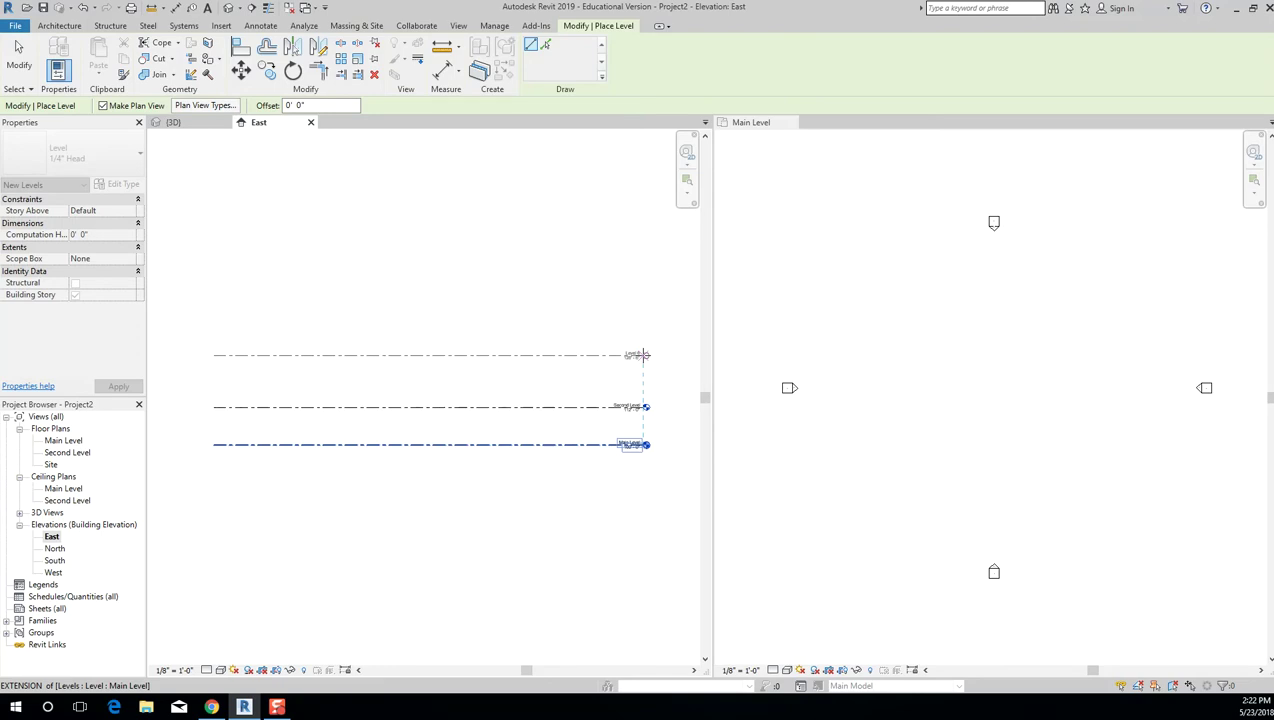
{"action": "left_click", "coordinate": [645, 355]}
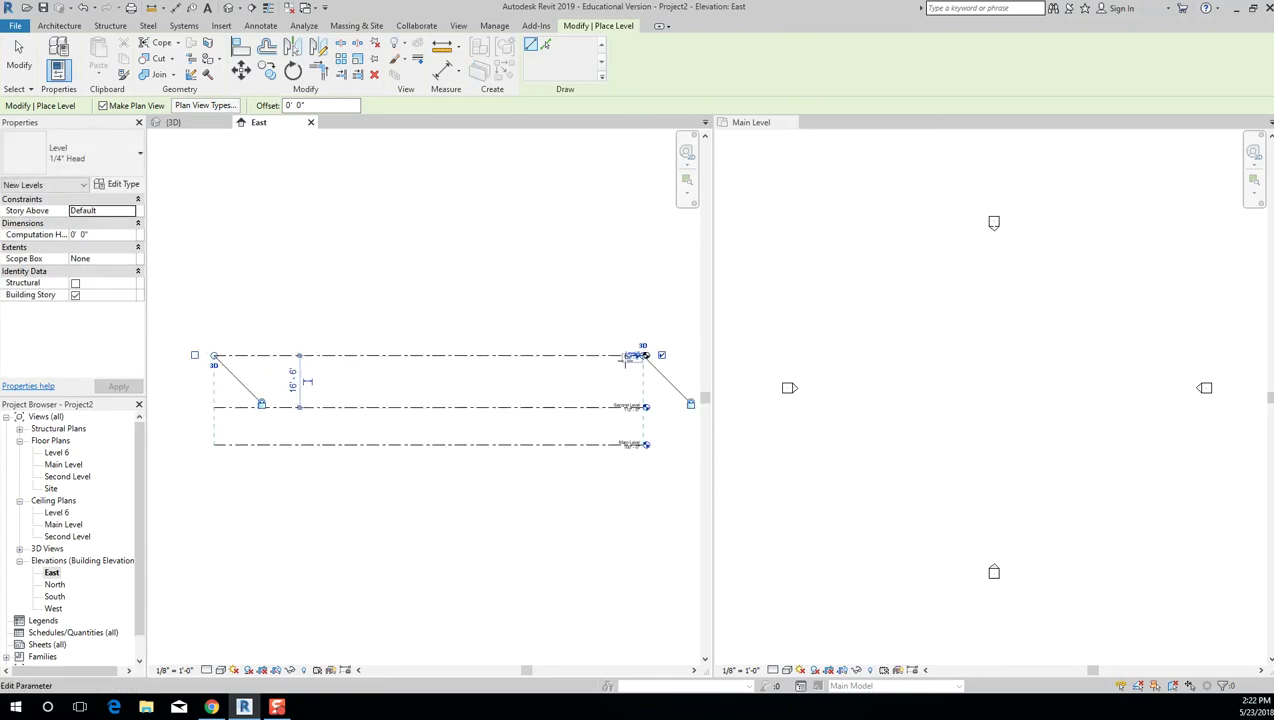
{"action": "scroll", "coordinate": [637, 308], "scroll_direction": "up", "scroll_amount": 1}
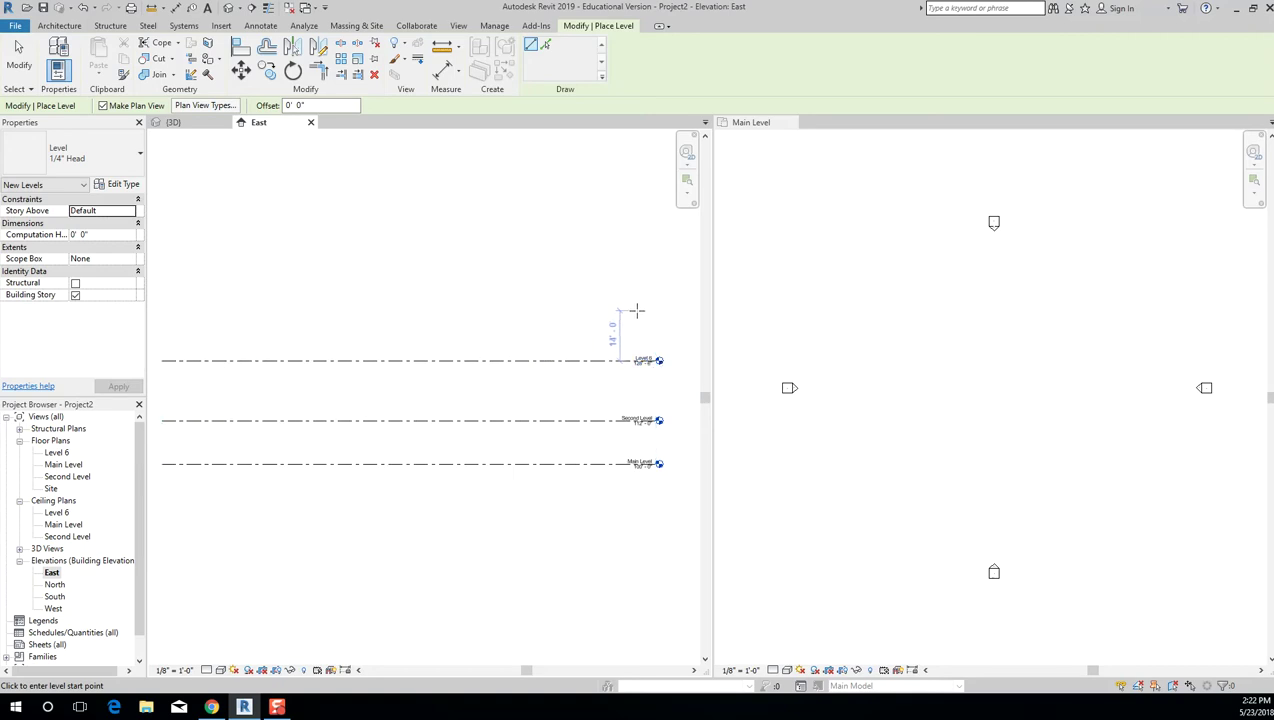
{"action": "key", "text": "Escape"}
{"action": "key", "text": "Escape"}
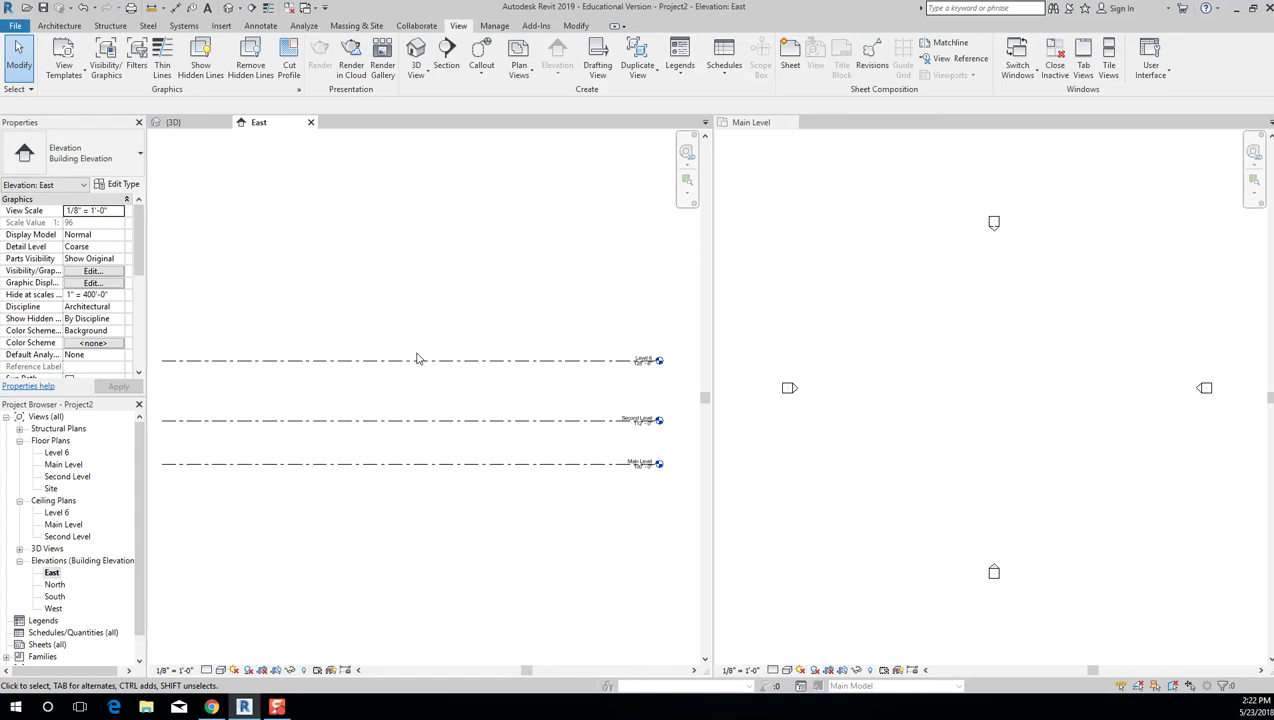
Rename the new topmost level as Roof and agree to rename its corresponding views.
{"action": "scroll", "coordinate": [659, 378], "scroll_direction": "up", "scroll_amount": 3}
{"action": "middle_click_drag", "start_coordinate": [662, 372], "coordinate": [661, 404]}
{"action": "middle_click_drag", "start_coordinate": [545, 335], "coordinate": [543, 345]}
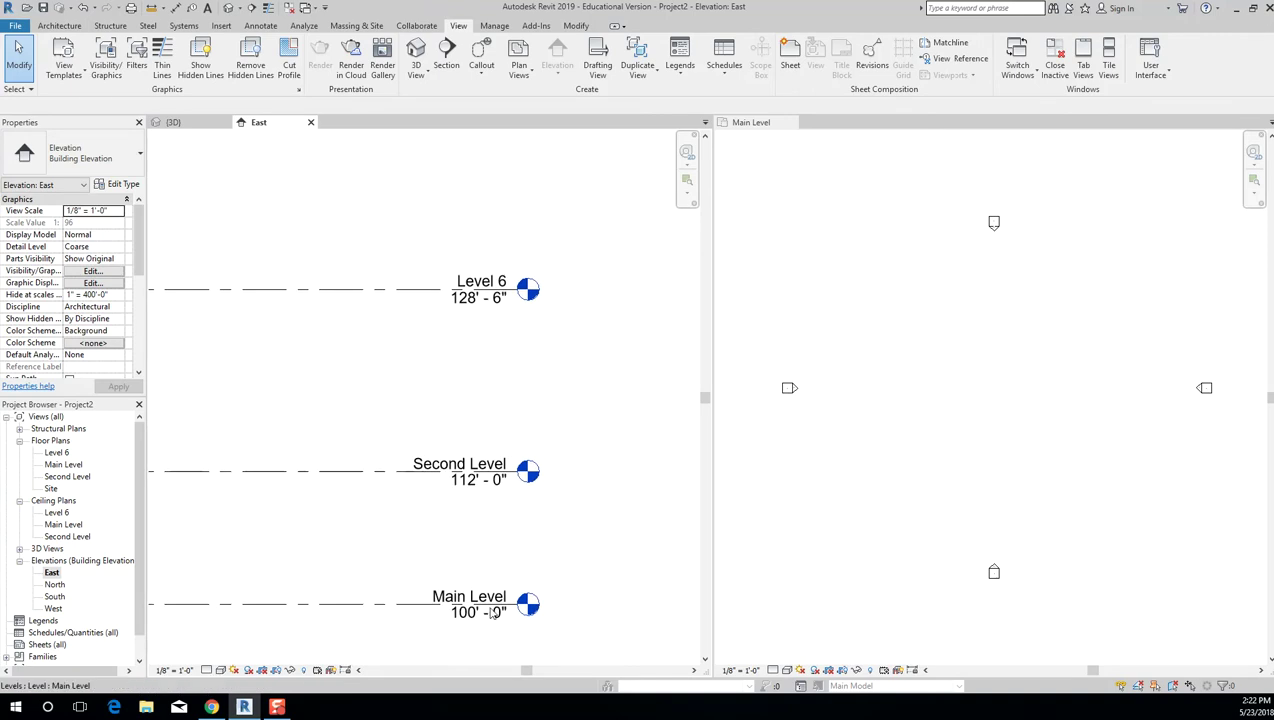
{"action": "left_click", "coordinate": [486, 288]}
{"action": "left_click", "coordinate": [482, 283]}
{"action": "type", "text": "Roof"}
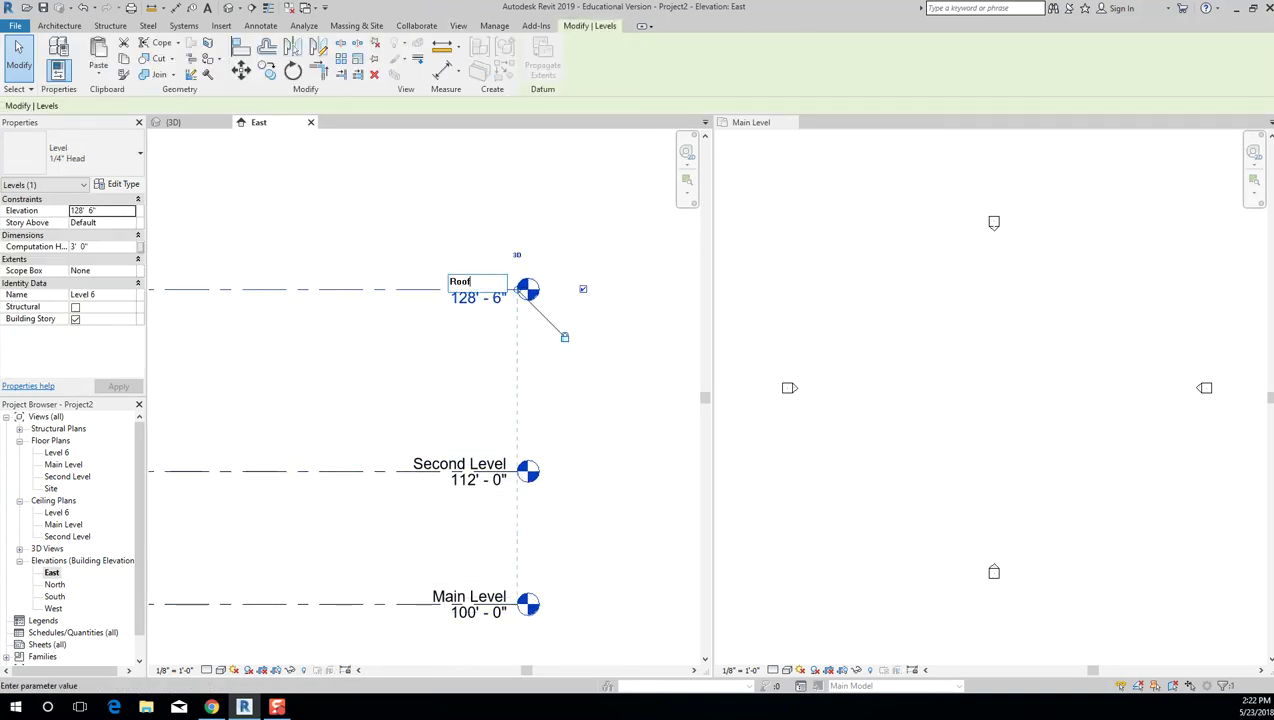
{"action": "left_click", "coordinate": [440, 345]}
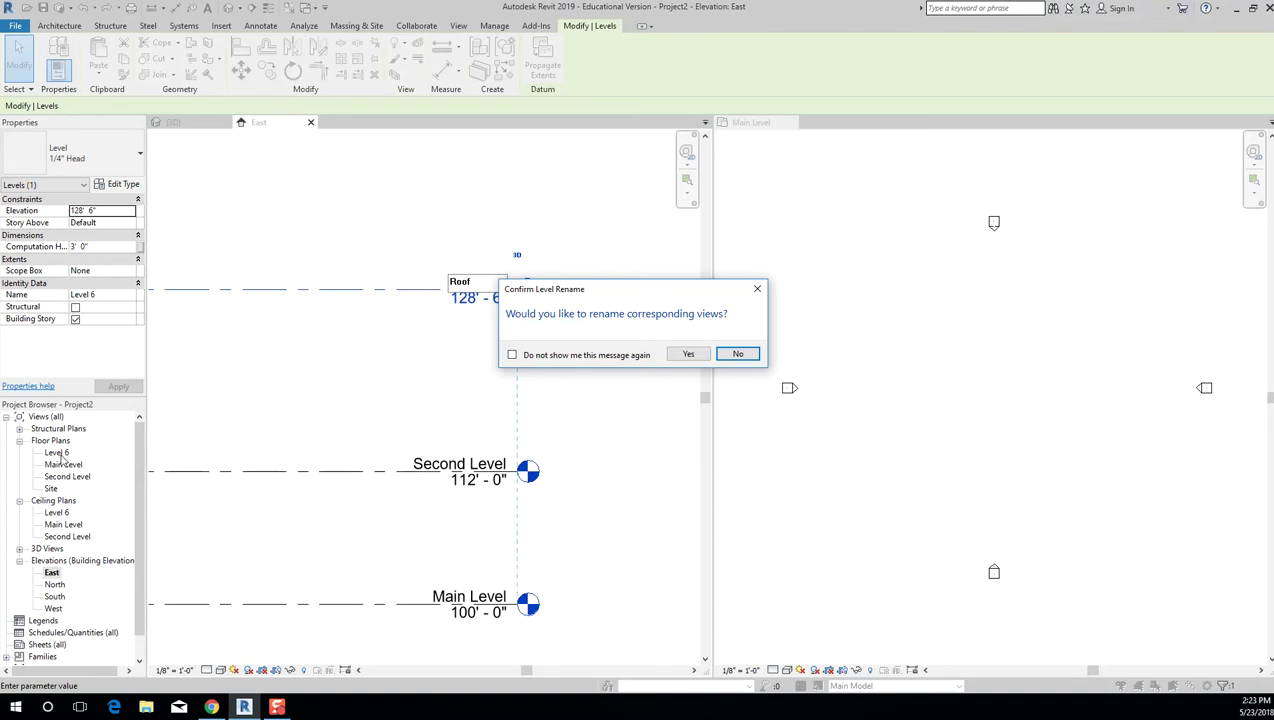
{"action": "left_click", "coordinate": [688, 357]}
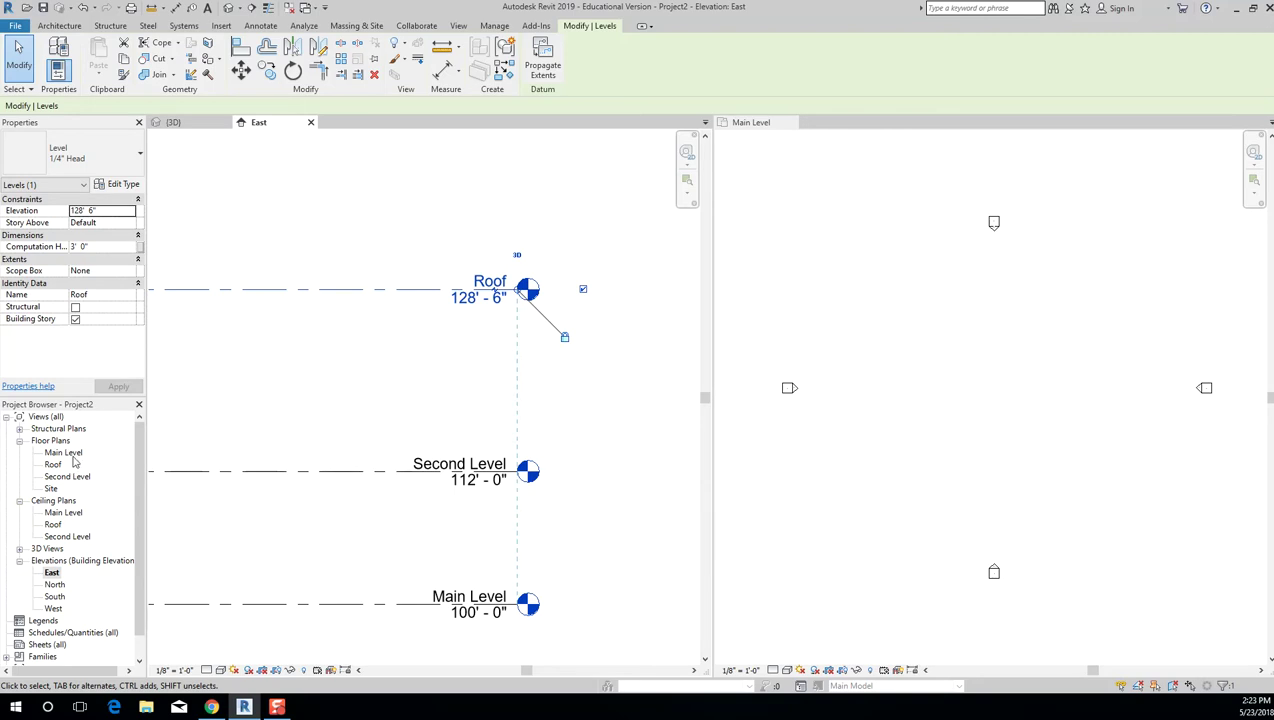
Set the elevation of the Roof level to 124' in the East elevation and clear the selection.
{"action": "left_click", "coordinate": [473, 315]}
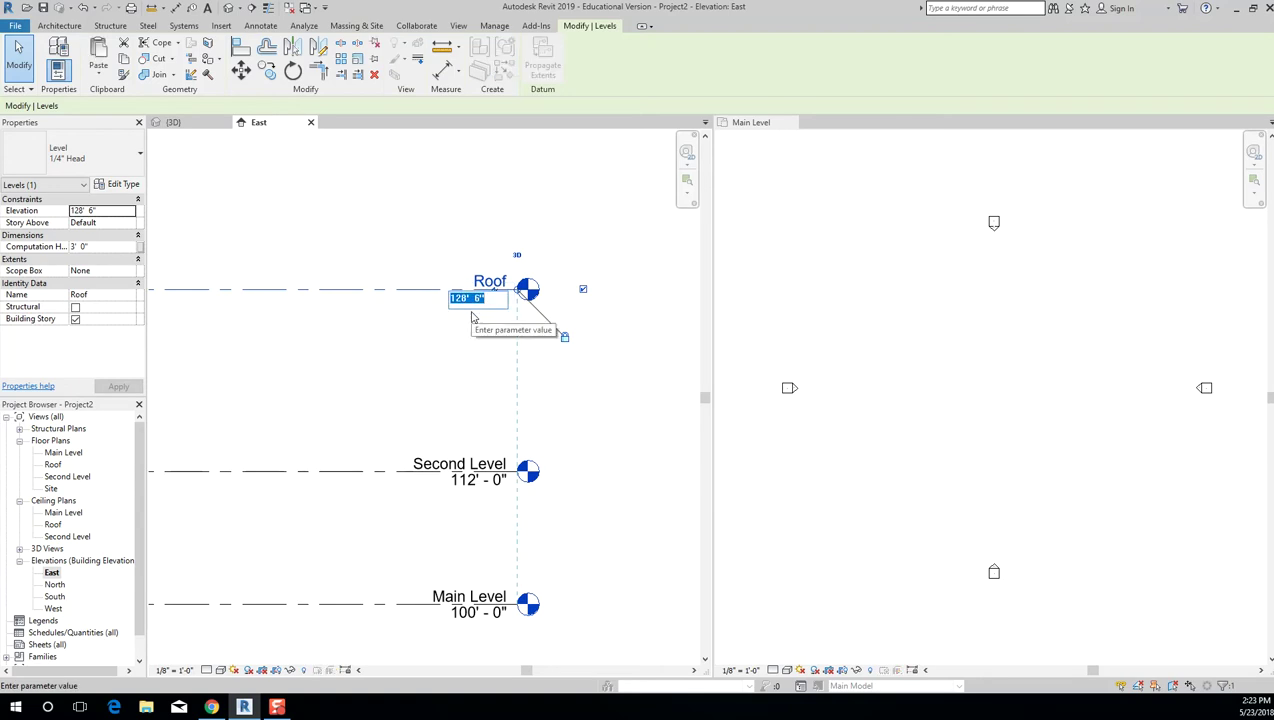
{"action": "type", "text": "124"}
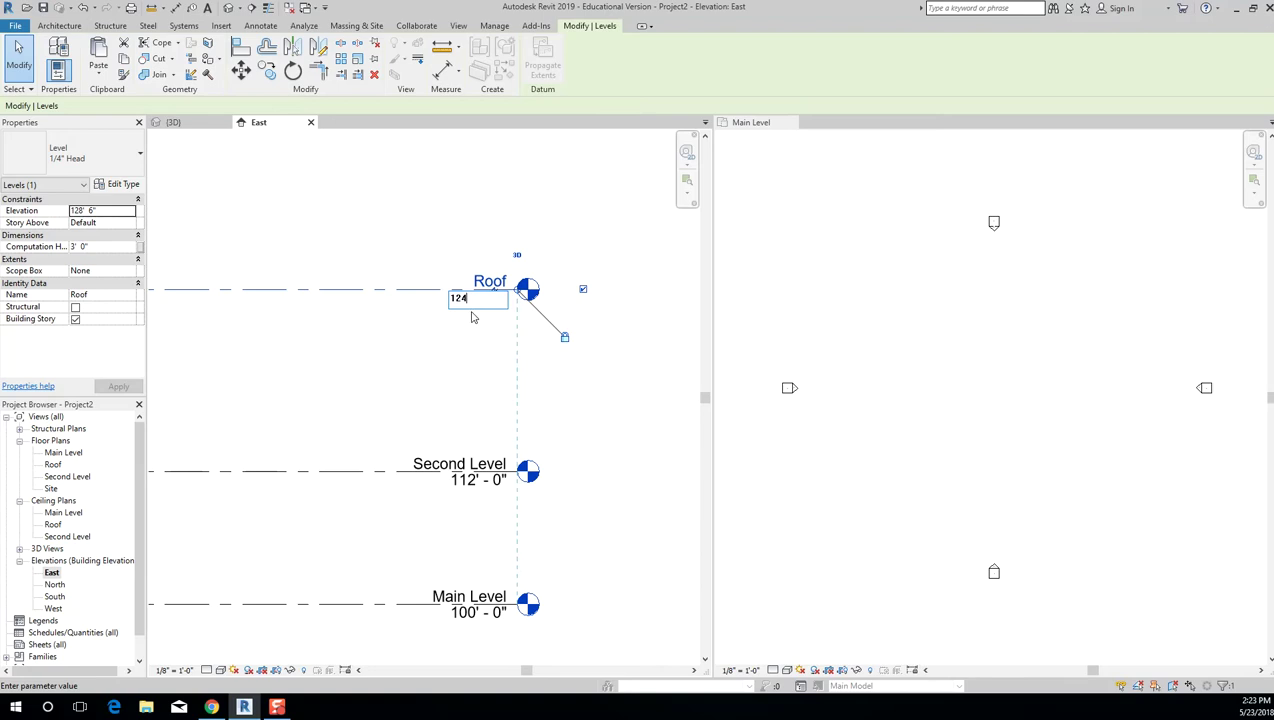
{"action": "key", "text": "Return"}
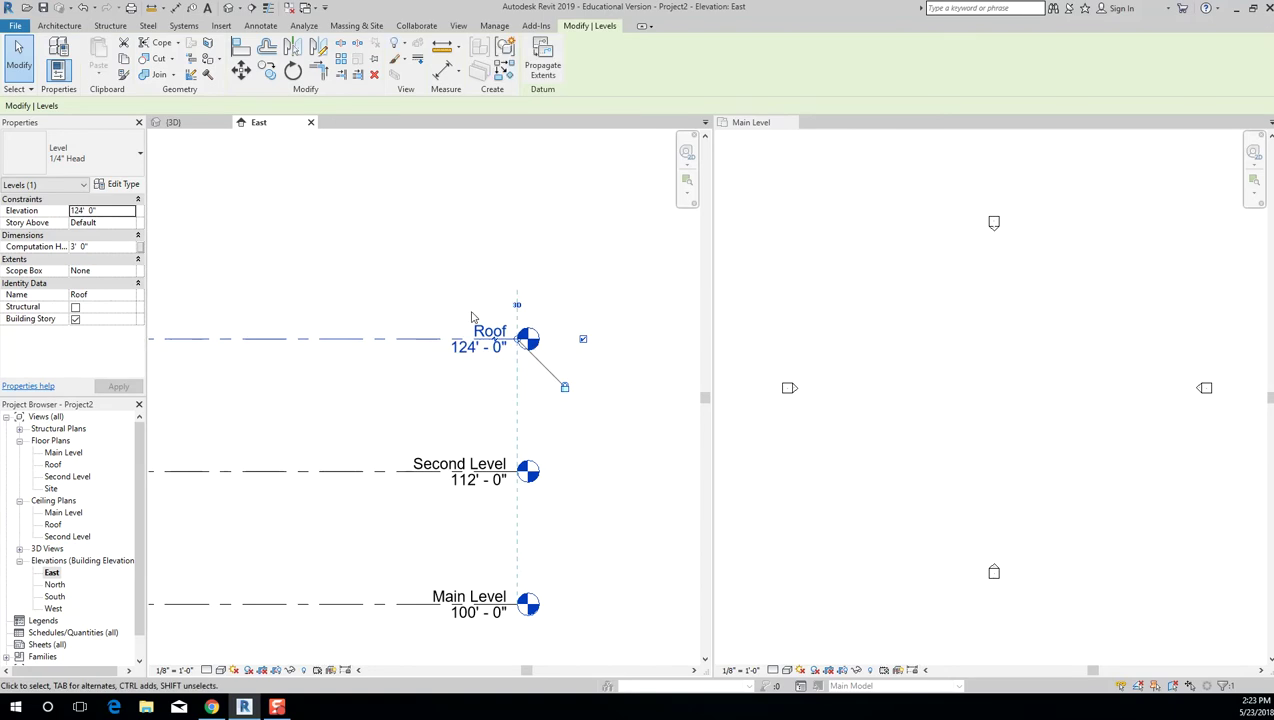
{"action": "key", "text": "Escape"}
{"action": "scroll", "coordinate": [575, 350], "scroll_direction": "down", "scroll_amount": 2}
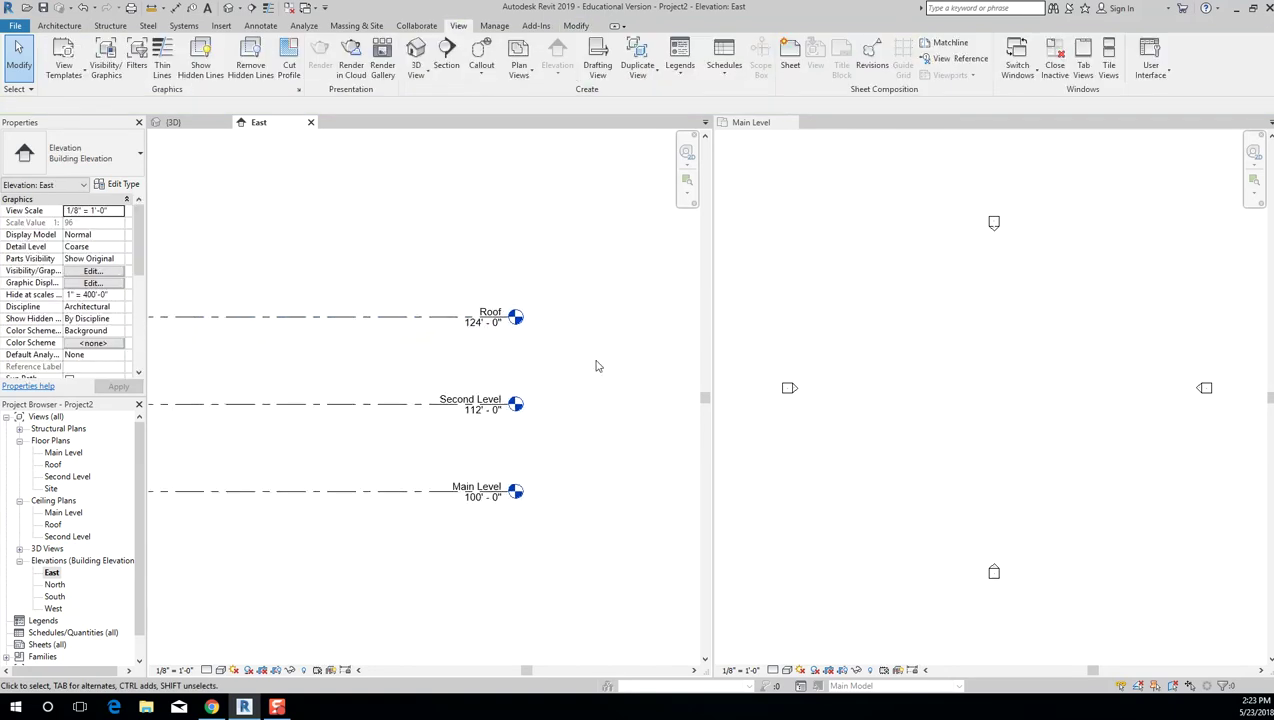
{"action": "scroll", "coordinate": [595, 366], "scroll_direction": "down", "scroll_amount": 4}
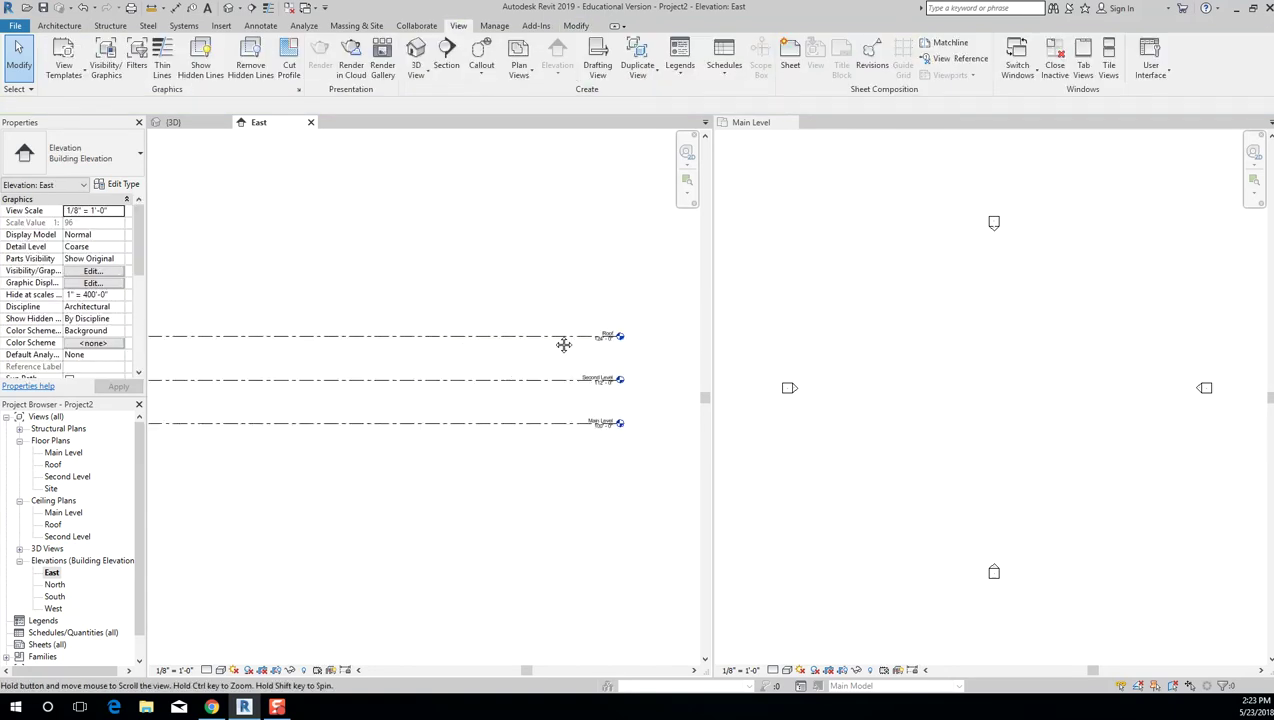
{"action": "scroll", "coordinate": [716, 442], "scroll_direction": "up", "scroll_amount": 2}
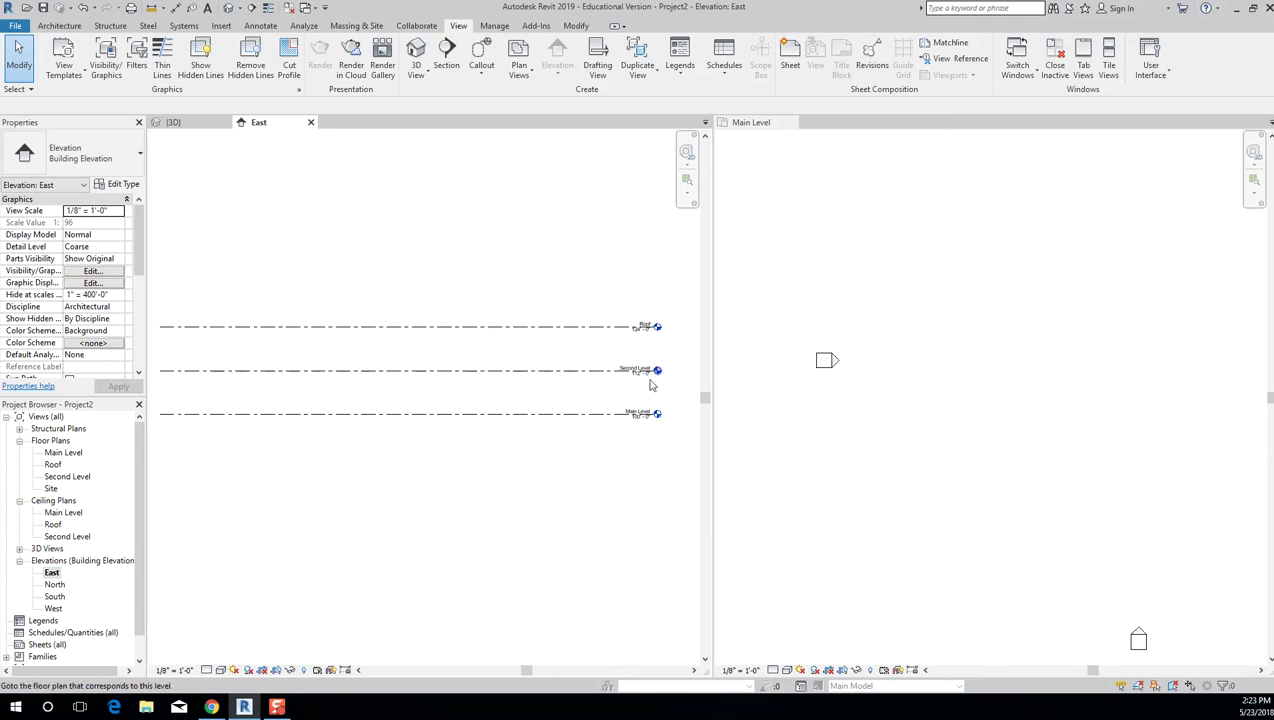
{"action": "scroll", "coordinate": [629, 395], "scroll_direction": "up", "scroll_amount": 3}
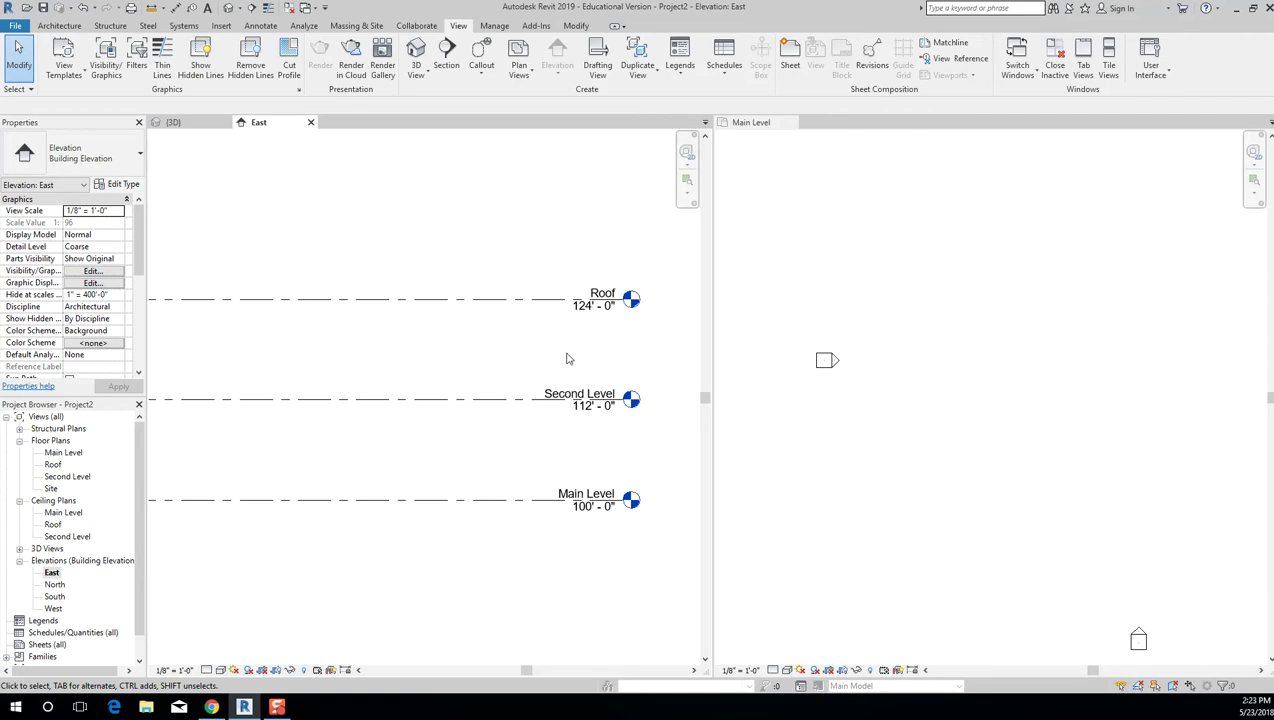
Close the East elevation and frame the four elevation markers in the Main Level floor plan beside the 3D view.
{"action": "left_click", "coordinate": [310, 122]}
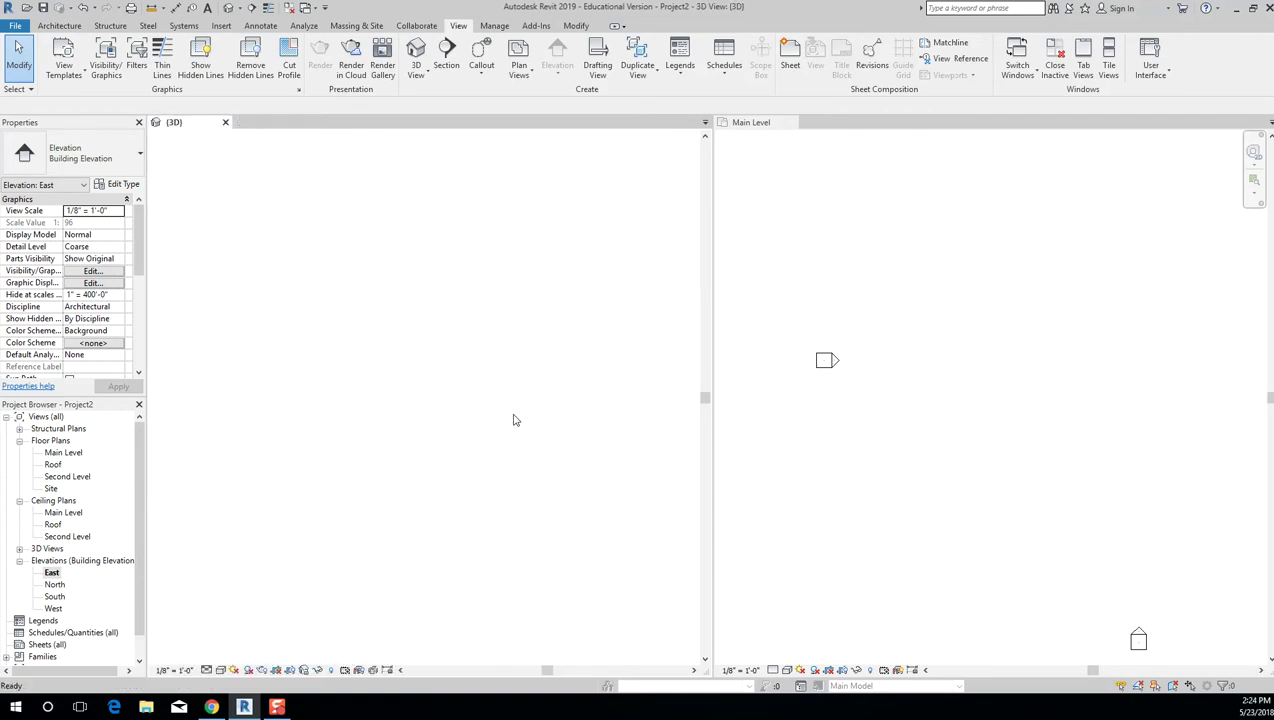
{"action": "scroll", "coordinate": [440, 285], "scroll_direction": "down", "scroll_amount": 2}
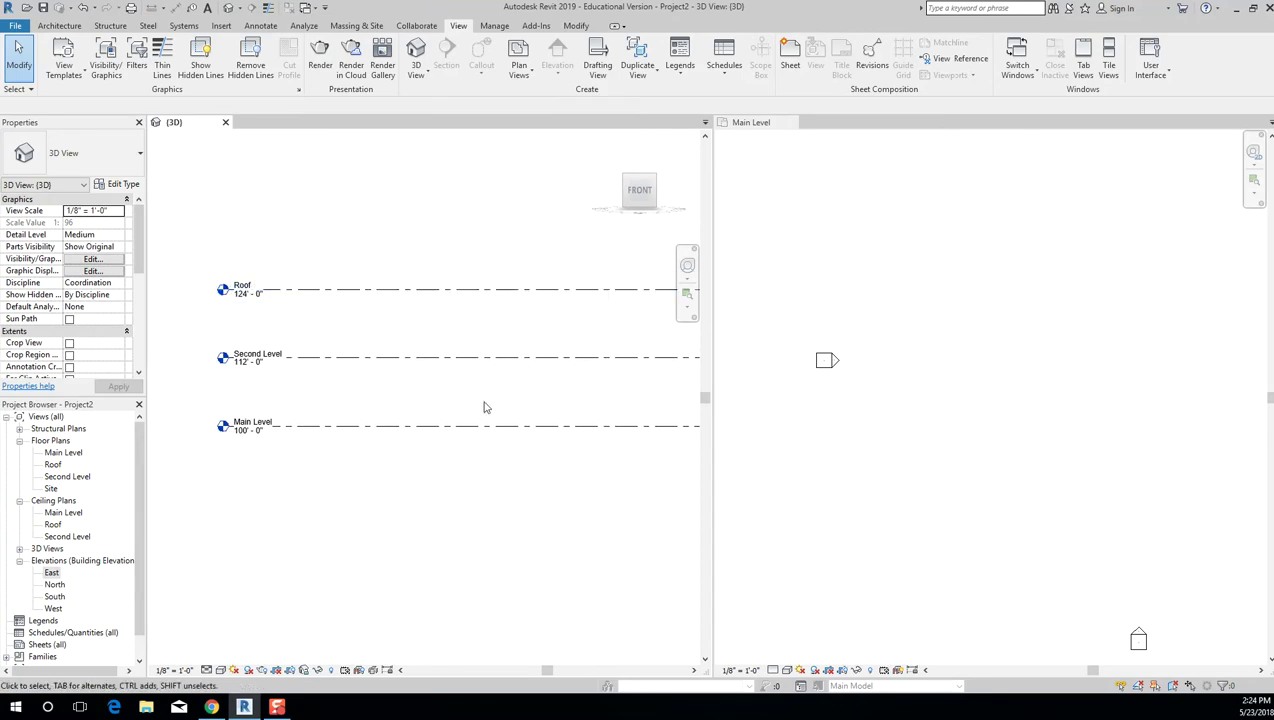
{"action": "left_click", "coordinate": [1004, 280]}
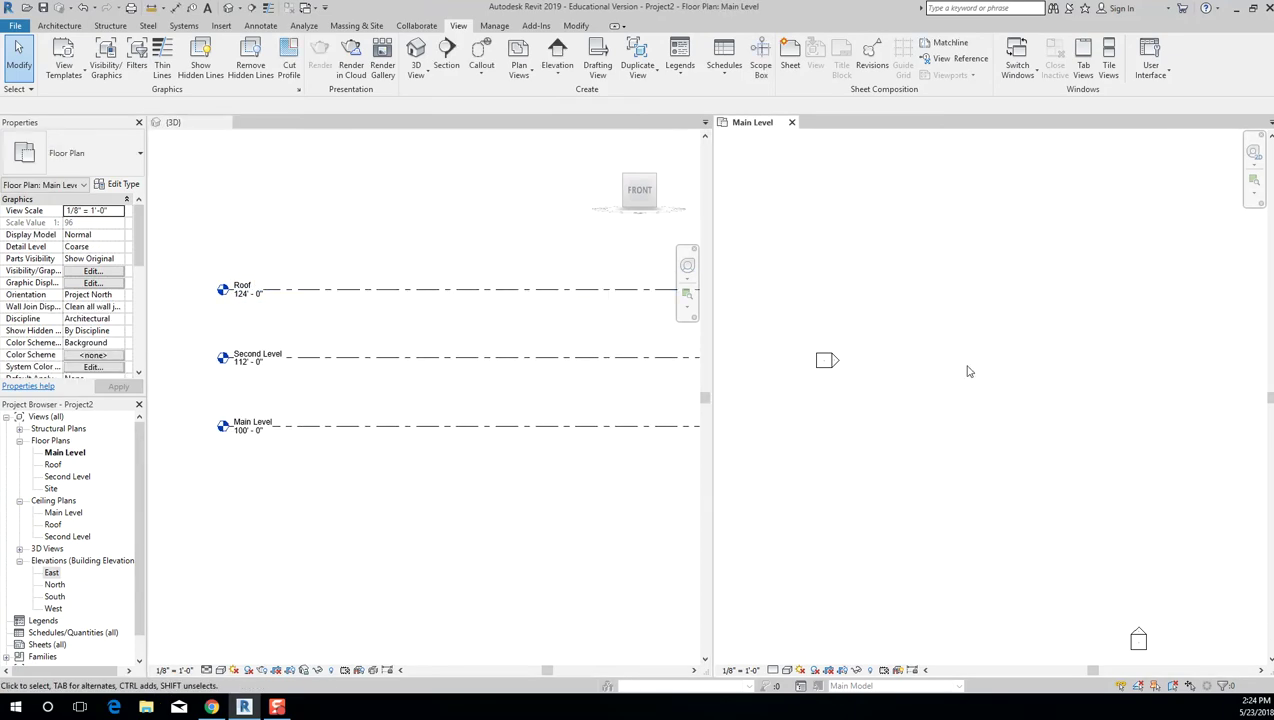
{"action": "scroll", "coordinate": [1000, 350], "scroll_direction": "down", "scroll_amount": 2}
{"action": "middle_click_drag", "start_coordinate": [1040, 327], "coordinate": [940, 334]}
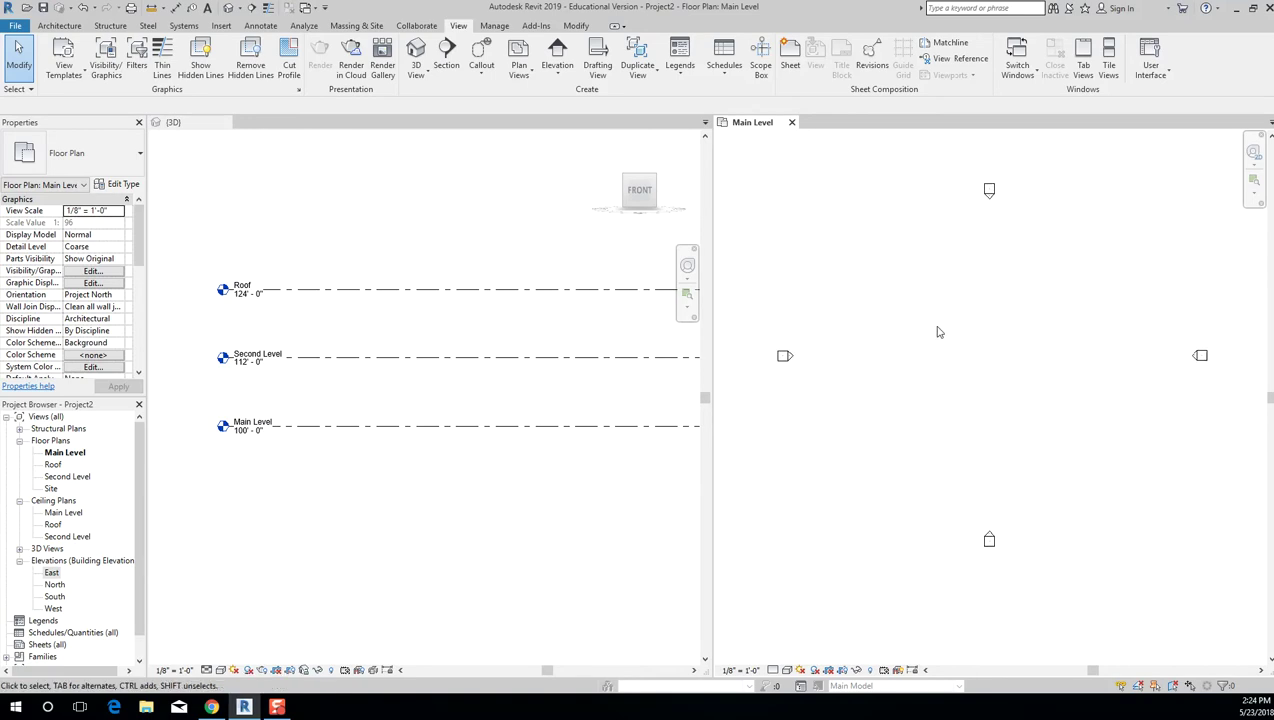
Compare which Architecture and View tools are available in the 3D view and in the Main Level floor plan.
{"action": "left_click", "coordinate": [72, 29]}
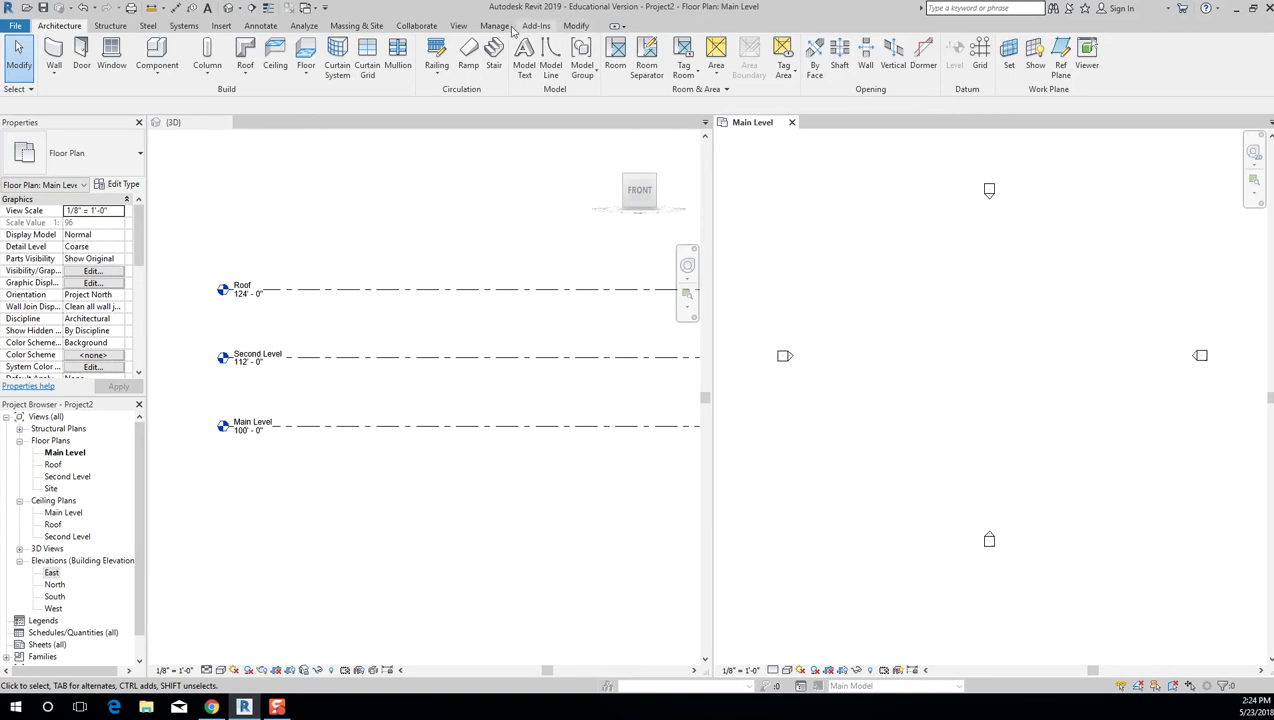
{"action": "left_click", "coordinate": [458, 26]}
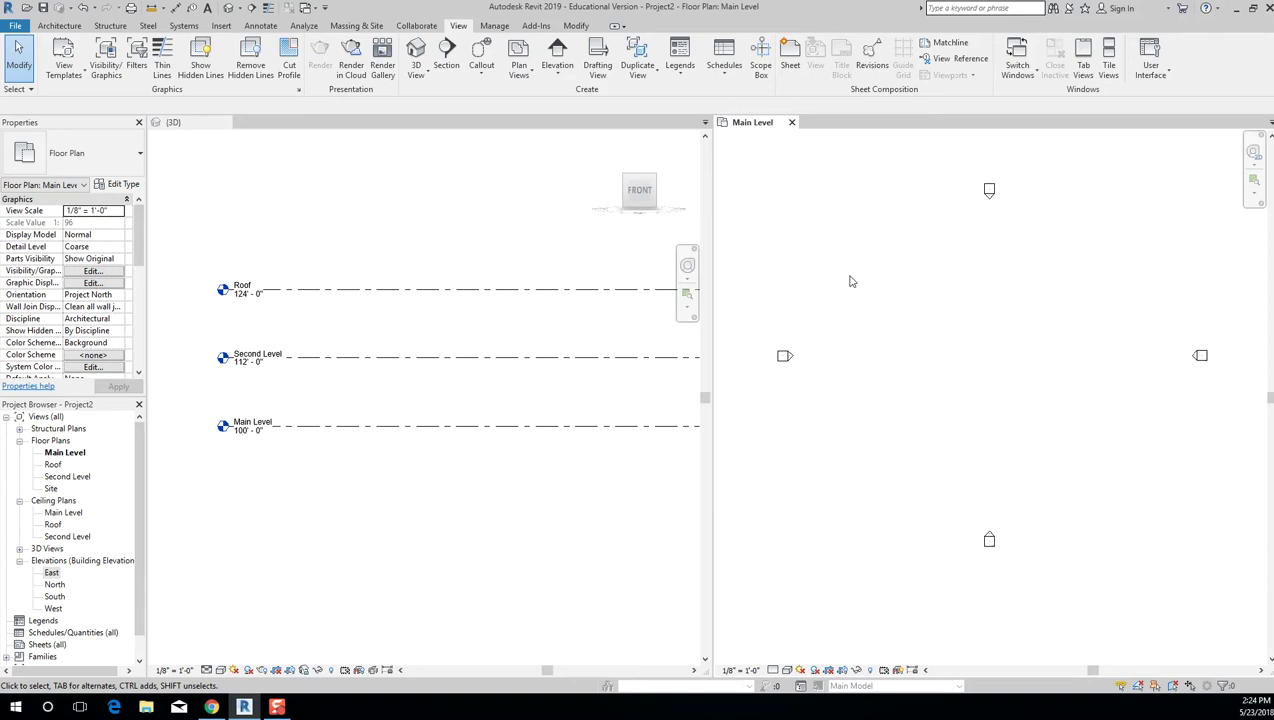
{"action": "left_click", "coordinate": [316, 131]}
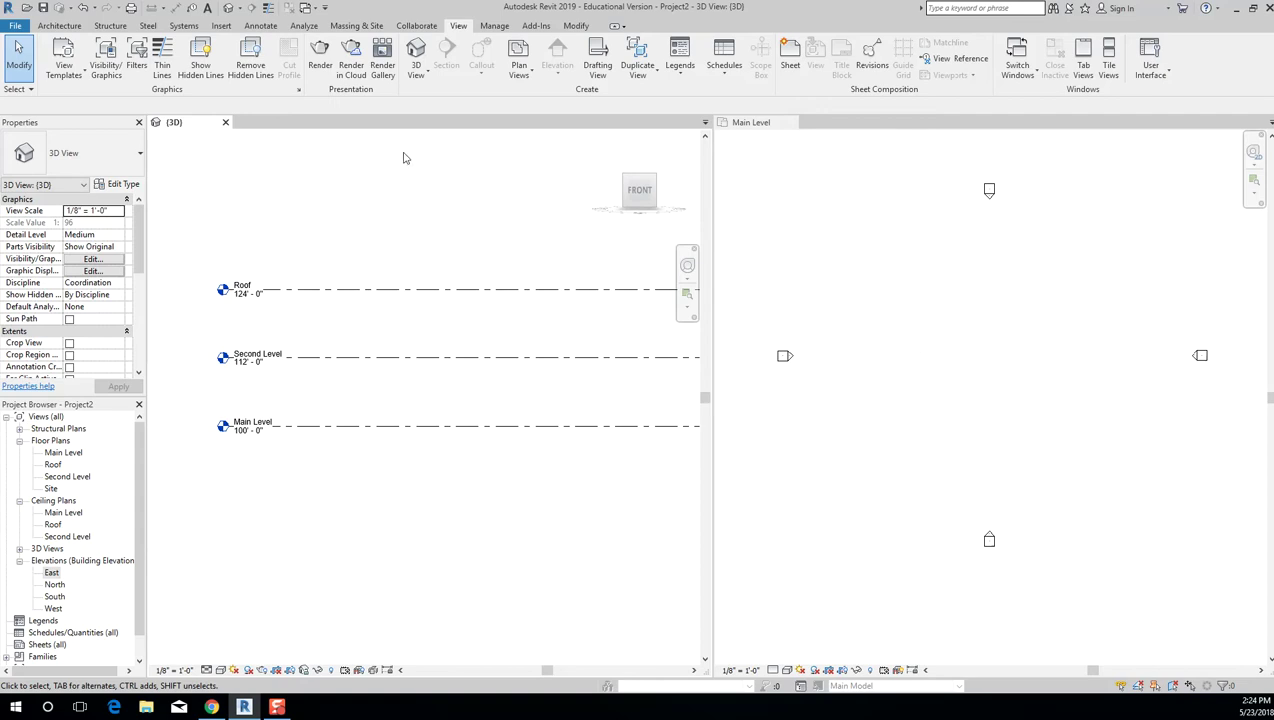
{"action": "left_click", "coordinate": [61, 27]}
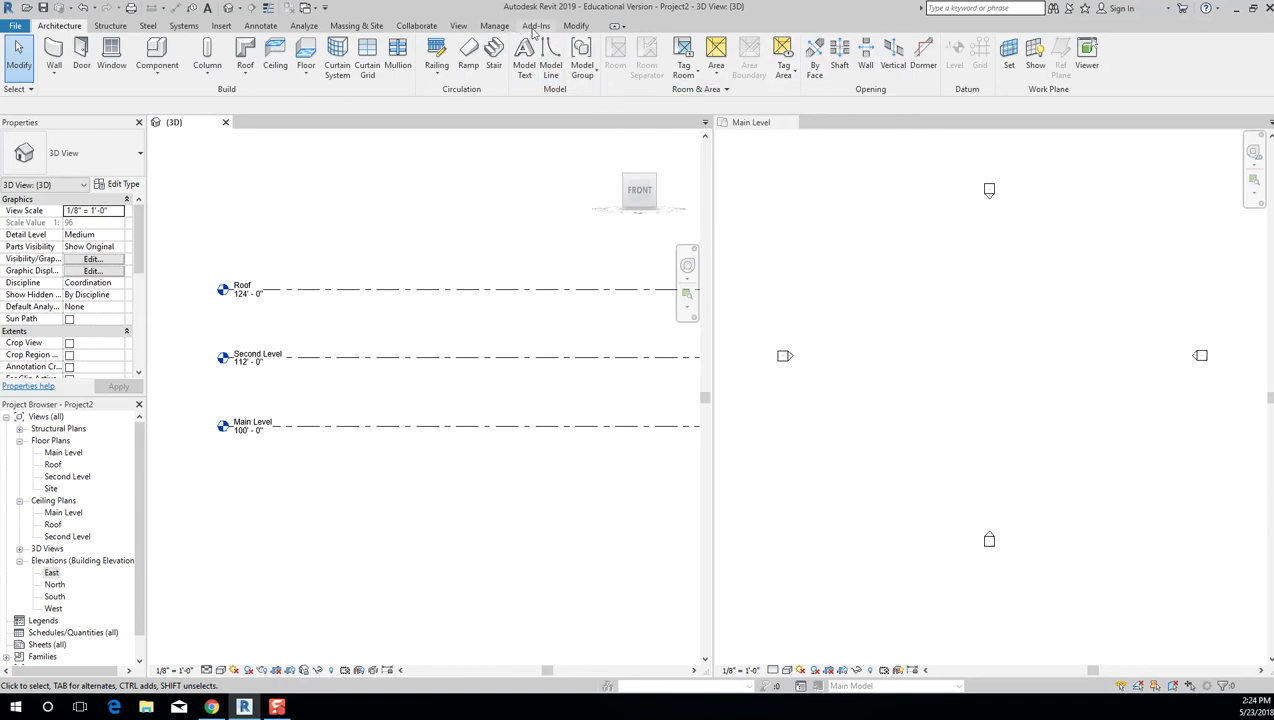
{"action": "left_click", "coordinate": [535, 27]}
{"action": "left_click", "coordinate": [62, 27]}
{"action": "left_click", "coordinate": [828, 190]}
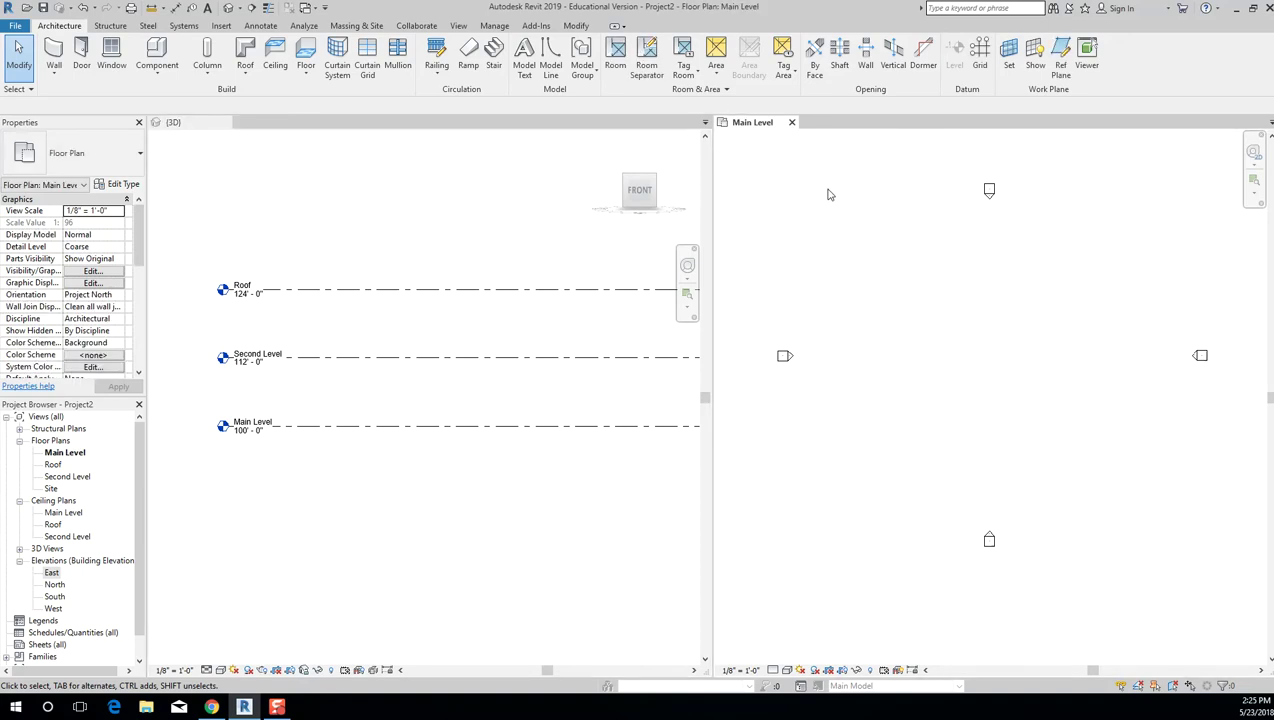
{"action": "left_click", "coordinate": [393, 200]}
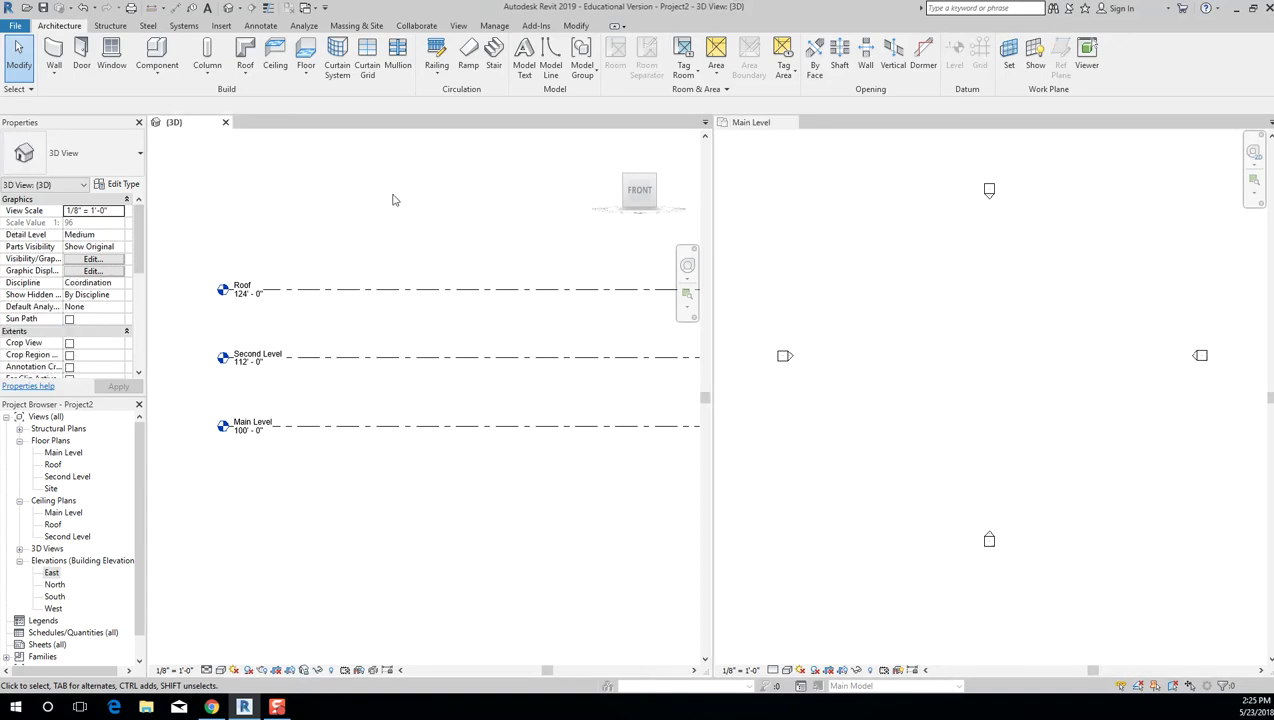
{"action": "left_click", "coordinate": [904, 244]}
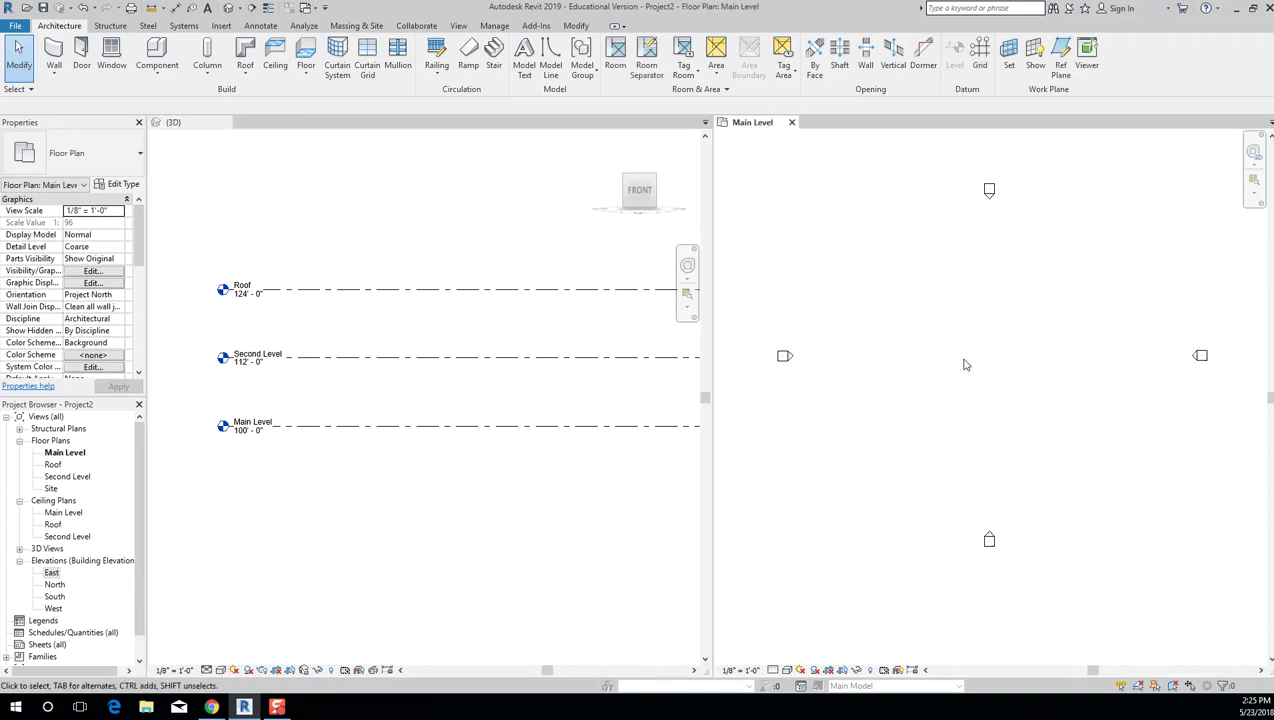
Set the Wall tool's location line to Finish Face: Interior in the Main Level floor plan and exit the tool.
{"action": "key", "text": "w"}
{"action": "key", "text": "a"}
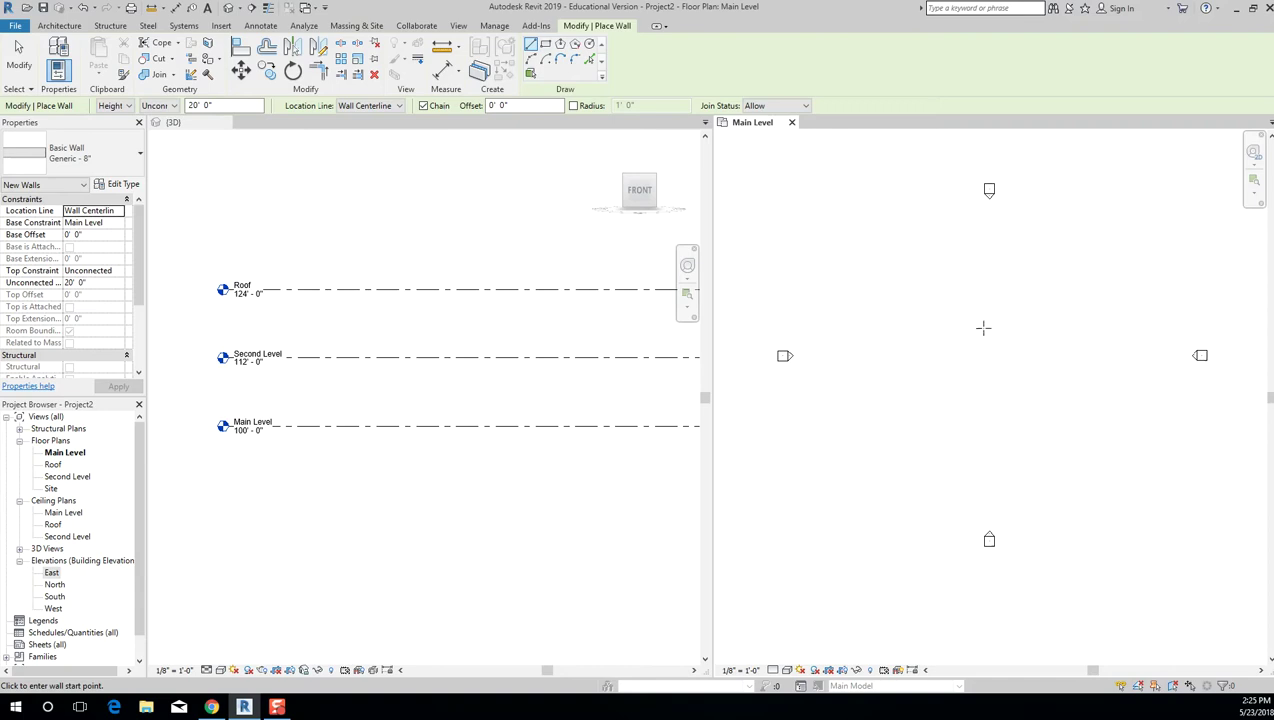
{"action": "left_click", "coordinate": [367, 109]}
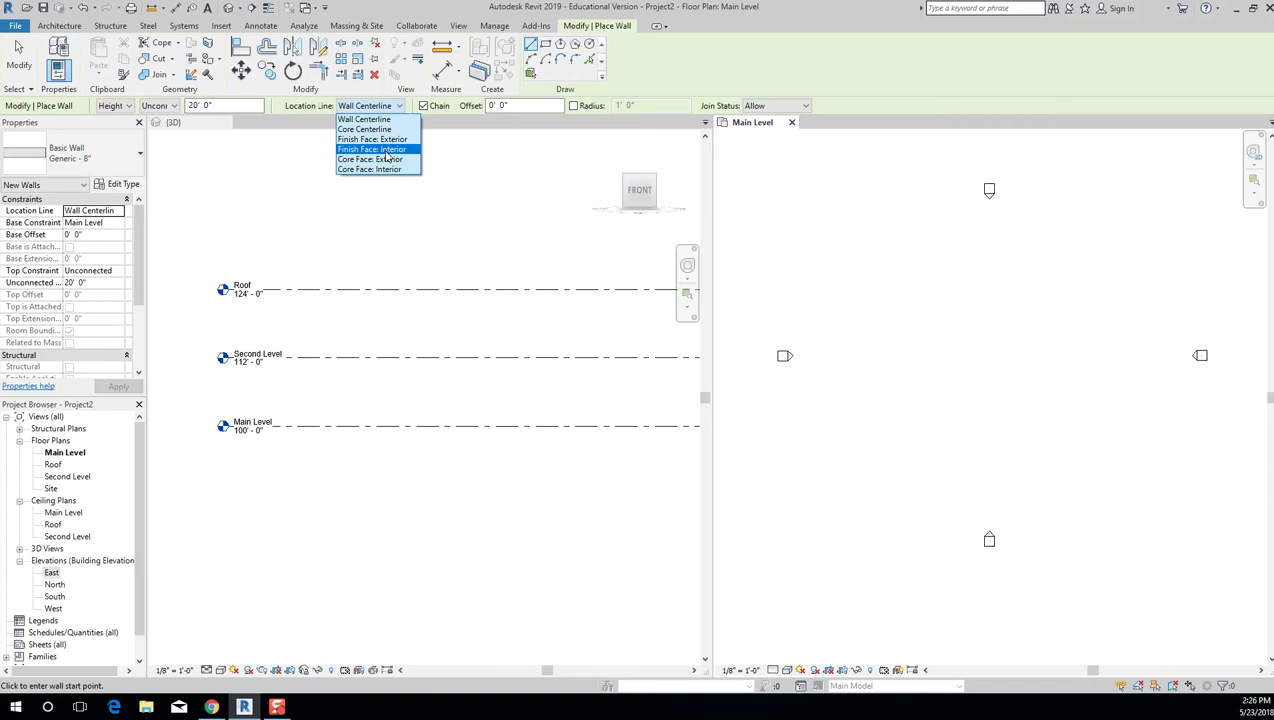
{"action": "left_click", "coordinate": [386, 150]}
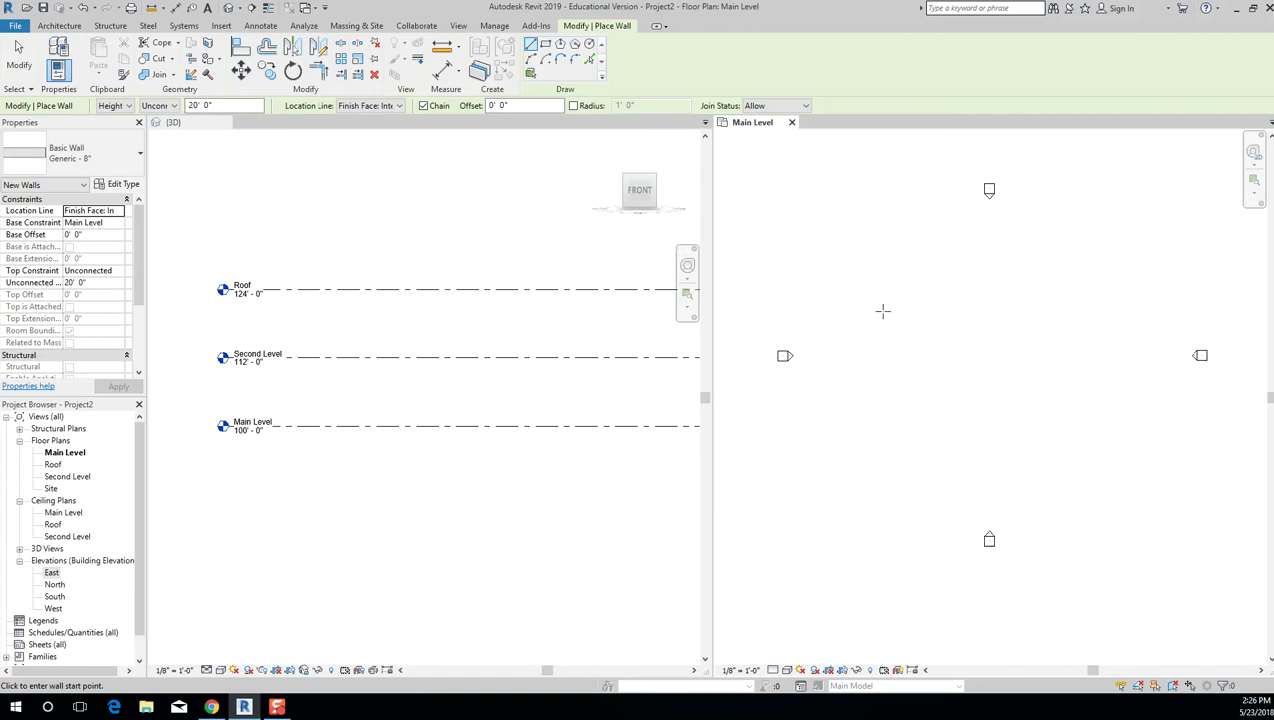
{"action": "key", "text": "Escape"}
{"action": "key", "text": "Escape"}
Orbit the 3D view to an isometric angle, then set the Wall tool's height to the Roof level in the Main Level floor plan.
{"action": "left_click_drag", "start_coordinate": [658, 182], "coordinate": [543, 256]}
{"action": "left_click", "coordinate": [918, 276]}
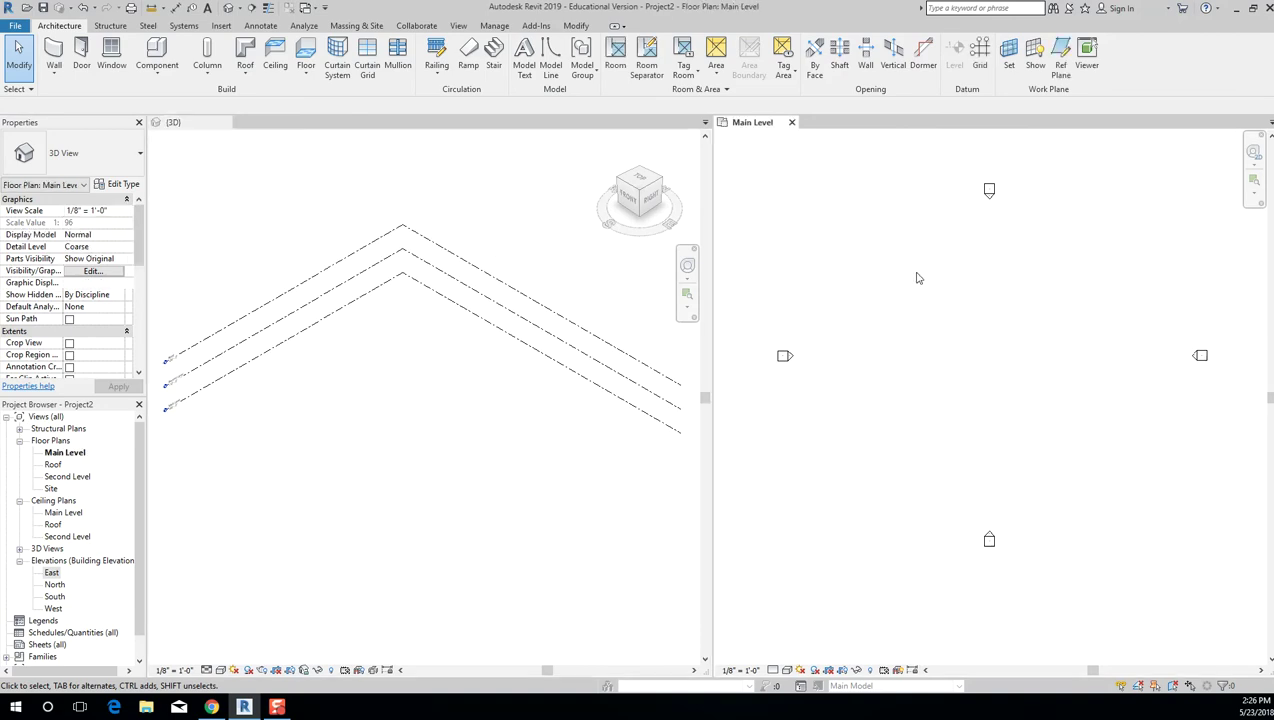
{"action": "left_click", "coordinate": [54, 55]}
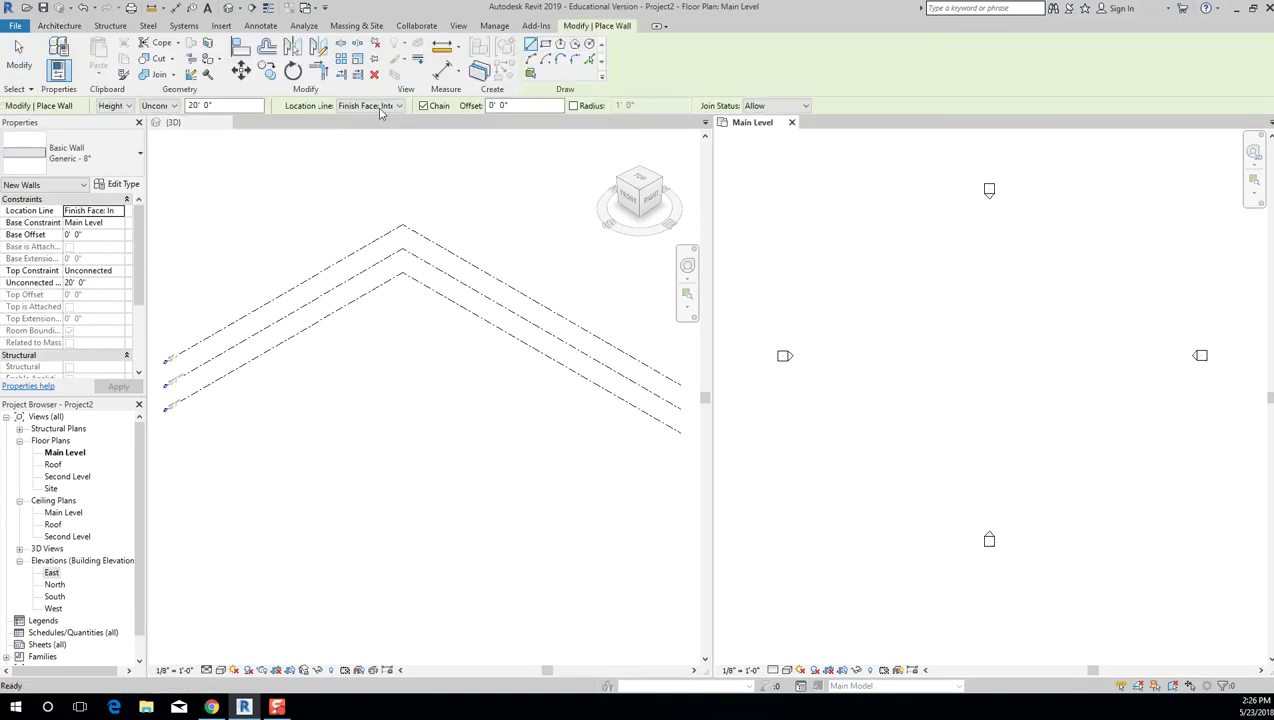
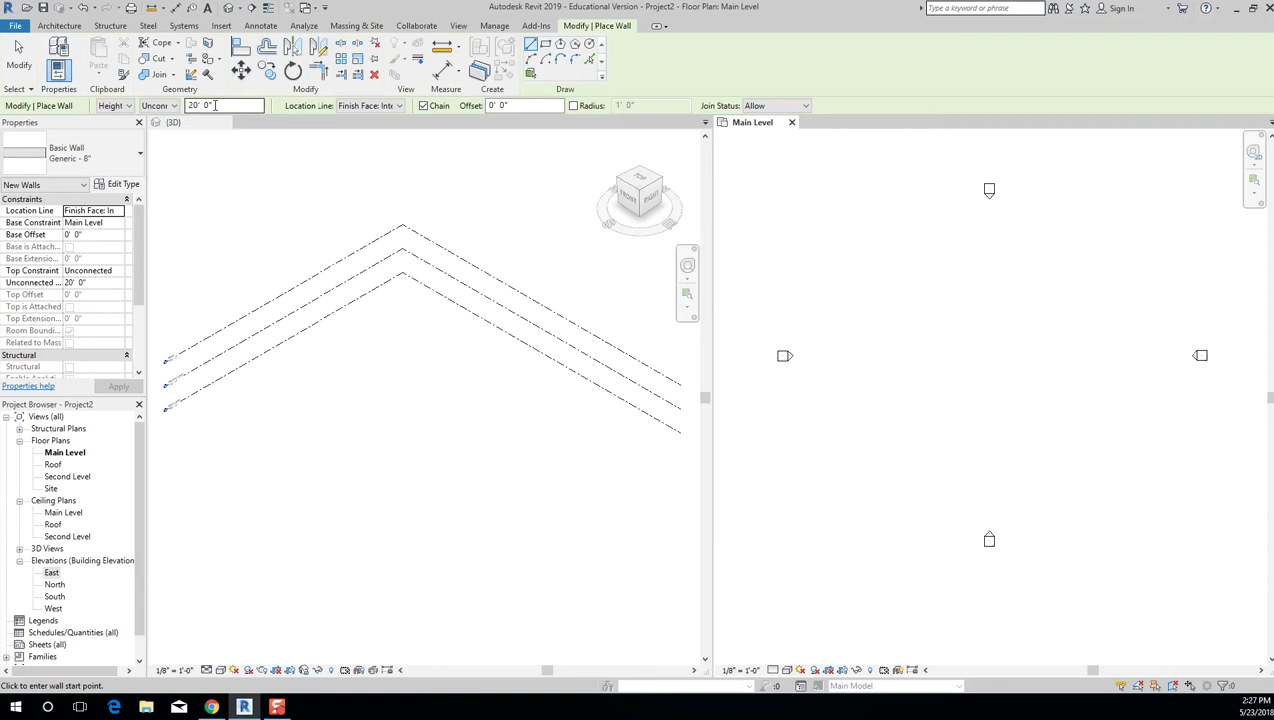
{"action": "key", "text": "Return"}
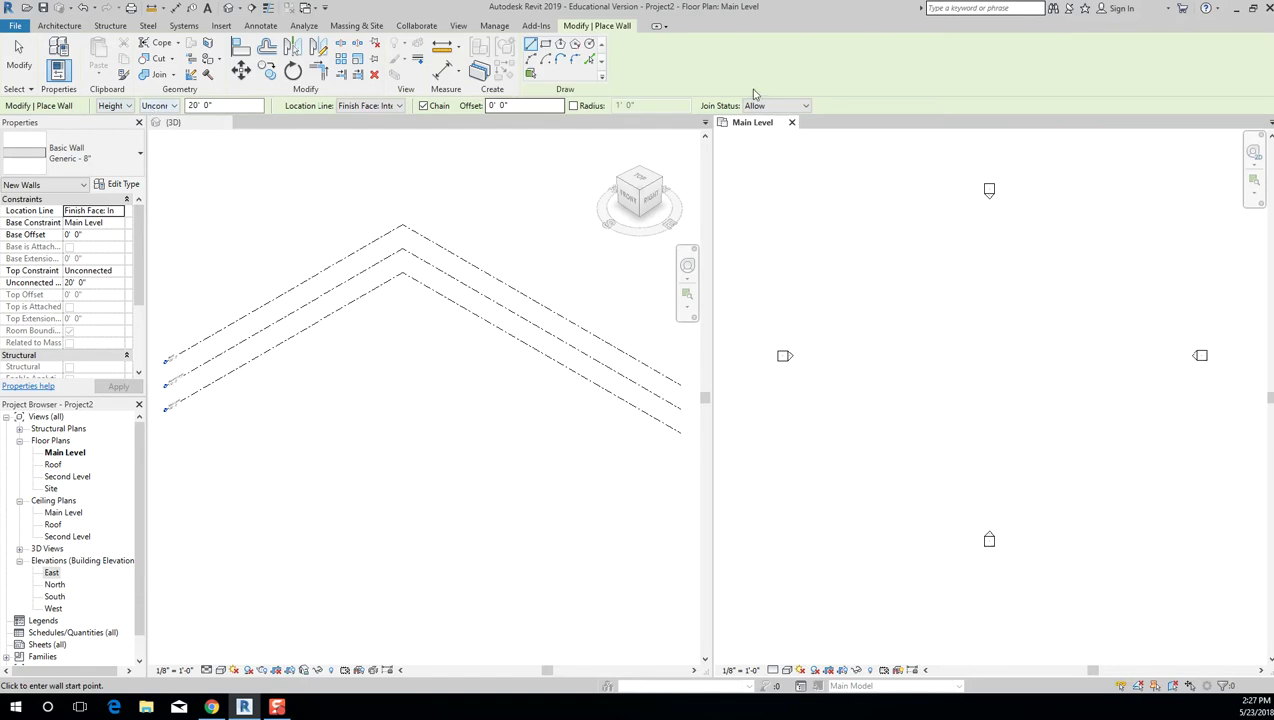
{"action": "left_click", "coordinate": [160, 106]}
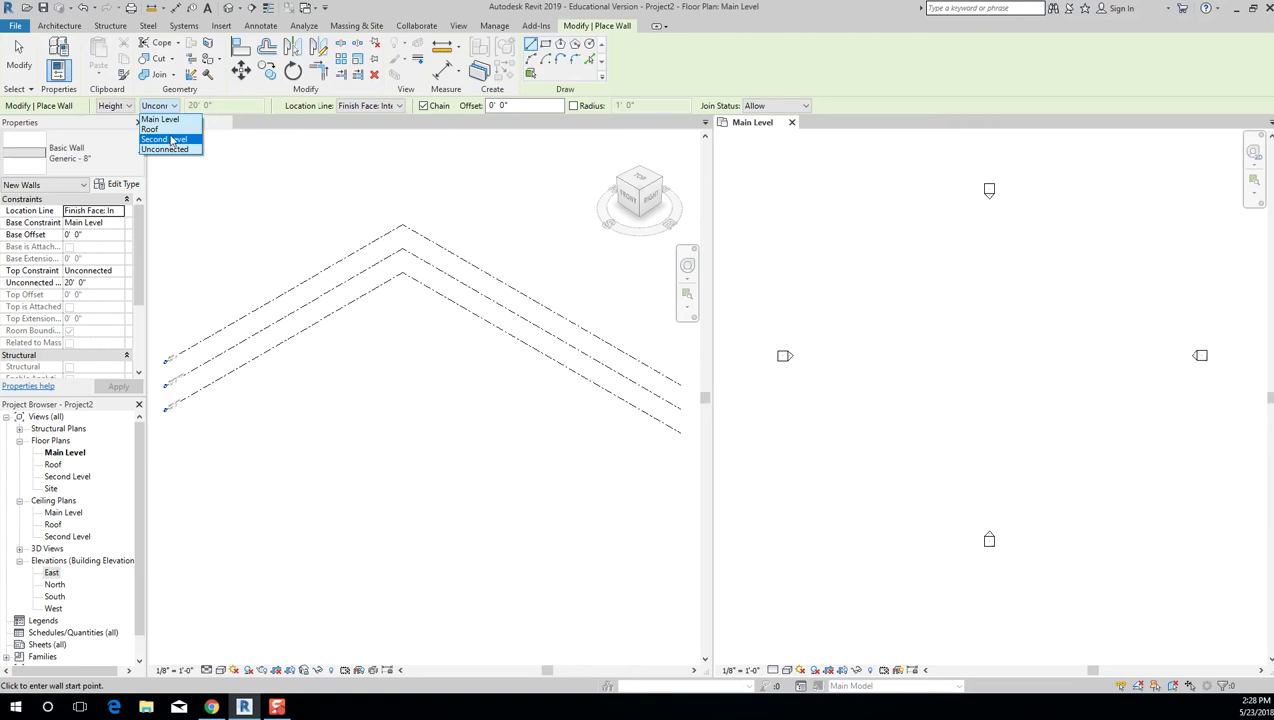
{"action": "left_click", "coordinate": [171, 130]}
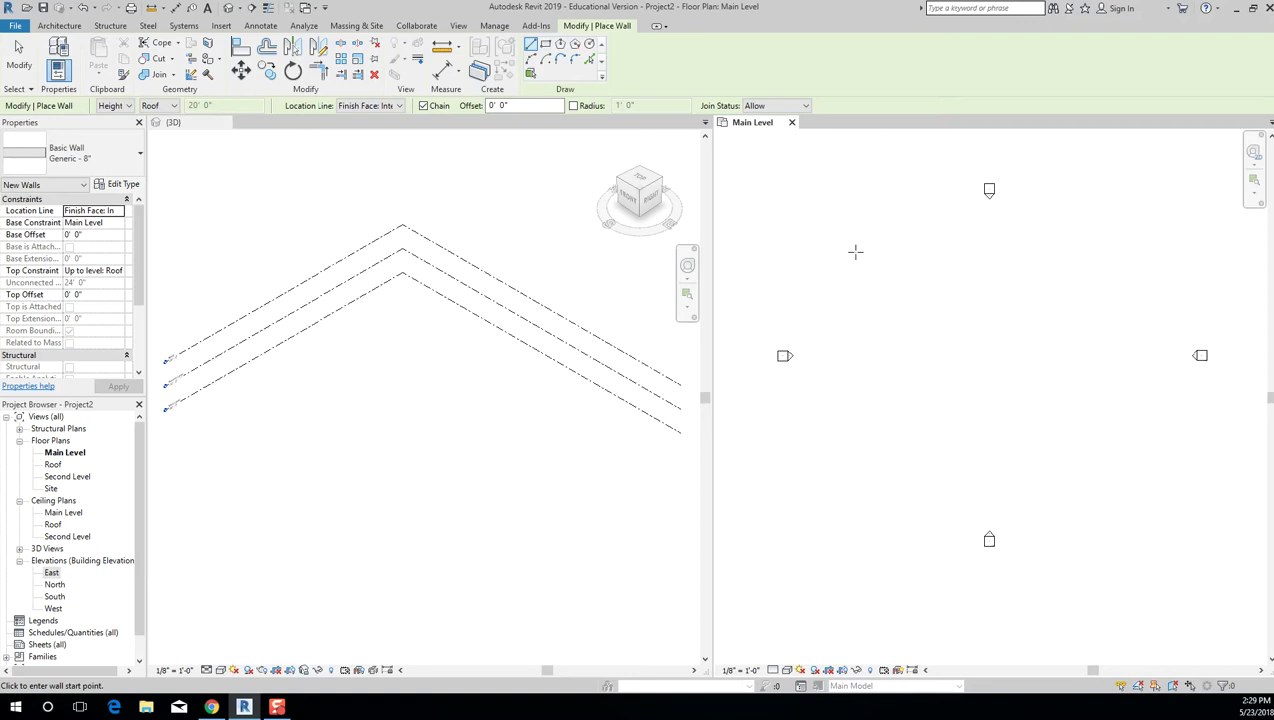
Choose the wall type Exterior - EIFS on Mtl. Stud from the available basic, curtain and stacked wall types.
{"action": "left_click", "coordinate": [95, 165]}
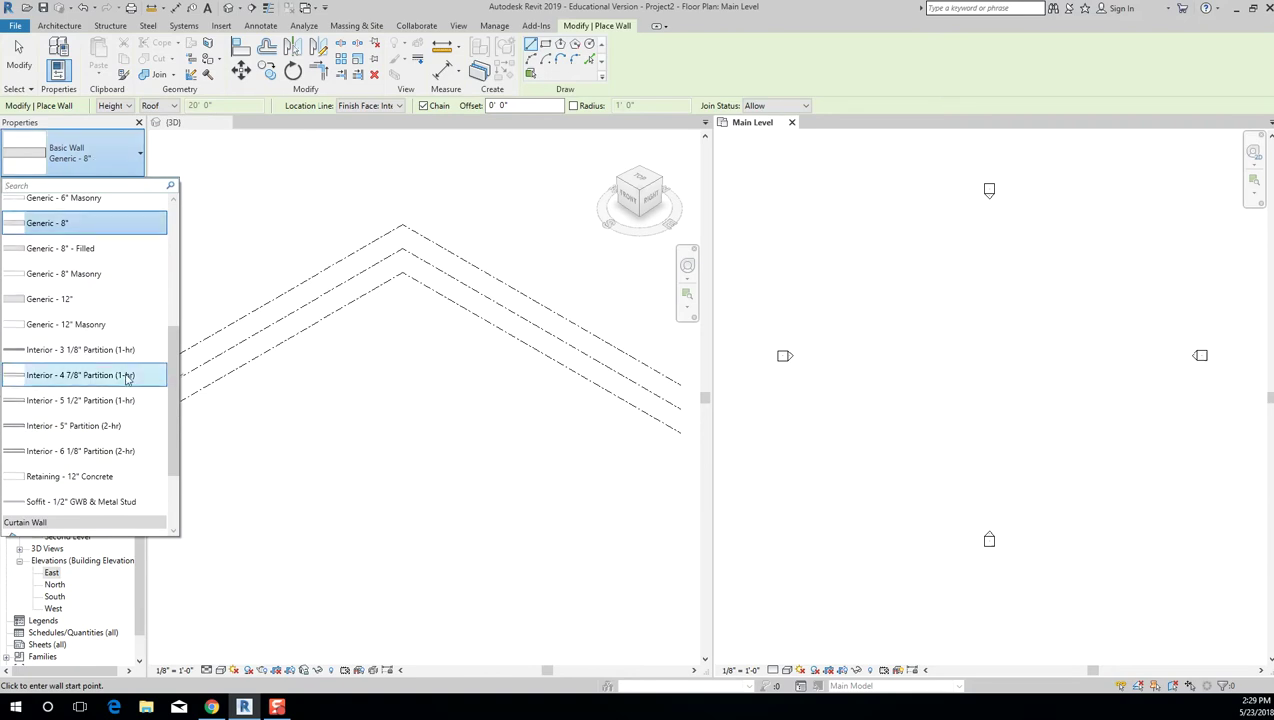
{"action": "scroll", "coordinate": [125, 372], "scroll_direction": "up", "scroll_amount": 3}
{"action": "scroll", "coordinate": [125, 376], "scroll_direction": "up", "scroll_amount": 2}
{"action": "scroll", "coordinate": [126, 380], "scroll_direction": "down", "scroll_amount": 4}
{"action": "scroll", "coordinate": [127, 379], "scroll_direction": "down", "scroll_amount": 4}
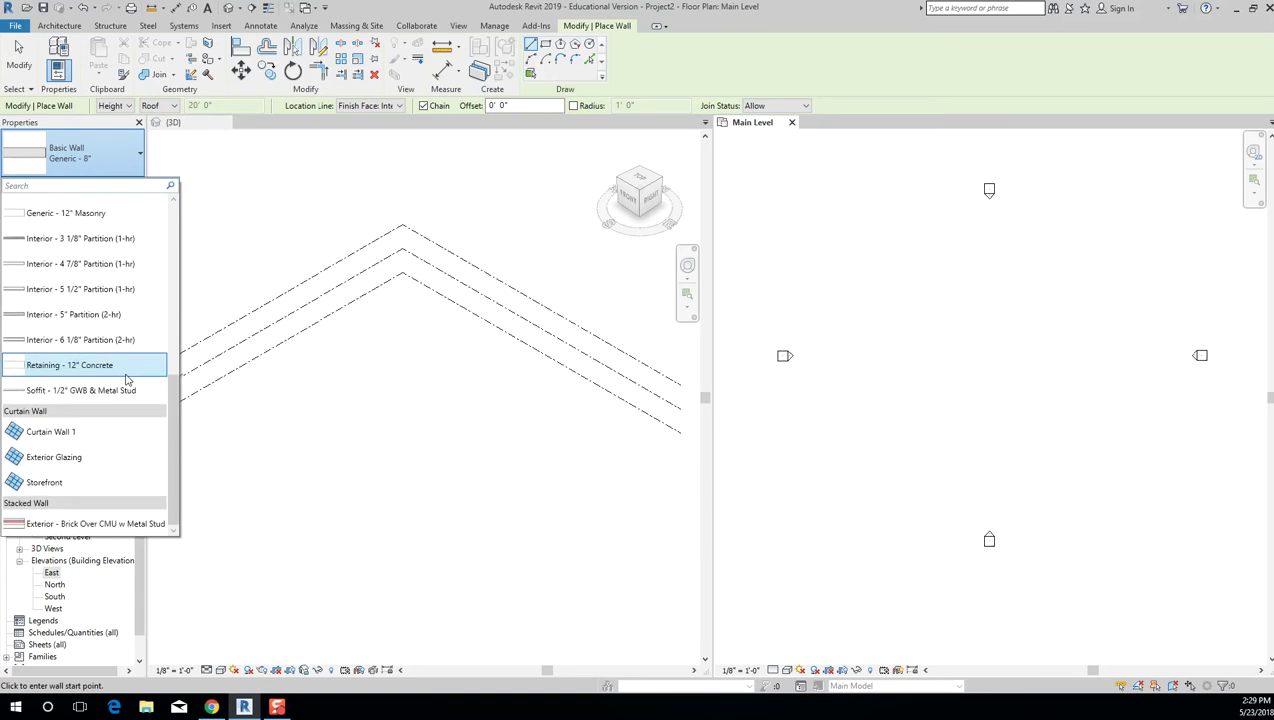
{"action": "scroll", "coordinate": [127, 379], "scroll_direction": "up", "scroll_amount": 3}
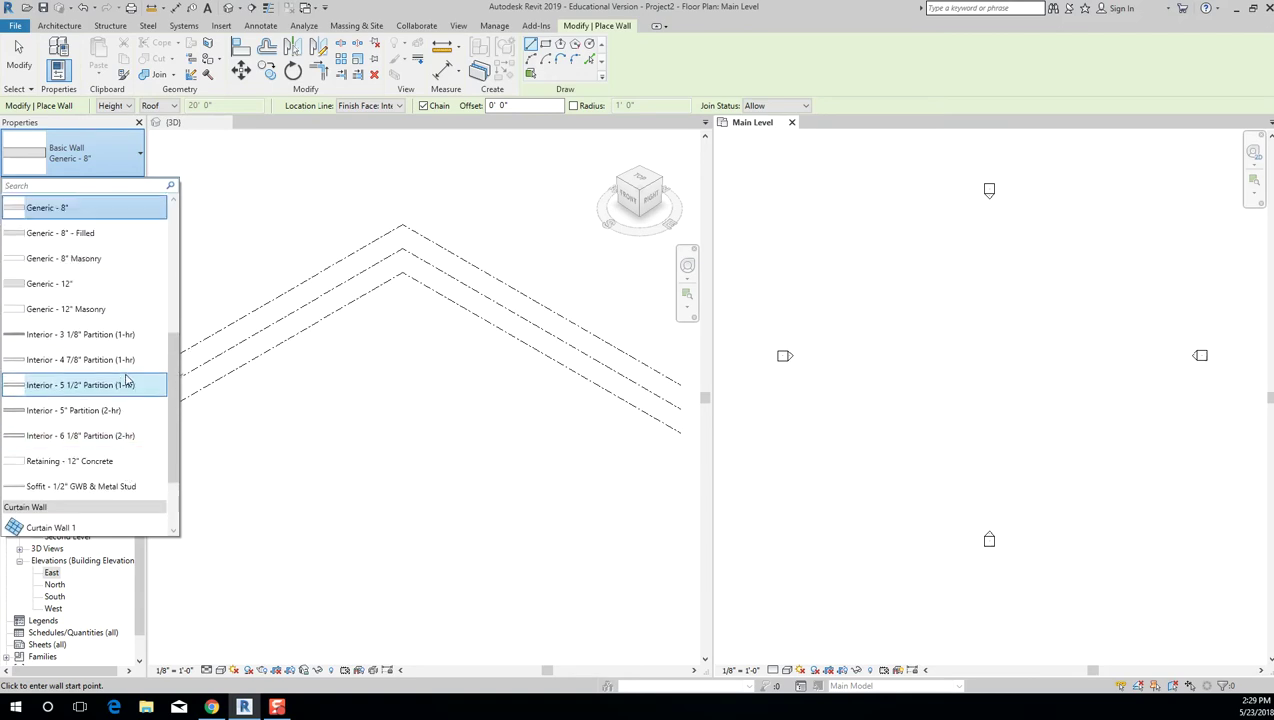
{"action": "scroll", "coordinate": [127, 378], "scroll_direction": "up", "scroll_amount": 6}
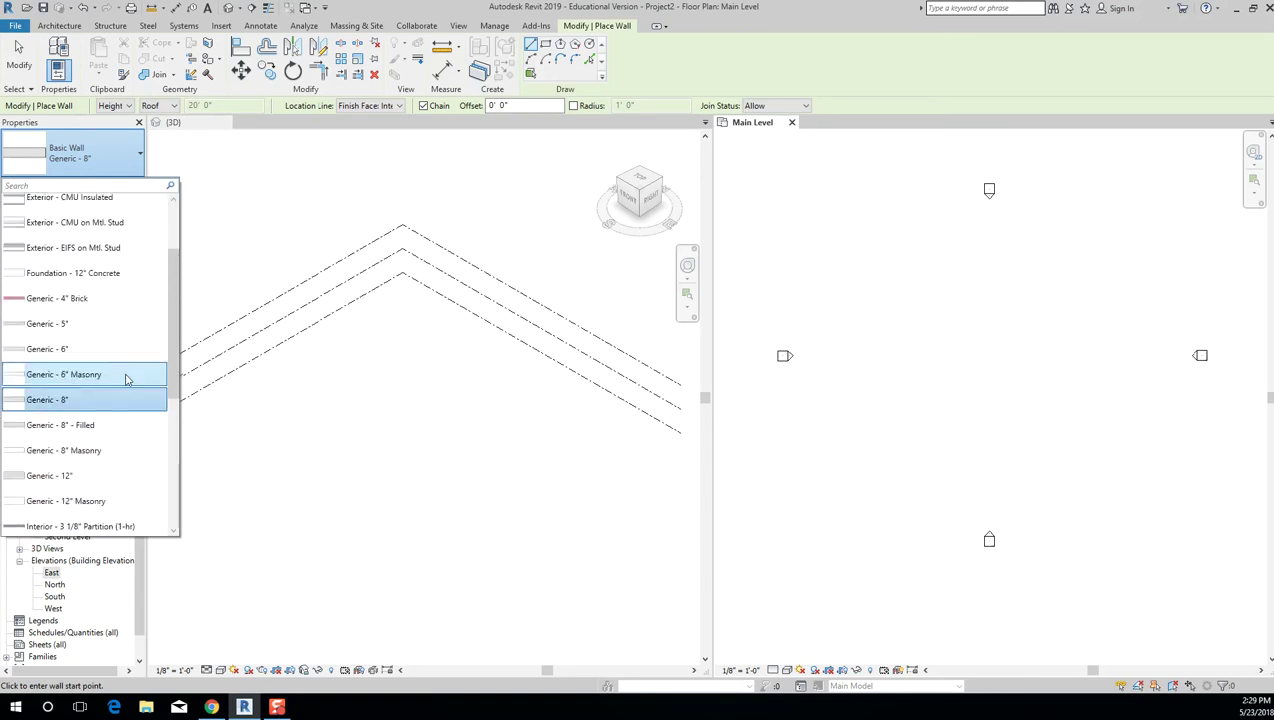
{"action": "scroll", "coordinate": [127, 370], "scroll_direction": "up", "scroll_amount": 2}
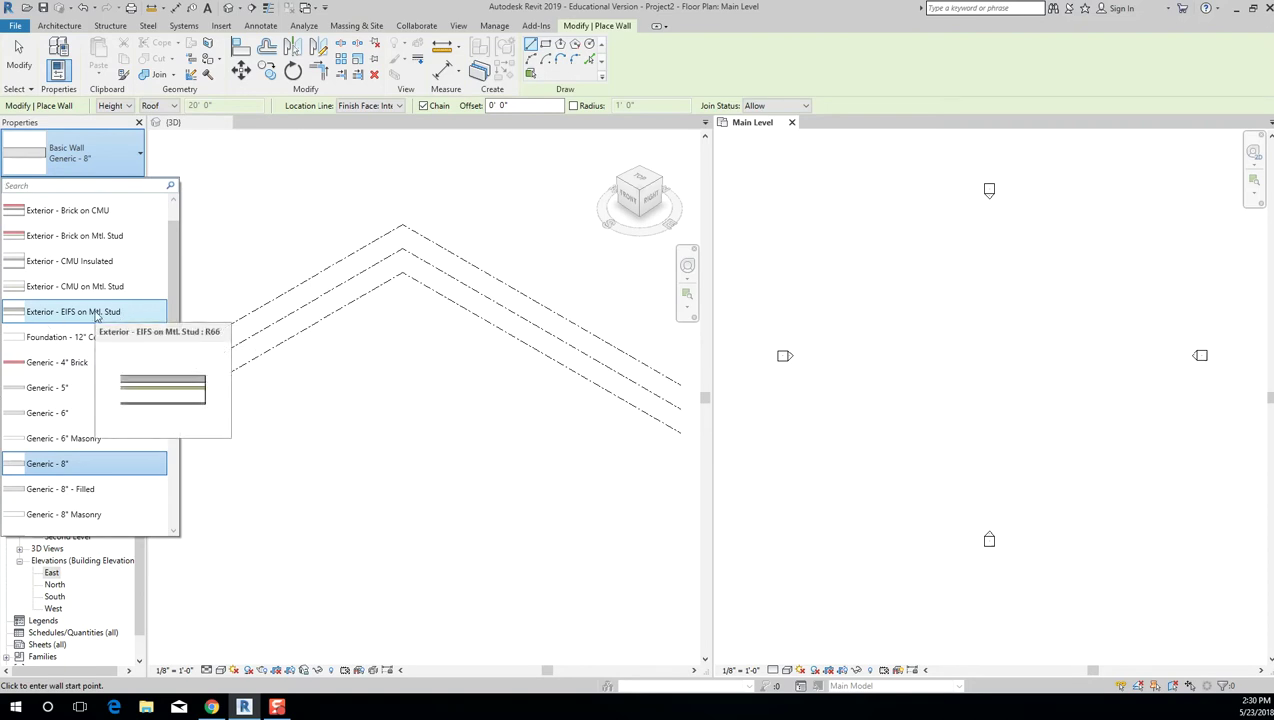
{"action": "left_click", "coordinate": [96, 314]}
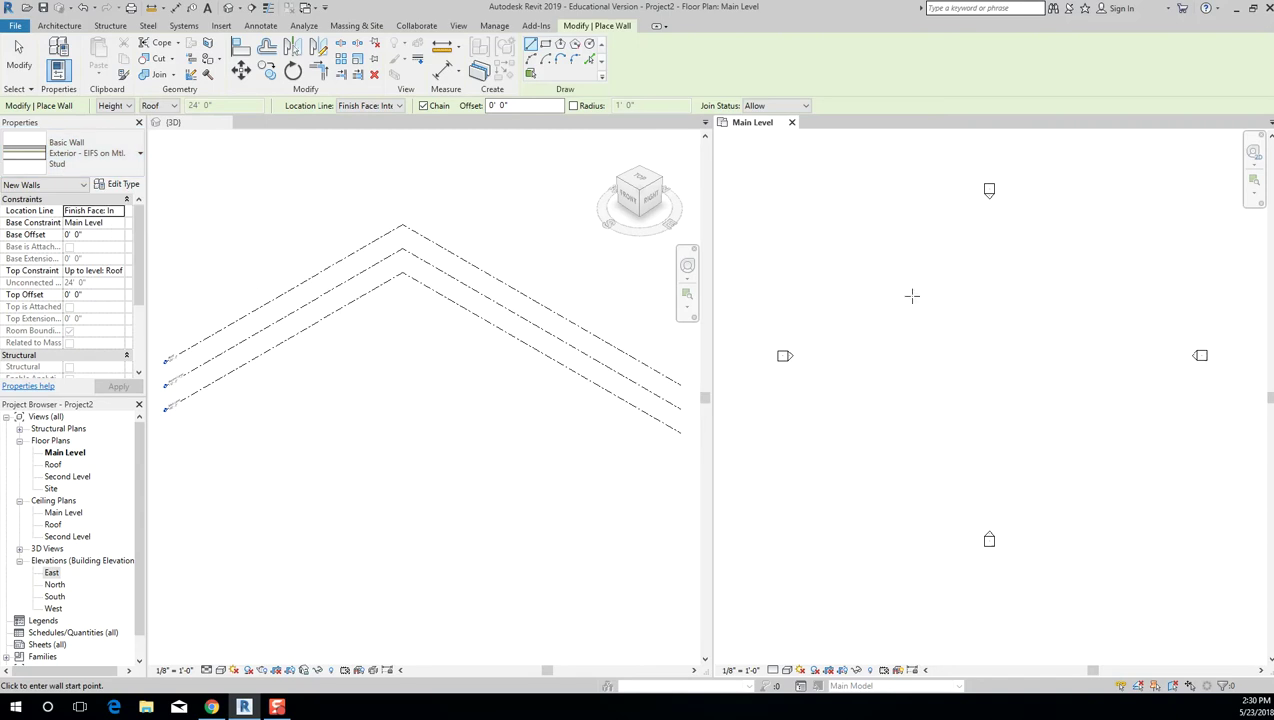
Draw a closed square of four chained walls with 30' sides between the elevation markers in the Main Level plan and exit the tool.
{"action": "left_click", "coordinate": [893, 263]}
{"action": "type", "text": "30"}
{"action": "key", "text": "Return"}
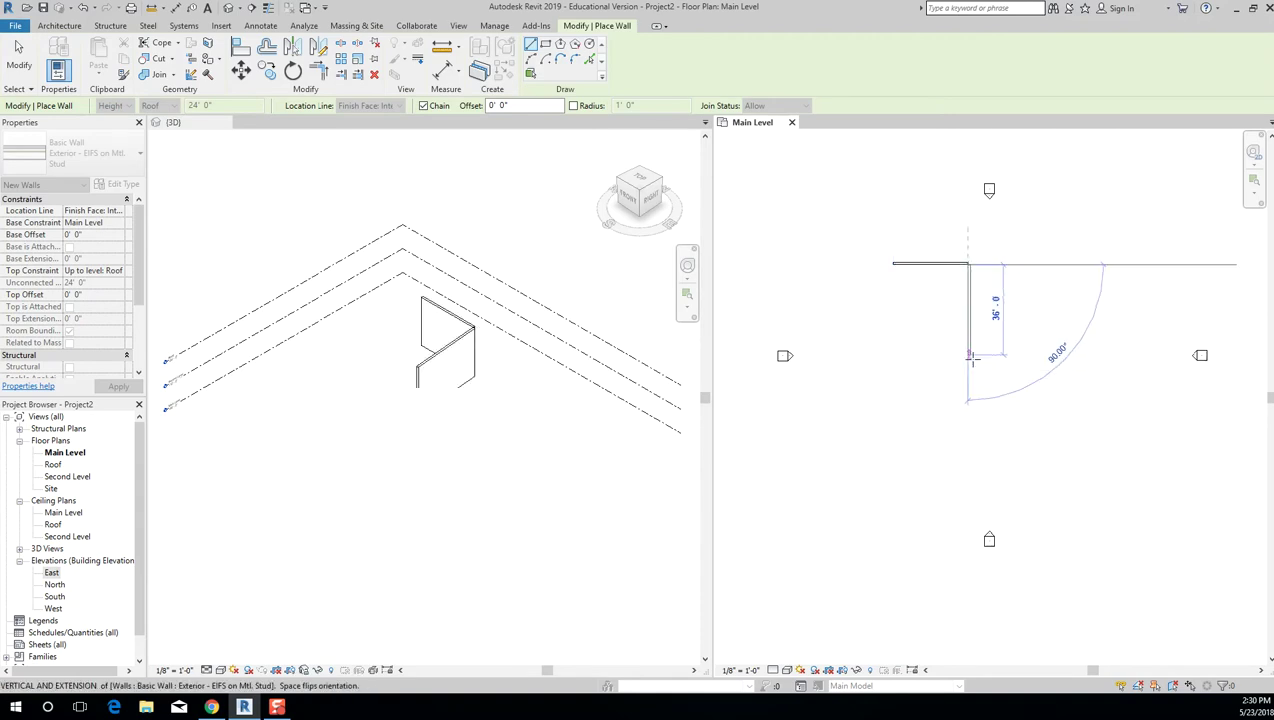
{"action": "type", "text": "30"}
{"action": "key", "text": "Return"}
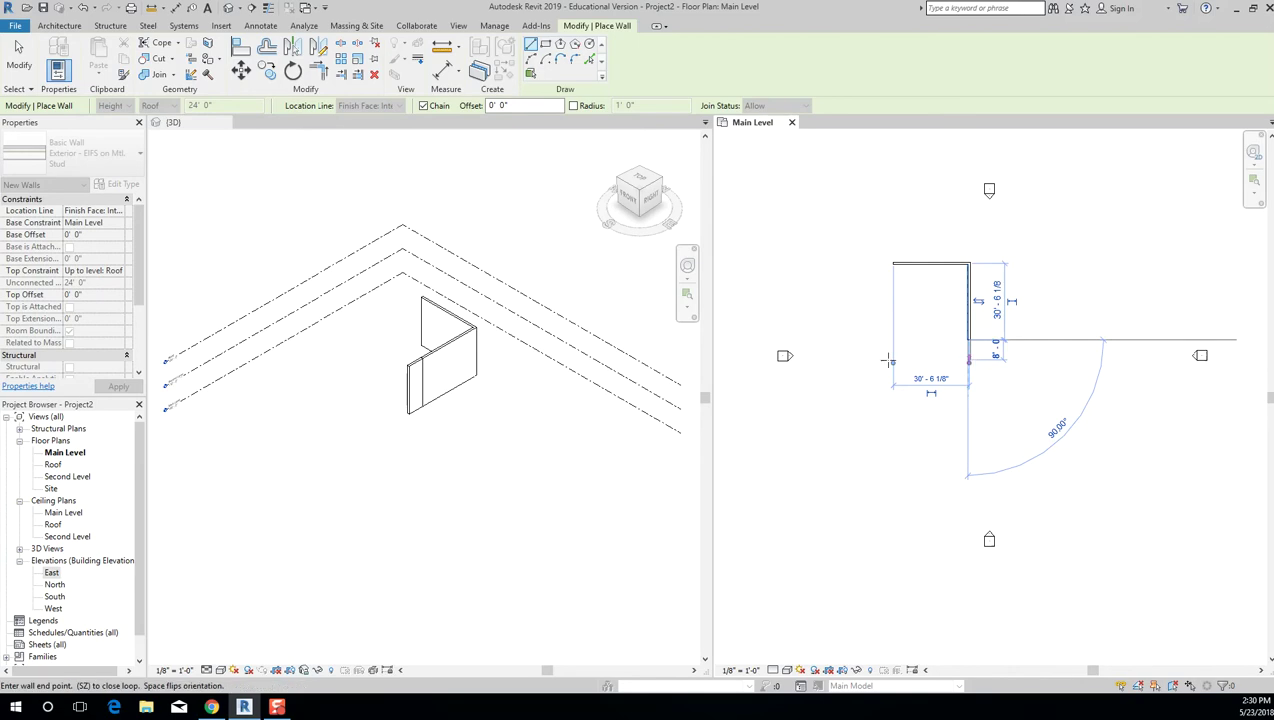
{"action": "type", "text": "30"}
{"action": "key", "text": "Return"}
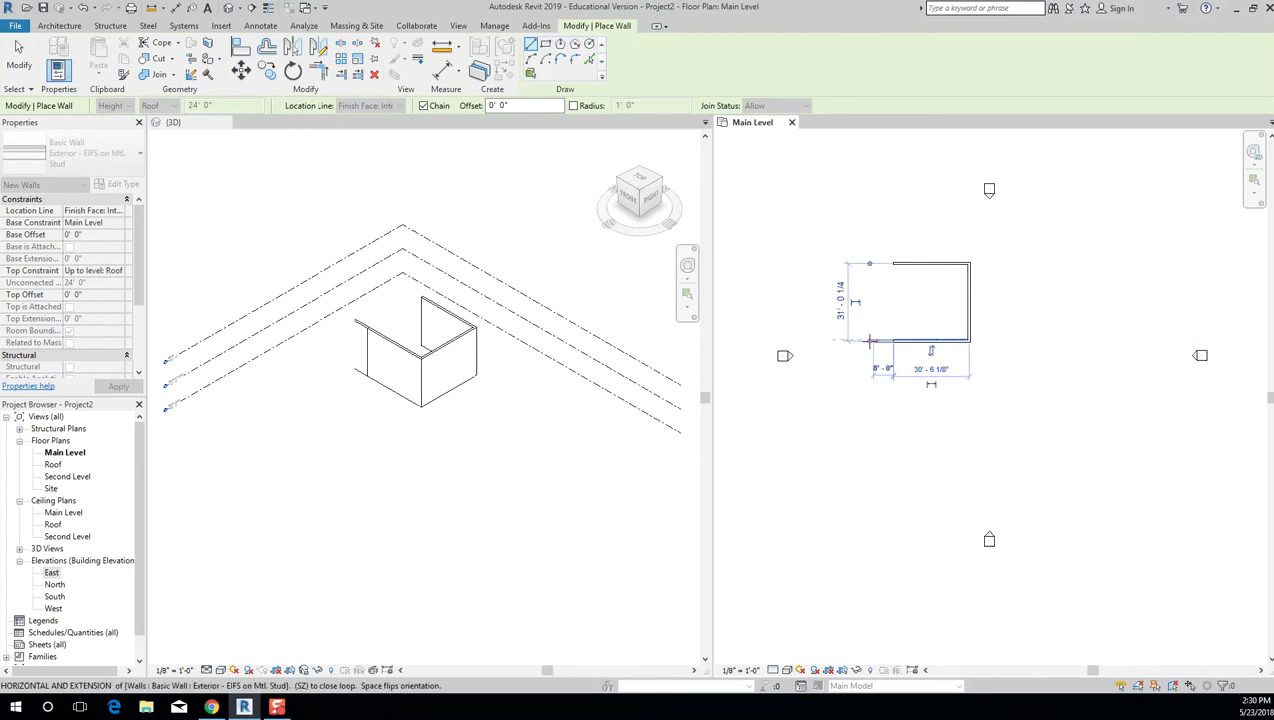
{"action": "left_click", "coordinate": [893, 263]}
{"action": "key", "text": "Escape"}
{"action": "key", "text": "Escape"}
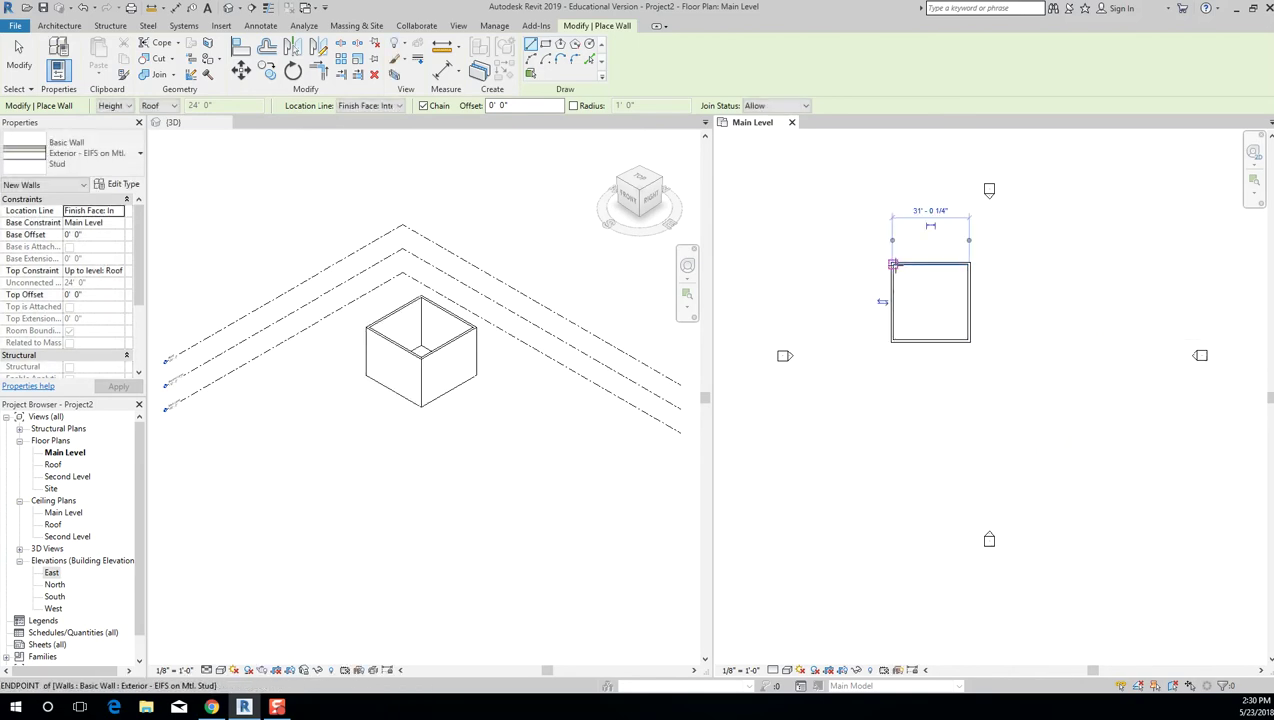
{"action": "scroll", "coordinate": [897, 269], "scroll_direction": "up", "scroll_amount": 3}
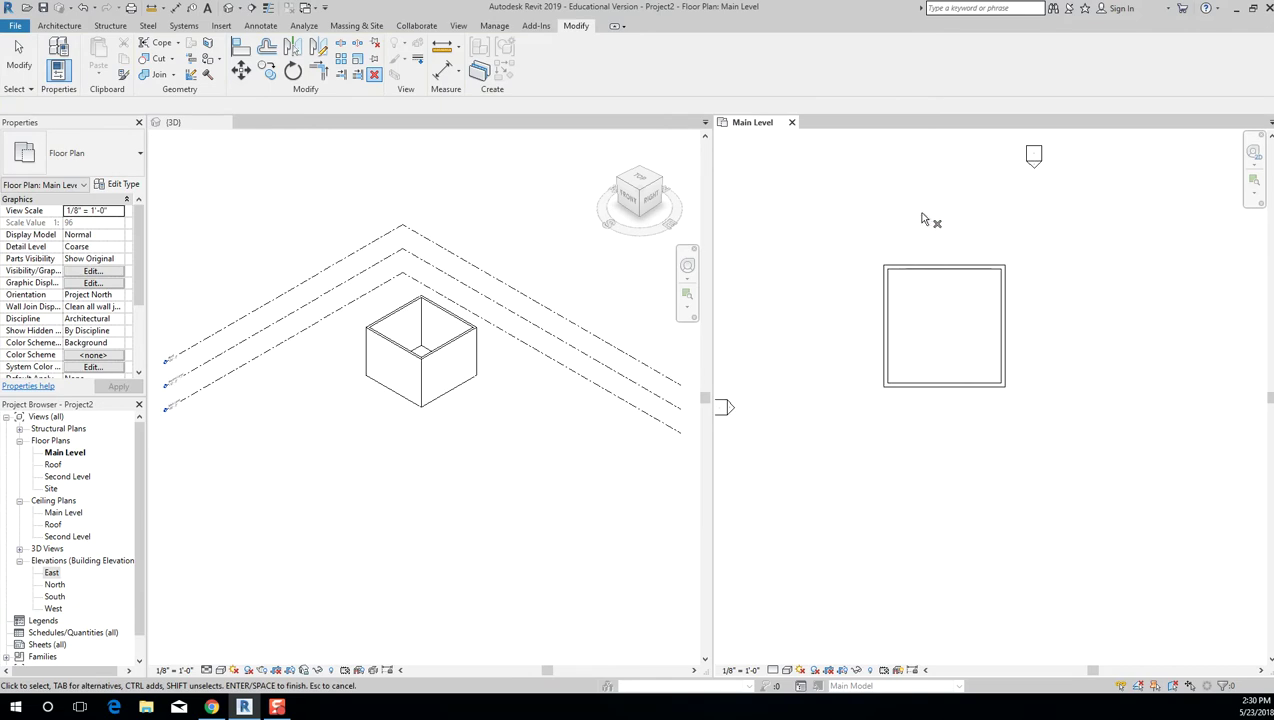
{"action": "key", "text": "Escape"}
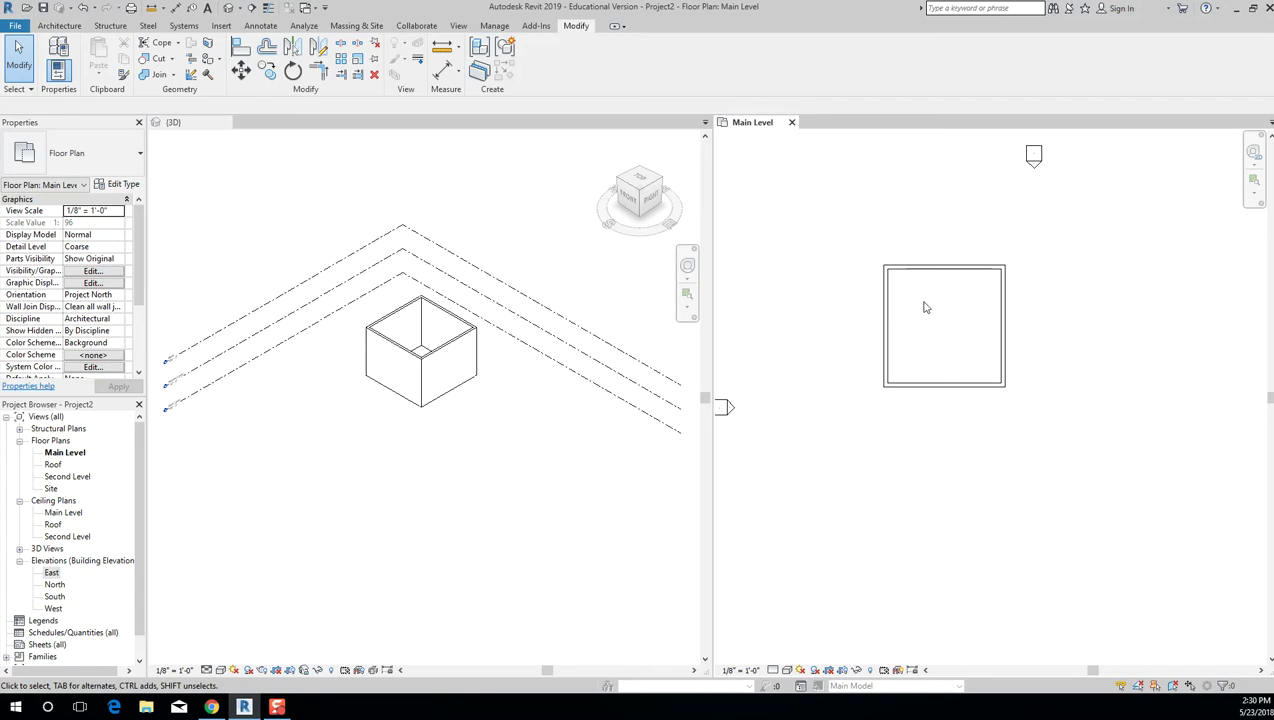
Place an aligned dimension between the inner faces of the west and east walls, with the reference preference set to Wall faces.
{"action": "scroll", "coordinate": [930, 293], "scroll_direction": "up", "scroll_amount": 1}
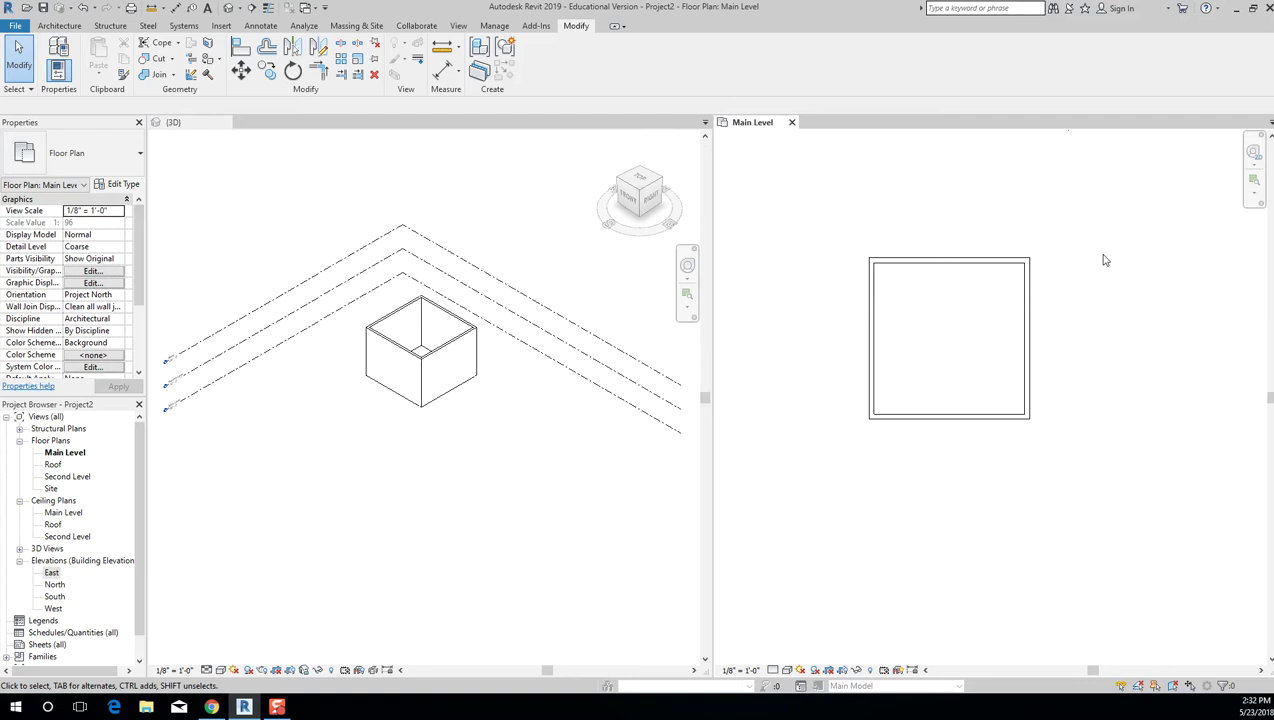
{"action": "scroll", "coordinate": [938, 293], "scroll_direction": "up", "scroll_amount": 5}
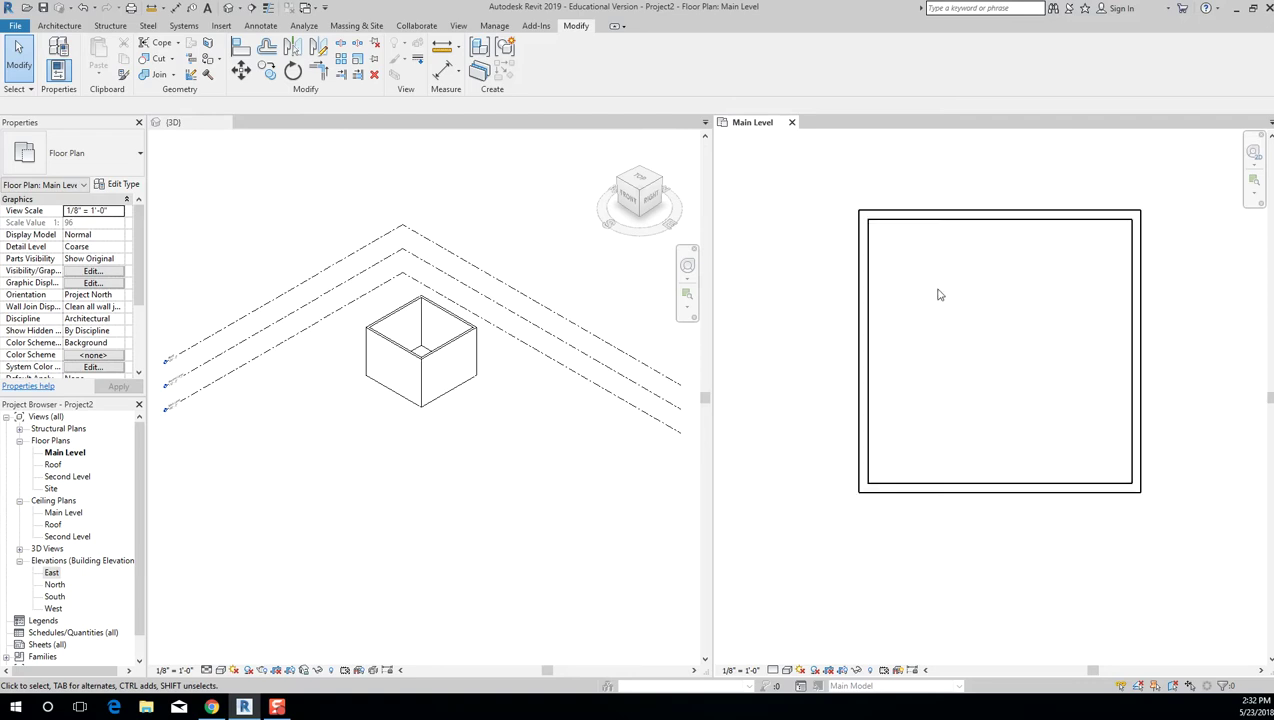
{"action": "middle_click_drag", "start_coordinate": [944, 262], "coordinate": [895, 272]}
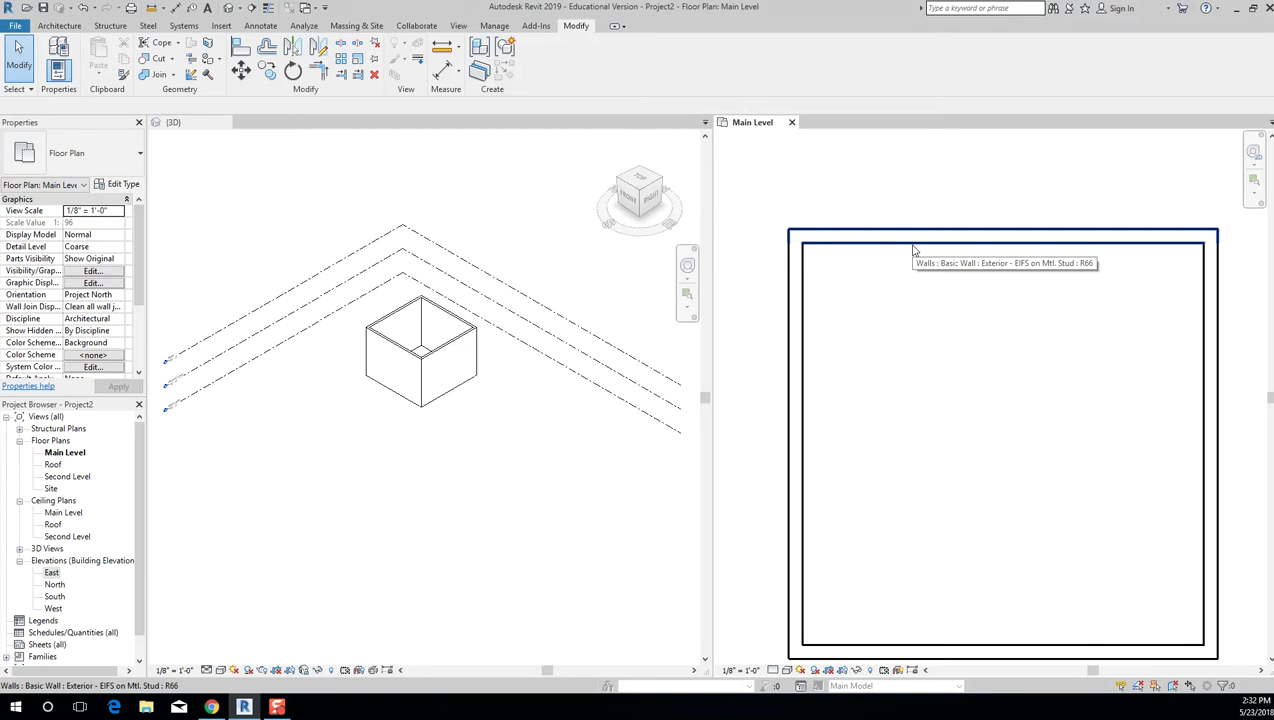
{"action": "middle_click_drag", "start_coordinate": [884, 328], "coordinate": [860, 294]}
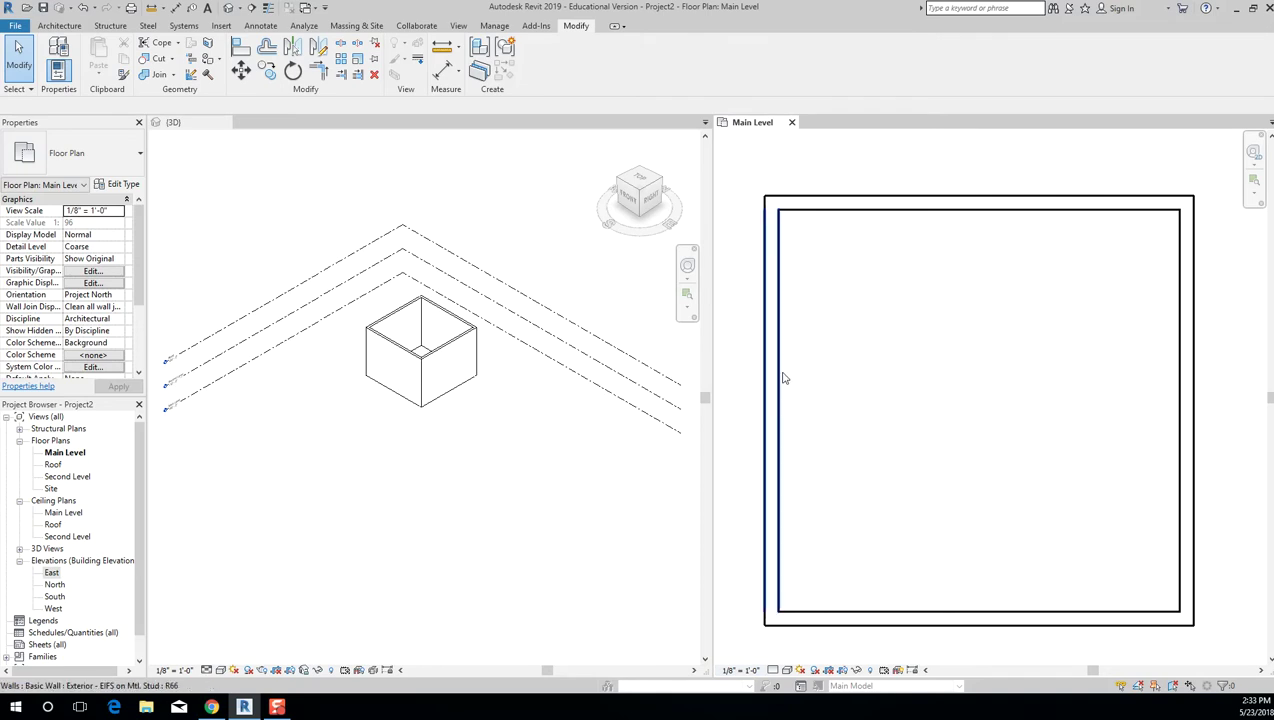
{"action": "key", "text": "d"}
{"action": "key", "text": "i"}
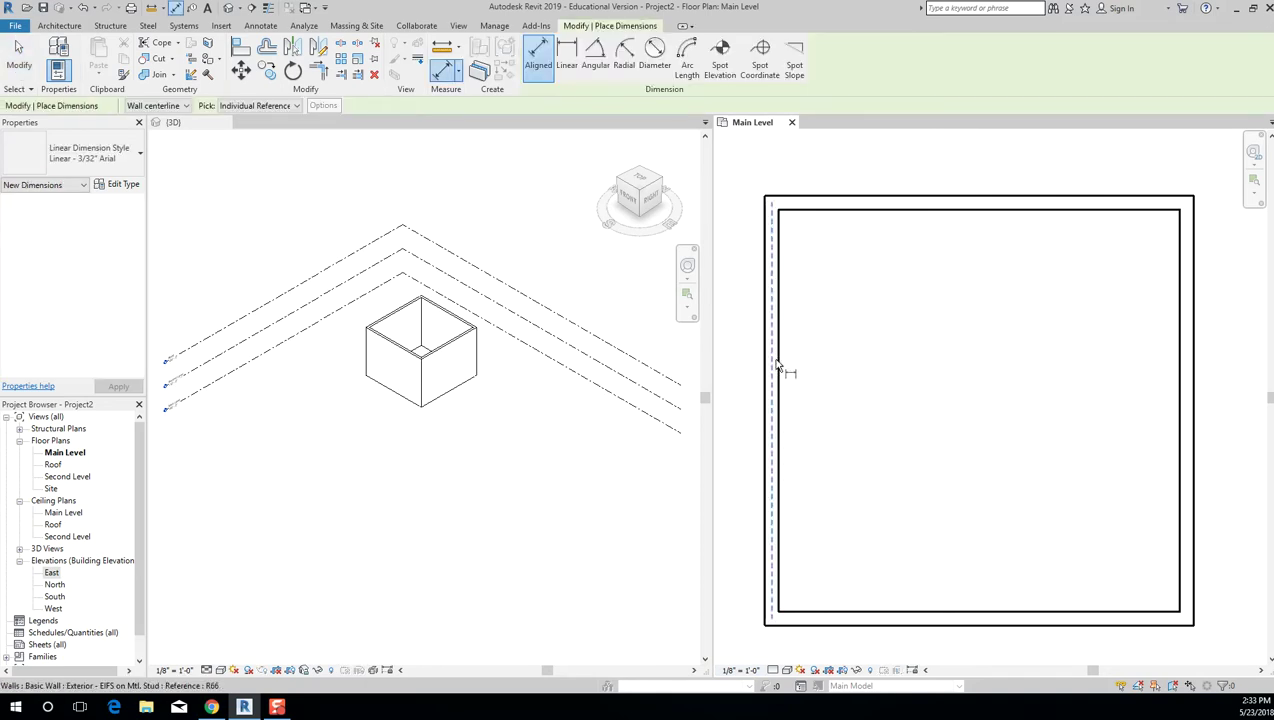
{"action": "left_click", "coordinate": [270, 106]}
{"action": "left_click", "coordinate": [245, 119]}
{"action": "left_click", "coordinate": [155, 106]}
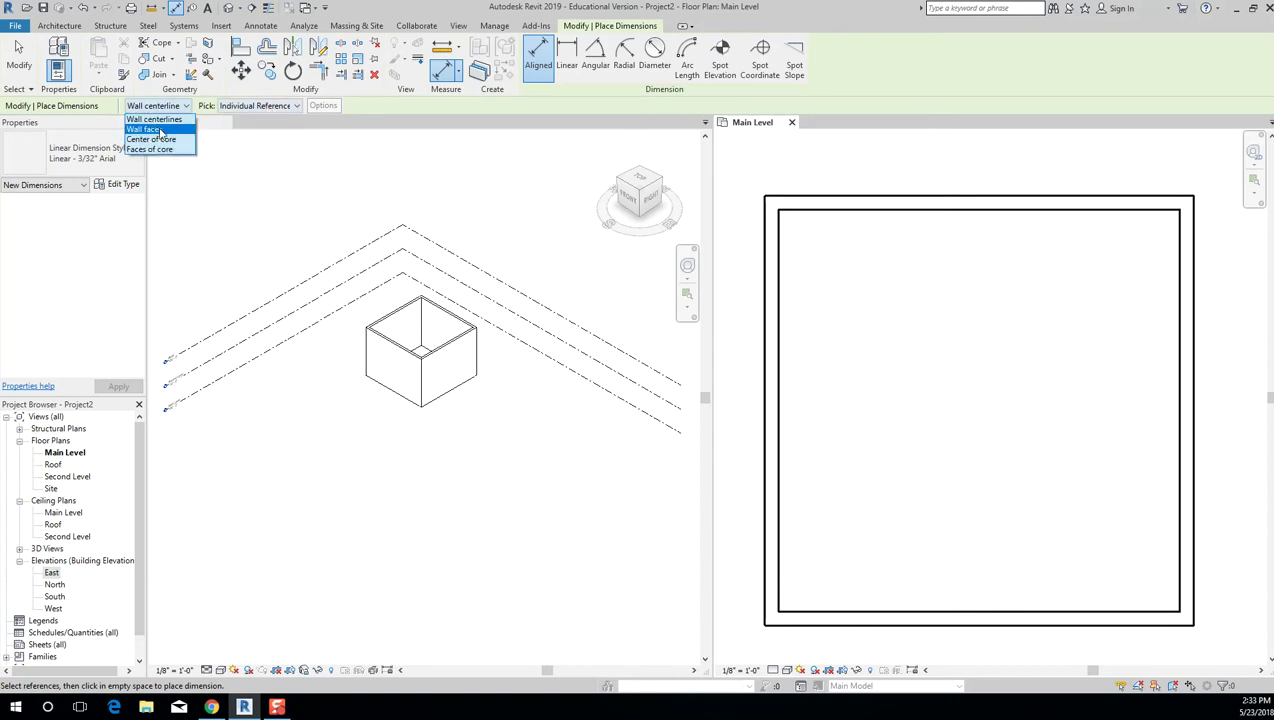
{"action": "left_click", "coordinate": [150, 129]}
{"action": "left_click", "coordinate": [781, 390]}
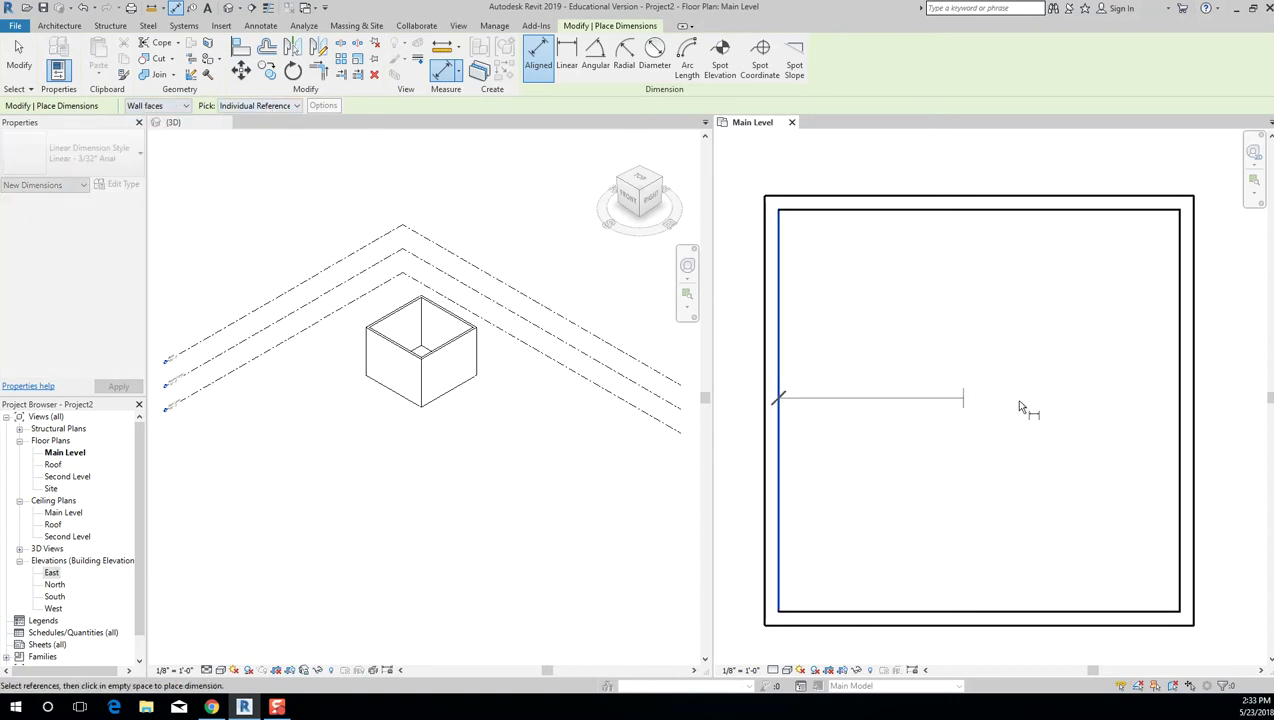
{"action": "left_click", "coordinate": [1180, 395]}
{"action": "left_click", "coordinate": [1240, 369]}
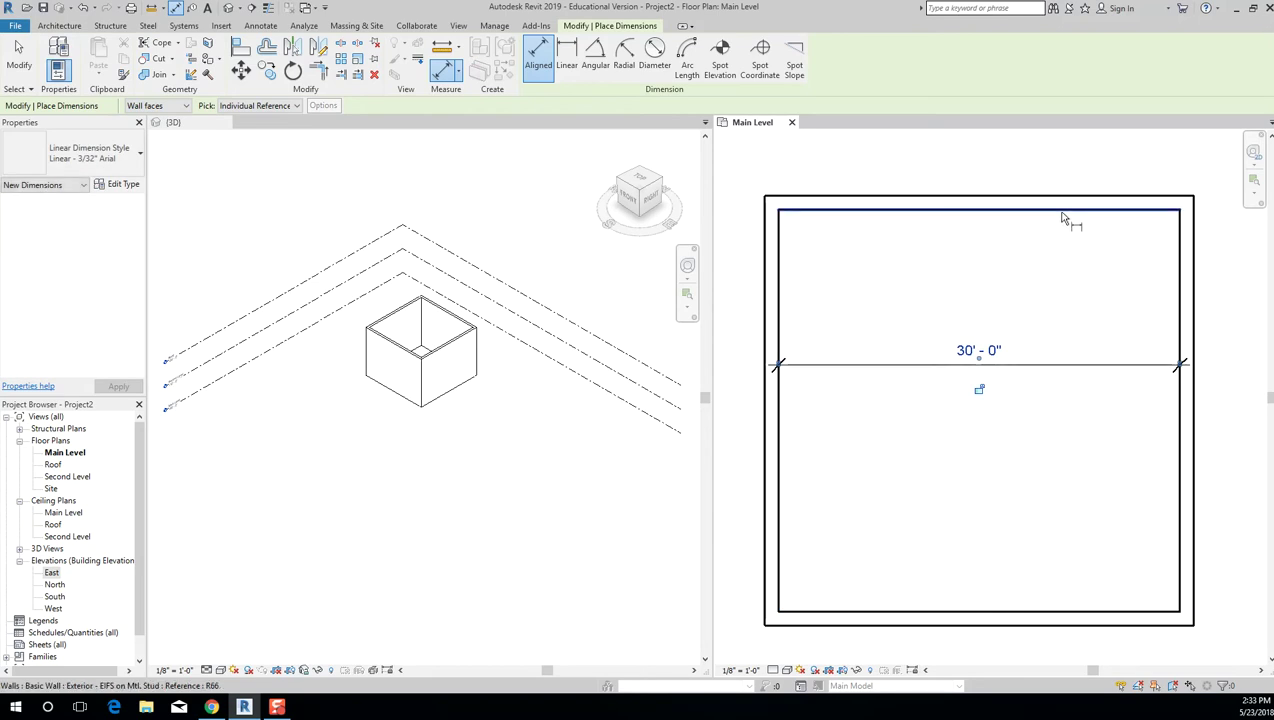
Dimension the distance between the inner faces of the north and south walls and exit the Dimension tool.
{"action": "left_click", "coordinate": [1066, 212]}
{"action": "left_click", "coordinate": [1068, 612]}
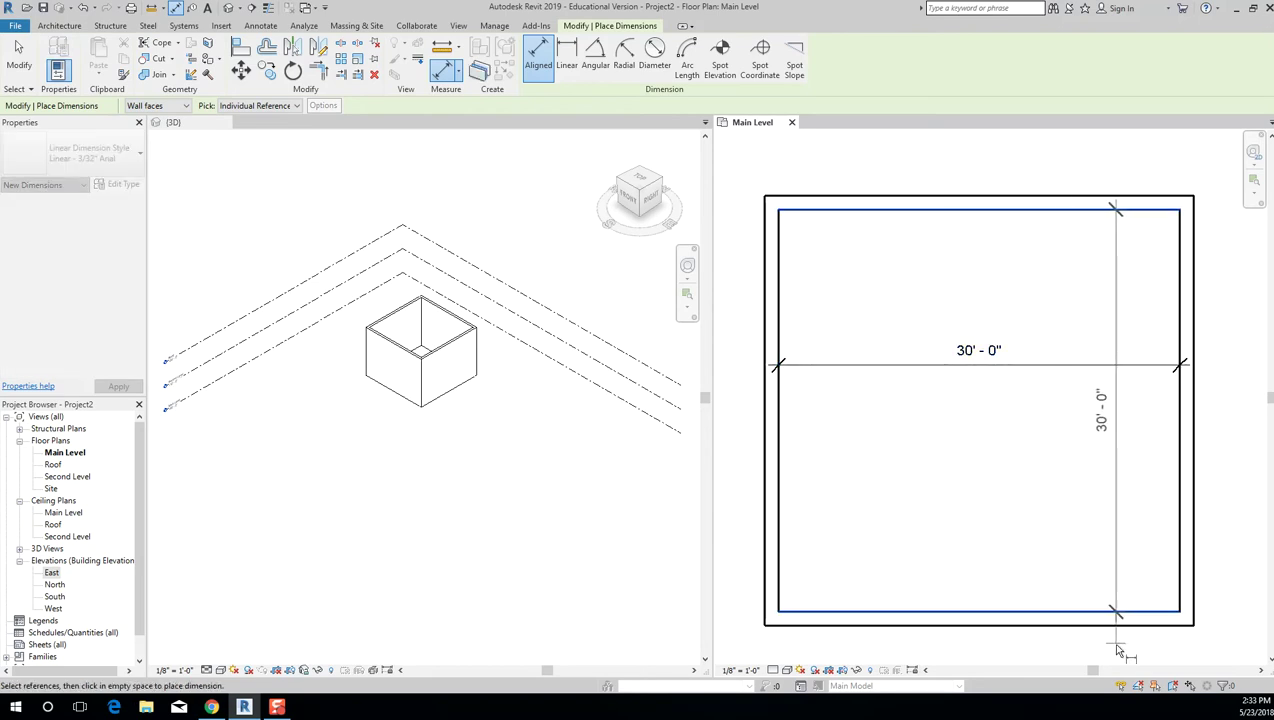
{"action": "left_click", "coordinate": [1118, 655]}
{"action": "key", "text": "Escape"}
{"action": "key", "text": "Escape"}
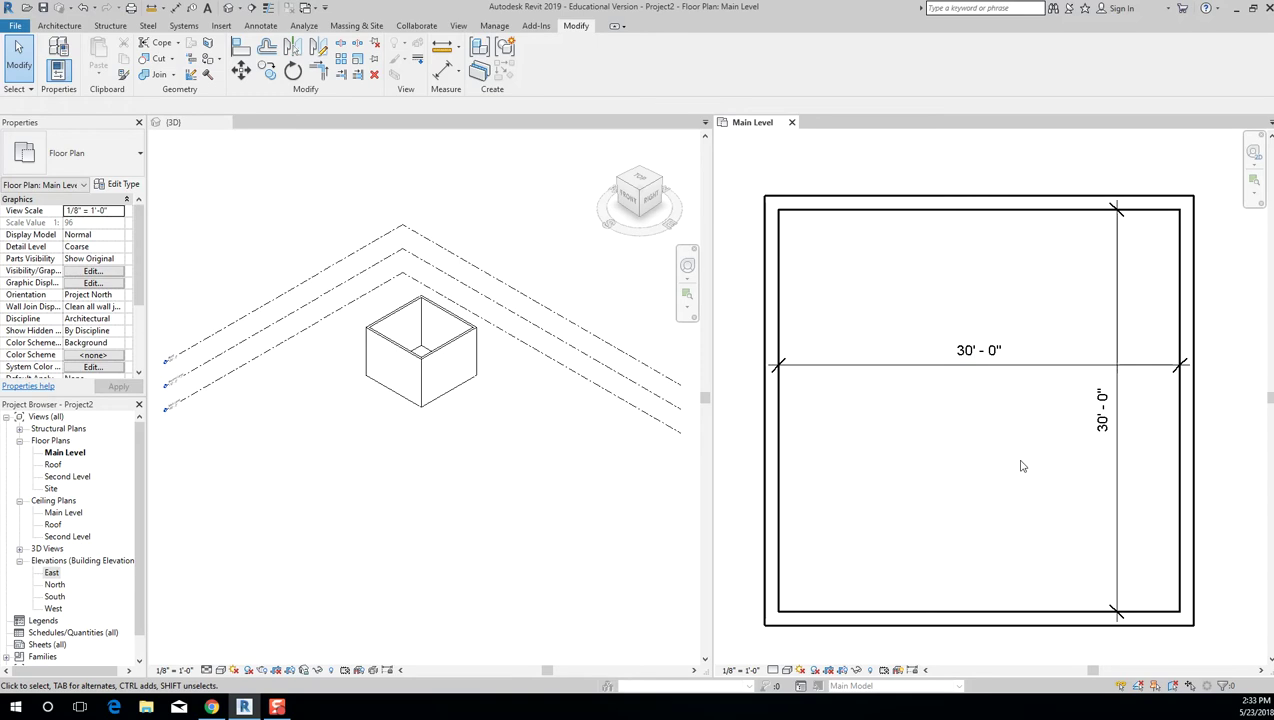
Try the Main Level plan at view scales of 1/4" = 1'-0", 3/16" = 1'-0" and 1/2" = 1'-0".
{"action": "left_click", "coordinate": [745, 670]}
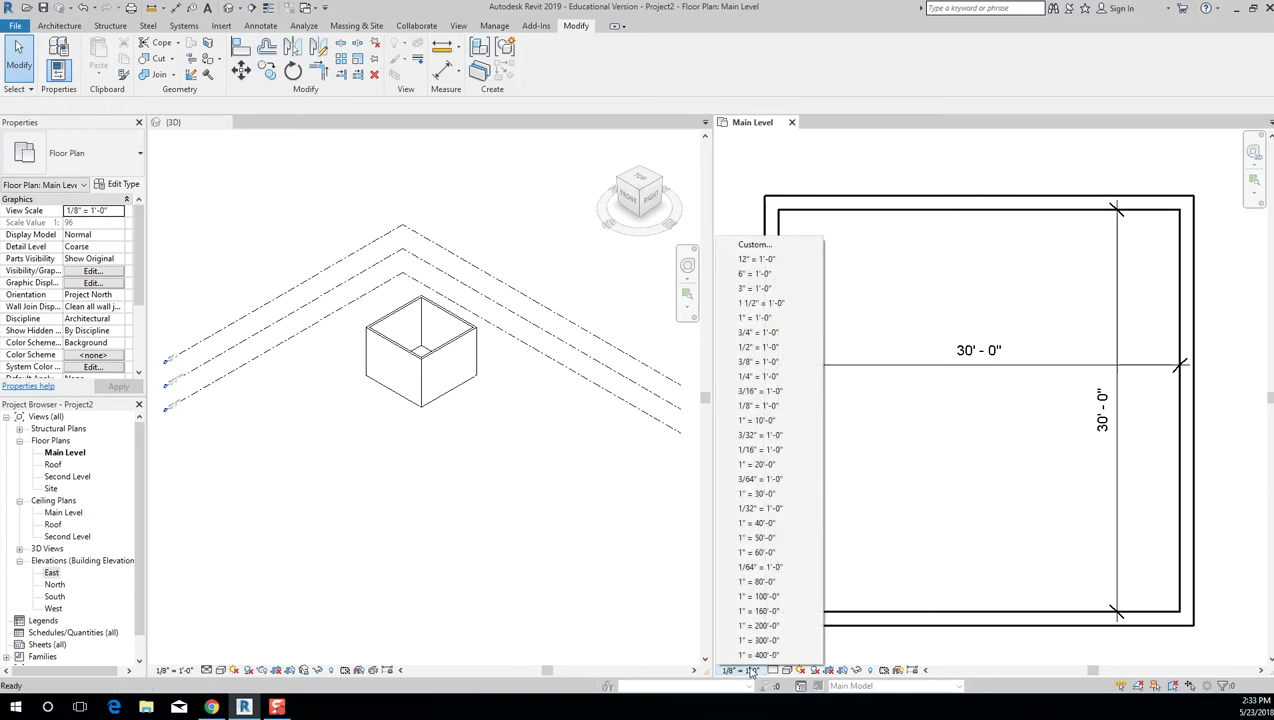
{"action": "left_click", "coordinate": [757, 376]}
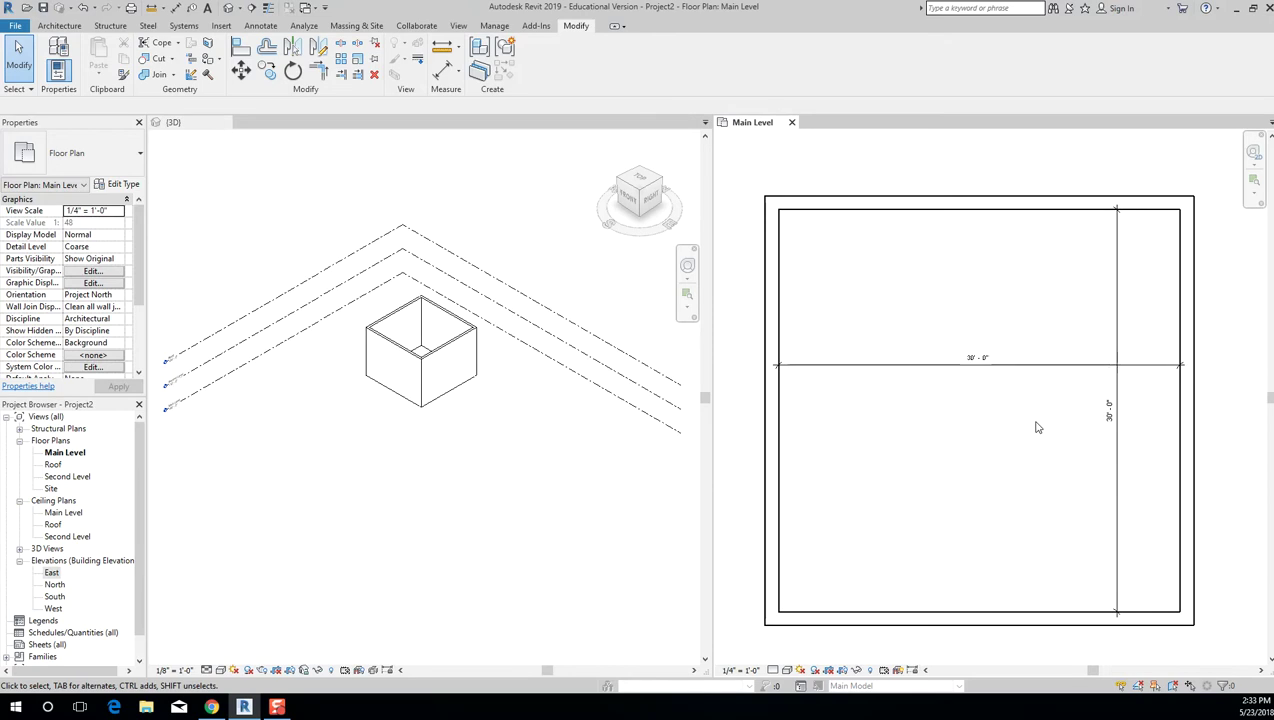
{"action": "left_click", "coordinate": [741, 670]}
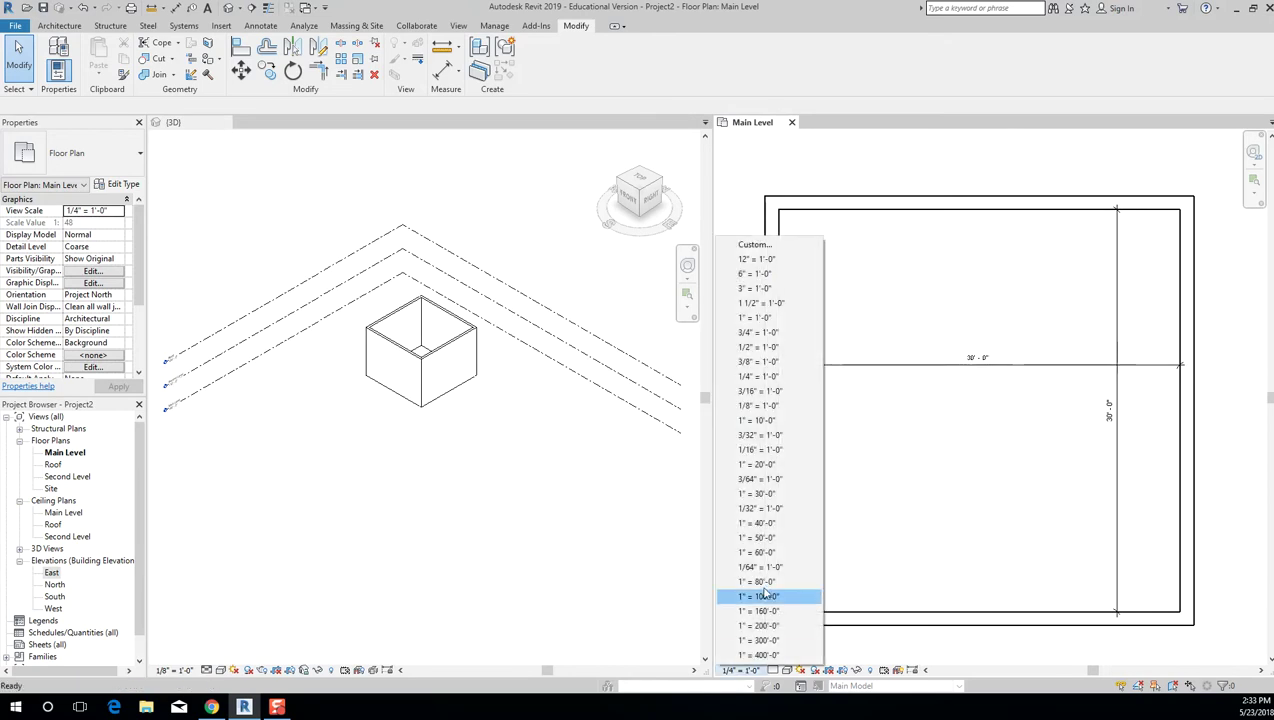
{"action": "left_click", "coordinate": [760, 391]}
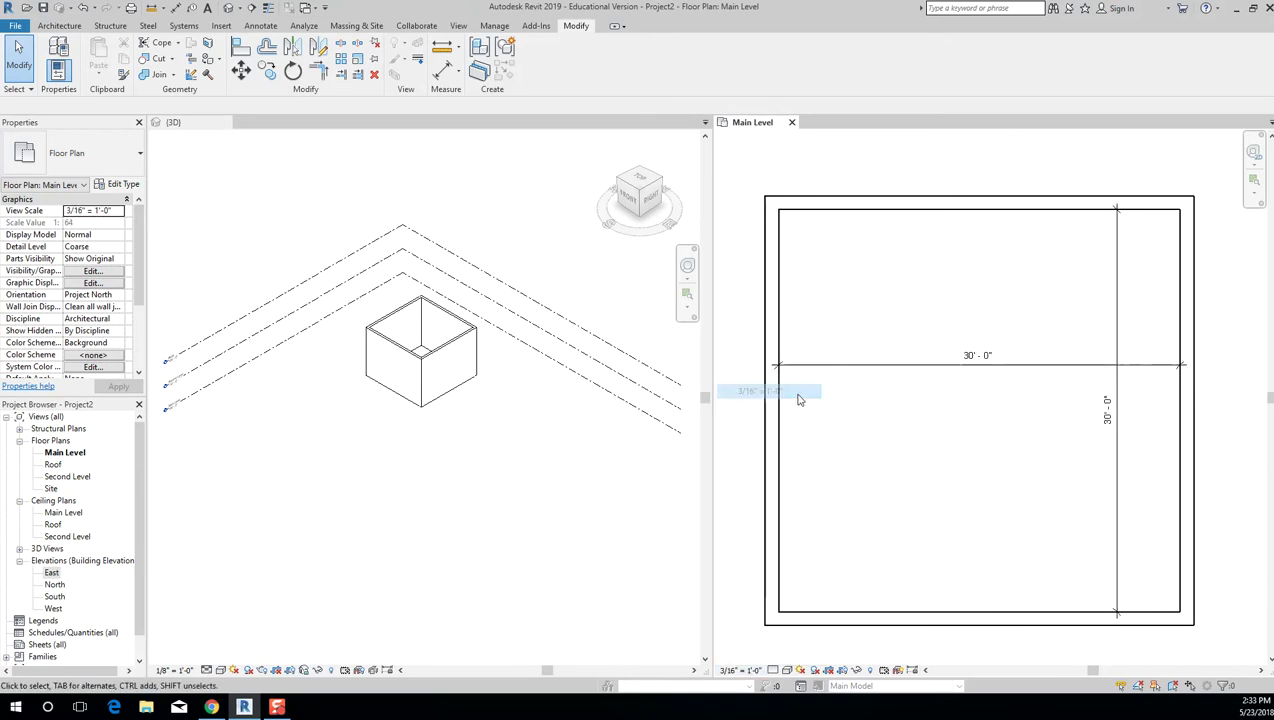
{"action": "left_click", "coordinate": [741, 670]}
{"action": "left_click", "coordinate": [760, 345]}
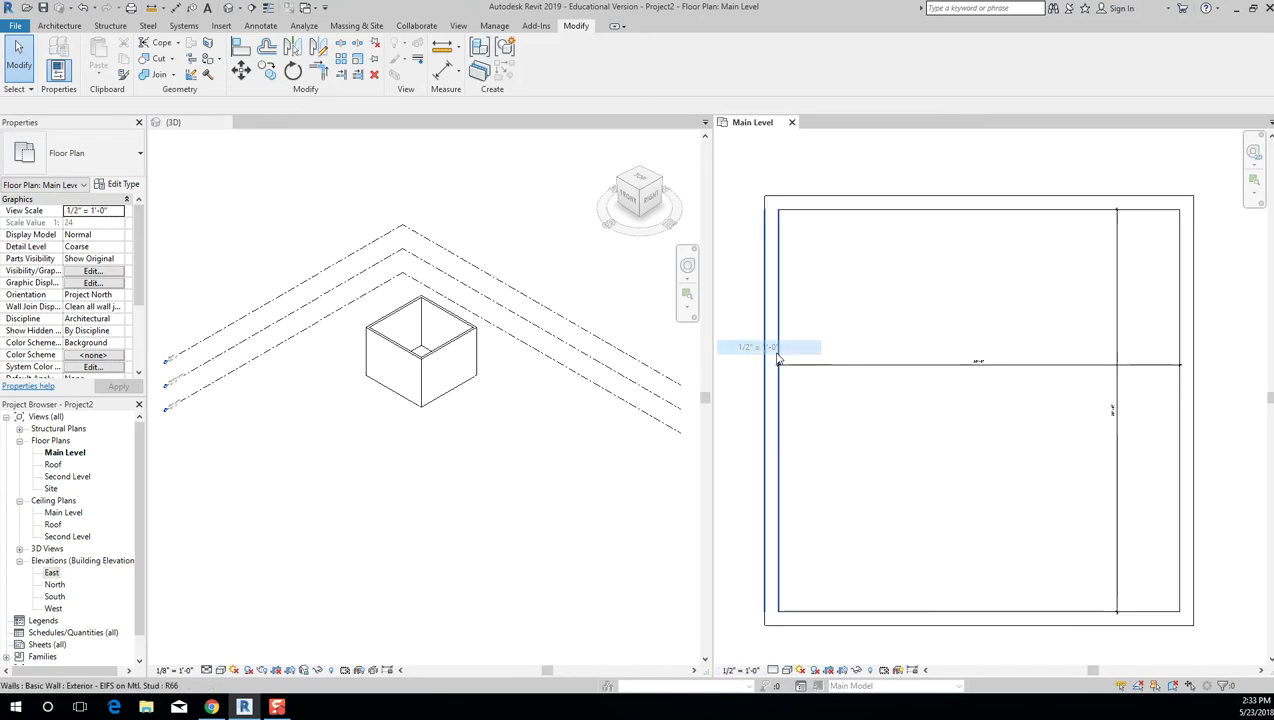
Set the Main Level floor plan's view scale to 1" = 10'-0".
{"action": "left_click", "coordinate": [741, 670]}
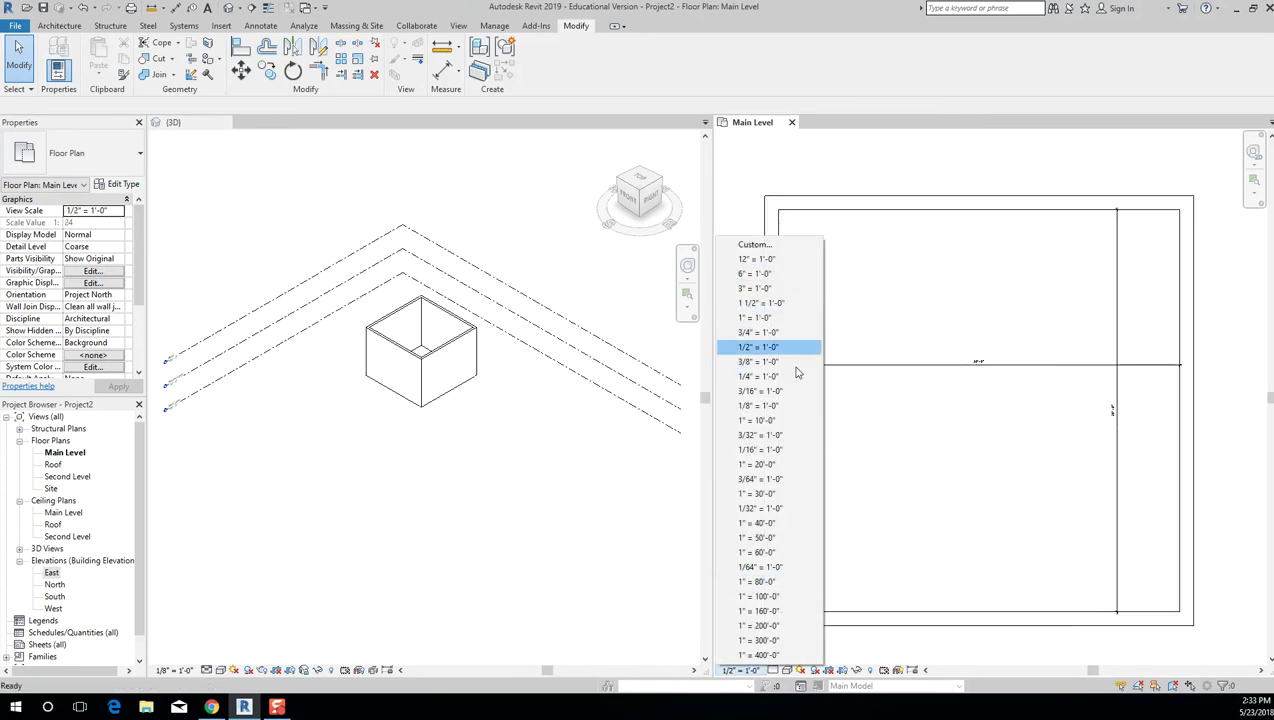
{"action": "left_click", "coordinate": [800, 421]}
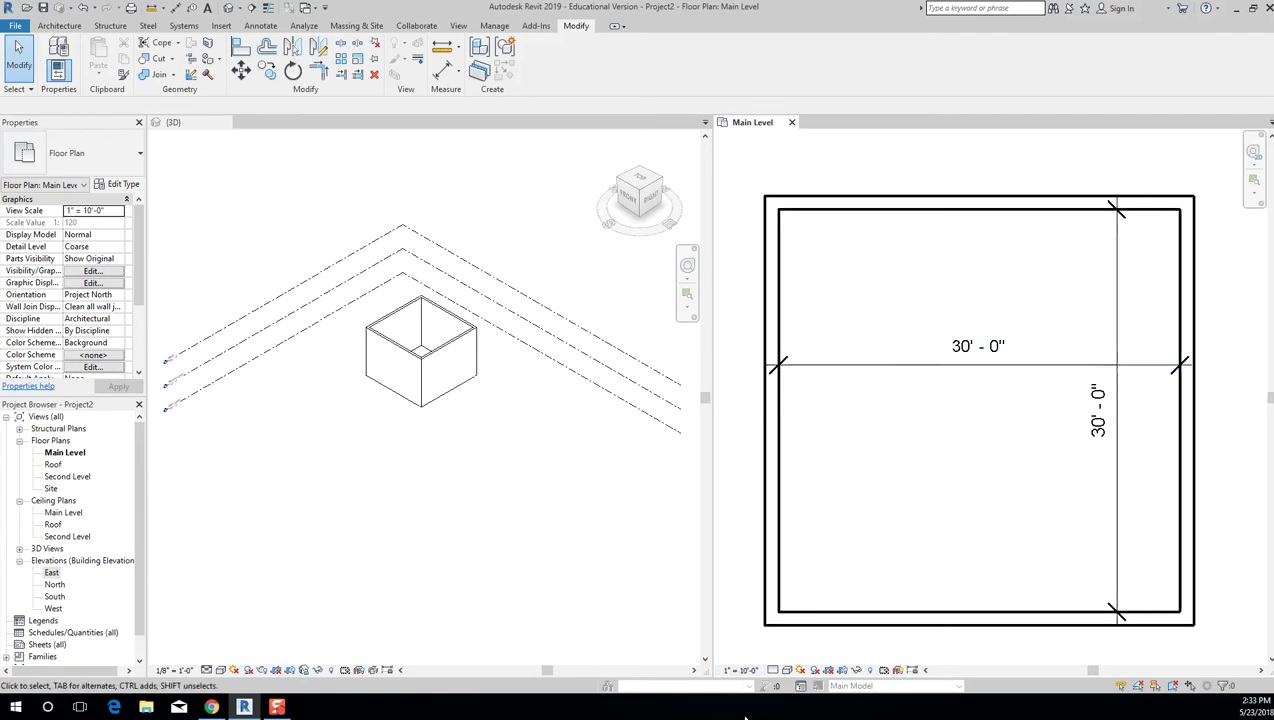
Try the Main Level plan at the Medium and Fine detail levels and inspect the southwest wall corner.
{"action": "left_click", "coordinate": [777, 671]}
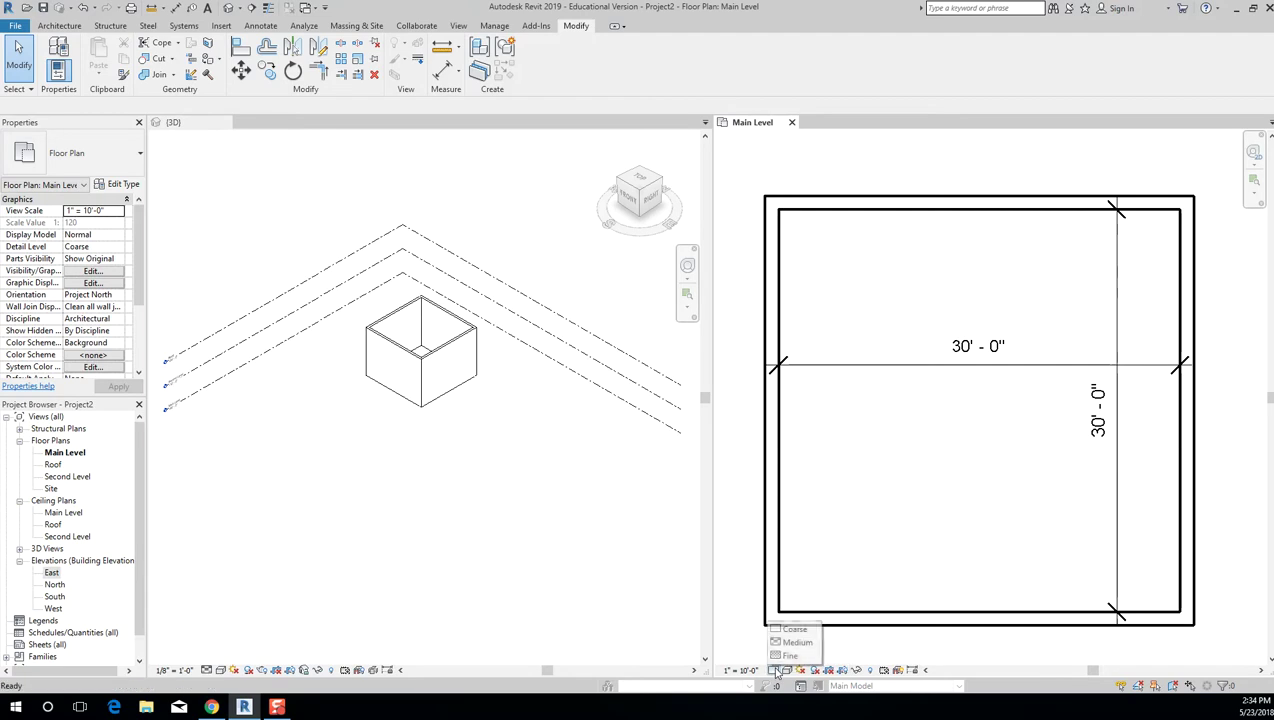
{"action": "left_click", "coordinate": [787, 643]}
{"action": "left_click", "coordinate": [777, 671]}
{"action": "left_click", "coordinate": [786, 656]}
{"action": "scroll", "coordinate": [788, 610], "scroll_direction": "up", "scroll_amount": 6}
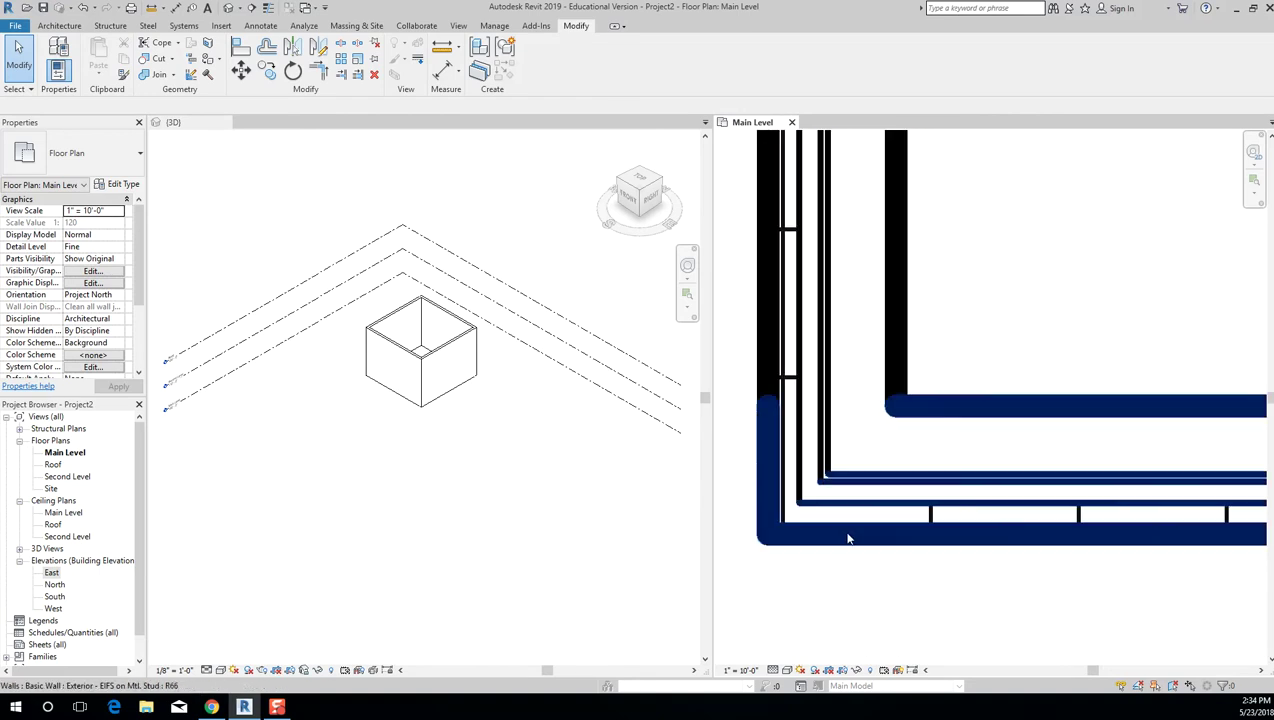
Switch the Main Level plan between Medium and Fine detail to compare the wall layers, ending on Fine with the whole plan fitted.
{"action": "left_click", "coordinate": [777, 671]}
{"action": "left_click", "coordinate": [786, 643]}
{"action": "left_click", "coordinate": [777, 670]}
{"action": "left_click", "coordinate": [779, 645]}
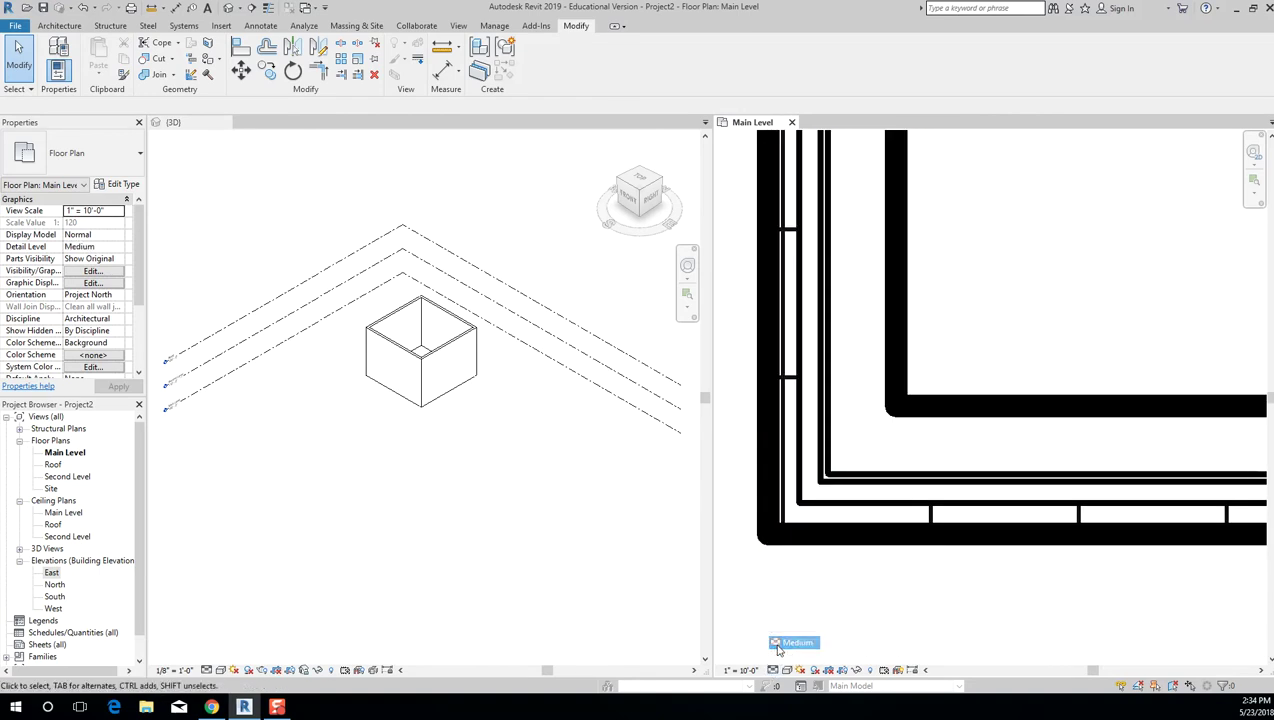
{"action": "left_click", "coordinate": [776, 670]}
{"action": "left_click", "coordinate": [776, 656]}
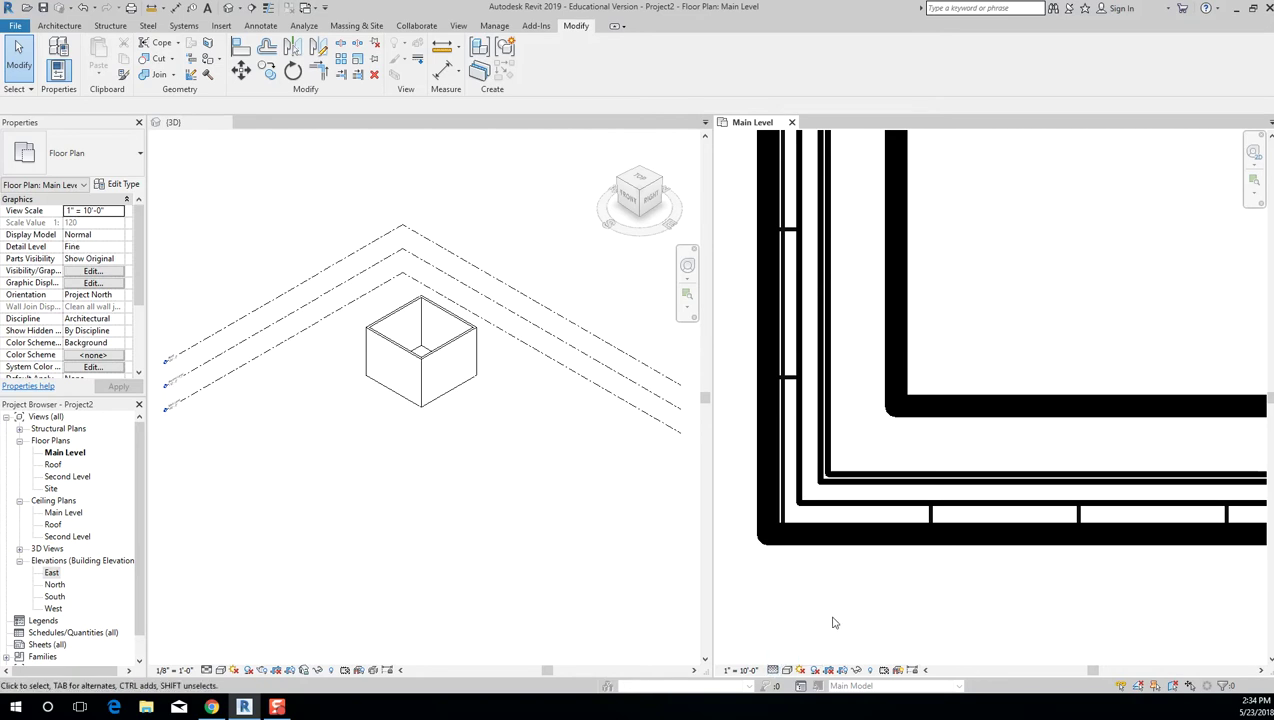
{"action": "scroll", "coordinate": [795, 600], "scroll_direction": "down", "scroll_amount": 4}
{"action": "scroll", "coordinate": [822, 616], "scroll_direction": "up", "scroll_amount": 4}
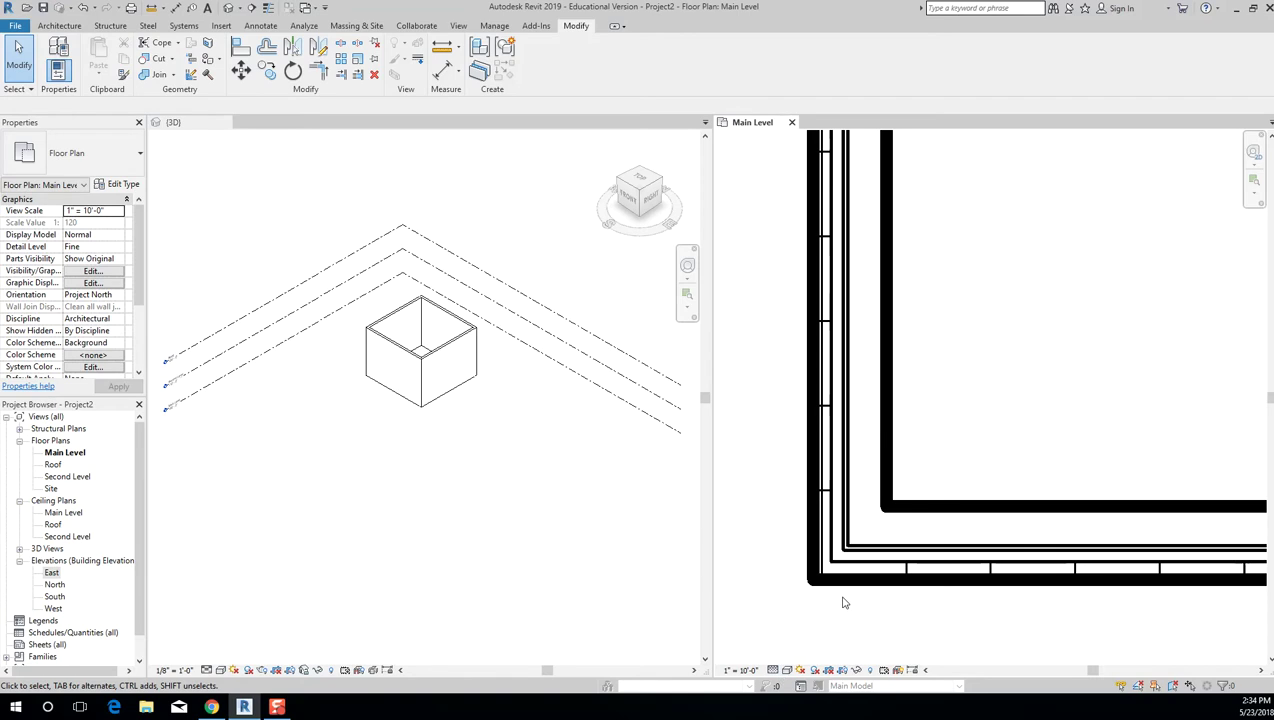
{"action": "key", "text": "z"}
{"action": "key", "text": "f"}
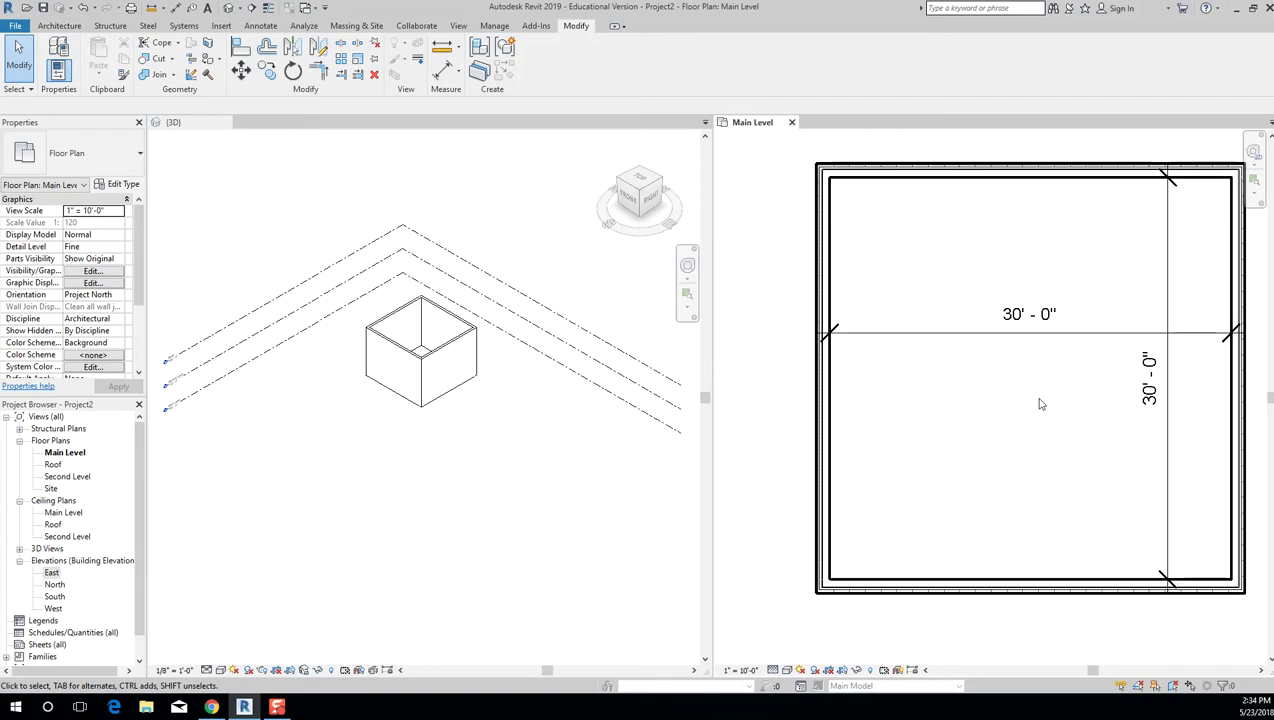
Toggle Thin Lines repeatedly to compare line weights at the northwest wall corner, leaving Thin Lines on.
{"action": "scroll", "coordinate": [880, 260], "scroll_direction": "up", "scroll_amount": 5}
{"action": "middle_click_drag", "start_coordinate": [890, 270], "coordinate": [949, 358]}
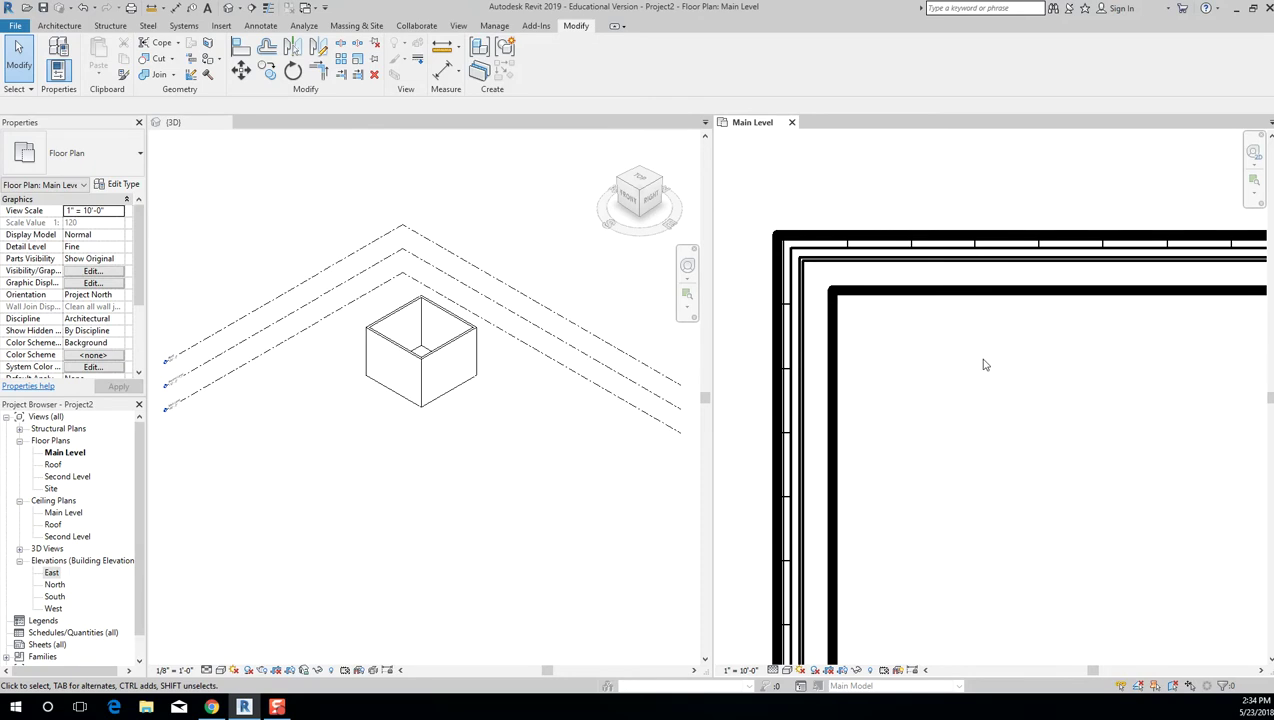
{"action": "key", "text": "t"}
{"action": "key", "text": "l"}
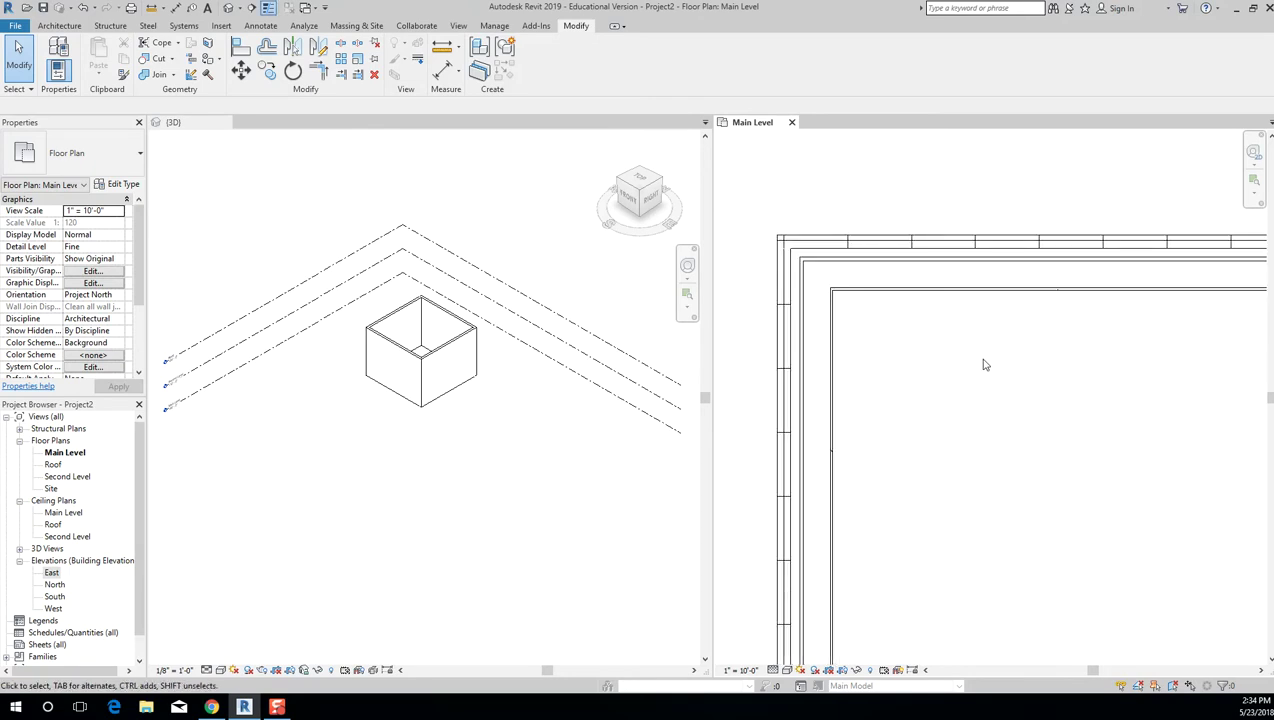
{"action": "key", "text": "t"}
{"action": "key", "text": "l"}
{"action": "key", "text": "t"}
{"action": "key", "text": "l"}
{"action": "key", "text": "t"}
{"action": "key", "text": "l"}
{"action": "key", "text": "t"}
{"action": "key", "text": "l"}
{"action": "key", "text": "t"}
{"action": "key", "text": "l"}
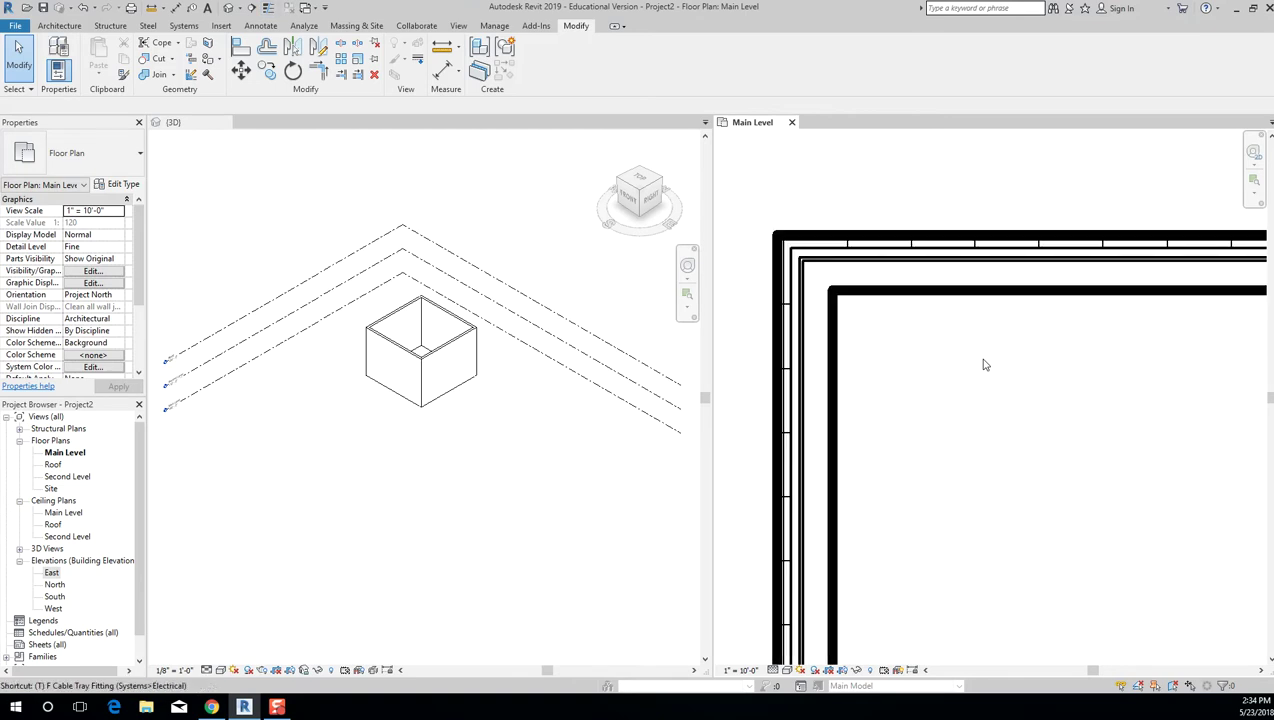
{"action": "key", "text": "t"}
{"action": "key", "text": "l"}
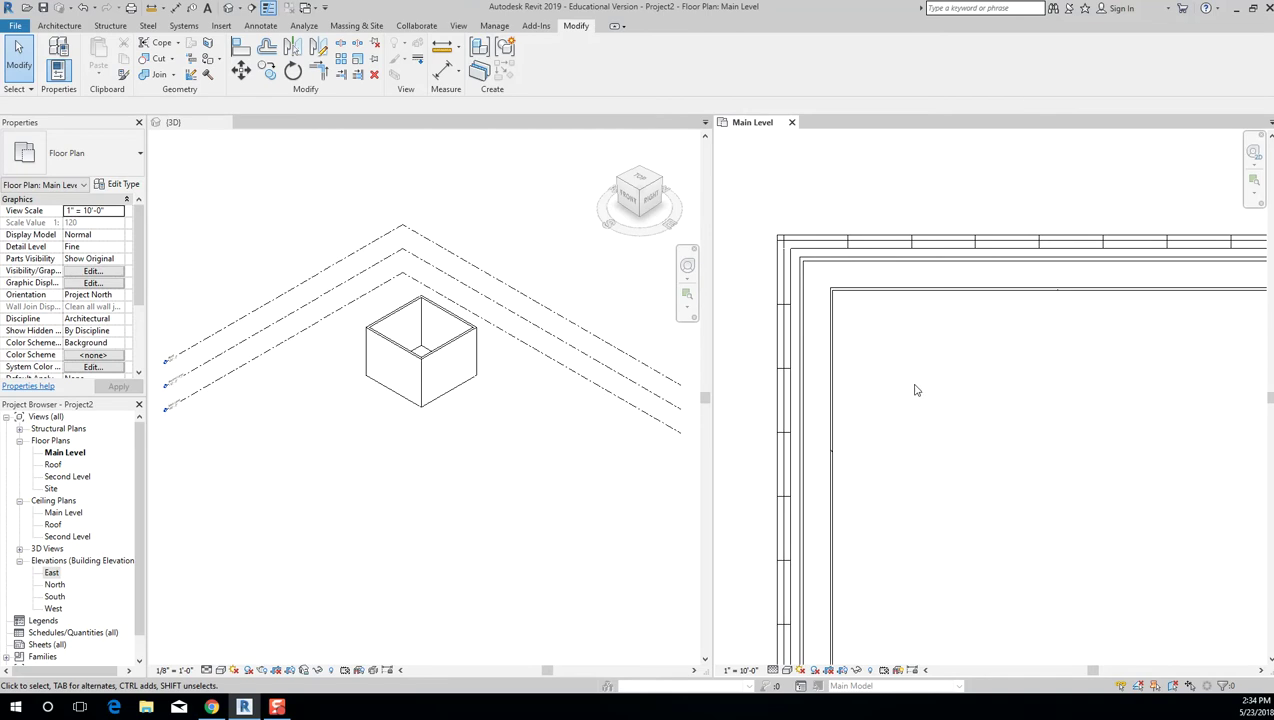
Inspect the wall layers at the northwest corner, and set the Main Level plan's detail level to Coarse.
{"action": "scroll", "coordinate": [927, 367], "scroll_direction": "up", "scroll_amount": 3}
{"action": "scroll", "coordinate": [830, 262], "scroll_direction": "down", "scroll_amount": 2}
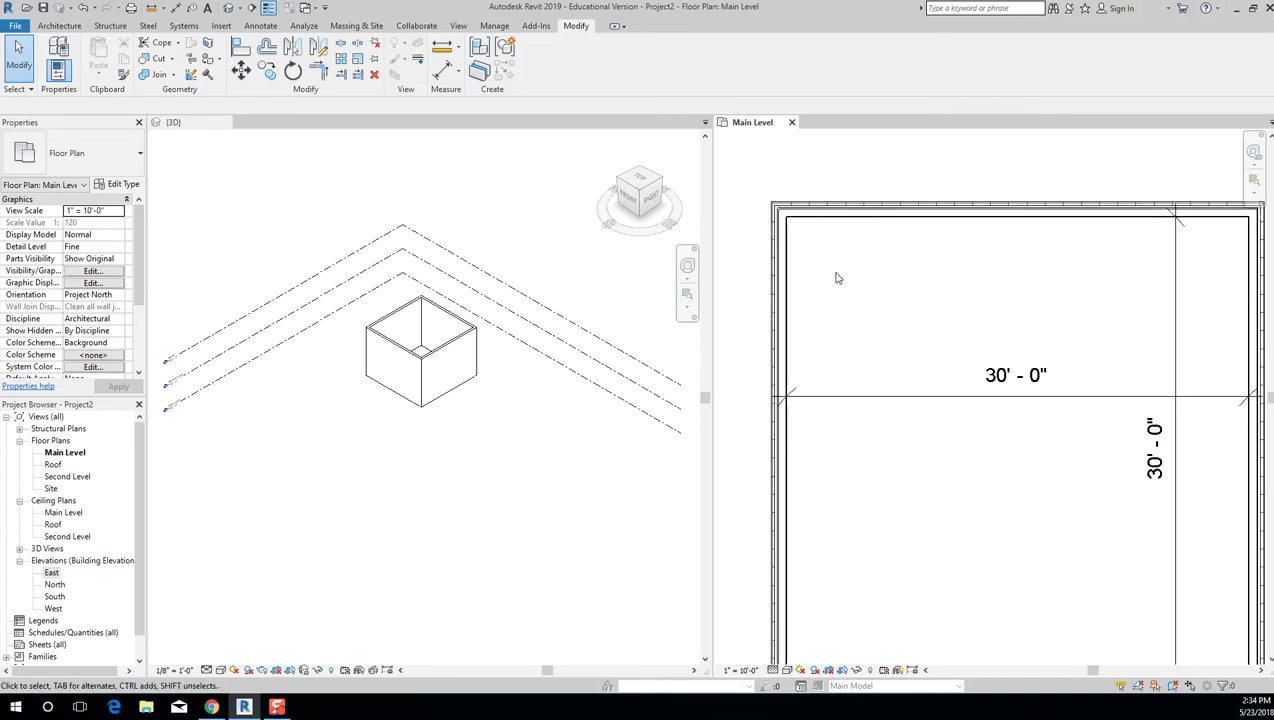
{"action": "scroll", "coordinate": [838, 278], "scroll_direction": "up", "scroll_amount": 5}
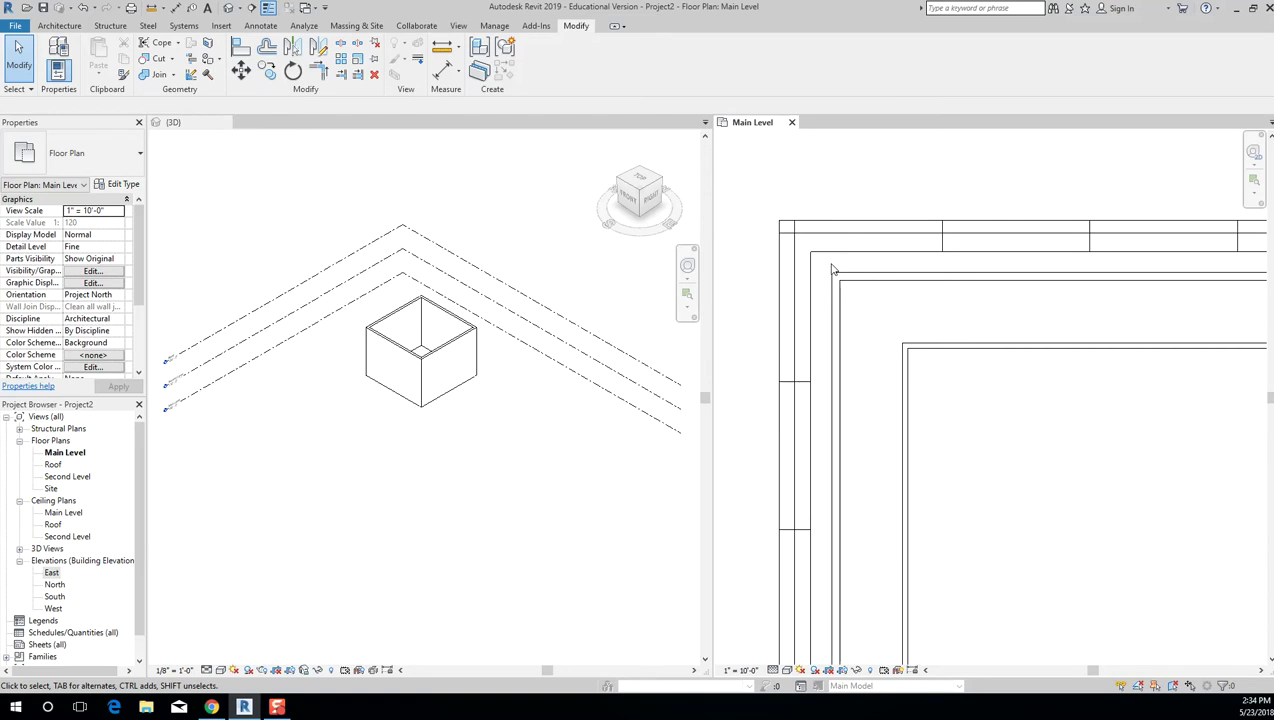
{"action": "left_click", "coordinate": [774, 671]}
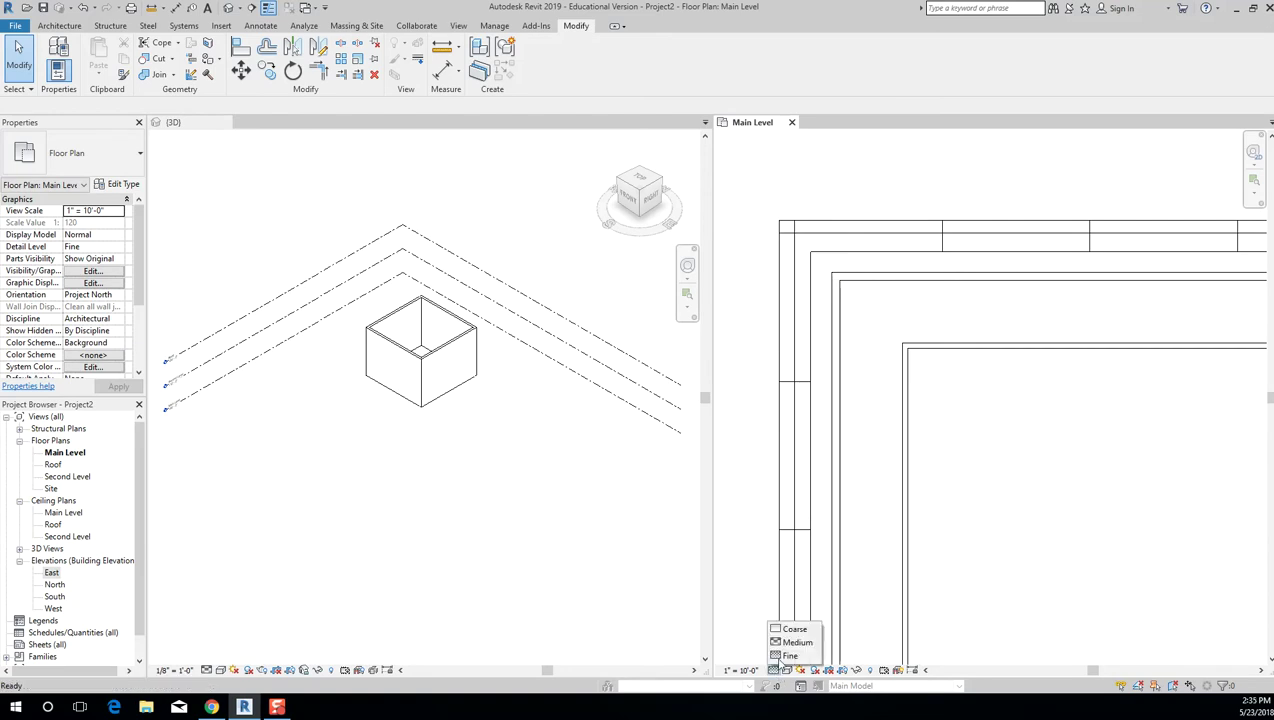
{"action": "left_click", "coordinate": [790, 629]}
{"action": "scroll", "coordinate": [752, 378], "scroll_direction": "down", "scroll_amount": 3}
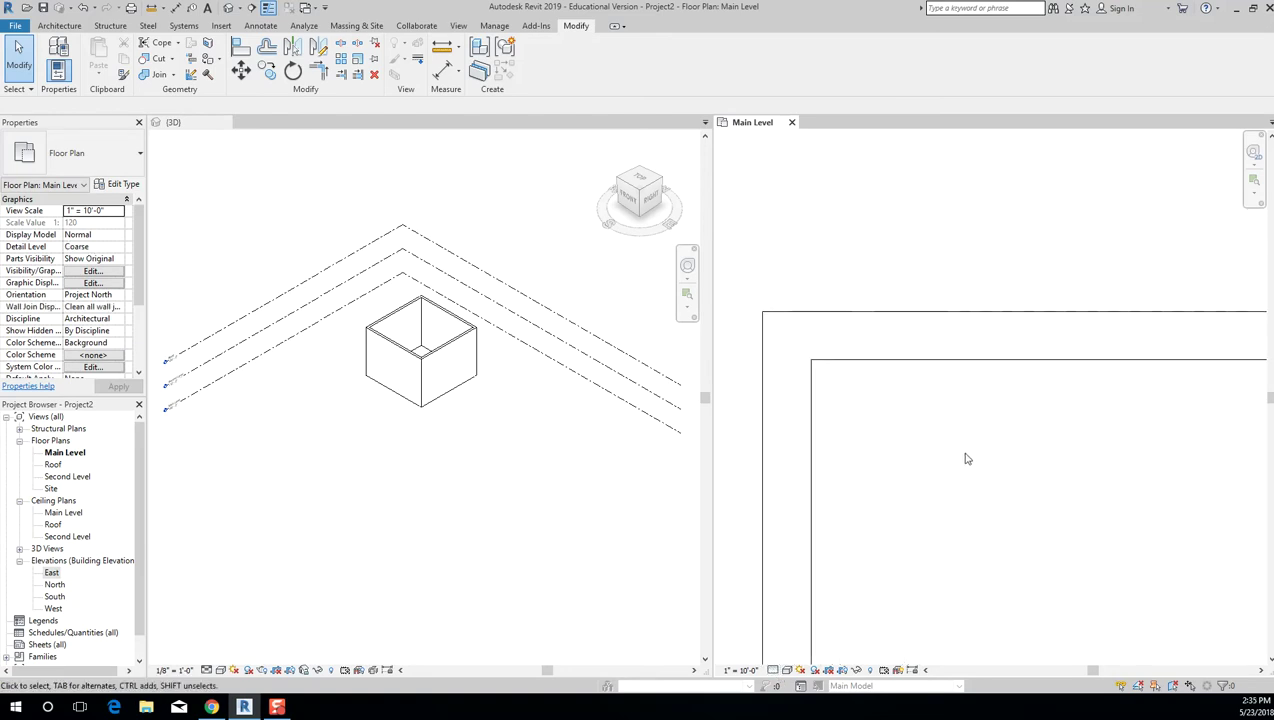
{"action": "scroll", "coordinate": [967, 459], "scroll_direction": "down", "scroll_amount": 3}
Turn Thin Lines off and back on to compare the line weights of the coarse walls.
{"action": "key", "text": "t"}
{"action": "key", "text": "l"}
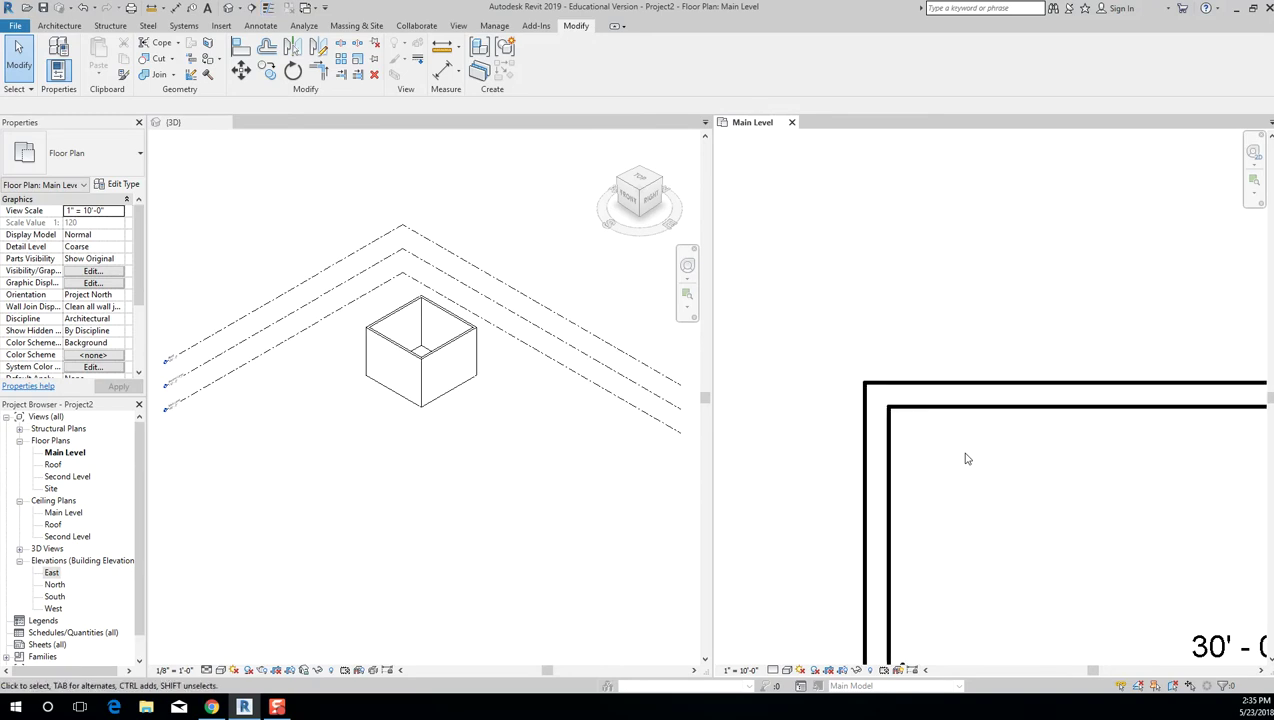
{"action": "key", "text": "t"}
{"action": "key", "text": "l"}
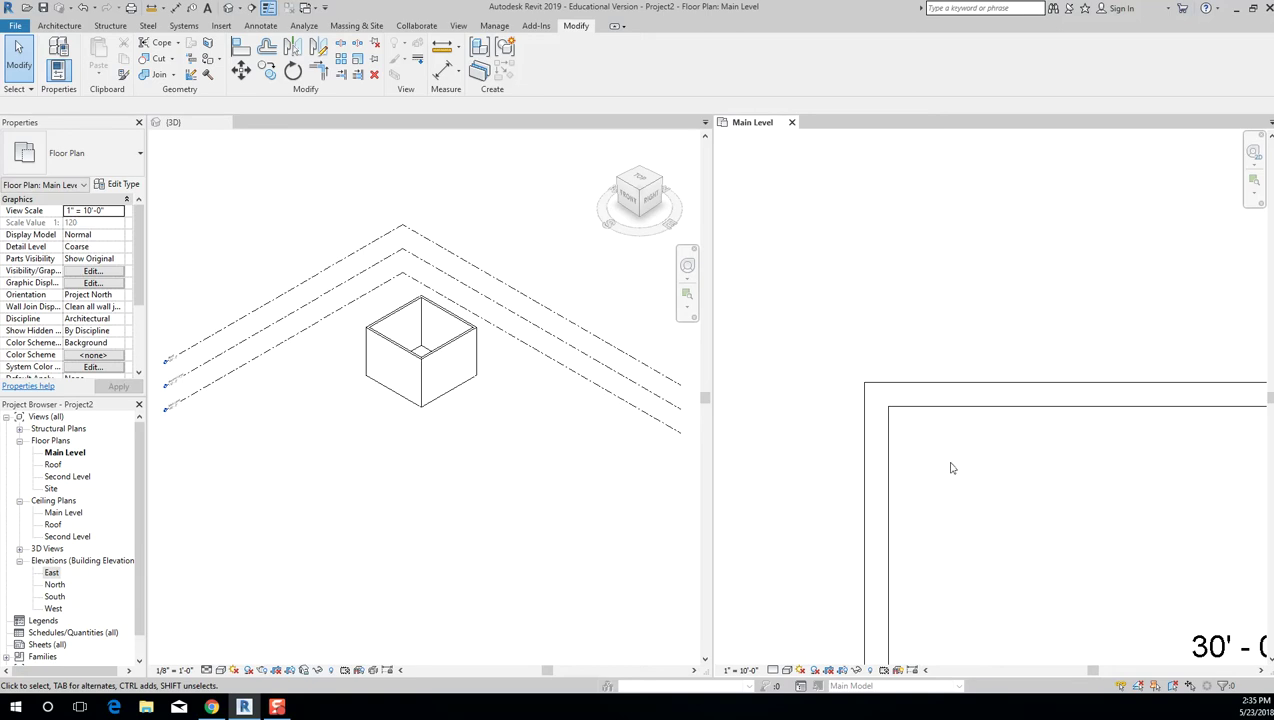
Save the project under the name sample.
{"action": "scroll", "coordinate": [952, 462], "scroll_direction": "down", "scroll_amount": 4}
{"action": "scroll", "coordinate": [935, 380], "scroll_direction": "up", "scroll_amount": 2}
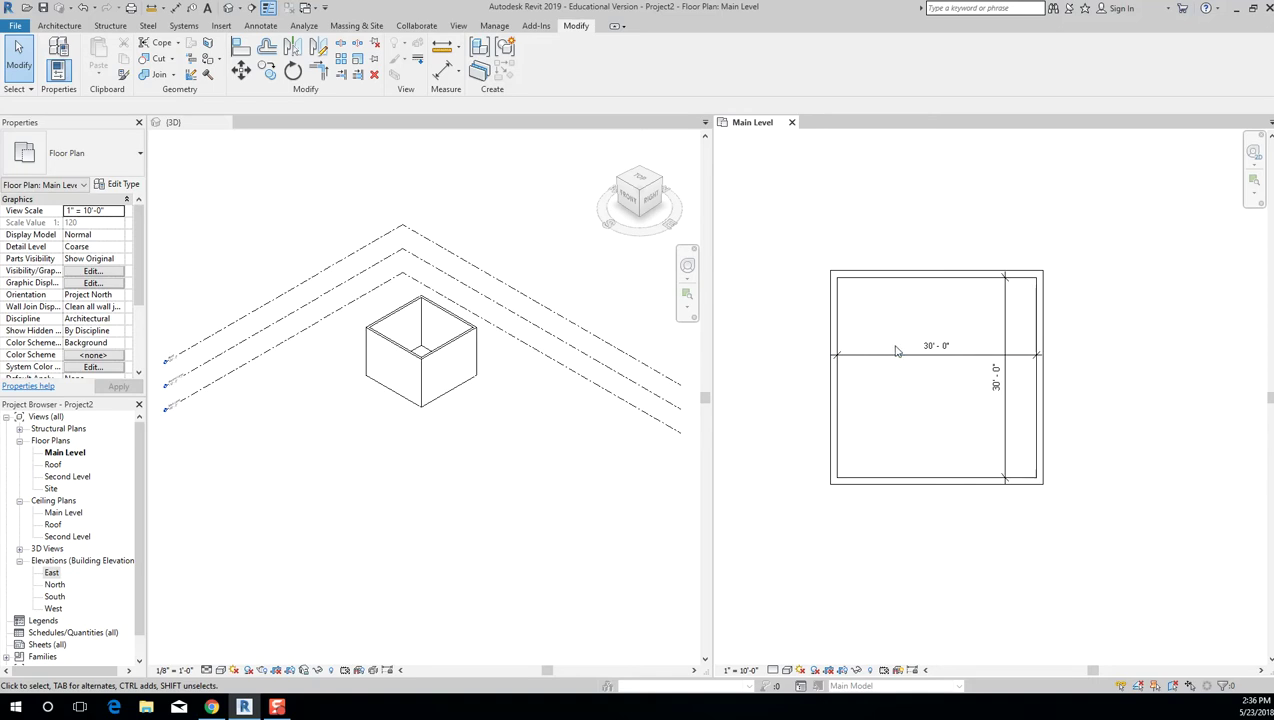
{"action": "scroll", "coordinate": [895, 349], "scroll_direction": "up", "scroll_amount": 3}
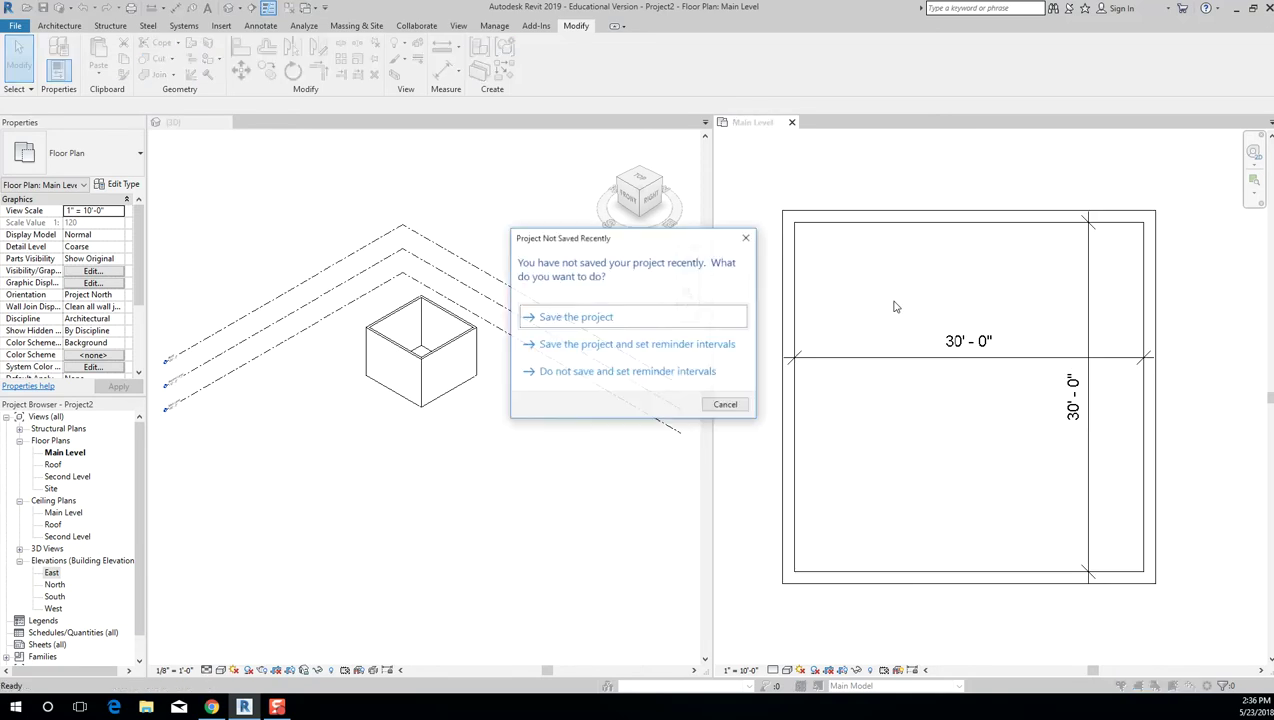
{"action": "left_click", "coordinate": [584, 320]}
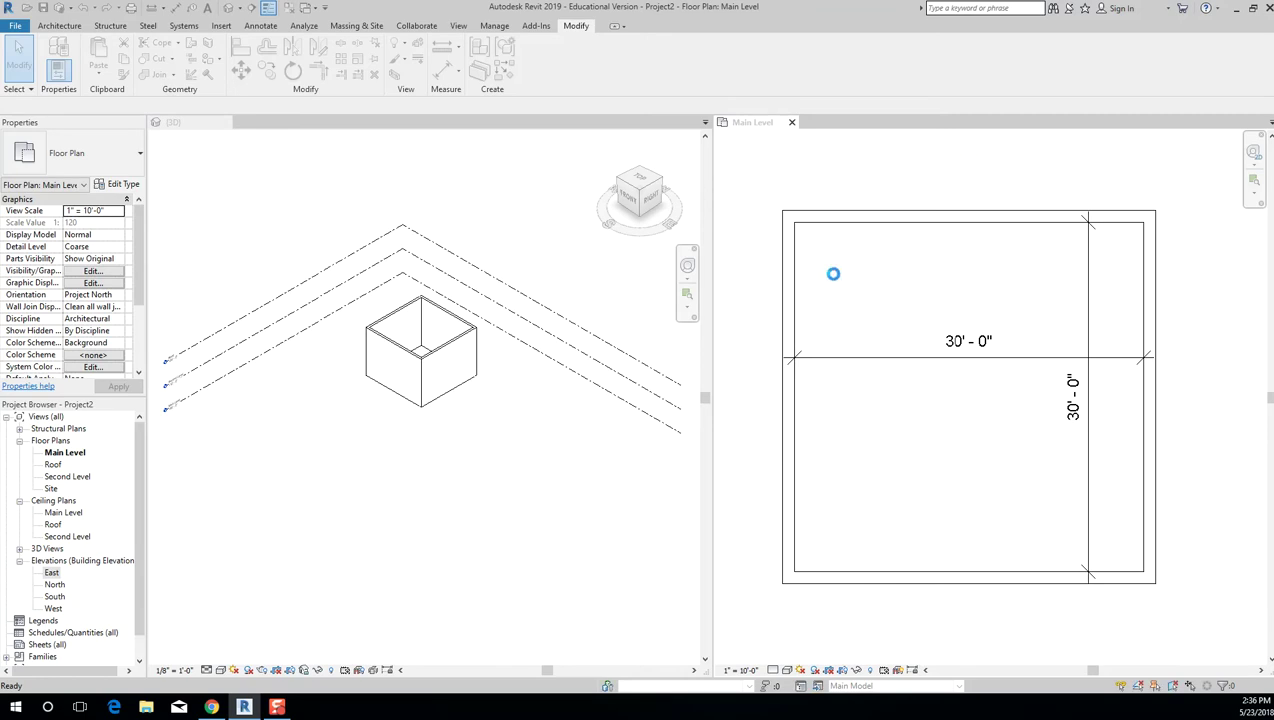
Try the Aligned Dimension reference preference at Wall centerlines, return it to Wall faces, and exit without placing a dimension.
{"action": "key", "text": "d"}
{"action": "key", "text": "i"}
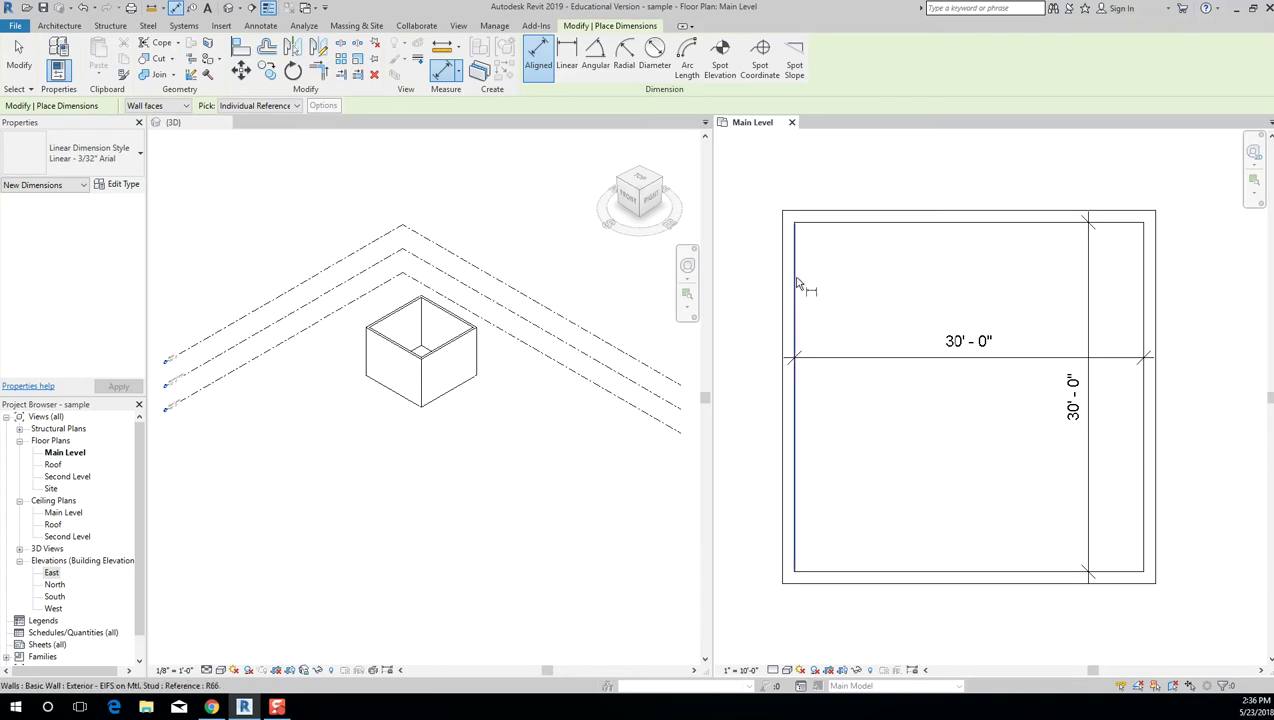
{"action": "left_click", "coordinate": [158, 107]}
{"action": "left_click", "coordinate": [156, 119]}
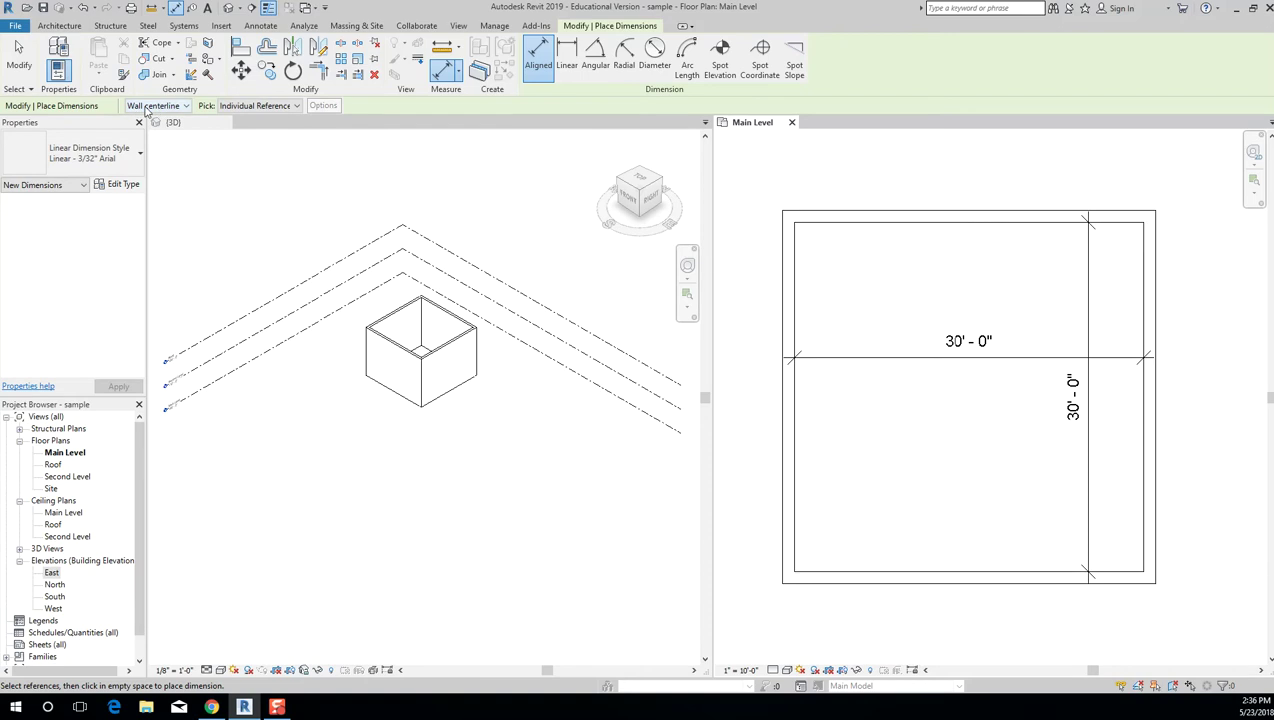
{"action": "left_click", "coordinate": [150, 107]}
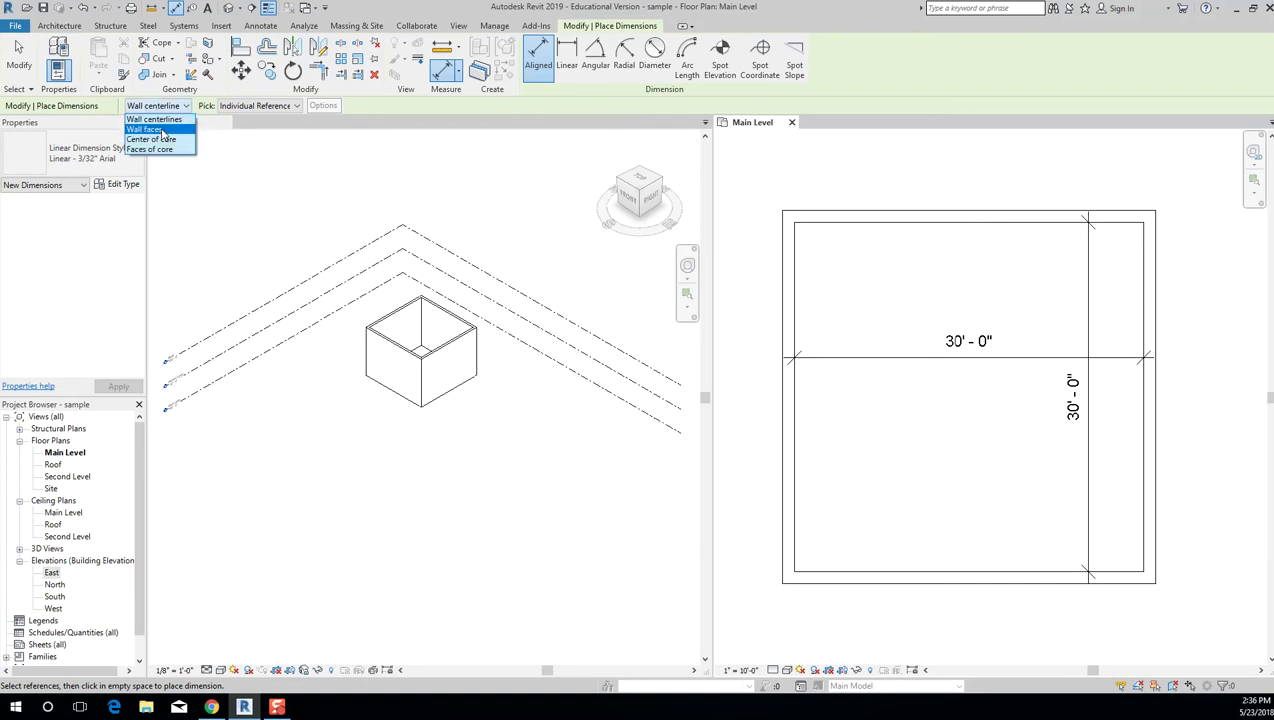
{"action": "left_click", "coordinate": [160, 130]}
{"action": "scroll", "coordinate": [812, 300], "scroll_direction": "up", "scroll_amount": 2}
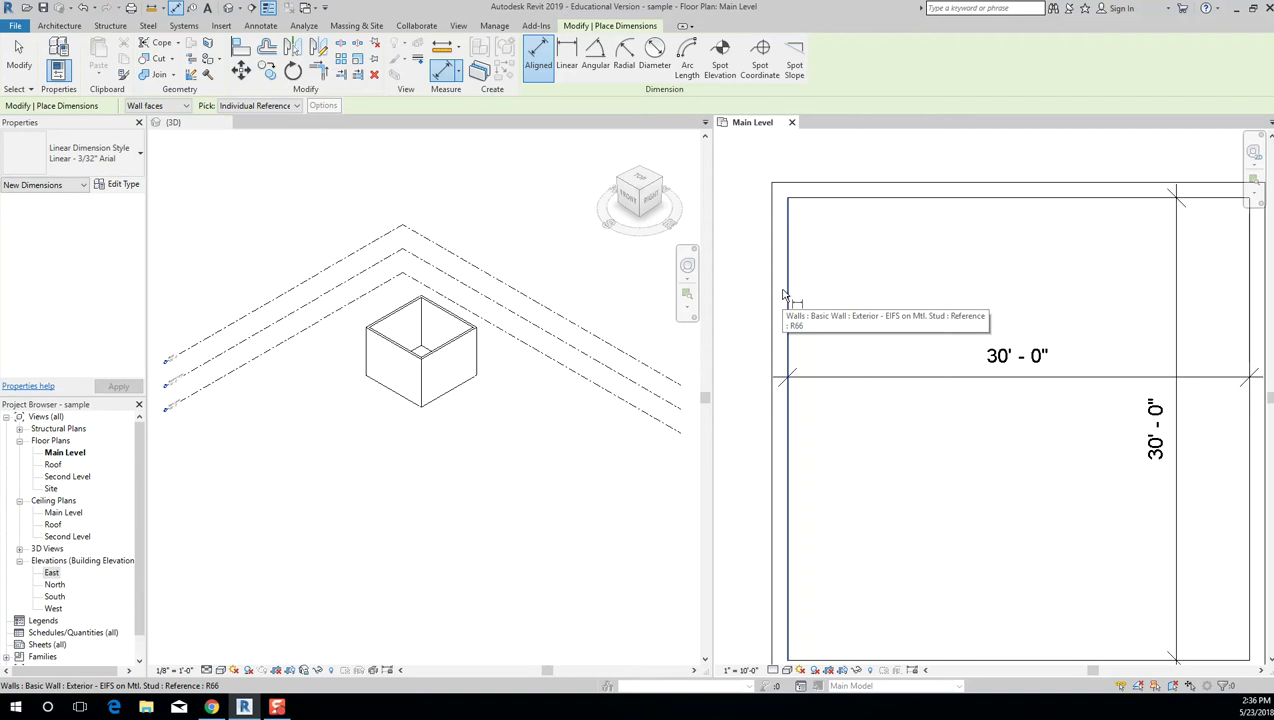
{"action": "scroll", "coordinate": [784, 293], "scroll_direction": "up", "scroll_amount": 1}
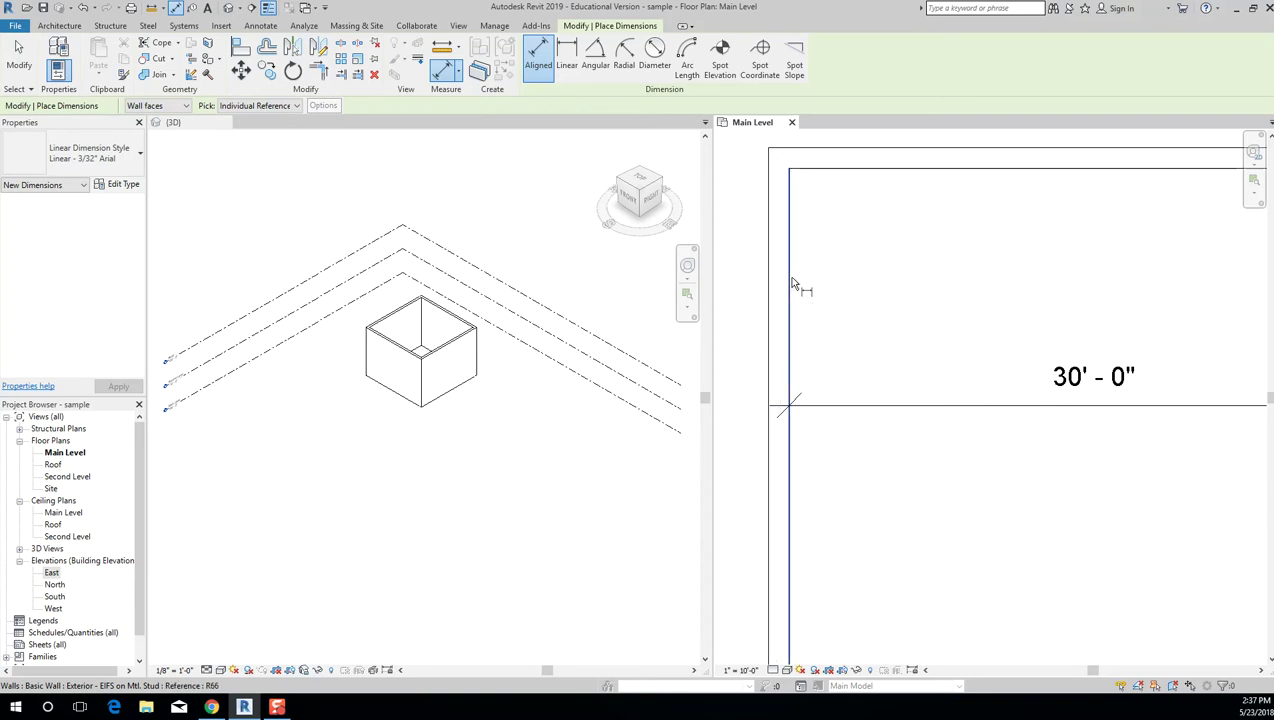
{"action": "key", "text": "Escape"}
{"action": "key", "text": "Escape"}
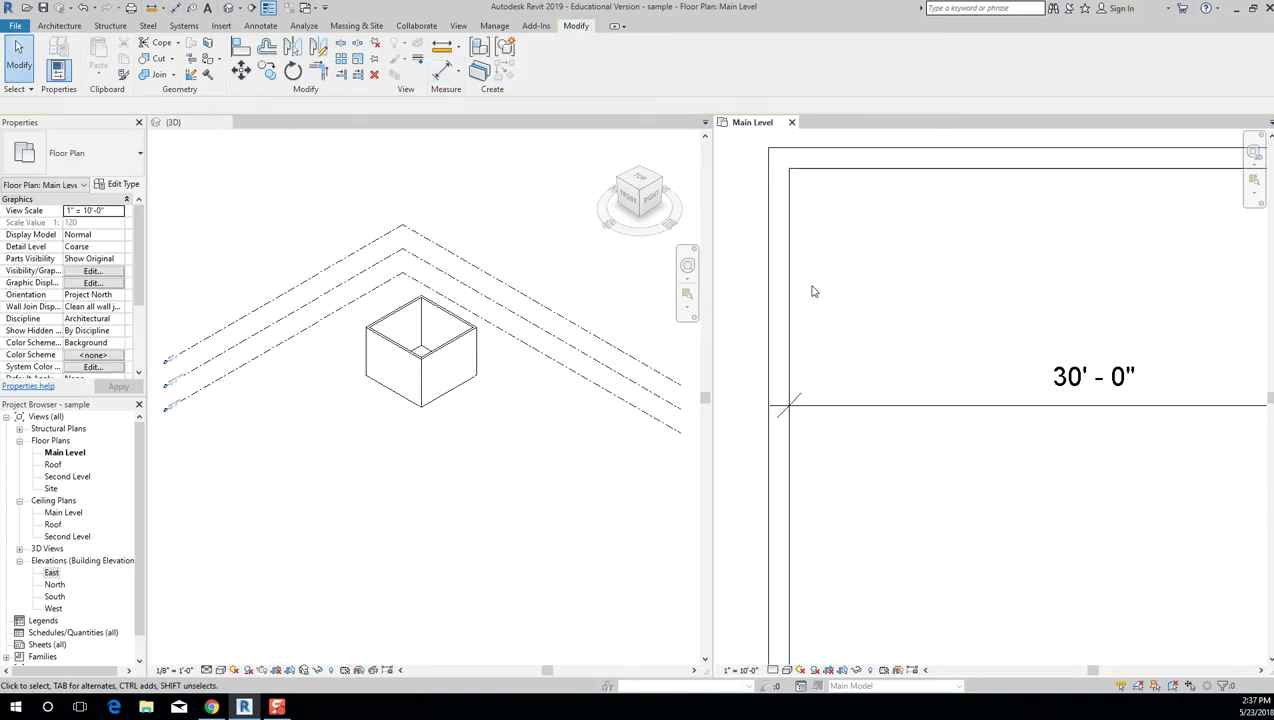
Select the whole chain of four exterior walls in the Main Level plan and change their type to Generic - 6".
{"action": "key", "text": "z"}
{"action": "key", "text": "f"}
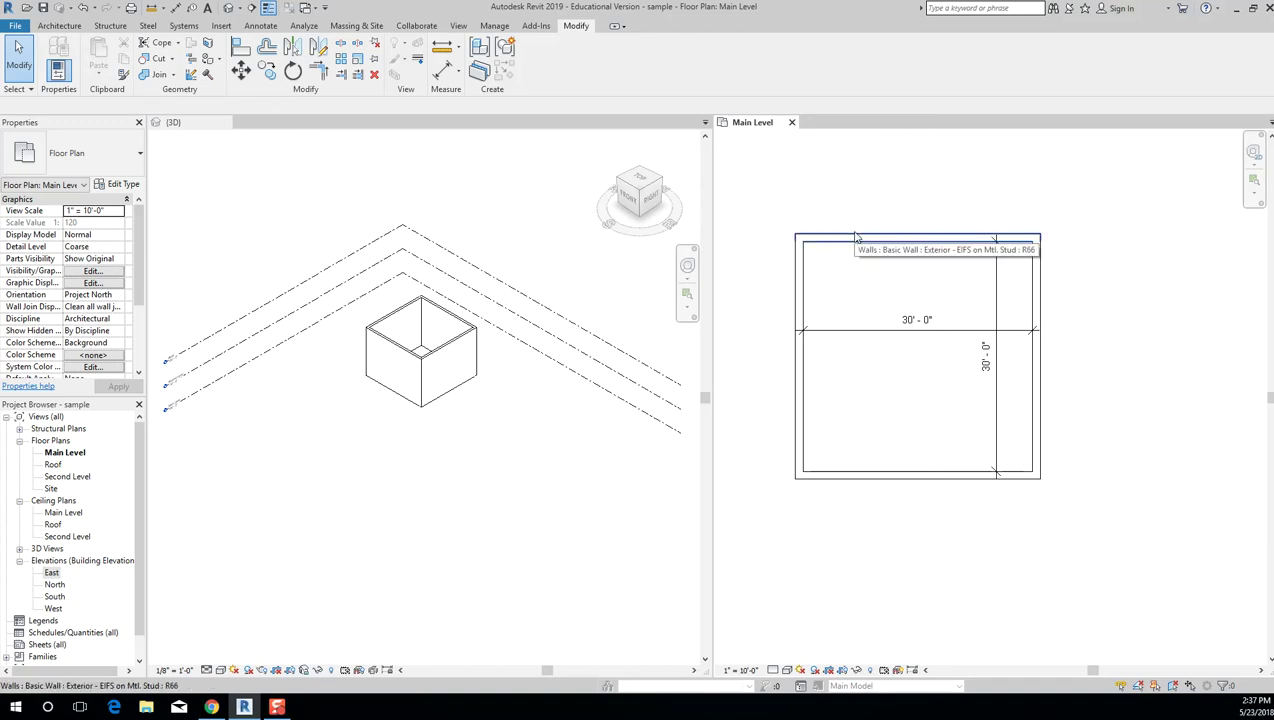
{"action": "scroll", "coordinate": [876, 223], "scroll_direction": "up", "scroll_amount": 2}
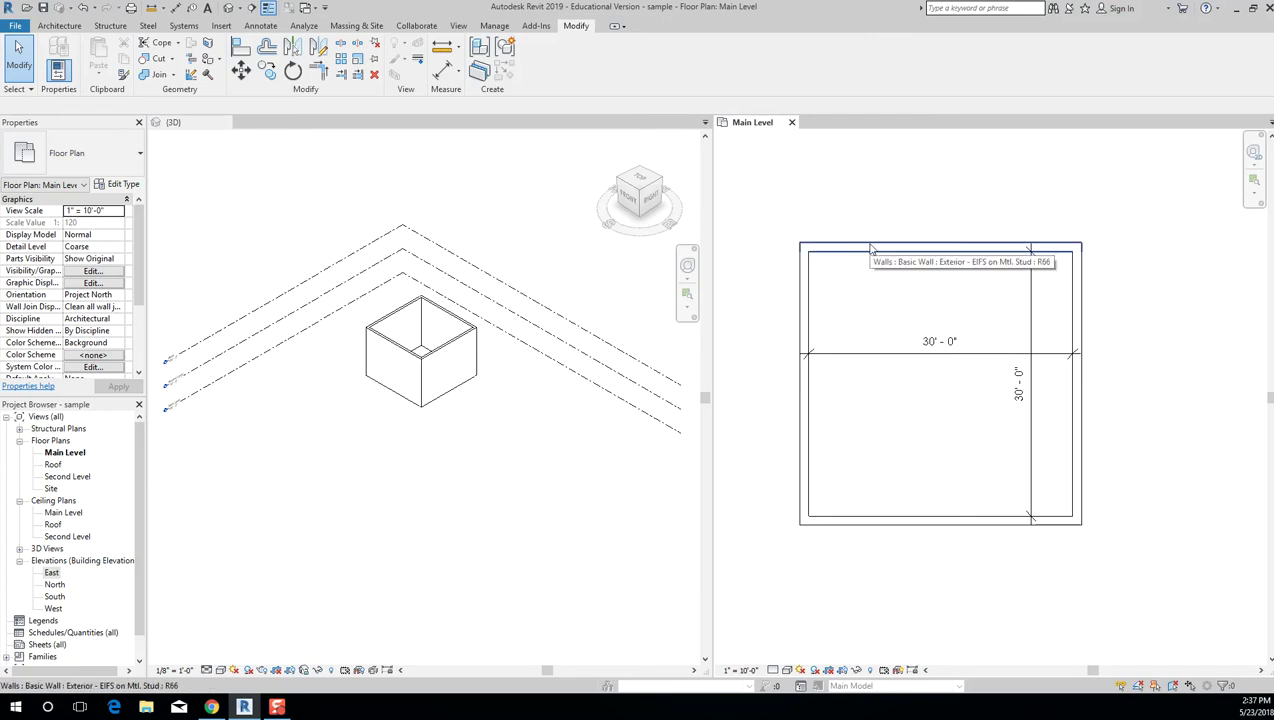
{"action": "key", "text": "Tab"}
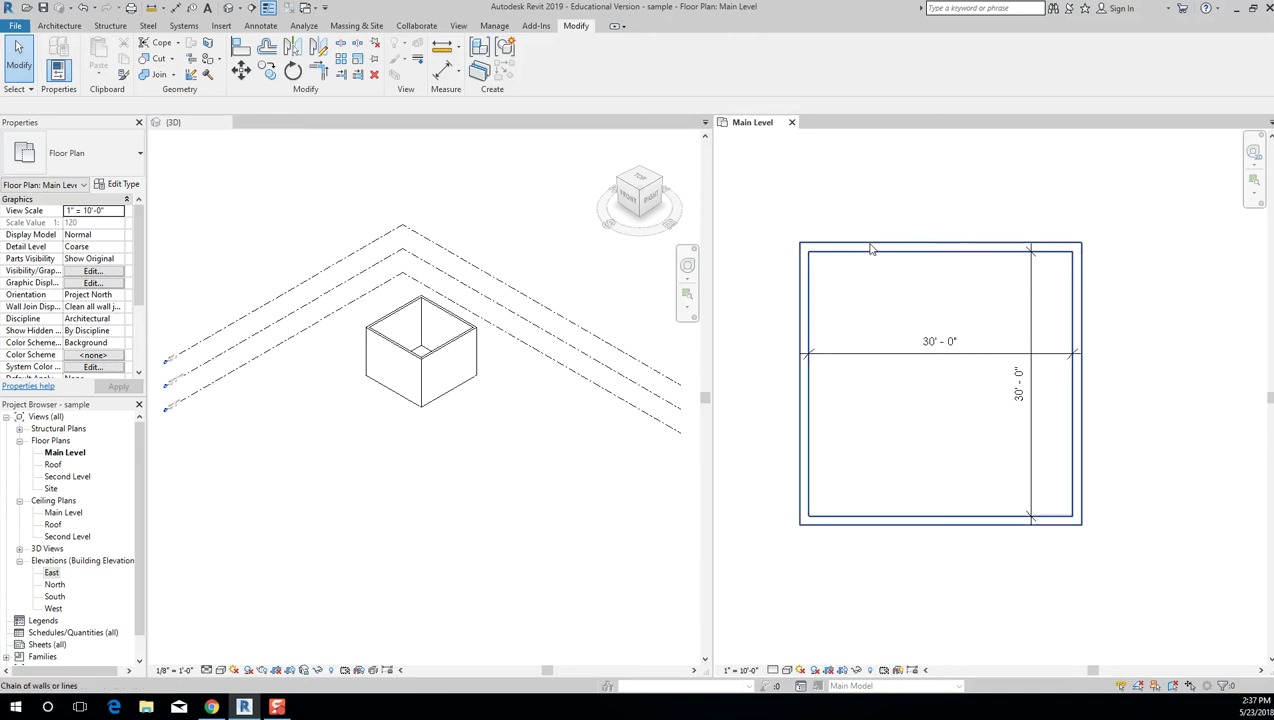
{"action": "left_click", "coordinate": [871, 249]}
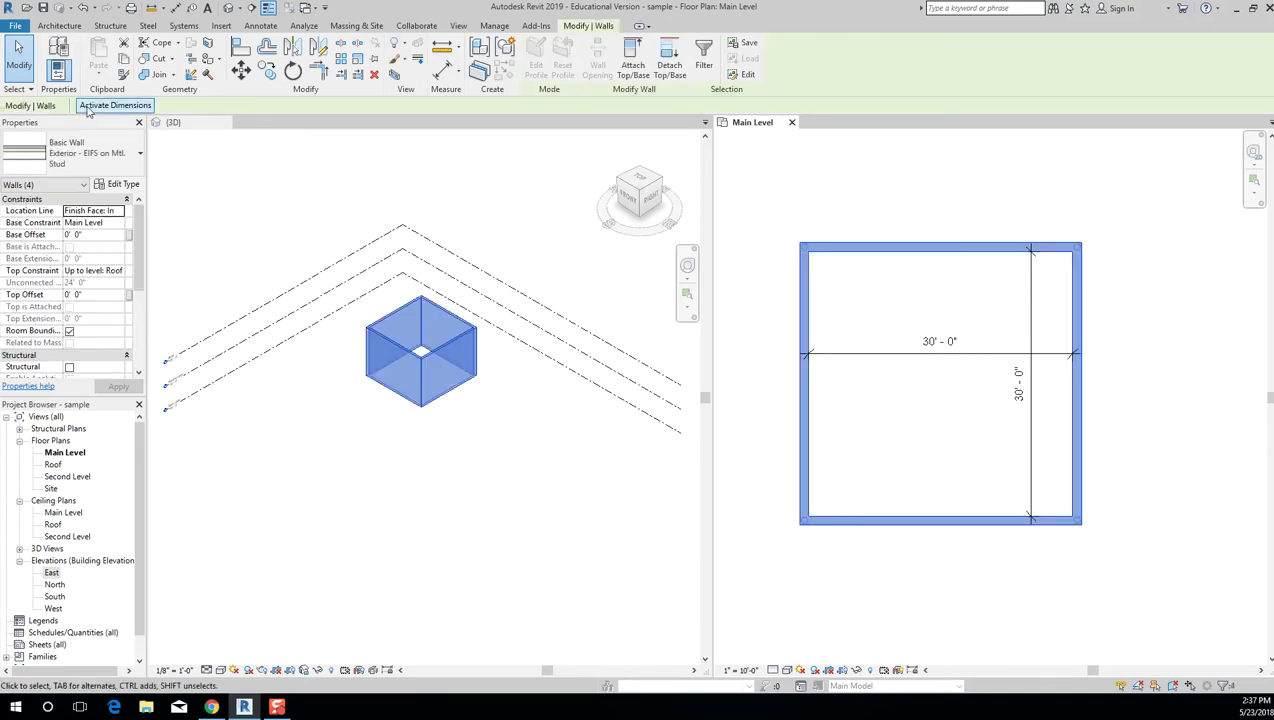
{"action": "left_click", "coordinate": [75, 155]}
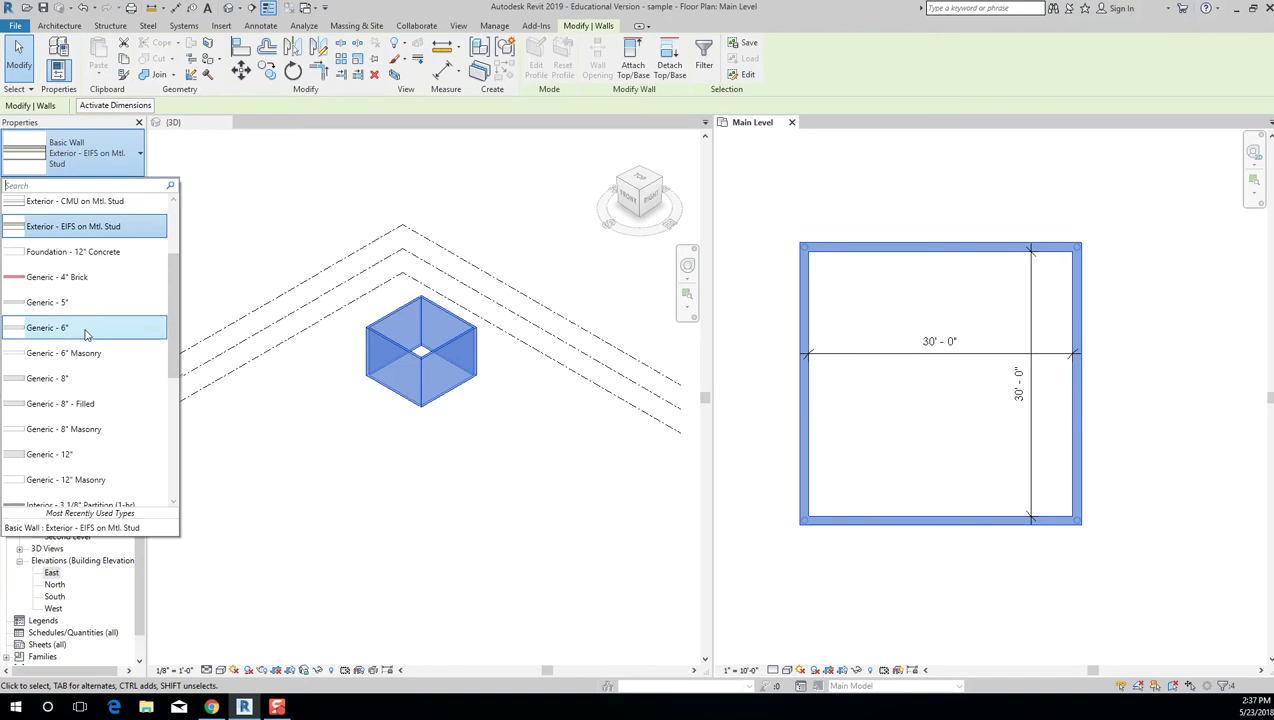
{"action": "left_click", "coordinate": [47, 327]}
{"action": "left_click", "coordinate": [1105, 296]}
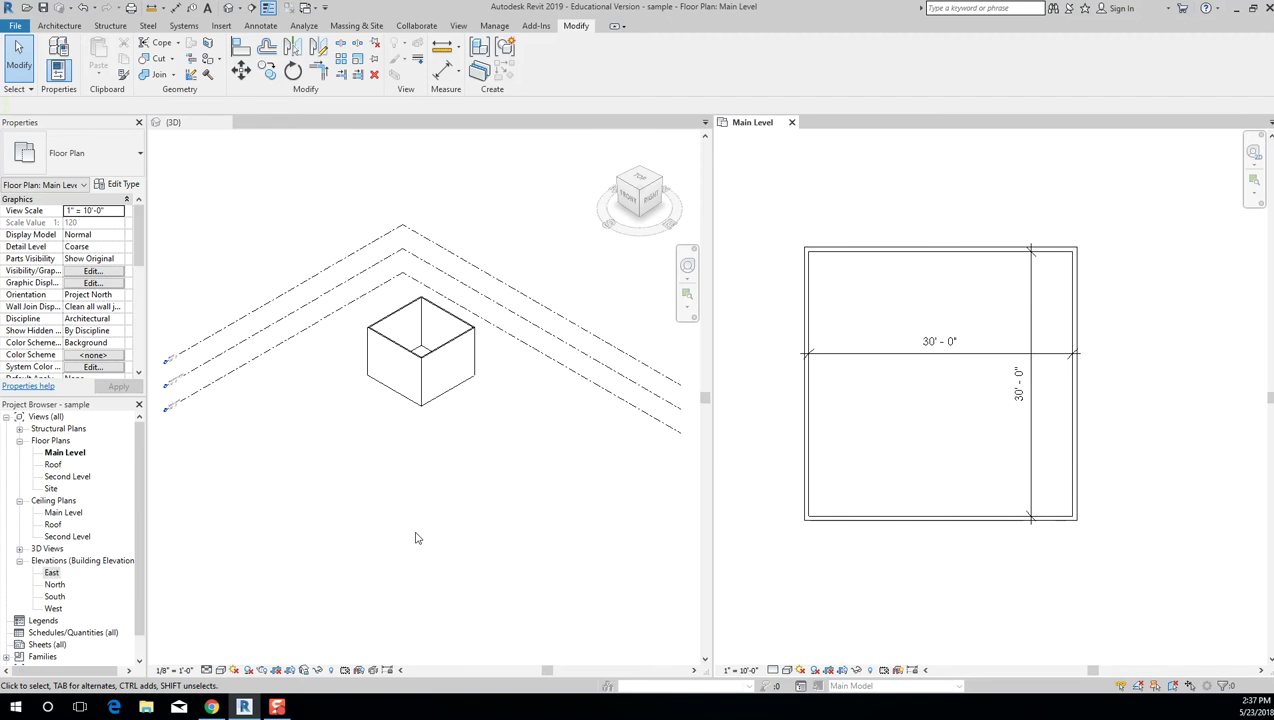
Open the East elevation and examine the walls against the Roof, Second Level and Main Level lines.
{"action": "double_click", "coordinate": [52, 573]}
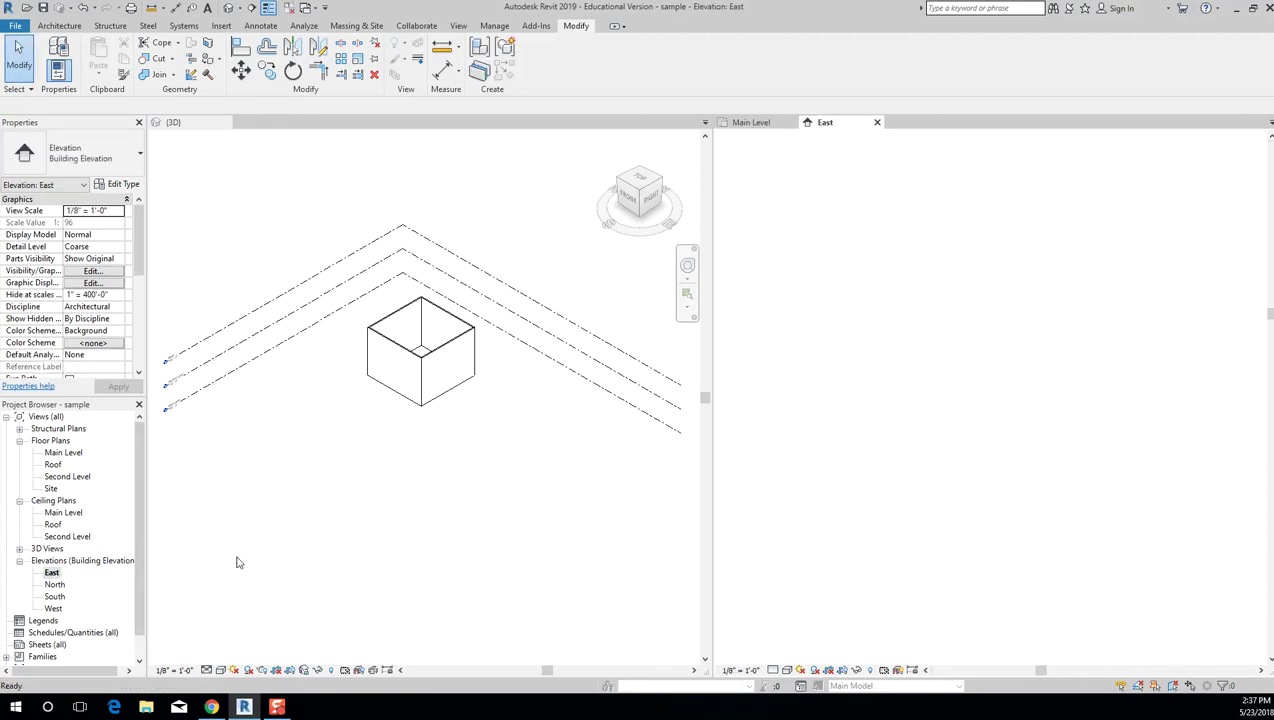
{"action": "scroll", "coordinate": [873, 498], "scroll_direction": "up", "scroll_amount": 5}
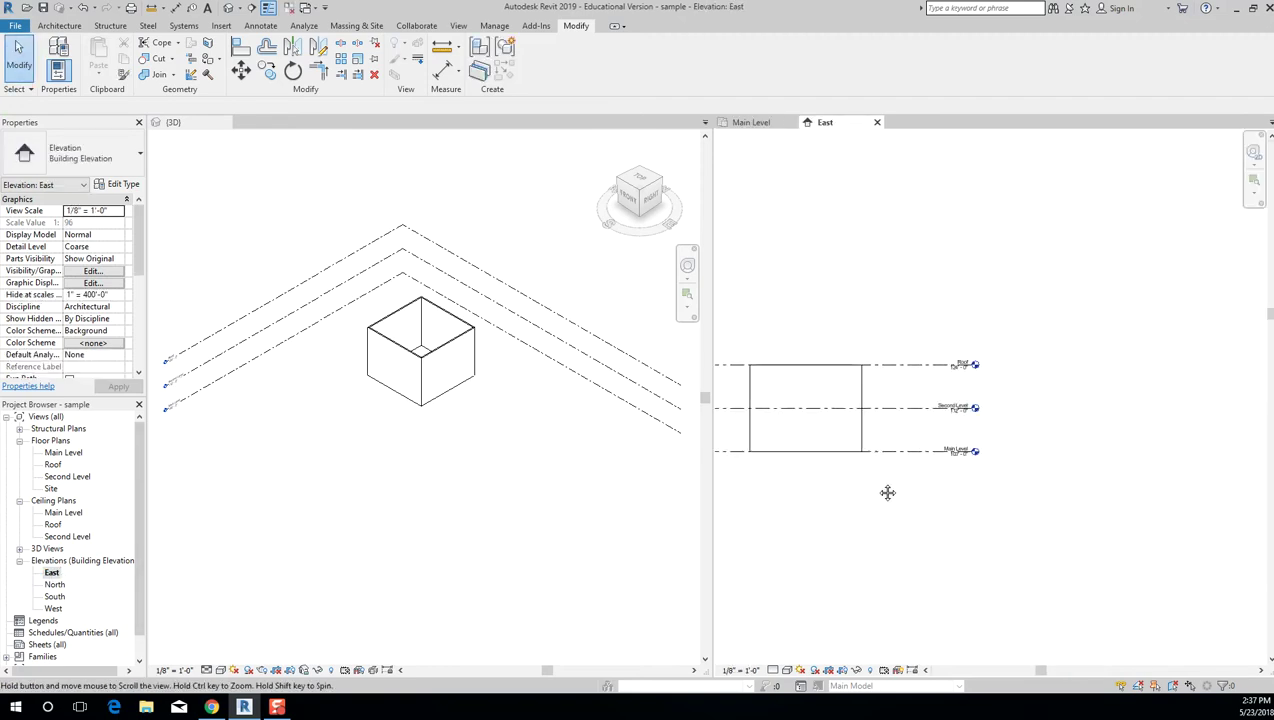
{"action": "scroll", "coordinate": [990, 400], "scroll_direction": "up", "scroll_amount": 2}
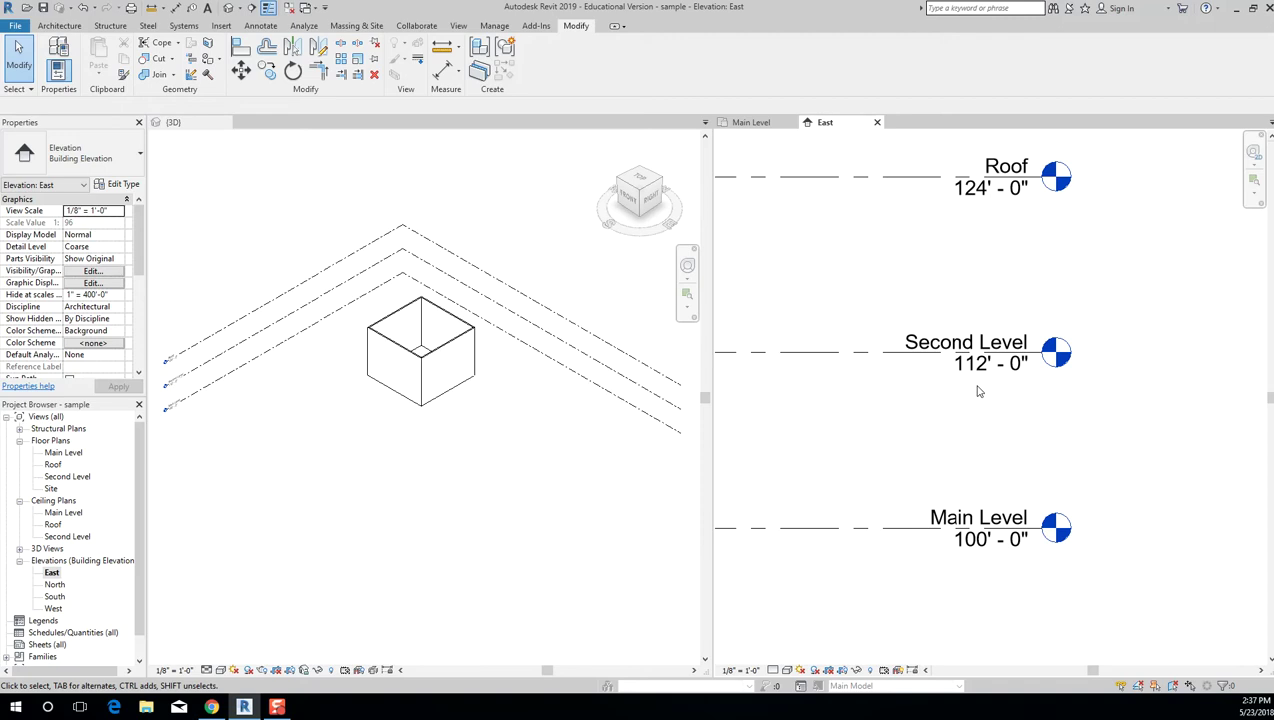
{"action": "scroll", "coordinate": [1067, 393], "scroll_direction": "down", "scroll_amount": 2}
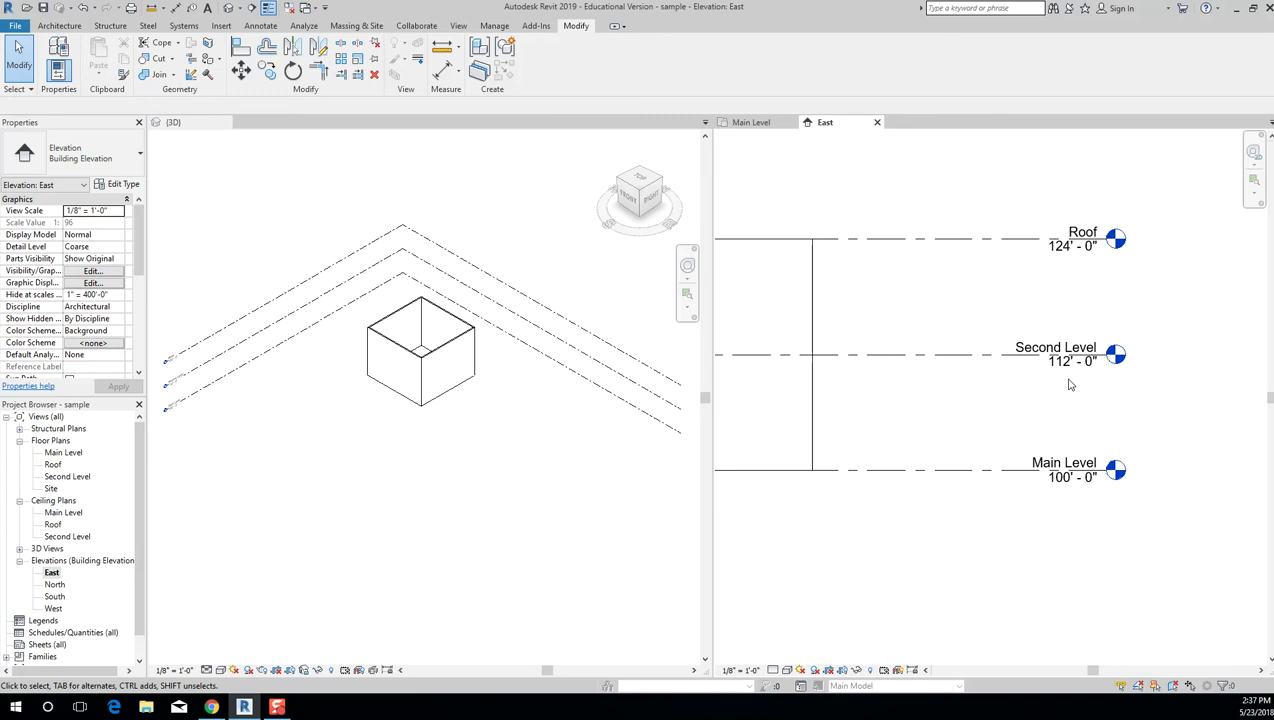
Set the Second Level's elevation to 111' in the East elevation.
{"action": "scroll", "coordinate": [1068, 384], "scroll_direction": "up", "scroll_amount": 1}
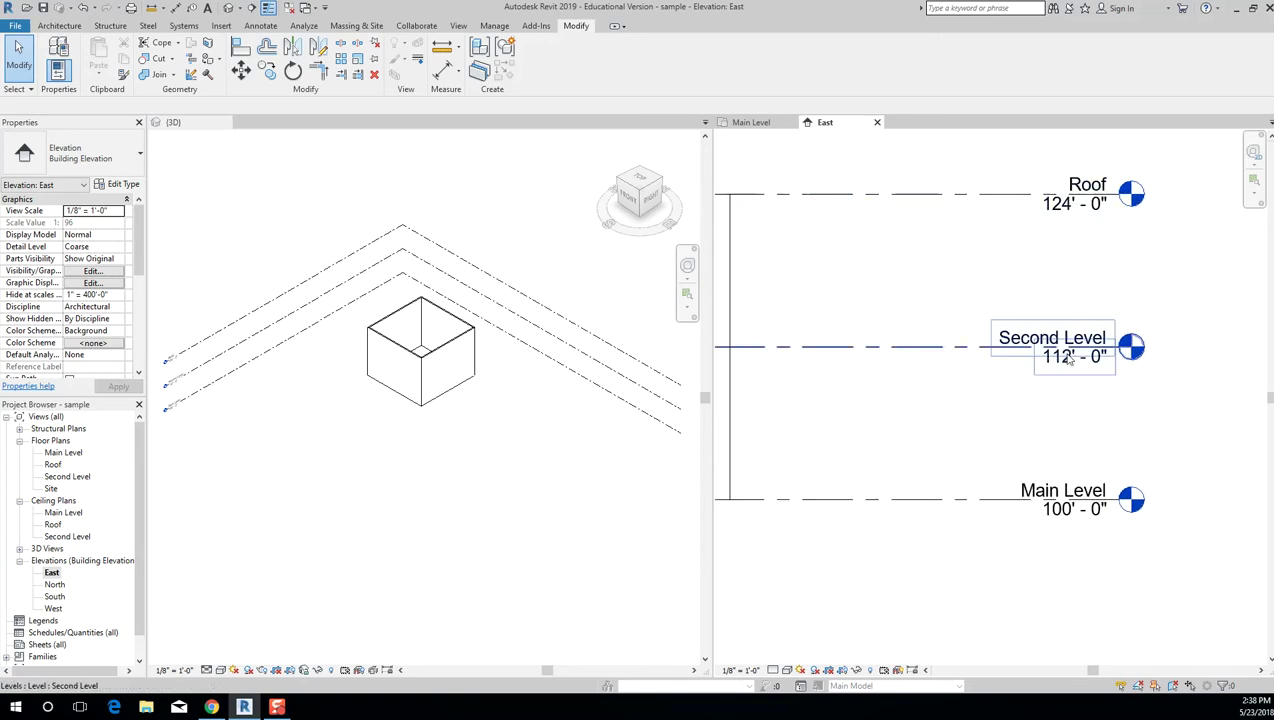
{"action": "left_click", "coordinate": [1071, 357]}
{"action": "left_click", "coordinate": [1068, 357]}
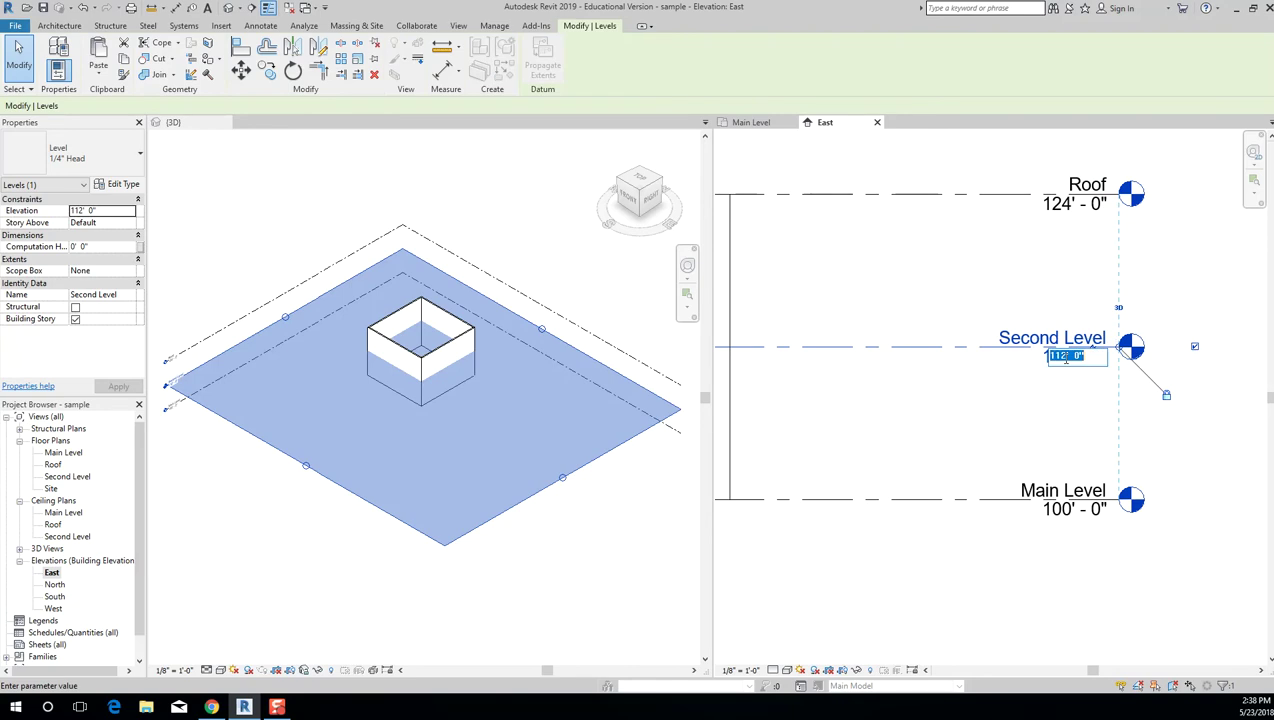
{"action": "type", "text": "111"}
{"action": "key", "text": "Return"}
{"action": "left_click", "coordinate": [1061, 293]}
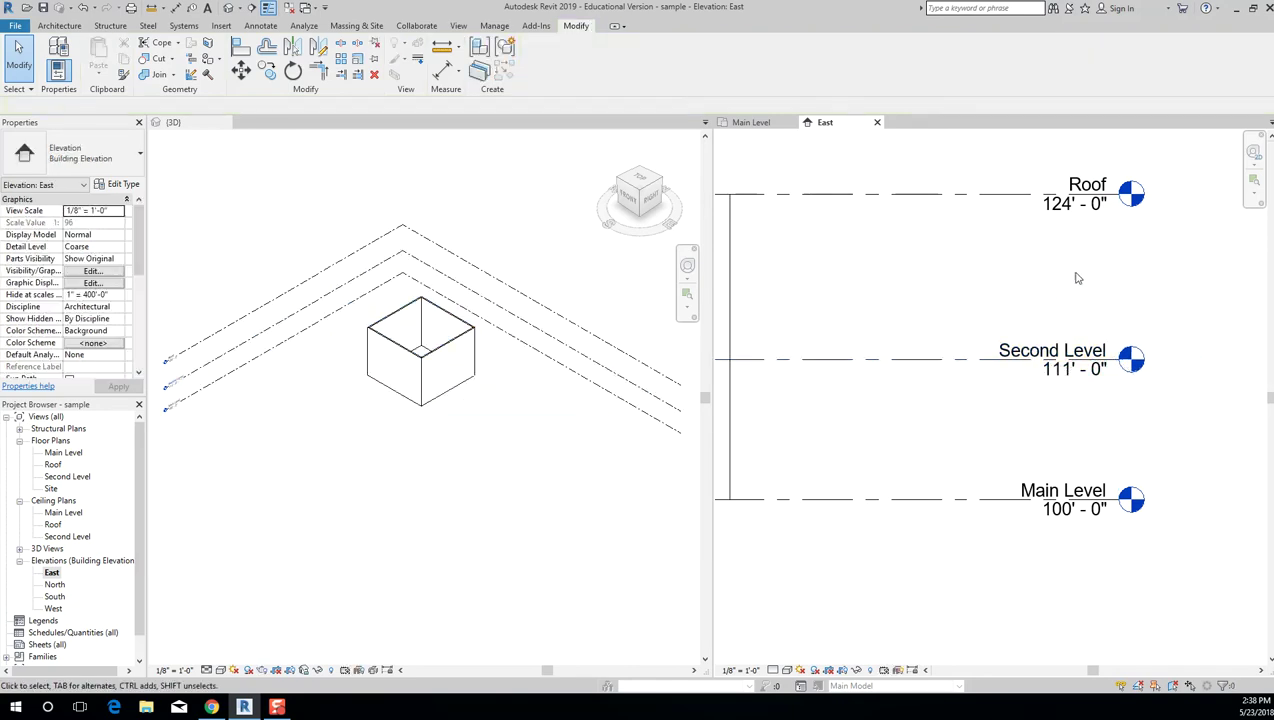
Set the Roof level's elevation to 123' in the East elevation.
{"action": "left_click", "coordinate": [1067, 204]}
{"action": "left_click", "coordinate": [1065, 204]}
{"action": "type", "text": "123"}
{"action": "key", "text": "Return"}
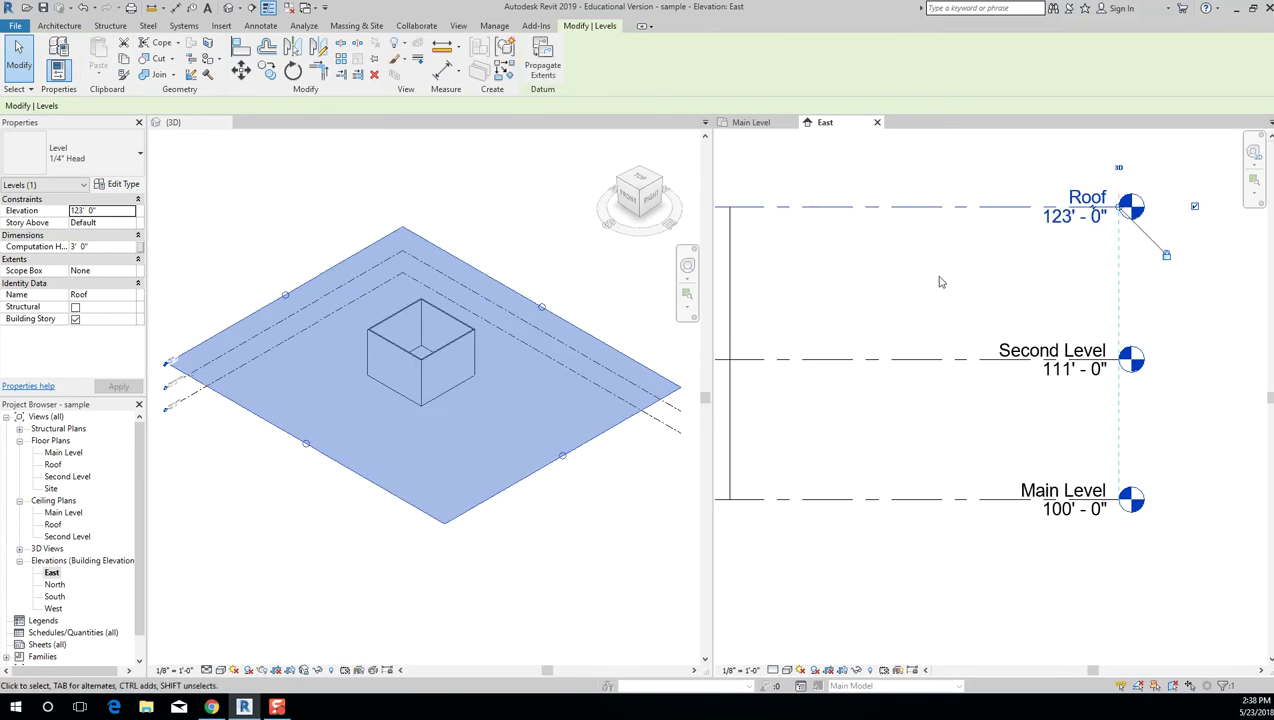
{"action": "left_click", "coordinate": [939, 282]}
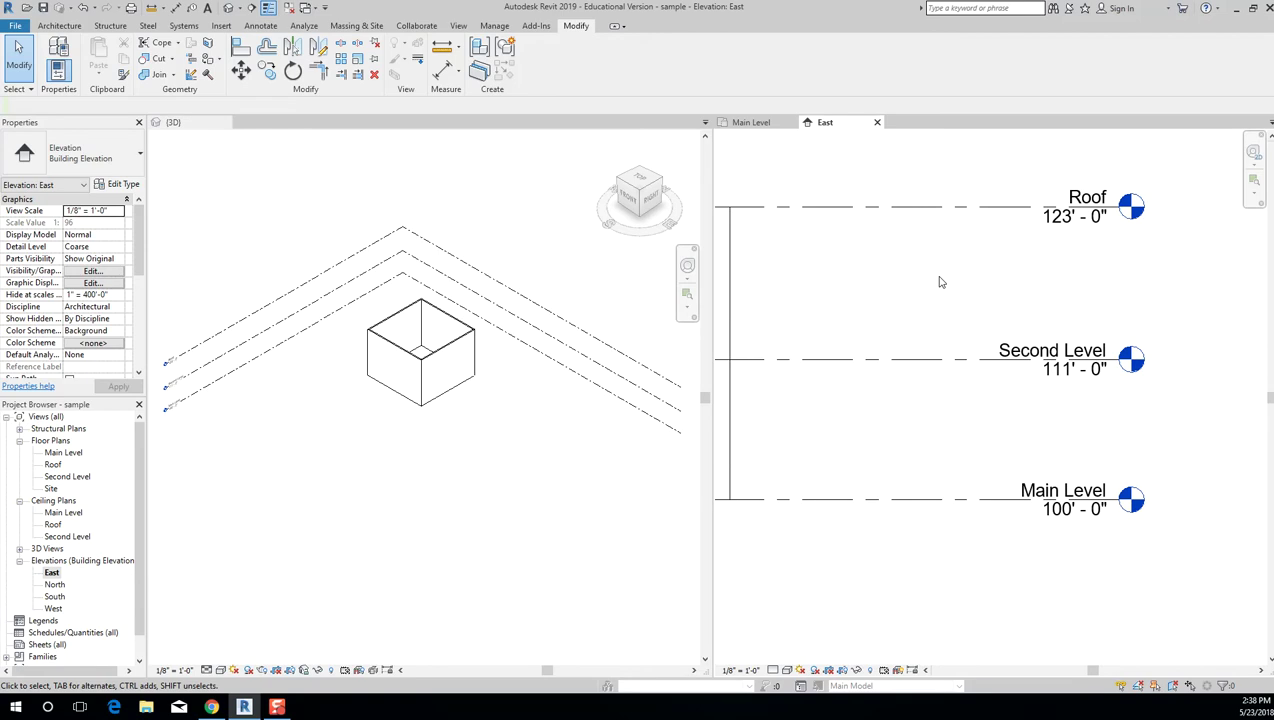
Set the Roof level's elevation to 122' in the East elevation.
{"action": "scroll", "coordinate": [966, 320], "scroll_direction": "down", "scroll_amount": 3}
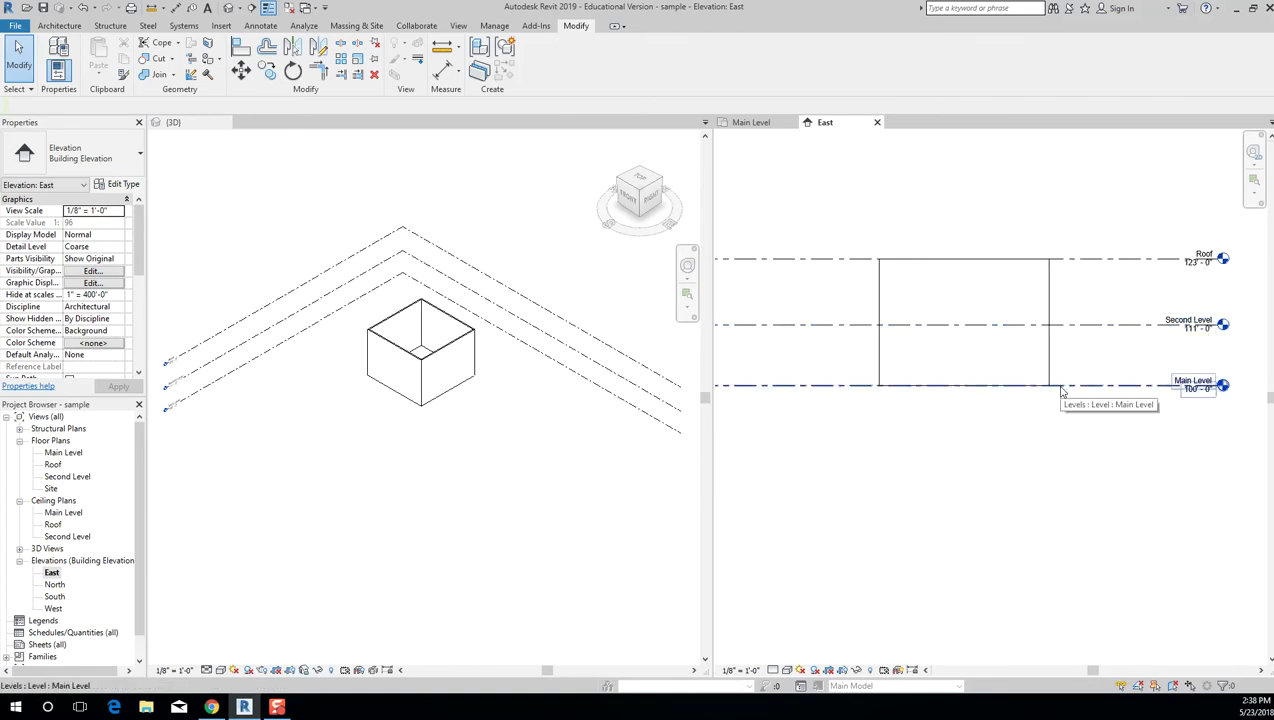
{"action": "scroll", "coordinate": [1106, 358], "scroll_direction": "up", "scroll_amount": 1}
{"action": "left_click", "coordinate": [1206, 258]}
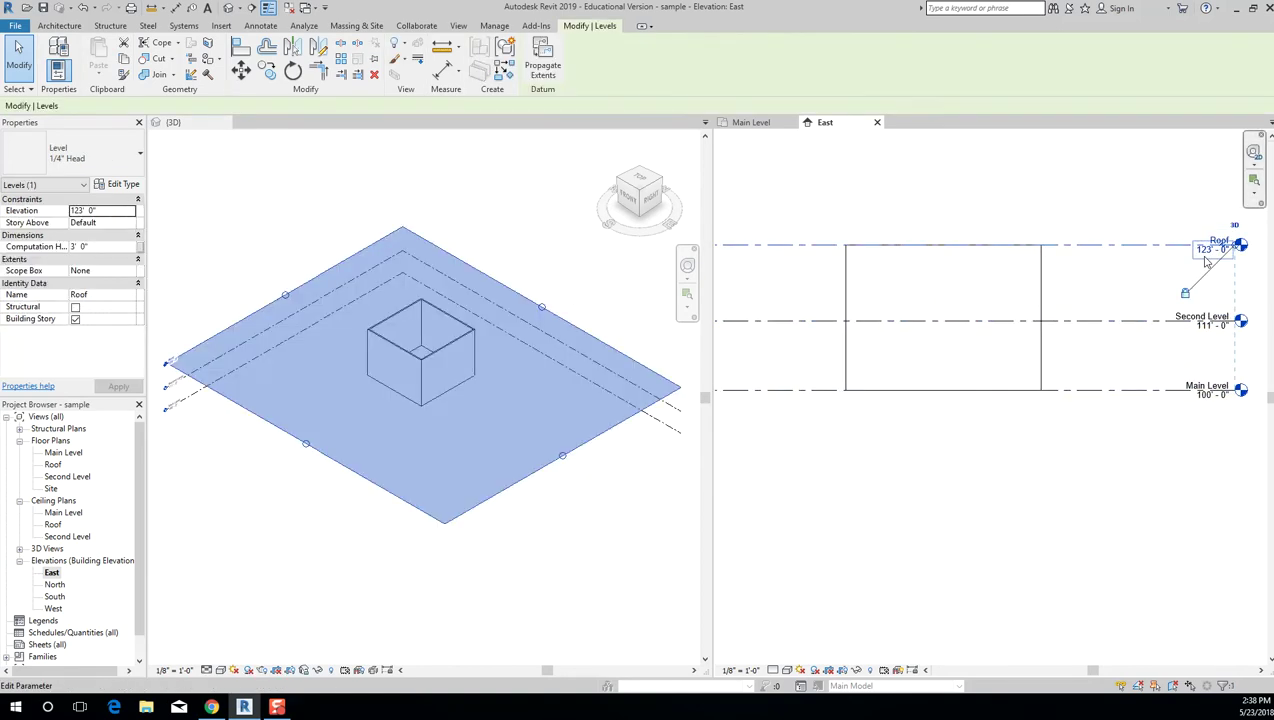
{"action": "left_click", "coordinate": [1204, 251]}
{"action": "type", "text": "12"}
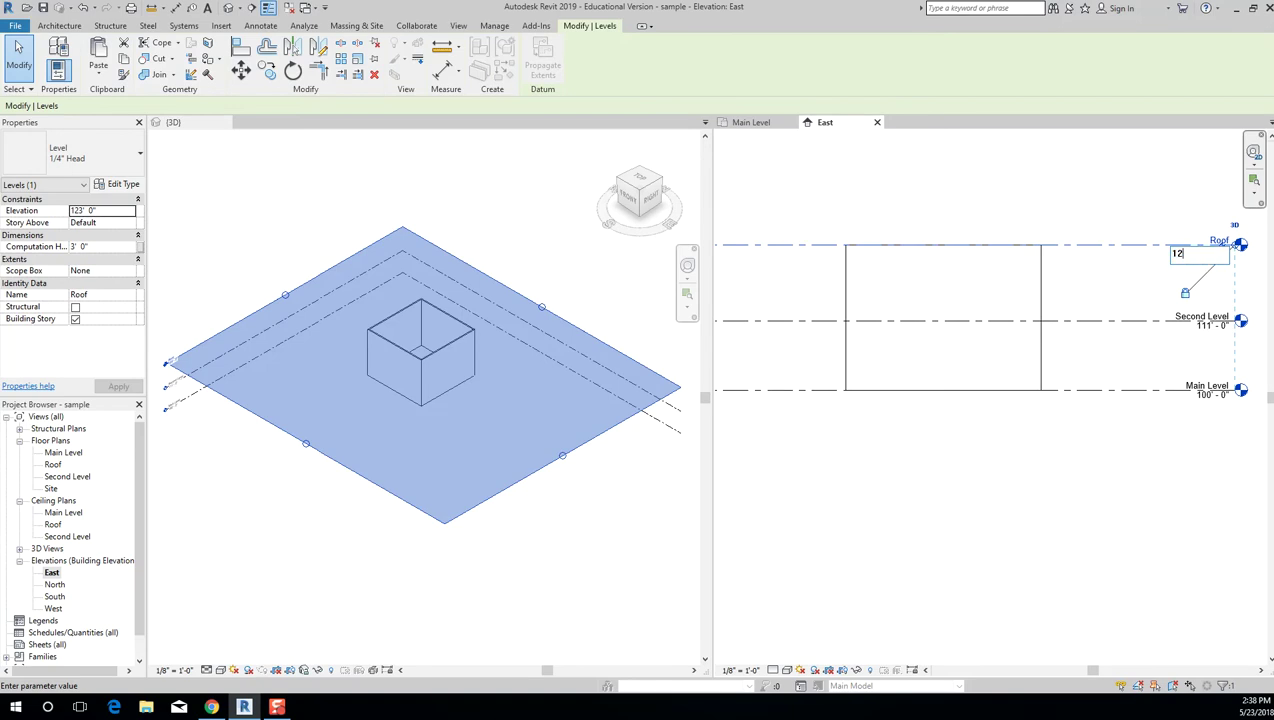
{"action": "type", "text": "2"}
{"action": "key", "text": "Return"}
{"action": "left_click", "coordinate": [983, 190]}
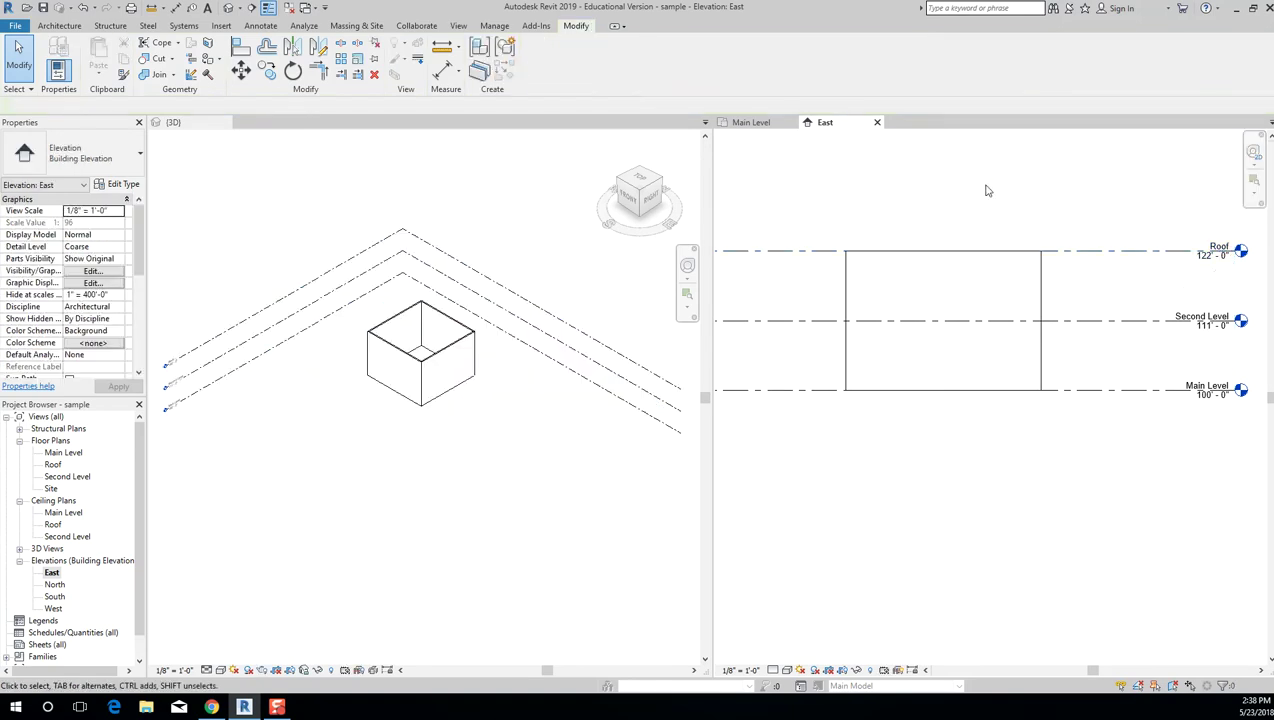
{"action": "middle_click_drag", "start_coordinate": [1032, 182], "coordinate": [1073, 180]}
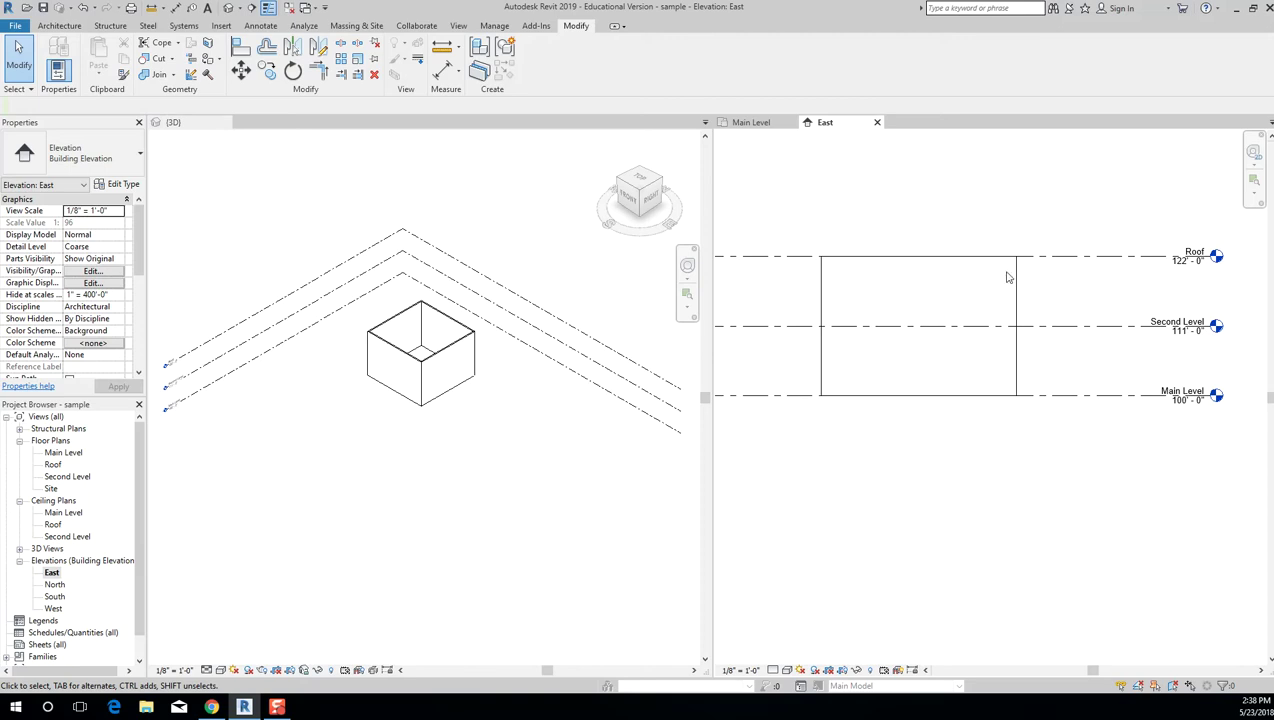
Open the Main Level plan, try the Medium detail level at the northwest wall corner, and return it to Coarse.
{"action": "left_click", "coordinate": [748, 124]}
{"action": "scroll", "coordinate": [845, 280], "scroll_direction": "up", "scroll_amount": 3}
{"action": "scroll", "coordinate": [930, 293], "scroll_direction": "up", "scroll_amount": 2}
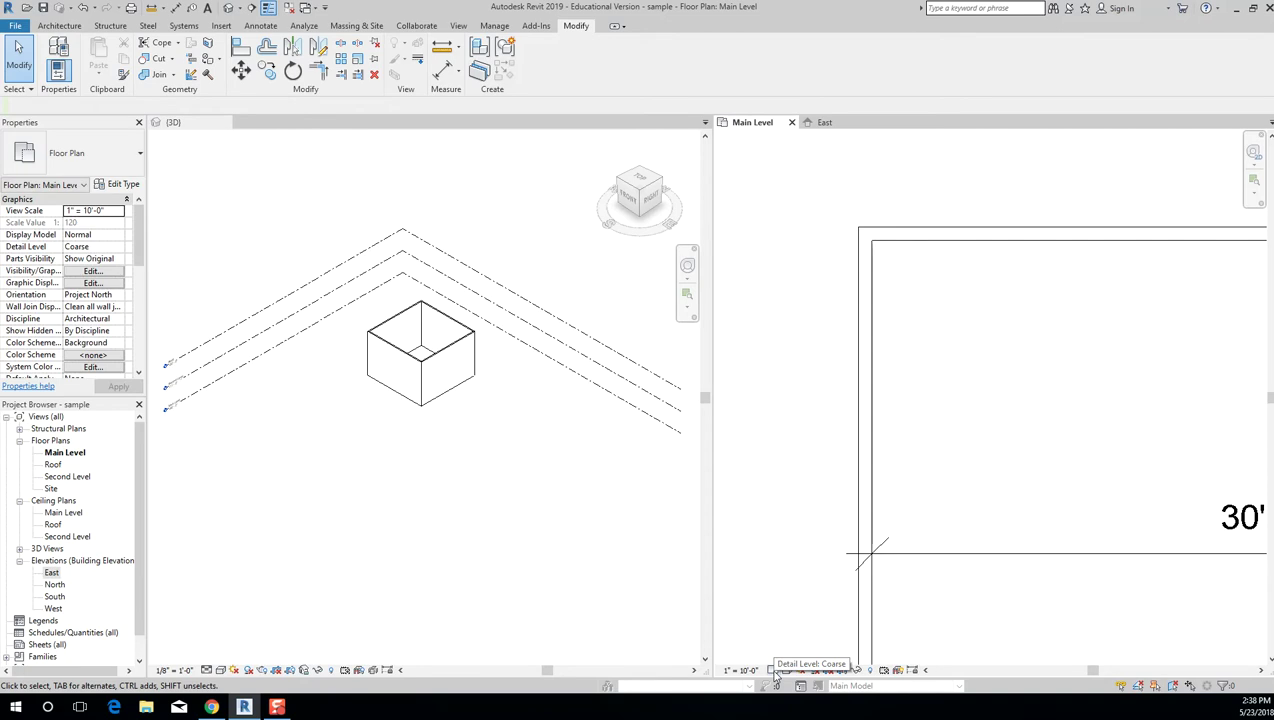
{"action": "left_click", "coordinate": [776, 676]}
{"action": "left_click", "coordinate": [783, 648]}
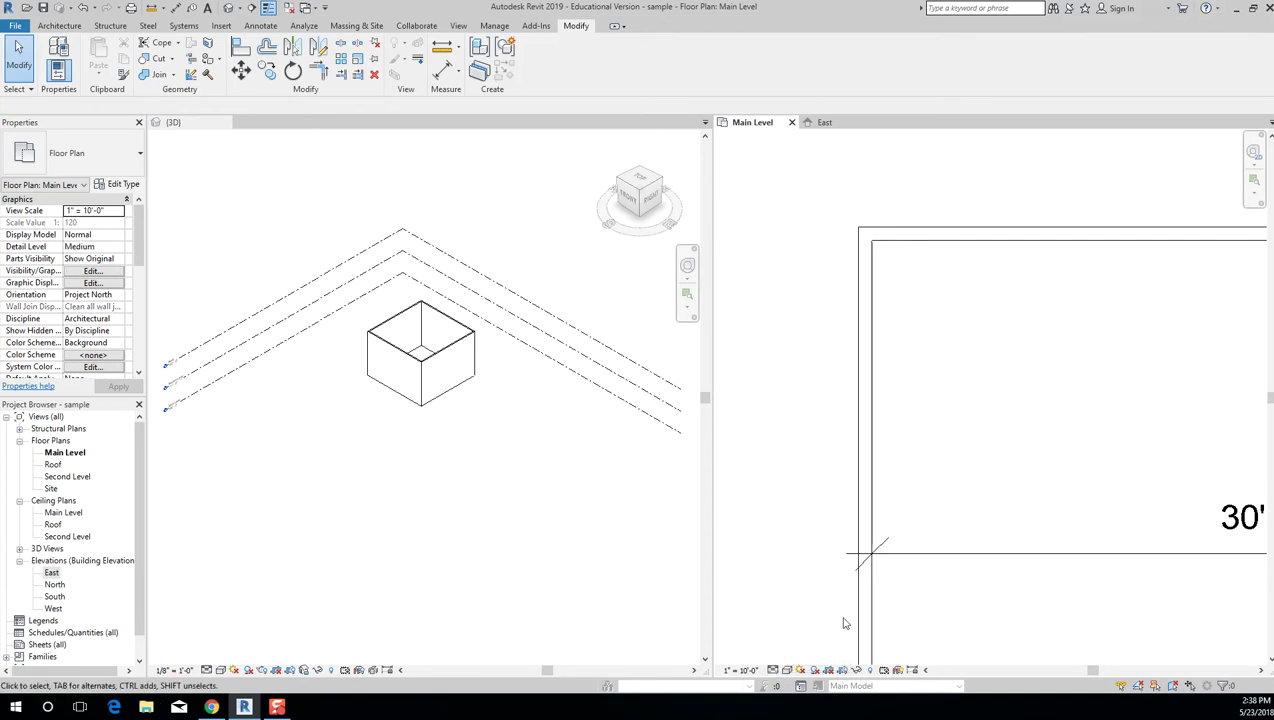
{"action": "scroll", "coordinate": [881, 256], "scroll_direction": "up", "scroll_amount": 2}
{"action": "scroll", "coordinate": [881, 256], "scroll_direction": "up", "scroll_amount": 2}
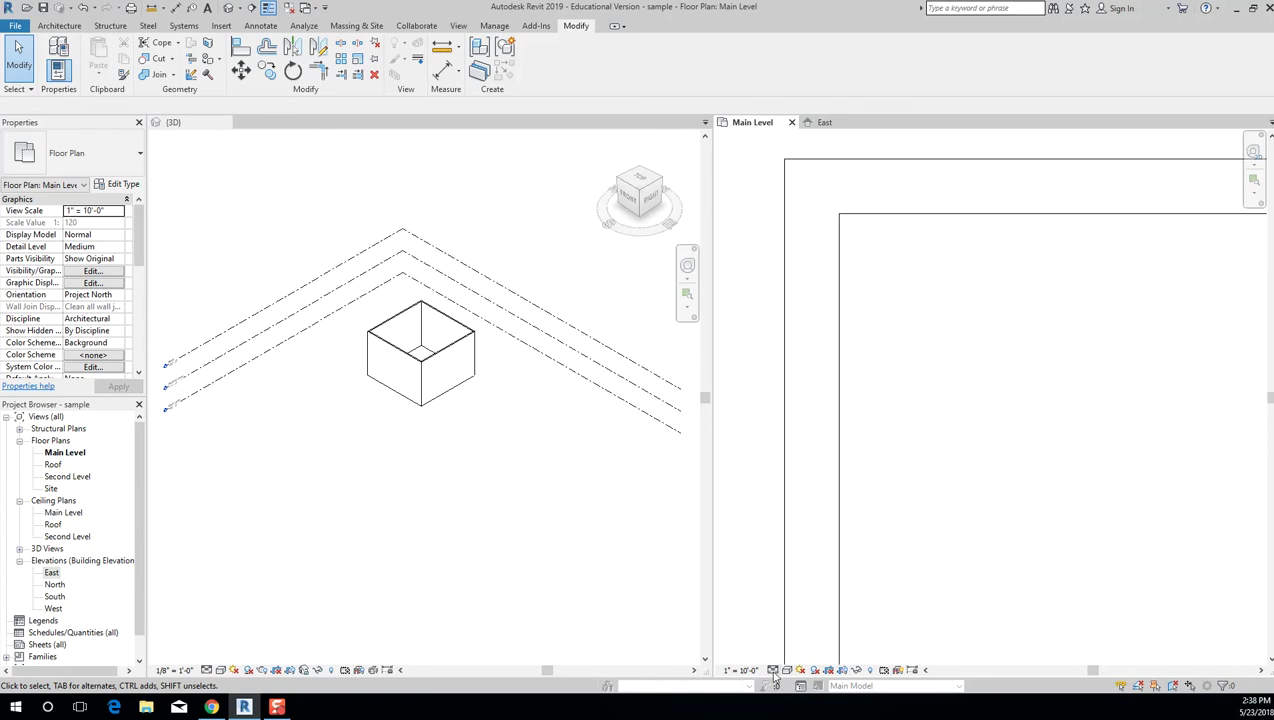
{"action": "left_click", "coordinate": [773, 670]}
{"action": "left_click", "coordinate": [792, 627]}
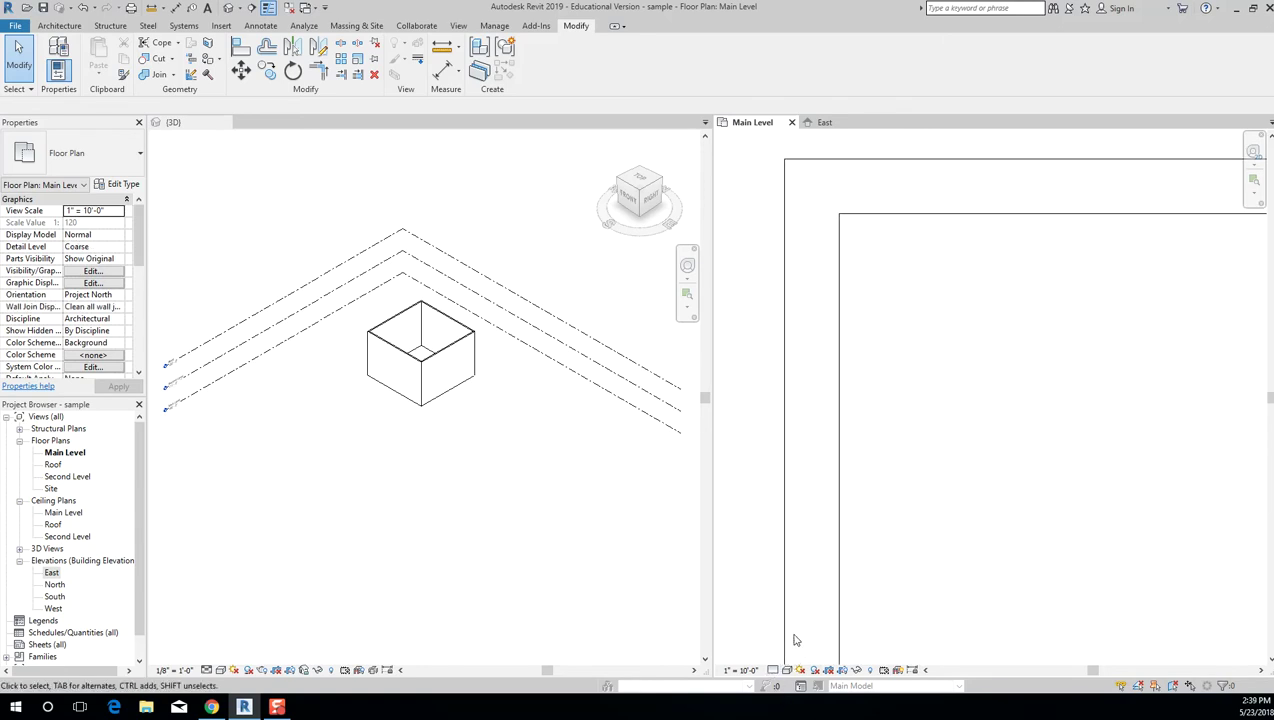
Turn off Thin Lines and set the Main Level plan's detail level to Medium, viewing the northwest wall corner.
{"action": "scroll", "coordinate": [853, 353], "scroll_direction": "down", "scroll_amount": 4}
{"action": "scroll", "coordinate": [847, 313], "scroll_direction": "up", "scroll_amount": 4}
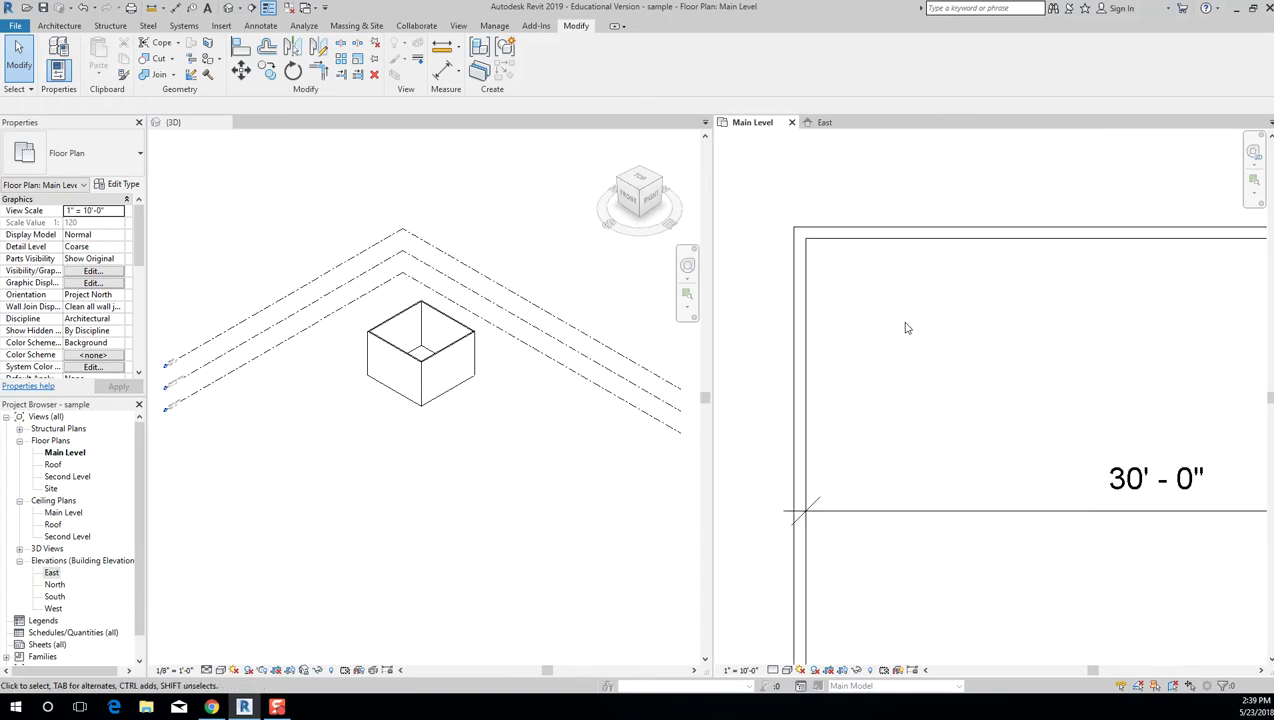
{"action": "scroll", "coordinate": [880, 345], "scroll_direction": "up", "scroll_amount": 3}
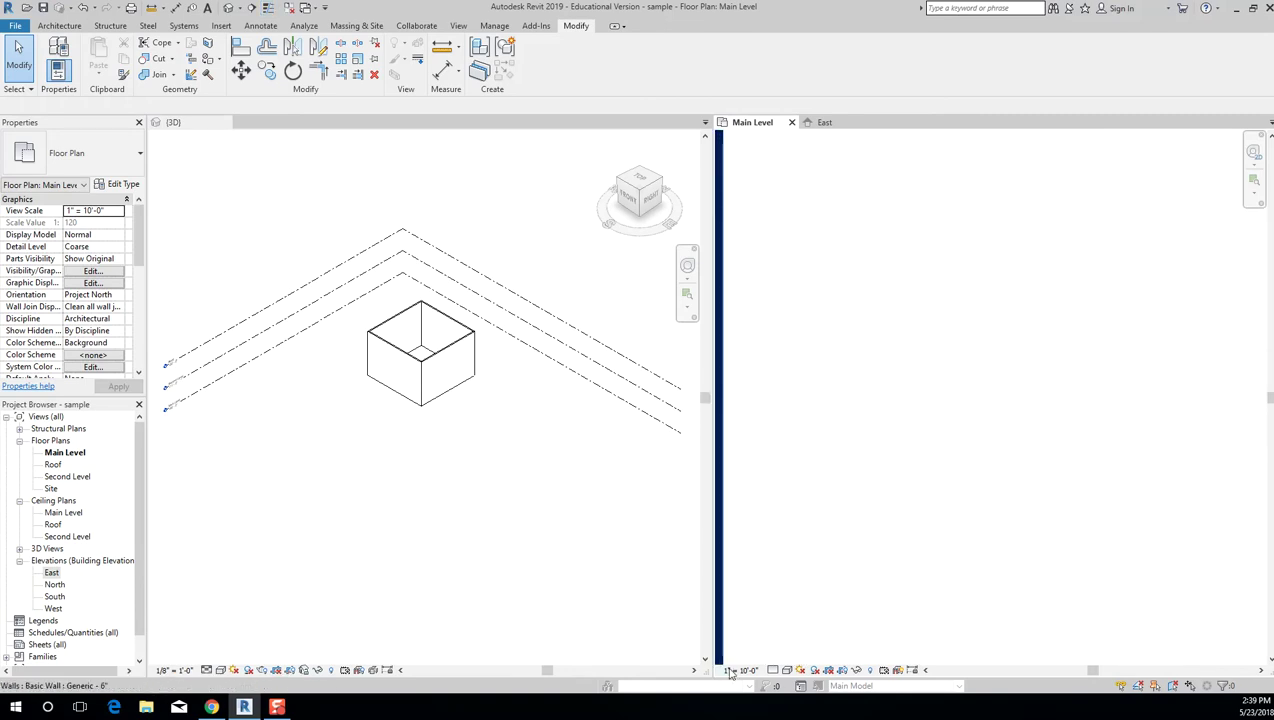
{"action": "left_click", "coordinate": [773, 669]}
{"action": "left_click", "coordinate": [792, 645]}
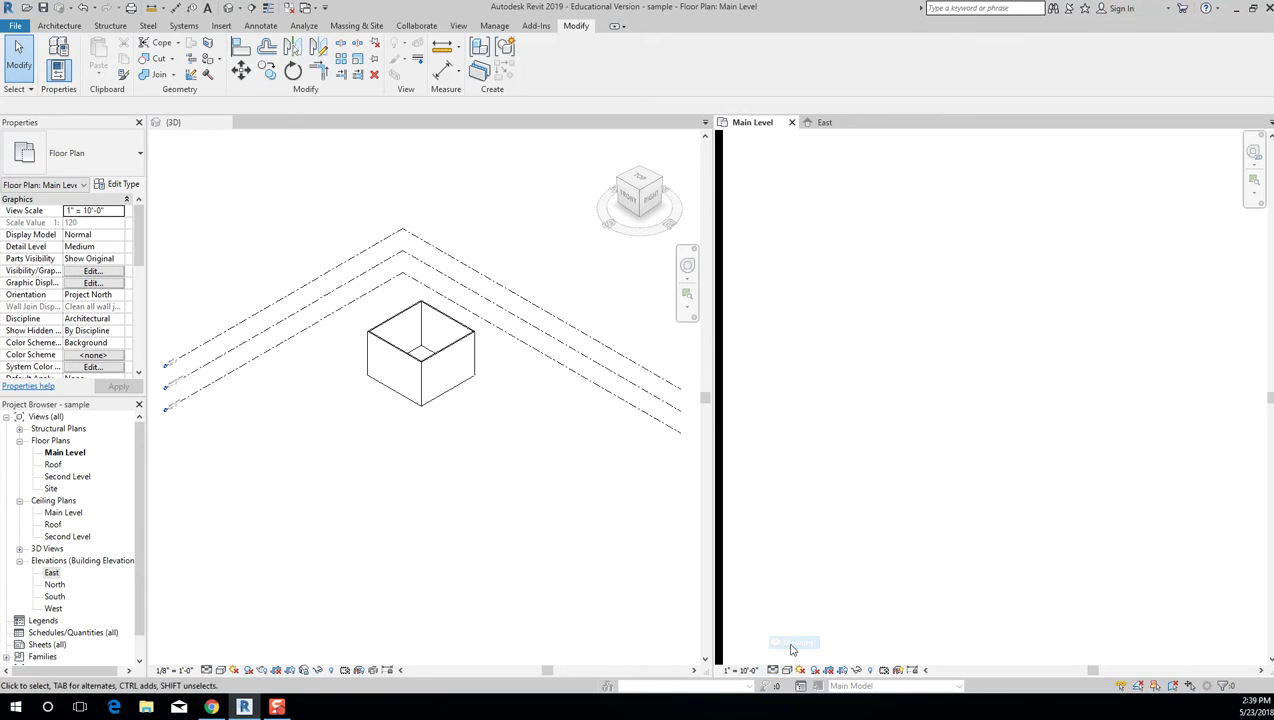
{"action": "scroll", "coordinate": [819, 353], "scroll_direction": "up", "scroll_amount": 2}
{"action": "scroll", "coordinate": [885, 386], "scroll_direction": "up", "scroll_amount": 2}
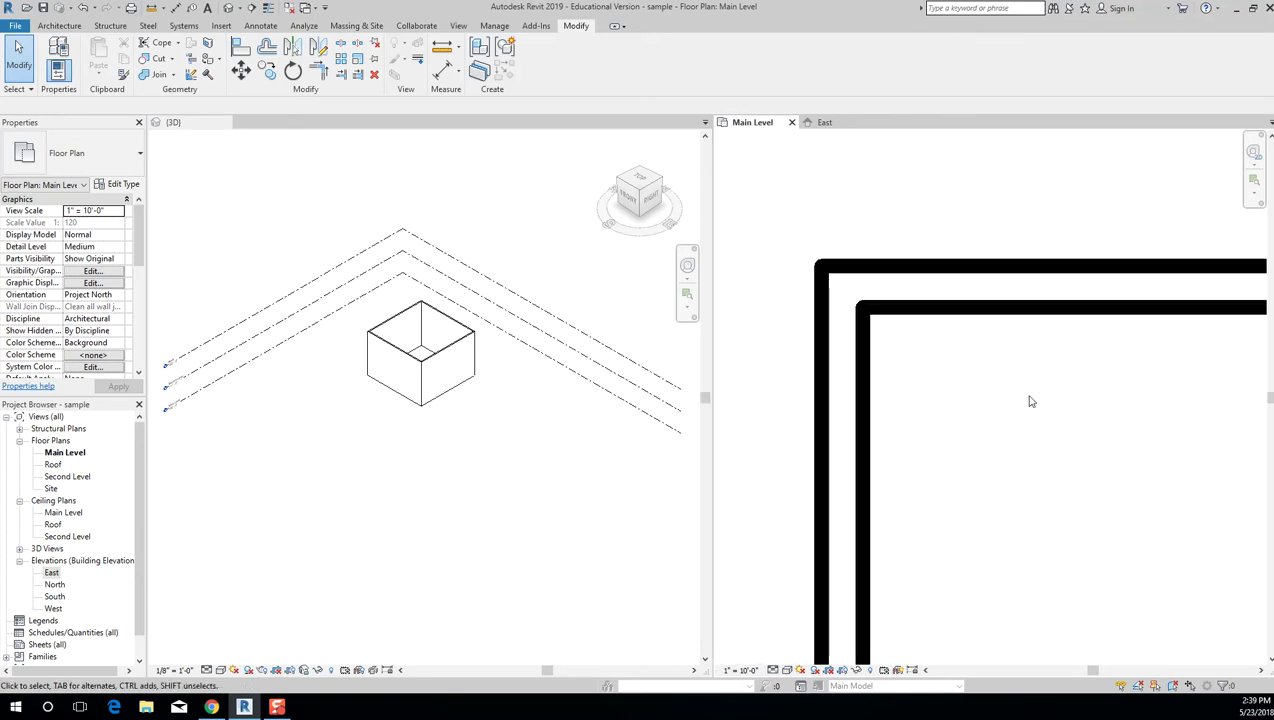
Set the Main Level plan's detail level to Fine.
{"action": "left_click", "coordinate": [770, 671]}
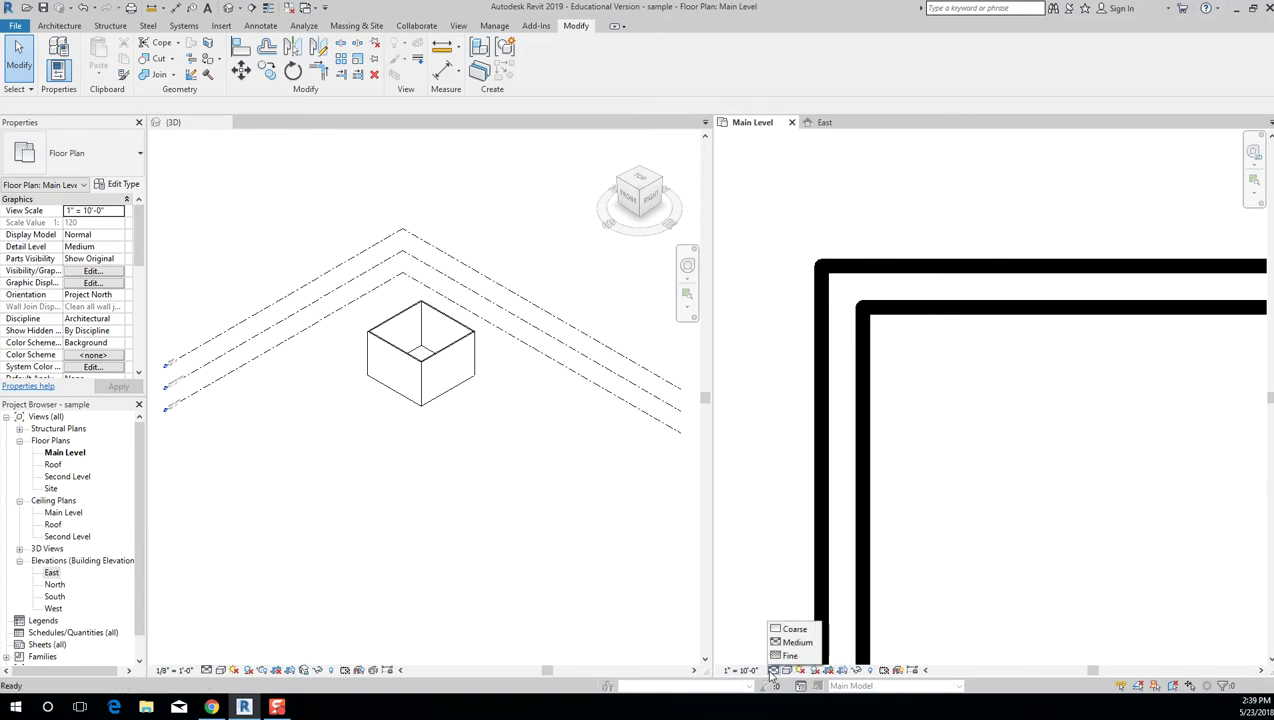
{"action": "left_click", "coordinate": [787, 656]}
{"action": "scroll", "coordinate": [928, 384], "scroll_direction": "down", "scroll_amount": 2}
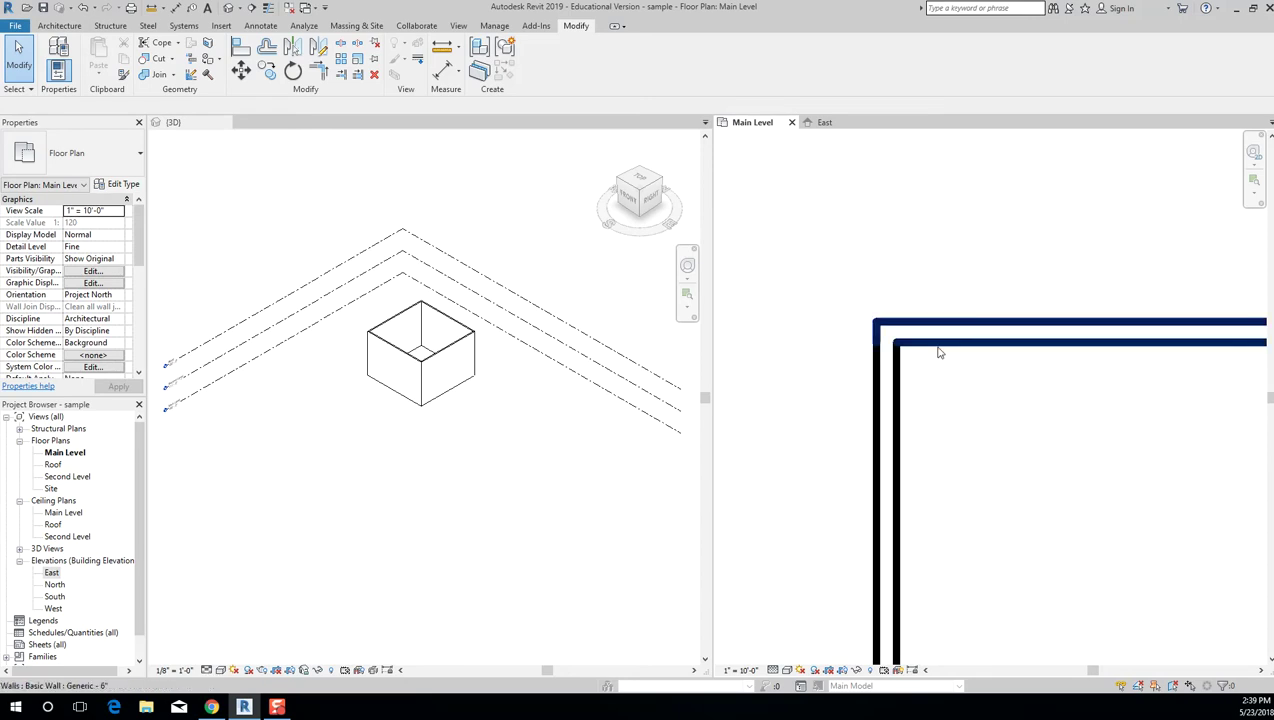
Change the north wall's type to Interior - 3 1/8" Partition (1-hr) in the Main Level plan.
{"action": "left_click", "coordinate": [938, 350]}
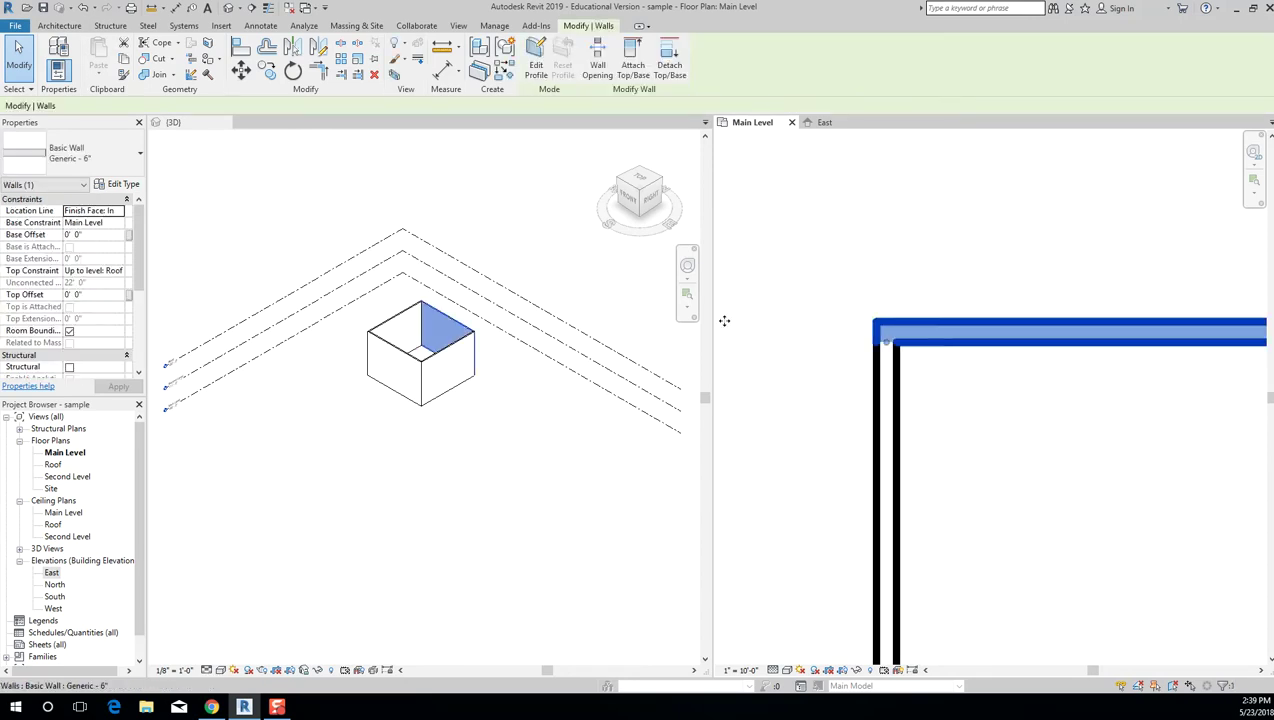
{"action": "left_click", "coordinate": [86, 160]}
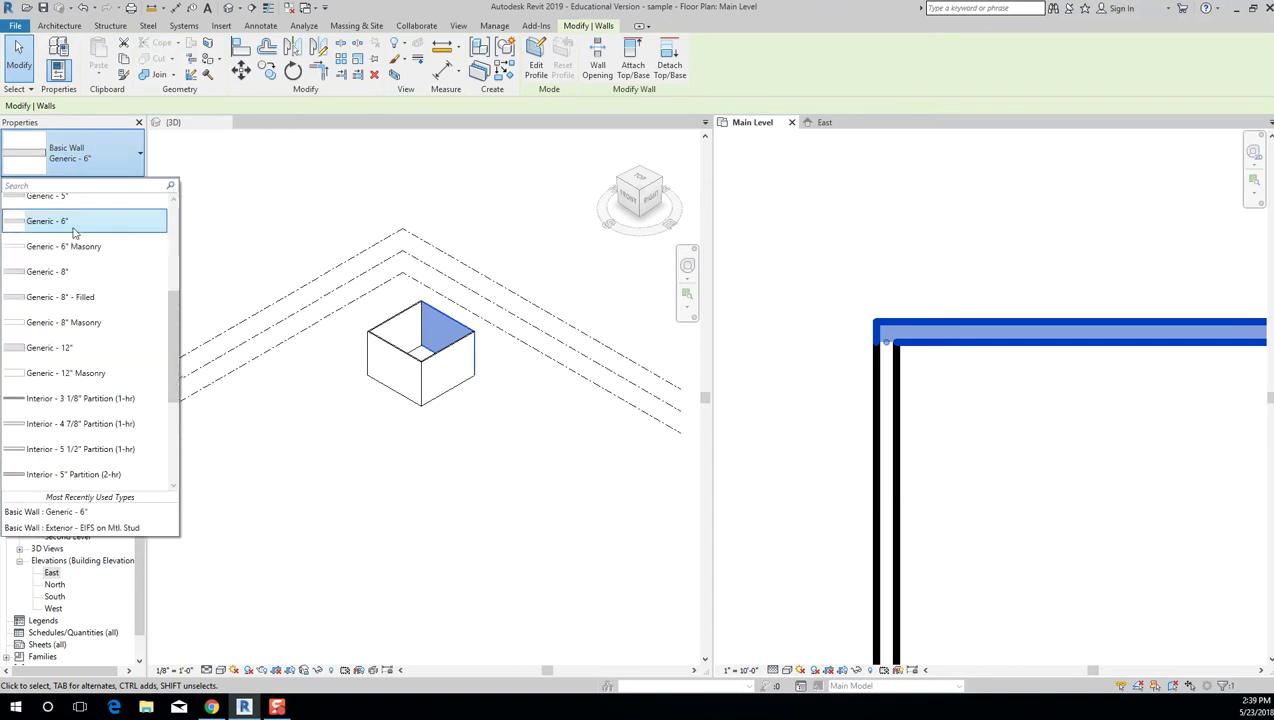
{"action": "left_click", "coordinate": [96, 402]}
{"action": "scroll", "coordinate": [904, 364], "scroll_direction": "up", "scroll_amount": 3}
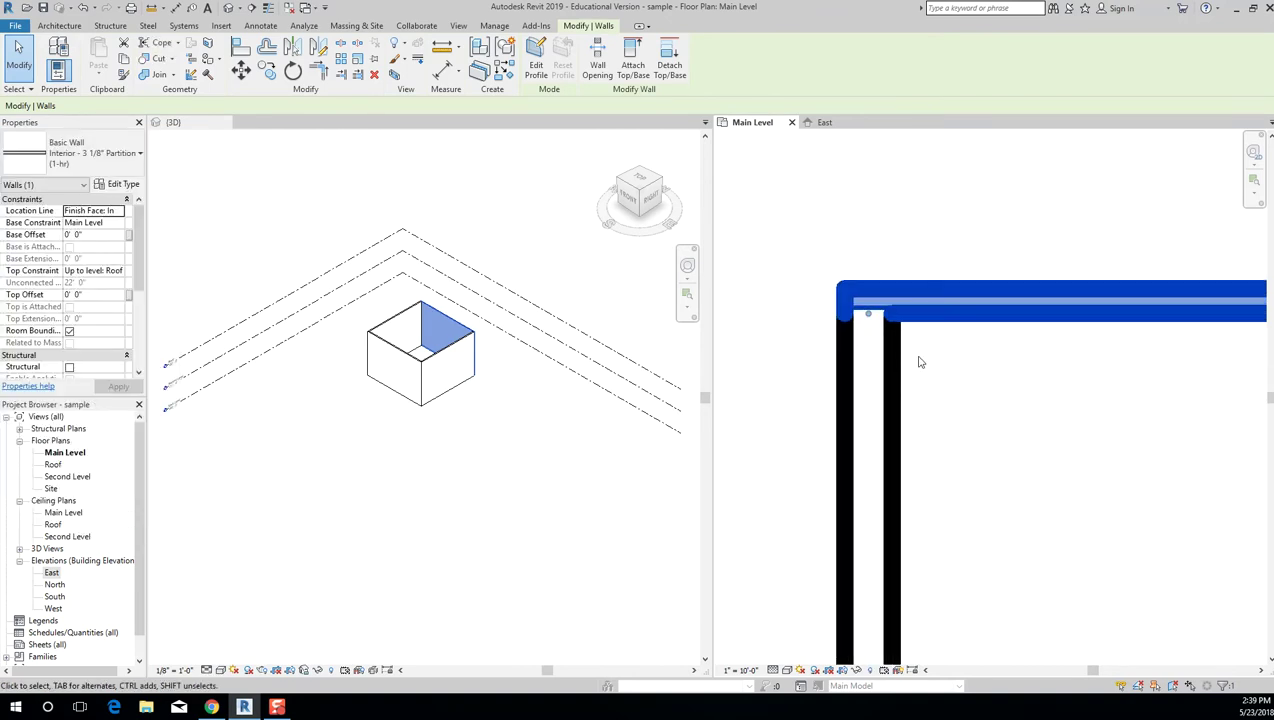
{"action": "left_click", "coordinate": [934, 335]}
{"action": "left_click", "coordinate": [867, 252]}
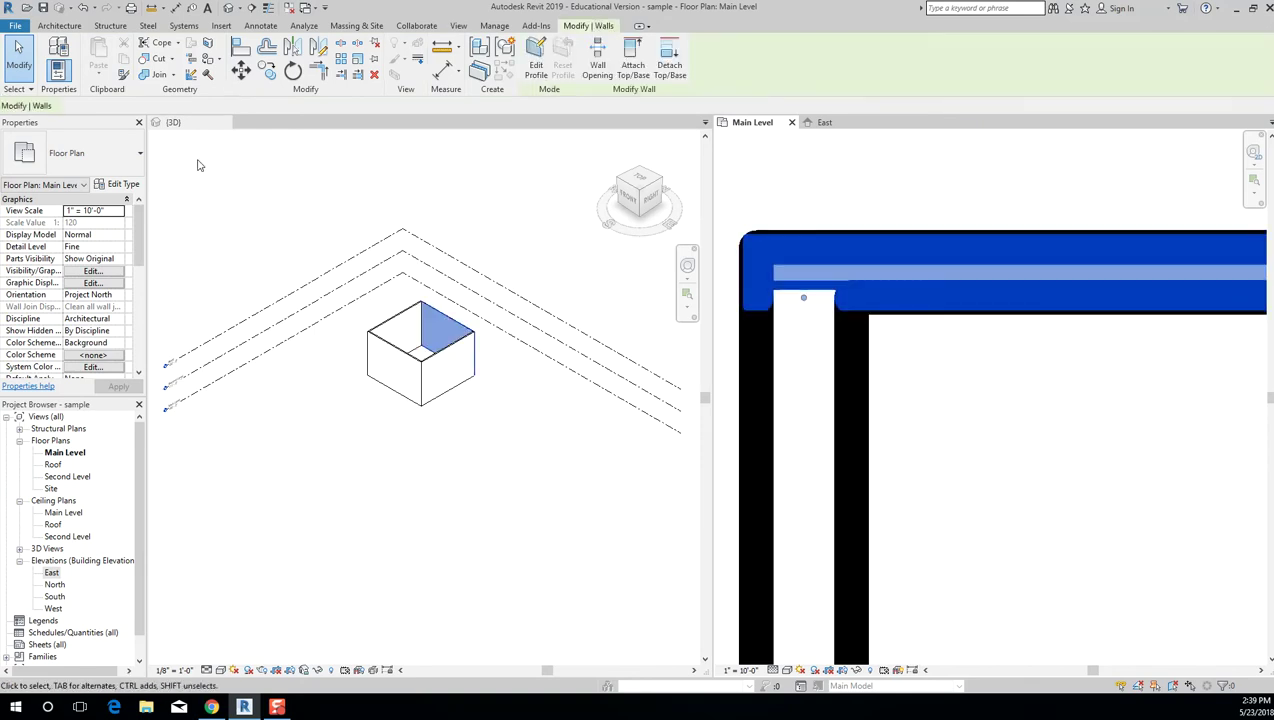
Change the north wall's type to Exterior - EIFS on Mtl. Stud and view its layers at the corner.
{"action": "left_click", "coordinate": [103, 165]}
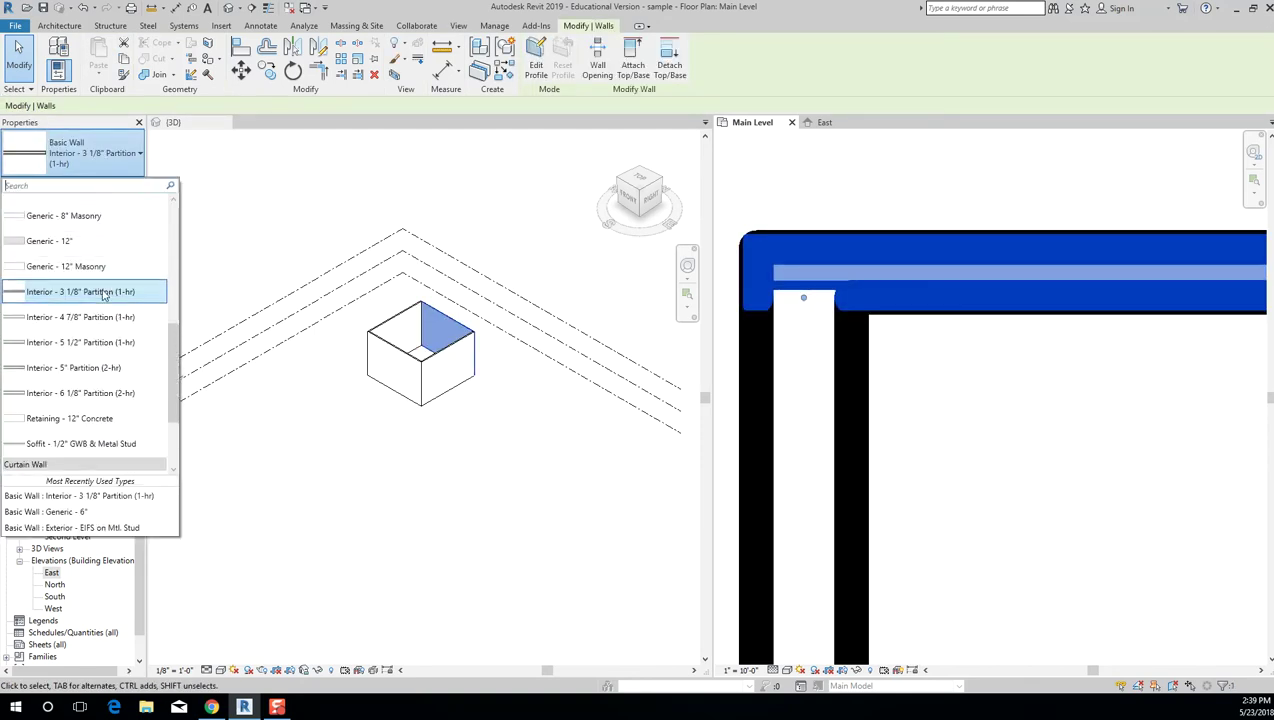
{"action": "scroll", "coordinate": [106, 262], "scroll_direction": "up", "scroll_amount": 5}
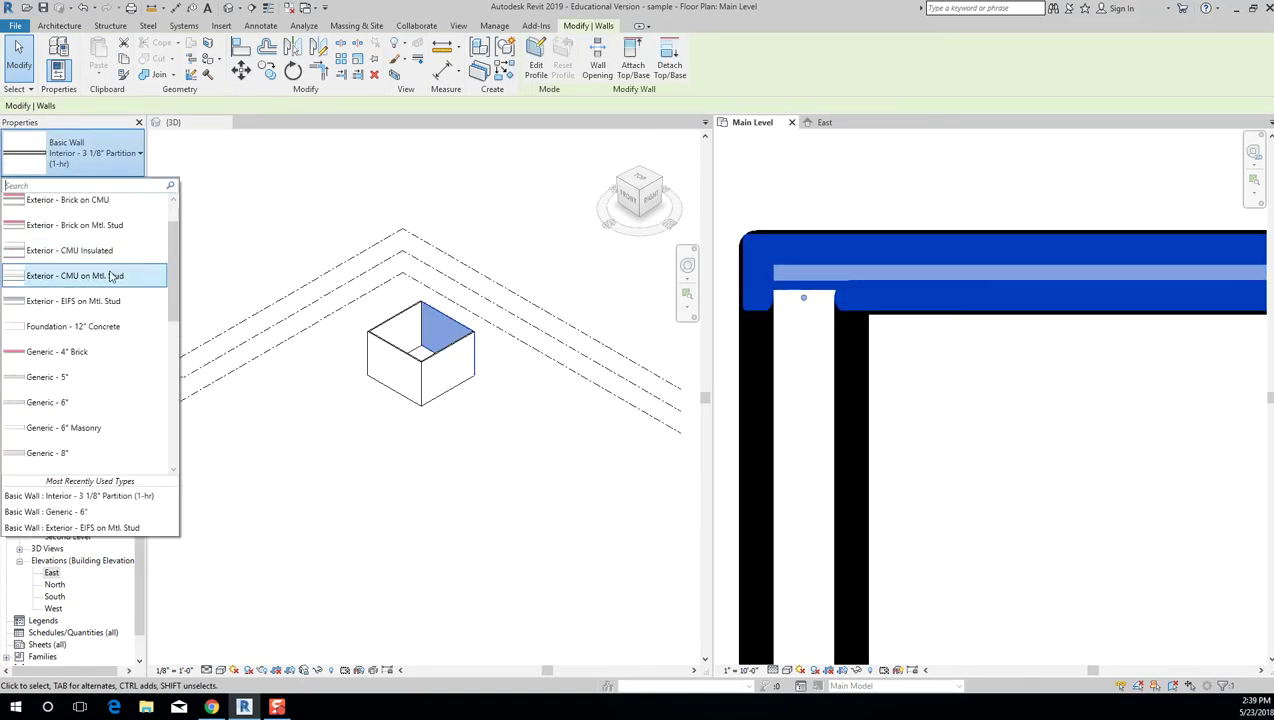
{"action": "left_click", "coordinate": [110, 300]}
{"action": "key", "text": "Escape"}
{"action": "scroll", "coordinate": [924, 384], "scroll_direction": "down", "scroll_amount": 2}
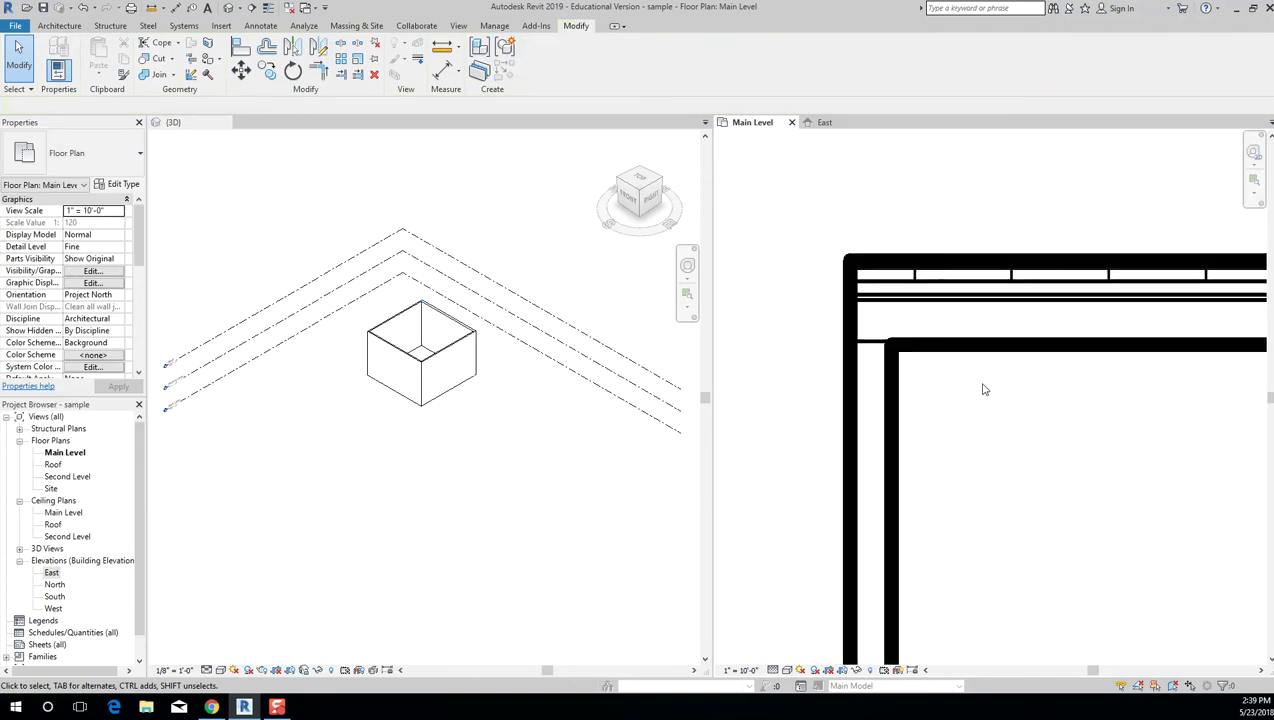
{"action": "scroll", "coordinate": [981, 350], "scroll_direction": "up", "scroll_amount": 1}
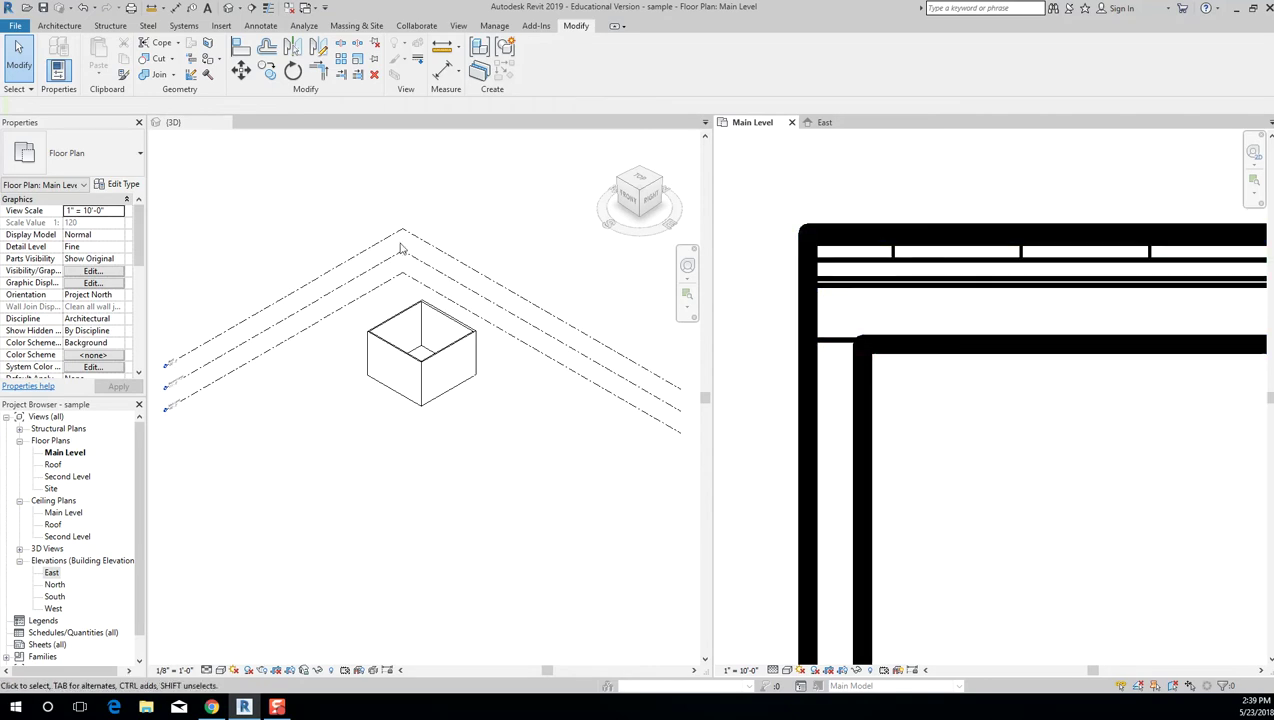
Set the Main Level plan's detail level to Coarse to compare how the north wall is drawn.
{"action": "left_click", "coordinate": [774, 670]}
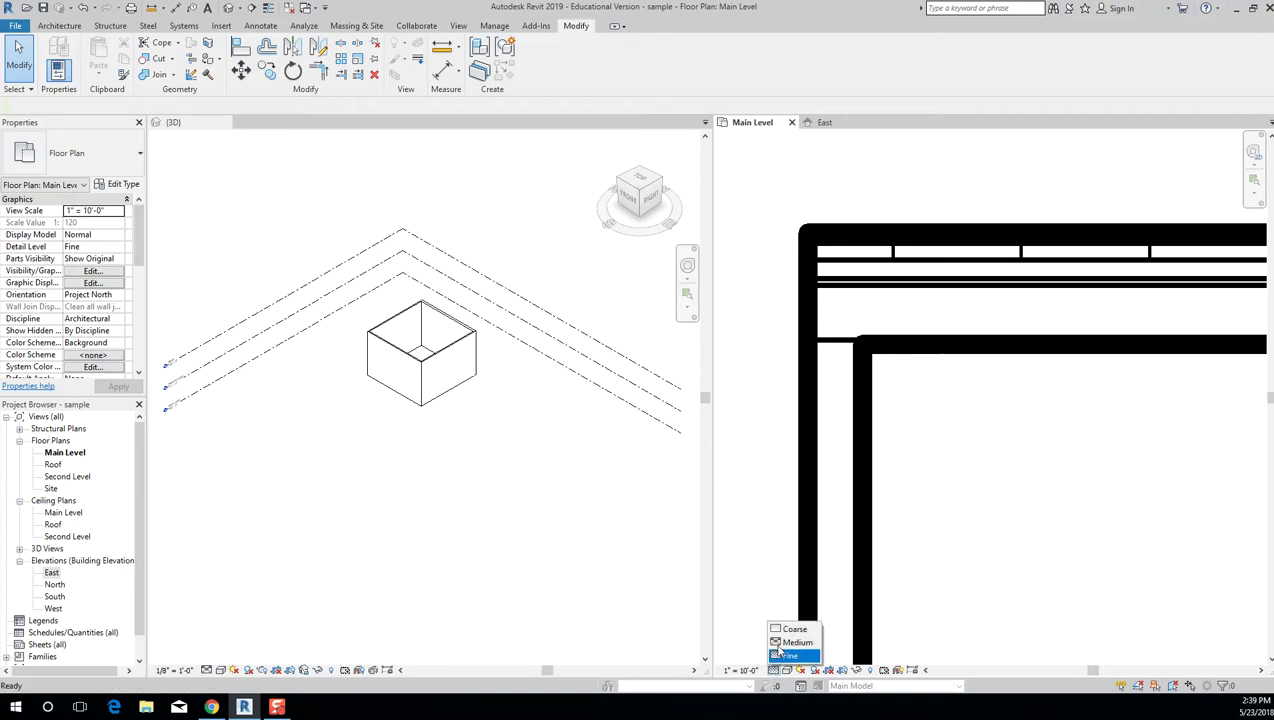
{"action": "left_click", "coordinate": [786, 625]}
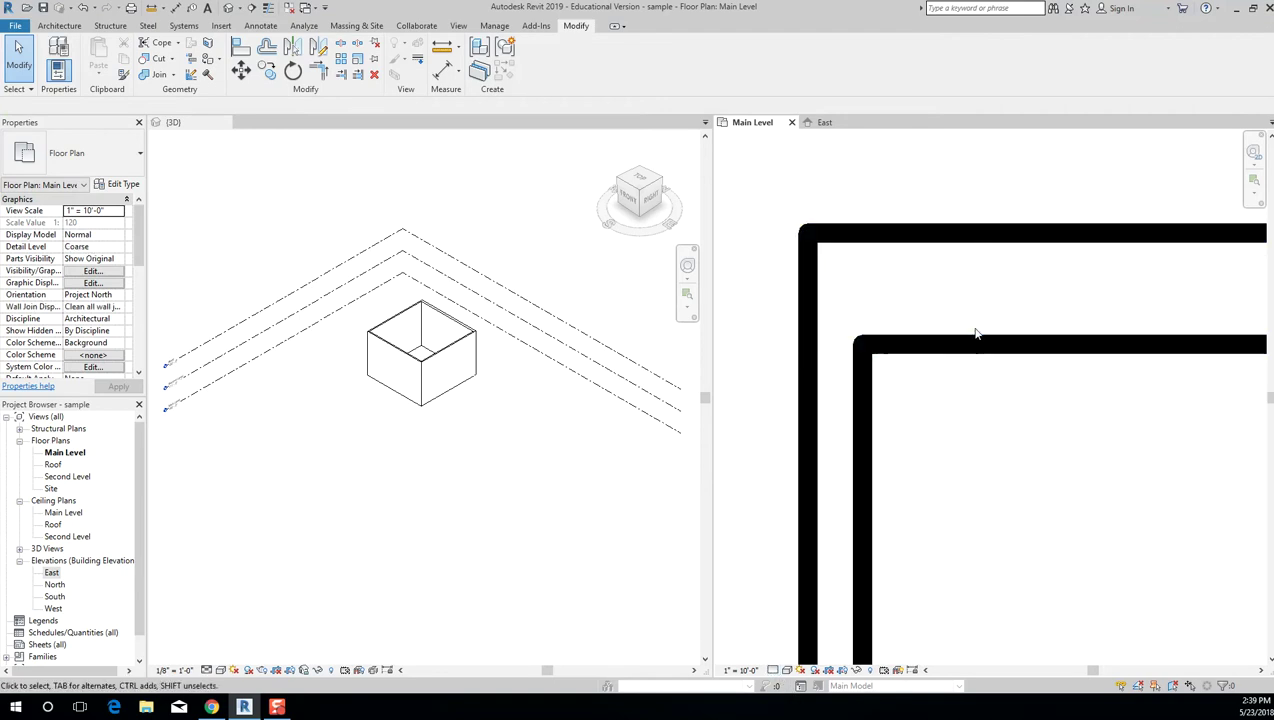
{"action": "left_click", "coordinate": [774, 670]}
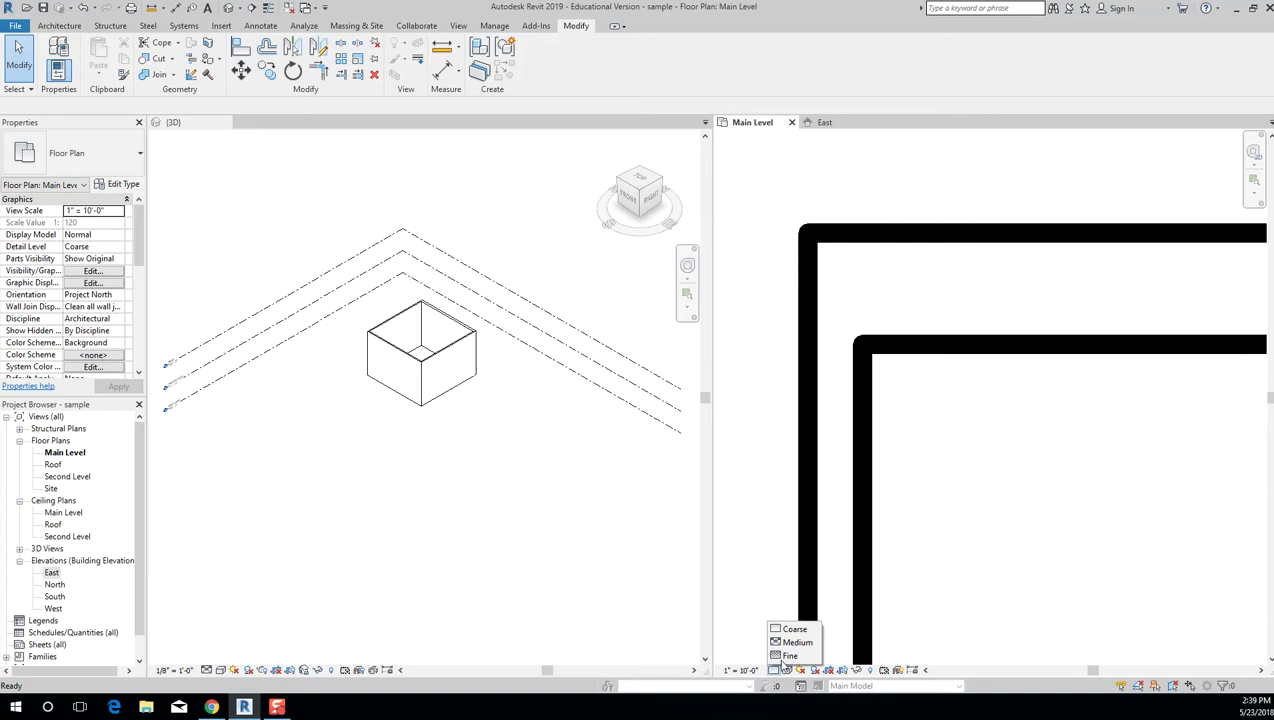
{"action": "left_click", "coordinate": [795, 631]}
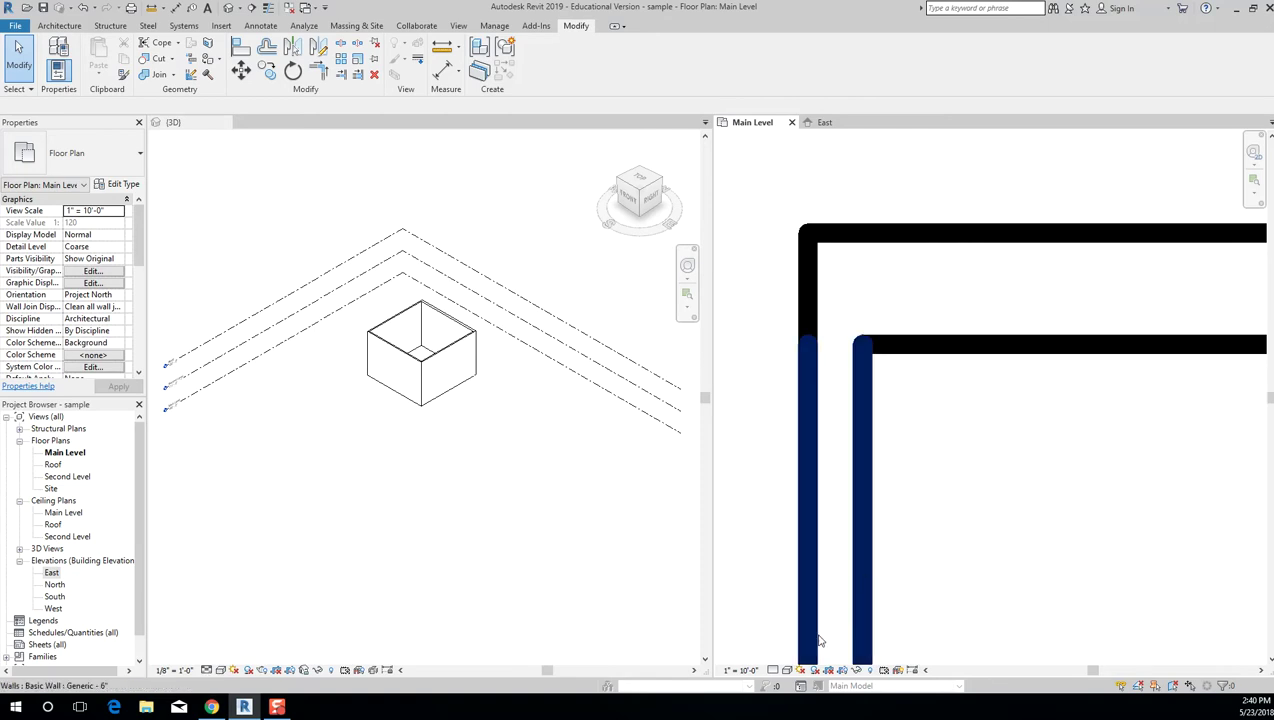
Set the Main Level plan's detail level to Medium and view the layered north wall at the corner.
{"action": "left_click", "coordinate": [788, 671]}
{"action": "left_click", "coordinate": [772, 670]}
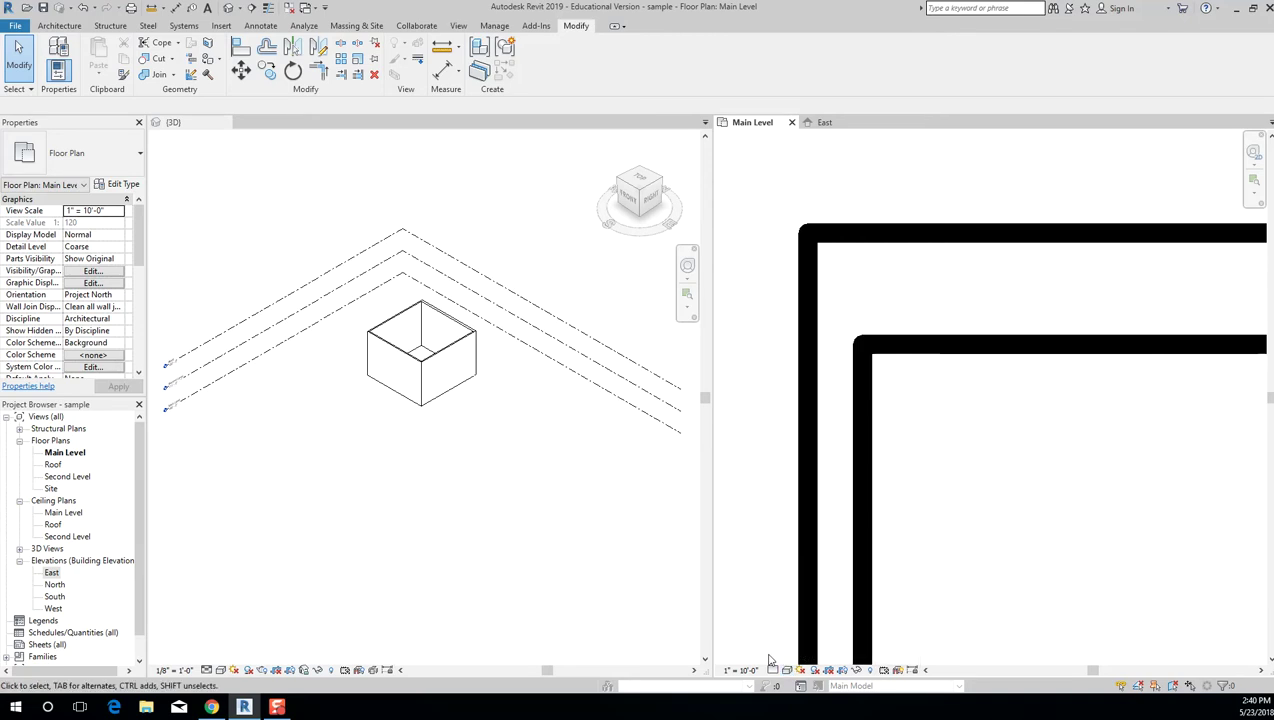
{"action": "left_click", "coordinate": [772, 670]}
{"action": "left_click", "coordinate": [788, 641]}
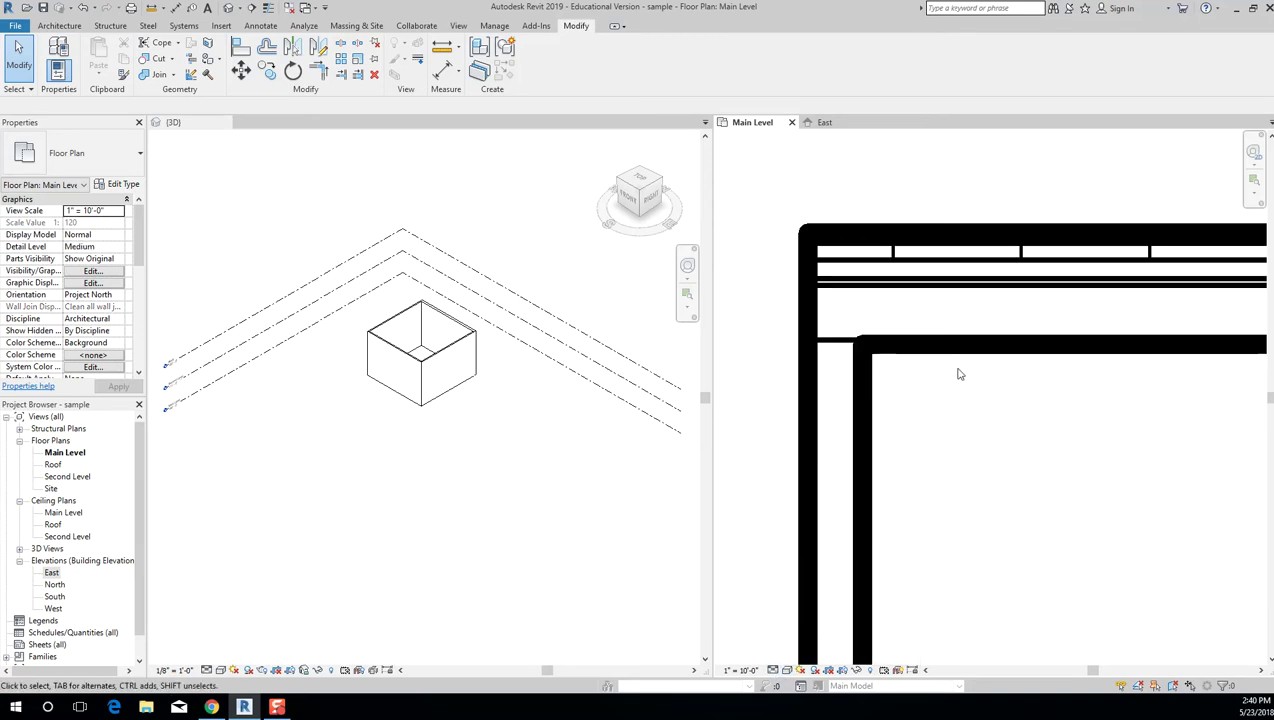
{"action": "scroll", "coordinate": [960, 390], "scroll_direction": "down", "scroll_amount": 3}
{"action": "middle_click_drag", "start_coordinate": [975, 418], "coordinate": [938, 292]}
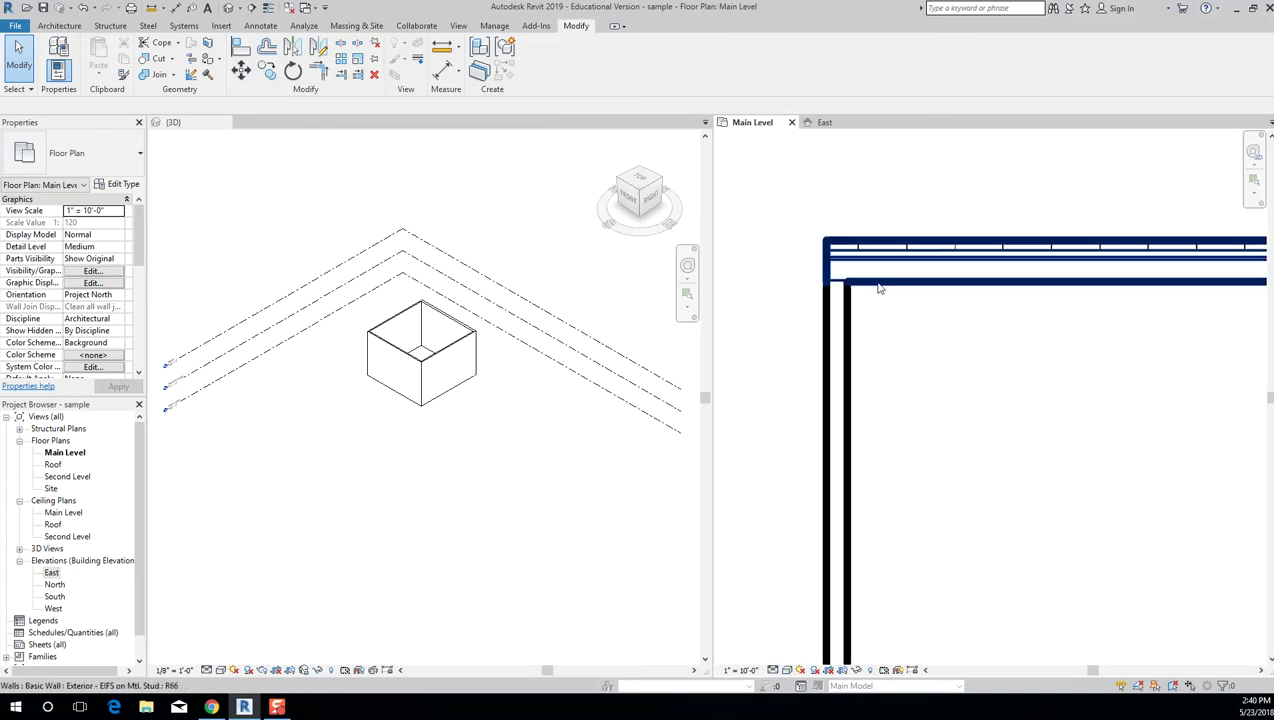
Examine the west wall and its corner join with the layered north wall in the Main Level plan.
{"action": "scroll", "coordinate": [850, 300], "scroll_direction": "up", "scroll_amount": 2}
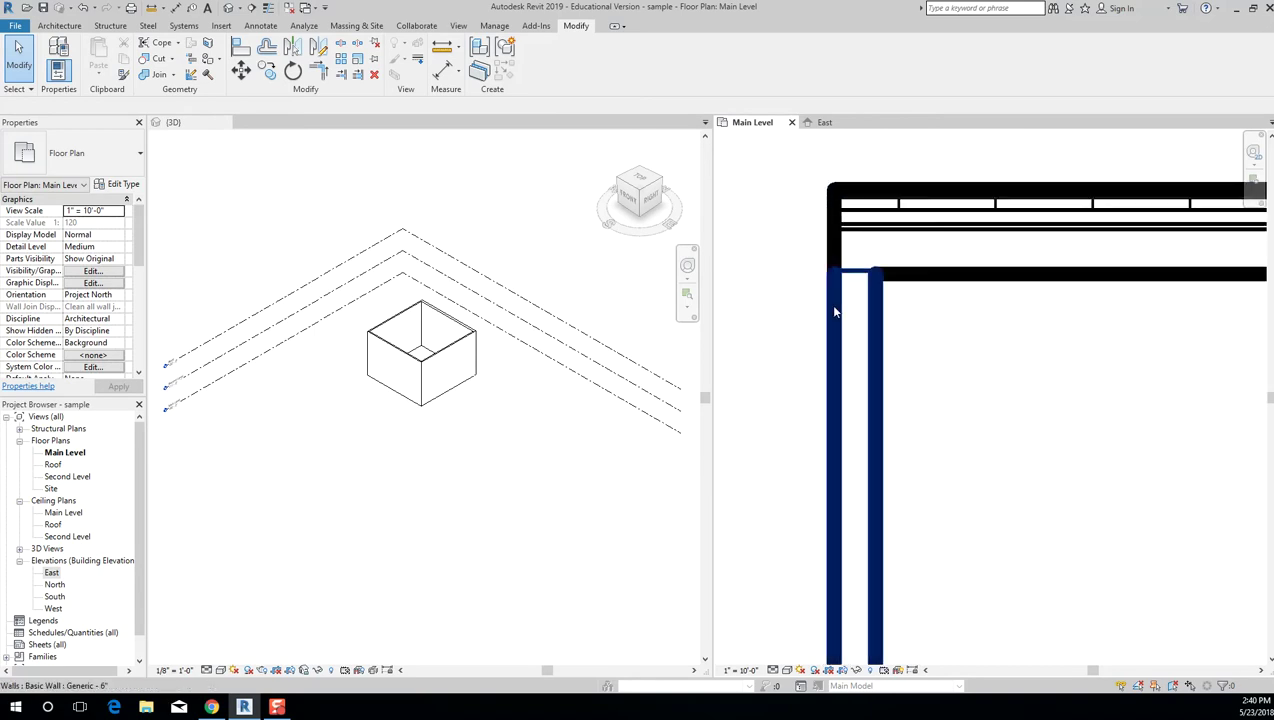
{"action": "left_click", "coordinate": [834, 309]}
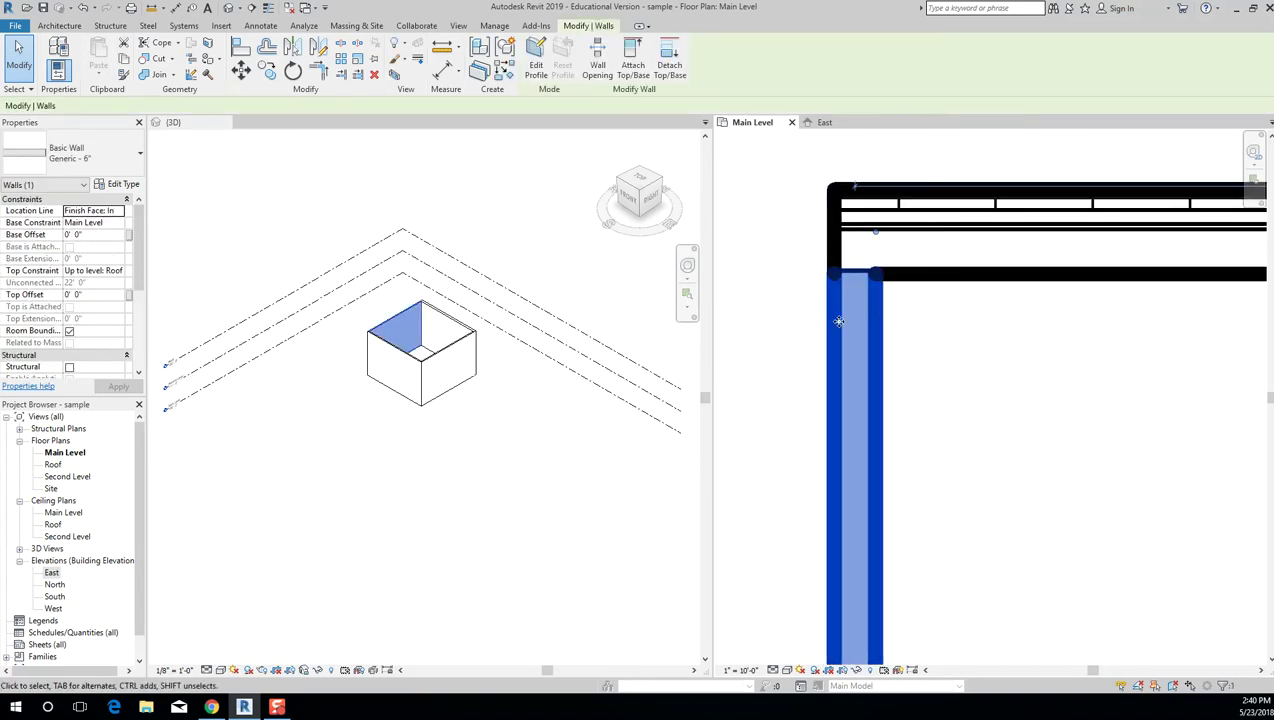
{"action": "left_click", "coordinate": [928, 341]}
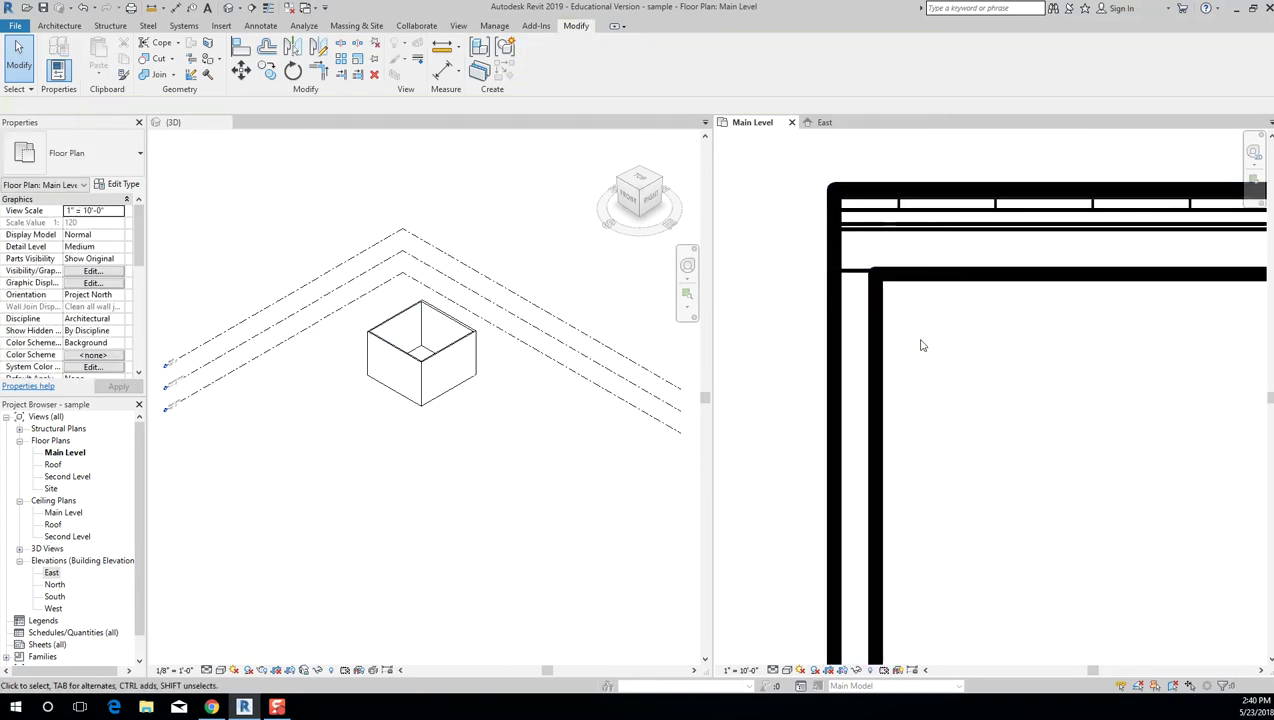
{"action": "scroll", "coordinate": [915, 350], "scroll_direction": "down", "scroll_amount": 4}
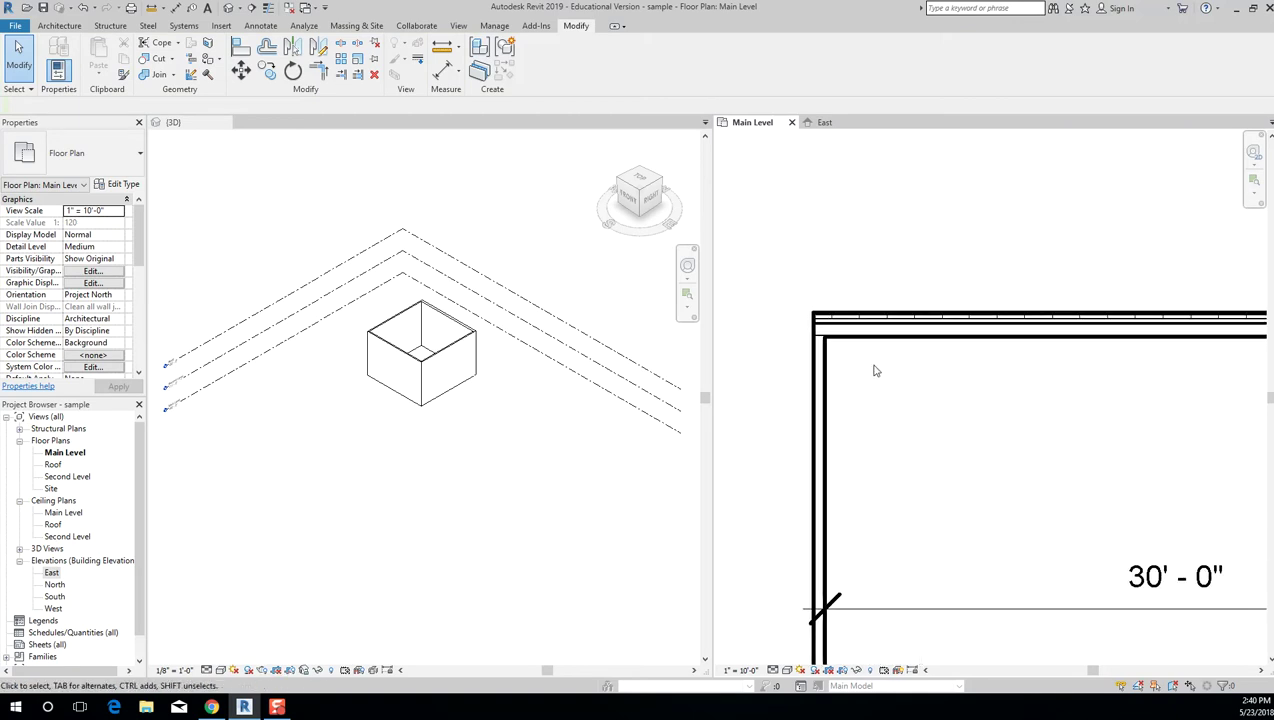
{"action": "scroll", "coordinate": [876, 364], "scroll_direction": "up", "scroll_amount": 3}
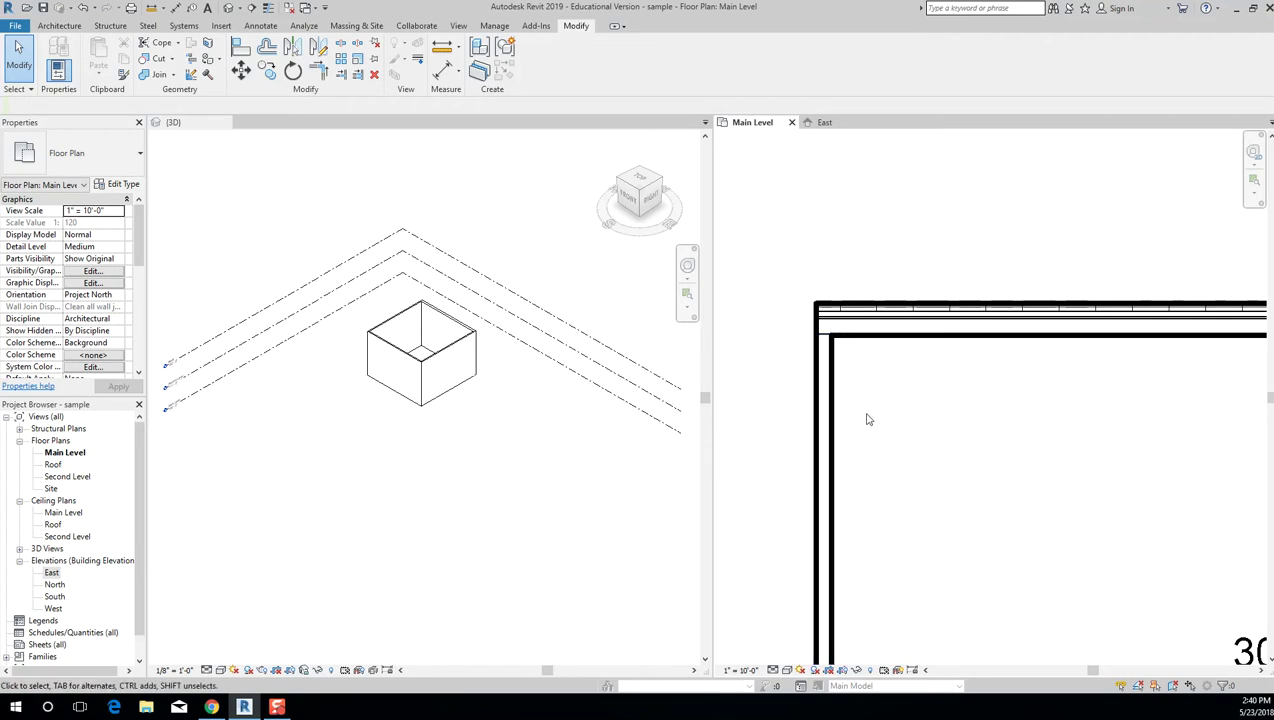
{"action": "scroll", "coordinate": [853, 276], "scroll_direction": "up", "scroll_amount": 3}
{"action": "scroll", "coordinate": [890, 308], "scroll_direction": "up", "scroll_amount": 2}
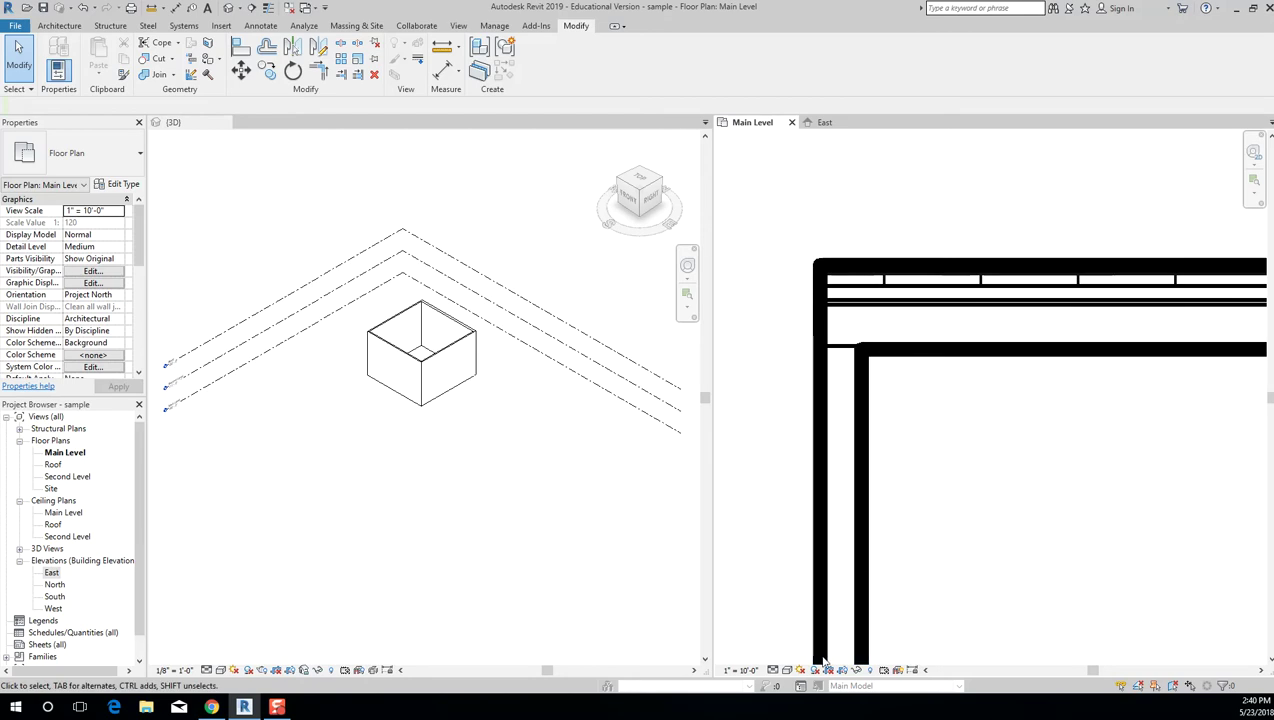
Compare the wall corner at Coarse and Medium detail levels and set the Main Level plan's detail level to Fine.
{"action": "left_click", "coordinate": [773, 669]}
{"action": "left_click", "coordinate": [790, 630]}
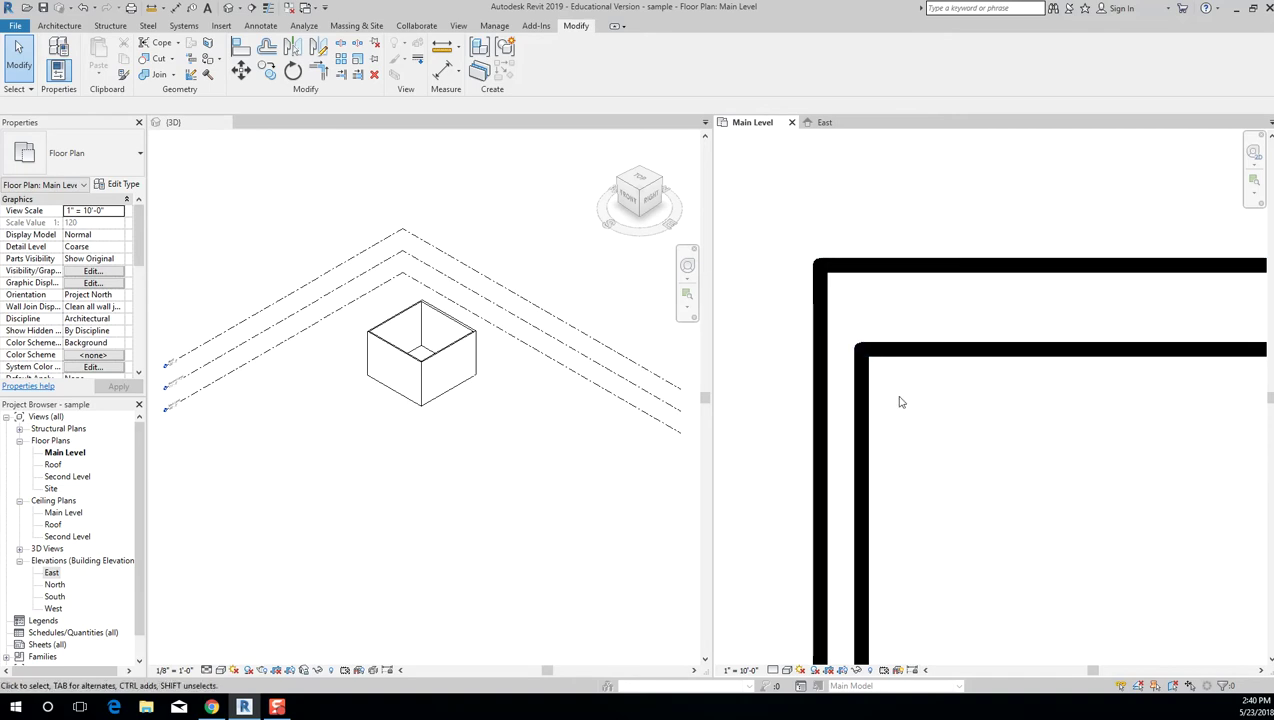
{"action": "left_click", "coordinate": [776, 669]}
{"action": "left_click", "coordinate": [795, 643]}
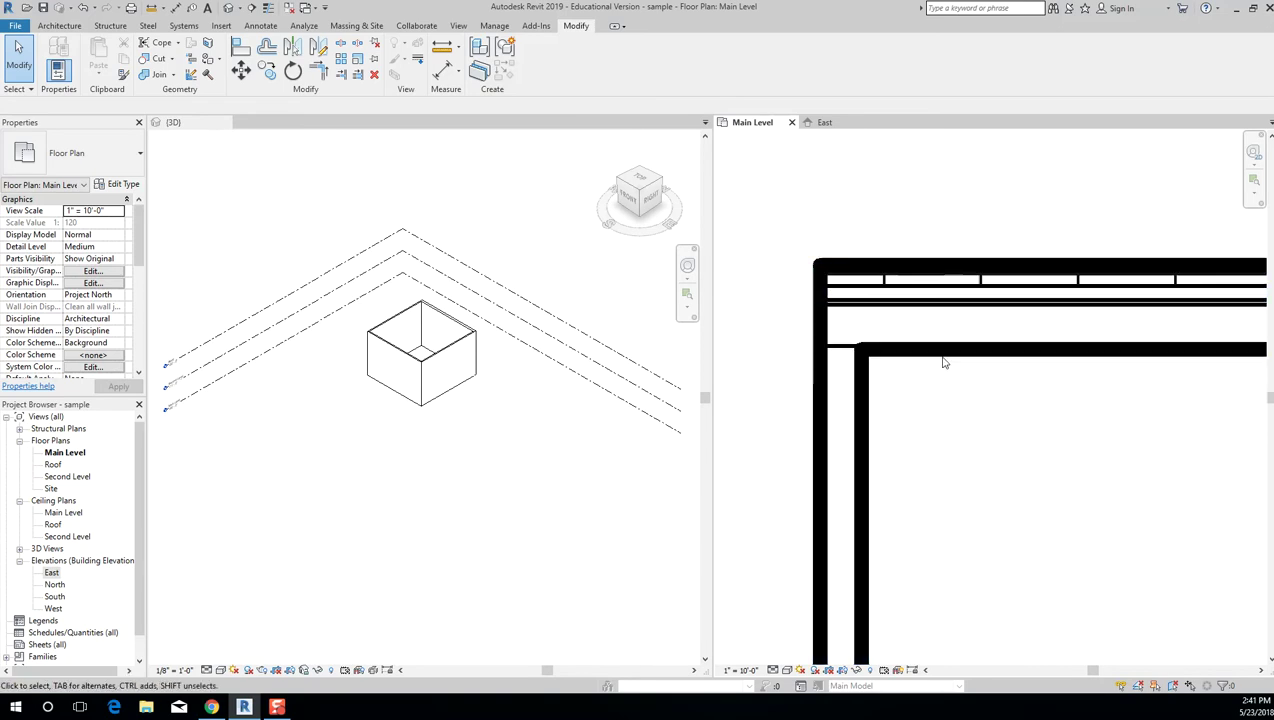
{"action": "left_click", "coordinate": [775, 669]}
{"action": "left_click", "coordinate": [781, 656]}
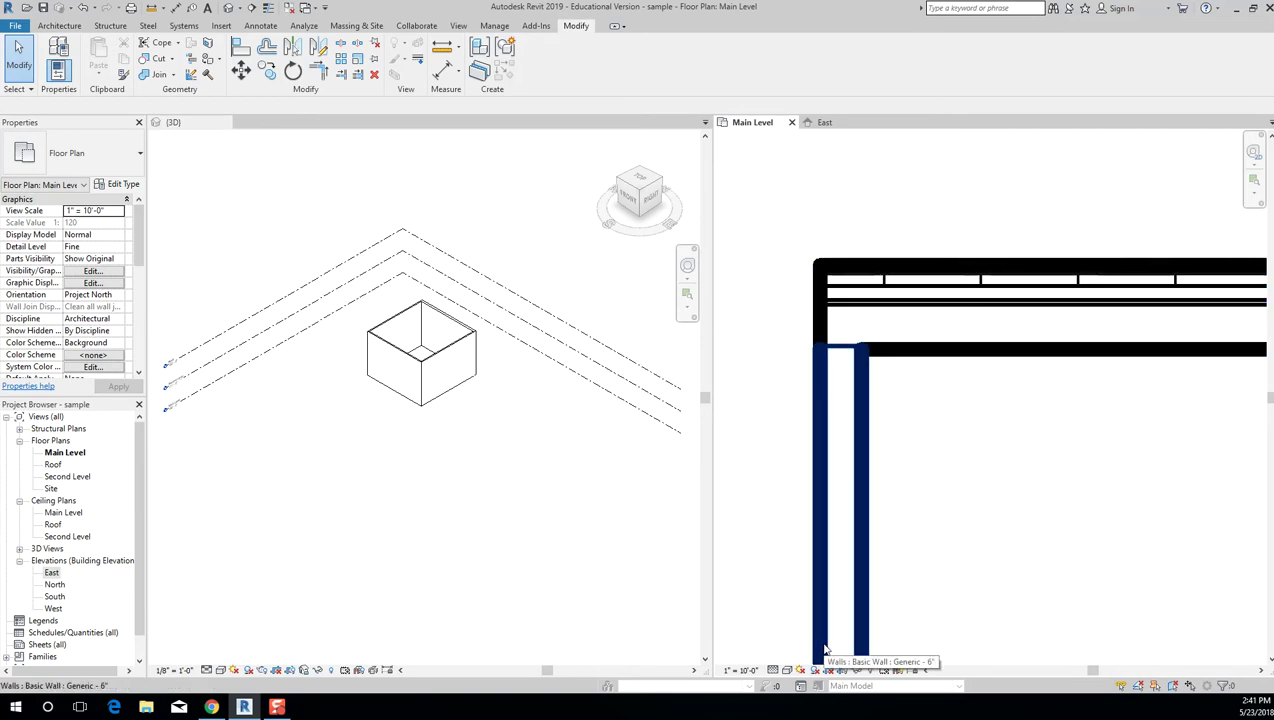
Toggle Thin Lines on and off repeatedly to compare the wall line weights at the corner, near and far.
{"action": "key", "text": "t"}
{"action": "key", "text": "l"}
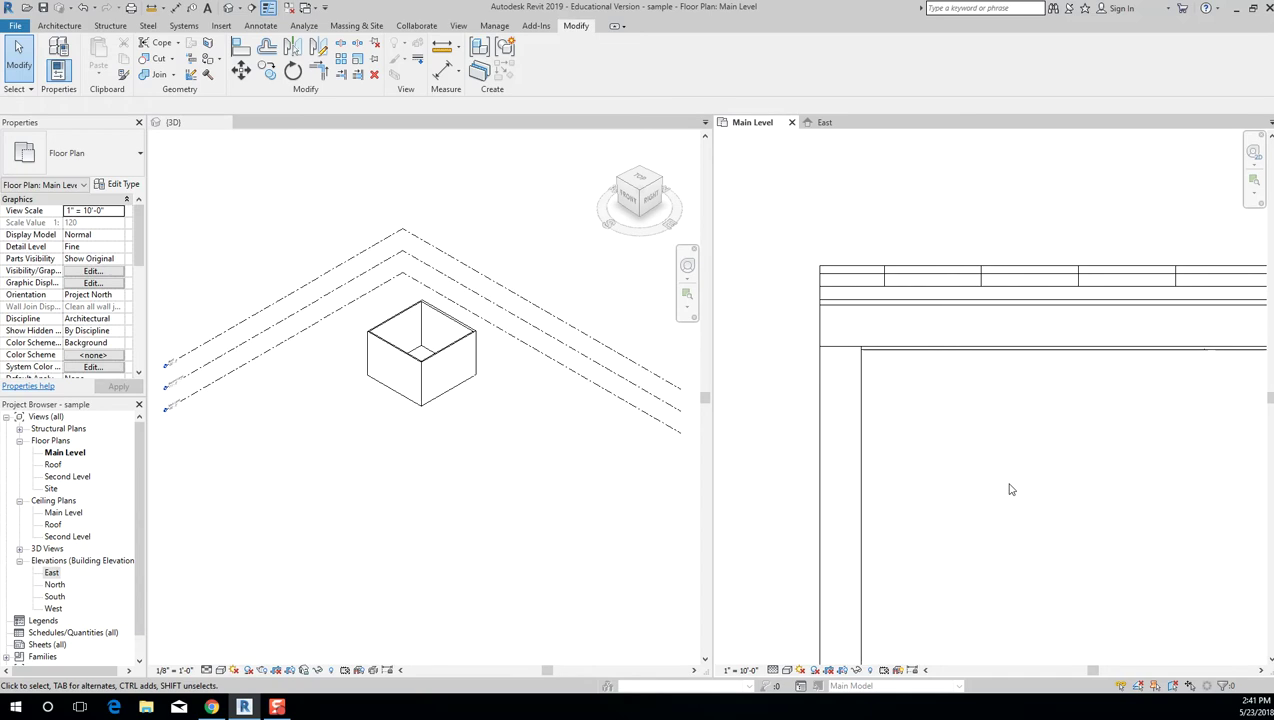
{"action": "key", "text": "t"}
{"action": "key", "text": "l"}
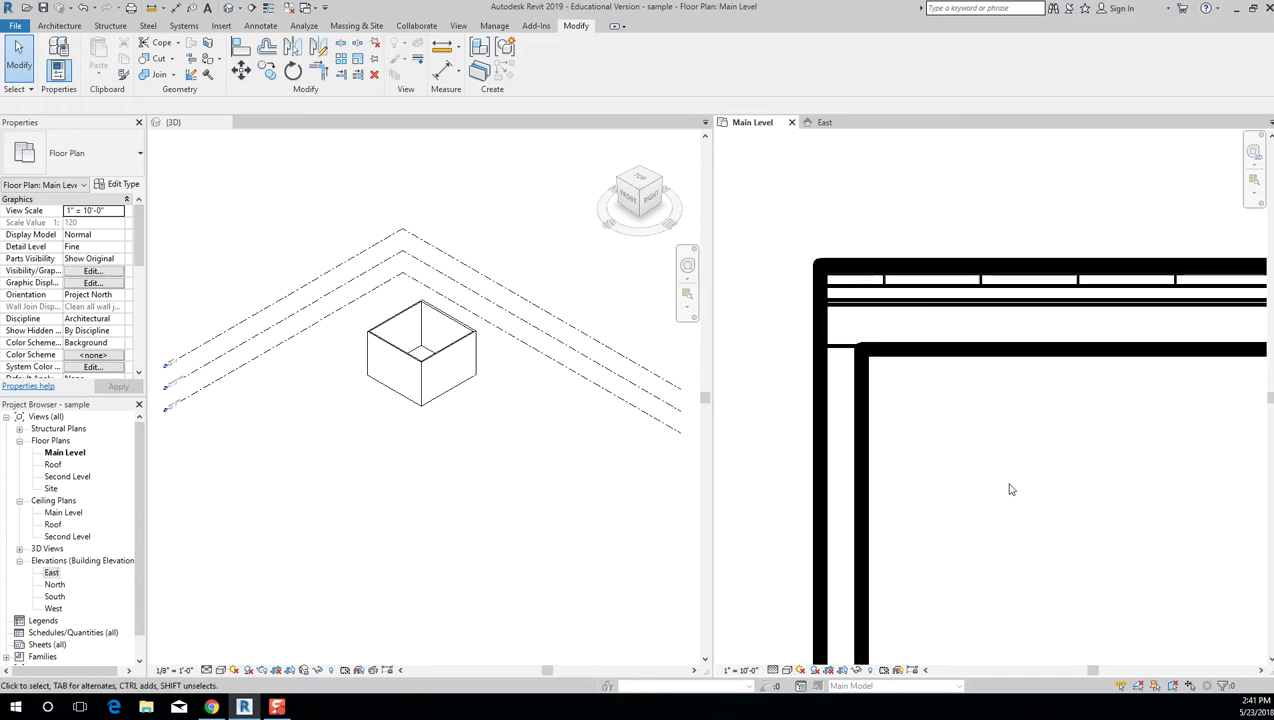
{"action": "key", "text": "t"}
{"action": "key", "text": "l"}
{"action": "key", "text": "t"}
{"action": "key", "text": "l"}
{"action": "key", "text": "t"}
{"action": "key", "text": "l"}
{"action": "key", "text": "t"}
{"action": "key", "text": "l"}
{"action": "key", "text": "t"}
{"action": "key", "text": "l"}
{"action": "scroll", "coordinate": [950, 338], "scroll_direction": "down", "scroll_amount": 3}
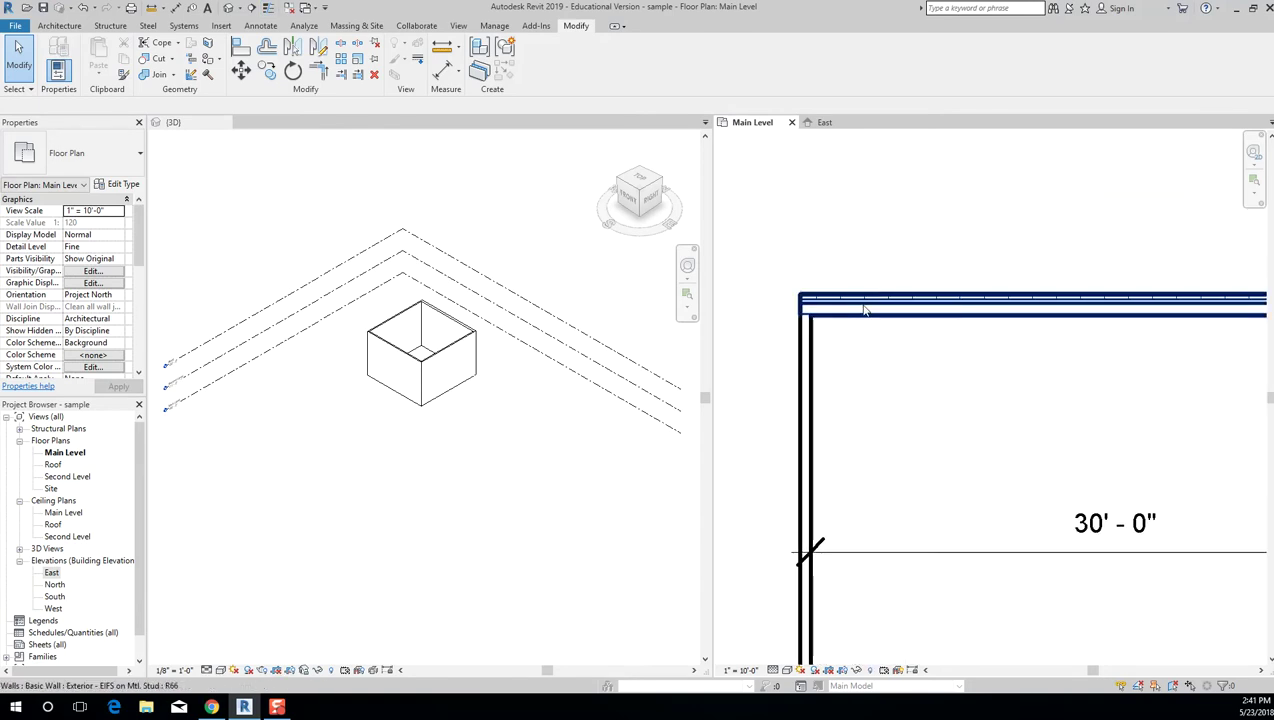
{"action": "key", "text": "t"}
{"action": "key", "text": "l"}
{"action": "scroll", "coordinate": [916, 228], "scroll_direction": "up", "scroll_amount": 3}
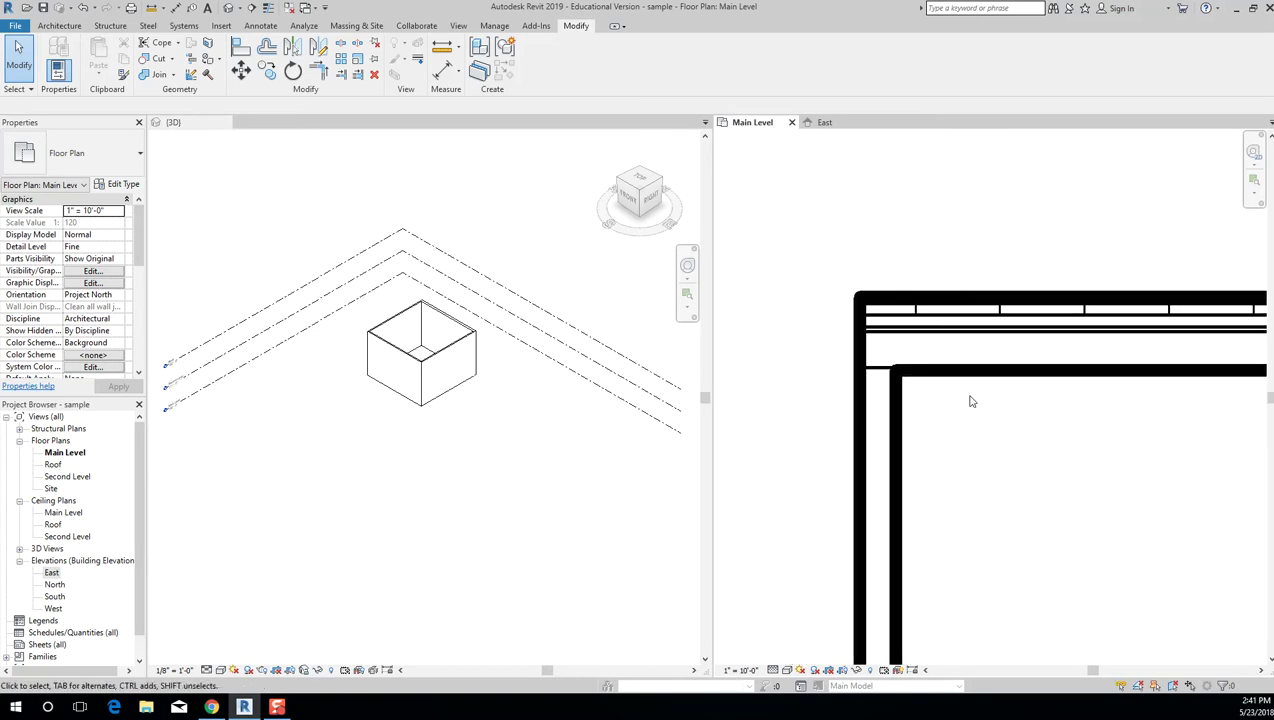
Apply the west wall's Generic - 6" type to the north wall with Match Type and undo the change.
{"action": "key", "text": "m"}
{"action": "key", "text": "a"}
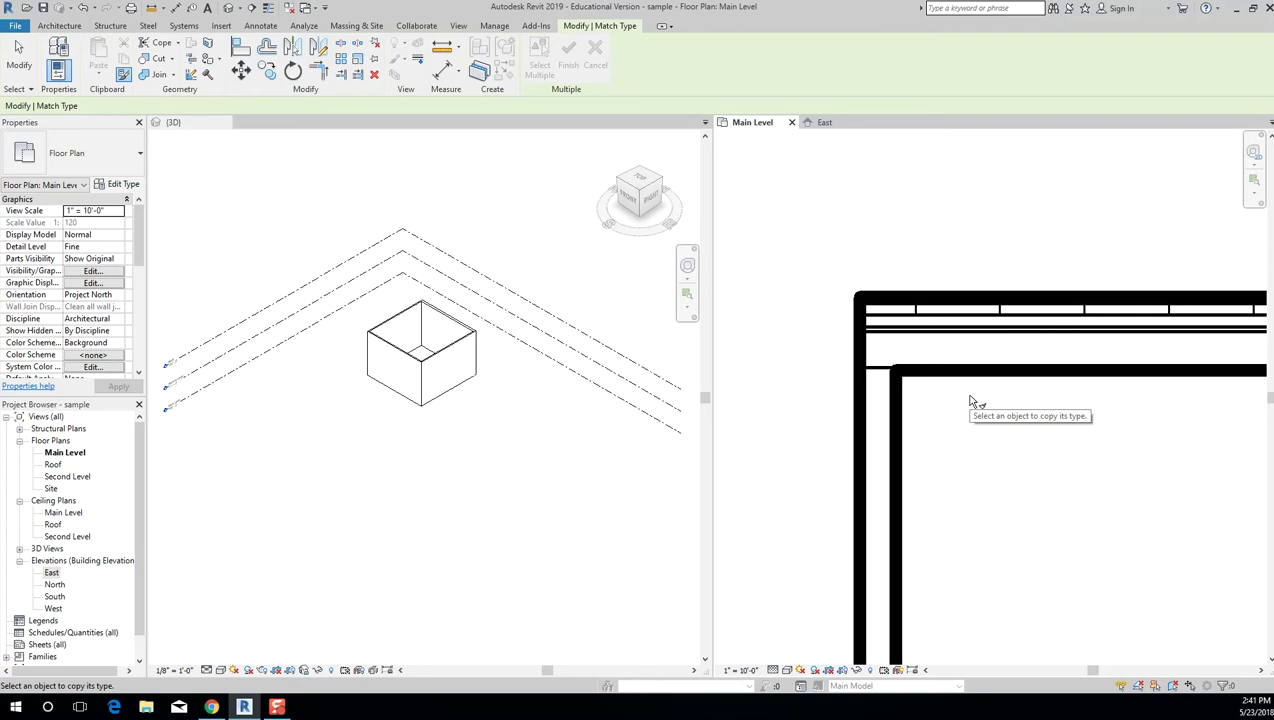
{"action": "left_click", "coordinate": [898, 430]}
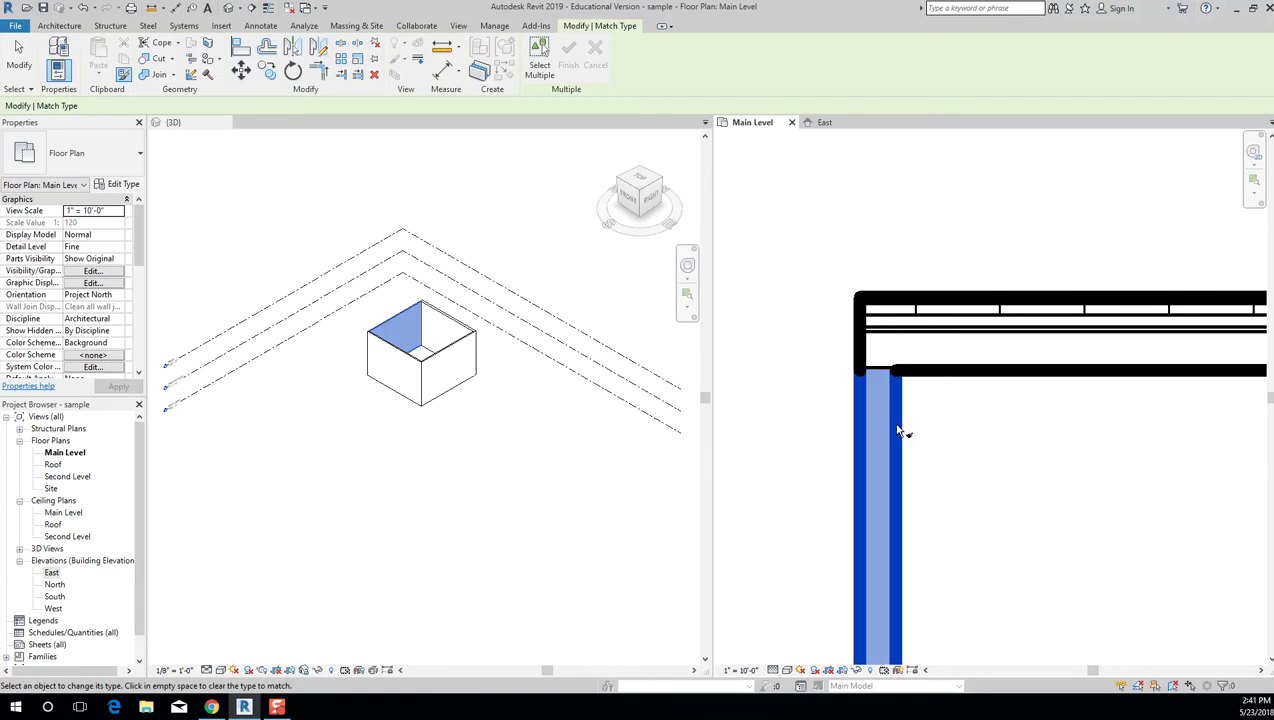
{"action": "left_click", "coordinate": [944, 376]}
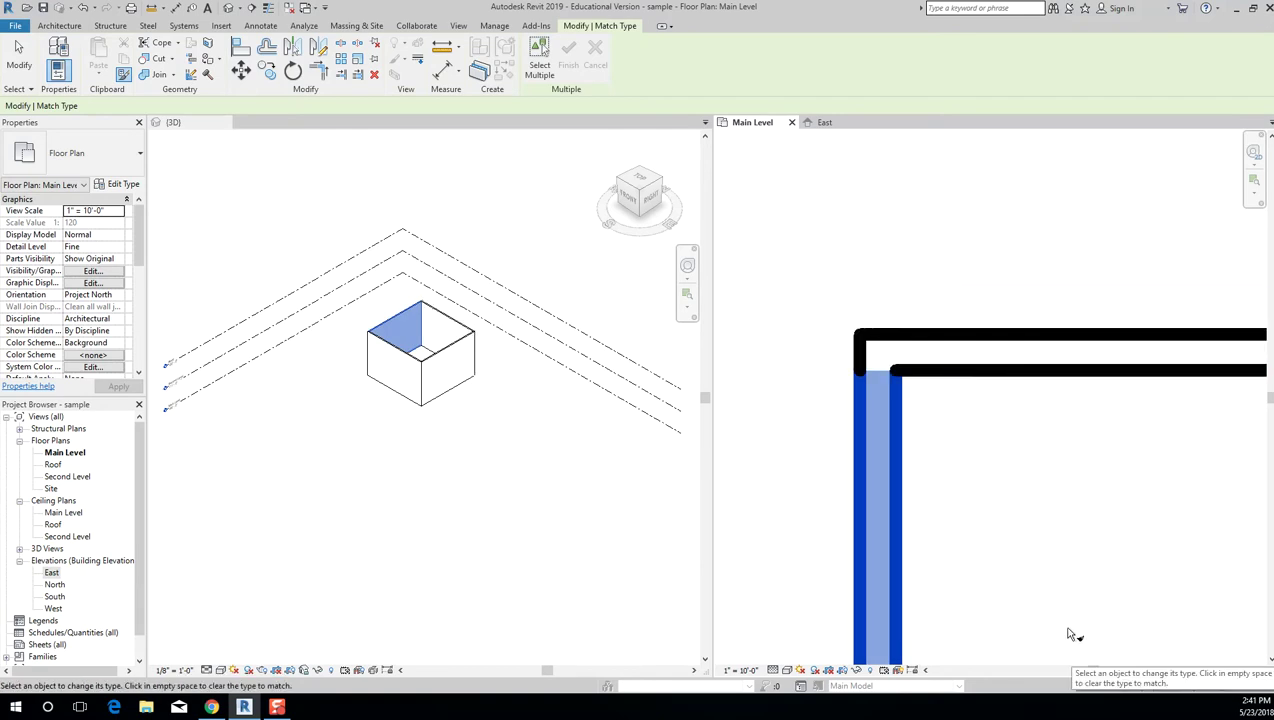
{"action": "left_click", "coordinate": [966, 414]}
{"action": "key", "text": "Escape"}
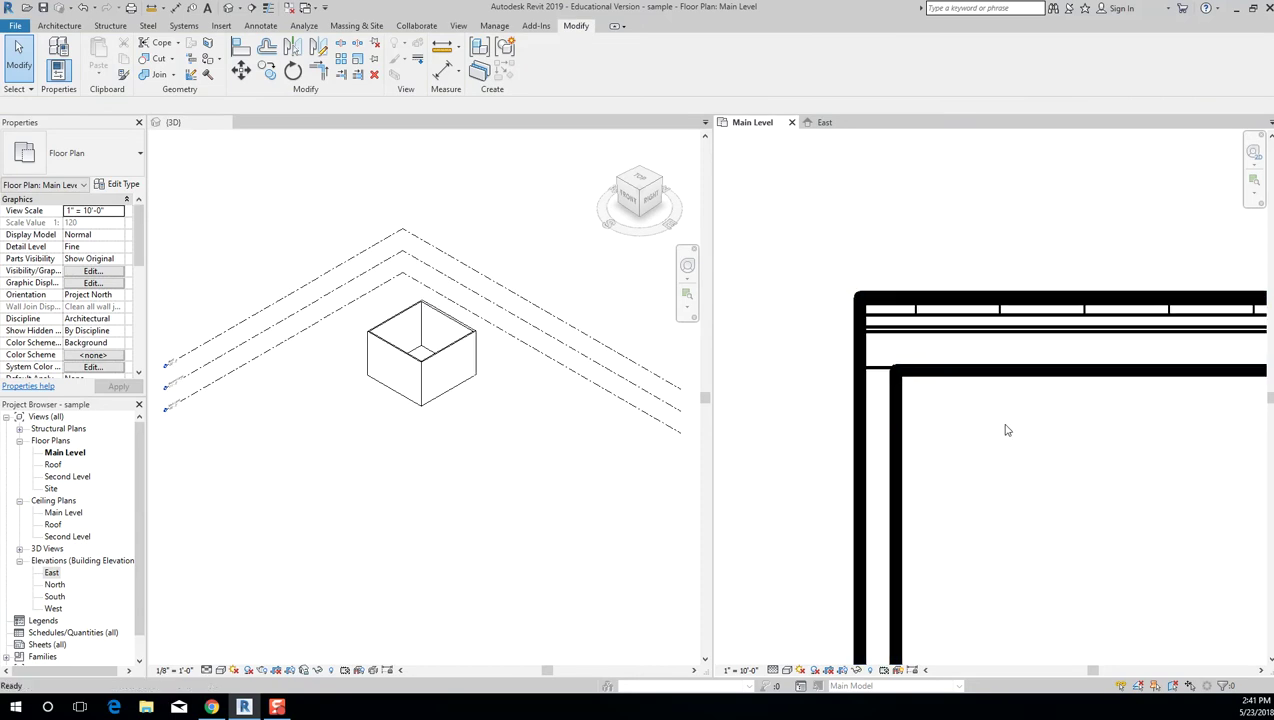
Start Match Type Properties for copying a wall type in the Main Level plan.
{"action": "key", "text": "m"}
{"action": "key", "text": "a"}
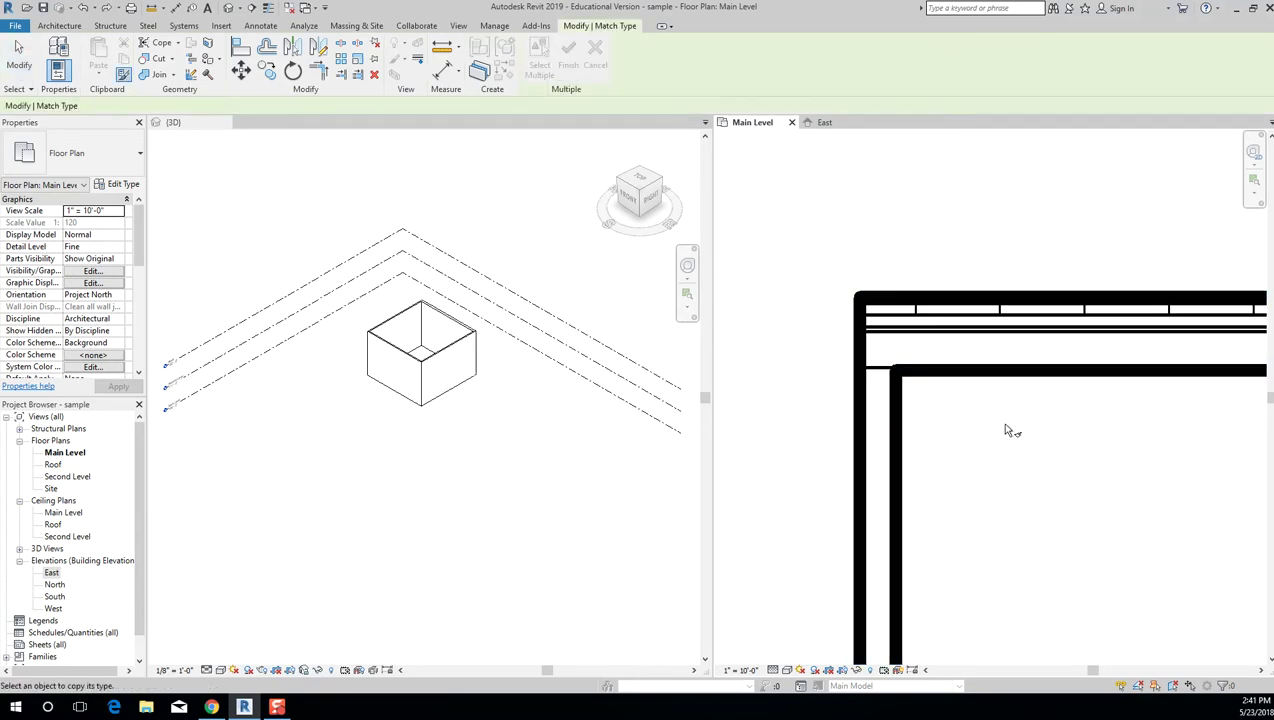
Match the north wall's type to the west wall's type in the Main Level floor plan.
{"action": "left_click", "coordinate": [897, 425]}
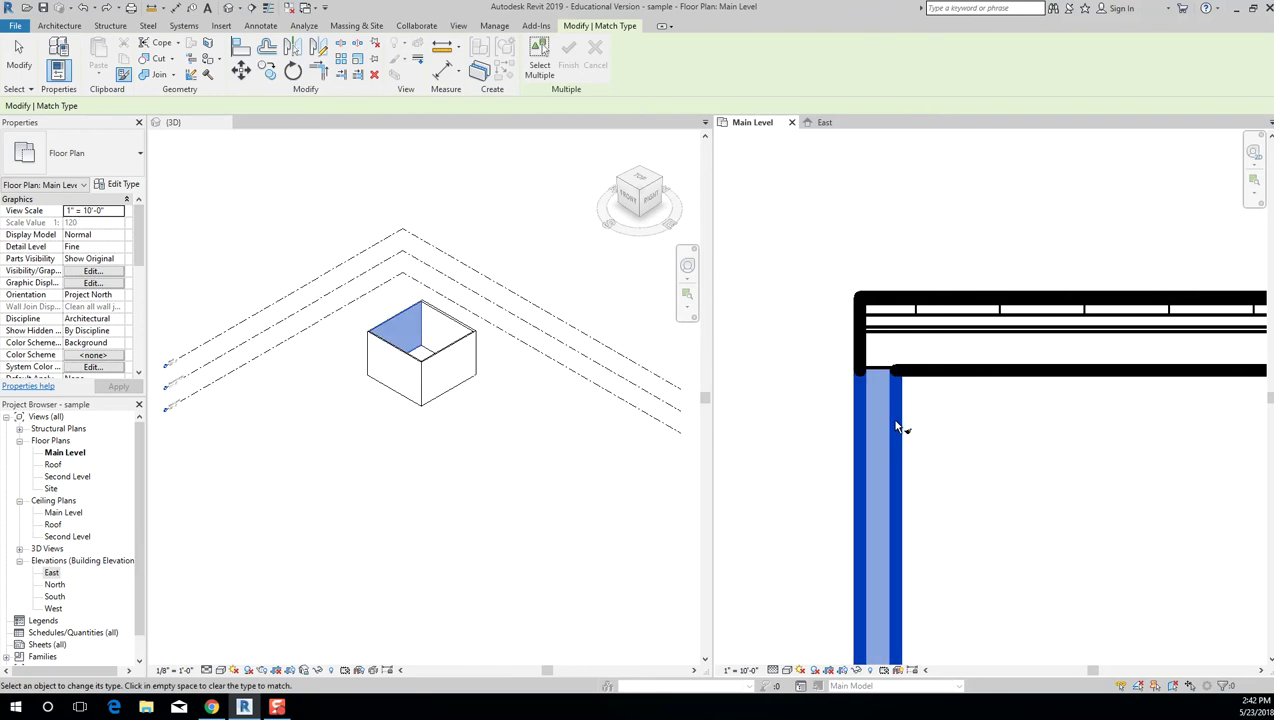
{"action": "left_click", "coordinate": [990, 376]}
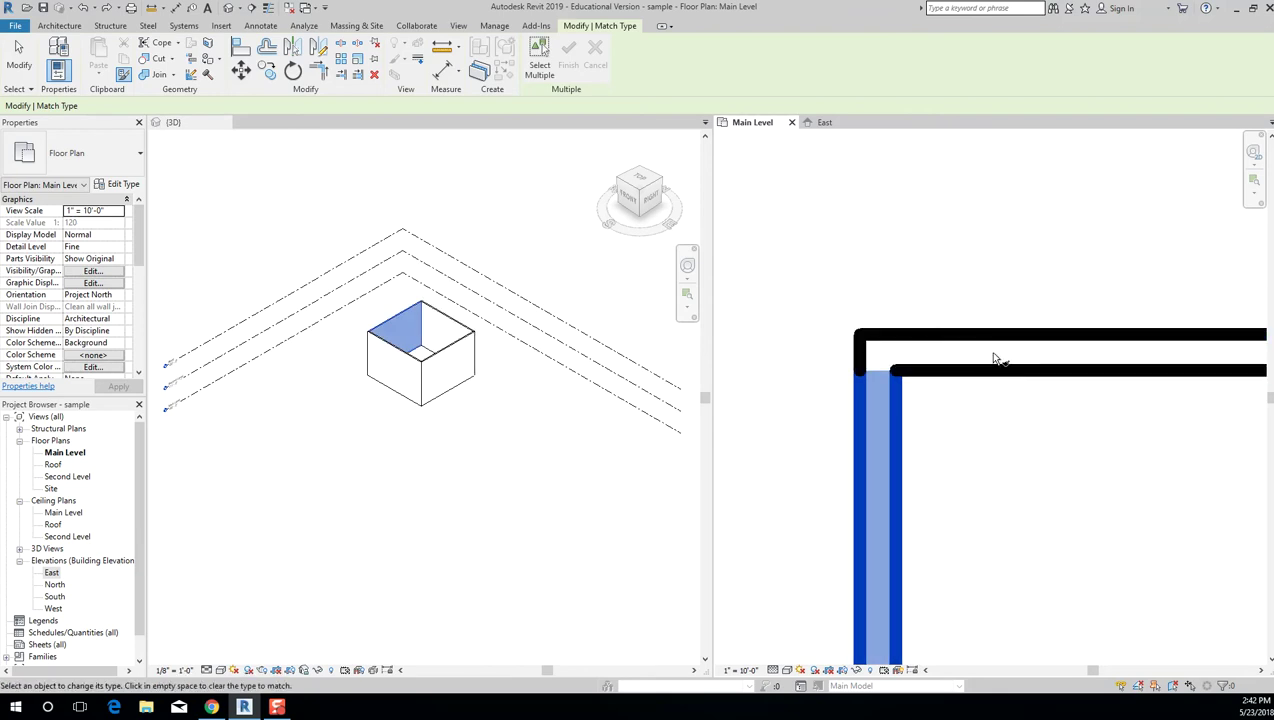
{"action": "key", "text": "Escape"}
{"action": "key", "text": "Escape"}
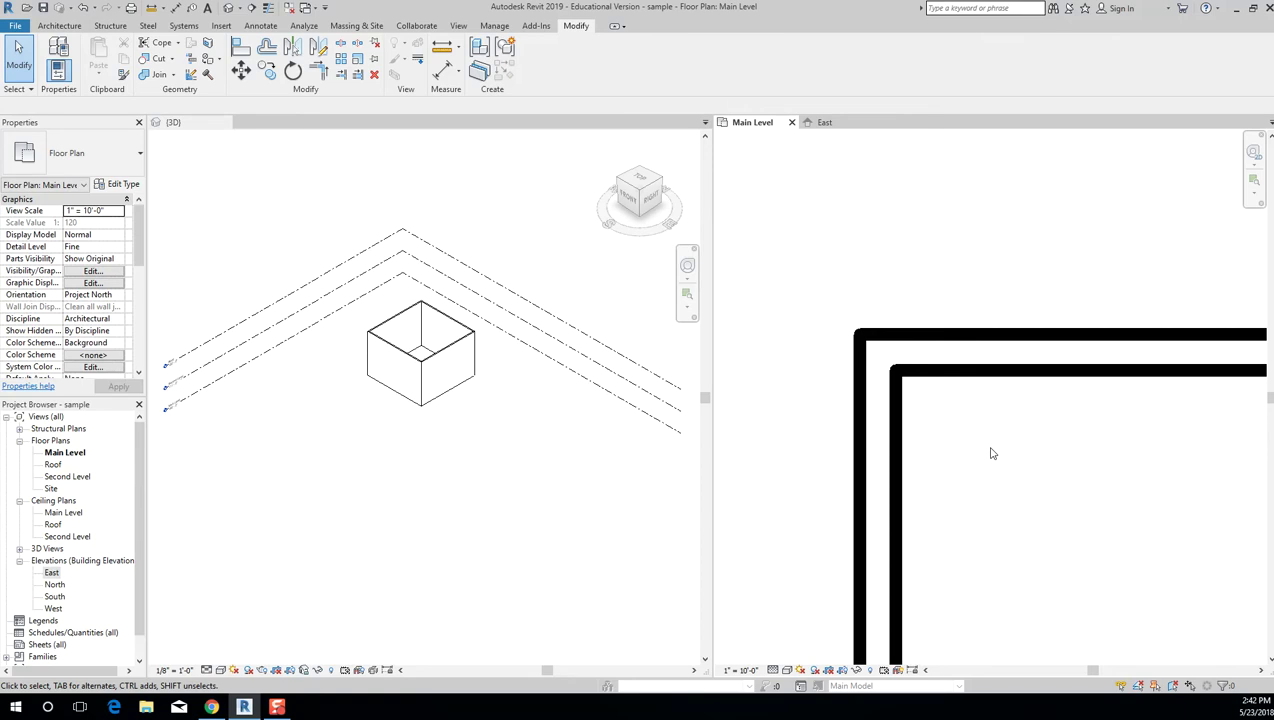
{"action": "scroll", "coordinate": [924, 316], "scroll_direction": "down", "scroll_amount": 5}
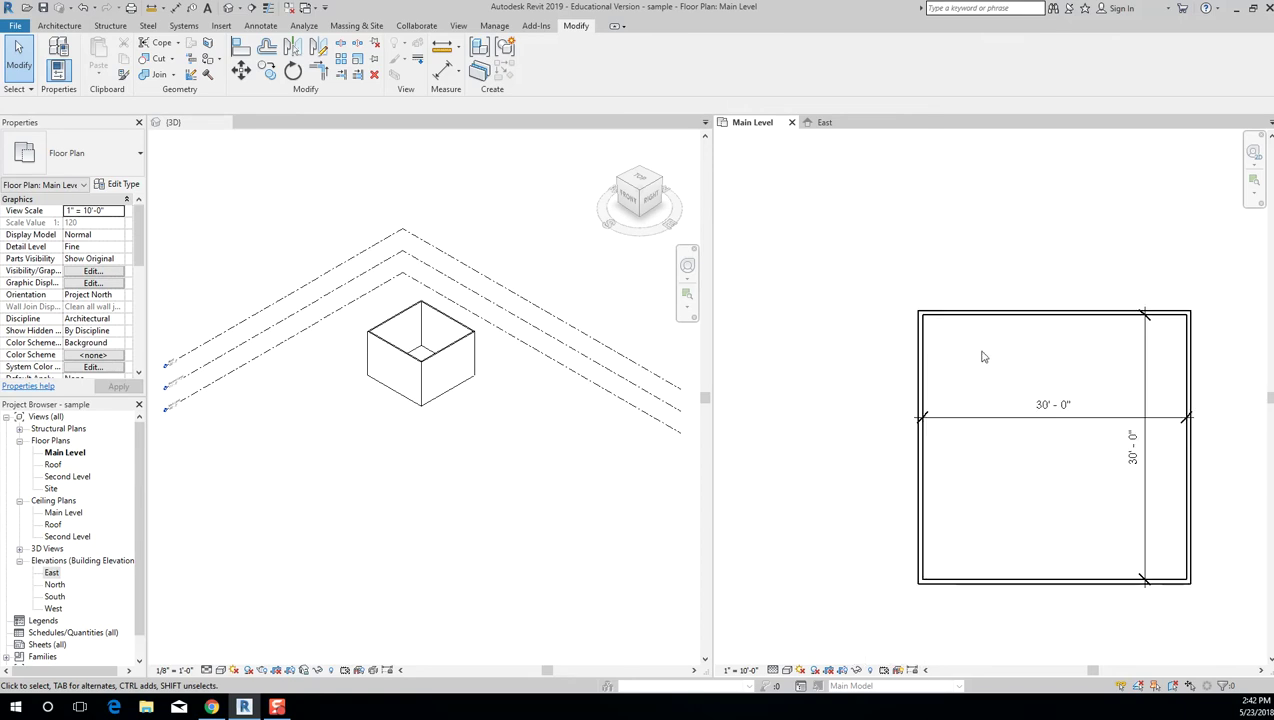
{"action": "middle_click_drag", "start_coordinate": [982, 356], "coordinate": [901, 346]}
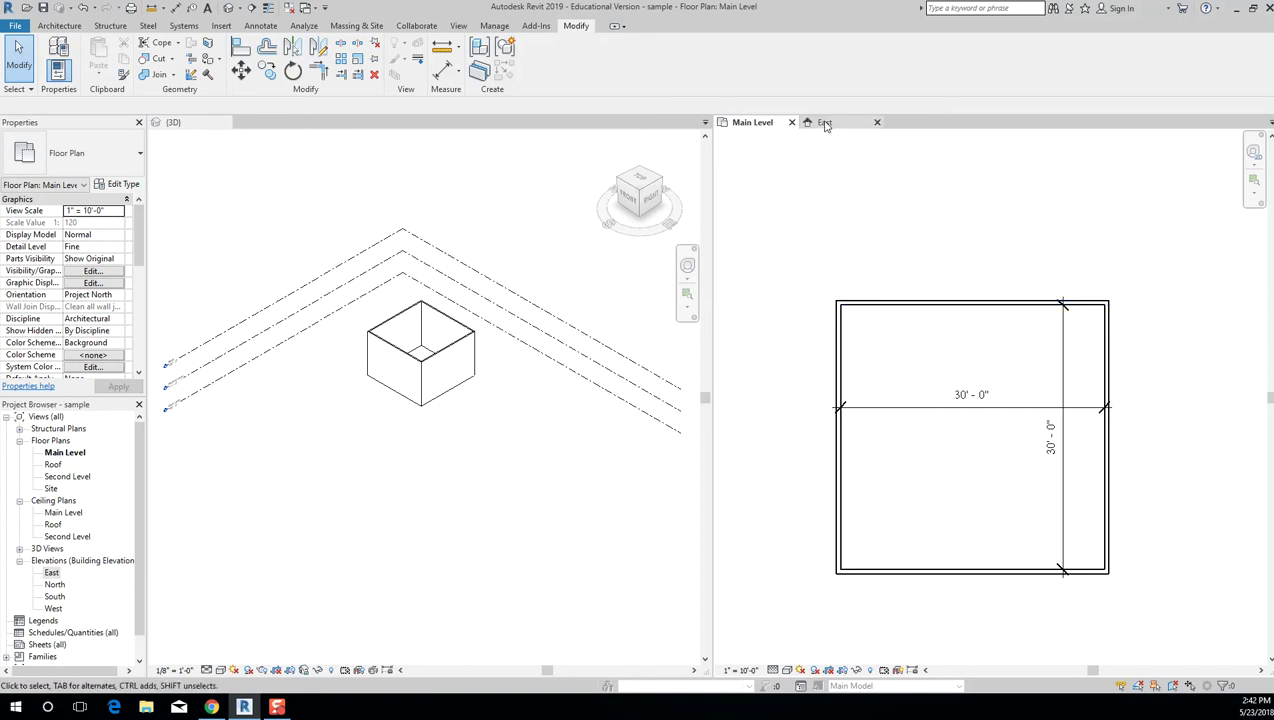
Close the East elevation view, keeping the Main Level floor plan beside the 3D view.
{"action": "left_click", "coordinate": [870, 122]}
{"action": "scroll", "coordinate": [937, 410], "scroll_direction": "up", "scroll_amount": 3}
{"action": "middle_click_drag", "start_coordinate": [893, 322], "coordinate": [940, 277]}
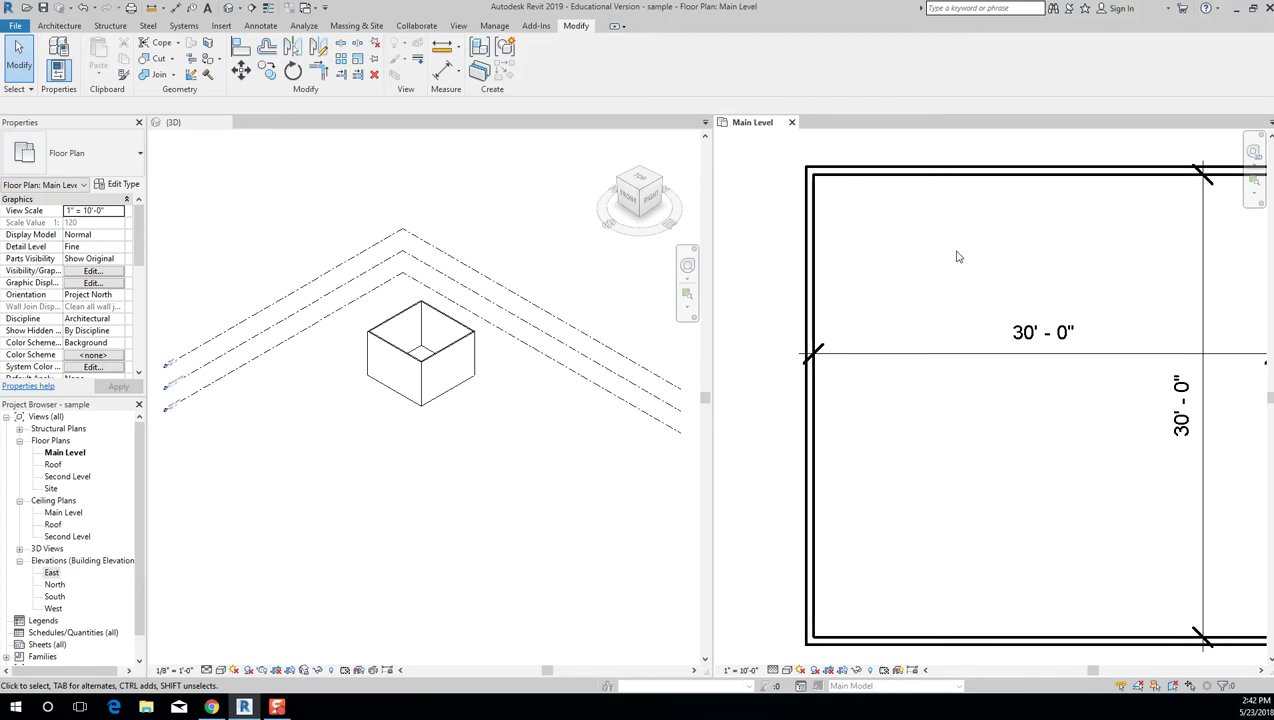
Try the Exterior - EIFS on Mtl. Stud type on the north wall of the Main Level plan.
{"action": "left_click", "coordinate": [920, 181]}
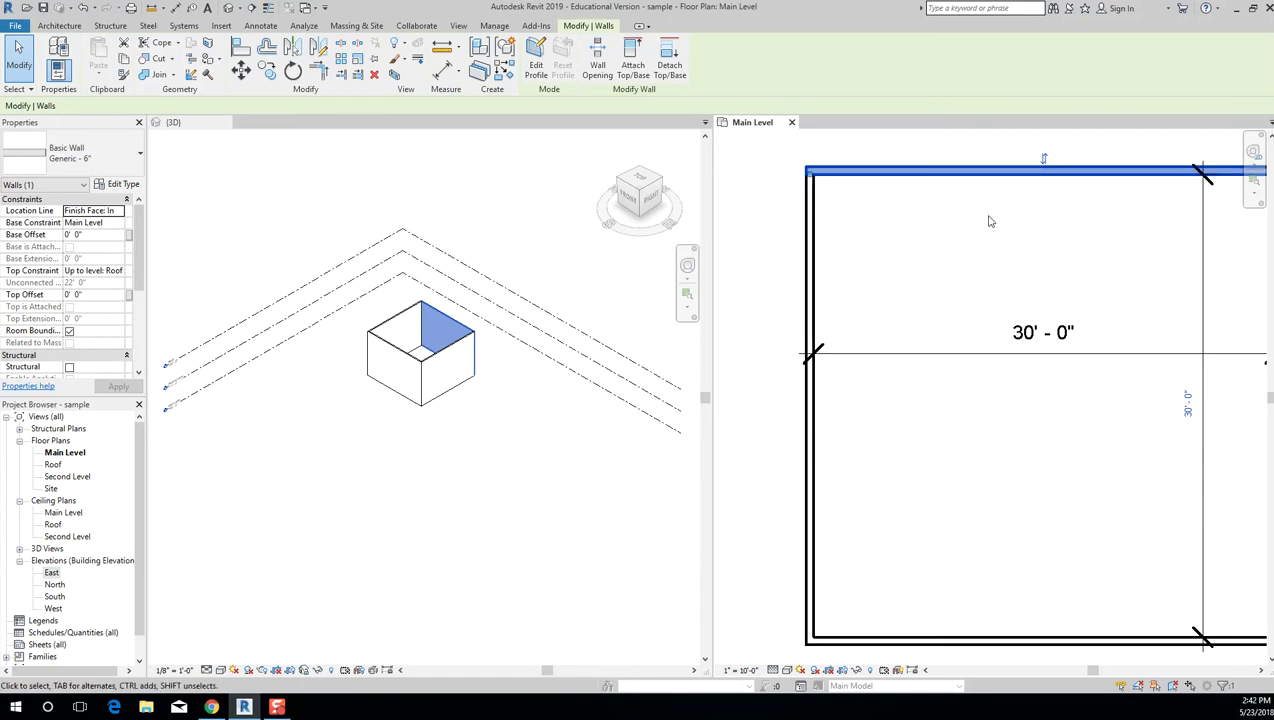
{"action": "left_click", "coordinate": [133, 158]}
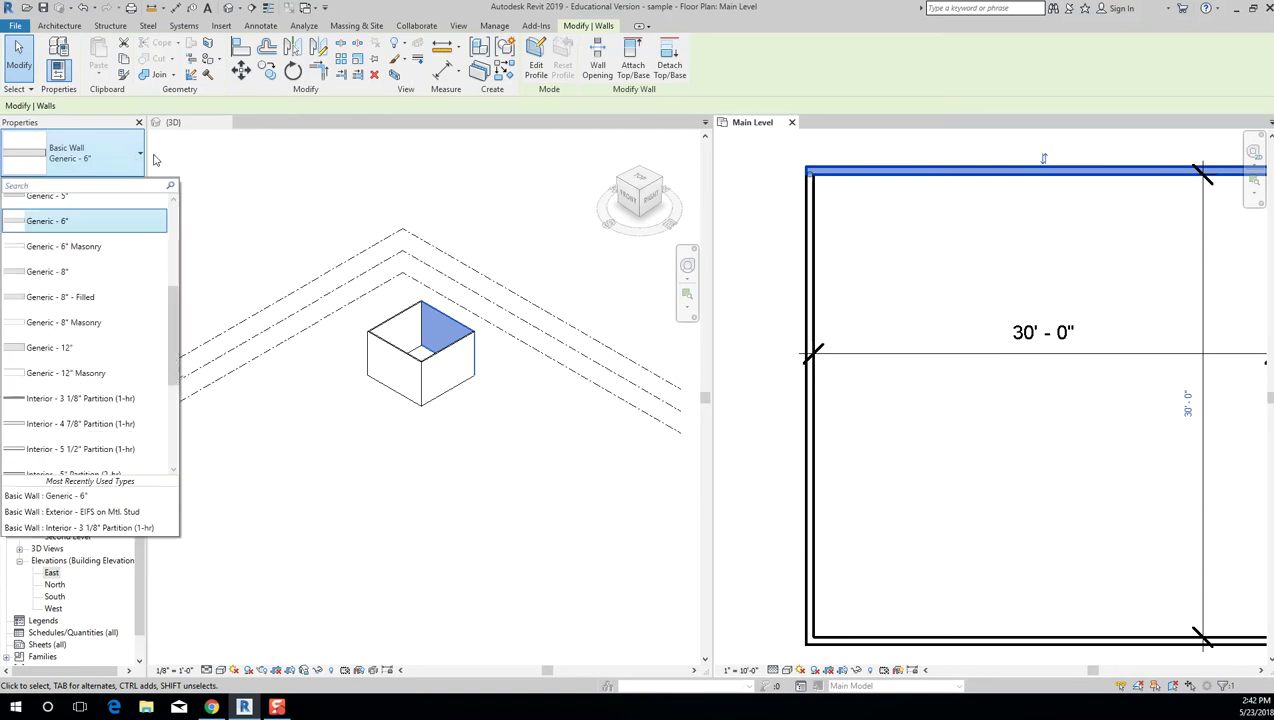
{"action": "scroll", "coordinate": [122, 350], "scroll_direction": "up", "scroll_amount": 4}
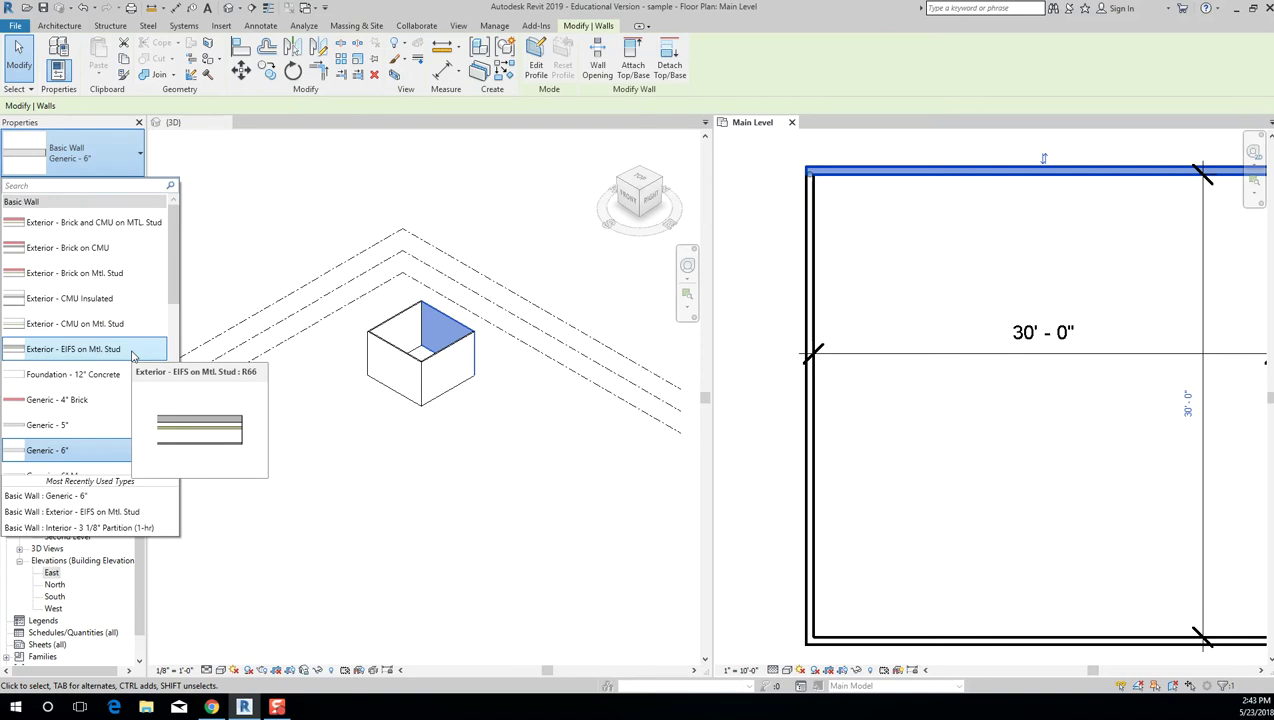
{"action": "left_click", "coordinate": [120, 350]}
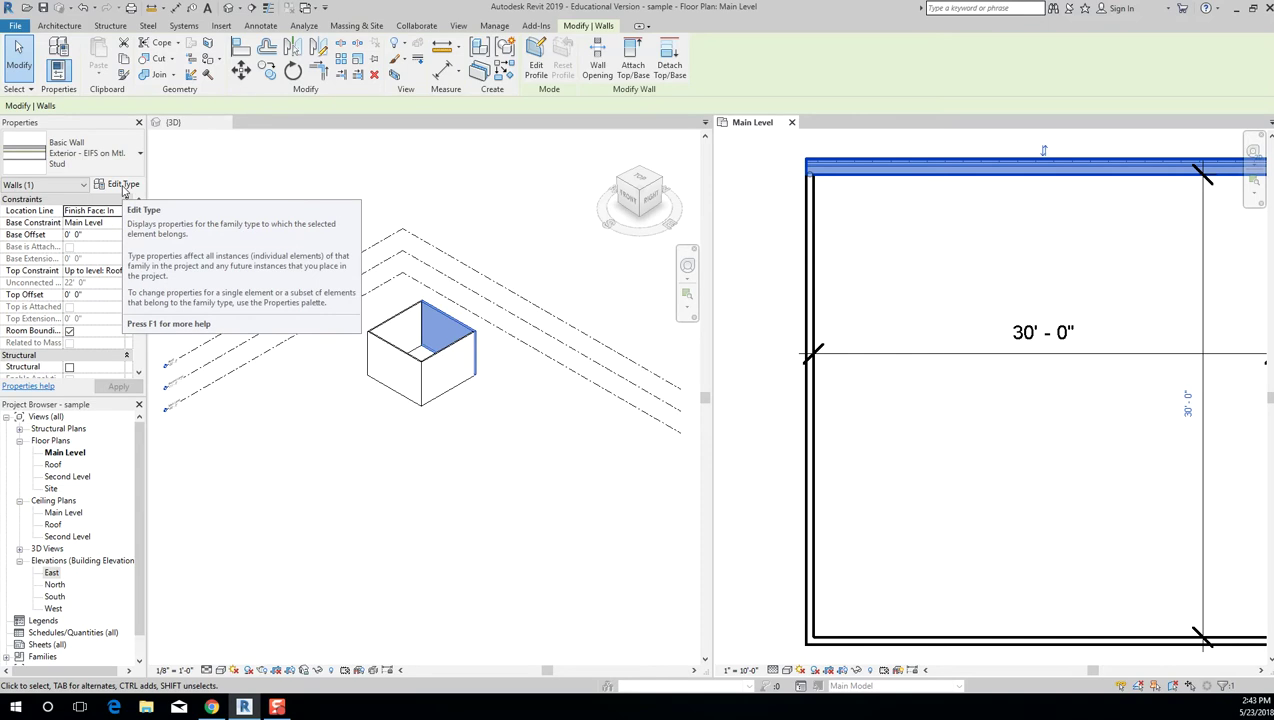
{"action": "left_click", "coordinate": [956, 206]}
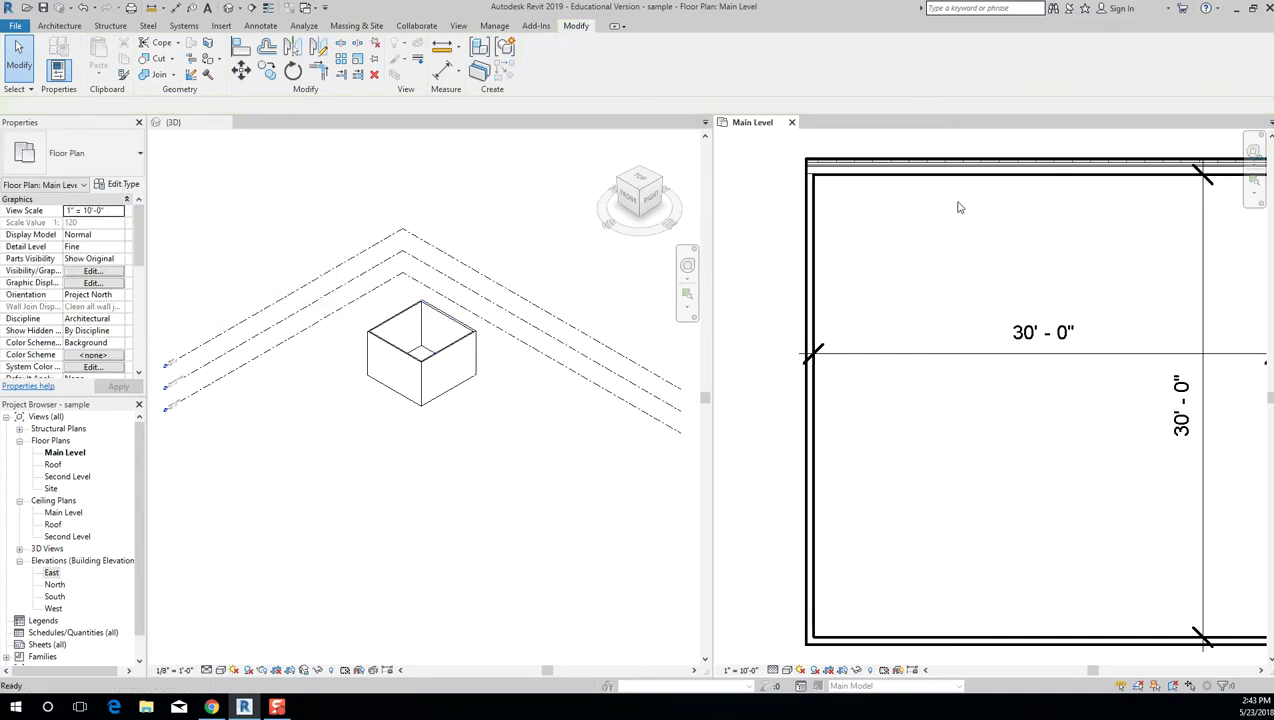
Change the north wall's type from the basic wall types to Exterior - EIFS on Mtl. Stud.
{"action": "left_click", "coordinate": [958, 170]}
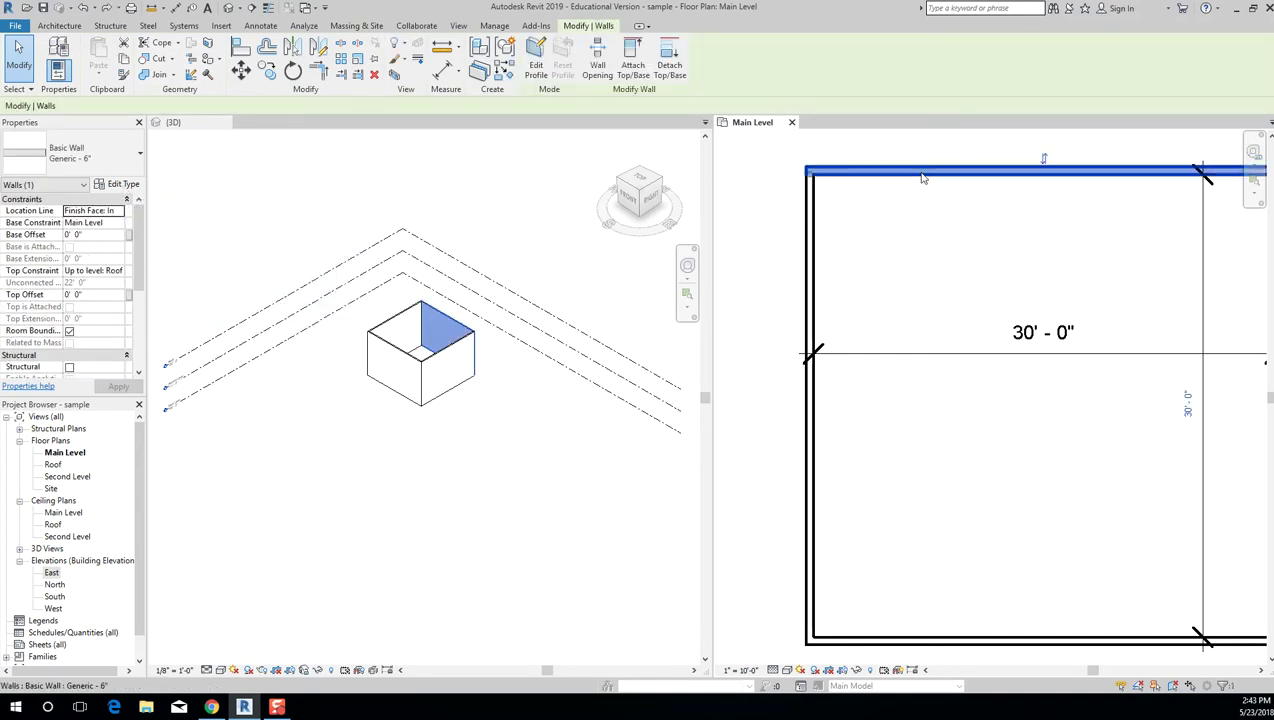
{"action": "left_click", "coordinate": [100, 158]}
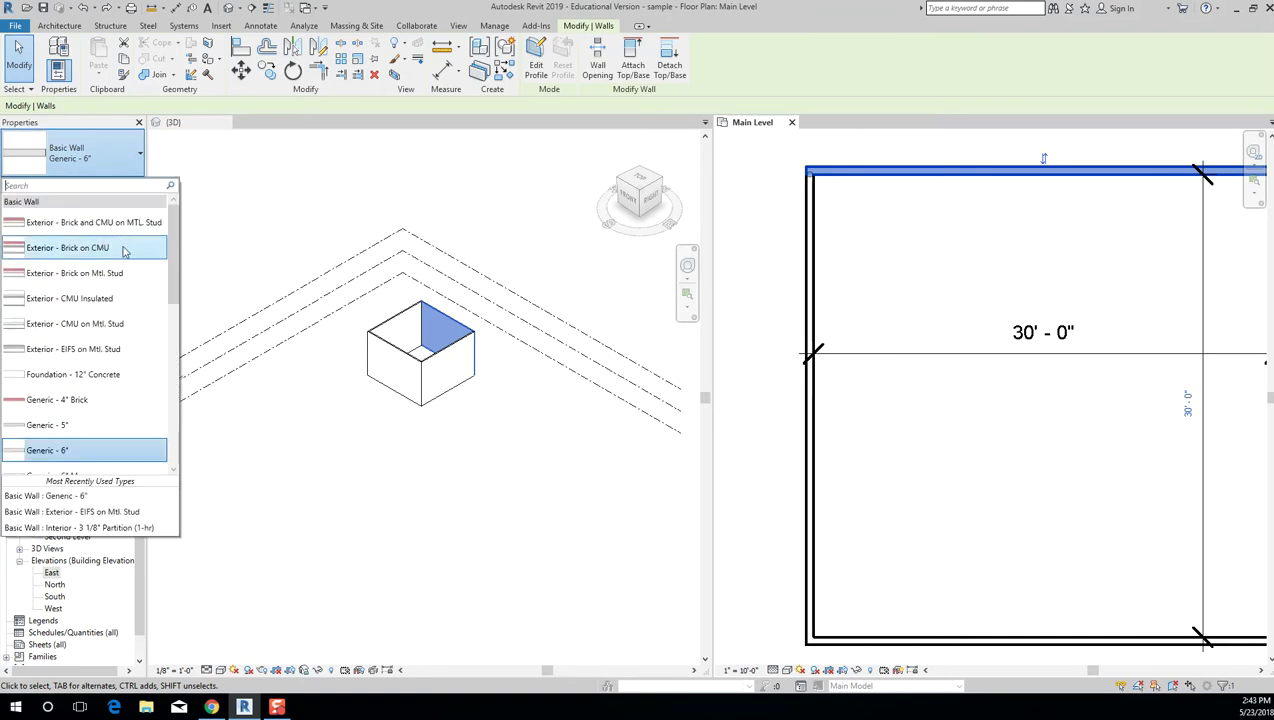
{"action": "left_click", "coordinate": [126, 349]}
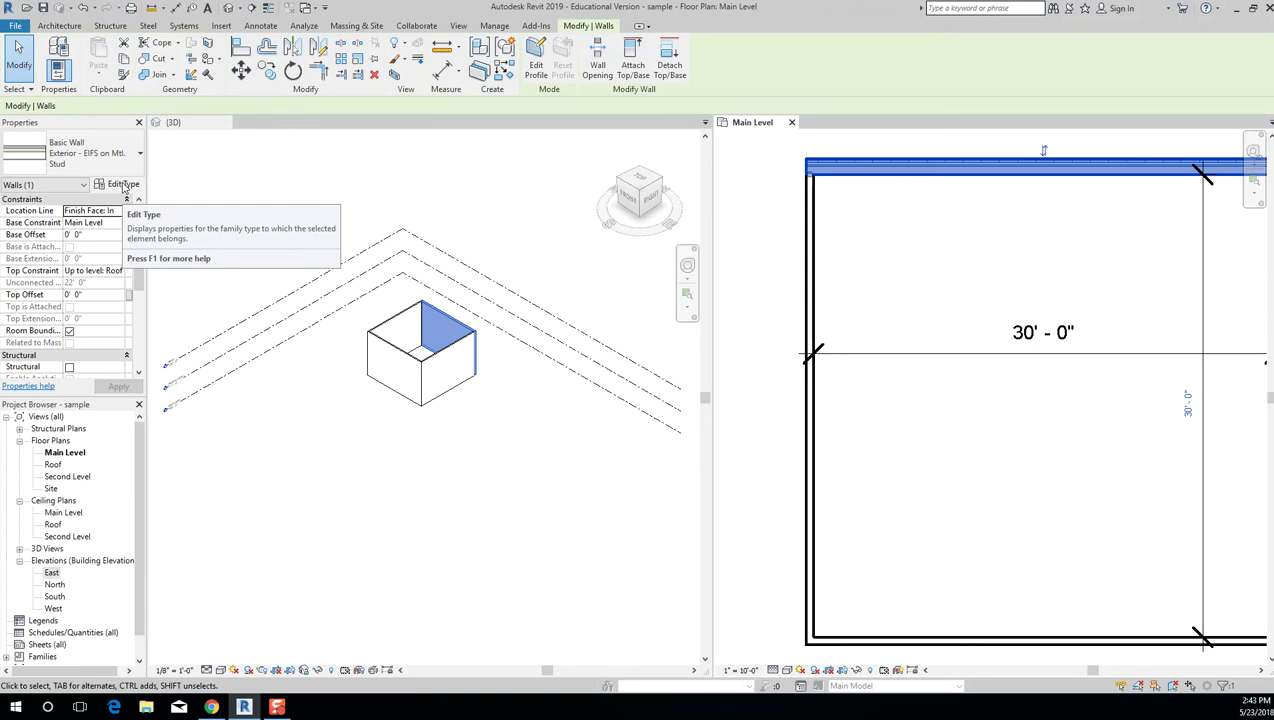
Duplicate the north wall's type under the name "Exterior - Stucco on Mtl. Stud".
{"action": "left_click", "coordinate": [122, 185]}
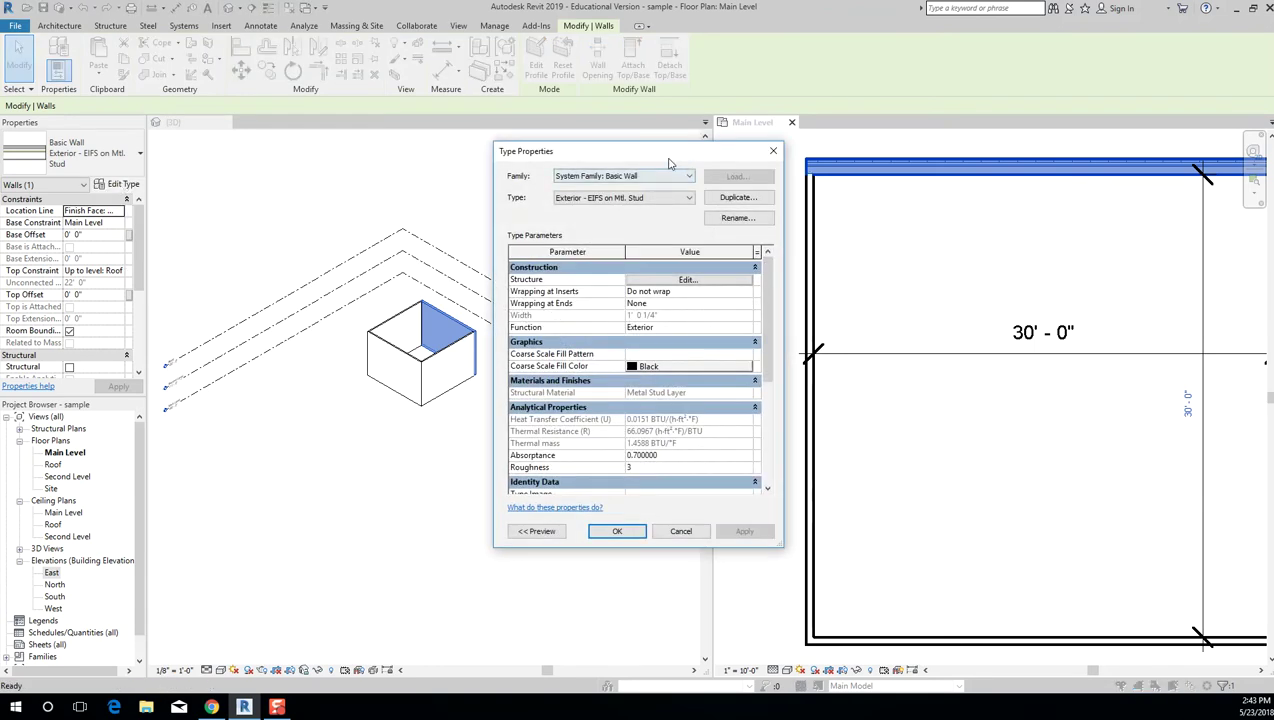
{"action": "left_click_drag", "start_coordinate": [670, 163], "coordinate": [681, 162]}
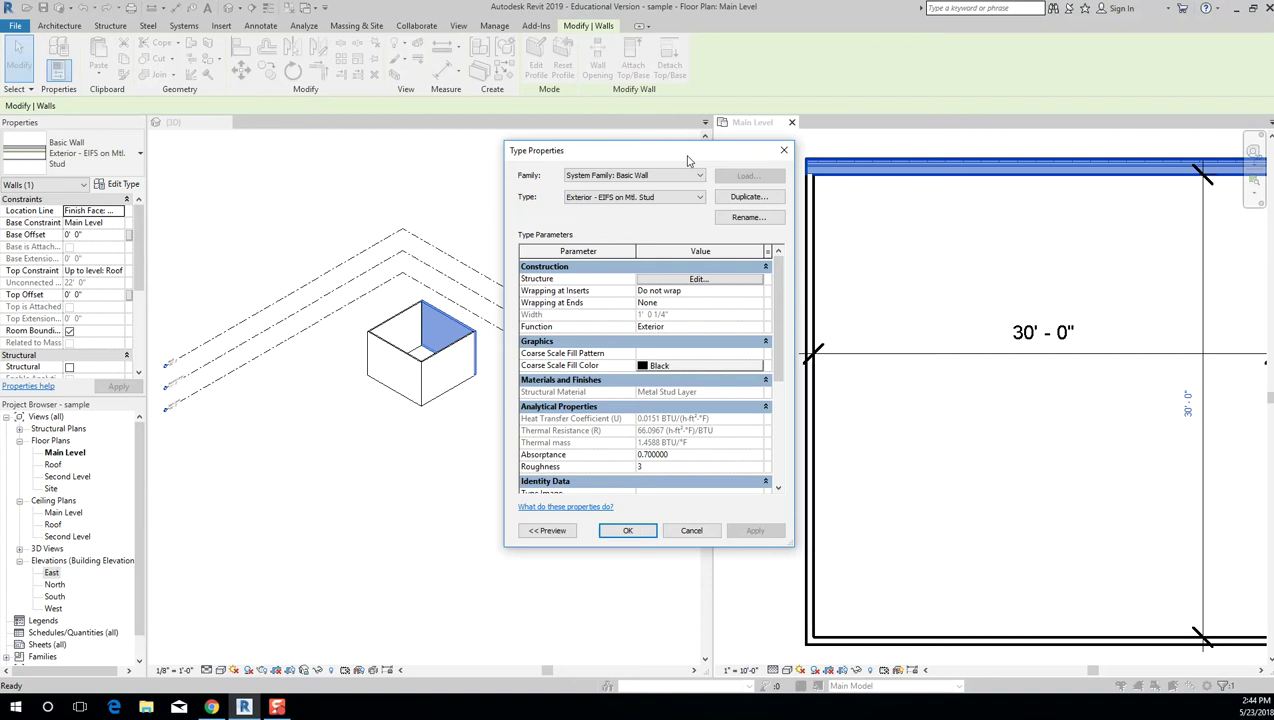
{"action": "left_click", "coordinate": [622, 198]}
{"action": "left_click", "coordinate": [750, 197]}
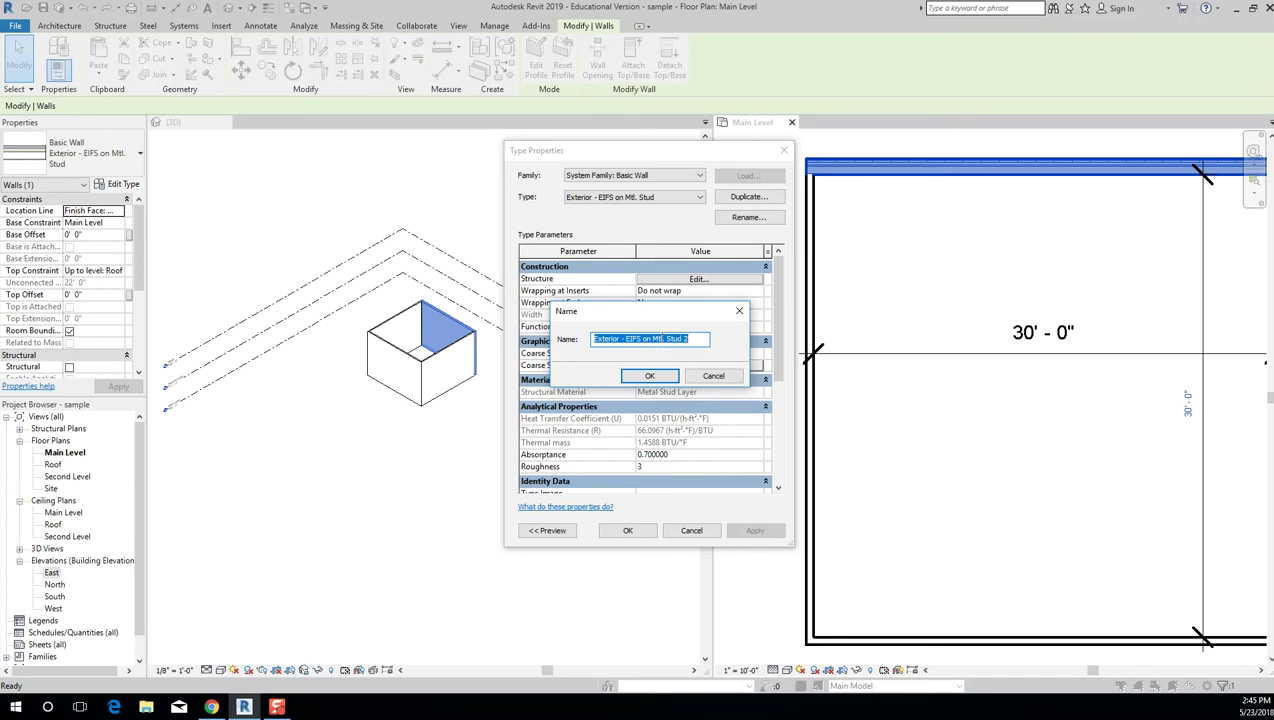
{"action": "left_click", "coordinate": [625, 339]}
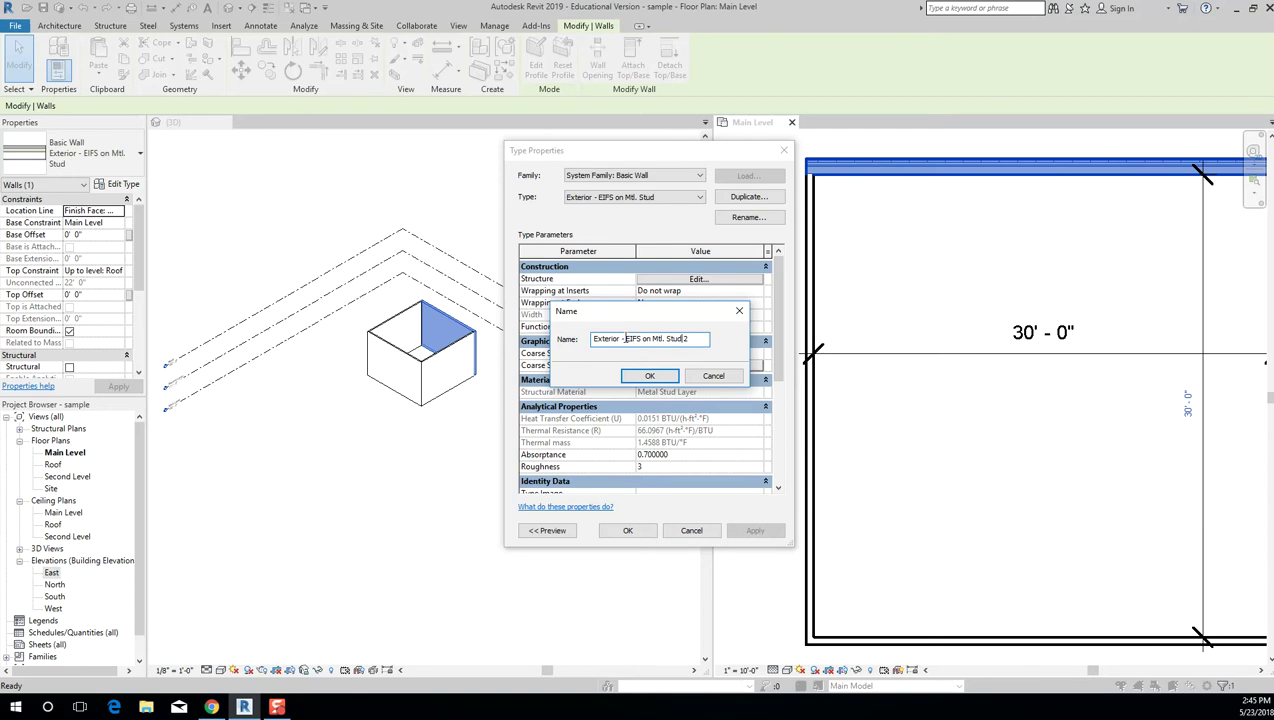
{"action": "left_click_drag", "start_coordinate": [625, 339], "coordinate": [640, 338]}
{"action": "type", "text": "Stucco"}
{"action": "key", "text": "BackSpace"}
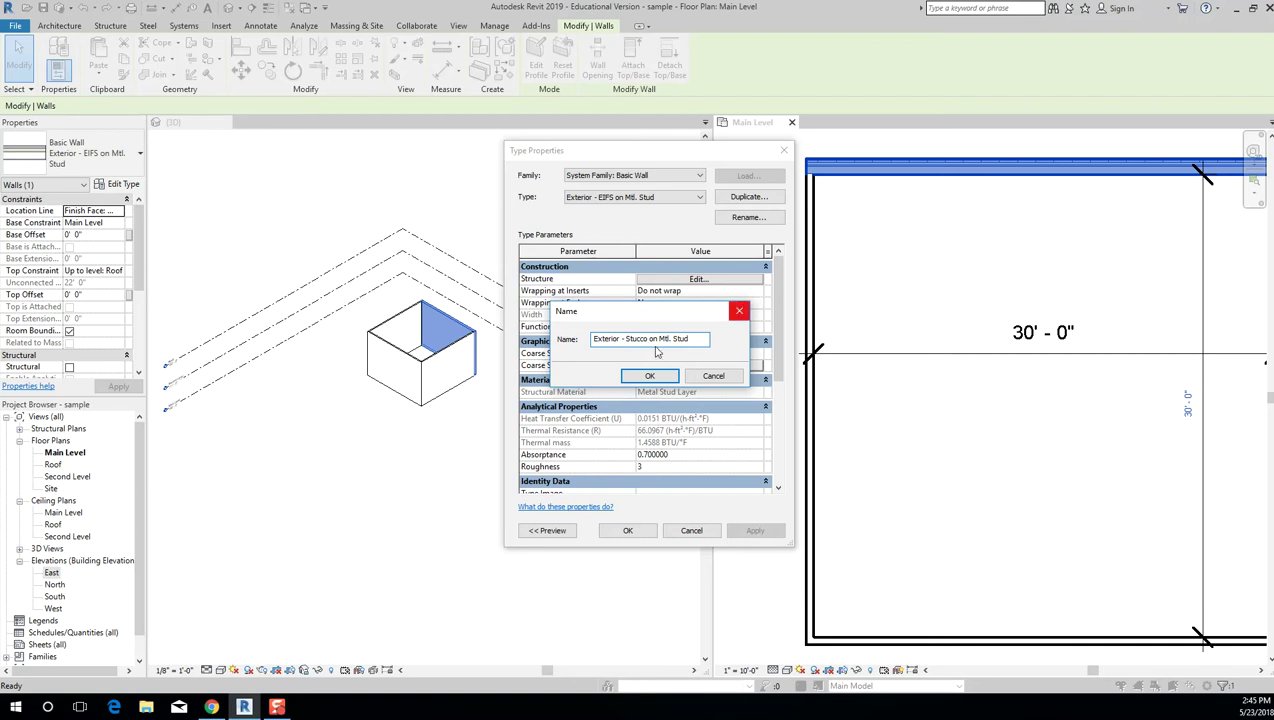
{"action": "left_click", "coordinate": [667, 376]}
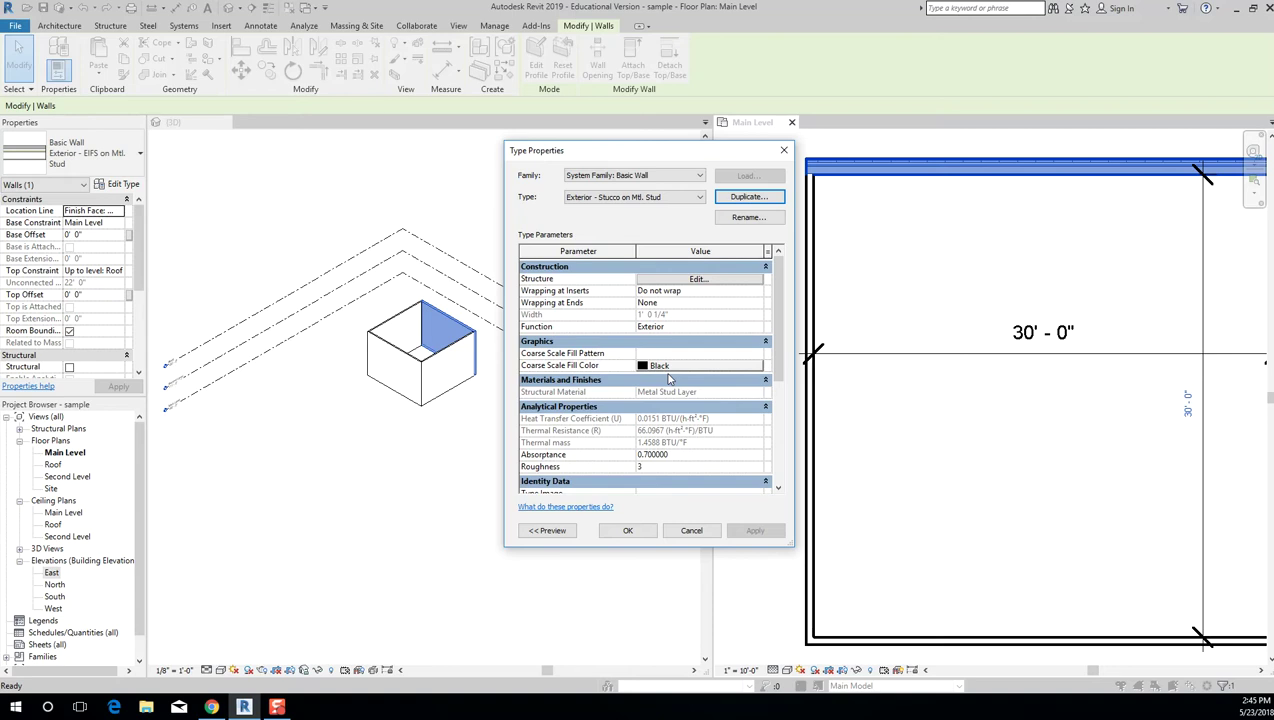
Show the type preview and open the stucco wall type's layer structure, enlarging the dialog to list all layers.
{"action": "left_click", "coordinate": [547, 531]}
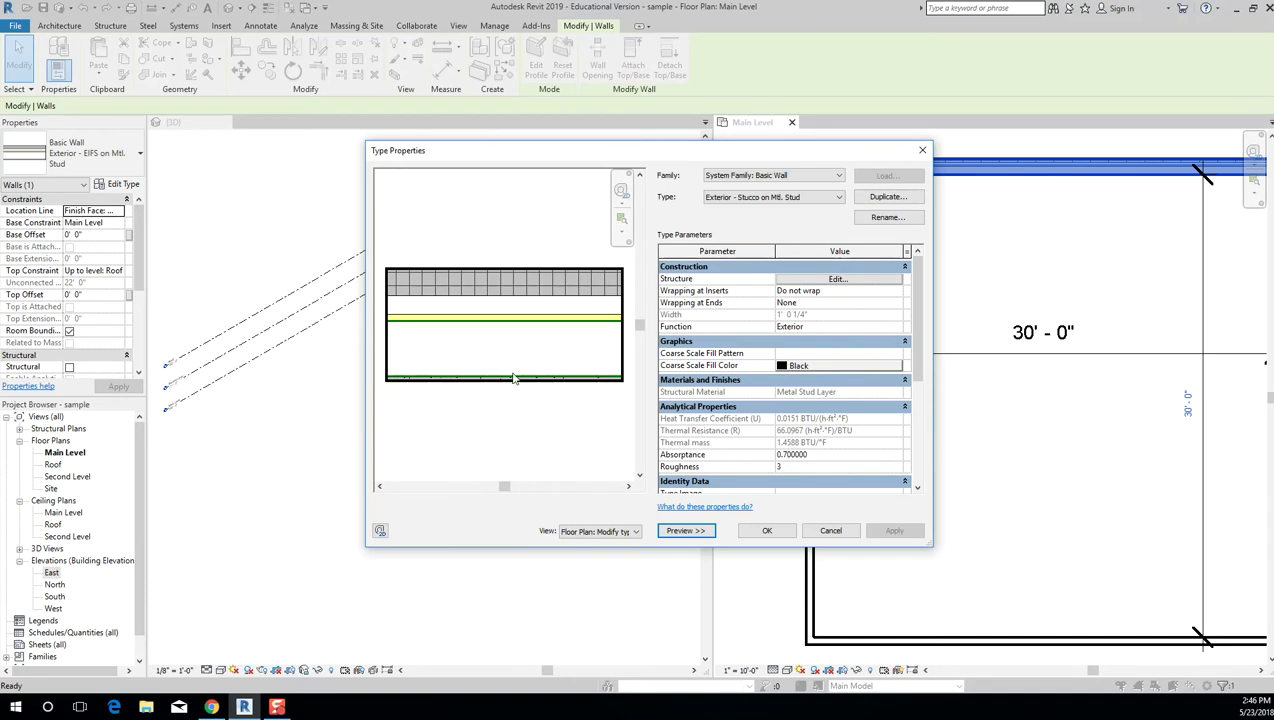
{"action": "left_click", "coordinate": [822, 282]}
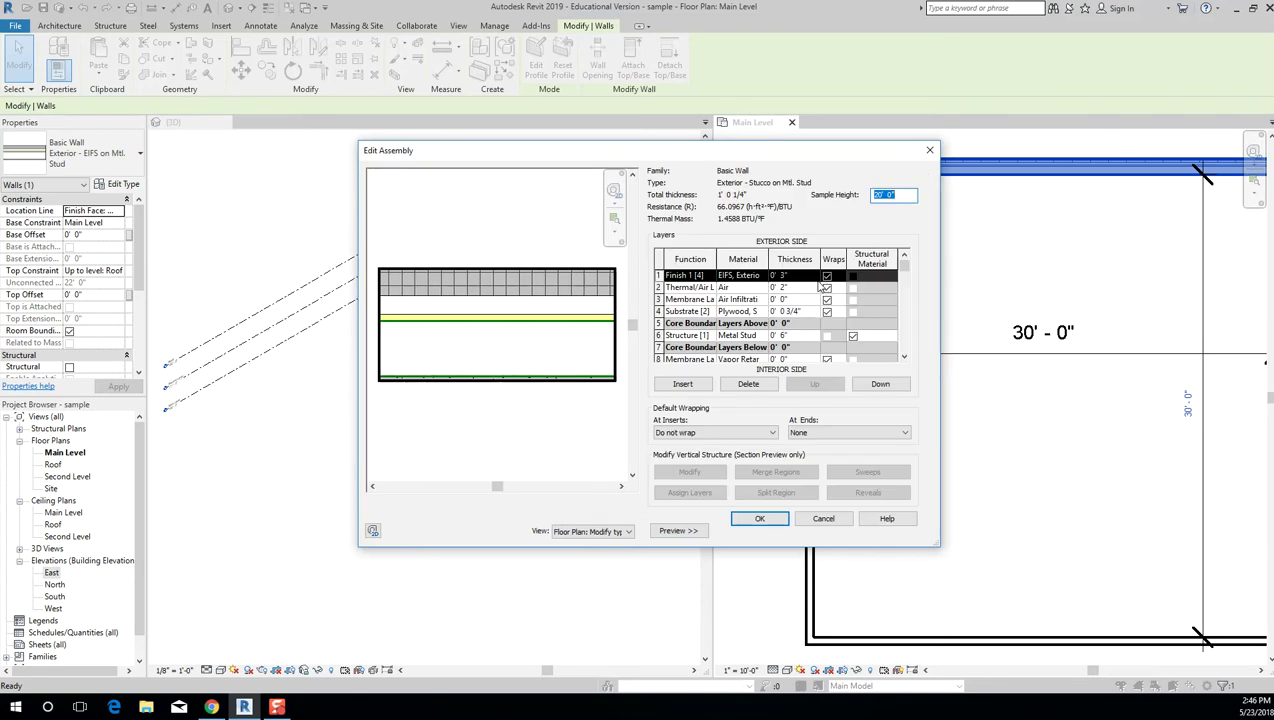
{"action": "left_click_drag", "start_coordinate": [938, 544], "coordinate": [980, 632]}
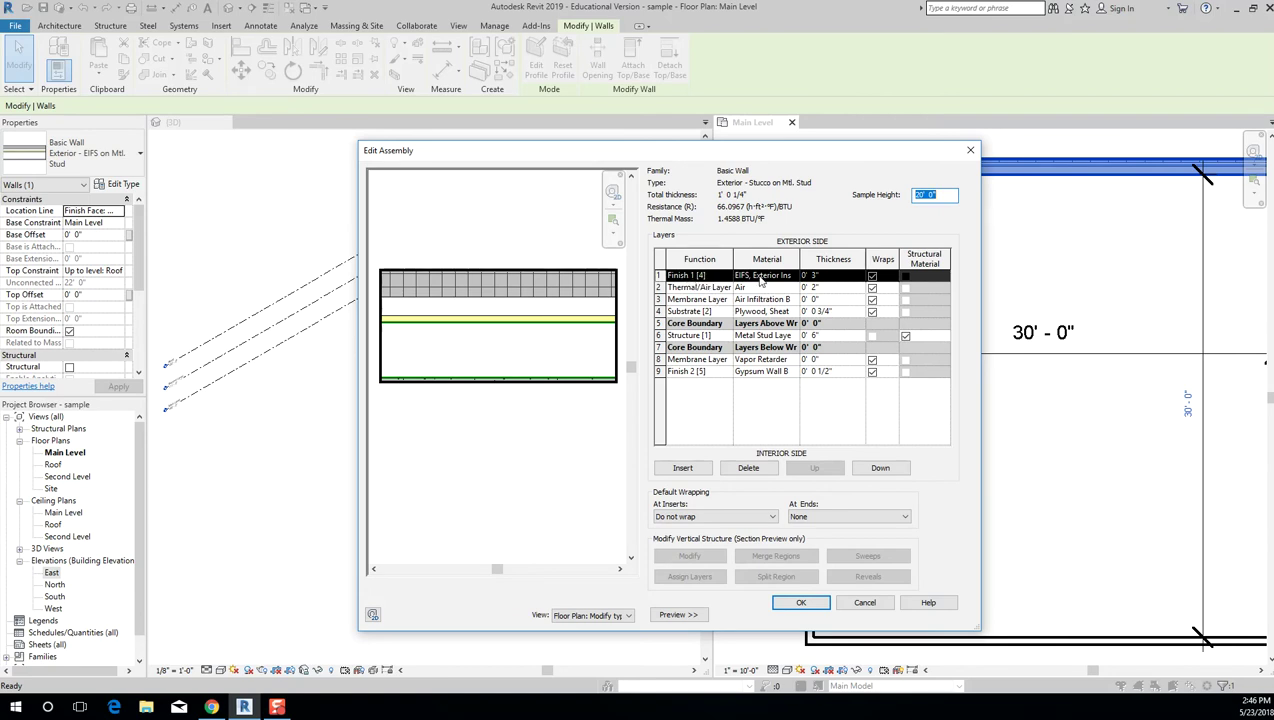
Set the thickness of the Finish 1 exterior layer to 1 1/2" and the Thermal/Air layer to 1/2".
{"action": "left_click", "coordinate": [813, 276]}
{"action": "double_click", "coordinate": [815, 276]}
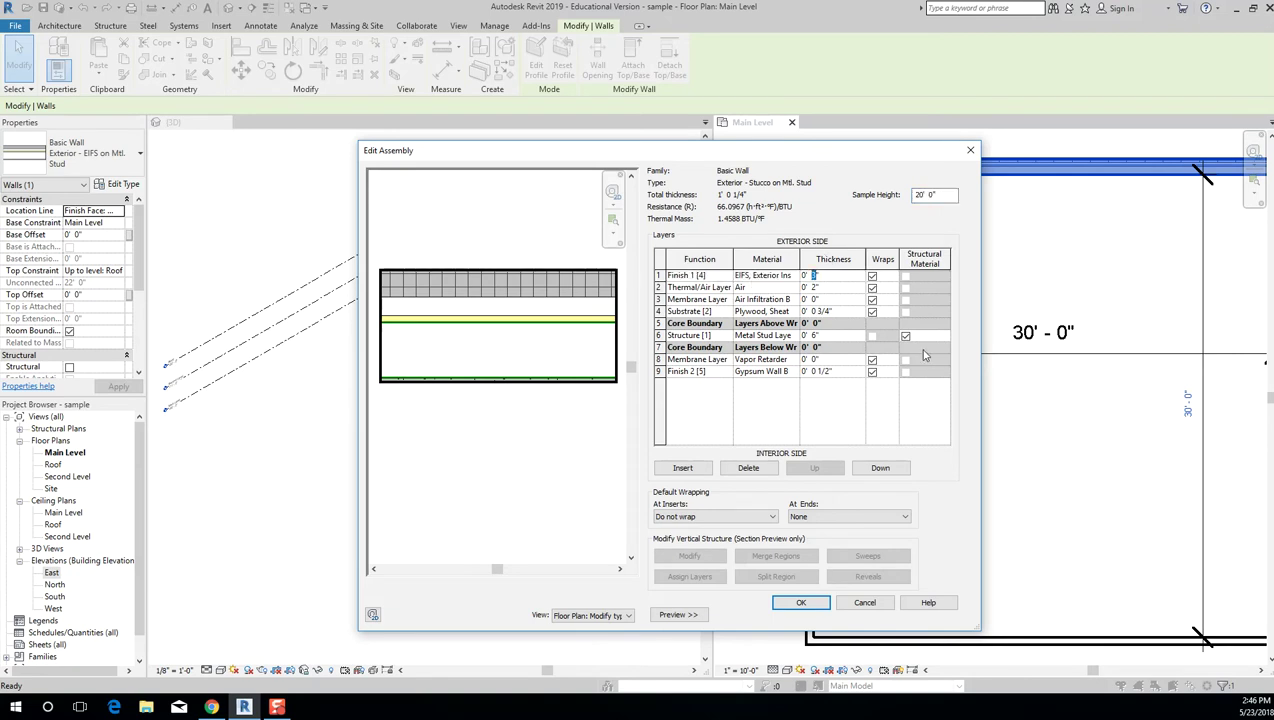
{"action": "type", "text": "1.5"}
{"action": "key", "text": "Tab"}
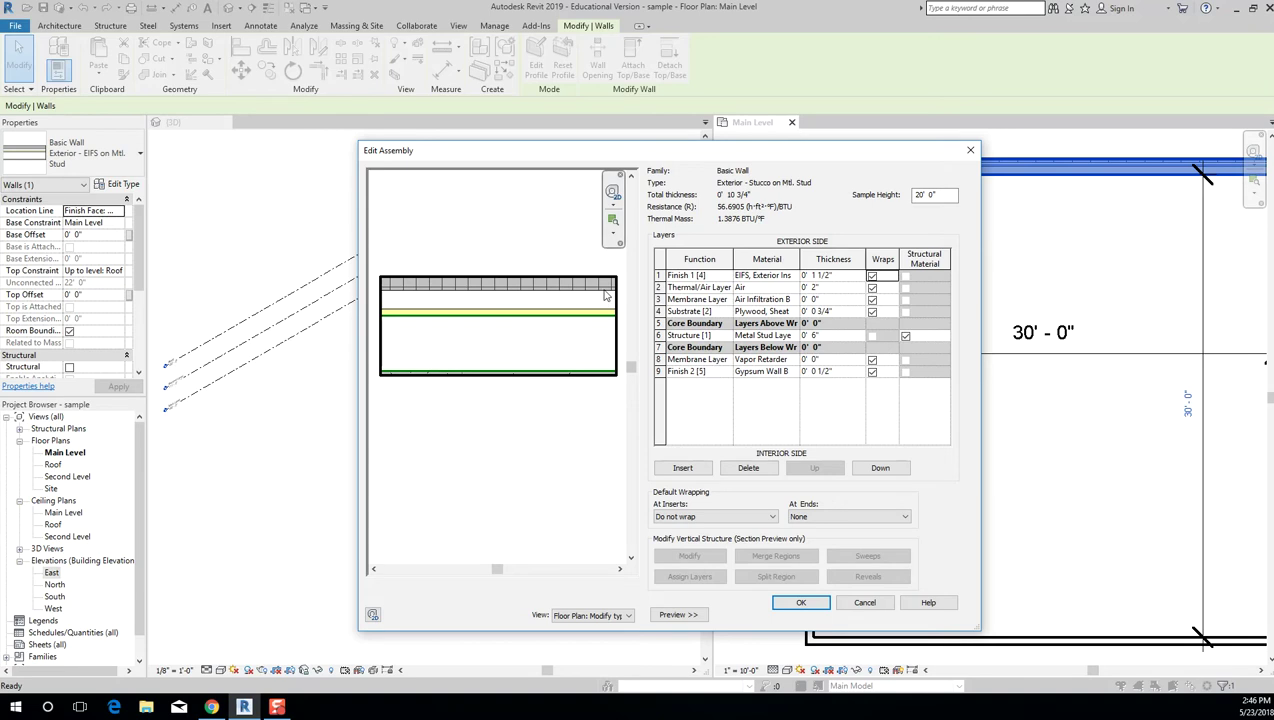
{"action": "left_click", "coordinate": [819, 288]}
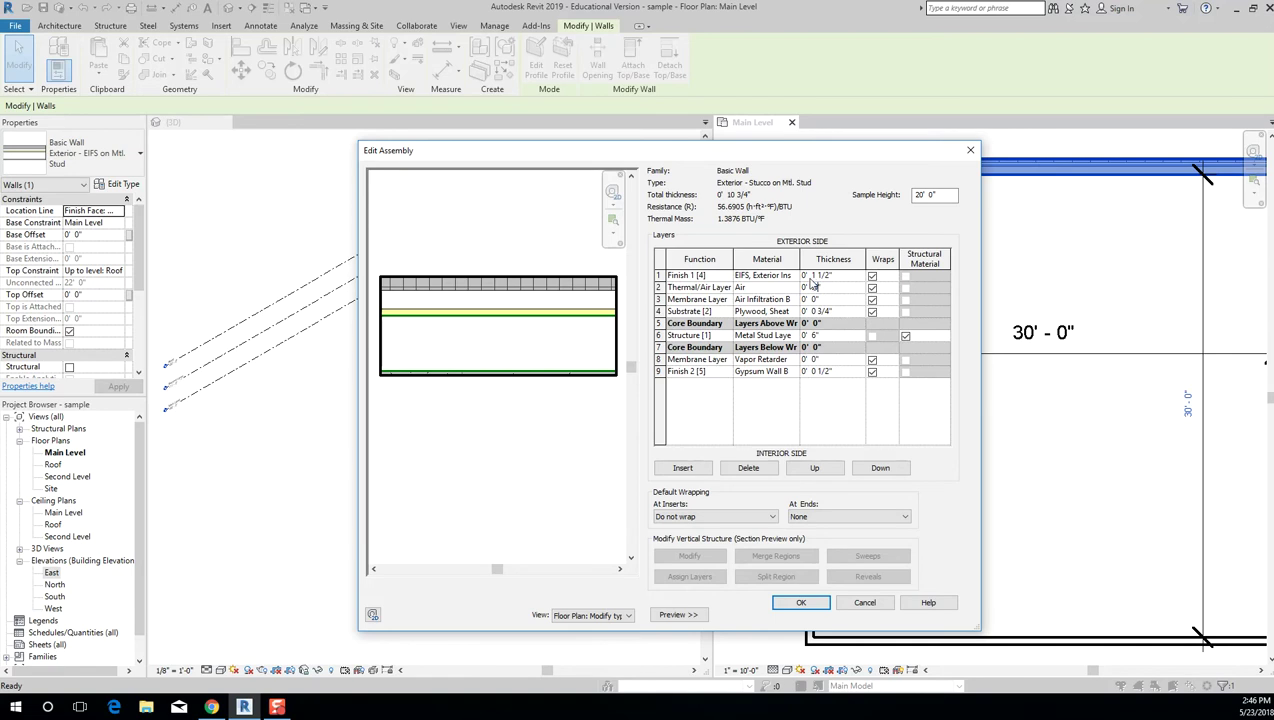
{"action": "key", "text": "Tab"}
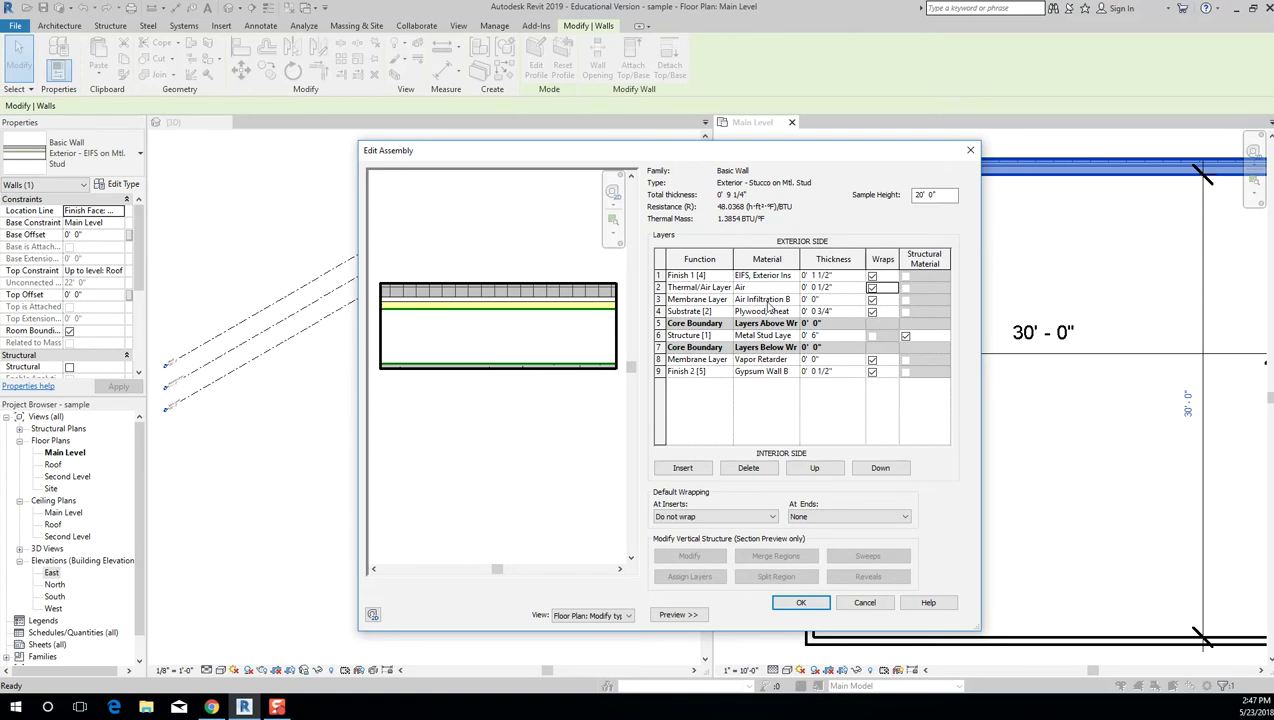
Set the thickness of the metal stud structure layer to 4".
{"action": "left_click", "coordinate": [824, 311]}
{"action": "left_click", "coordinate": [815, 336]}
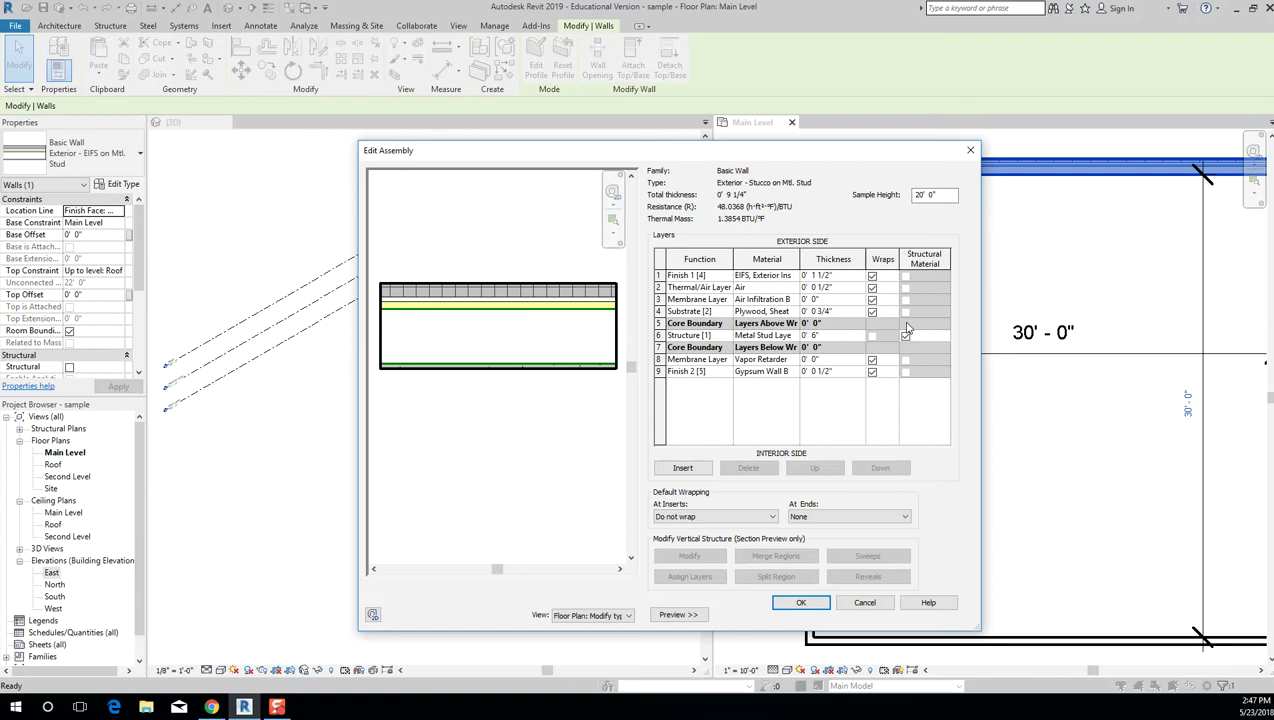
{"action": "key", "text": "BackSpace"}
{"action": "type", "text": "4"}
{"action": "key", "text": "Return"}
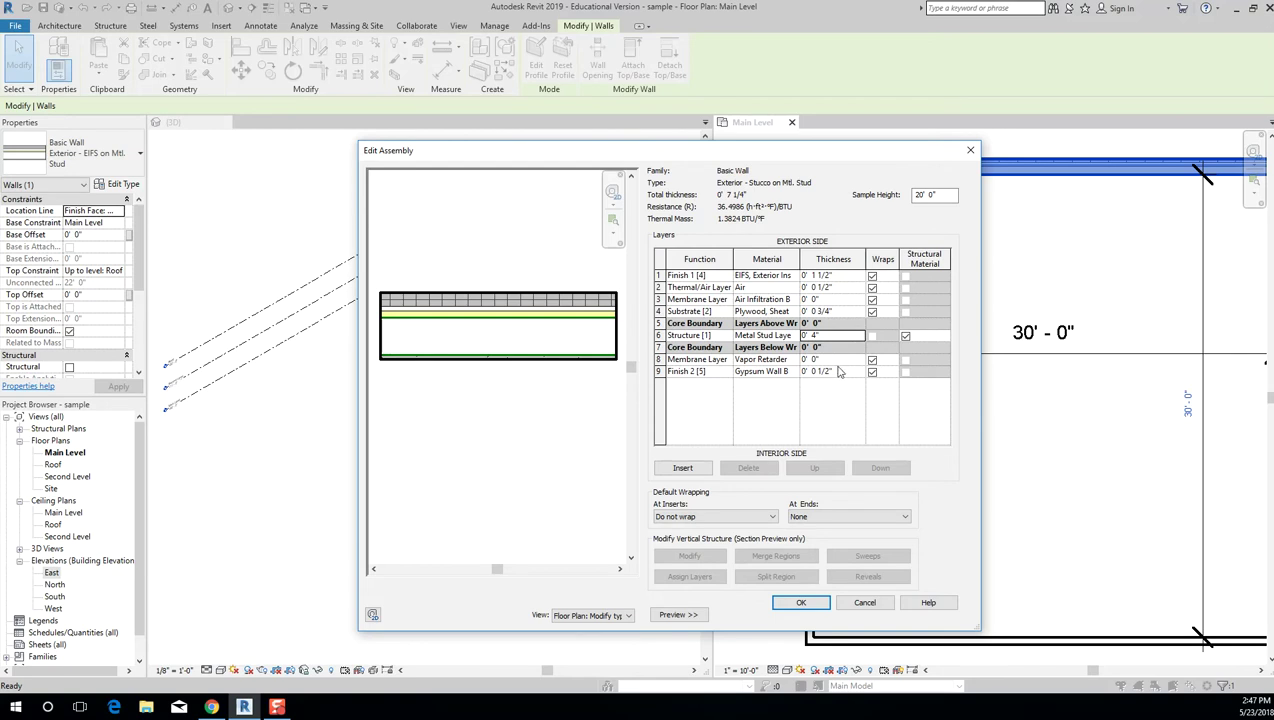
Set the thickness of the interior gypsum wall board layer, Finish 2, to 5/8".
{"action": "left_click", "coordinate": [829, 373]}
{"action": "left_click", "coordinate": [836, 384]}
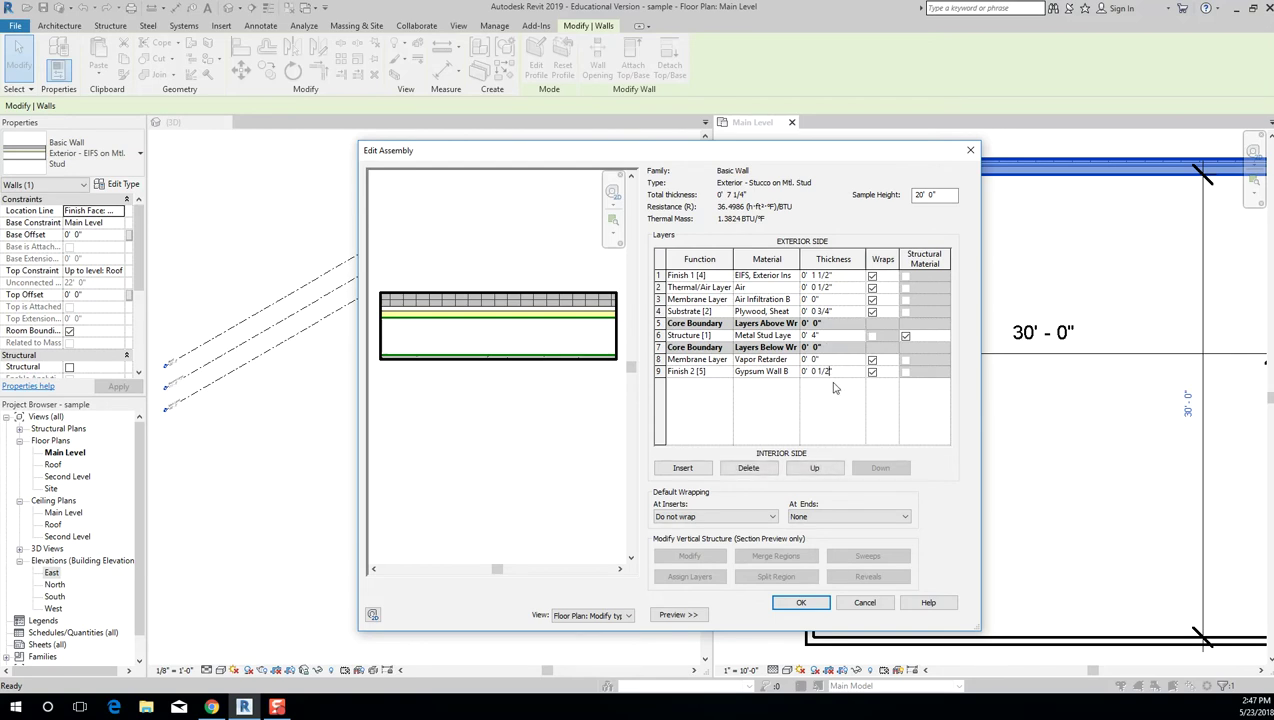
{"action": "key", "text": "shift+Left"}
{"action": "key", "text": "shift+Left"}
{"action": "type", "text": "5/8"}
{"action": "key", "text": "Up"}
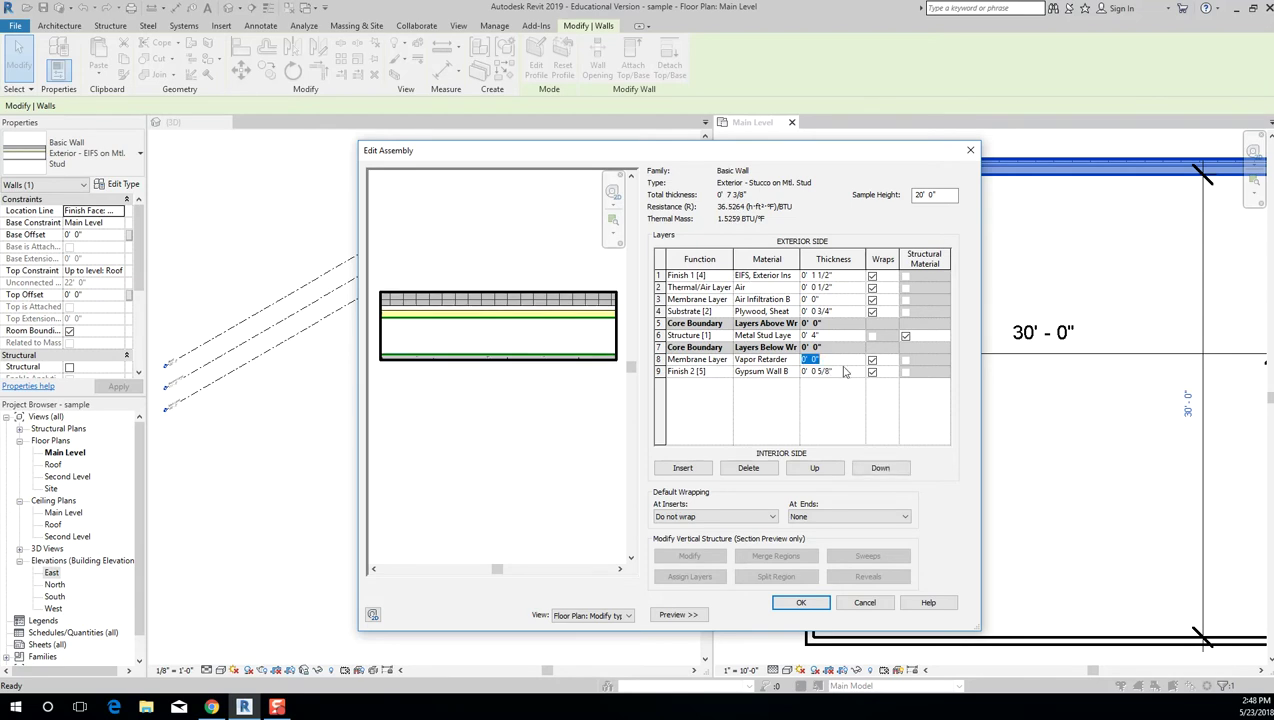
{"action": "left_click", "coordinate": [843, 370]}
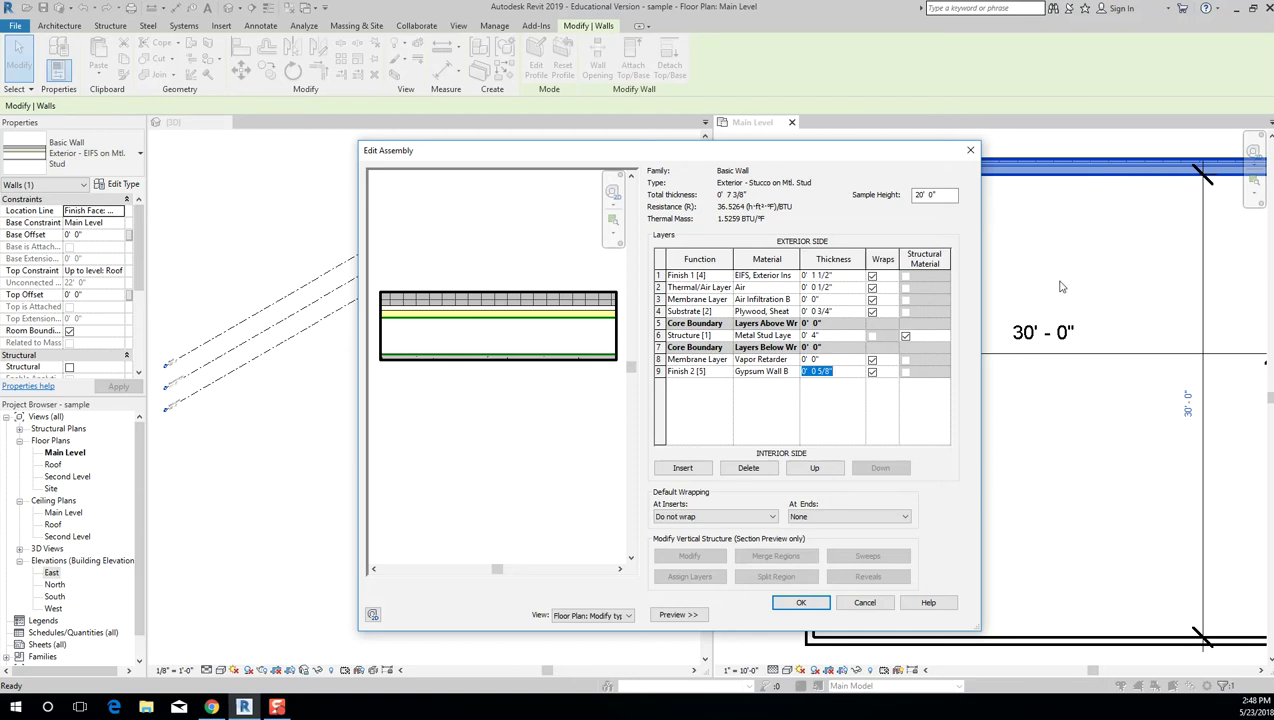
Accept the edited layer assembly and type properties for the north wall, and clear the wall selection.
{"action": "left_click", "coordinate": [800, 602]}
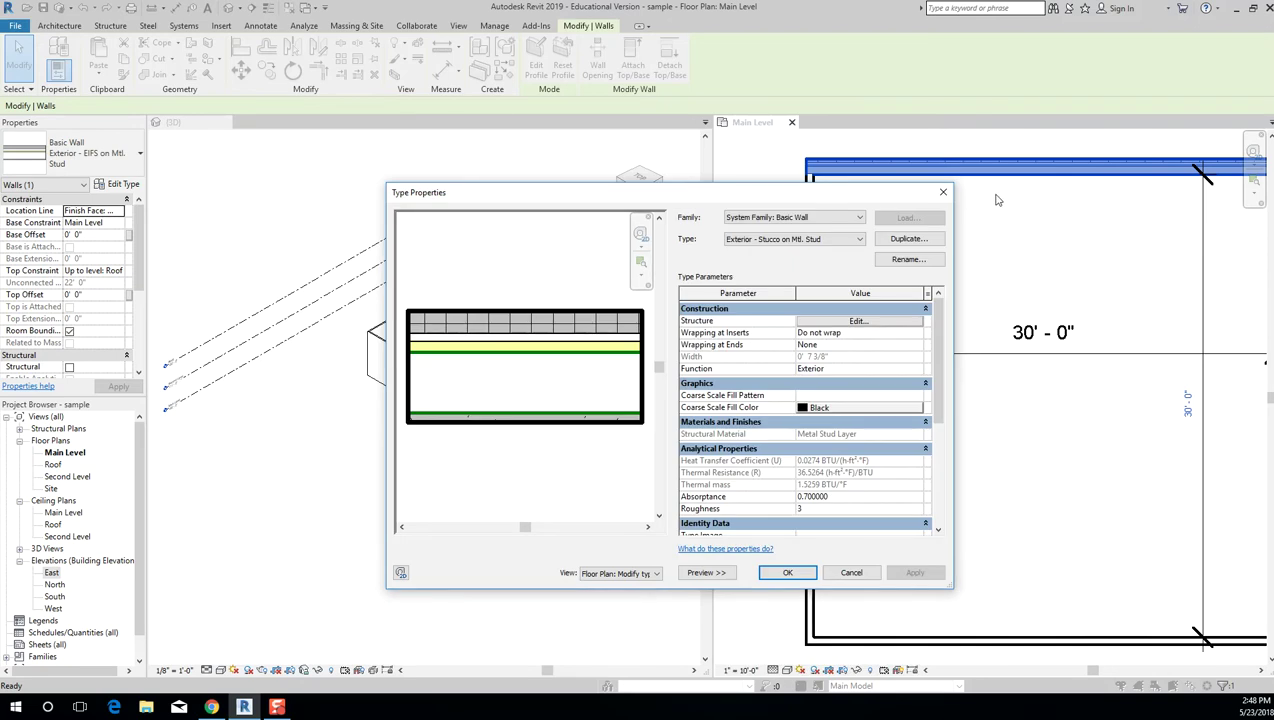
{"action": "left_click", "coordinate": [787, 572]}
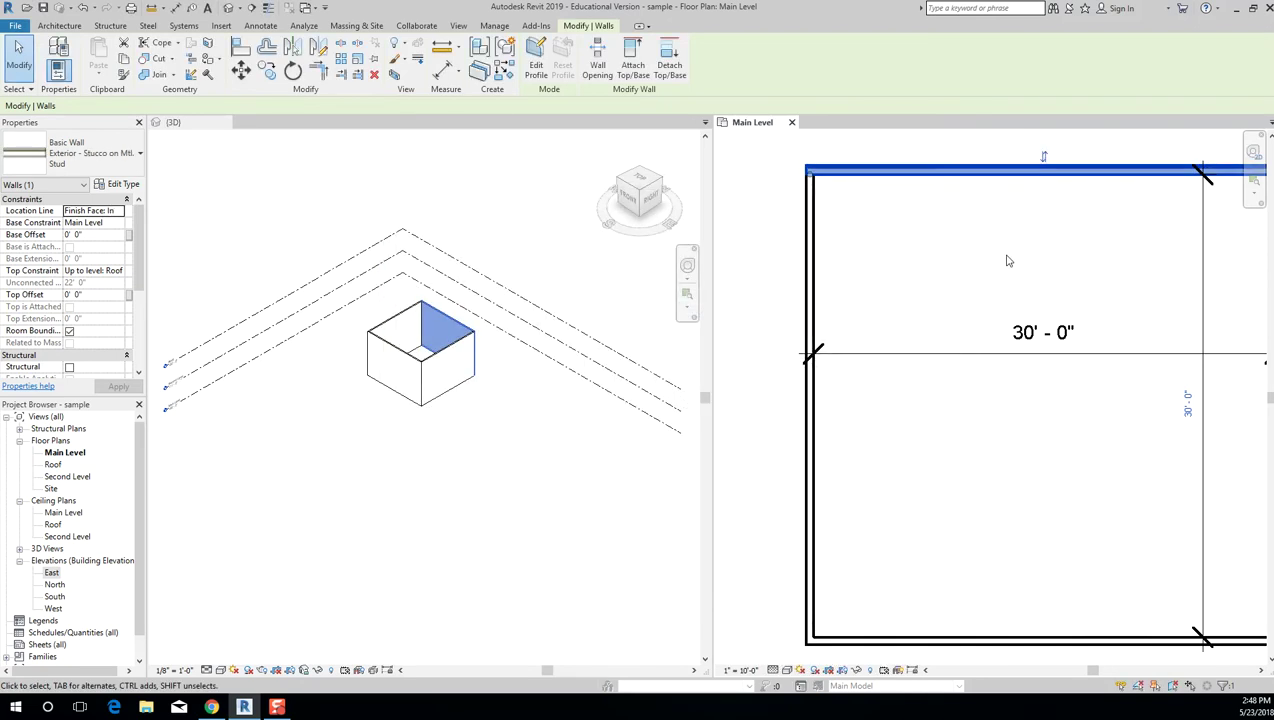
{"action": "scroll", "coordinate": [839, 191], "scroll_direction": "up", "scroll_amount": 3}
{"action": "scroll", "coordinate": [910, 279], "scroll_direction": "up", "scroll_amount": 2}
{"action": "key", "text": "Escape"}
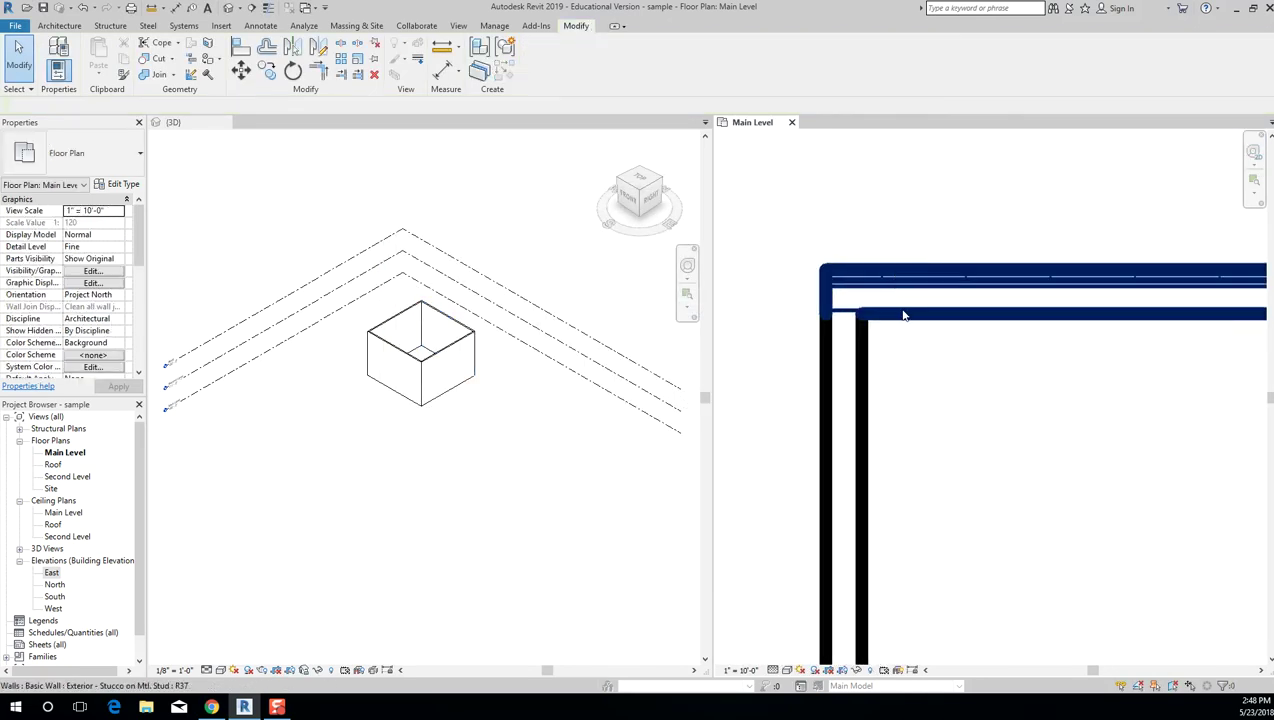
Turn on thin line display to show the wall layers in the Main Level plan.
{"action": "key", "text": "t"}
{"action": "key", "text": "l"}
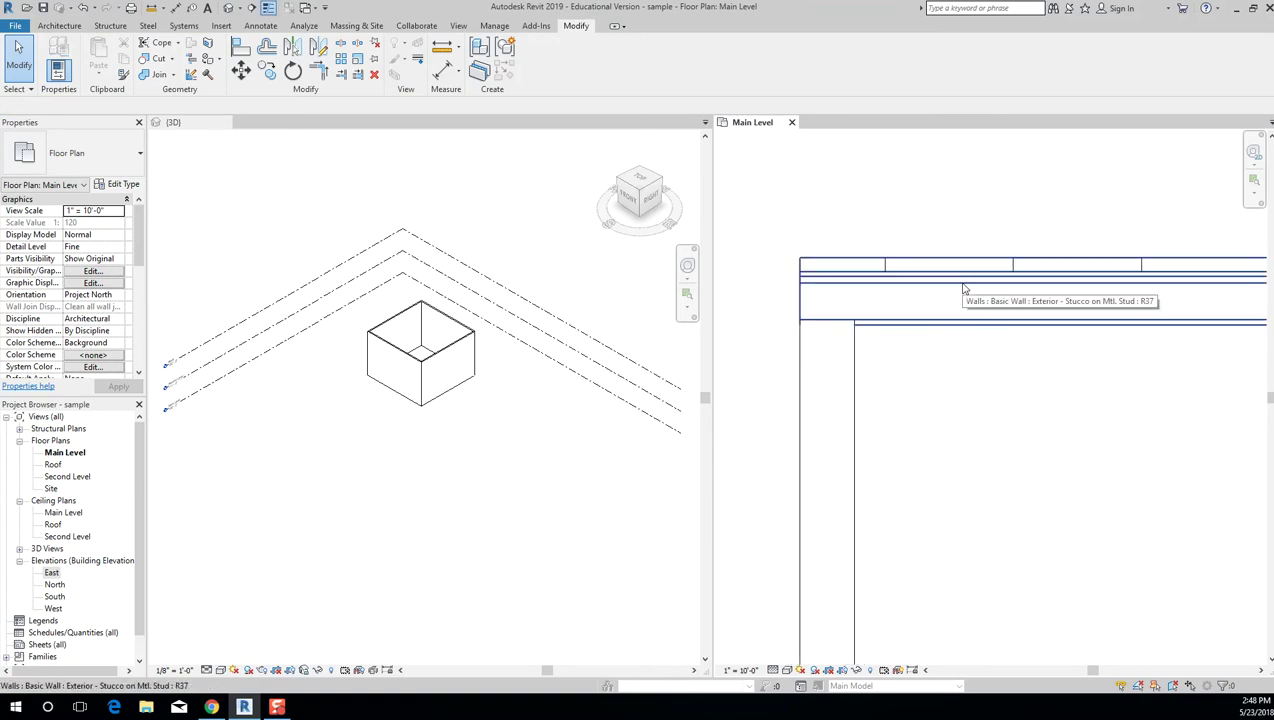
{"action": "scroll", "coordinate": [965, 290], "scroll_direction": "down", "scroll_amount": 5}
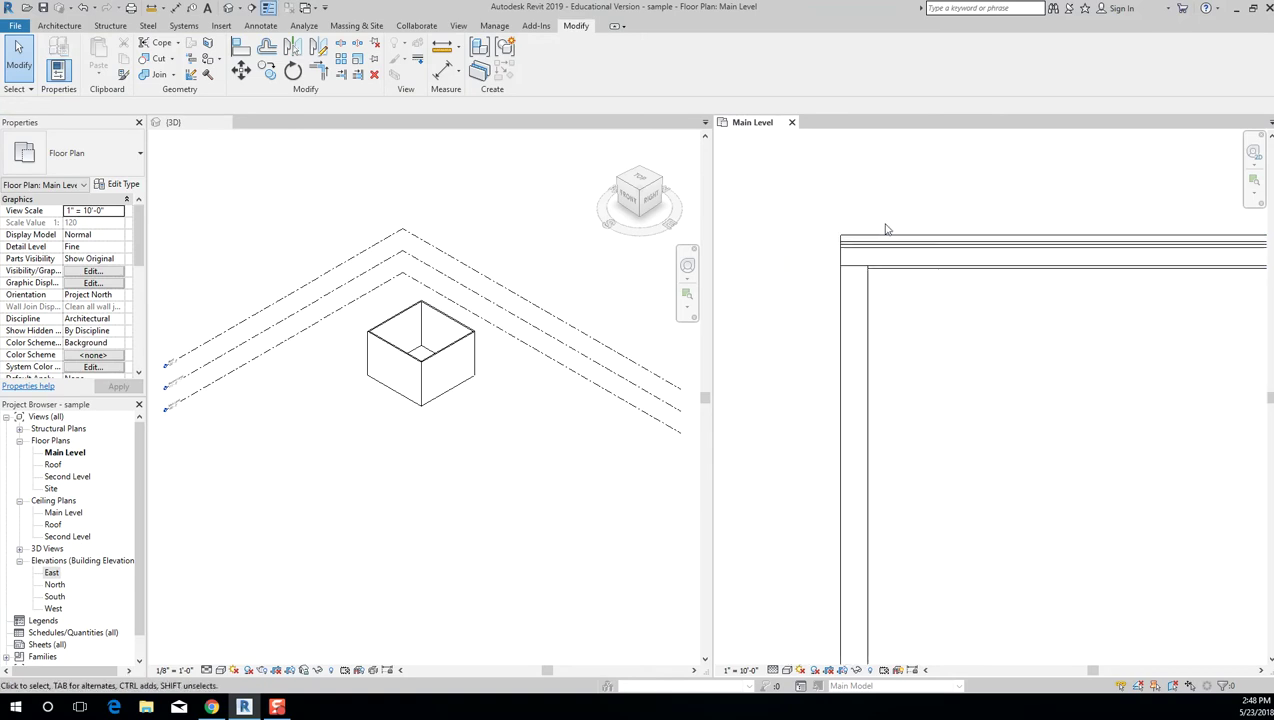
{"action": "scroll", "coordinate": [917, 325], "scroll_direction": "down", "scroll_amount": 2}
{"action": "scroll", "coordinate": [917, 325], "scroll_direction": "down", "scroll_amount": 2}
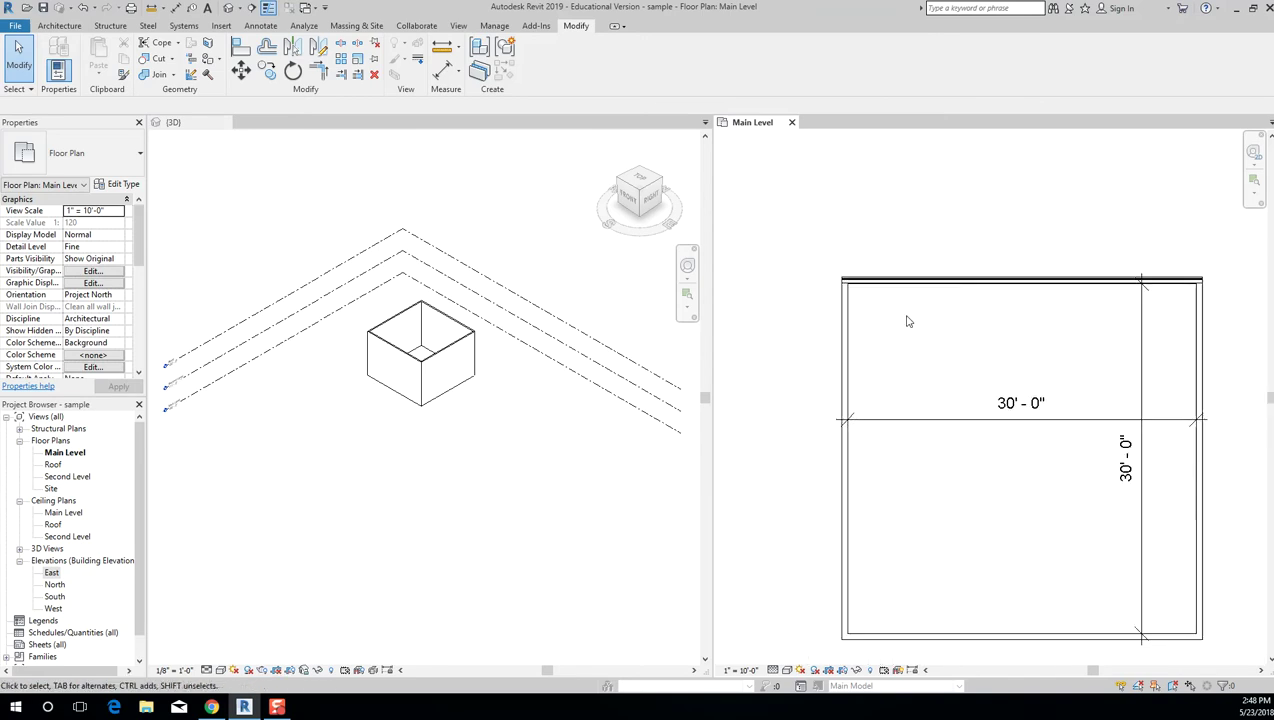
{"action": "scroll", "coordinate": [908, 321], "scroll_direction": "up", "scroll_amount": 2}
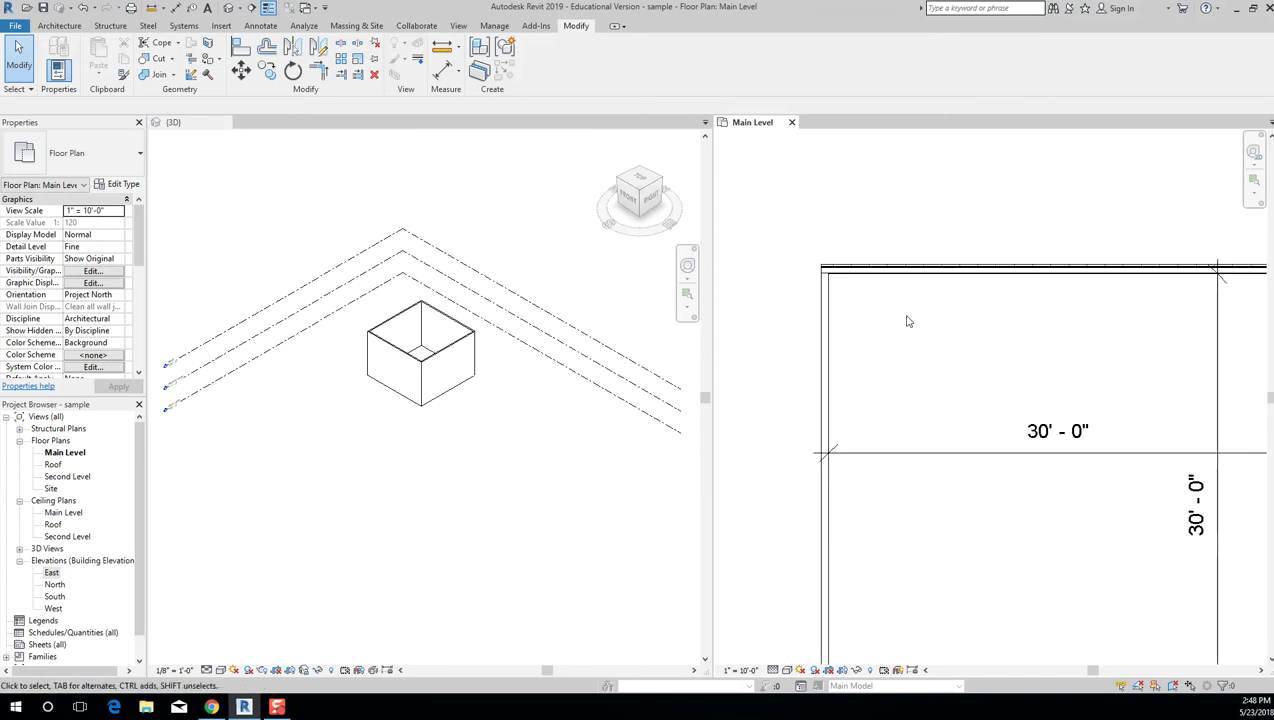
{"action": "scroll", "coordinate": [908, 321], "scroll_direction": "up", "scroll_amount": 2}
{"action": "scroll", "coordinate": [907, 301], "scroll_direction": "down", "scroll_amount": 4}
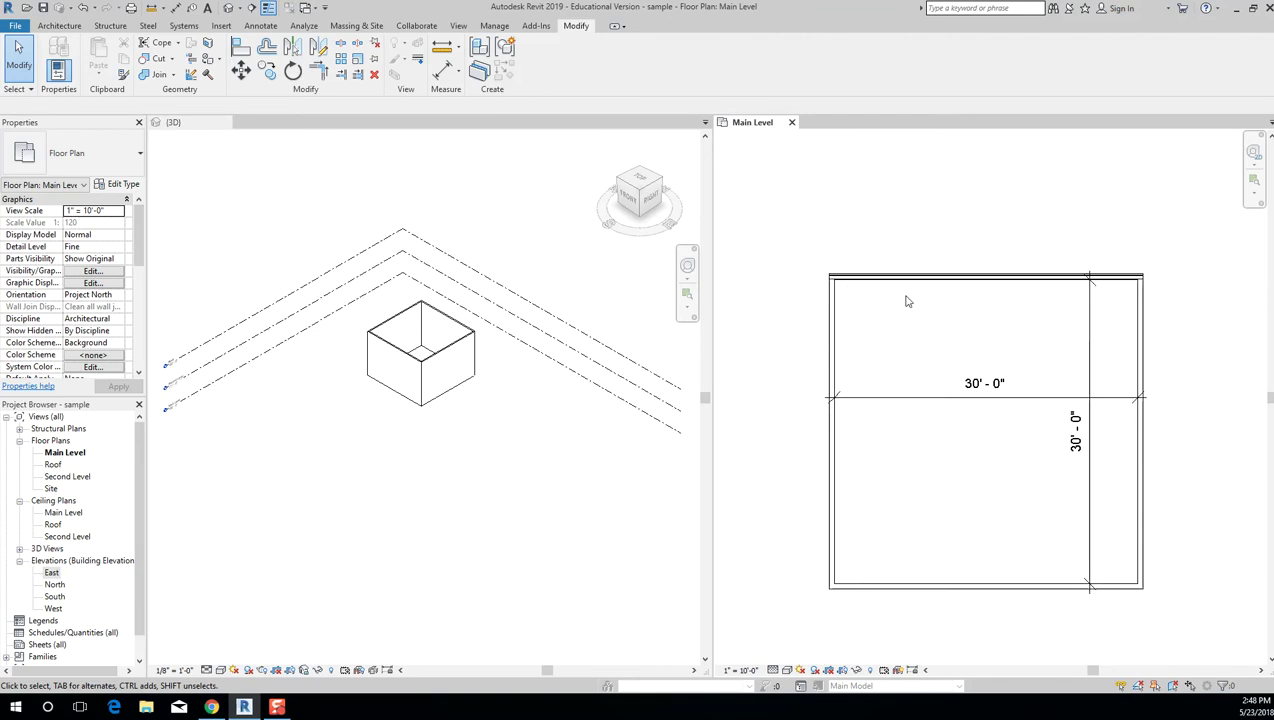
{"action": "middle_click_drag", "start_coordinate": [907, 301], "coordinate": [866, 242]}
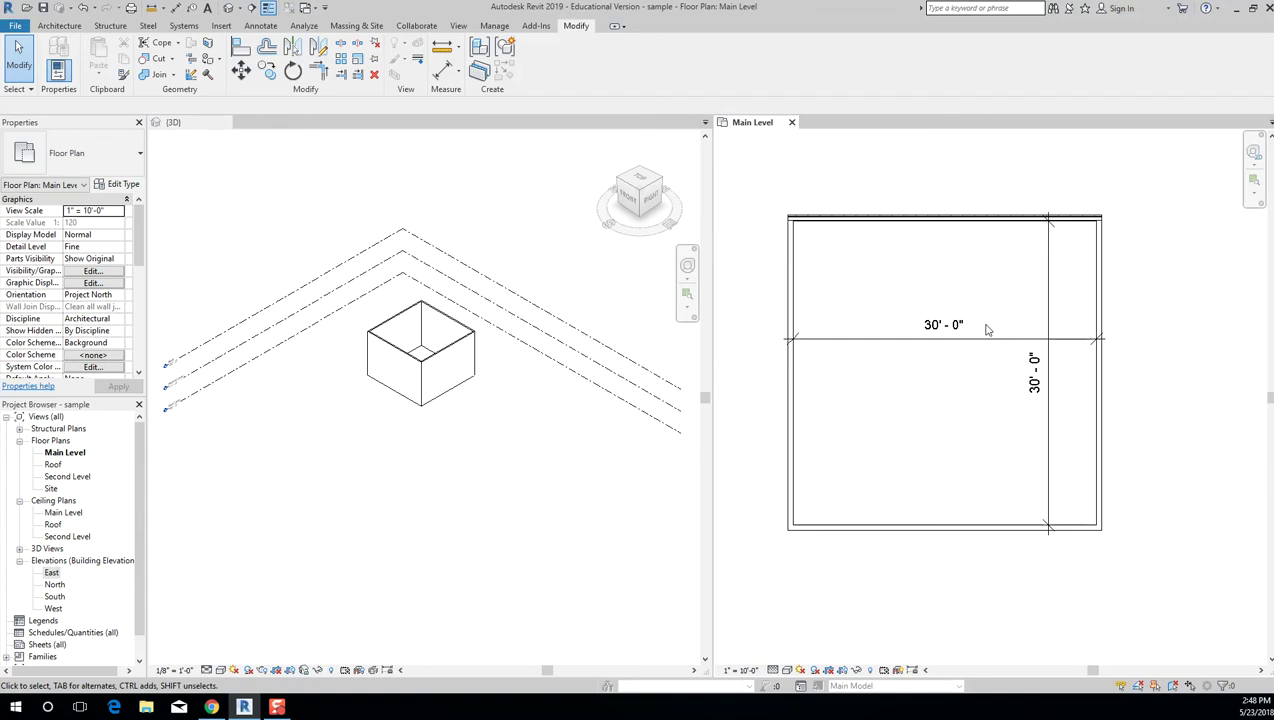
Match the west, south and east walls to the north wall's Exterior - Stucco on Mtl. Stud type.
{"action": "key", "text": "m"}
{"action": "key", "text": "a"}
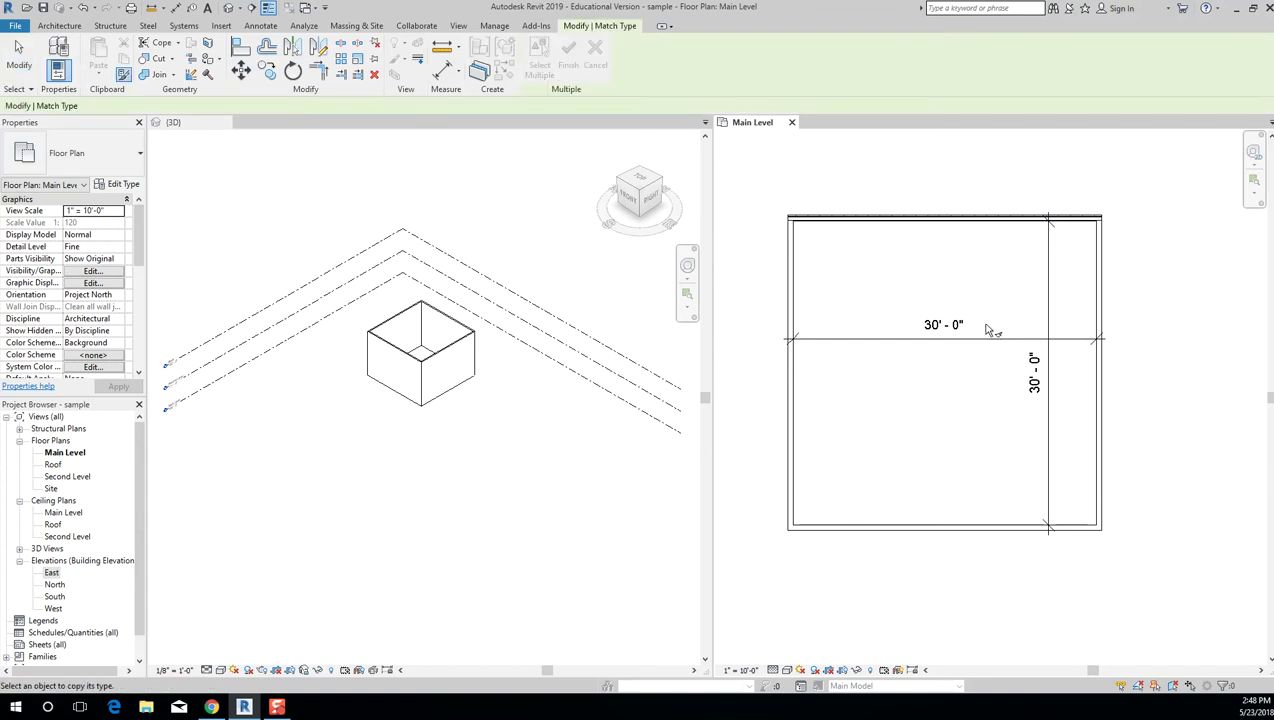
{"action": "left_click", "coordinate": [856, 220]}
{"action": "left_click", "coordinate": [796, 256]}
{"action": "left_click", "coordinate": [922, 527]}
{"action": "left_click", "coordinate": [1102, 484]}
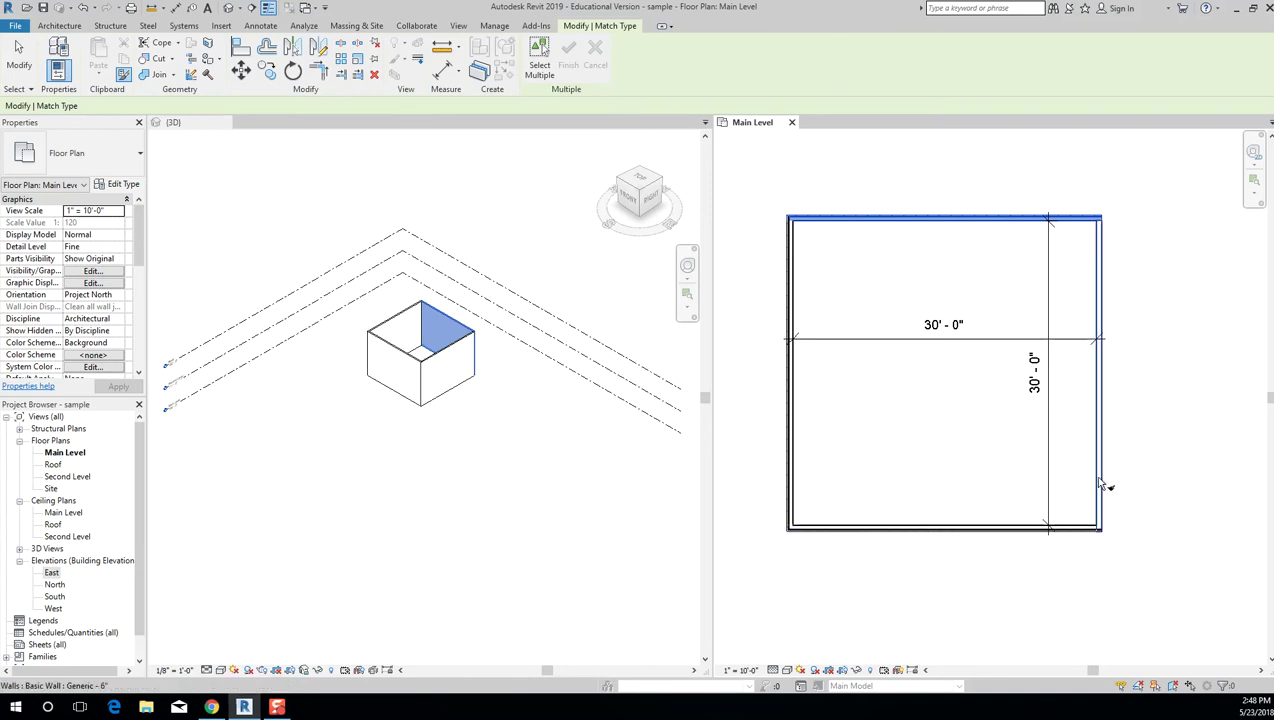
{"action": "left_click", "coordinate": [1100, 485]}
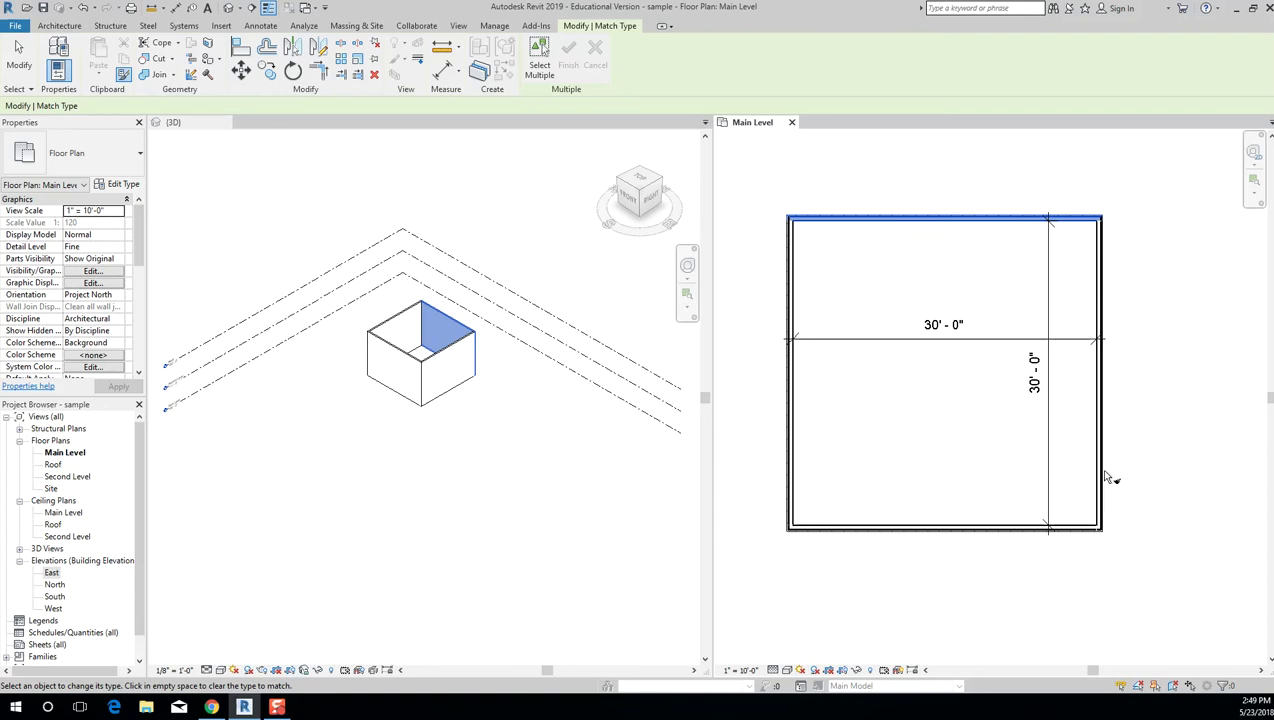
Undo the type matching on the west, south and east walls and leave the Match Type command.
{"action": "left_click", "coordinate": [886, 320]}
{"action": "key", "text": "ctrl+z"}
{"action": "key", "text": "ctrl+z"}
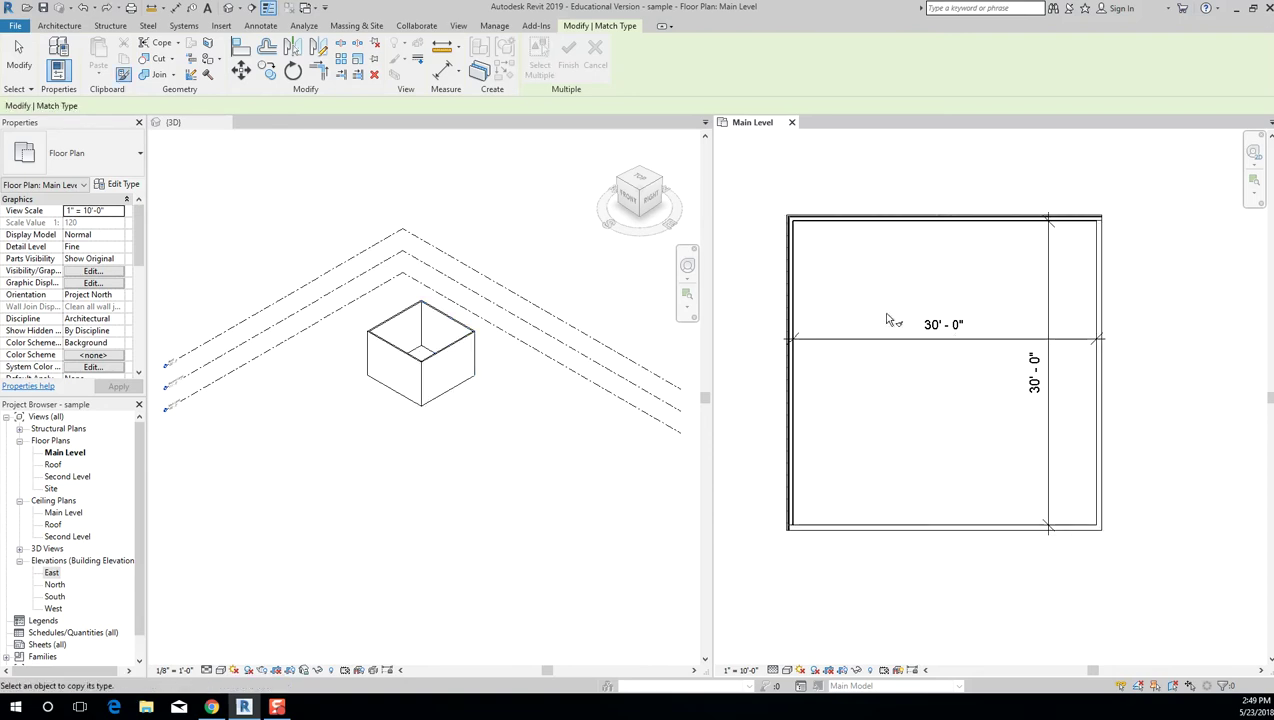
{"action": "key", "text": "ctrl+z"}
{"action": "scroll", "coordinate": [857, 252], "scroll_direction": "up", "scroll_amount": 2}
{"action": "key", "text": "Escape"}
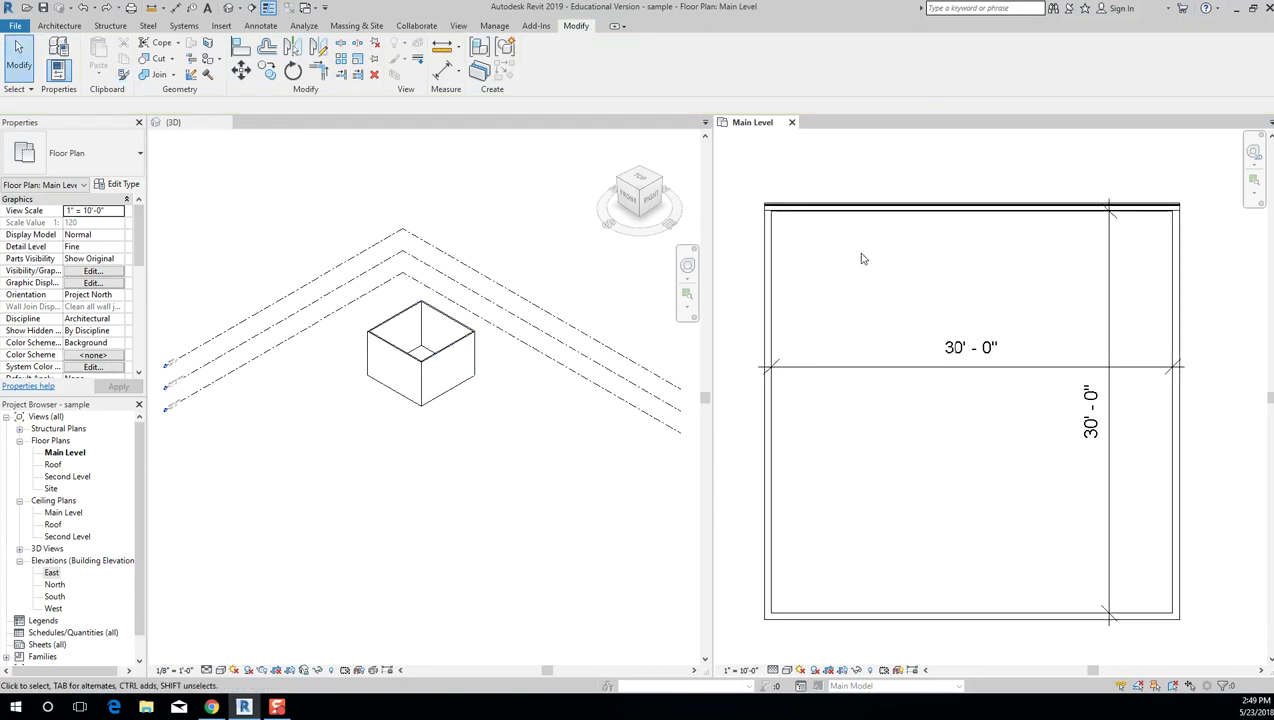
Try Match Type again from the north wall onto the other three walls, and undo the type changes.
{"action": "left_click", "coordinate": [853, 211]}
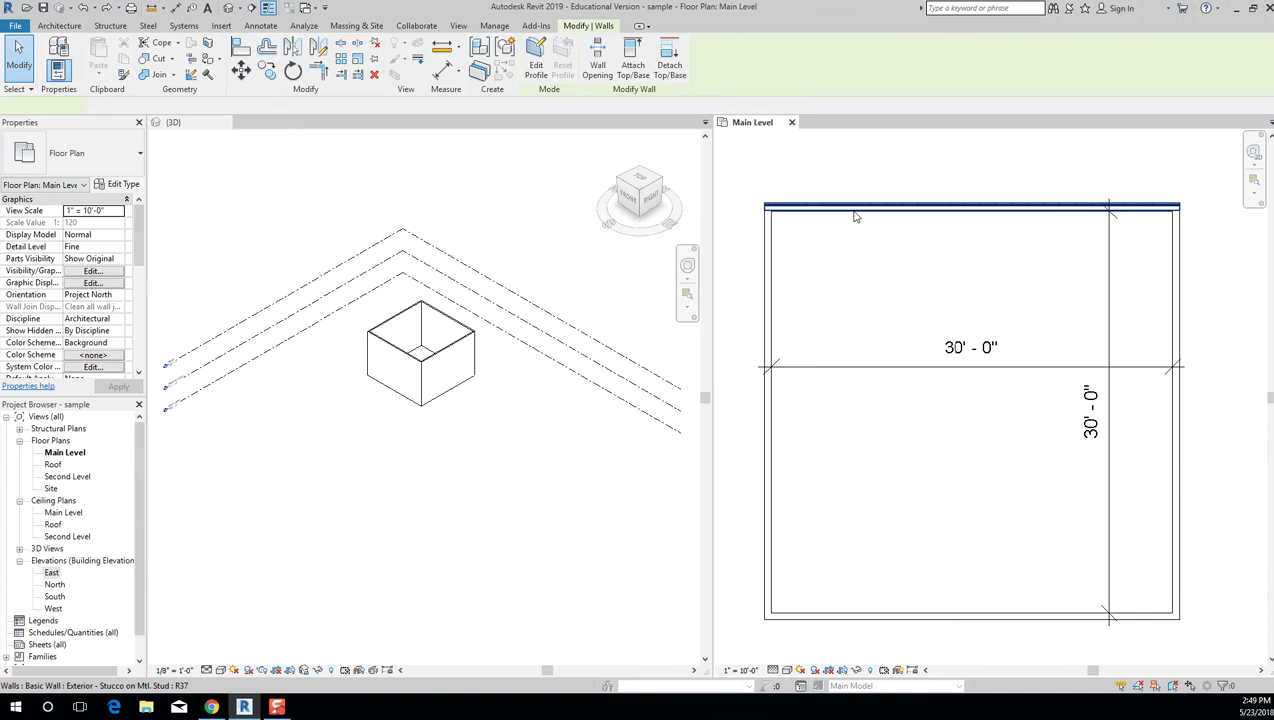
{"action": "left_click", "coordinate": [871, 267]}
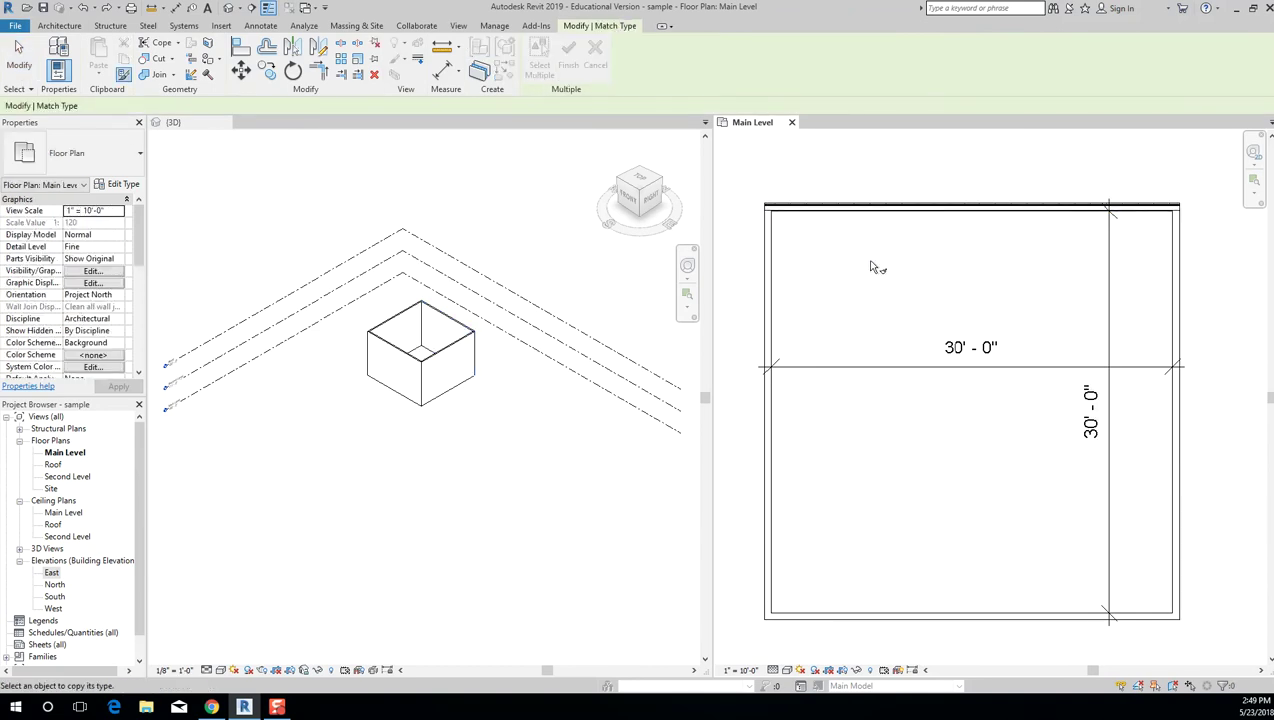
{"action": "left_click", "coordinate": [896, 212]}
{"action": "key", "text": "m"}
{"action": "key", "text": "a"}
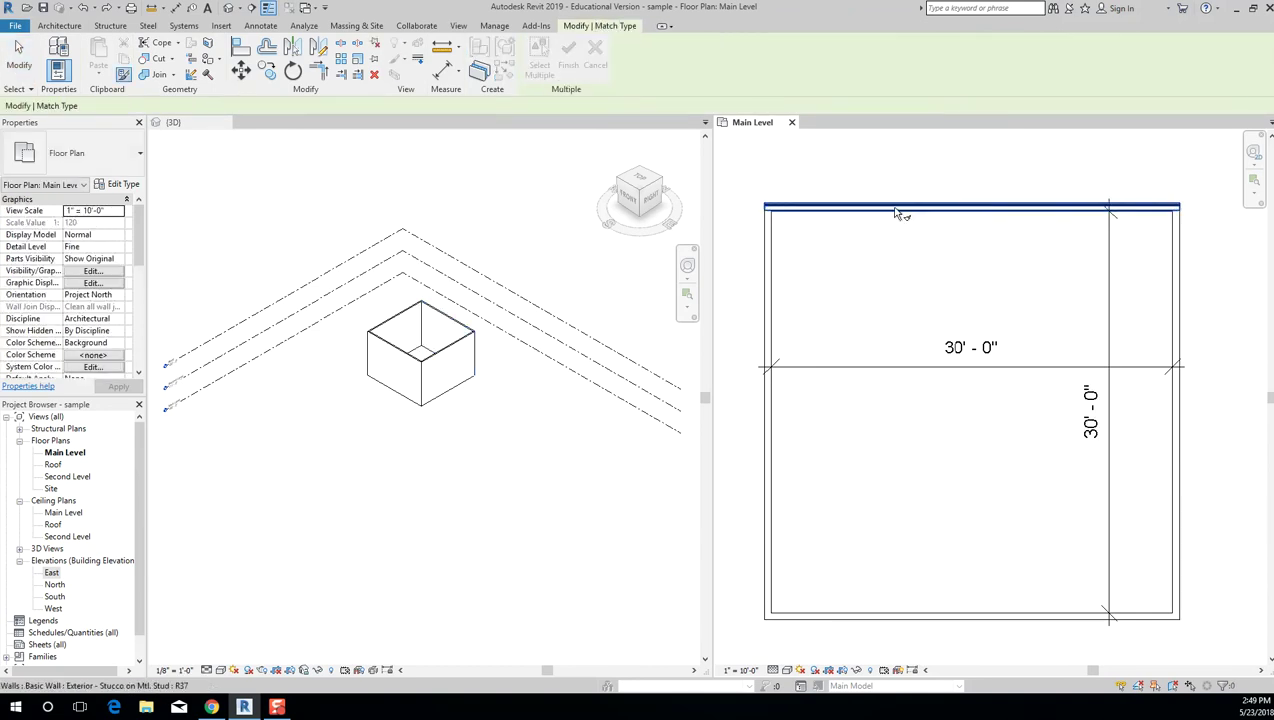
{"action": "left_click", "coordinate": [886, 206]}
{"action": "left_click", "coordinate": [770, 248]}
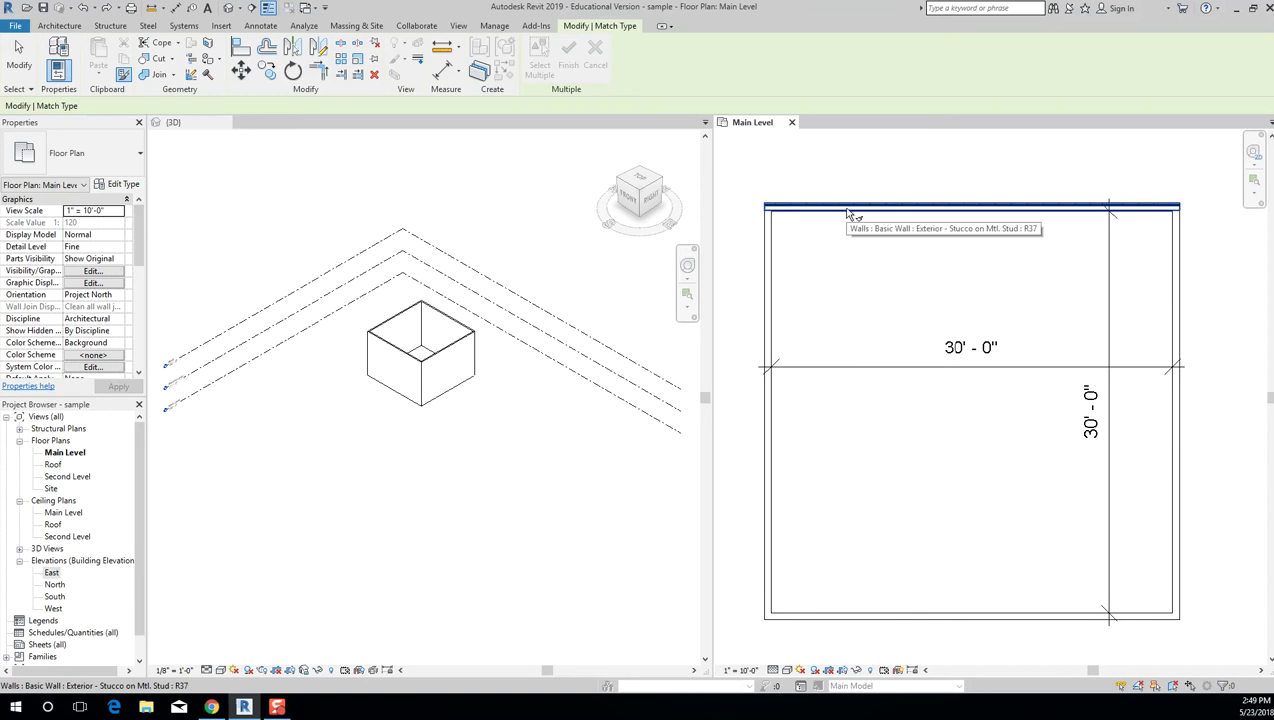
{"action": "left_click", "coordinate": [847, 213]}
{"action": "left_click", "coordinate": [766, 251]}
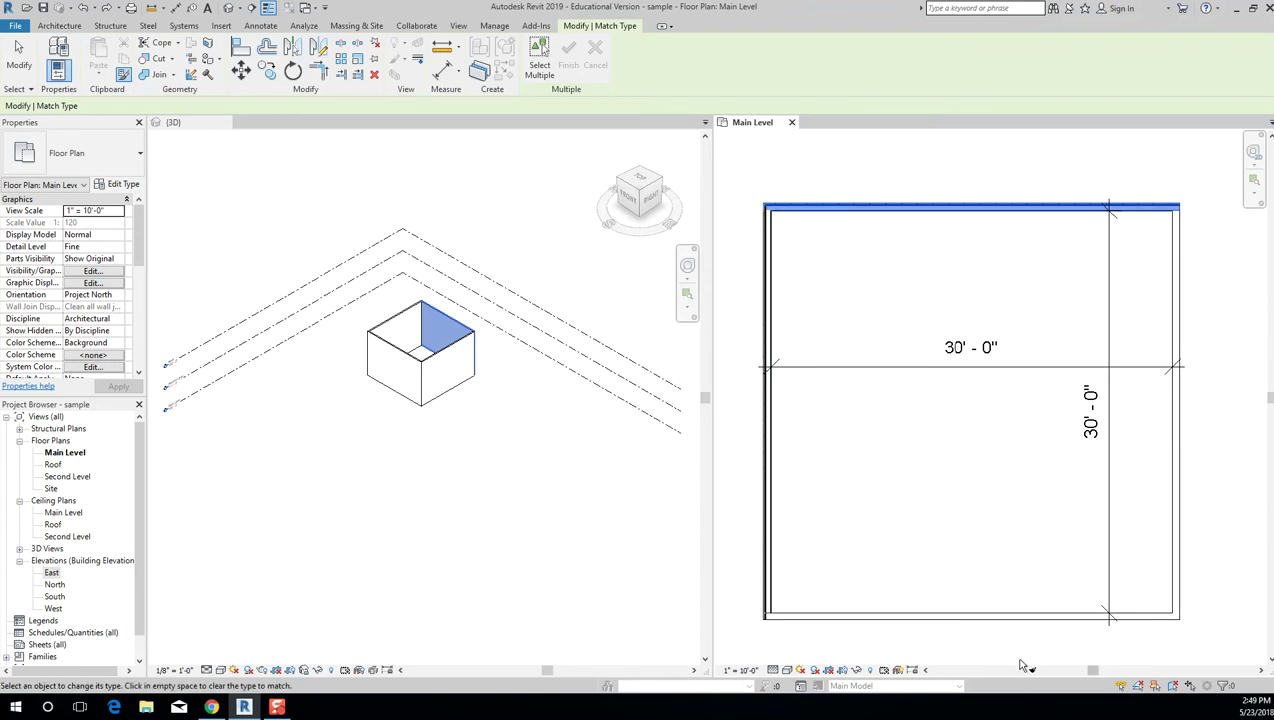
{"action": "left_click", "coordinate": [1027, 610]}
{"action": "left_click", "coordinate": [1173, 546]}
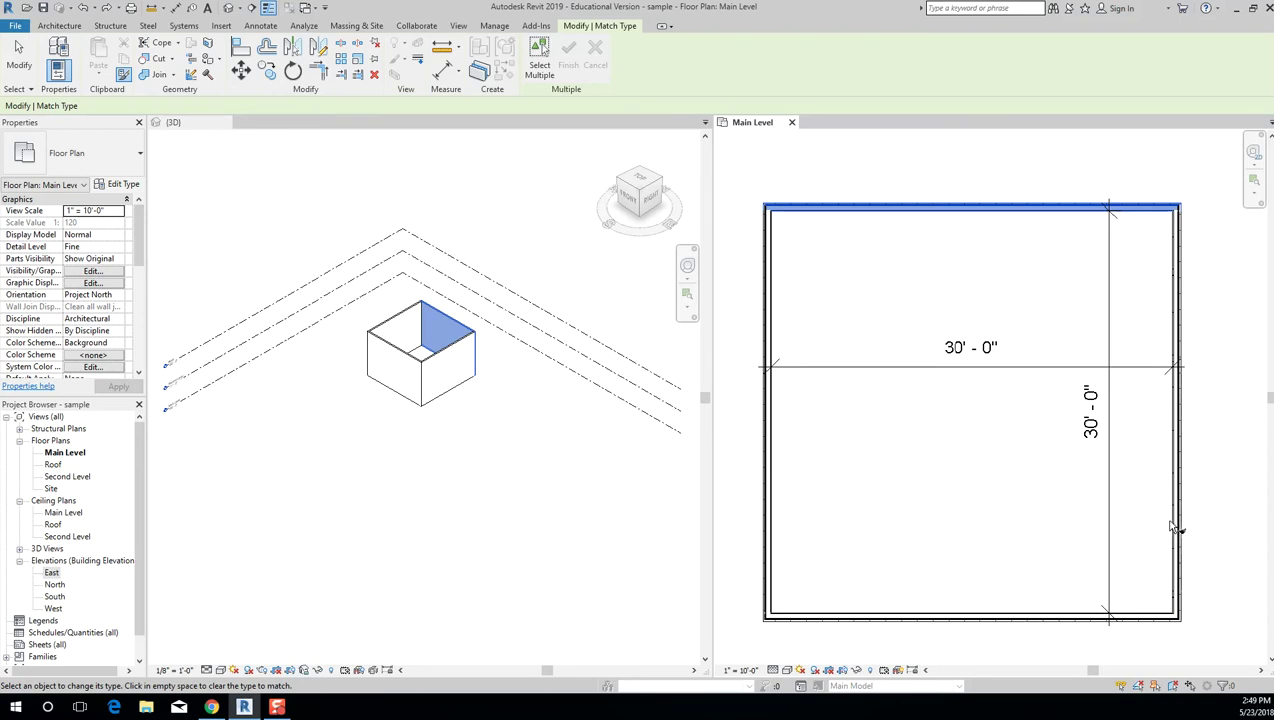
{"action": "left_click", "coordinate": [925, 235]}
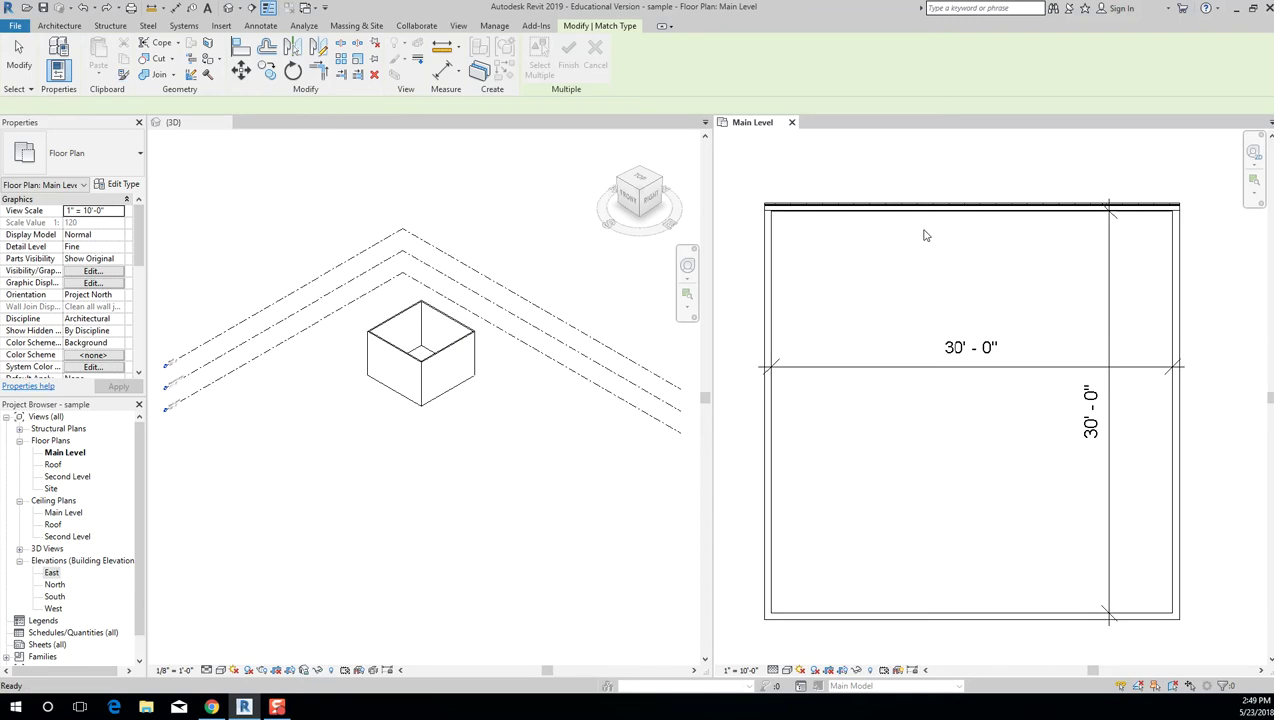
{"action": "key", "text": "Escape"}
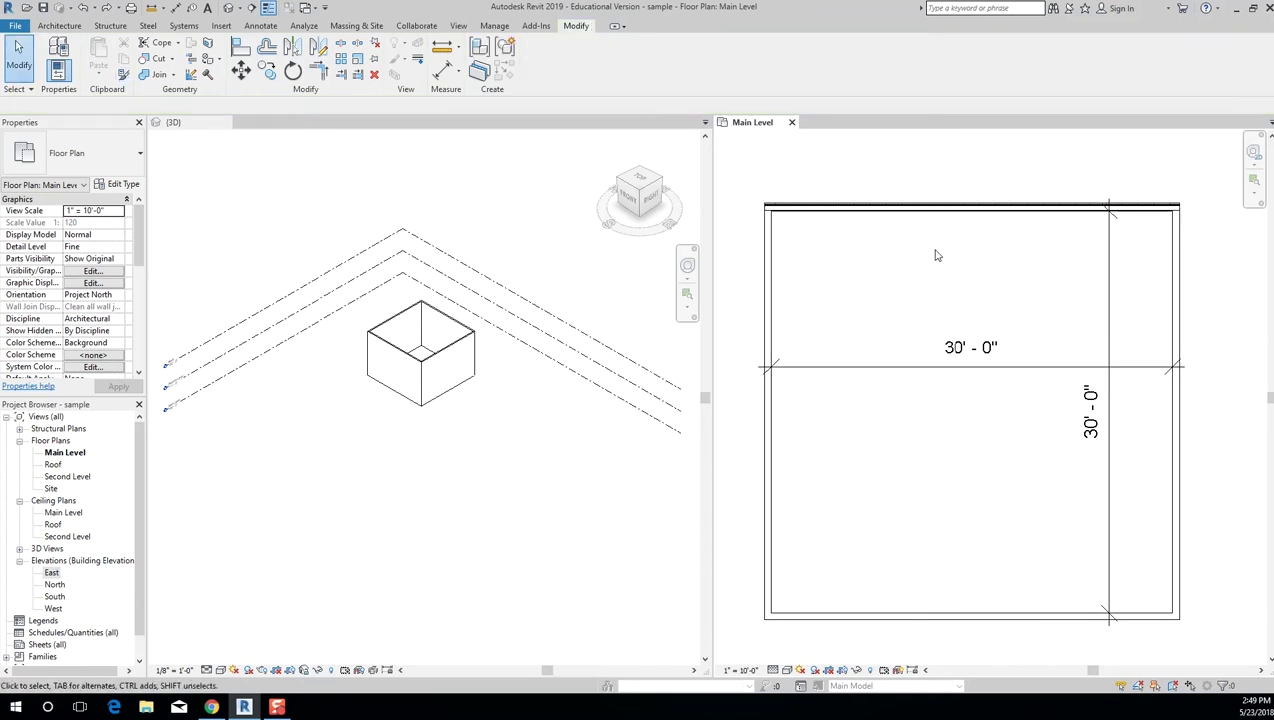
Apply the north wall's Exterior - Stucco on Mtl. Stud type to the west, south and east walls using Match Type.
{"action": "middle_click_drag", "start_coordinate": [938, 253], "coordinate": [904, 234]}
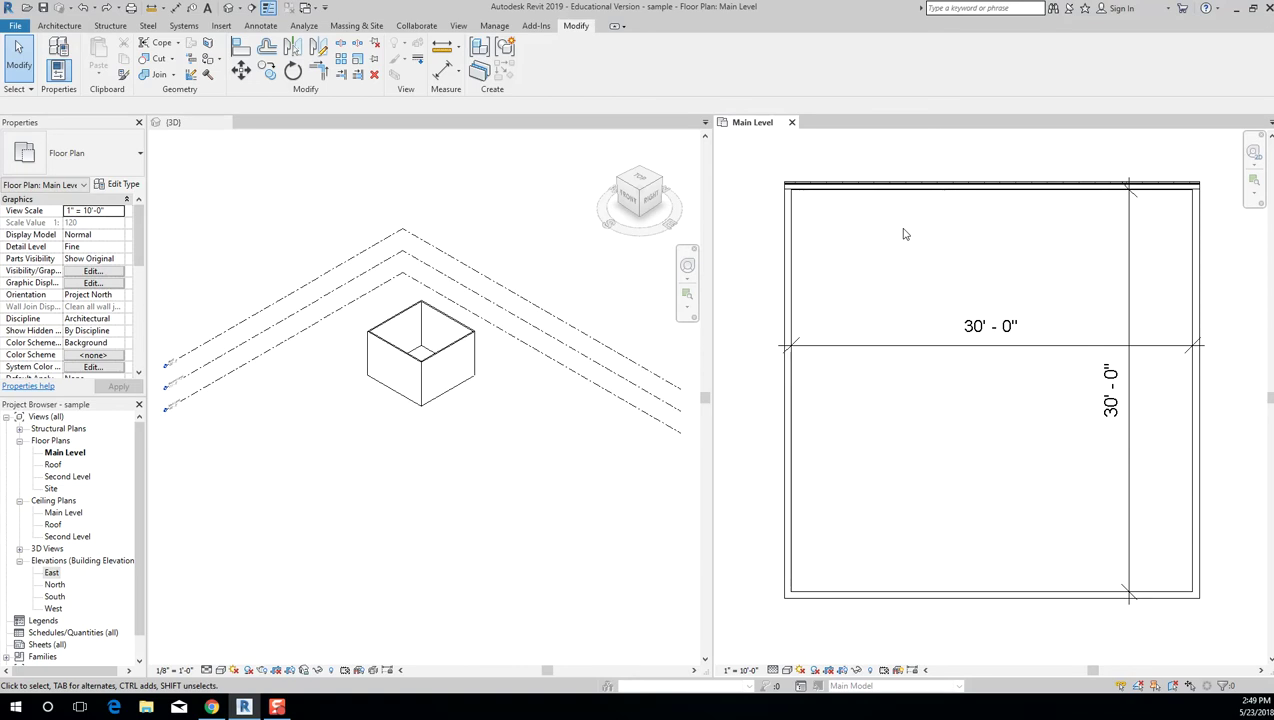
{"action": "key", "text": "m"}
{"action": "key", "text": "a"}
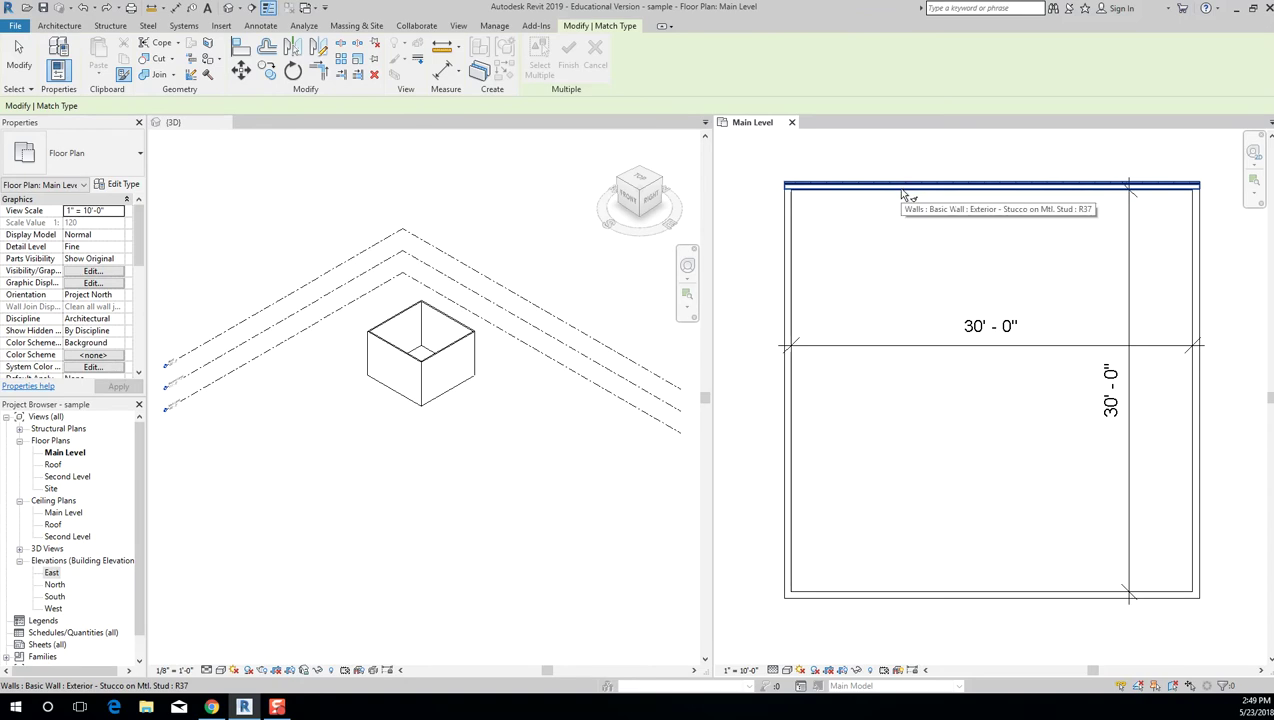
{"action": "left_click", "coordinate": [903, 188]}
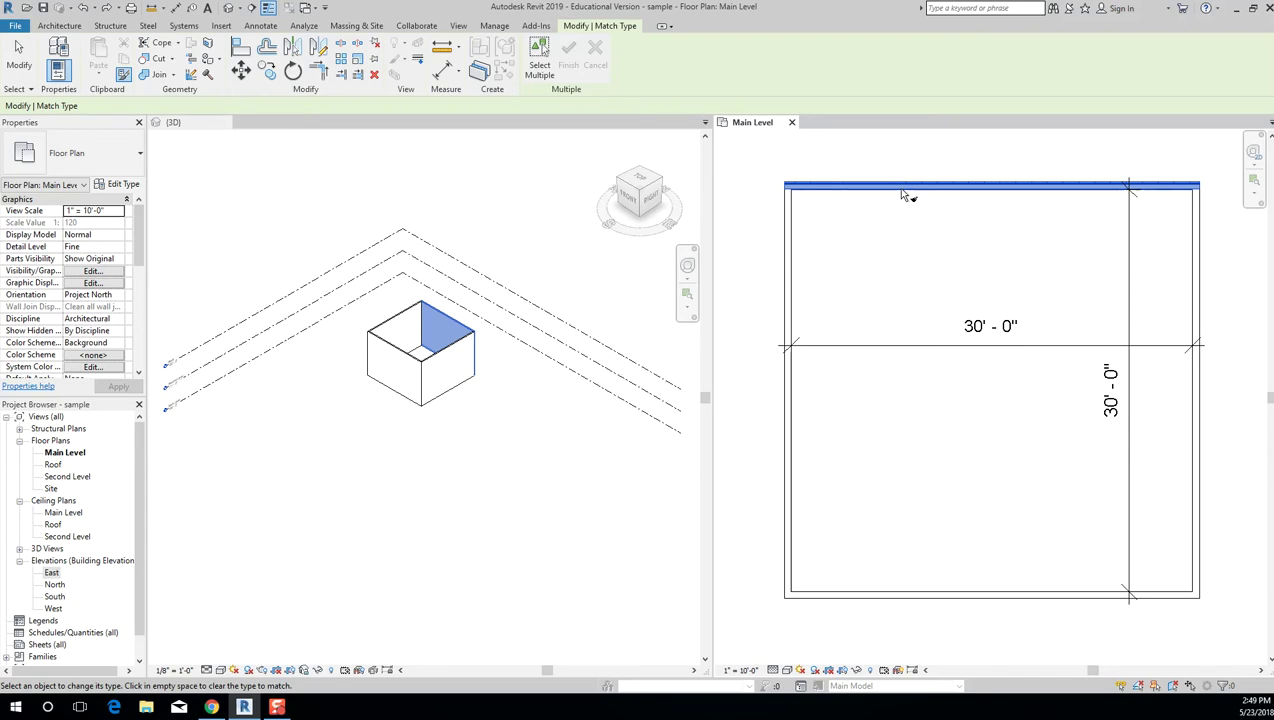
{"action": "left_click", "coordinate": [797, 252]}
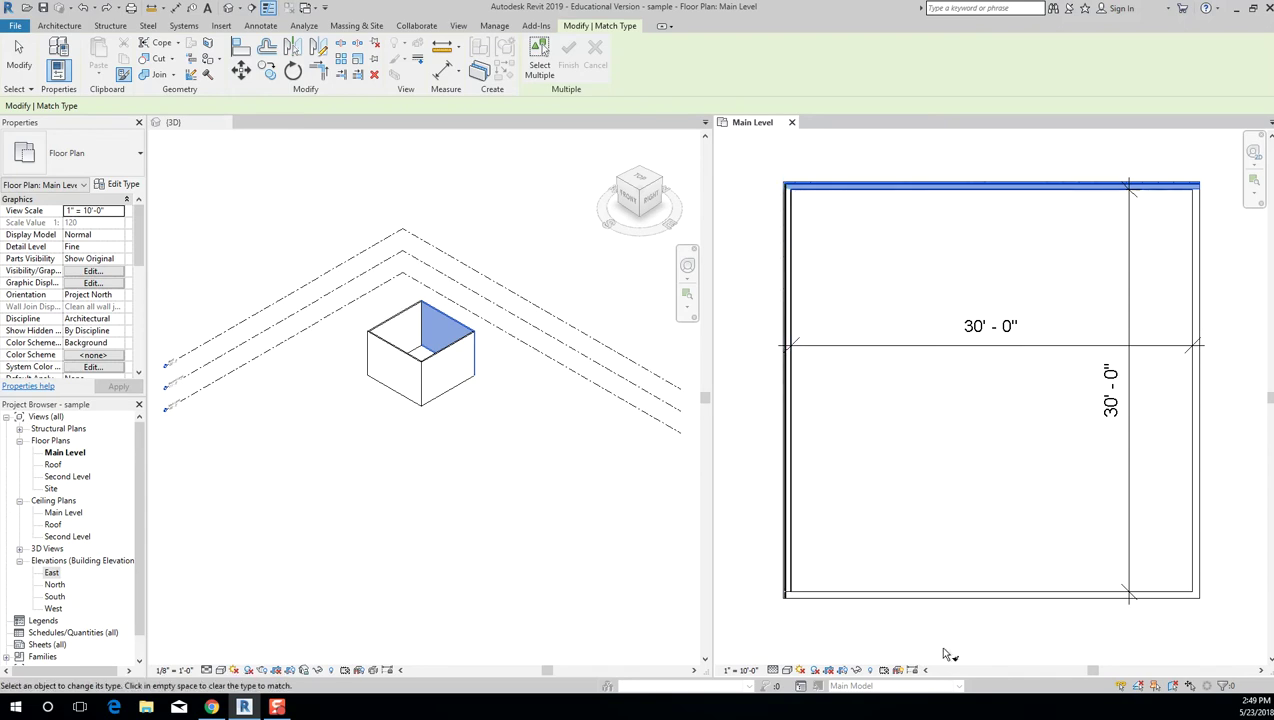
{"action": "left_click", "coordinate": [940, 596]}
{"action": "left_click", "coordinate": [1194, 515]}
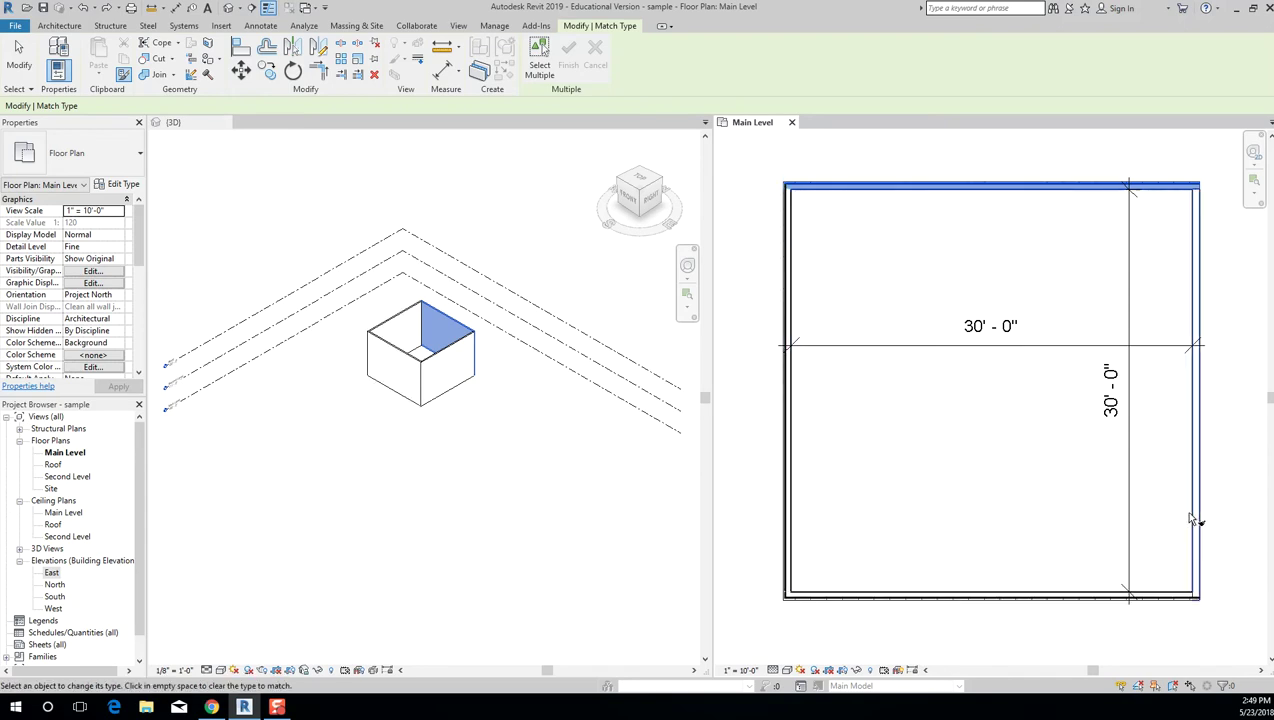
{"action": "left_click", "coordinate": [1041, 518]}
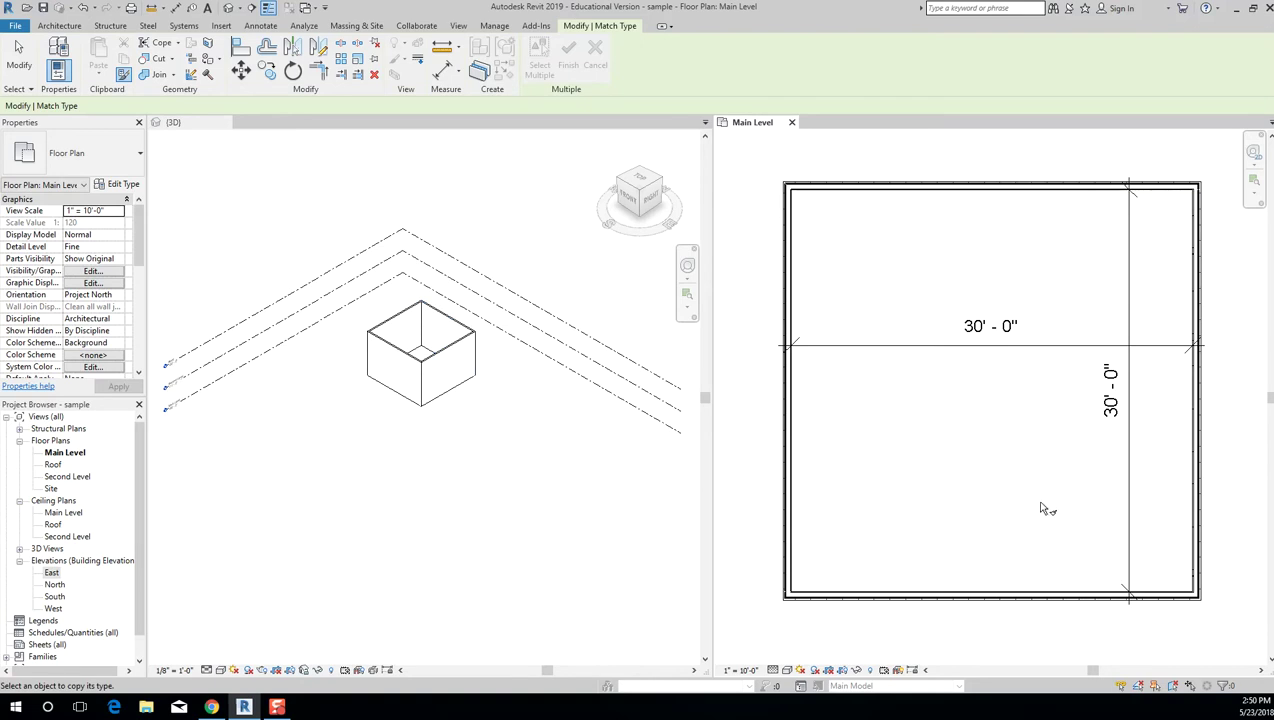
{"action": "key", "text": "Escape"}
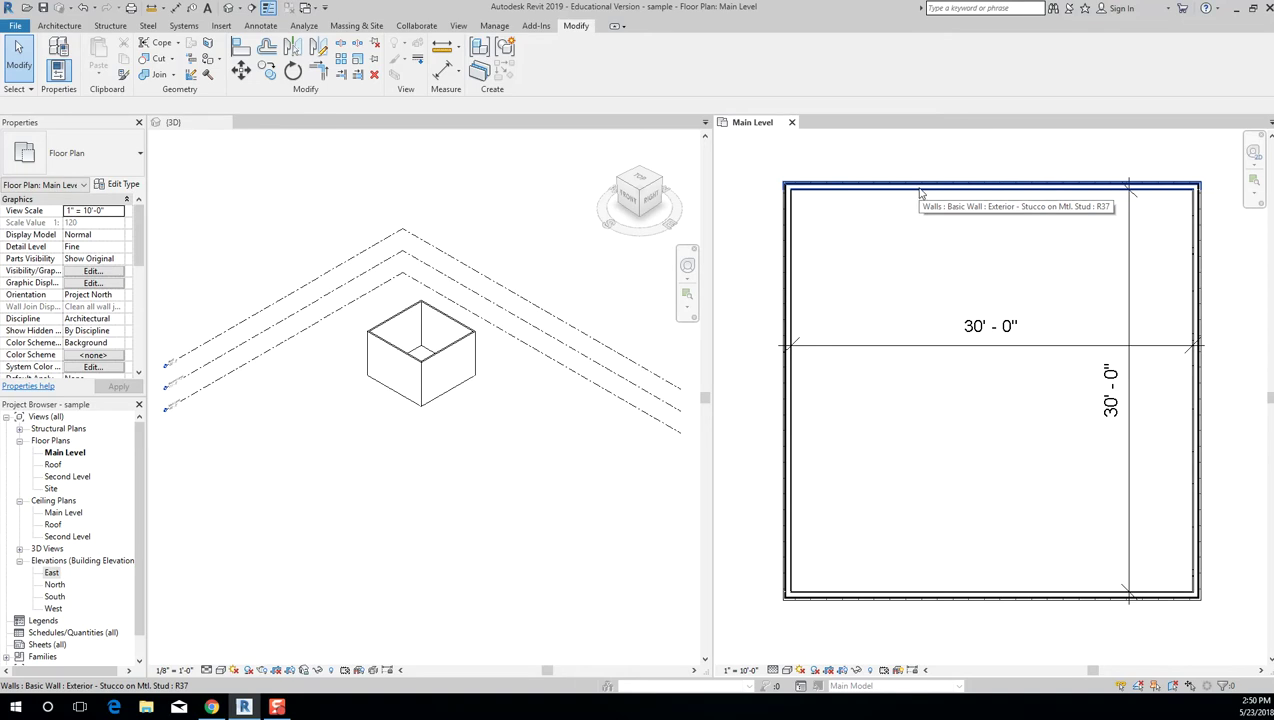
Review the wall types available for the north wall, including Exterior - EIFS on Mtl. Stud, without changing its type.
{"action": "left_click", "coordinate": [919, 189]}
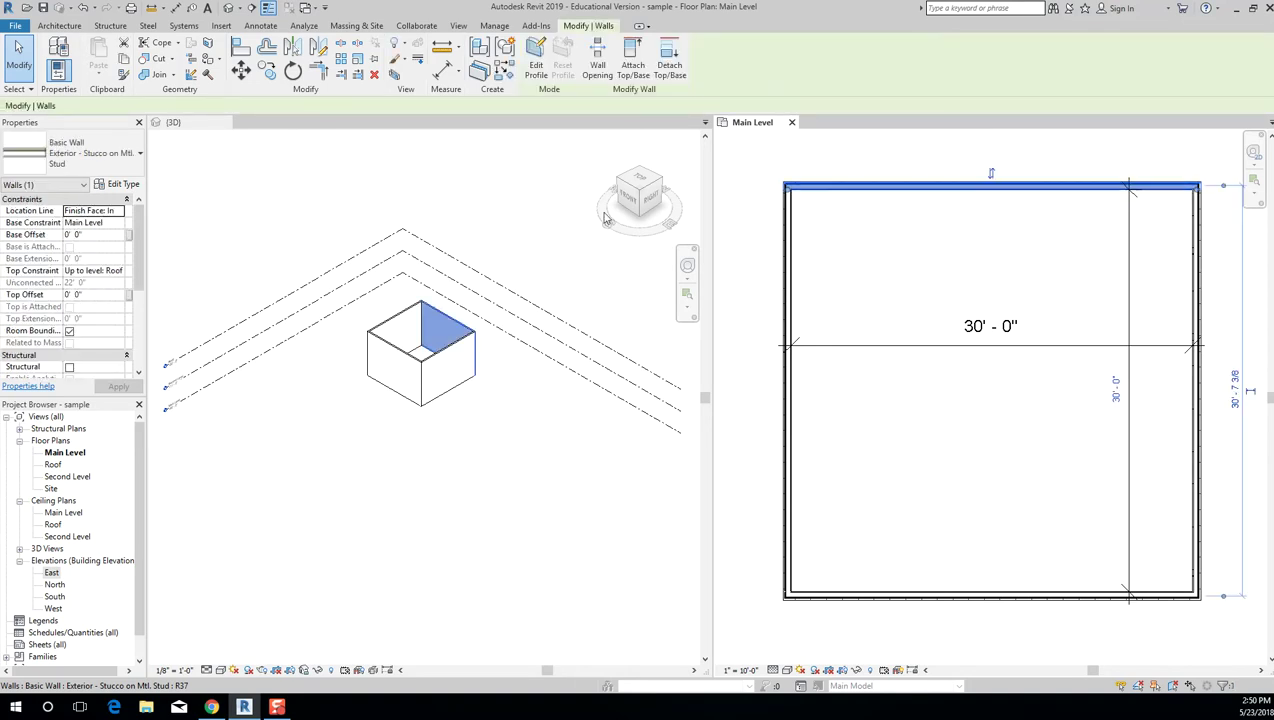
{"action": "left_click", "coordinate": [96, 150]}
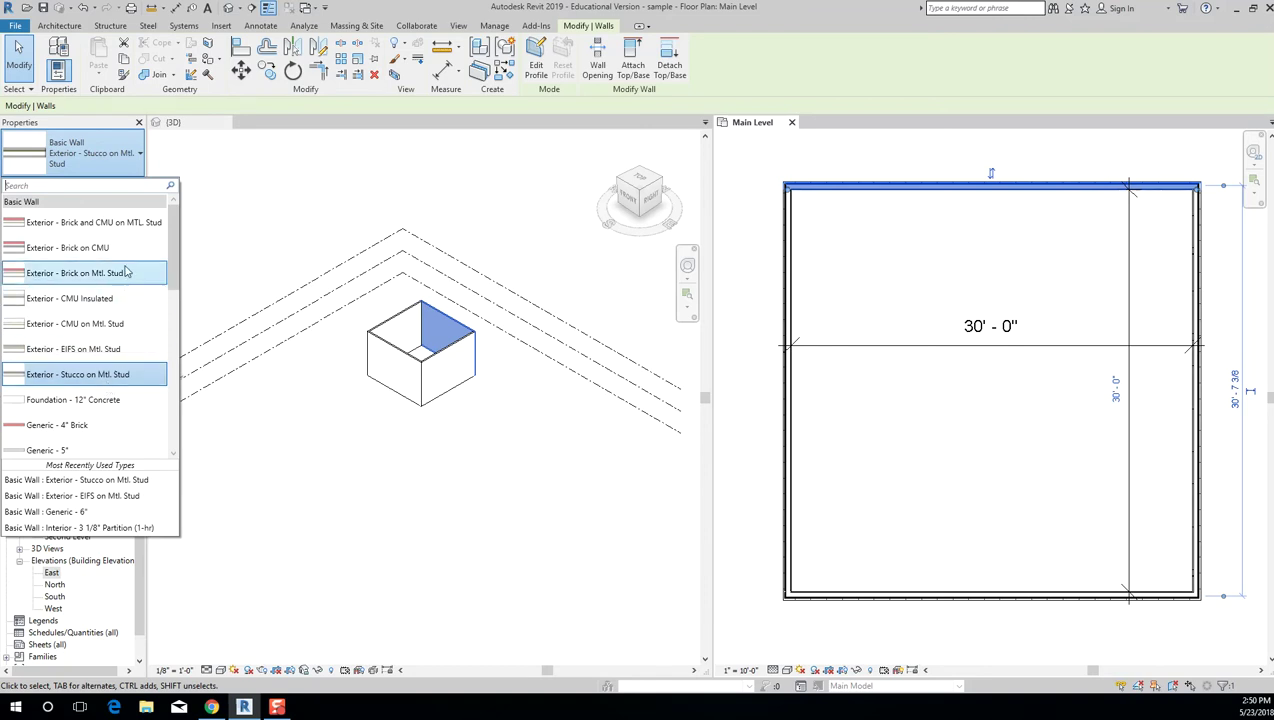
{"action": "mouse_move", "coordinate": [129, 354]}
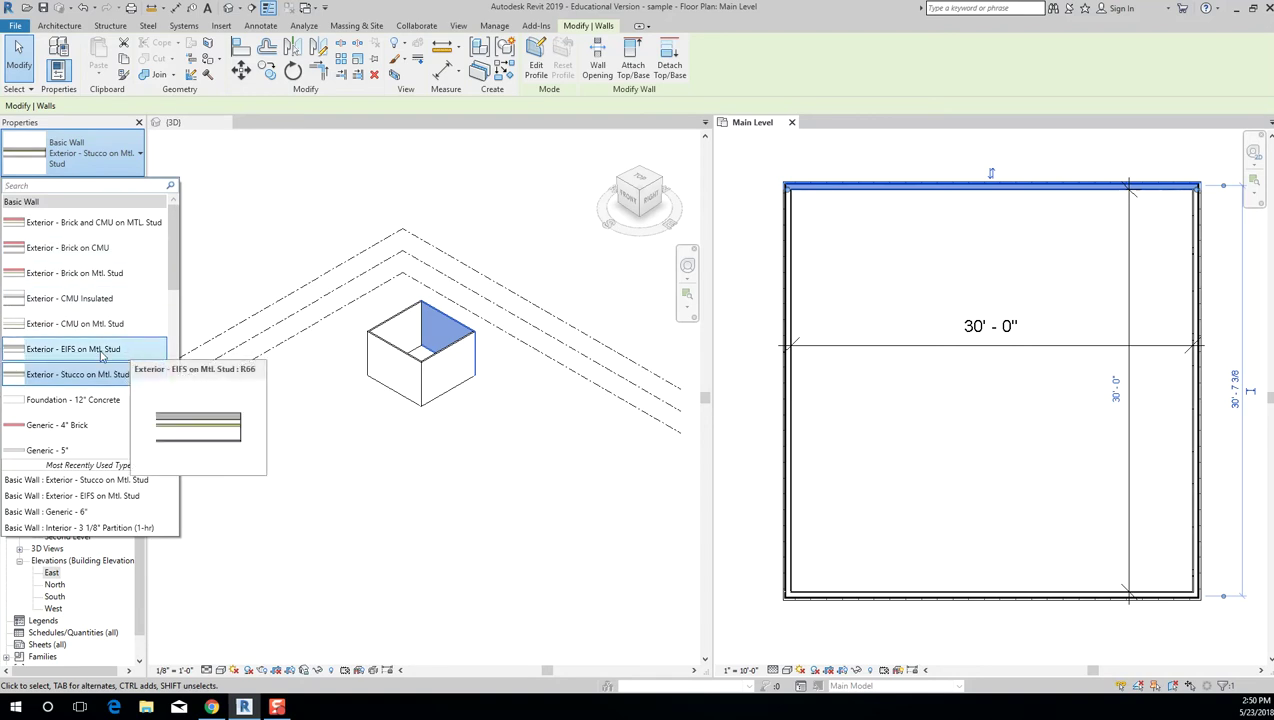
{"action": "left_click", "coordinate": [942, 286]}
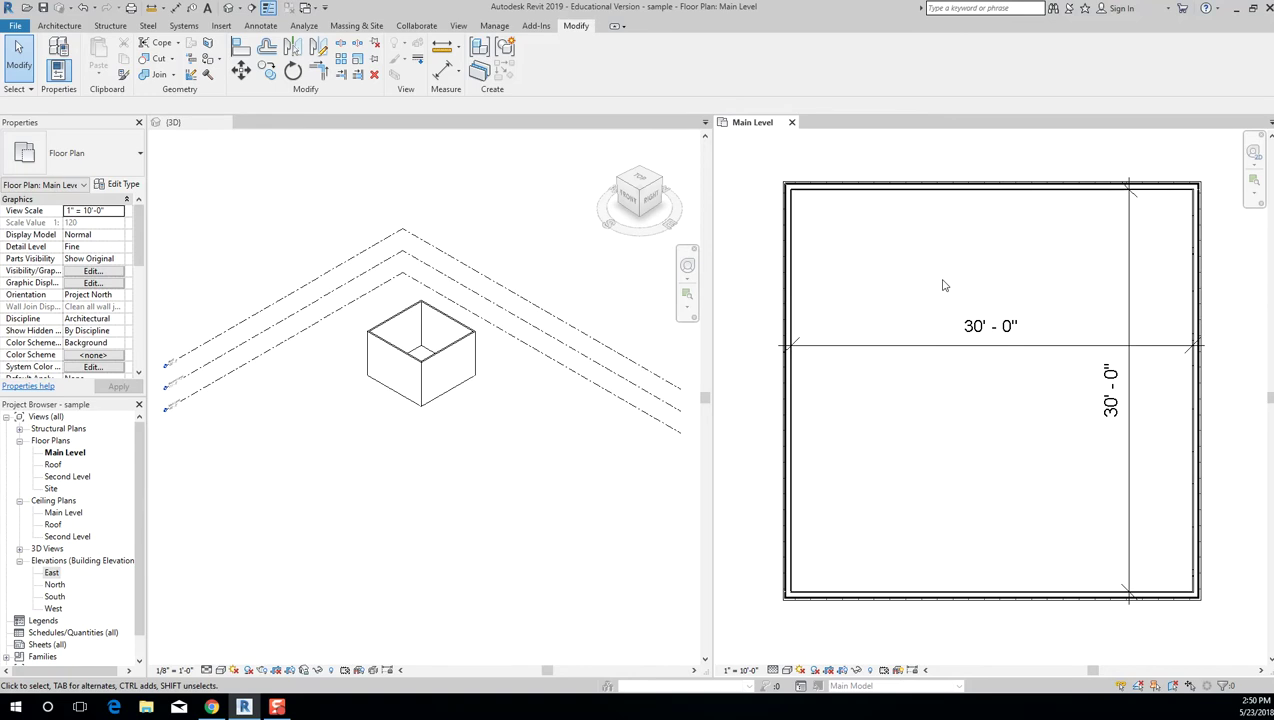
Cycle the ribbon display through its minimized states and restore the full ribbon with the architecture tools.
{"action": "scroll", "coordinate": [449, 262], "scroll_direction": "up", "scroll_amount": 5}
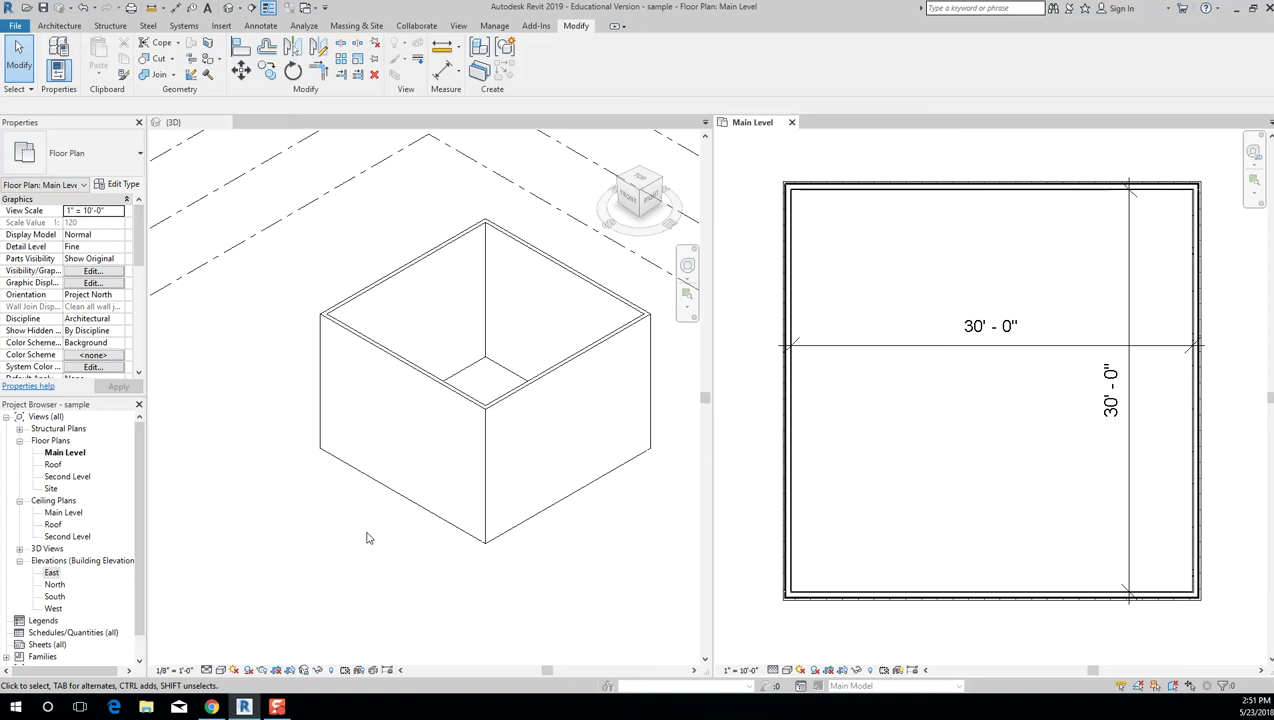
{"action": "left_click", "coordinate": [59, 25]}
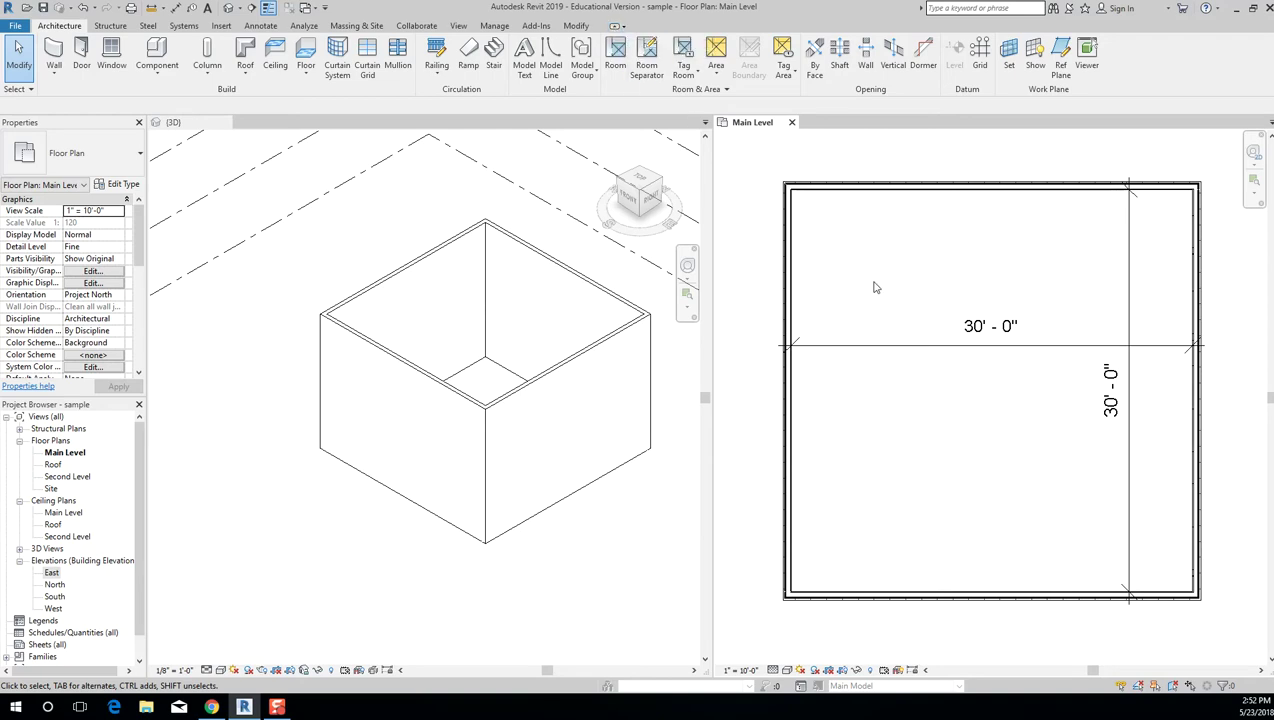
{"action": "left_click", "coordinate": [616, 28]}
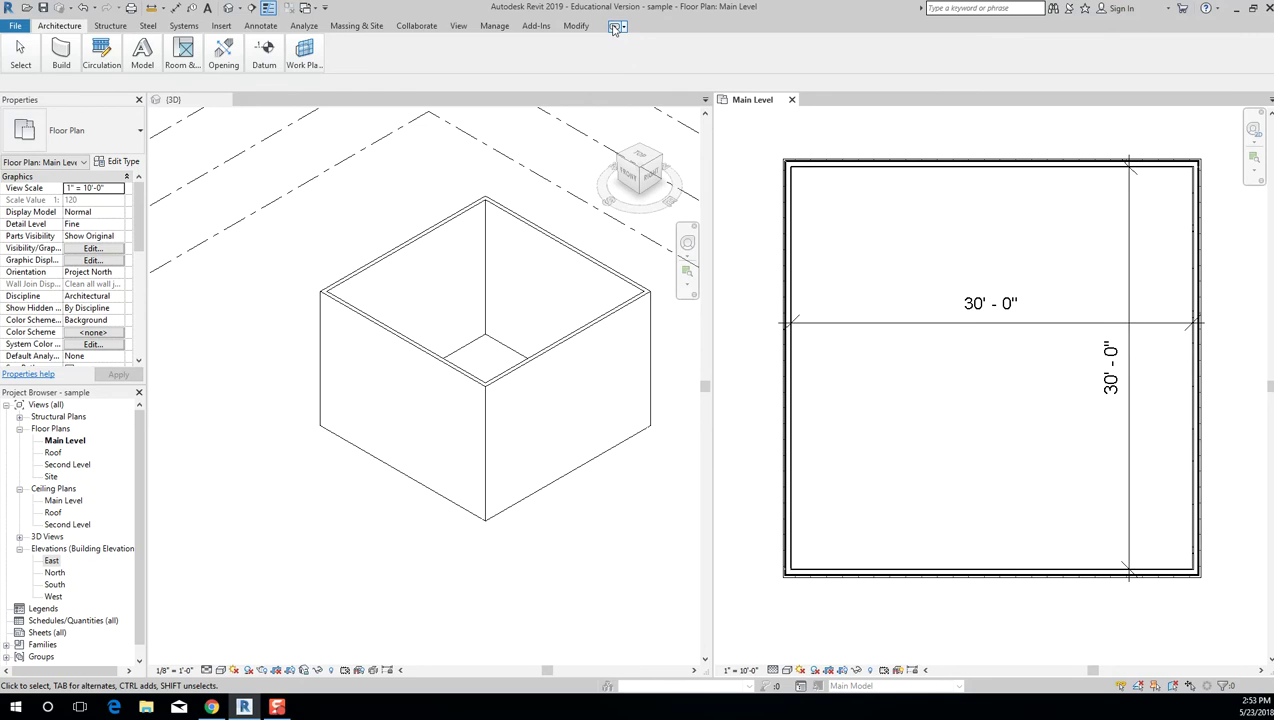
{"action": "left_click", "coordinate": [616, 28]}
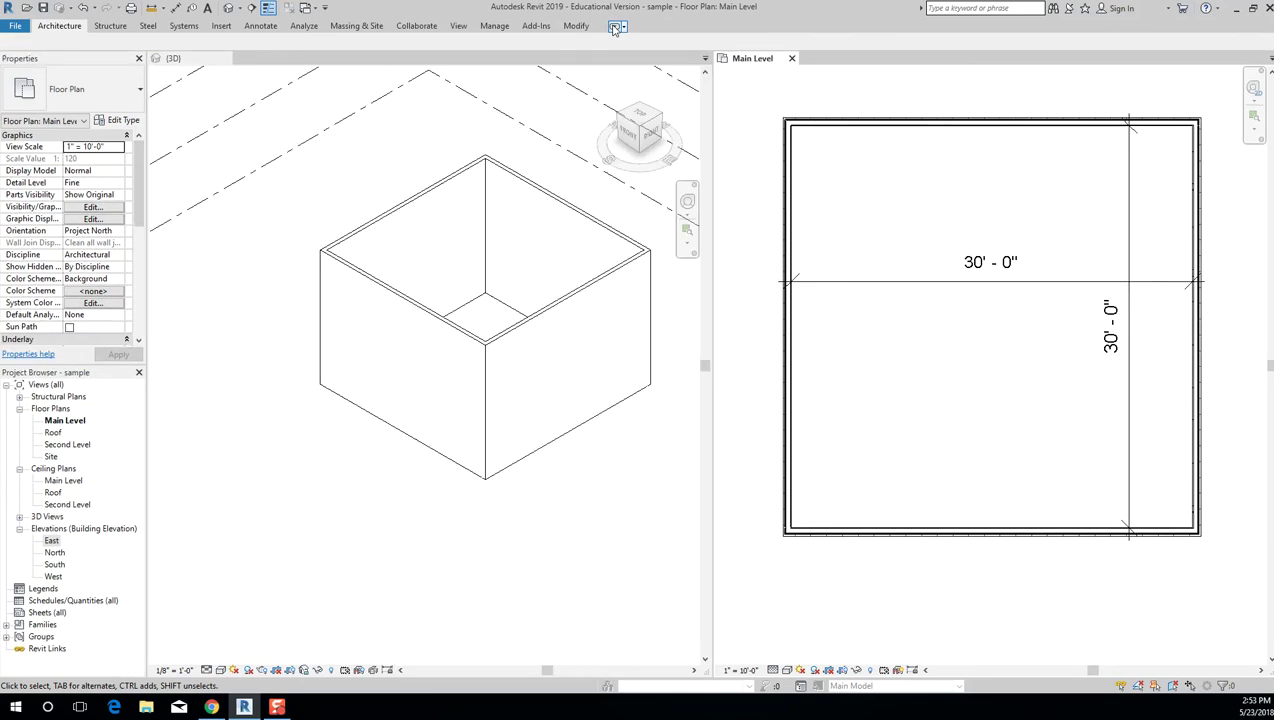
{"action": "left_click", "coordinate": [616, 28]}
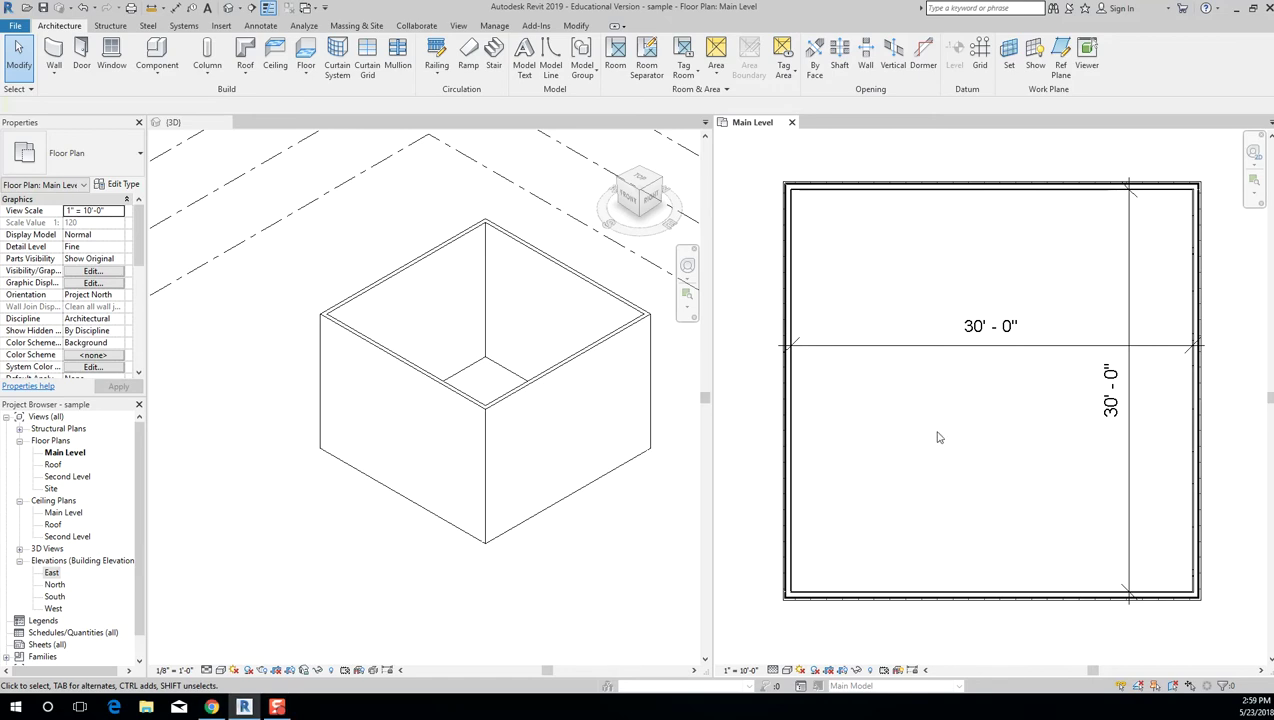
Place two Window-Casement-Double 34" x 36" windows in the south wall, one near each end.
{"action": "middle_click_drag", "start_coordinate": [938, 437], "coordinate": [915, 367]}
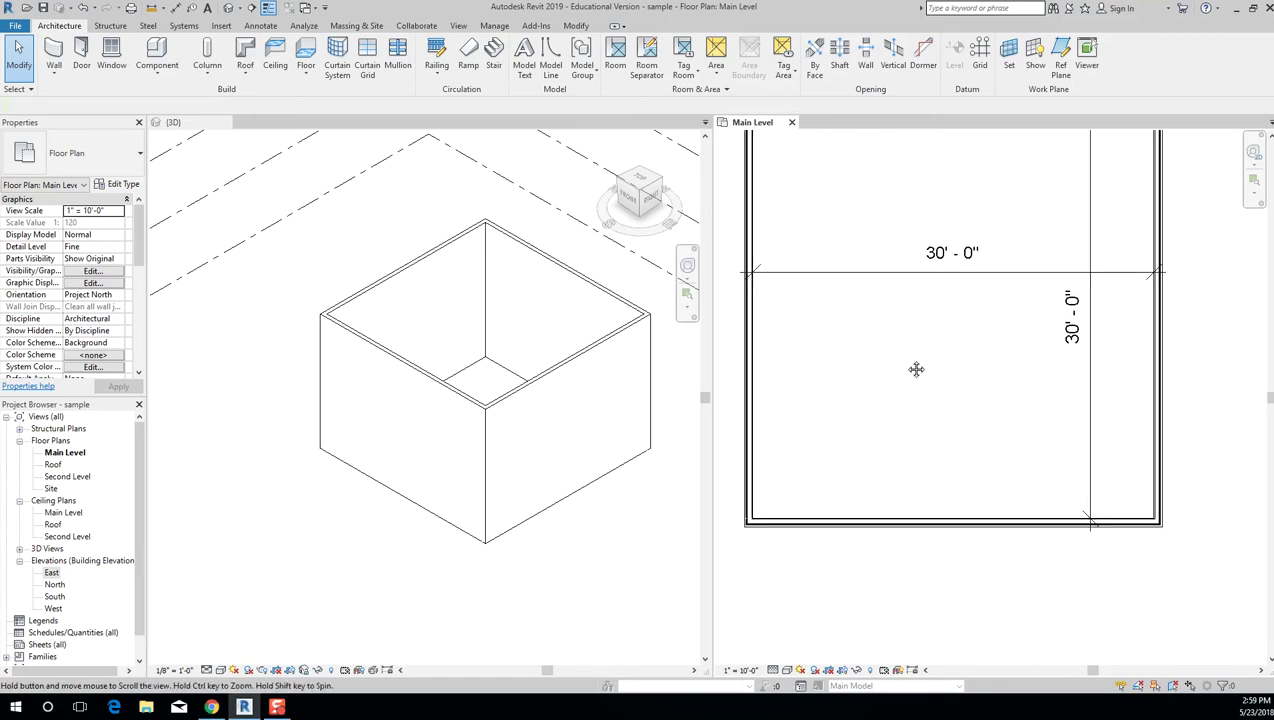
{"action": "left_click", "coordinate": [112, 57]}
{"action": "left_click", "coordinate": [94, 155]}
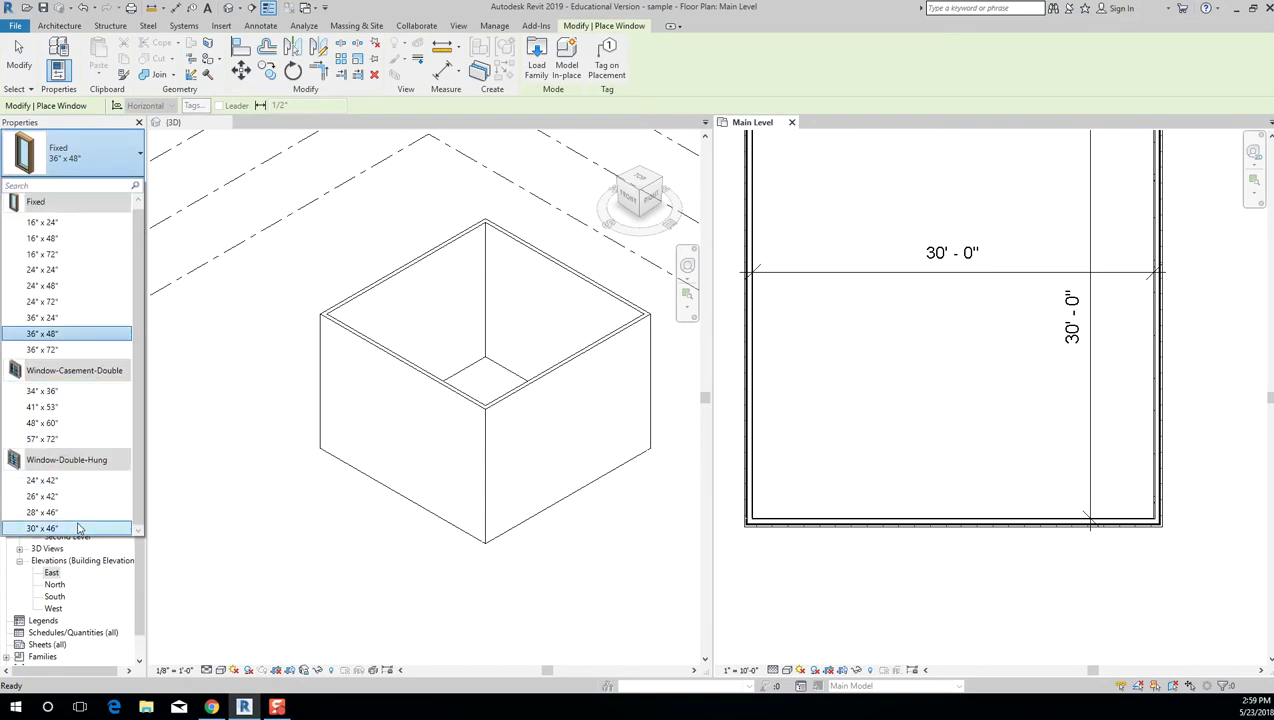
{"action": "left_click", "coordinate": [90, 391]}
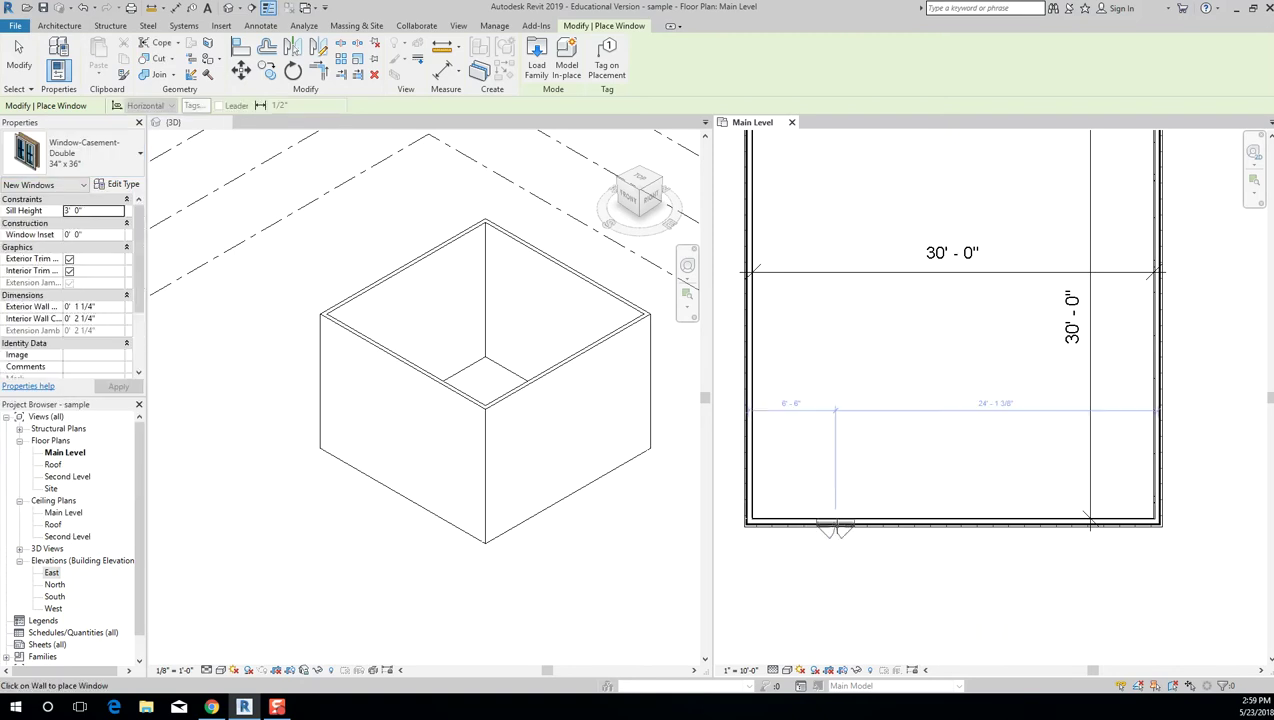
{"action": "left_click", "coordinate": [835, 522]}
{"action": "left_click", "coordinate": [834, 530]}
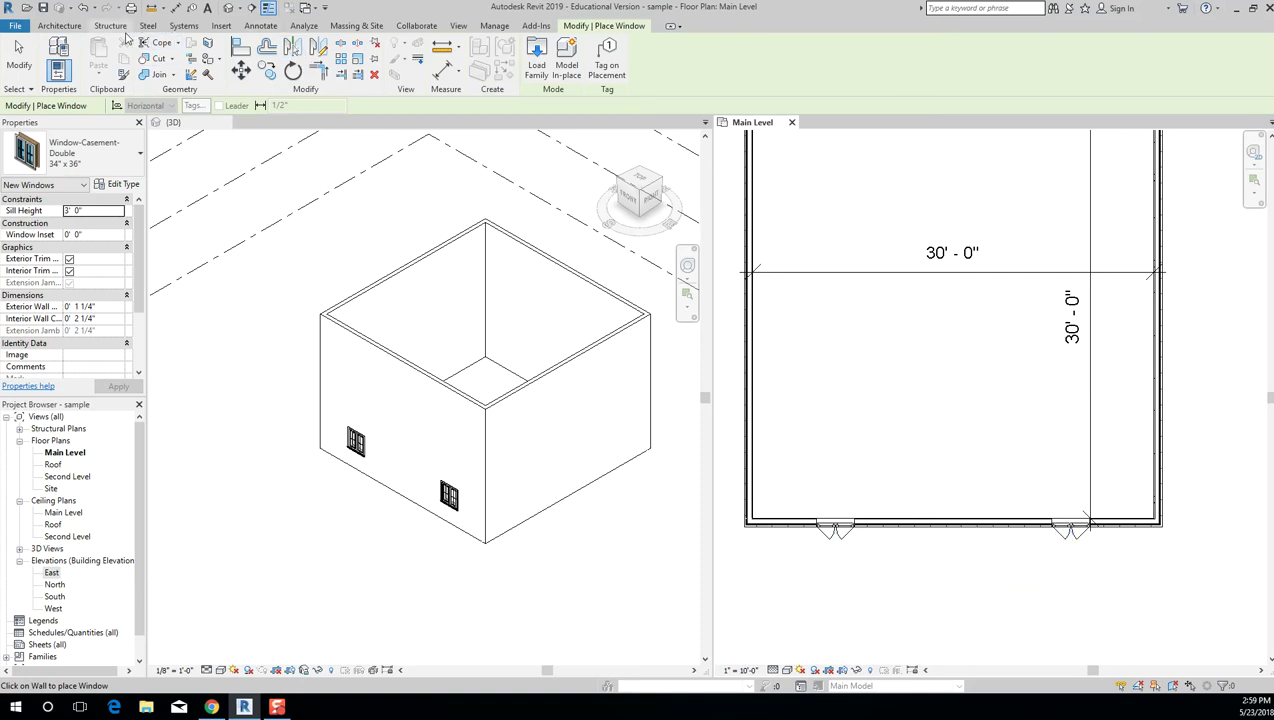
{"action": "key", "text": "Escape"}
{"action": "key", "text": "Escape"}
Place a Single-Flush 36" x 80" door in the south wall between the two windows, swinging into the building.
{"action": "left_click", "coordinate": [88, 50]}
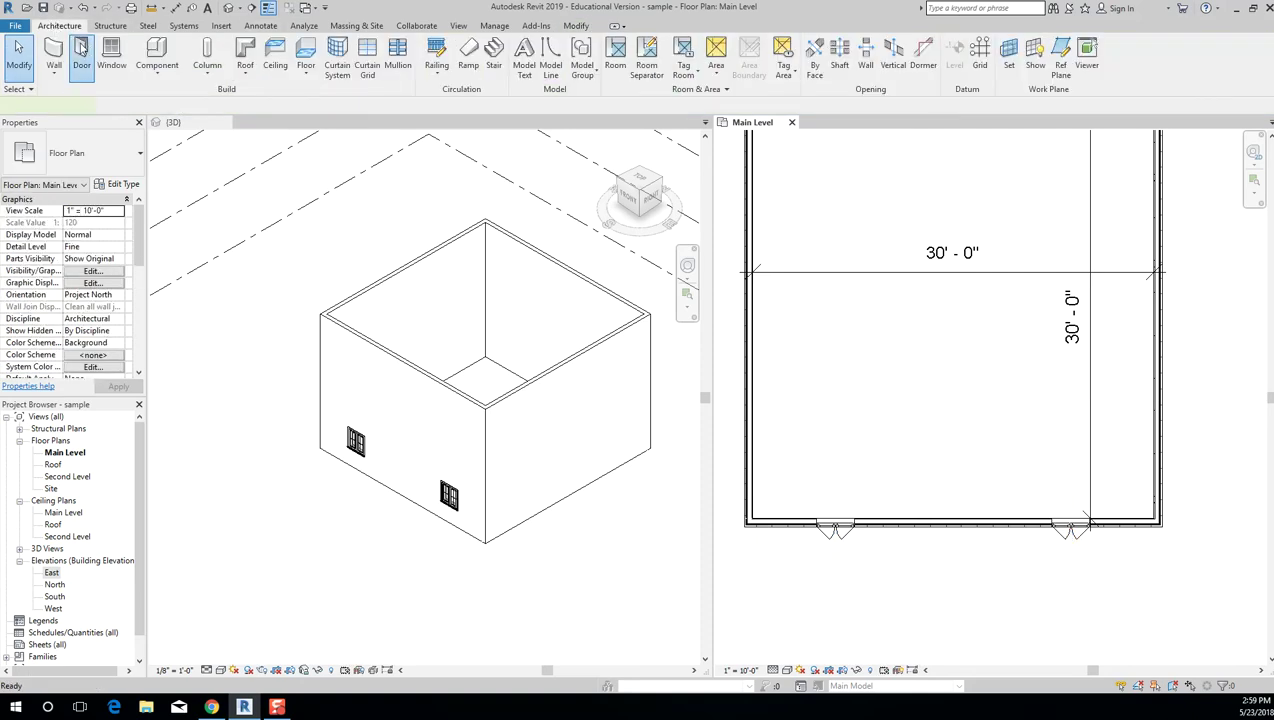
{"action": "left_click", "coordinate": [105, 160]}
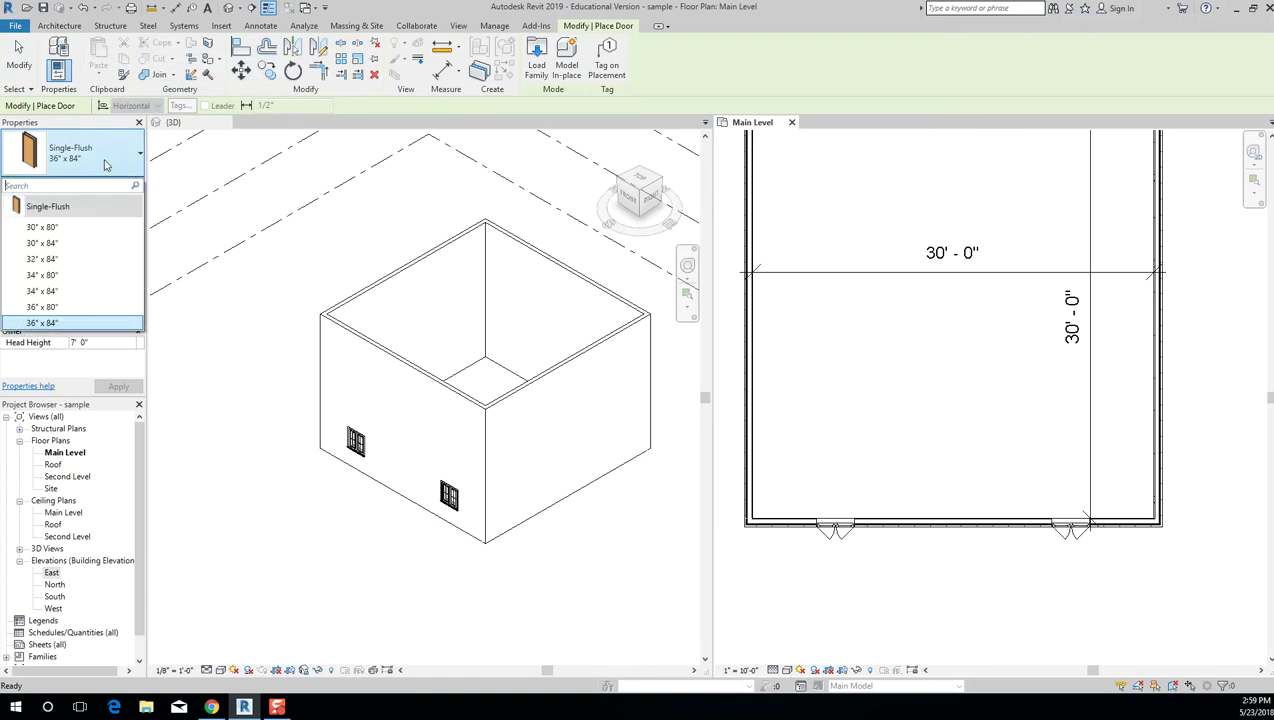
{"action": "left_click", "coordinate": [88, 307]}
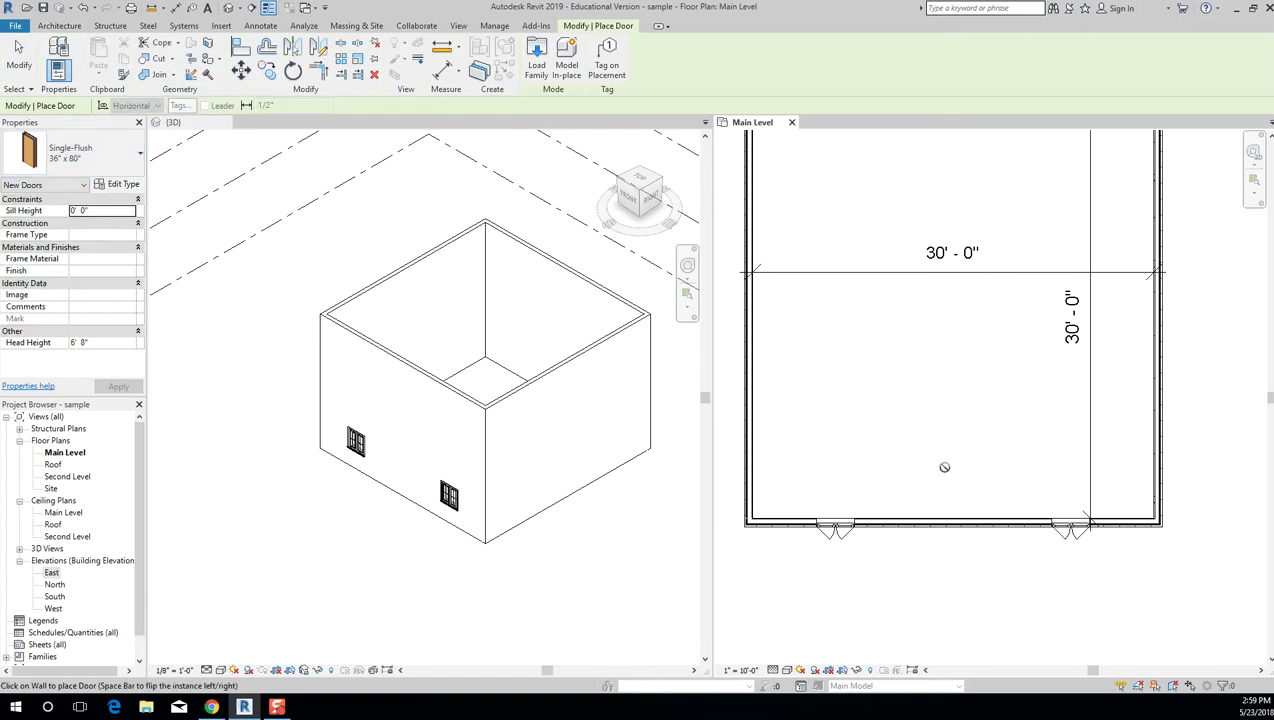
{"action": "left_click", "coordinate": [955, 520]}
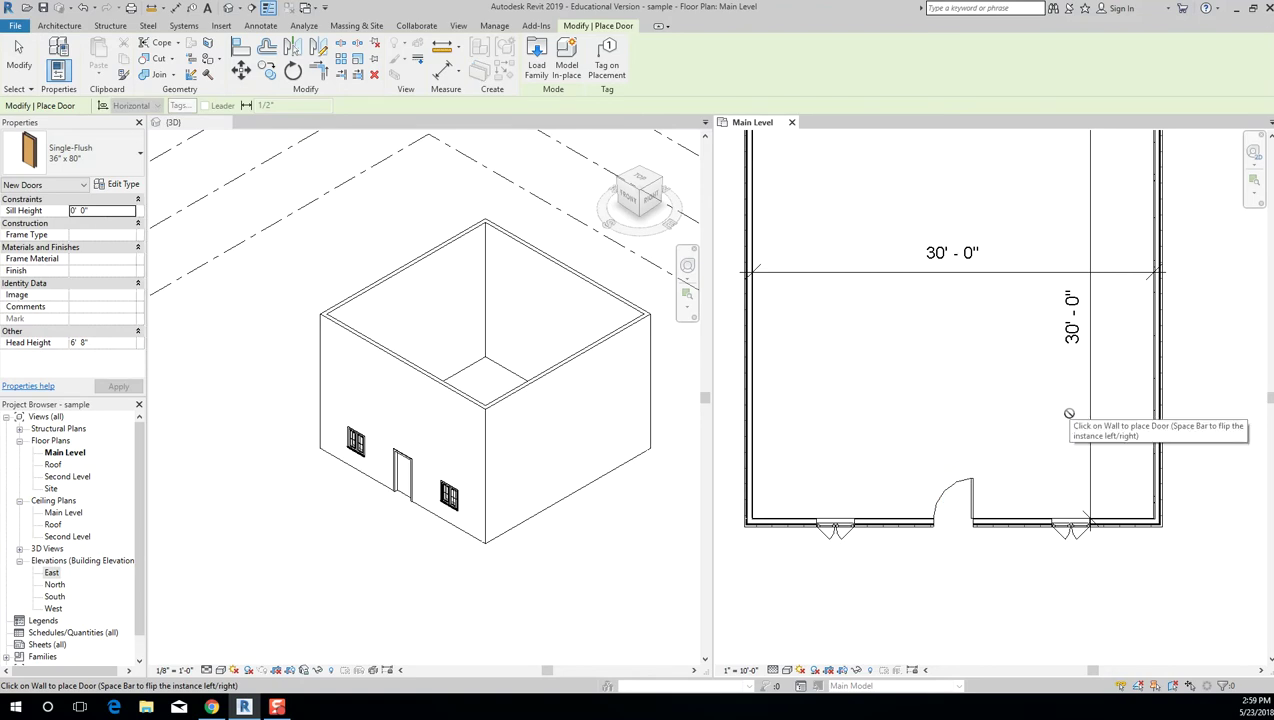
{"action": "key", "text": "Escape"}
{"action": "key", "text": "Escape"}
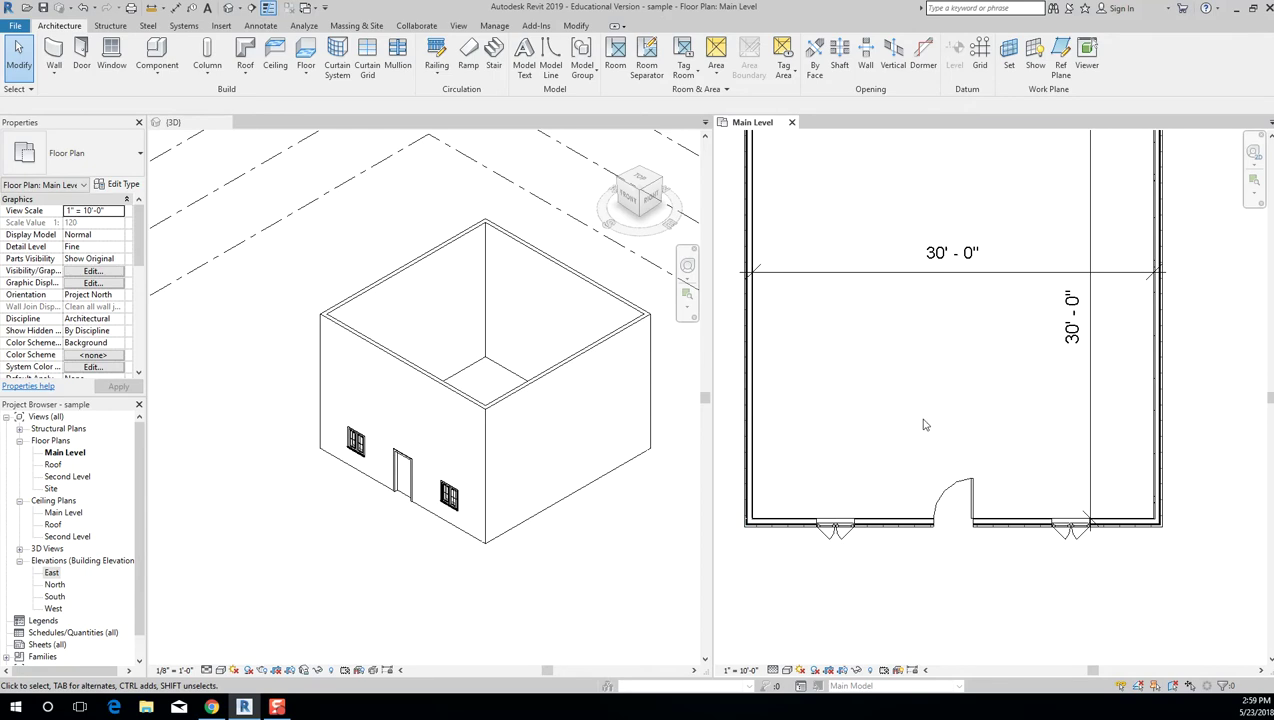
Delete both casement windows and the door from the south wall.
{"action": "scroll", "coordinate": [873, 375], "scroll_direction": "up", "scroll_amount": 3}
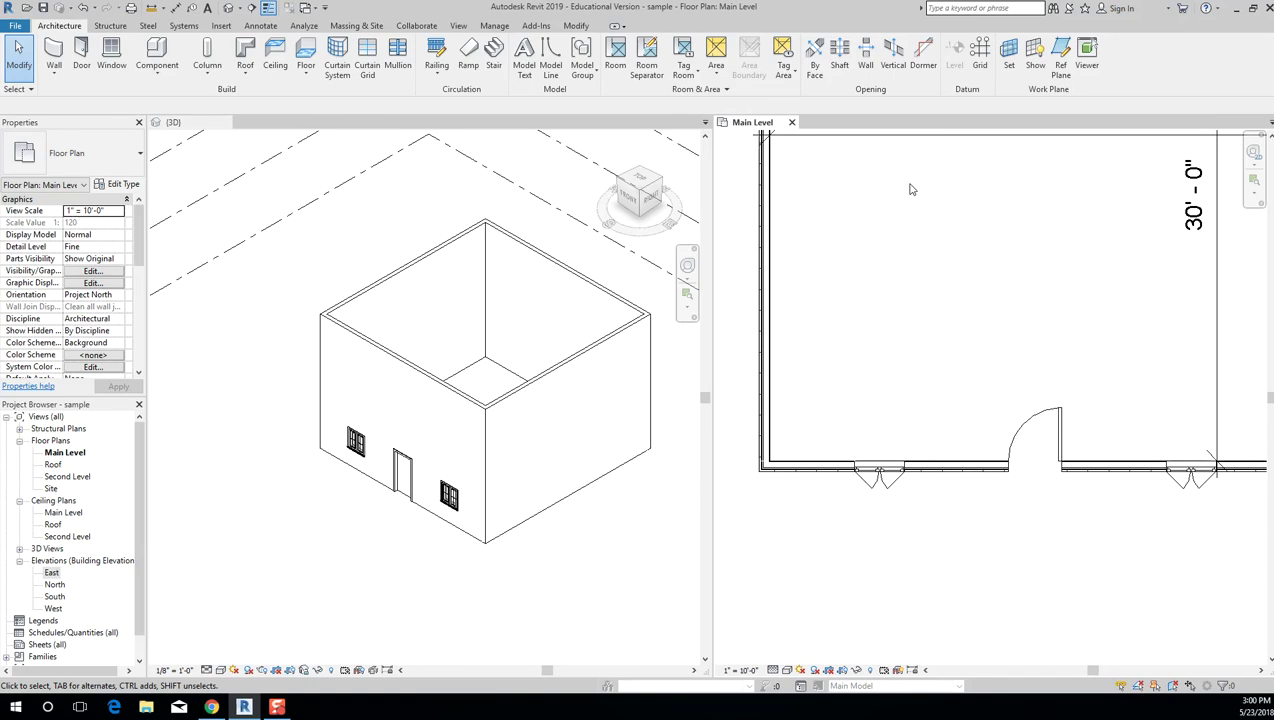
{"action": "scroll", "coordinate": [841, 378], "scroll_direction": "down", "scroll_amount": 3}
{"action": "middle_click_drag", "start_coordinate": [899, 354], "coordinate": [909, 487]}
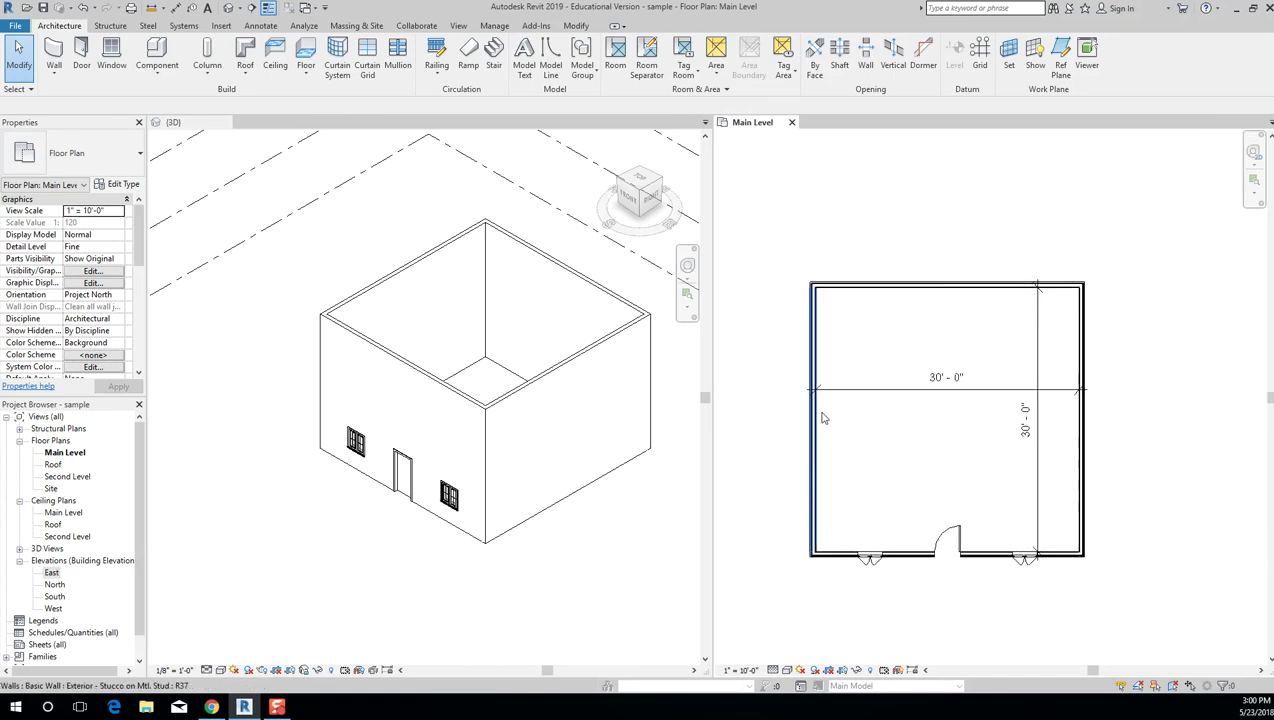
{"action": "scroll", "coordinate": [890, 555], "scroll_direction": "up", "scroll_amount": 2}
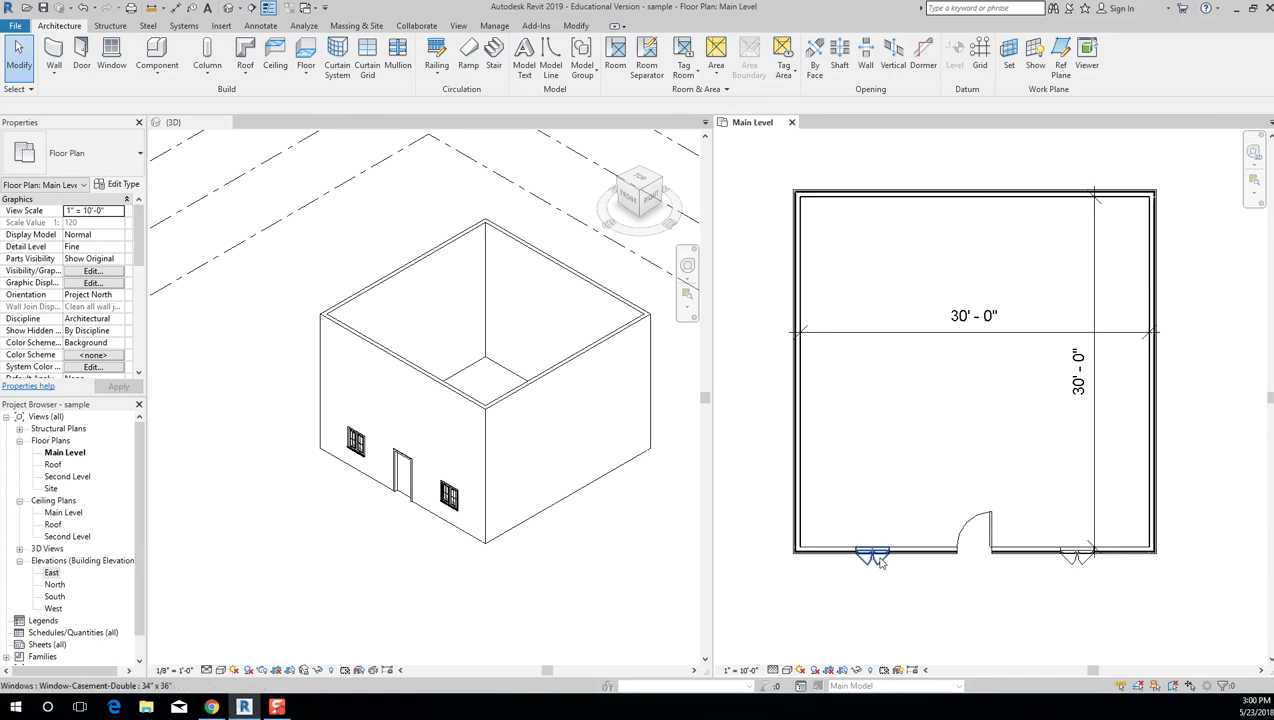
{"action": "left_click", "coordinate": [878, 558]}
{"action": "key", "text": "Delete"}
{"action": "left_click", "coordinate": [972, 530]}
{"action": "key", "text": "Delete"}
{"action": "left_click", "coordinate": [1078, 557]}
{"action": "key", "text": "Delete"}
{"action": "middle_click_drag", "start_coordinate": [1026, 480], "coordinate": [1008, 432]}
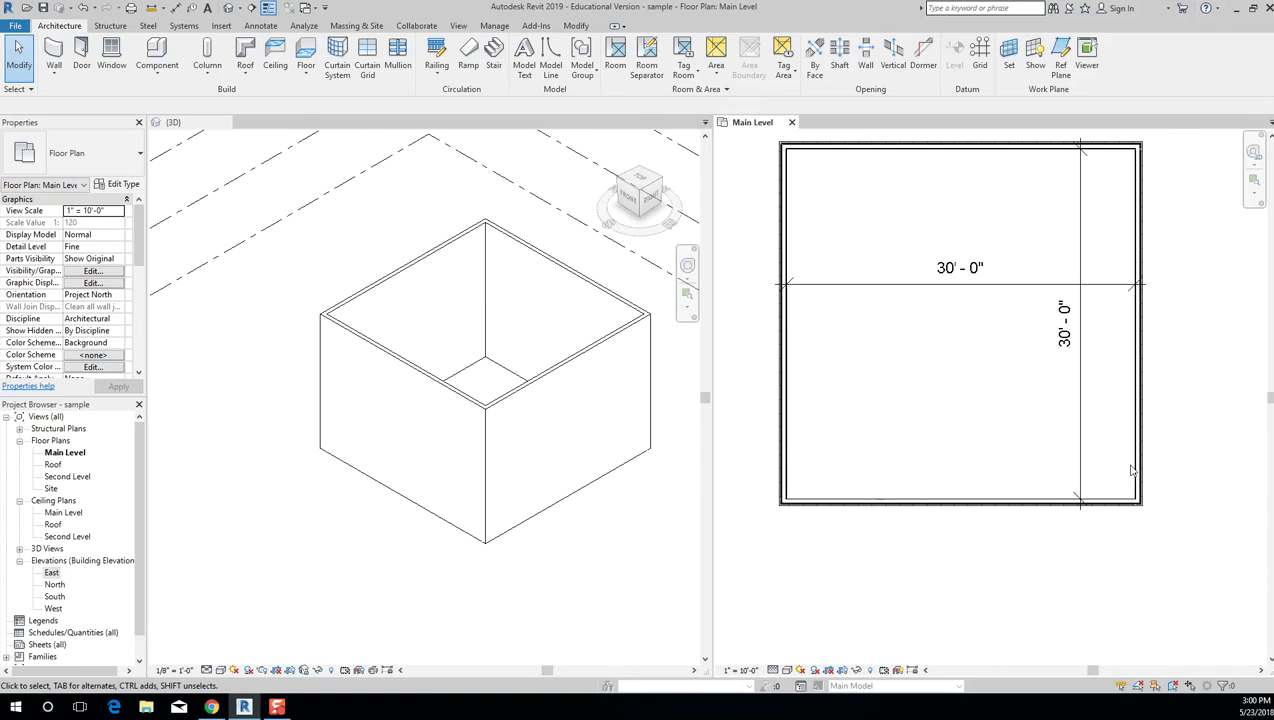
Try deleting the whole south wall, and undo the deletion.
{"action": "left_click", "coordinate": [982, 501]}
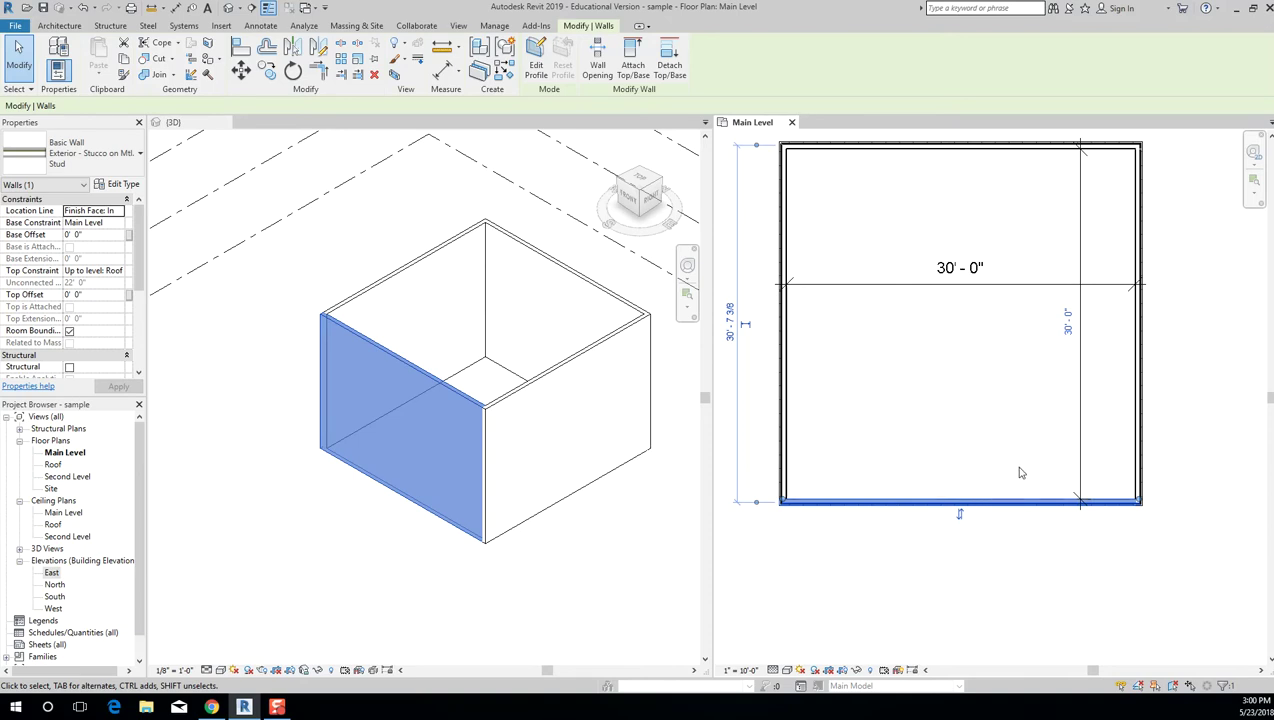
{"action": "middle_click_drag", "start_coordinate": [993, 412], "coordinate": [1006, 540]}
{"action": "left_click", "coordinate": [1006, 540]}
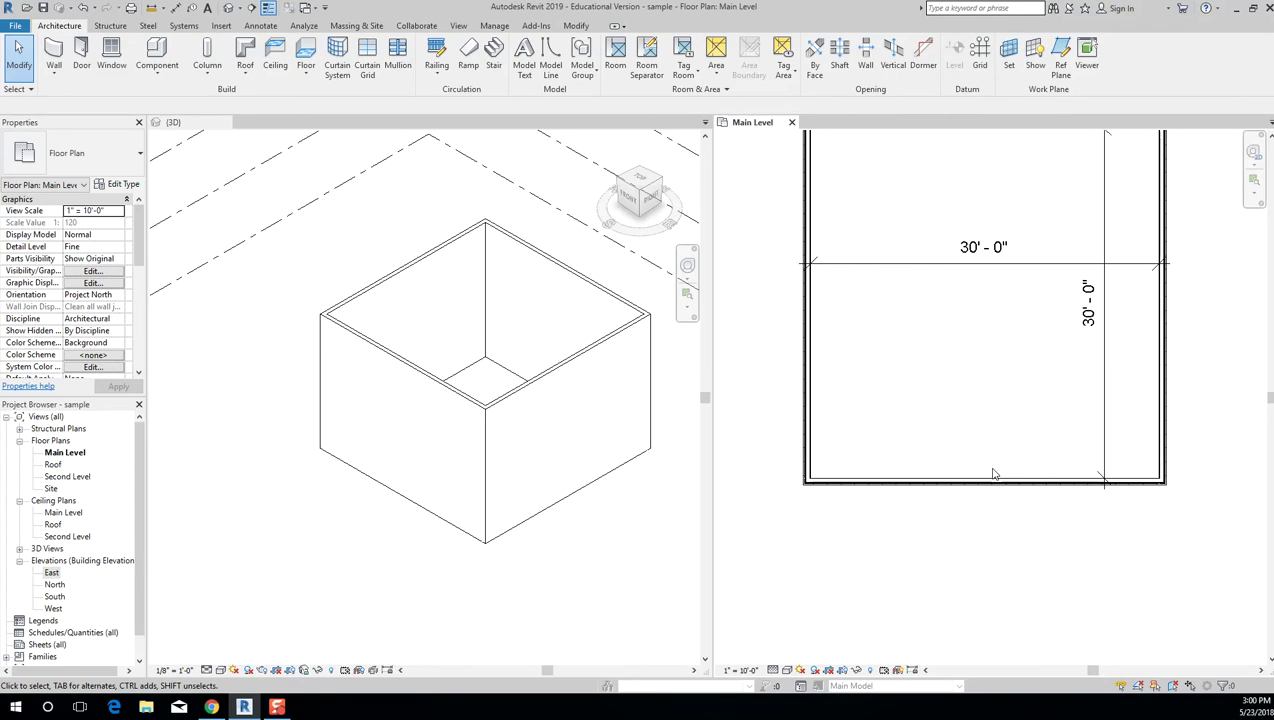
{"action": "left_click", "coordinate": [936, 476]}
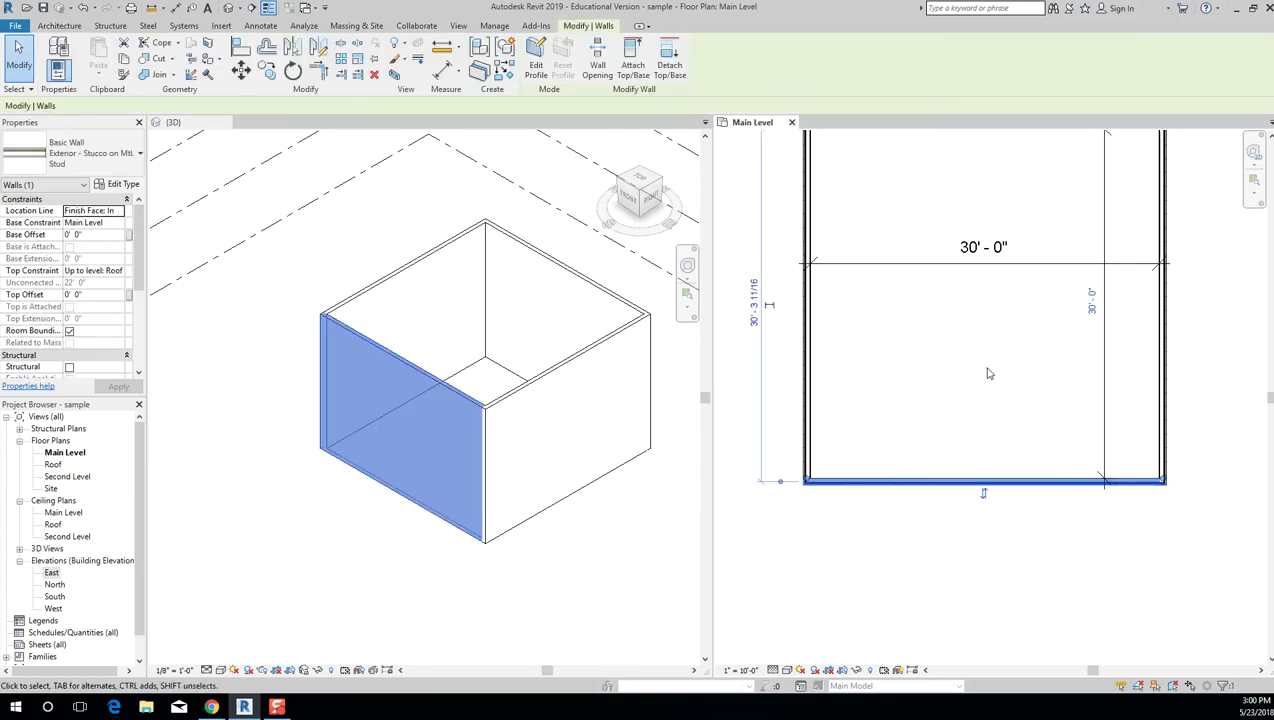
{"action": "key", "text": "Delete"}
{"action": "key", "text": "ctrl+z"}
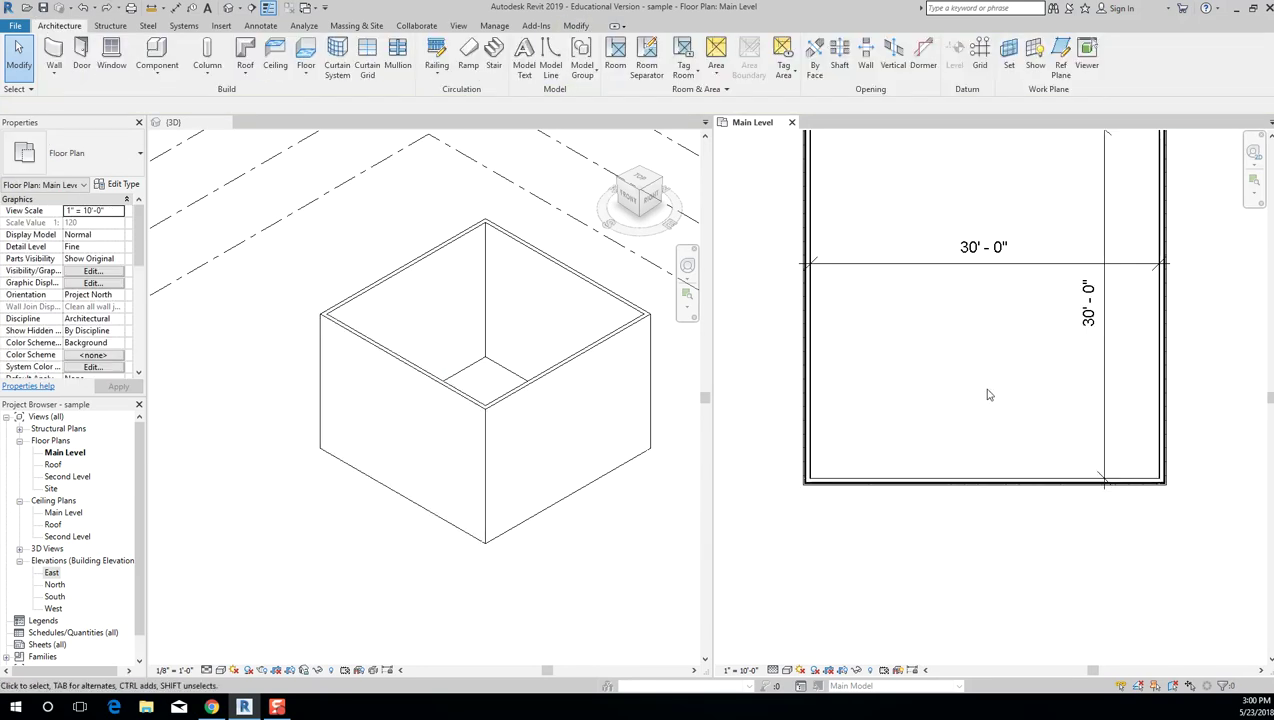
Undo the deletions of the south wall's door and east window, and check the door's context options without applying any.
{"action": "key", "text": "ctrl+z"}
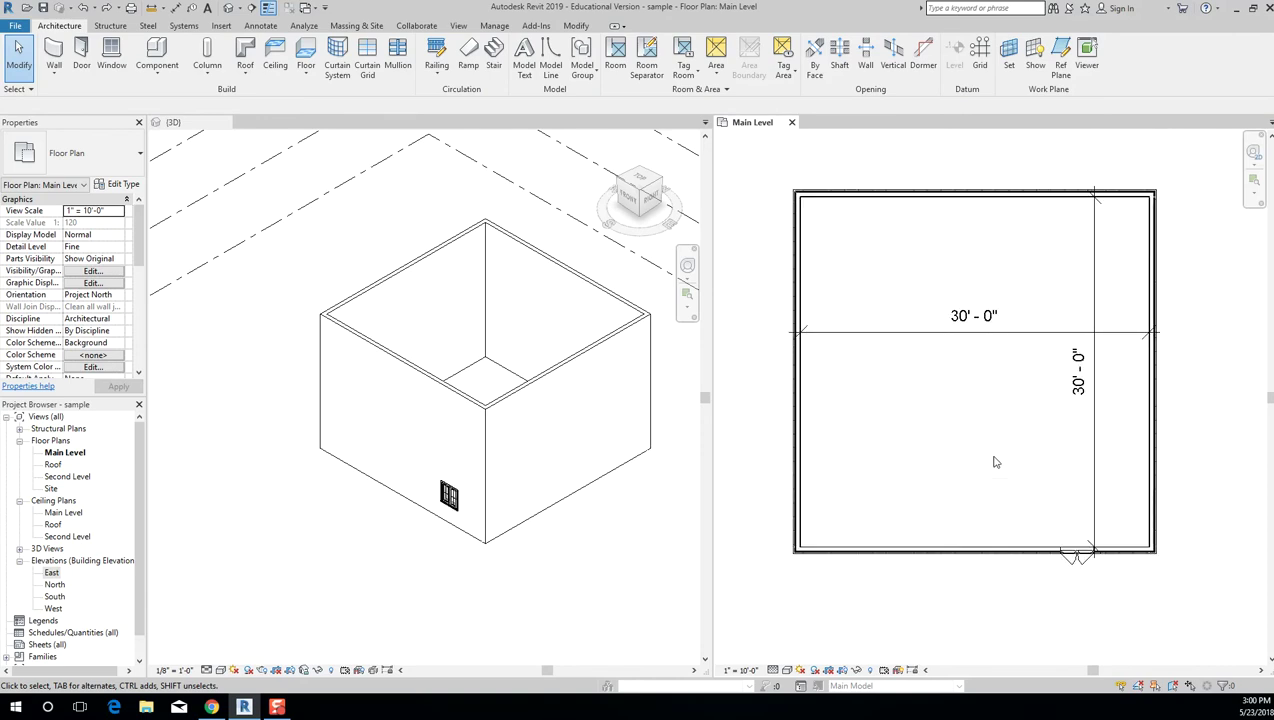
{"action": "scroll", "coordinate": [995, 515], "scroll_direction": "up", "scroll_amount": 3}
{"action": "left_click", "coordinate": [996, 521]}
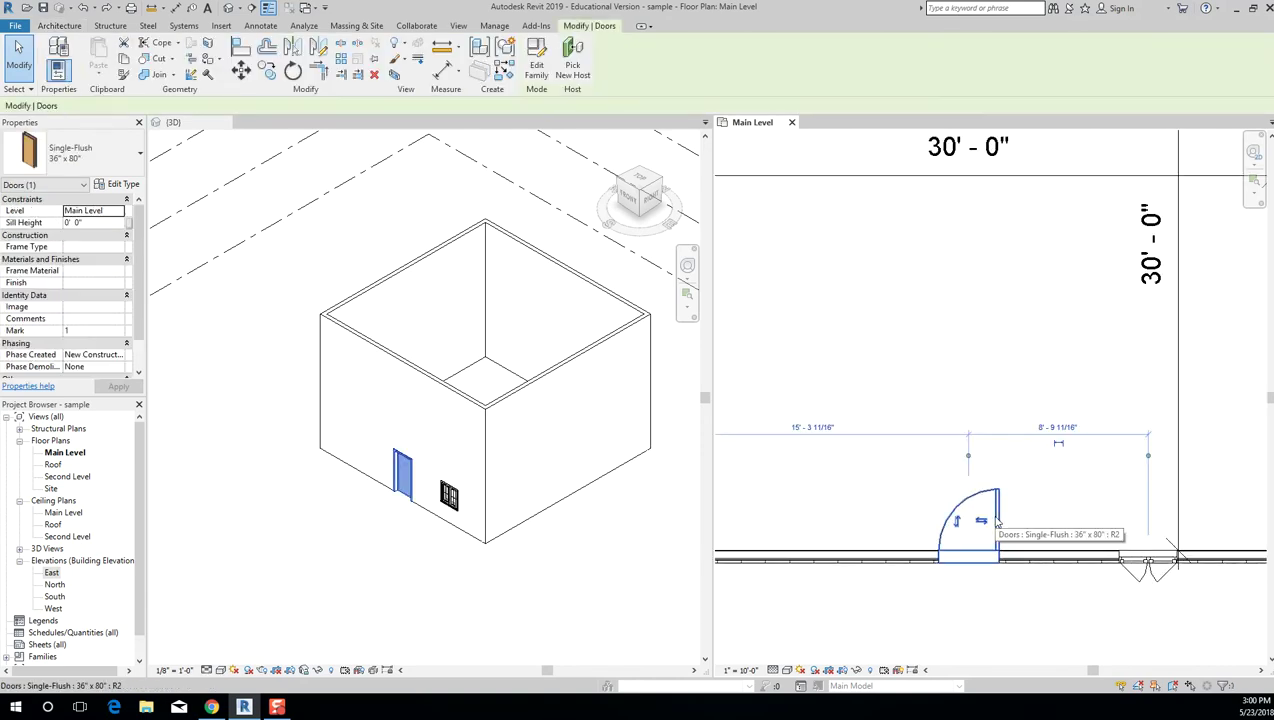
{"action": "right_click", "coordinate": [996, 521]}
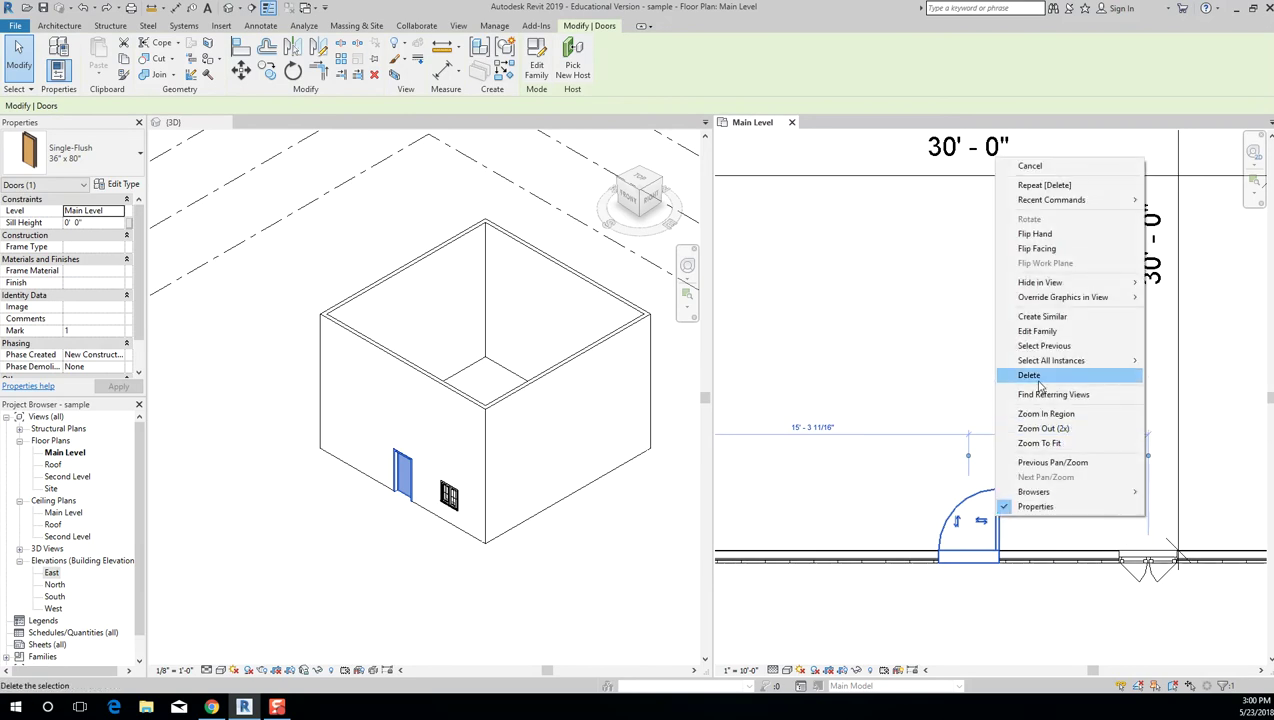
{"action": "left_click", "coordinate": [948, 383]}
{"action": "left_click", "coordinate": [1034, 535]}
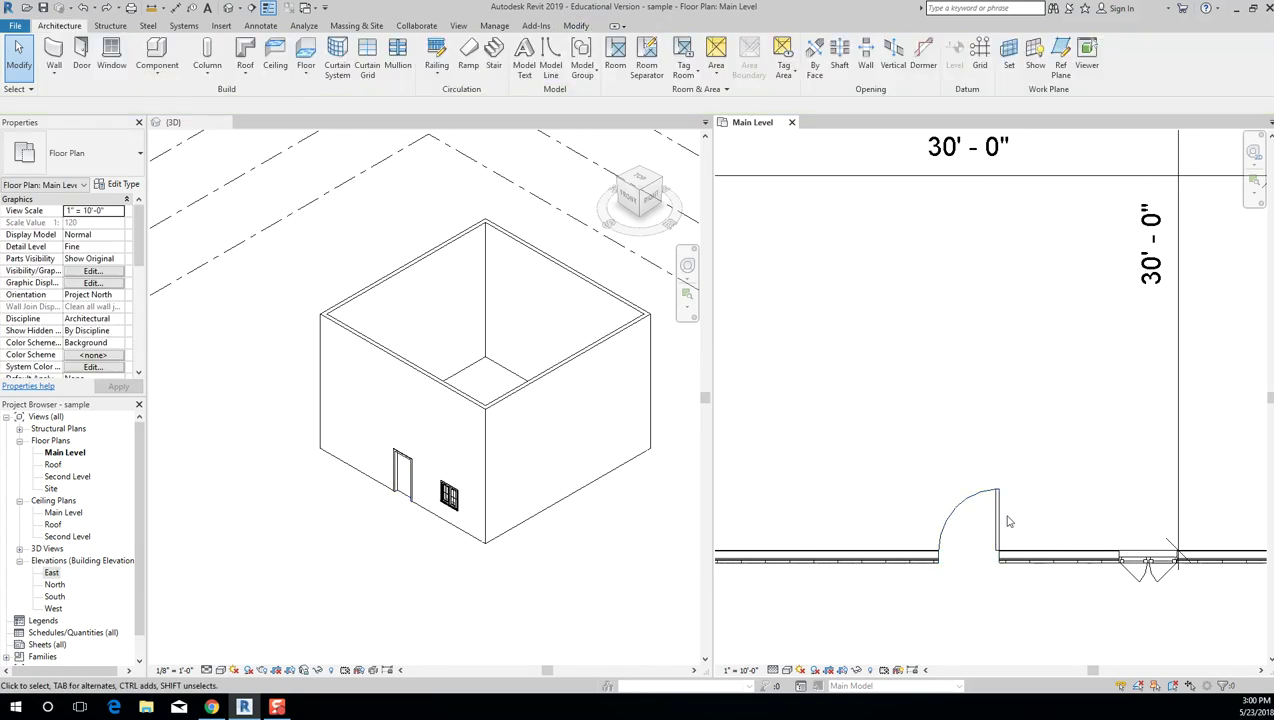
Delete the restored door and east window from the south wall.
{"action": "scroll", "coordinate": [993, 488], "scroll_direction": "down", "scroll_amount": 1}
{"action": "left_click", "coordinate": [993, 488]}
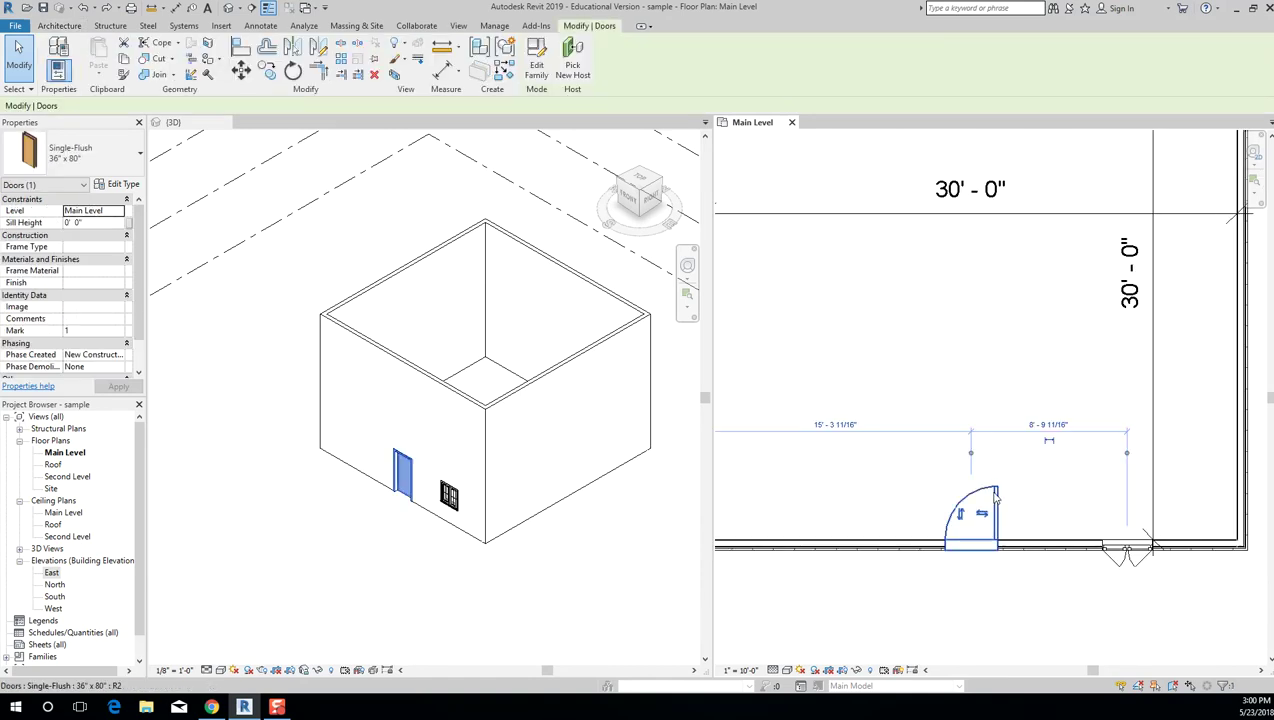
{"action": "key", "text": "Delete"}
{"action": "left_click", "coordinate": [1125, 552]}
{"action": "key", "text": "Delete"}
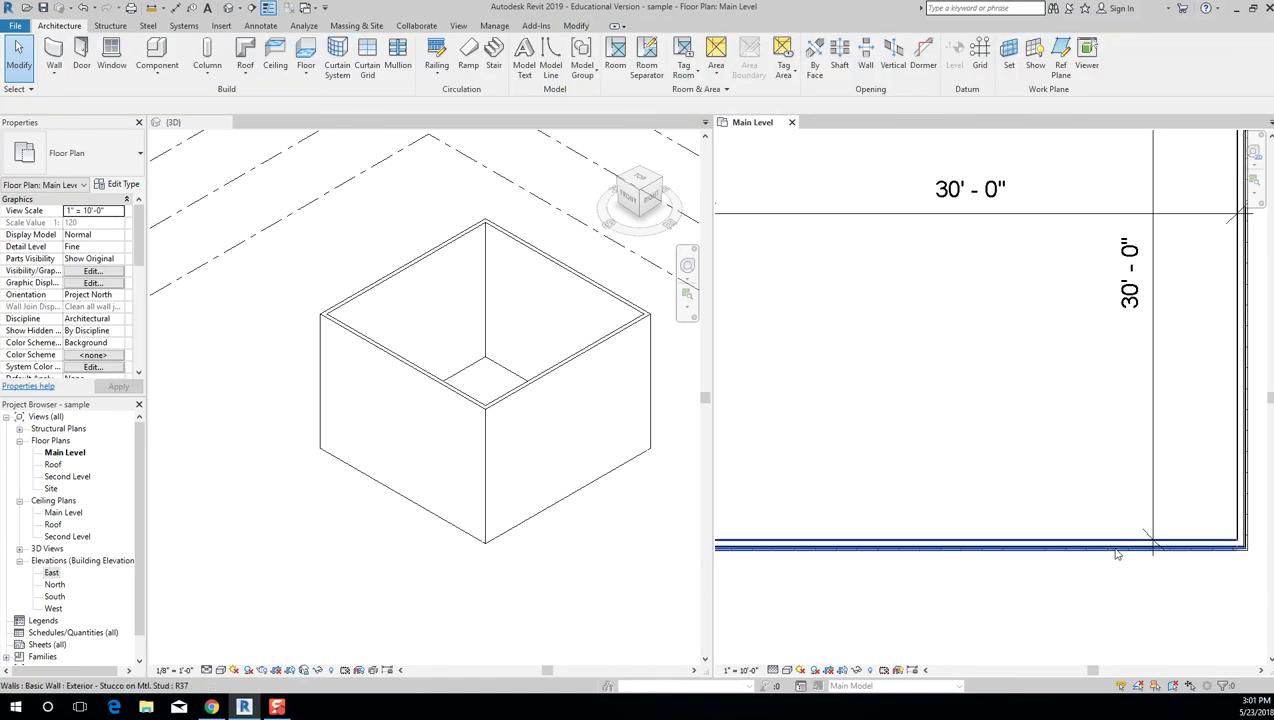
{"action": "scroll", "coordinate": [1120, 558], "scroll_direction": "down", "scroll_amount": 1}
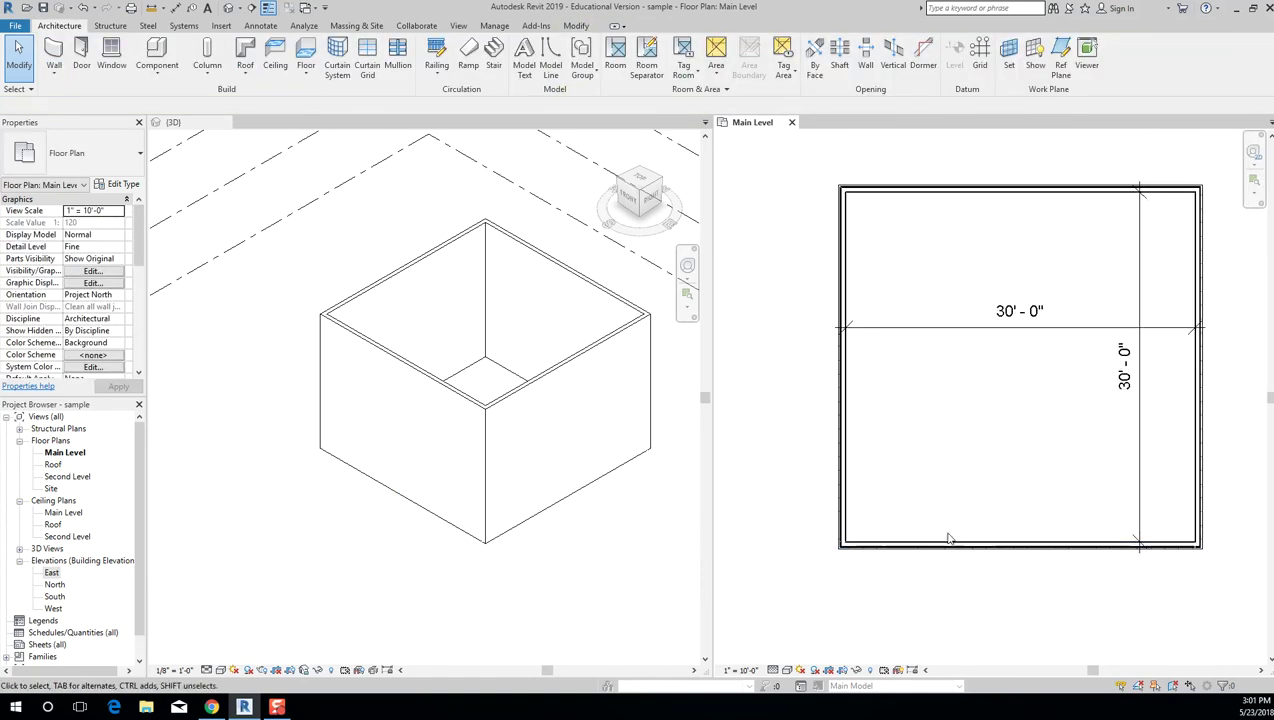
{"action": "scroll", "coordinate": [941, 541], "scroll_direction": "down", "scroll_amount": 1}
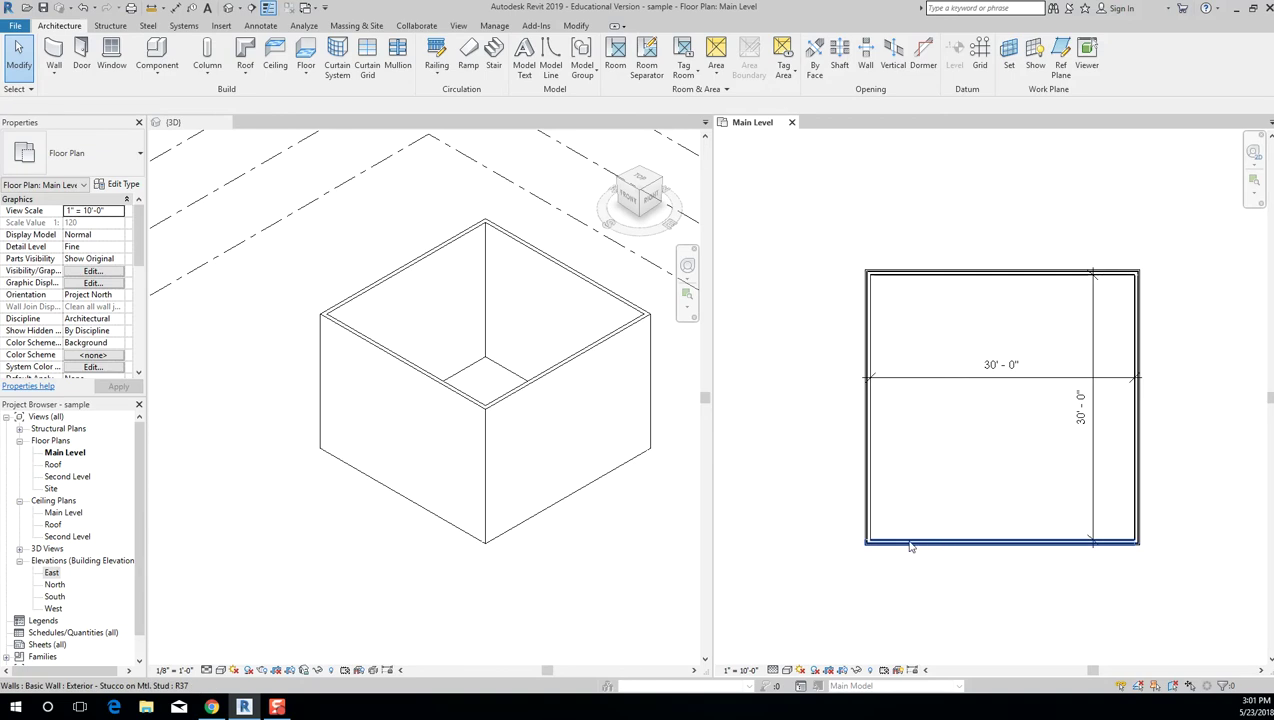
Select the south wall and the north wall in turn to check their properties and orientation, and clear the selection.
{"action": "left_click", "coordinate": [1005, 543]}
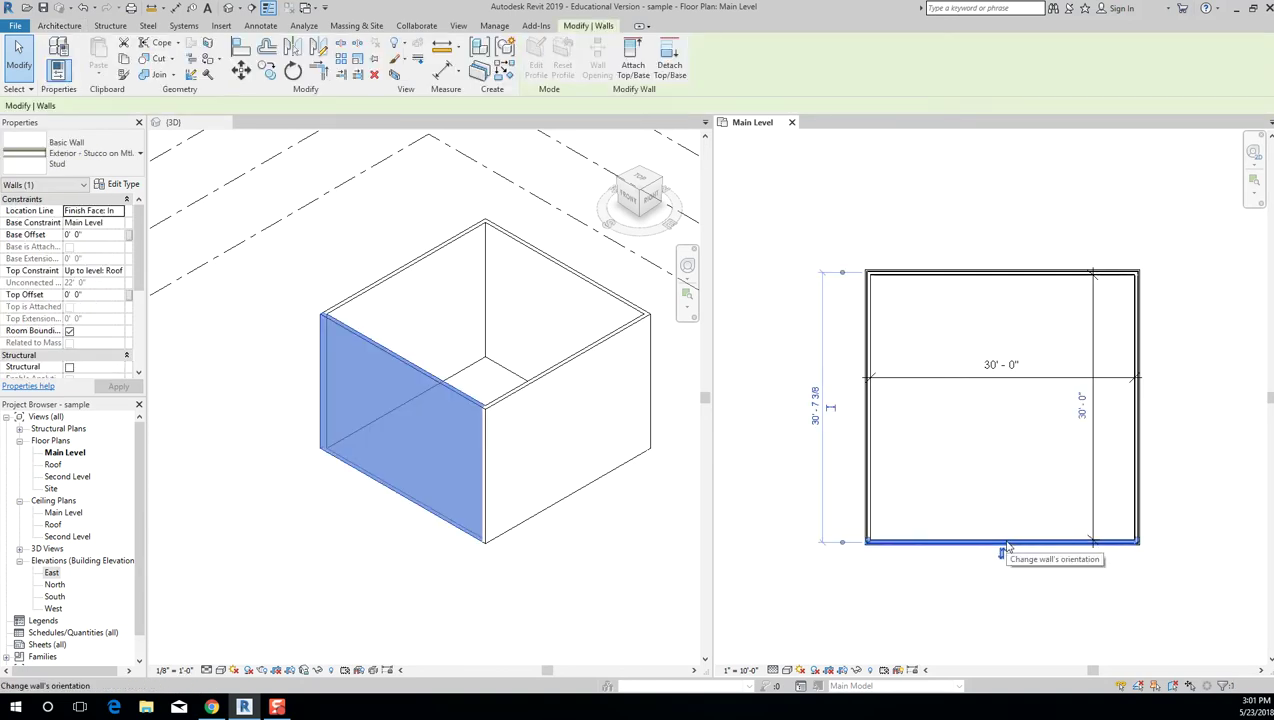
{"action": "left_click", "coordinate": [1000, 331]}
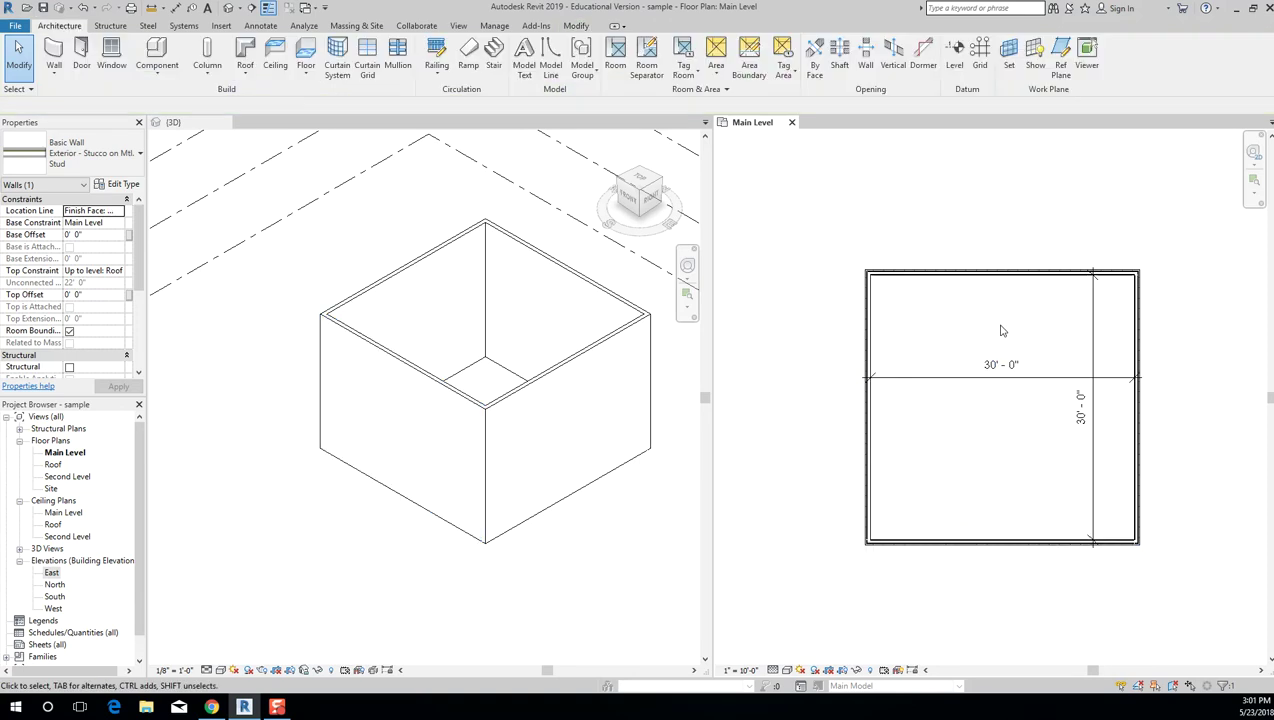
{"action": "scroll", "coordinate": [1000, 331], "scroll_direction": "up", "scroll_amount": 1}
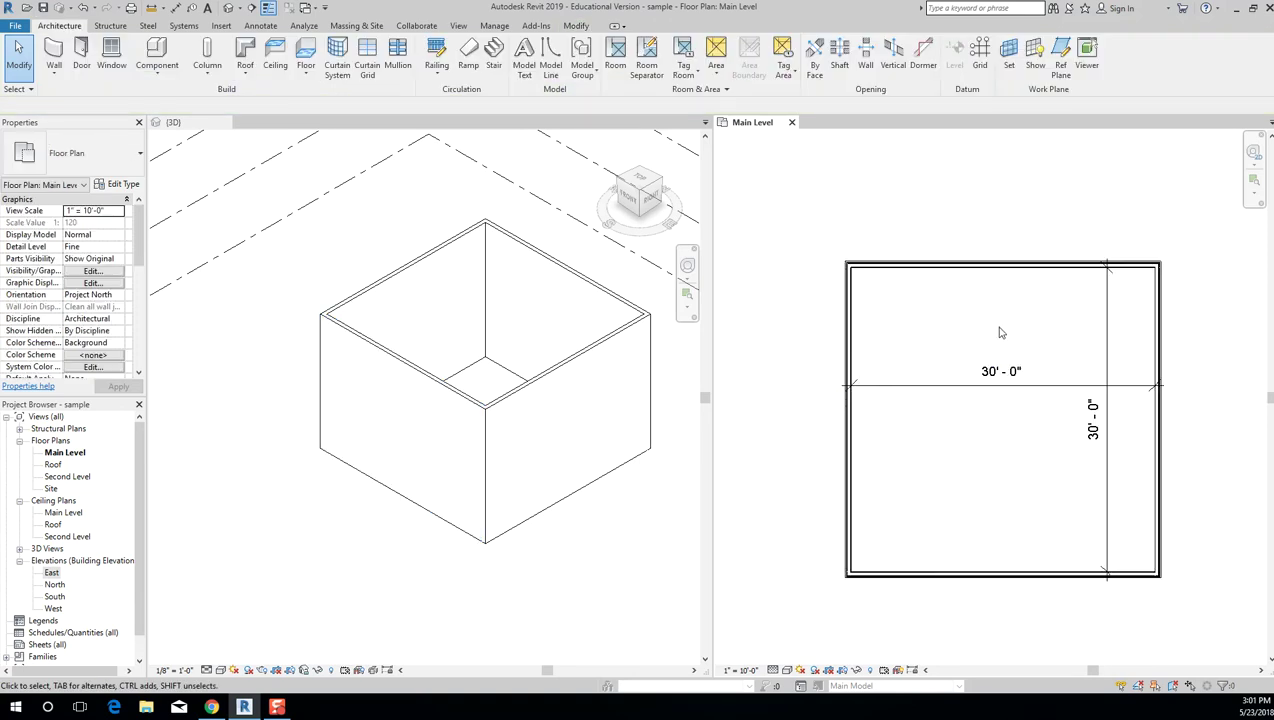
{"action": "scroll", "coordinate": [1000, 333], "scroll_direction": "up", "scroll_amount": 1}
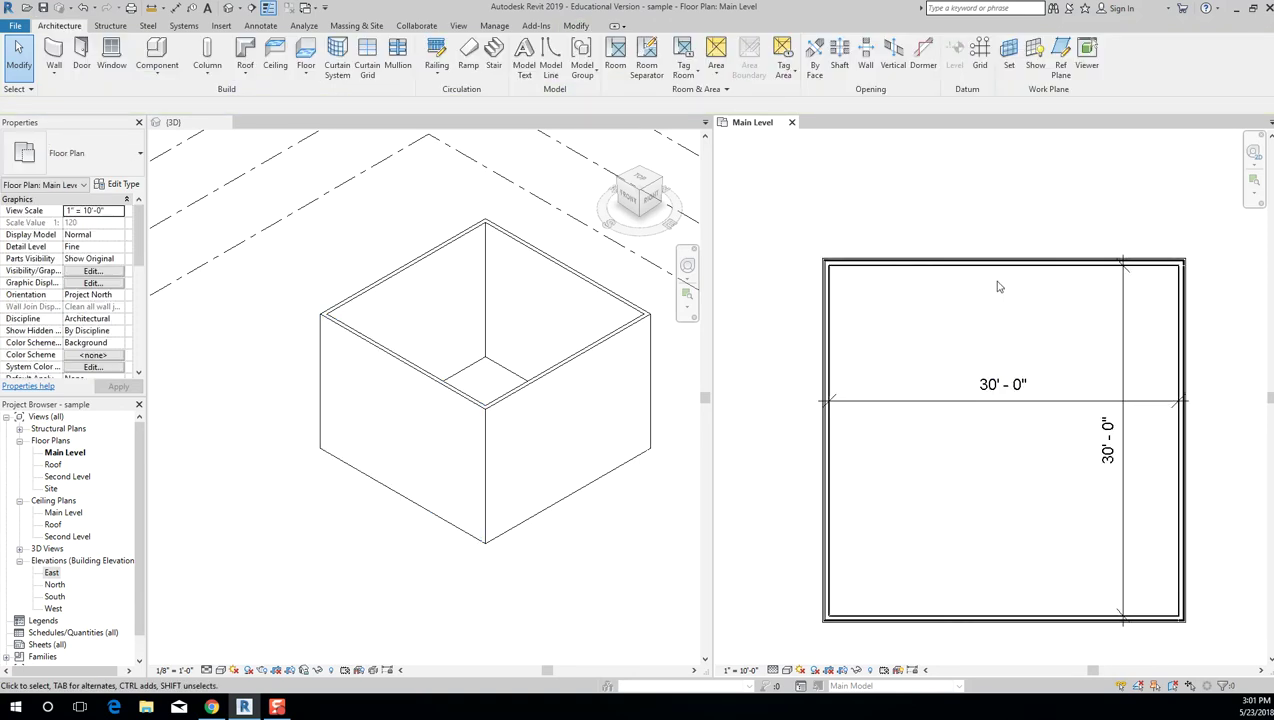
{"action": "left_click", "coordinate": [1004, 264]}
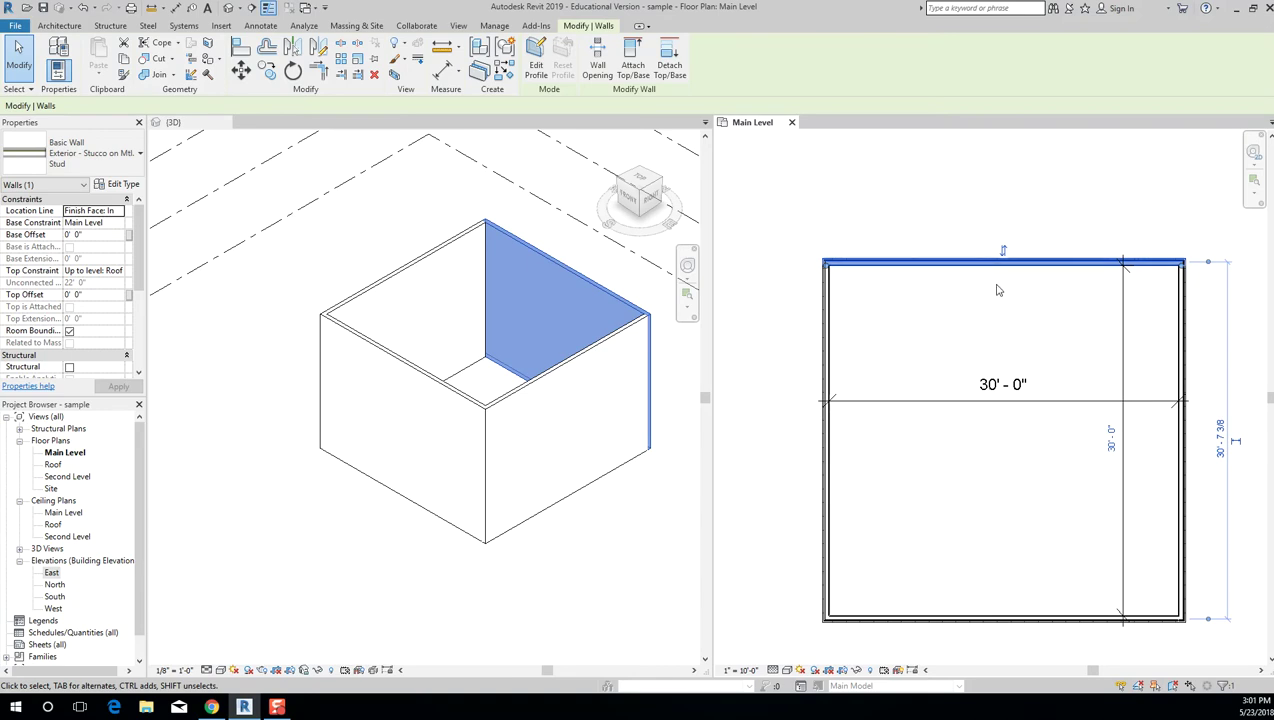
{"action": "middle_click_drag", "start_coordinate": [1004, 299], "coordinate": [989, 311]}
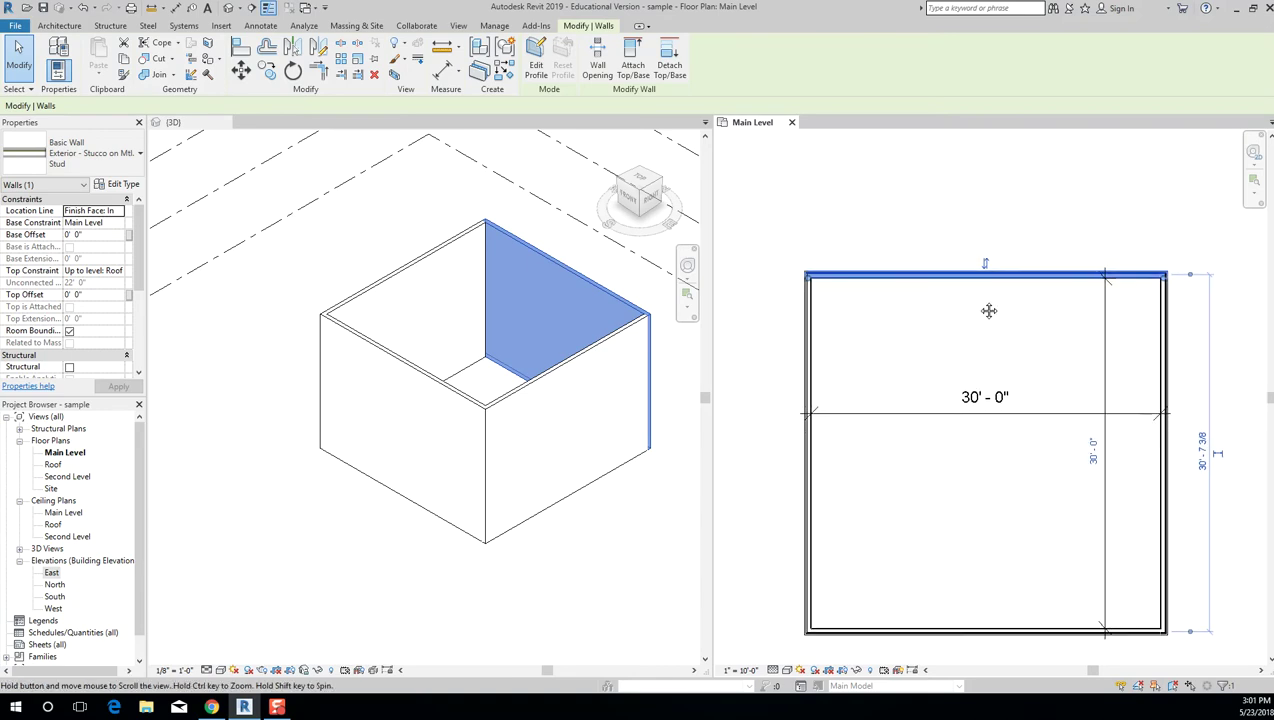
{"action": "left_click", "coordinate": [1015, 218]}
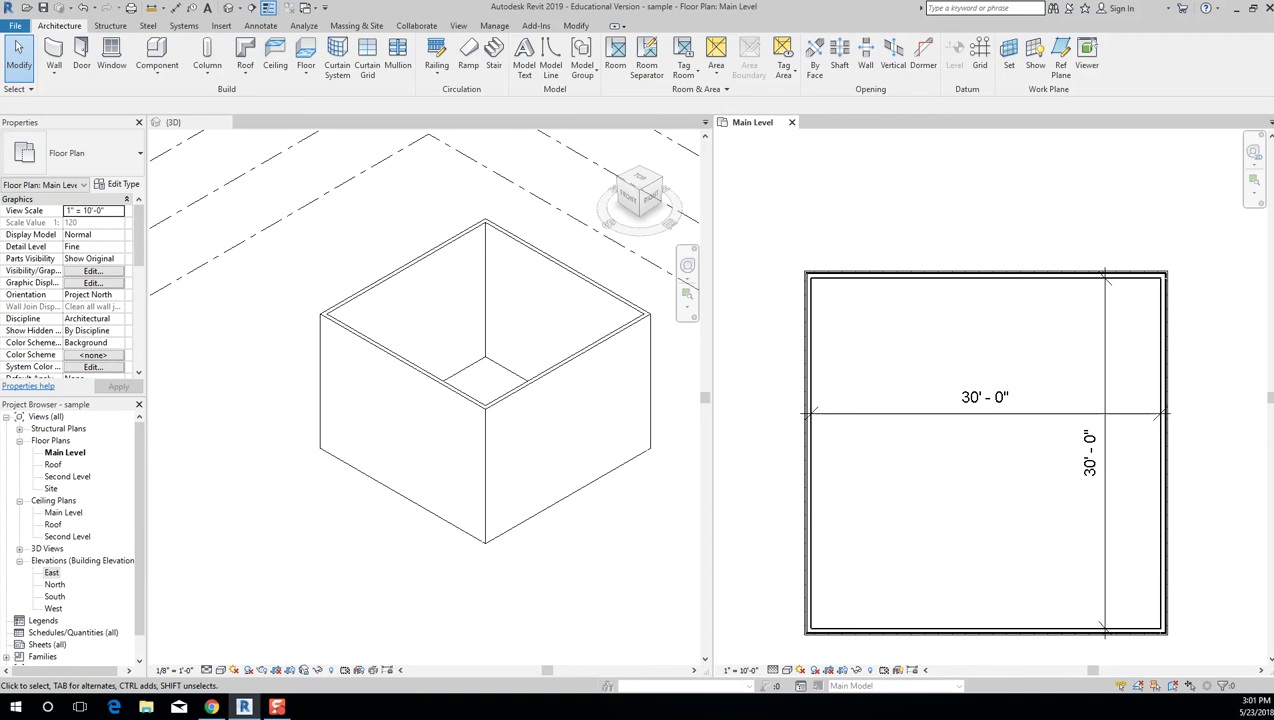
Rotate the 3D view to the building's right-back corner and return to the north wall in the Main Level plan.
{"action": "scroll", "coordinate": [1018, 273], "scroll_direction": "up", "scroll_amount": 1}
{"action": "middle_click_drag", "start_coordinate": [1018, 228], "coordinate": [1011, 190]}
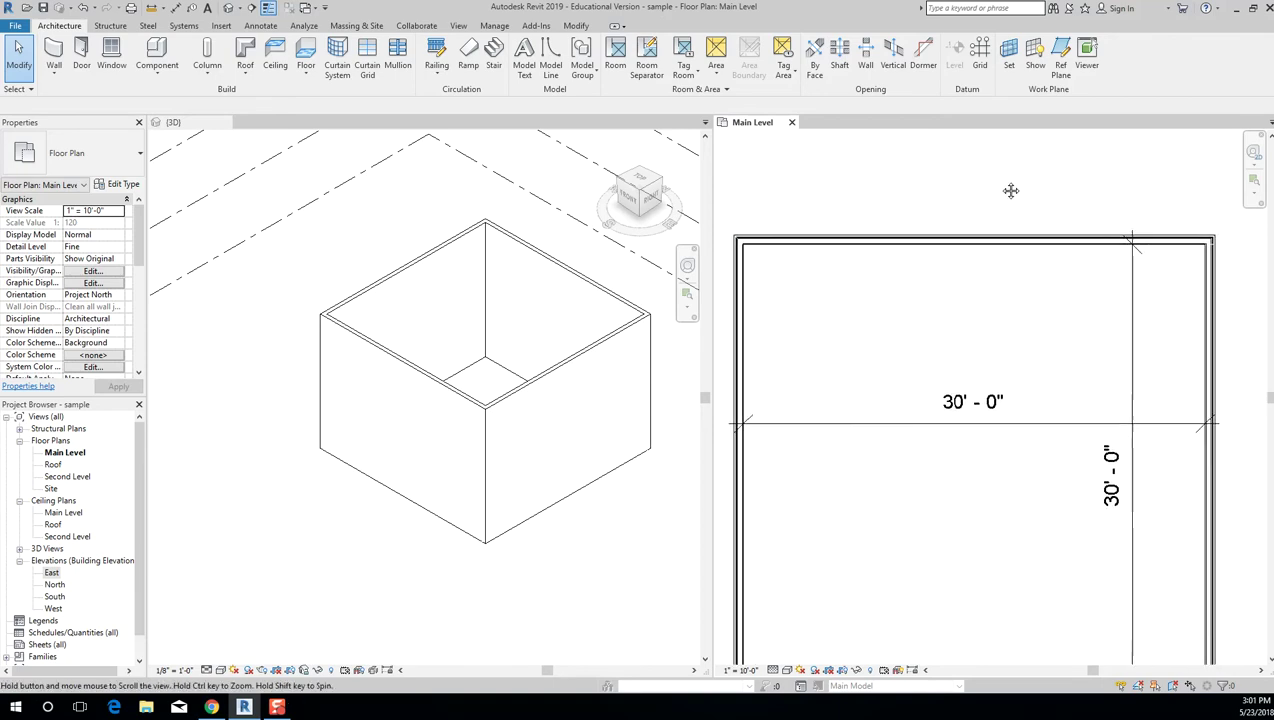
{"action": "left_click", "coordinate": [663, 186]}
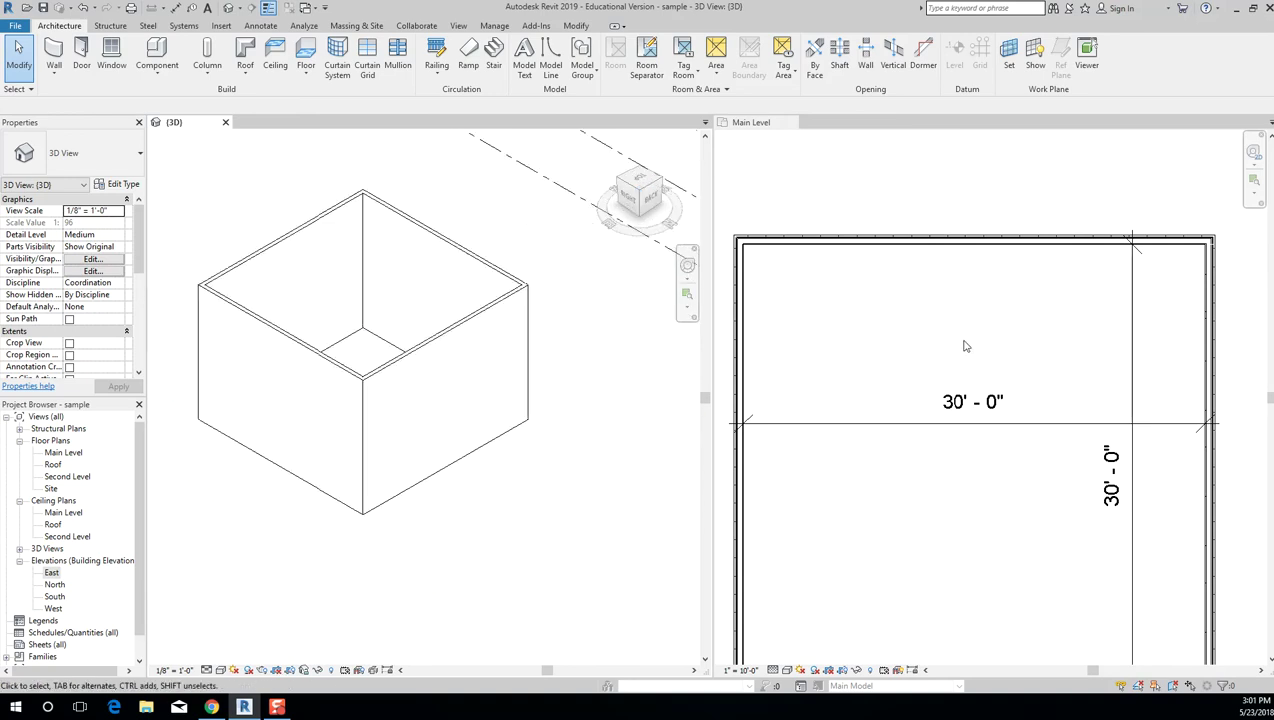
{"action": "left_click", "coordinate": [947, 310]}
{"action": "mouse_move", "coordinate": [989, 300]}
{"action": "middle_mouse_down"}
{"action": "mouse_move", "coordinate": [1038, 267]}
{"action": "mouse_move", "coordinate": [998, 279]}
{"action": "middle_mouse_up"}
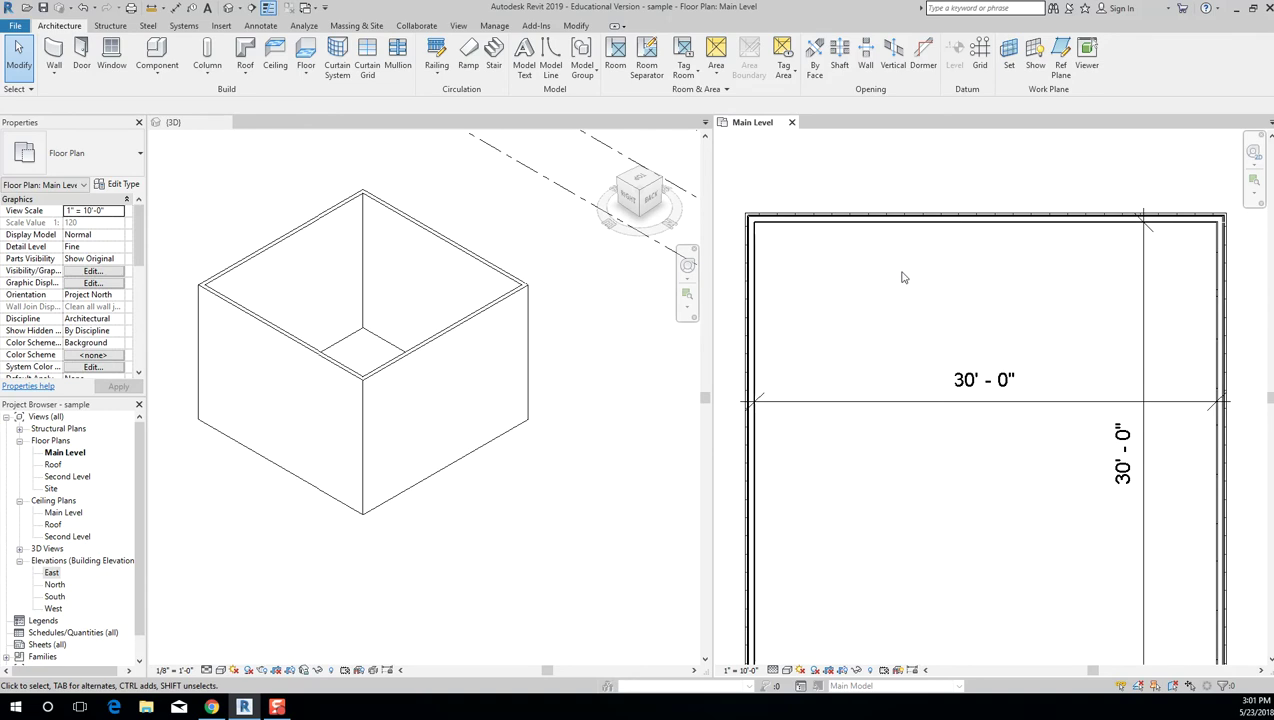
Start placing a door and check which sizes of the Single-Flush door type are available, keeping 36" x 80".
{"action": "left_click", "coordinate": [82, 52]}
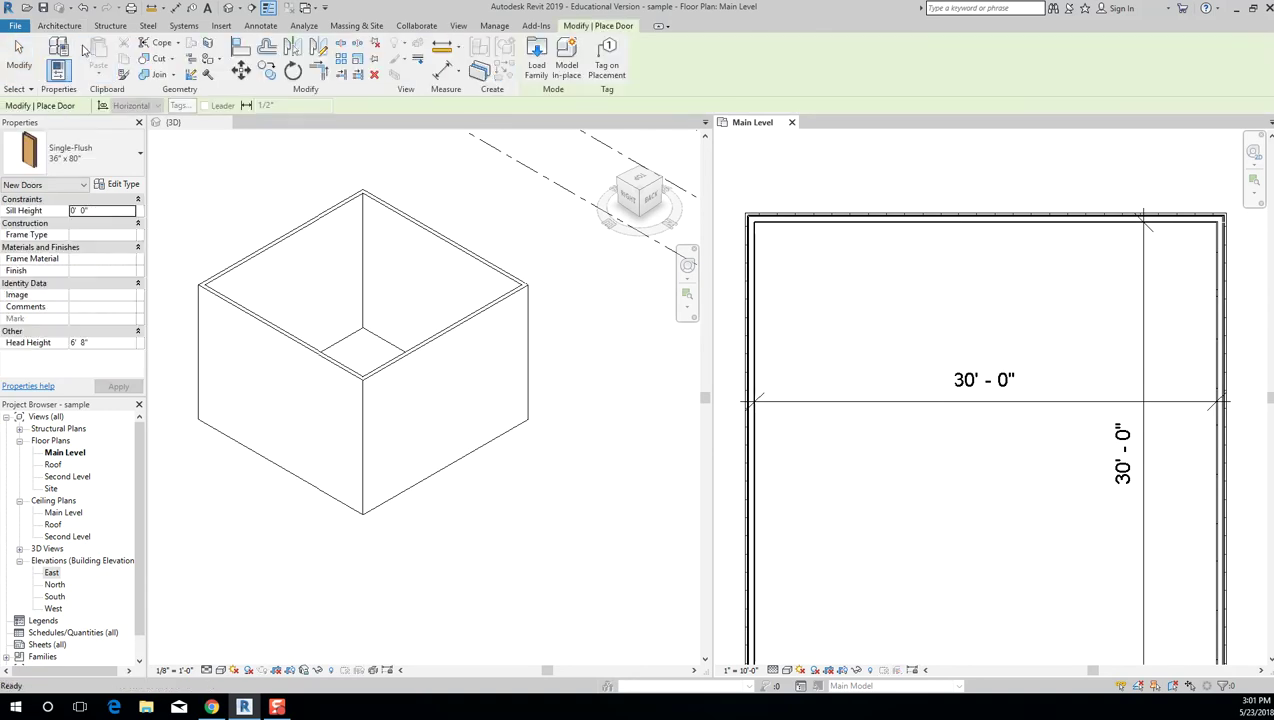
{"action": "left_click", "coordinate": [85, 152]}
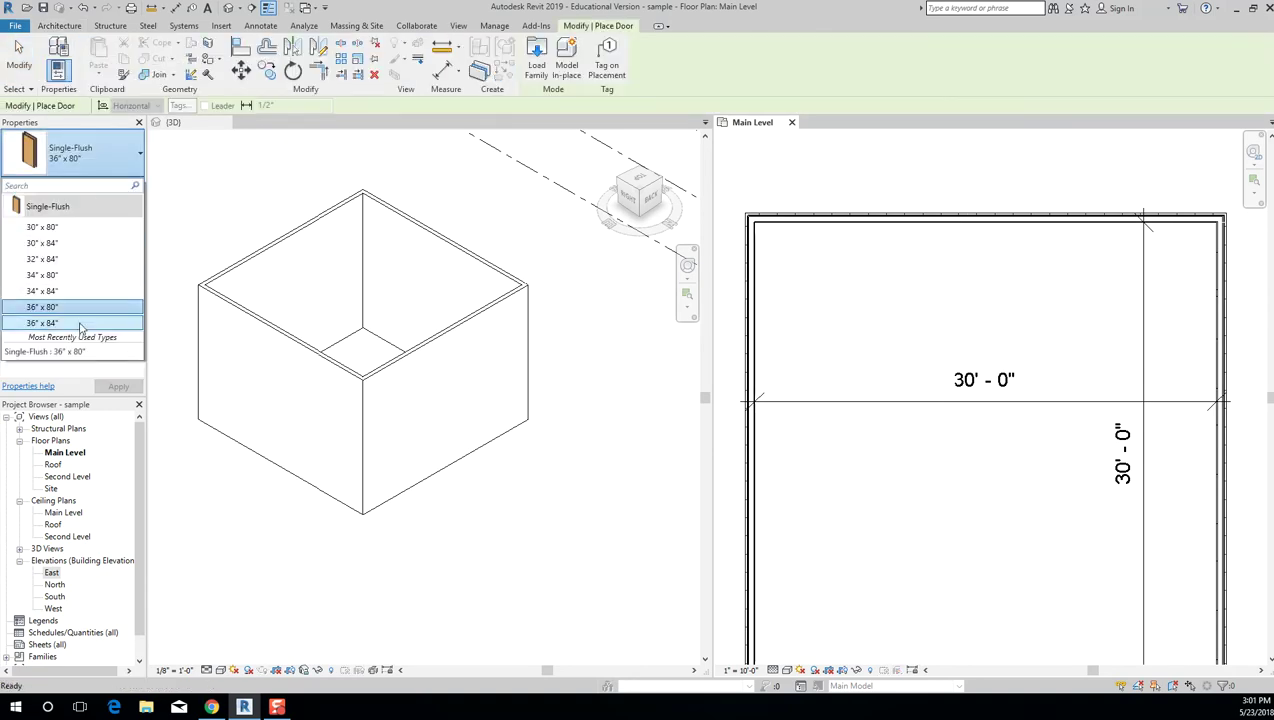
{"action": "left_click", "coordinate": [112, 152]}
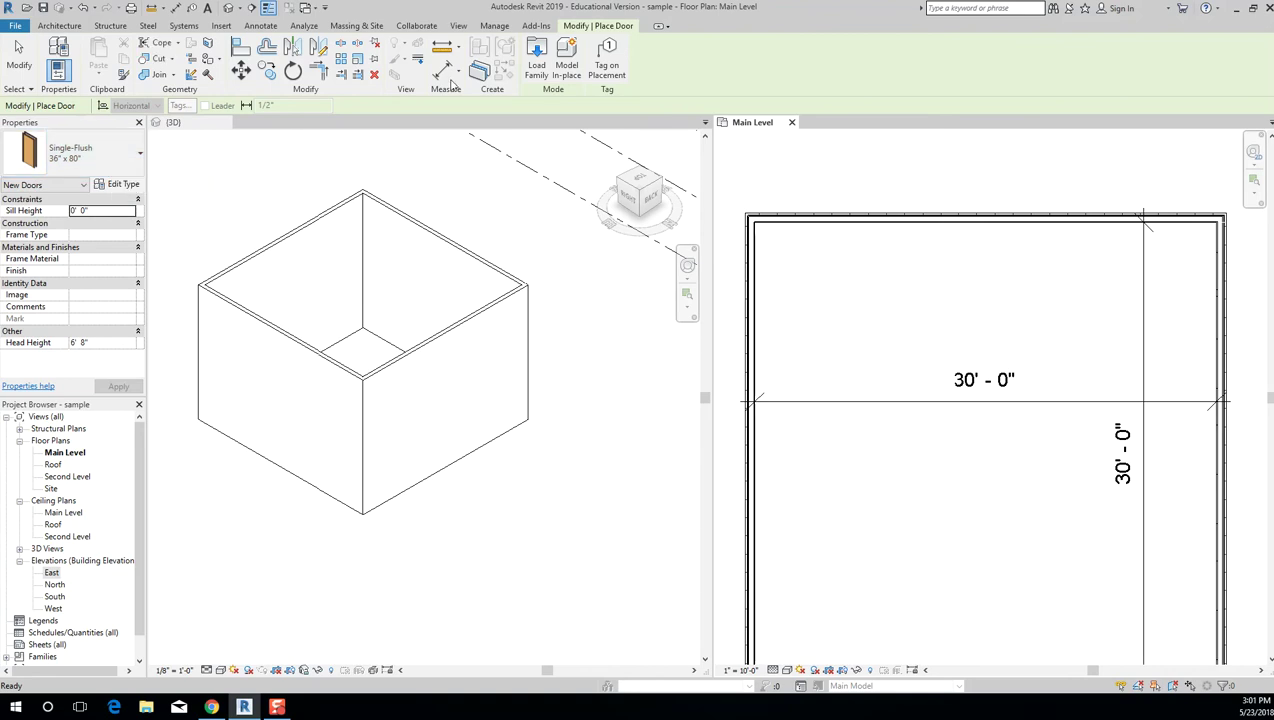
Browse the US Imperial library's Doors folder and its Commercial subfolder for loadable door families.
{"action": "left_click", "coordinate": [538, 54]}
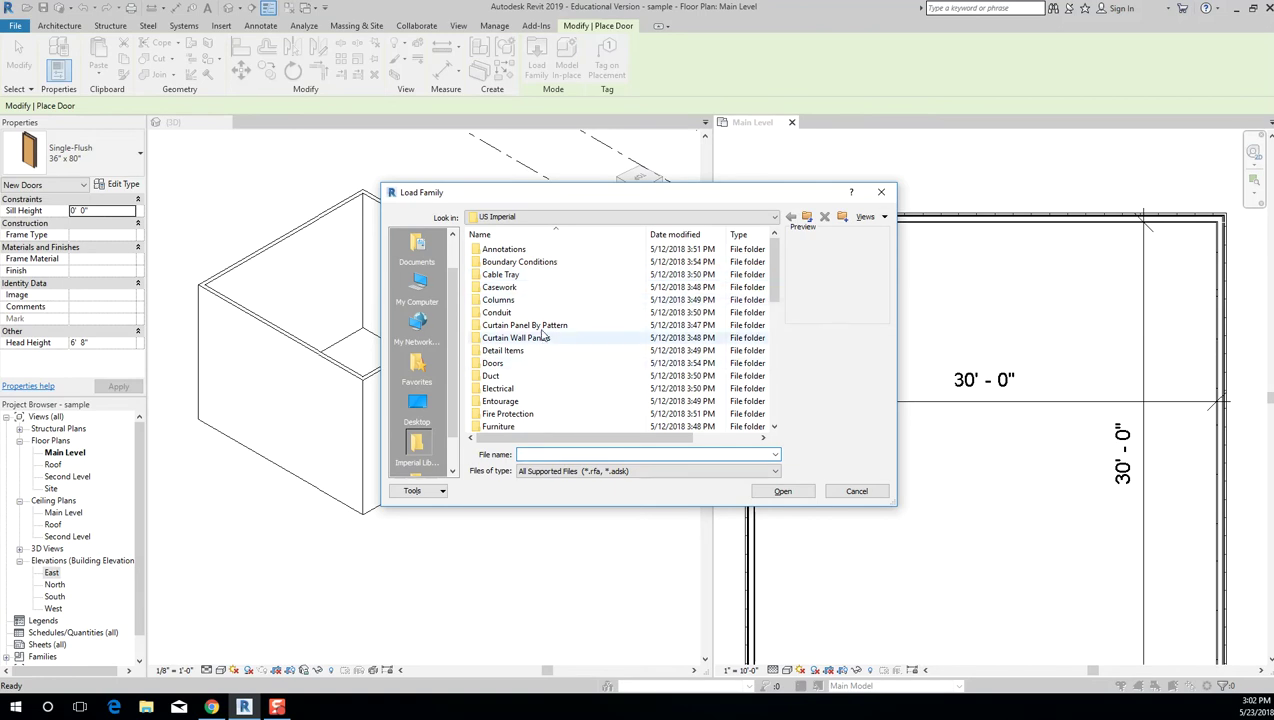
{"action": "left_click", "coordinate": [496, 367]}
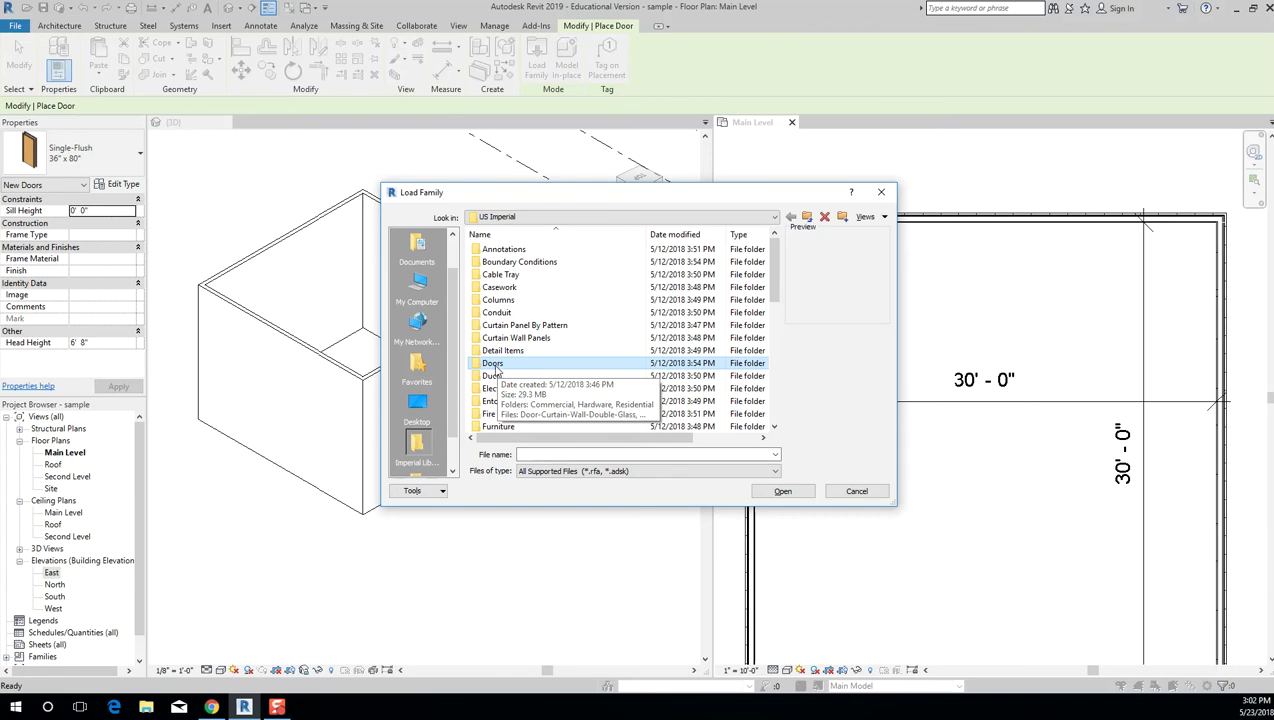
{"action": "double_click", "coordinate": [494, 364]}
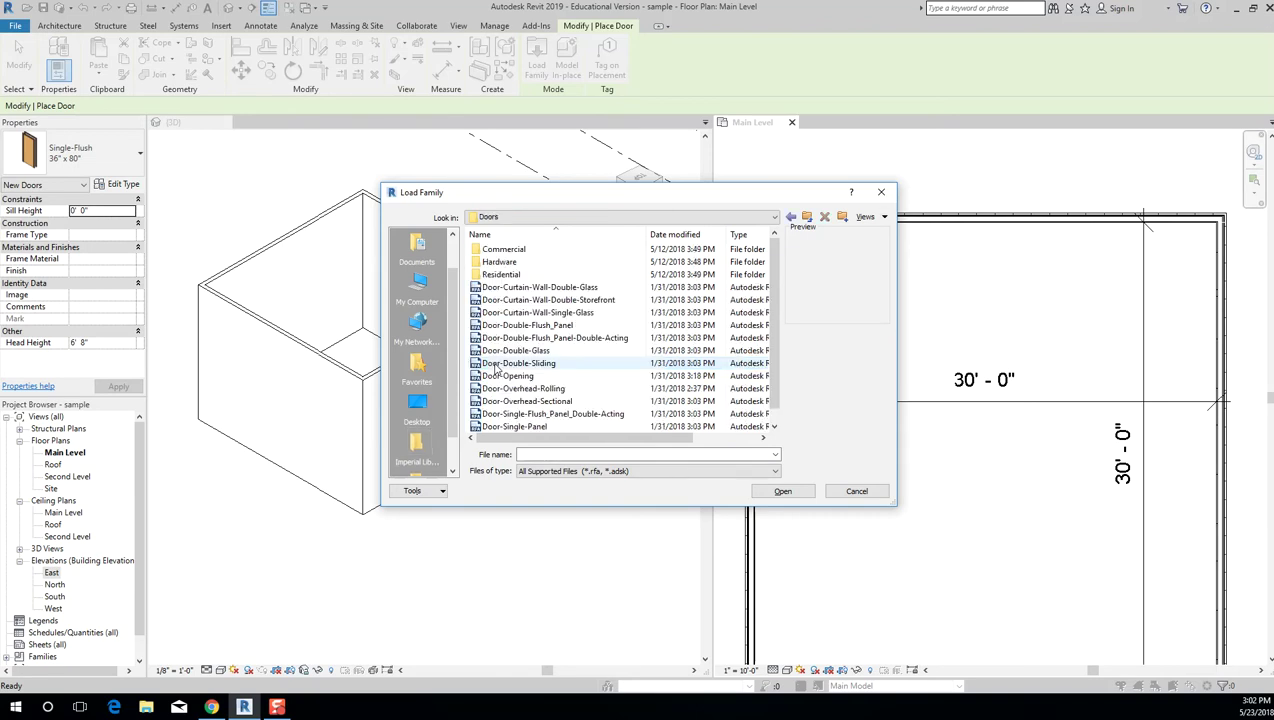
{"action": "scroll", "coordinate": [535, 305], "scroll_direction": "down", "scroll_amount": 1}
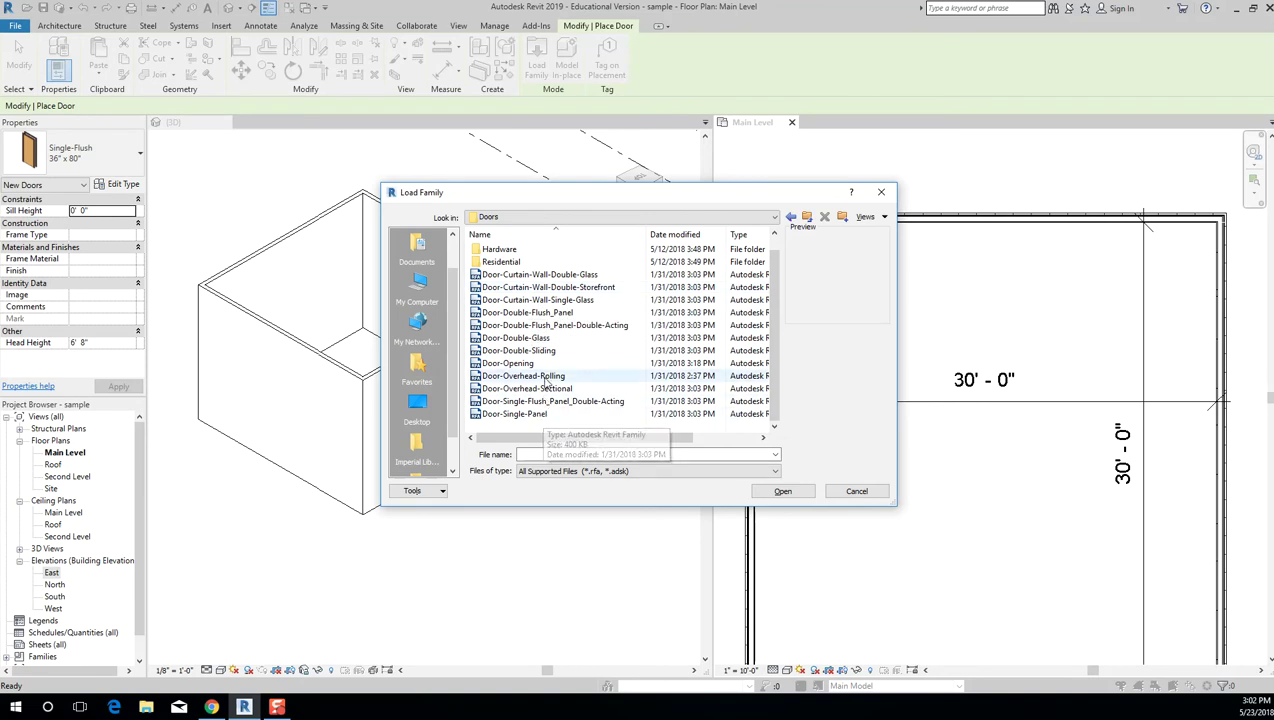
{"action": "scroll", "coordinate": [535, 280], "scroll_direction": "up", "scroll_amount": 1}
{"action": "double_click", "coordinate": [521, 250]}
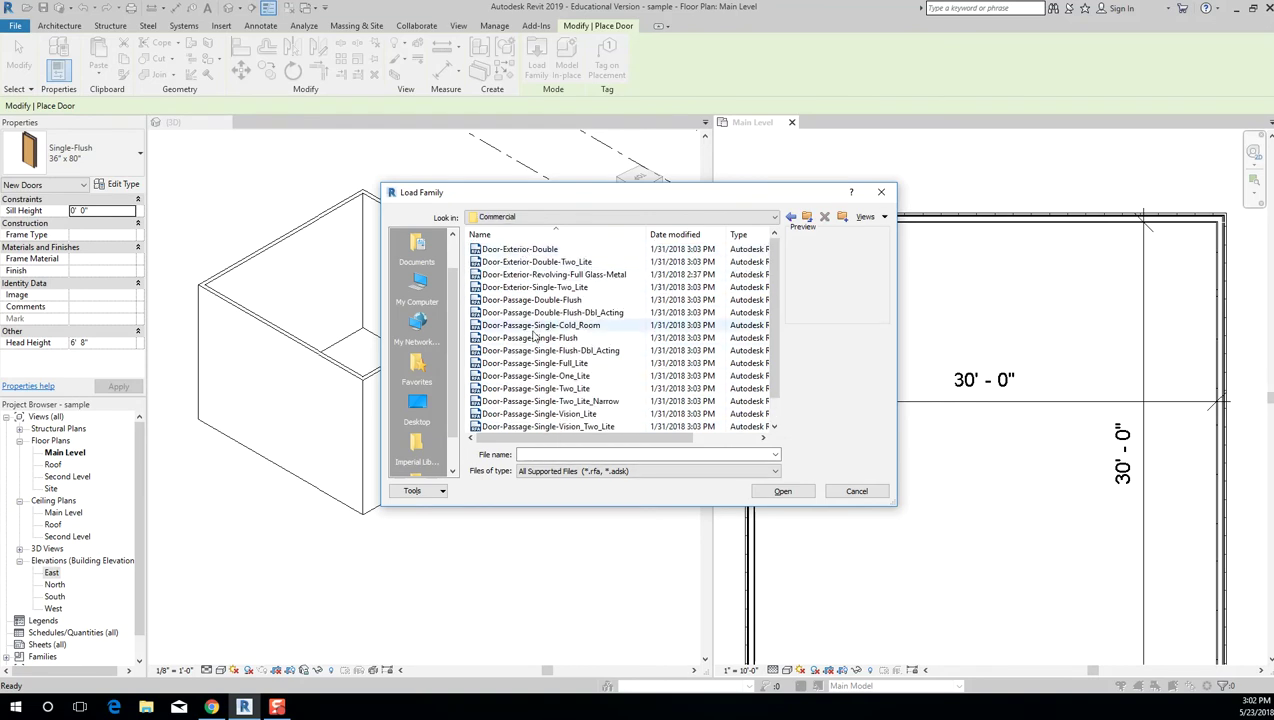
{"action": "scroll", "coordinate": [545, 335], "scroll_direction": "down", "scroll_amount": 1}
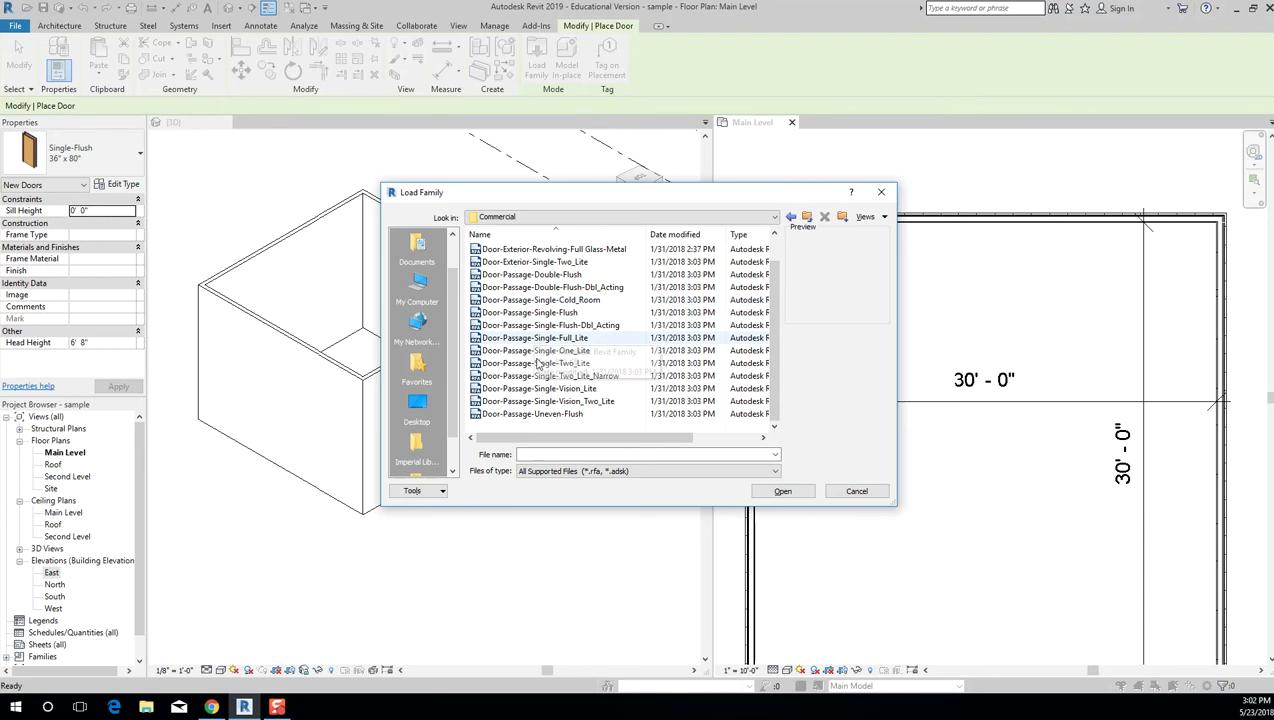
Preview several garage, interior and exterior door families in the Residential folder, and leave the library without loading any.
{"action": "left_click", "coordinate": [806, 216]}
{"action": "double_click", "coordinate": [552, 276]}
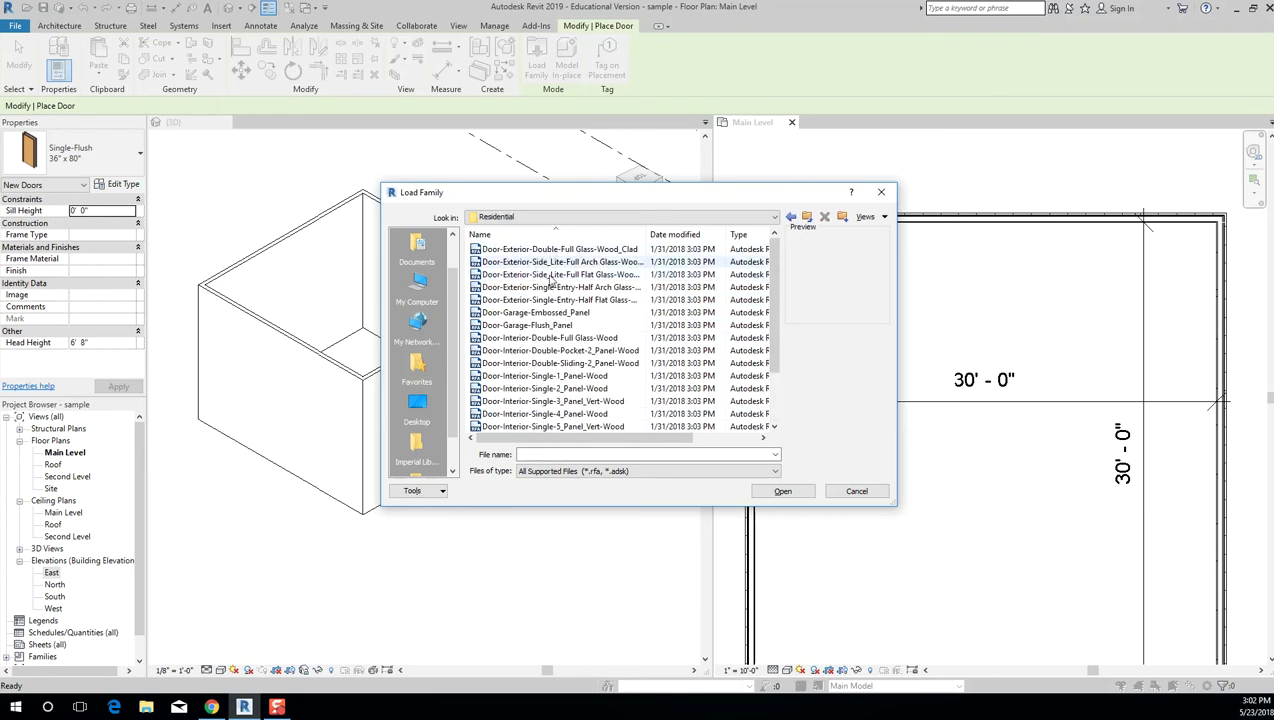
{"action": "left_click", "coordinate": [572, 314]}
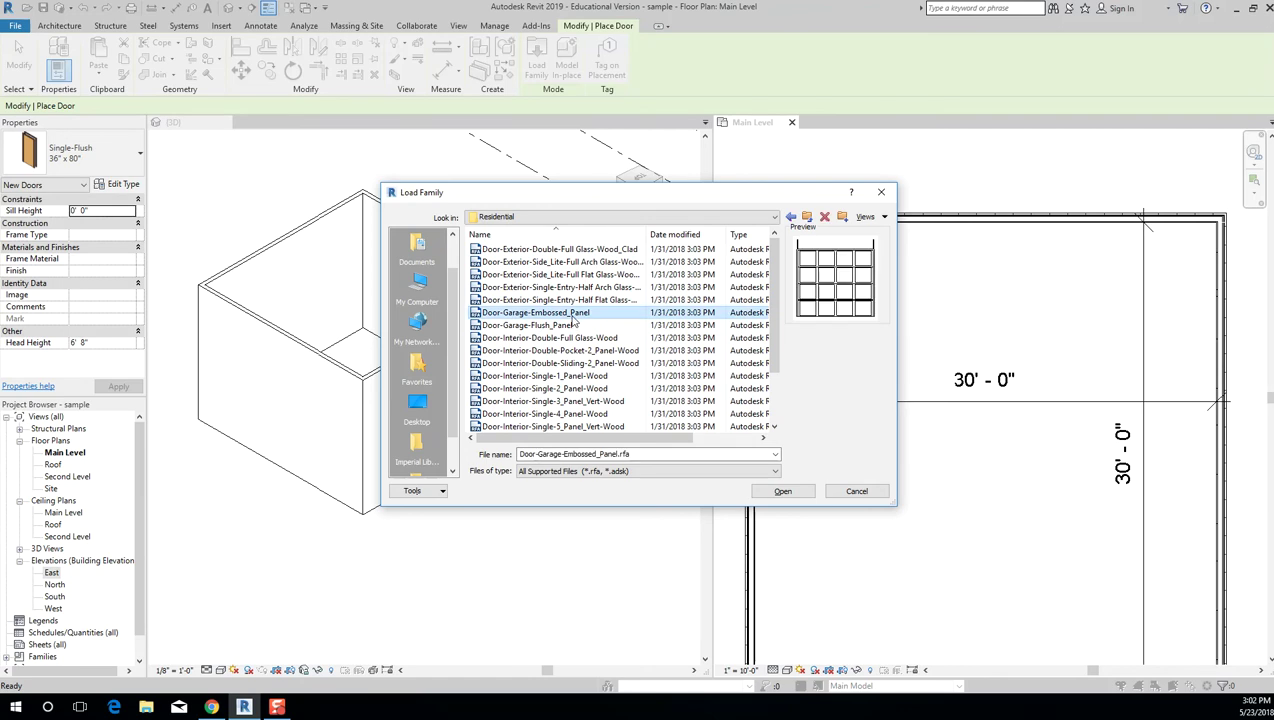
{"action": "left_click", "coordinate": [565, 363]}
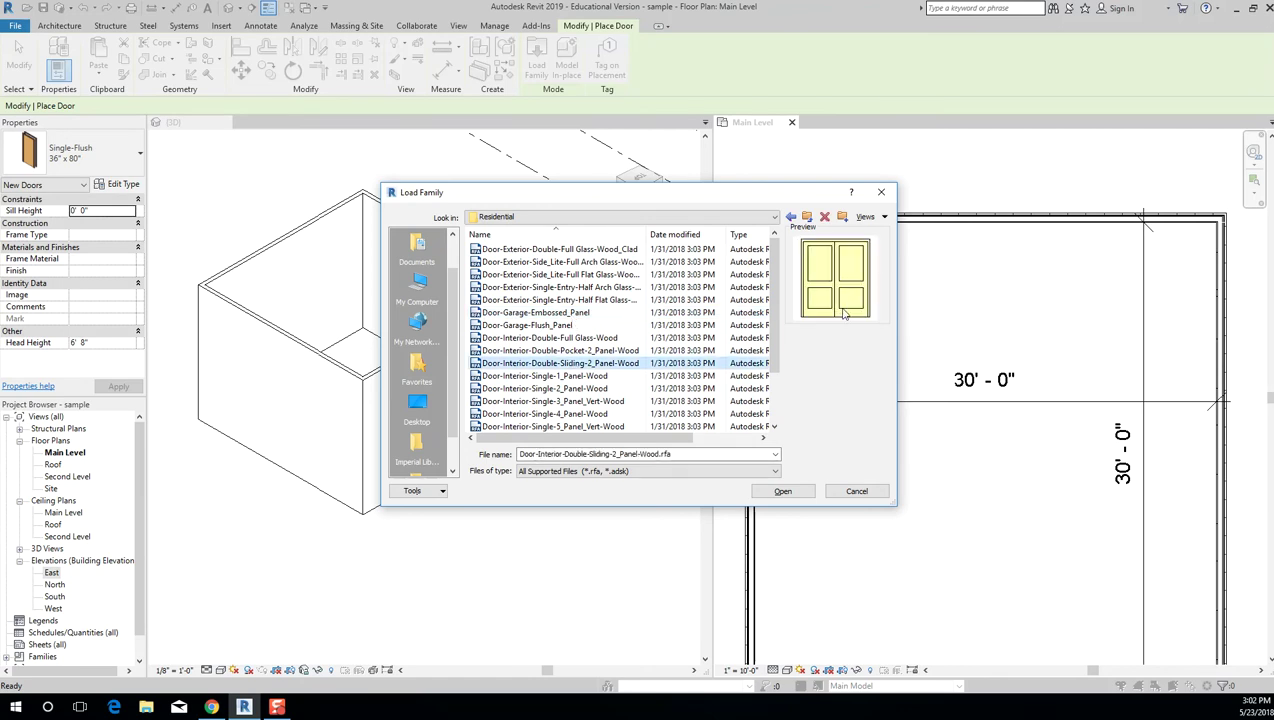
{"action": "left_click", "coordinate": [590, 376]}
{"action": "left_click", "coordinate": [565, 249]}
{"action": "left_click", "coordinate": [570, 287]}
{"action": "left_click", "coordinate": [568, 325]}
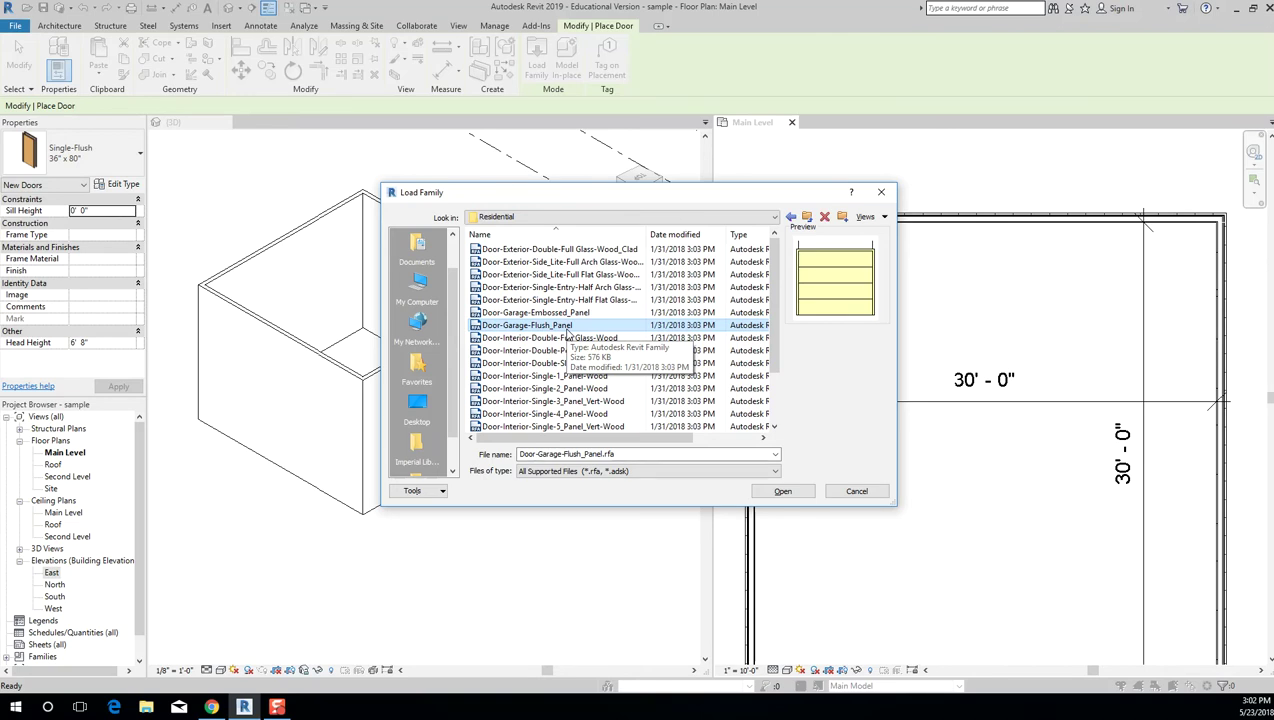
{"action": "left_click", "coordinate": [856, 491]}
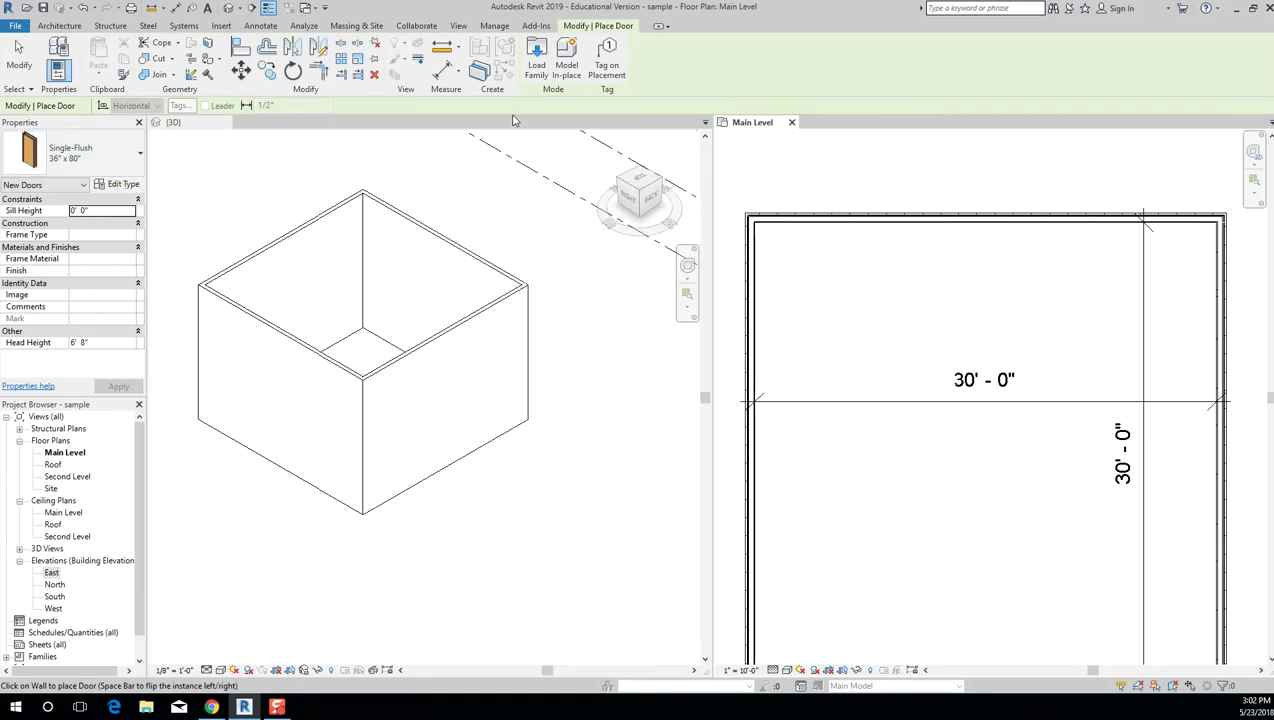
{"action": "left_click", "coordinate": [539, 66]}
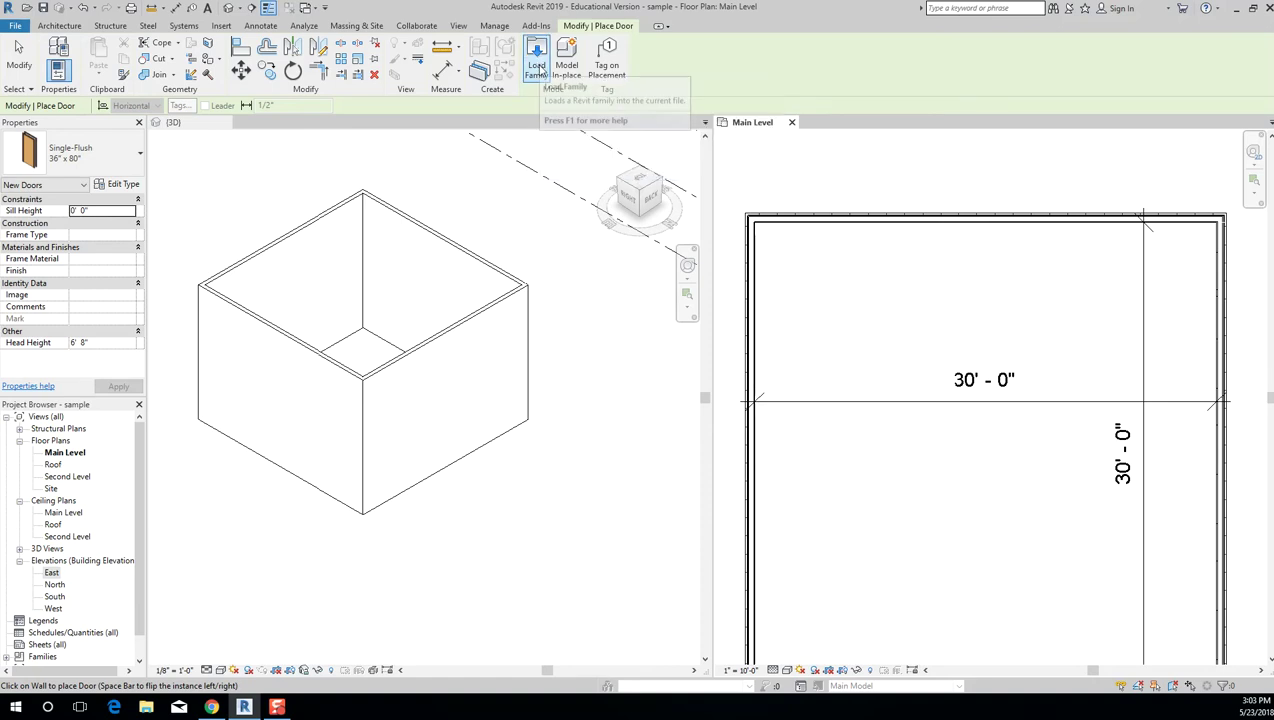
{"action": "left_click", "coordinate": [539, 66]}
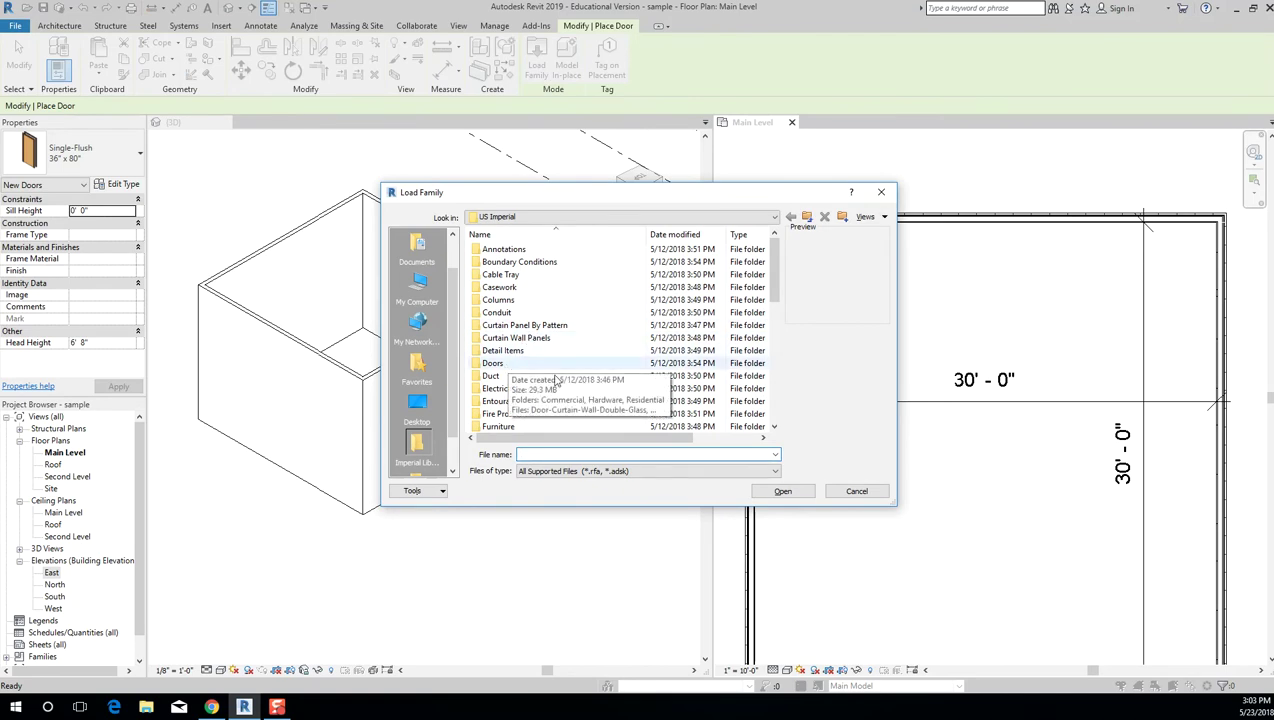
{"action": "left_click", "coordinate": [856, 492]}
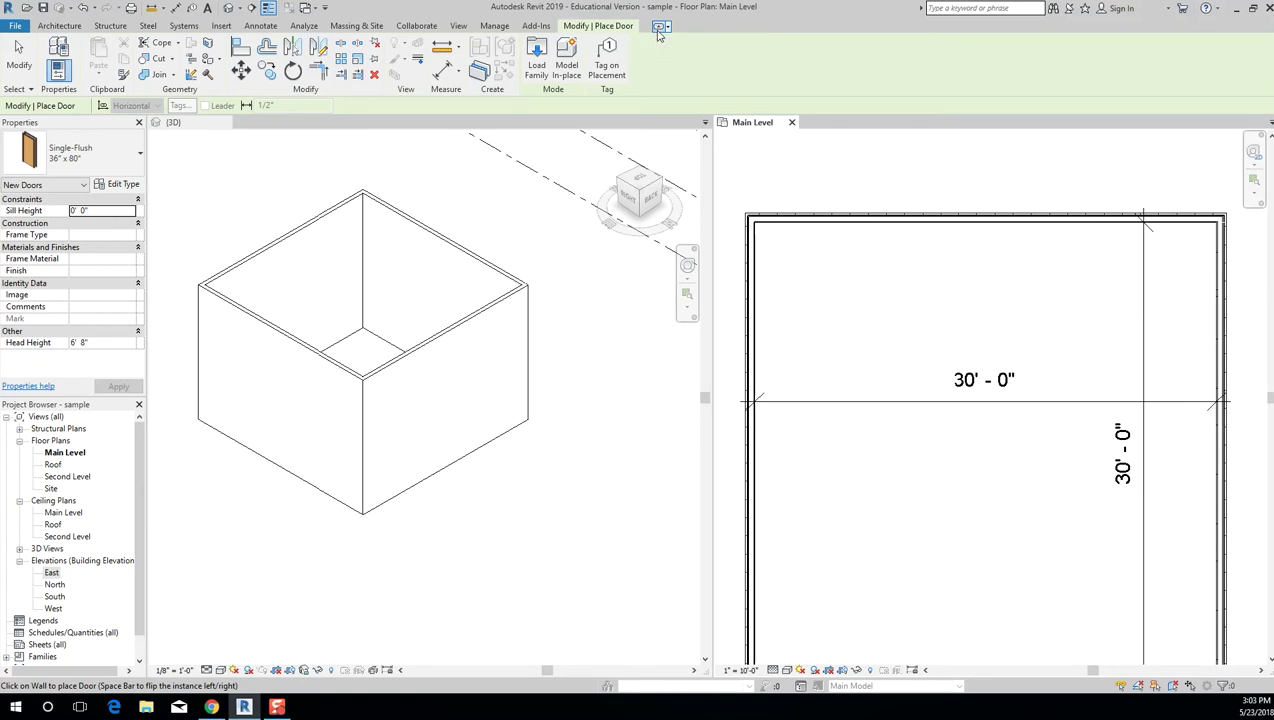
Cycle the ribbon twice through its minimized display states, restore the full ribbon and end door placement.
{"action": "left_click", "coordinate": [658, 28]}
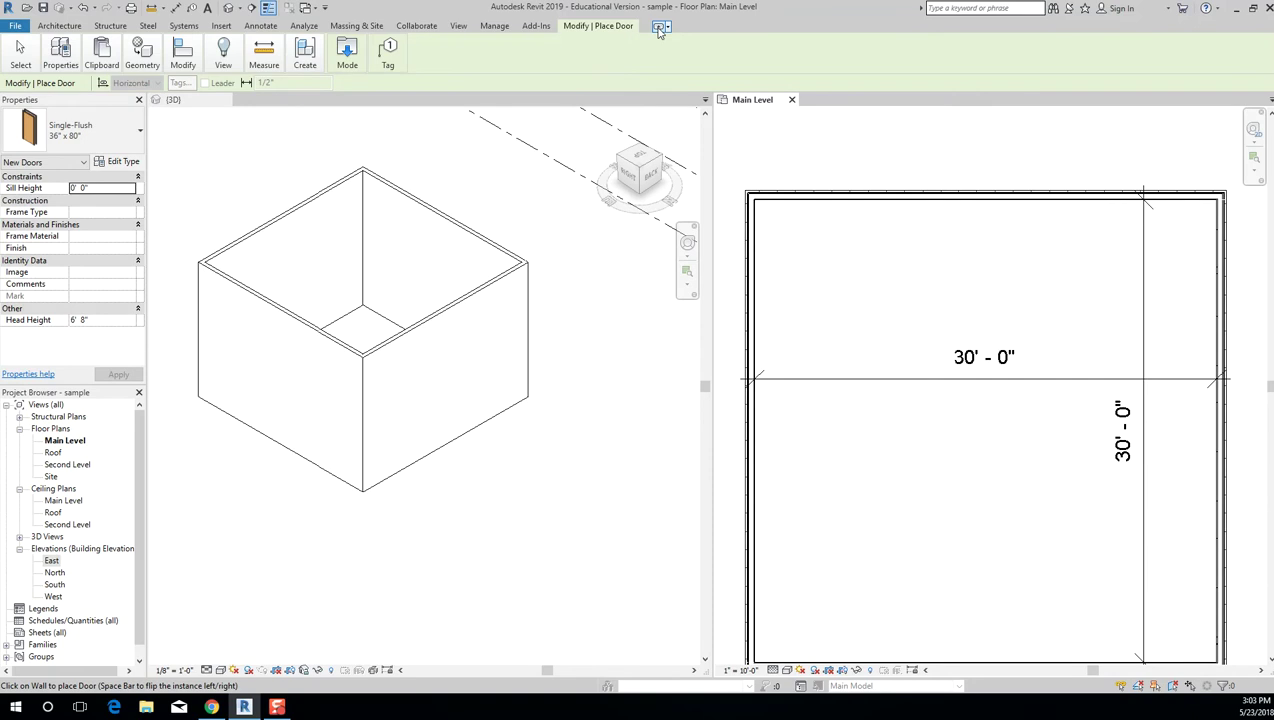
{"action": "left_click", "coordinate": [658, 28]}
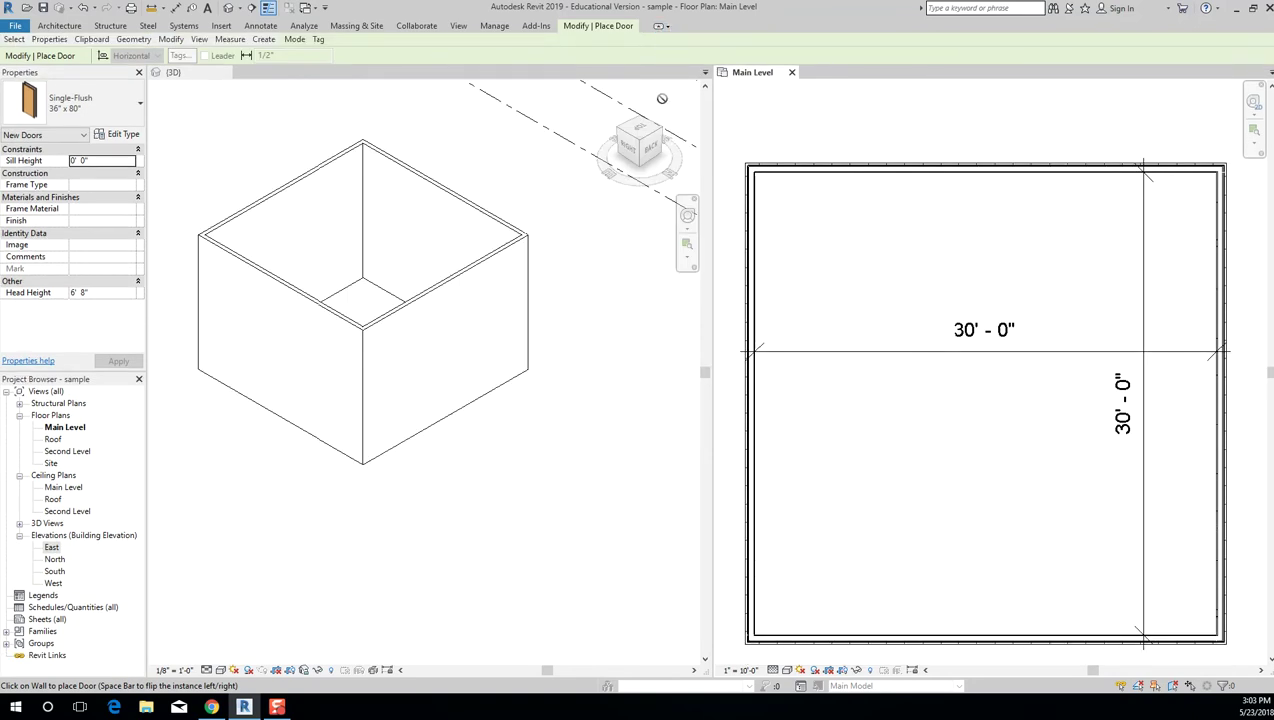
{"action": "left_click", "coordinate": [658, 28]}
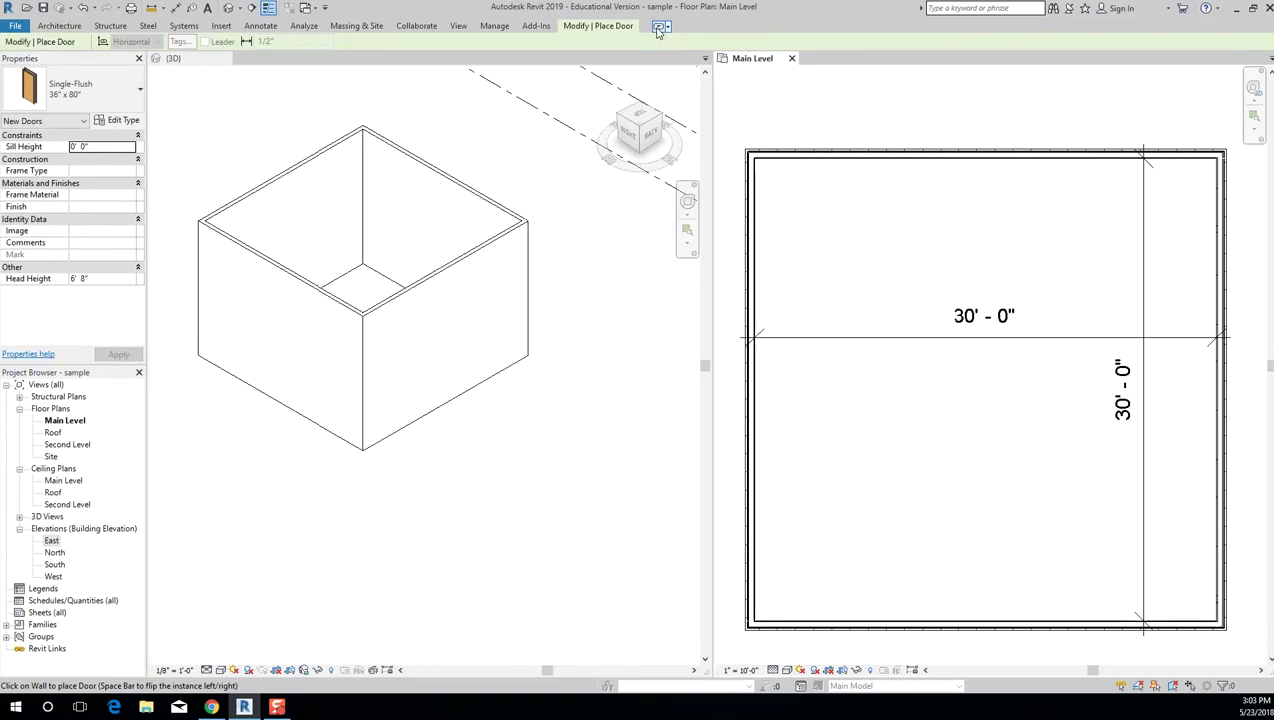
{"action": "left_click", "coordinate": [658, 28]}
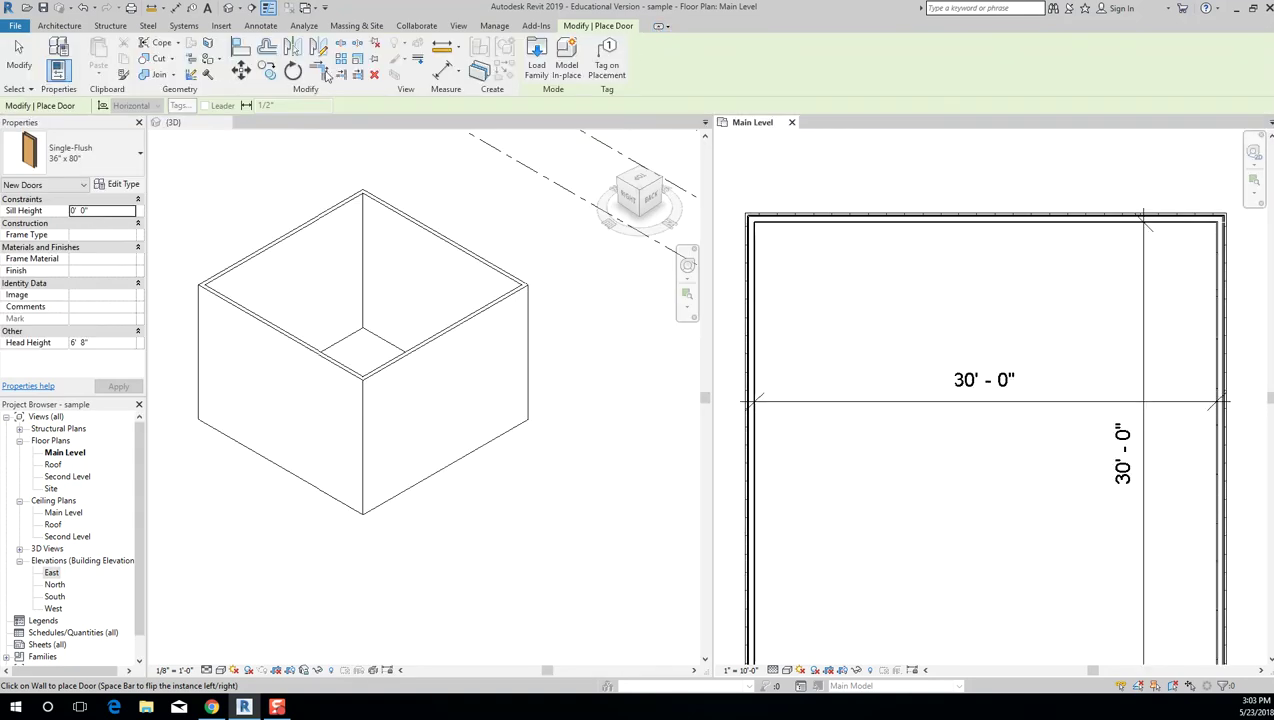
{"action": "left_click", "coordinate": [658, 28]}
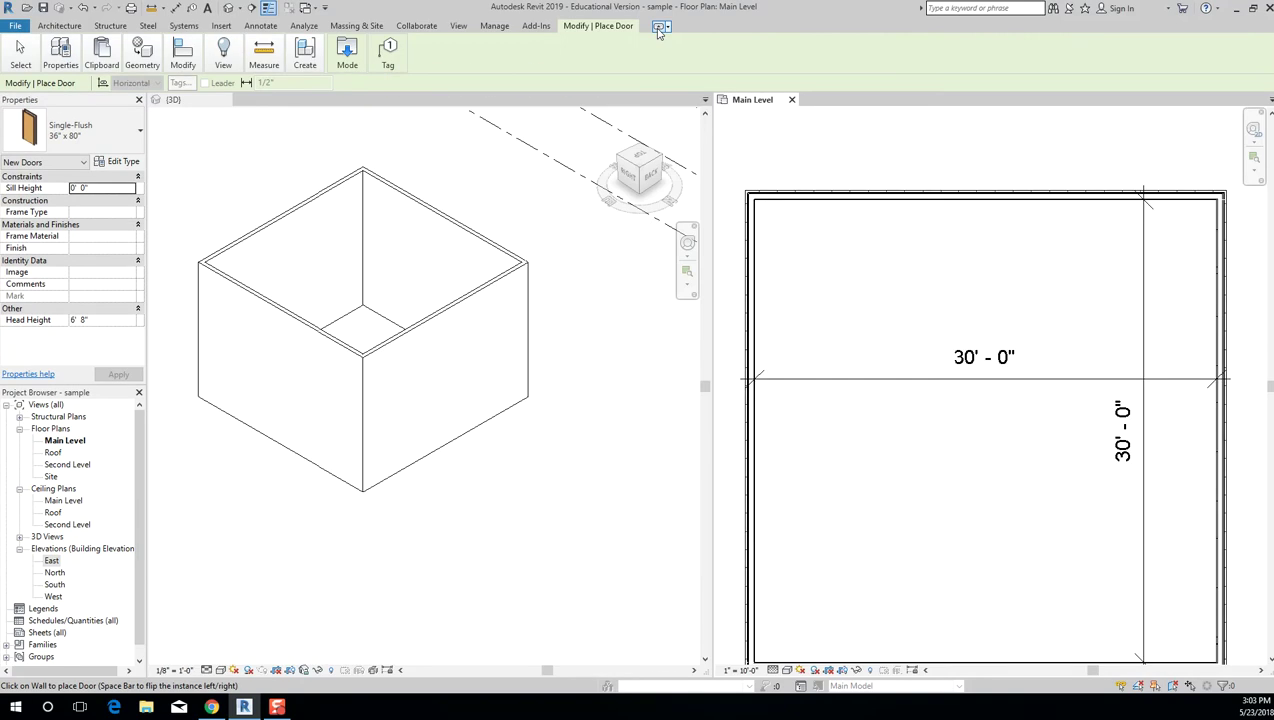
{"action": "left_click", "coordinate": [658, 28]}
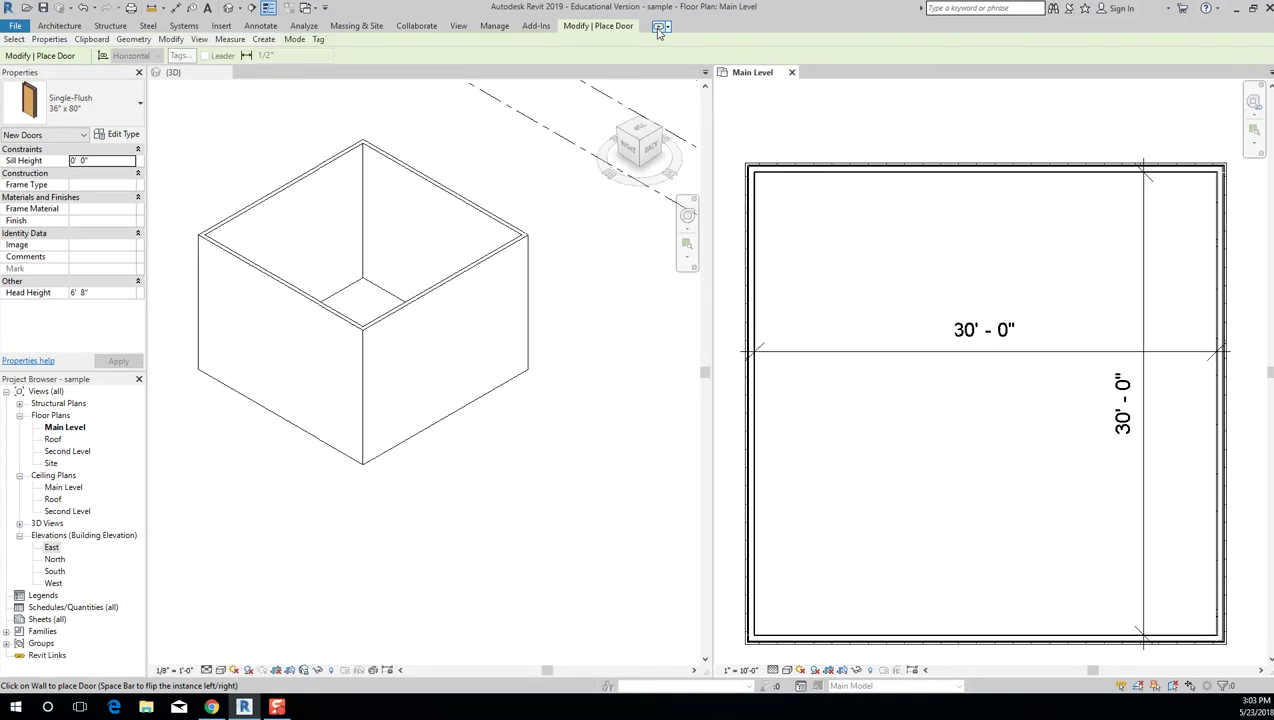
{"action": "left_click", "coordinate": [658, 28]}
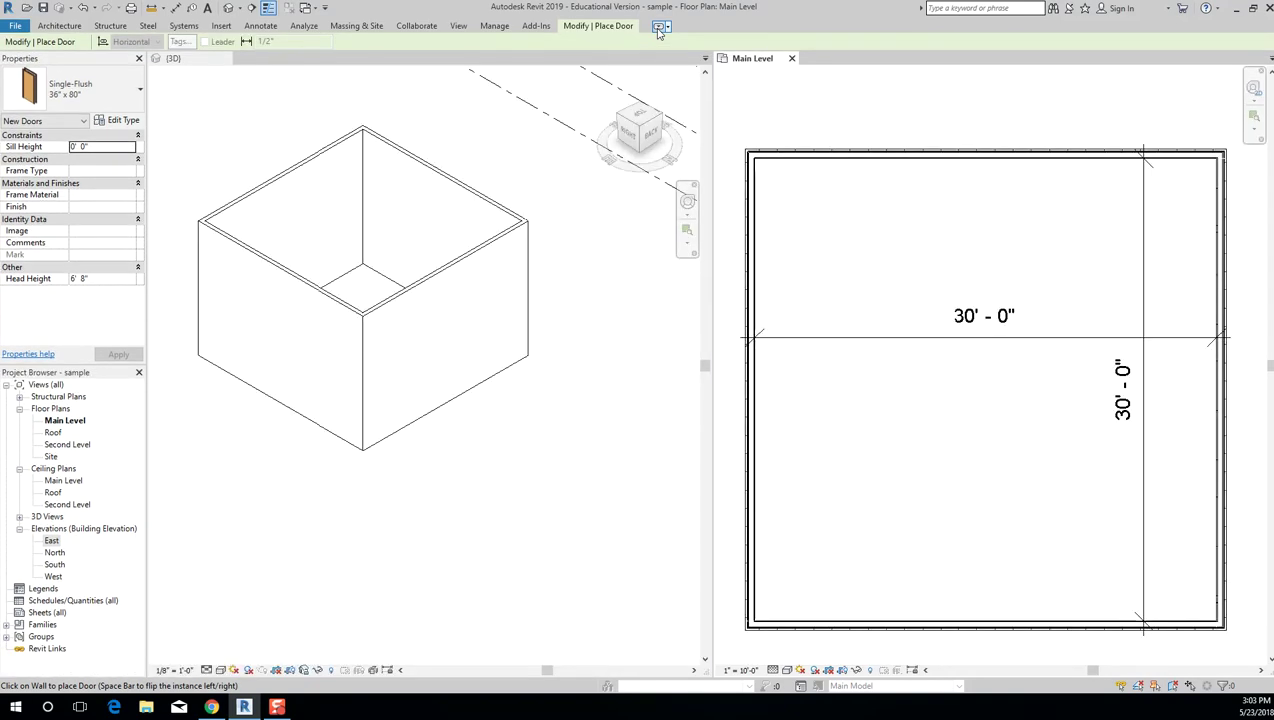
{"action": "left_click", "coordinate": [658, 28]}
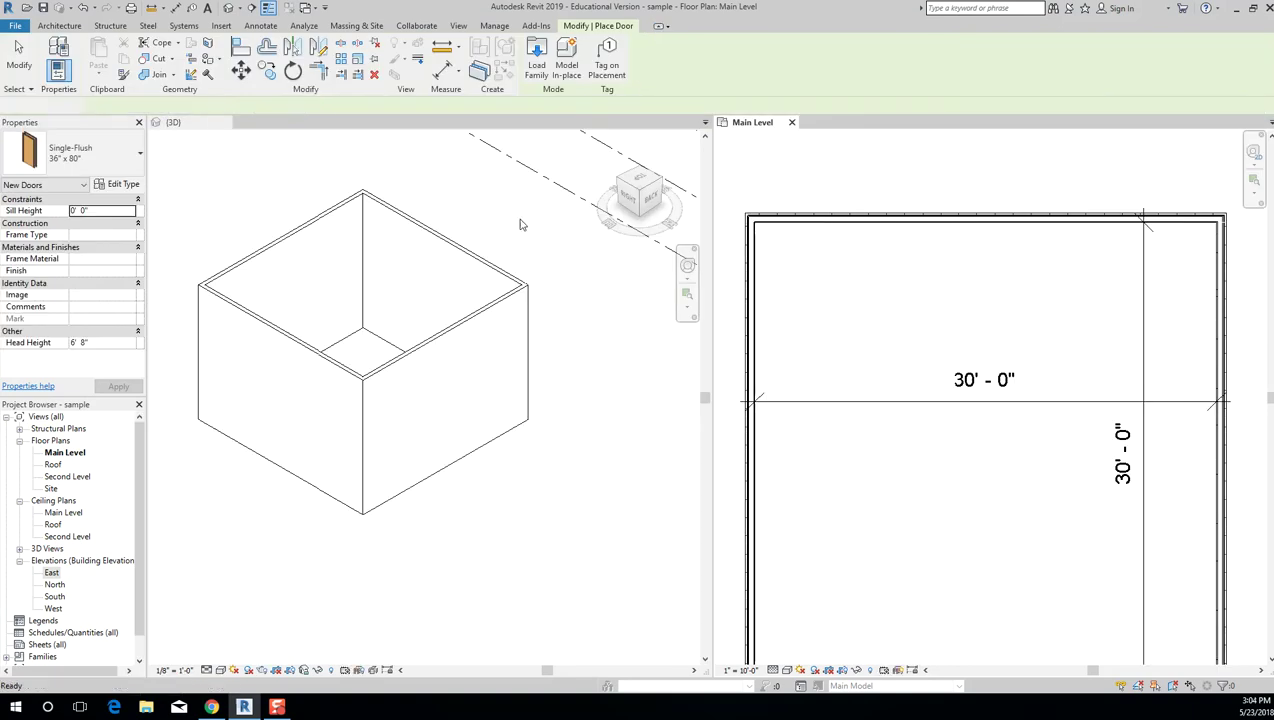
{"action": "key", "text": "Escape"}
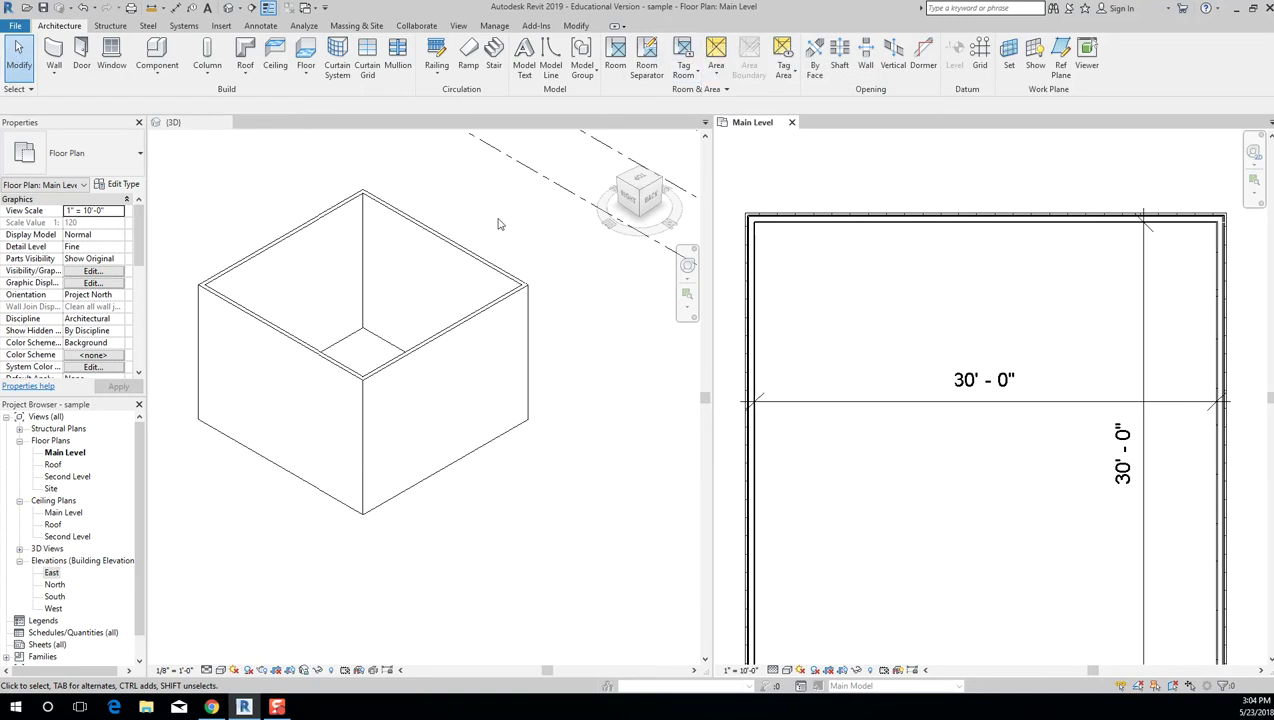
Start placing a door and open the library's Residential doors folder to load a new family.
{"action": "left_click", "coordinate": [81, 55]}
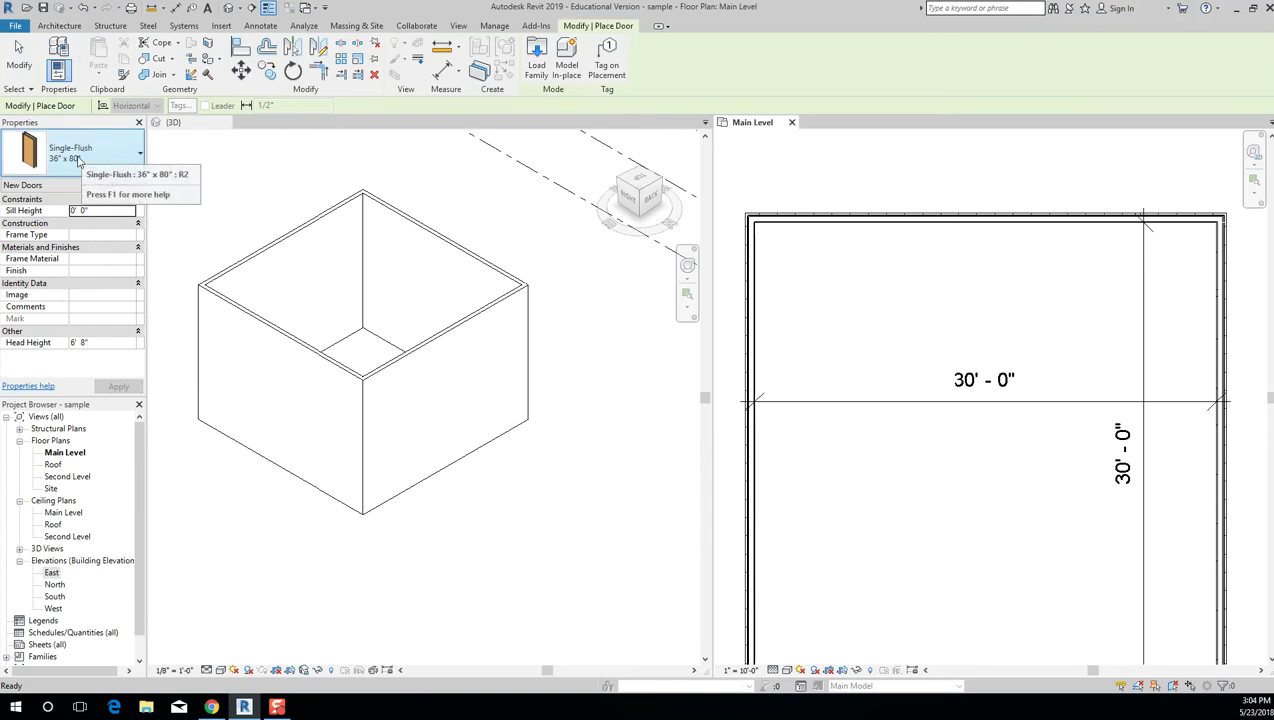
{"action": "left_click", "coordinate": [537, 58]}
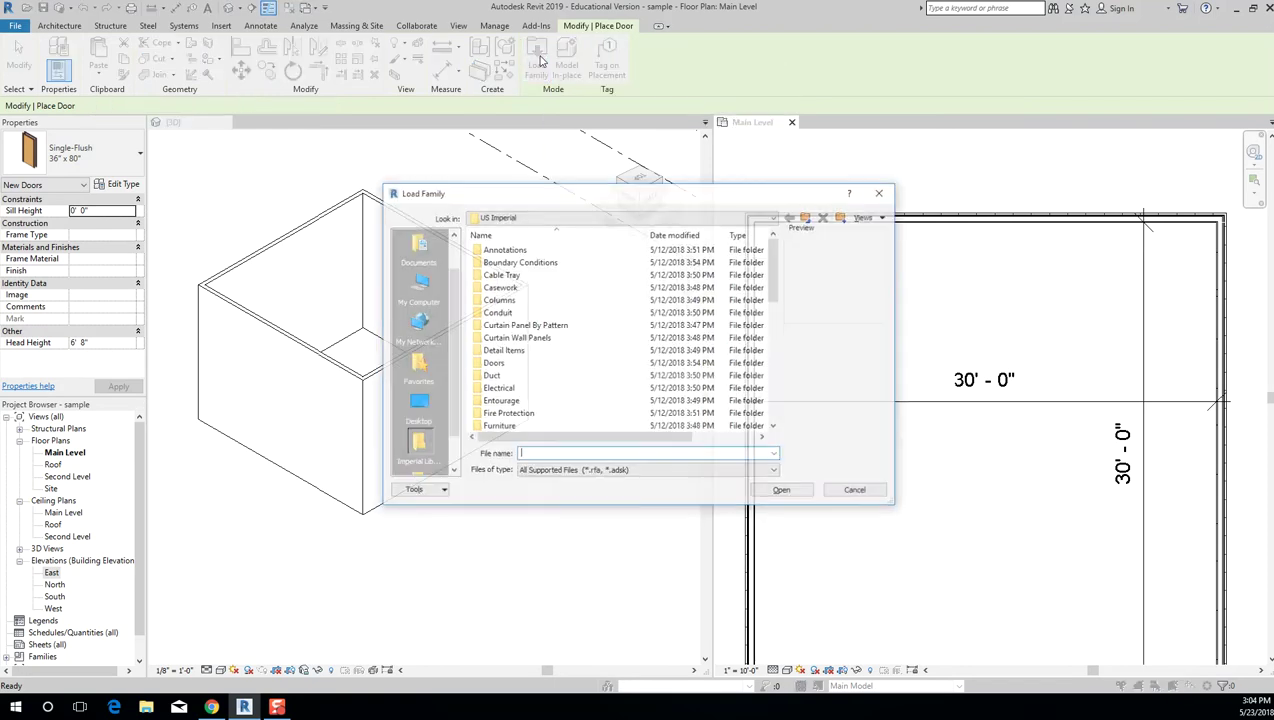
{"action": "double_click", "coordinate": [494, 364]}
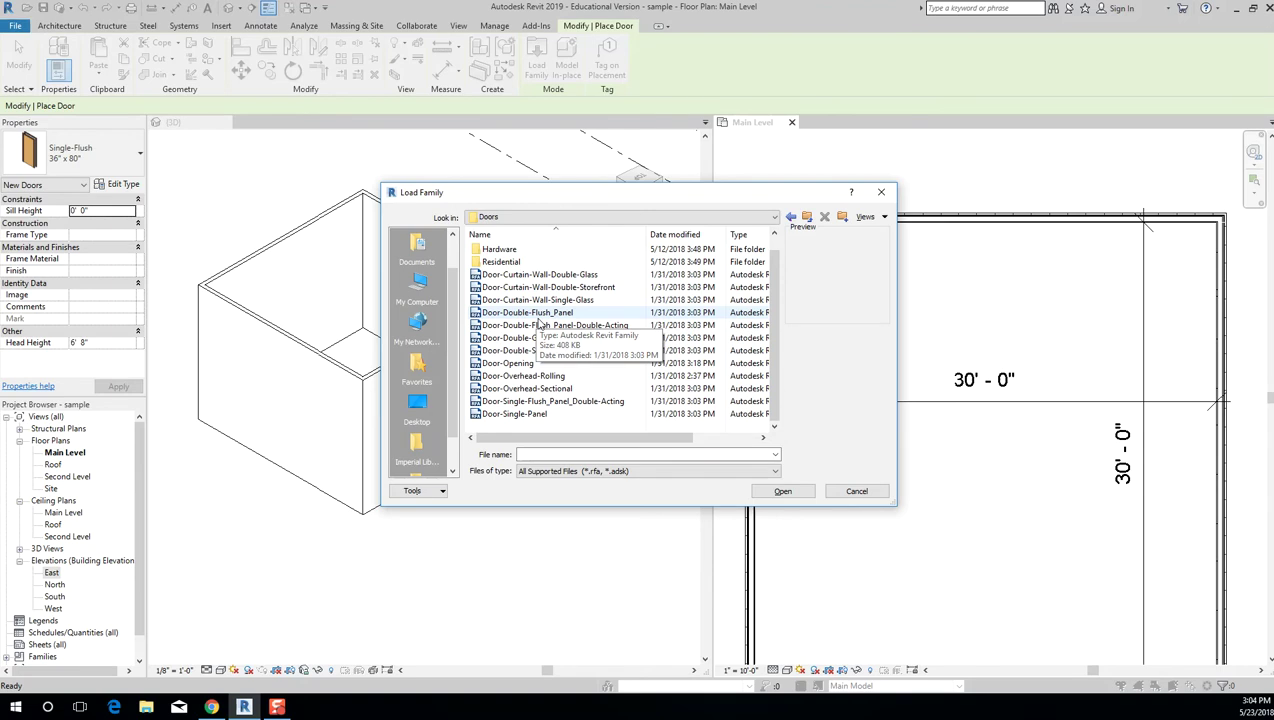
{"action": "double_click", "coordinate": [500, 262]}
Compare the previews of several exterior and interior door families in the Residential folder.
{"action": "left_click", "coordinate": [540, 263]}
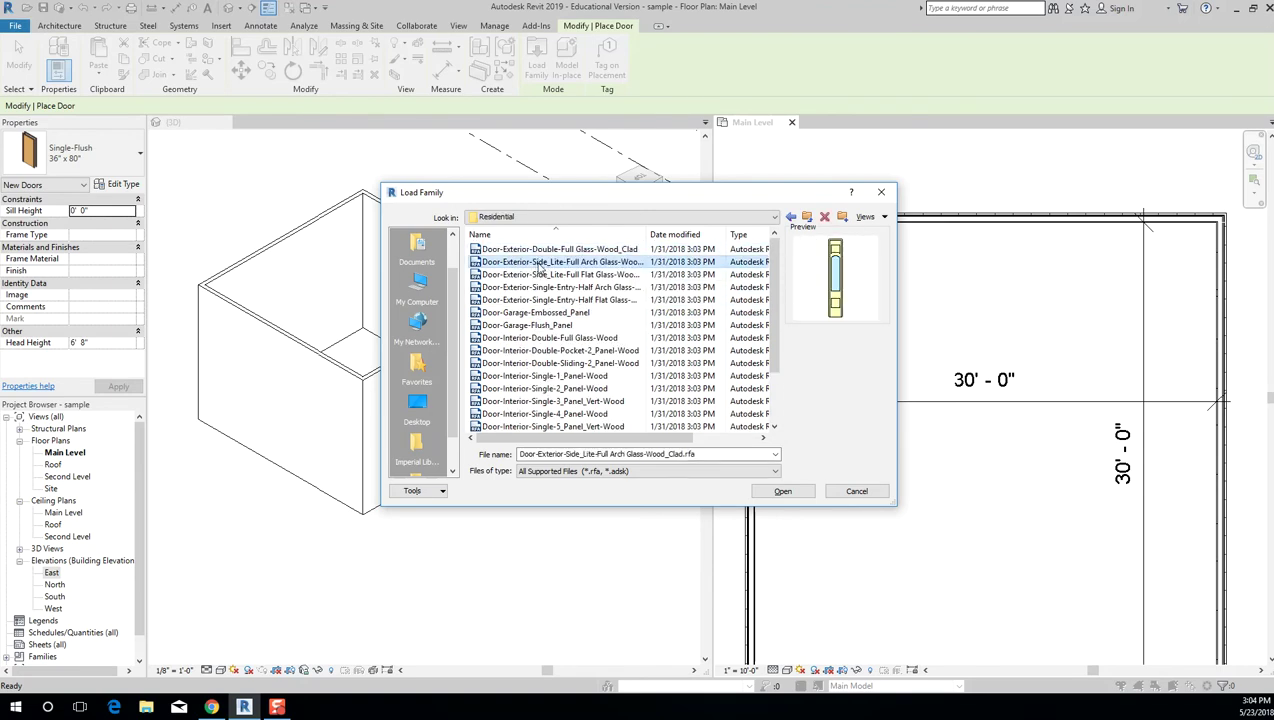
{"action": "left_click", "coordinate": [538, 249]}
{"action": "left_click", "coordinate": [538, 287]}
{"action": "left_click", "coordinate": [536, 338]}
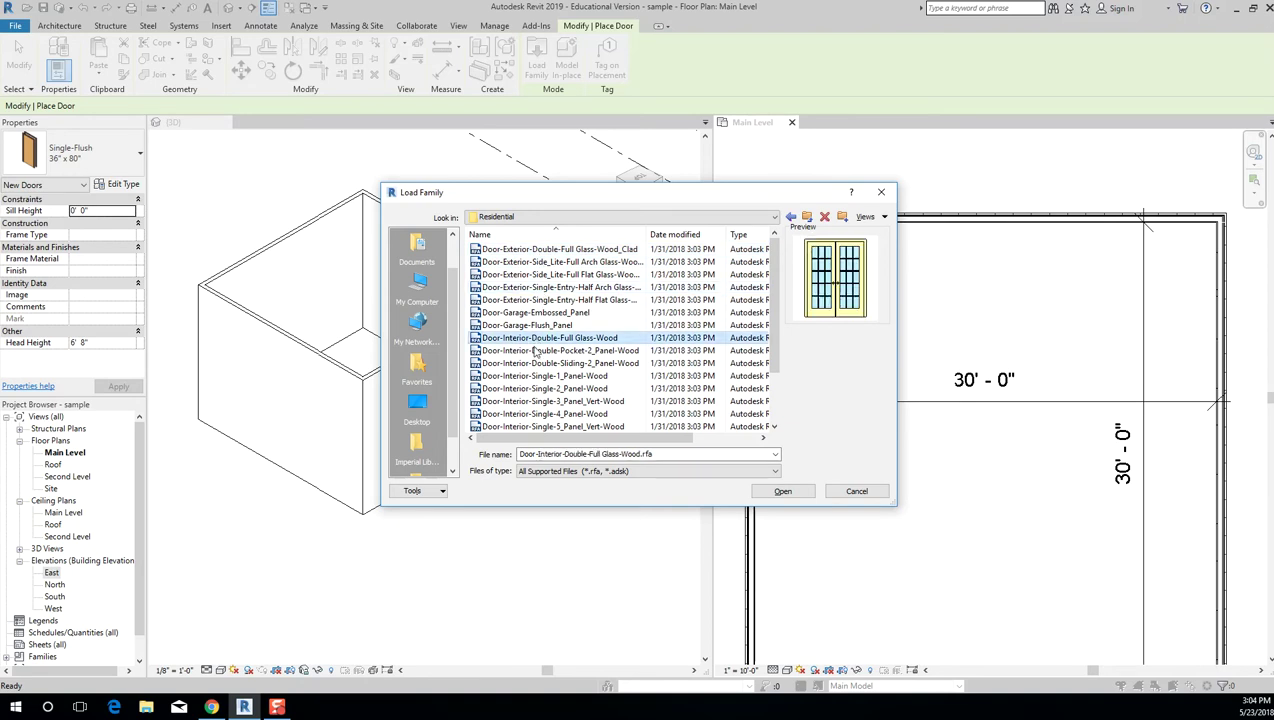
{"action": "left_click", "coordinate": [550, 401]}
{"action": "scroll", "coordinate": [550, 401], "scroll_direction": "down", "scroll_amount": 2}
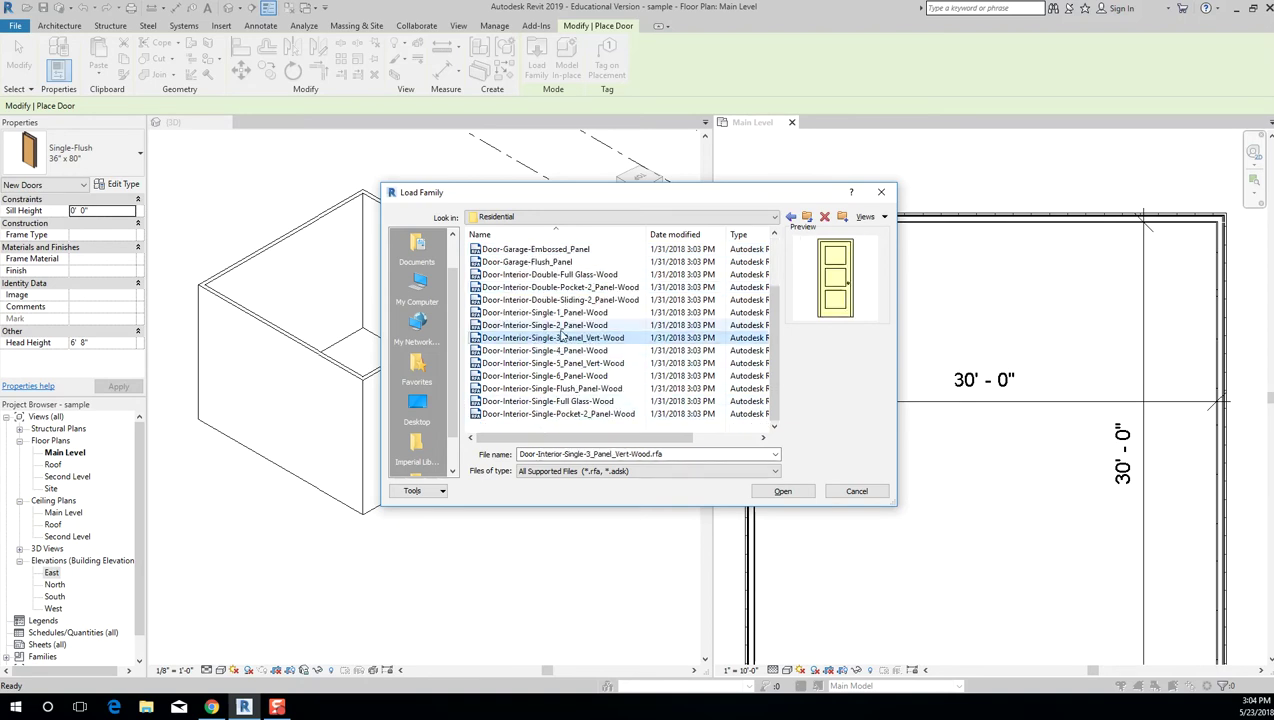
{"action": "scroll", "coordinate": [562, 337], "scroll_direction": "up", "scroll_amount": 2}
Load the Door-Exterior-Double-Full Glass-Wood_Clad family into the project.
{"action": "left_click", "coordinate": [580, 250]}
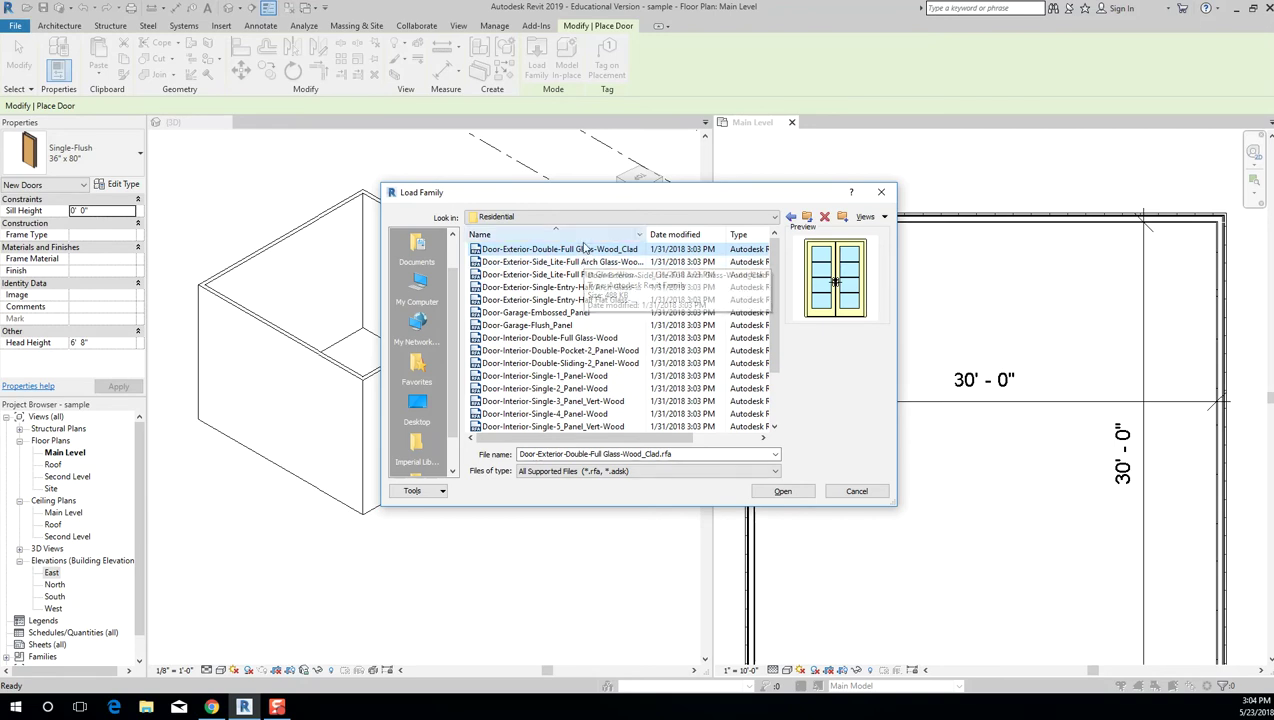
{"action": "left_click", "coordinate": [587, 252]}
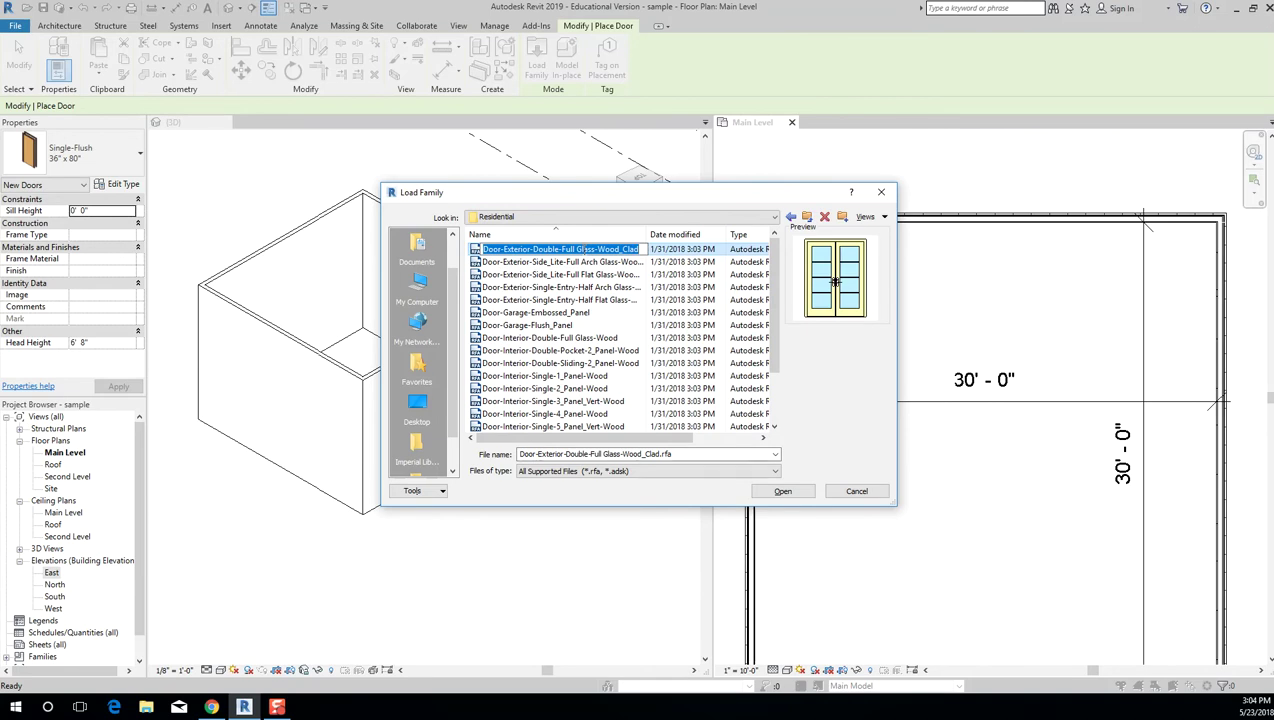
{"action": "left_click", "coordinate": [795, 498]}
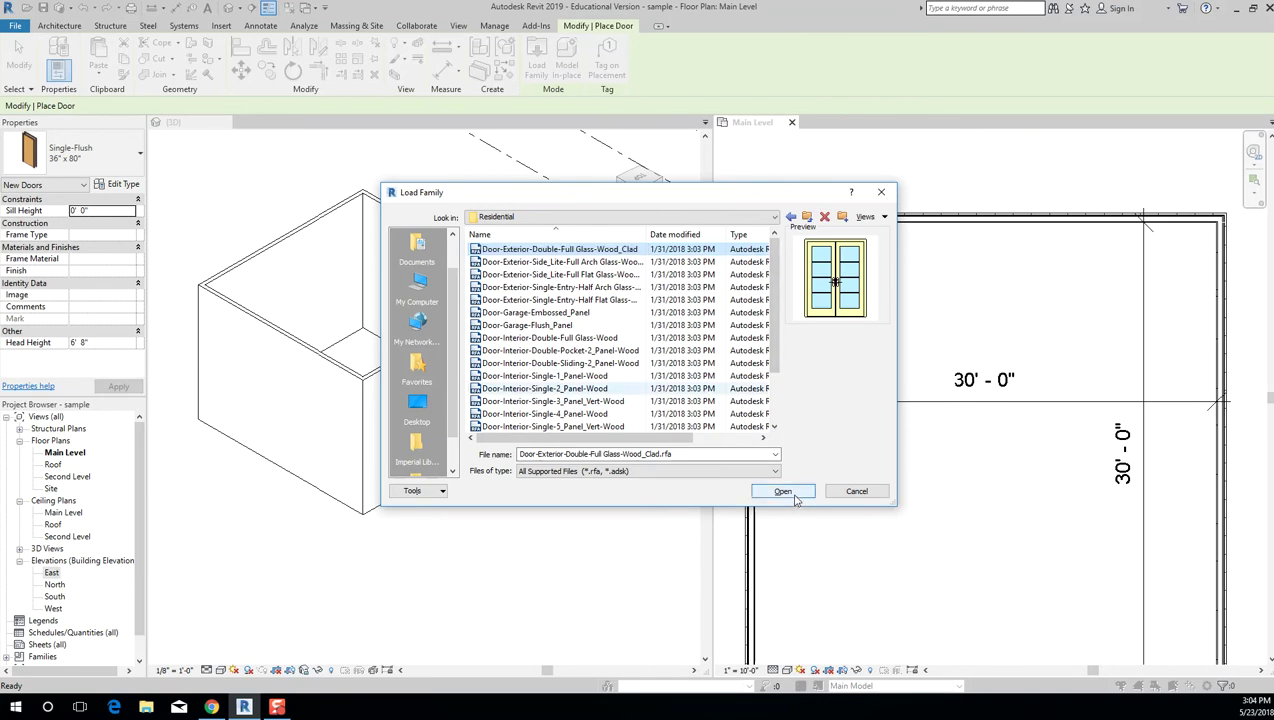
Load all size types of the exterior double full-glass door family, from 60" x 80" to 72" x 96".
{"action": "left_click", "coordinate": [795, 498]}
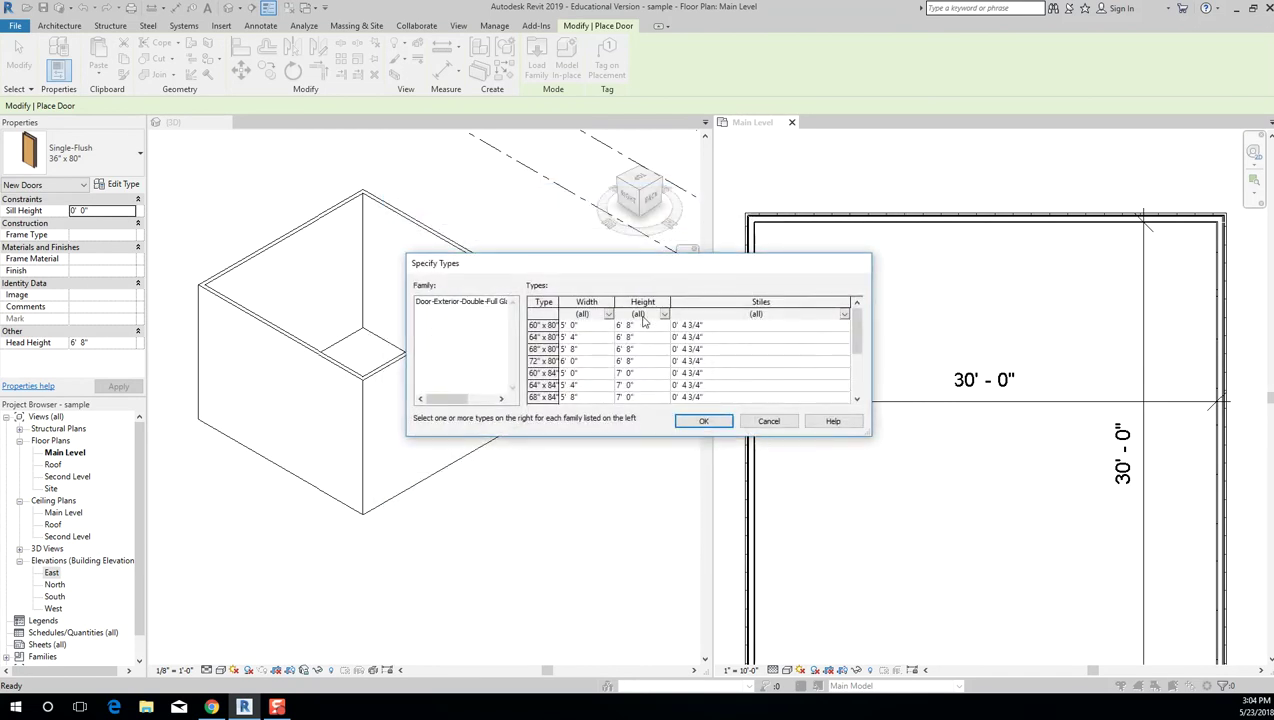
{"action": "left_click_drag", "start_coordinate": [870, 435], "coordinate": [1076, 590]}
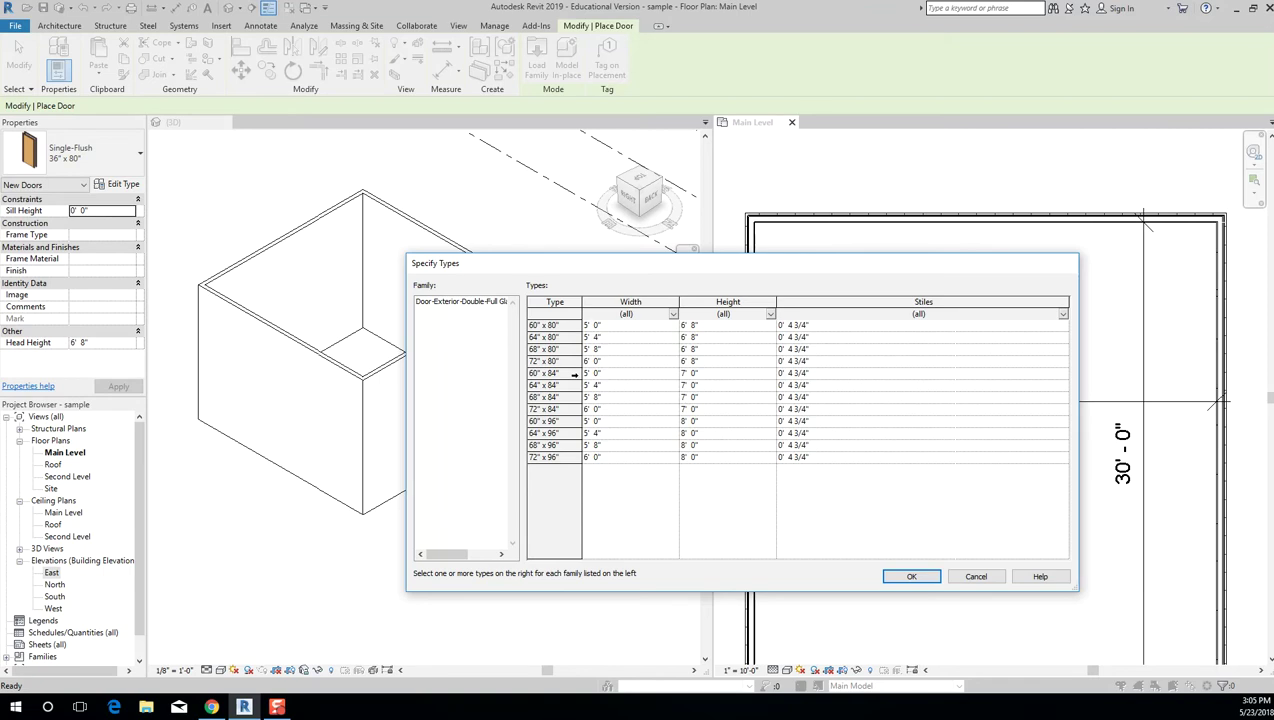
{"action": "left_click_drag", "start_coordinate": [570, 325], "coordinate": [567, 450]}
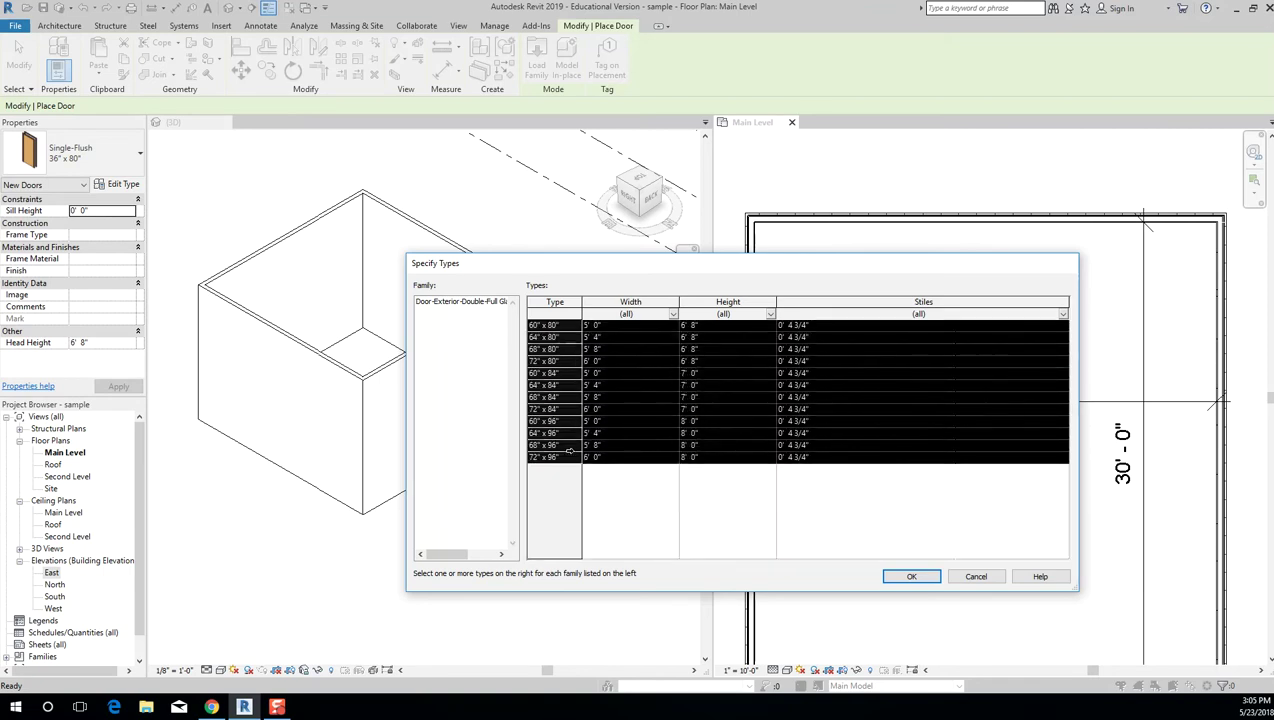
{"action": "left_click", "coordinate": [572, 325]}
{"action": "left_click_drag", "start_coordinate": [572, 325], "coordinate": [570, 452]}
{"action": "left_click", "coordinate": [911, 577]}
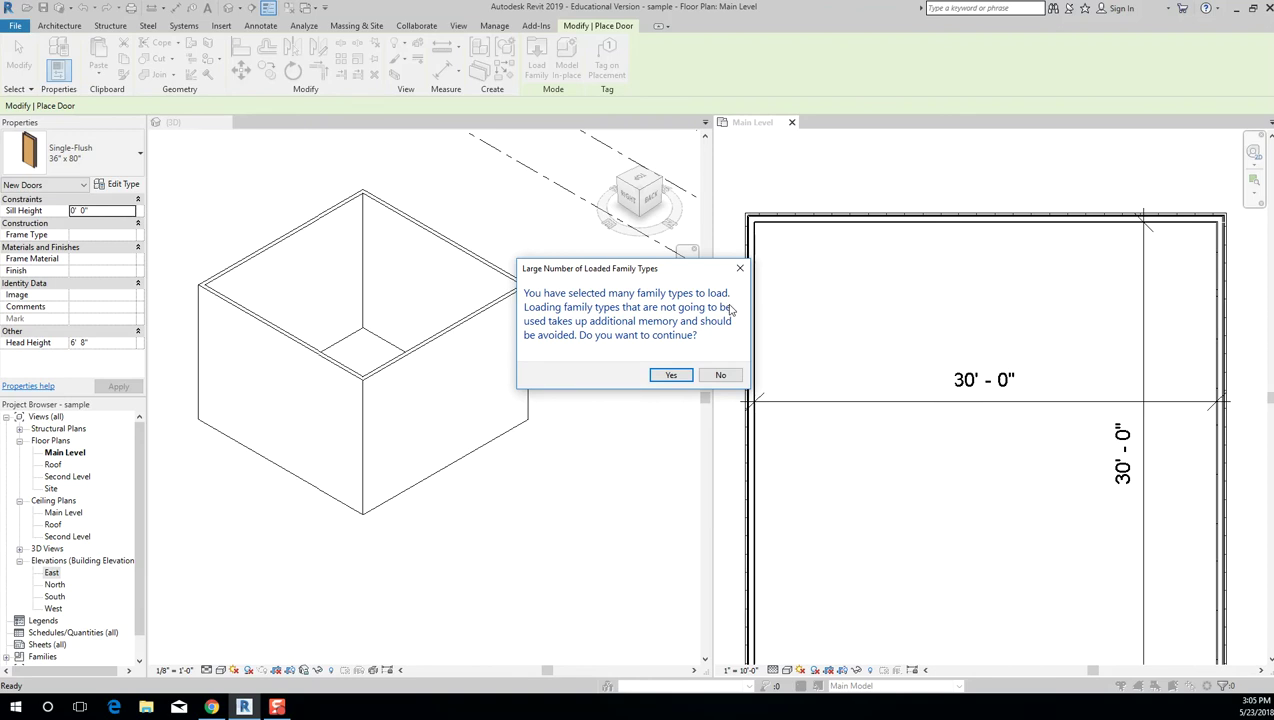
{"action": "left_click", "coordinate": [671, 375]}
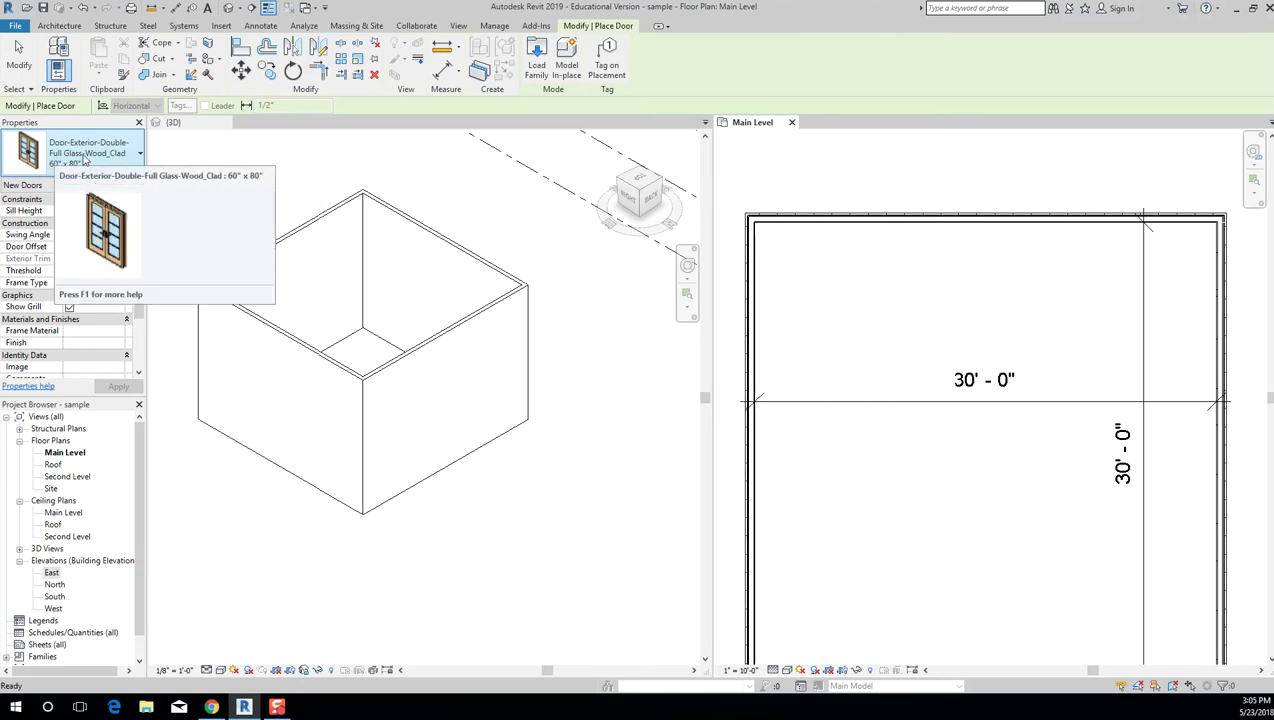
Place a 68" x 84" double full-glass door centred on the upper wall of the Main Level plan, 15' 3 11/16" from each side.
{"action": "left_click", "coordinate": [85, 159]}
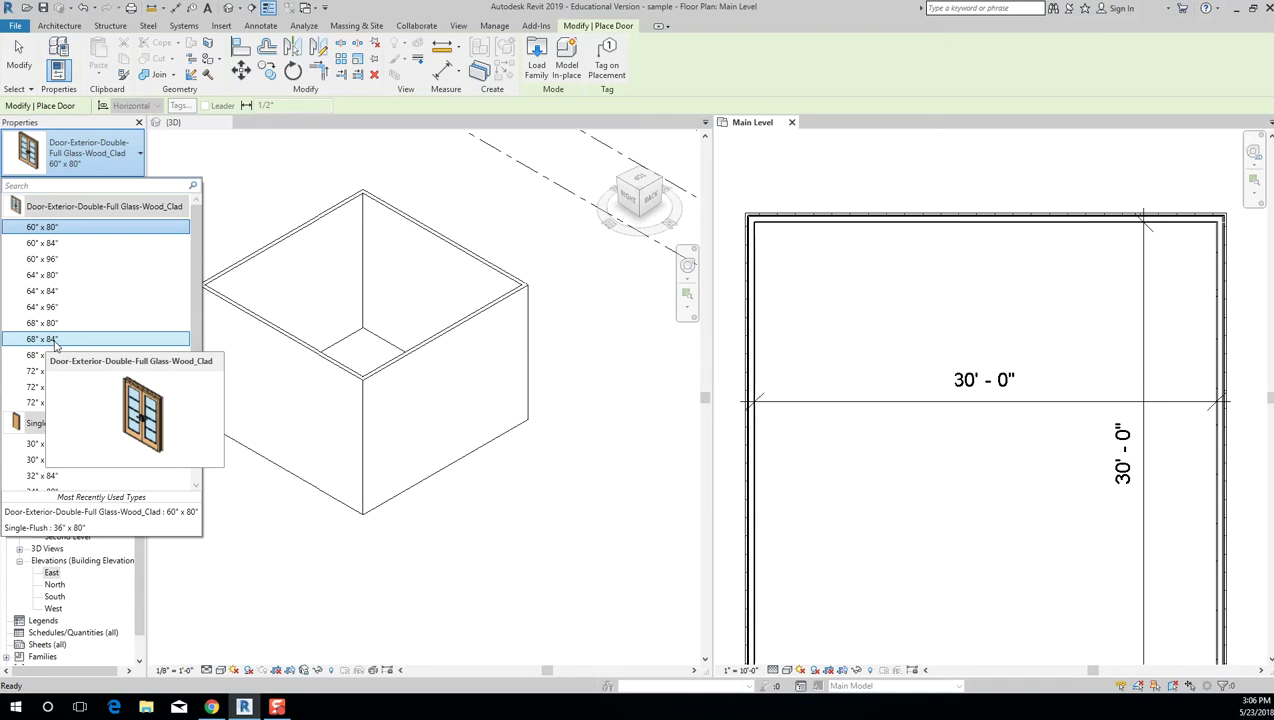
{"action": "left_click", "coordinate": [57, 341]}
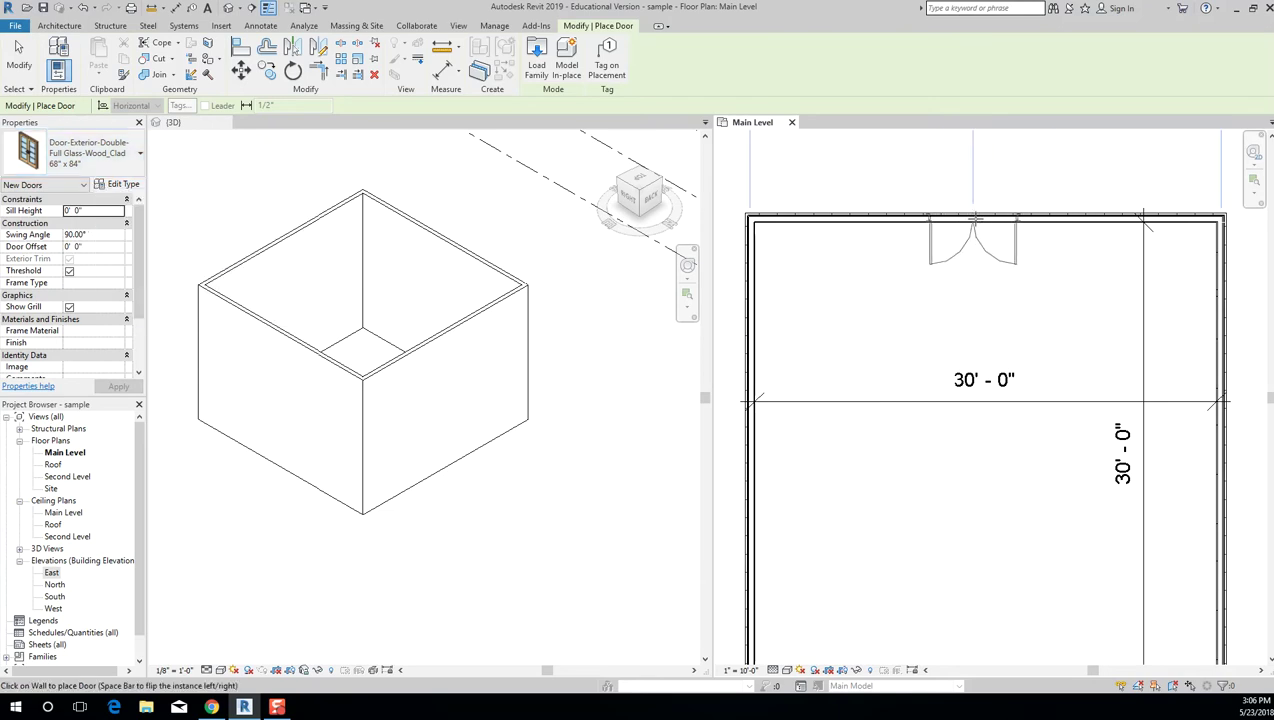
{"action": "scroll", "coordinate": [987, 283], "scroll_direction": "down", "scroll_amount": 1}
{"action": "scroll", "coordinate": [938, 378], "scroll_direction": "down", "scroll_amount": 2}
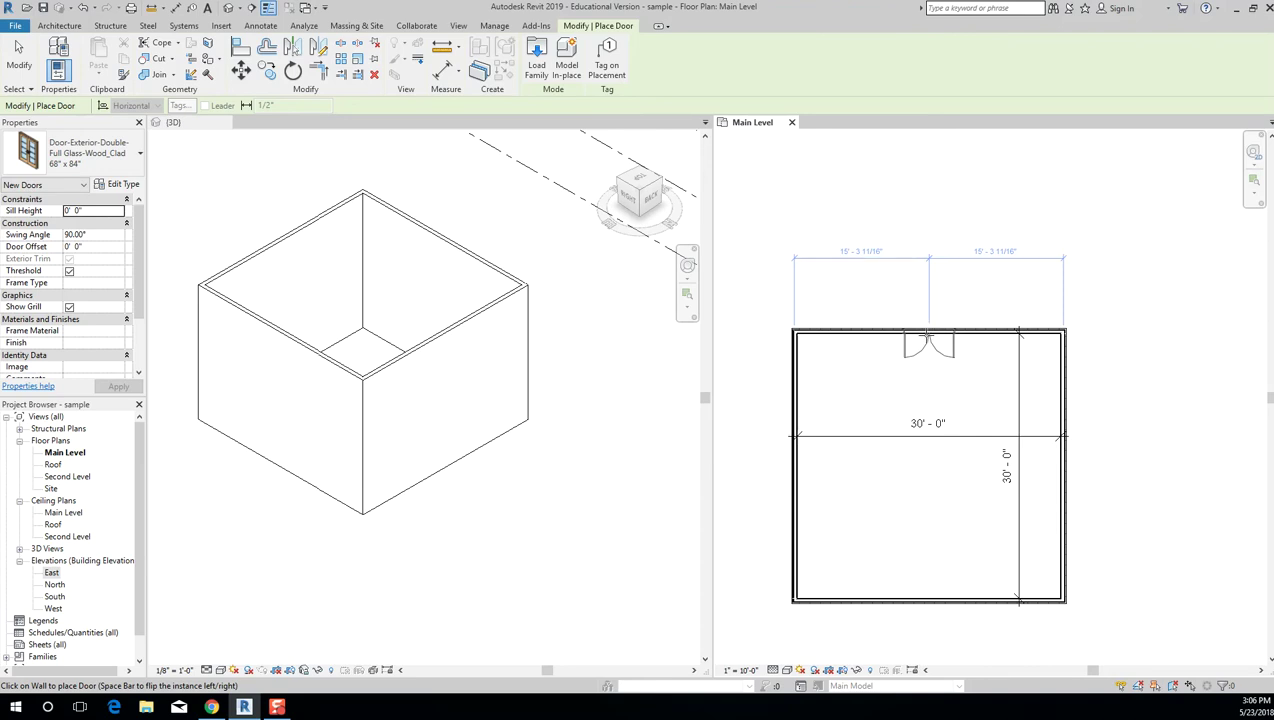
{"action": "scroll", "coordinate": [929, 335], "scroll_direction": "up", "scroll_amount": 1}
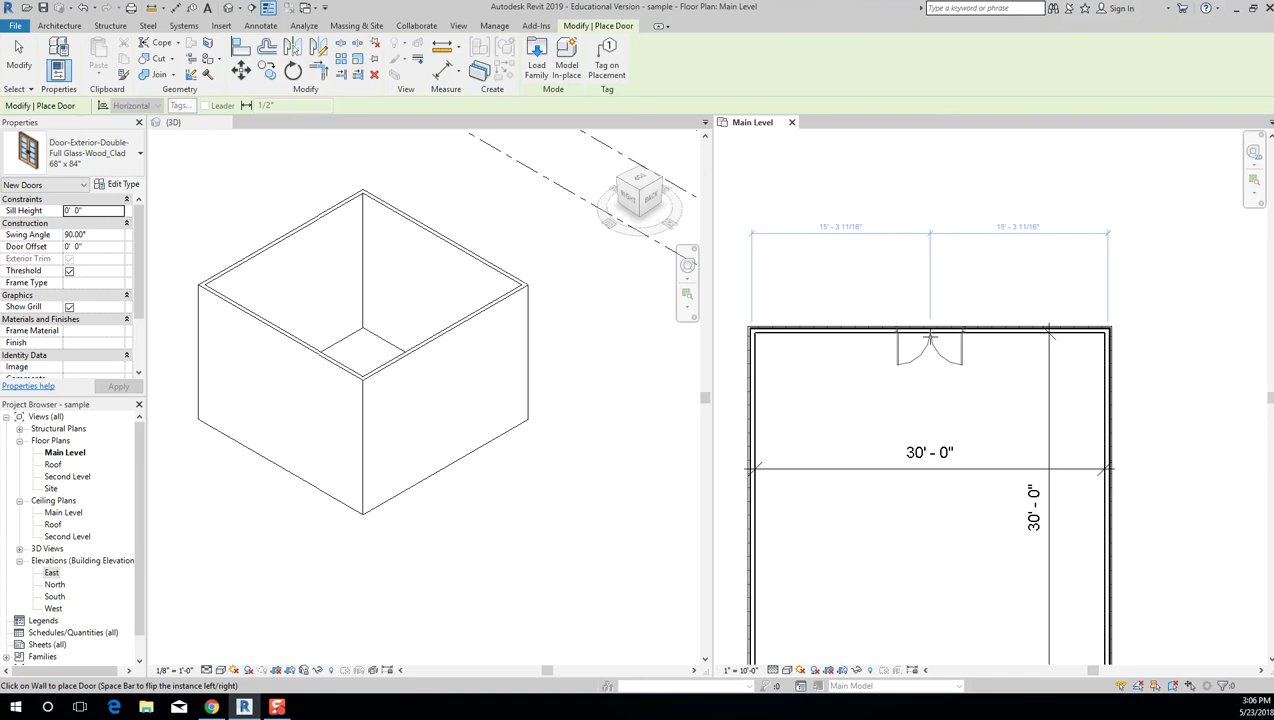
{"action": "left_click", "coordinate": [930, 340]}
{"action": "scroll", "coordinate": [932, 339], "scroll_direction": "up", "scroll_amount": 1}
{"action": "middle_click_drag", "start_coordinate": [930, 340], "coordinate": [965, 320]}
{"action": "key", "text": "Escape"}
Flip the double door's facing outward and back inward, and try flipping its hand.
{"action": "left_click", "coordinate": [1155, 322]}
{"action": "scroll", "coordinate": [1155, 320], "scroll_direction": "up", "scroll_amount": 1}
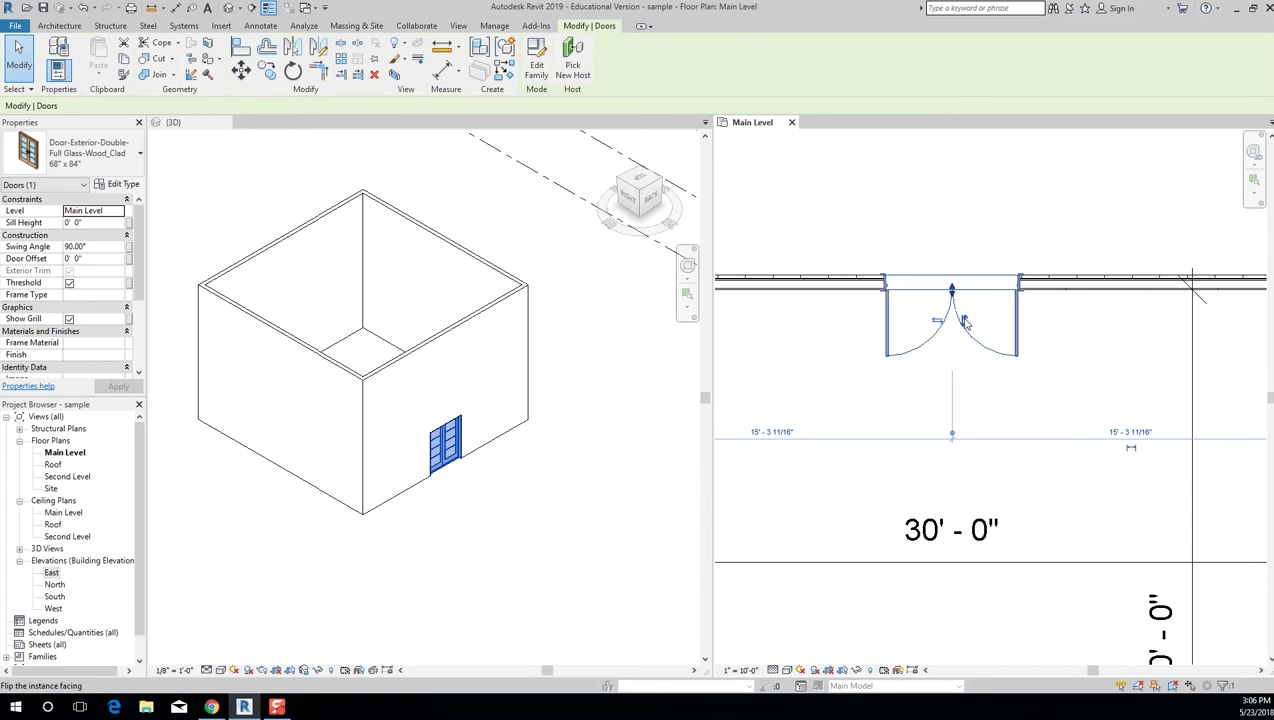
{"action": "left_click", "coordinate": [963, 320]}
{"action": "left_click", "coordinate": [963, 250]}
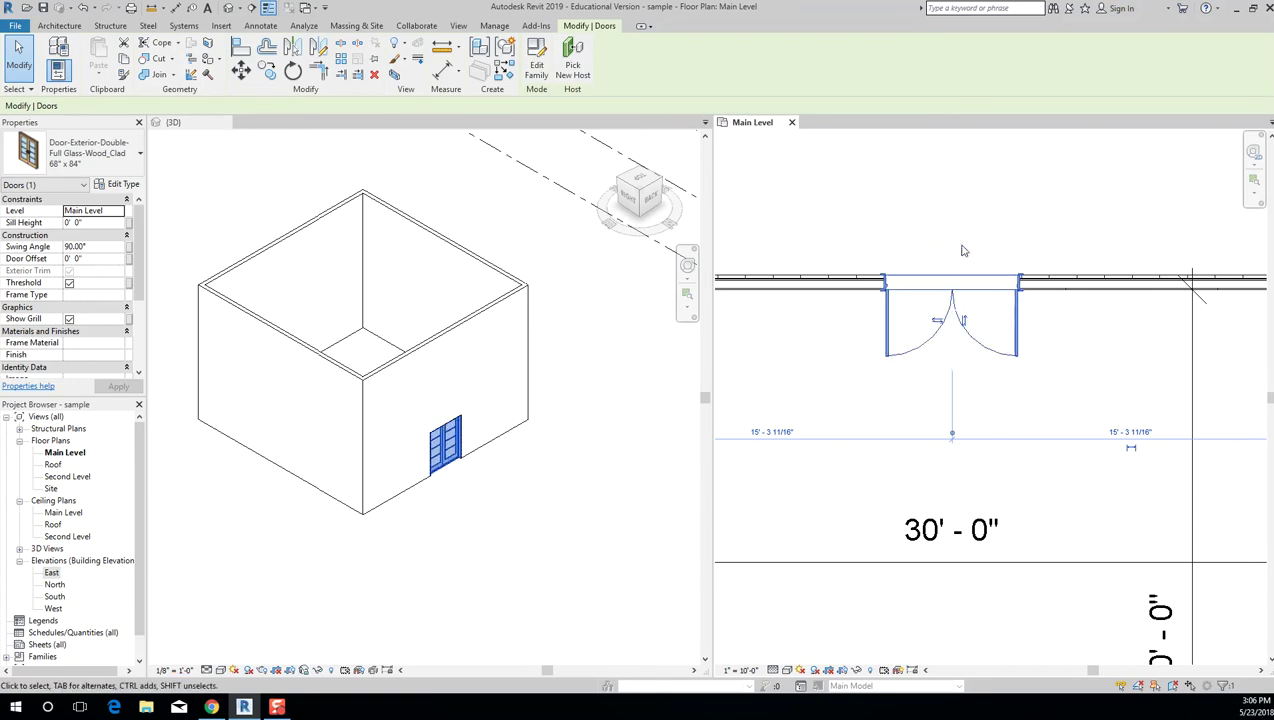
{"action": "left_click", "coordinate": [939, 323]}
{"action": "left_click", "coordinate": [965, 322]}
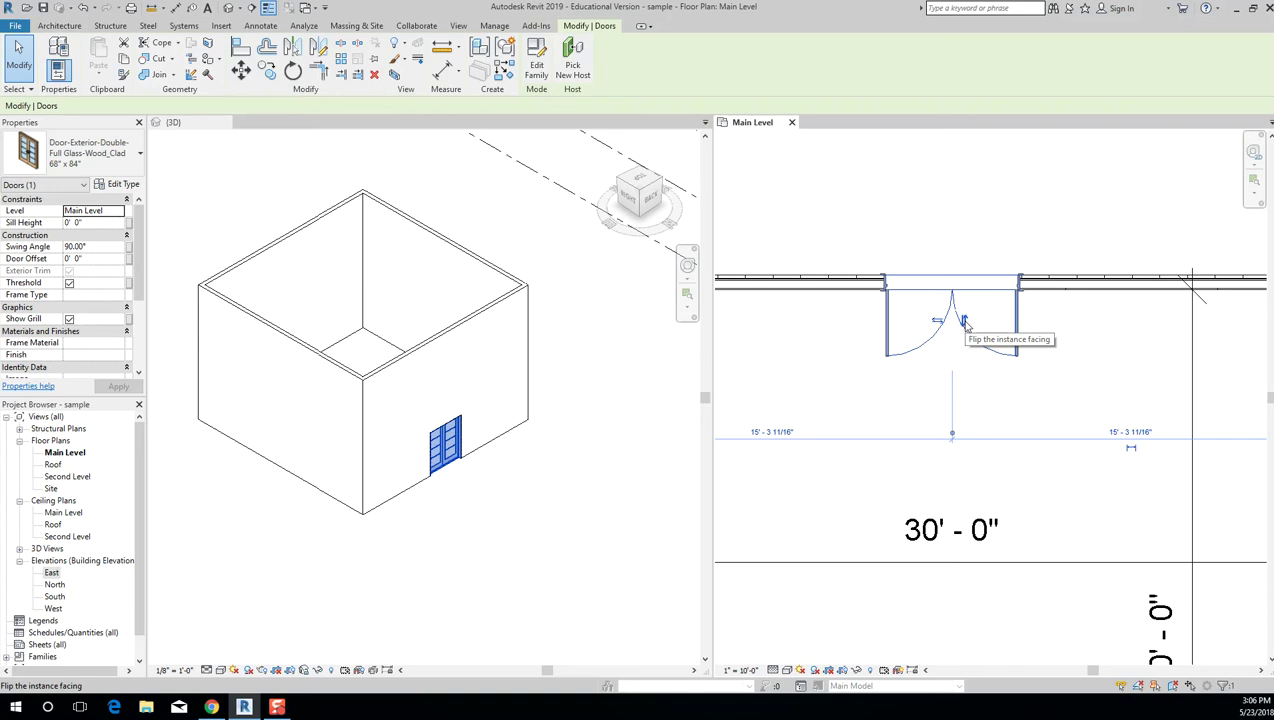
{"action": "left_click", "coordinate": [967, 242]}
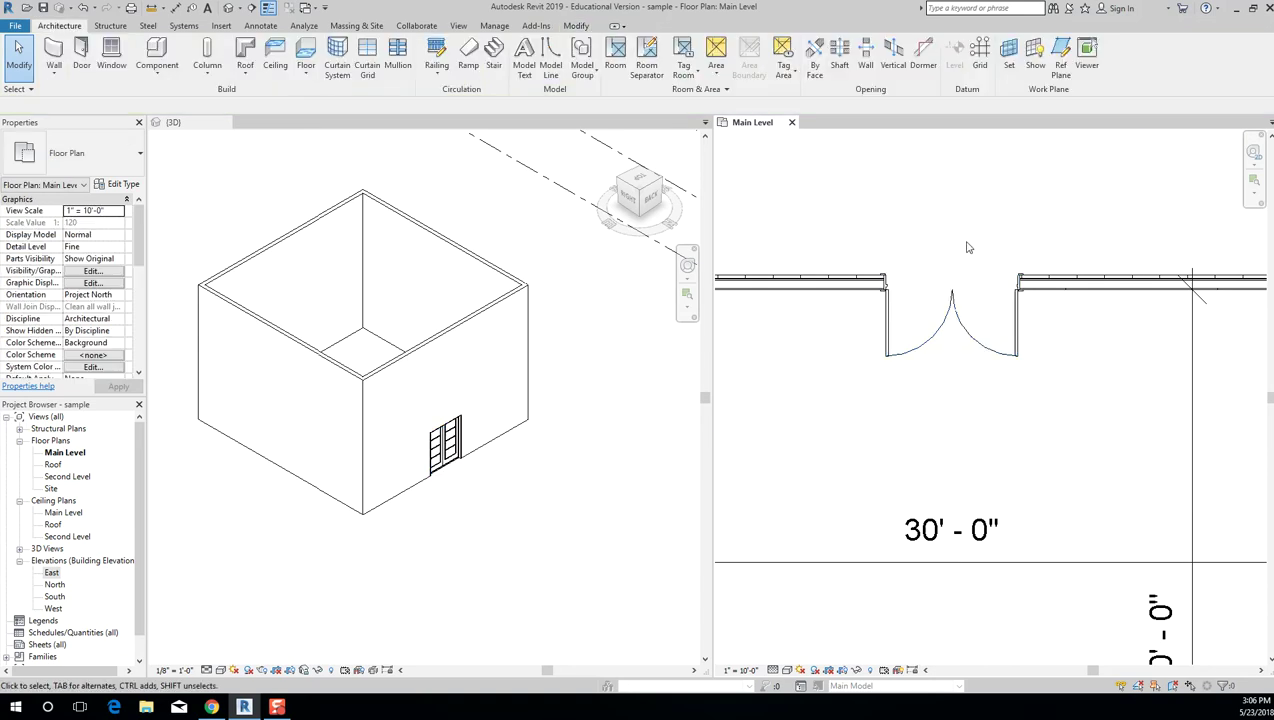
Reselect the double door, flip it to swing outside the building, and return it to swinging into the room.
{"action": "left_click", "coordinate": [957, 314]}
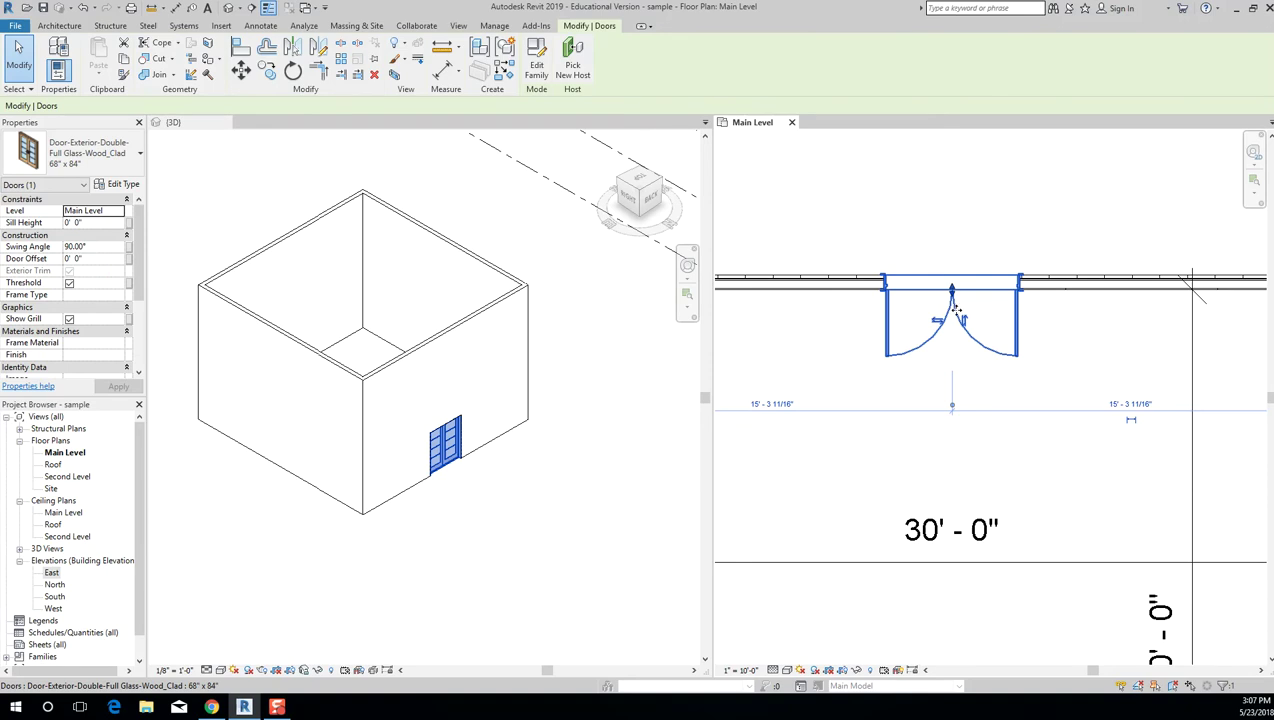
{"action": "scroll", "coordinate": [957, 310], "scroll_direction": "down", "scroll_amount": 2}
{"action": "left_click", "coordinate": [998, 237]}
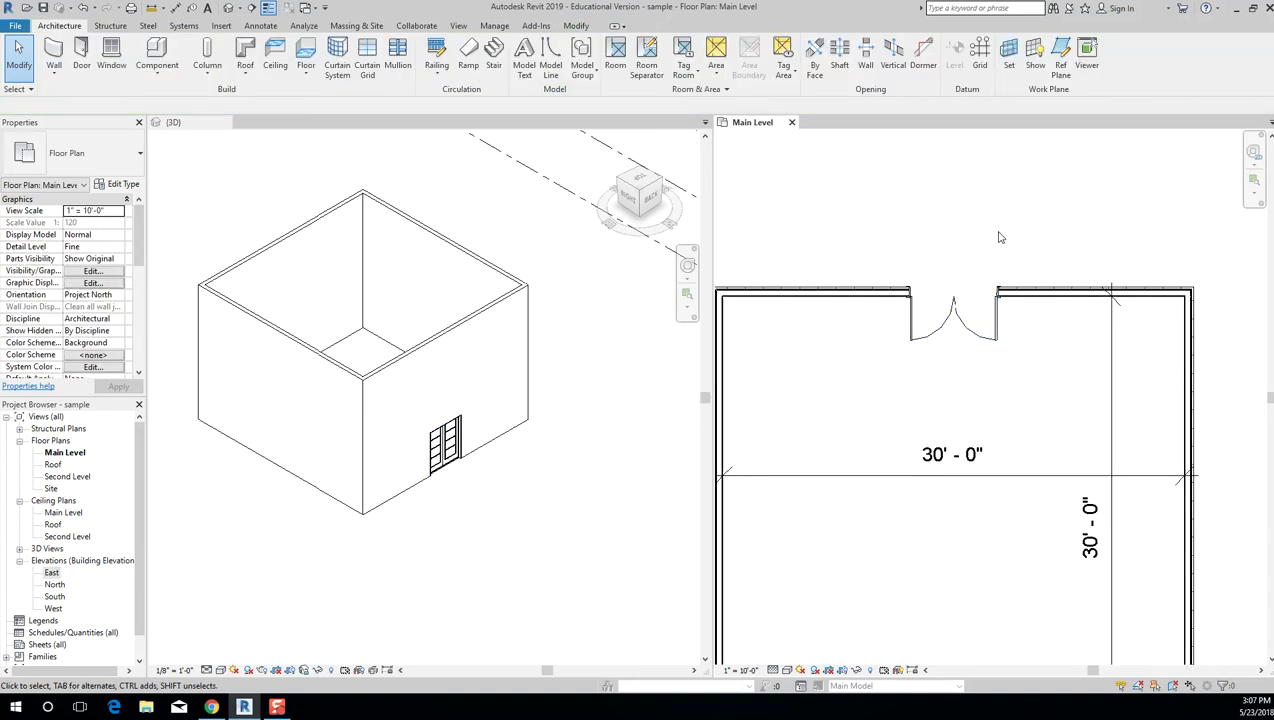
{"action": "left_click", "coordinate": [955, 318]}
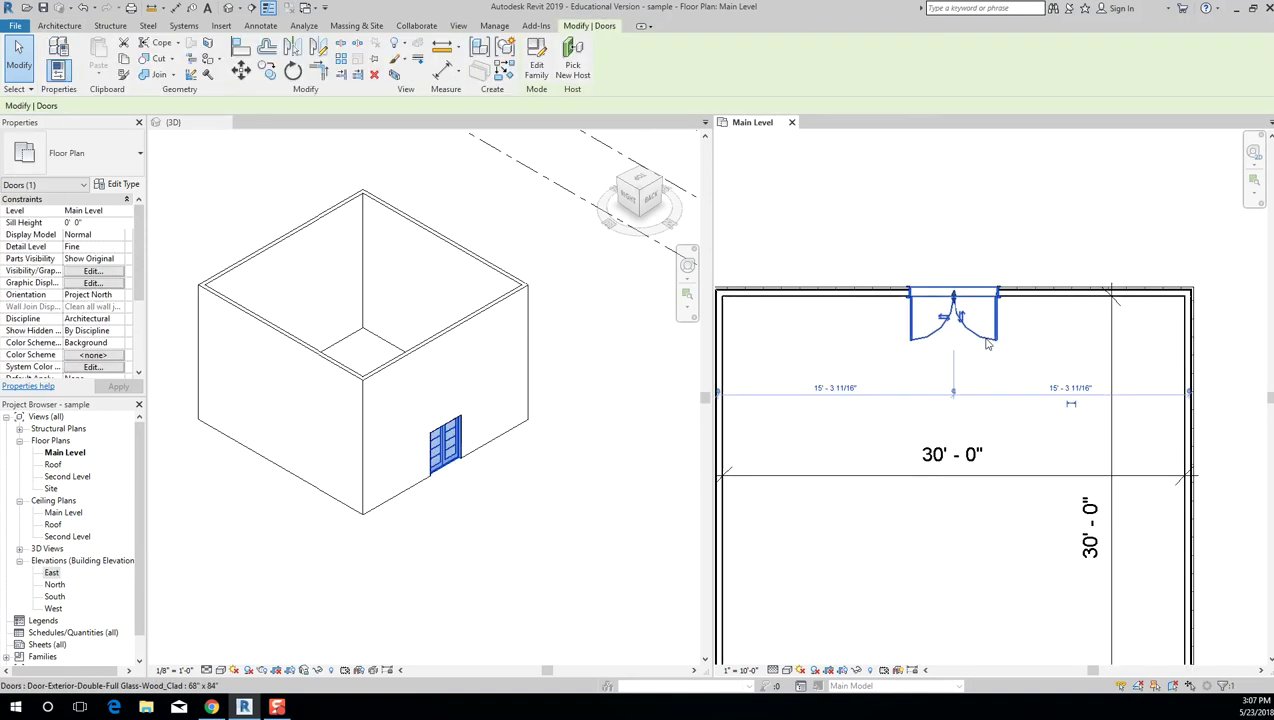
{"action": "scroll", "coordinate": [955, 318], "scroll_direction": "up", "scroll_amount": 2}
{"action": "scroll", "coordinate": [963, 317], "scroll_direction": "up", "scroll_amount": 2}
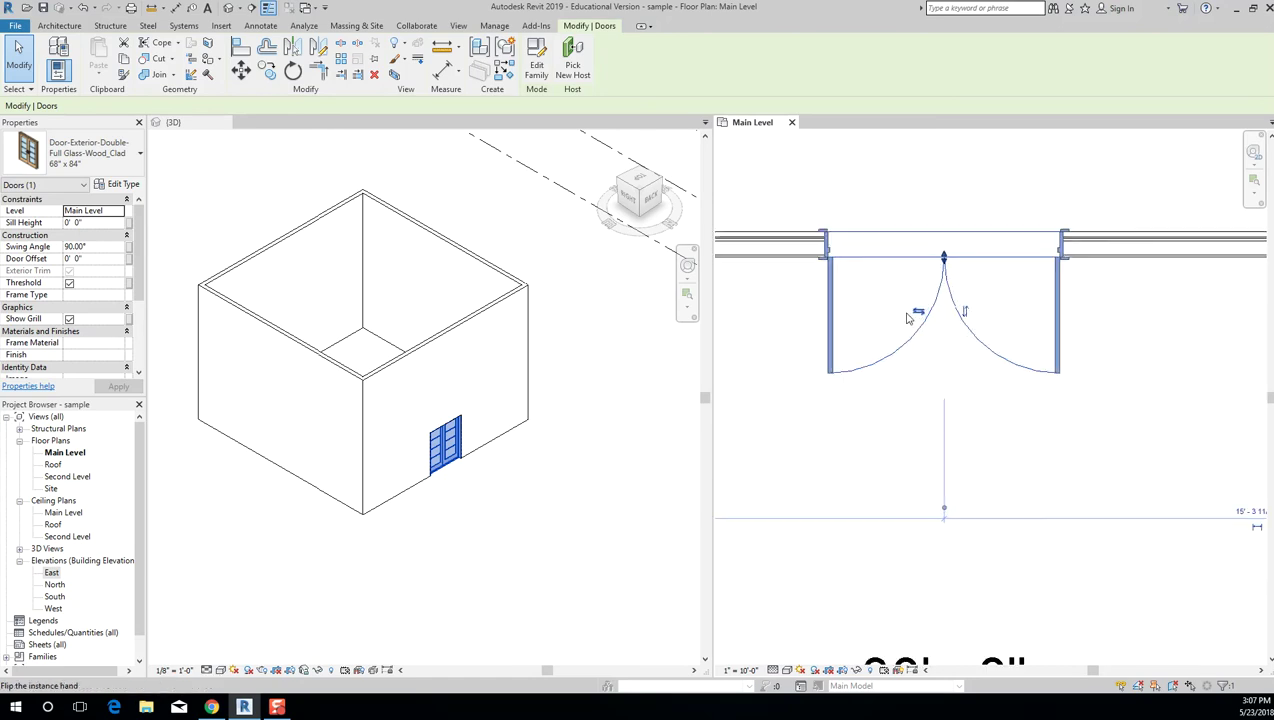
{"action": "left_click", "coordinate": [964, 316]}
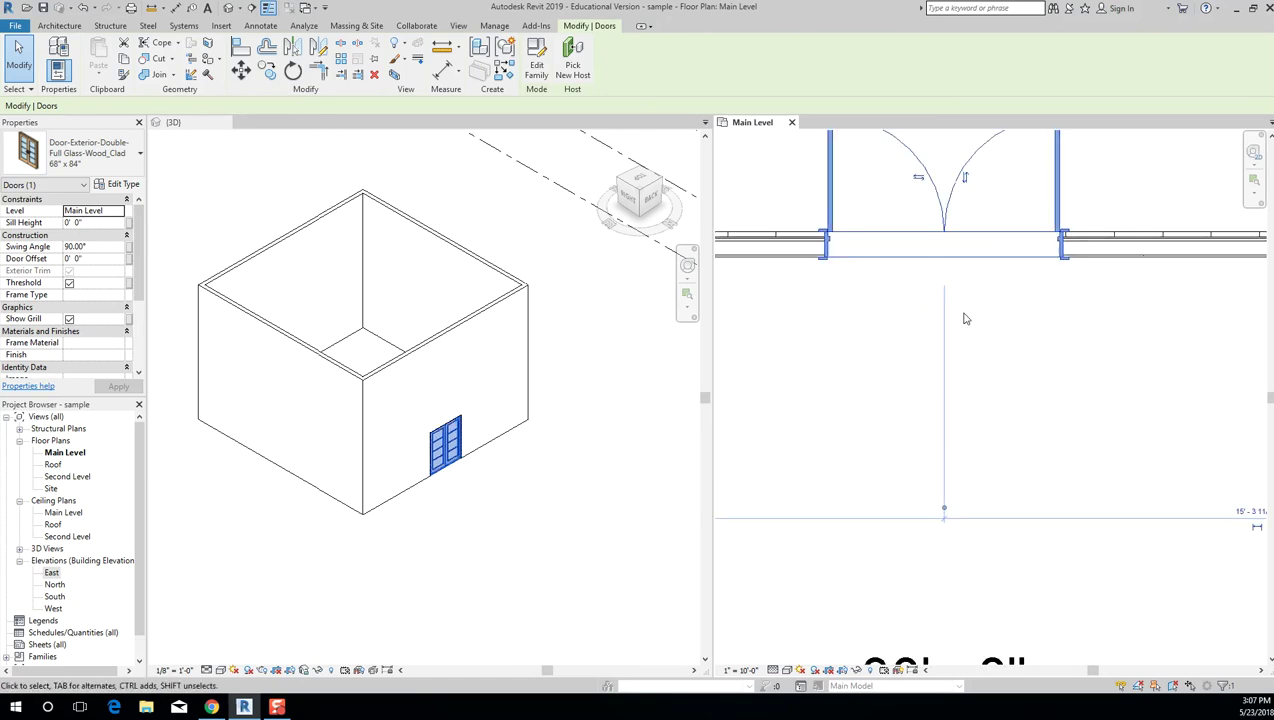
{"action": "left_click", "coordinate": [964, 178]}
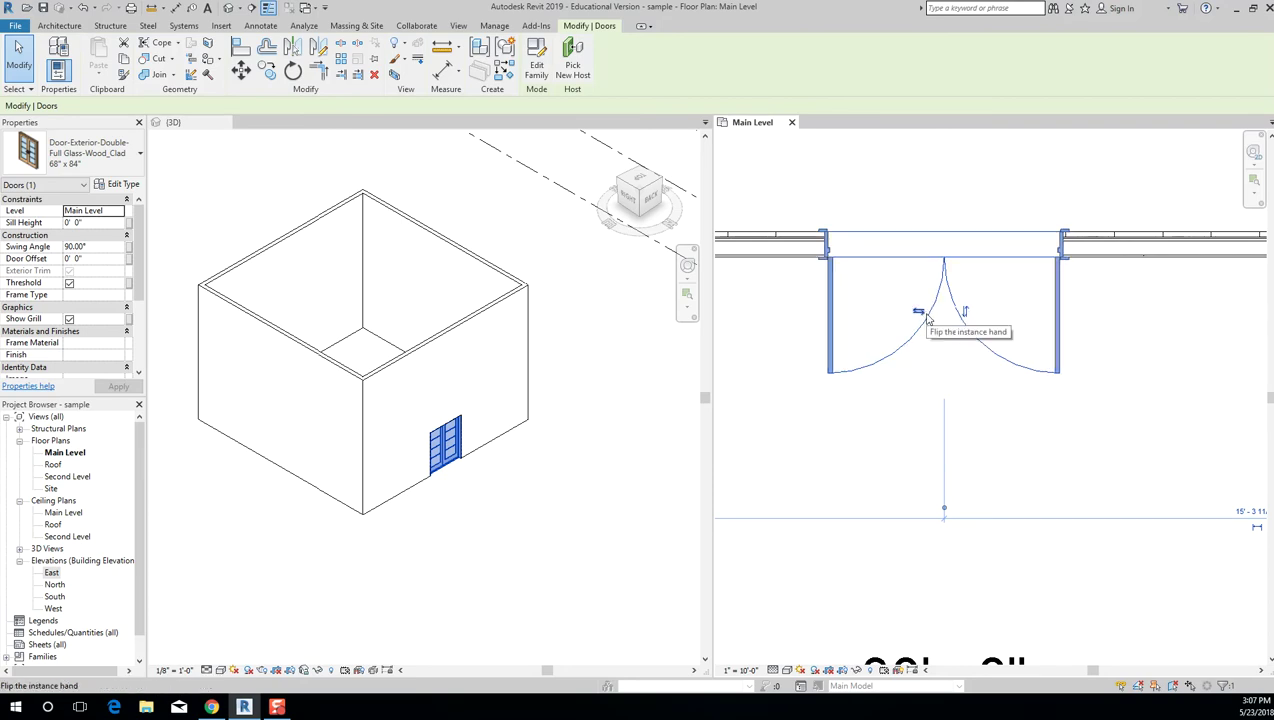
{"action": "scroll", "coordinate": [927, 318], "scroll_direction": "down", "scroll_amount": 3}
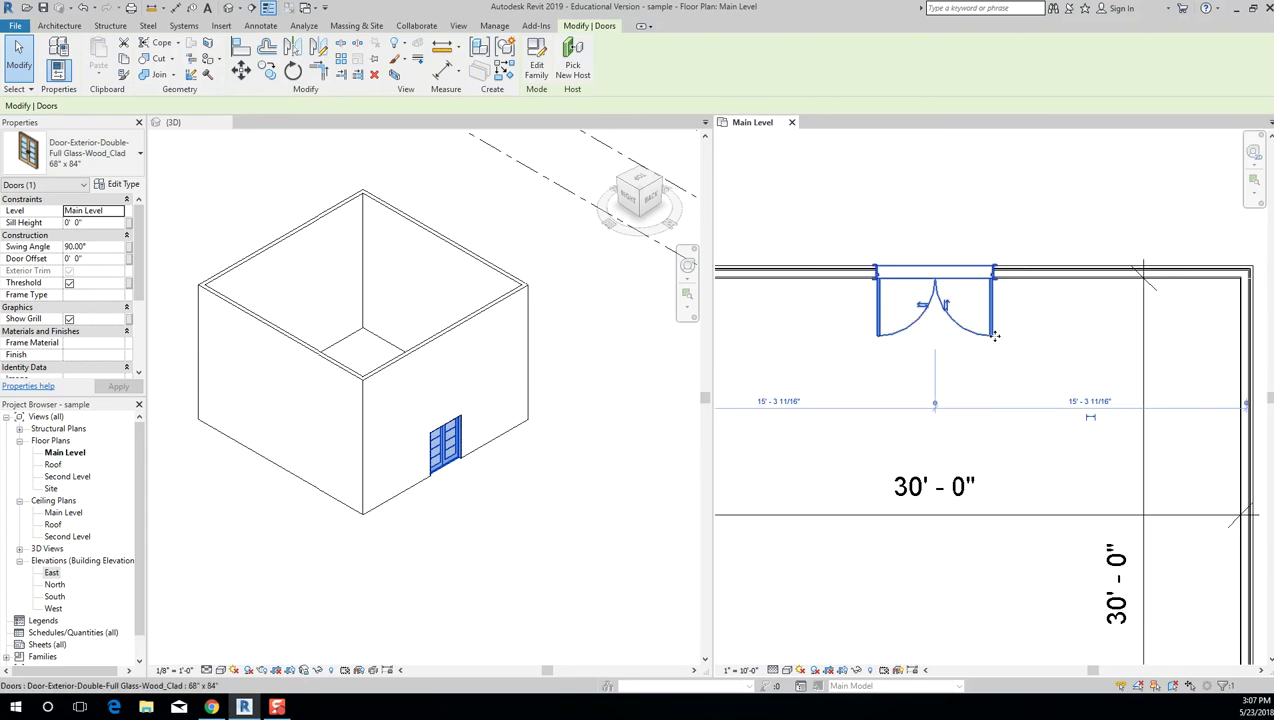
{"action": "left_click", "coordinate": [1040, 328]}
{"action": "scroll", "coordinate": [1038, 330], "scroll_direction": "down", "scroll_amount": 2}
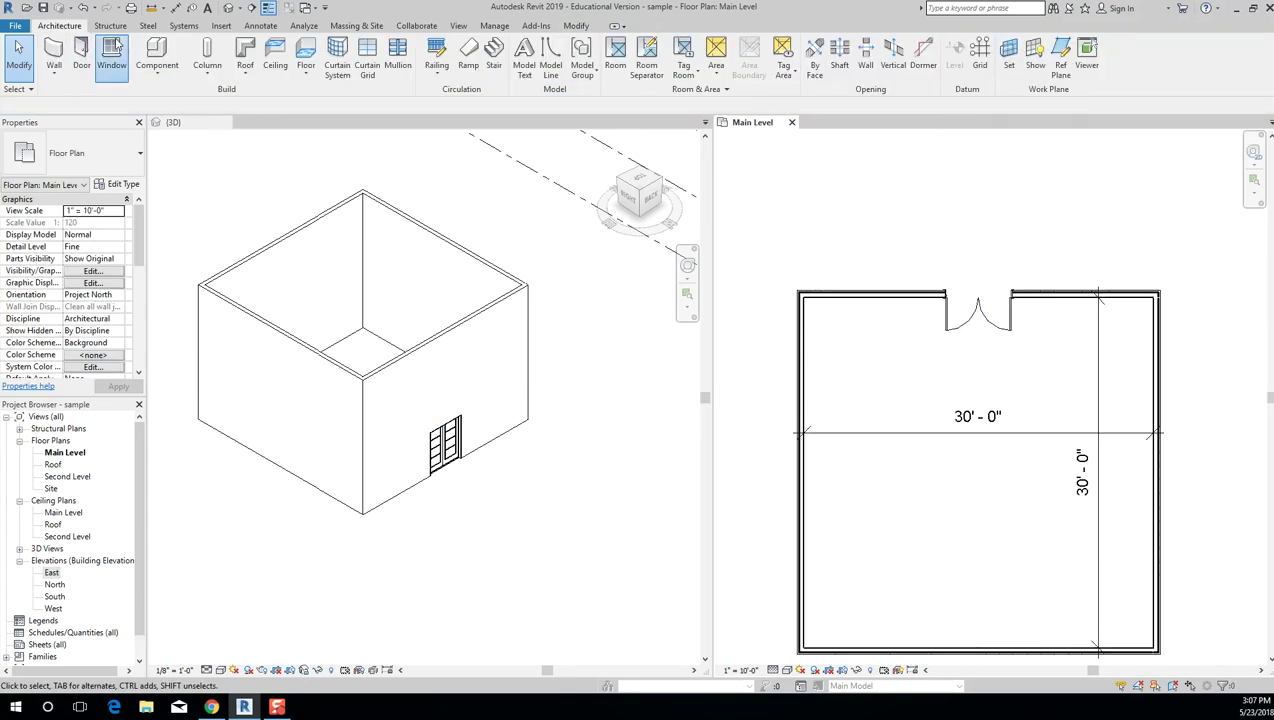
{"action": "left_click", "coordinate": [572, 317]}
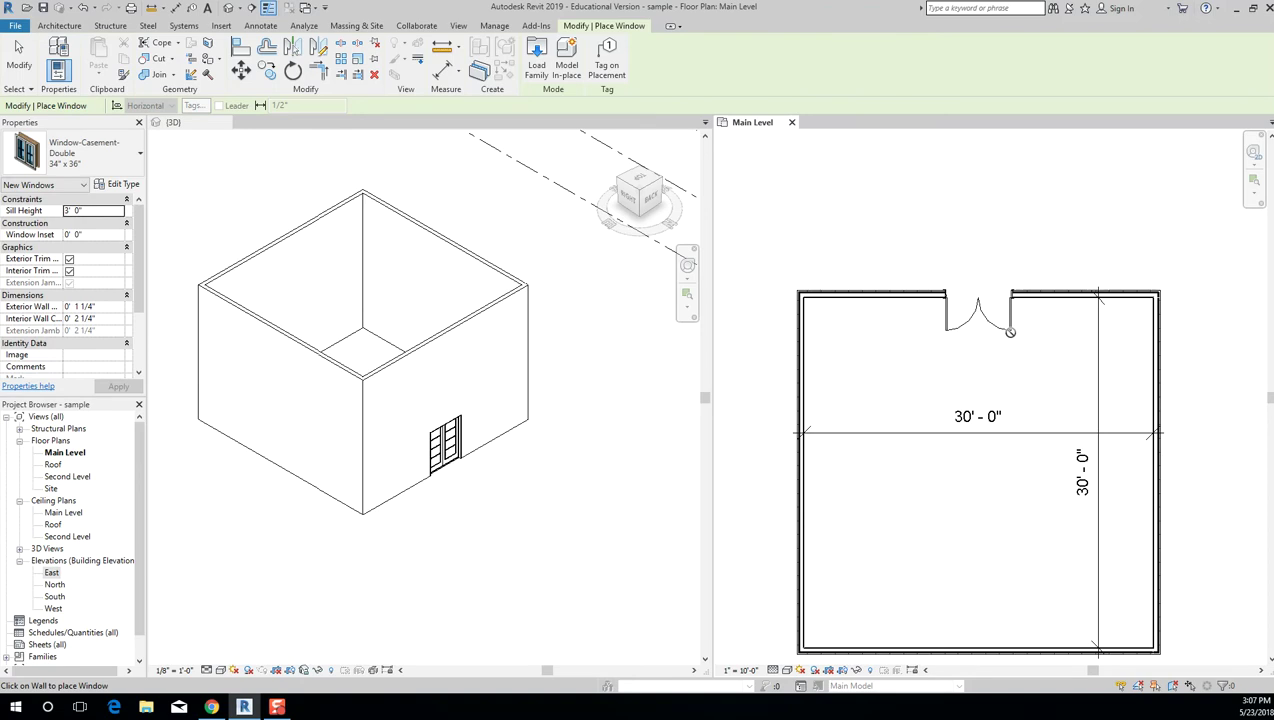
{"action": "scroll", "coordinate": [1010, 332], "scroll_direction": "up", "scroll_amount": 1}
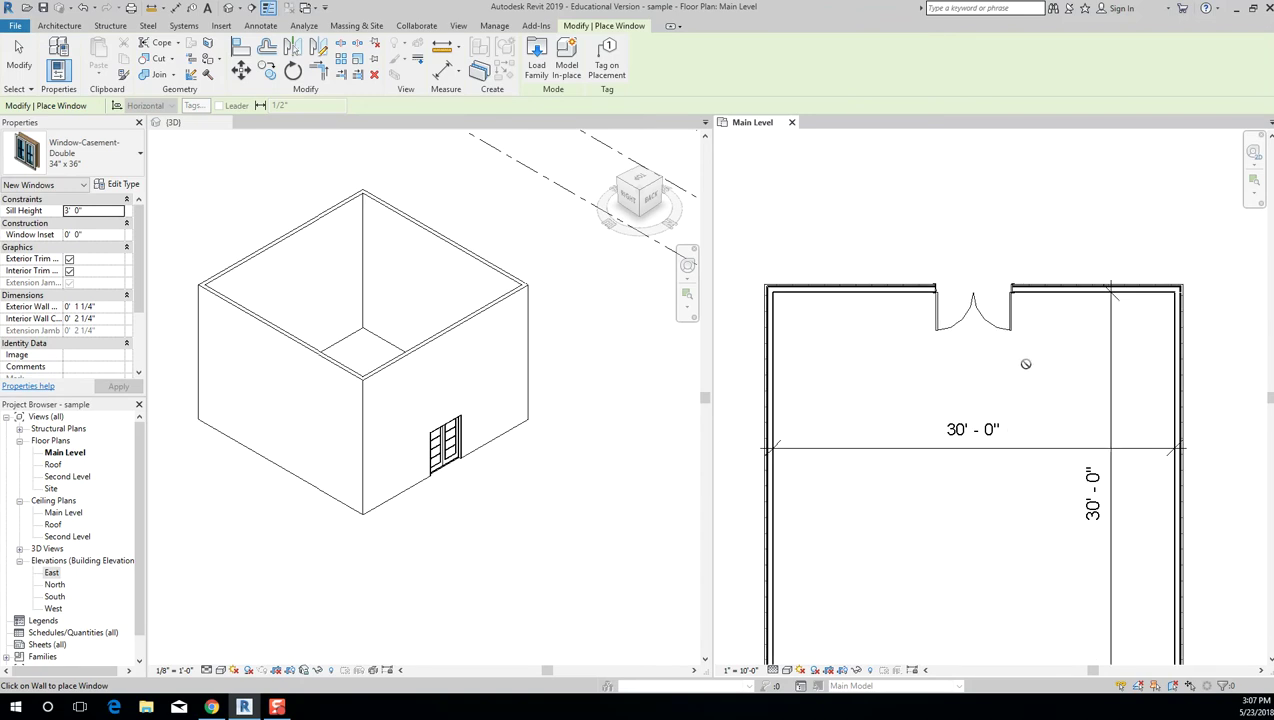
{"action": "scroll", "coordinate": [1025, 345], "scroll_direction": "up", "scroll_amount": 4}
{"action": "key", "text": "Escape"}
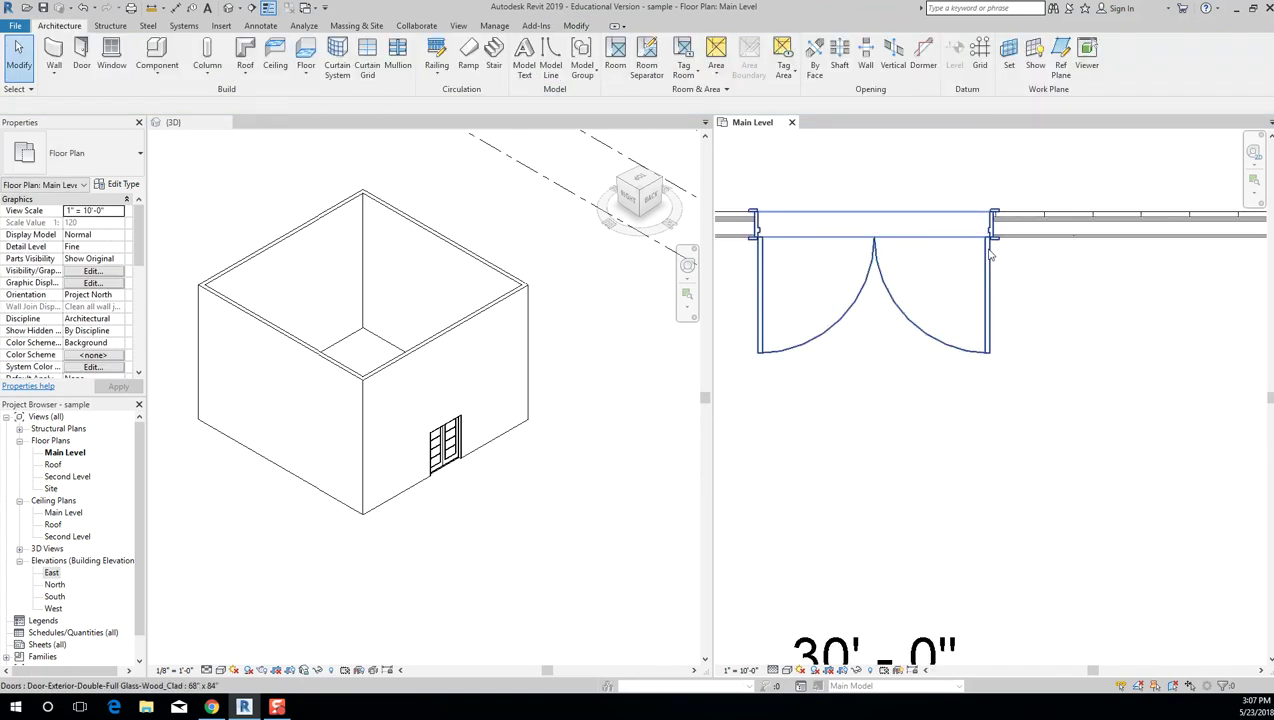
Select the double door in the plan and examine its instance properties, including the threshold option.
{"action": "left_click", "coordinate": [990, 255]}
{"action": "scroll", "coordinate": [989, 220], "scroll_direction": "up", "scroll_amount": 1}
{"action": "scroll", "coordinate": [991, 240], "scroll_direction": "down", "scroll_amount": 3}
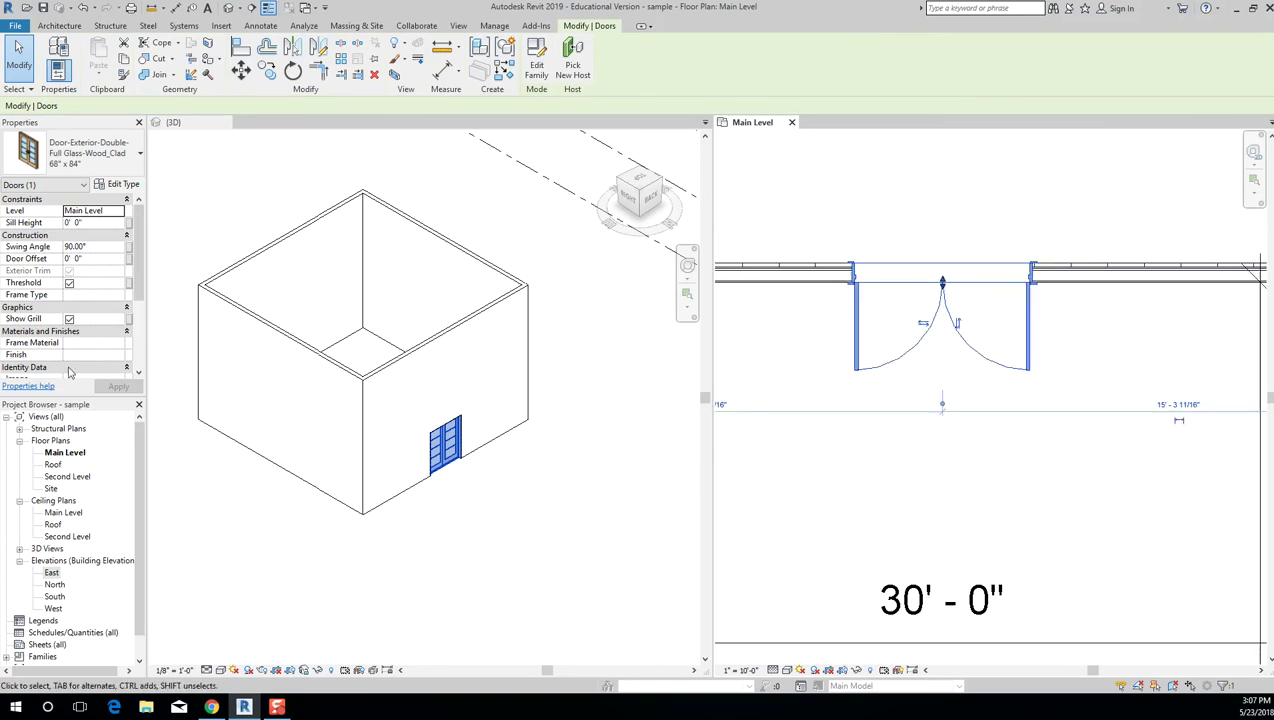
{"action": "left_click", "coordinate": [69, 282]}
{"action": "scroll", "coordinate": [1086, 455], "scroll_direction": "down", "scroll_amount": 2}
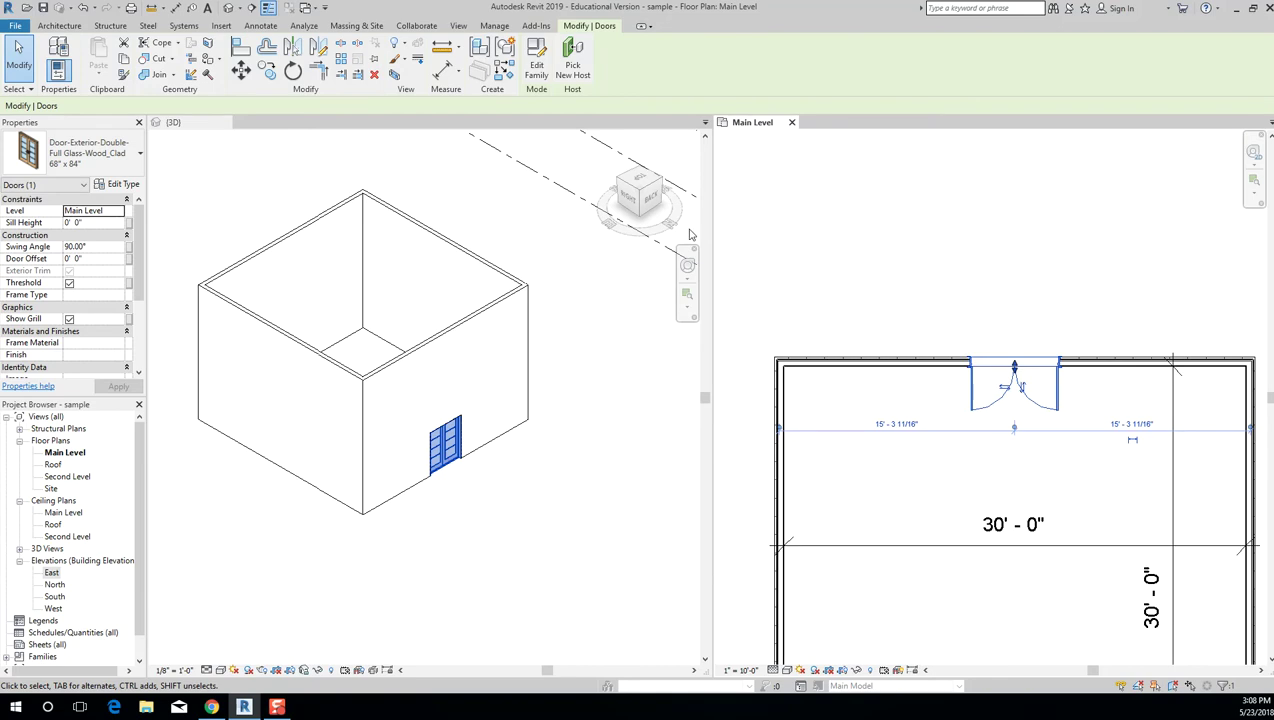
{"action": "left_click", "coordinate": [59, 25]}
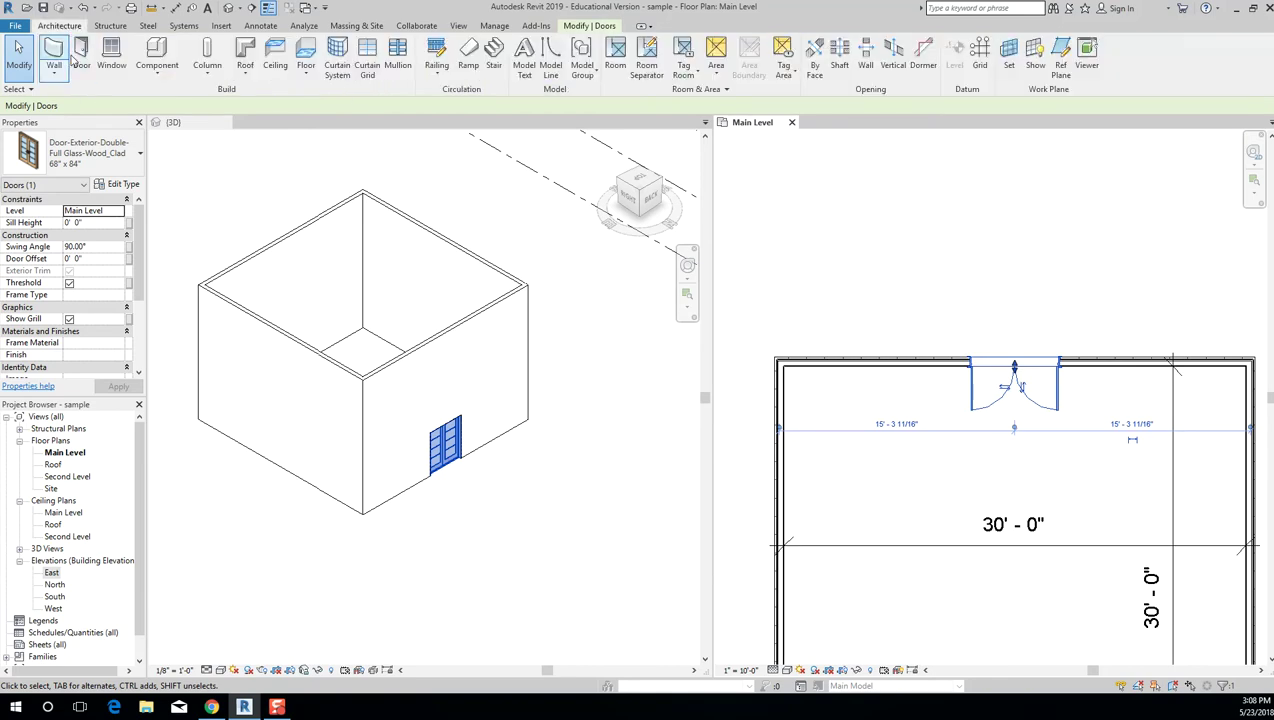
{"action": "left_click", "coordinate": [111, 52]}
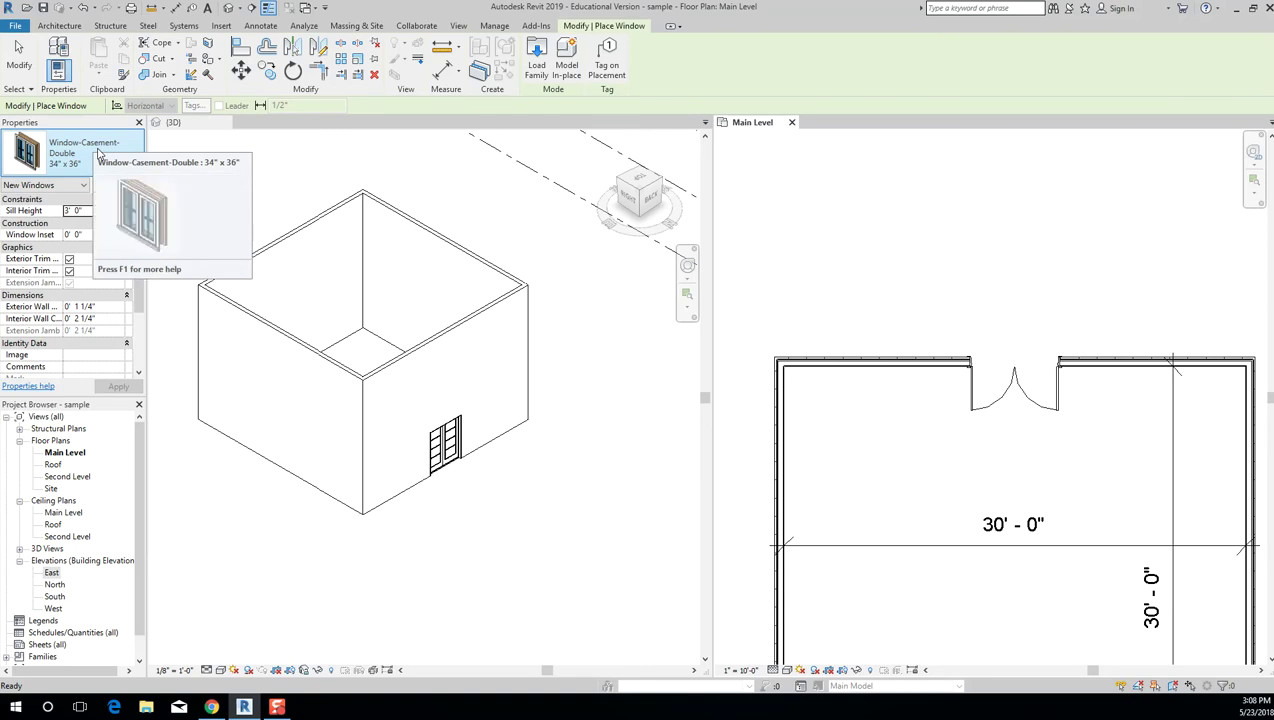
{"action": "left_click", "coordinate": [98, 153]}
{"action": "left_click", "coordinate": [98, 153]}
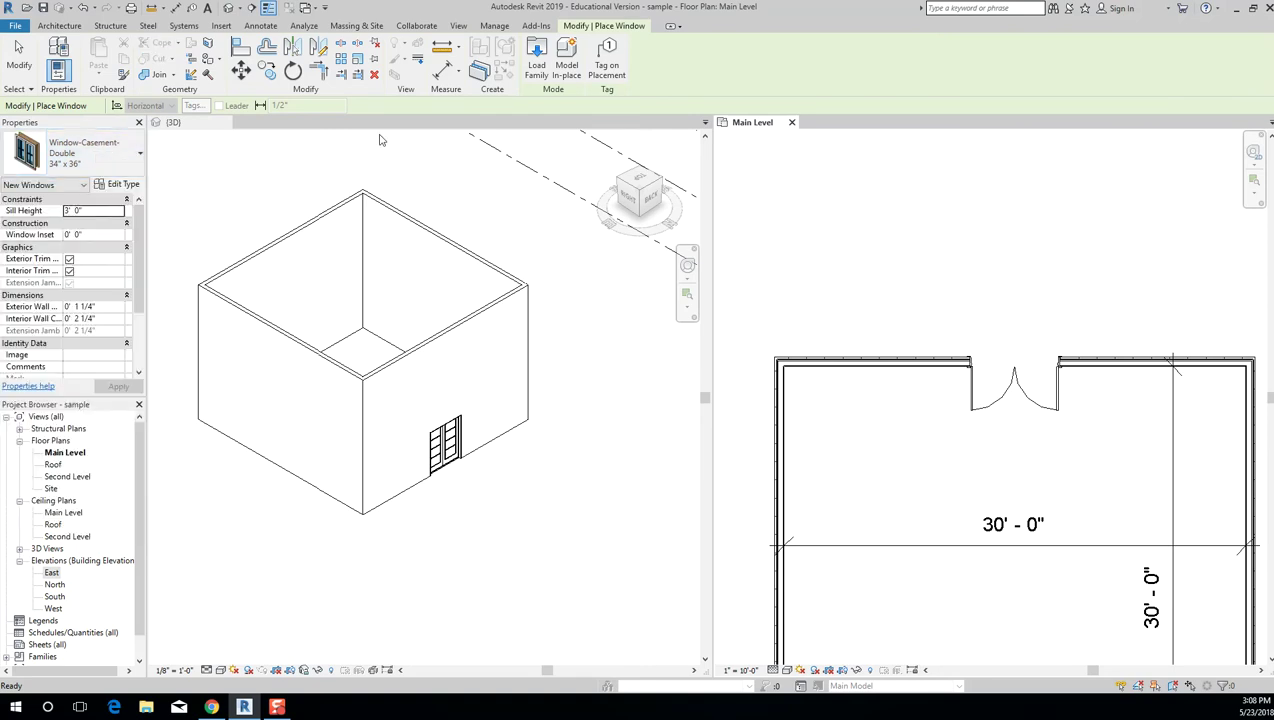
{"action": "left_click", "coordinate": [537, 66]}
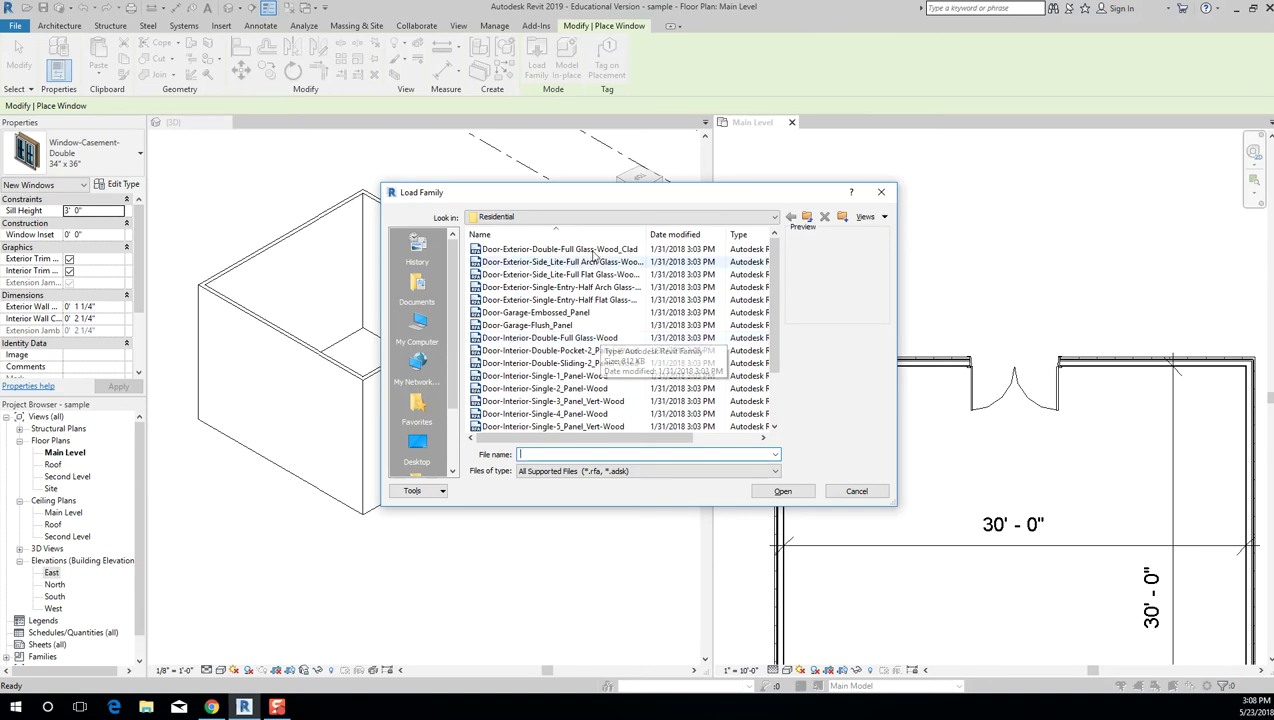
{"action": "left_click", "coordinate": [596, 217]}
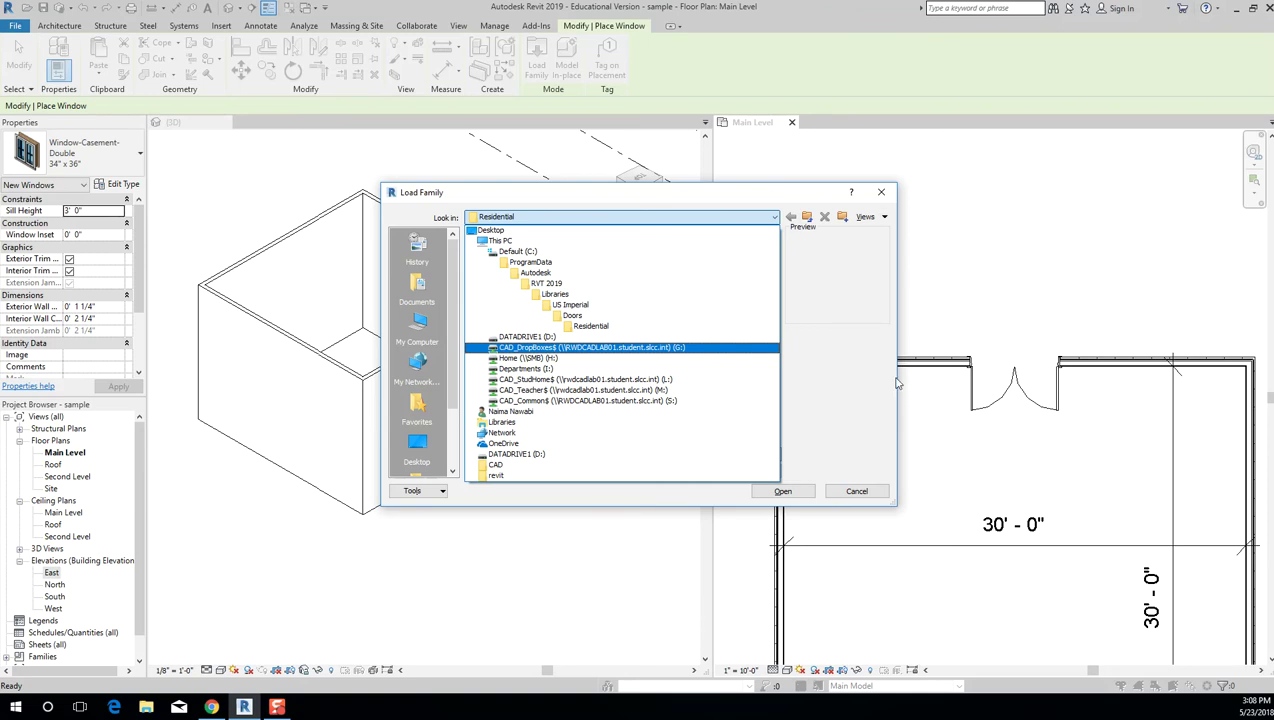
{"action": "left_click", "coordinate": [591, 305]}
{"action": "scroll", "coordinate": [519, 330], "scroll_direction": "down", "scroll_amount": 4}
{"action": "scroll", "coordinate": [519, 330], "scroll_direction": "up", "scroll_amount": 2}
{"action": "scroll", "coordinate": [517, 337], "scroll_direction": "down", "scroll_amount": 4}
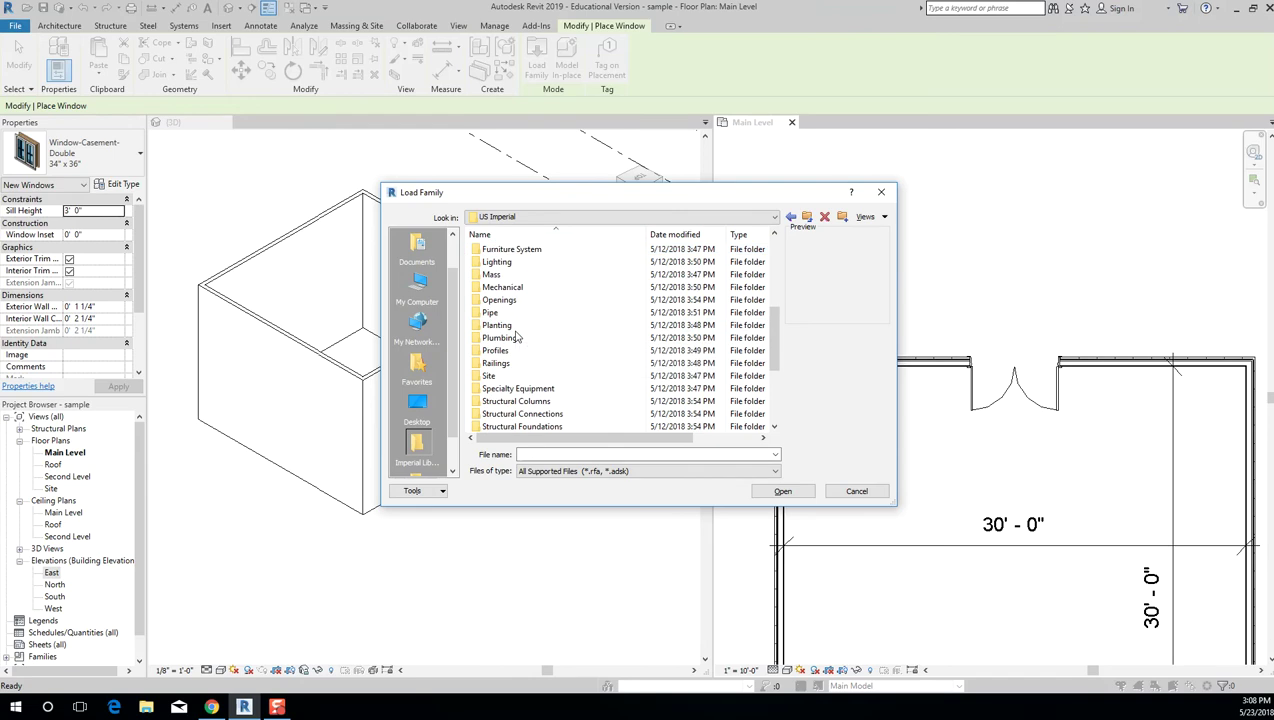
{"action": "left_click", "coordinate": [857, 491]}
{"action": "key", "text": "Escape"}
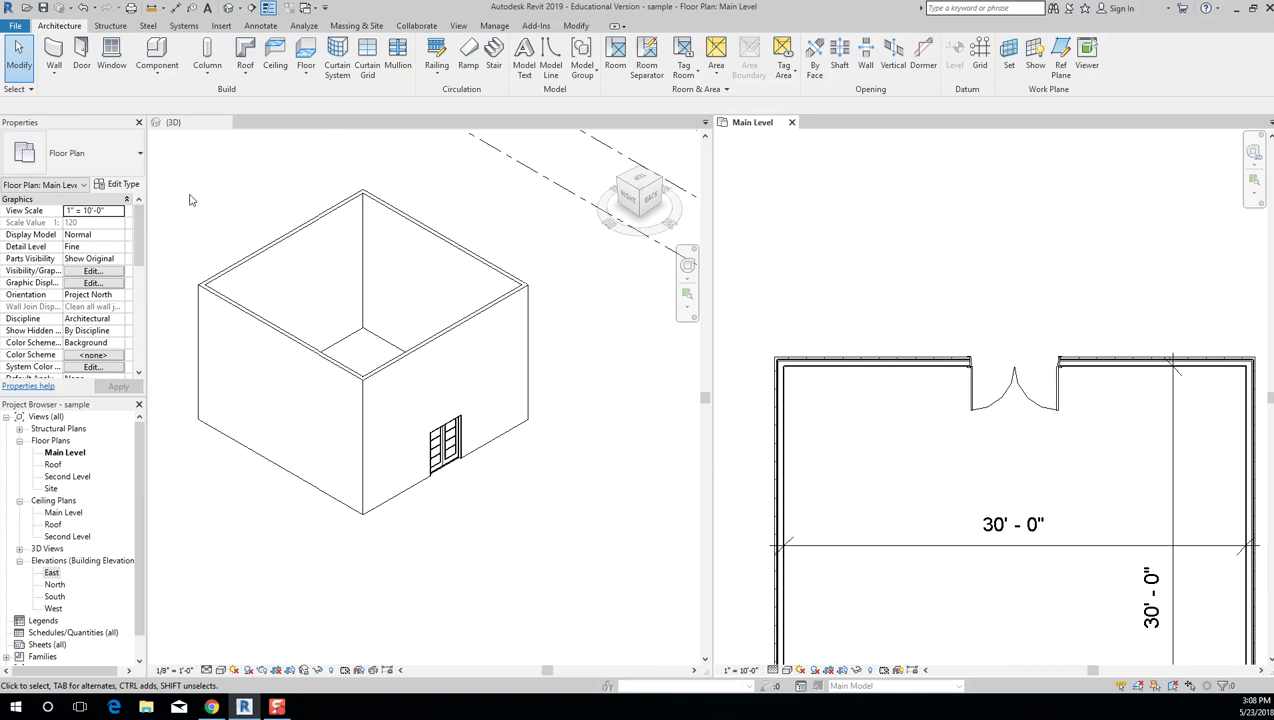
{"action": "left_click", "coordinate": [111, 60]}
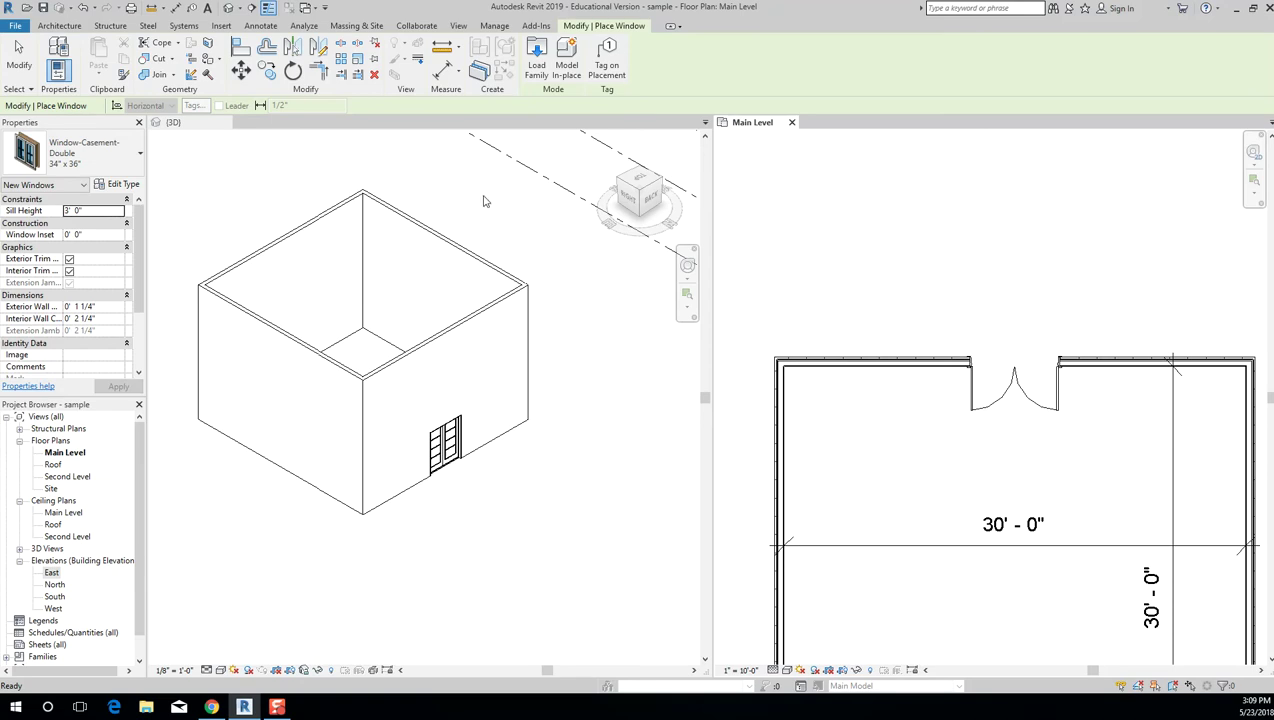
{"action": "left_click", "coordinate": [537, 70]}
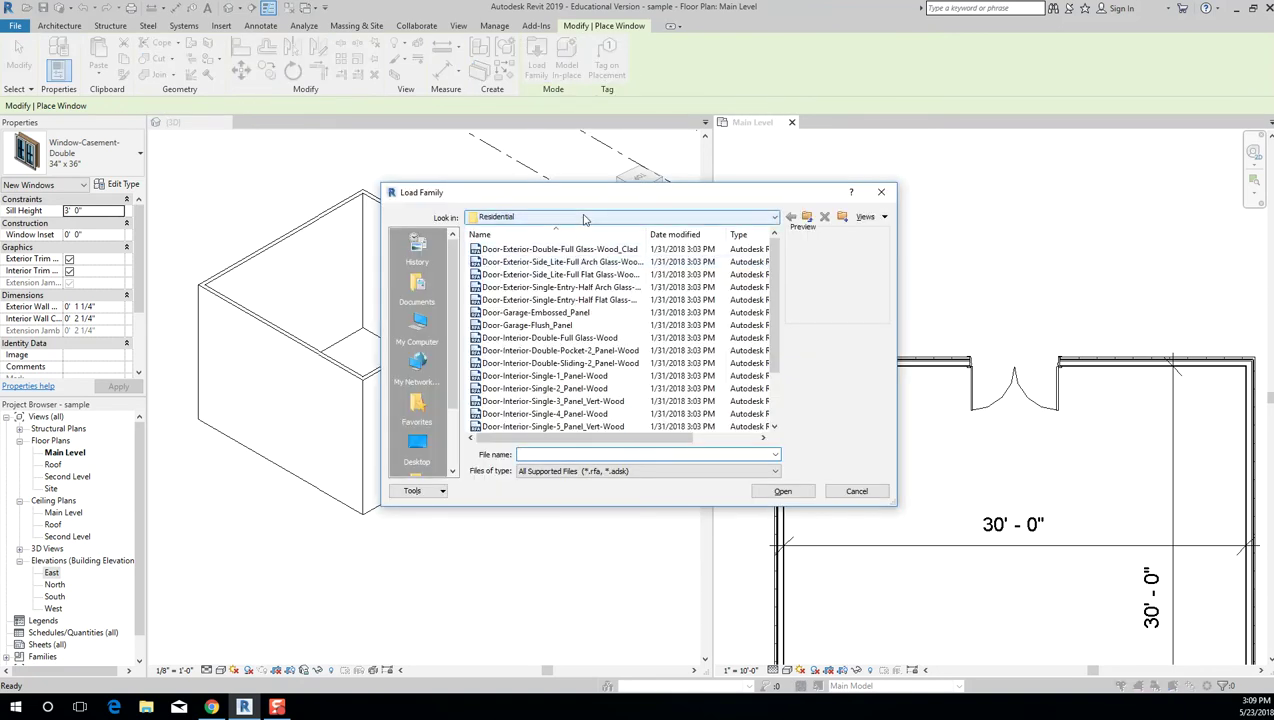
{"action": "left_click", "coordinate": [856, 491]}
{"action": "key", "text": "Escape"}
{"action": "key", "text": "Escape"}
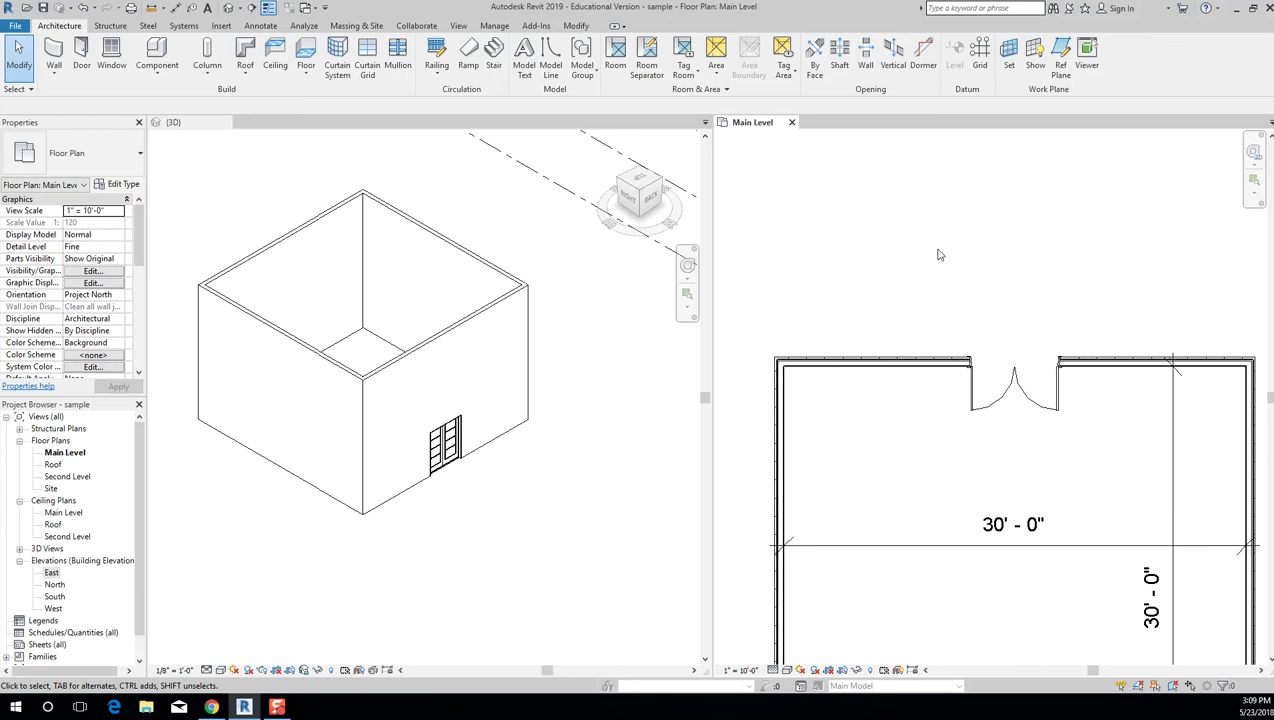
Start loading a window family and examine the folder structure of the US Imperial library, leaving without loading anything.
{"action": "left_click", "coordinate": [118, 60]}
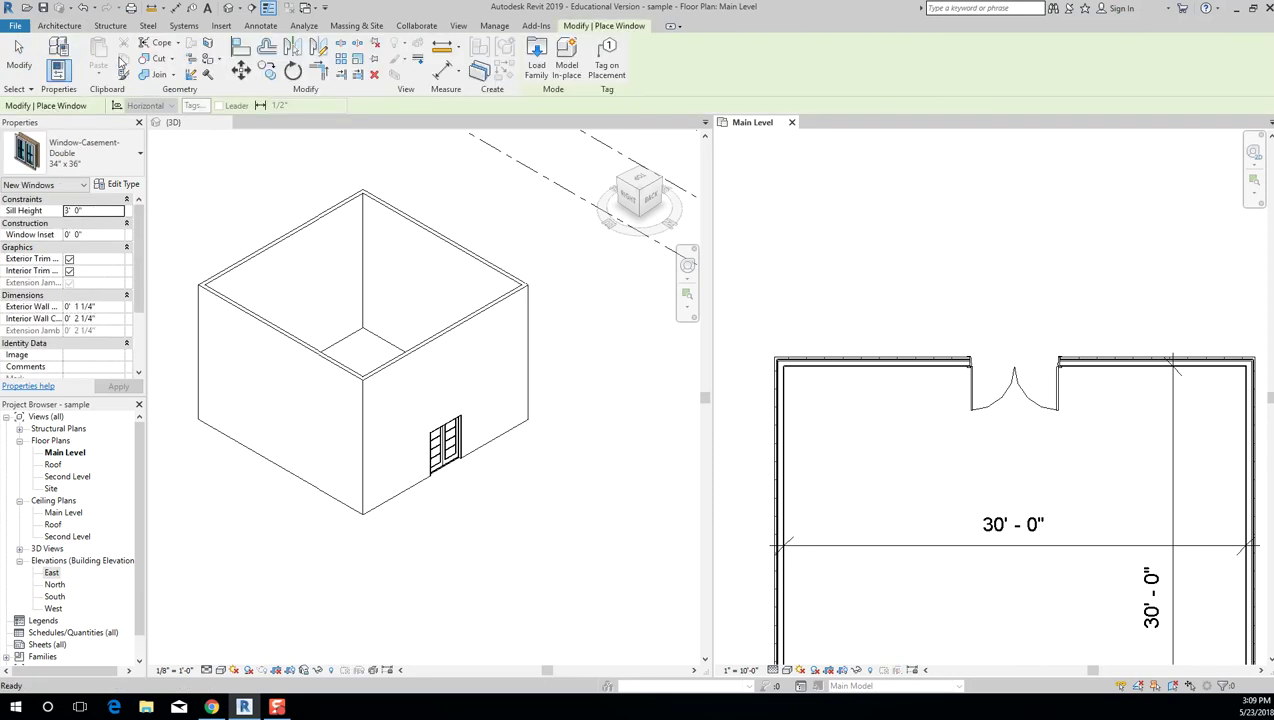
{"action": "left_click", "coordinate": [537, 60]}
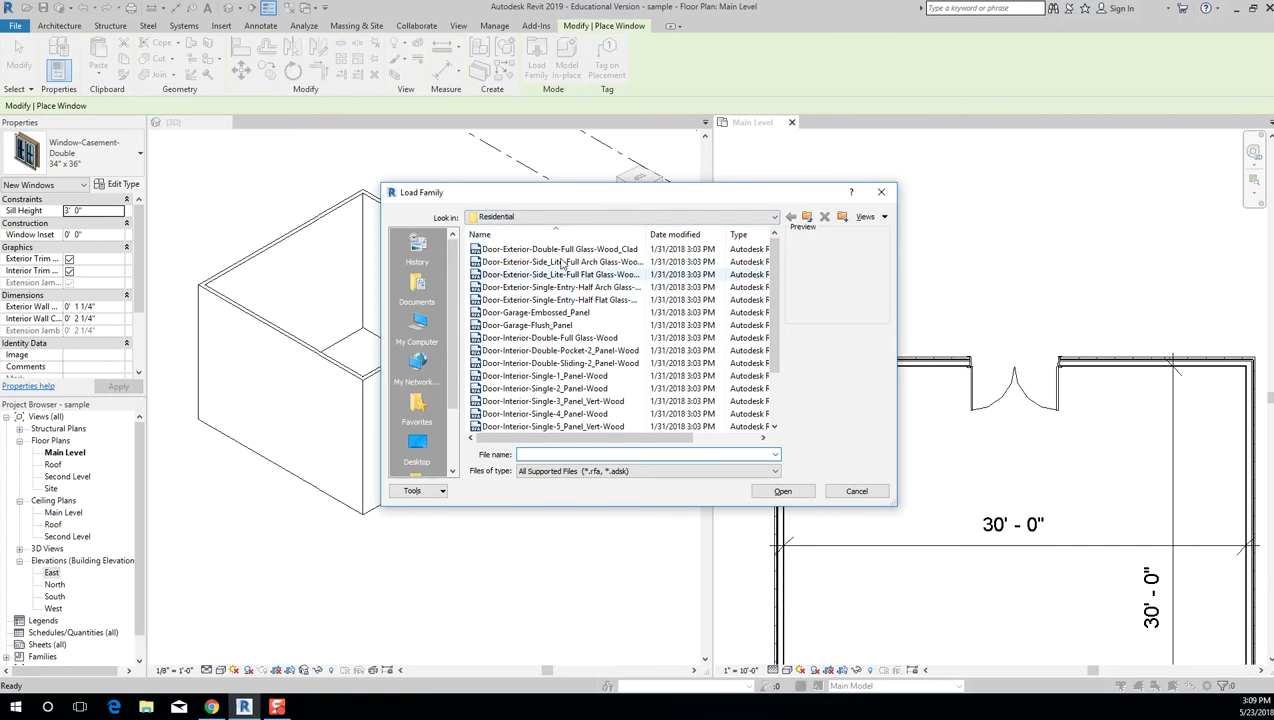
{"action": "left_click", "coordinate": [612, 221]}
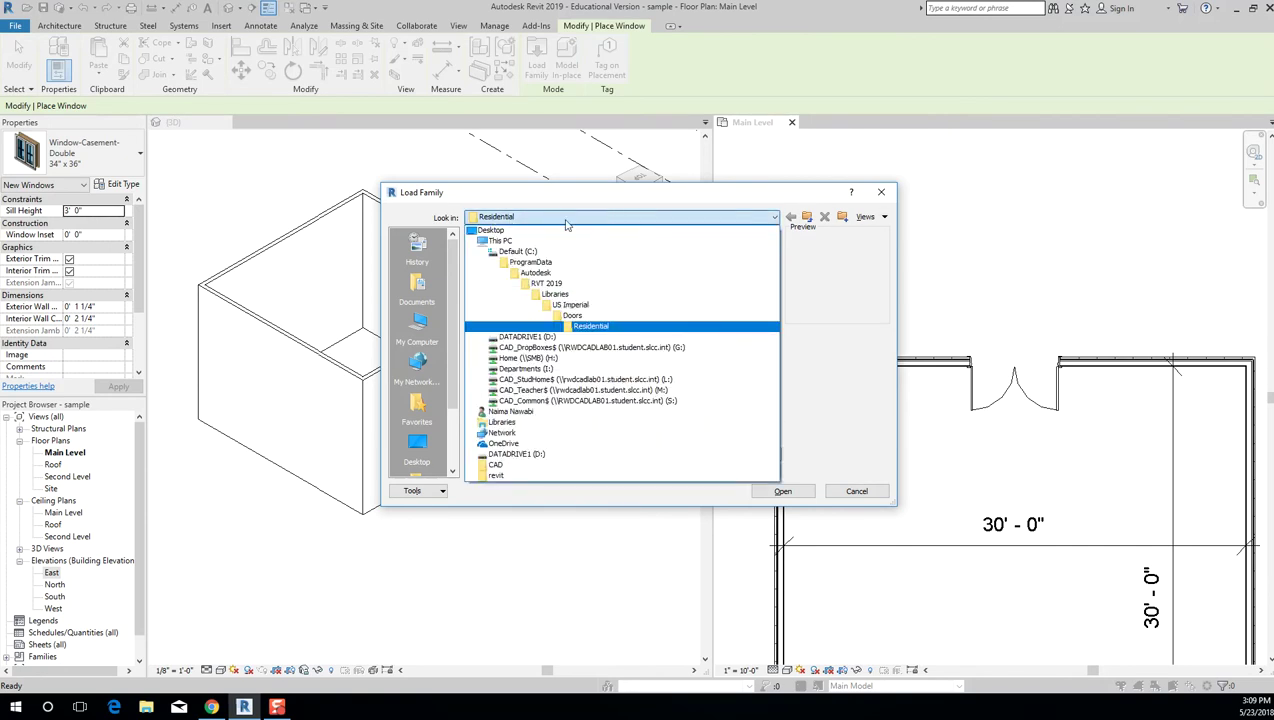
{"action": "left_click", "coordinate": [572, 306]}
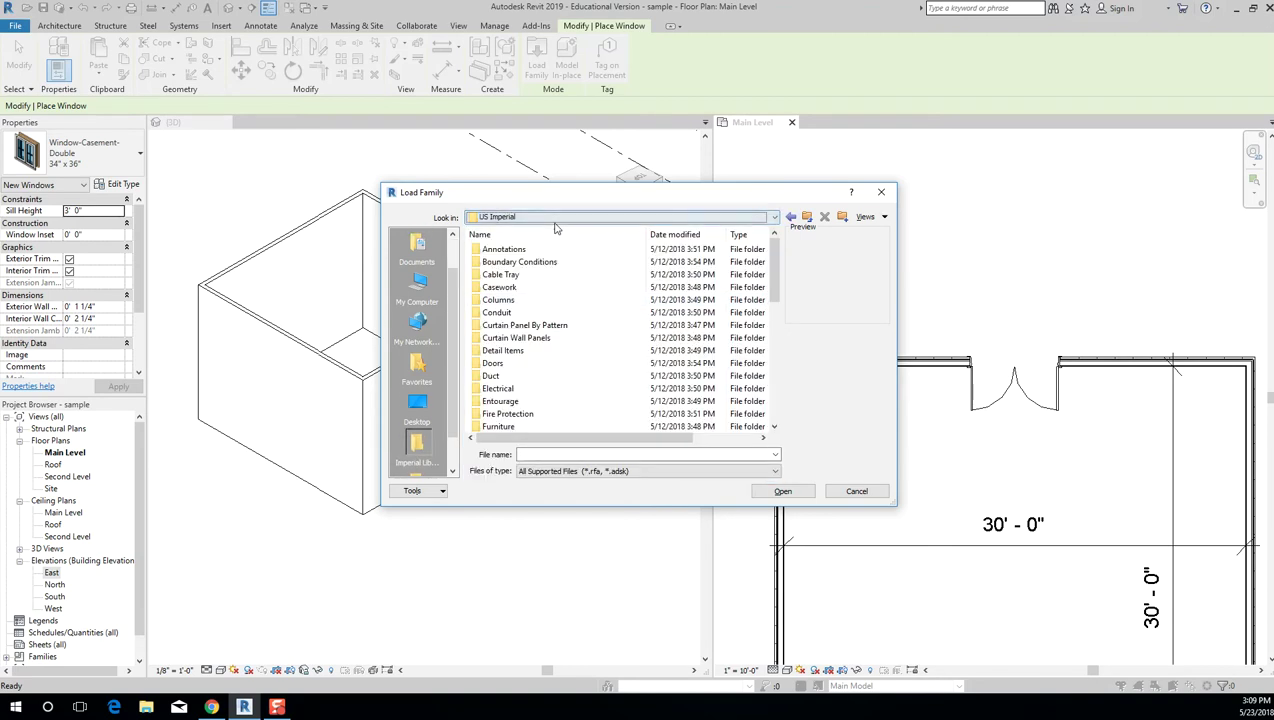
{"action": "scroll", "coordinate": [520, 331], "scroll_direction": "down", "scroll_amount": 2}
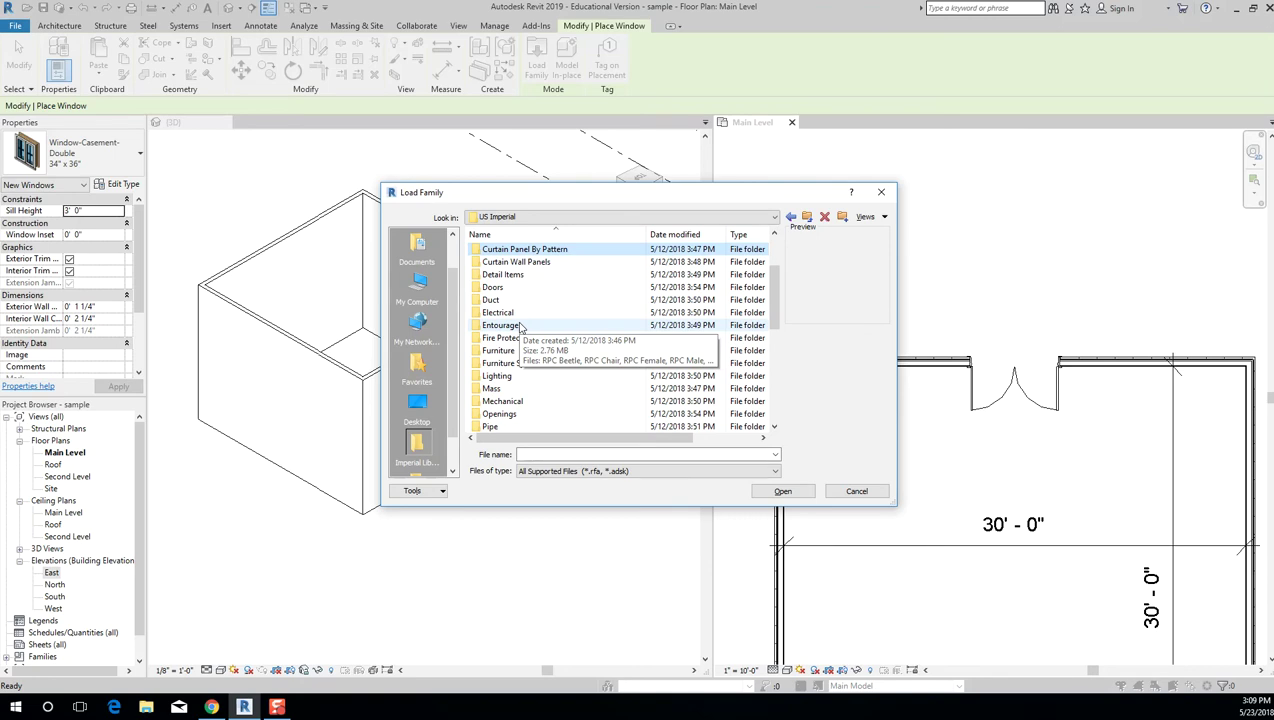
{"action": "scroll", "coordinate": [520, 330], "scroll_direction": "down", "scroll_amount": 3}
{"action": "scroll", "coordinate": [520, 330], "scroll_direction": "up", "scroll_amount": 4}
{"action": "left_click", "coordinate": [632, 219]}
{"action": "left_click", "coordinate": [632, 220]}
{"action": "left_click", "coordinate": [628, 218]}
{"action": "left_click", "coordinate": [615, 220]}
{"action": "left_click", "coordinate": [617, 222]}
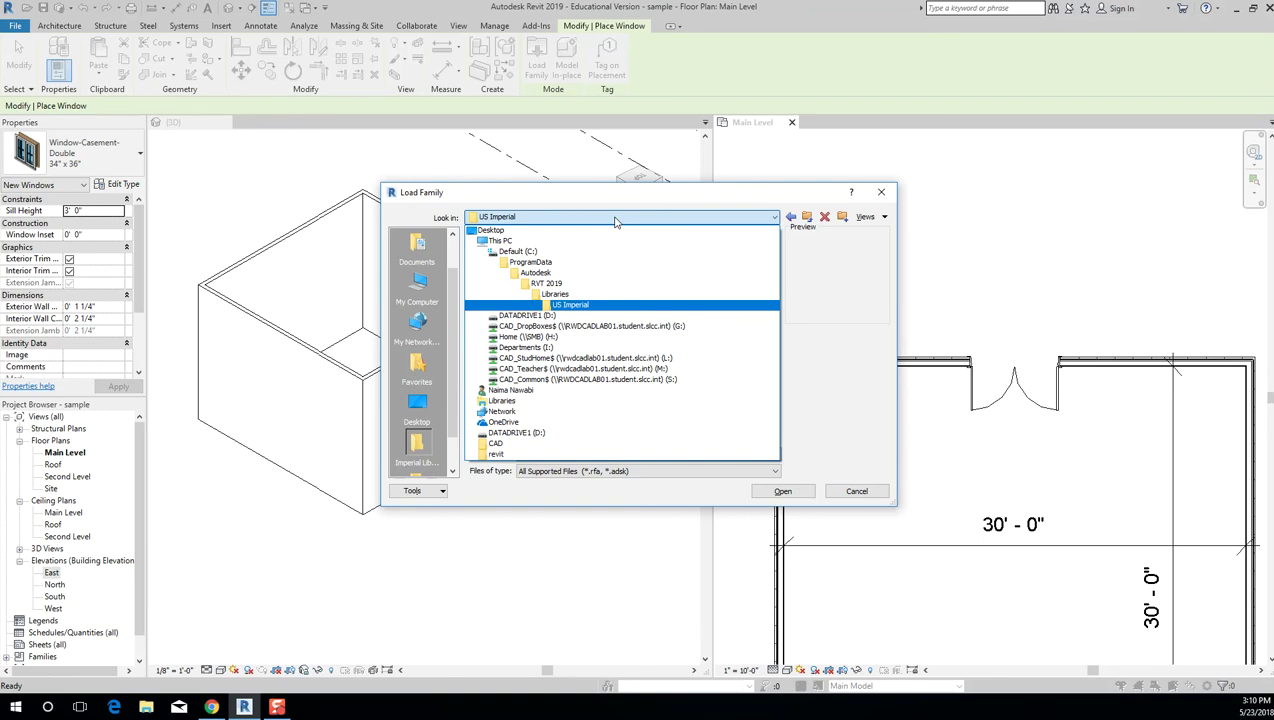
{"action": "left_click", "coordinate": [615, 221]}
{"action": "left_click", "coordinate": [615, 221]}
{"action": "left_click", "coordinate": [853, 492]}
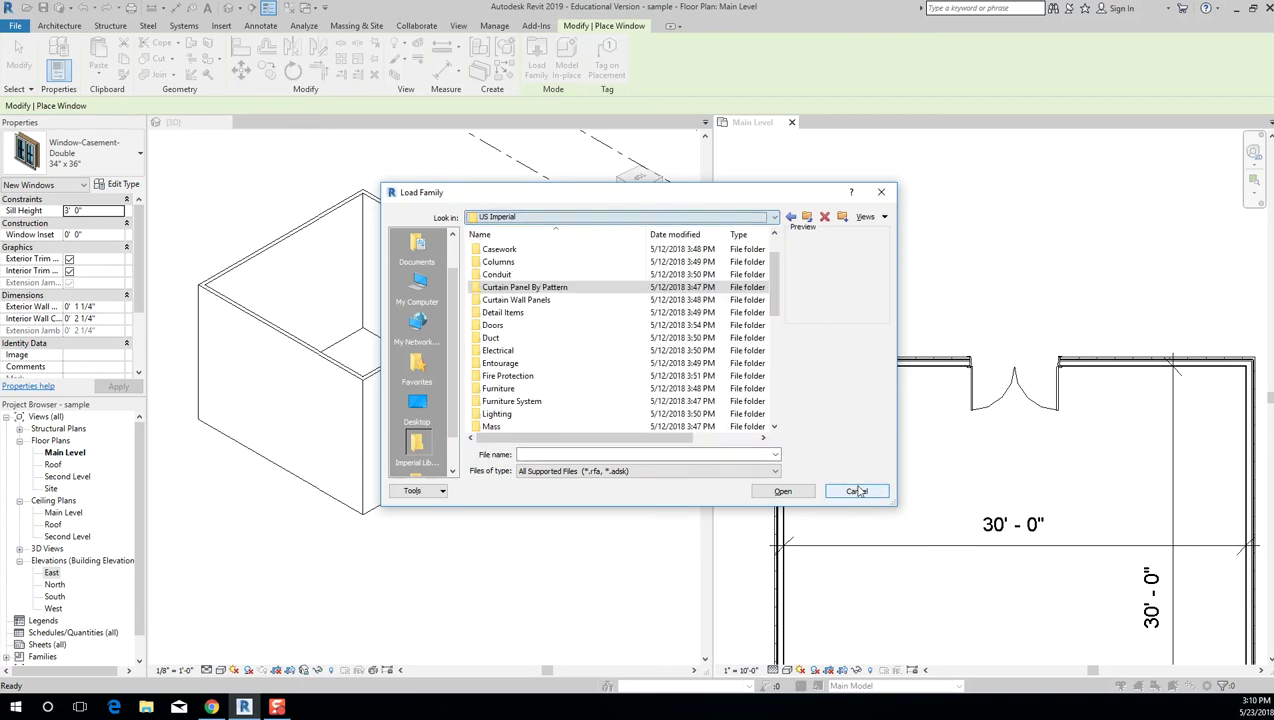
{"action": "left_click", "coordinate": [856, 491]}
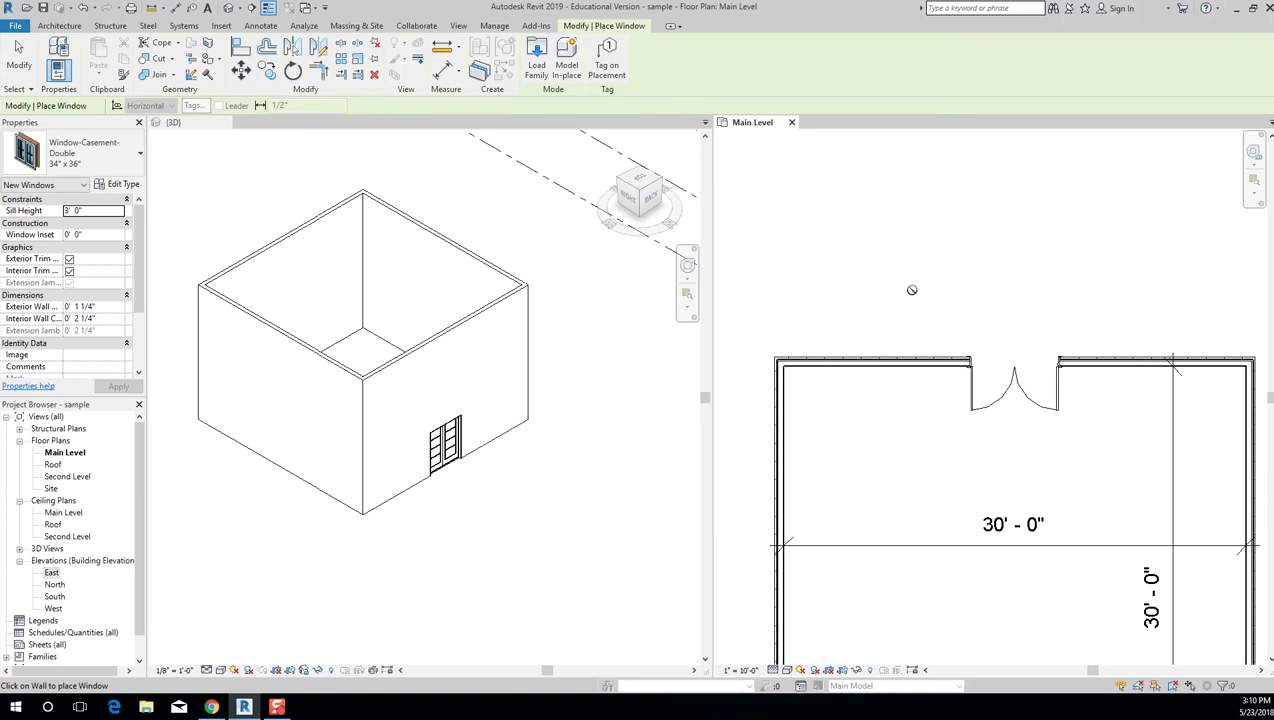
{"action": "key", "text": "Escape"}
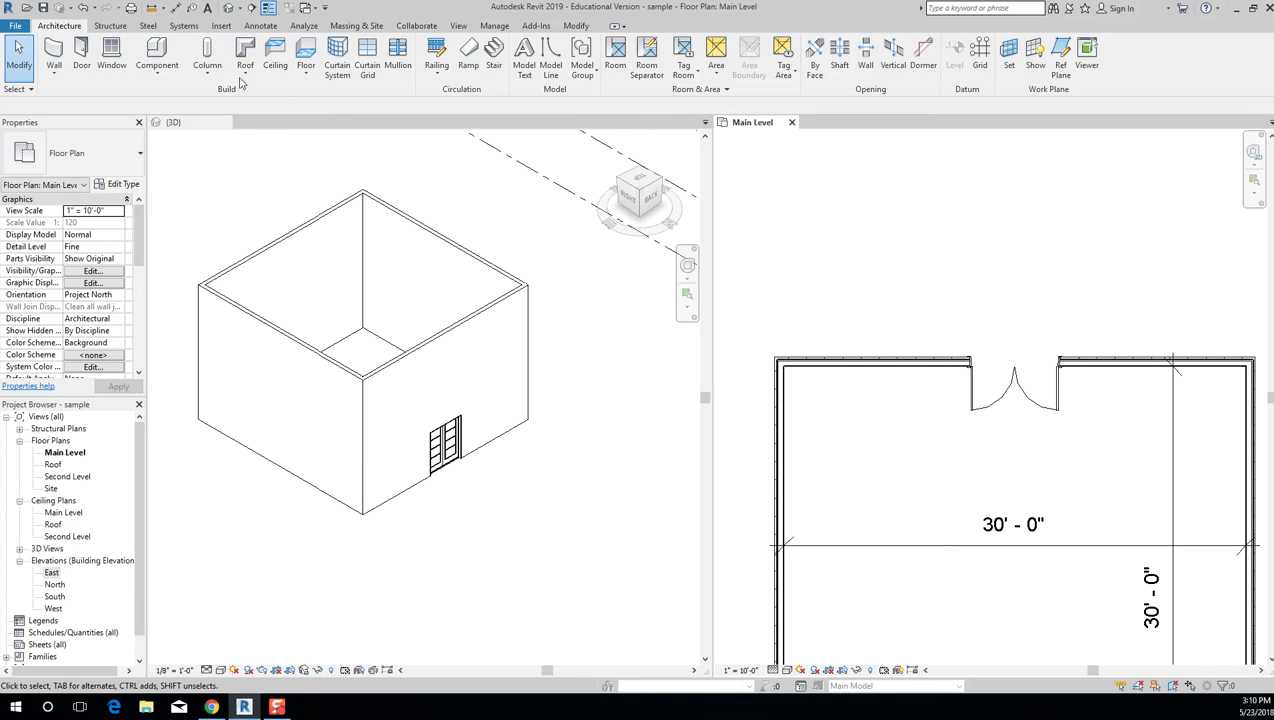
{"action": "left_click", "coordinate": [112, 55]}
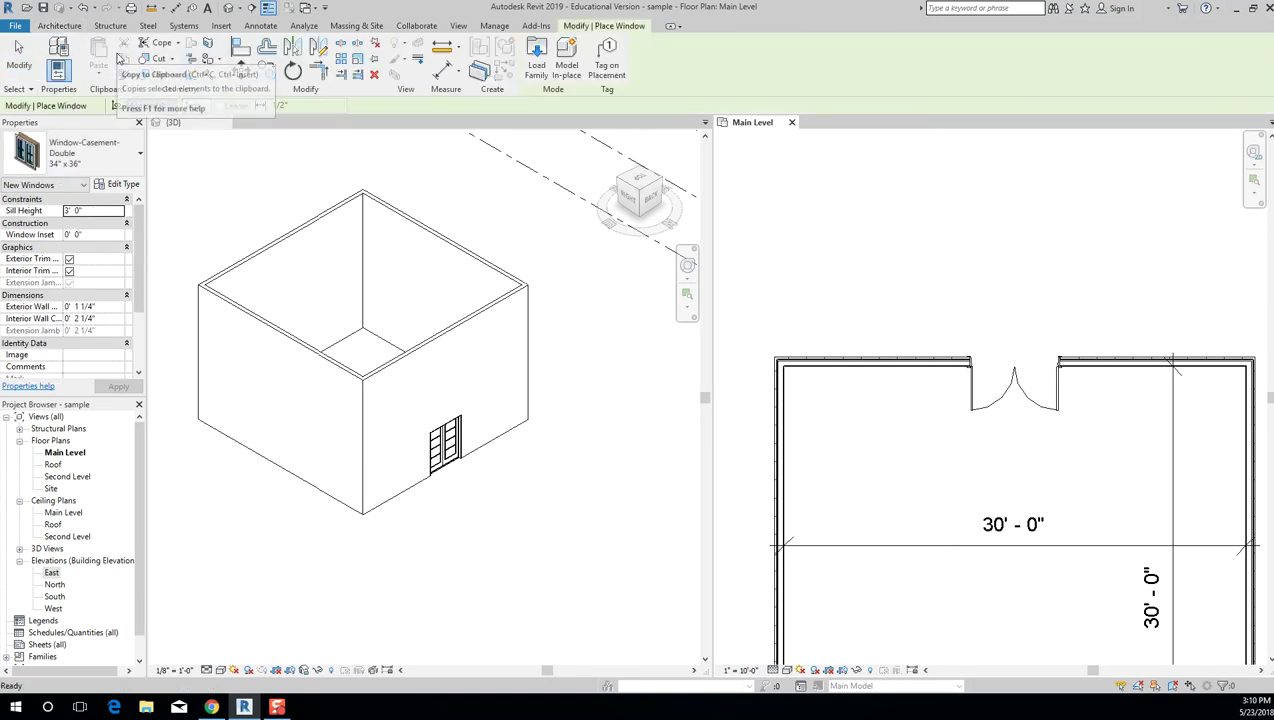
{"action": "left_click", "coordinate": [535, 62]}
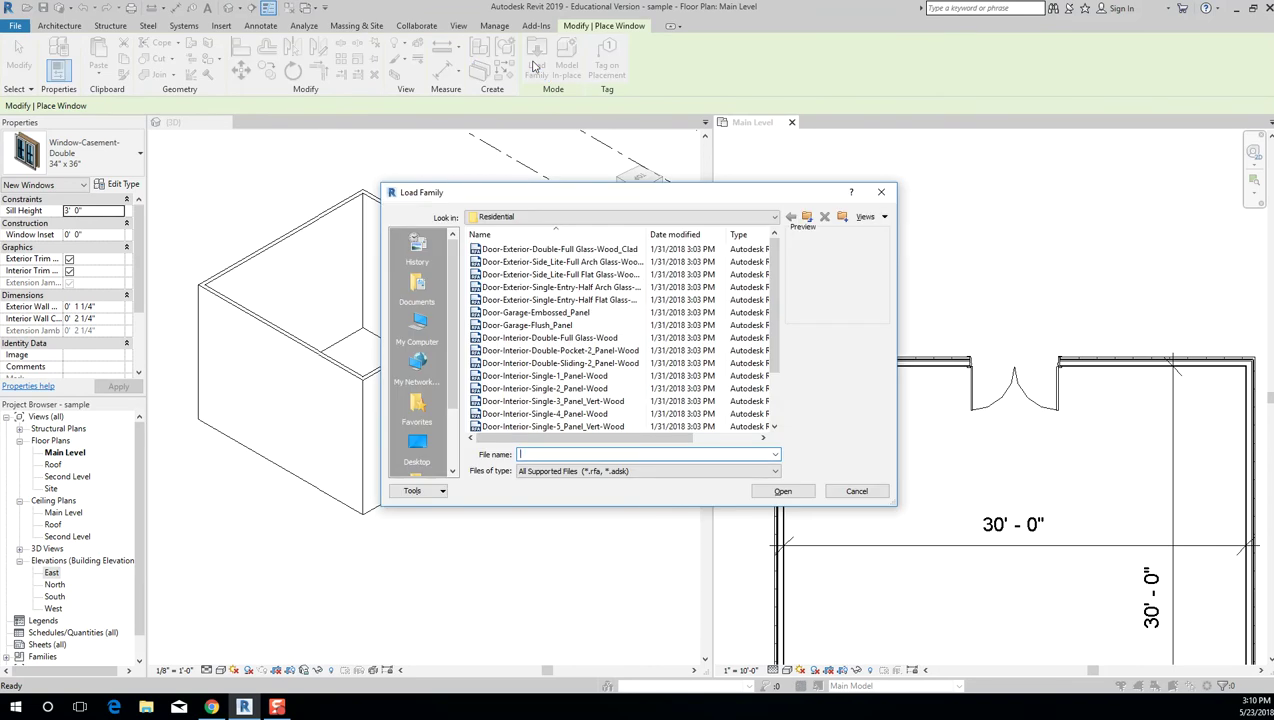
{"action": "key", "text": "Escape"}
{"action": "key", "text": "Escape"}
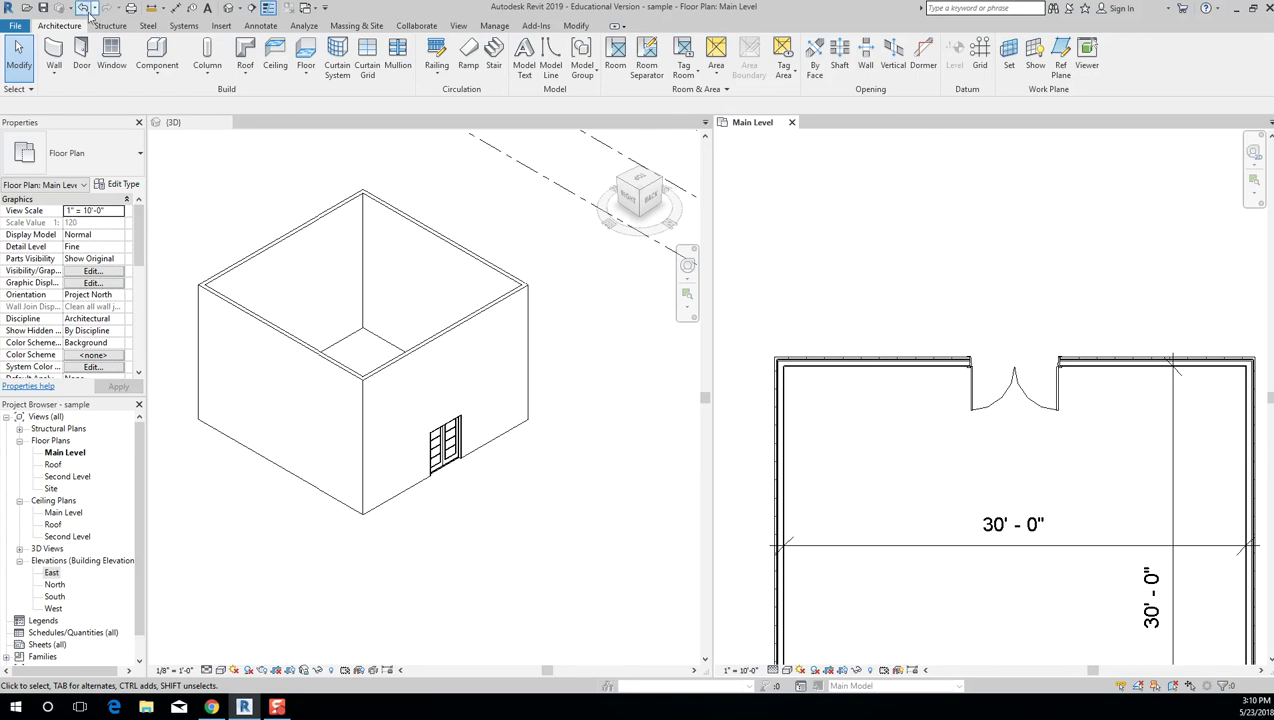
Start the Window tool and open the Windows folder of the US Imperial library for loading a family.
{"action": "left_click", "coordinate": [111, 55]}
{"action": "left_click", "coordinate": [537, 61]}
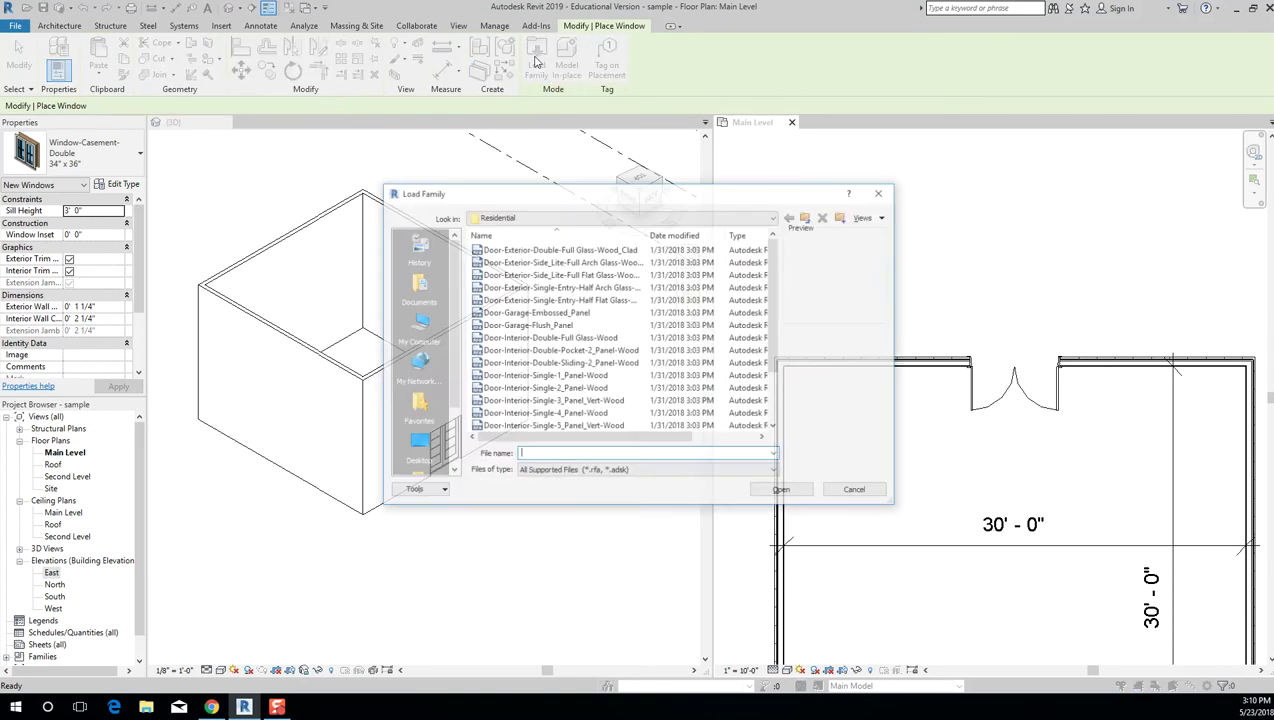
{"action": "left_click", "coordinate": [615, 218]}
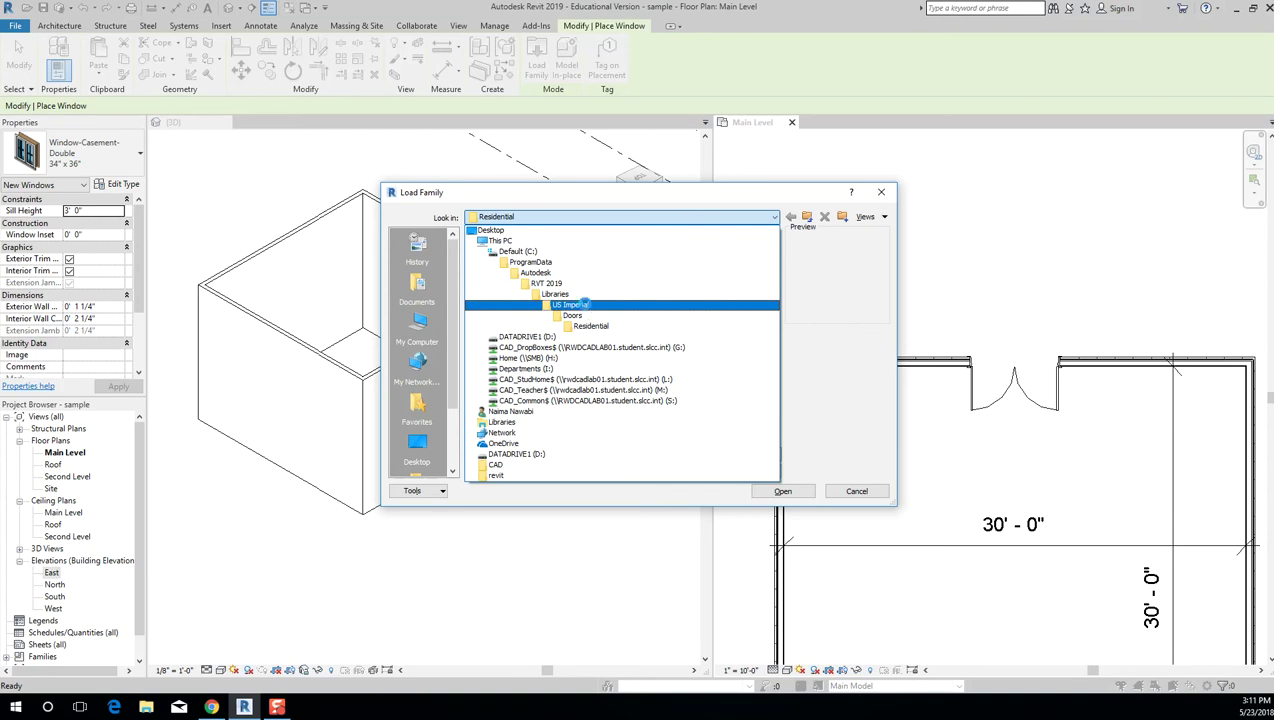
{"action": "left_click", "coordinate": [586, 306]}
{"action": "scroll", "coordinate": [520, 378], "scroll_direction": "down", "scroll_amount": 2}
{"action": "scroll", "coordinate": [518, 400], "scroll_direction": "down", "scroll_amount": 7}
{"action": "double_click", "coordinate": [515, 419]}
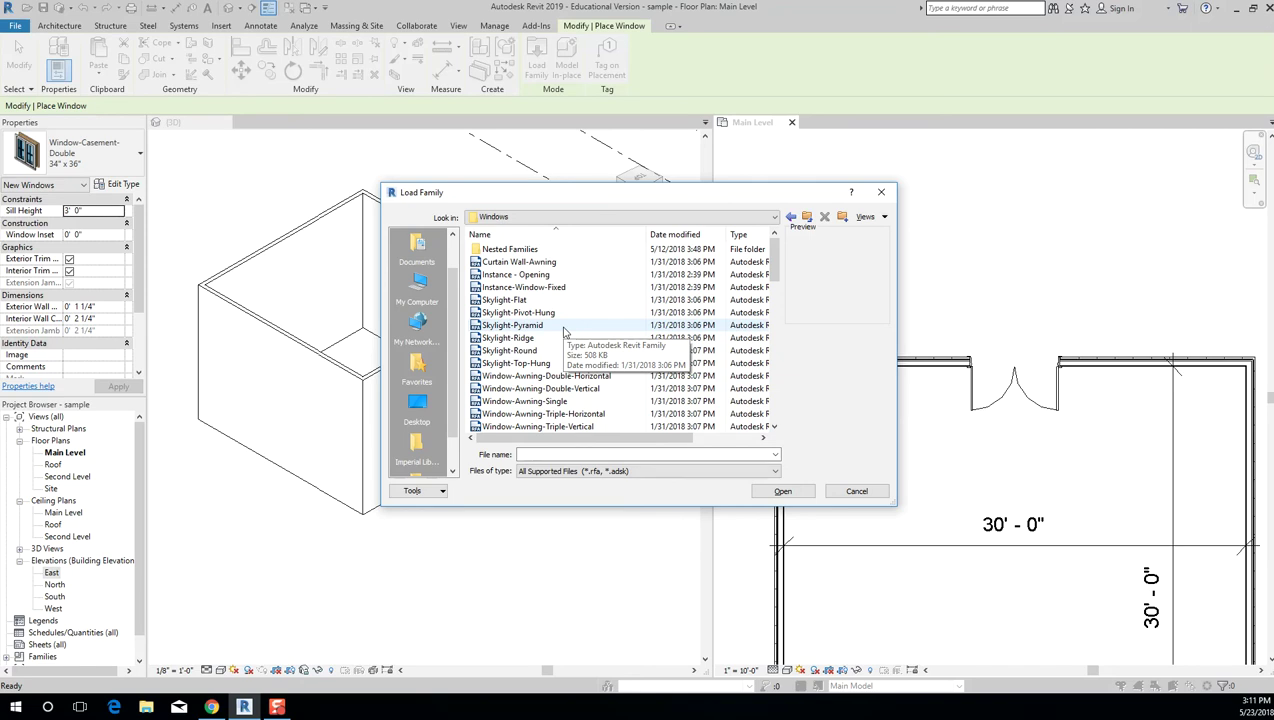
Preview the skylight families, such as Skylight-Flat, and the Window-Bow-Casement-10_Degree_Angle family.
{"action": "left_click", "coordinate": [520, 300]}
{"action": "scroll", "coordinate": [520, 305], "scroll_direction": "down", "scroll_amount": 1}
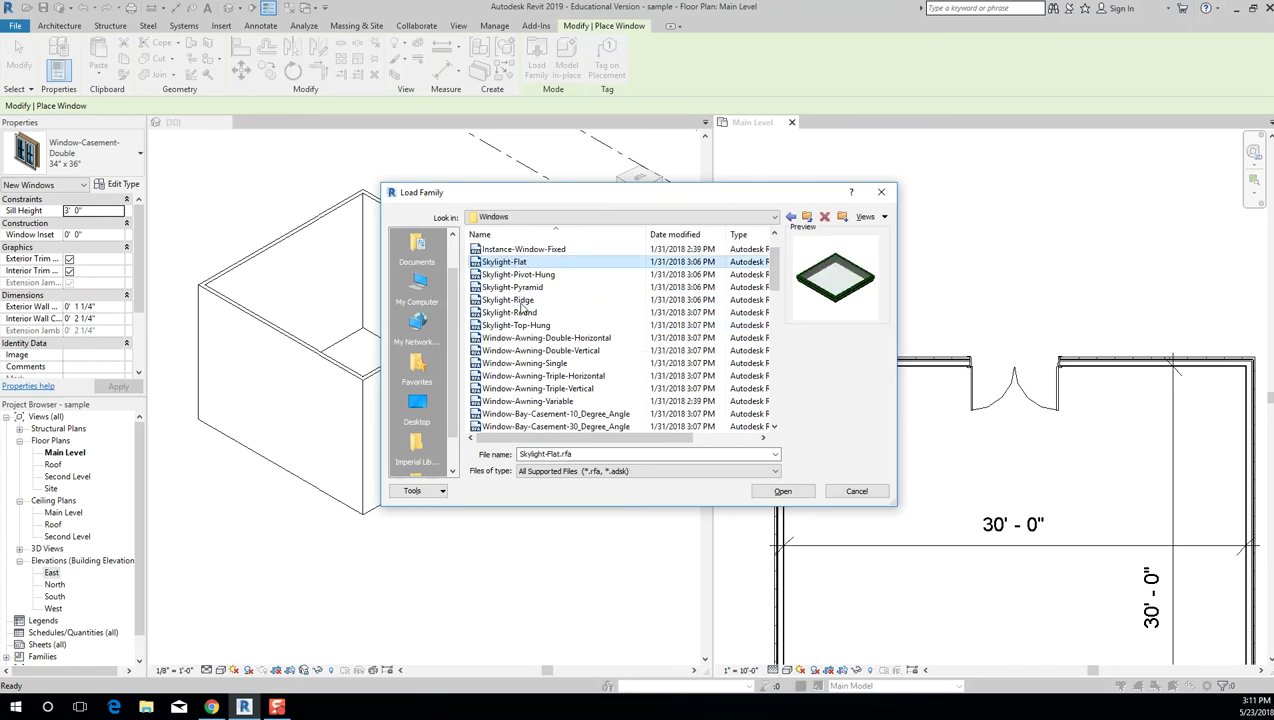
{"action": "scroll", "coordinate": [520, 310], "scroll_direction": "up", "scroll_amount": 1}
{"action": "left_click", "coordinate": [520, 325]}
{"action": "scroll", "coordinate": [521, 326], "scroll_direction": "down", "scroll_amount": 1}
{"action": "scroll", "coordinate": [521, 328], "scroll_direction": "up", "scroll_amount": 1}
{"action": "scroll", "coordinate": [521, 328], "scroll_direction": "down", "scroll_amount": 3}
{"action": "left_click", "coordinate": [530, 337]}
{"action": "left_click", "coordinate": [545, 376]}
{"action": "left_click", "coordinate": [545, 401]}
{"action": "scroll", "coordinate": [547, 395], "scroll_direction": "down", "scroll_amount": 3}
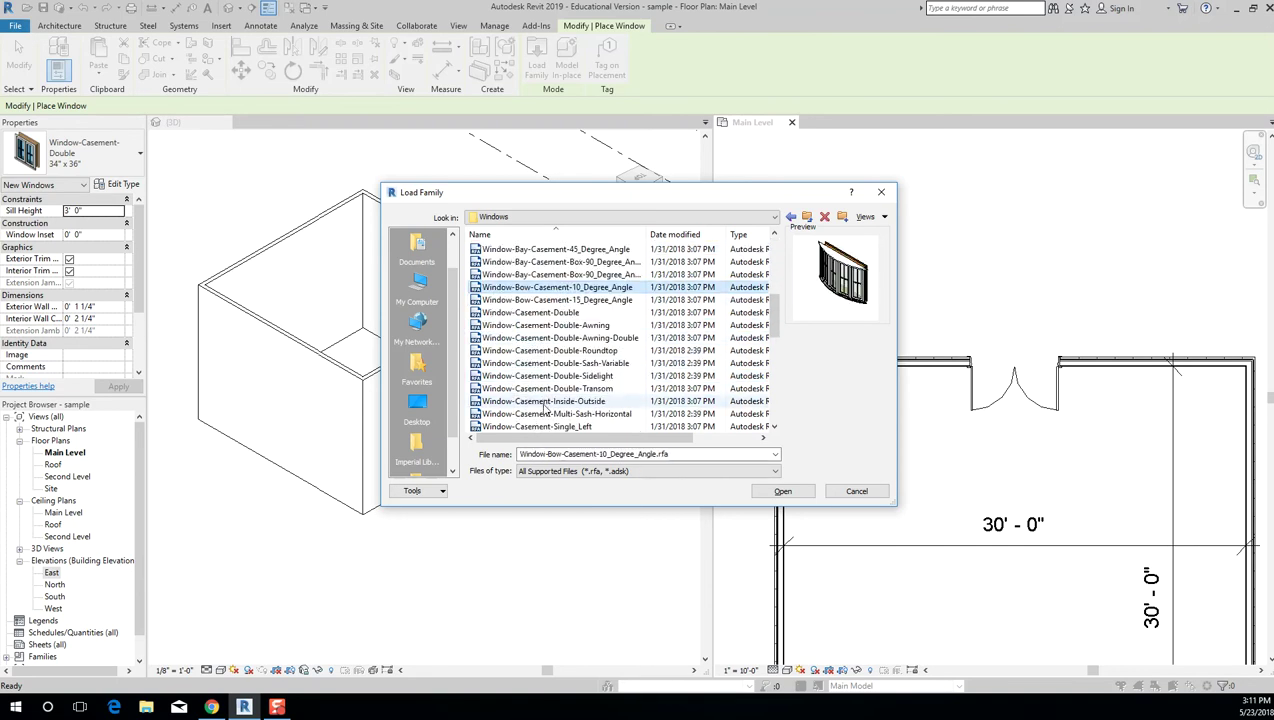
Preview further window families in the folder, including Window-Casement-Triple-Awning-Triple and Window-Louvers.
{"action": "left_click", "coordinate": [550, 363]}
{"action": "scroll", "coordinate": [553, 385], "scroll_direction": "down", "scroll_amount": 2}
{"action": "left_click", "coordinate": [545, 413]}
{"action": "left_click", "coordinate": [553, 350]}
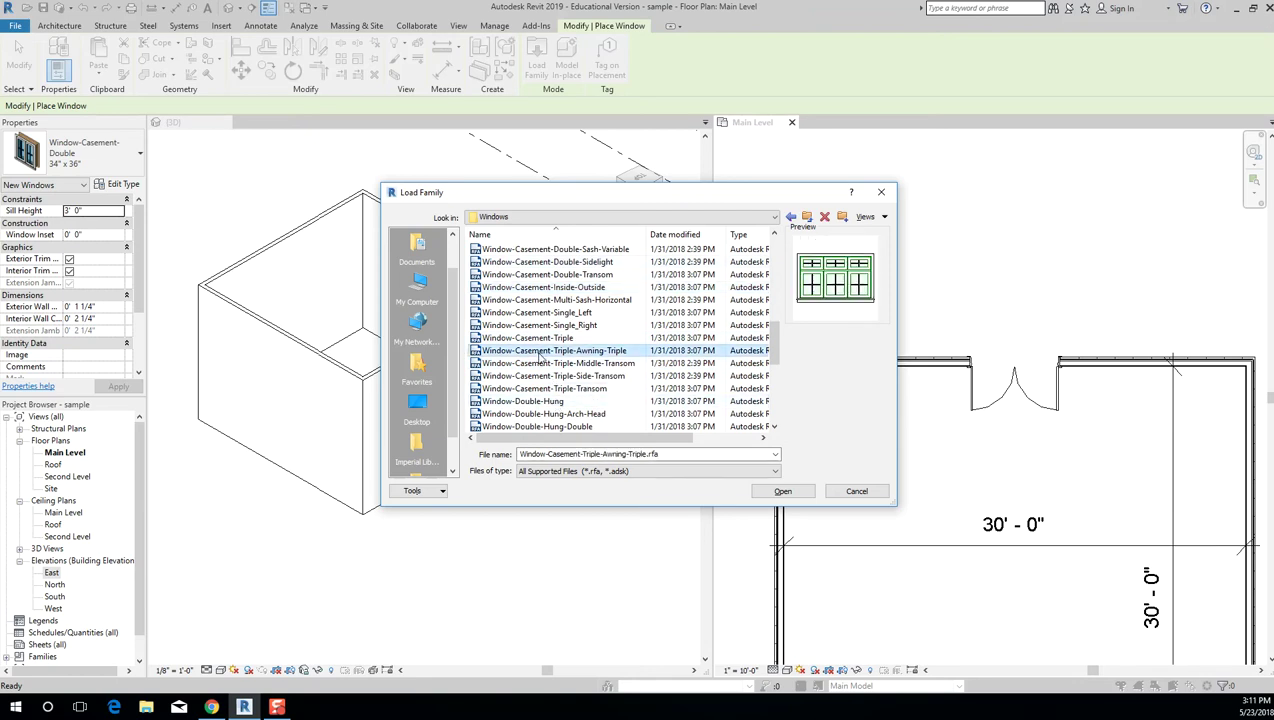
{"action": "scroll", "coordinate": [550, 370], "scroll_direction": "down", "scroll_amount": 3}
{"action": "left_click", "coordinate": [525, 388]}
{"action": "left_click", "coordinate": [537, 414]}
{"action": "left_click", "coordinate": [537, 426]}
{"action": "scroll", "coordinate": [545, 420], "scroll_direction": "down", "scroll_amount": 3}
{"action": "left_click", "coordinate": [548, 426]}
{"action": "left_click", "coordinate": [535, 388]}
{"action": "left_click", "coordinate": [518, 350]}
Preview the Window-Fixed-Pentagon, Window-Double-Hung and Window-Casement-Double-Roundtop families.
{"action": "scroll", "coordinate": [541, 320], "scroll_direction": "up", "scroll_amount": 8}
{"action": "scroll", "coordinate": [545, 330], "scroll_direction": "down", "scroll_amount": 7}
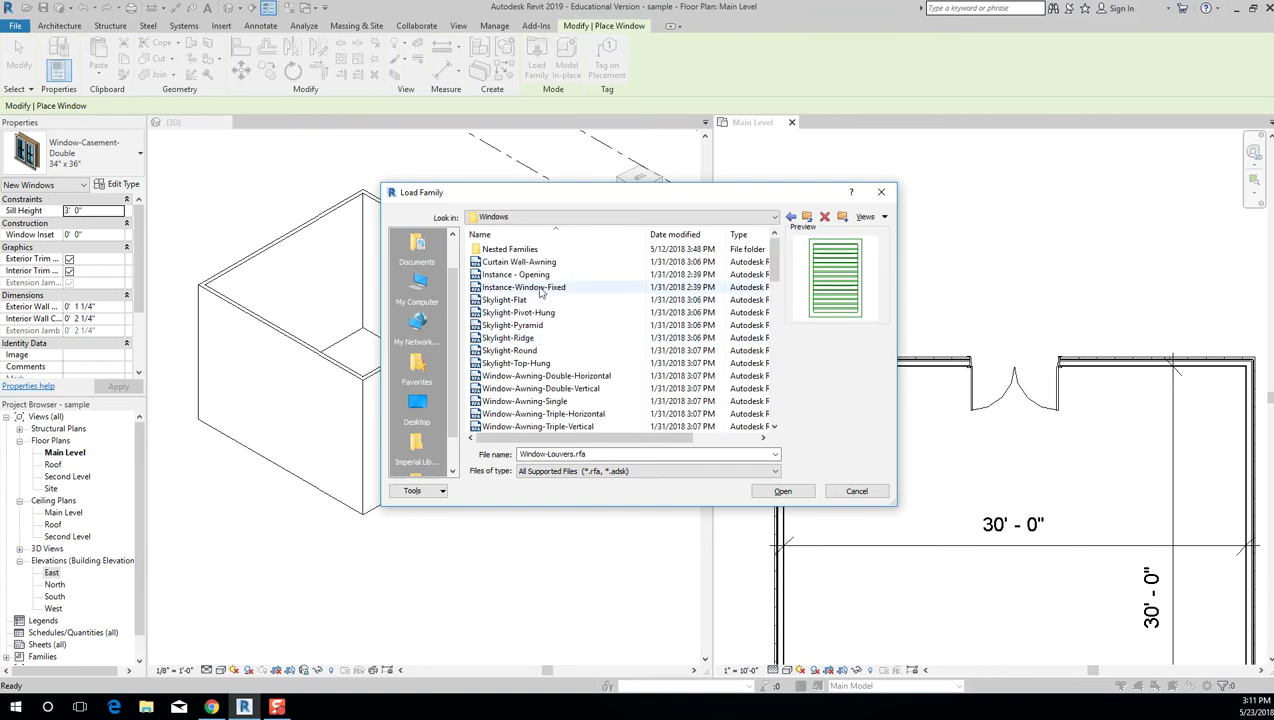
{"action": "scroll", "coordinate": [558, 362], "scroll_direction": "down", "scroll_amount": 1}
{"action": "left_click", "coordinate": [548, 350]}
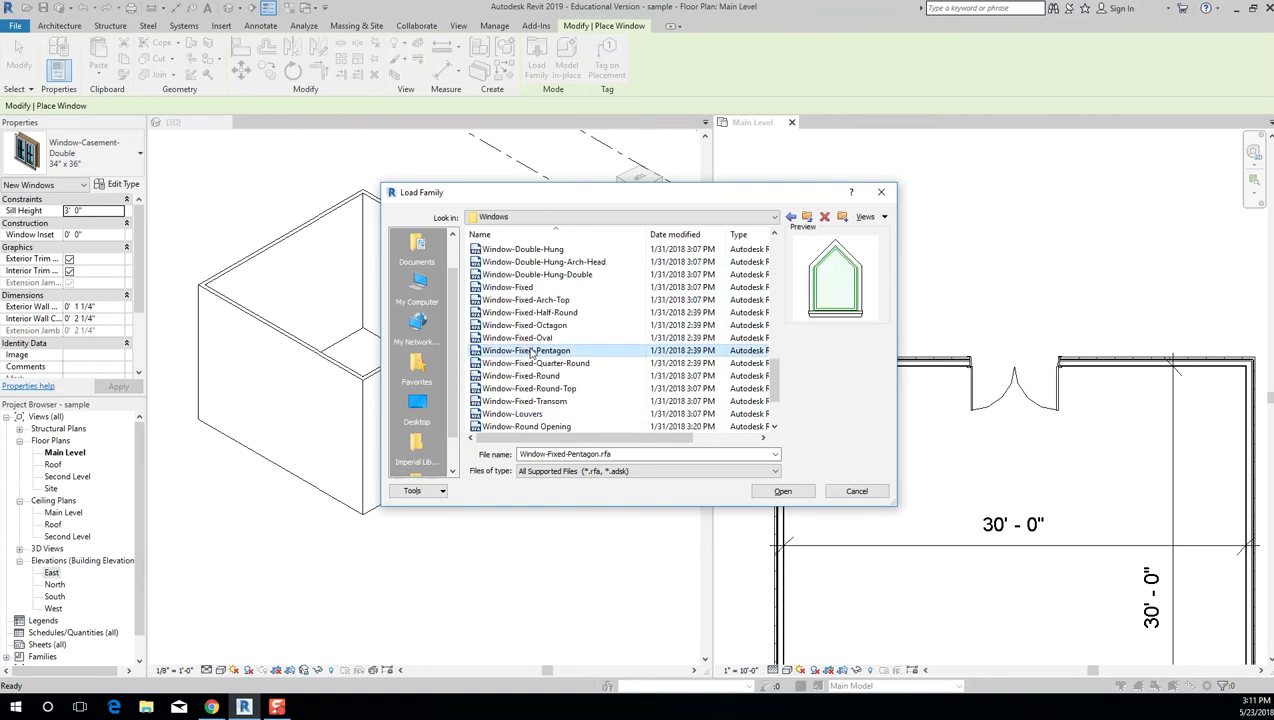
{"action": "left_click", "coordinate": [548, 312]}
{"action": "scroll", "coordinate": [548, 322], "scroll_direction": "up", "scroll_amount": 2}
{"action": "left_click", "coordinate": [548, 322]}
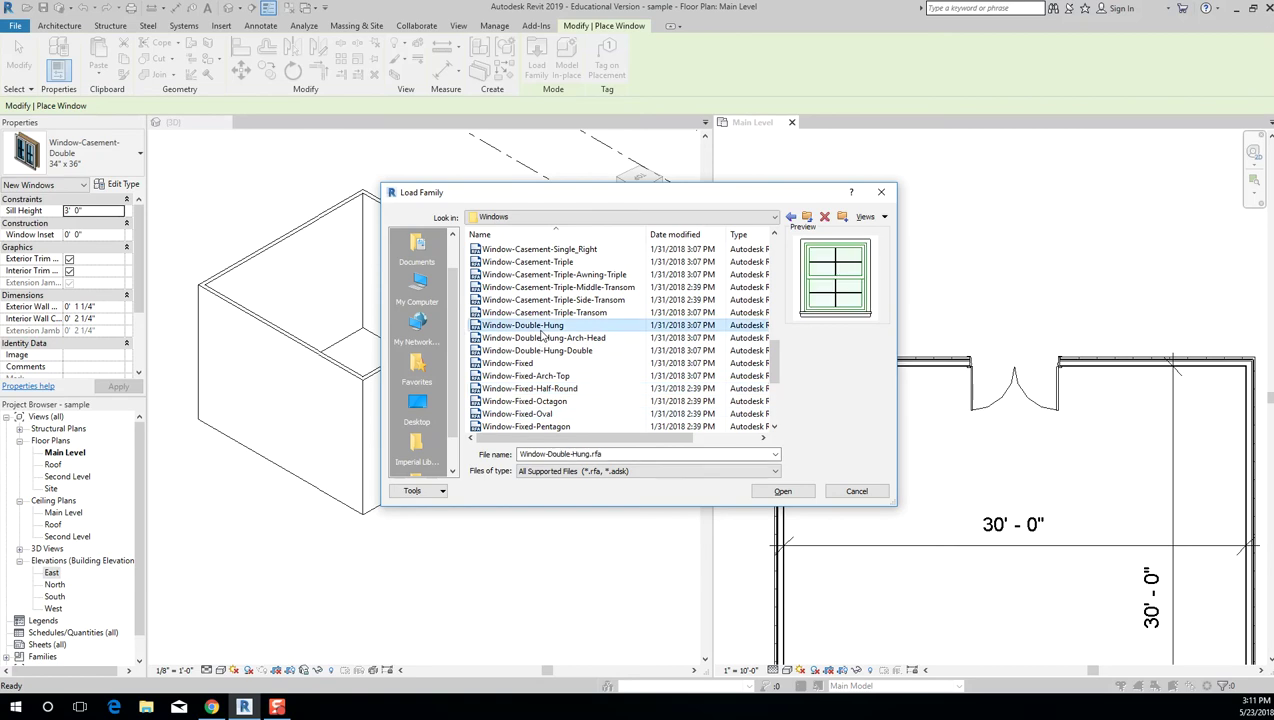
{"action": "scroll", "coordinate": [545, 328], "scroll_direction": "up", "scroll_amount": 3}
{"action": "left_click", "coordinate": [543, 325]}
{"action": "scroll", "coordinate": [543, 335], "scroll_direction": "up", "scroll_amount": 1}
{"action": "left_click", "coordinate": [552, 313]}
Preview the Window-Fixed-Octagon, Window-Round Opening and Window-Square Opening families.
{"action": "scroll", "coordinate": [552, 318], "scroll_direction": "down", "scroll_amount": 5}
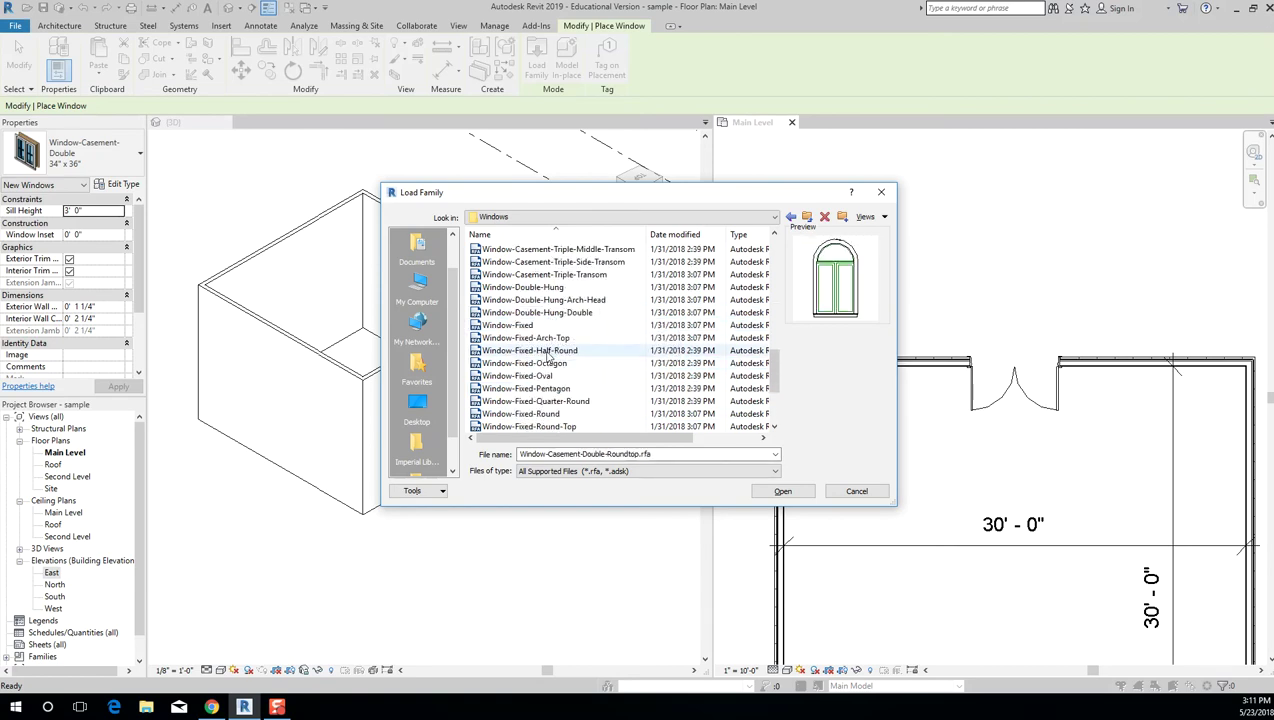
{"action": "left_click", "coordinate": [548, 377]}
{"action": "left_click", "coordinate": [554, 365]}
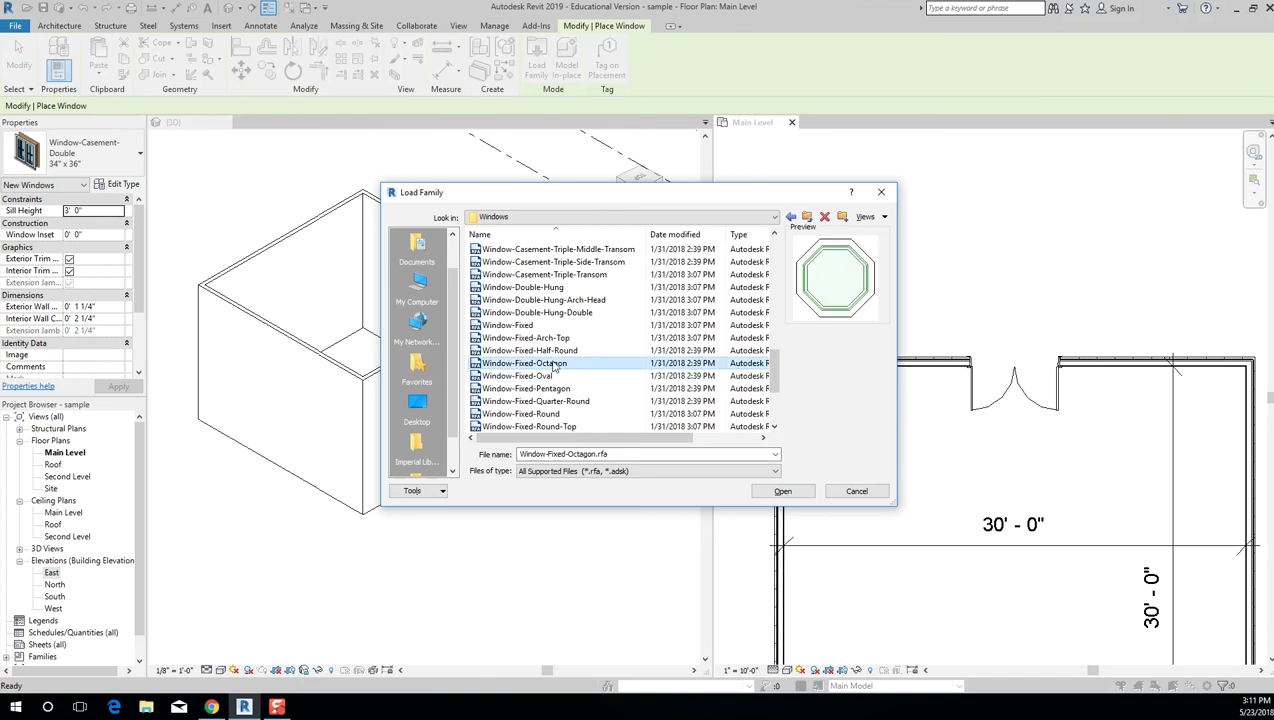
{"action": "scroll", "coordinate": [554, 366], "scroll_direction": "down", "scroll_amount": 2}
{"action": "left_click", "coordinate": [556, 364]}
{"action": "left_click", "coordinate": [564, 390]}
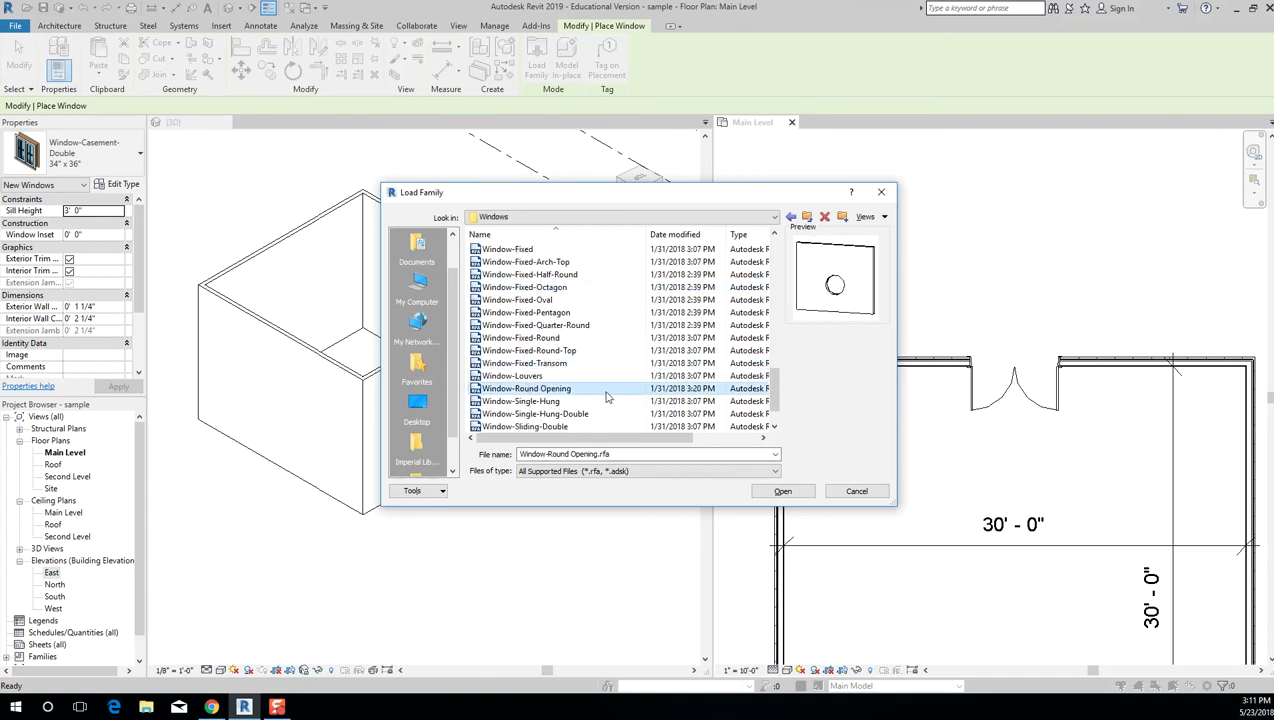
{"action": "scroll", "coordinate": [564, 393], "scroll_direction": "down", "scroll_amount": 1}
{"action": "left_click", "coordinate": [550, 401]}
{"action": "left_click", "coordinate": [551, 415]}
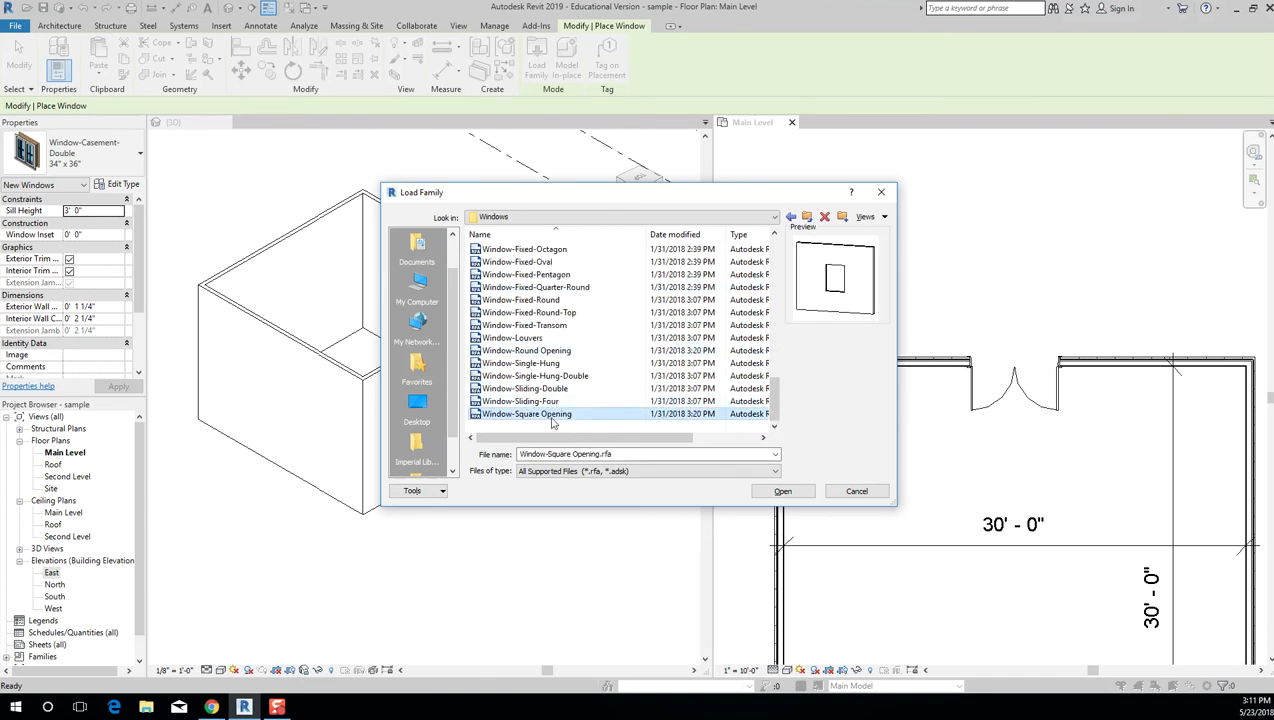
Preview the double-hung and casement window families, including Window-Double-Hung-Arch-Head and Window-Casement-Single_Left.
{"action": "scroll", "coordinate": [552, 420], "scroll_direction": "up", "scroll_amount": 4}
{"action": "left_click", "coordinate": [552, 338]}
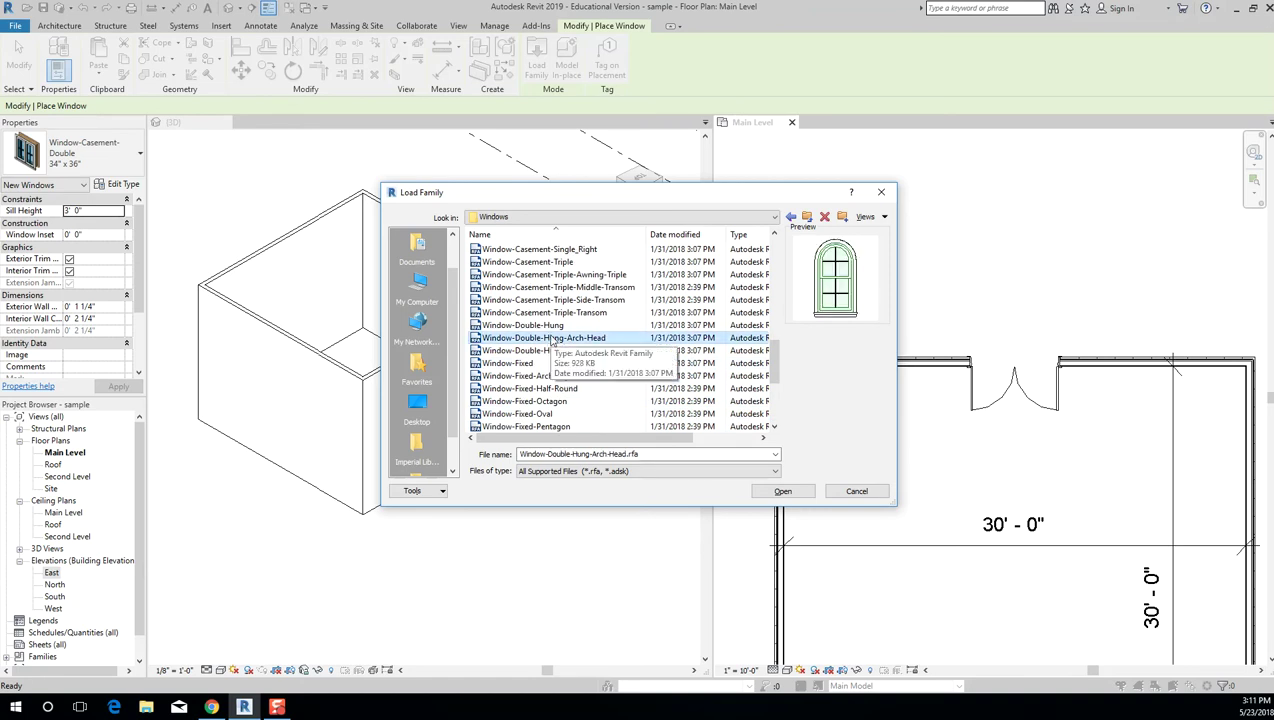
{"action": "left_click", "coordinate": [553, 326]}
{"action": "scroll", "coordinate": [553, 330], "scroll_direction": "up", "scroll_amount": 2}
{"action": "left_click", "coordinate": [551, 312]}
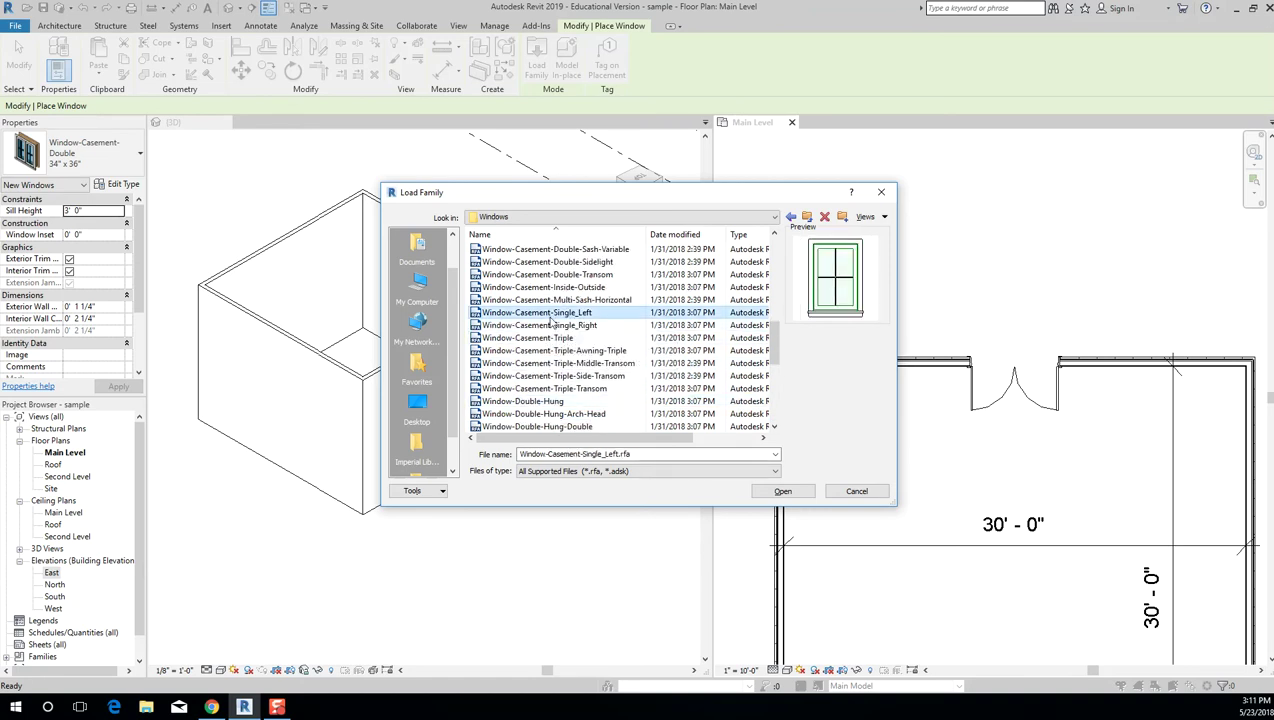
{"action": "left_click", "coordinate": [551, 301]}
{"action": "scroll", "coordinate": [551, 307], "scroll_direction": "up", "scroll_amount": 2}
{"action": "left_click", "coordinate": [556, 312]}
{"action": "left_click", "coordinate": [567, 300]}
{"action": "left_click", "coordinate": [567, 287]}
Select the Window-Casement-Double family file in the Windows folder, keeping its file name.
{"action": "left_click", "coordinate": [568, 276]}
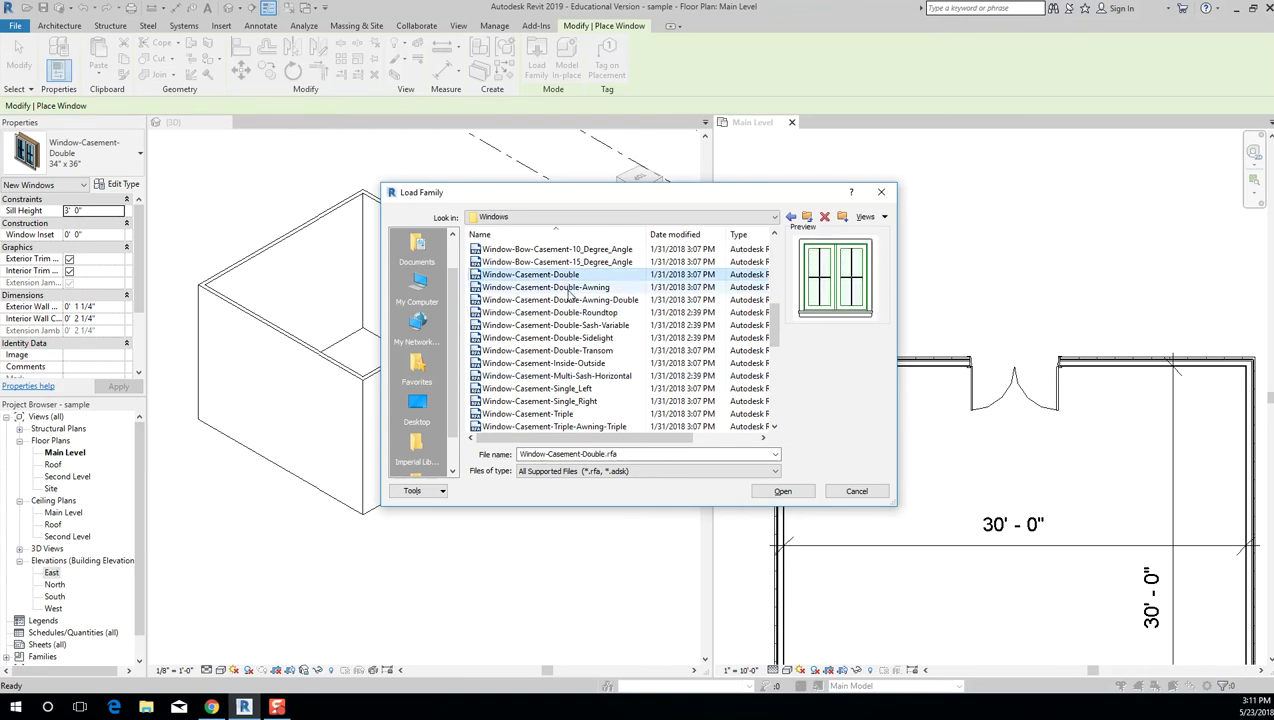
{"action": "scroll", "coordinate": [568, 280], "scroll_direction": "up", "scroll_amount": 2}
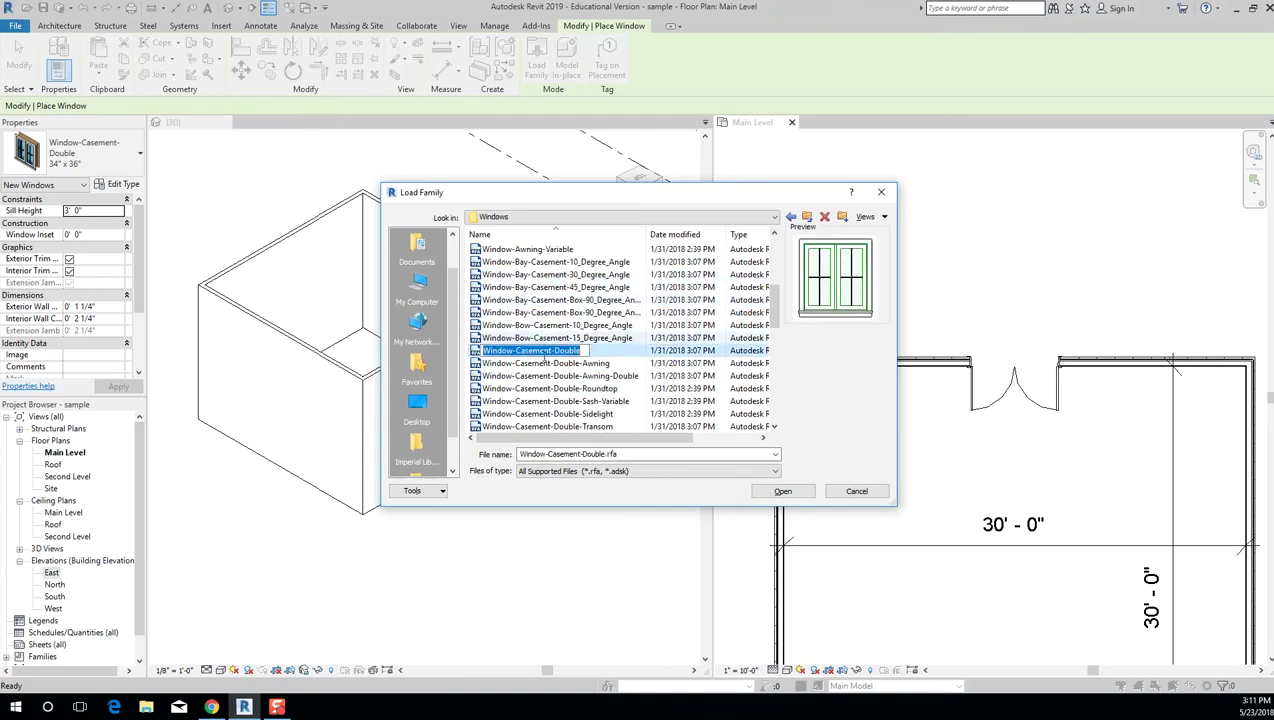
{"action": "left_click", "coordinate": [474, 352]}
{"action": "left_click", "coordinate": [474, 352]}
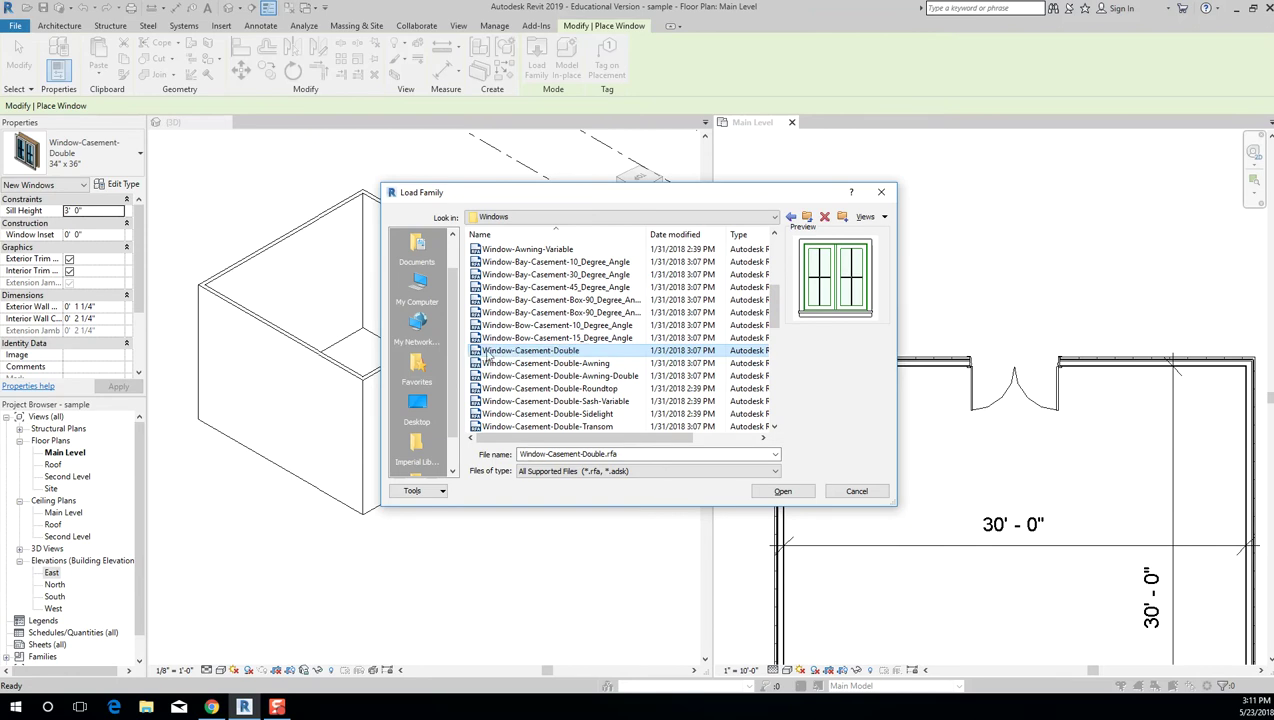
{"action": "left_click", "coordinate": [589, 354]}
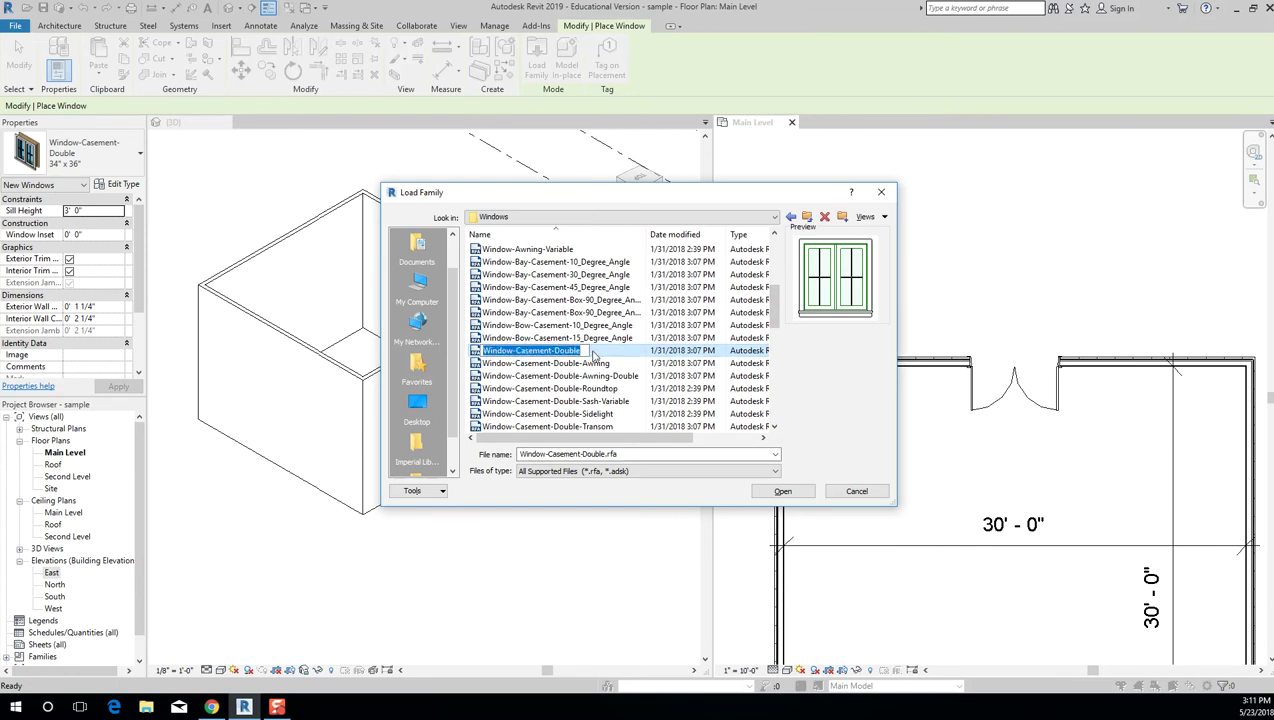
{"action": "left_click", "coordinate": [597, 355]}
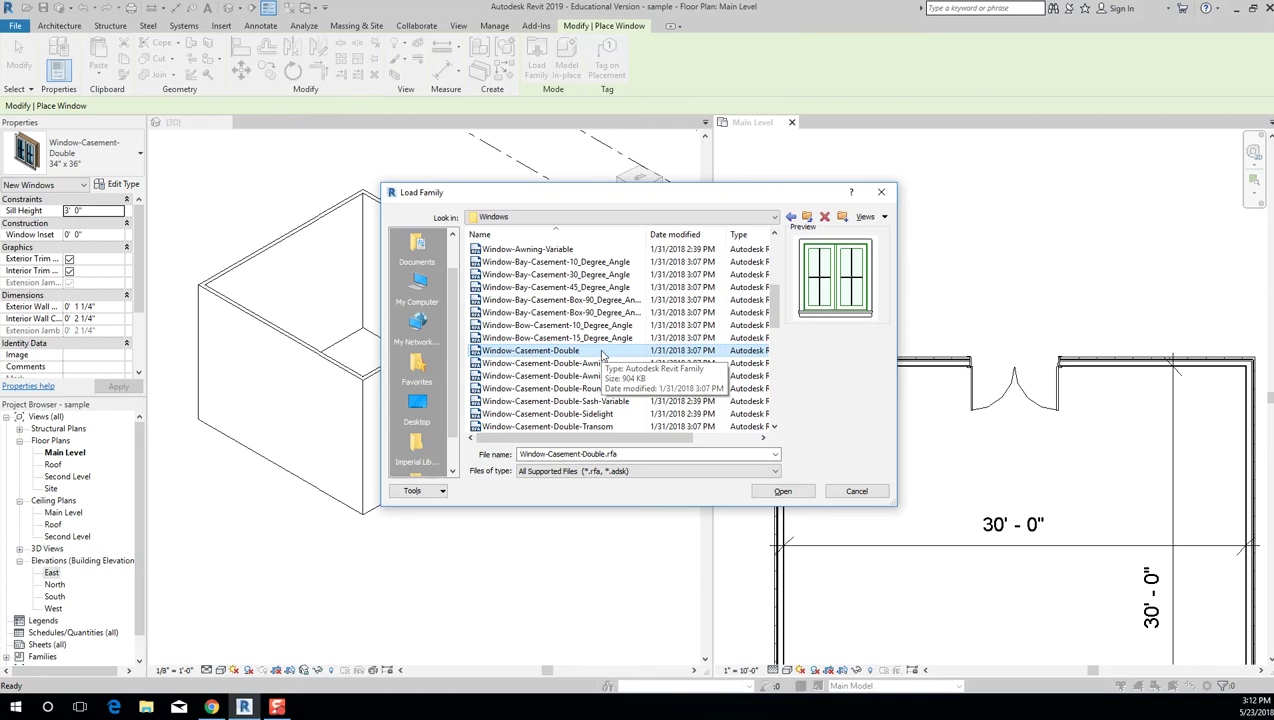
Open the Window-Casement-Double family for loading and select all of its types, from 34" x 36" to 57" x 72".
{"action": "left_click", "coordinate": [602, 355]}
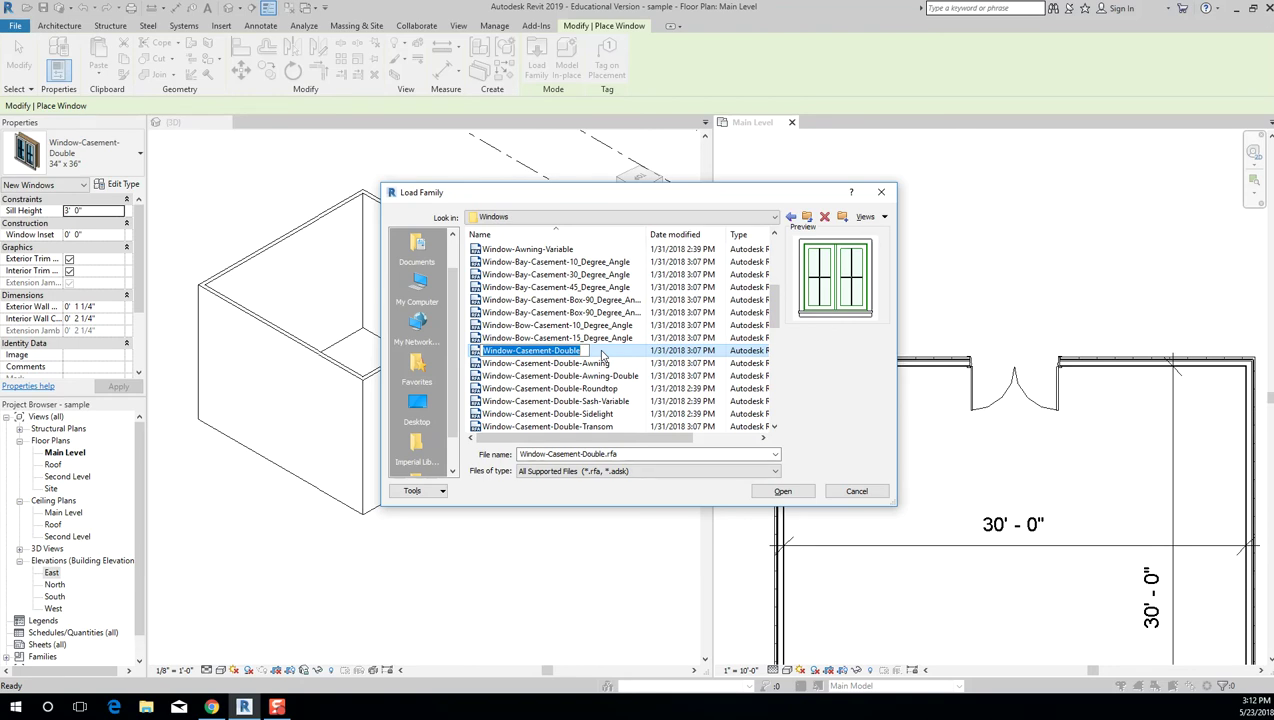
{"action": "left_click", "coordinate": [784, 493]}
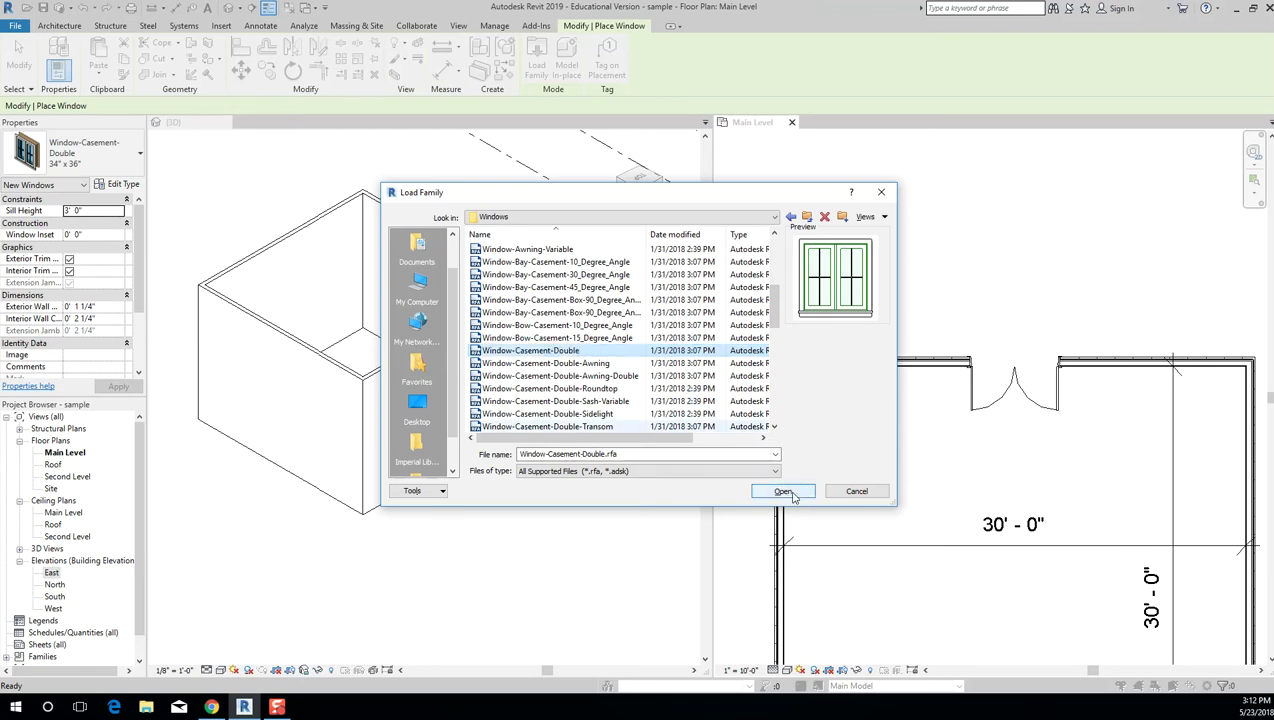
{"action": "left_click", "coordinate": [789, 494]}
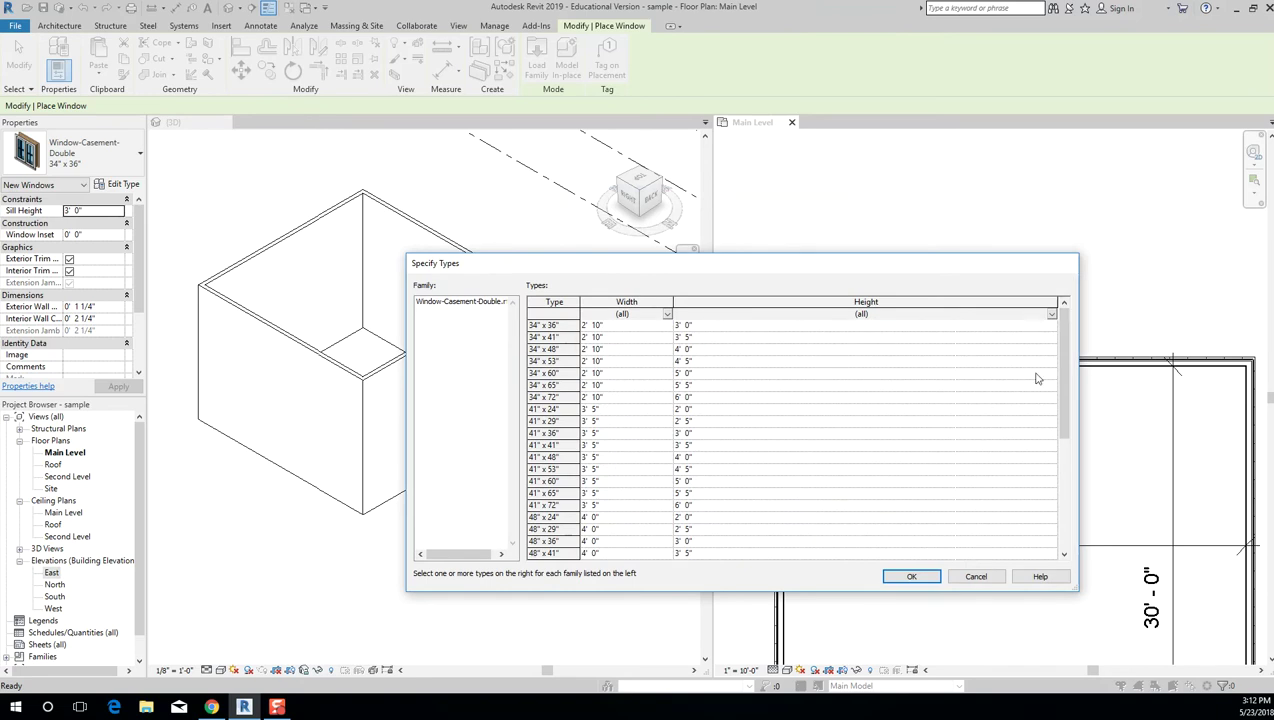
{"action": "left_click_drag", "start_coordinate": [1061, 380], "coordinate": [1061, 494]}
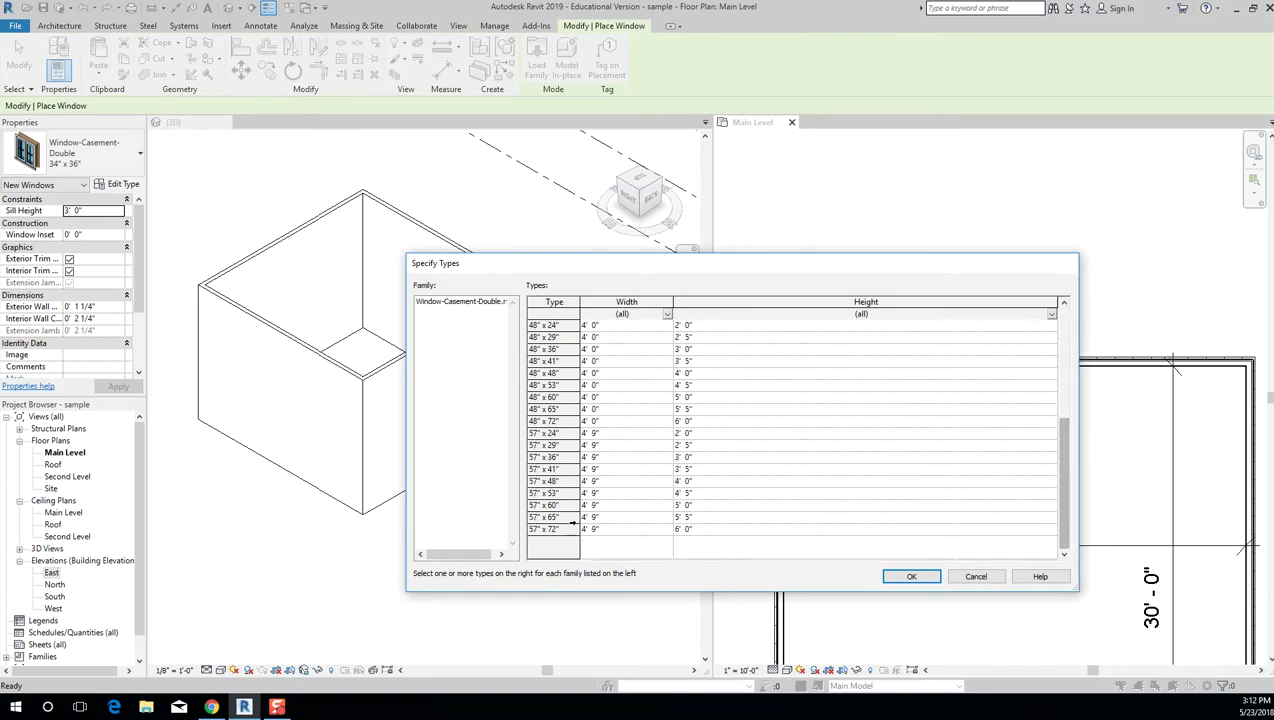
{"action": "left_click_drag", "start_coordinate": [563, 529], "coordinate": [575, 278]}
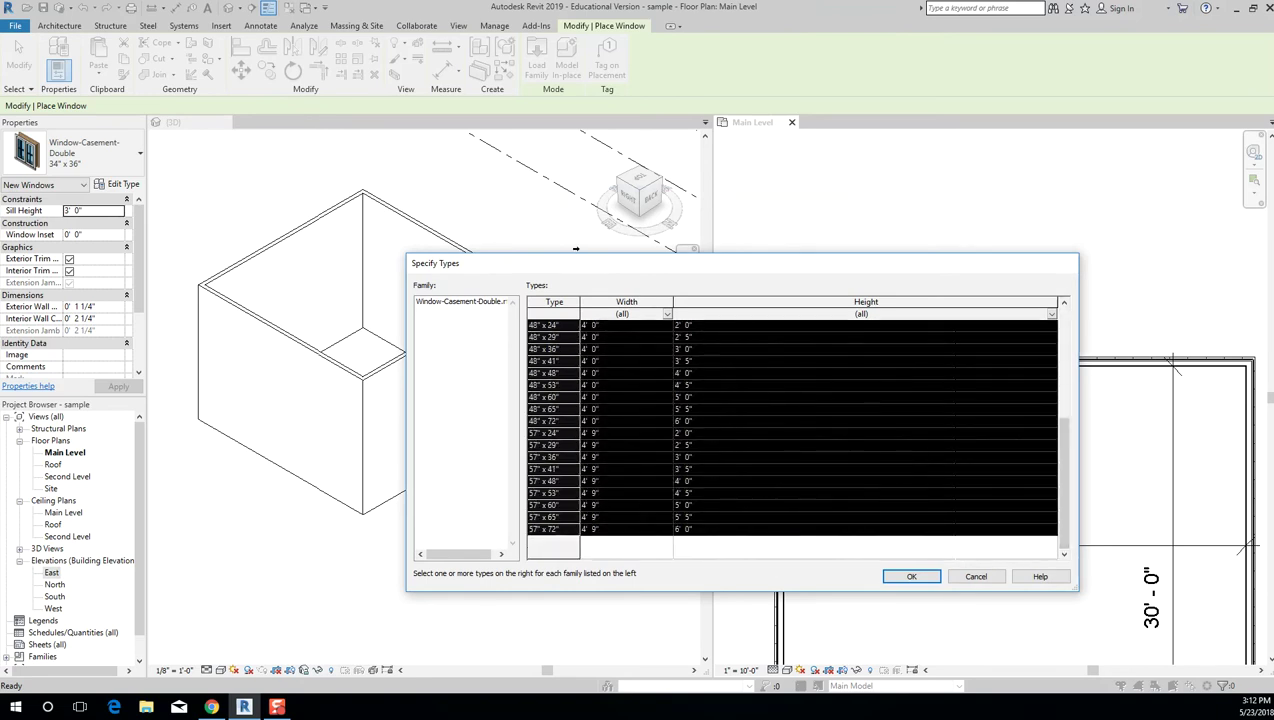
{"action": "scroll", "coordinate": [564, 338], "scroll_direction": "up", "scroll_amount": 5}
{"action": "left_click_drag", "start_coordinate": [560, 325], "coordinate": [610, 555]}
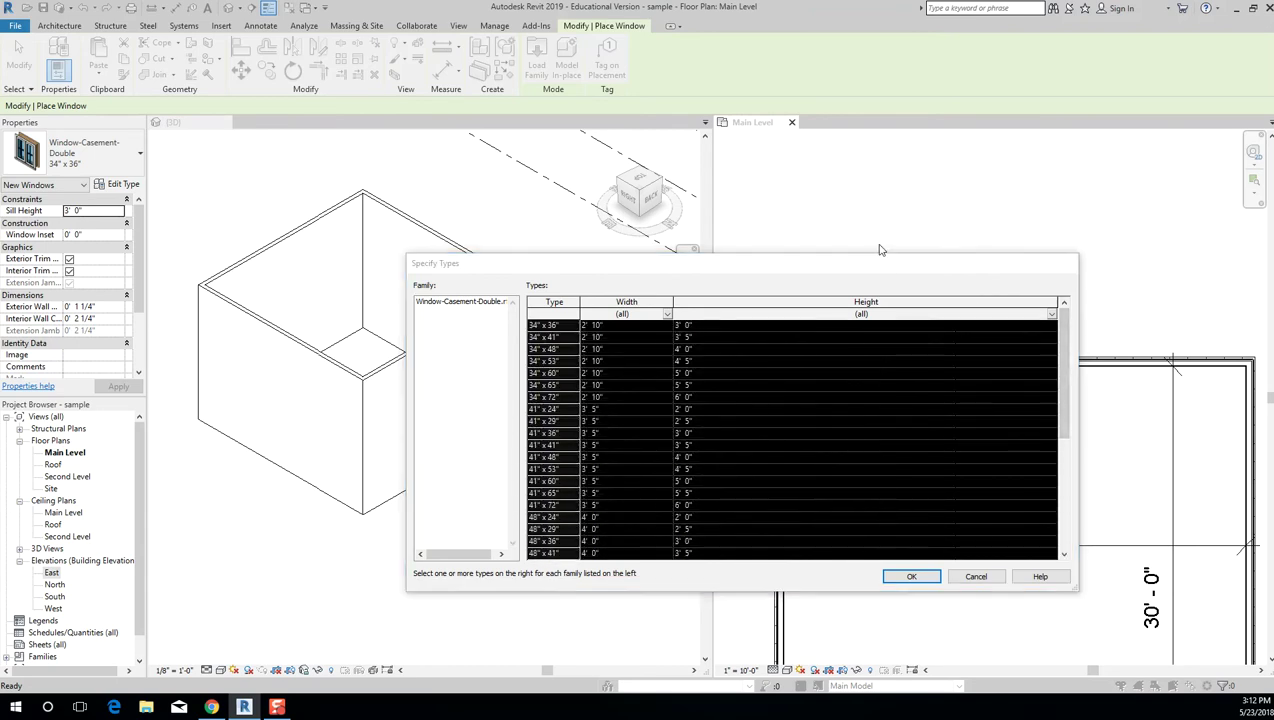
{"action": "left_click_drag", "start_coordinate": [885, 254], "coordinate": [885, 5]}
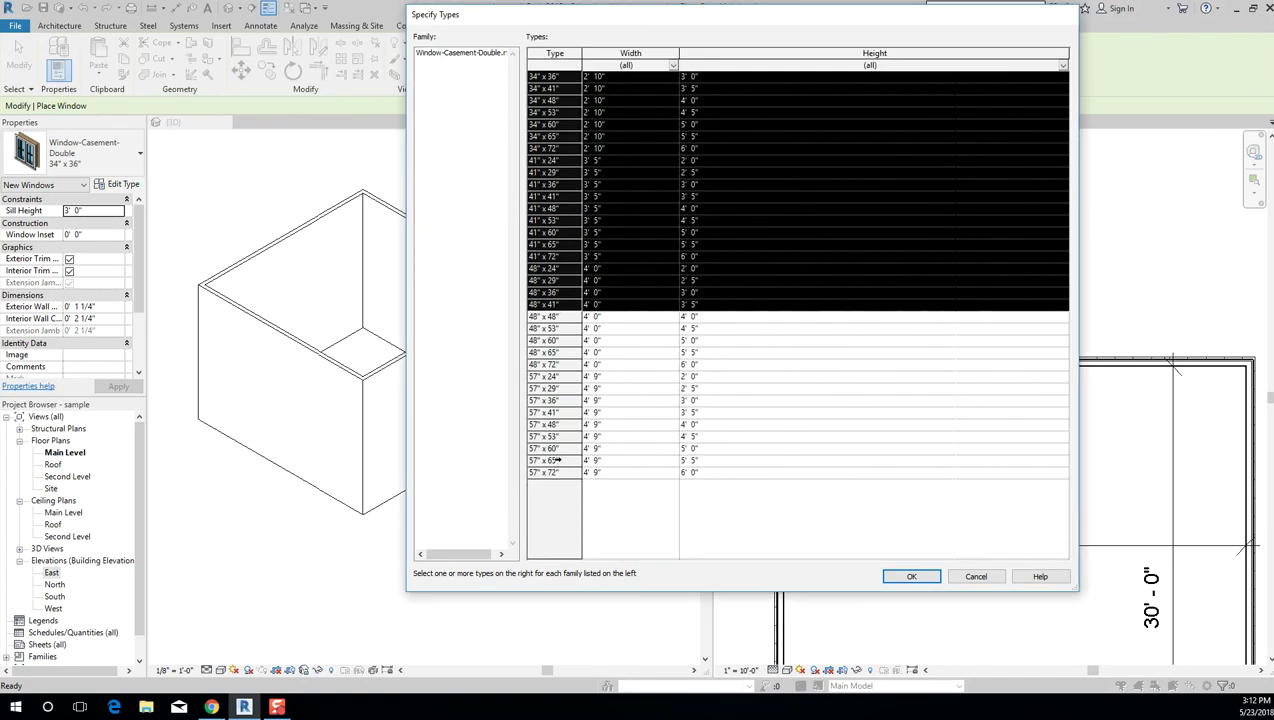
{"action": "left_click_drag", "start_coordinate": [550, 77], "coordinate": [553, 477]}
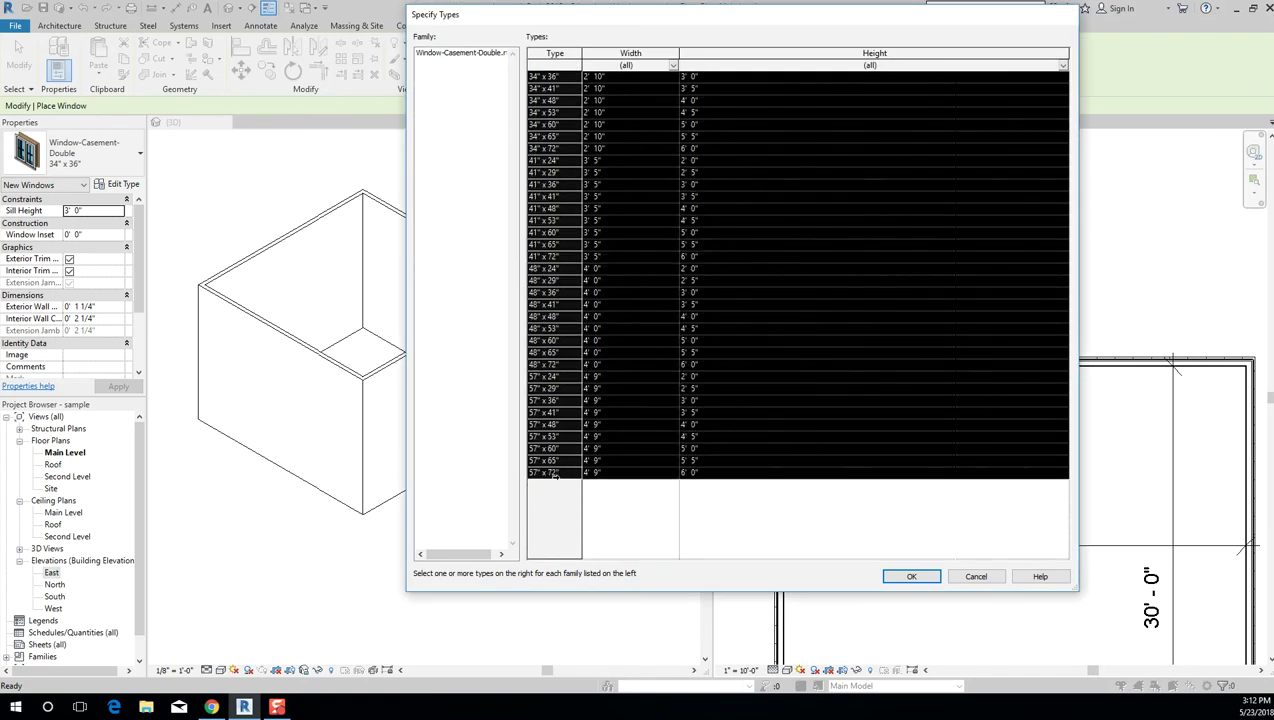
Load all the selected Window-Casement-Double types, overwriting the existing version of the family in the project.
{"action": "left_click", "coordinate": [911, 577]}
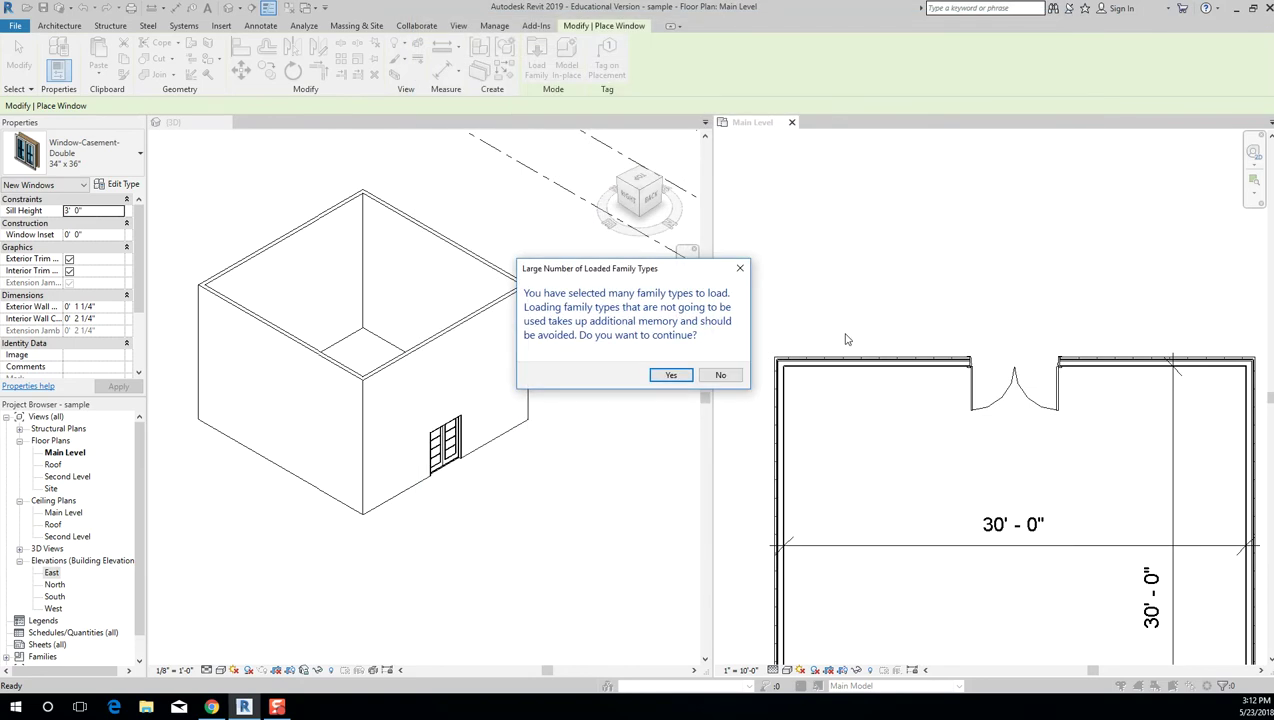
{"action": "left_click", "coordinate": [682, 377]}
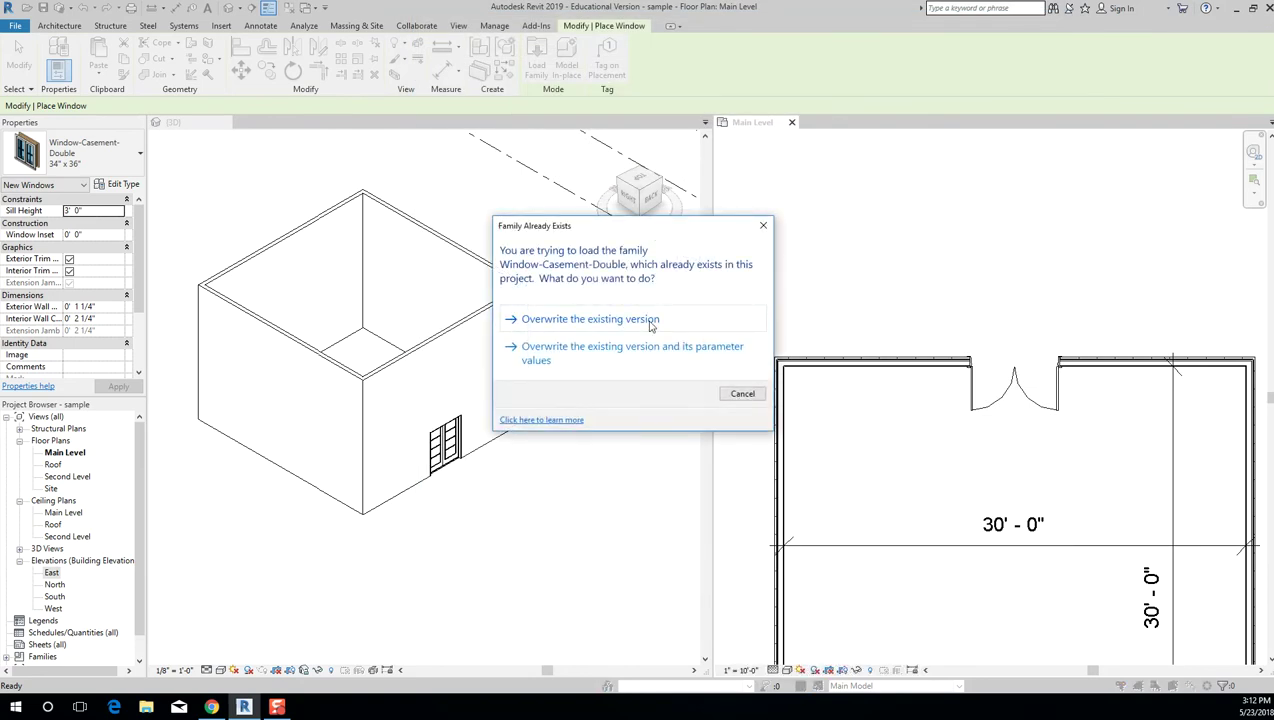
{"action": "left_click", "coordinate": [590, 319]}
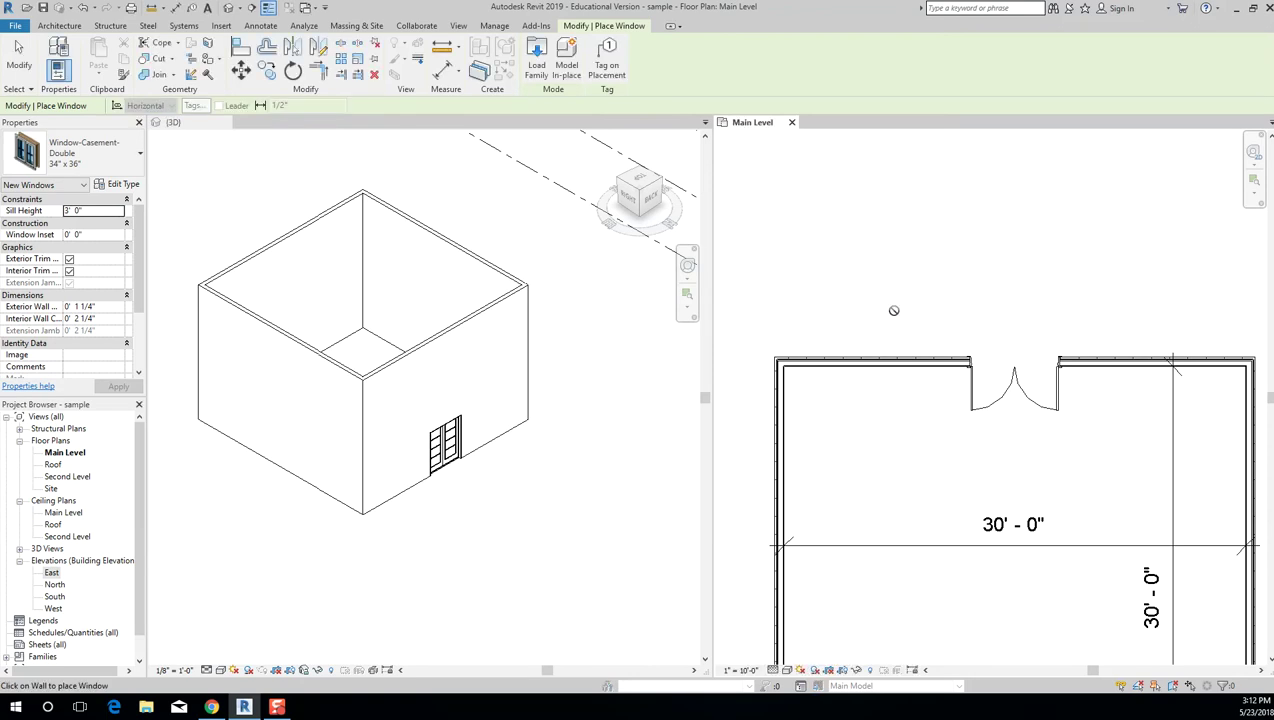
Place two Window-Casement-Double 48" x 72" windows in the door wall on the Main Level plan, one on each side of the double door.
{"action": "left_click", "coordinate": [88, 166]}
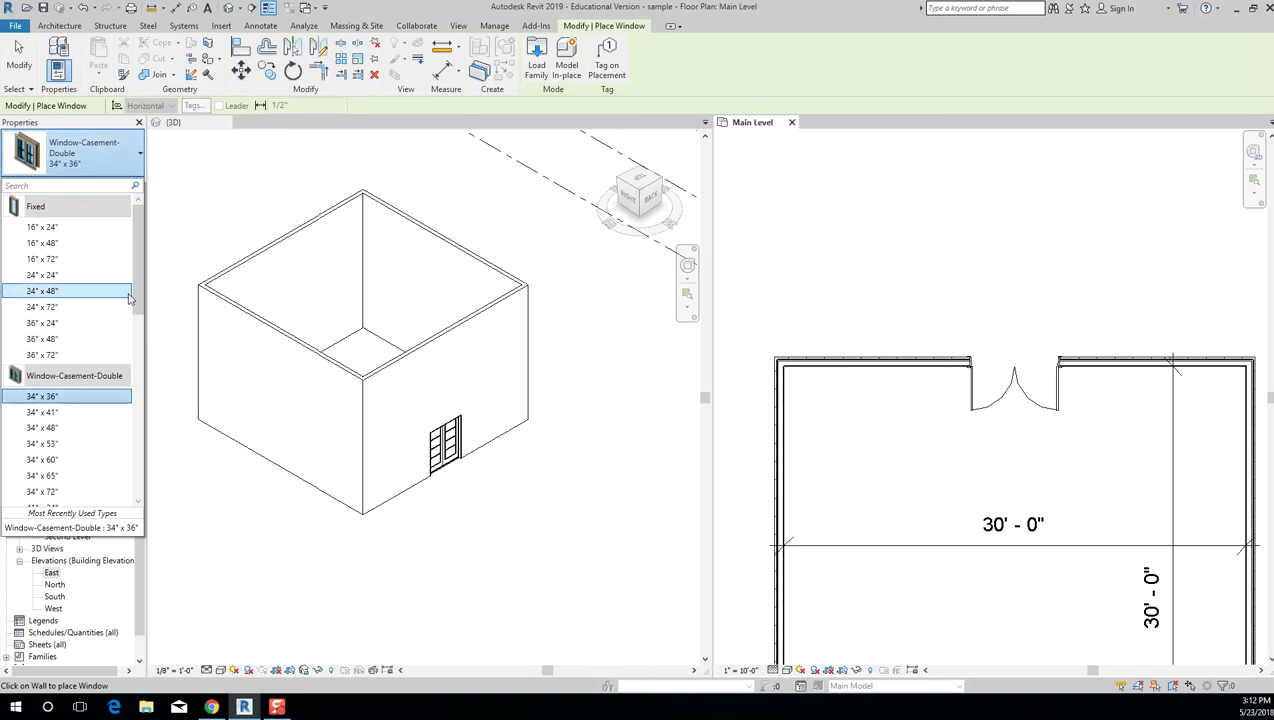
{"action": "left_click_drag", "start_coordinate": [137, 260], "coordinate": [156, 412]}
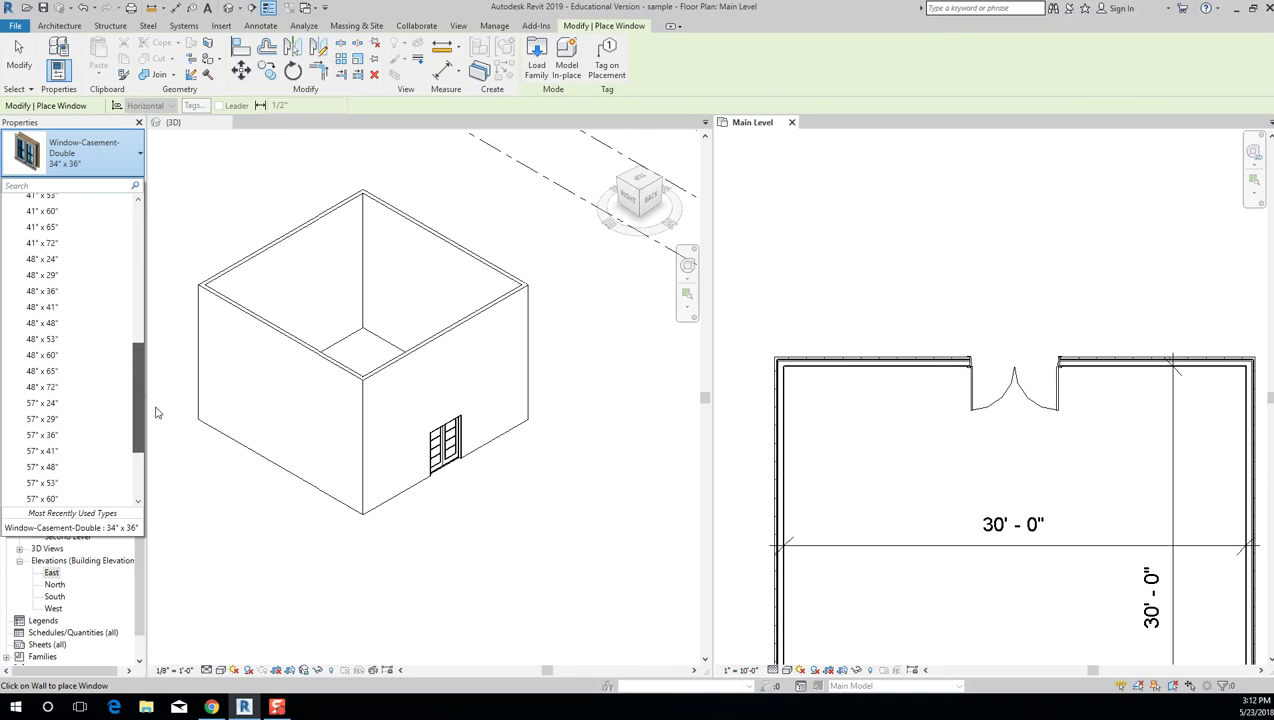
{"action": "mouse_move", "coordinate": [77, 390]}
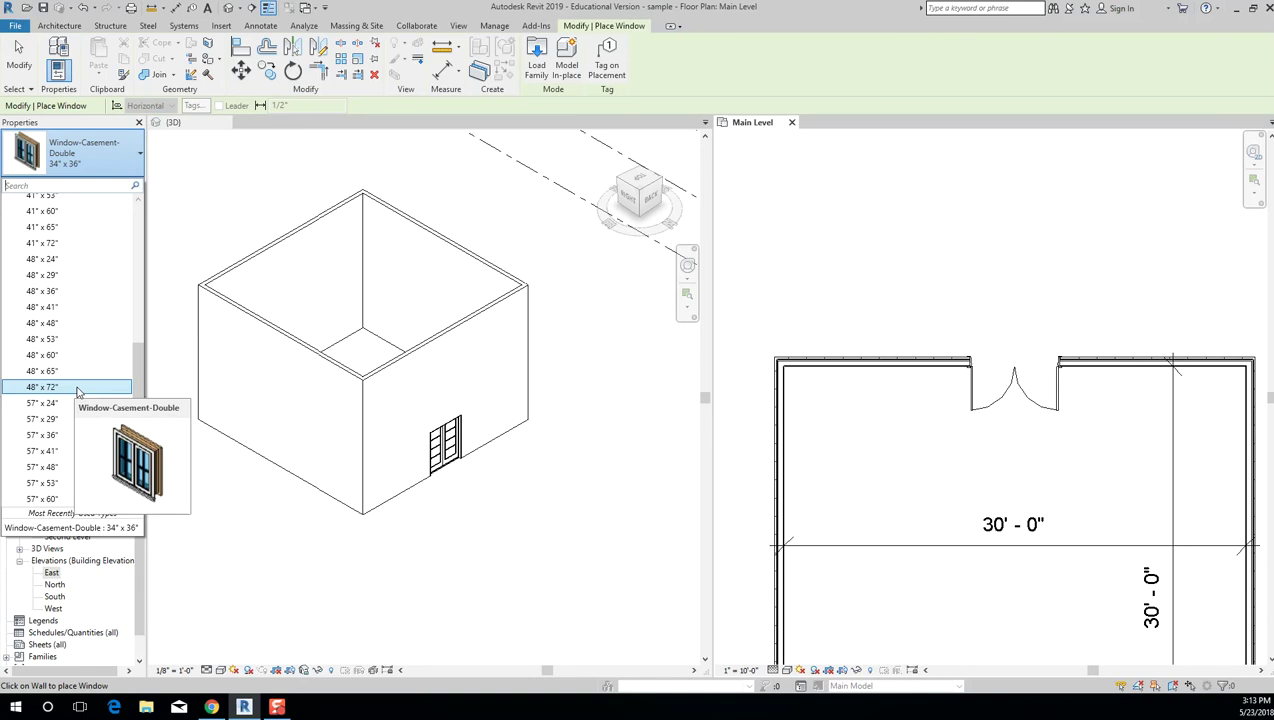
{"action": "left_click", "coordinate": [77, 388]}
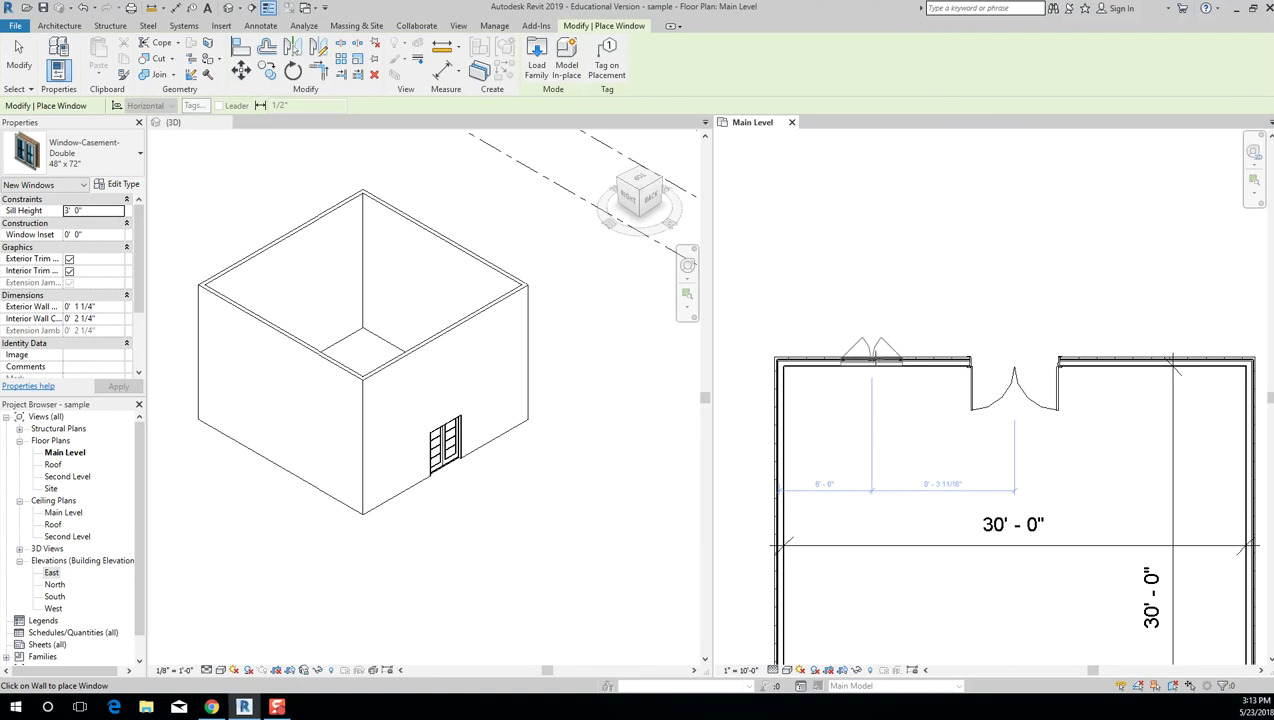
{"action": "left_click", "coordinate": [872, 352]}
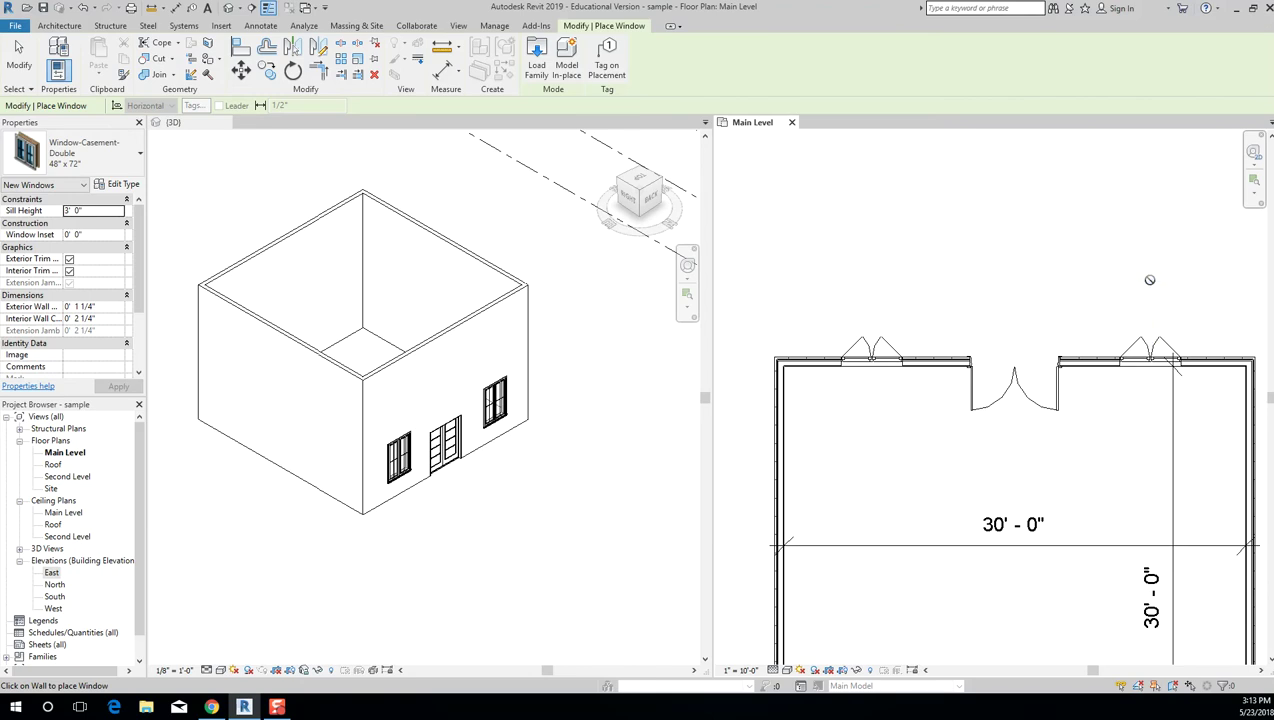
{"action": "key", "text": "Escape"}
{"action": "scroll", "coordinate": [944, 349], "scroll_direction": "up", "scroll_amount": 2}
{"action": "scroll", "coordinate": [871, 352], "scroll_direction": "down", "scroll_amount": 3}
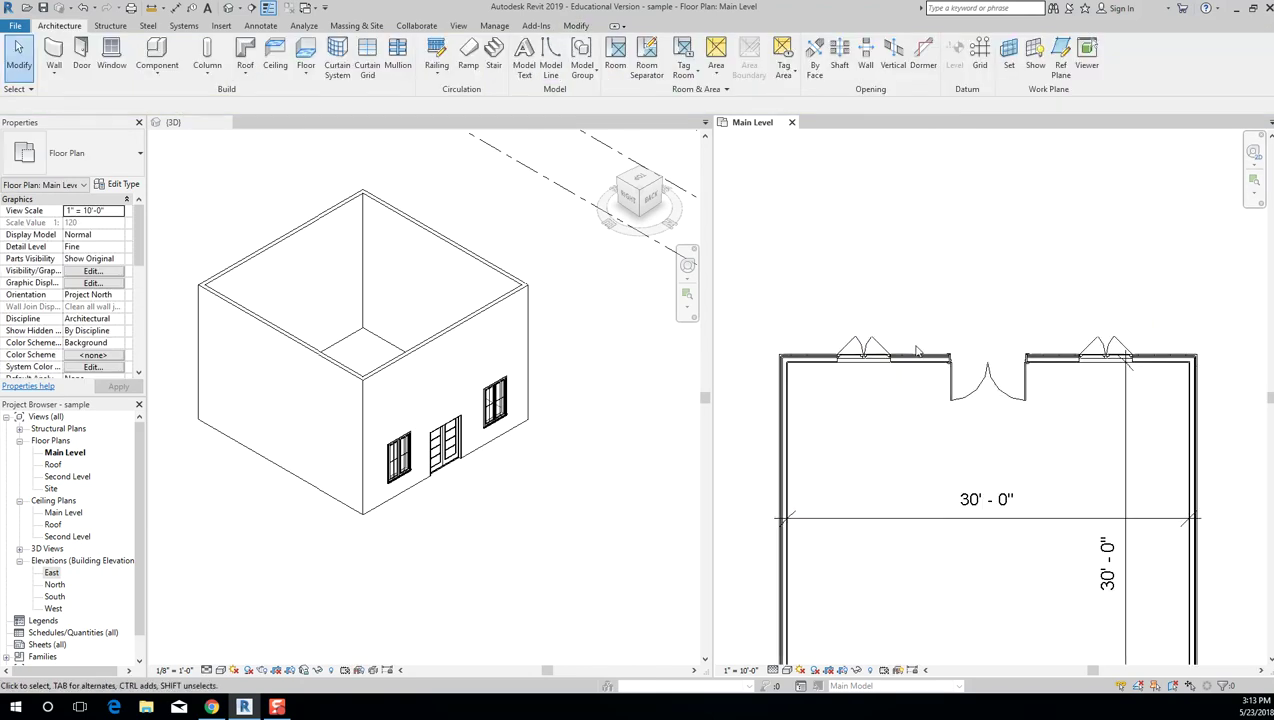
View the building's door wall straight on from the Back orientation in the 3D view.
{"action": "left_click", "coordinate": [650, 200]}
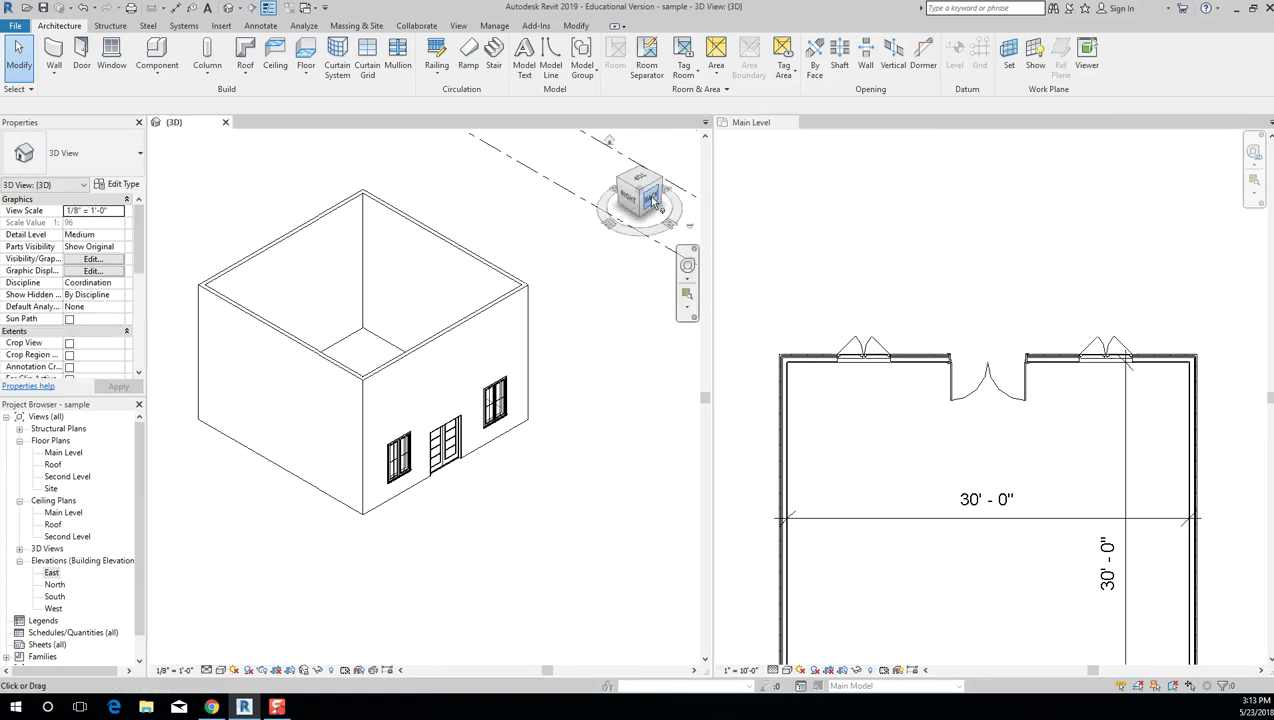
{"action": "left_click", "coordinate": [650, 200]}
{"action": "scroll", "coordinate": [440, 340], "scroll_direction": "up", "scroll_amount": 5}
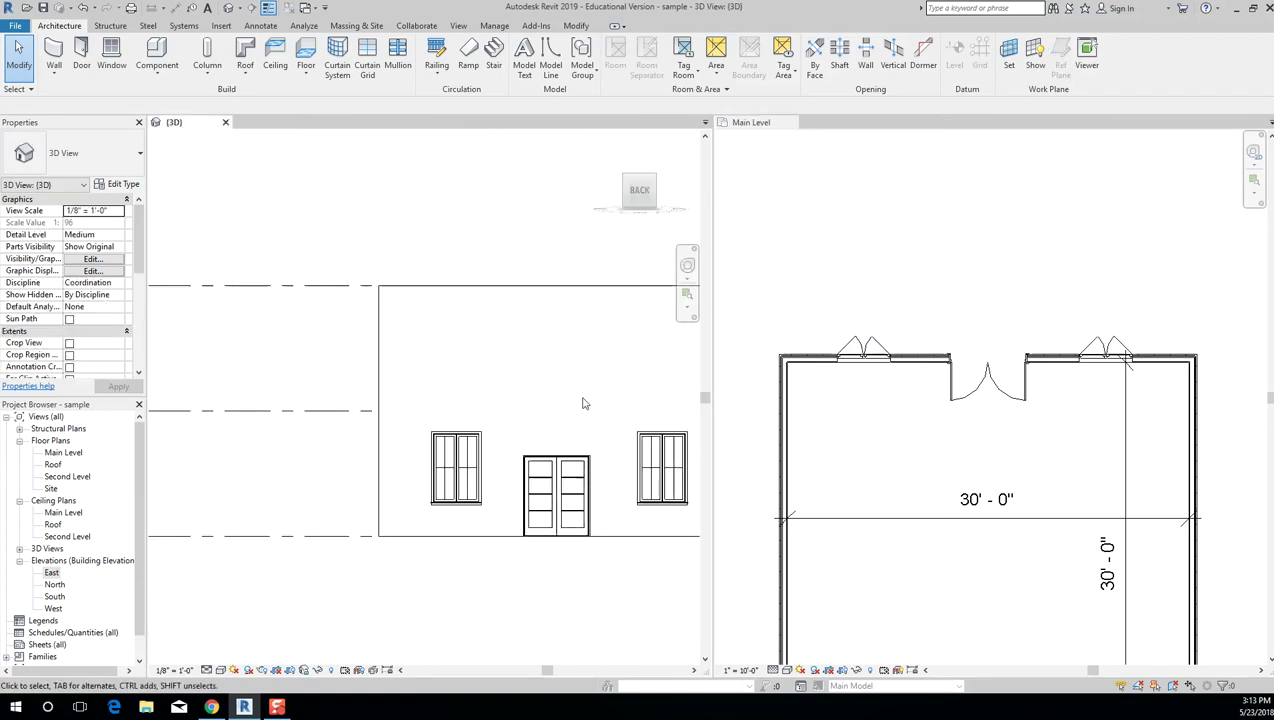
{"action": "scroll", "coordinate": [440, 332], "scroll_direction": "up", "scroll_amount": 2}
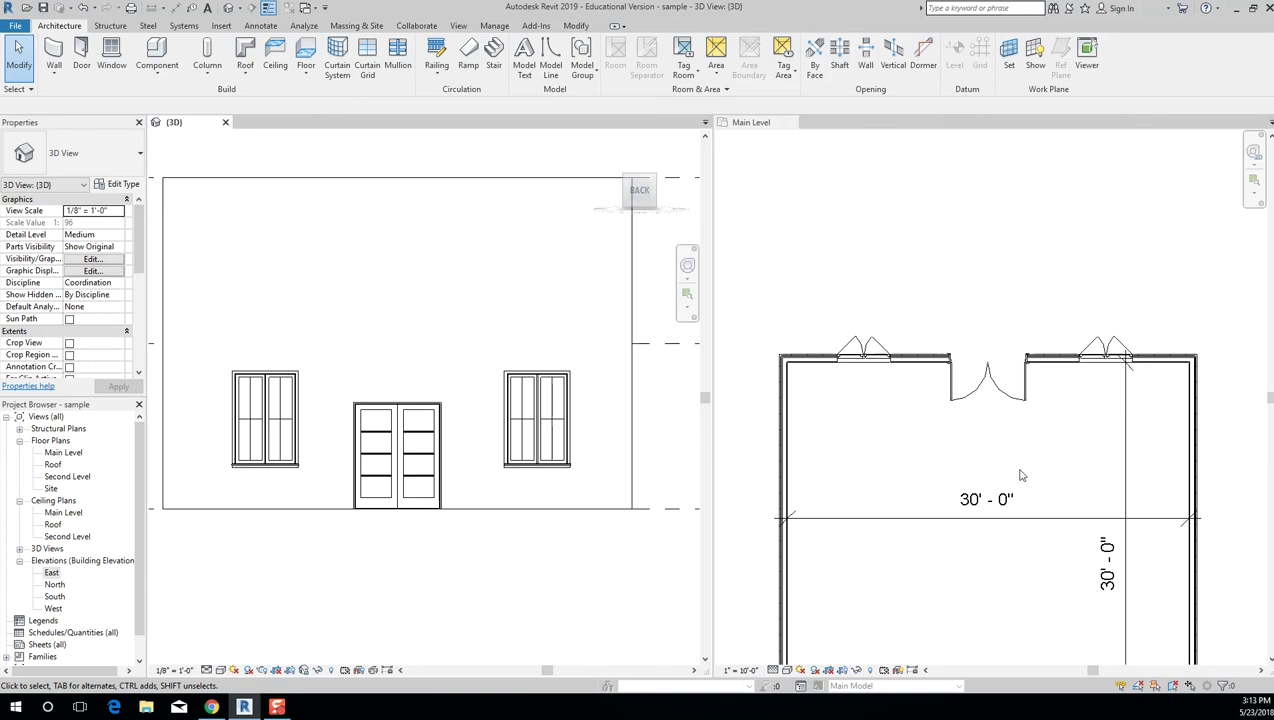
Select the casement window left of the double door in the plan to examine its flip control, and clear the selection.
{"action": "left_click", "coordinate": [872, 345]}
{"action": "left_click", "coordinate": [880, 345]}
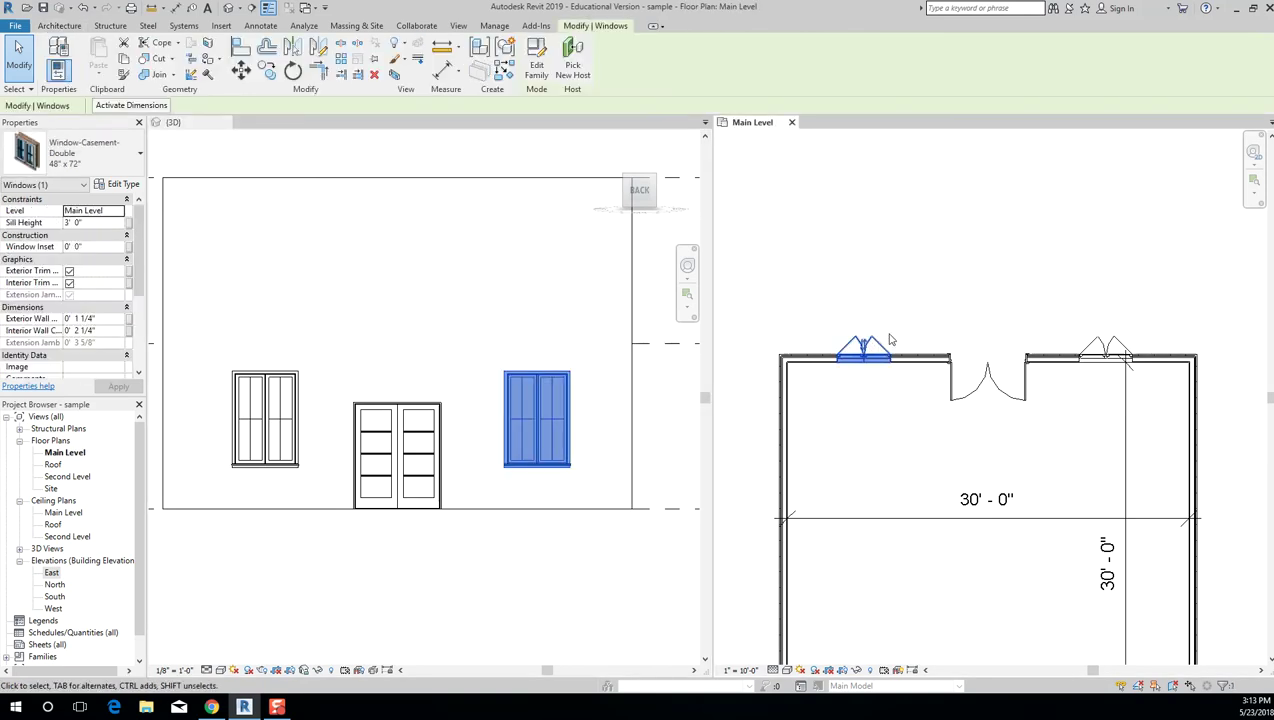
{"action": "key", "text": "Escape"}
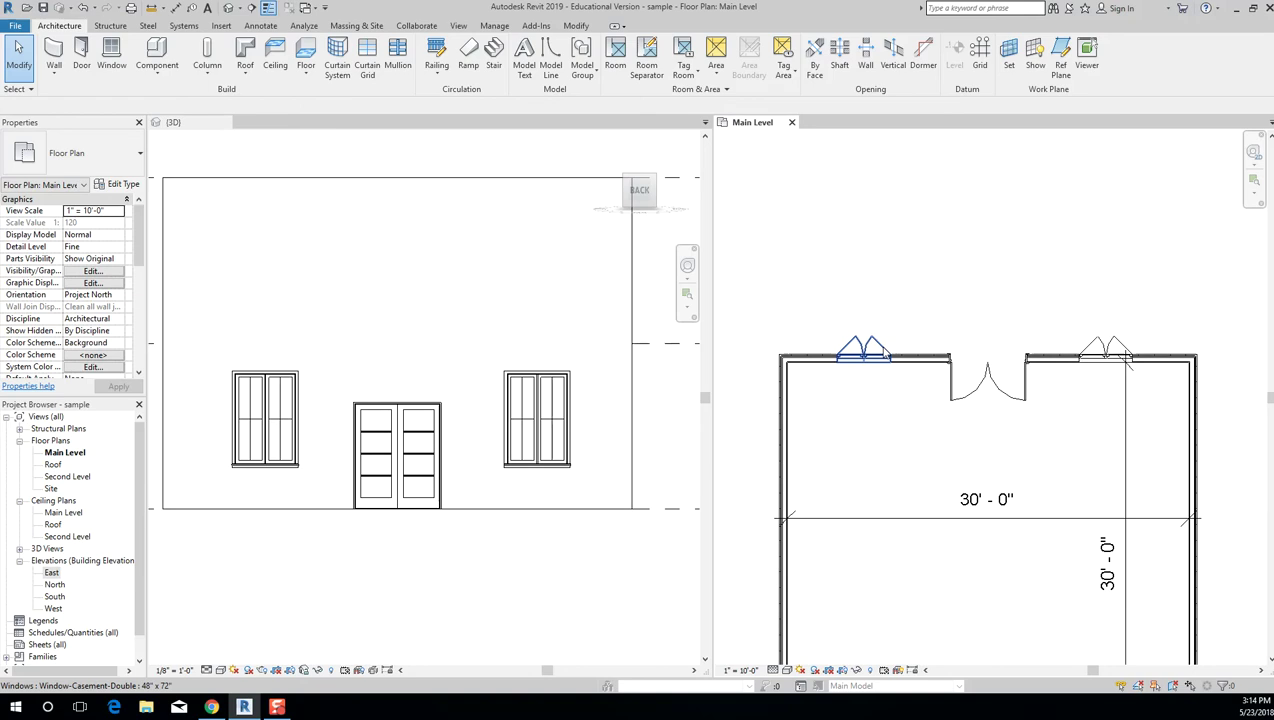
{"action": "scroll", "coordinate": [833, 370], "scroll_direction": "up", "scroll_amount": 3}
{"action": "left_click", "coordinate": [882, 346]}
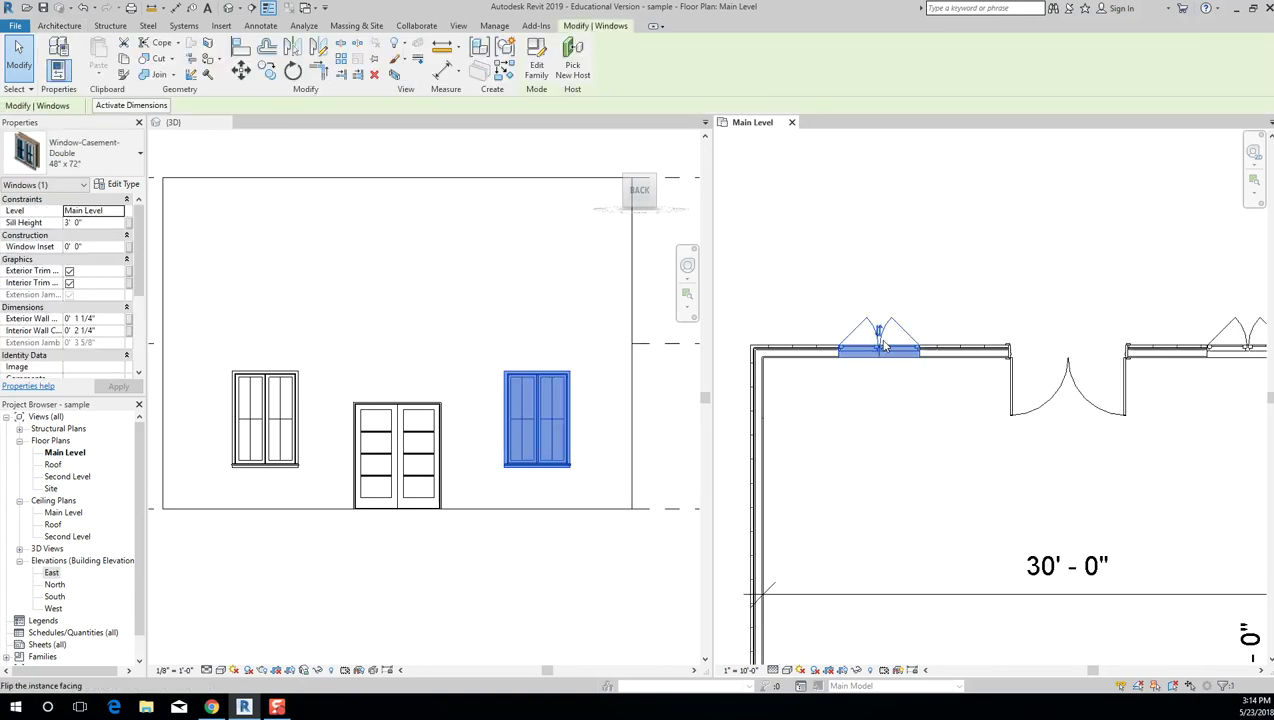
{"action": "key", "text": "Escape"}
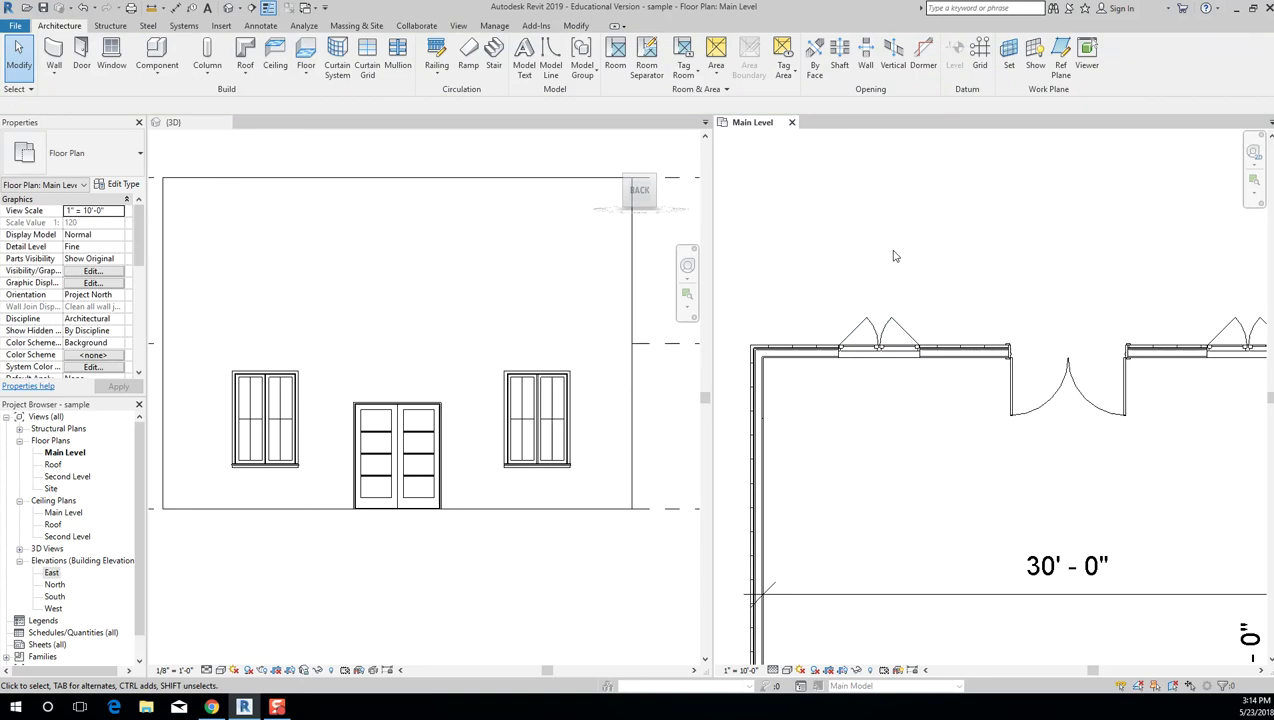
Examine the double door and the casement window to its right in the plan, including the commands available for that window.
{"action": "scroll", "coordinate": [910, 284], "scroll_direction": "down", "scroll_amount": 2}
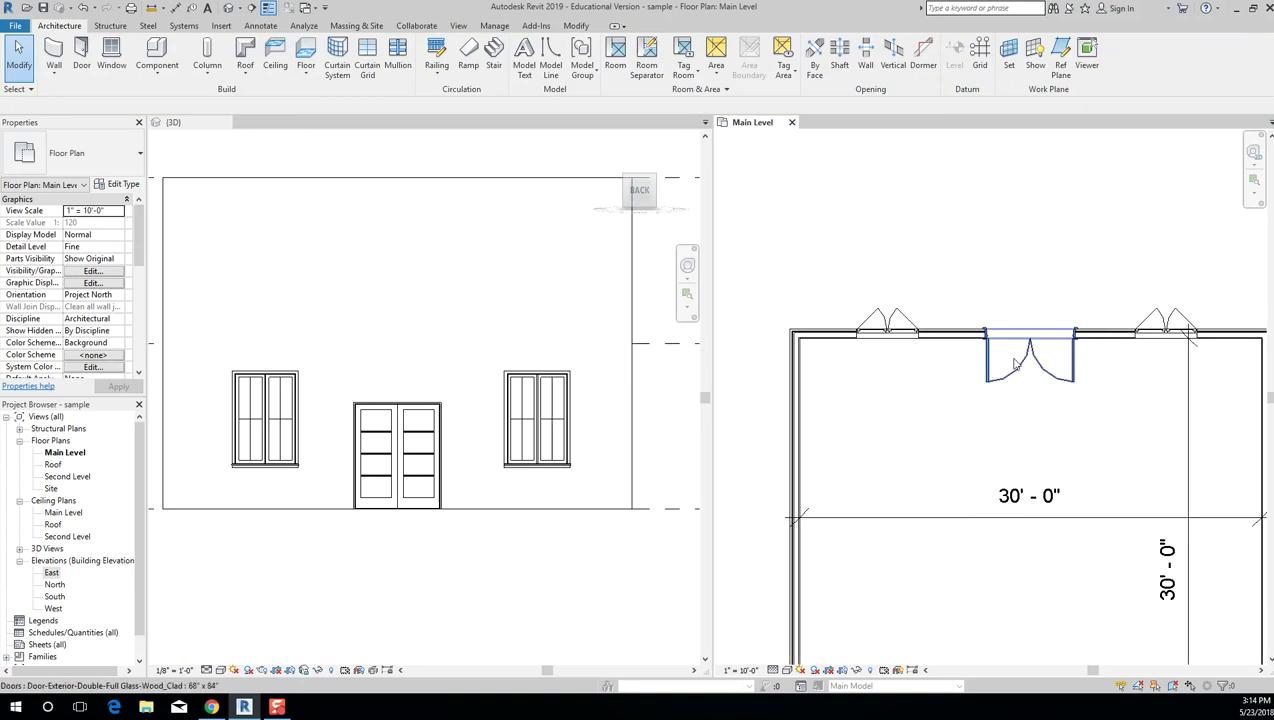
{"action": "left_click", "coordinate": [1027, 362]}
{"action": "left_click", "coordinate": [1106, 270]}
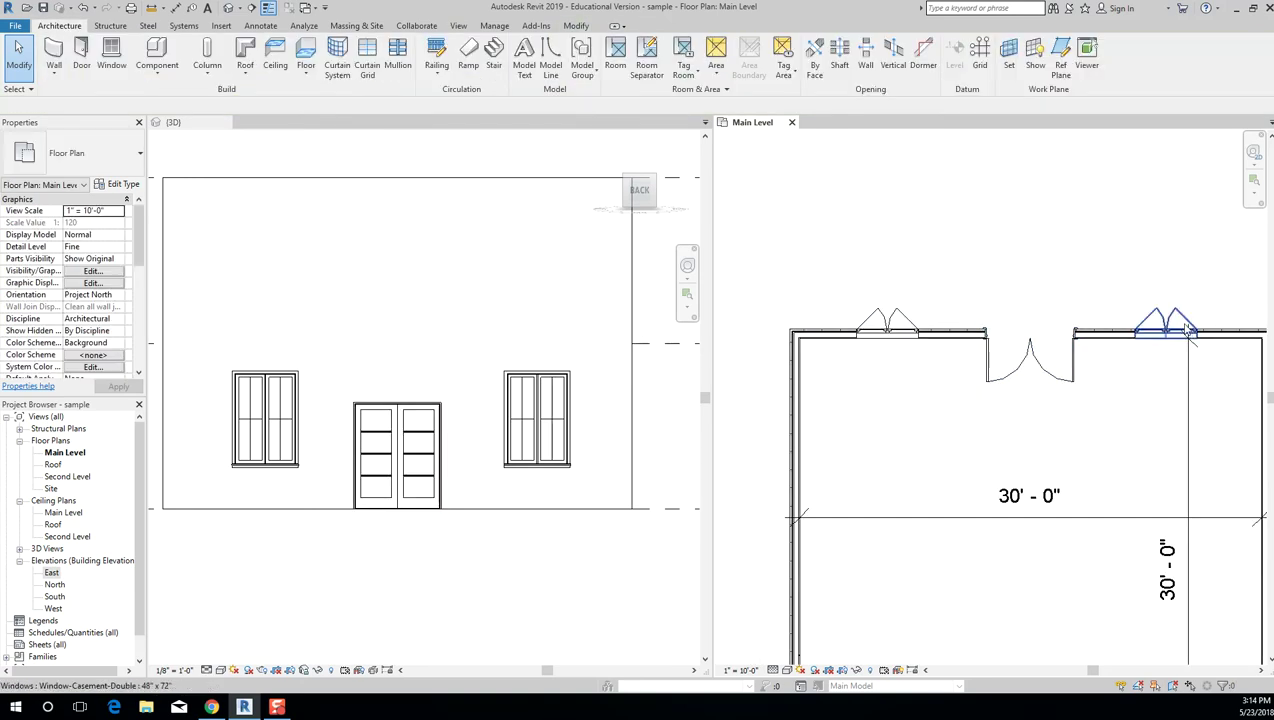
{"action": "left_click", "coordinate": [1165, 330]}
{"action": "left_click", "coordinate": [1149, 364]}
{"action": "left_click", "coordinate": [1165, 330]}
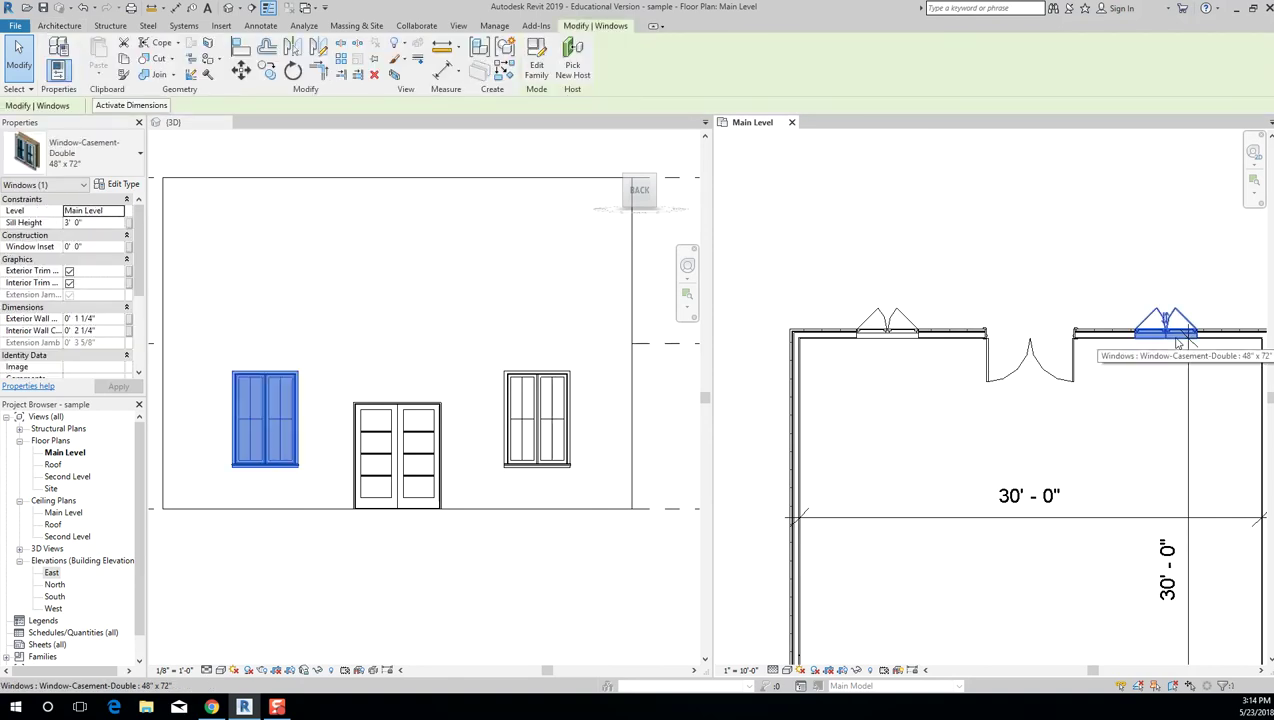
{"action": "right_click", "coordinate": [1130, 336]}
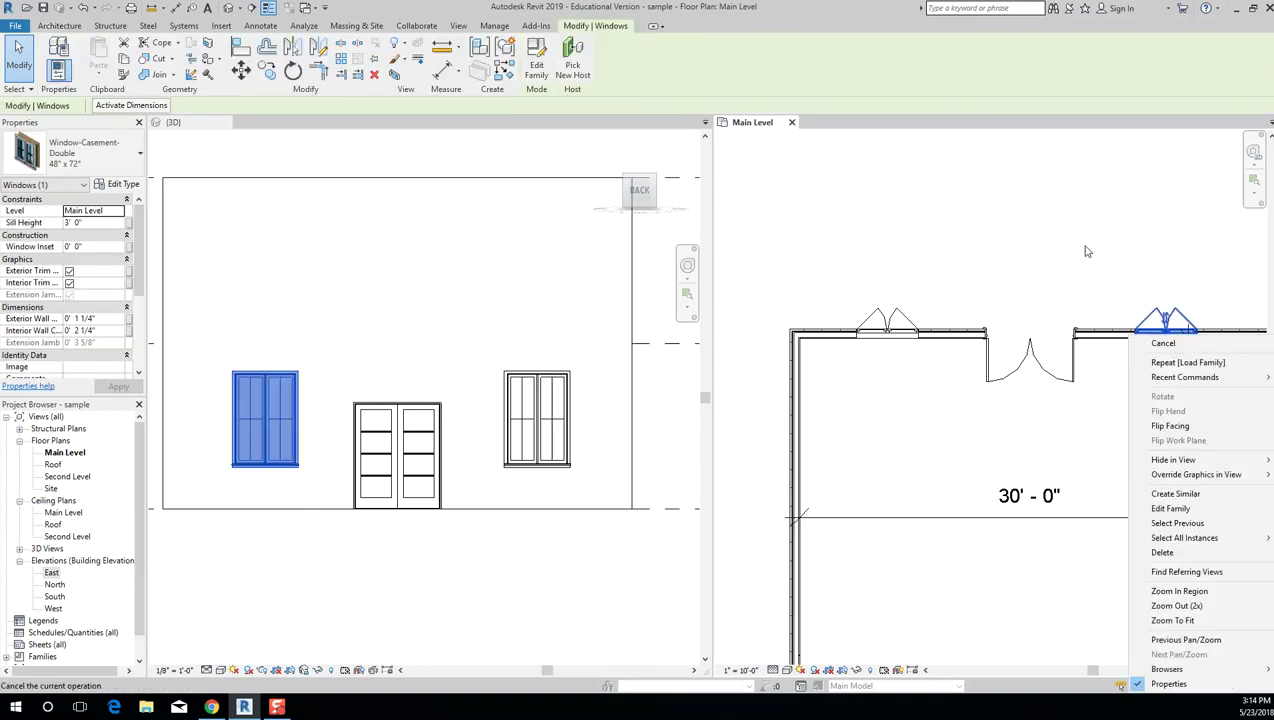
{"action": "key", "text": "Escape"}
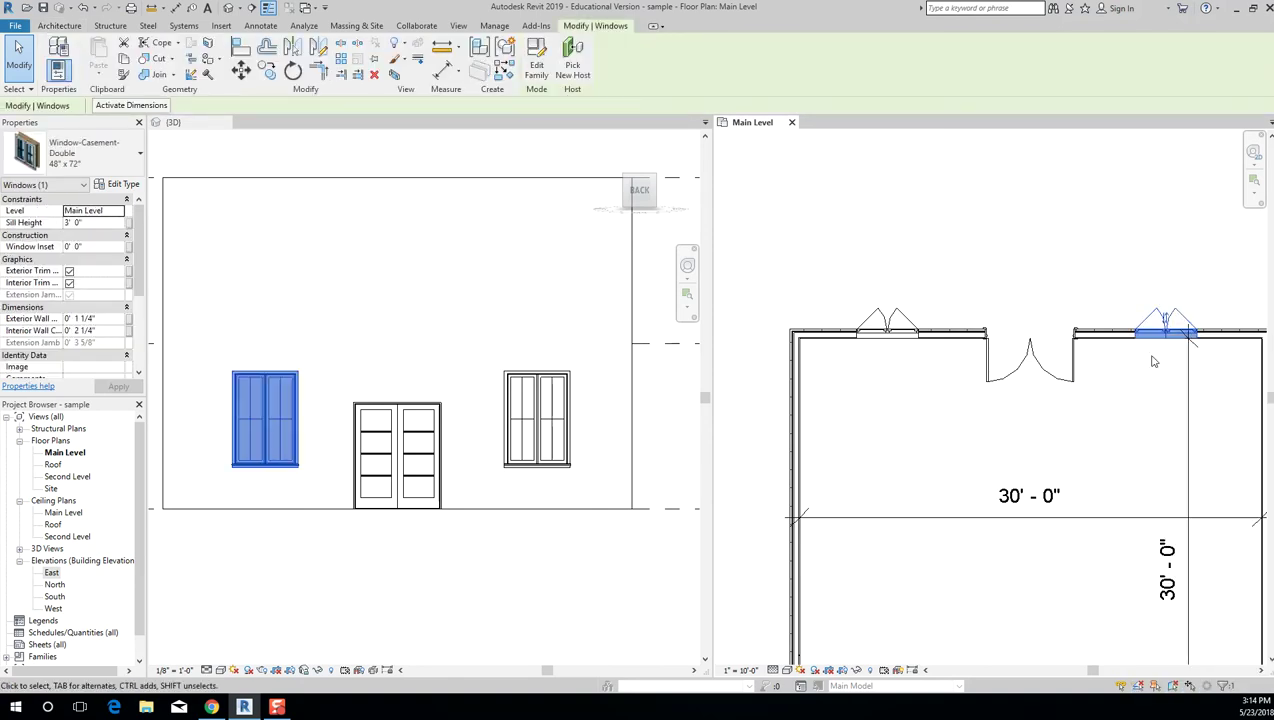
Select the double door in the plan to examine its distances to the two windows, and clear the selection.
{"action": "left_click", "coordinate": [1073, 378]}
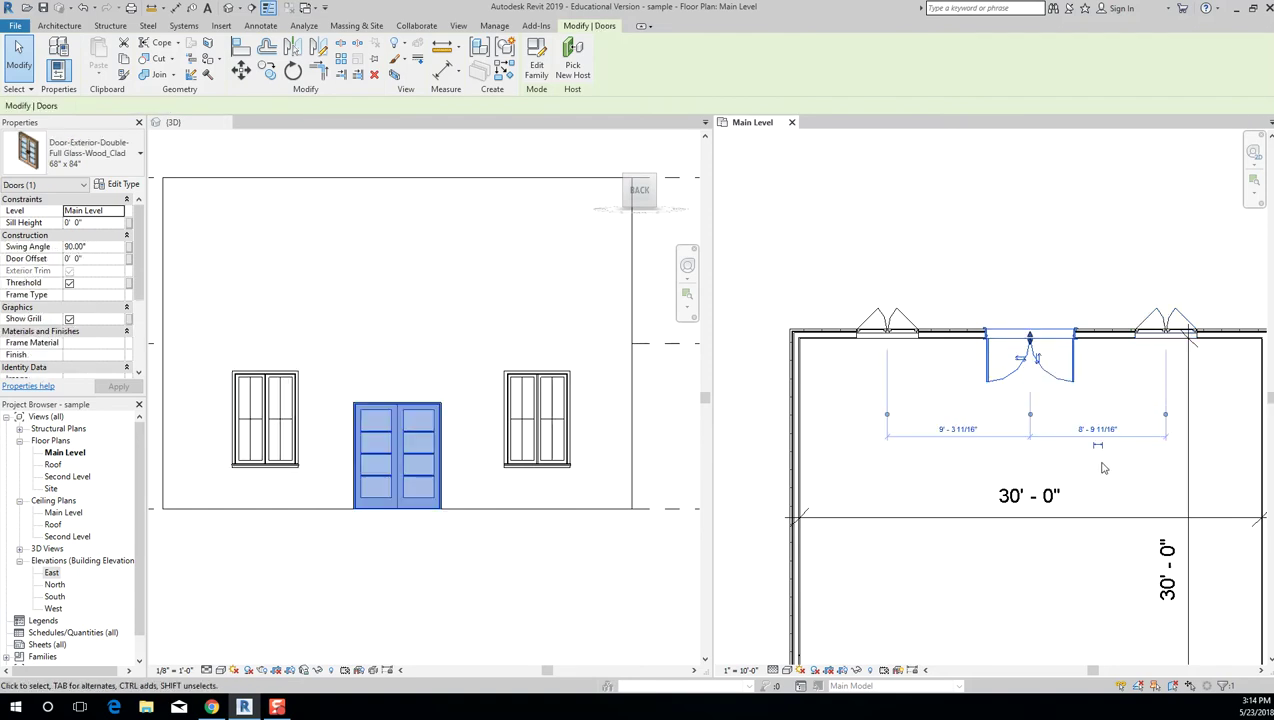
{"action": "scroll", "coordinate": [1150, 450], "scroll_direction": "up", "scroll_amount": 1}
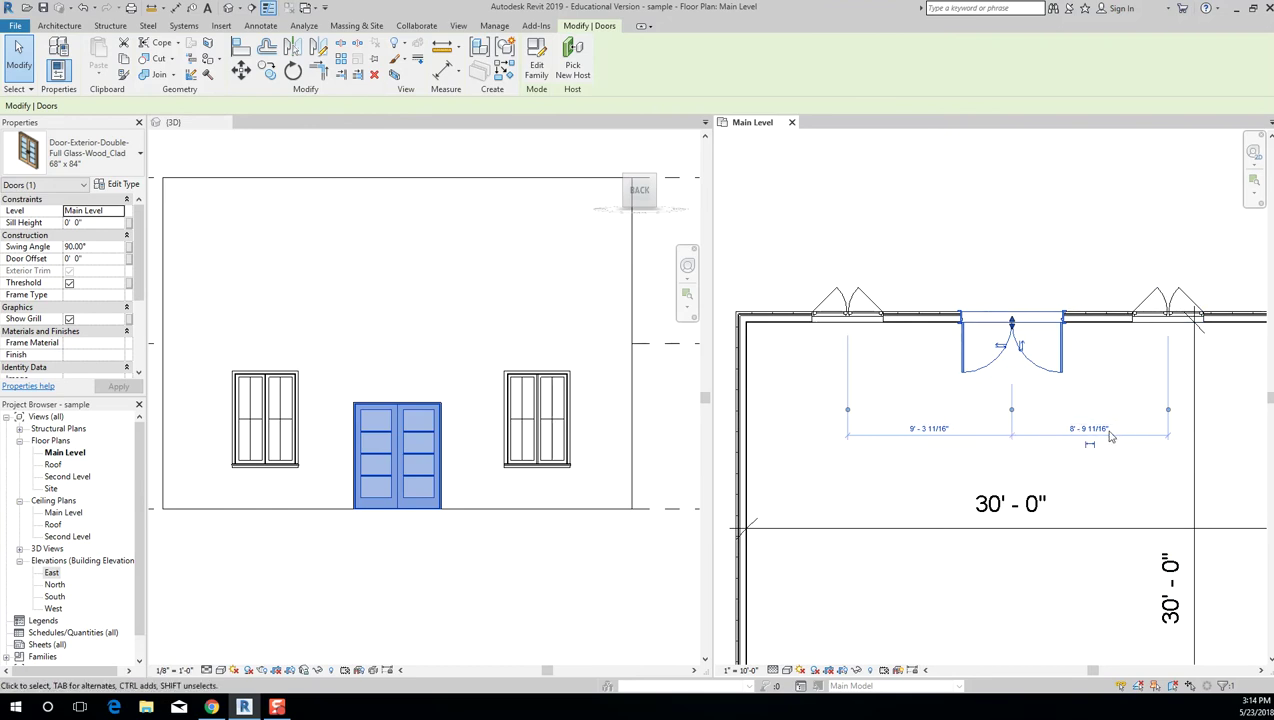
{"action": "middle_click_drag", "start_coordinate": [944, 256], "coordinate": [957, 206]}
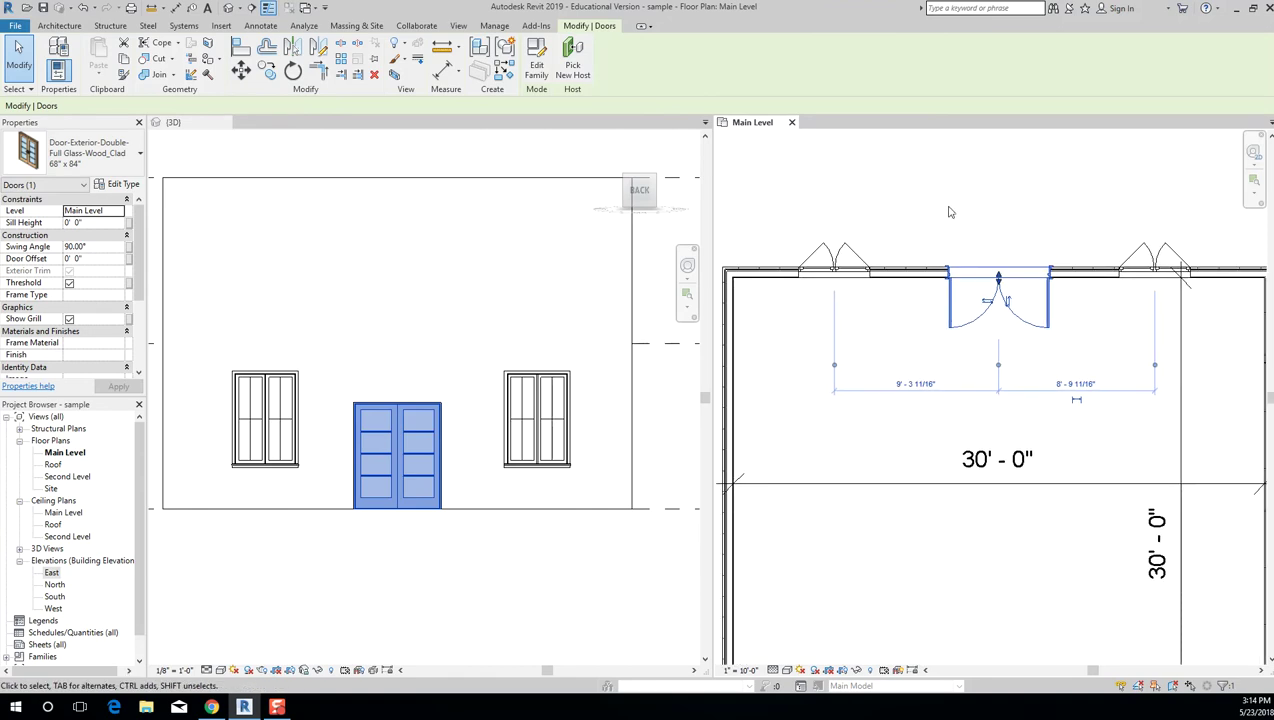
{"action": "left_click", "coordinate": [905, 235]}
Examine the facing of the casement window left of the door at closer range, leaving nothing selected.
{"action": "scroll", "coordinate": [960, 265], "scroll_direction": "up", "scroll_amount": 3}
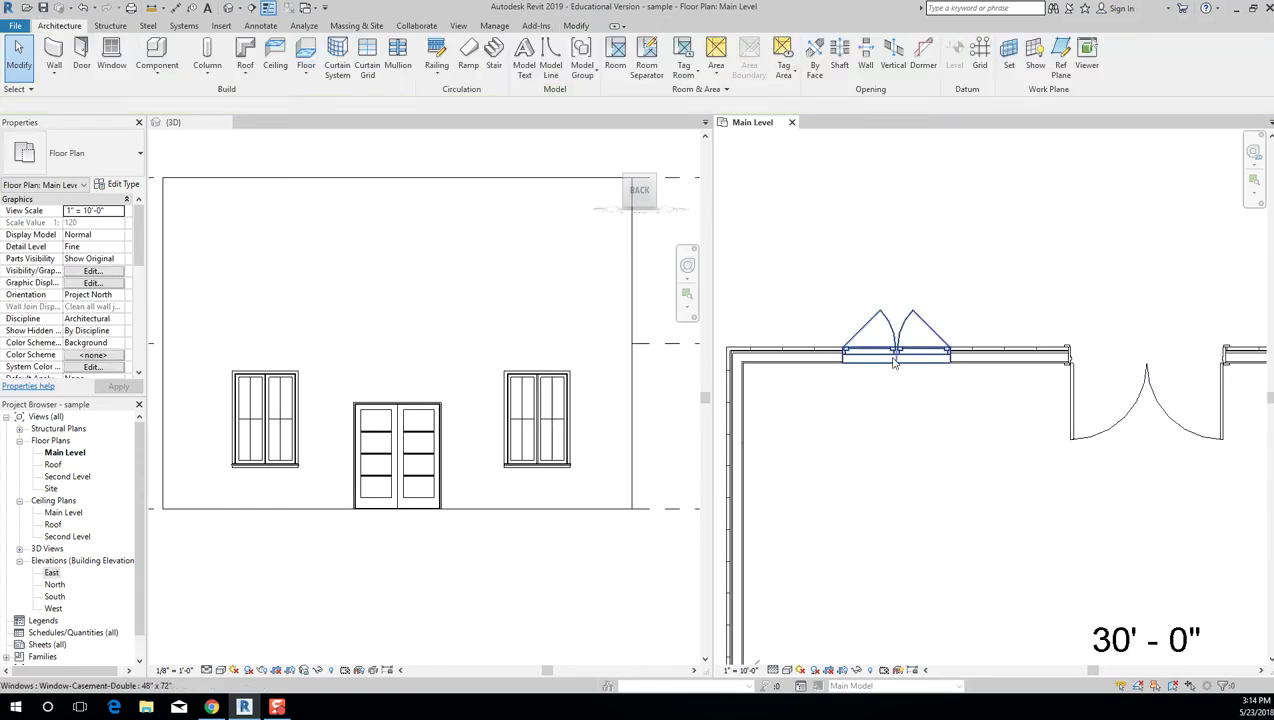
{"action": "left_click", "coordinate": [895, 363]}
{"action": "scroll", "coordinate": [895, 360], "scroll_direction": "down", "scroll_amount": 3}
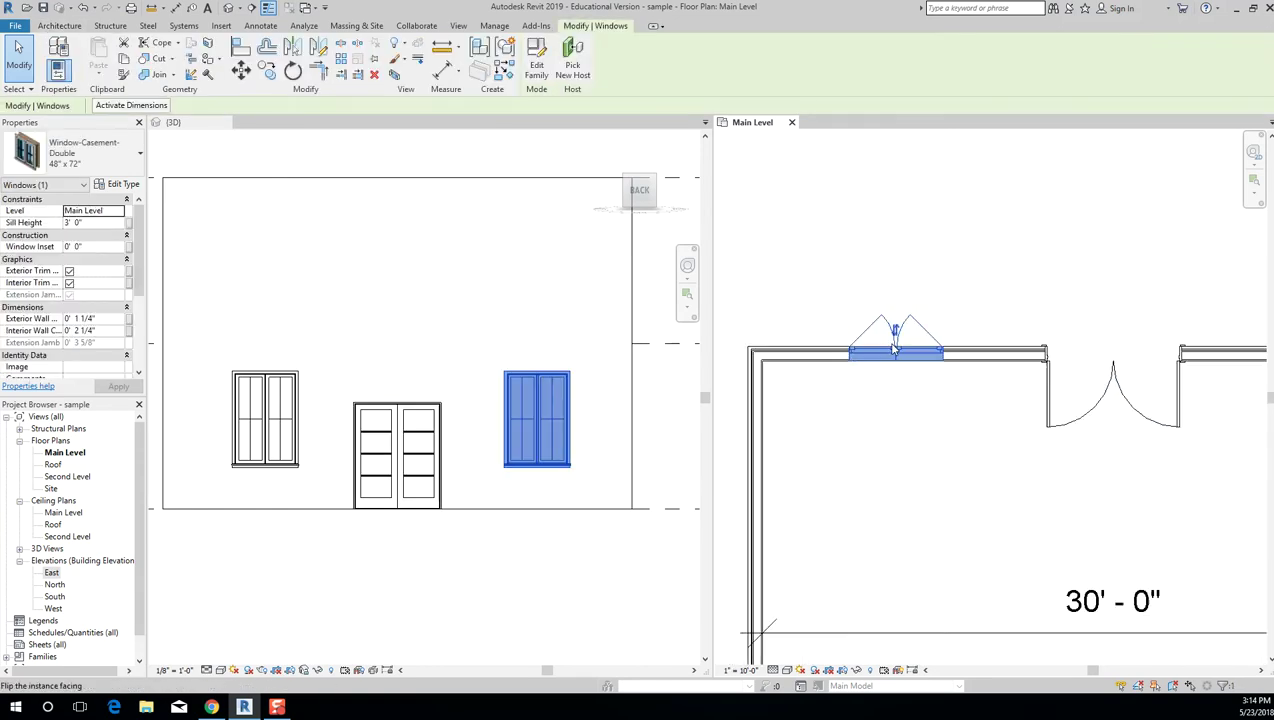
{"action": "left_click", "coordinate": [950, 290]}
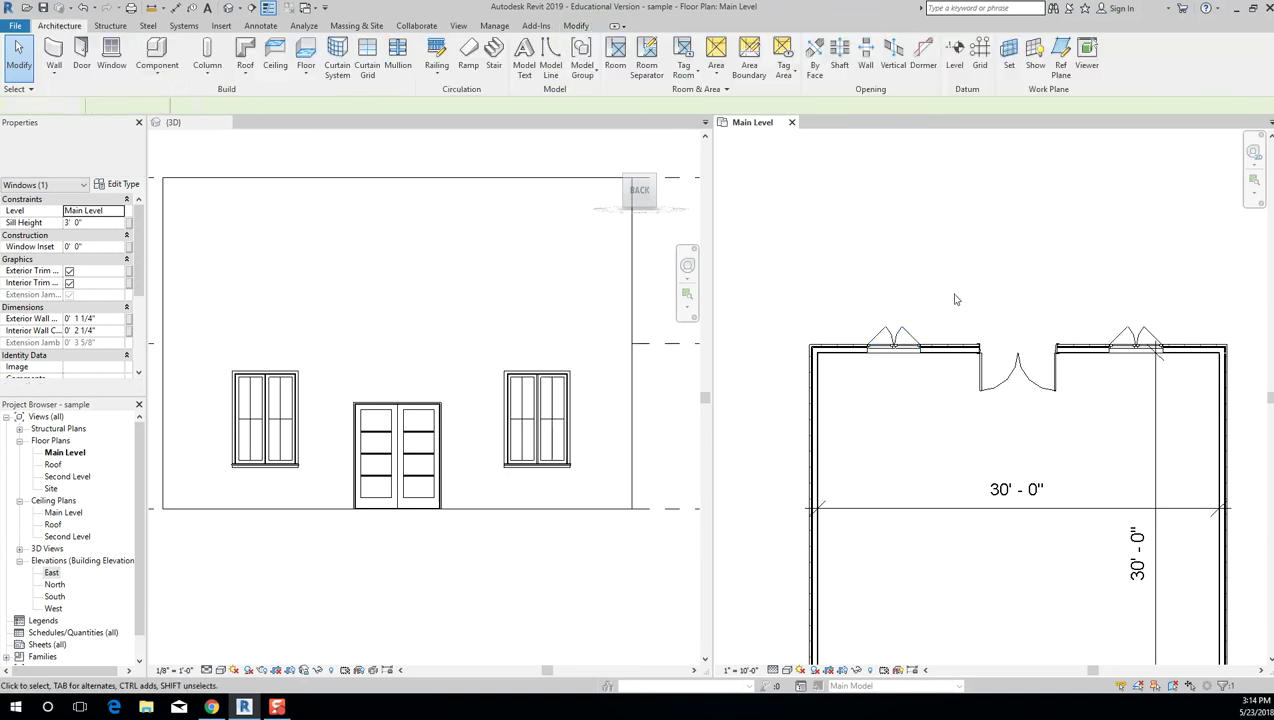
Select the right window, the double door and the left window in the plan to compare them with the 3D view, leaving nothing selected.
{"action": "left_click", "coordinate": [1130, 338]}
{"action": "left_click", "coordinate": [1046, 387]}
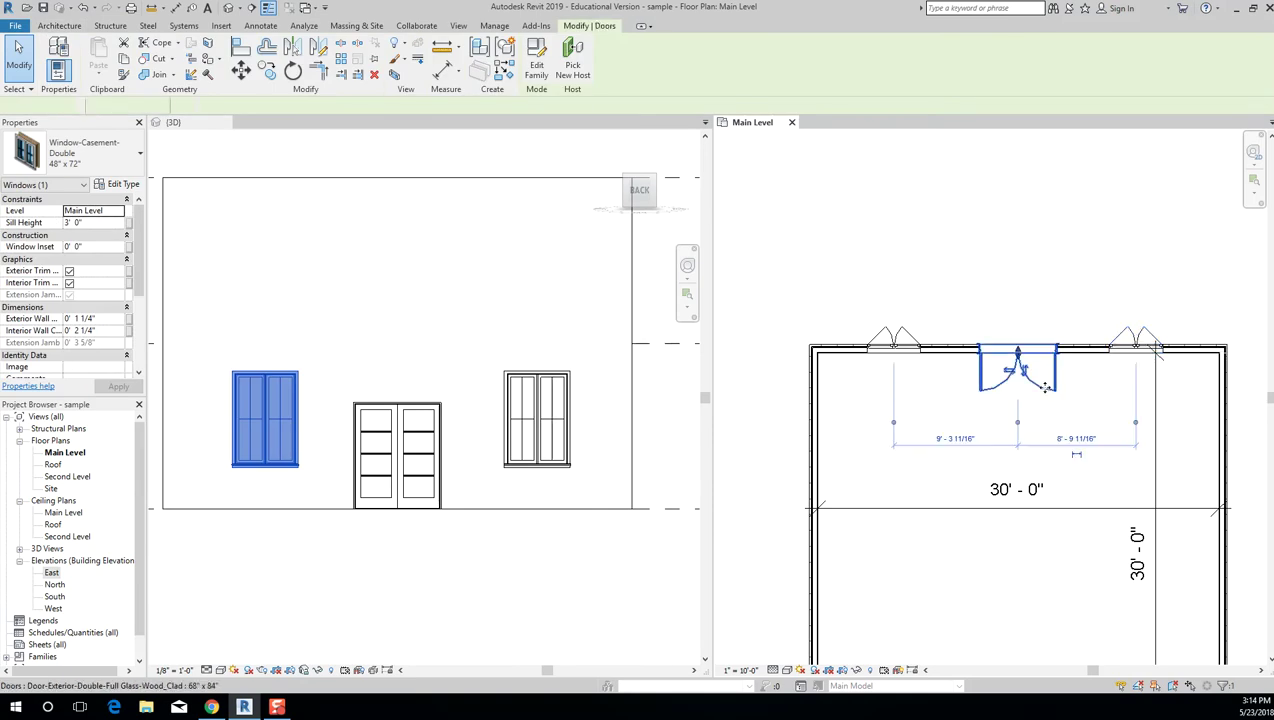
{"action": "left_click", "coordinate": [1069, 279]}
{"action": "scroll", "coordinate": [981, 318], "scroll_direction": "up", "scroll_amount": 2}
{"action": "left_click", "coordinate": [857, 350]}
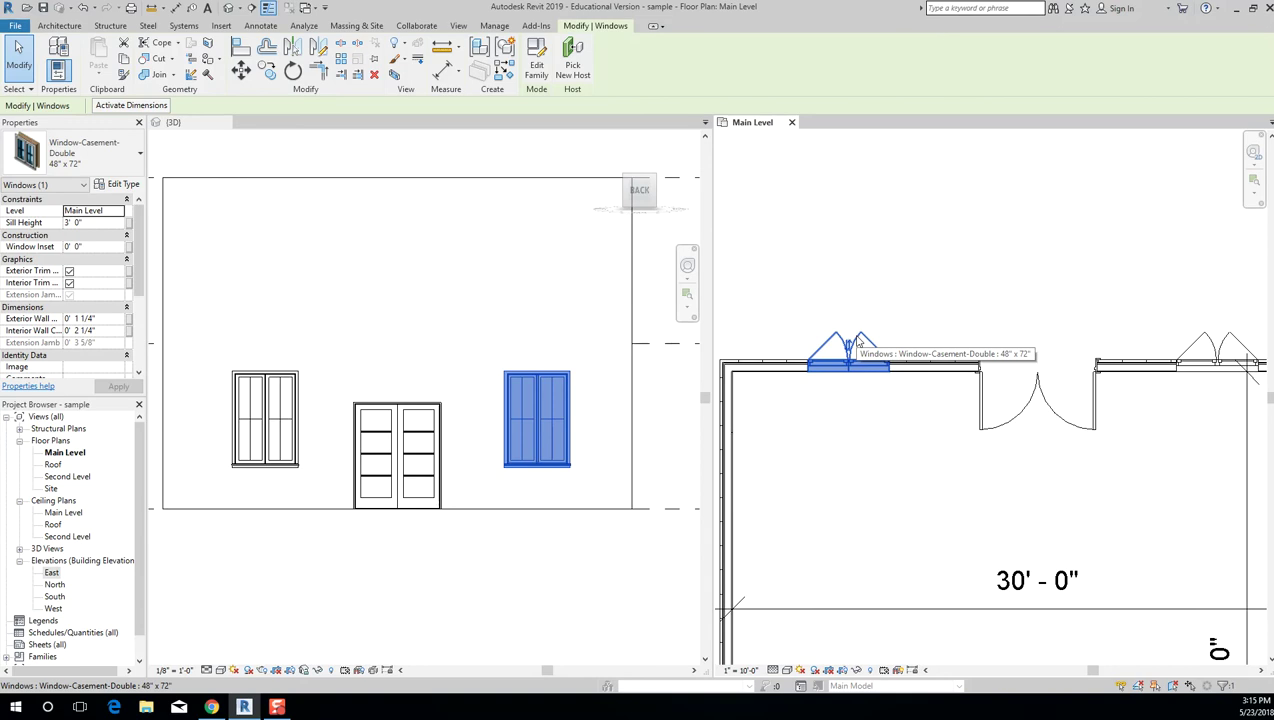
{"action": "left_click", "coordinate": [936, 273]}
{"action": "scroll", "coordinate": [940, 275], "scroll_direction": "down", "scroll_amount": 2}
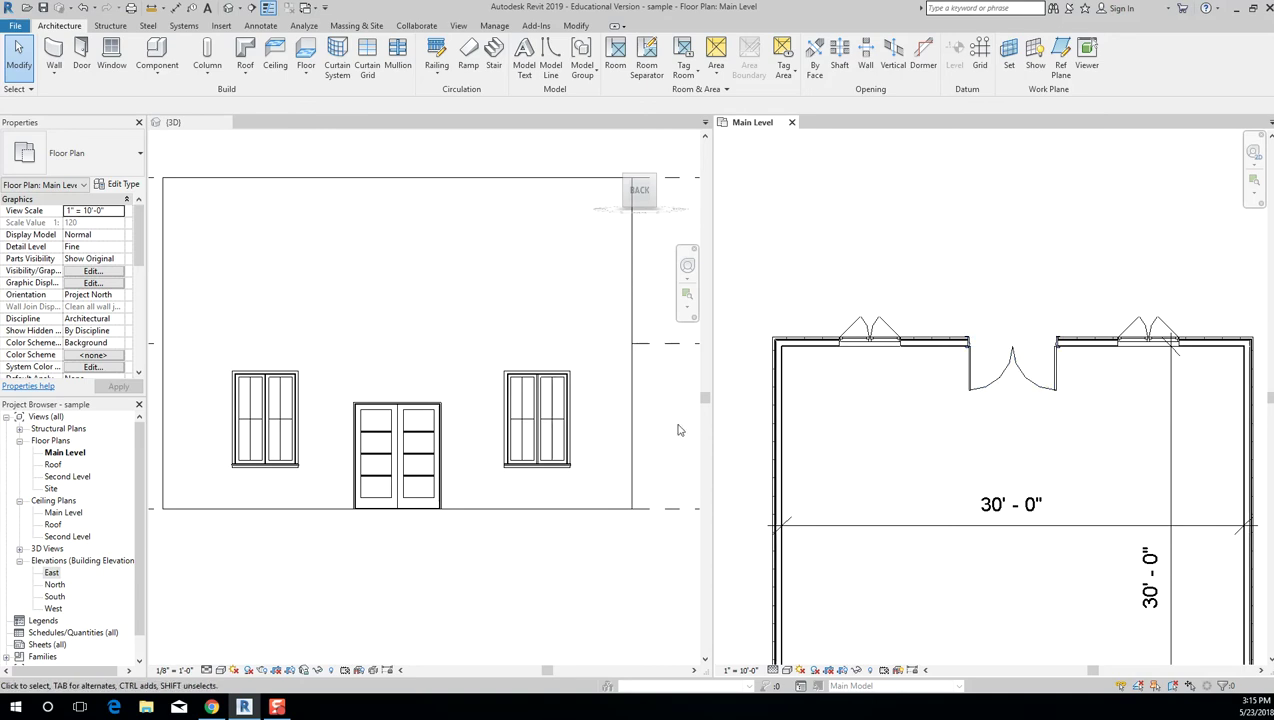
Examine the building in 3D from the top, an isometric corner, front and left, returning to the back facade with nothing selected.
{"action": "left_click", "coordinate": [655, 183]}
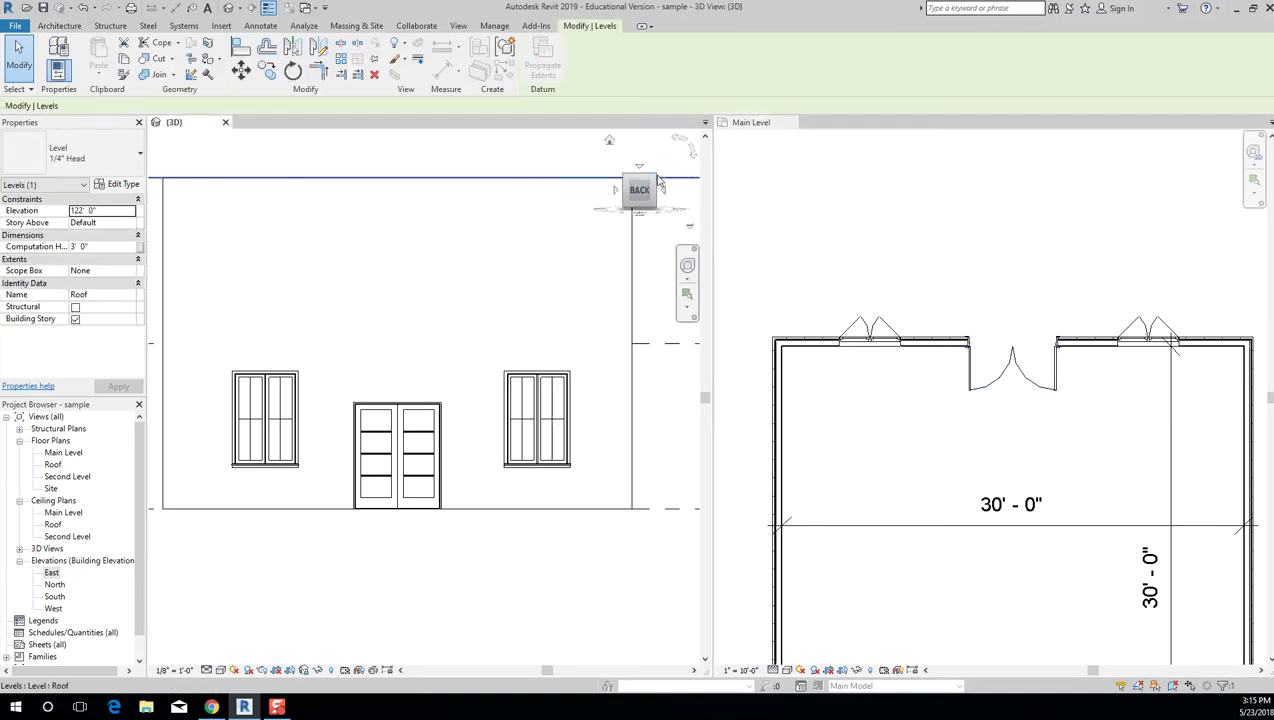
{"action": "left_click", "coordinate": [655, 183]}
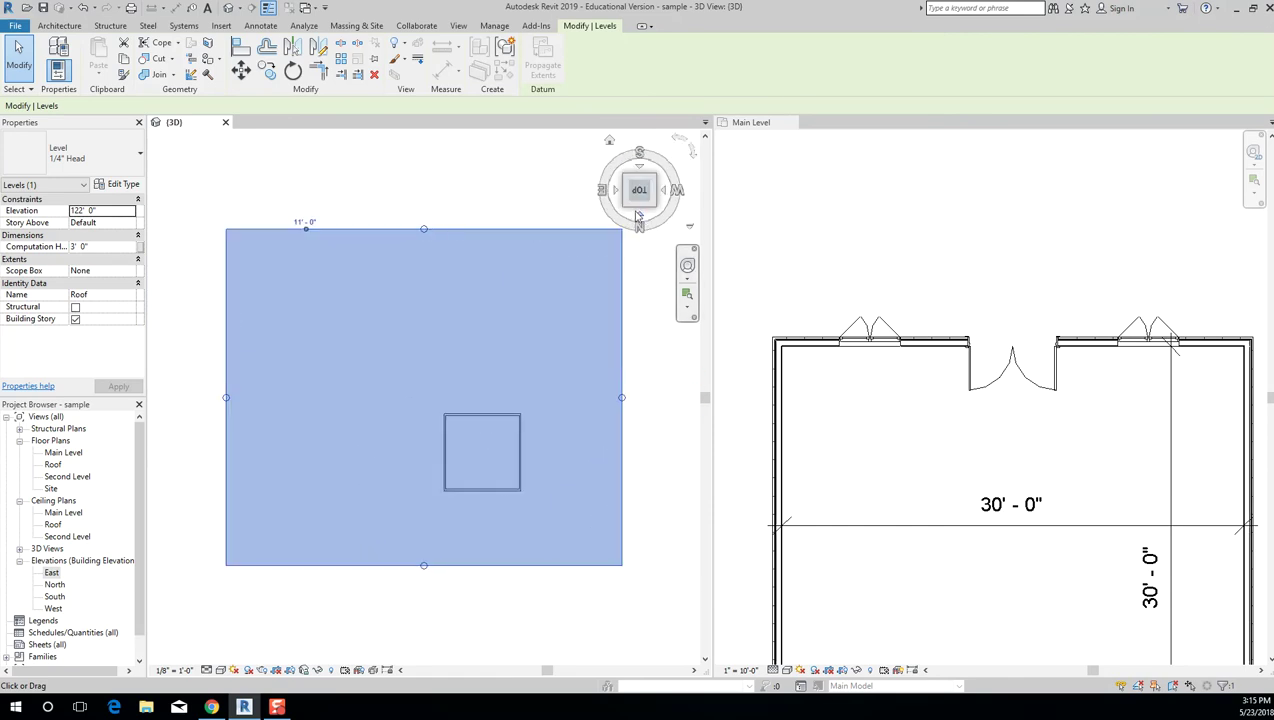
{"action": "left_click", "coordinate": [630, 201]}
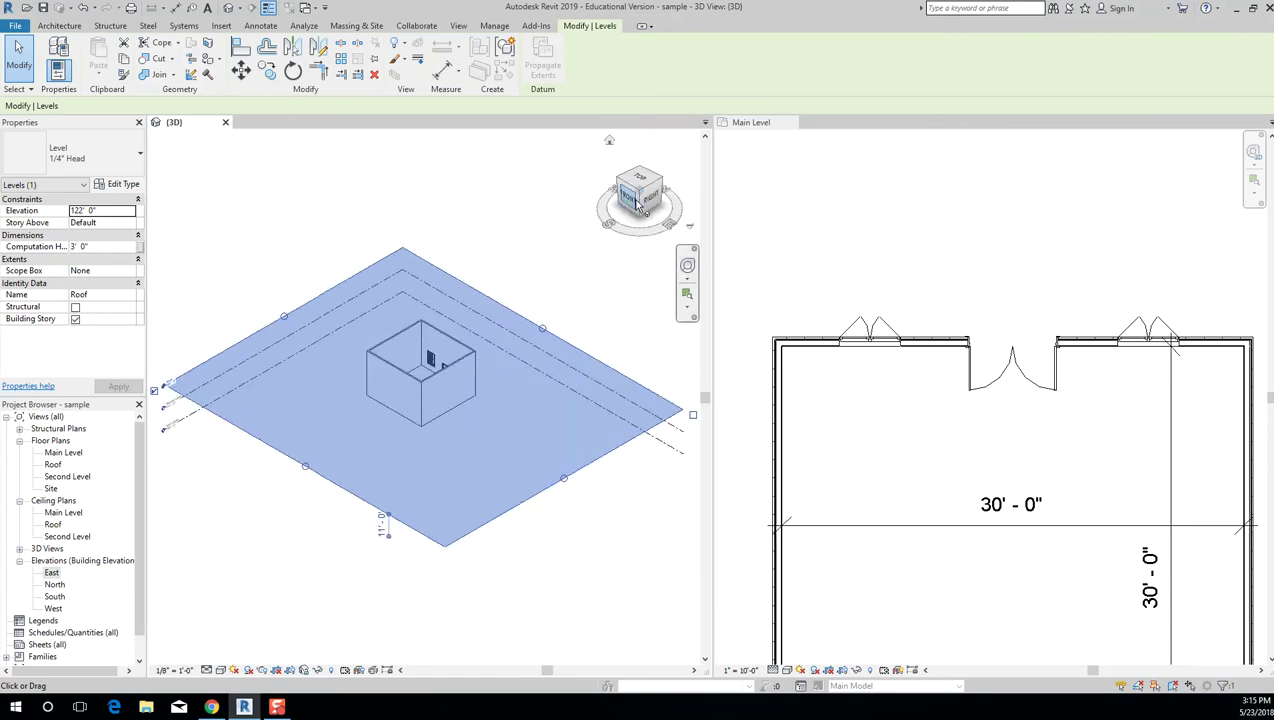
{"action": "left_click", "coordinate": [632, 203]}
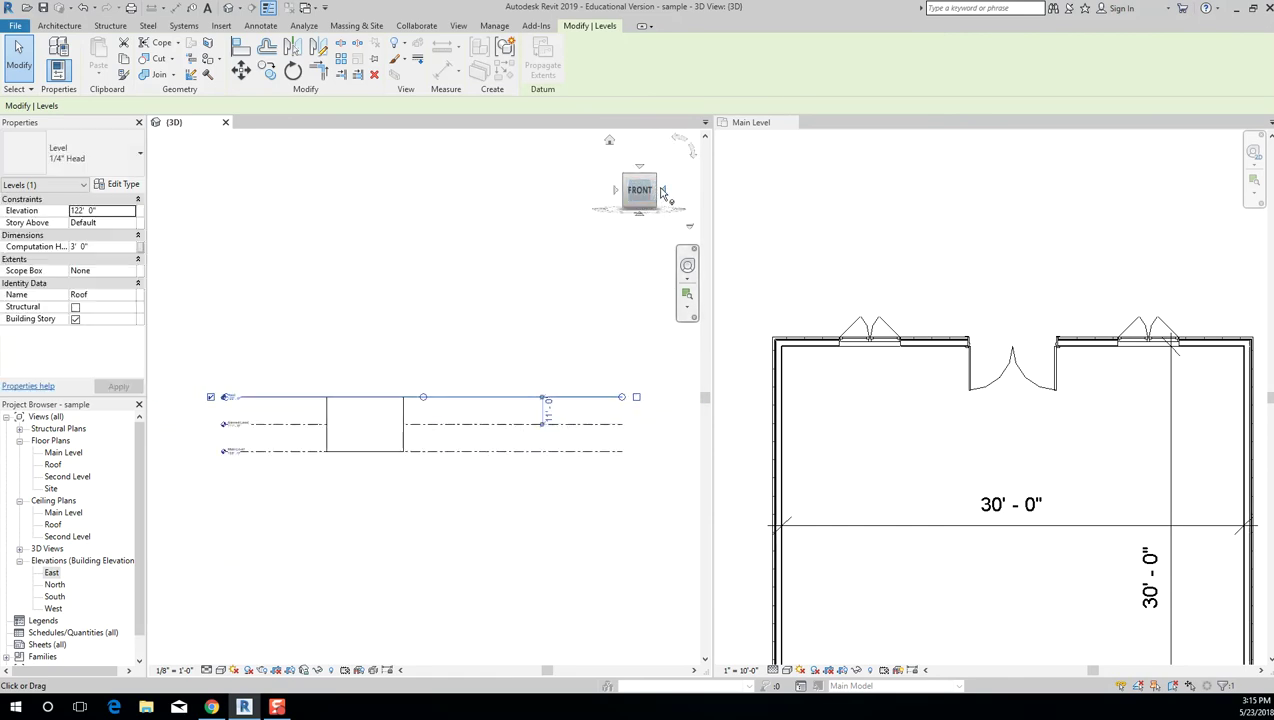
{"action": "left_click", "coordinate": [616, 191]}
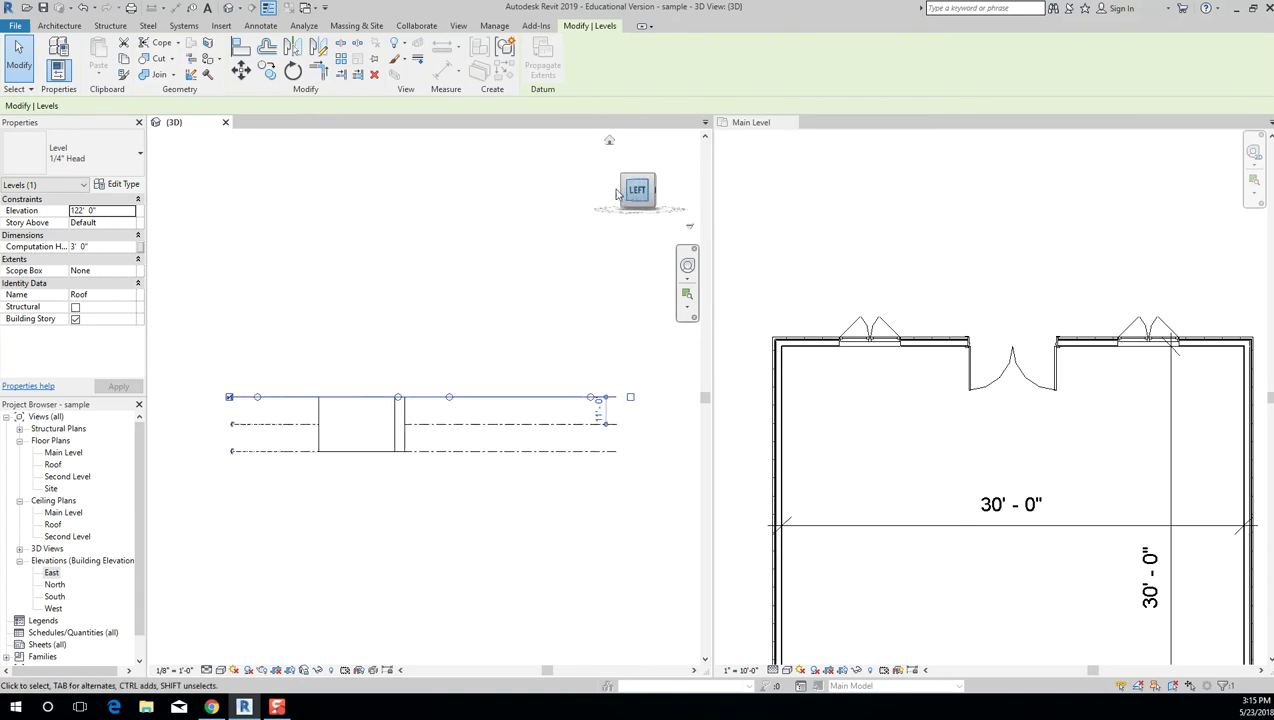
{"action": "left_click", "coordinate": [616, 191]}
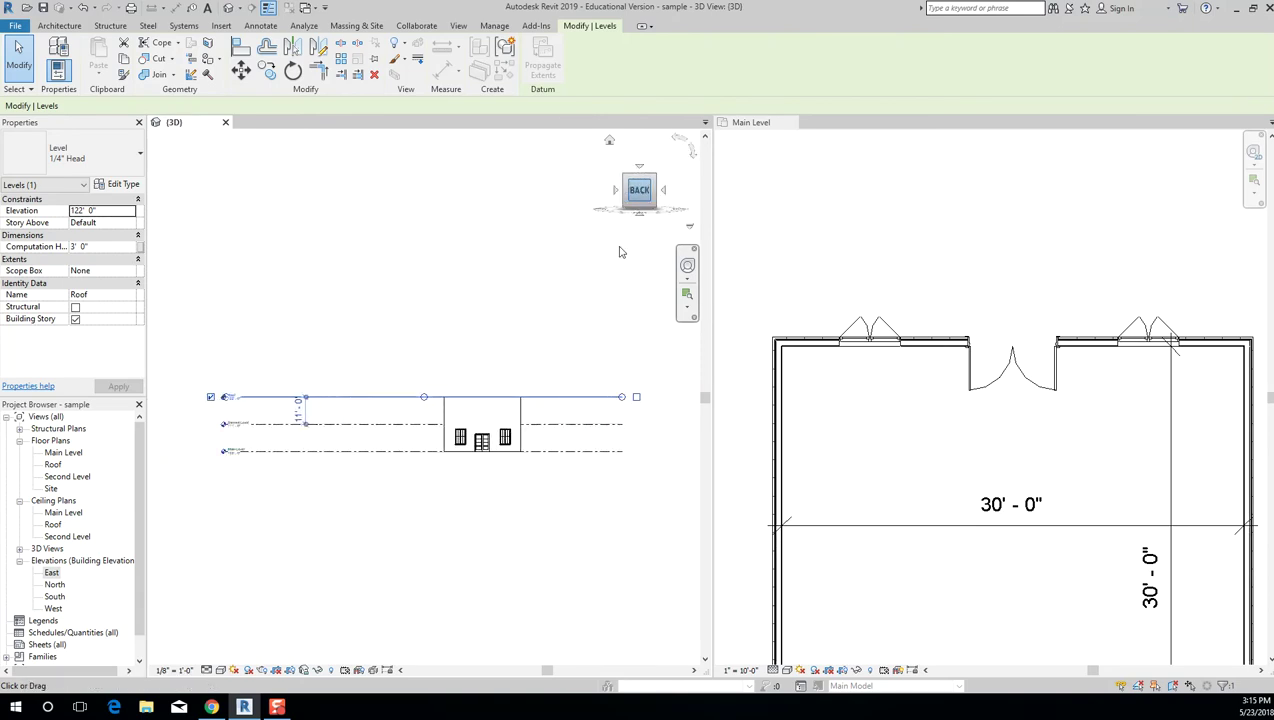
{"action": "middle_click_drag", "start_coordinate": [549, 452], "coordinate": [413, 330]}
{"action": "scroll", "coordinate": [413, 330], "scroll_direction": "up", "scroll_amount": 2}
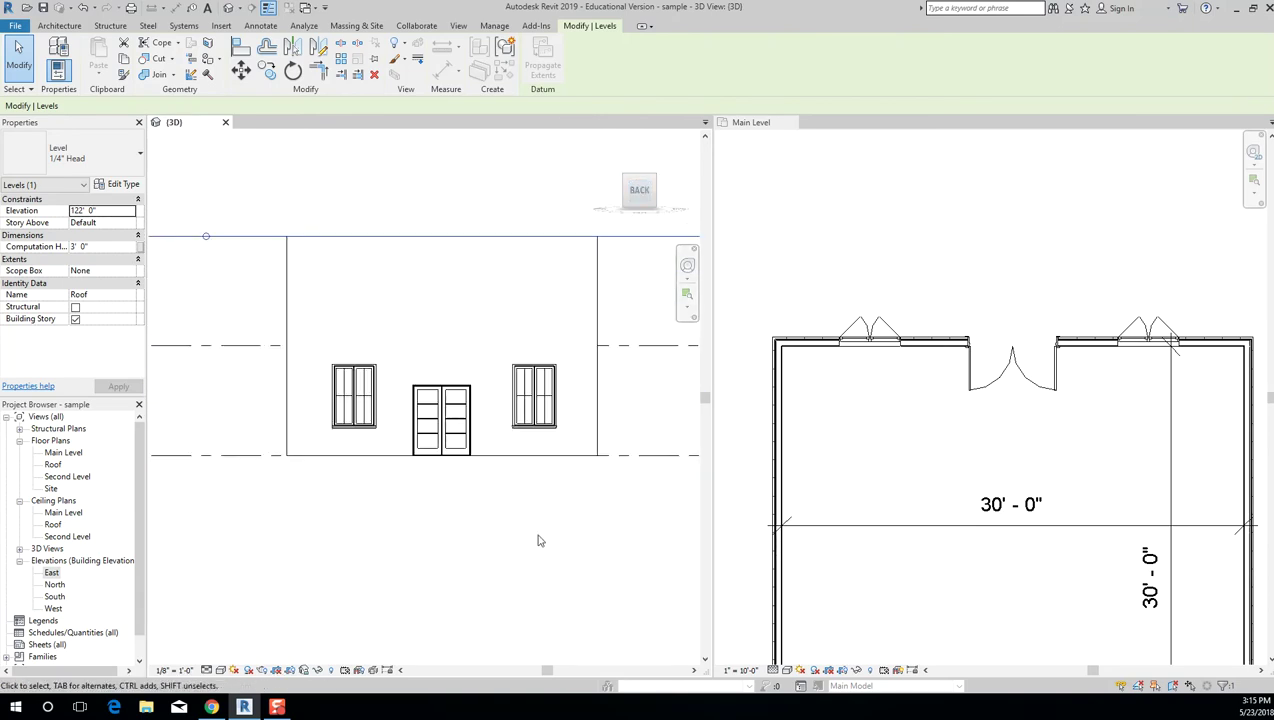
{"action": "left_click", "coordinate": [520, 561]}
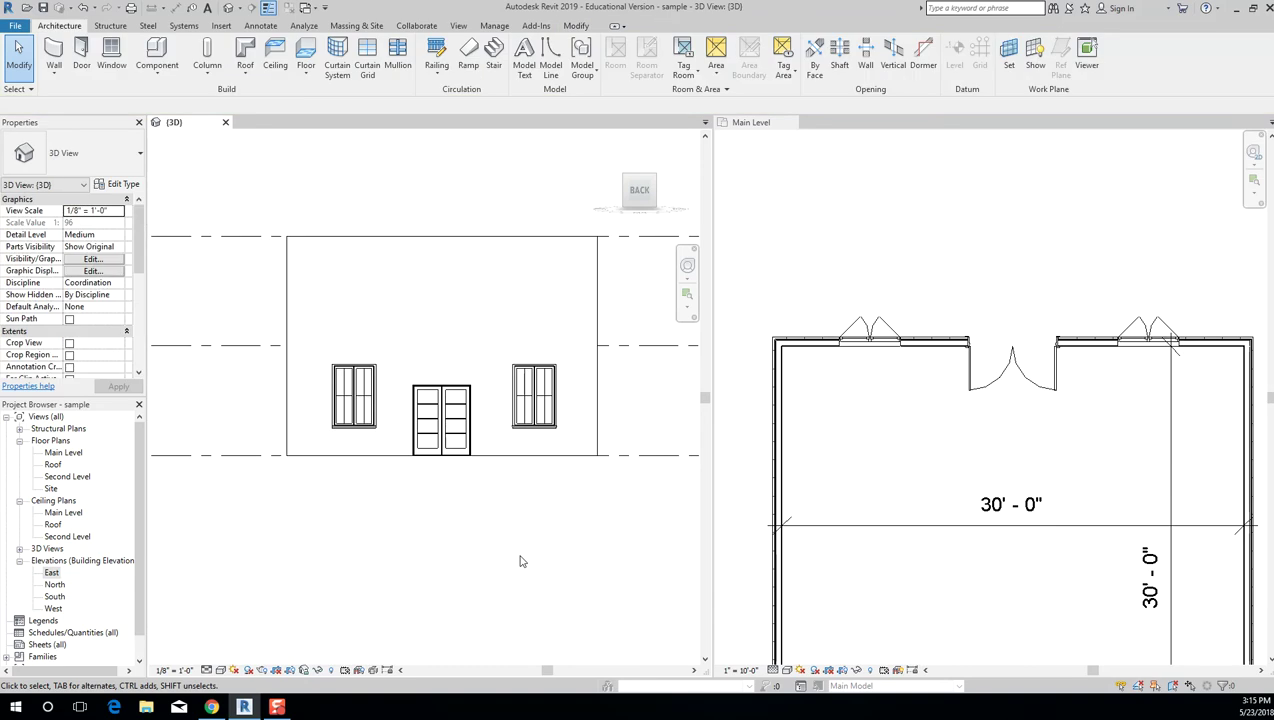
Inspect the building from a rear corner and from the elevated front, and return the 3D view to a close back view.
{"action": "left_click", "coordinate": [657, 178]}
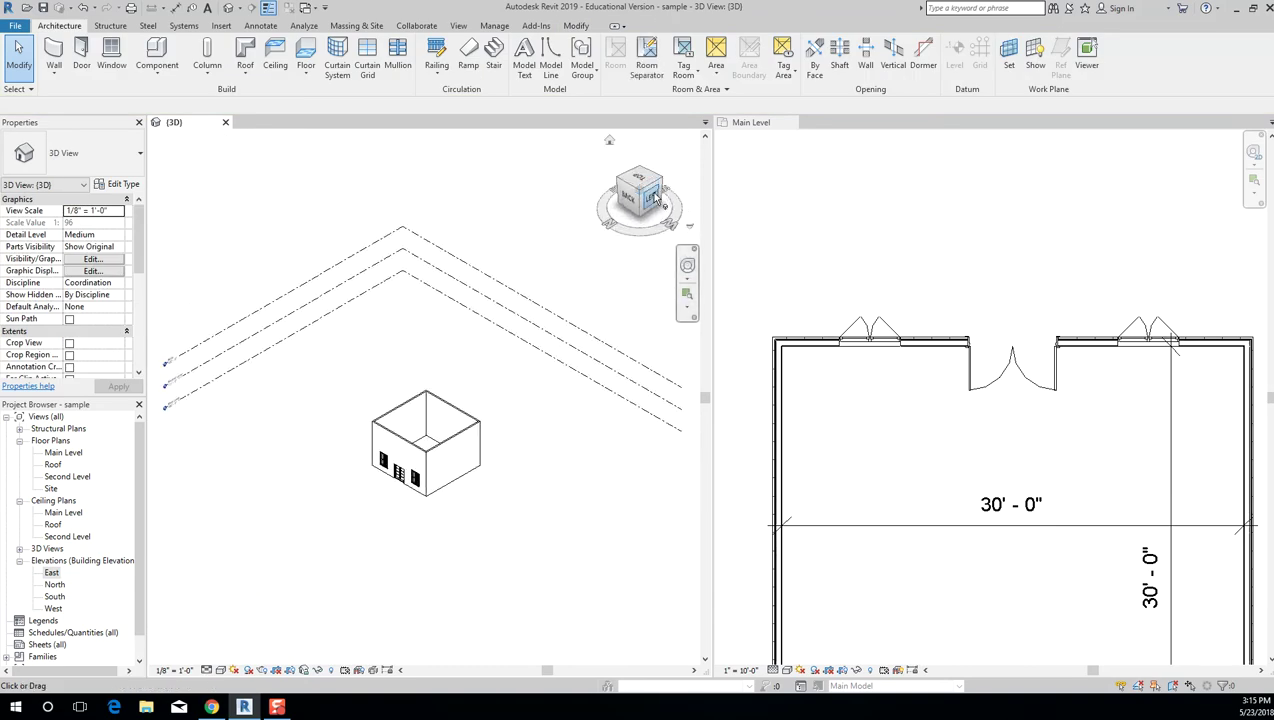
{"action": "left_click", "coordinate": [655, 197]}
{"action": "left_click_drag", "start_coordinate": [657, 197], "coordinate": [648, 185]}
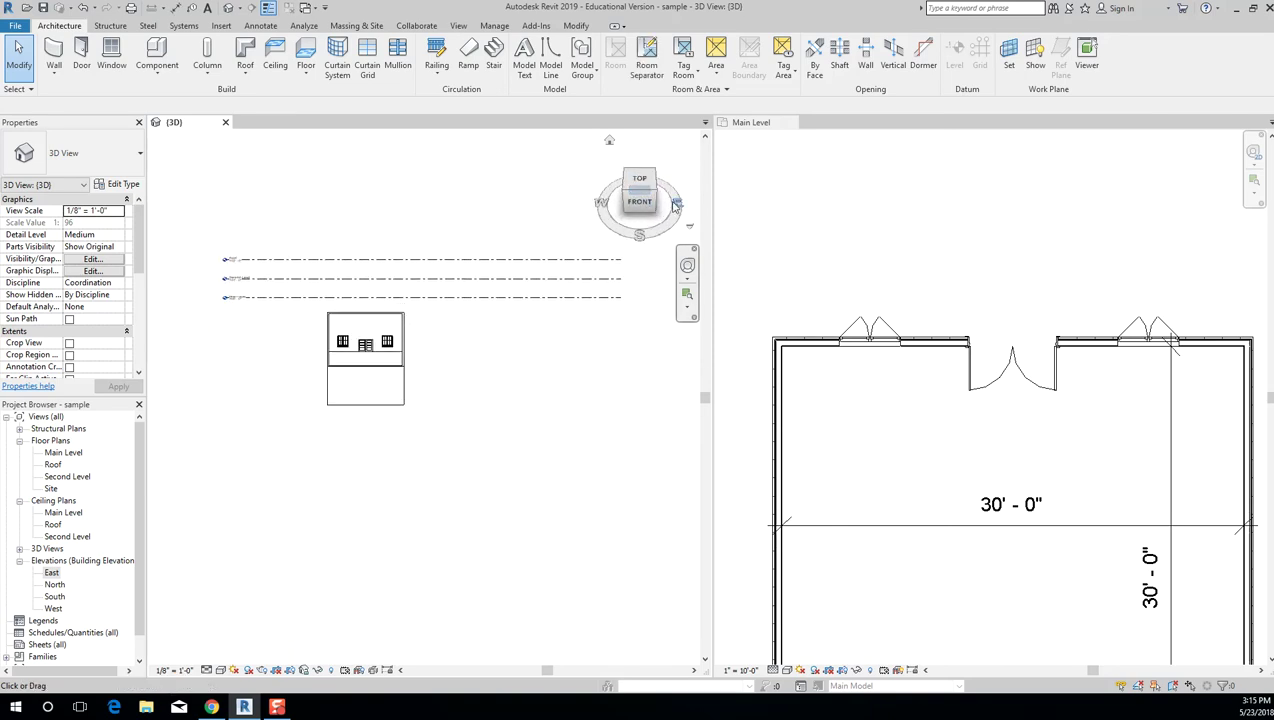
{"action": "left_click", "coordinate": [673, 203]}
{"action": "left_click", "coordinate": [664, 191]}
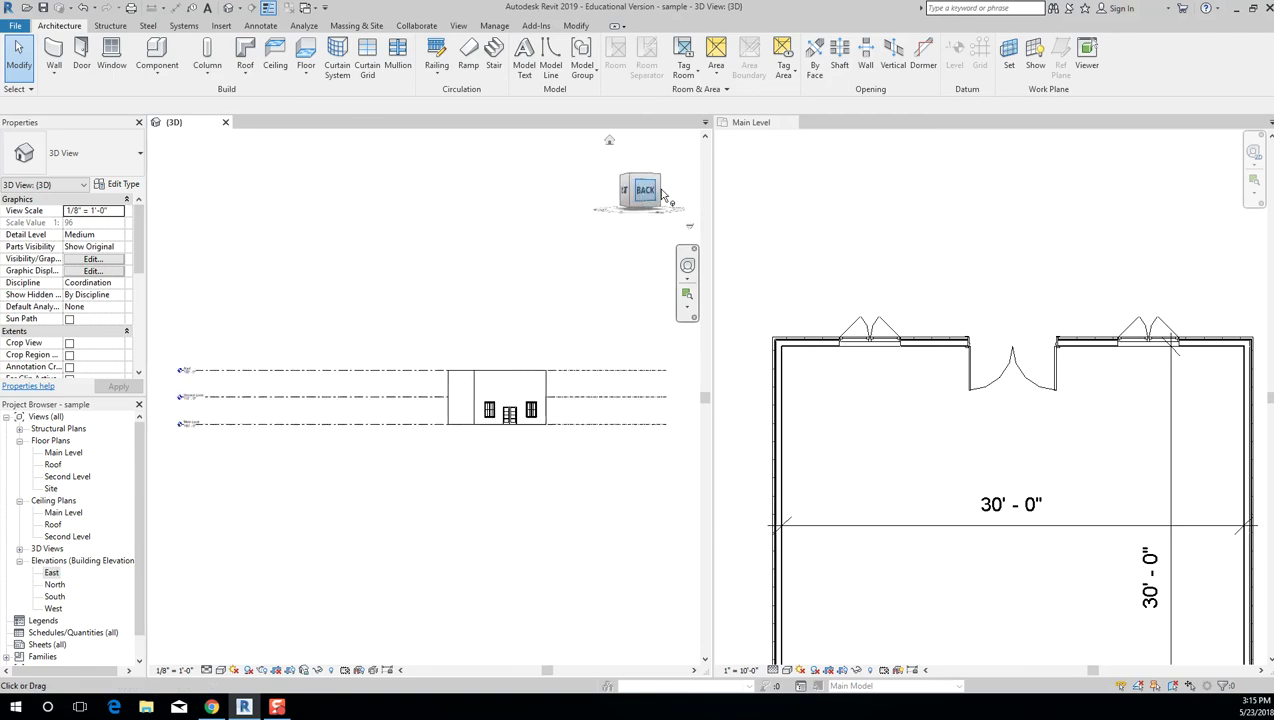
{"action": "scroll", "coordinate": [589, 407], "scroll_direction": "up", "scroll_amount": 6}
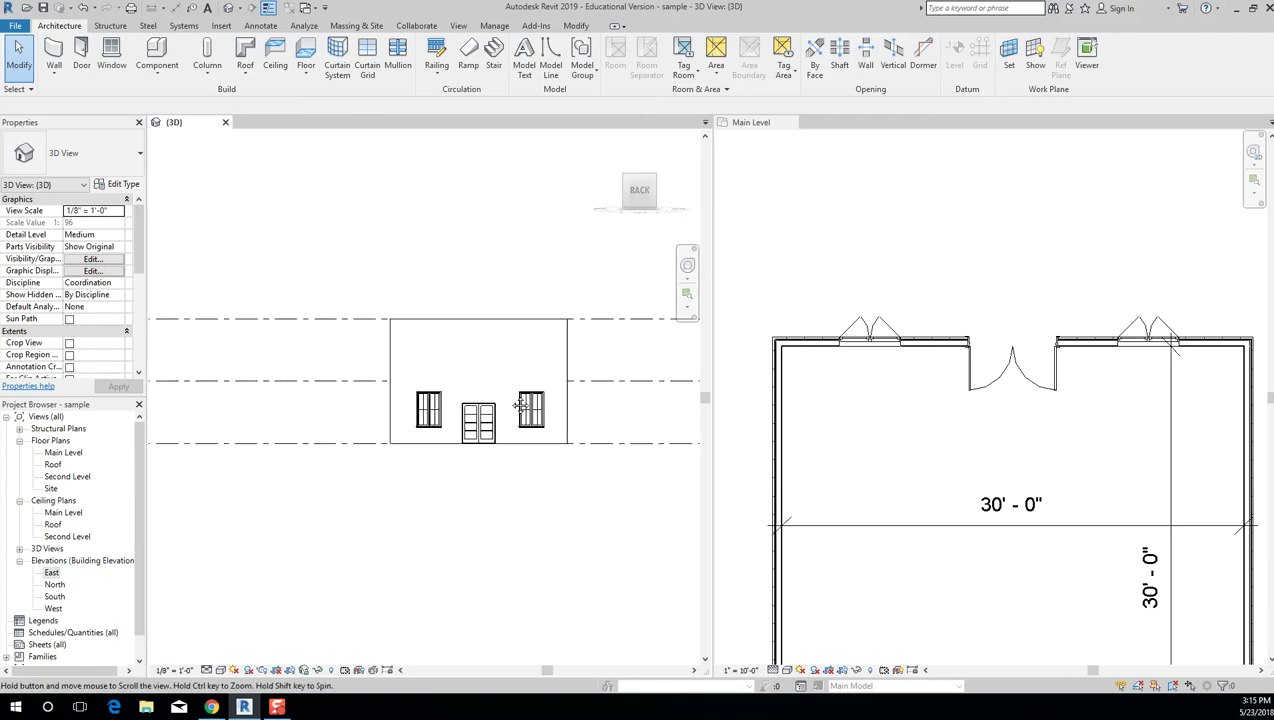
{"action": "middle_click_drag", "start_coordinate": [478, 398], "coordinate": [584, 399]}
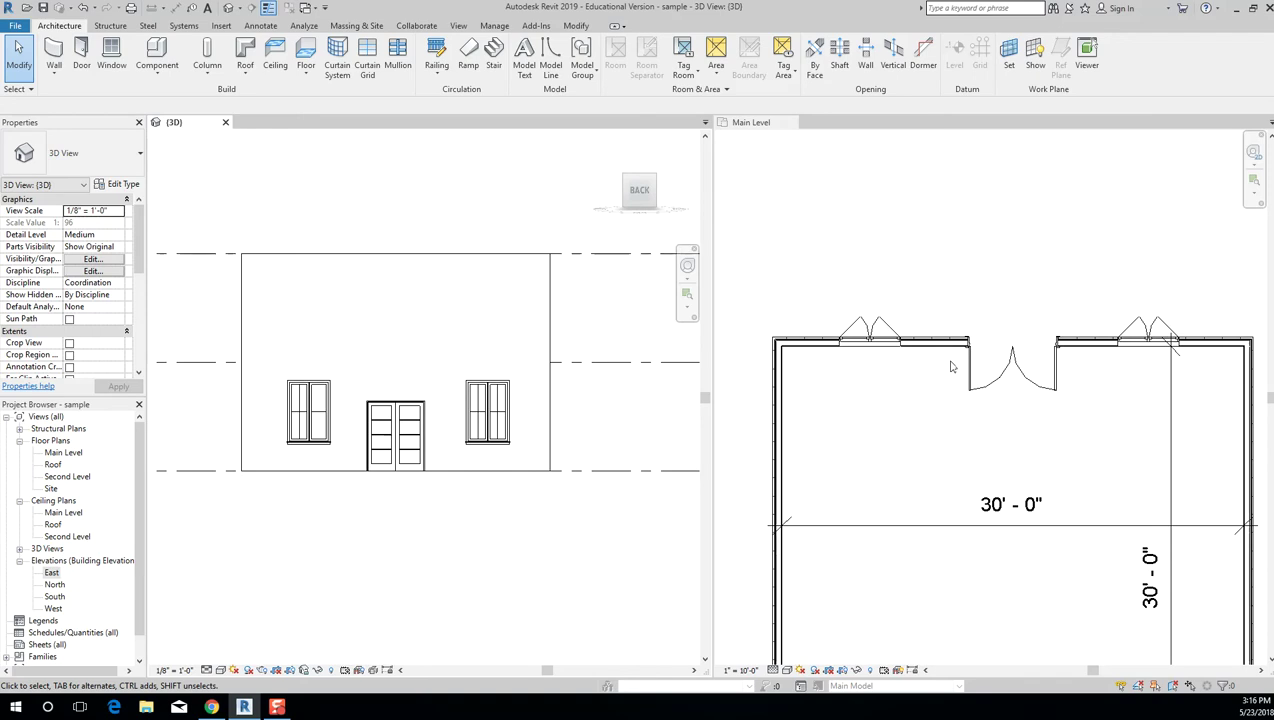
{"action": "scroll", "coordinate": [1060, 320], "scroll_direction": "down", "scroll_amount": 3}
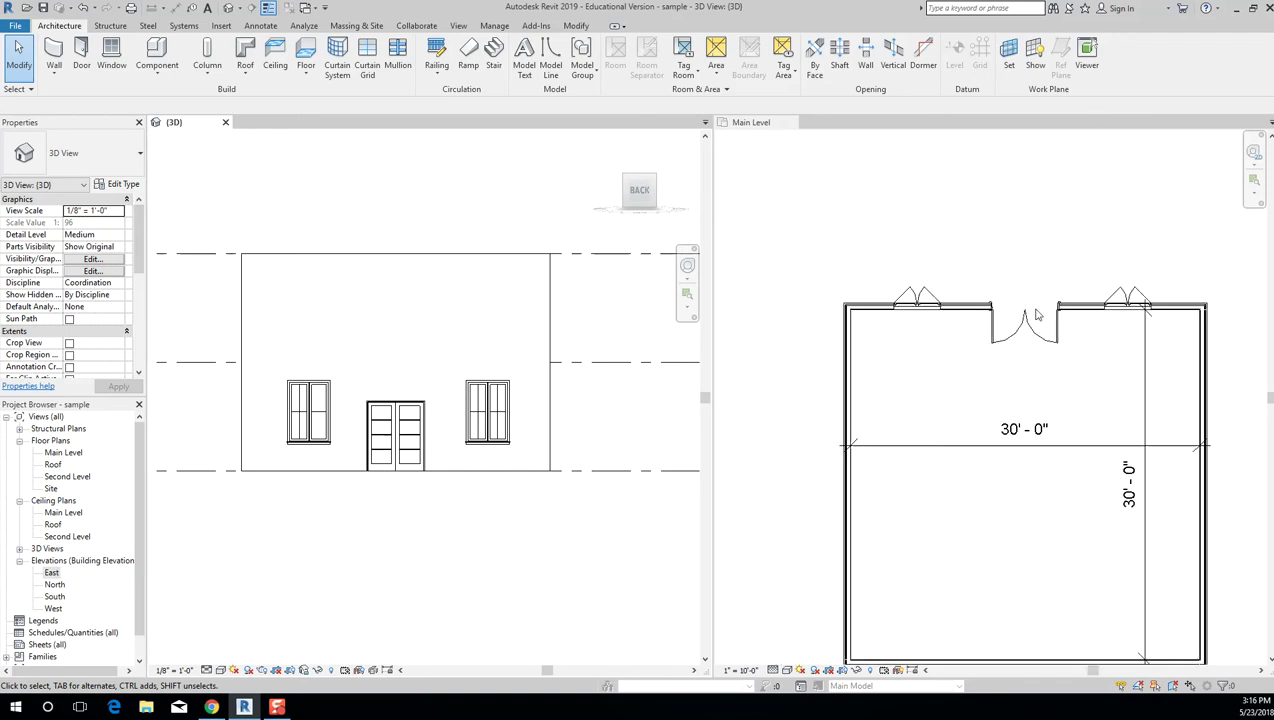
{"action": "scroll", "coordinate": [1030, 340], "scroll_direction": "up", "scroll_amount": 2}
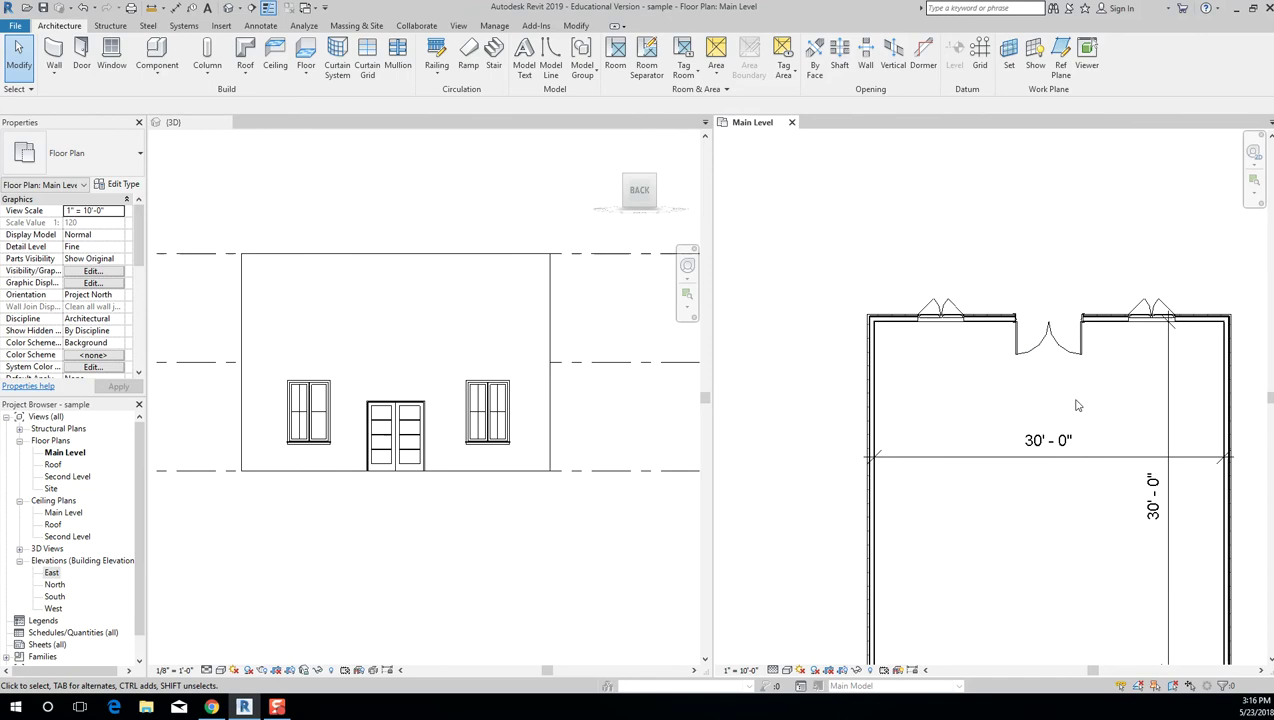
{"action": "scroll", "coordinate": [1045, 295], "scroll_direction": "down", "scroll_amount": 1}
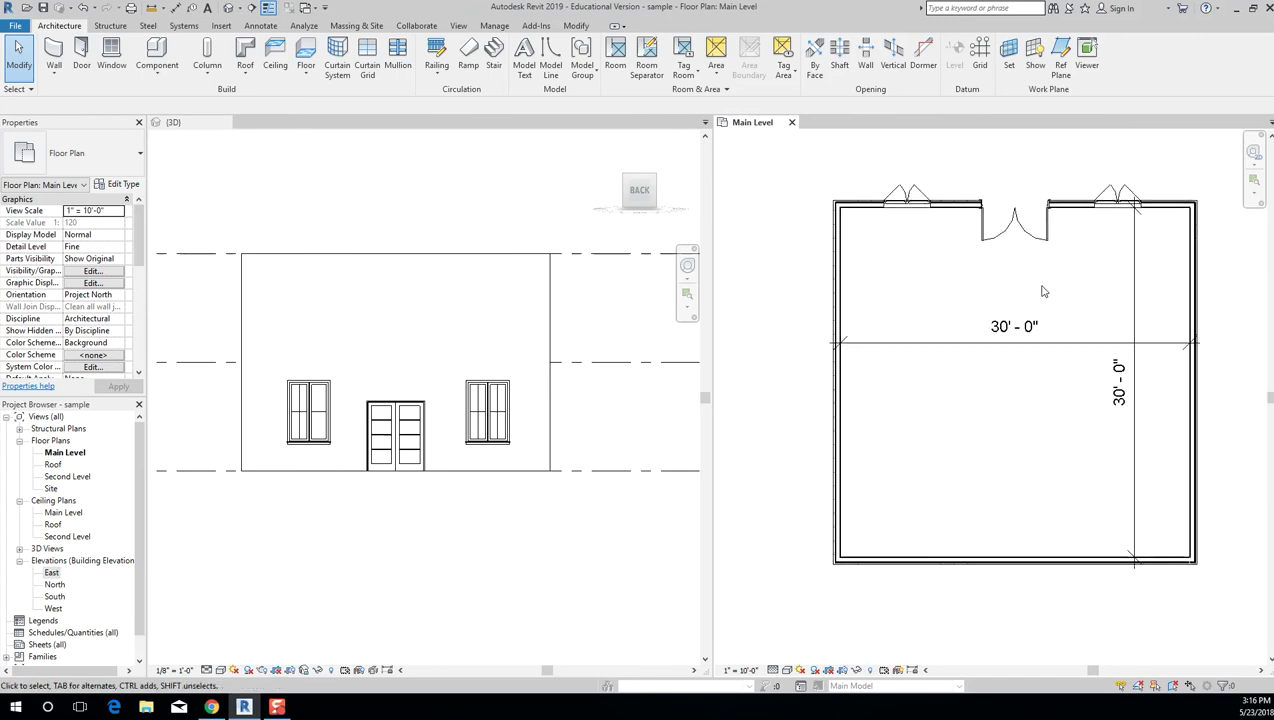
{"action": "scroll", "coordinate": [953, 310], "scroll_direction": "up", "scroll_amount": 2}
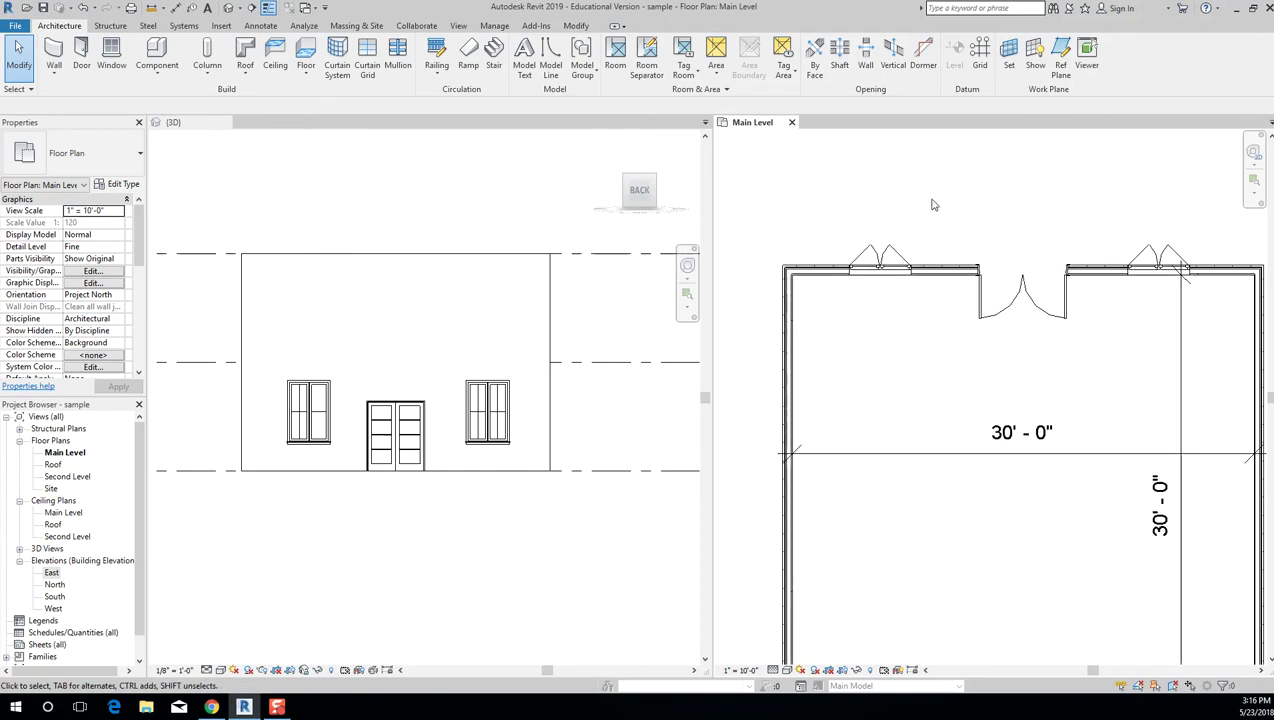
Place an aligned dimension string above the wall, from the left wall's outer face through the left window's centre to the double door's near edge.
{"action": "scroll", "coordinate": [885, 234], "scroll_direction": "up", "scroll_amount": 1}
{"action": "scroll", "coordinate": [905, 245], "scroll_direction": "up", "scroll_amount": 2}
{"action": "middle_click_drag", "start_coordinate": [938, 270], "coordinate": [964, 282]}
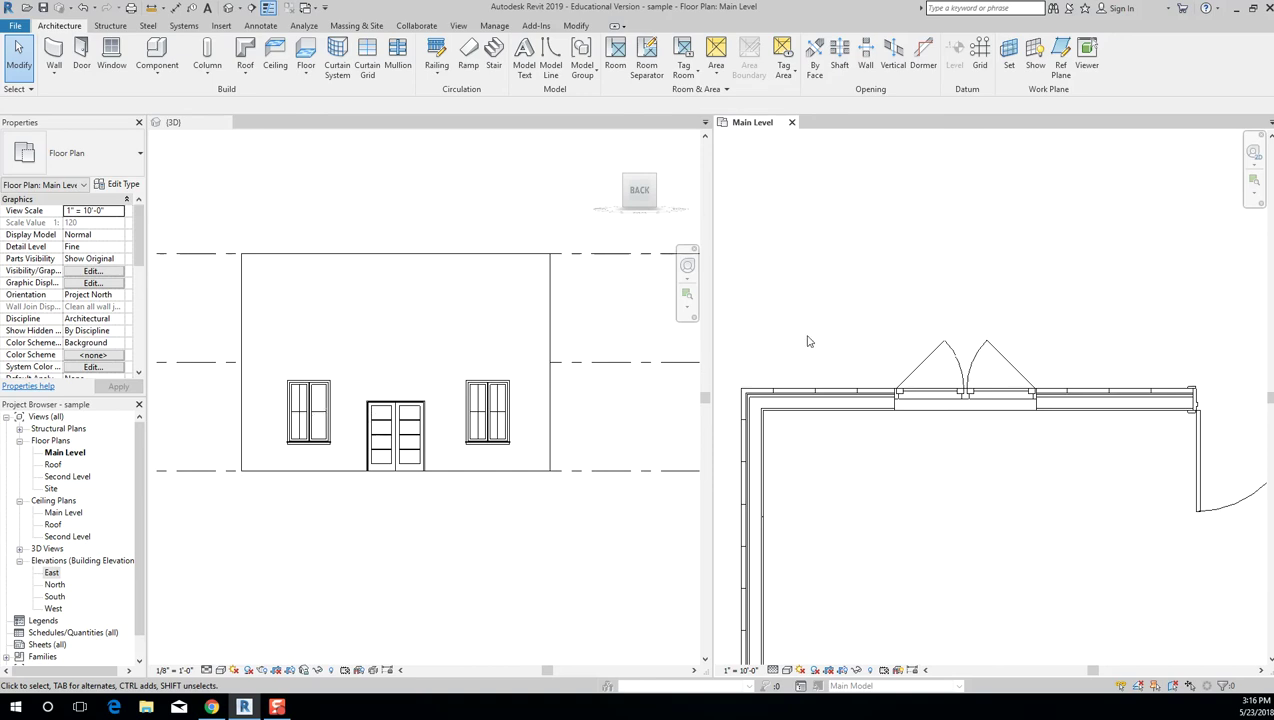
{"action": "key", "text": "d"}
{"action": "key", "text": "i"}
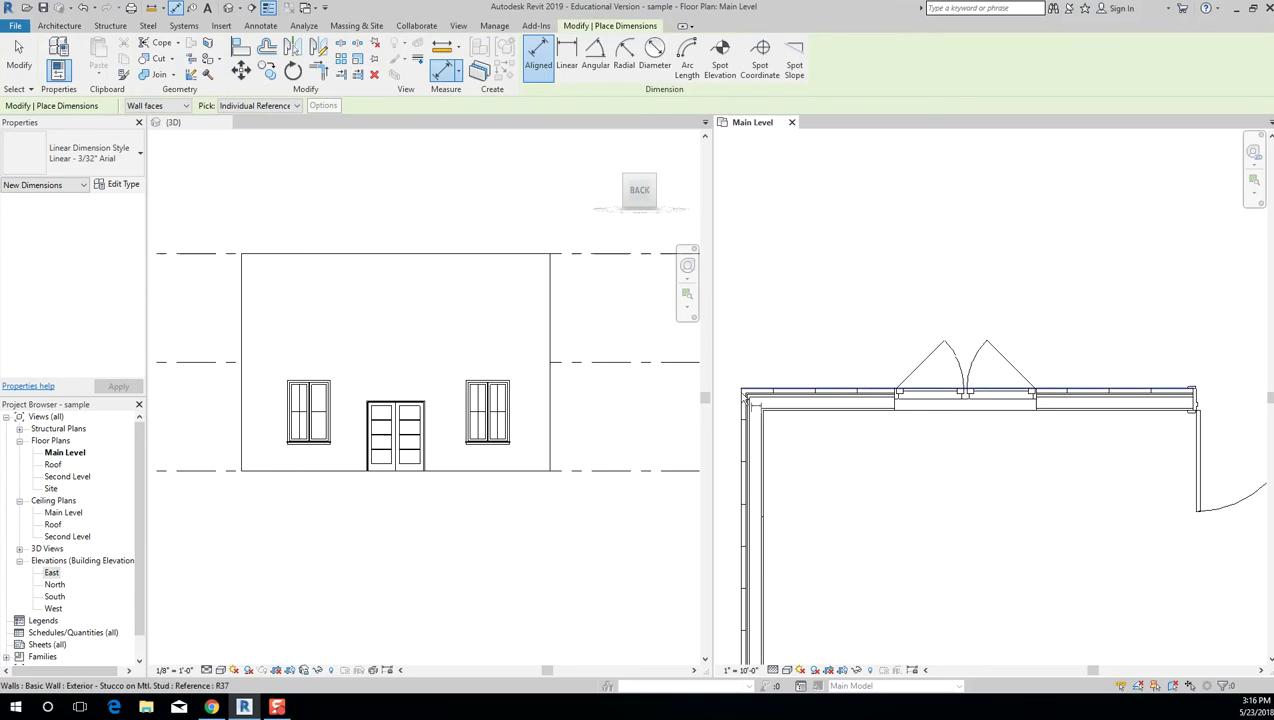
{"action": "scroll", "coordinate": [745, 400], "scroll_direction": "up", "scroll_amount": 2}
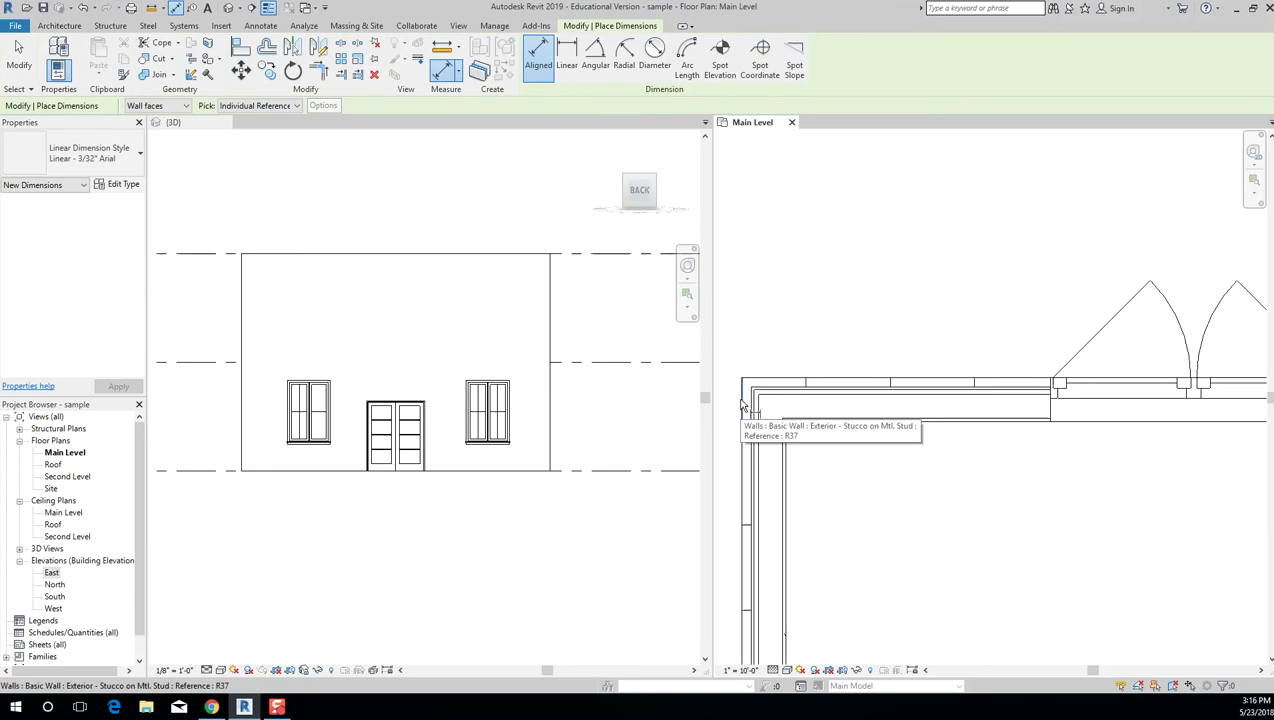
{"action": "left_click", "coordinate": [743, 404]}
{"action": "scroll", "coordinate": [745, 405], "scroll_direction": "down", "scroll_amount": 1}
{"action": "scroll", "coordinate": [897, 290], "scroll_direction": "down", "scroll_amount": 1}
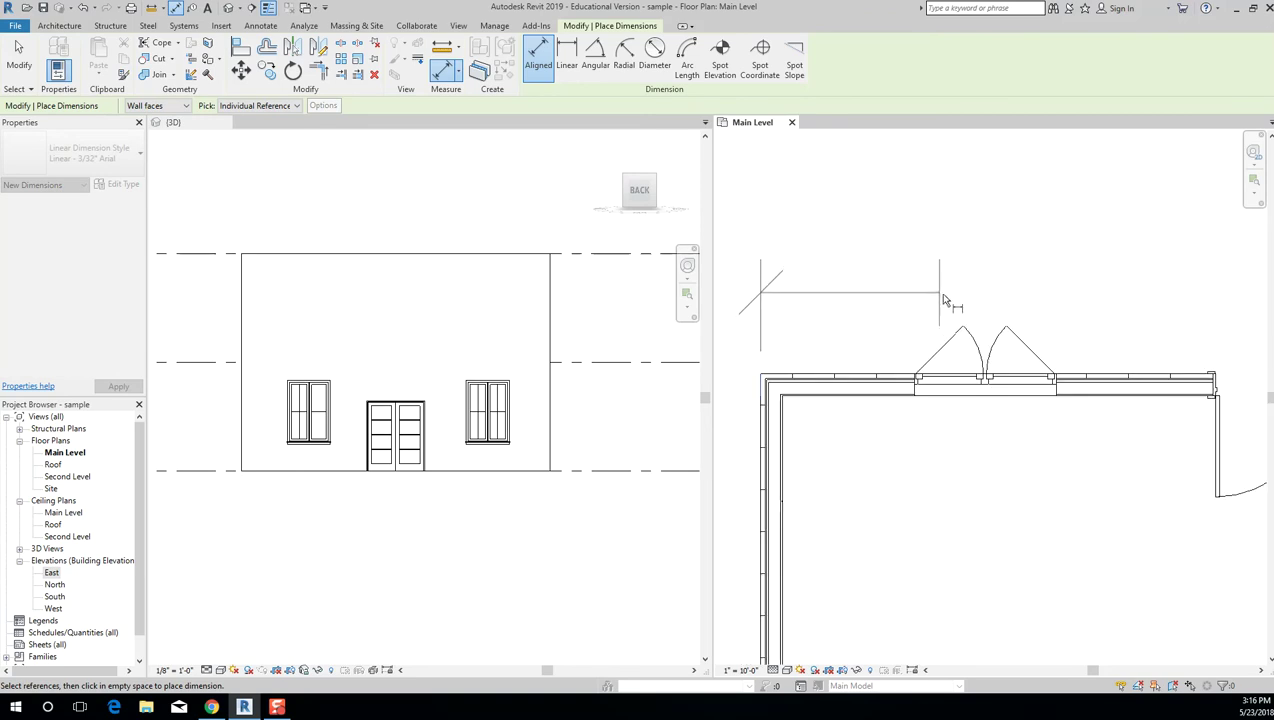
{"action": "left_click", "coordinate": [987, 381]}
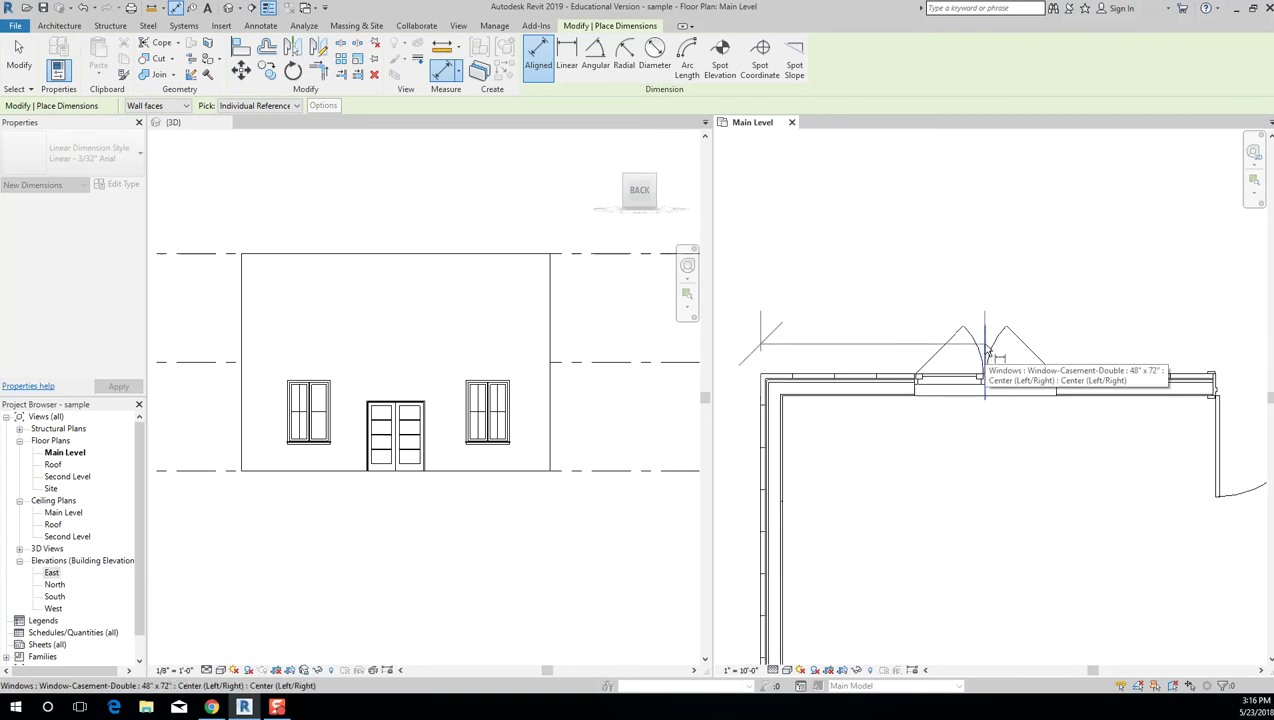
{"action": "scroll", "coordinate": [1228, 383], "scroll_direction": "up", "scroll_amount": 2}
{"action": "left_click", "coordinate": [1212, 365]}
{"action": "scroll", "coordinate": [1214, 352], "scroll_direction": "down", "scroll_amount": 1}
{"action": "scroll", "coordinate": [1214, 352], "scroll_direction": "down", "scroll_amount": 4}
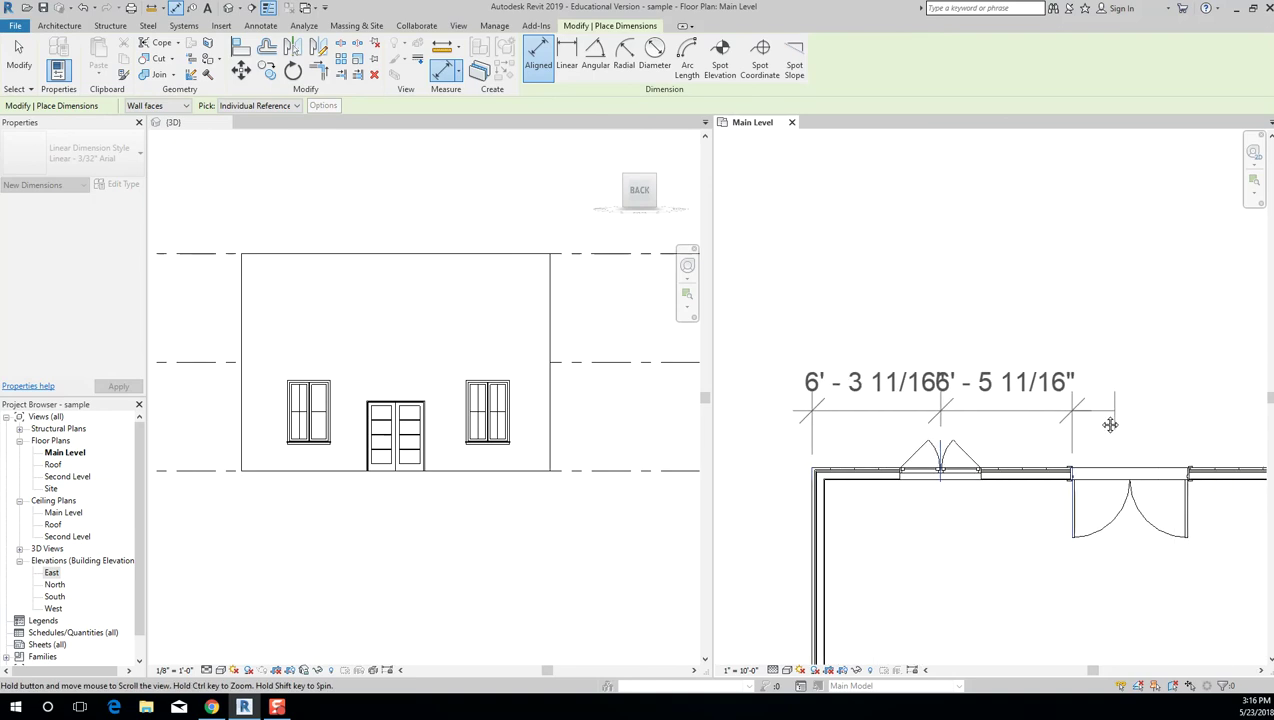
{"action": "scroll", "coordinate": [1149, 413], "scroll_direction": "down", "scroll_amount": 3}
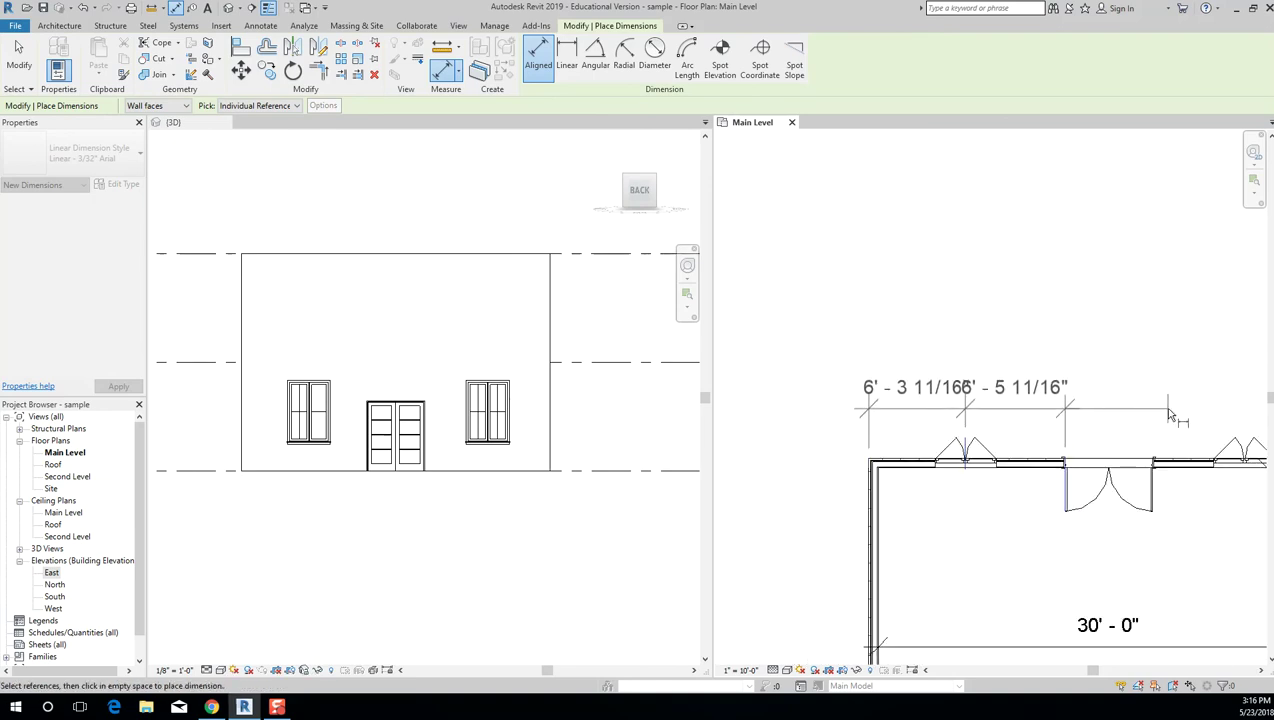
{"action": "left_click", "coordinate": [1172, 413]}
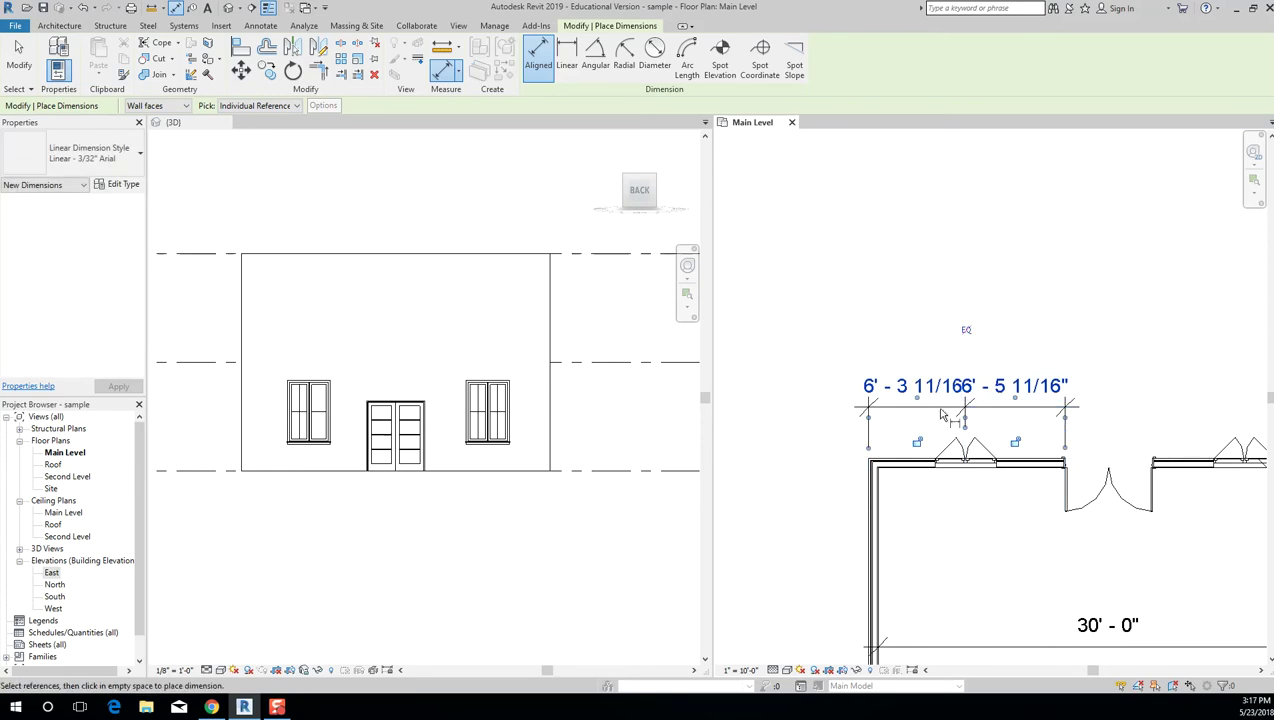
Make the two segments of the new dimension string equal to centre the window between the wall corner and the door.
{"action": "scroll", "coordinate": [978, 350], "scroll_direction": "up", "scroll_amount": 2}
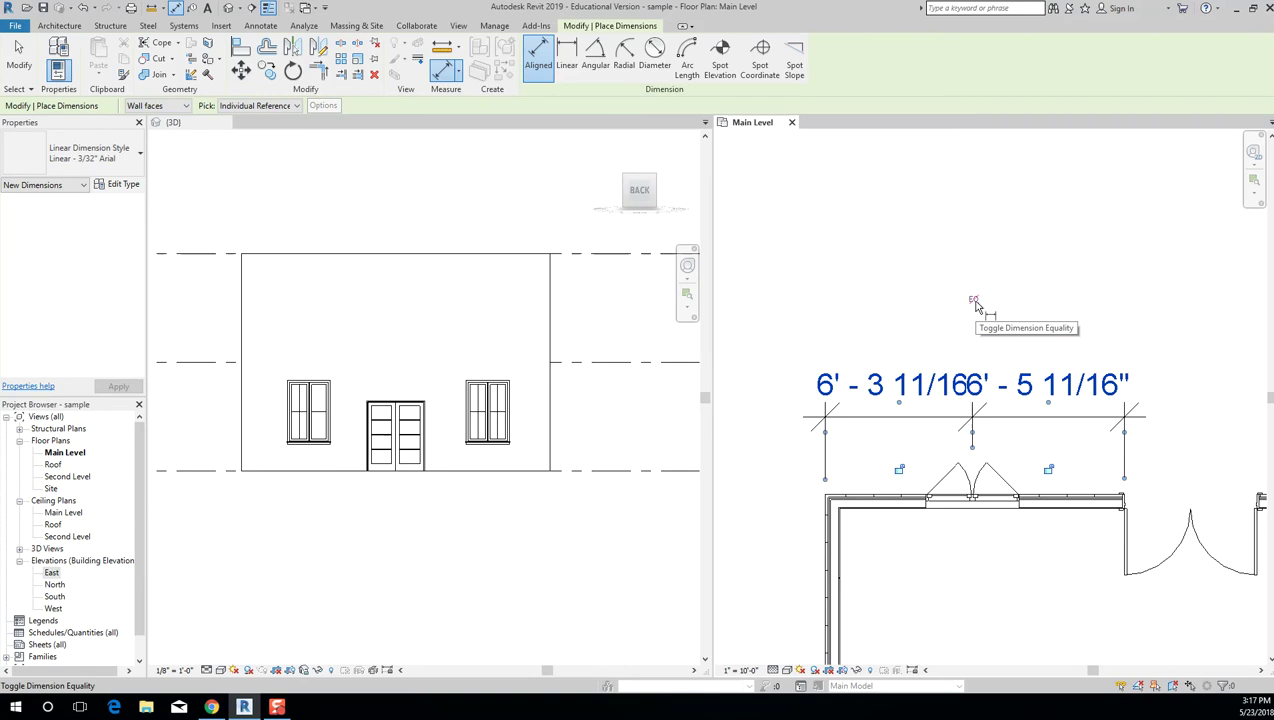
{"action": "left_click", "coordinate": [974, 301]}
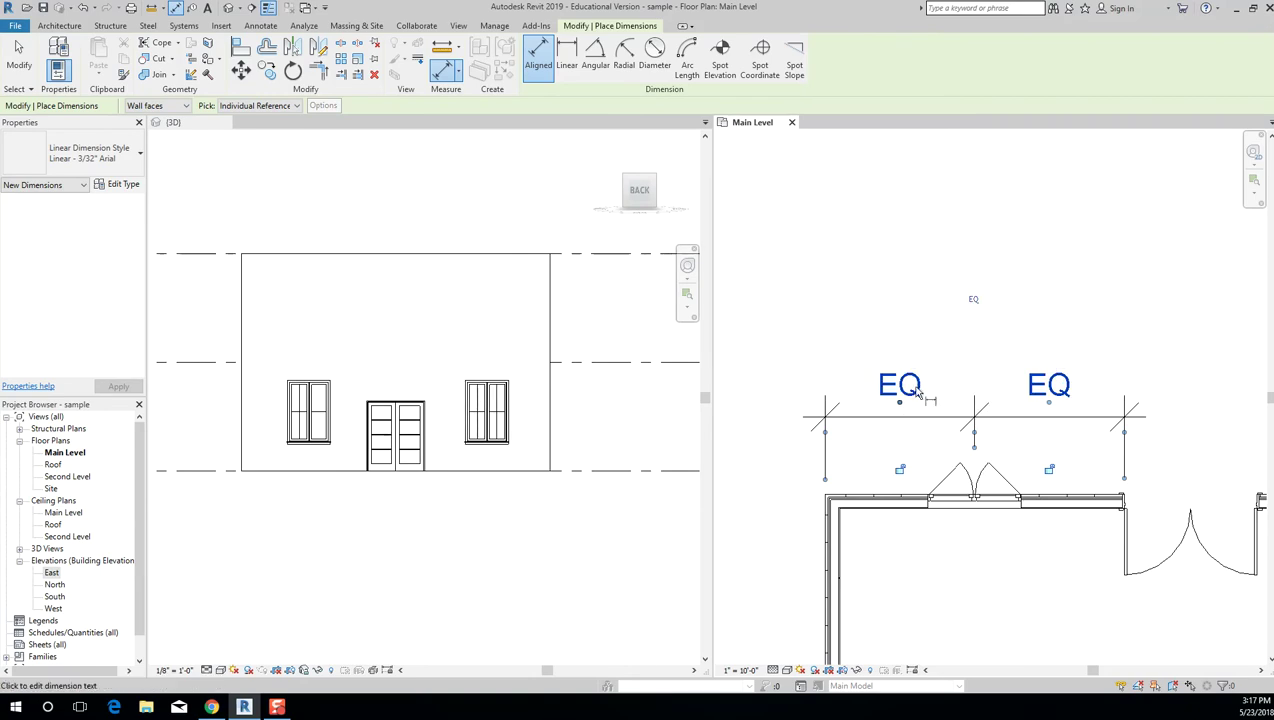
{"action": "left_click", "coordinate": [1132, 323]}
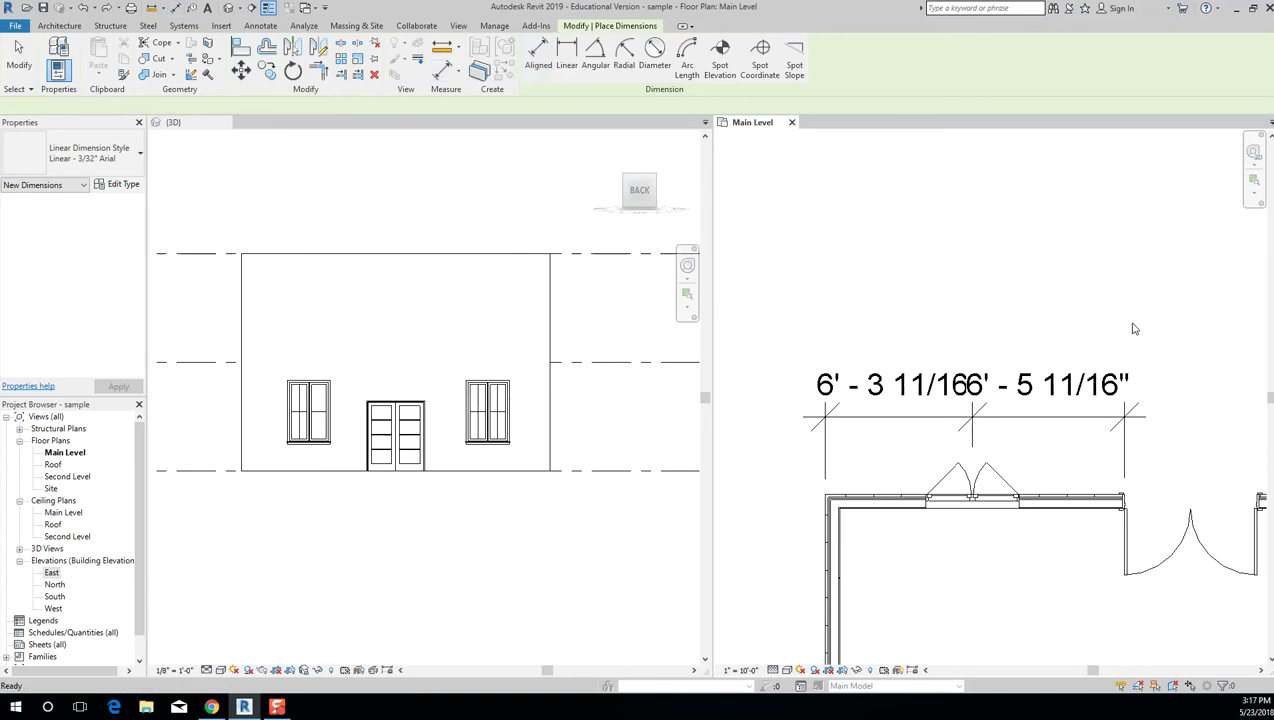
Undo the equality constraint and the dimension string, and leave the Dimension command.
{"action": "scroll", "coordinate": [1022, 425], "scroll_direction": "up", "scroll_amount": 3}
{"action": "scroll", "coordinate": [990, 422], "scroll_direction": "down", "scroll_amount": 4}
{"action": "key", "text": "Escape"}
{"action": "key", "text": "Escape"}
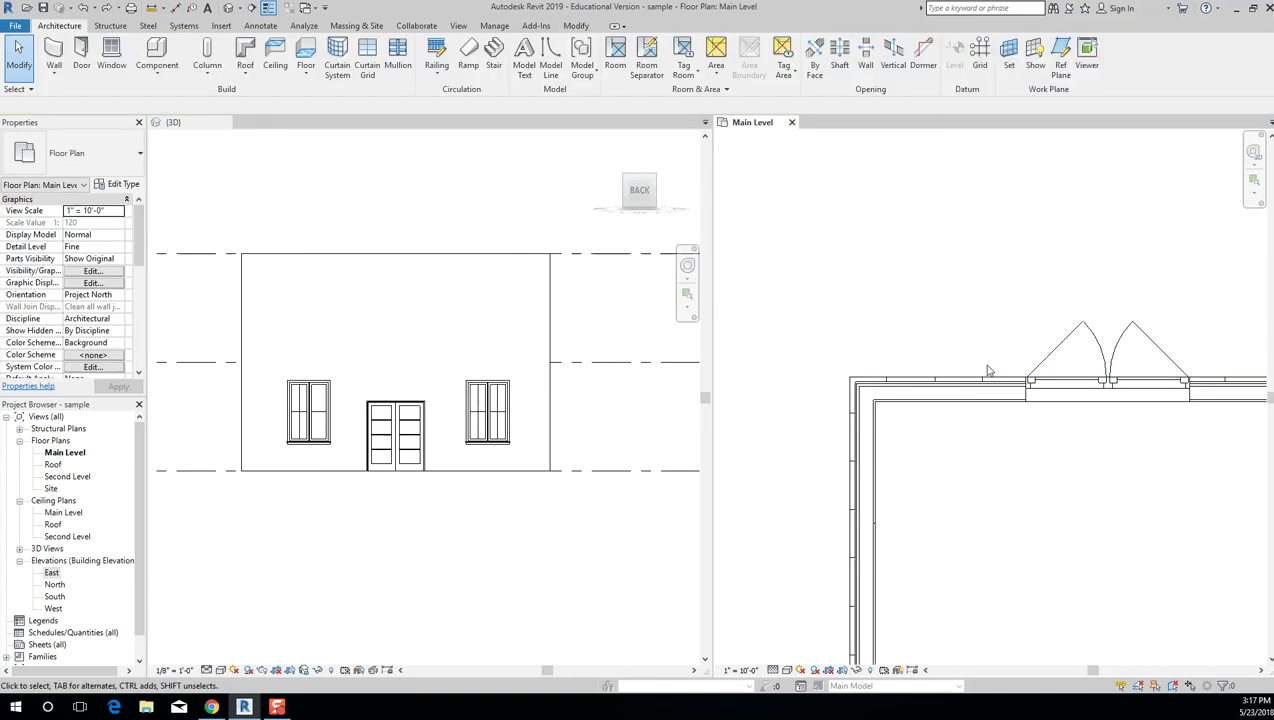
Place an aligned dimension string above the wall from the left wall's outer face through the left window's centre to the double door's near edge.
{"action": "scroll", "coordinate": [992, 421], "scroll_direction": "down", "scroll_amount": 2}
{"action": "mouse_move", "coordinate": [1047, 304]}
{"action": "middle_mouse_down"}
{"action": "mouse_move", "coordinate": [961, 321]}
{"action": "mouse_move", "coordinate": [1028, 309]}
{"action": "middle_mouse_up"}
{"action": "scroll", "coordinate": [973, 327], "scroll_direction": "up", "scroll_amount": 3}
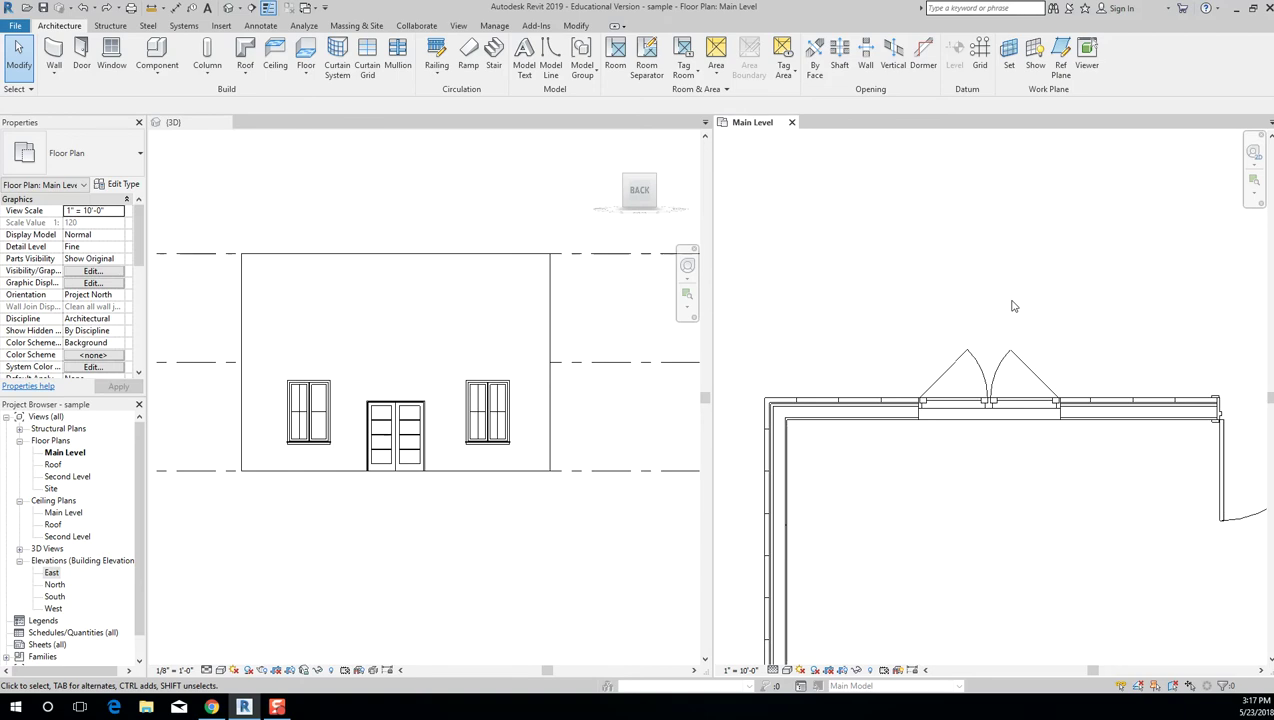
{"action": "key", "text": "d"}
{"action": "key", "text": "i"}
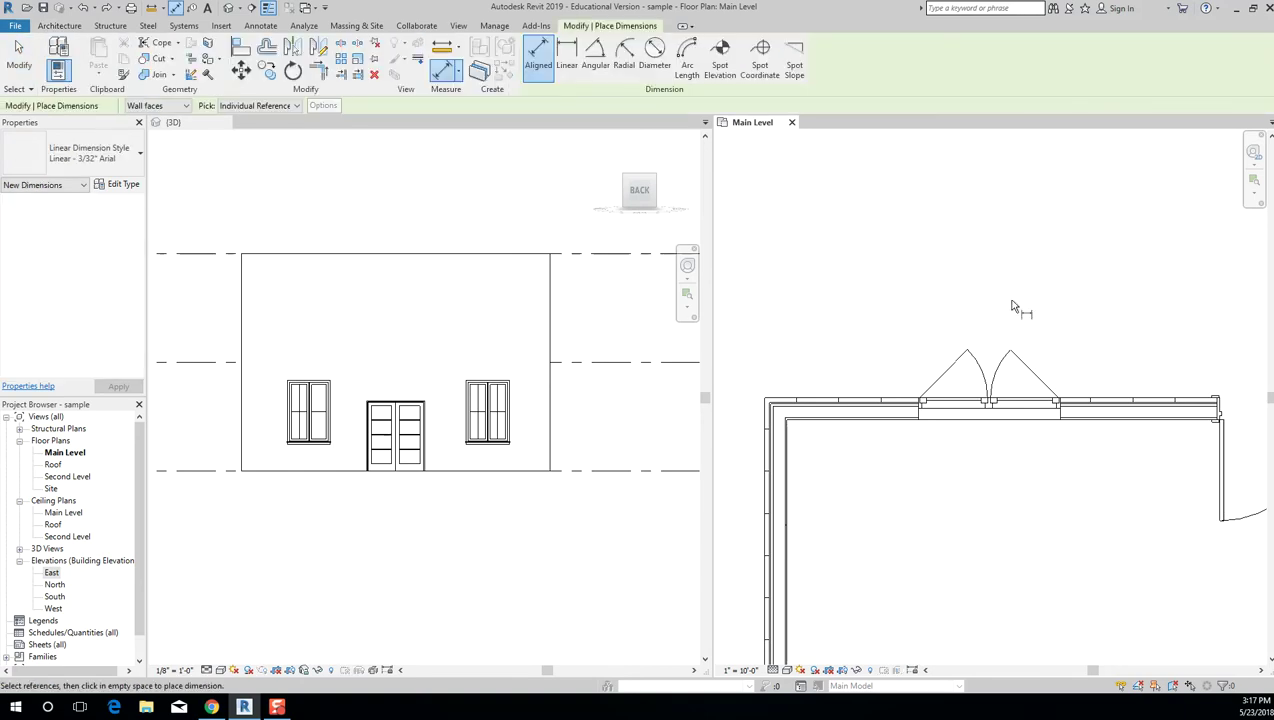
{"action": "middle_click_drag", "start_coordinate": [992, 305], "coordinate": [1001, 272]}
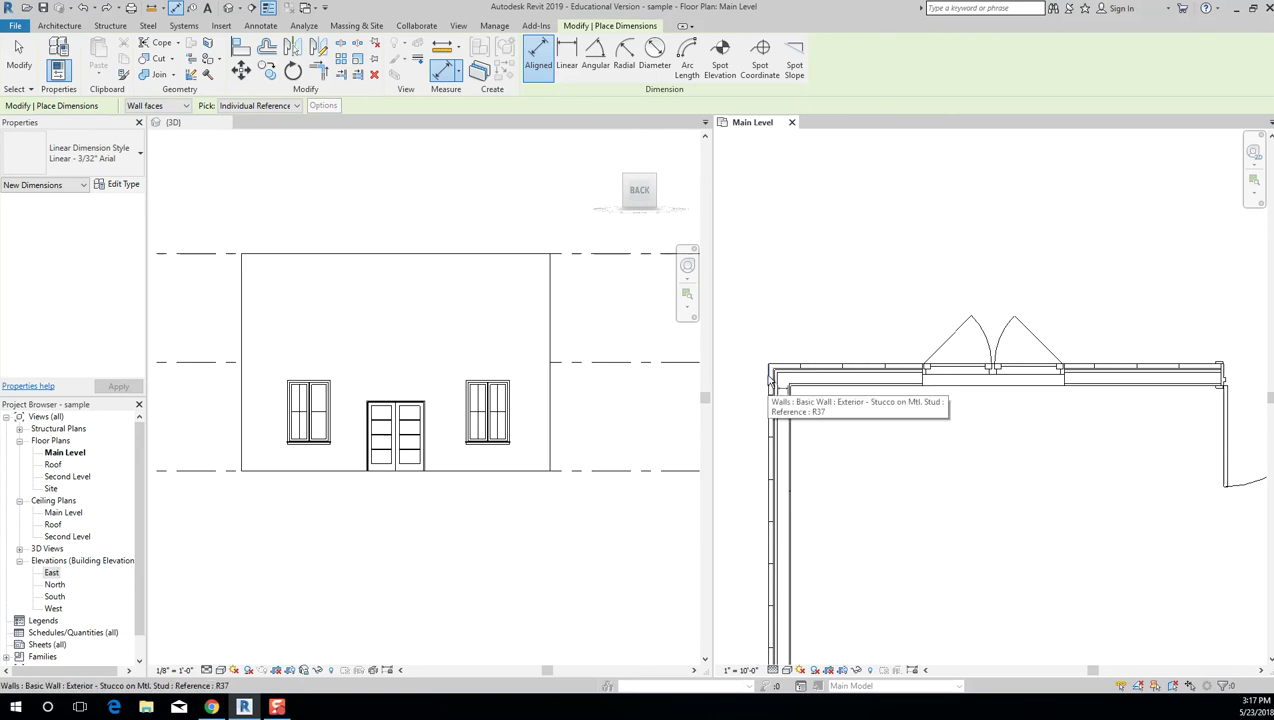
{"action": "scroll", "coordinate": [771, 383], "scroll_direction": "up", "scroll_amount": 1}
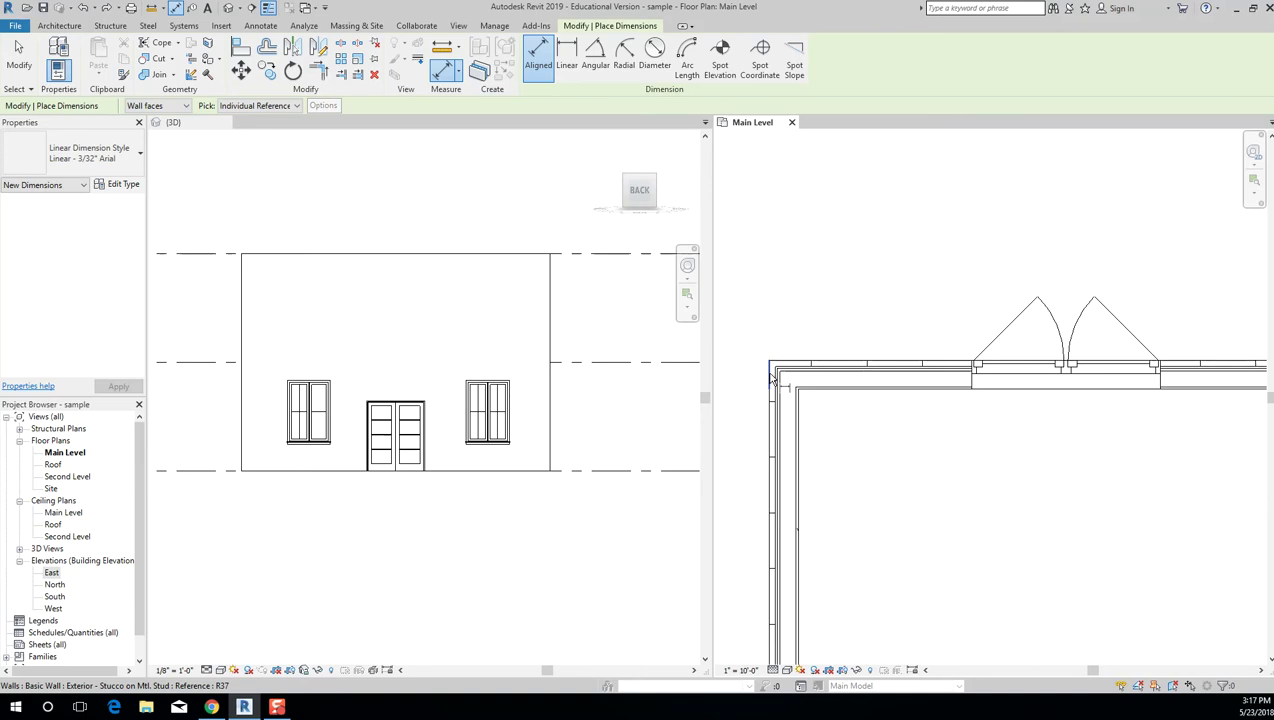
{"action": "left_click", "coordinate": [771, 378]}
{"action": "scroll", "coordinate": [771, 320], "scroll_direction": "down", "scroll_amount": 1}
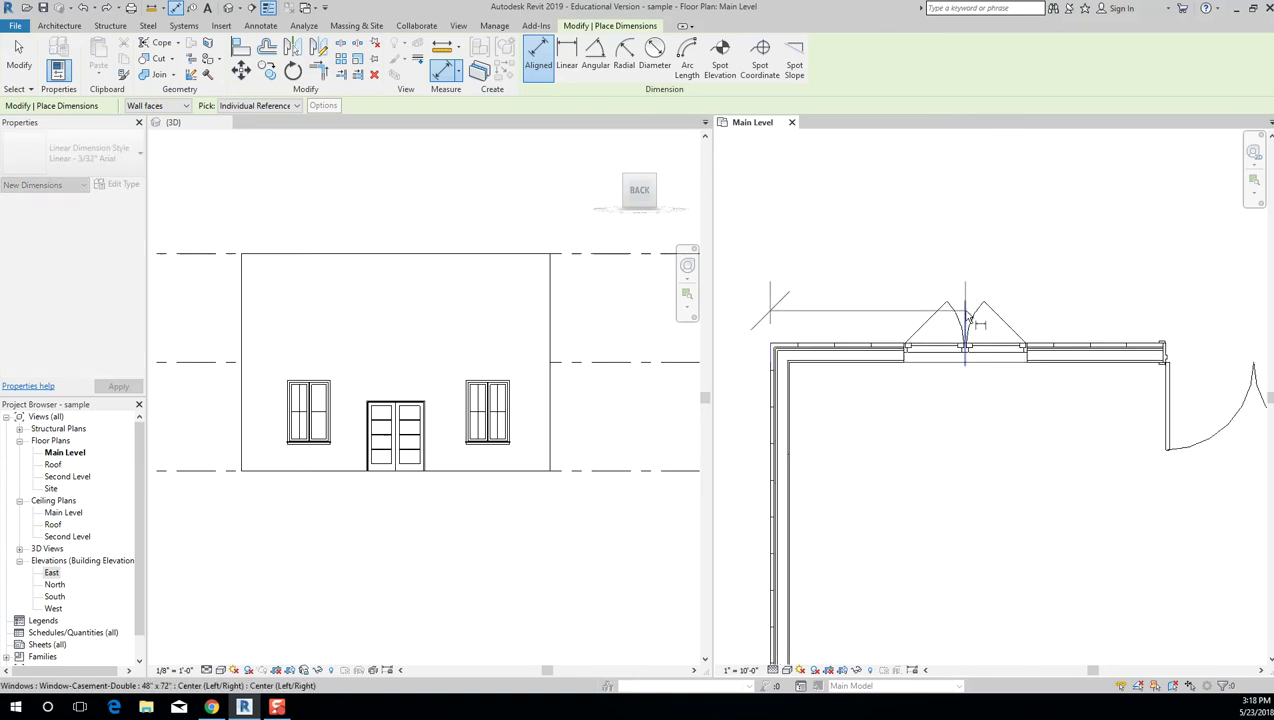
{"action": "left_click", "coordinate": [967, 319]}
{"action": "scroll", "coordinate": [1175, 352], "scroll_direction": "up", "scroll_amount": 2}
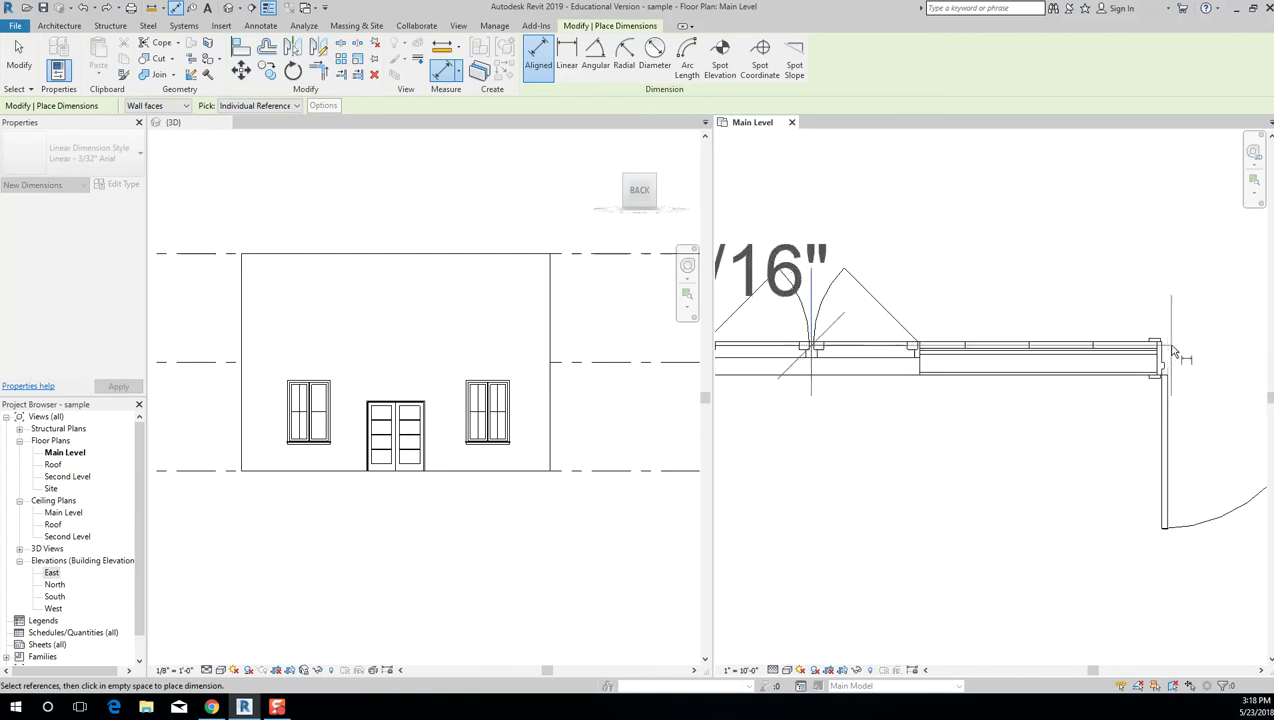
{"action": "left_click", "coordinate": [1176, 348]}
{"action": "scroll", "coordinate": [1177, 342], "scroll_direction": "up", "scroll_amount": 1}
{"action": "scroll", "coordinate": [1176, 336], "scroll_direction": "down", "scroll_amount": 4}
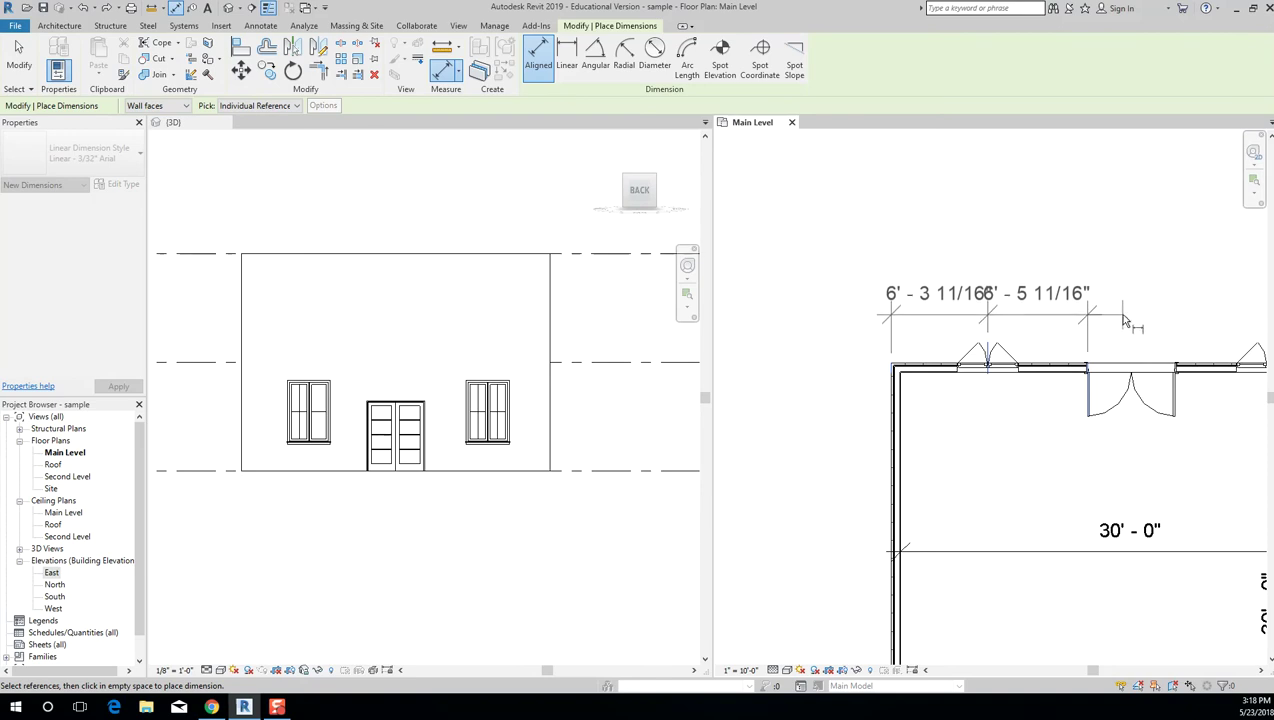
{"action": "scroll", "coordinate": [1185, 315], "scroll_direction": "down", "scroll_amount": 2}
{"action": "left_click", "coordinate": [1182, 308]}
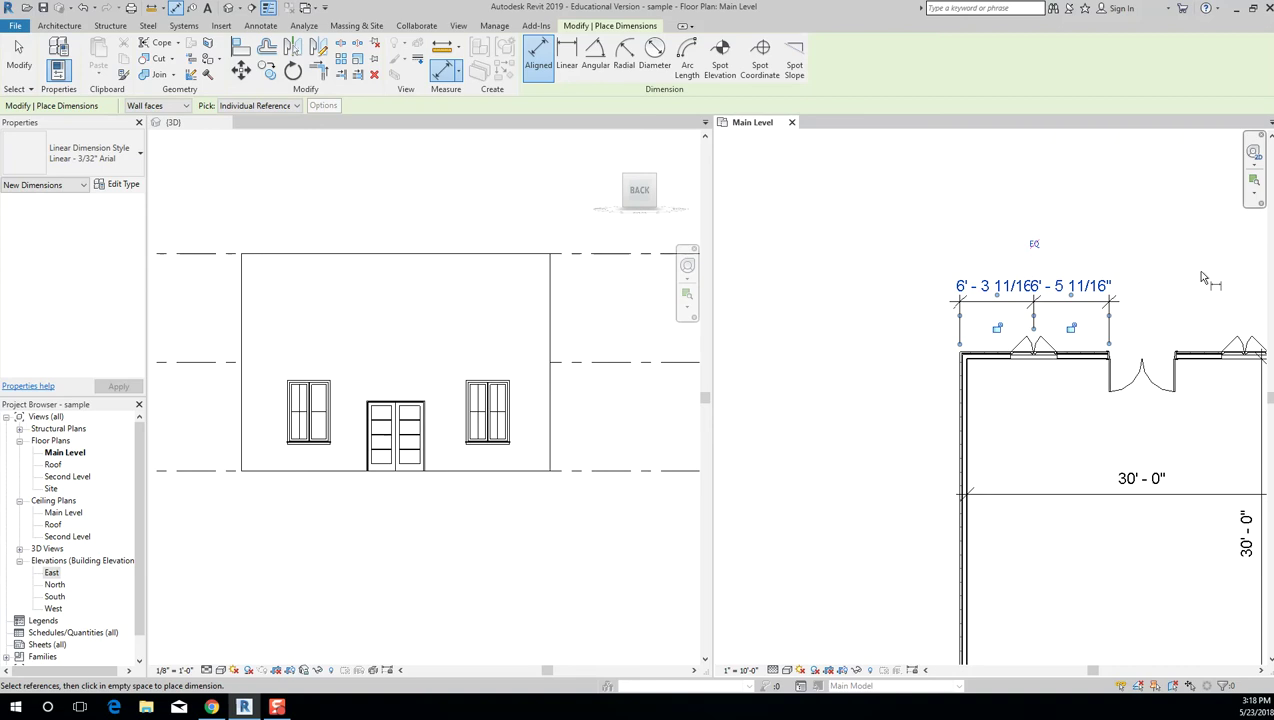
Make the two segments of the left dimension string equal to centre the window between the wall corner and the door.
{"action": "scroll", "coordinate": [1110, 278], "scroll_direction": "up", "scroll_amount": 3}
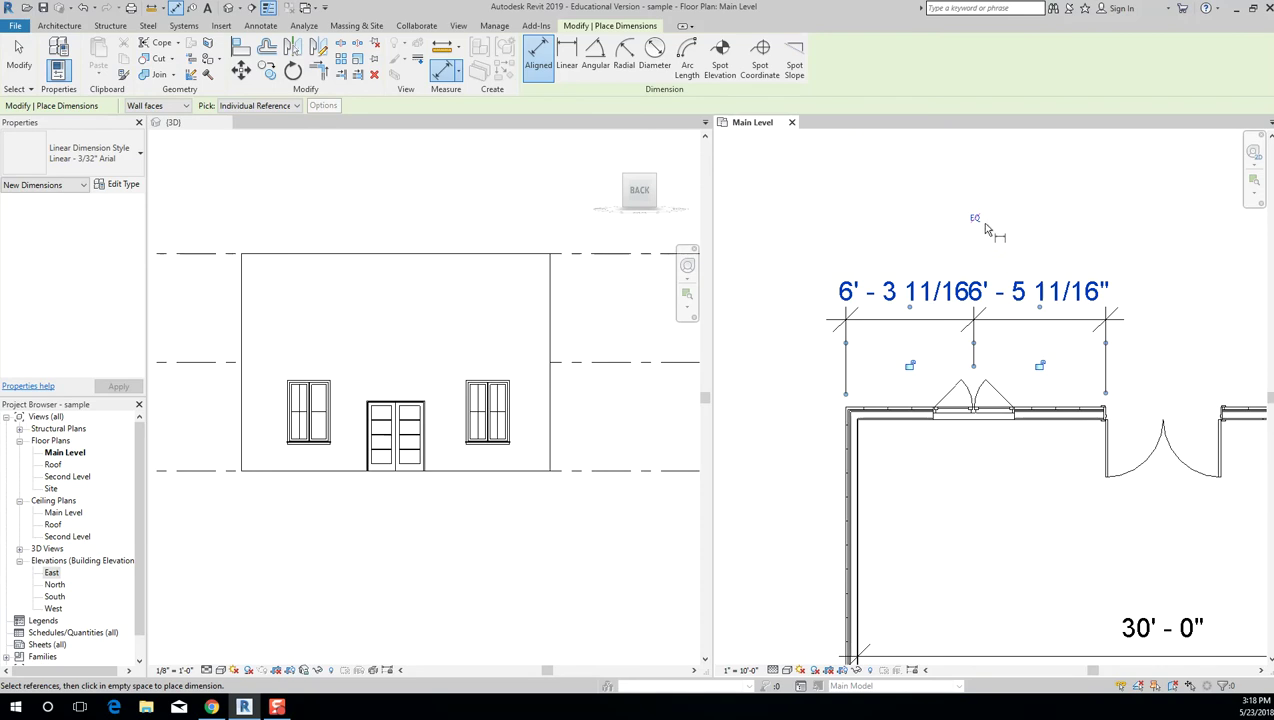
{"action": "left_click", "coordinate": [975, 220]}
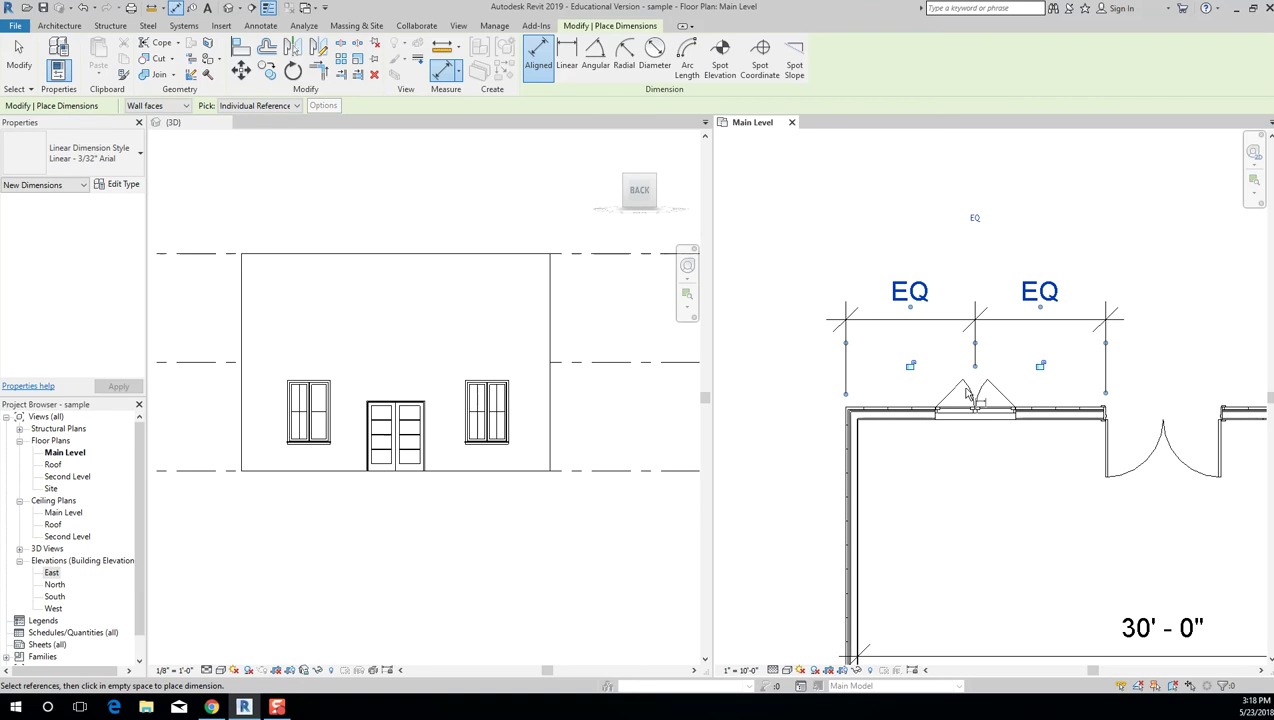
{"action": "scroll", "coordinate": [968, 393], "scroll_direction": "down", "scroll_amount": 3}
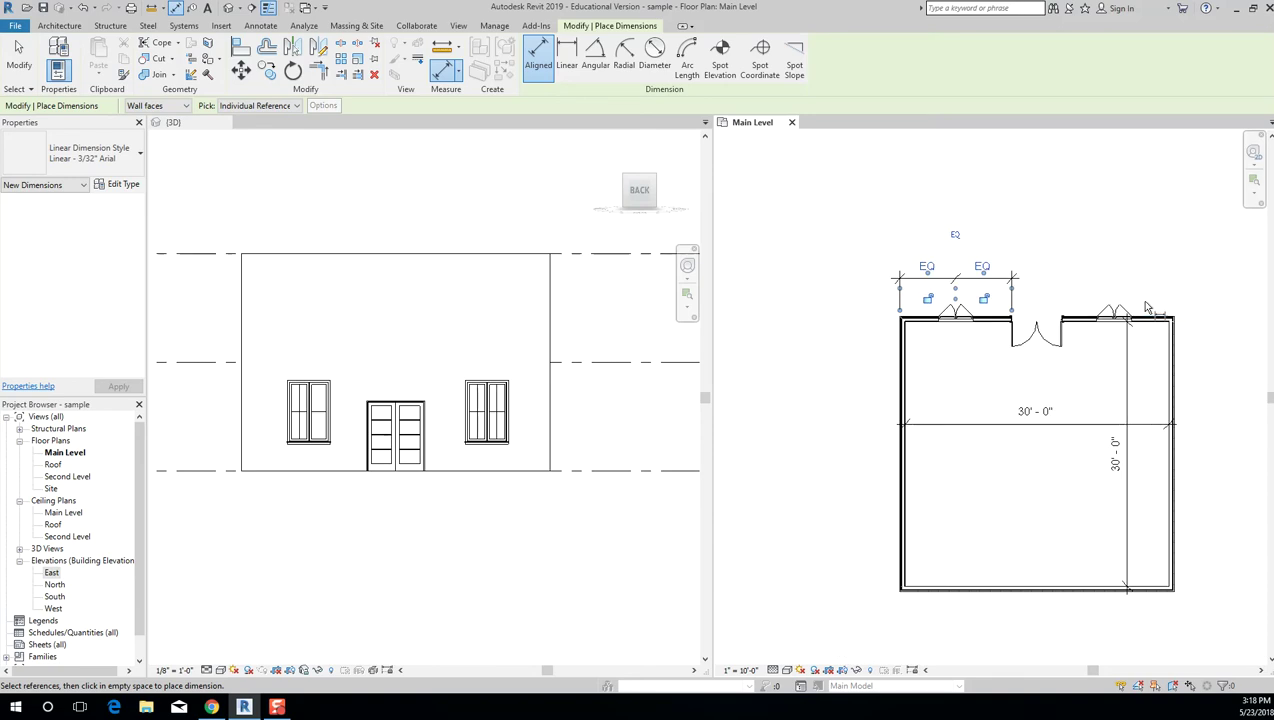
Place an aligned dimension above the right window from its centre to the right wall's inner face, and leave the Dimension command.
{"action": "scroll", "coordinate": [1146, 307], "scroll_direction": "up", "scroll_amount": 2}
{"action": "middle_click_drag", "start_coordinate": [1131, 287], "coordinate": [1089, 288]}
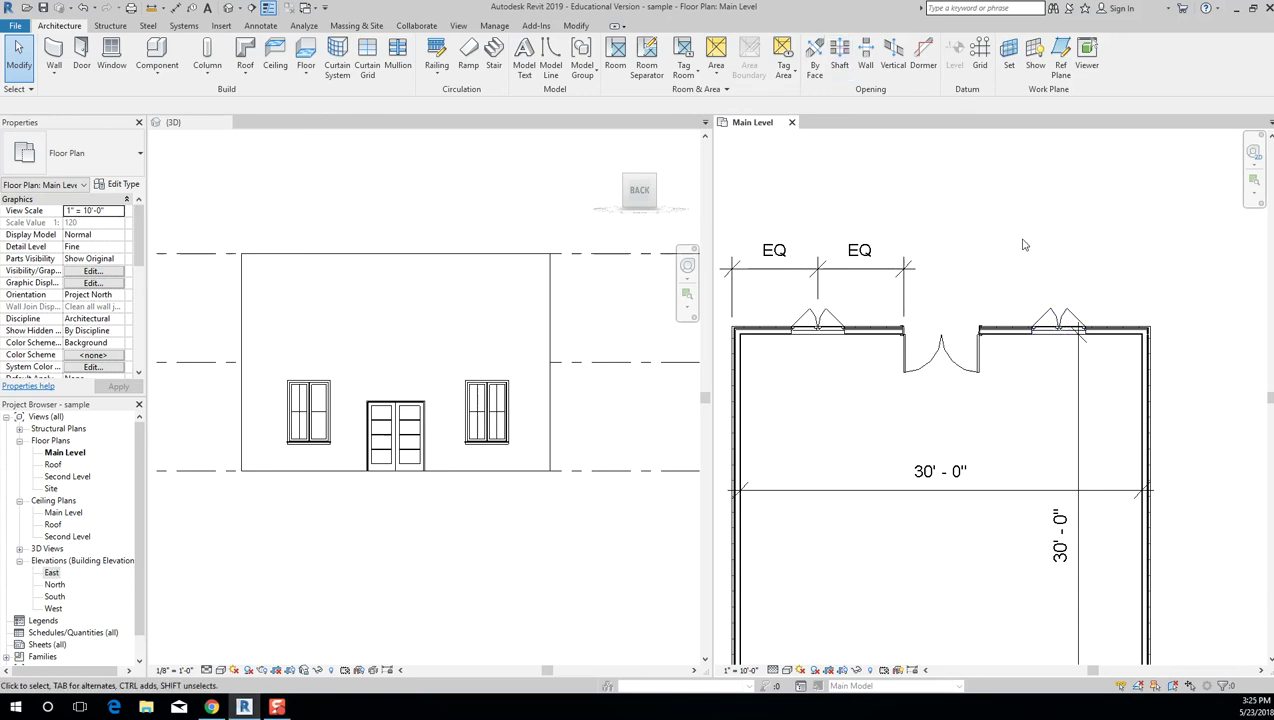
{"action": "scroll", "coordinate": [1024, 248], "scroll_direction": "down", "scroll_amount": 2}
{"action": "scroll", "coordinate": [1014, 352], "scroll_direction": "up", "scroll_amount": 3}
{"action": "scroll", "coordinate": [1018, 335], "scroll_direction": "up", "scroll_amount": 1}
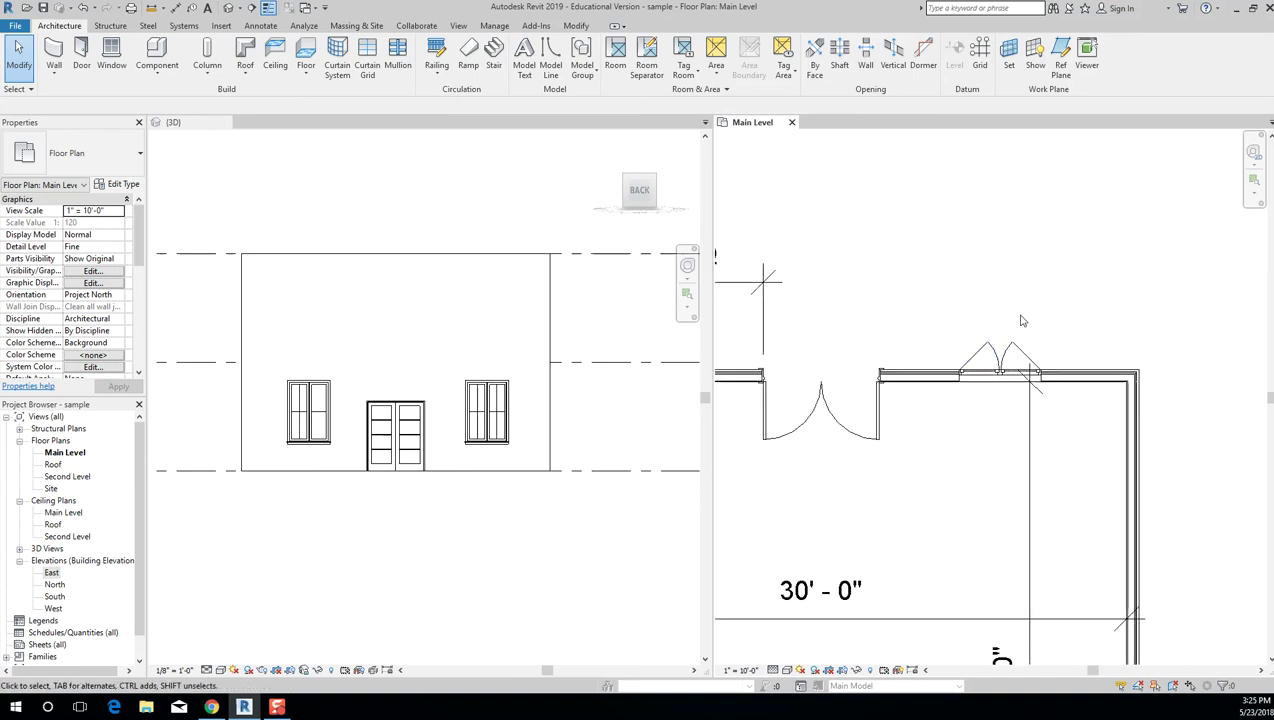
{"action": "scroll", "coordinate": [1021, 320], "scroll_direction": "down", "scroll_amount": 1}
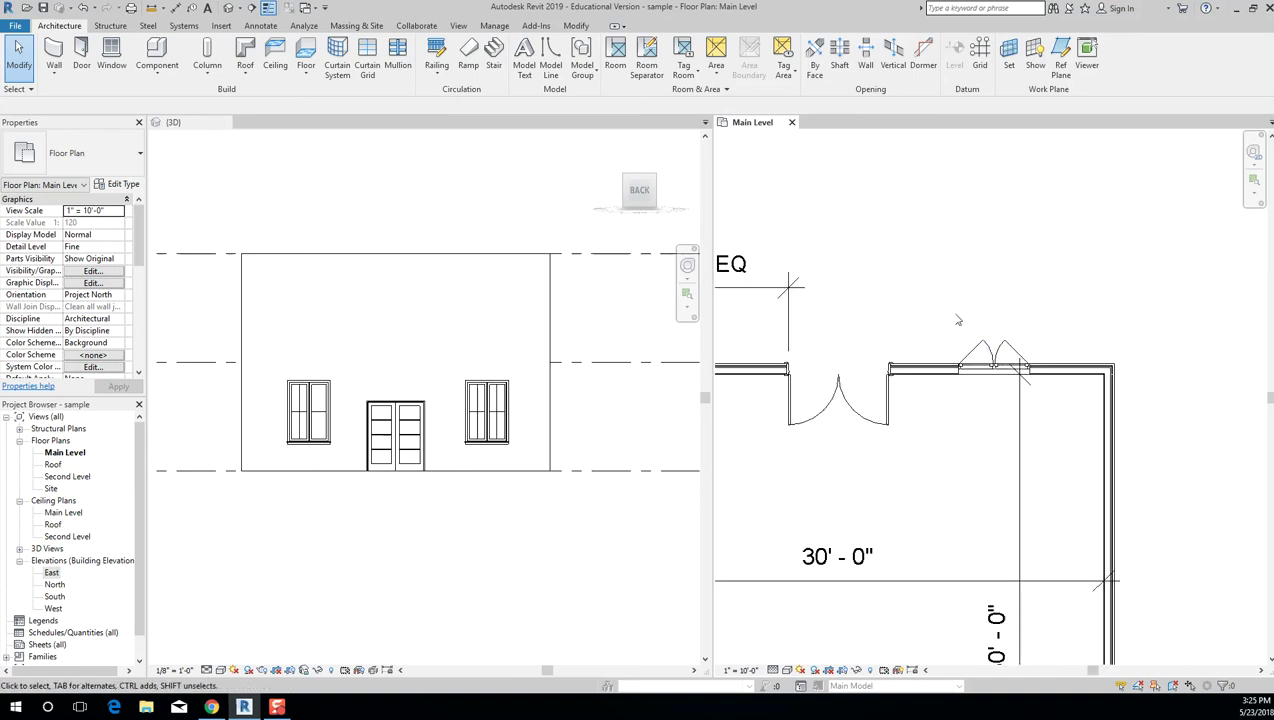
{"action": "key", "text": "d"}
{"action": "key", "text": "i"}
{"action": "scroll", "coordinate": [988, 368], "scroll_direction": "up", "scroll_amount": 2}
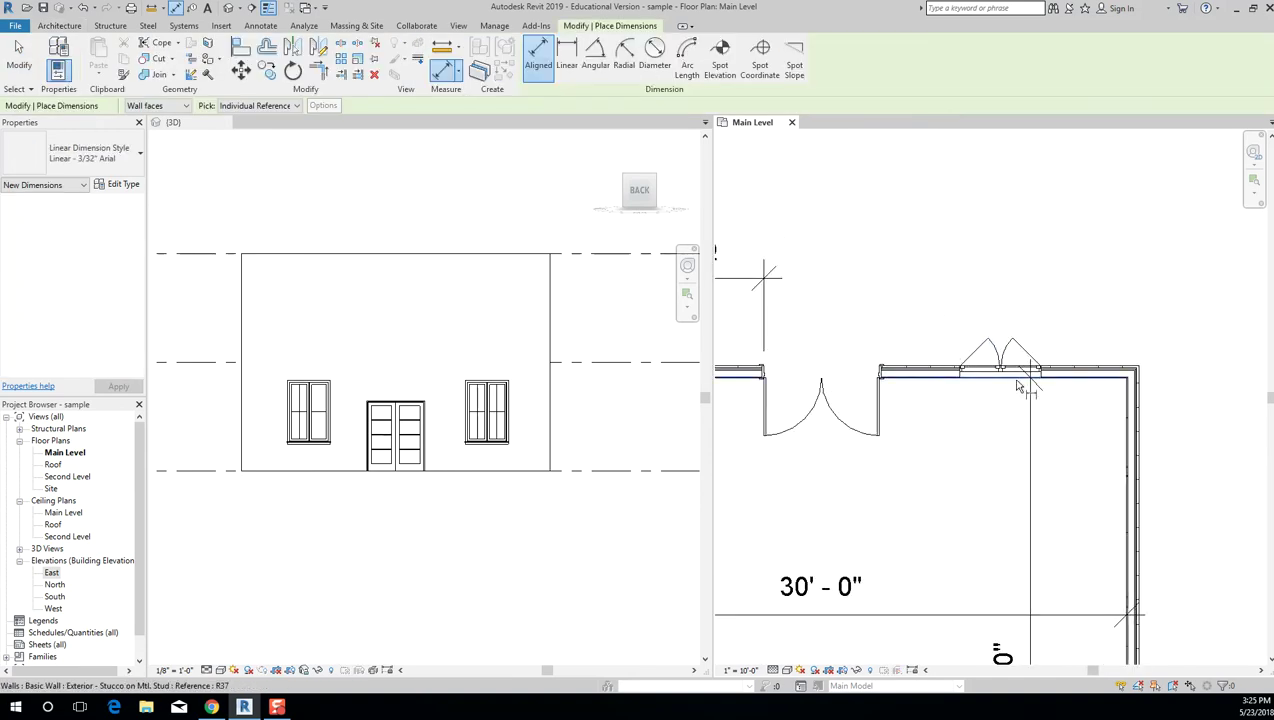
{"action": "left_click", "coordinate": [1160, 395]}
{"action": "left_click", "coordinate": [1180, 288]}
{"action": "key", "text": "Escape"}
{"action": "key", "text": "Escape"}
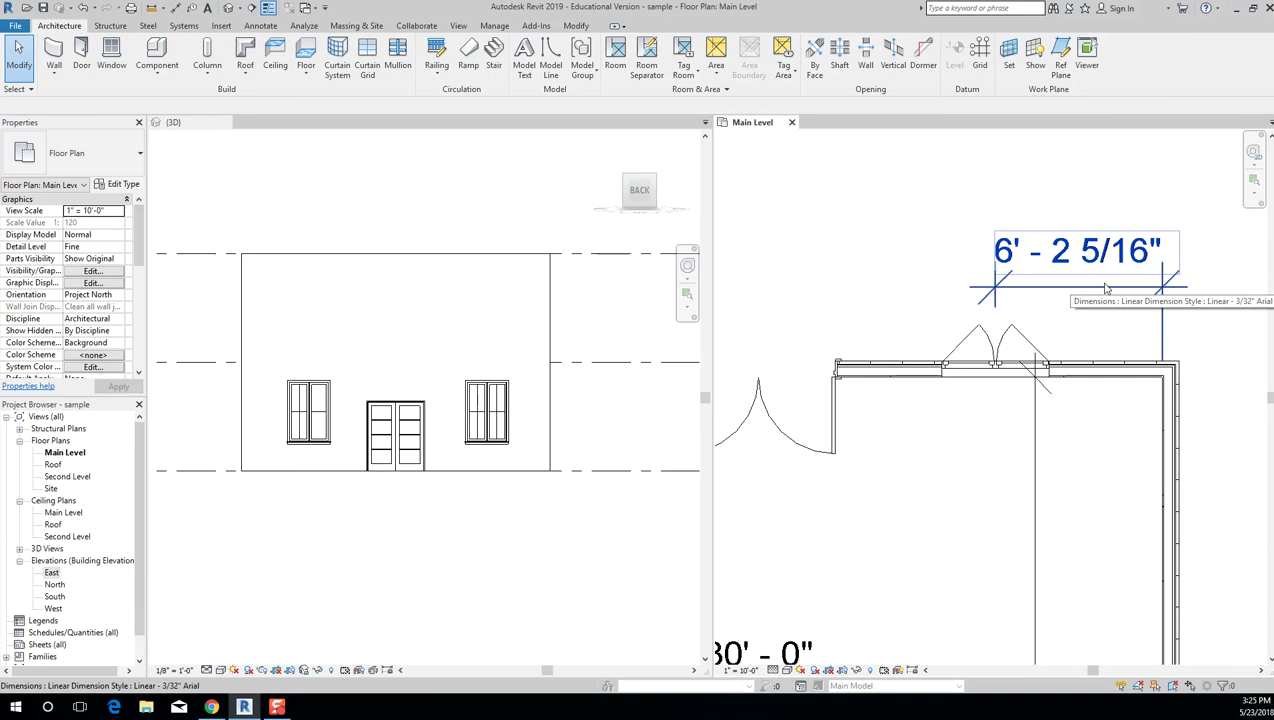
Select the right window's dimension and try to adjust the gaps between its witness lines and their references.
{"action": "left_click", "coordinate": [1160, 326]}
{"action": "scroll", "coordinate": [1163, 360], "scroll_direction": "up", "scroll_amount": 2}
{"action": "left_click_drag", "start_coordinate": [1165, 366], "coordinate": [1163, 309]}
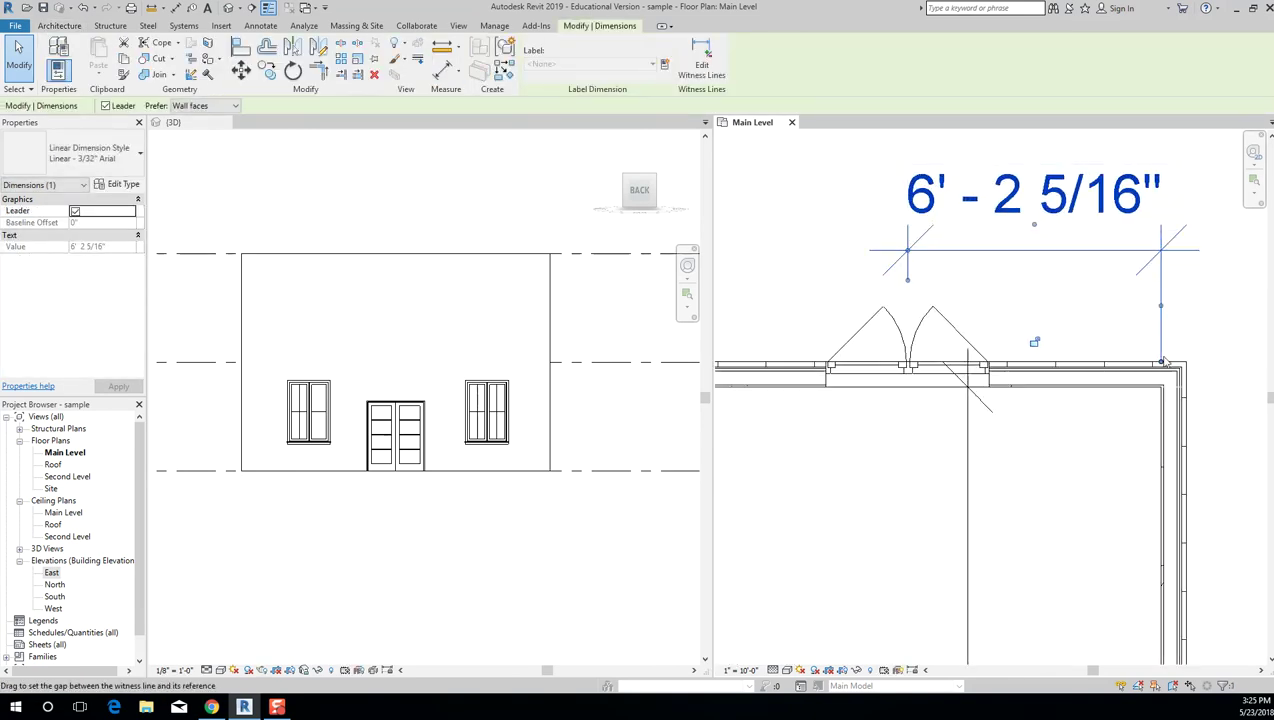
{"action": "left_click_drag", "start_coordinate": [1161, 367], "coordinate": [1161, 369]}
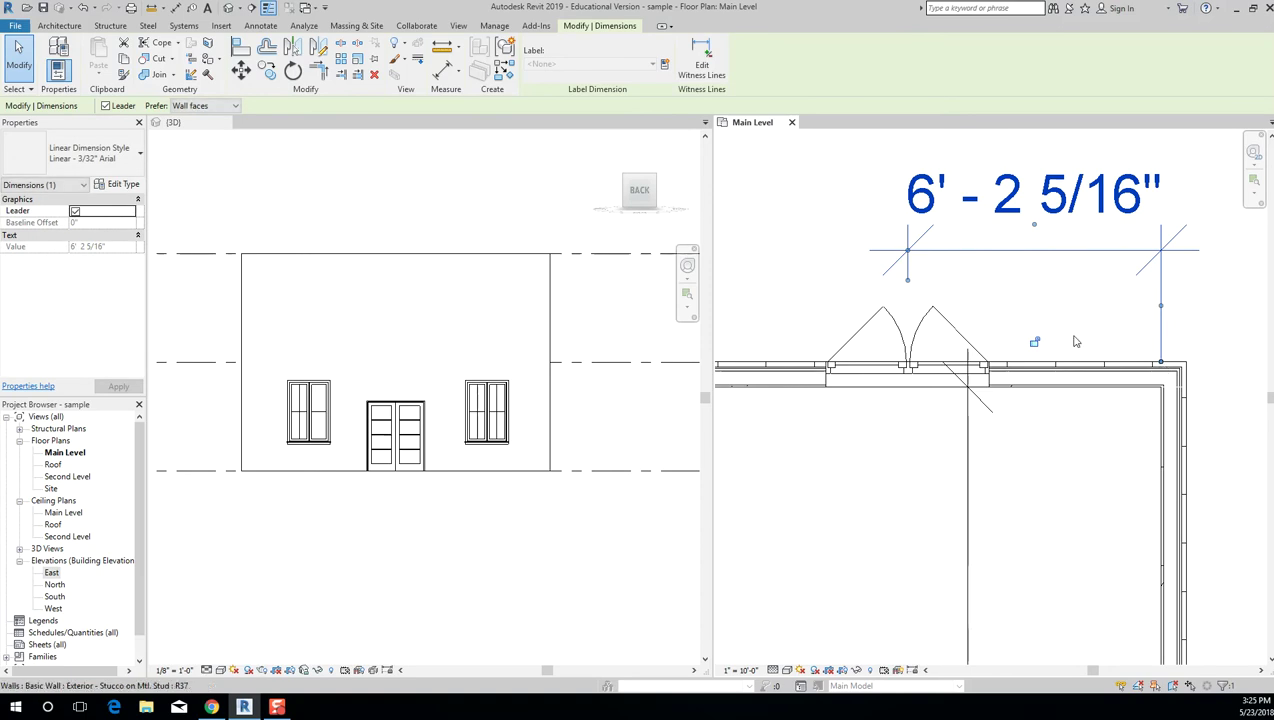
{"action": "scroll", "coordinate": [867, 322], "scroll_direction": "down", "scroll_amount": 2}
{"action": "key", "text": "Escape"}
{"action": "left_click", "coordinate": [947, 304]}
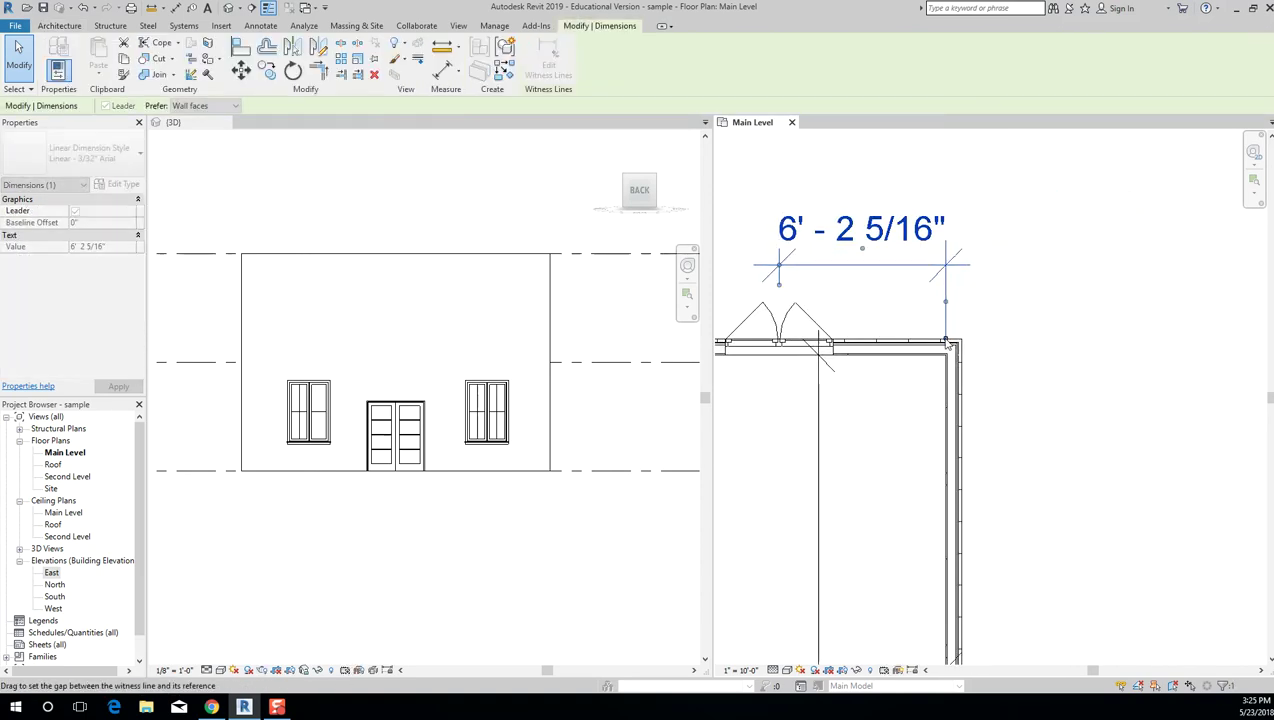
{"action": "left_click_drag", "start_coordinate": [780, 285], "coordinate": [785, 290]}
{"action": "middle_click_drag", "start_coordinate": [884, 285], "coordinate": [935, 285]}
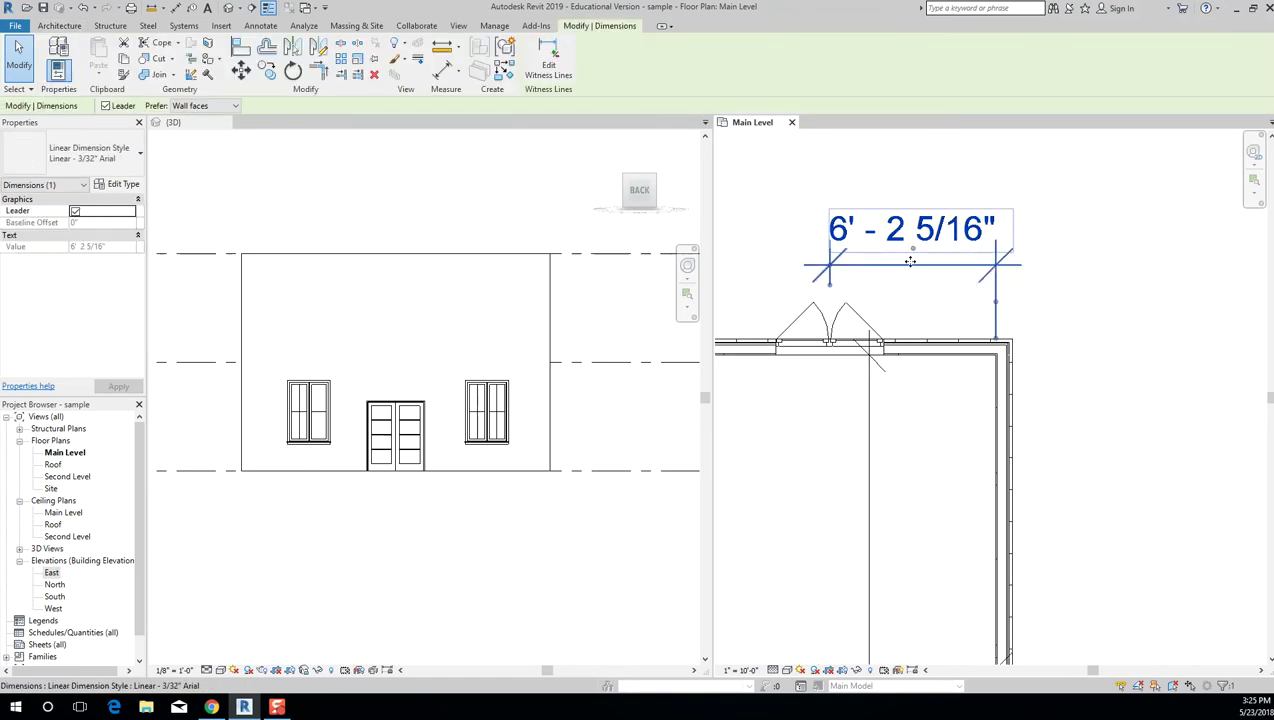
Move the dimension's wall-side witness line to the right wall's outer face, try it back on the inner face, and undo that last change.
{"action": "mouse_move", "coordinate": [996, 305]}
{"action": "left_mouse_down"}
{"action": "mouse_move", "coordinate": [1012, 306]}
{"action": "mouse_move", "coordinate": [996, 305]}
{"action": "left_mouse_up"}
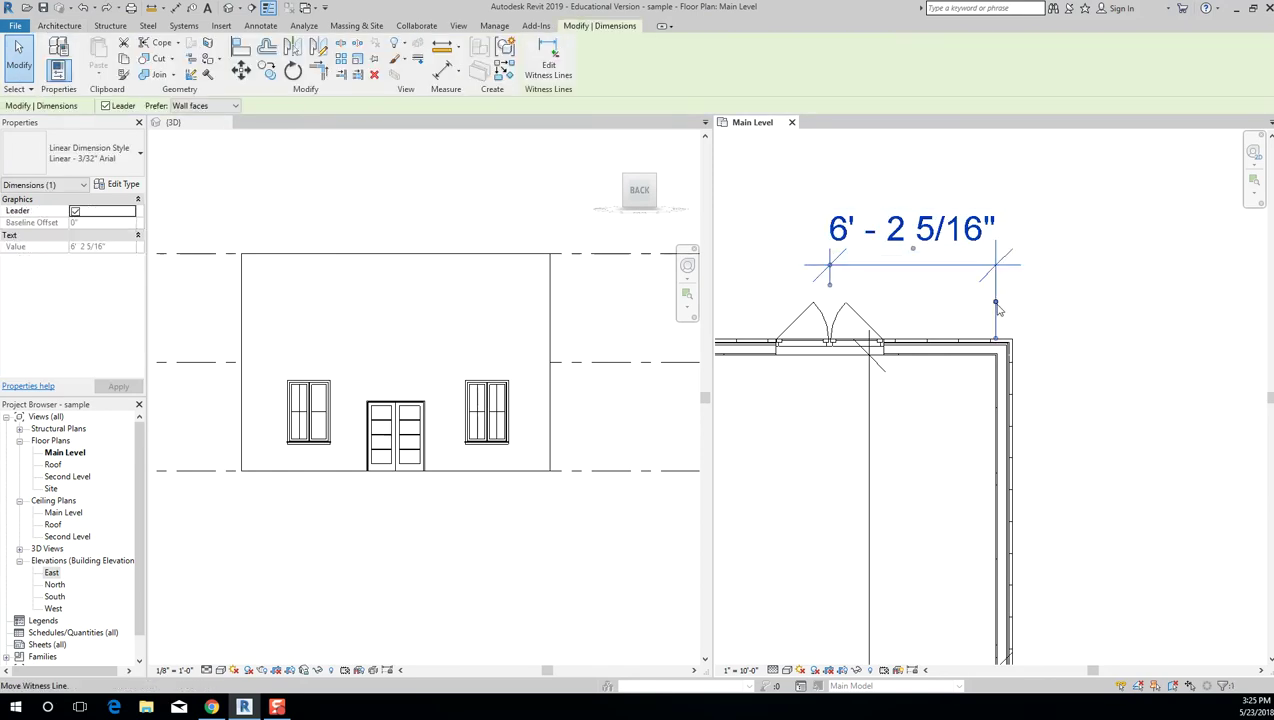
{"action": "scroll", "coordinate": [996, 305], "scroll_direction": "up", "scroll_amount": 2}
{"action": "scroll", "coordinate": [1040, 308], "scroll_direction": "down", "scroll_amount": 1}
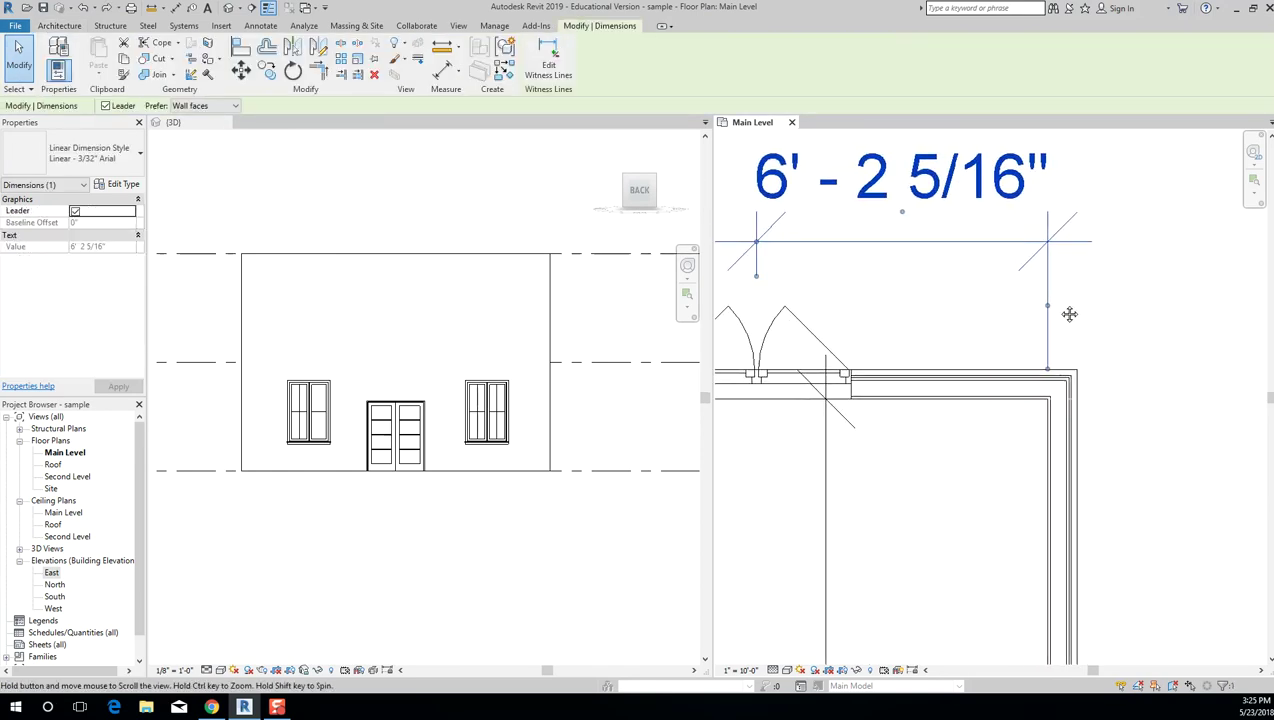
{"action": "left_click_drag", "start_coordinate": [1049, 311], "coordinate": [1078, 300]}
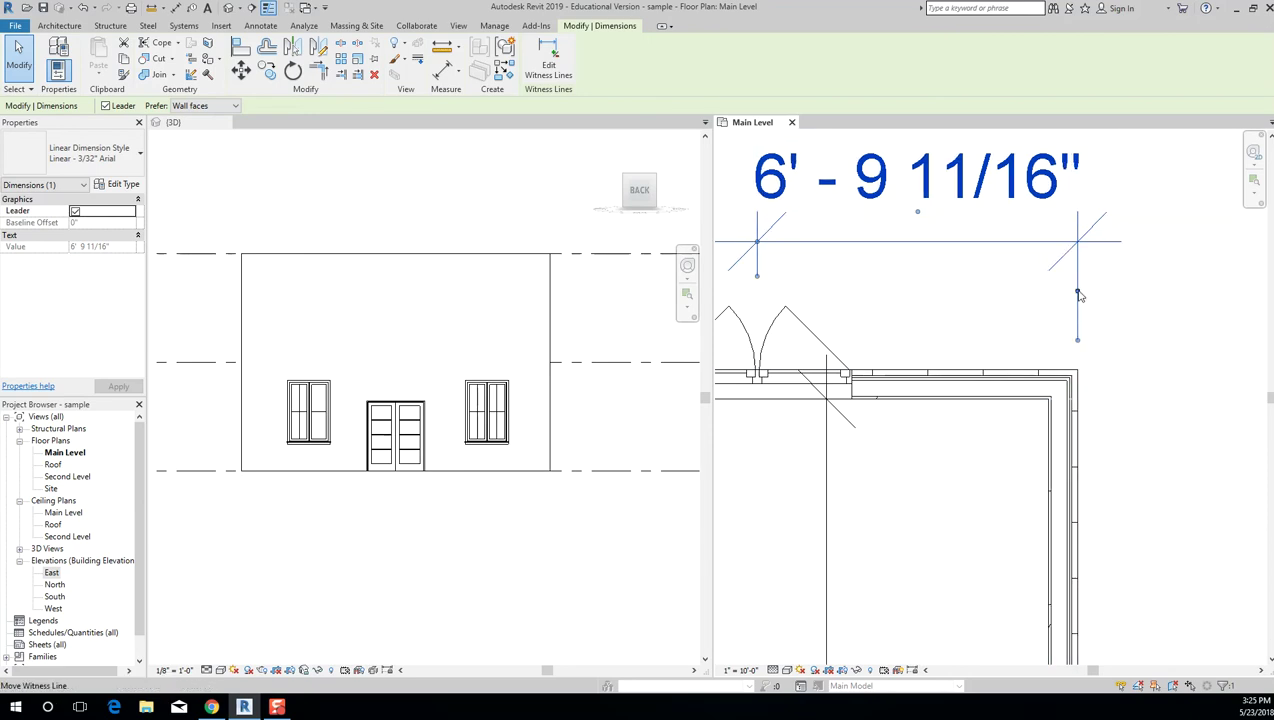
{"action": "left_click_drag", "start_coordinate": [1078, 294], "coordinate": [1066, 305]}
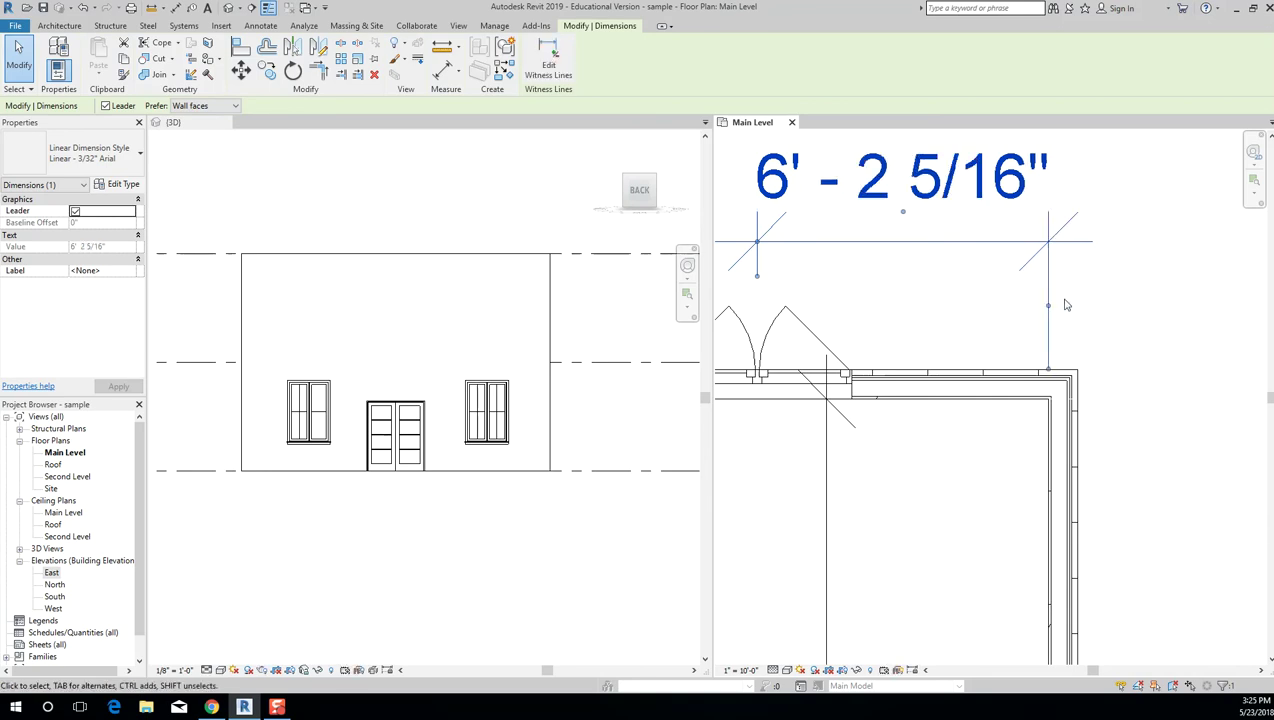
{"action": "key", "text": "ctrl+z"}
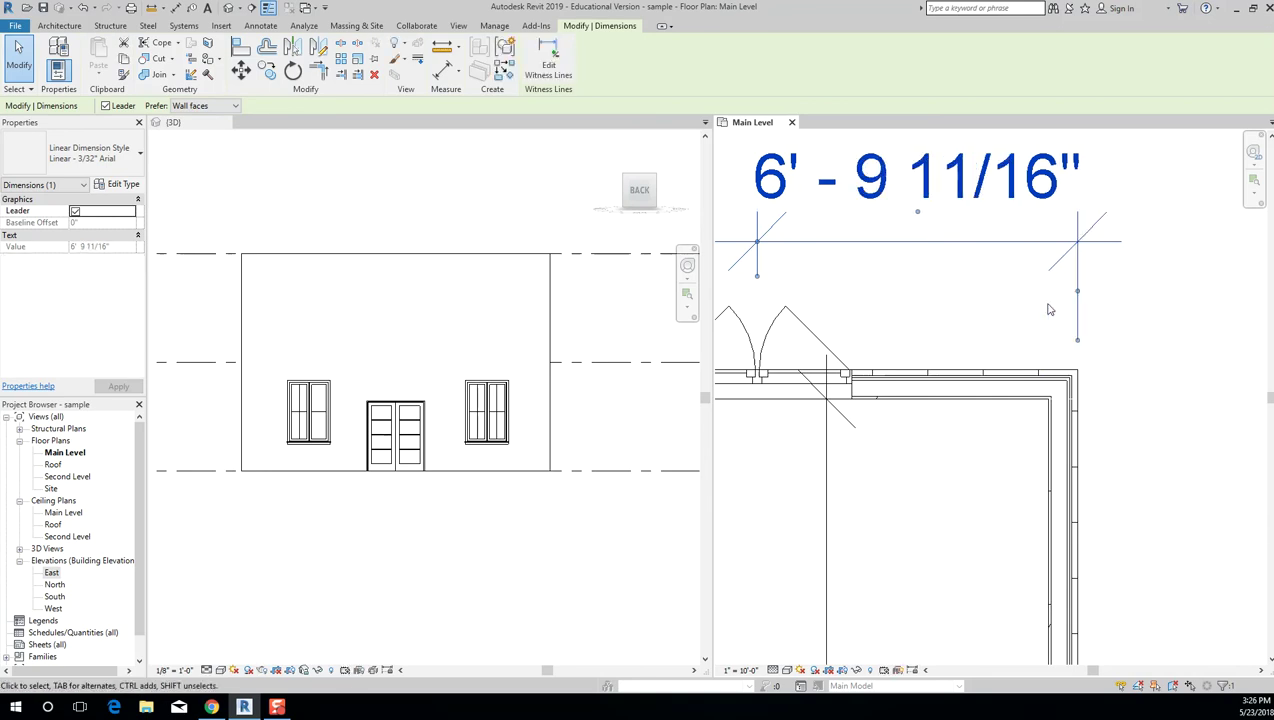
Move the dimension's window-side witness line to the double door's near edge and return it to the right window's centre.
{"action": "scroll", "coordinate": [1055, 316], "scroll_direction": "down", "scroll_amount": 3}
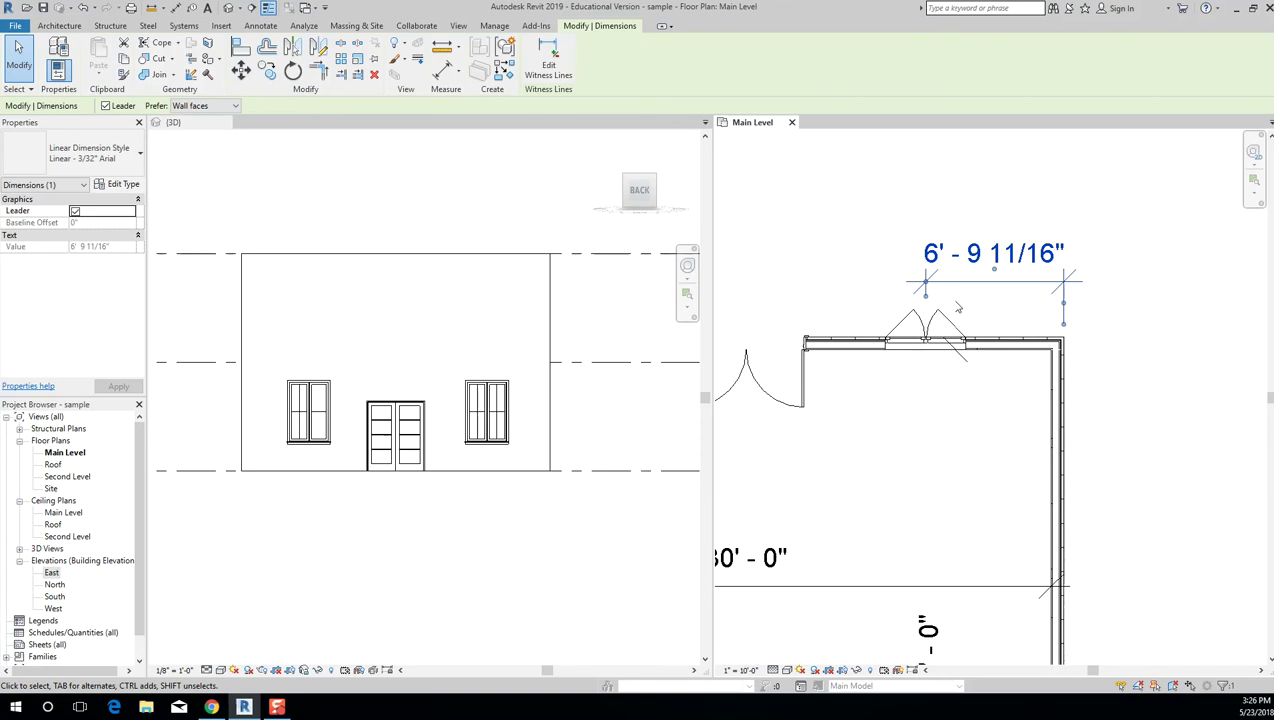
{"action": "scroll", "coordinate": [958, 308], "scroll_direction": "up", "scroll_amount": 1}
{"action": "left_click_drag", "start_coordinate": [918, 292], "coordinate": [840, 306]}
{"action": "left_click", "coordinate": [913, 291]}
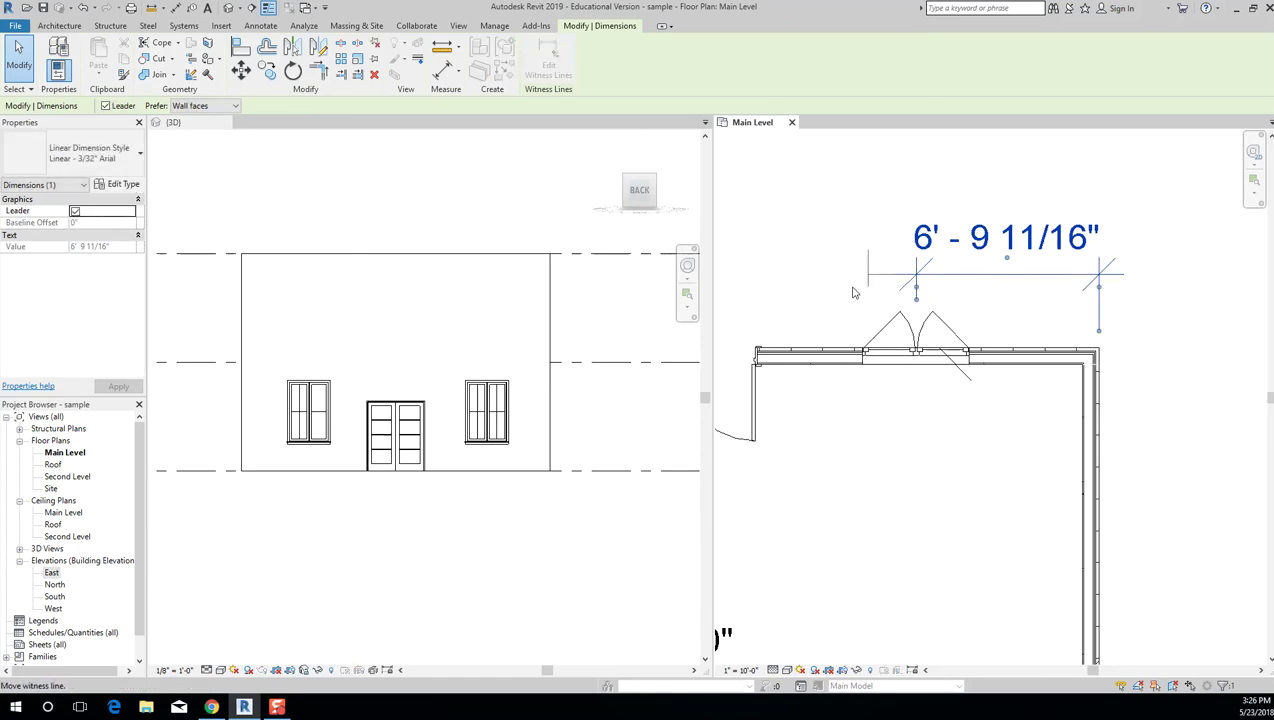
{"action": "left_click", "coordinate": [758, 318]}
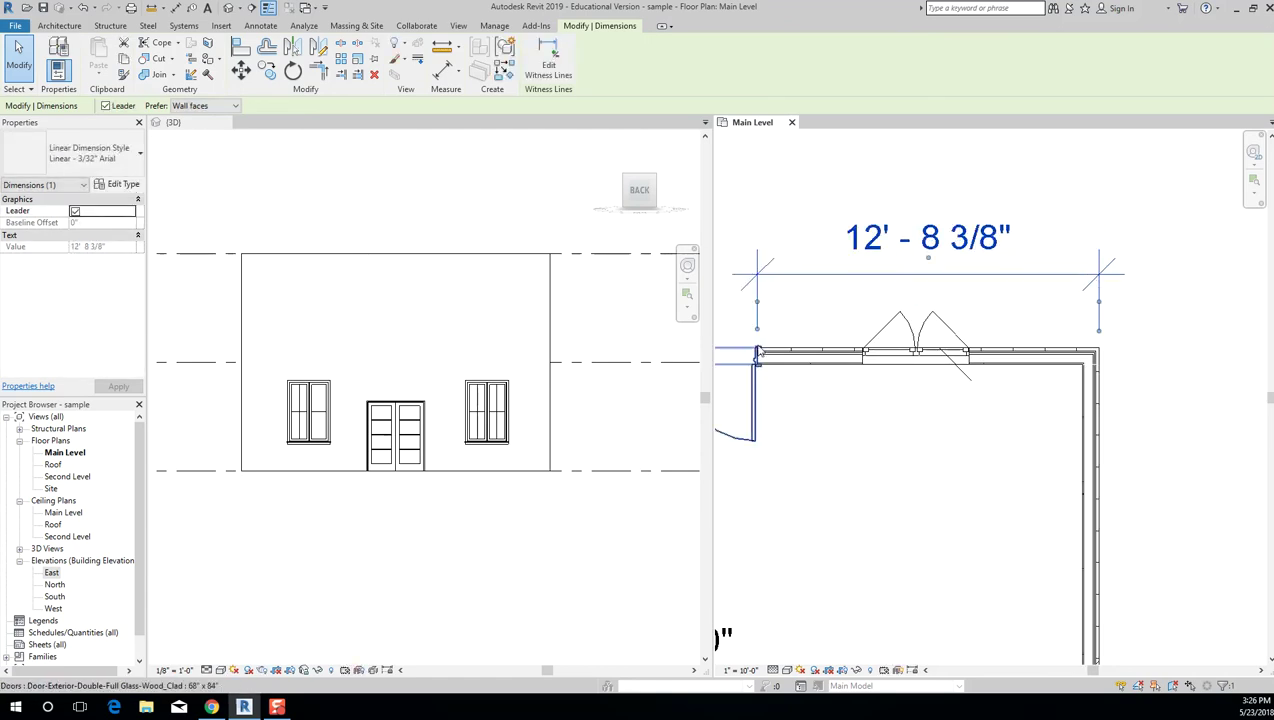
{"action": "left_click", "coordinate": [757, 301]}
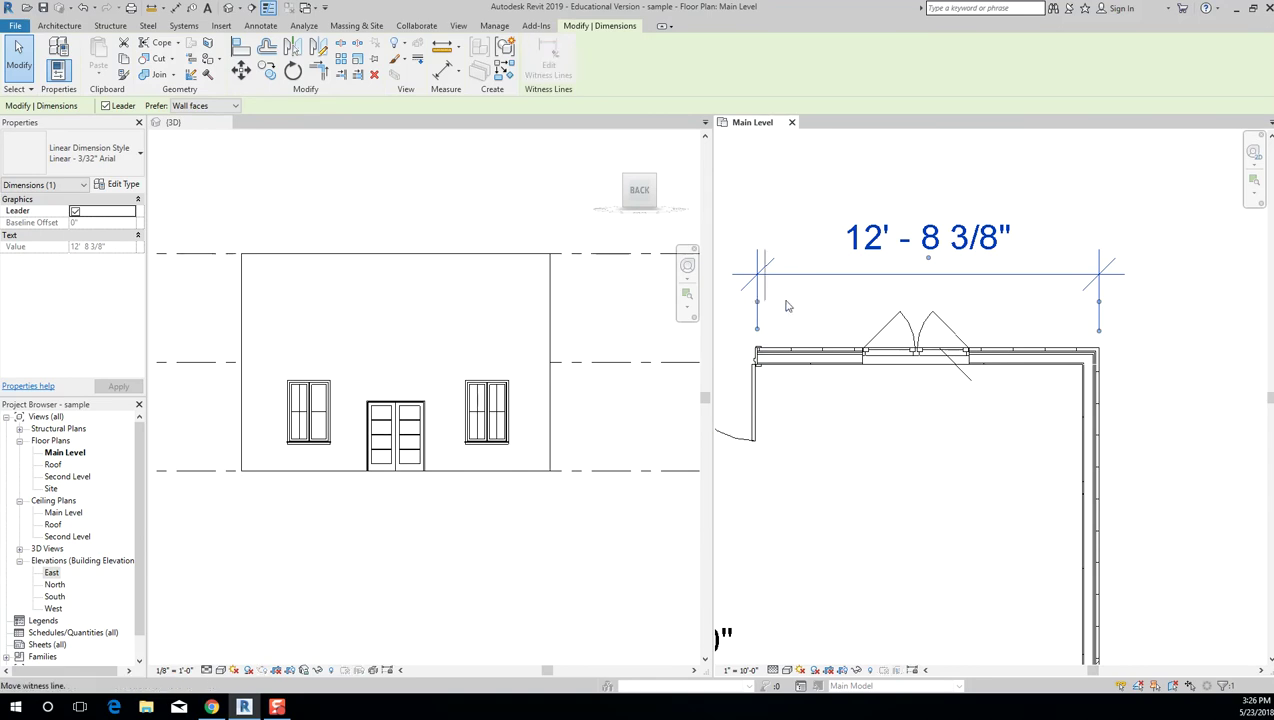
{"action": "left_click", "coordinate": [917, 350]}
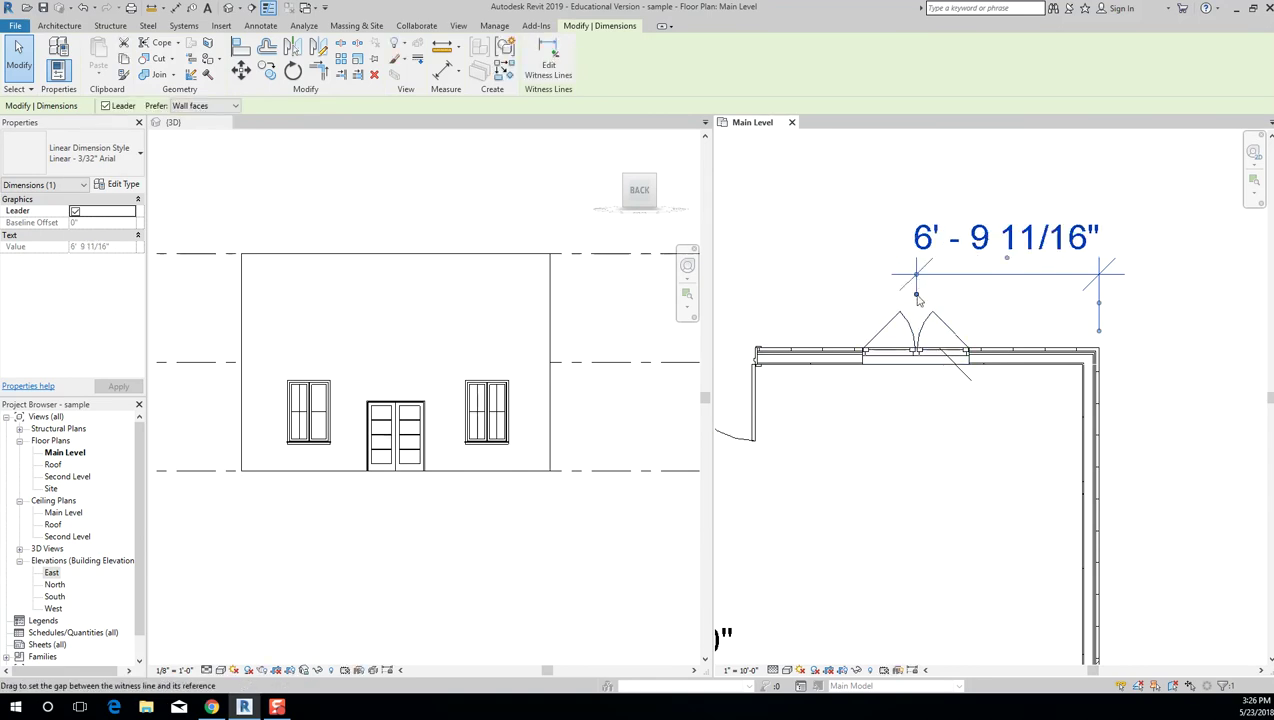
Stretch the dimension again from the right window's centre to the double door's near edge, and deselect it.
{"action": "middle_click_drag", "start_coordinate": [979, 301], "coordinate": [995, 301]}
{"action": "scroll", "coordinate": [995, 301], "scroll_direction": "up", "scroll_amount": 3}
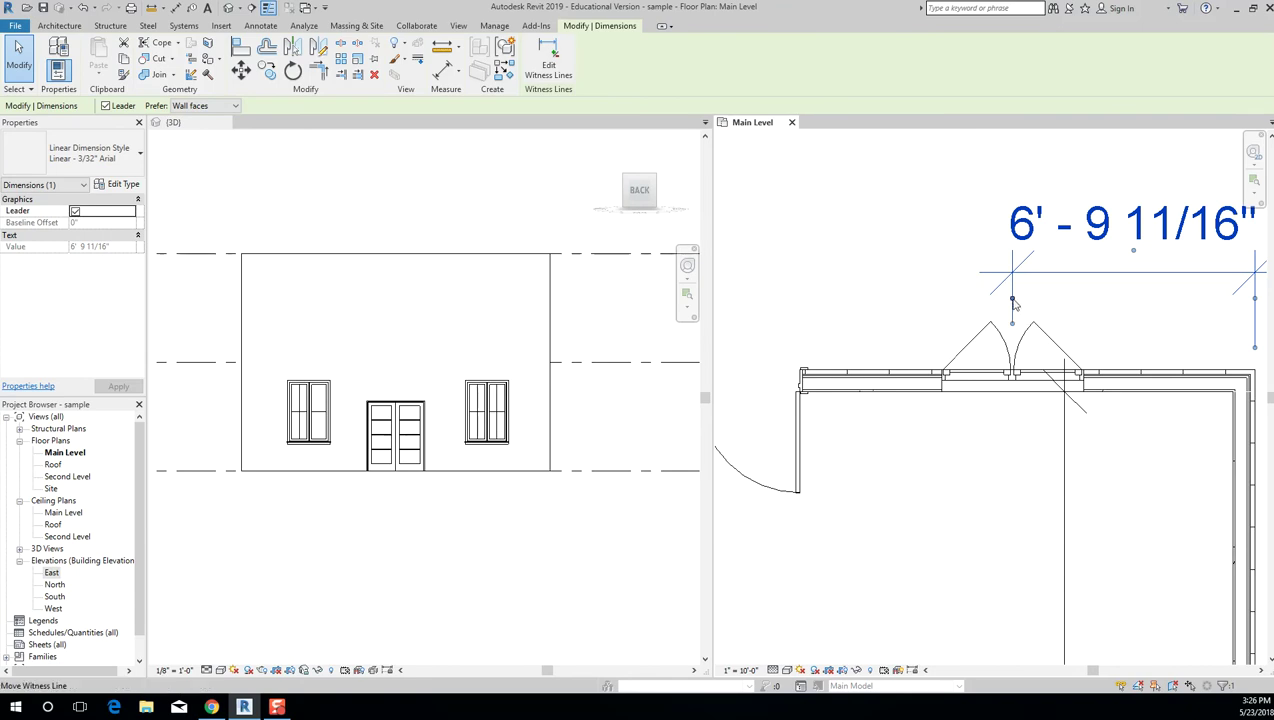
{"action": "left_click_drag", "start_coordinate": [1012, 299], "coordinate": [803, 377]}
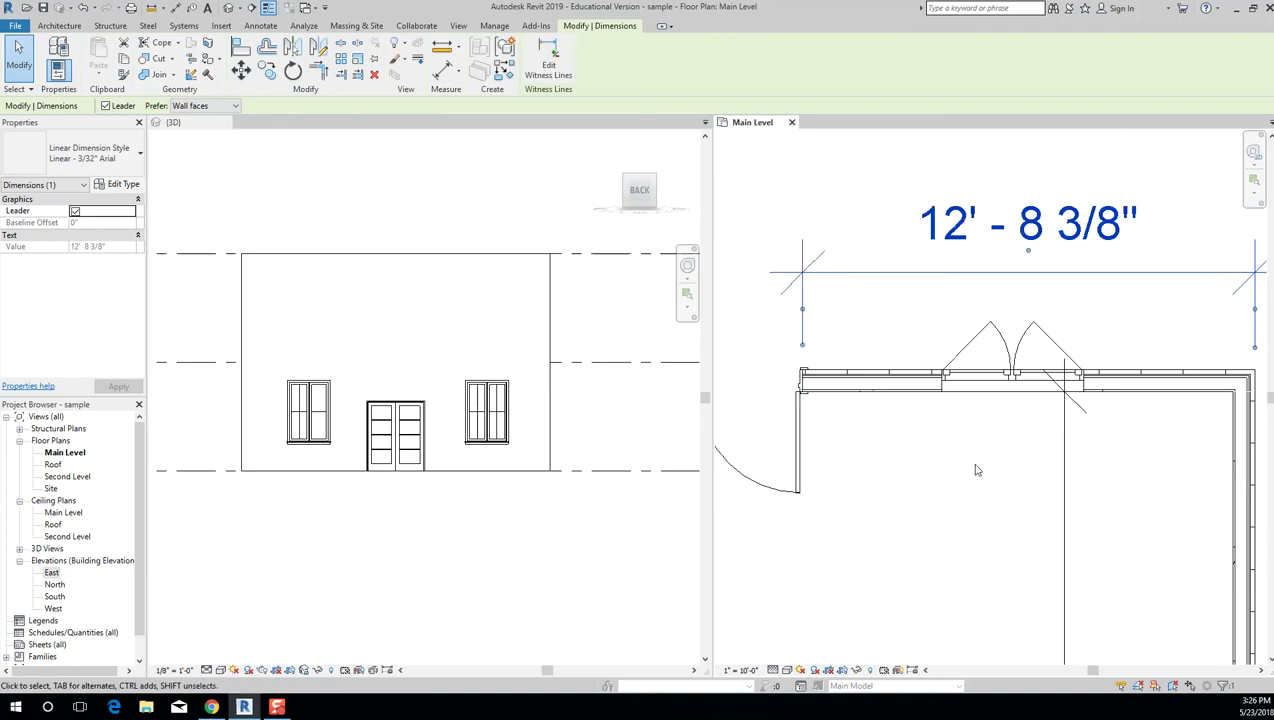
{"action": "left_click", "coordinate": [1001, 322]}
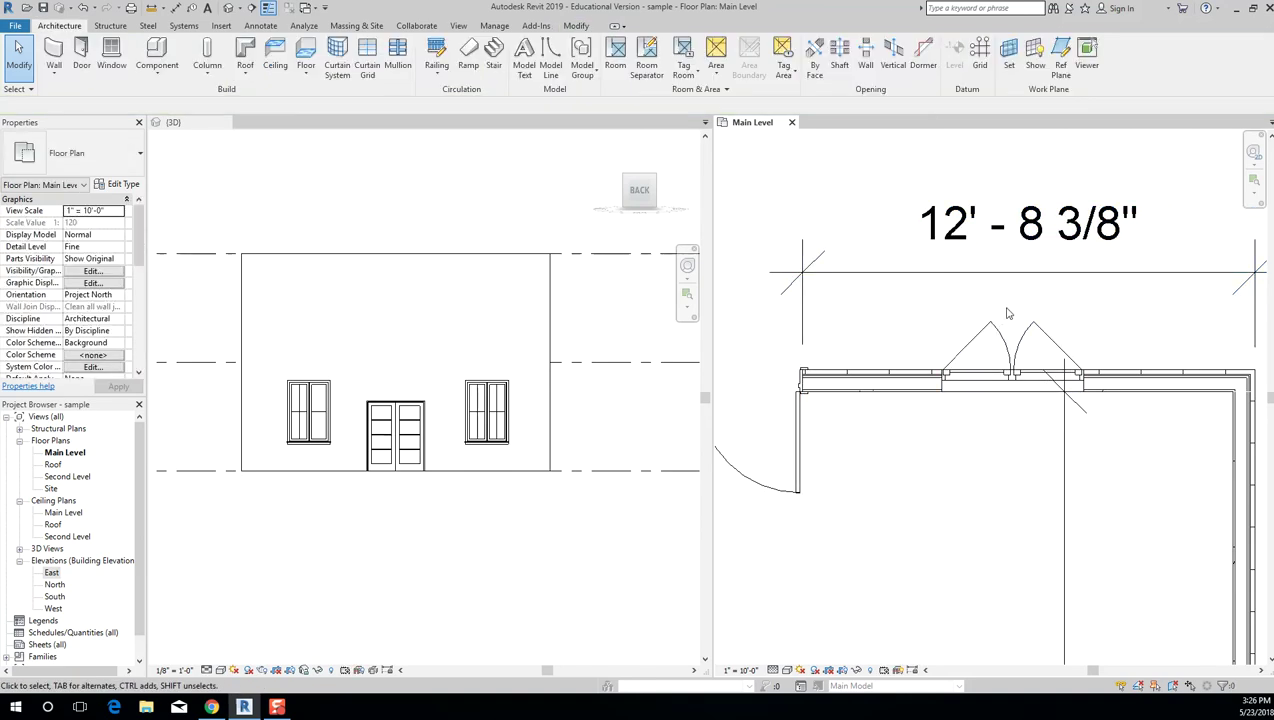
Reselect the dimension and move its door-side witness line back to the right window's centre.
{"action": "scroll", "coordinate": [1001, 322], "scroll_direction": "down", "scroll_amount": 2}
{"action": "left_click", "coordinate": [937, 311]}
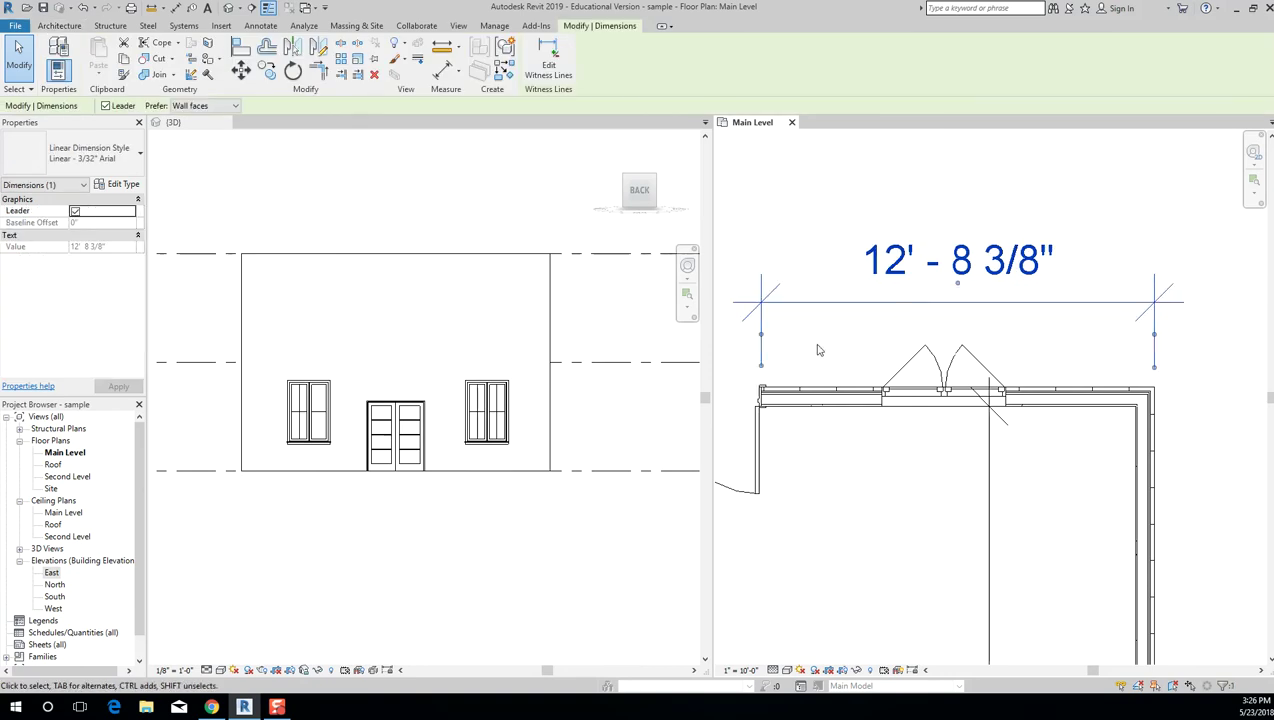
{"action": "left_click_drag", "start_coordinate": [762, 340], "coordinate": [945, 405]}
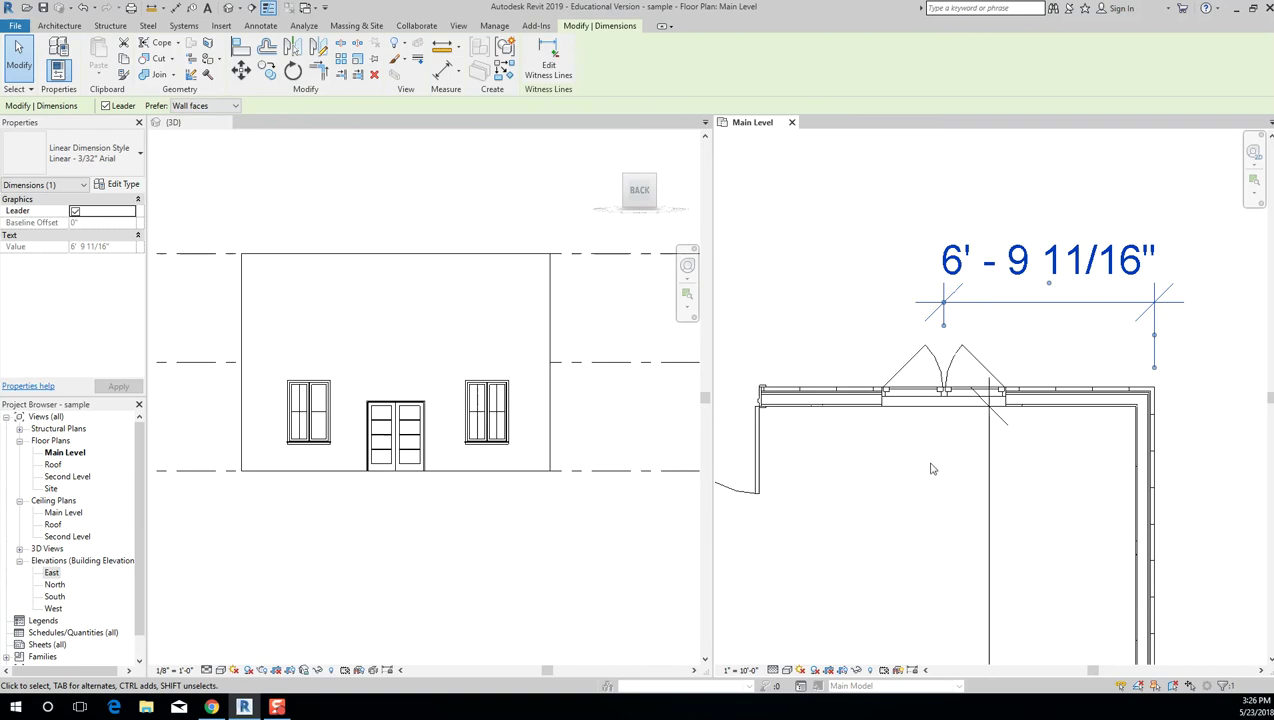
Delete the dimension between the right window's centre and the right wall, and deselect everything.
{"action": "scroll", "coordinate": [930, 470], "scroll_direction": "down", "scroll_amount": 1}
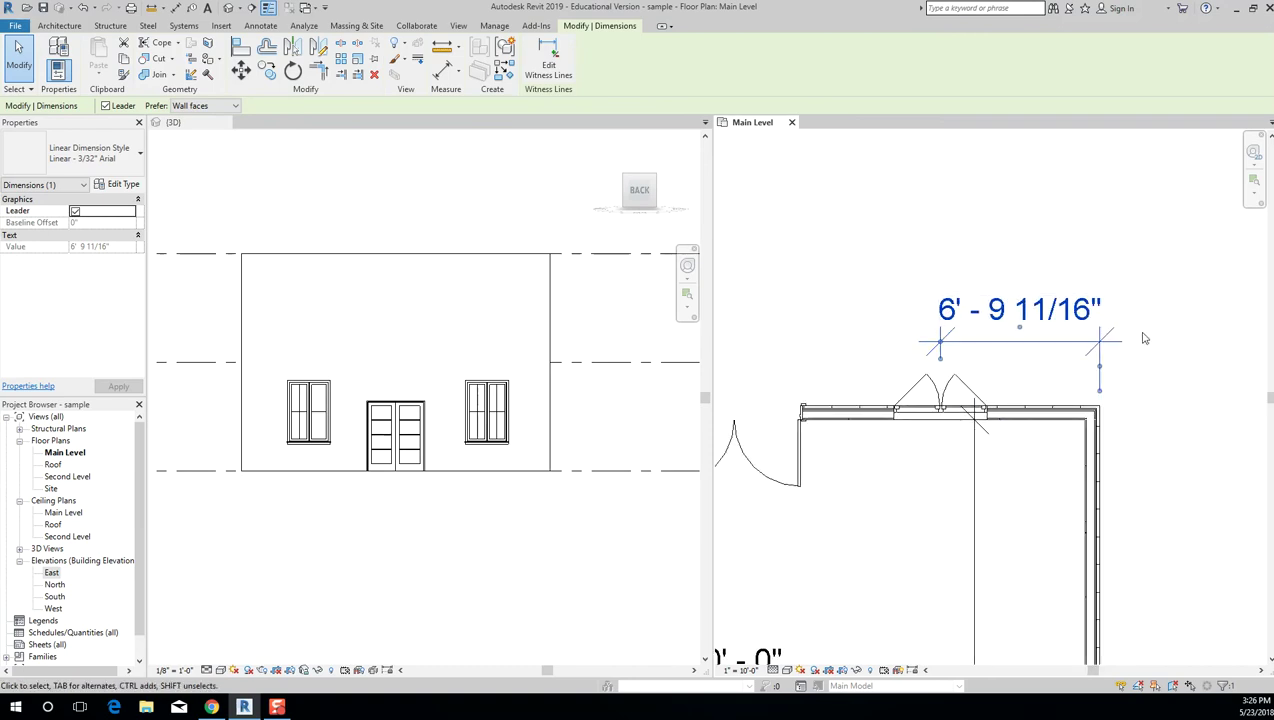
{"action": "left_click", "coordinate": [1000, 345]}
{"action": "left_click", "coordinate": [945, 392]}
{"action": "scroll", "coordinate": [990, 332], "scroll_direction": "down", "scroll_amount": 1}
{"action": "middle_click_drag", "start_coordinate": [1069, 378], "coordinate": [1012, 297]}
{"action": "left_click", "coordinate": [1079, 270]}
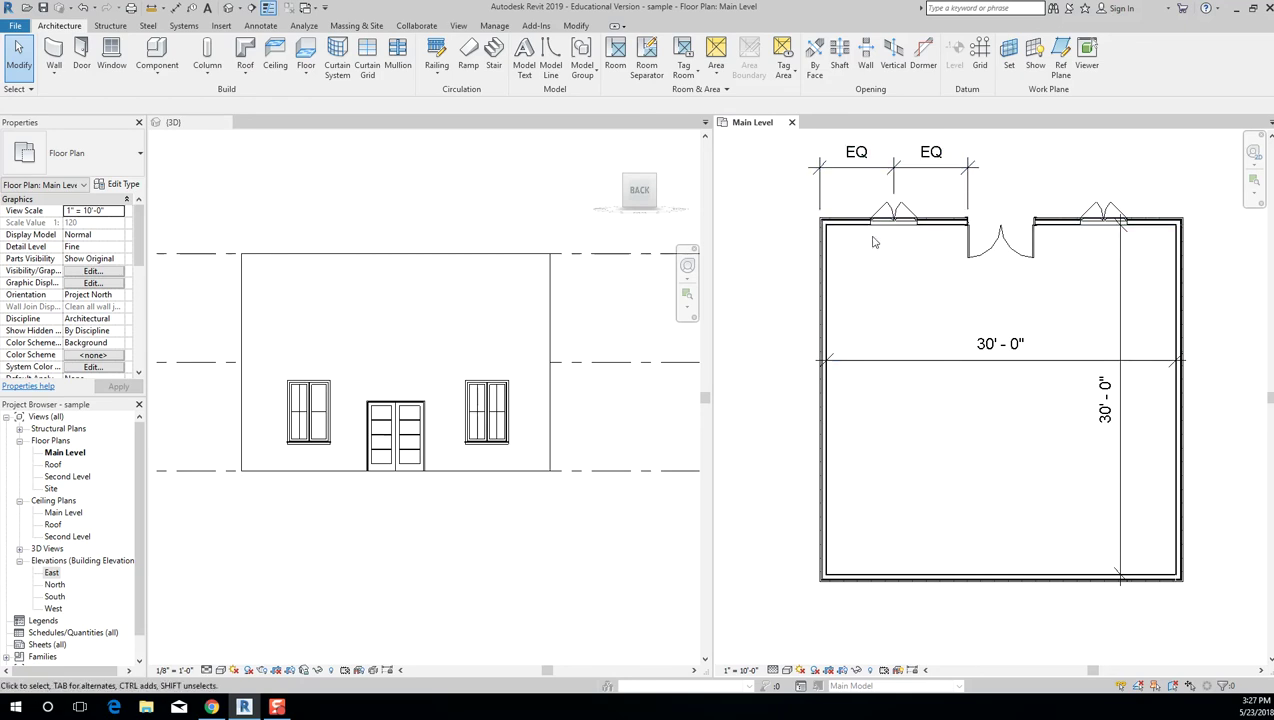
Choose the 36" x 84" Single-Flush door type for a new door near the building's lower-left corner.
{"action": "scroll", "coordinate": [853, 625], "scroll_direction": "up", "scroll_amount": 1}
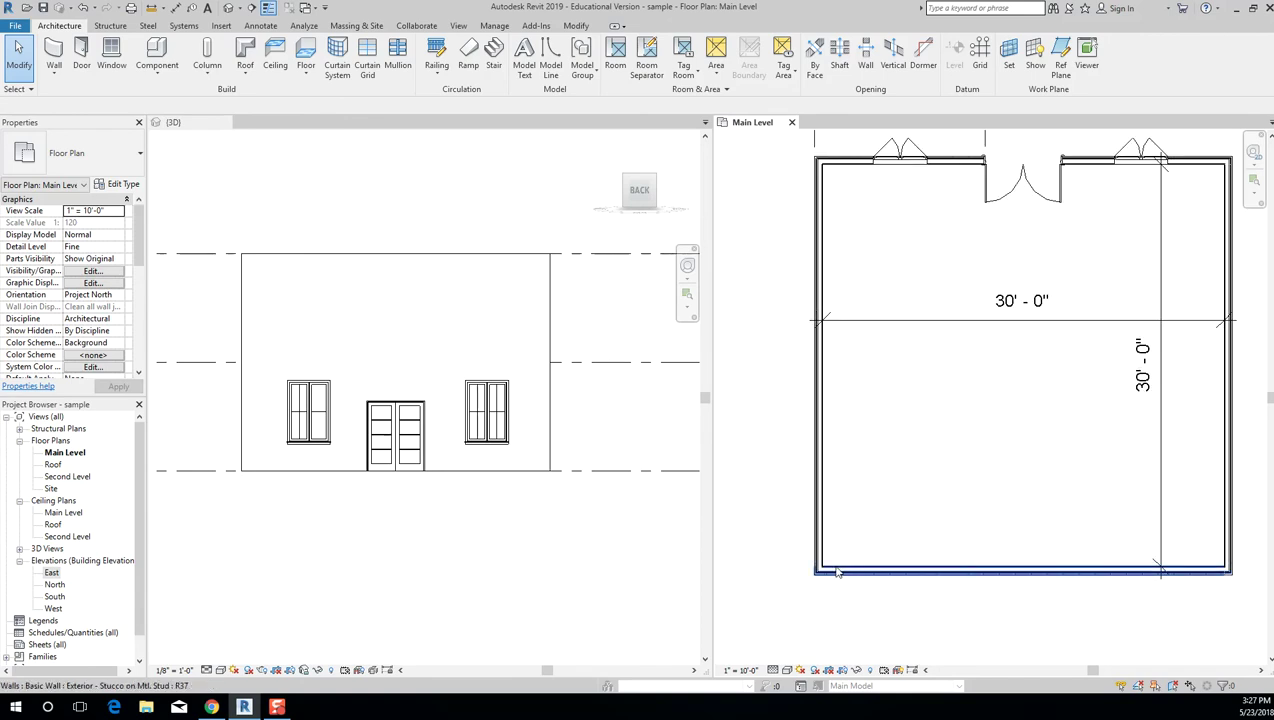
{"action": "scroll", "coordinate": [840, 605], "scroll_direction": "up", "scroll_amount": 1}
{"action": "scroll", "coordinate": [811, 580], "scroll_direction": "up", "scroll_amount": 1}
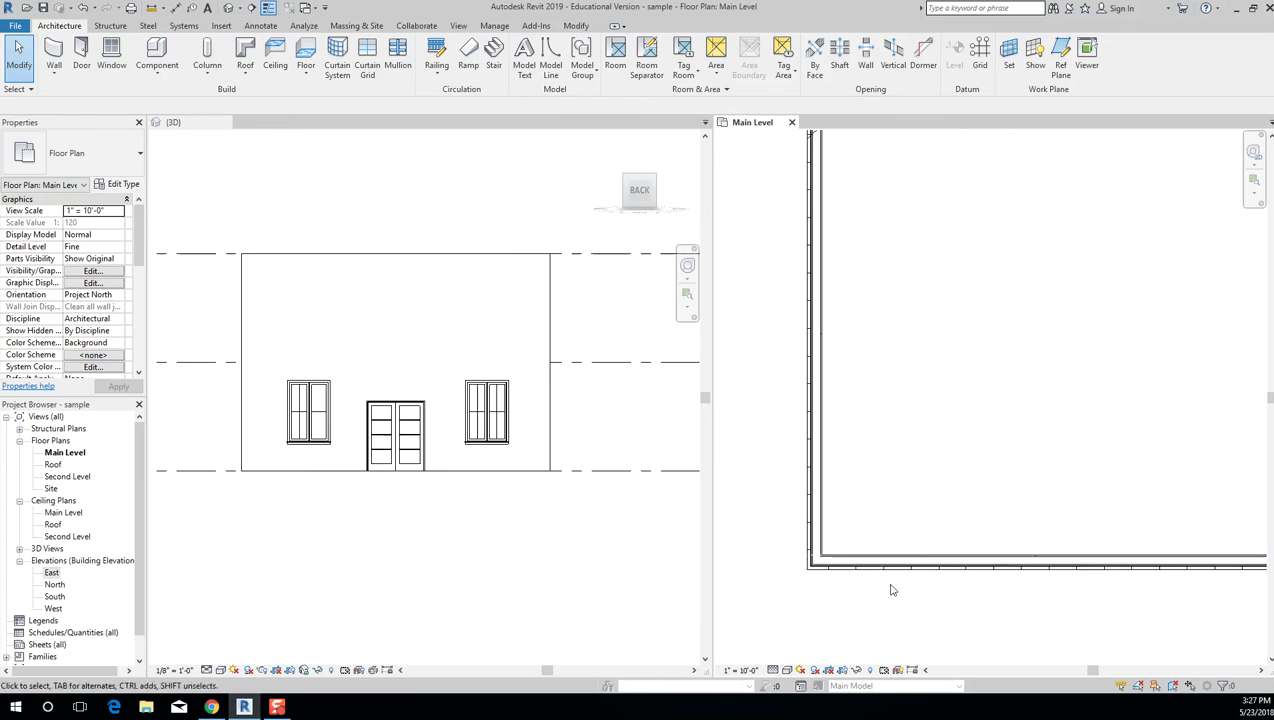
{"action": "scroll", "coordinate": [899, 543], "scroll_direction": "down", "scroll_amount": 1}
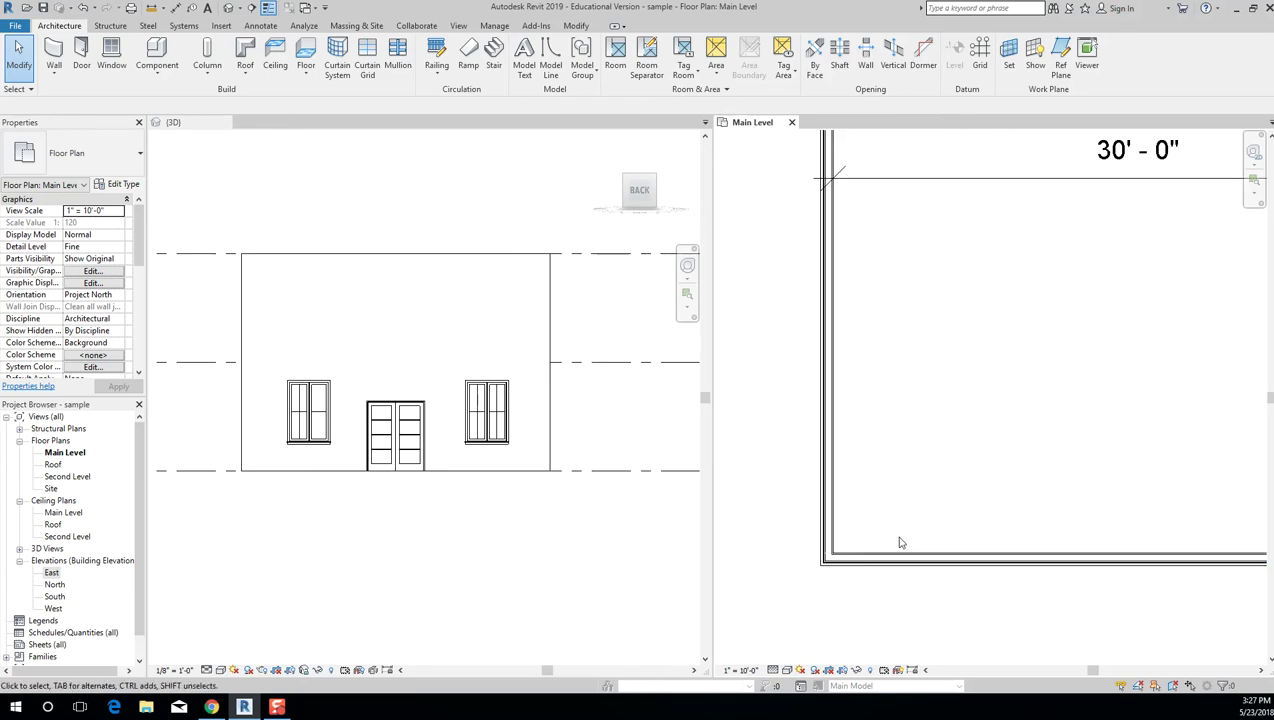
{"action": "left_click", "coordinate": [84, 60]}
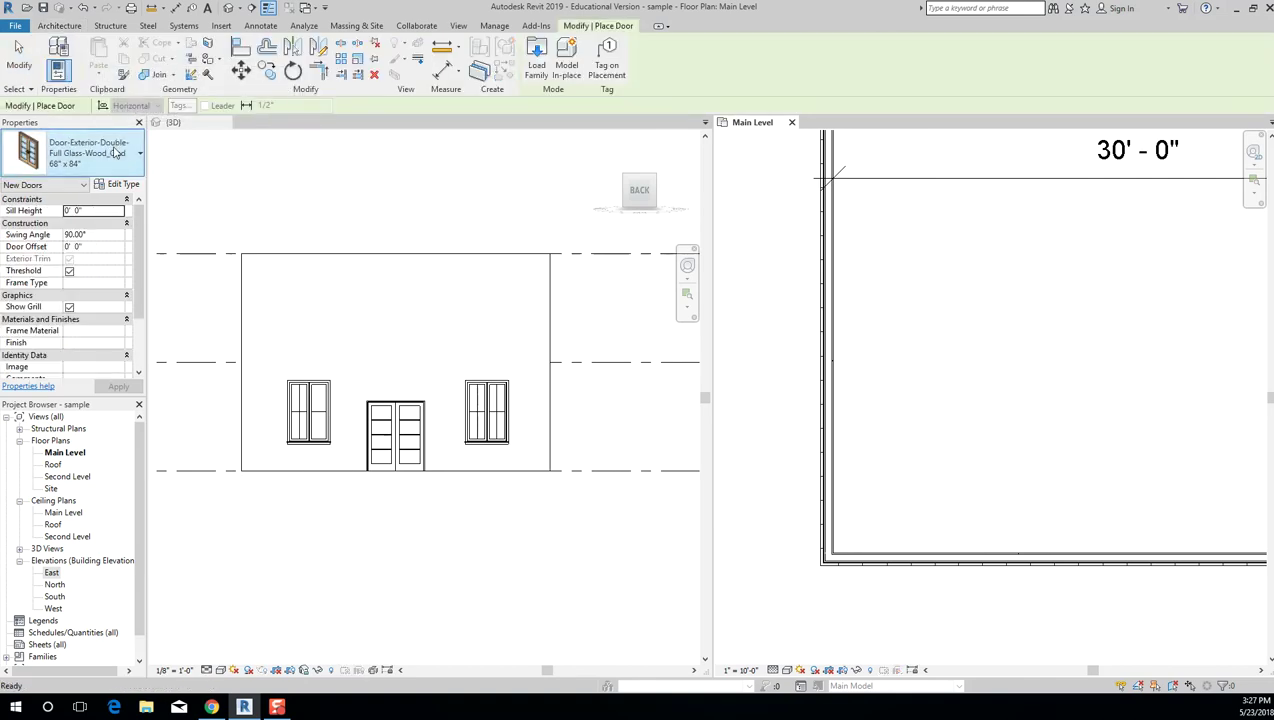
{"action": "left_click", "coordinate": [116, 152]}
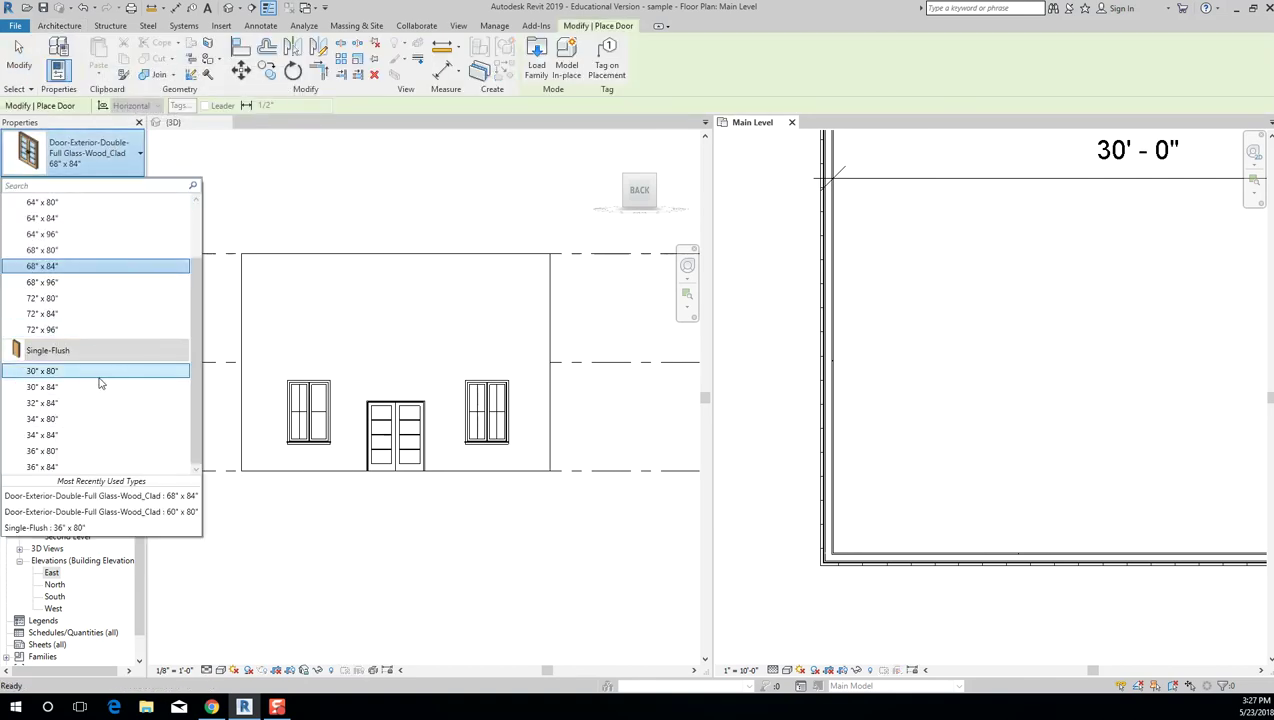
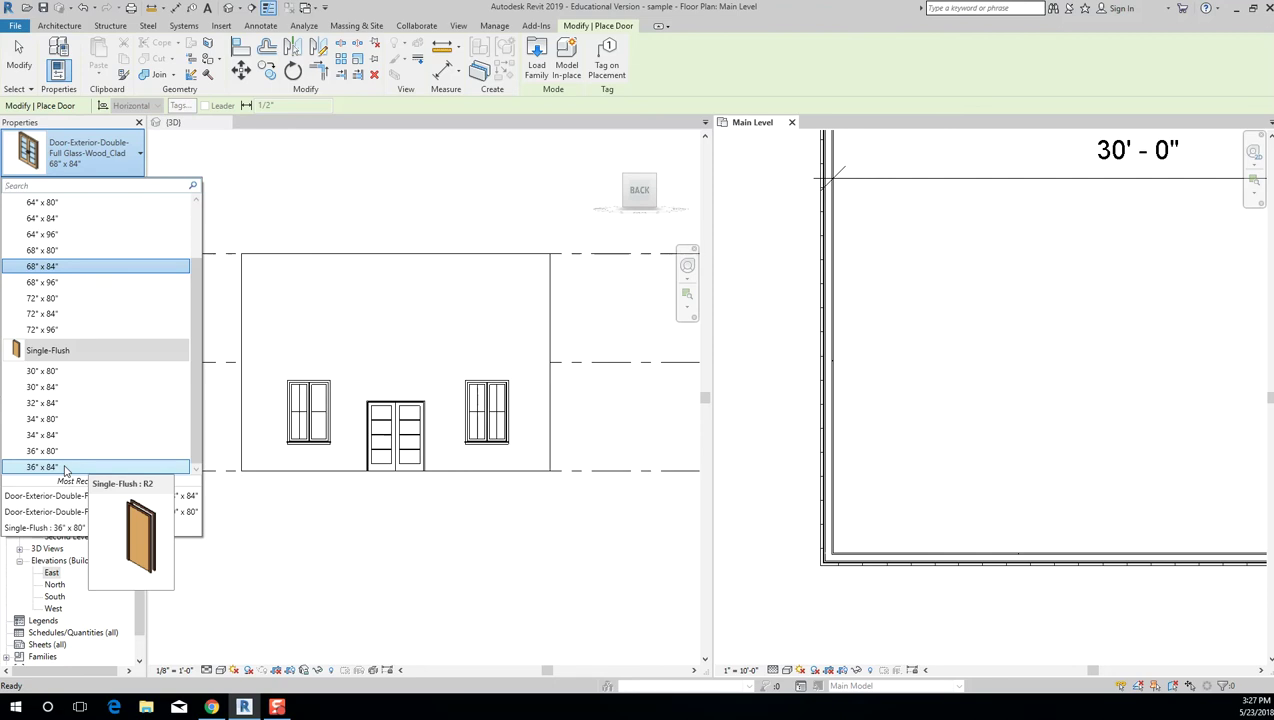
{"action": "left_click", "coordinate": [64, 467]}
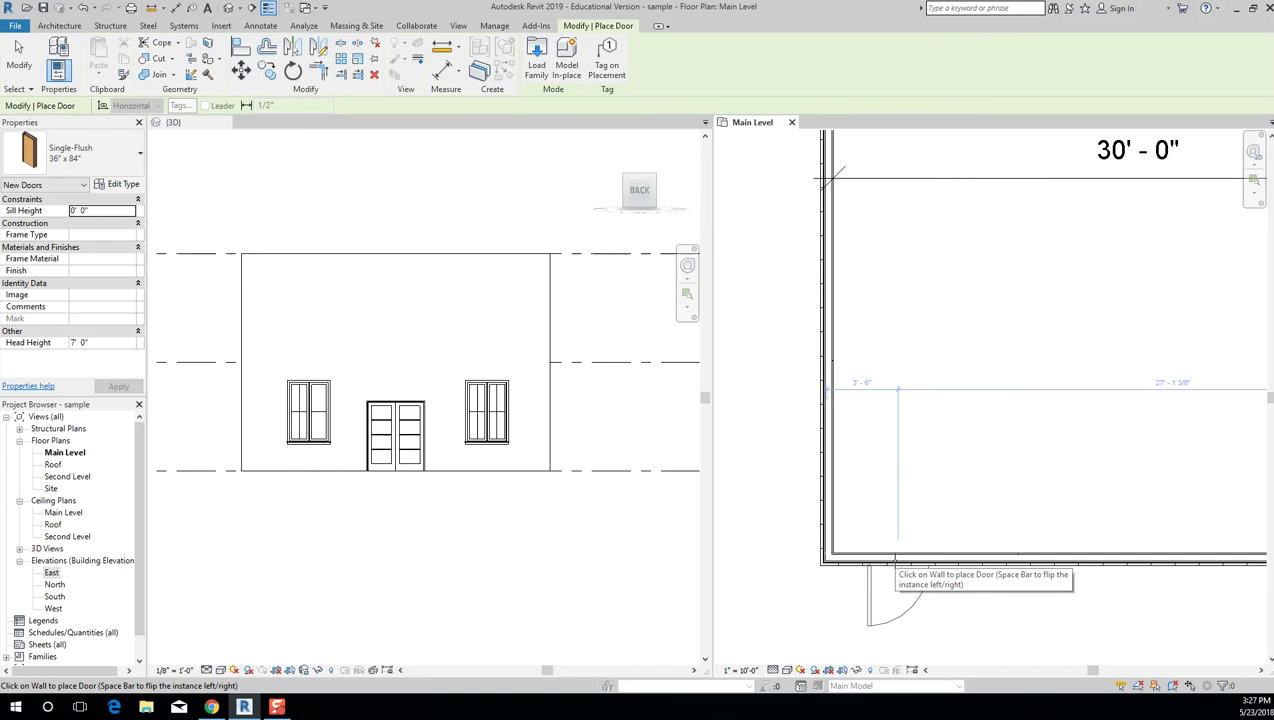
Place the single door in the lower wall about 3' - 6" from the left wall, select it, and remove it.
{"action": "left_click", "coordinate": [895, 557]}
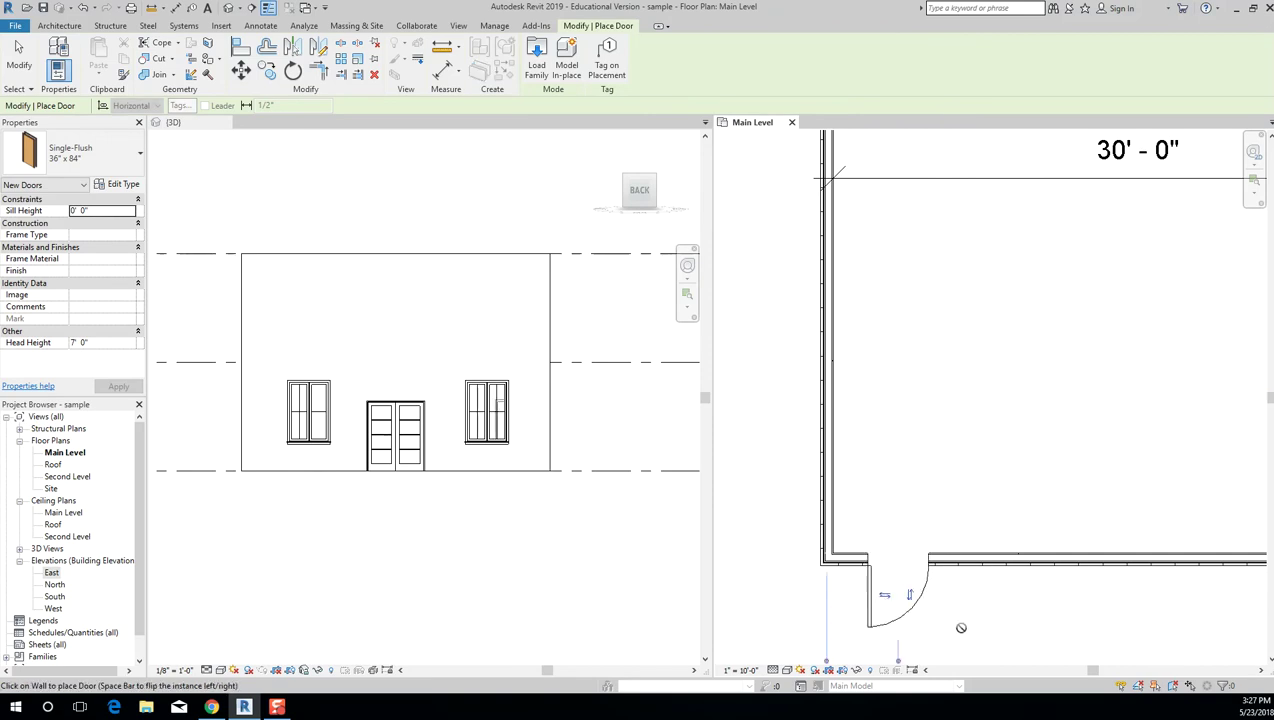
{"action": "middle_click_drag", "start_coordinate": [967, 617], "coordinate": [962, 459]}
{"action": "key", "text": "Escape"}
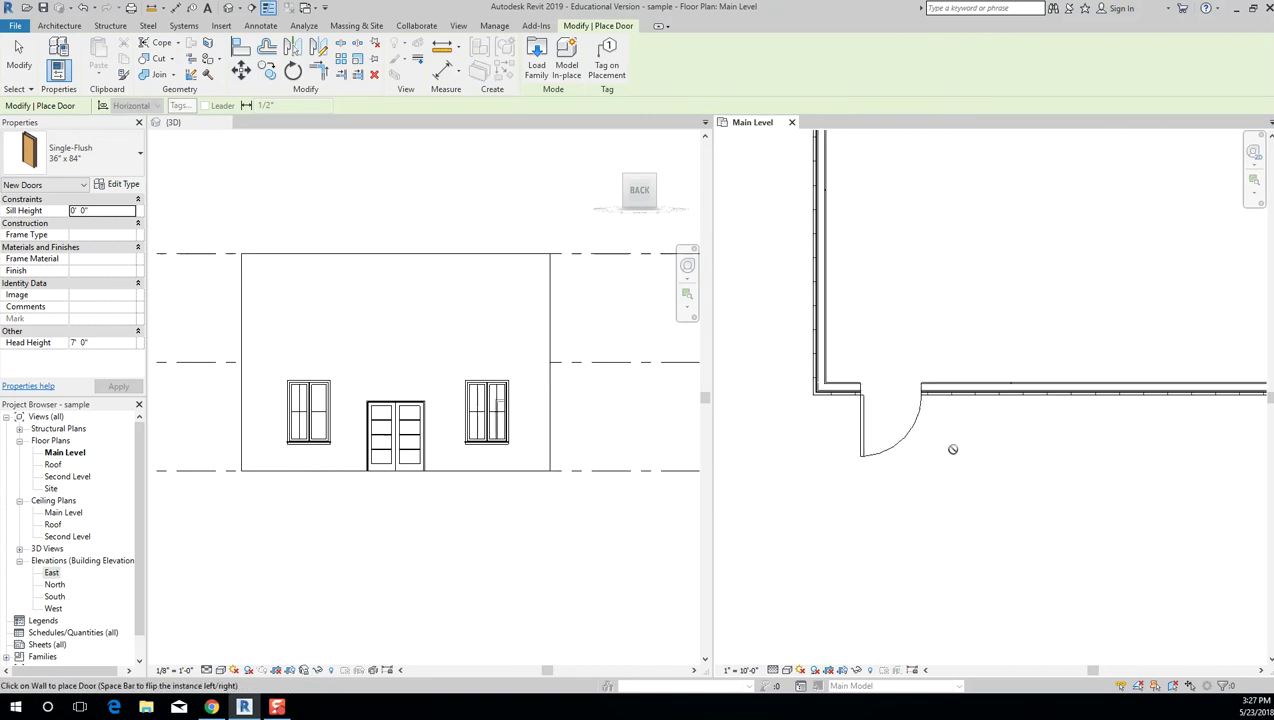
{"action": "key", "text": "Escape"}
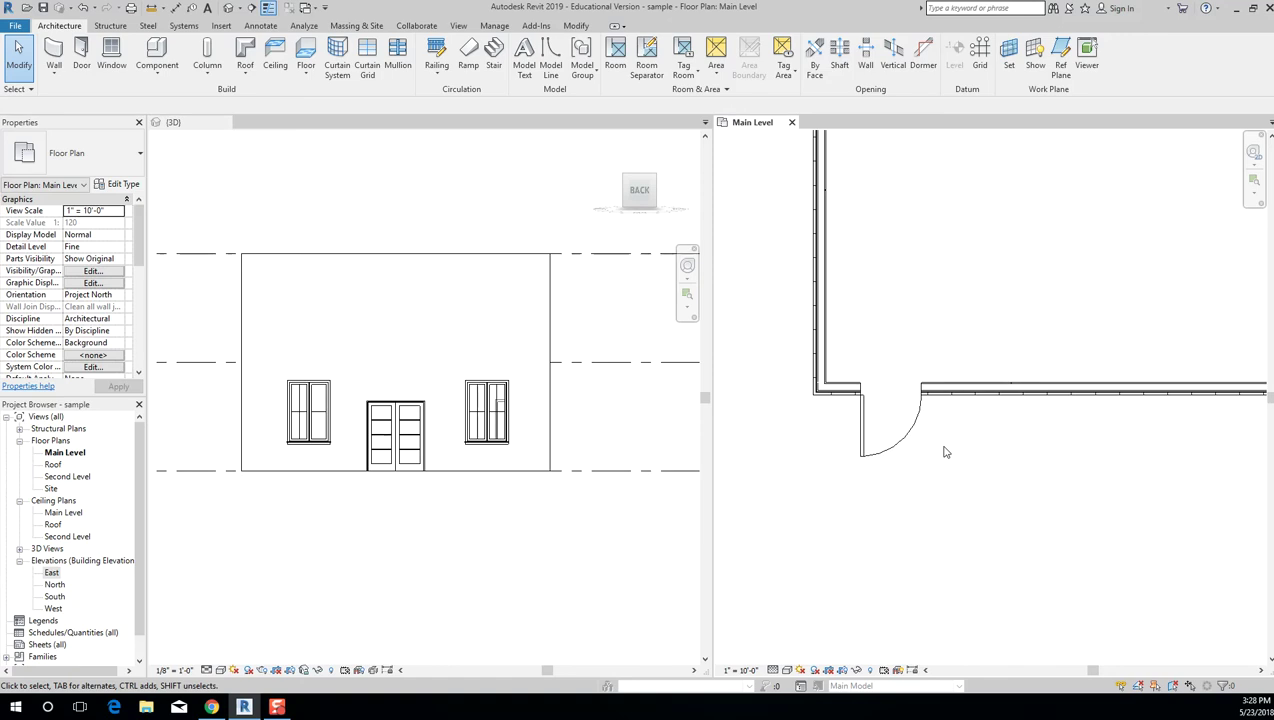
{"action": "scroll", "coordinate": [935, 436], "scroll_direction": "up", "scroll_amount": 1}
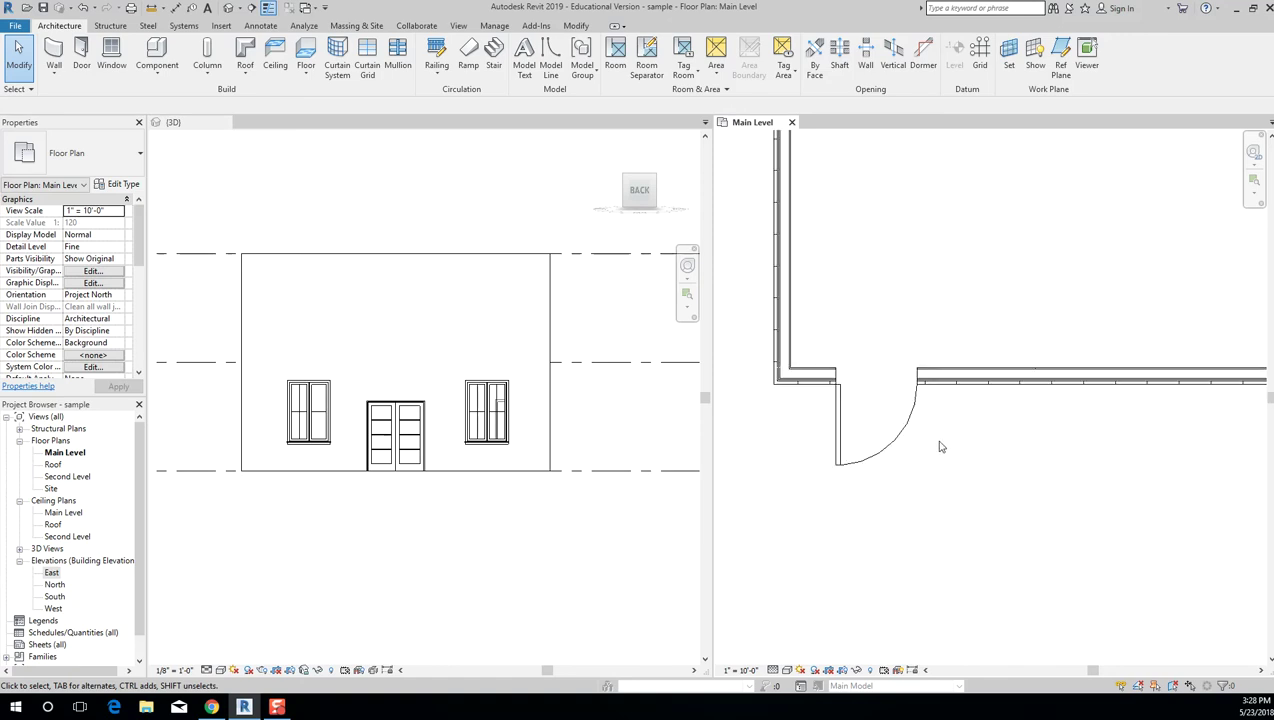
{"action": "left_click", "coordinate": [908, 428]}
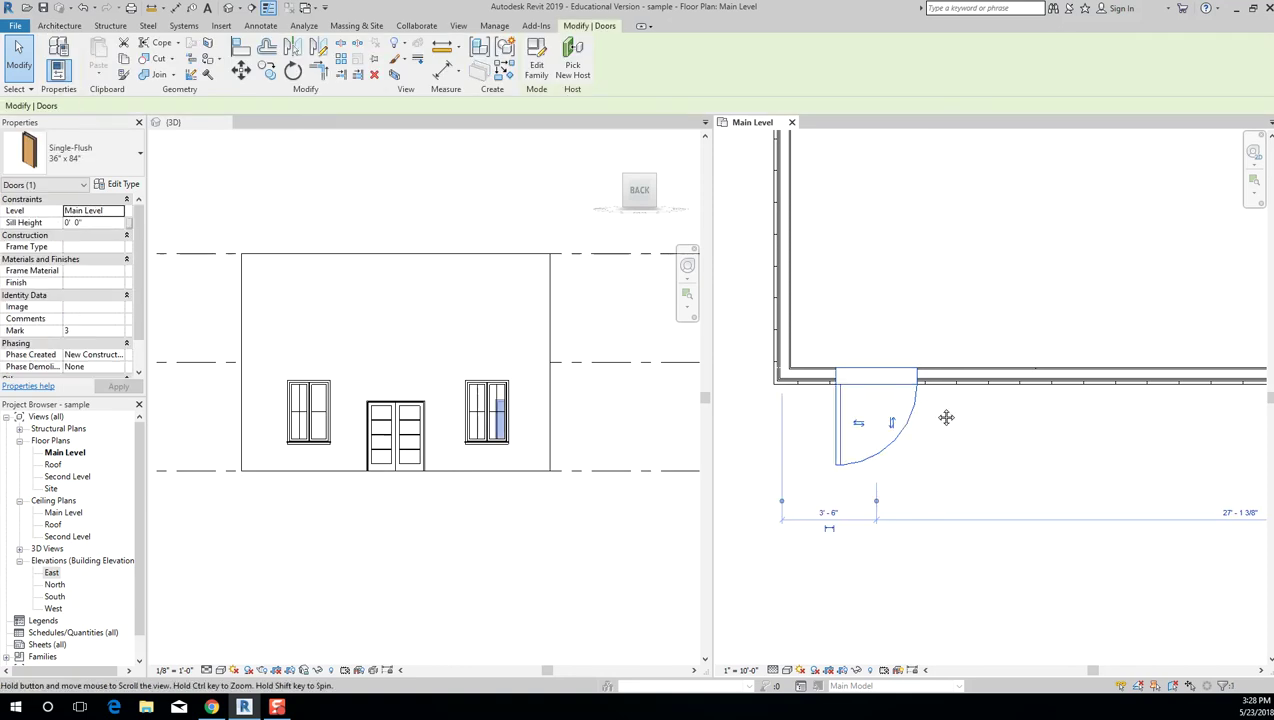
{"action": "middle_click_drag", "start_coordinate": [933, 422], "coordinate": [957, 484]}
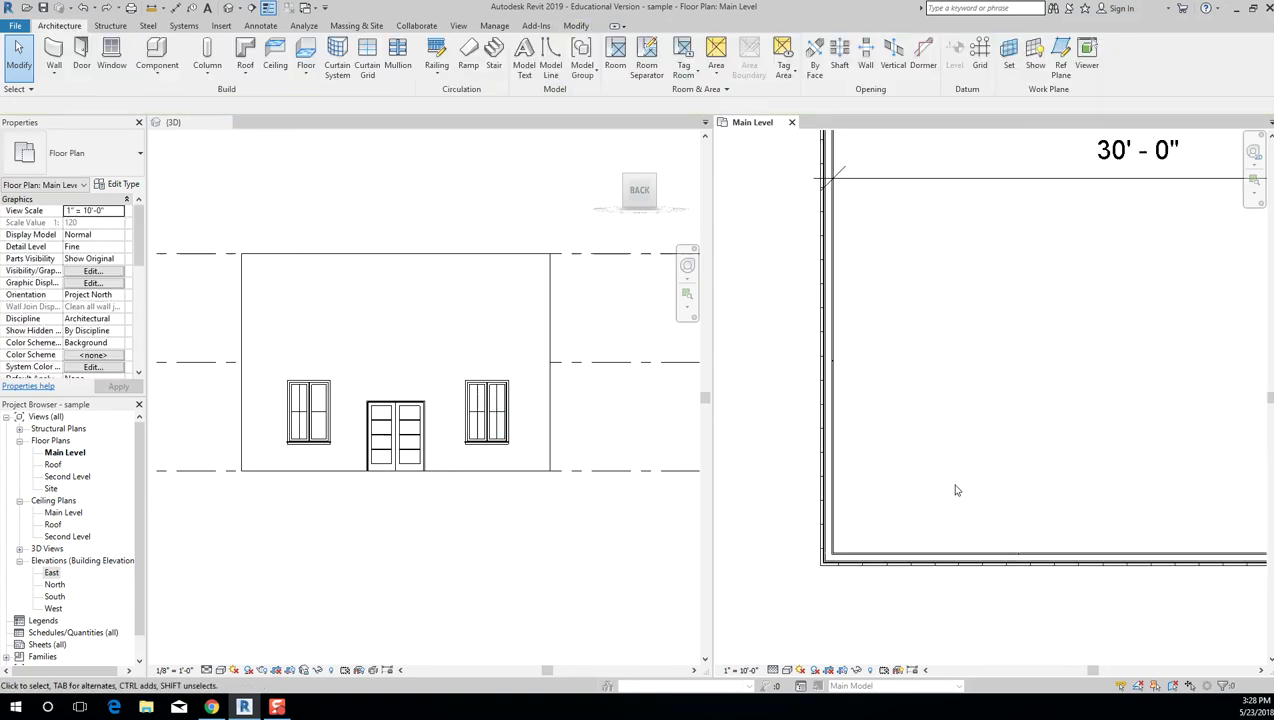
Place a 36" x 84" Single-Flush door in the lower wall, 4' - 0" from the left wall, swinging outward and hinged on the left.
{"action": "left_click", "coordinate": [86, 70]}
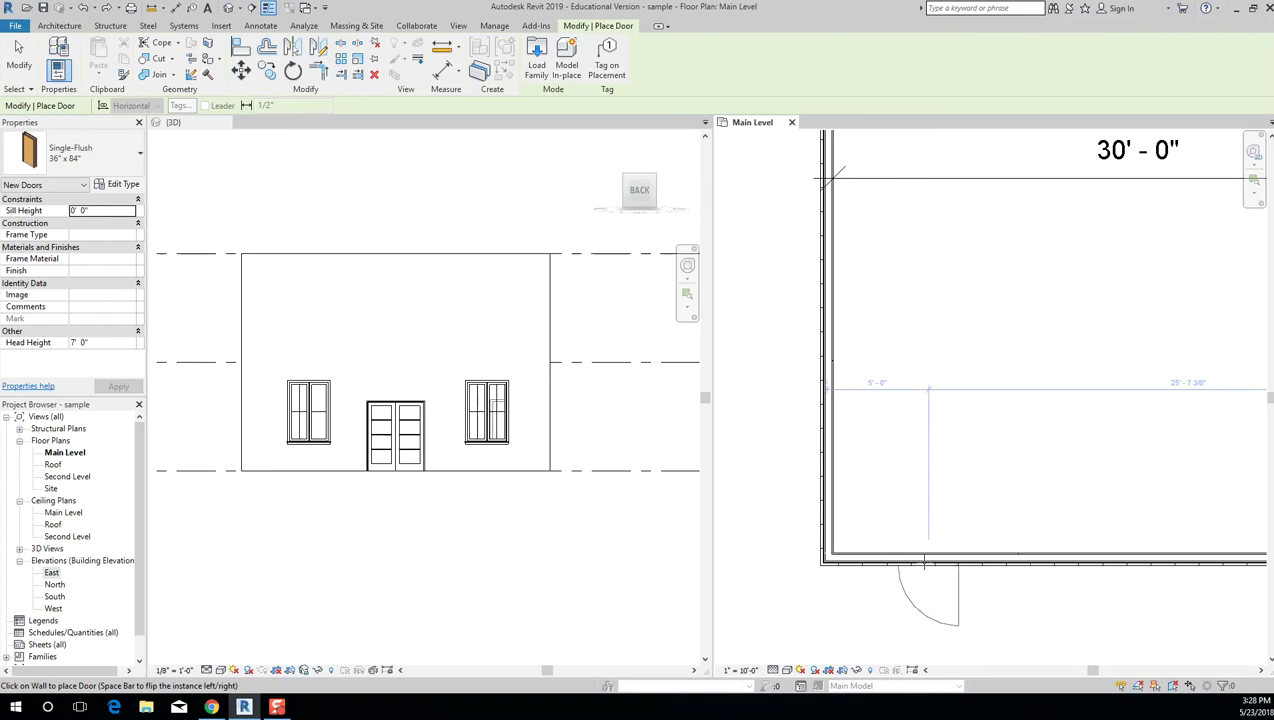
{"action": "scroll", "coordinate": [905, 562], "scroll_direction": "up", "scroll_amount": 1}
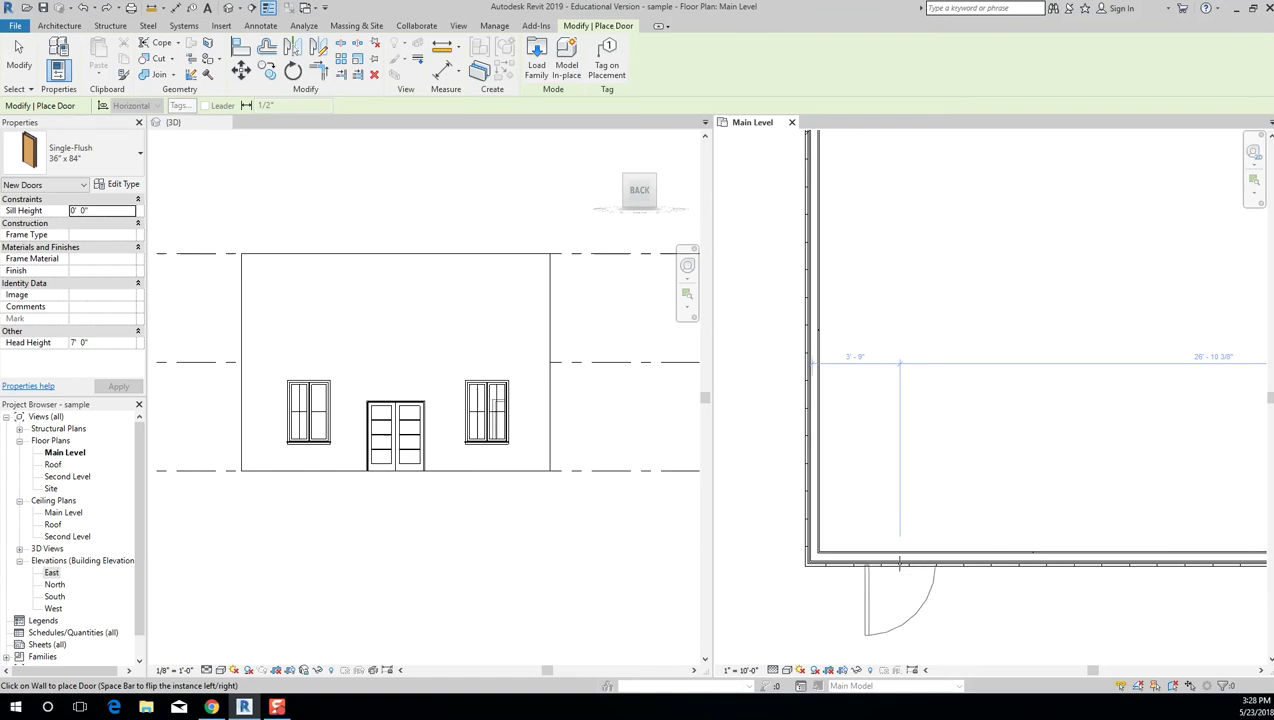
{"action": "key", "text": "space"}
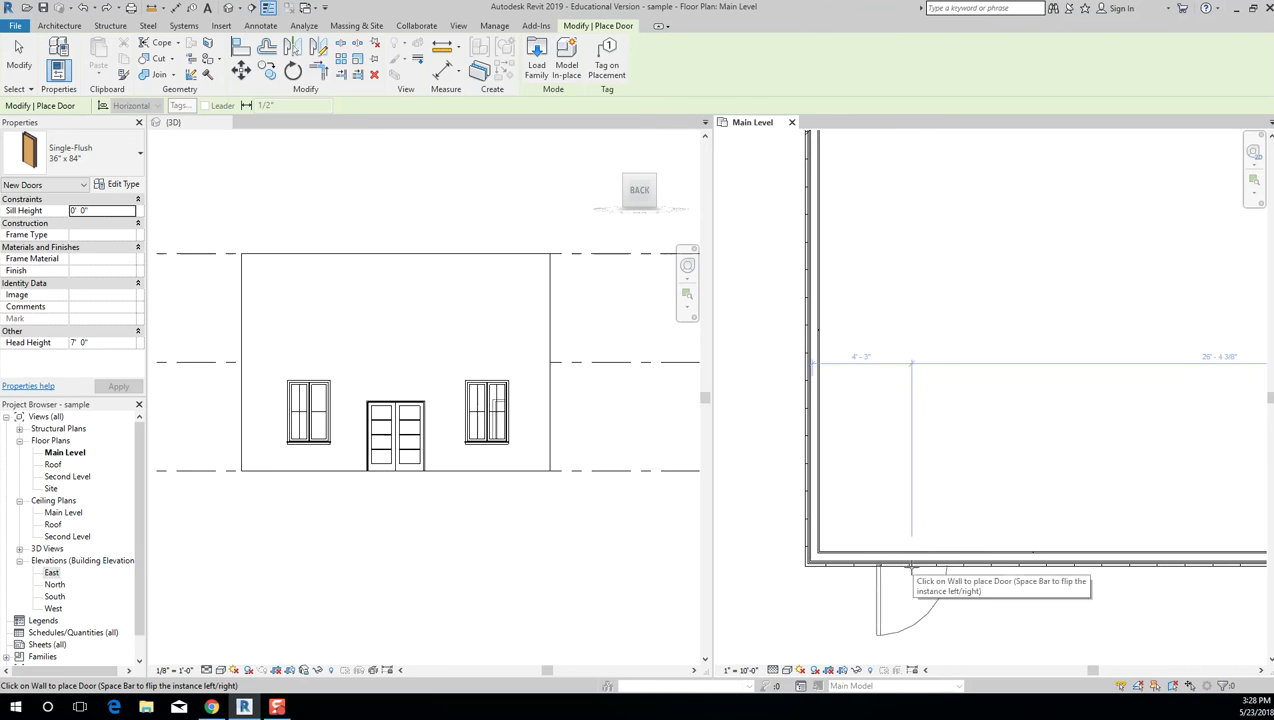
{"action": "left_click", "coordinate": [904, 562]}
{"action": "scroll", "coordinate": [945, 606], "scroll_direction": "down", "scroll_amount": 1}
{"action": "middle_click_drag", "start_coordinate": [952, 609], "coordinate": [962, 440]}
{"action": "scroll", "coordinate": [965, 451], "scroll_direction": "up", "scroll_amount": 1}
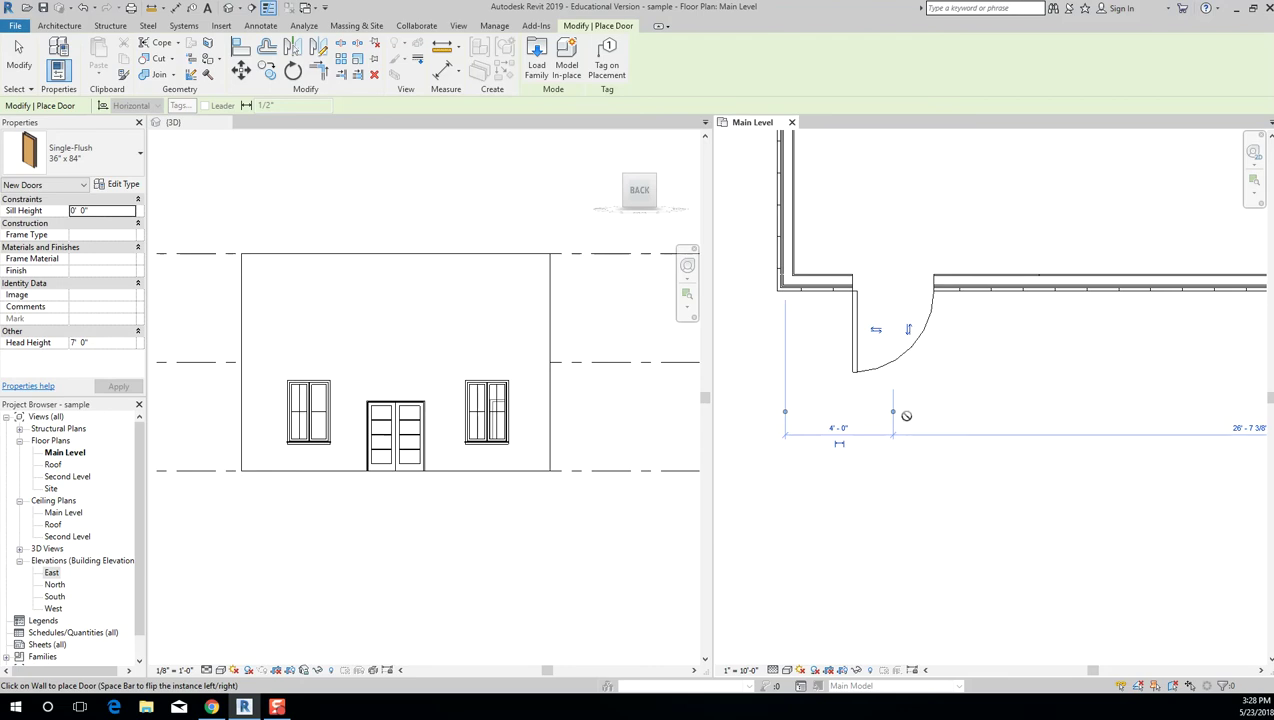
Select the placed door and move its temporary dimension witness lines to the exterior wall face and the opening's nearer edge.
{"action": "middle_click_drag", "start_coordinate": [903, 450], "coordinate": [928, 516]}
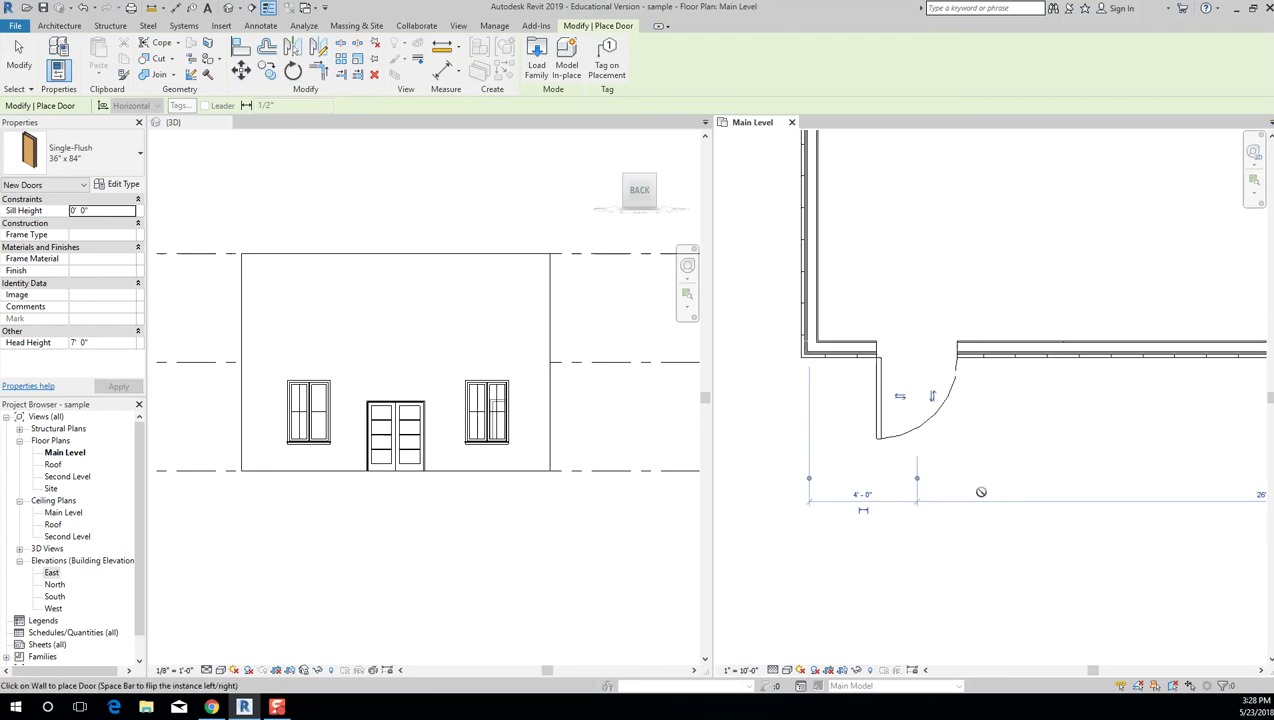
{"action": "left_click", "coordinate": [866, 564]}
{"action": "key", "text": "Escape"}
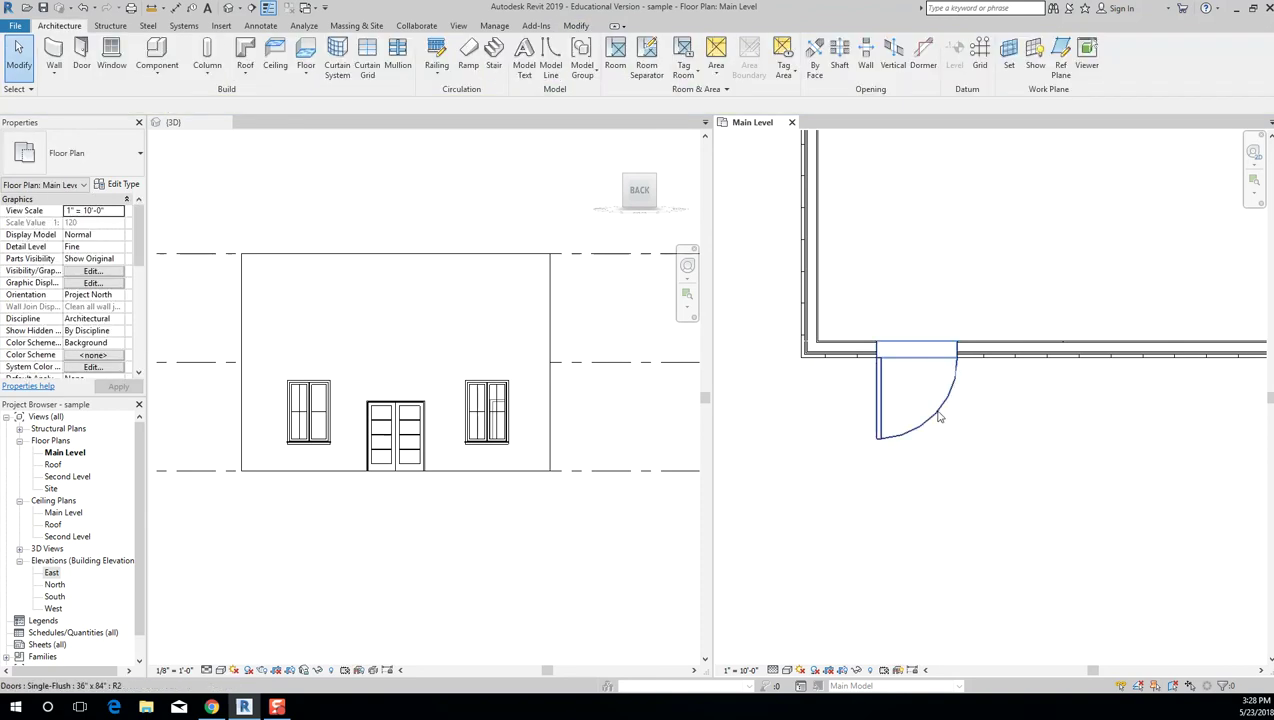
{"action": "left_click", "coordinate": [938, 412]}
{"action": "left_click", "coordinate": [969, 448]}
{"action": "left_click", "coordinate": [932, 432]}
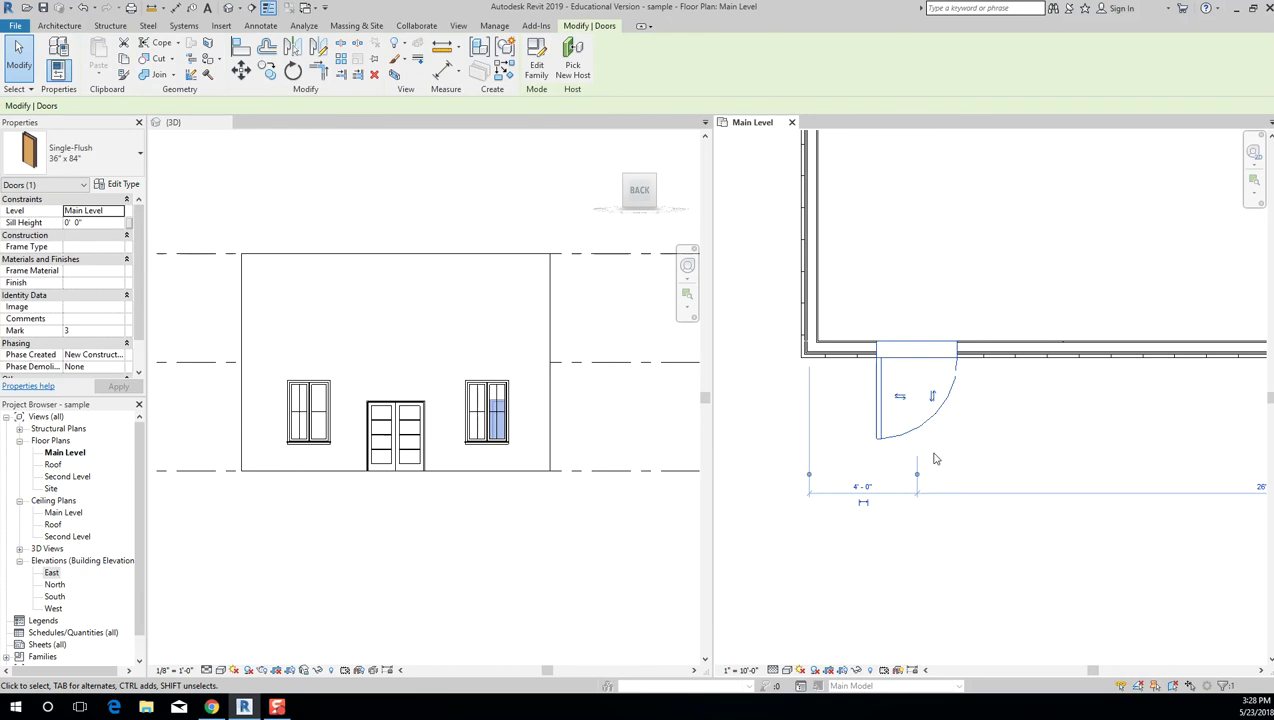
{"action": "left_click", "coordinate": [1036, 418]}
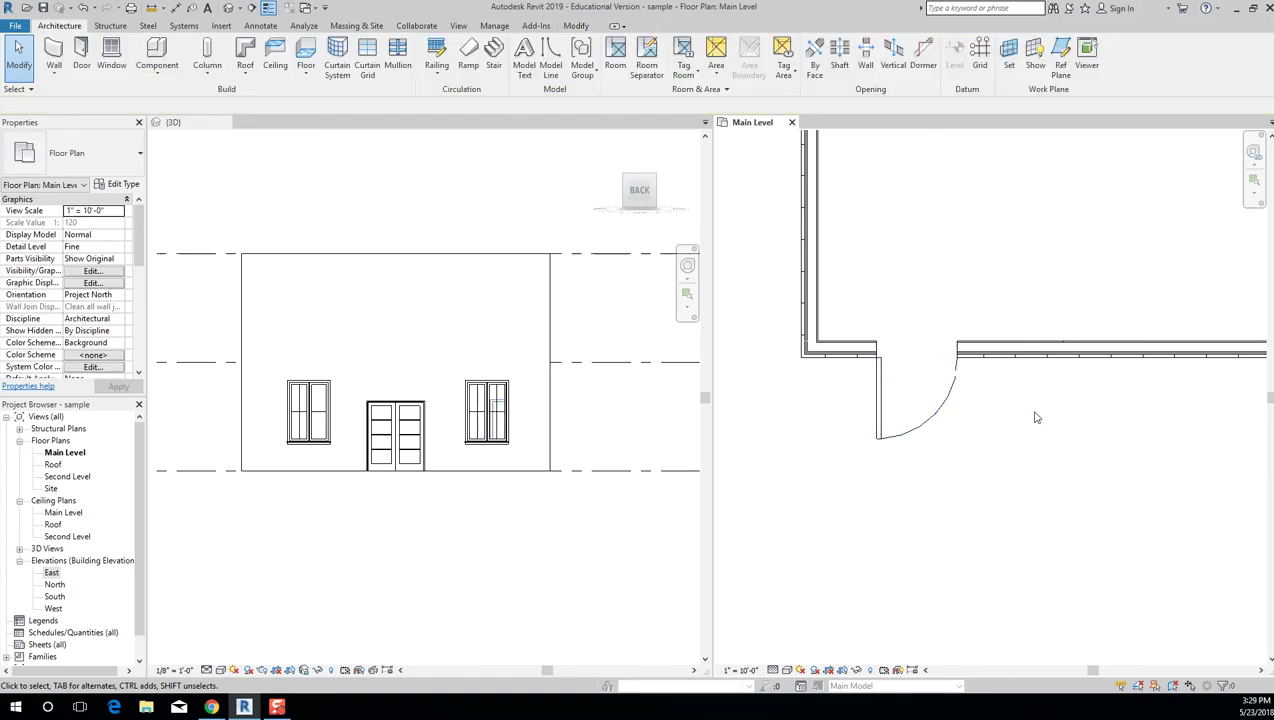
{"action": "left_click", "coordinate": [951, 398]}
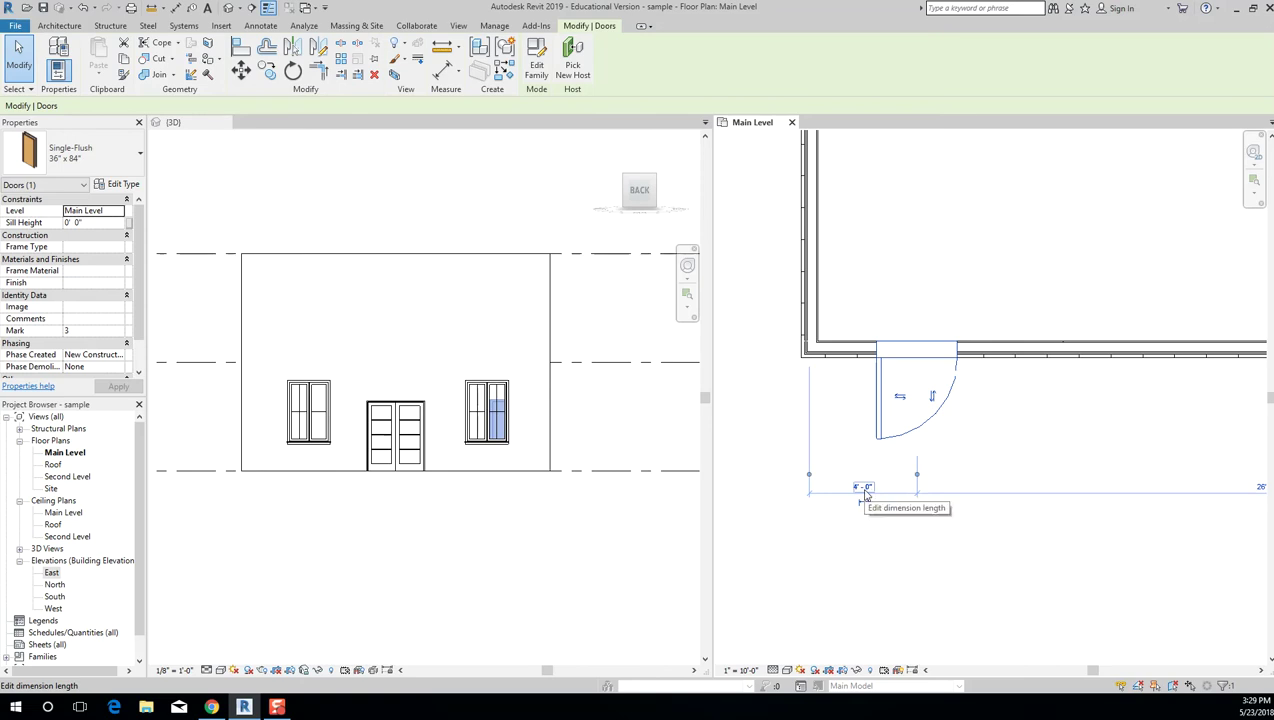
{"action": "scroll", "coordinate": [760, 362], "scroll_direction": "up", "scroll_amount": 2}
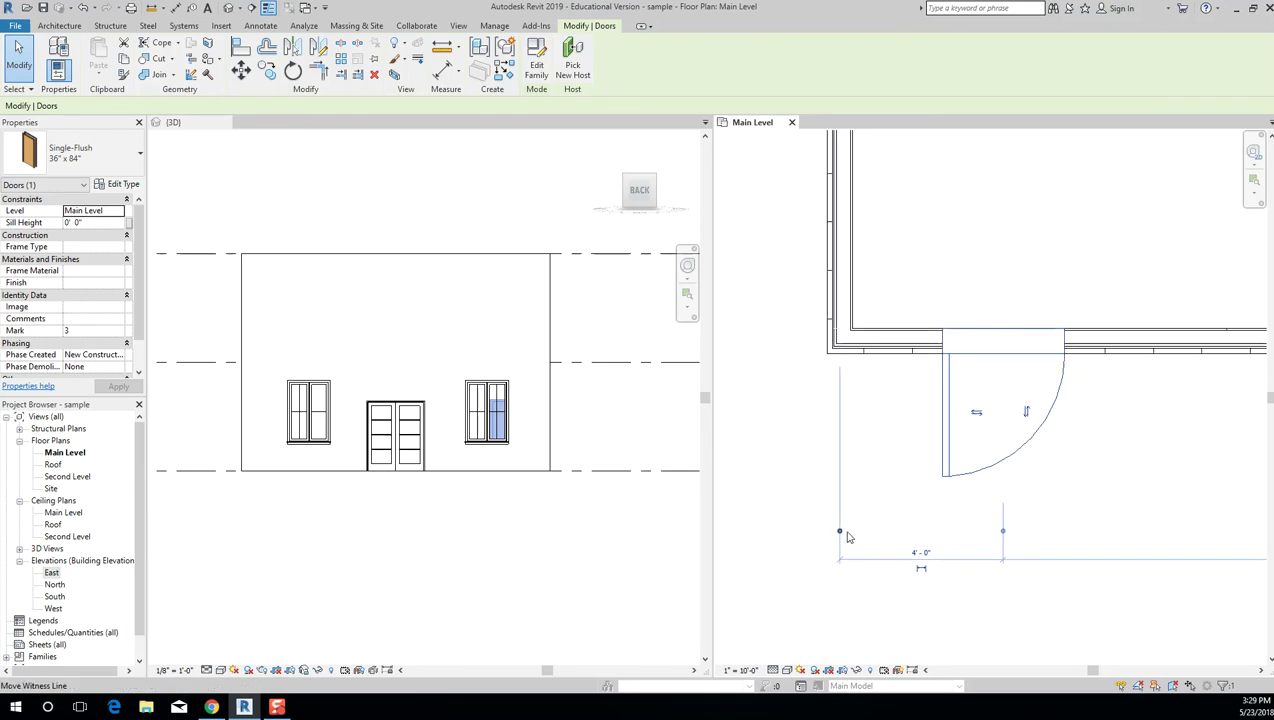
{"action": "left_click_drag", "start_coordinate": [840, 535], "coordinate": [828, 351]}
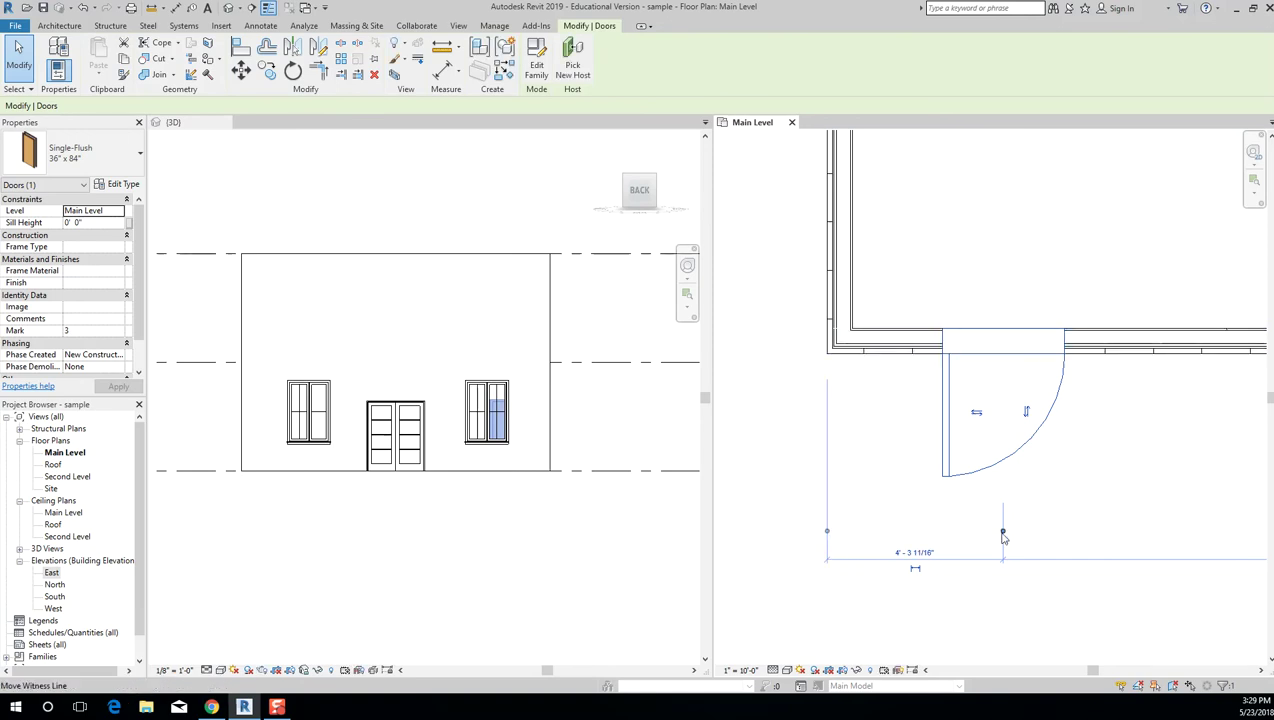
{"action": "left_click_drag", "start_coordinate": [1003, 533], "coordinate": [943, 346]}
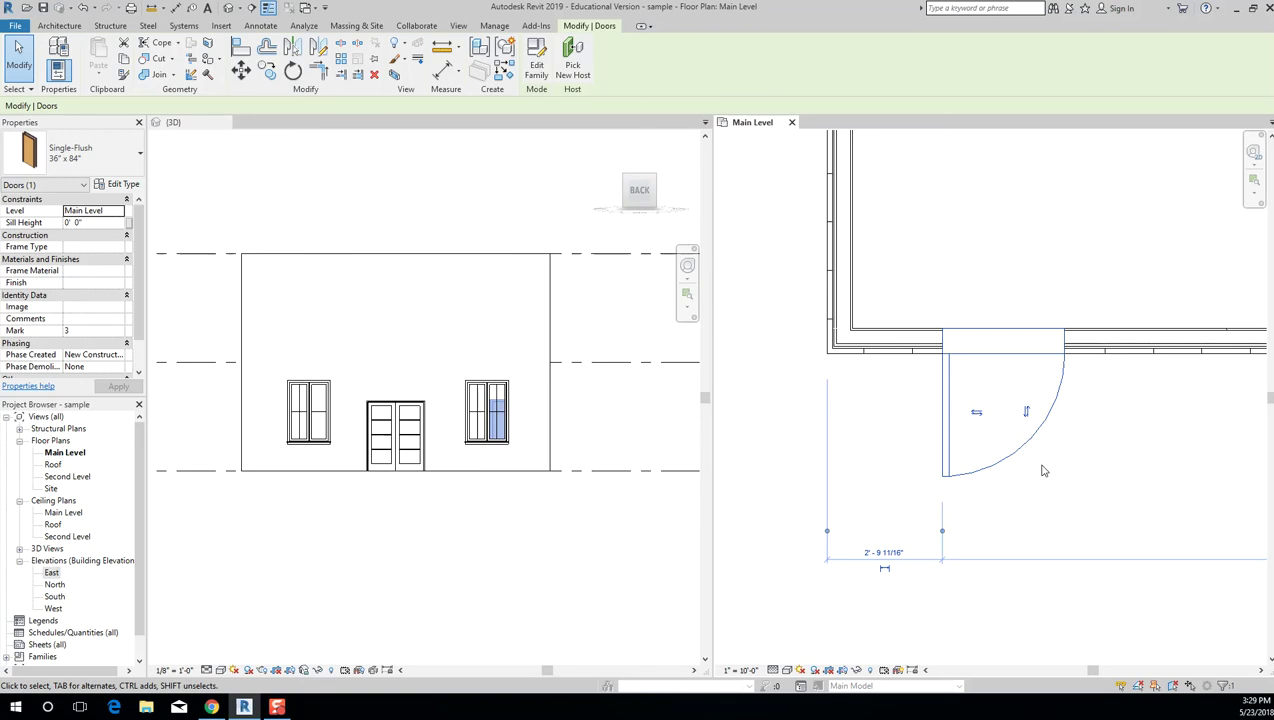
Realign the wall-side witness line with the exterior wall corner and deselect the door.
{"action": "left_click", "coordinate": [981, 540]}
{"action": "left_click", "coordinate": [978, 476]}
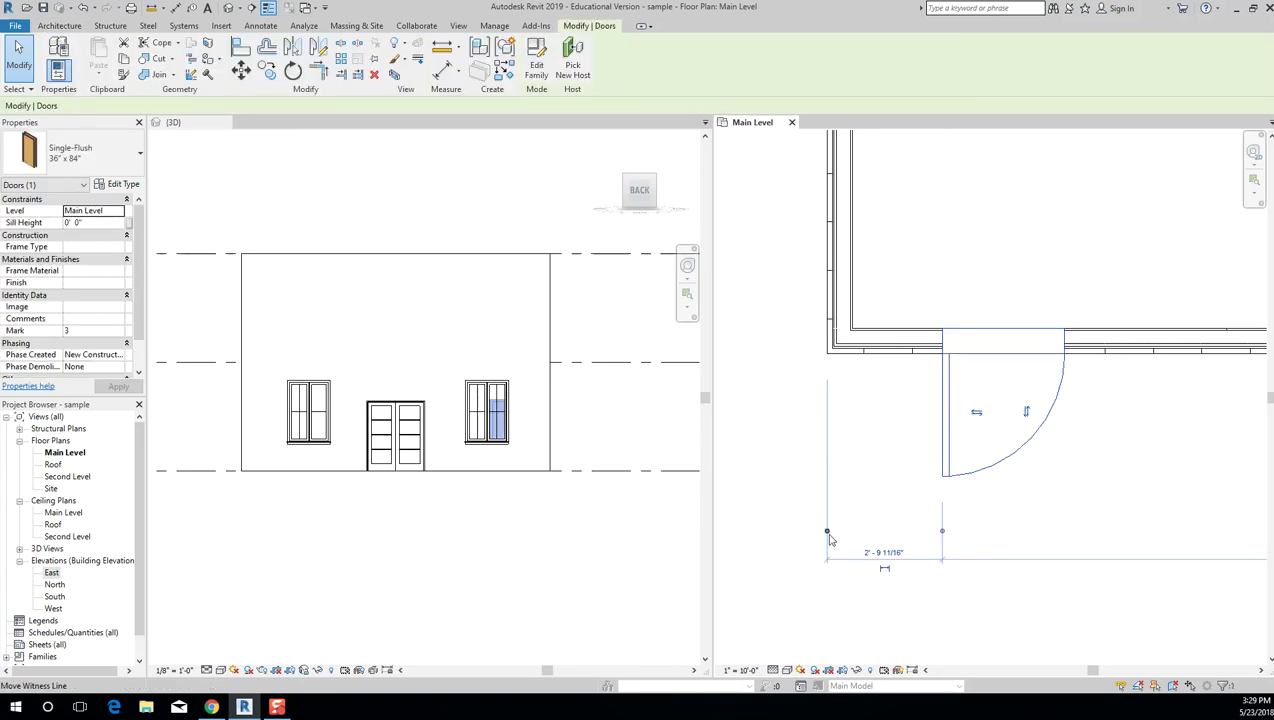
{"action": "left_click_drag", "start_coordinate": [827, 537], "coordinate": [889, 448]}
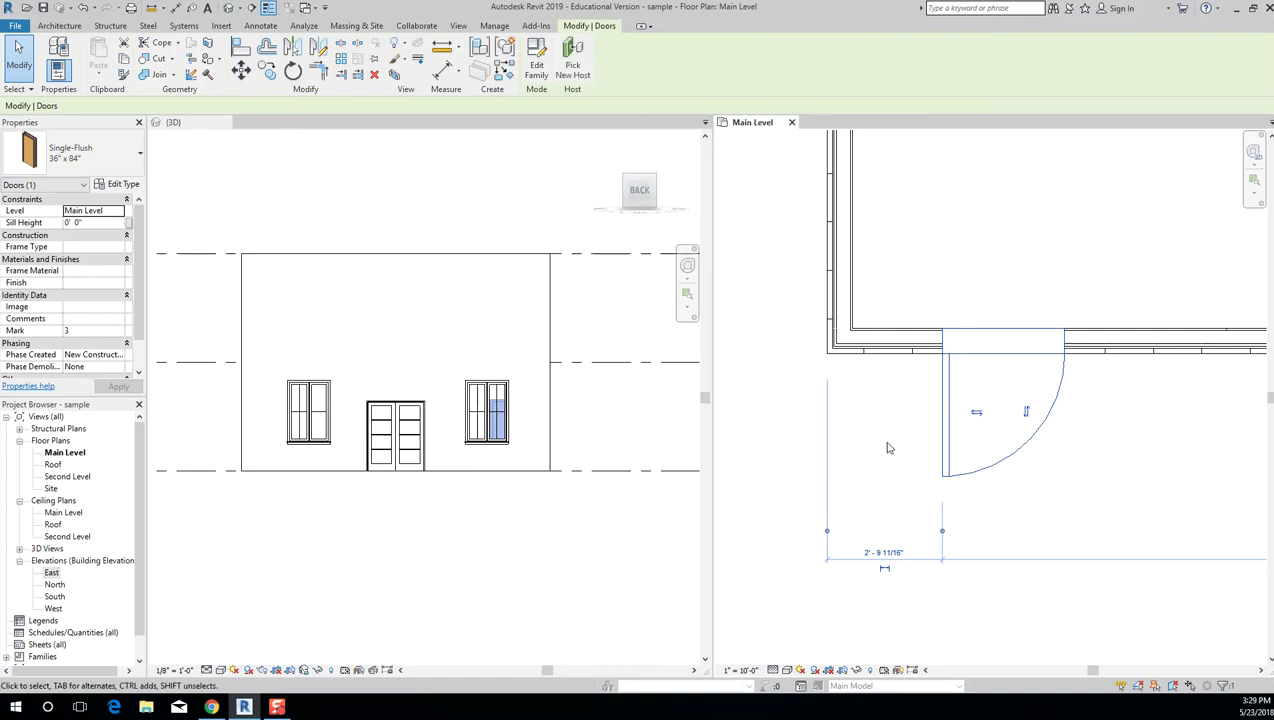
{"action": "left_click_drag", "start_coordinate": [827, 531], "coordinate": [827, 350]}
{"action": "left_click", "coordinate": [941, 620]}
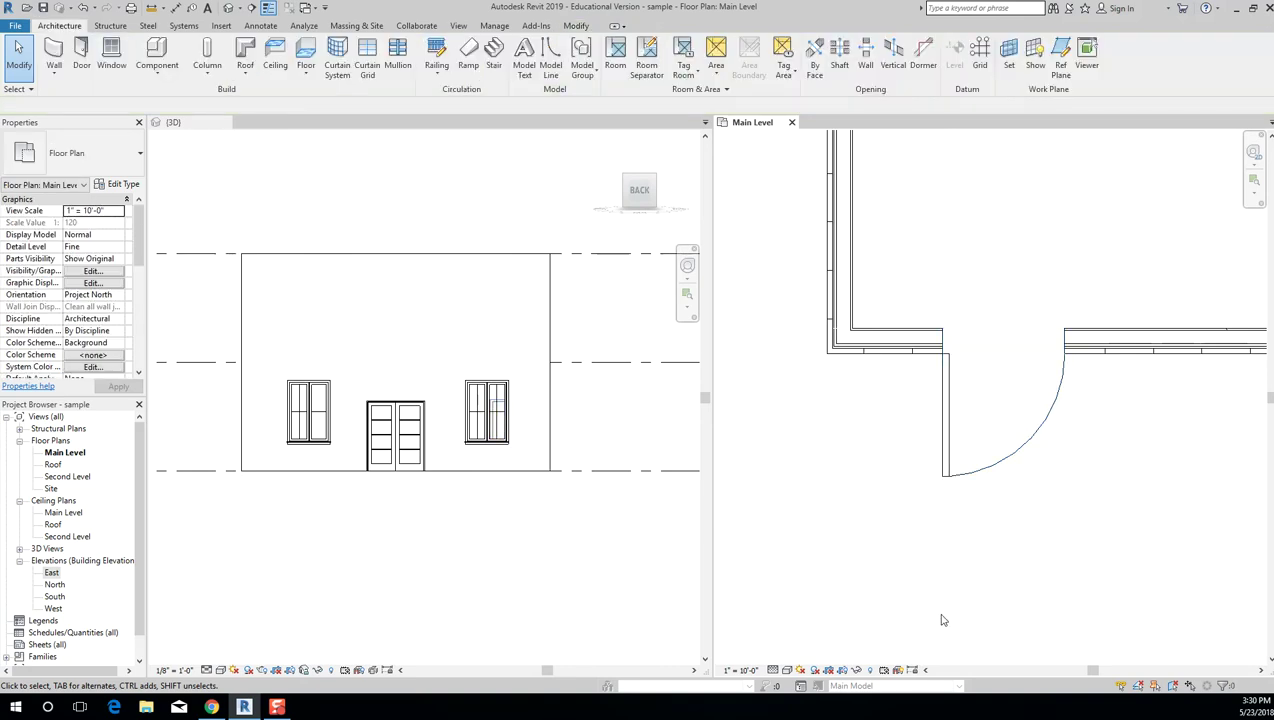
Delete the door and place a new Single-Flush 36" x 84" door about 4'-1" from the same wall corner.
{"action": "left_click", "coordinate": [969, 484]}
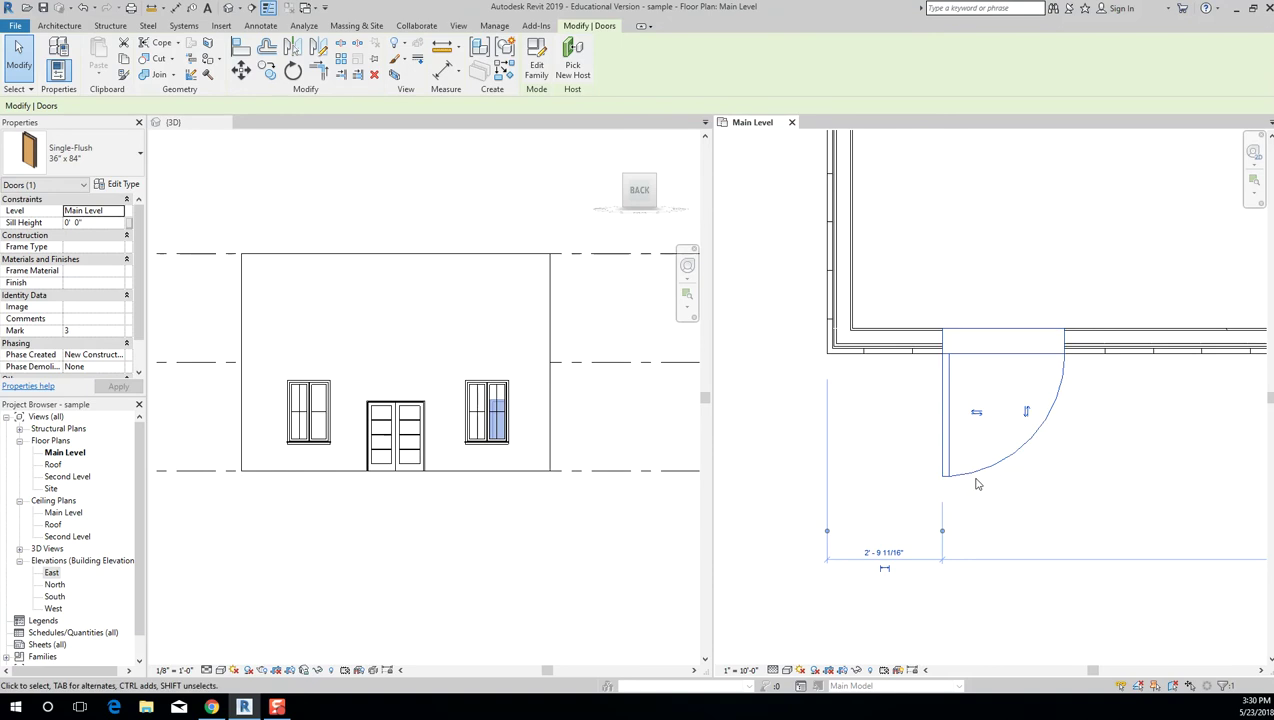
{"action": "key", "text": "Delete"}
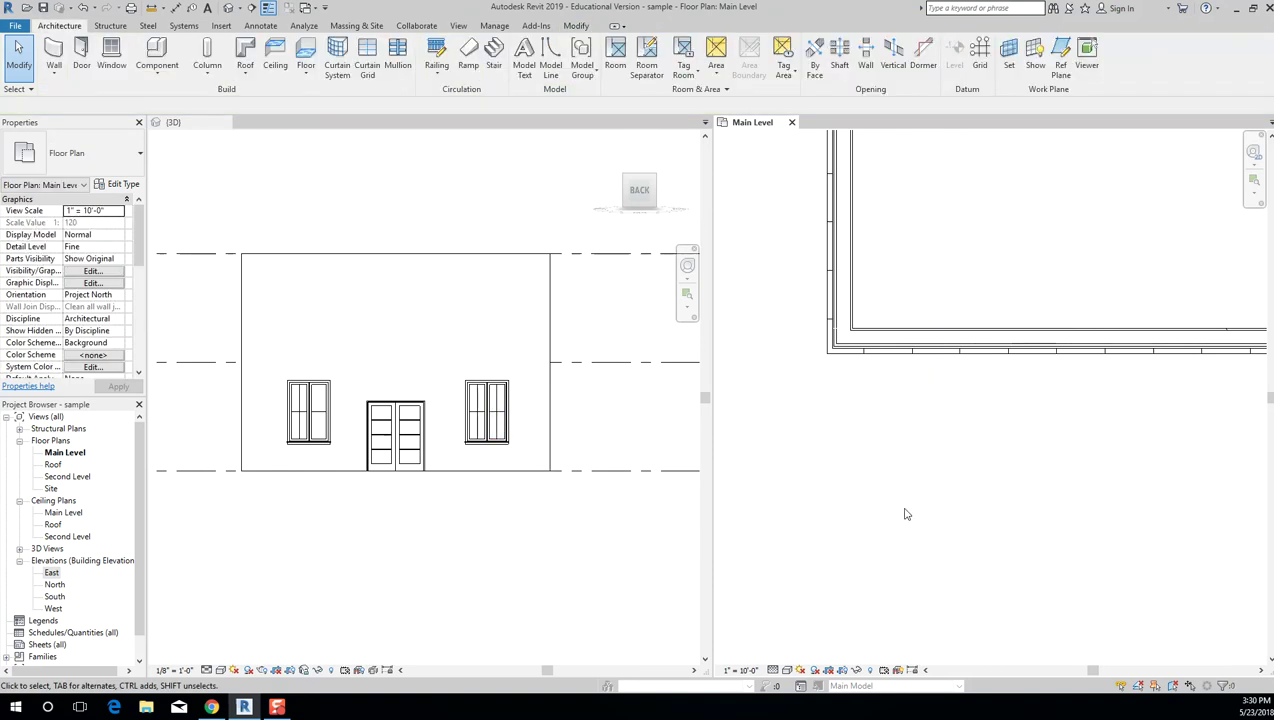
{"action": "left_click", "coordinate": [81, 52]}
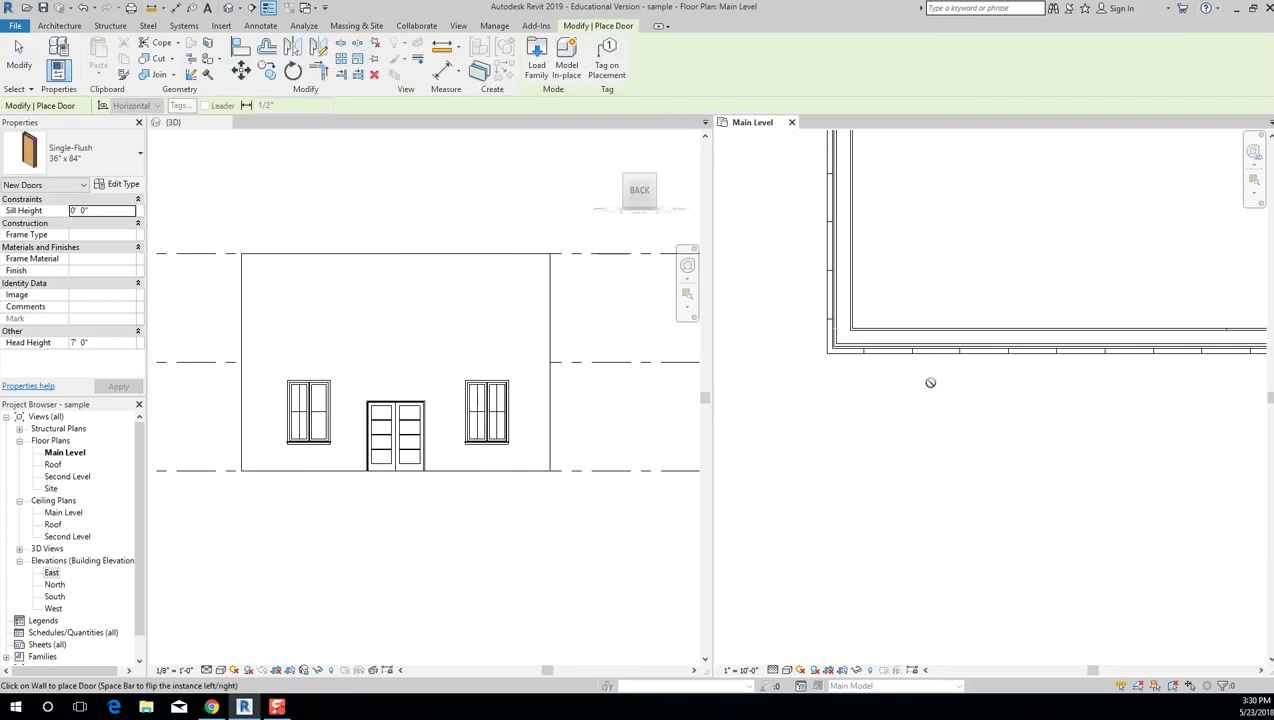
{"action": "left_click", "coordinate": [1006, 343]}
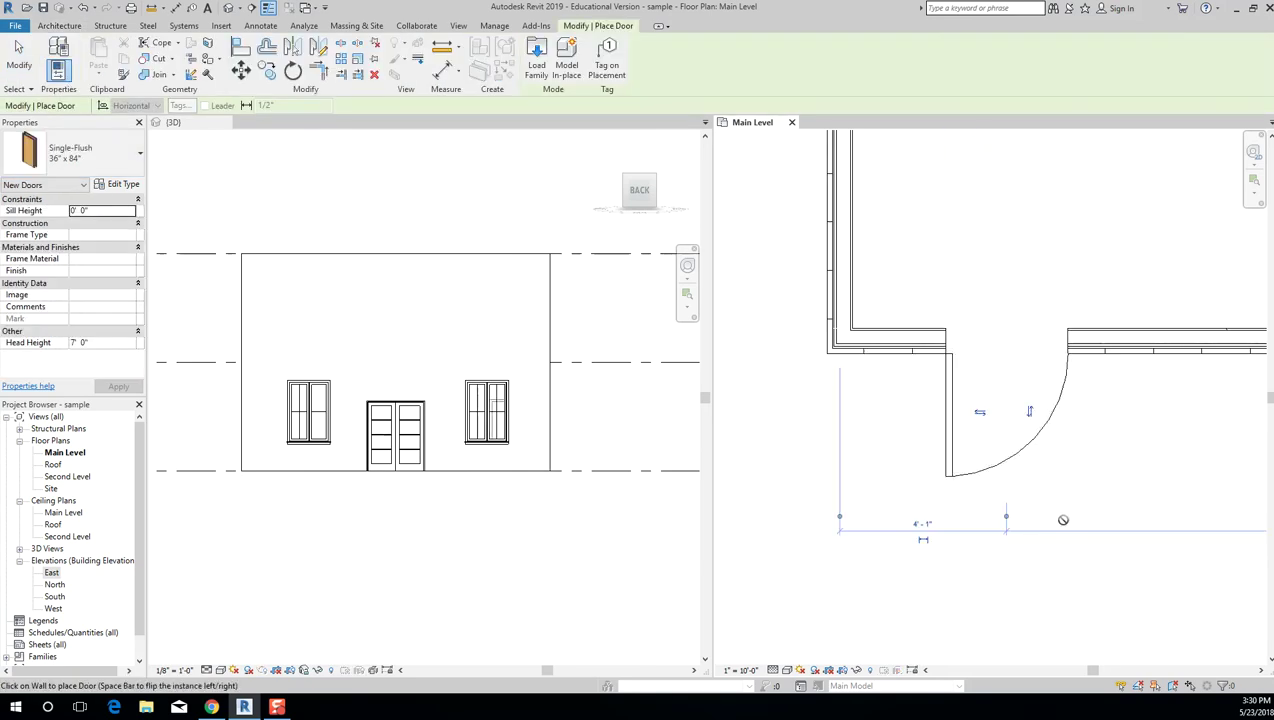
Switch the new door's temporary dimension to run from the exterior wall face to the nearer edge of the opening.
{"action": "scroll", "coordinate": [1063, 520], "scroll_direction": "up", "scroll_amount": 1}
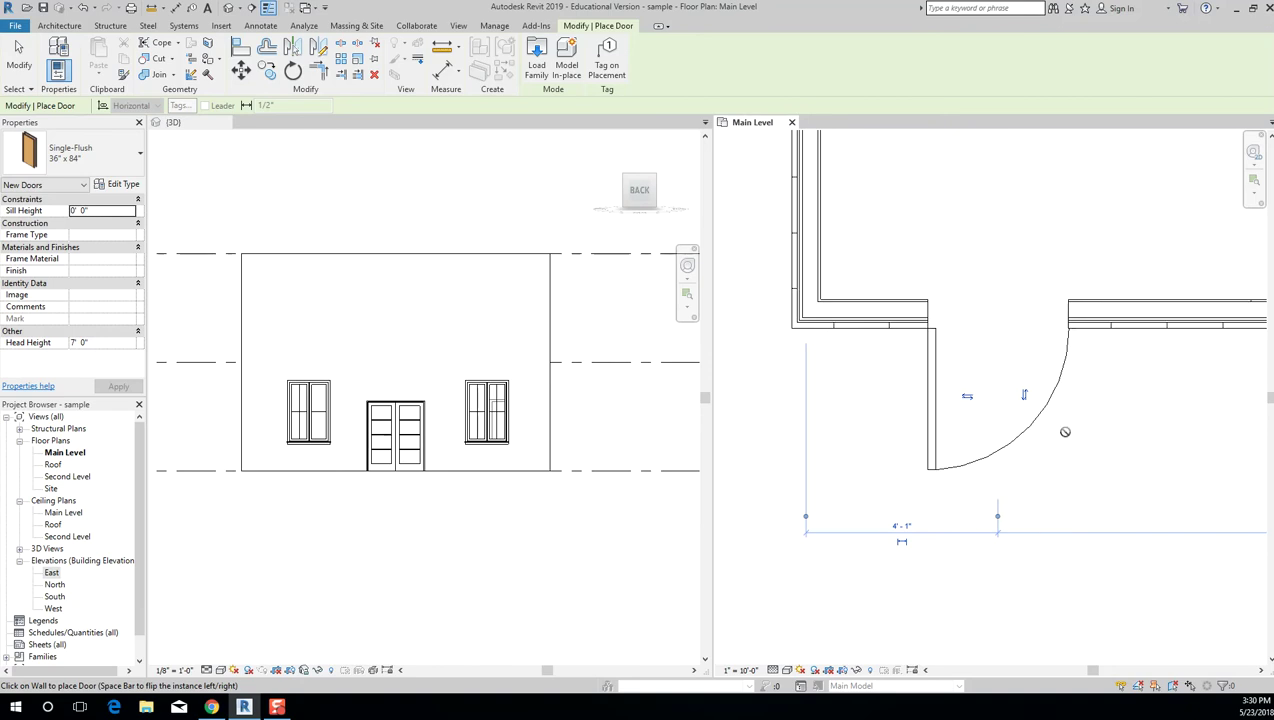
{"action": "scroll", "coordinate": [1065, 431], "scroll_direction": "down", "scroll_amount": 1}
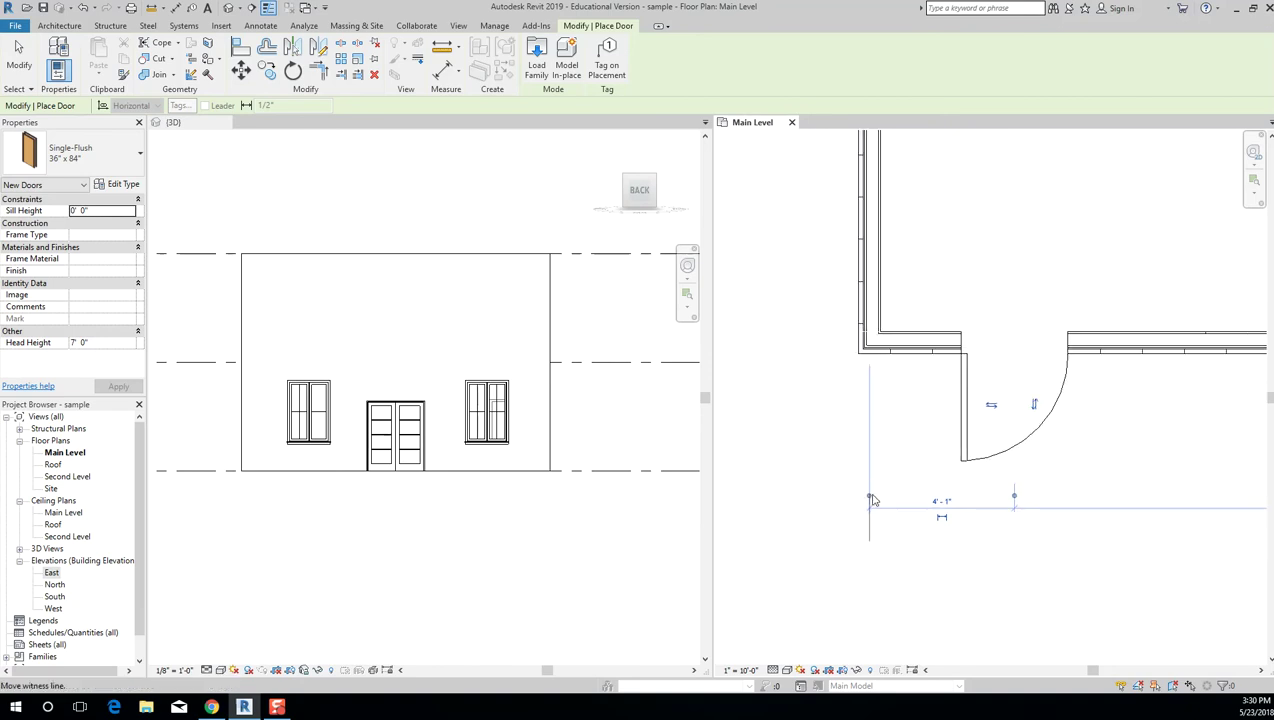
{"action": "left_click", "coordinate": [1013, 492]}
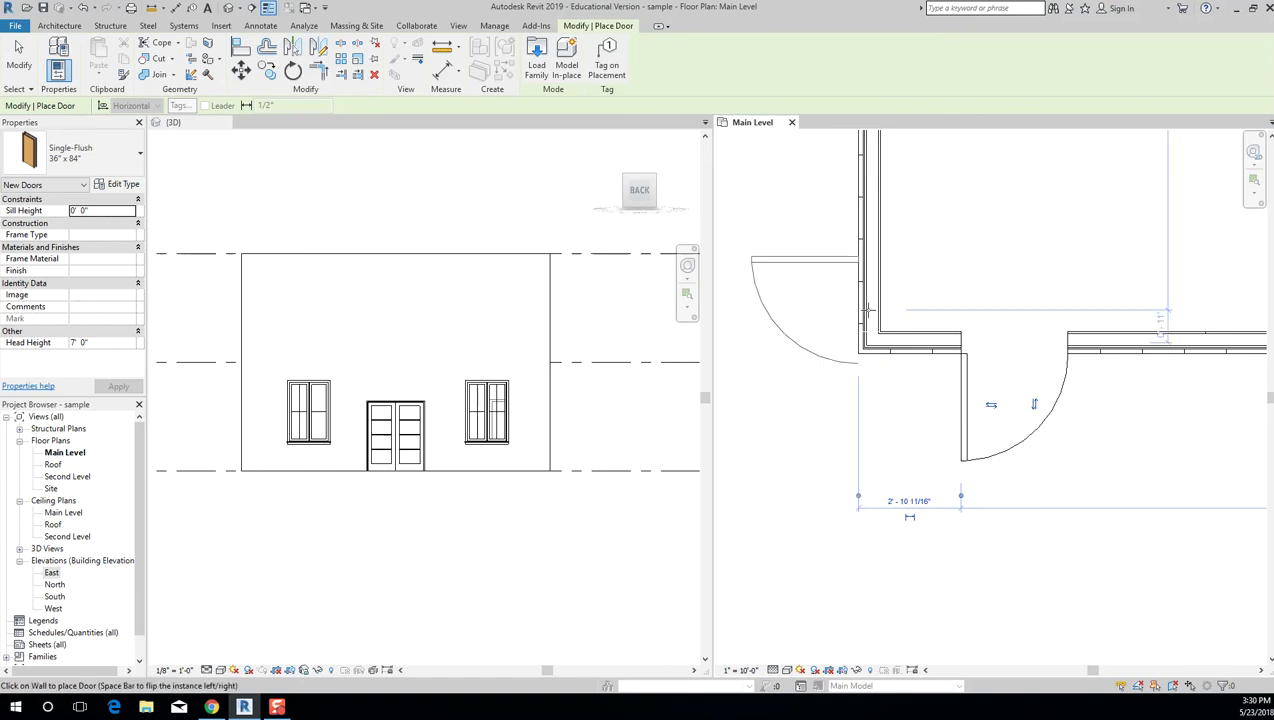
{"action": "scroll", "coordinate": [1022, 345], "scroll_direction": "down", "scroll_amount": 1}
{"action": "middle_click_drag", "start_coordinate": [1069, 390], "coordinate": [1009, 480]}
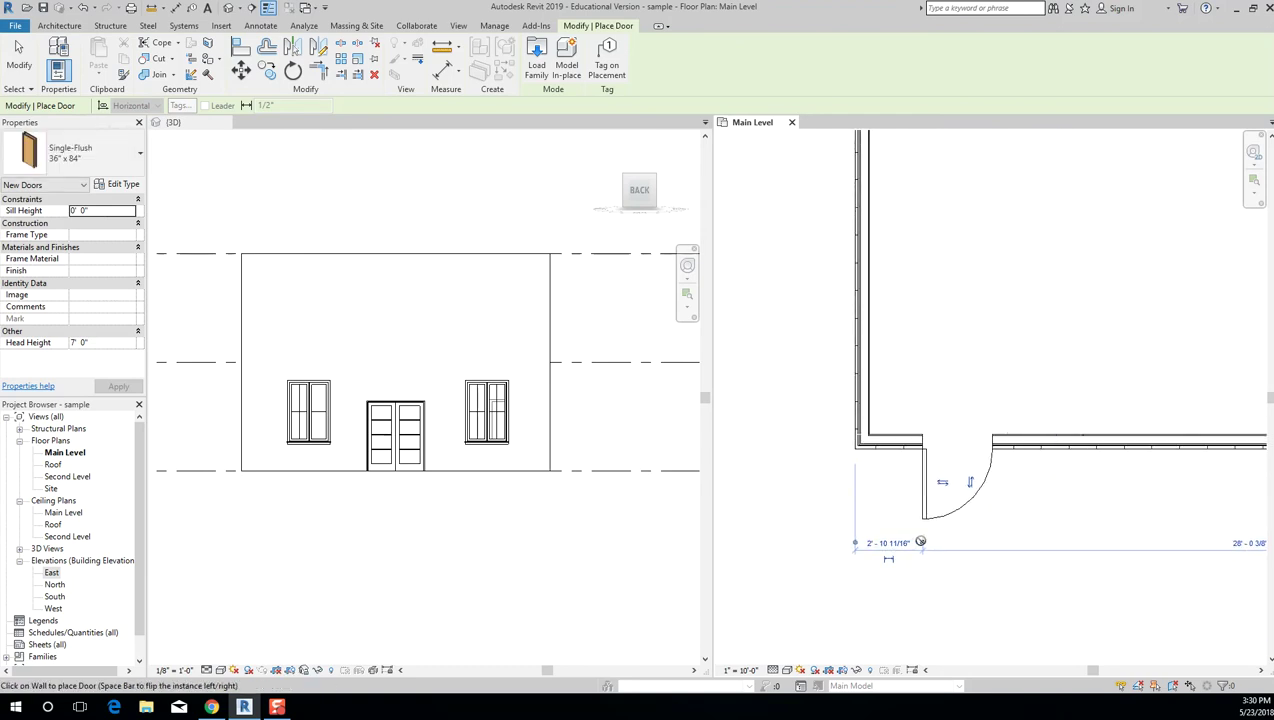
Delete the door again and place another Single-Flush 36" x 84" door about 3'-11" from the wall corner.
{"action": "left_click", "coordinate": [956, 520]}
{"action": "key", "text": "Escape"}
{"action": "key", "text": "Delete"}
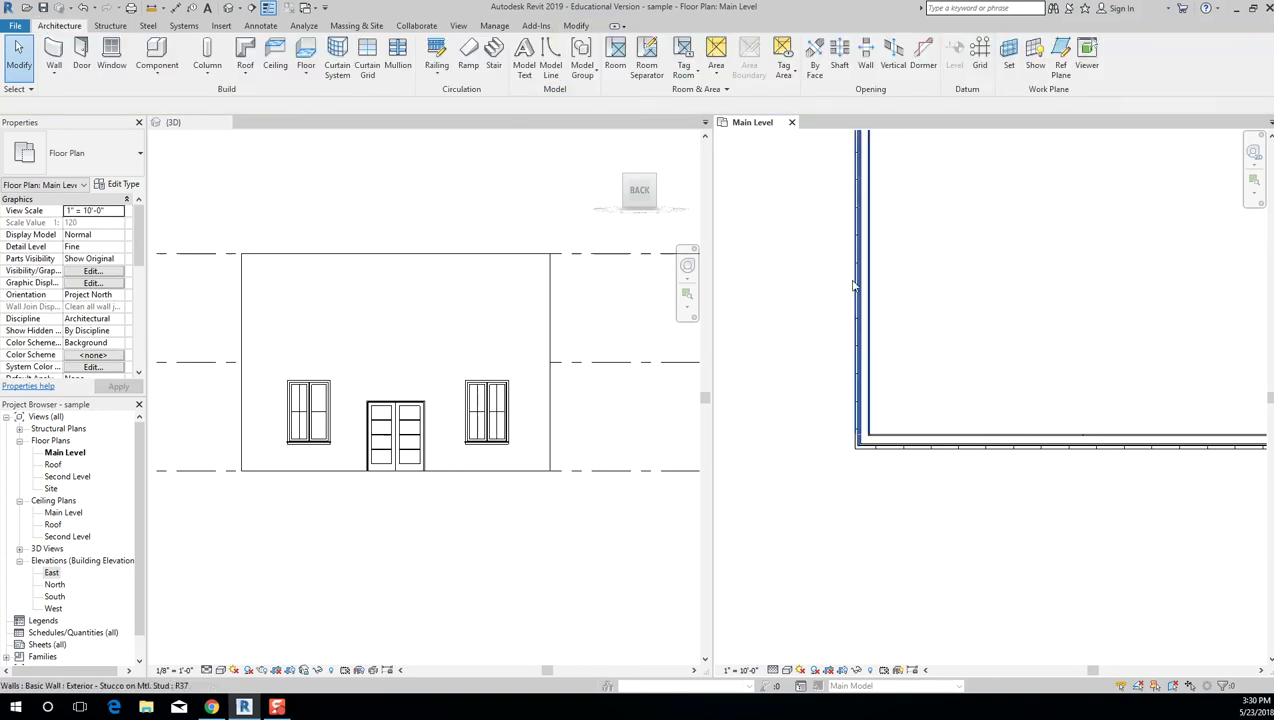
{"action": "left_click", "coordinate": [81, 55]}
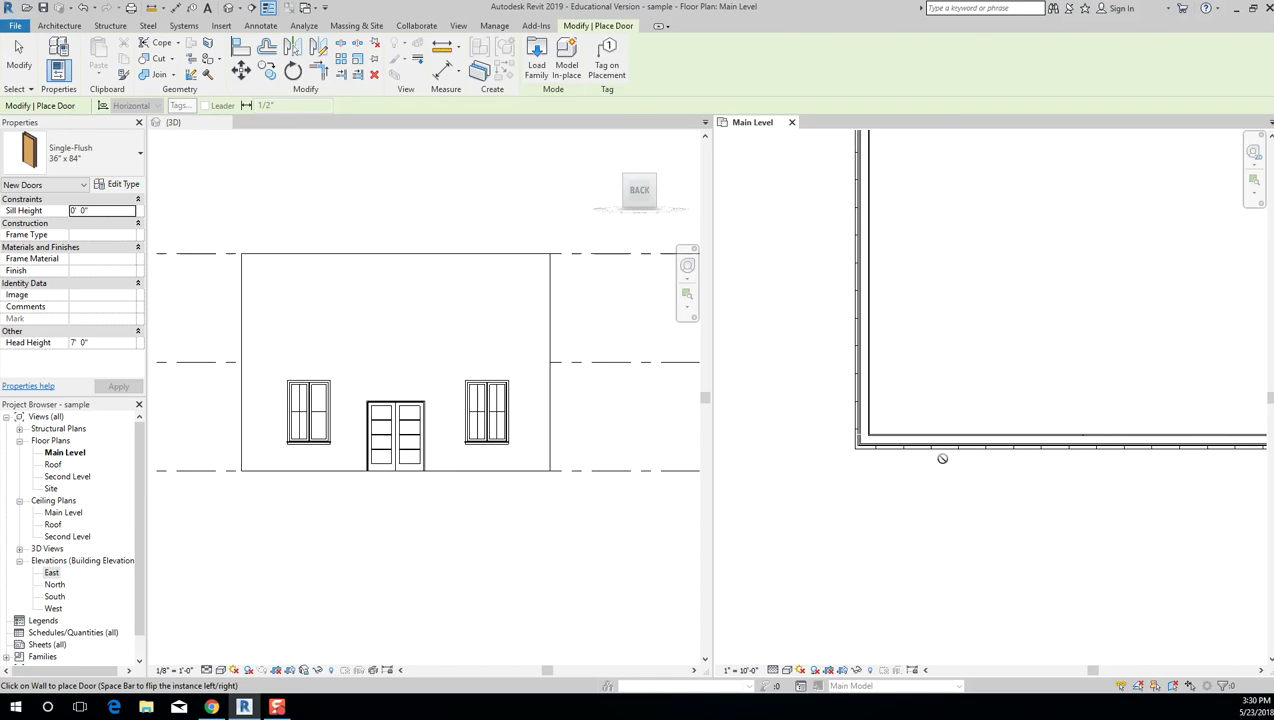
{"action": "left_click", "coordinate": [957, 541]}
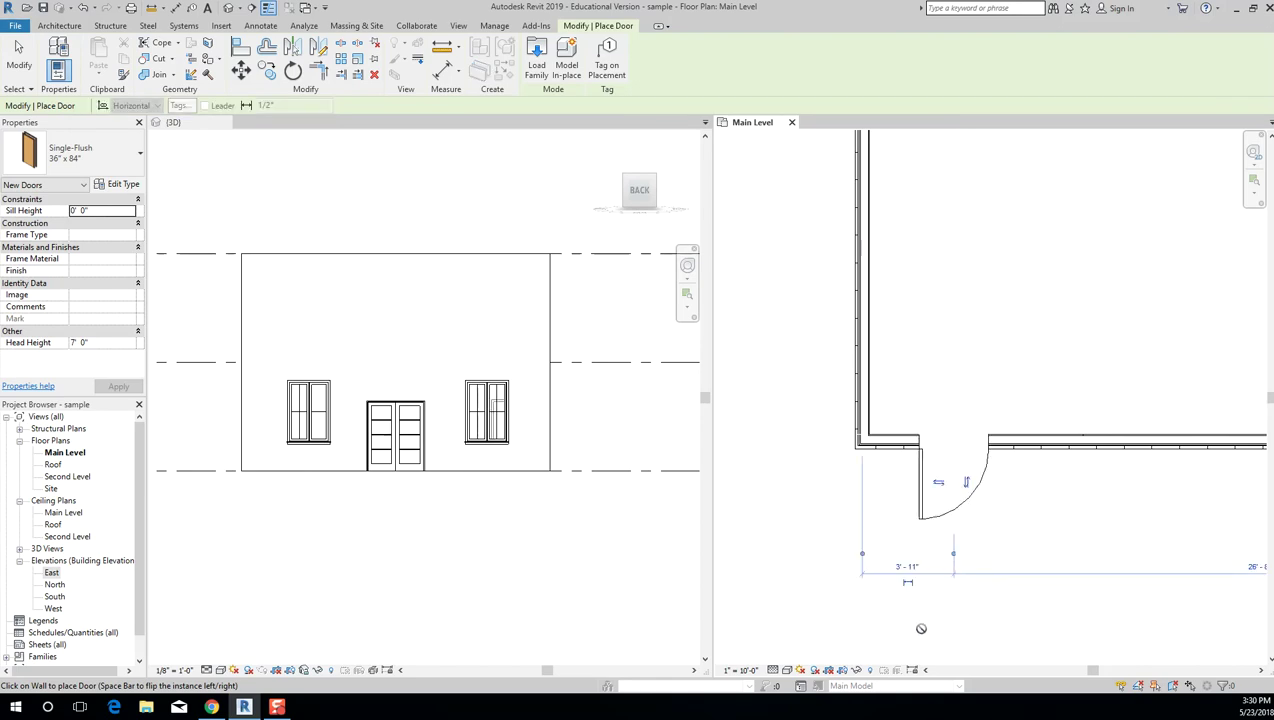
{"action": "scroll", "coordinate": [957, 541], "scroll_direction": "up", "scroll_amount": 1}
{"action": "scroll", "coordinate": [928, 537], "scroll_direction": "up", "scroll_amount": 1}
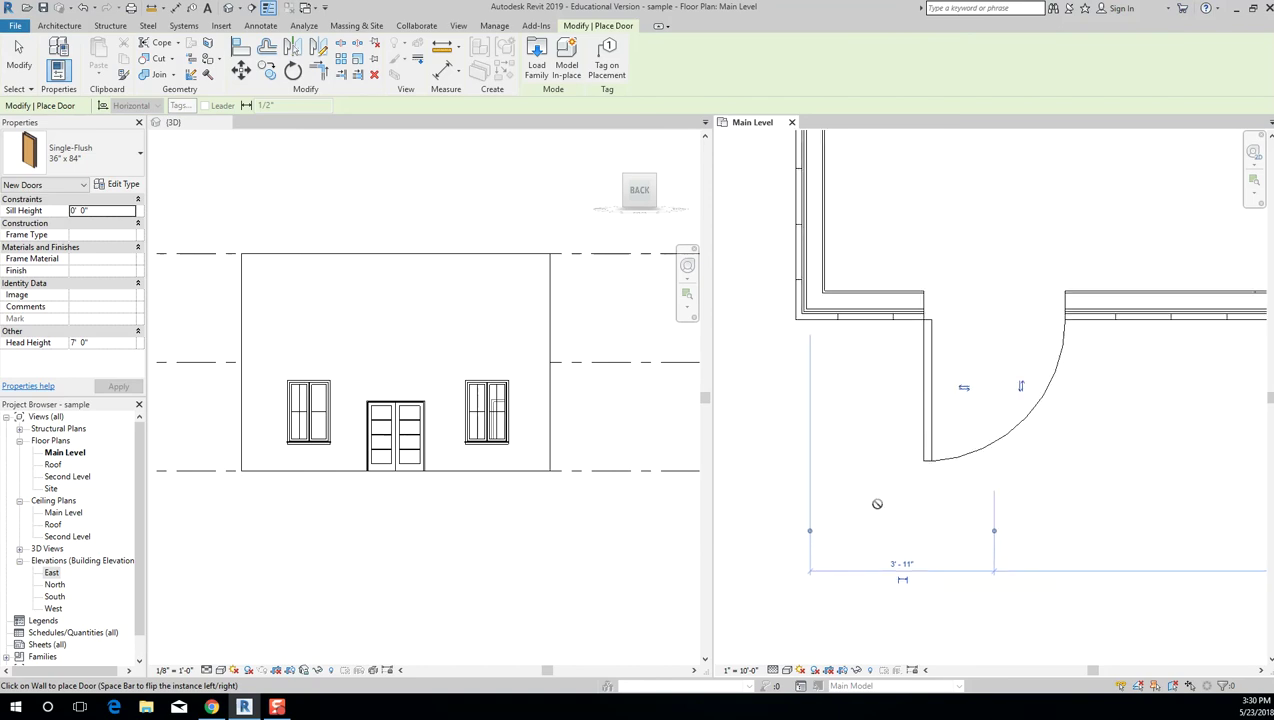
{"action": "scroll", "coordinate": [877, 503], "scroll_direction": "down", "scroll_amount": 2}
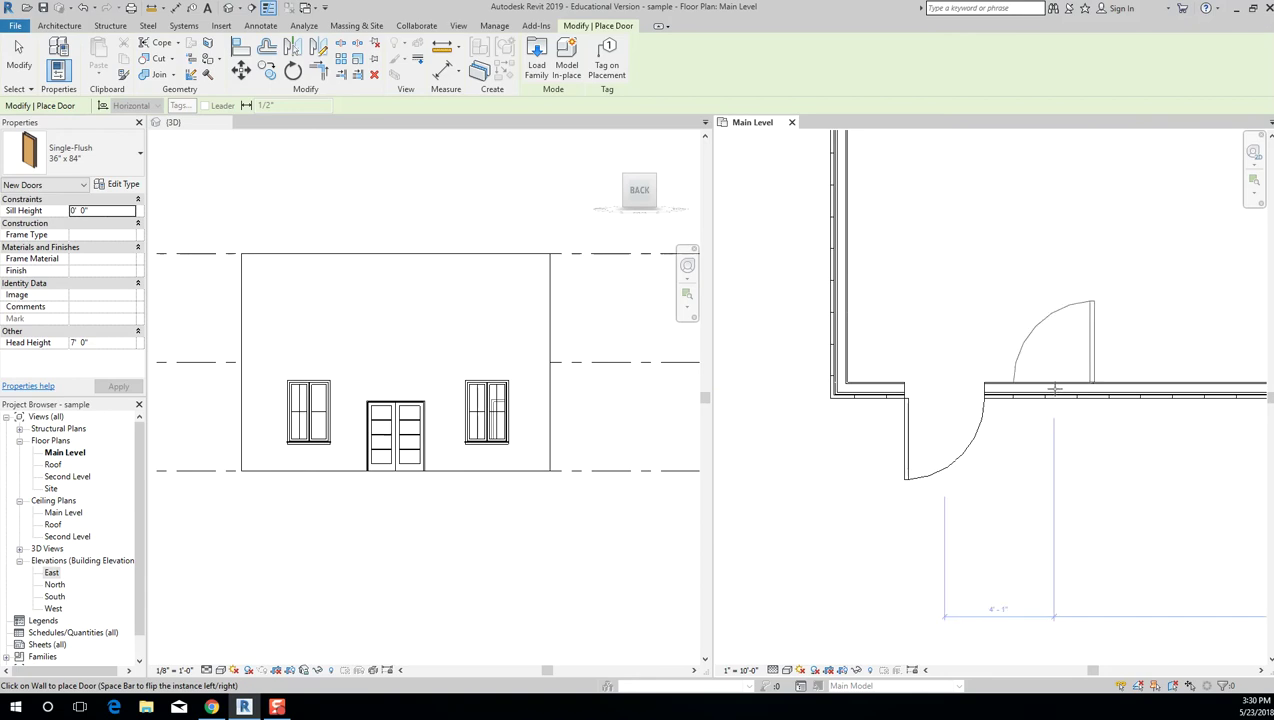
Replace the current door with a Single-Flush 36" x 84" door about 3'-7" from the wall corner.
{"action": "key", "text": "Escape"}
{"action": "left_click", "coordinate": [930, 480]}
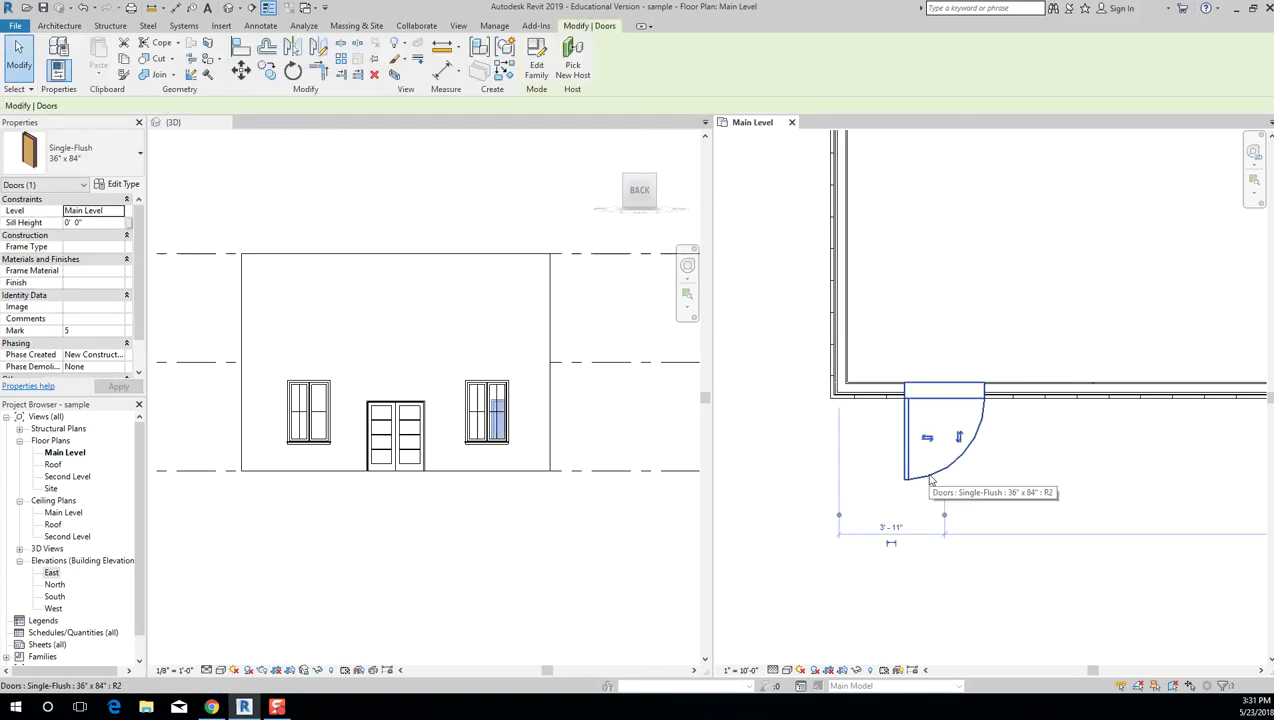
{"action": "key", "text": "Delete"}
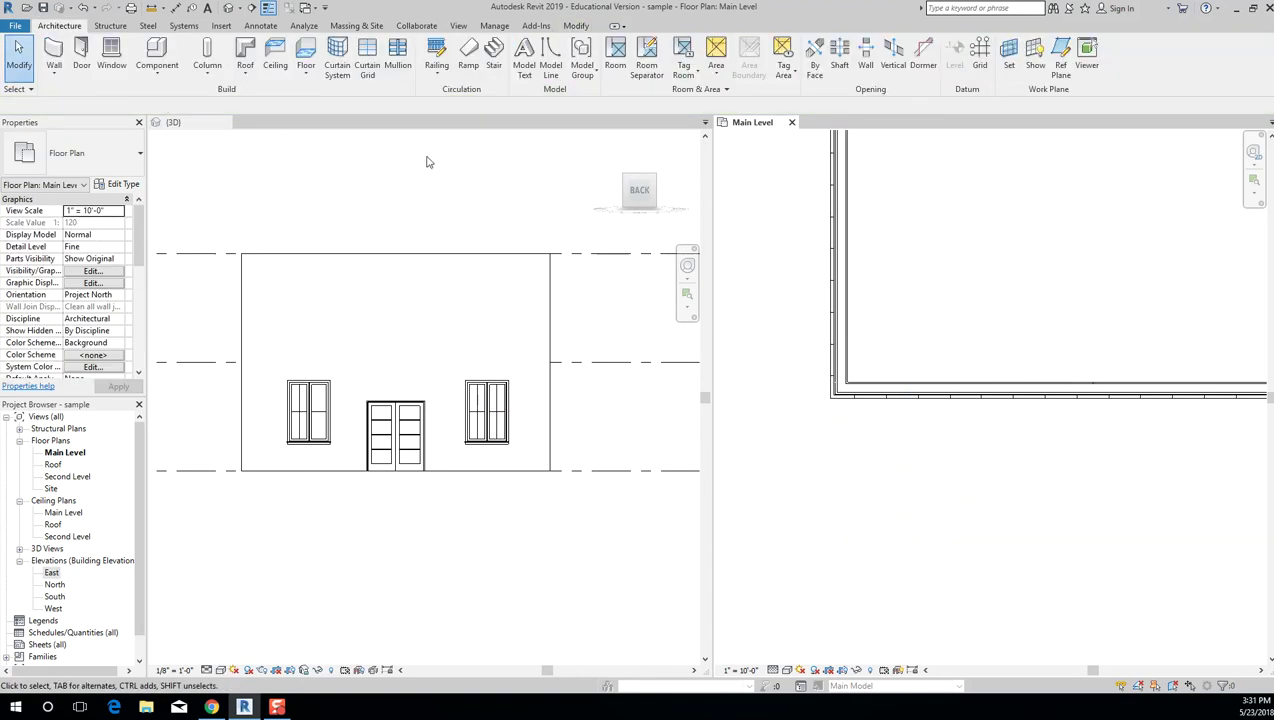
{"action": "left_click", "coordinate": [82, 55]}
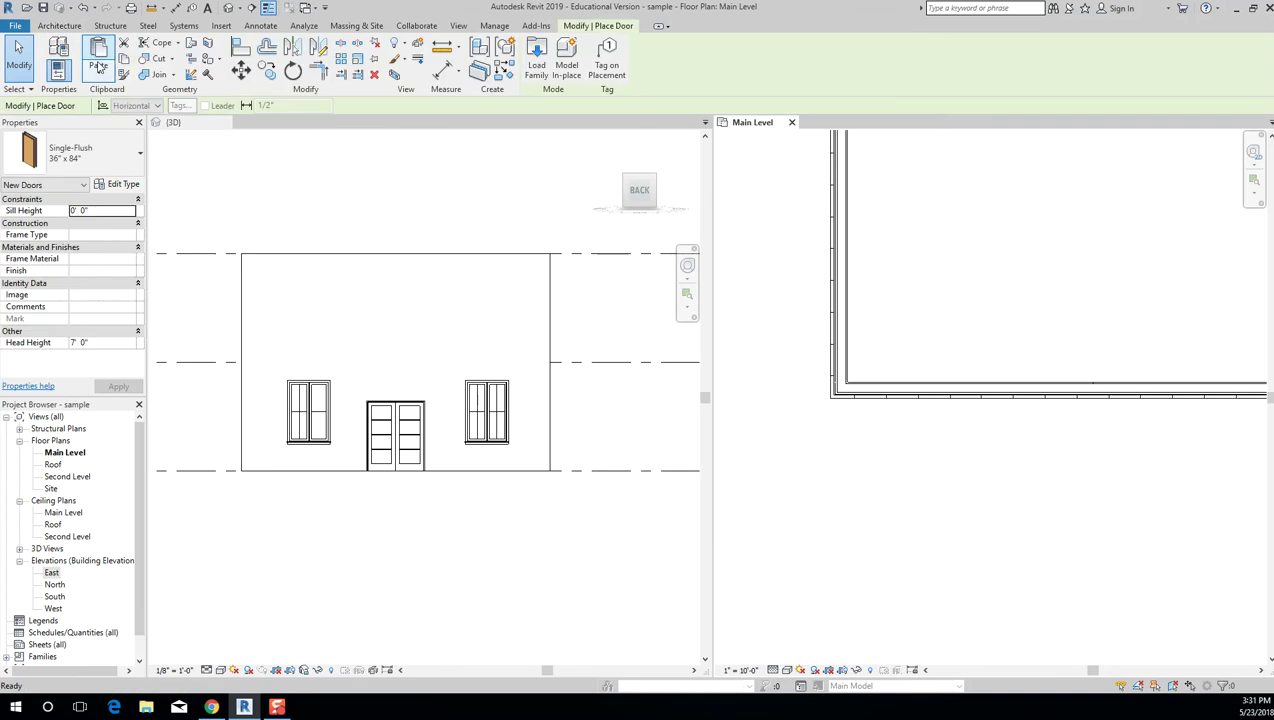
{"action": "left_click", "coordinate": [930, 397]}
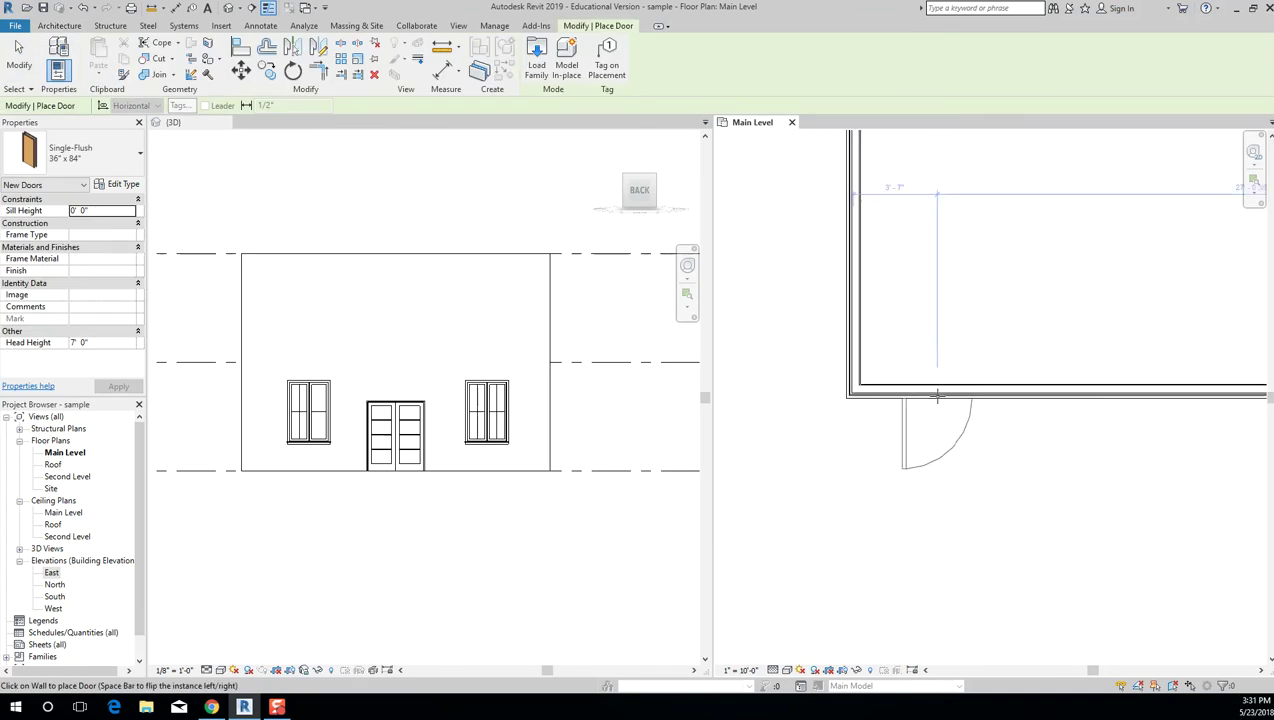
Cycle the door's witness lines until the temporary dimension measures from the exterior wall face to the door's nearer edge.
{"action": "scroll", "coordinate": [895, 540], "scroll_direction": "up", "scroll_amount": 2}
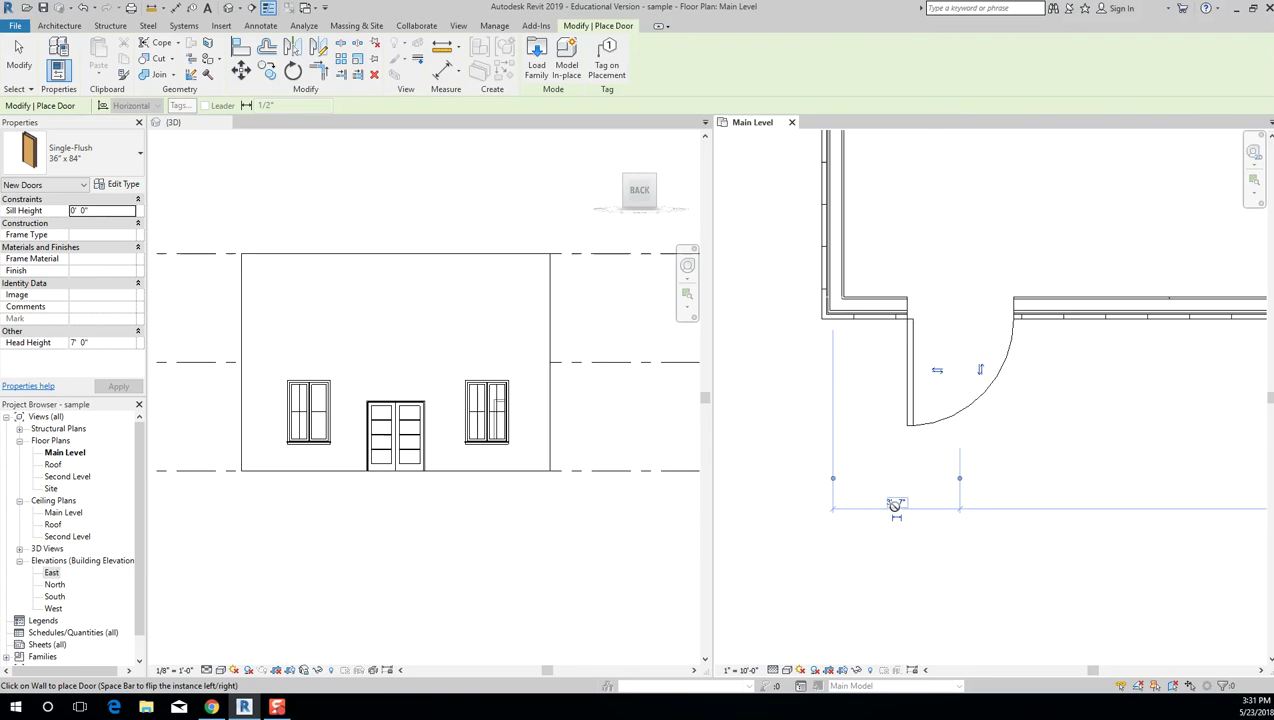
{"action": "scroll", "coordinate": [895, 505], "scroll_direction": "up", "scroll_amount": 1}
{"action": "left_click", "coordinate": [824, 475]}
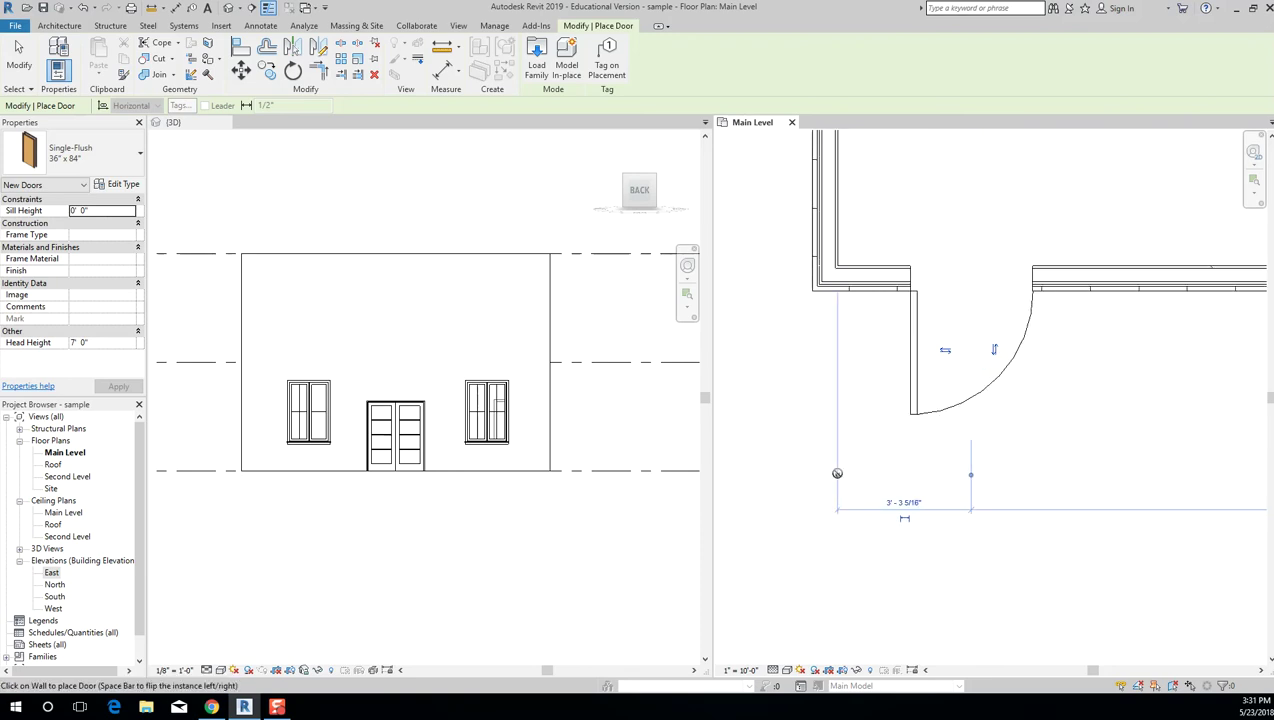
{"action": "left_click", "coordinate": [837, 474]}
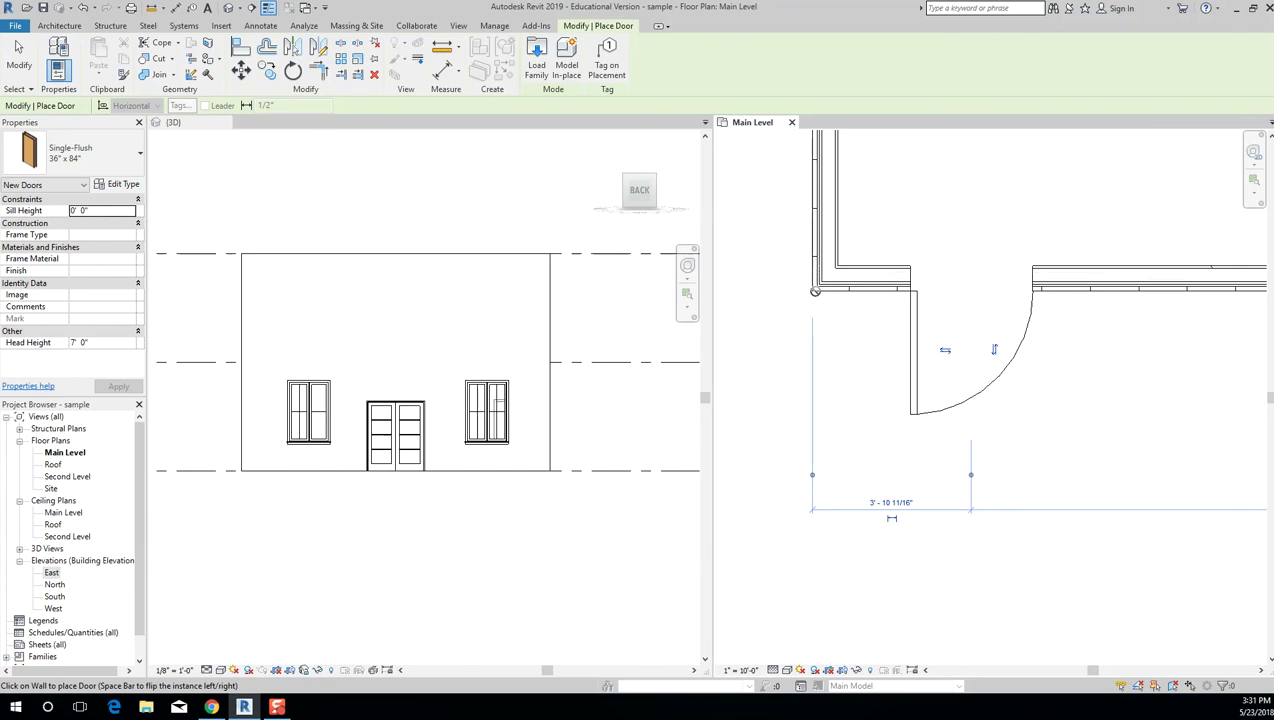
{"action": "left_click", "coordinate": [971, 473]}
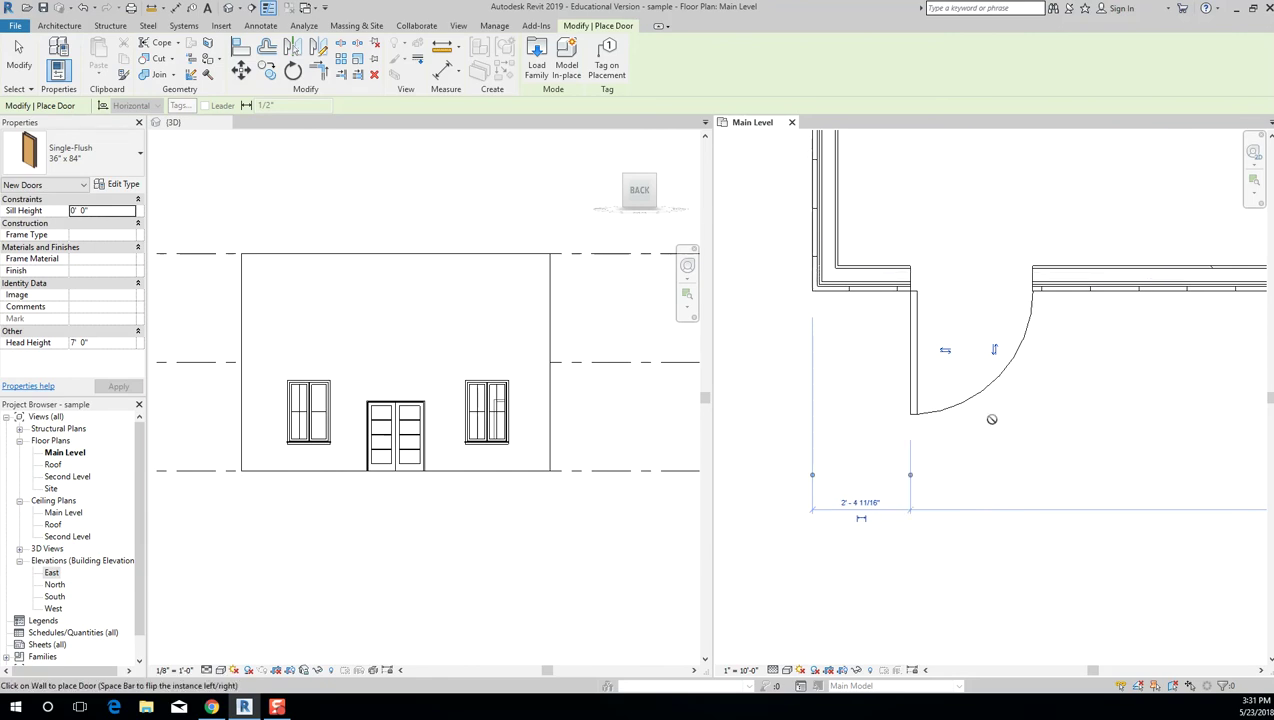
Exit door placement and move the selected door's witness line to the opening's far edge and back to the door's center.
{"action": "key", "text": "Escape"}
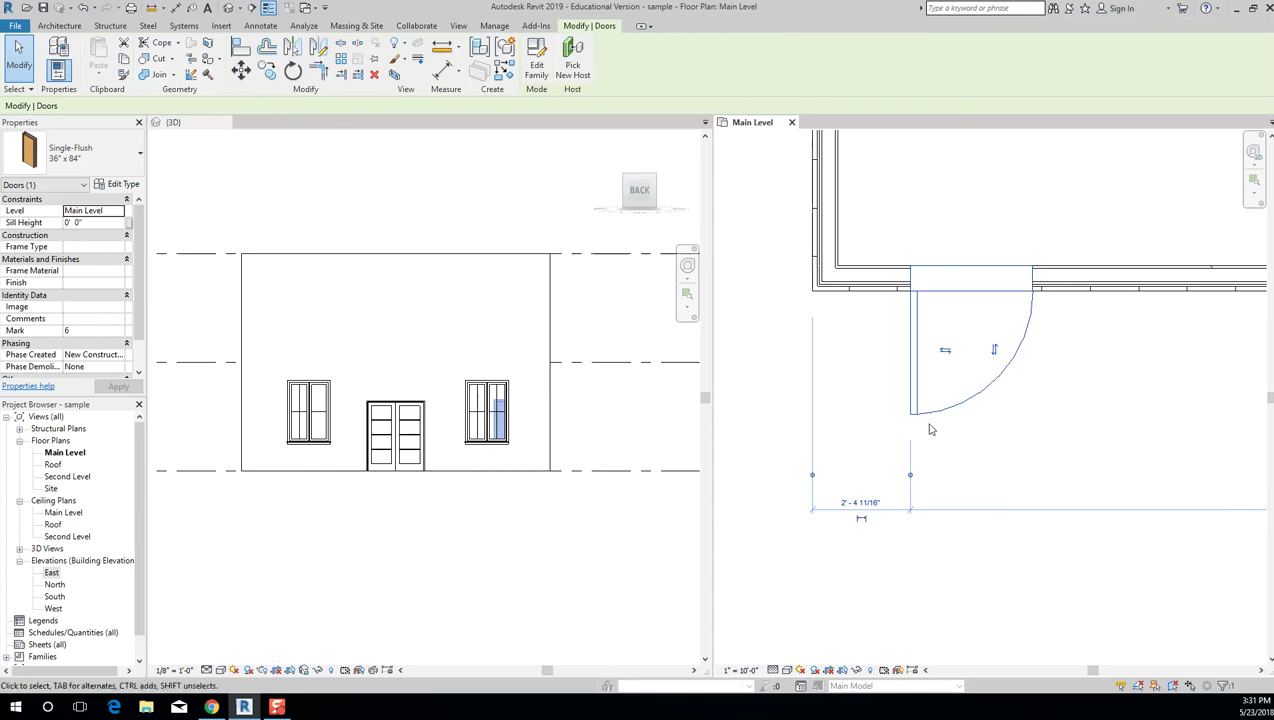
{"action": "left_click_drag", "start_coordinate": [911, 476], "coordinate": [1032, 440]}
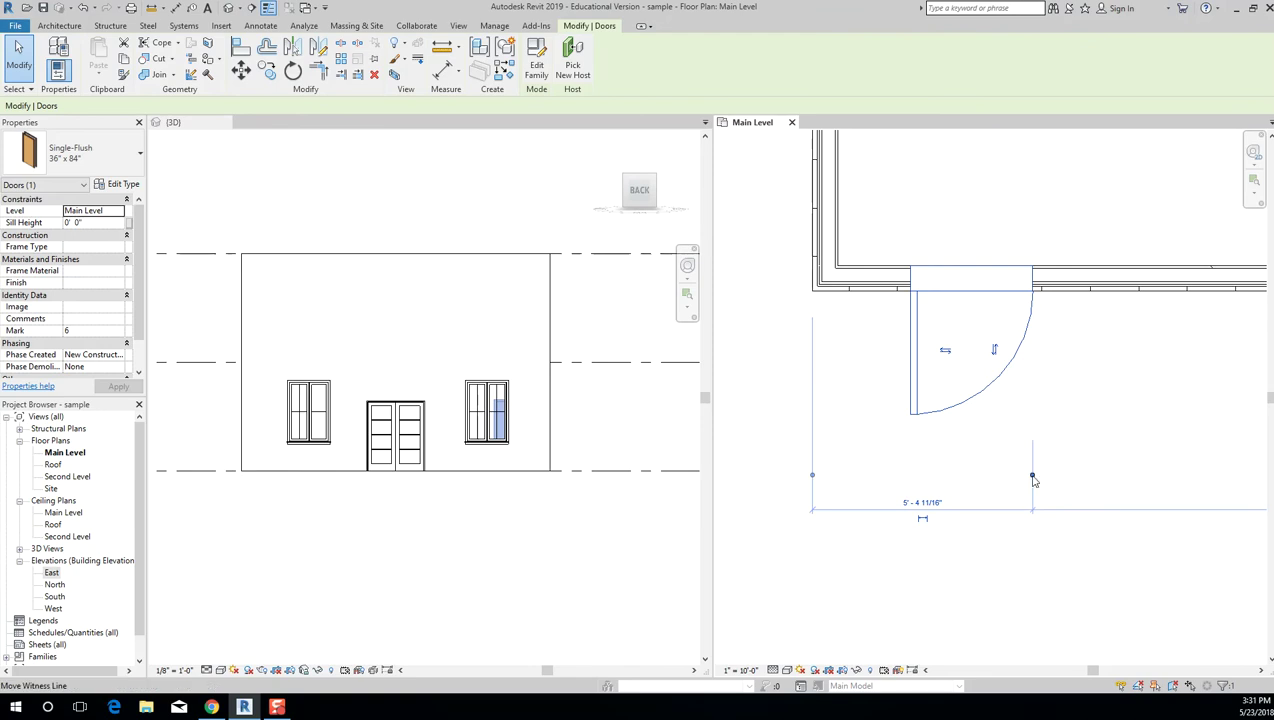
{"action": "left_click_drag", "start_coordinate": [1033, 477], "coordinate": [971, 476]}
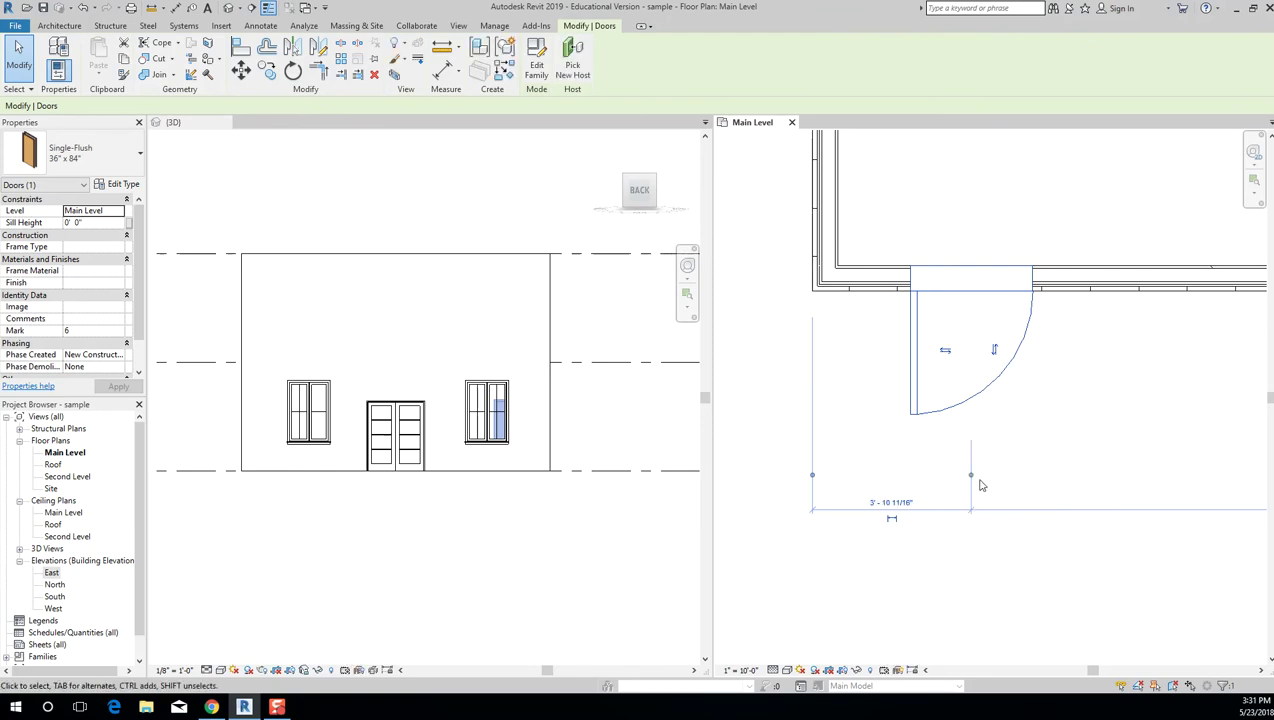
Move the door's witness line to the opening's far edge and on to the edge nearest the wall corner.
{"action": "key", "text": "ctrl+z"}
{"action": "key", "text": "ctrl+z"}
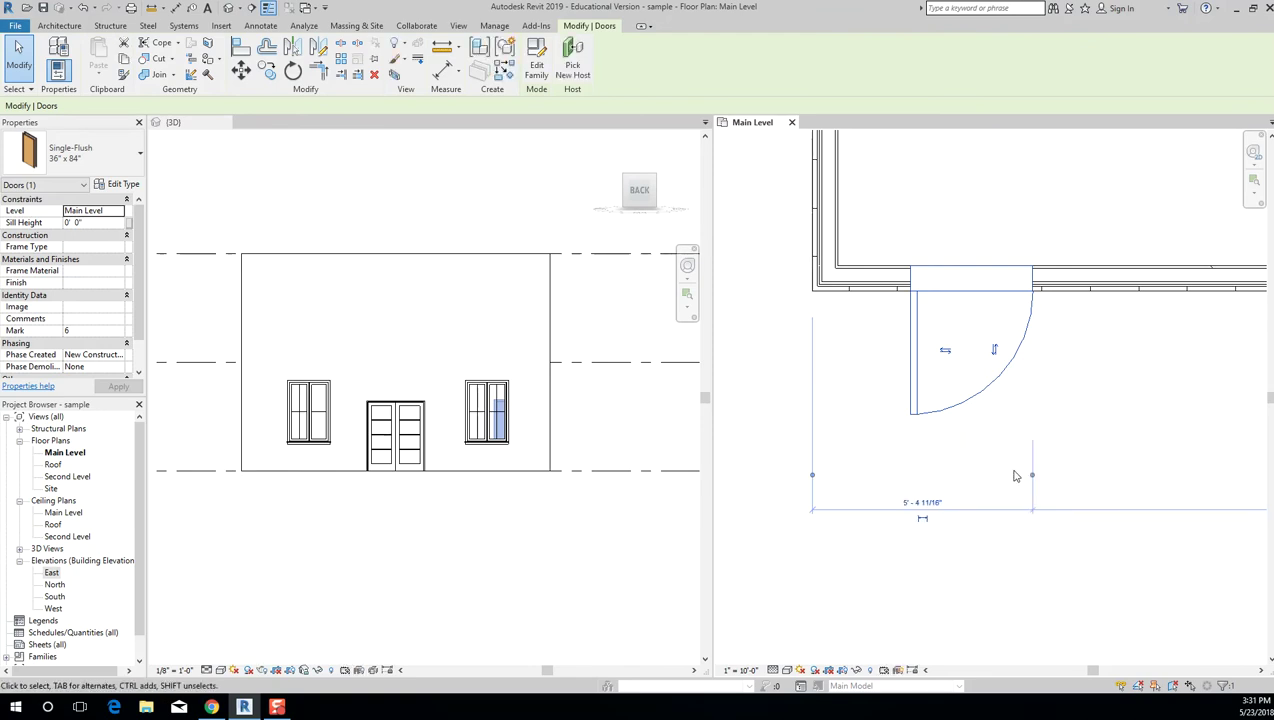
{"action": "left_click_drag", "start_coordinate": [1032, 476], "coordinate": [1040, 385]}
{"action": "left_click_drag", "start_coordinate": [1032, 480], "coordinate": [910, 276]}
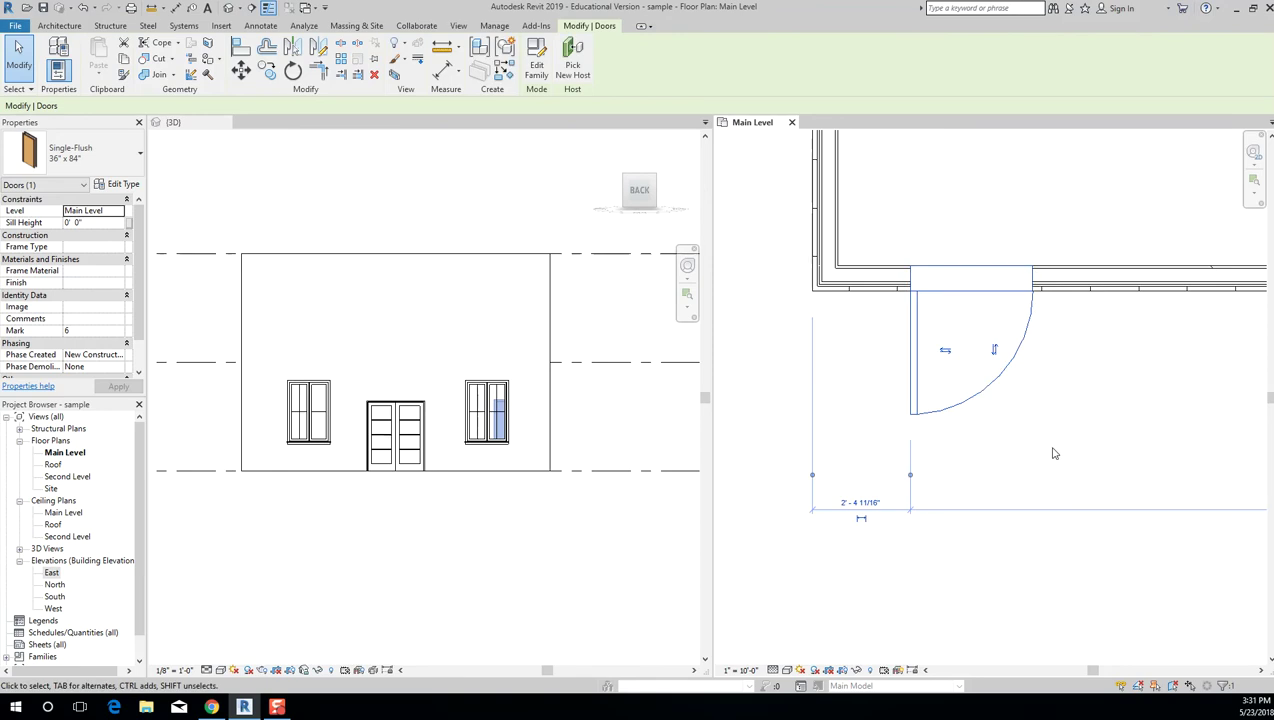
Set the temporary dimension from the exterior wall face to the door's nearer edge to 4' and deselect the door.
{"action": "left_click", "coordinate": [859, 504]}
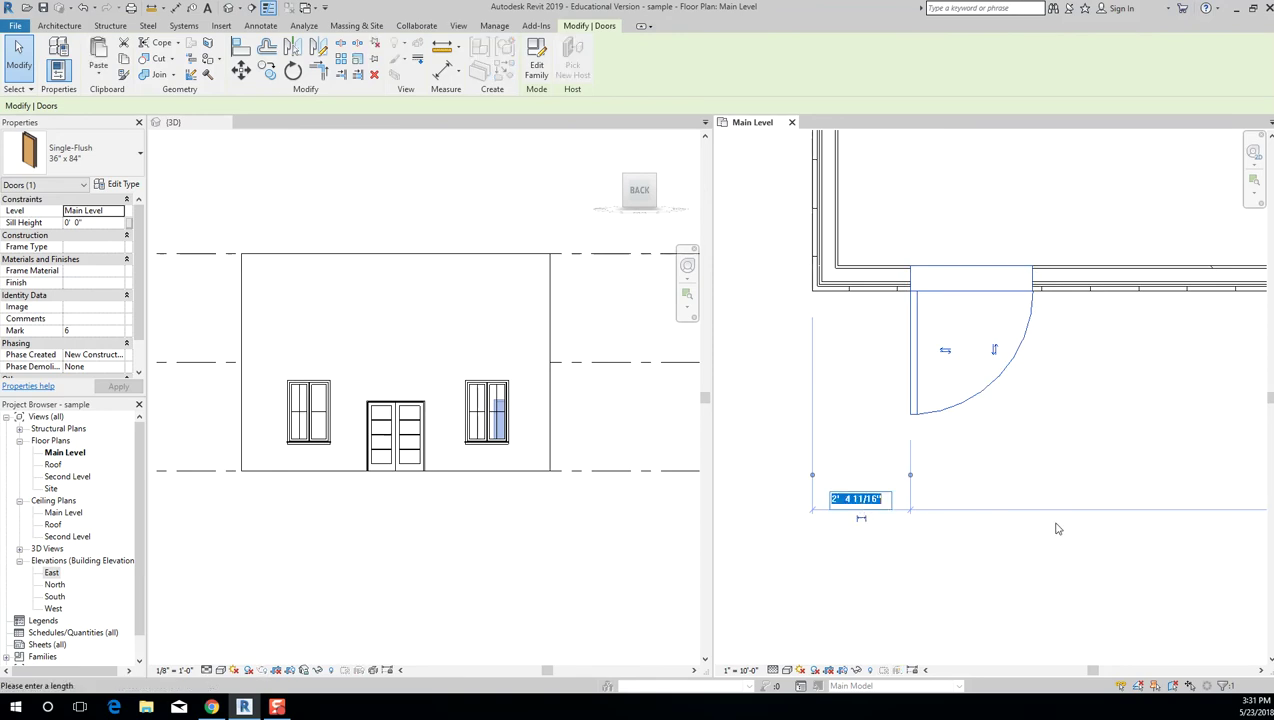
{"action": "type", "text": "4"}
{"action": "key", "text": "Return"}
{"action": "left_click", "coordinate": [1047, 569]}
{"action": "scroll", "coordinate": [1100, 560], "scroll_direction": "down", "scroll_amount": 2}
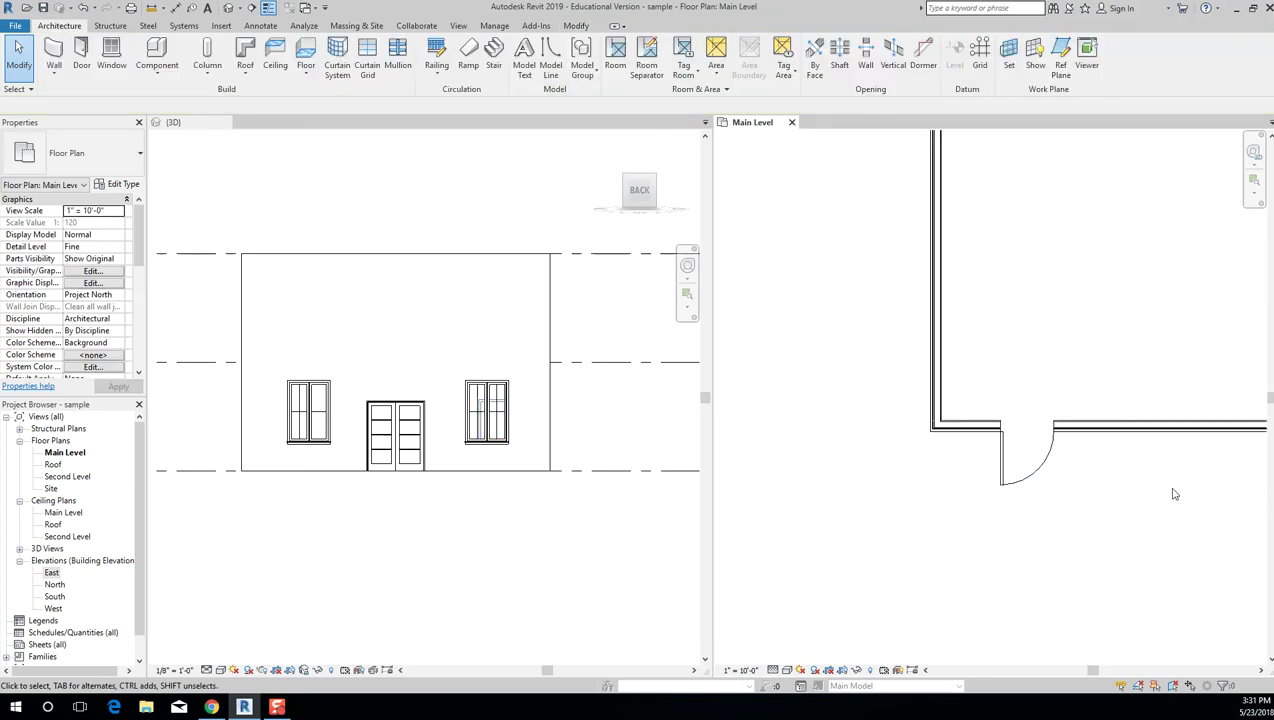
{"action": "scroll", "coordinate": [941, 464], "scroll_direction": "down", "scroll_amount": 2}
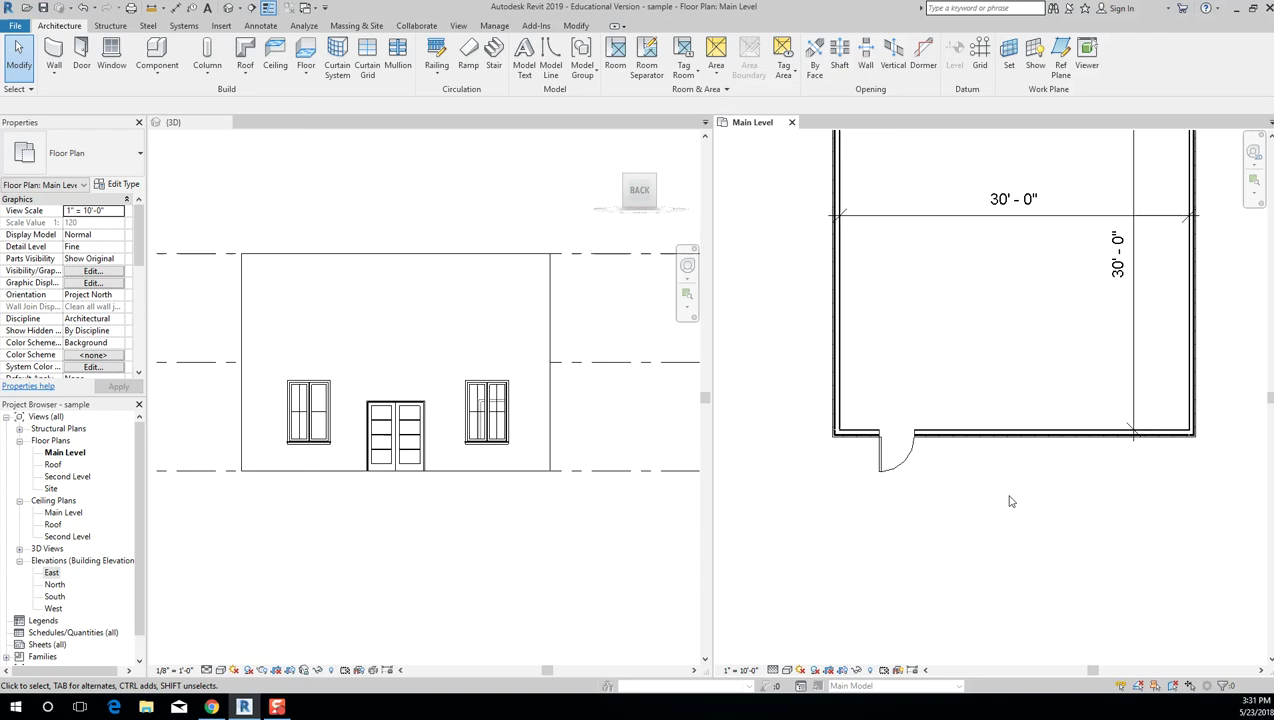
Select the placed door again and check its temporary dimension from the exterior wall corner.
{"action": "left_click", "coordinate": [890, 470]}
{"action": "scroll", "coordinate": [865, 493], "scroll_direction": "up", "scroll_amount": 2}
{"action": "scroll", "coordinate": [924, 515], "scroll_direction": "up", "scroll_amount": 2}
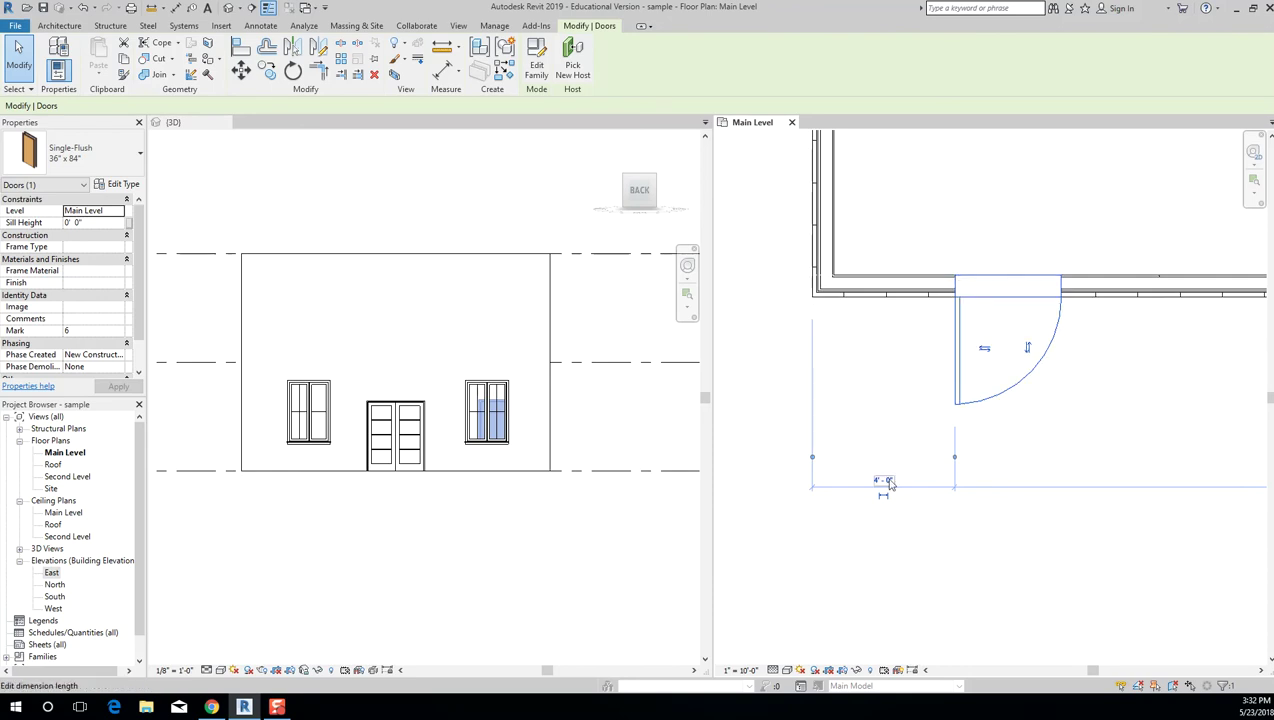
{"action": "scroll", "coordinate": [935, 538], "scroll_direction": "down", "scroll_amount": 2}
{"action": "left_click", "coordinate": [962, 528]}
{"action": "left_click", "coordinate": [972, 444]}
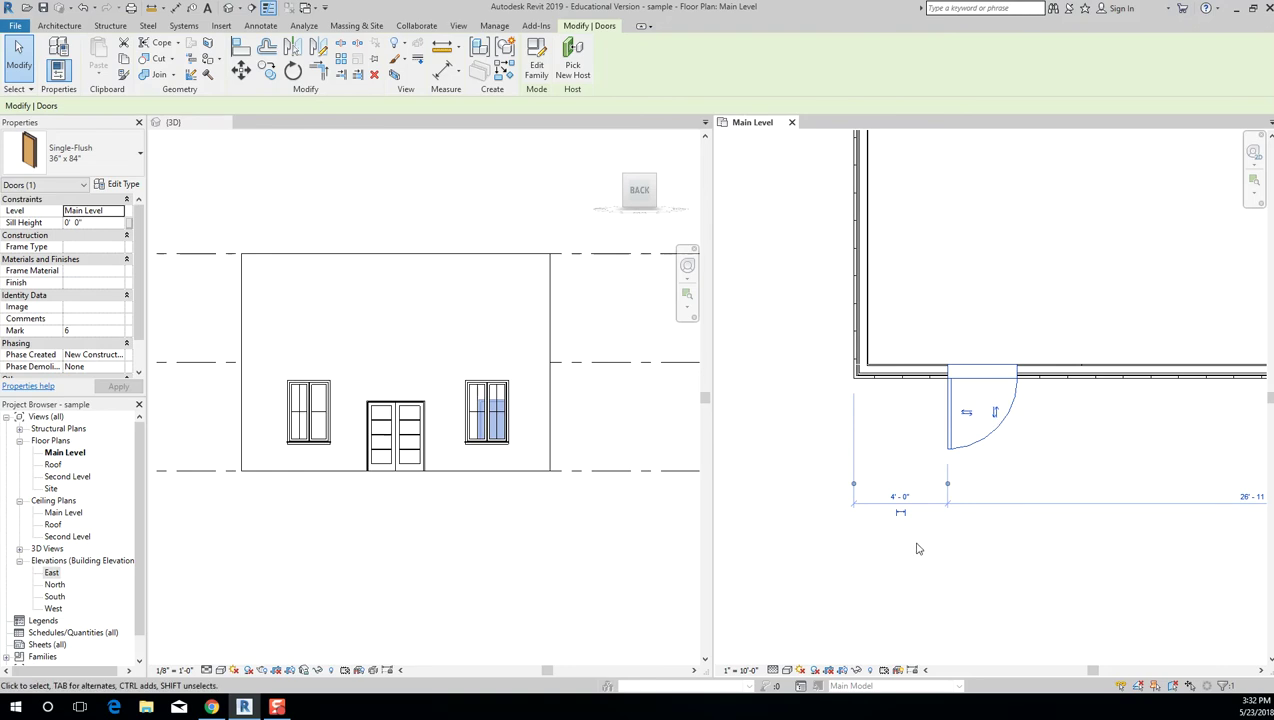
Set the door's distance from the exterior wall corner to 6'.
{"action": "scroll", "coordinate": [918, 545], "scroll_direction": "up", "scroll_amount": 1}
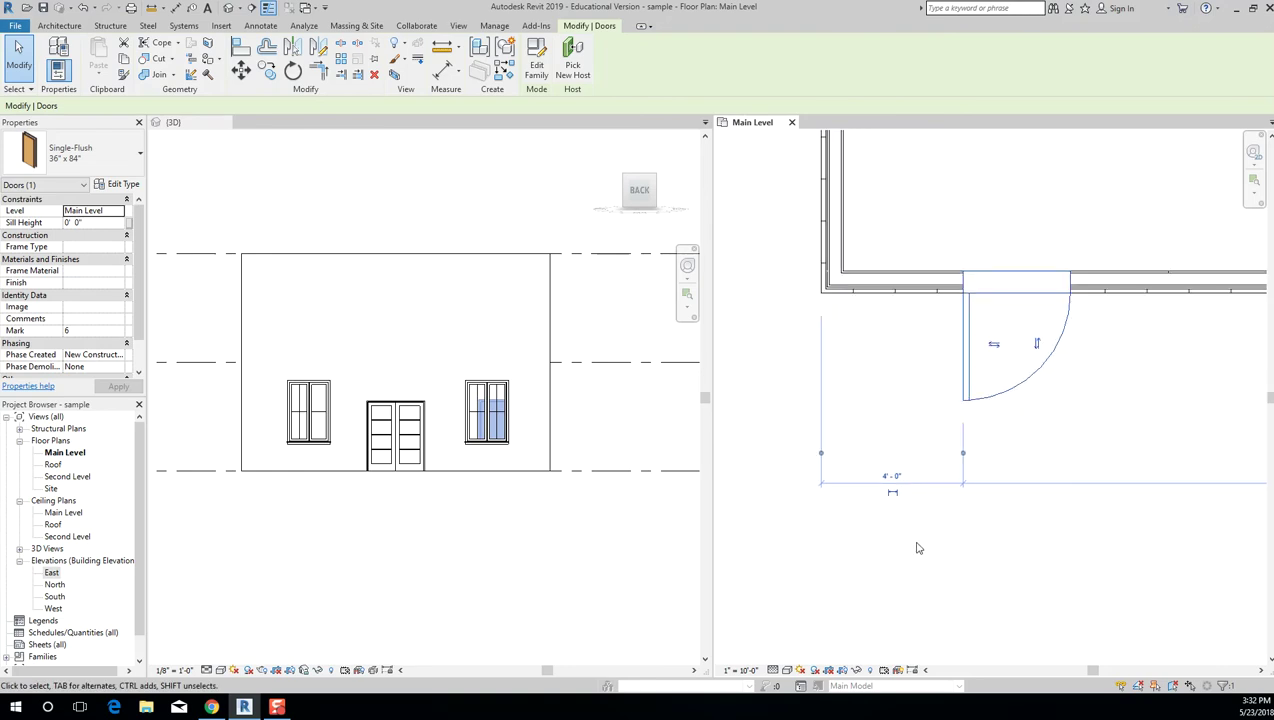
{"action": "scroll", "coordinate": [895, 481], "scroll_direction": "up", "scroll_amount": 2}
{"action": "left_click", "coordinate": [899, 480]}
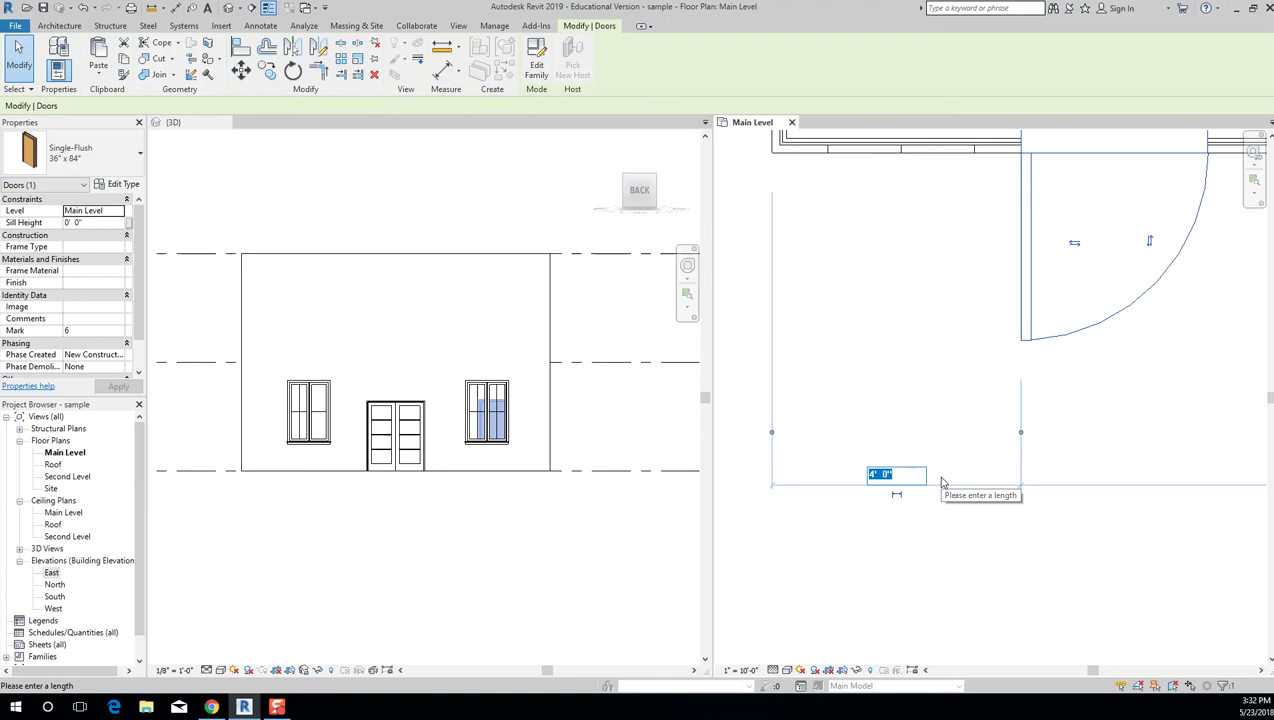
{"action": "type", "text": "6"}
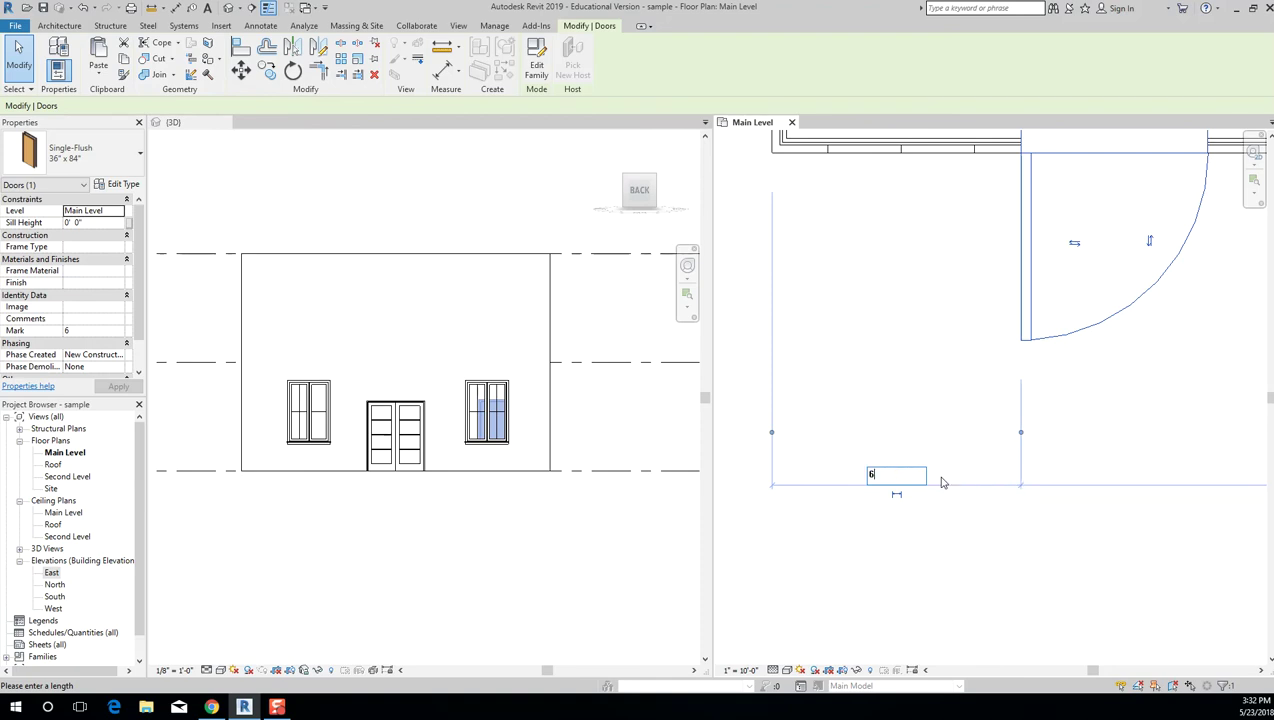
{"action": "key", "text": "Return"}
{"action": "scroll", "coordinate": [941, 482], "scroll_direction": "up", "scroll_amount": 1}
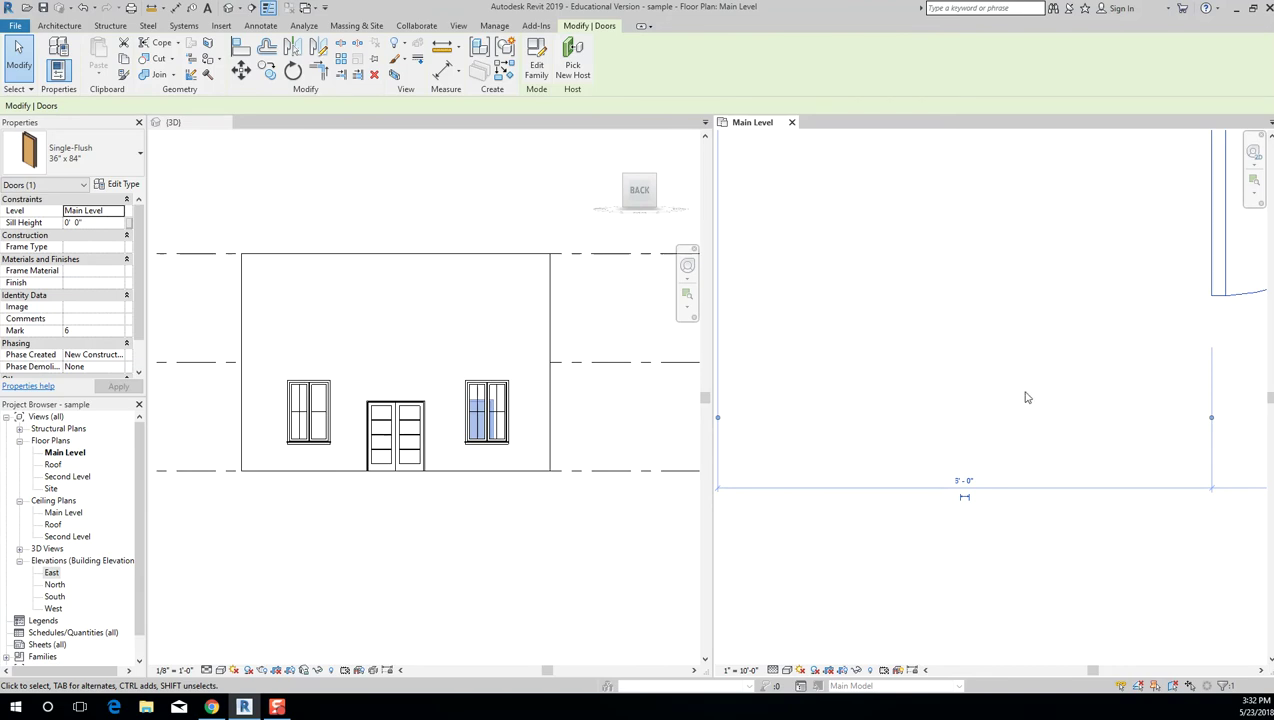
Set the door's distance from the exterior wall corner to 4' and deselect the door.
{"action": "scroll", "coordinate": [975, 381], "scroll_direction": "down", "scroll_amount": 2}
{"action": "left_click", "coordinate": [966, 446]}
{"action": "type", "text": "4"}
{"action": "key", "text": "Return"}
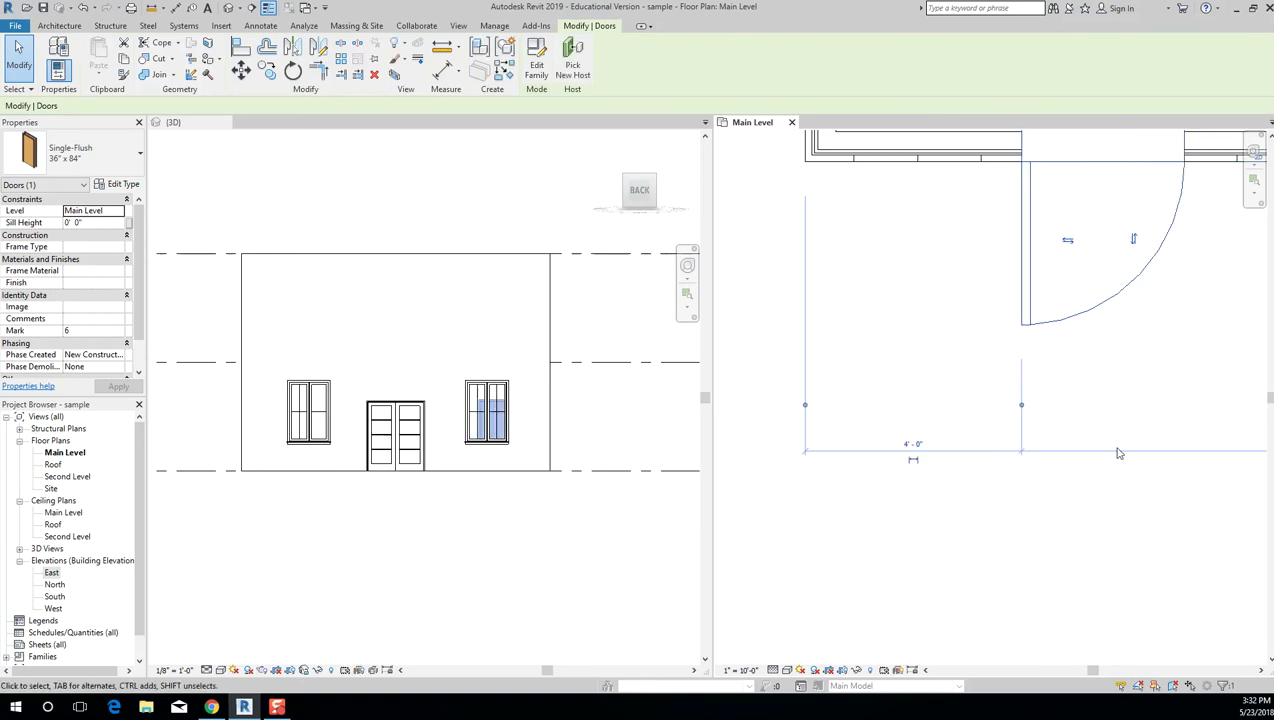
{"action": "left_click", "coordinate": [1036, 547]}
{"action": "scroll", "coordinate": [1020, 545], "scroll_direction": "down", "scroll_amount": 1}
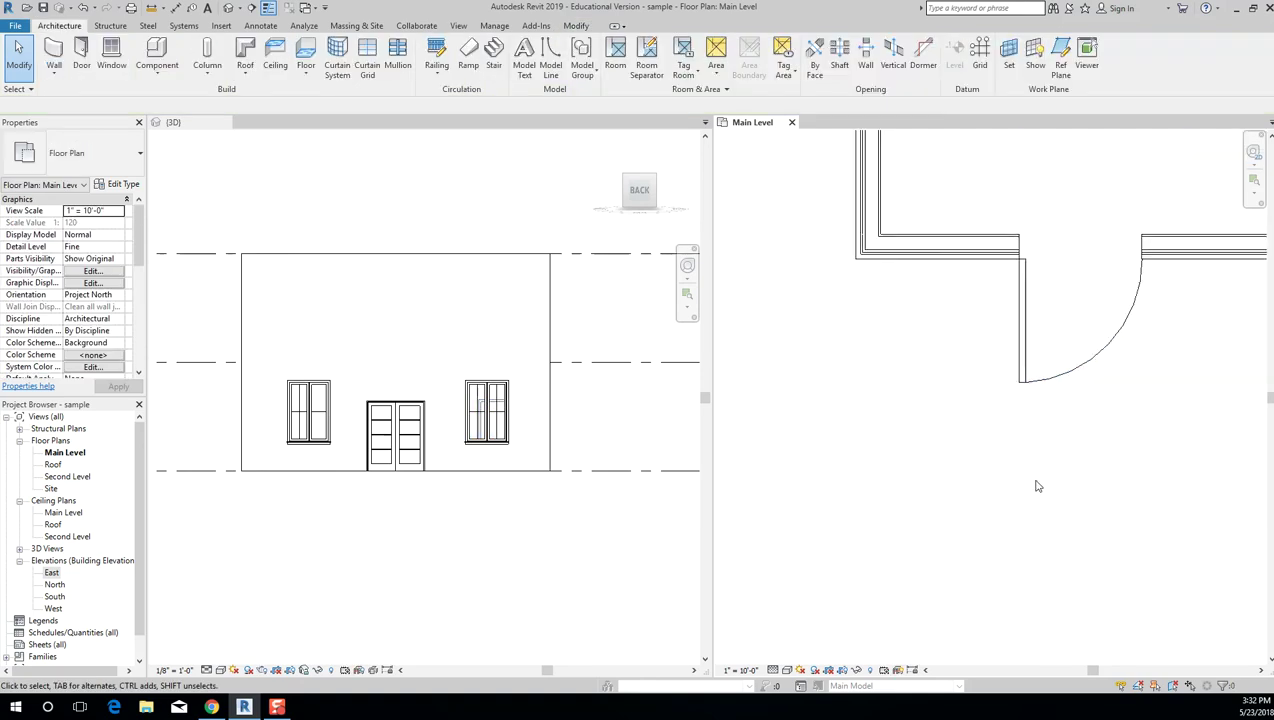
Select the single-flush door and examine its temporary dimensions to both wall ends and its flip controls.
{"action": "left_click", "coordinate": [1042, 389]}
{"action": "scroll", "coordinate": [830, 506], "scroll_direction": "down", "scroll_amount": 2}
{"action": "scroll", "coordinate": [923, 455], "scroll_direction": "up", "scroll_amount": 1}
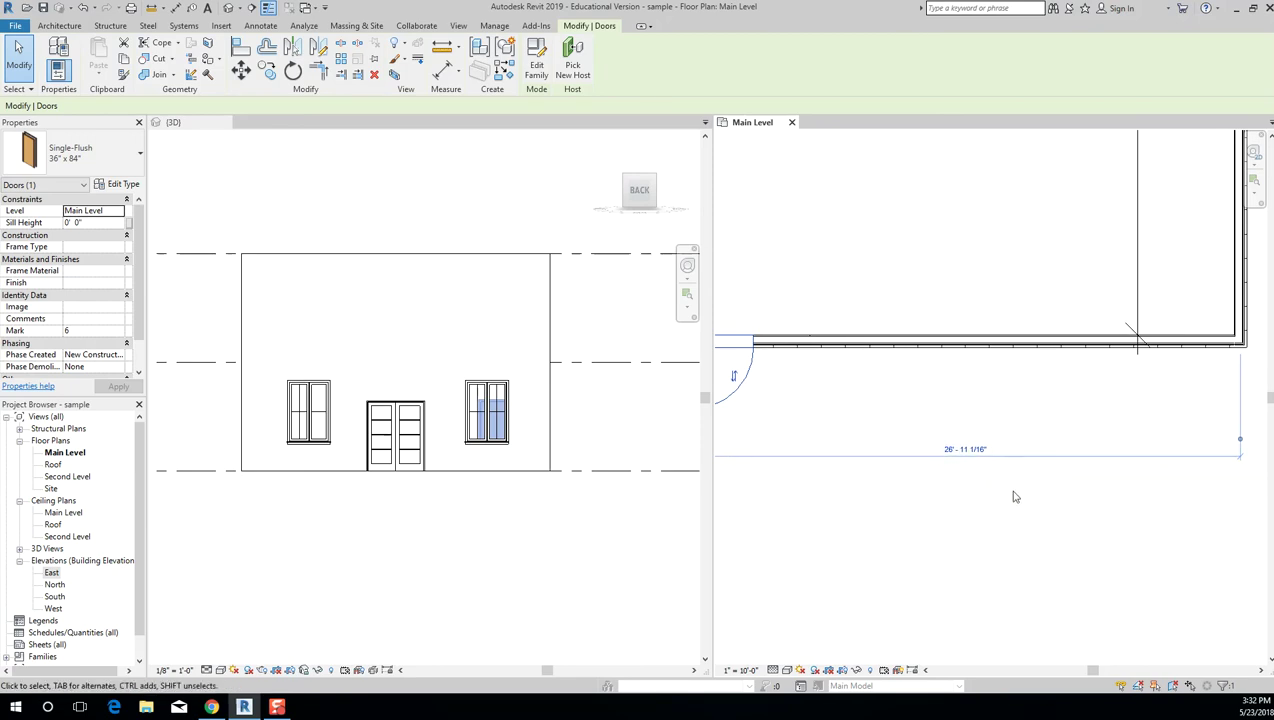
{"action": "scroll", "coordinate": [1008, 500], "scroll_direction": "down", "scroll_amount": 2}
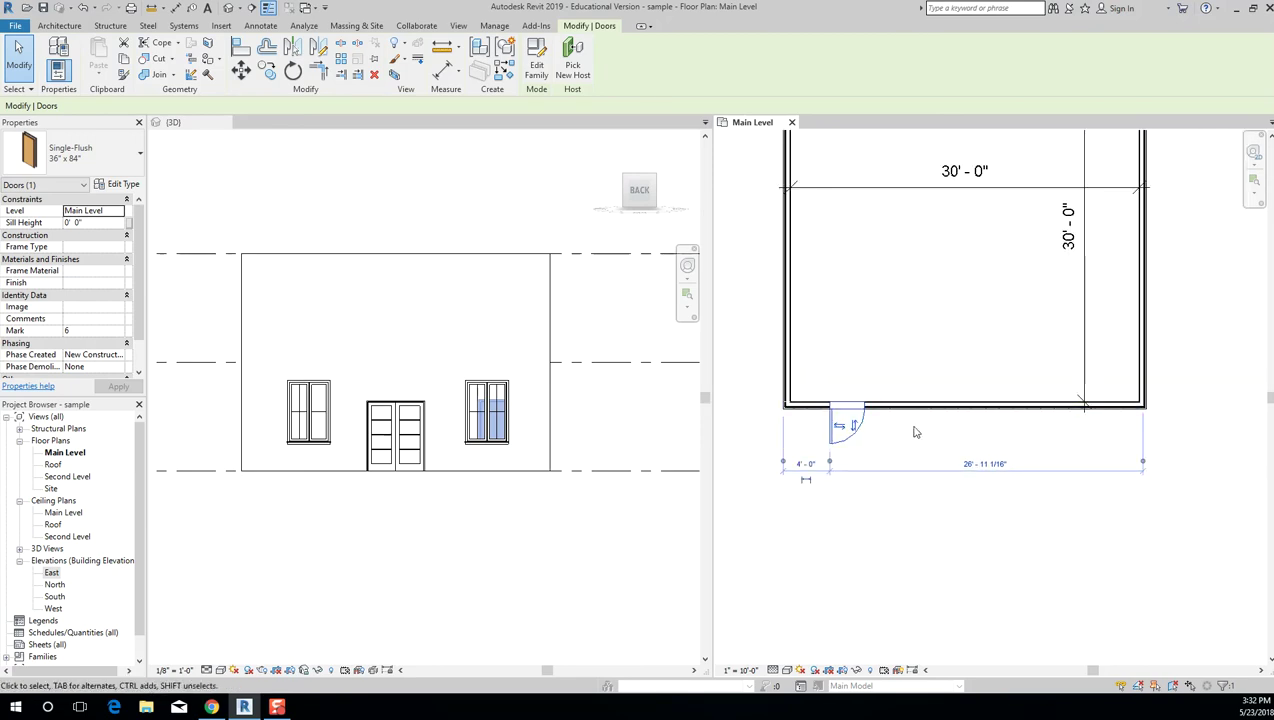
{"action": "left_click", "coordinate": [851, 427]}
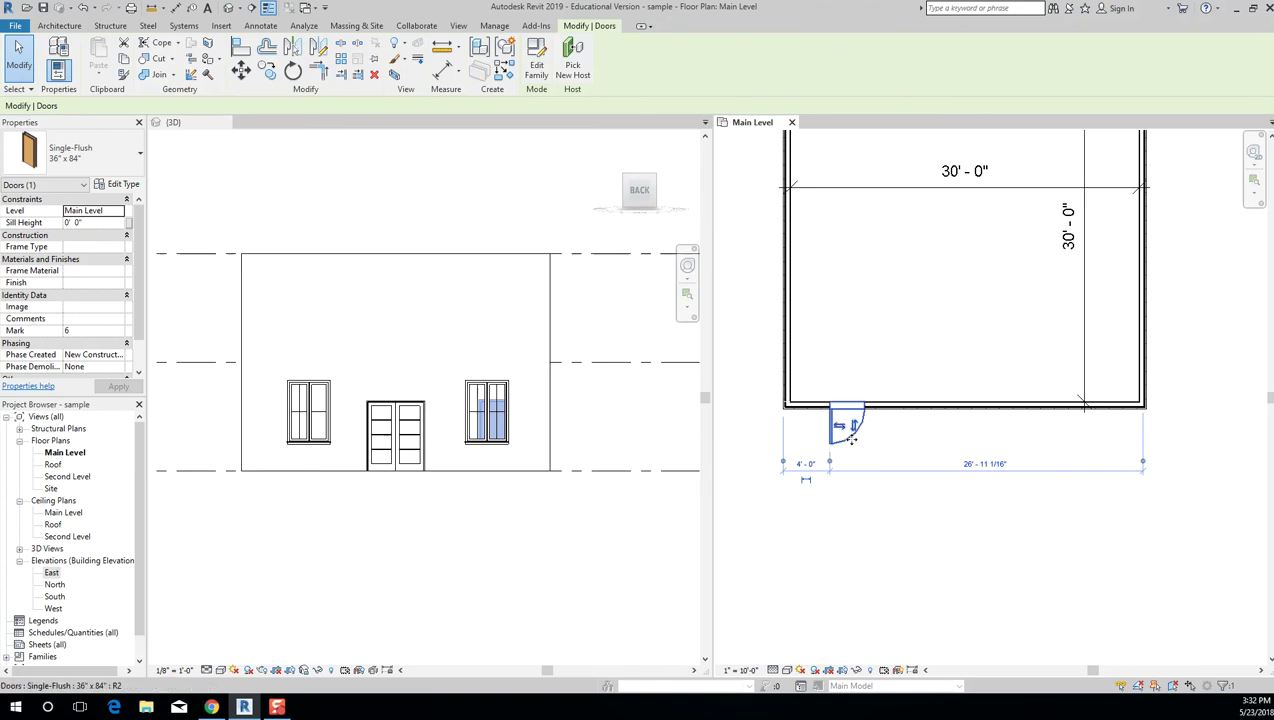
{"action": "scroll", "coordinate": [877, 440], "scroll_direction": "up", "scroll_amount": 2}
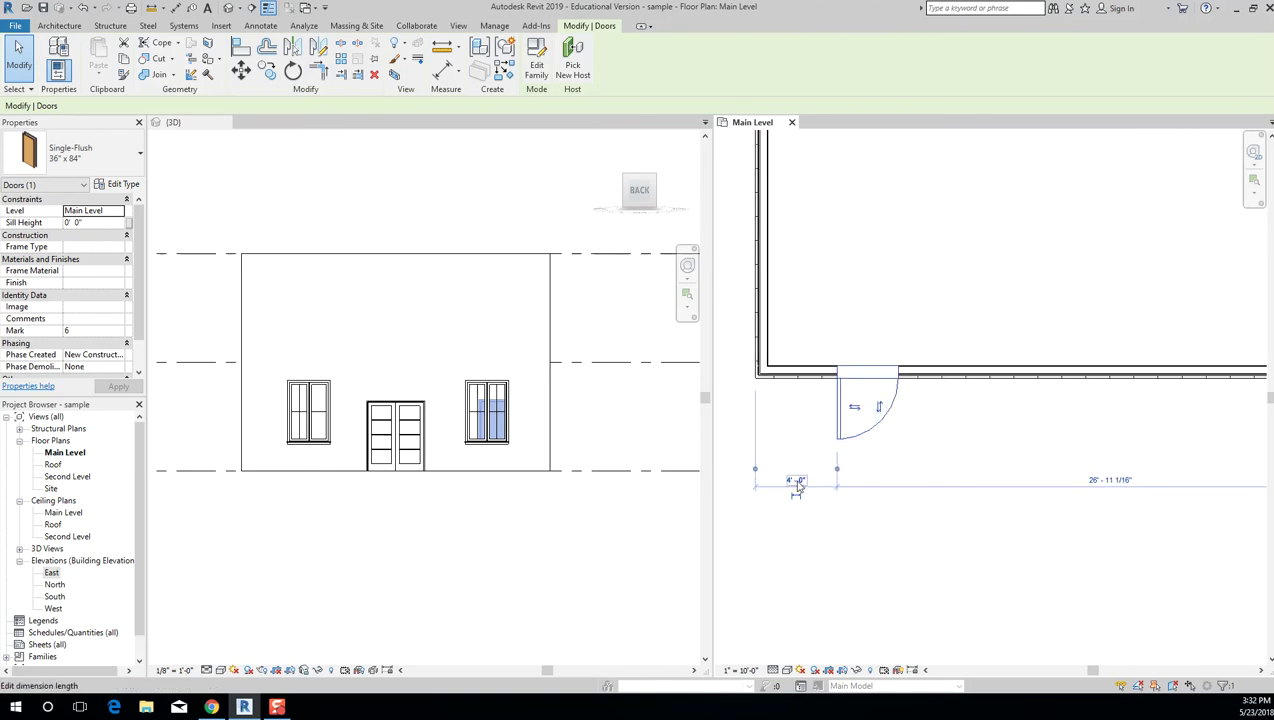
{"action": "scroll", "coordinate": [797, 485], "scroll_direction": "down", "scroll_amount": 1}
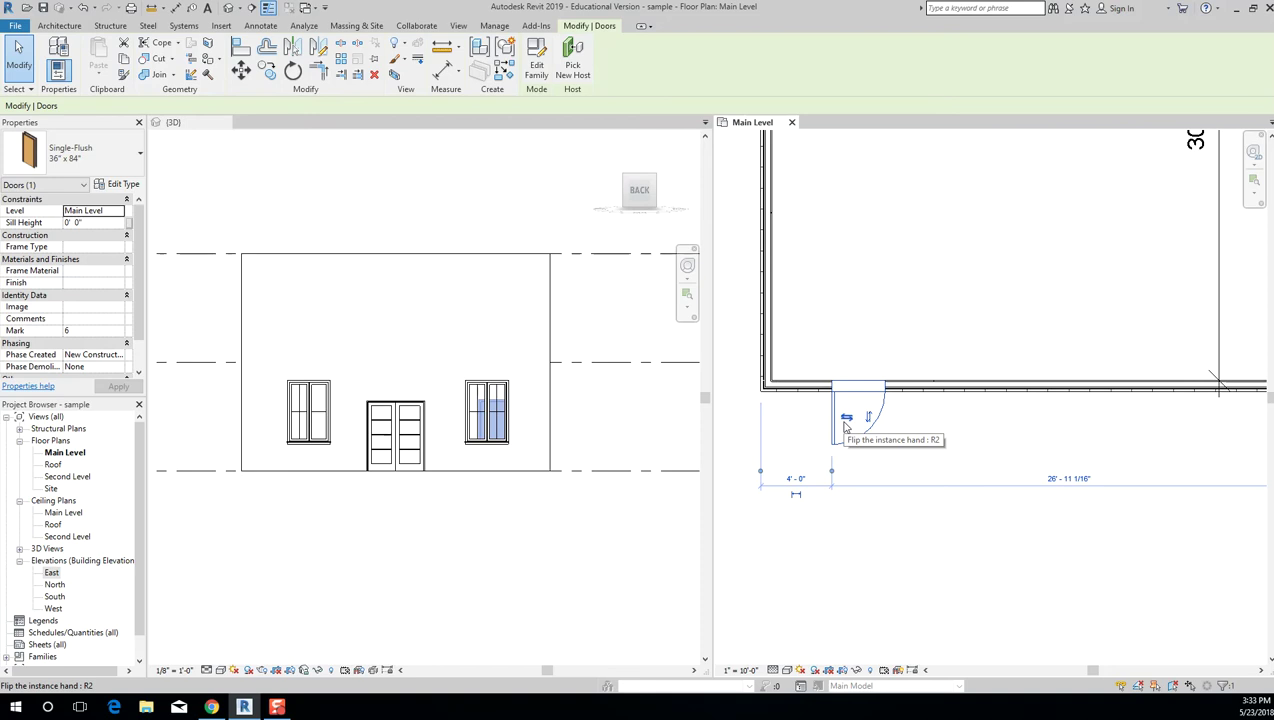
{"action": "left_click", "coordinate": [884, 529]}
{"action": "scroll", "coordinate": [884, 529], "scroll_direction": "down", "scroll_amount": 1}
{"action": "left_click", "coordinate": [868, 469]}
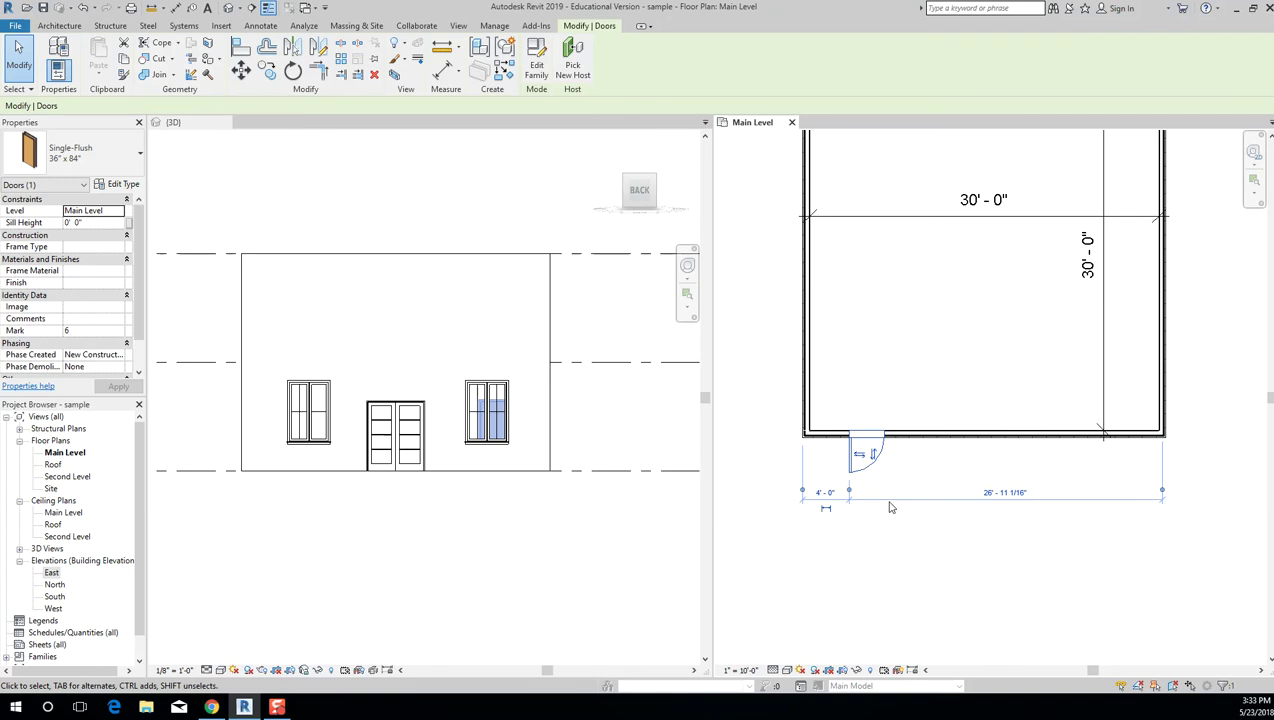
{"action": "scroll", "coordinate": [891, 507], "scroll_direction": "down", "scroll_amount": 1}
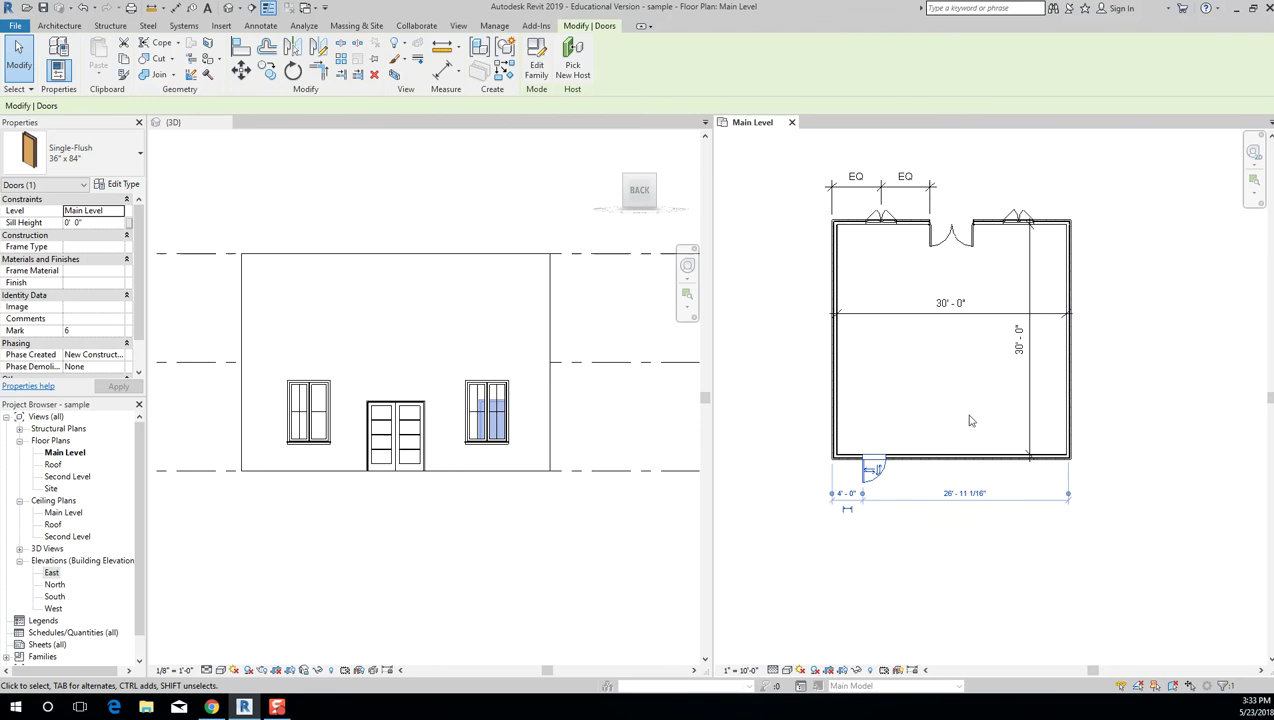
Open the Second Level floor plan and look over its exterior walls.
{"action": "double_click", "coordinate": [61, 480]}
{"action": "left_click", "coordinate": [1007, 290]}
{"action": "scroll", "coordinate": [960, 170], "scroll_direction": "up", "scroll_amount": 5}
{"action": "middle_click_drag", "start_coordinate": [911, 213], "coordinate": [1036, 371]}
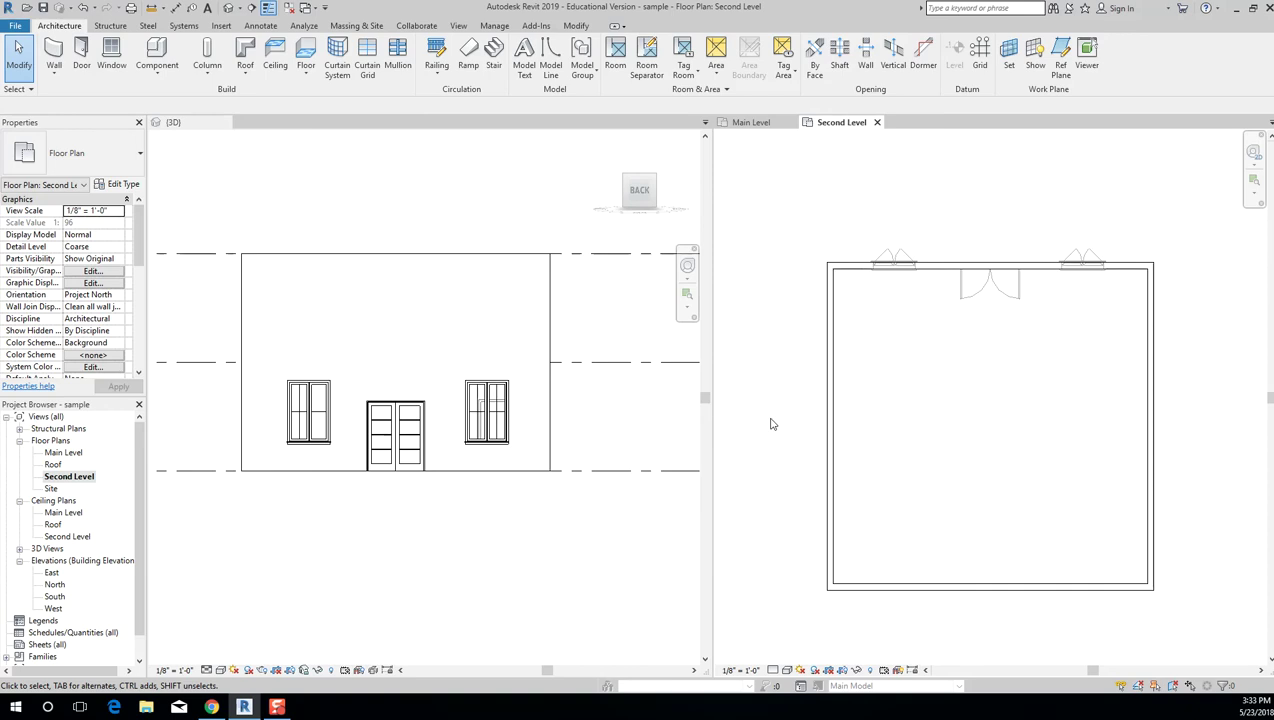
Return to the Main Level floor plan and fit the views to their windows.
{"action": "double_click", "coordinate": [63, 453]}
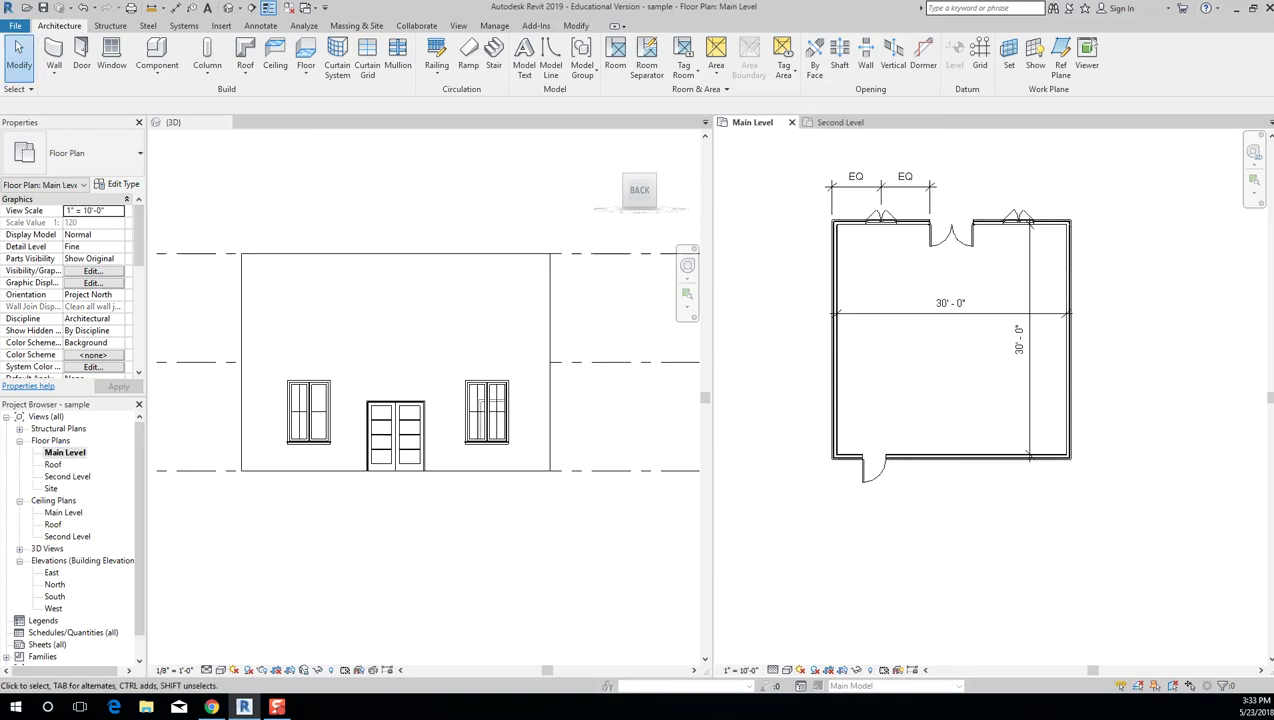
{"action": "key", "text": "z"}
{"action": "key", "text": "a"}
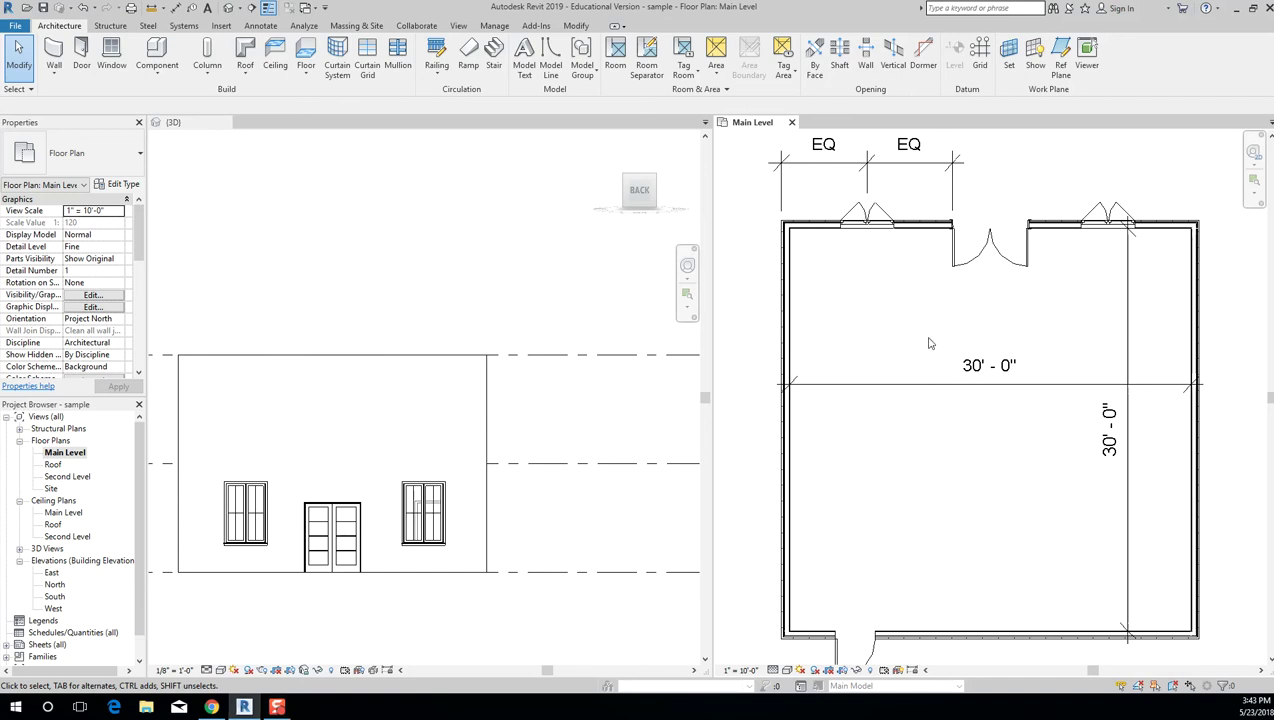
{"action": "middle_click_drag", "start_coordinate": [938, 318], "coordinate": [934, 299]}
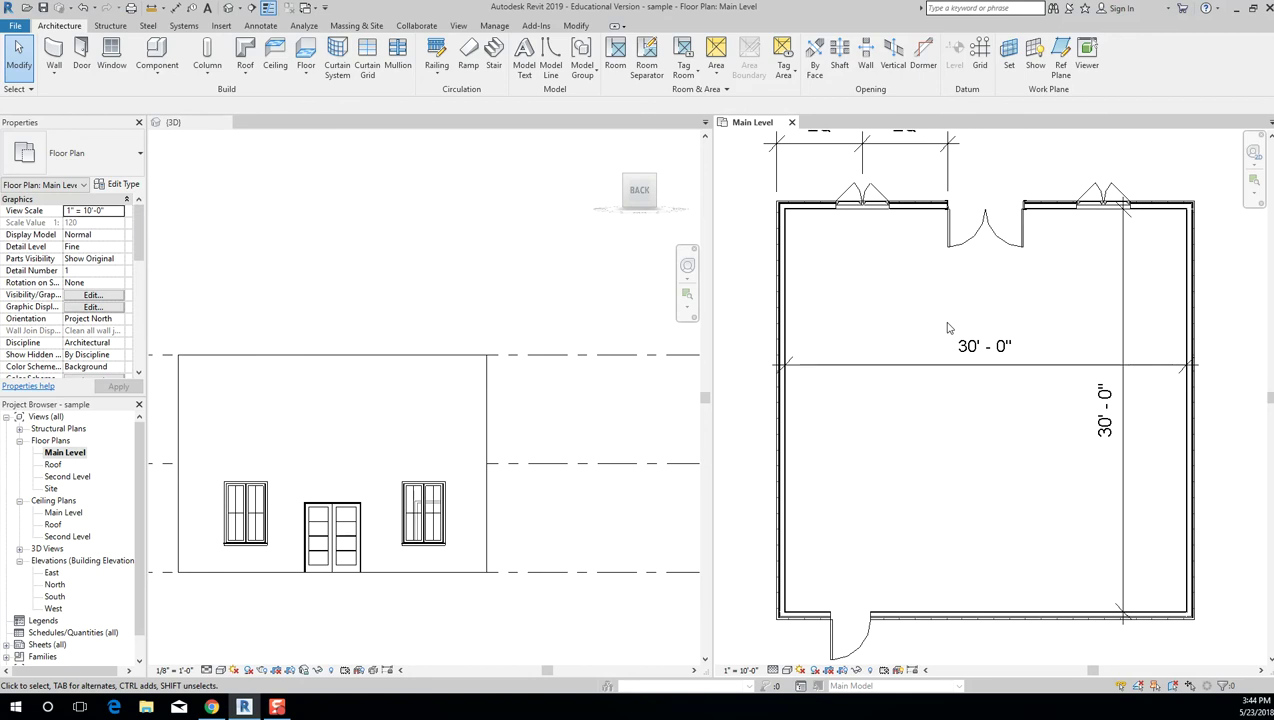
Reopen the Second Level floor plan and examine the faint doors and windows shown along its exterior wall.
{"action": "double_click", "coordinate": [84, 477]}
{"action": "scroll", "coordinate": [880, 320], "scroll_direction": "up", "scroll_amount": 5}
{"action": "scroll", "coordinate": [945, 322], "scroll_direction": "up", "scroll_amount": 1}
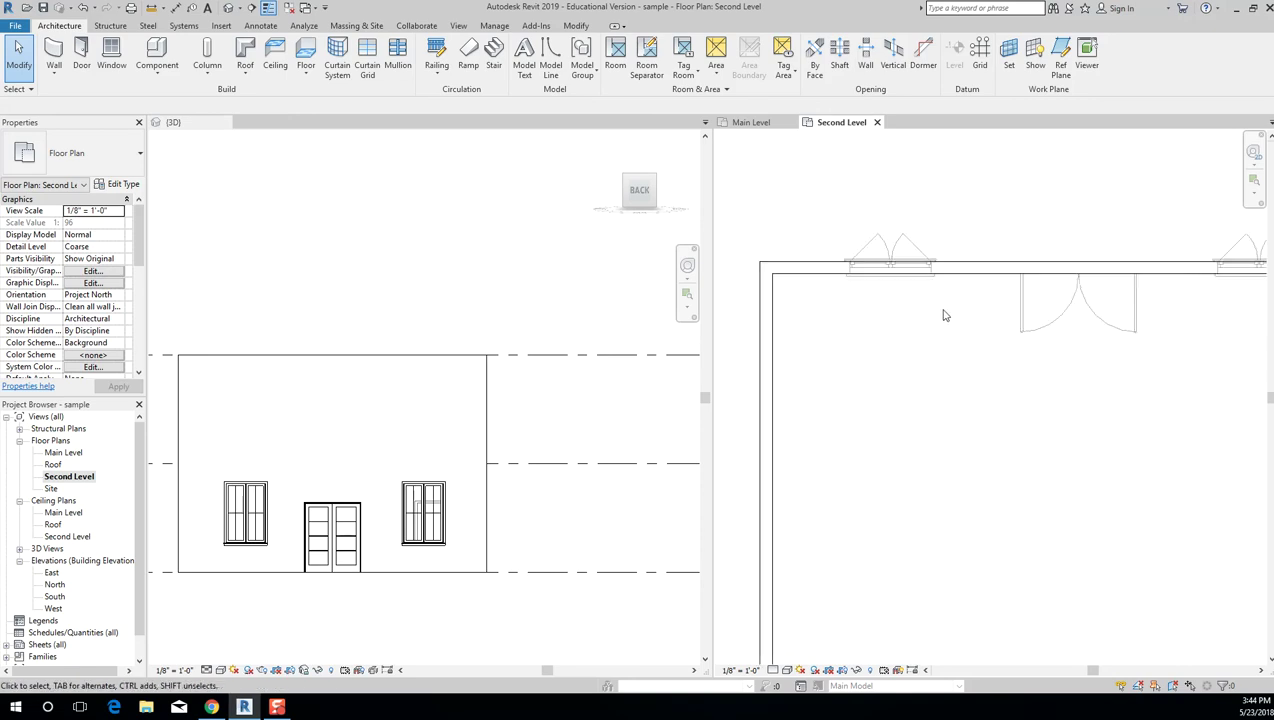
{"action": "scroll", "coordinate": [905, 306], "scroll_direction": "up", "scroll_amount": 1}
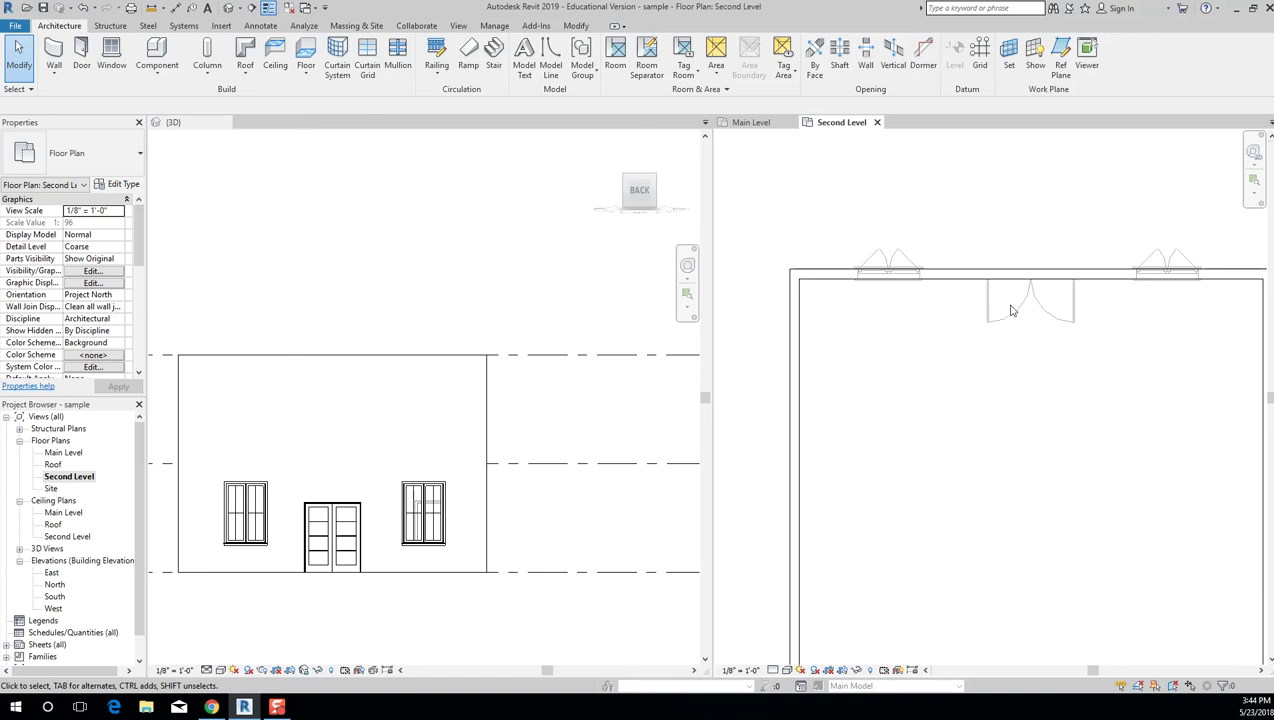
{"action": "left_click", "coordinate": [930, 268]}
{"action": "left_click", "coordinate": [979, 221]}
{"action": "scroll", "coordinate": [979, 222], "scroll_direction": "down", "scroll_amount": 1}
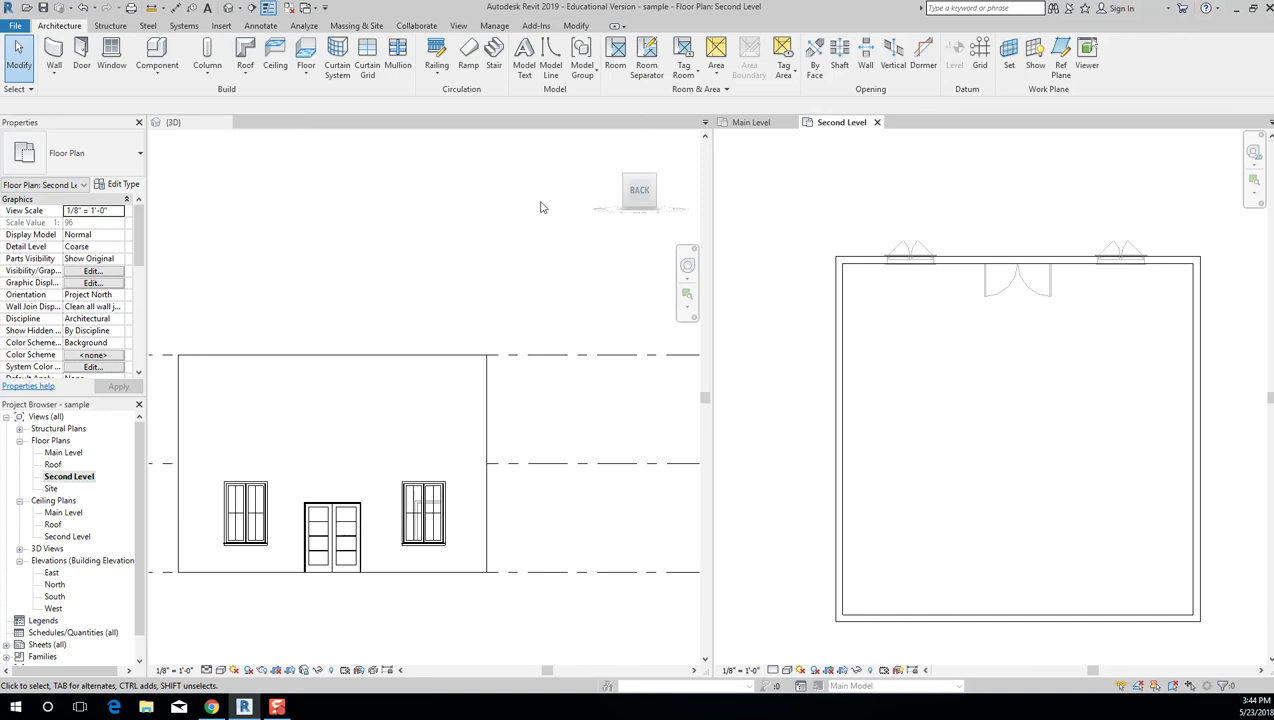
Delete the left exterior wall in an isometric 3D view and undo the deletion.
{"action": "left_click", "coordinate": [655, 180]}
{"action": "left_click", "coordinate": [655, 180]}
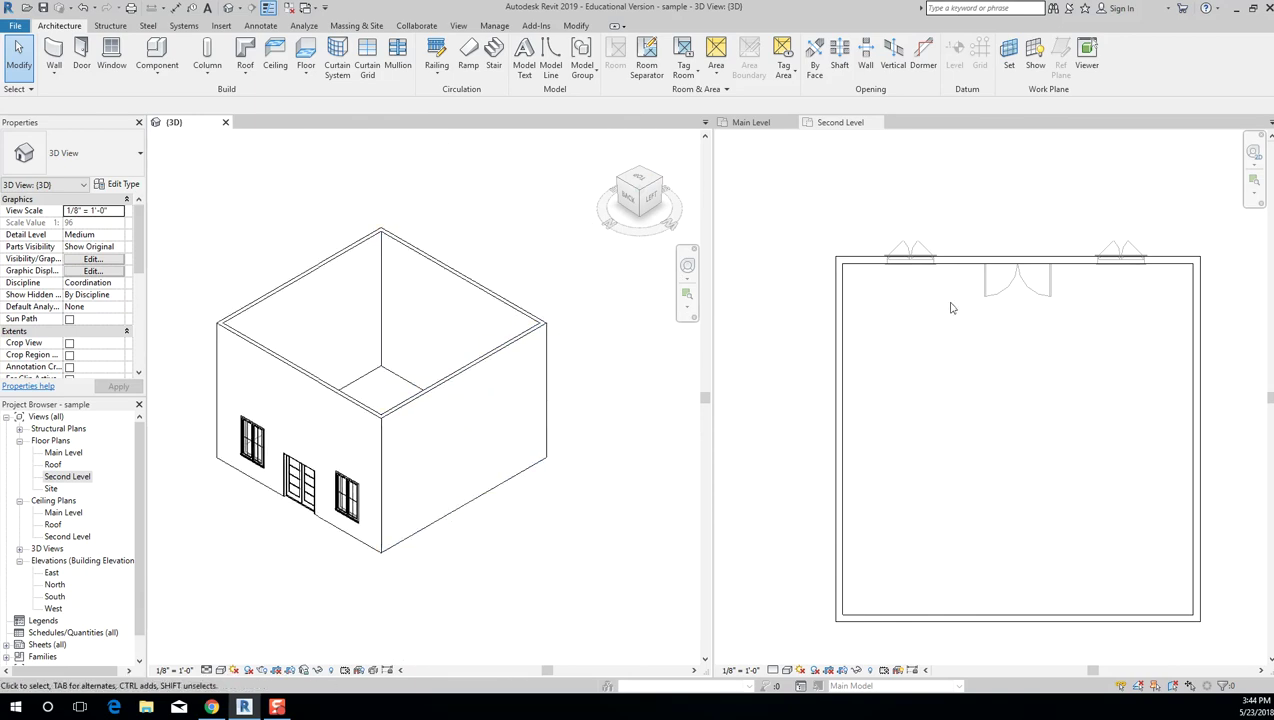
{"action": "left_click", "coordinate": [418, 540]}
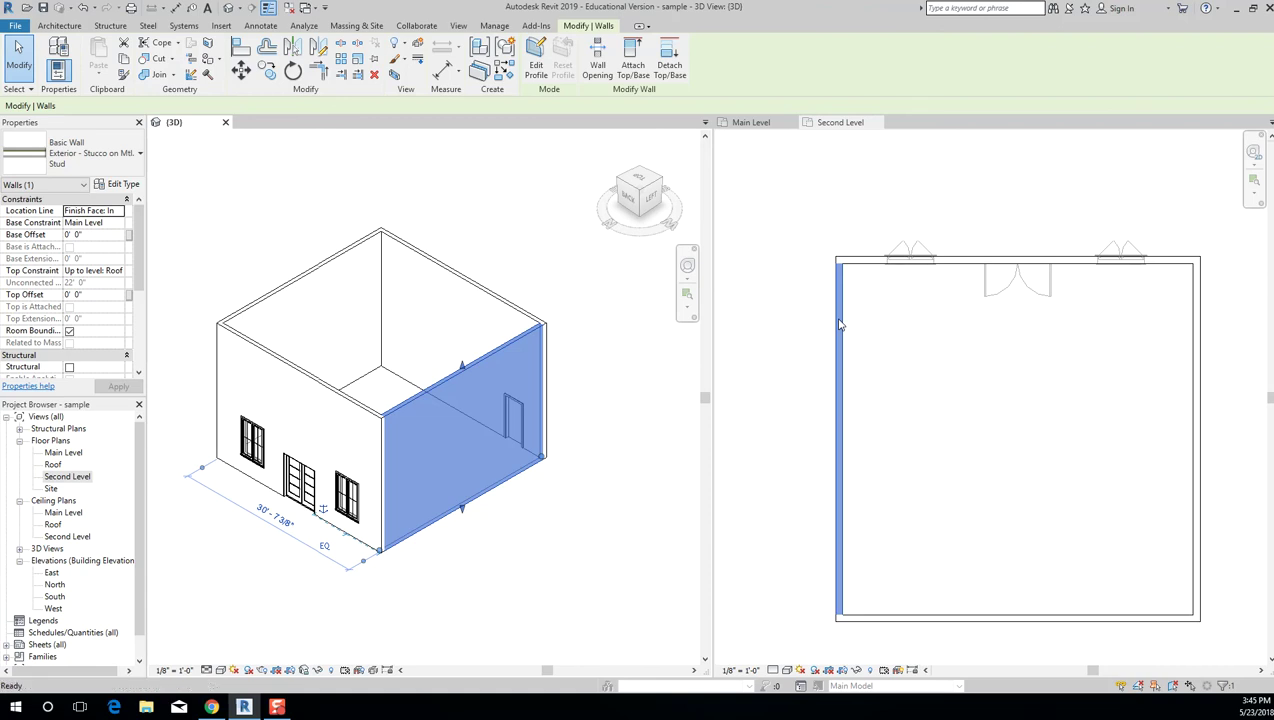
{"action": "key", "text": "Delete"}
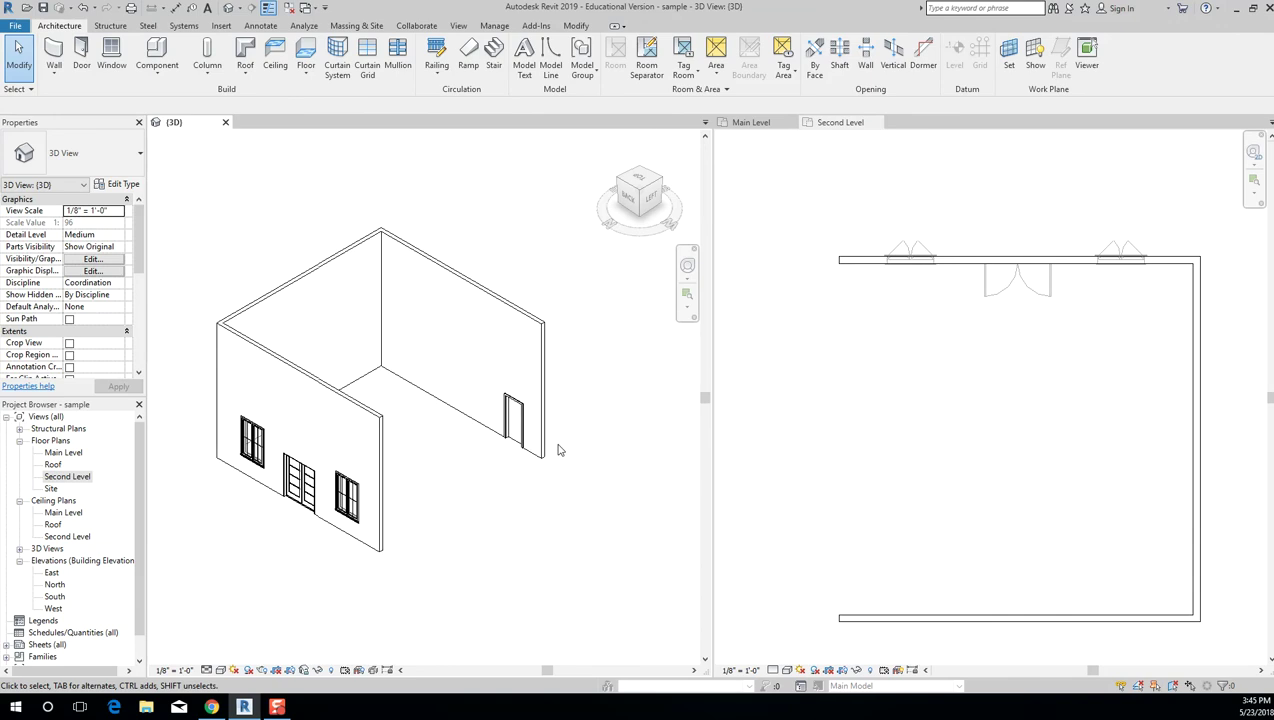
{"action": "key", "text": "ctrl+z"}
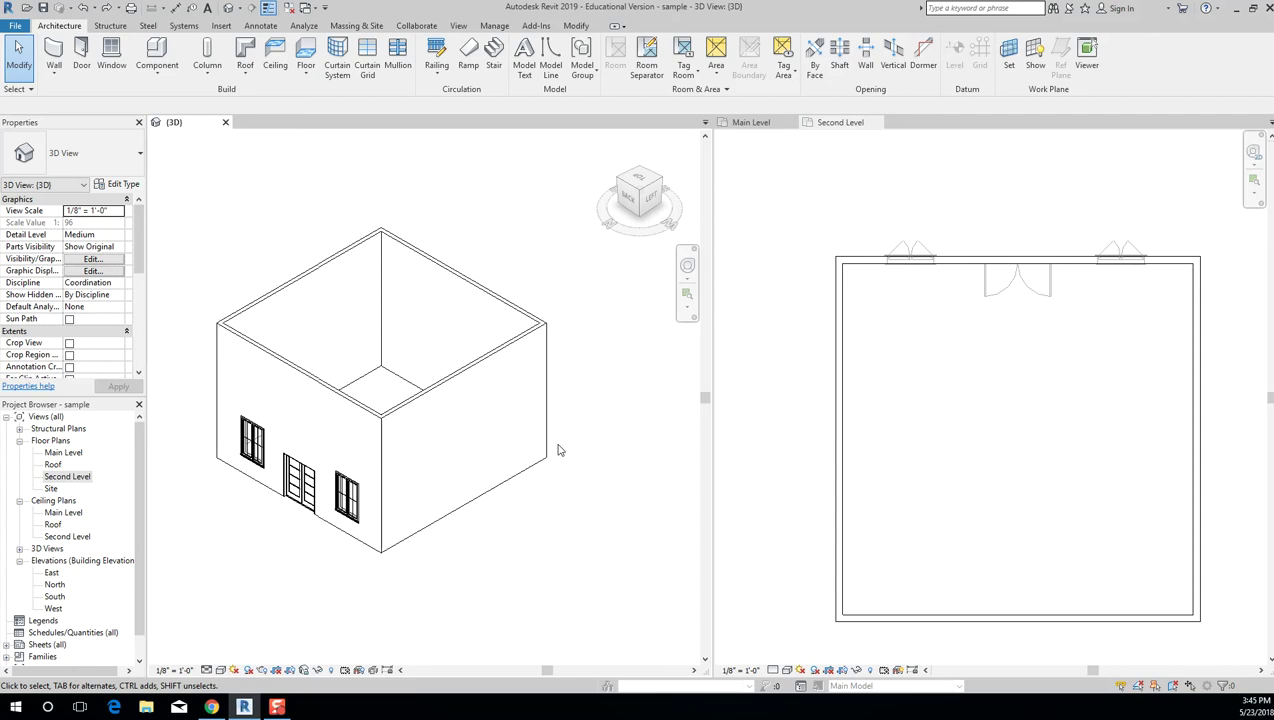
Set the Second Level floor plan's underlay base level range to None.
{"action": "left_click", "coordinate": [897, 391]}
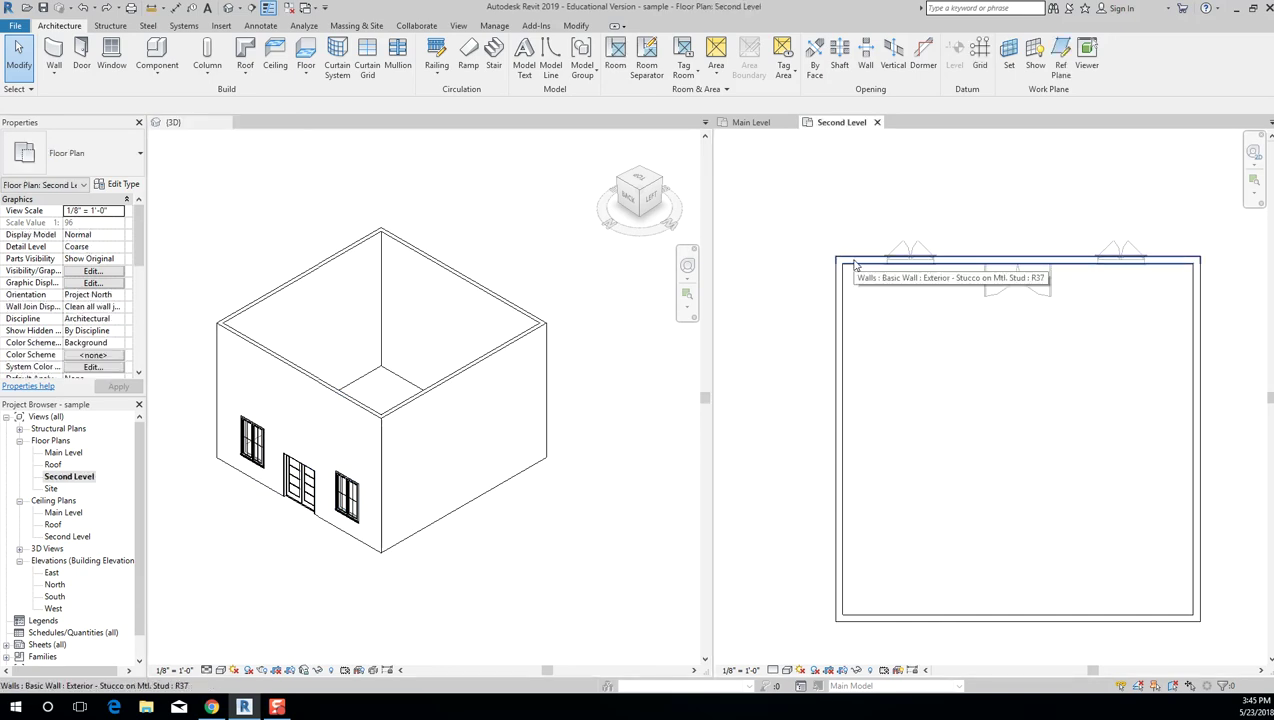
{"action": "middle_click_drag", "start_coordinate": [955, 307], "coordinate": [947, 259]}
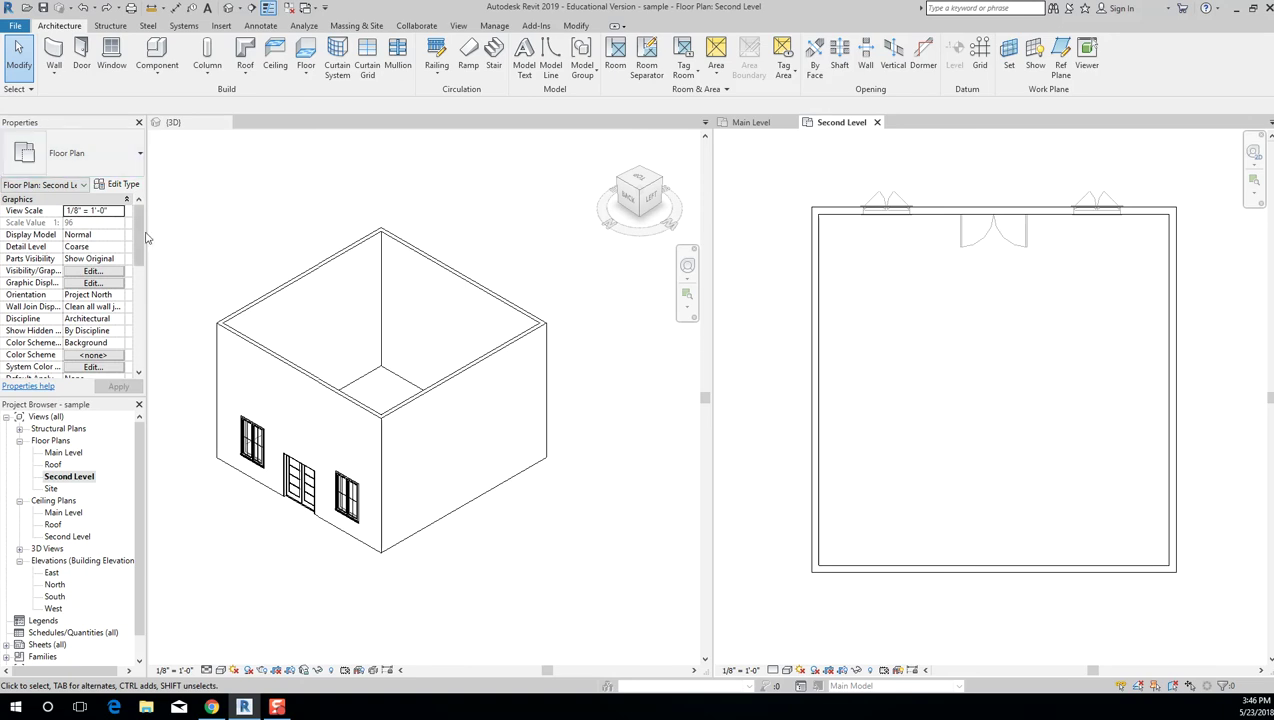
{"action": "scroll", "coordinate": [142, 234], "scroll_direction": "down", "scroll_amount": 1}
{"action": "scroll", "coordinate": [142, 234], "scroll_direction": "down", "scroll_amount": 3}
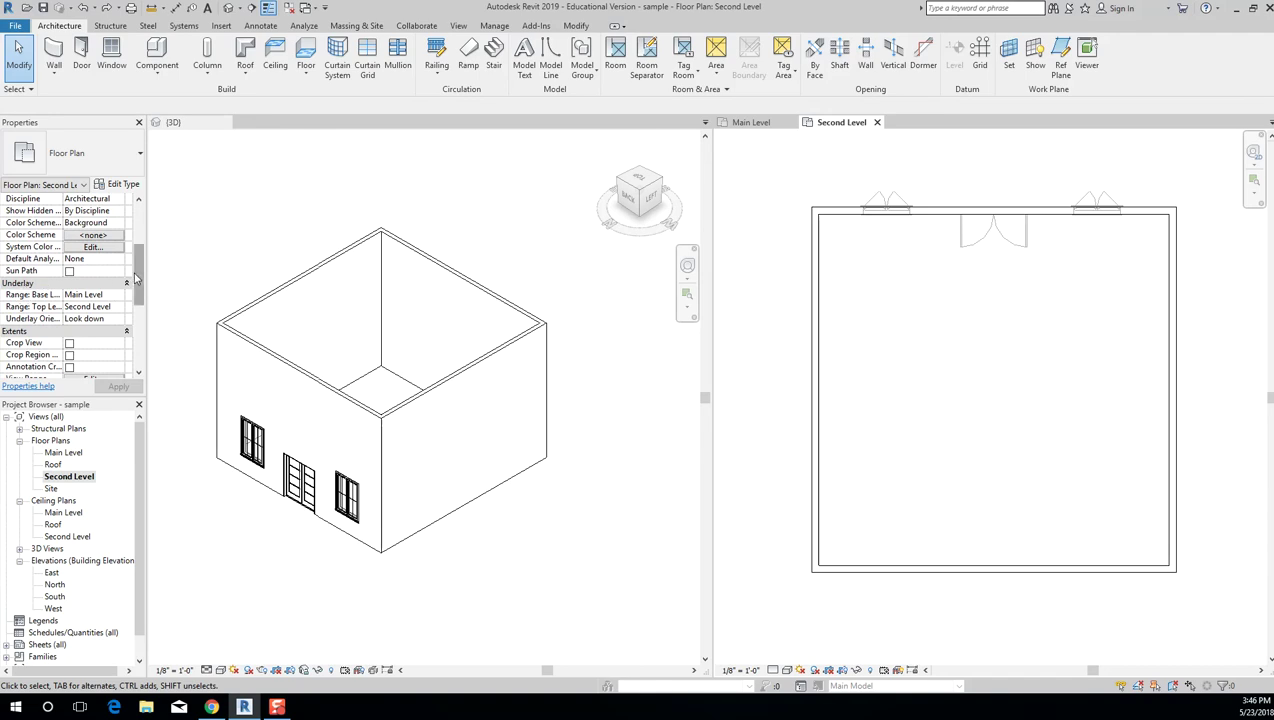
{"action": "scroll", "coordinate": [133, 285], "scroll_direction": "down", "scroll_amount": 1}
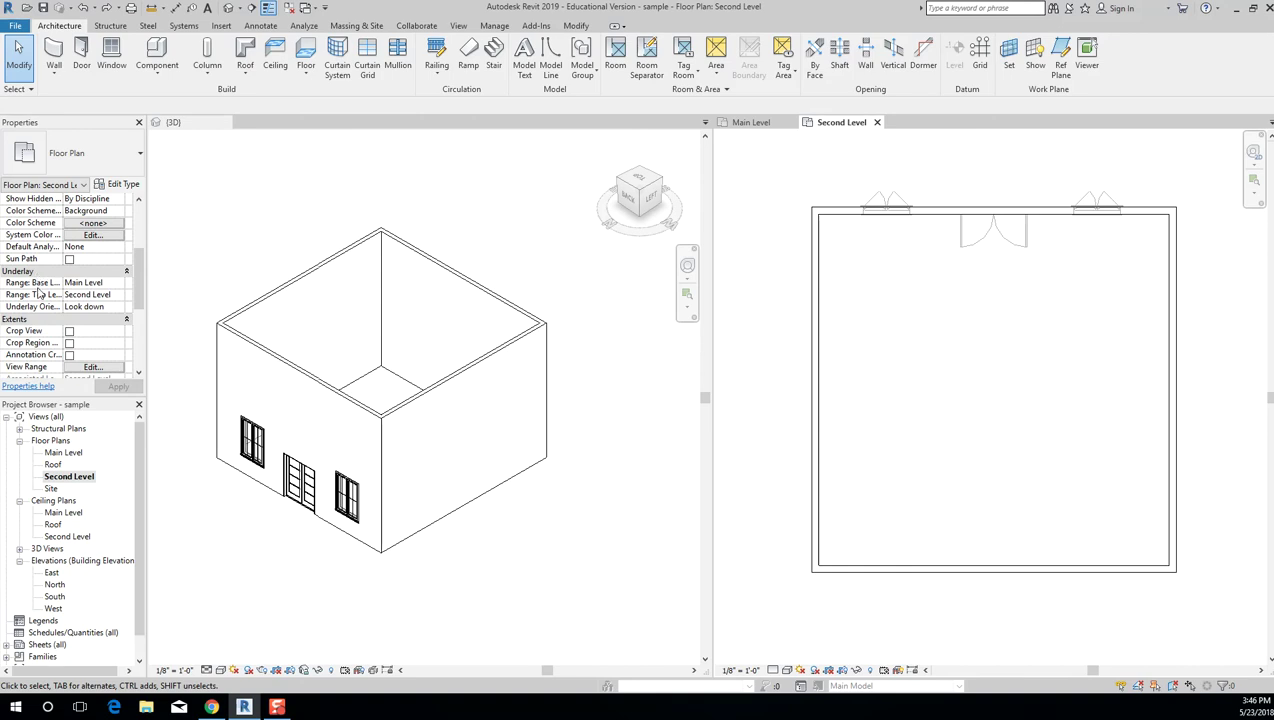
{"action": "left_click", "coordinate": [118, 283]}
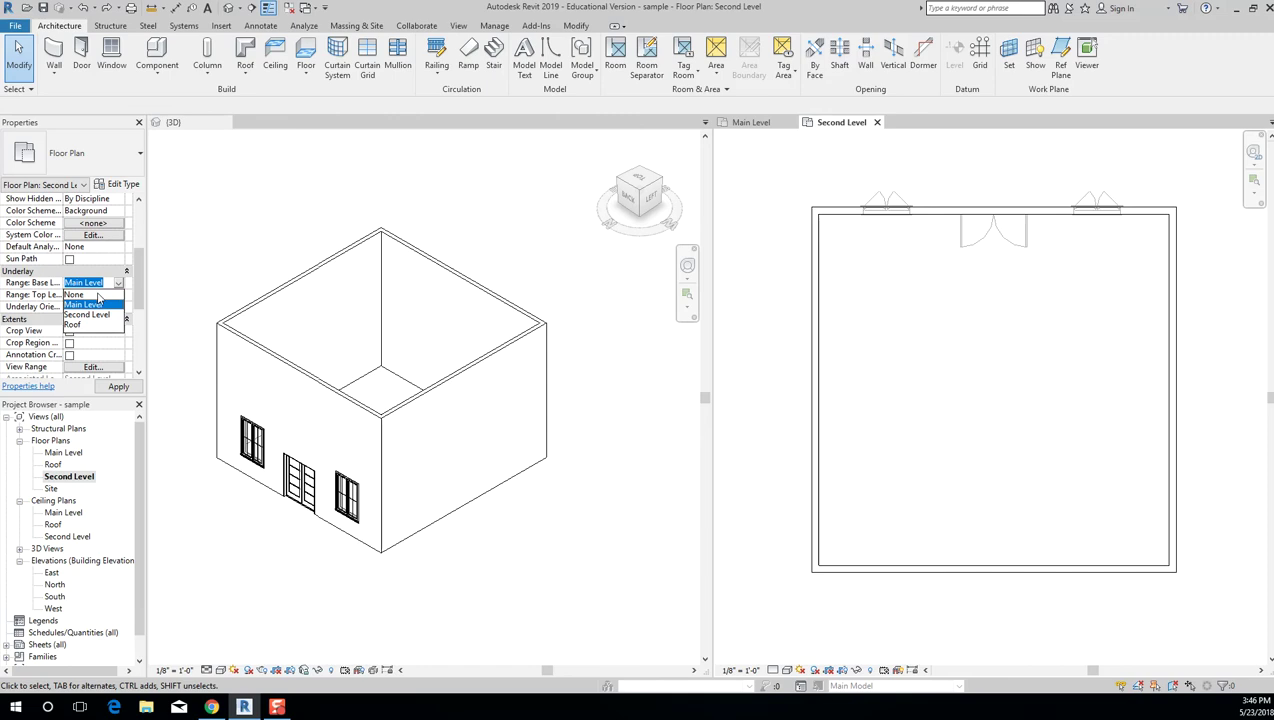
{"action": "left_click", "coordinate": [97, 294]}
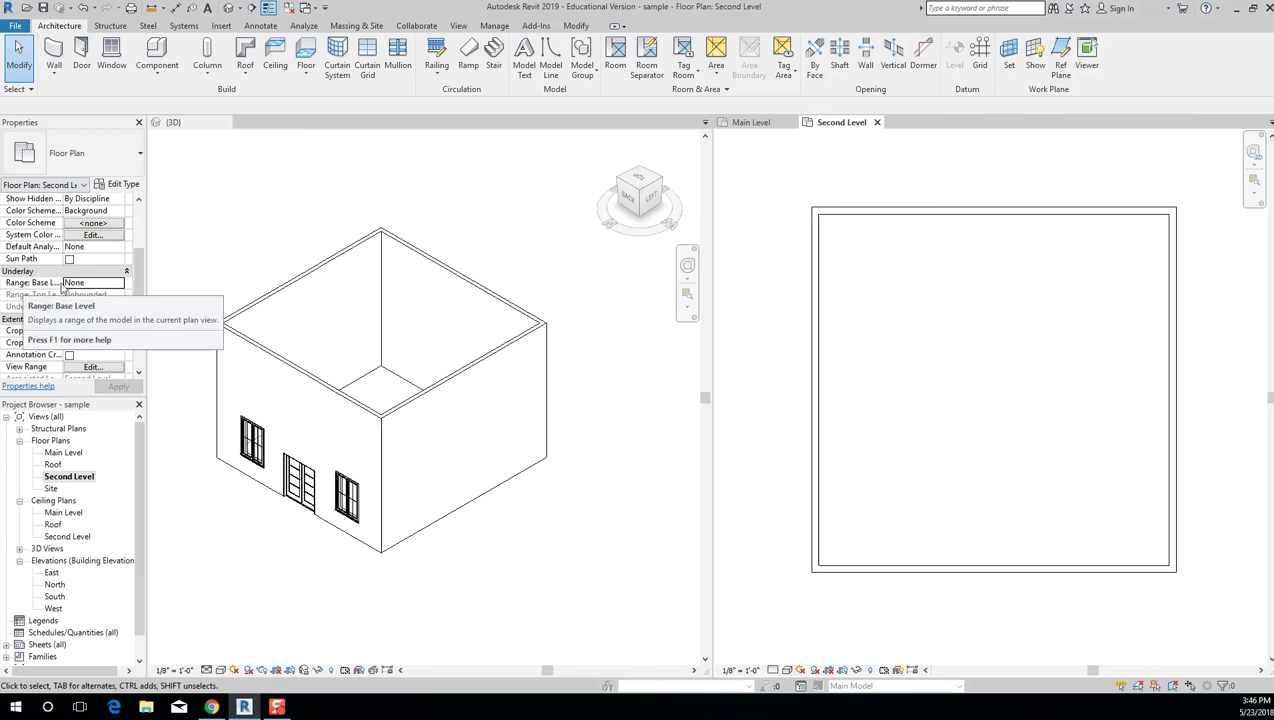
Set the Second Level floor plan's underlay base level range back to Main Level.
{"action": "mouse_move", "coordinate": [42, 289]}
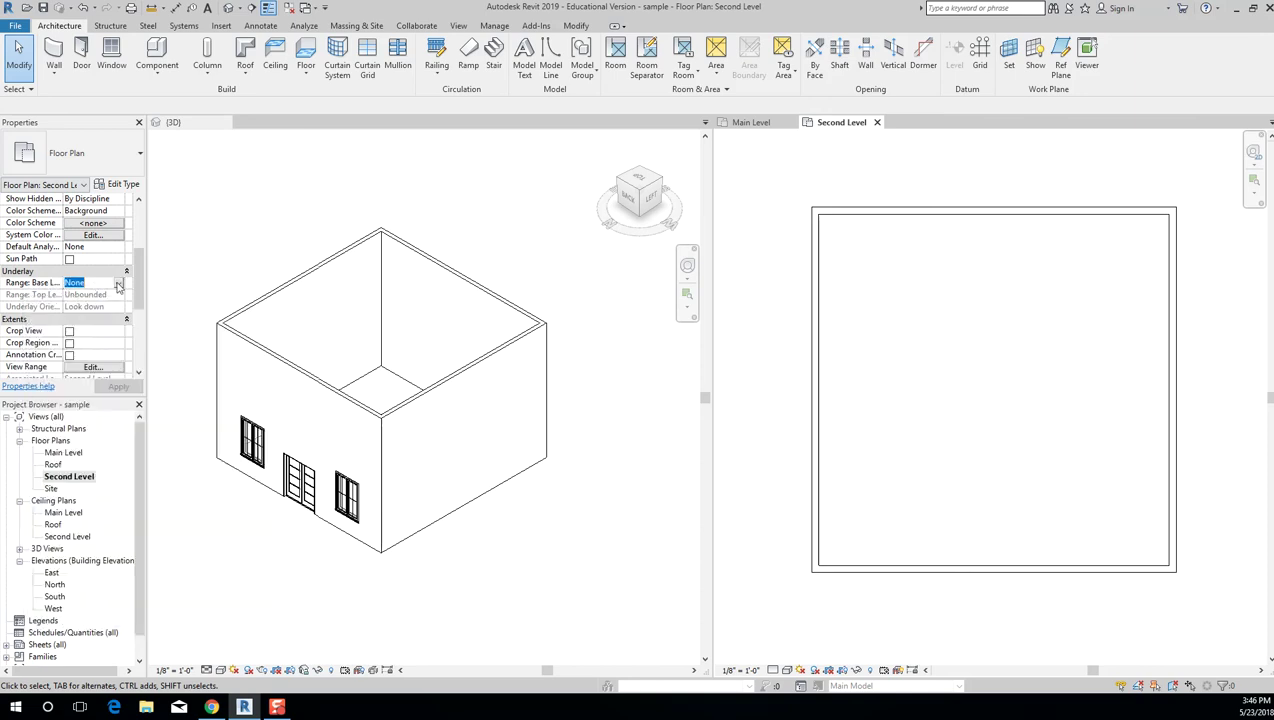
{"action": "left_click", "coordinate": [93, 283]}
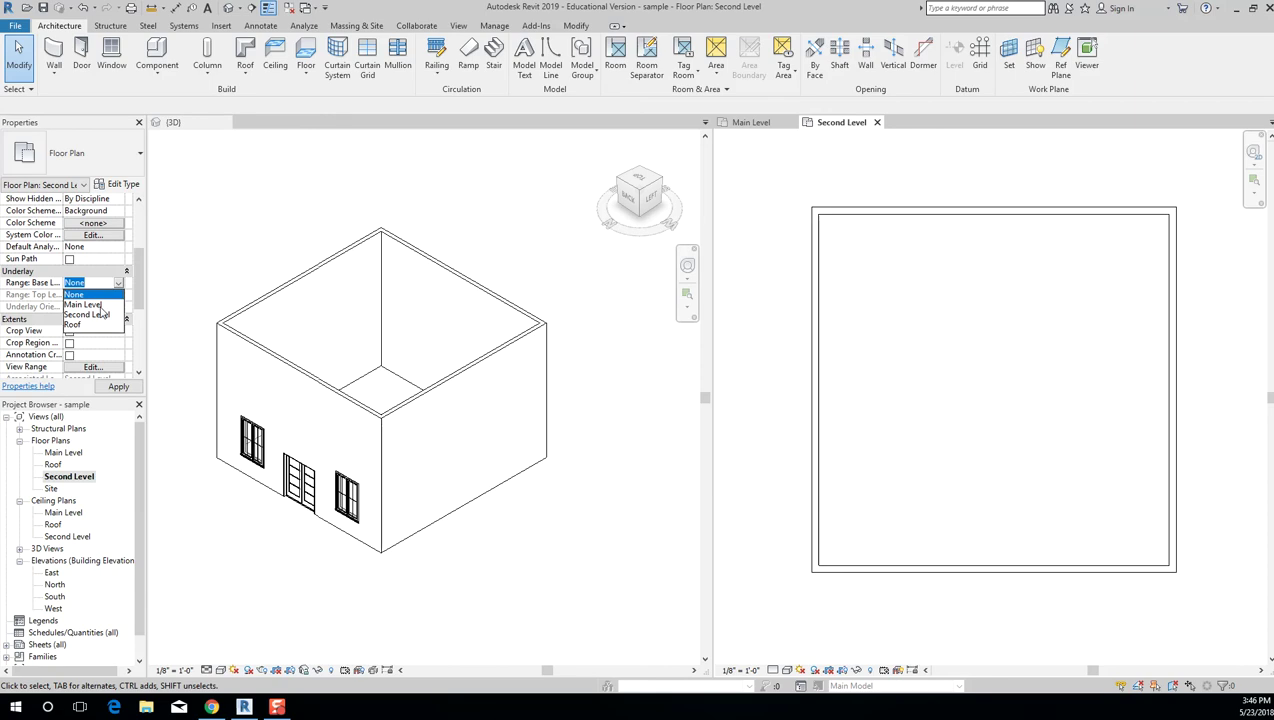
{"action": "left_click", "coordinate": [83, 304]}
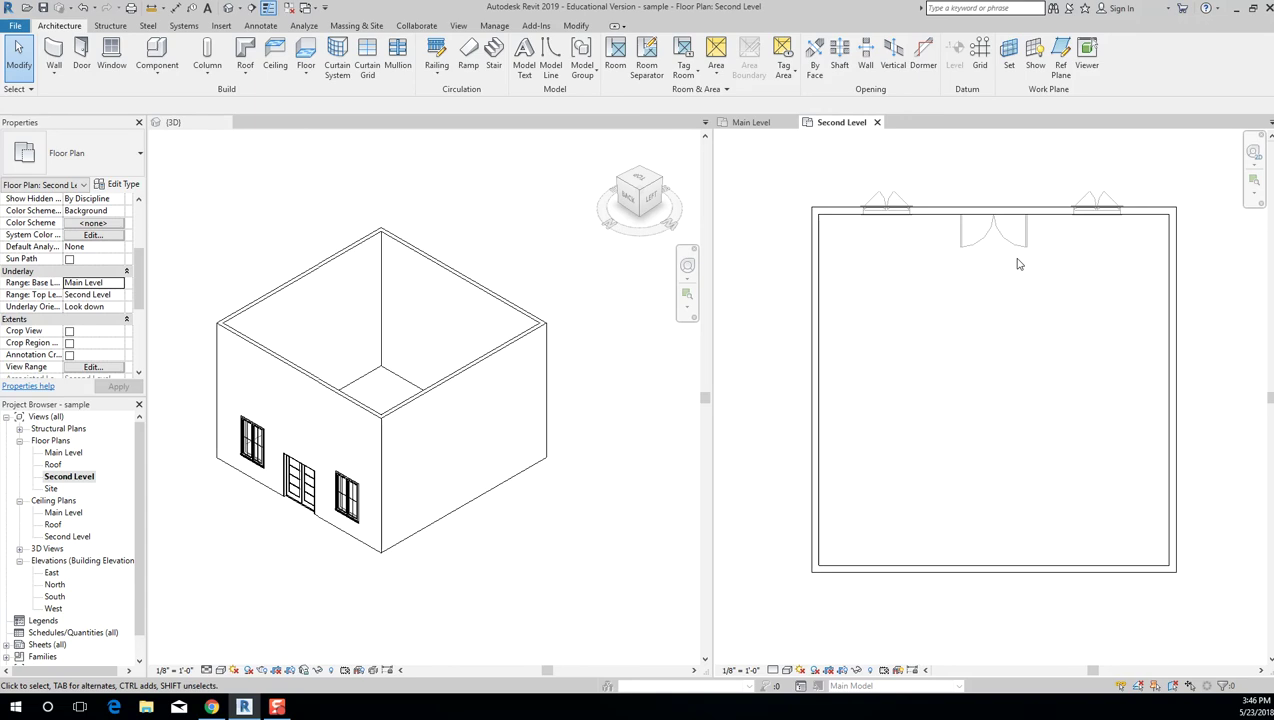
{"action": "middle_click_drag", "start_coordinate": [1021, 276], "coordinate": [1018, 277]}
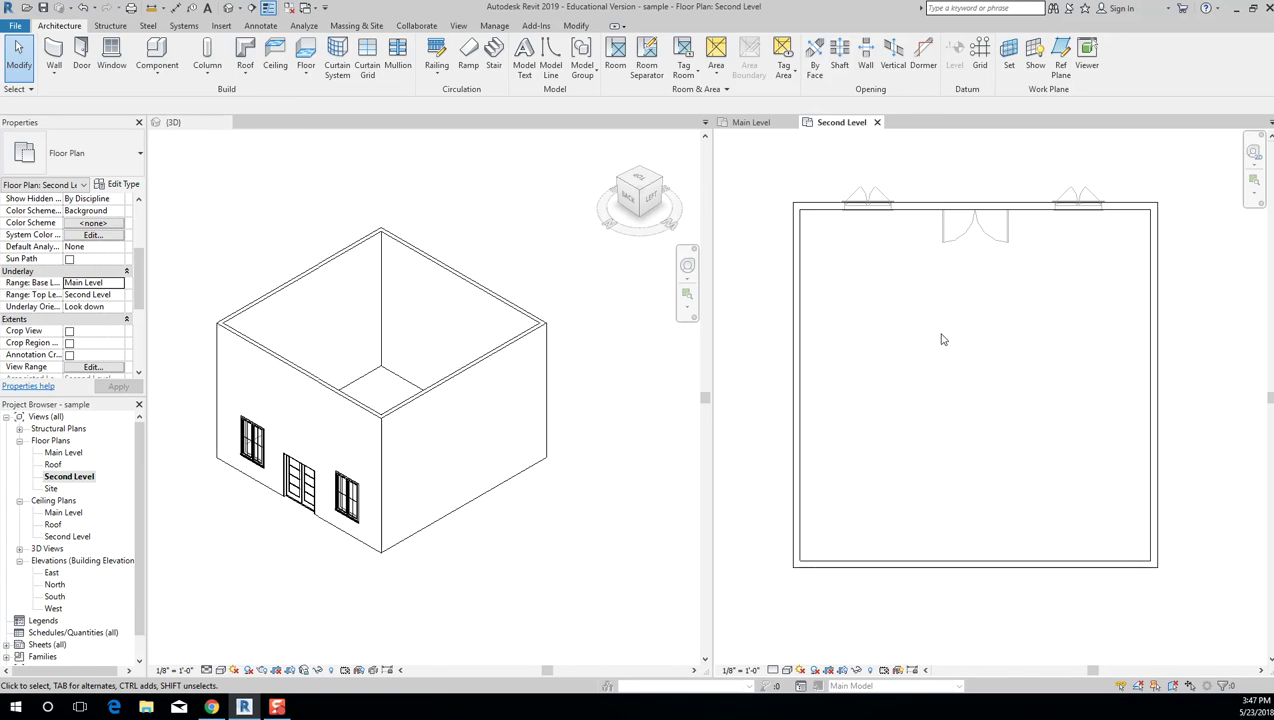
Open the East elevation and examine the Main Level, Second Level and Roof level lines against the building.
{"action": "left_click", "coordinate": [976, 215]}
{"action": "left_click", "coordinate": [985, 392]}
{"action": "left_click", "coordinate": [51, 573]}
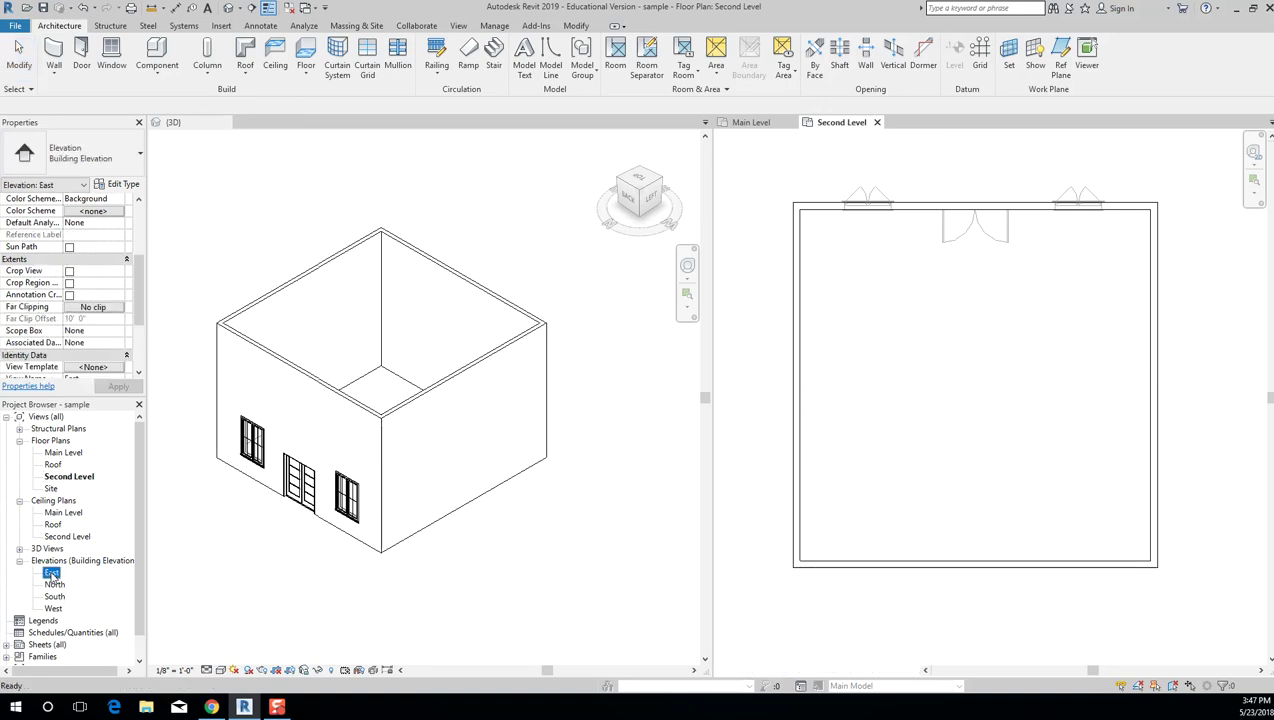
{"action": "double_click", "coordinate": [51, 573]}
{"action": "scroll", "coordinate": [1075, 464], "scroll_direction": "up", "scroll_amount": 3}
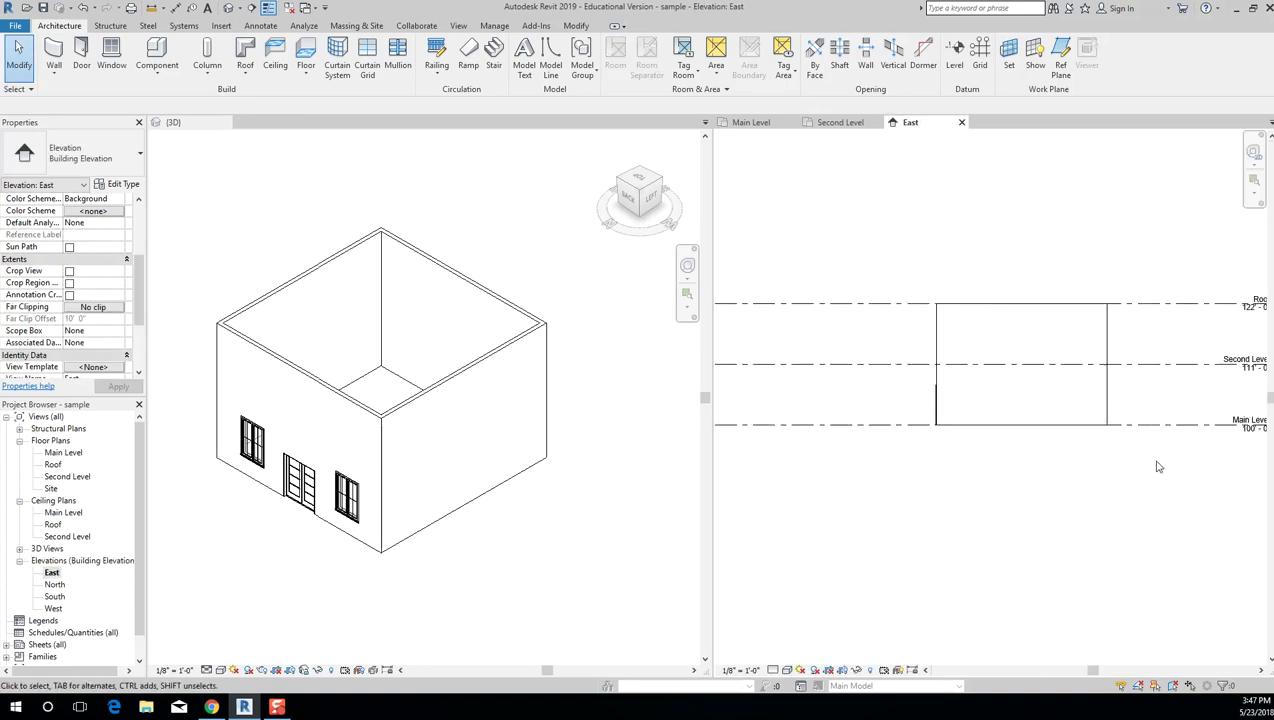
{"action": "middle_click_drag", "start_coordinate": [1135, 469], "coordinate": [1019, 475]}
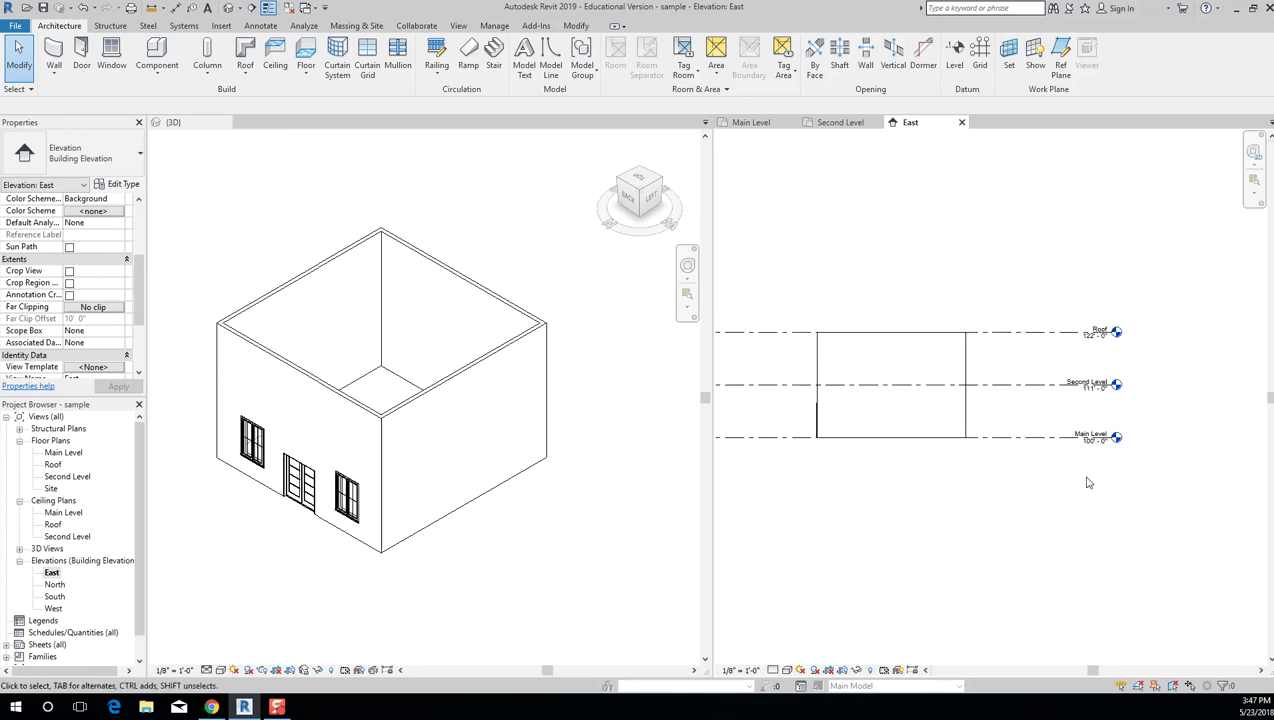
Return to the Second Level floor plan and view the whole building with its underlay doors and windows.
{"action": "double_click", "coordinate": [70, 477]}
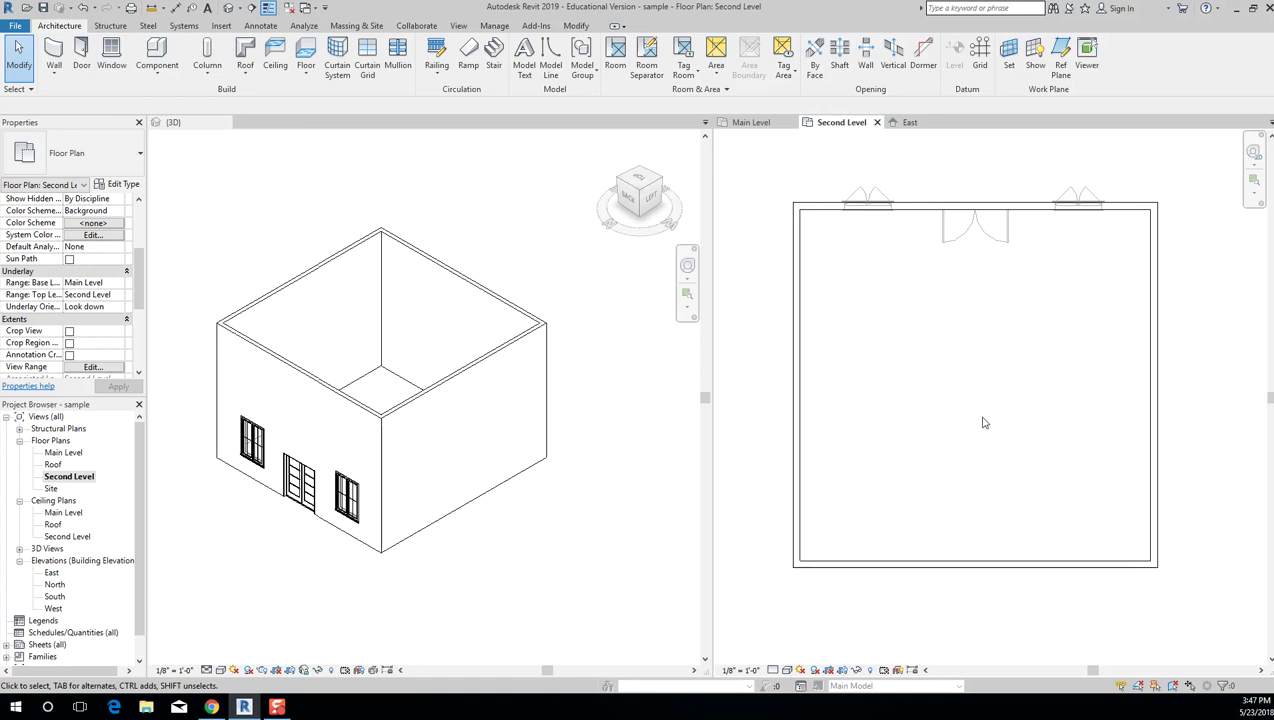
{"action": "key", "text": "z"}
{"action": "key", "text": "f"}
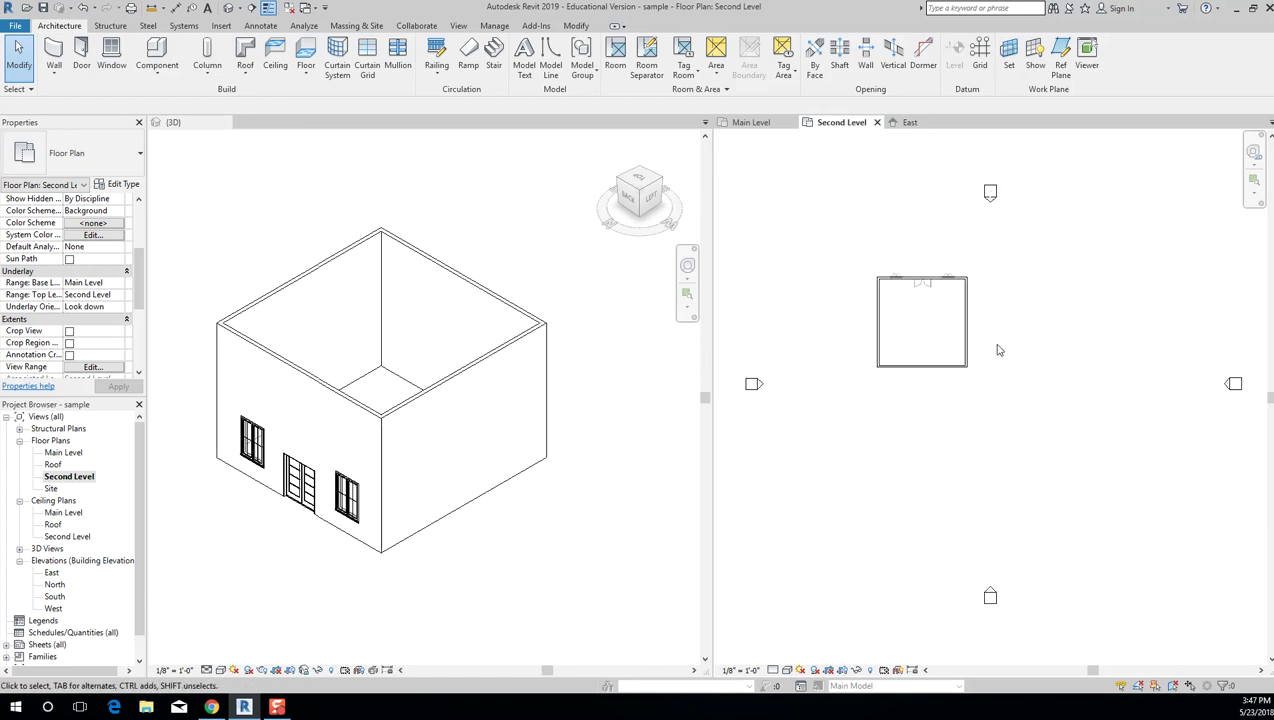
{"action": "scroll", "coordinate": [997, 350], "scroll_direction": "up", "scroll_amount": 5}
{"action": "middle_click_drag", "start_coordinate": [975, 336], "coordinate": [1028, 338]}
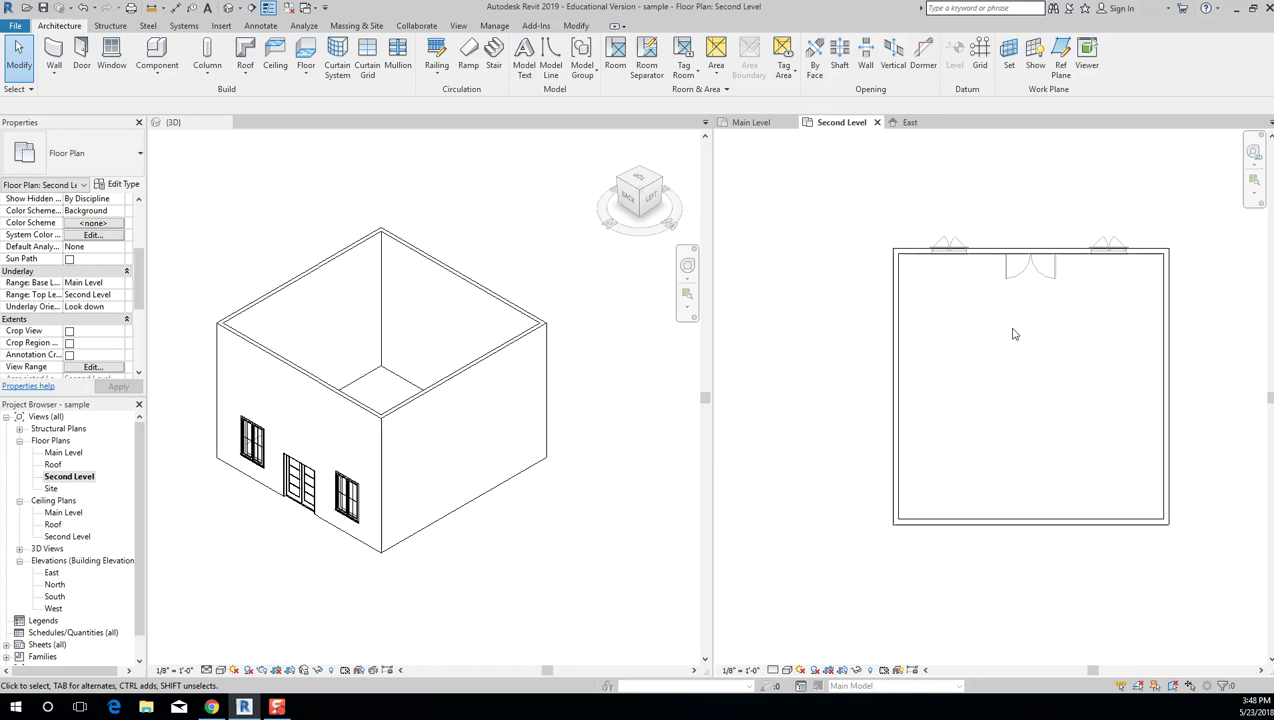
{"action": "left_click", "coordinate": [68, 478]}
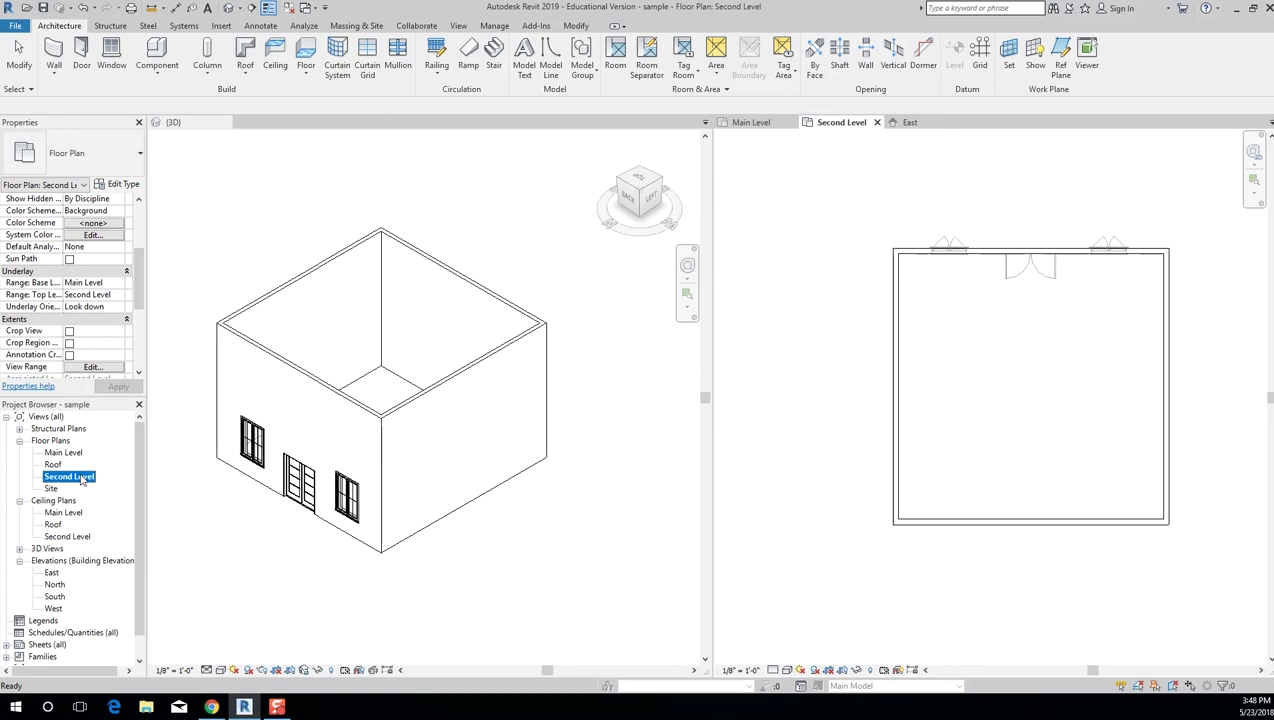
{"action": "left_click", "coordinate": [82, 478]}
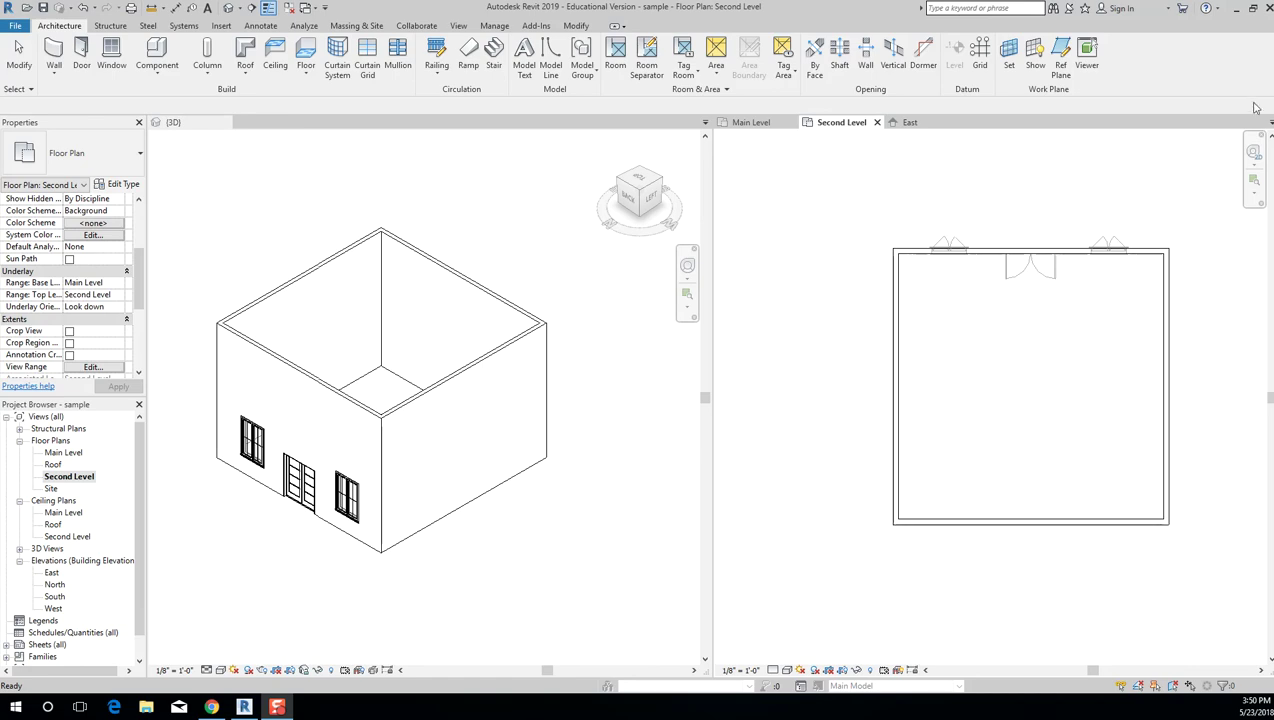
Close the East elevation and Main Level views, keeping the Second Level floor plan open beside the 3D view.
{"action": "left_click", "coordinate": [910, 122]}
{"action": "left_click", "coordinate": [932, 122]}
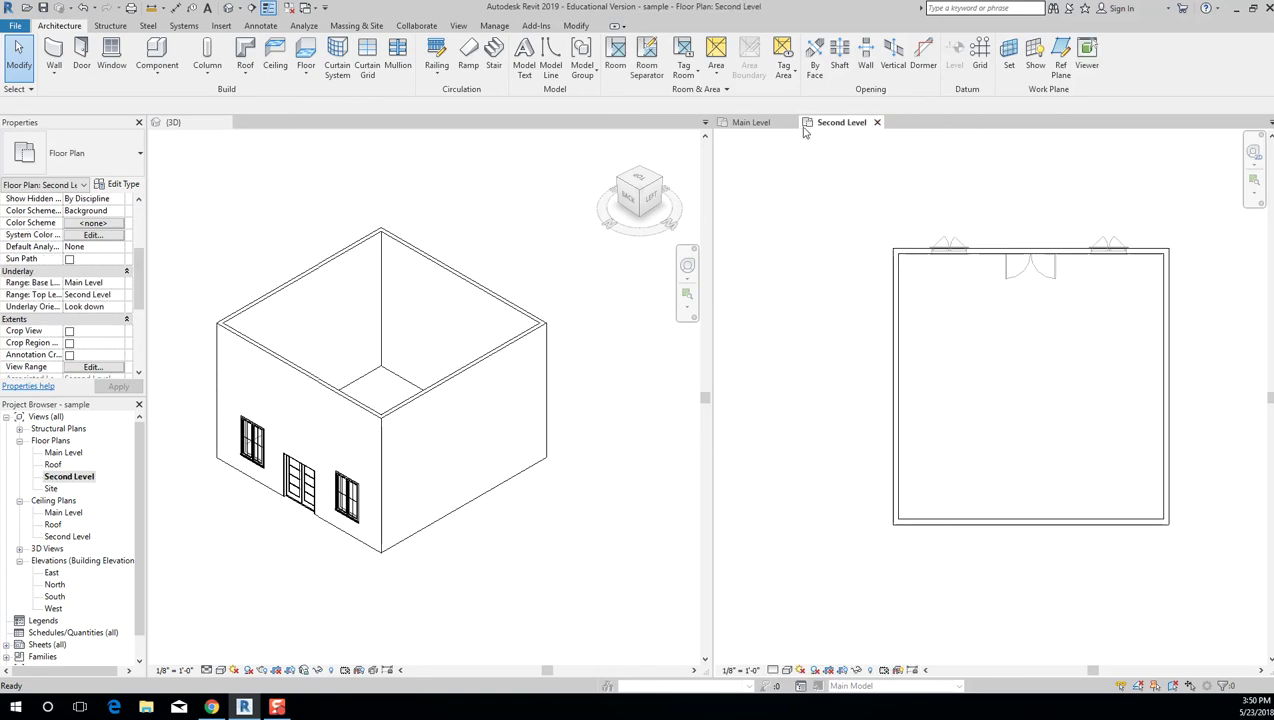
{"action": "left_click", "coordinate": [751, 122]}
{"action": "left_click", "coordinate": [790, 122]}
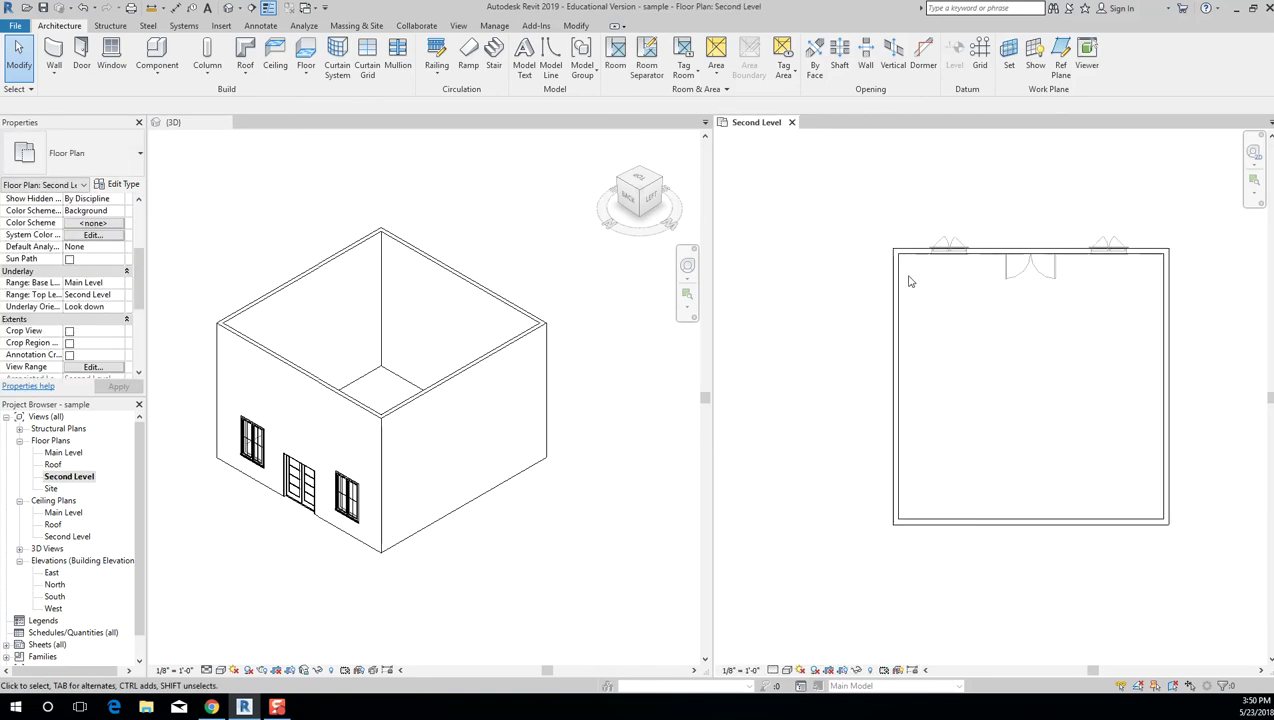
{"action": "scroll", "coordinate": [1001, 341], "scroll_direction": "up", "scroll_amount": 3}
{"action": "middle_click_drag", "start_coordinate": [973, 318], "coordinate": [960, 280]}
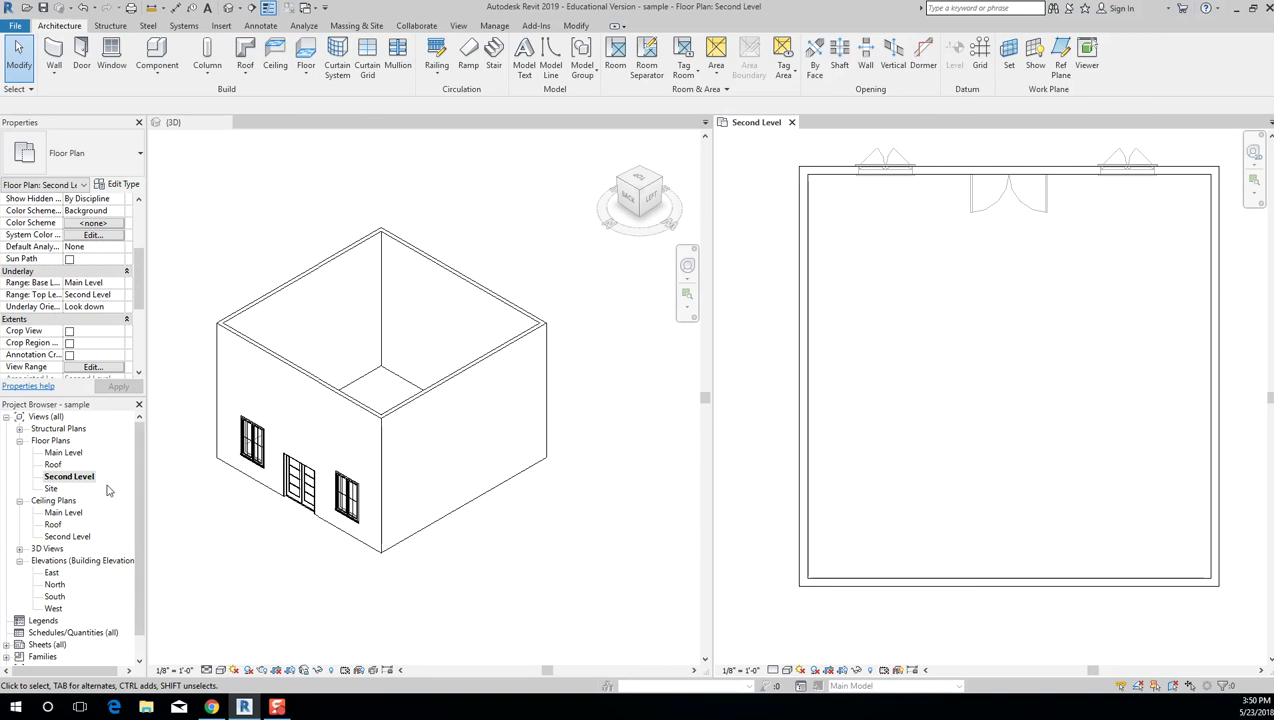
Reopen the Main Level floor plan and compare it with the Second Level floor plan.
{"action": "double_click", "coordinate": [78, 455]}
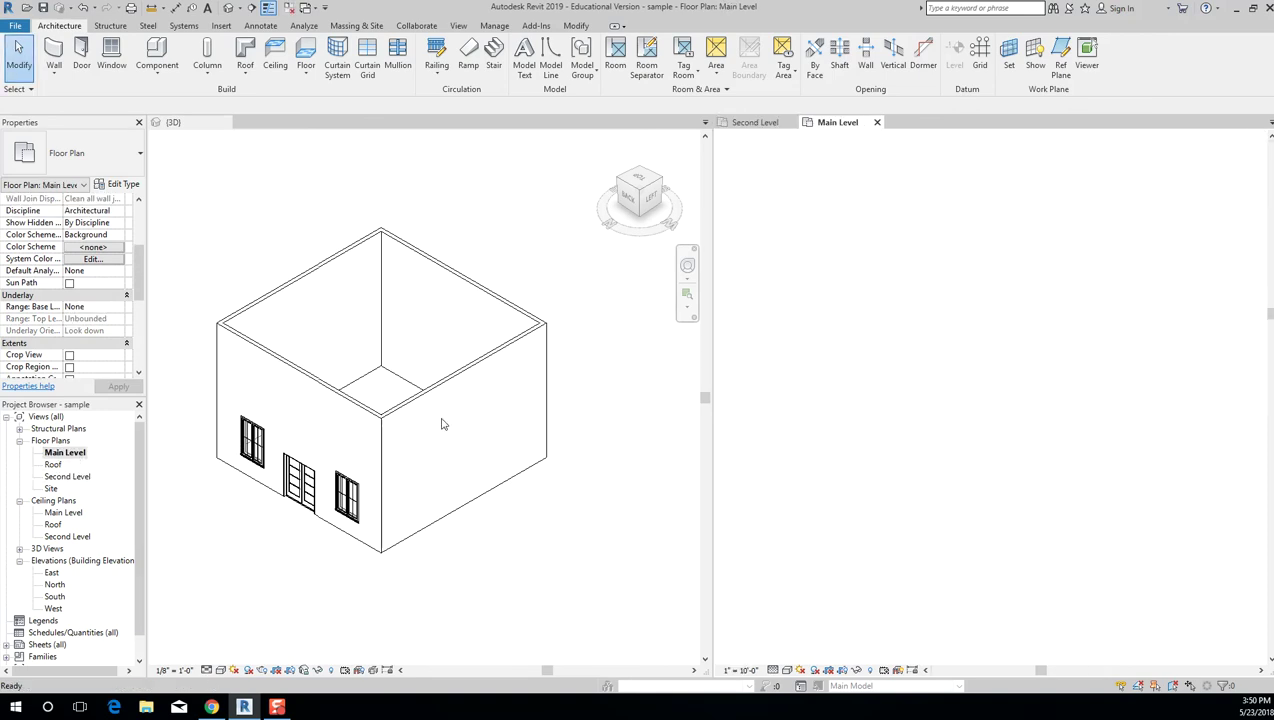
{"action": "left_click", "coordinate": [755, 122]}
{"action": "left_click", "coordinate": [838, 122]}
{"action": "left_click", "coordinate": [755, 122]}
{"action": "left_click", "coordinate": [845, 122]}
{"action": "left_click", "coordinate": [757, 122]}
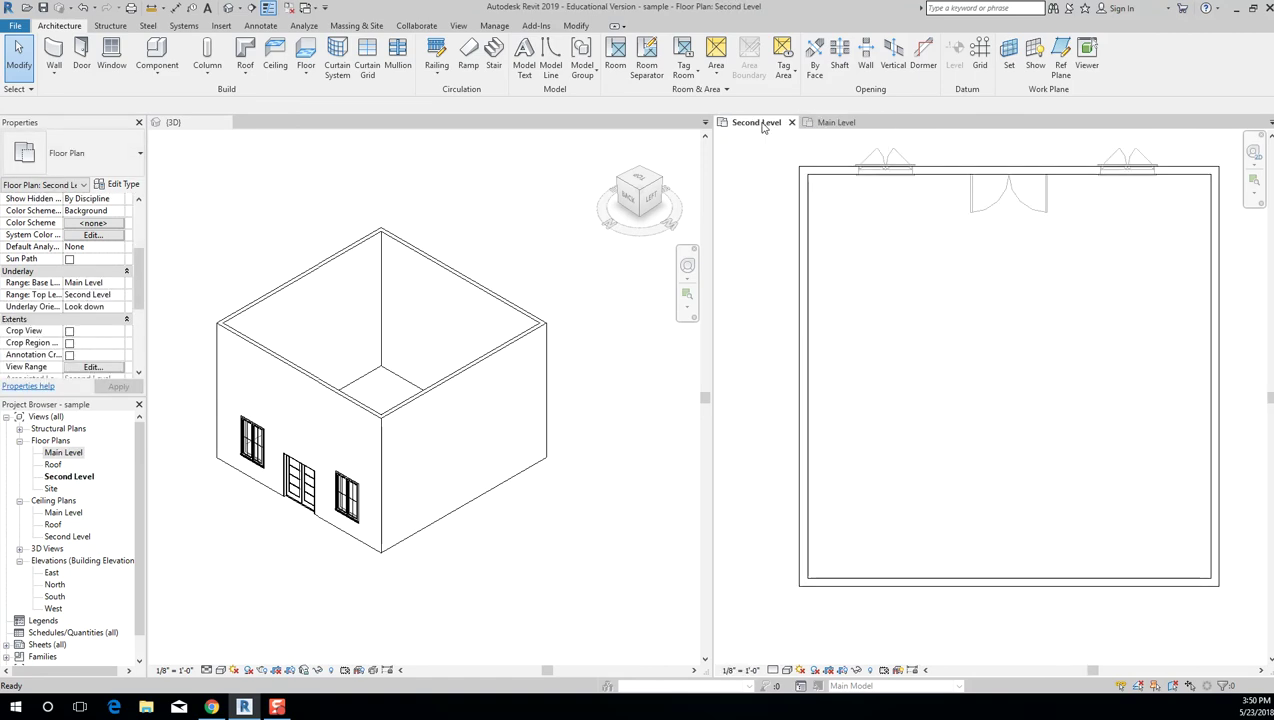
{"action": "left_click", "coordinate": [836, 122]}
{"action": "scroll", "coordinate": [1048, 337], "scroll_direction": "up", "scroll_amount": 5}
{"action": "scroll", "coordinate": [1048, 337], "scroll_direction": "up", "scroll_amount": 3}
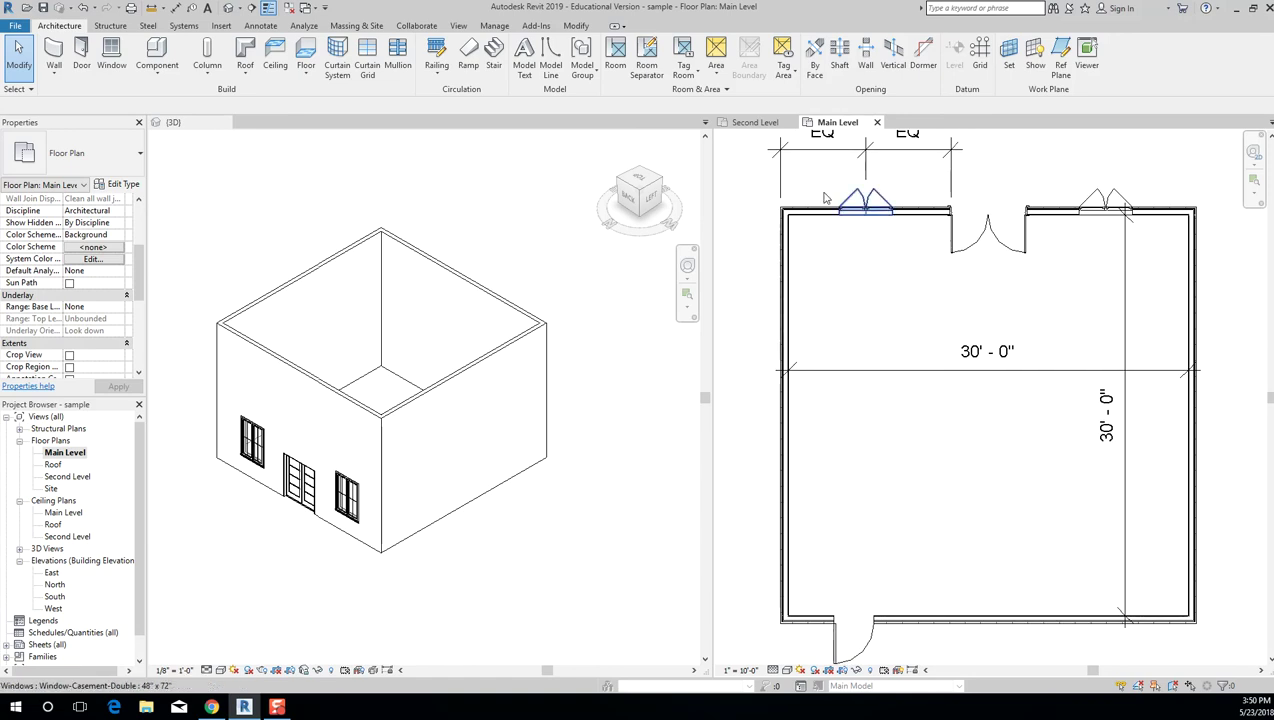
{"action": "left_click", "coordinate": [755, 122]}
{"action": "left_click", "coordinate": [837, 122]}
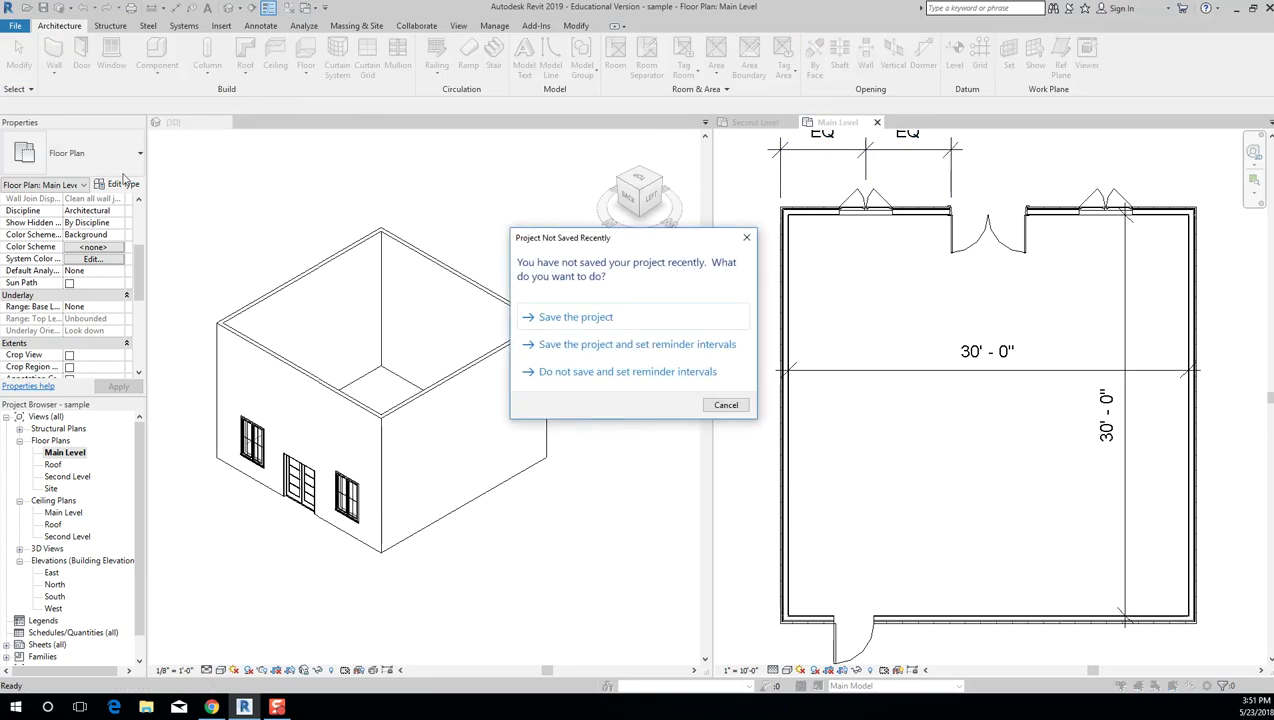
Save the project and choose the Interior - 4 7/8" Partition (1-hr) type for a new wall.
{"action": "left_click", "coordinate": [650, 318]}
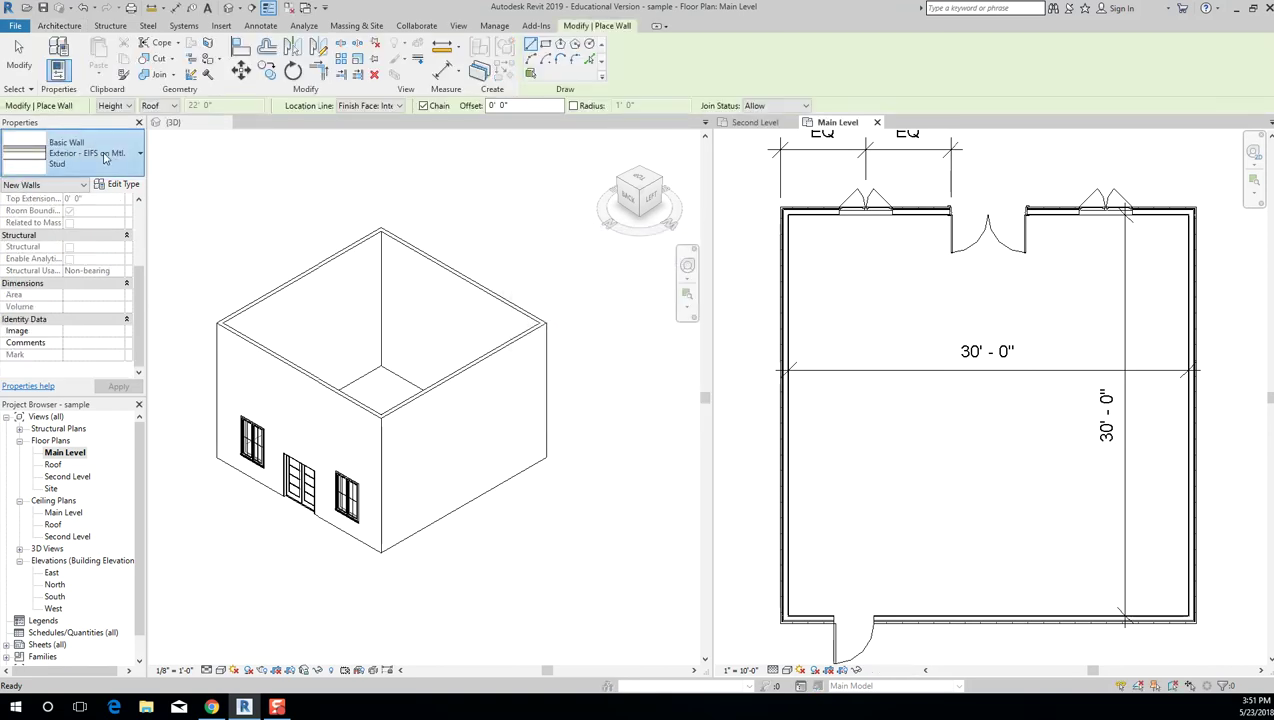
{"action": "left_click", "coordinate": [104, 157]}
{"action": "scroll", "coordinate": [100, 365], "scroll_direction": "down", "scroll_amount": 6}
{"action": "scroll", "coordinate": [107, 313], "scroll_direction": "up", "scroll_amount": 1}
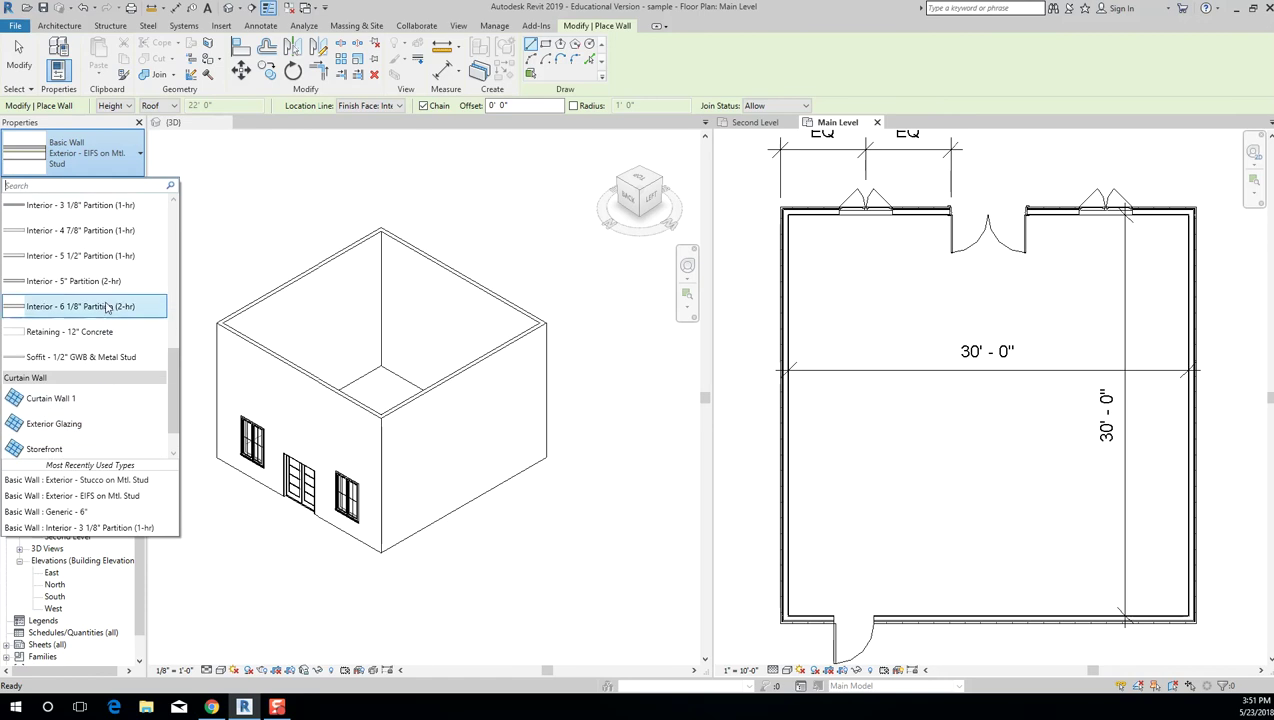
{"action": "scroll", "coordinate": [115, 313], "scroll_direction": "up", "scroll_amount": 1}
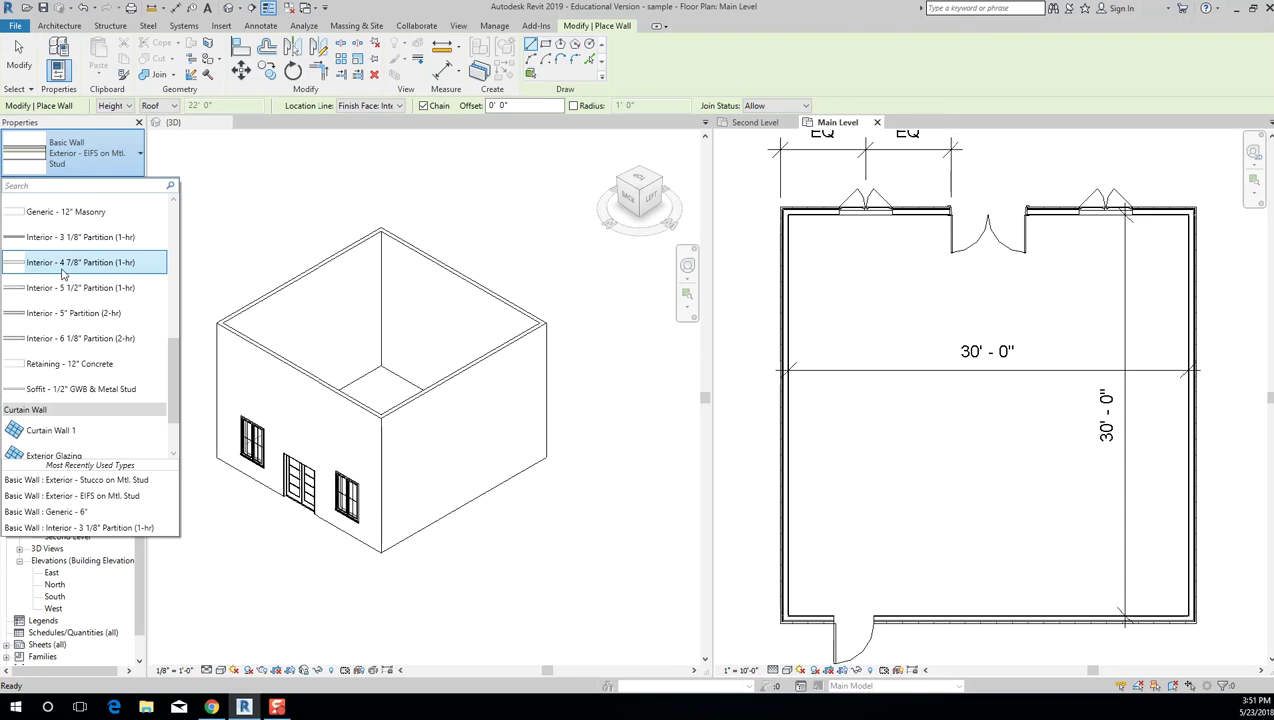
{"action": "mouse_move", "coordinate": [66, 270]}
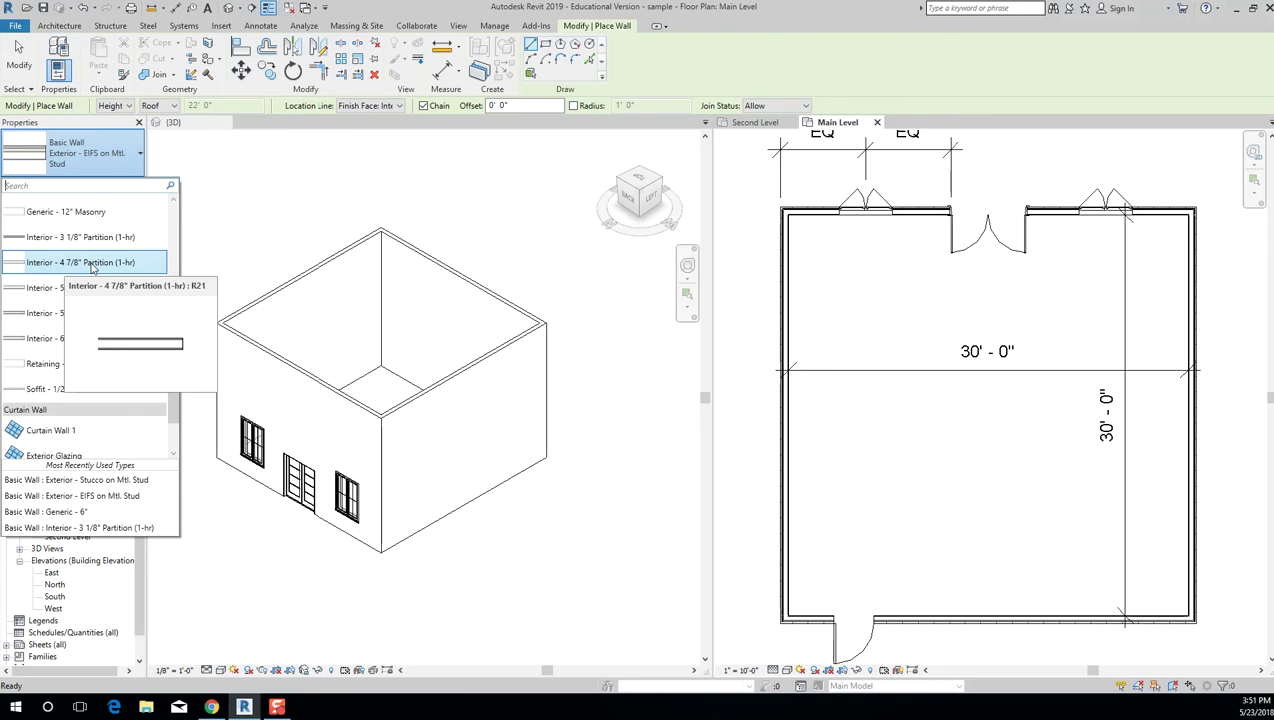
{"action": "left_click", "coordinate": [92, 265]}
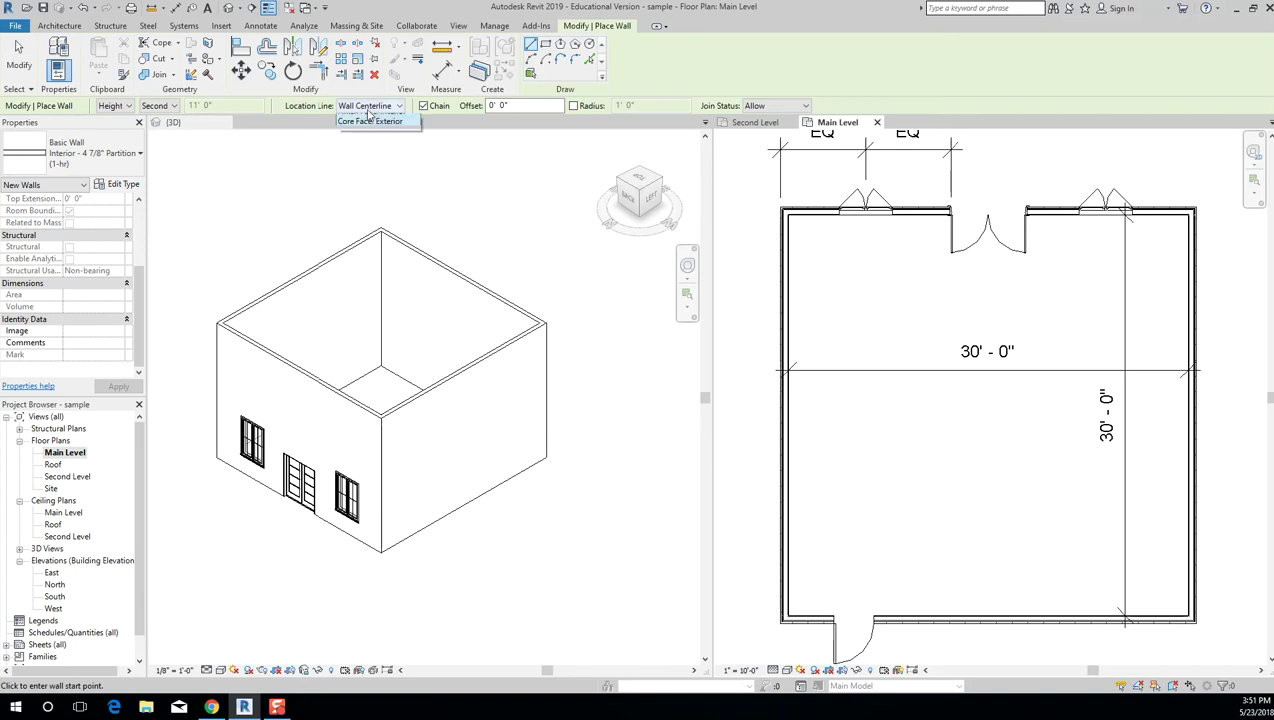
Set the new partition wall's location line to Wall Centerline and its height to Second Level.
{"action": "left_click", "coordinate": [366, 106]}
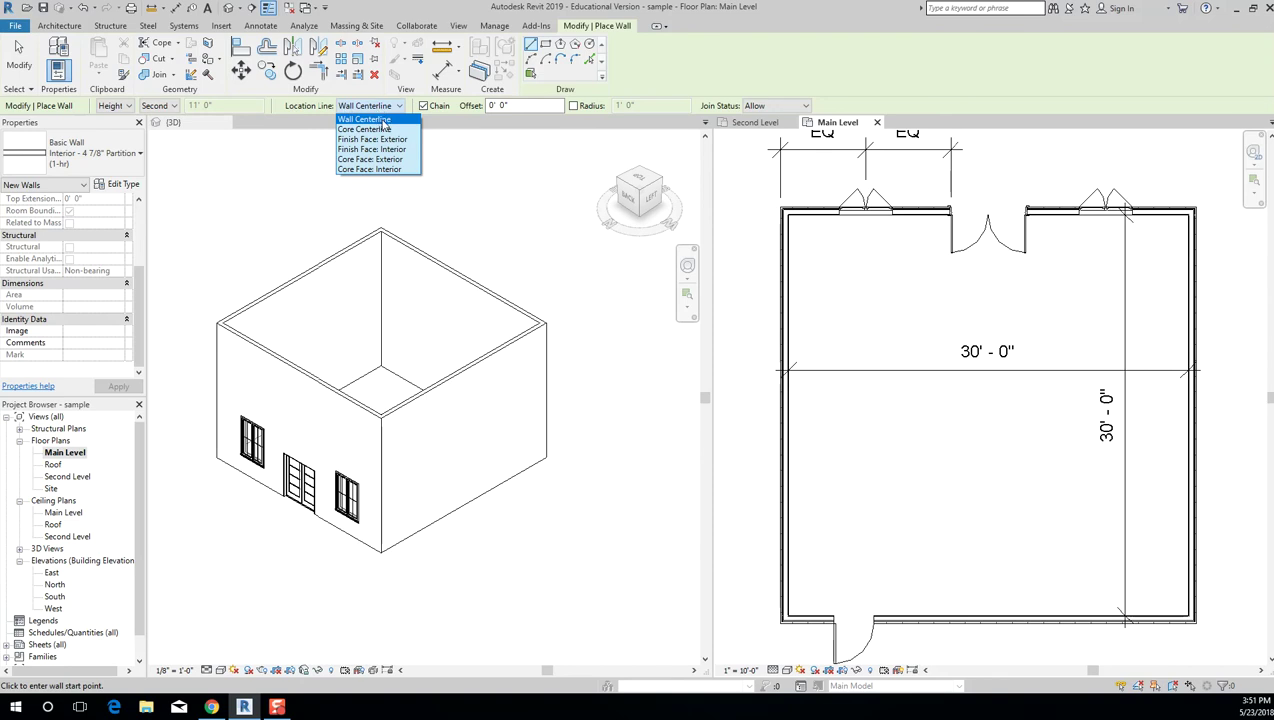
{"action": "left_click", "coordinate": [383, 121]}
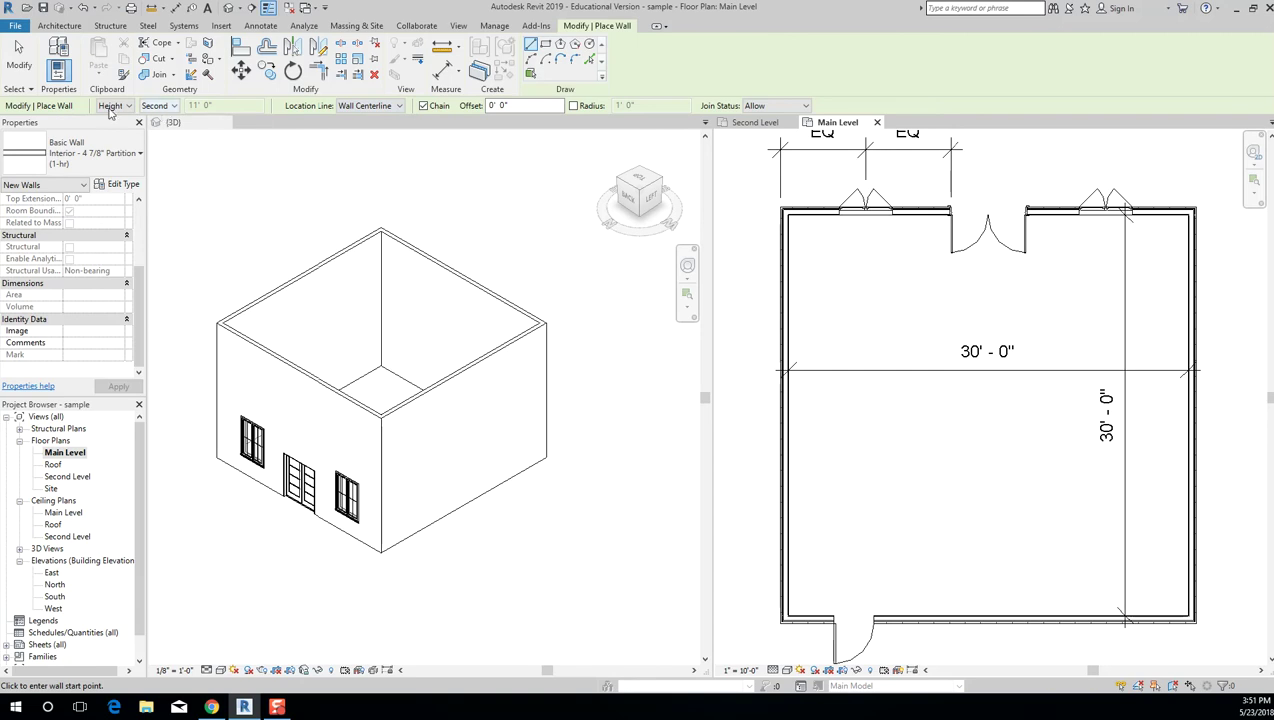
{"action": "left_click", "coordinate": [158, 106]}
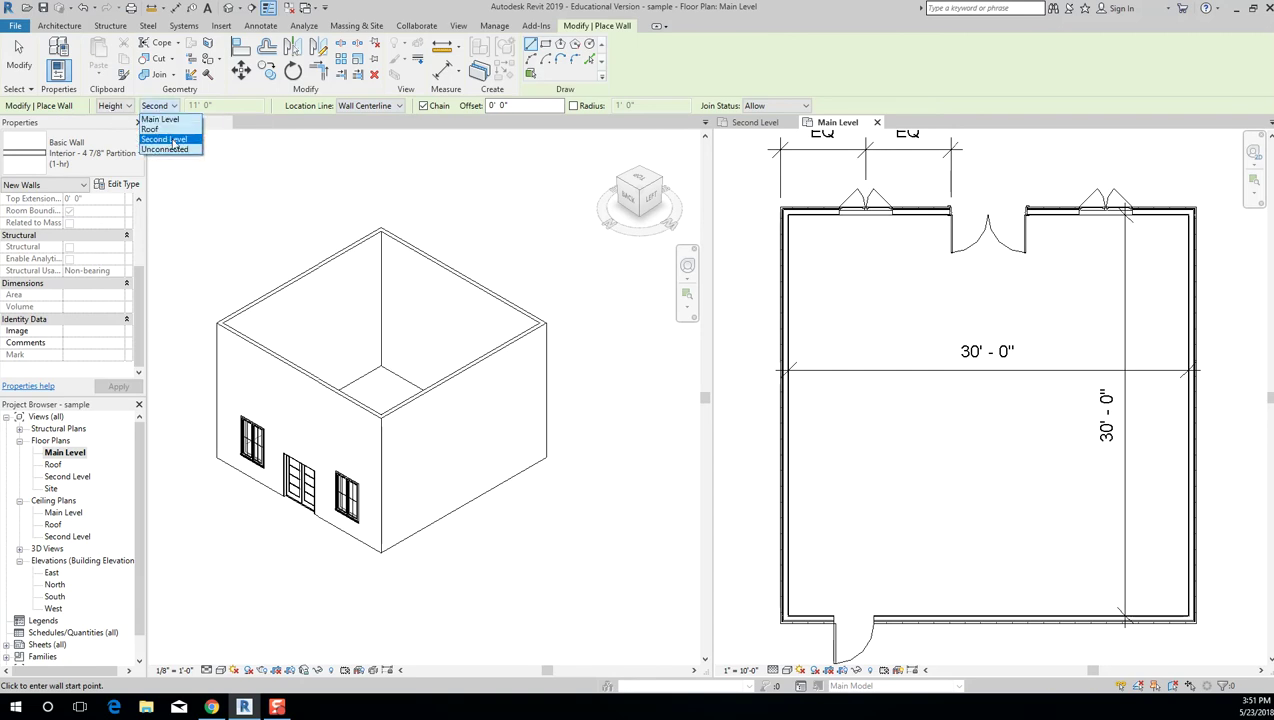
{"action": "left_click", "coordinate": [172, 141]}
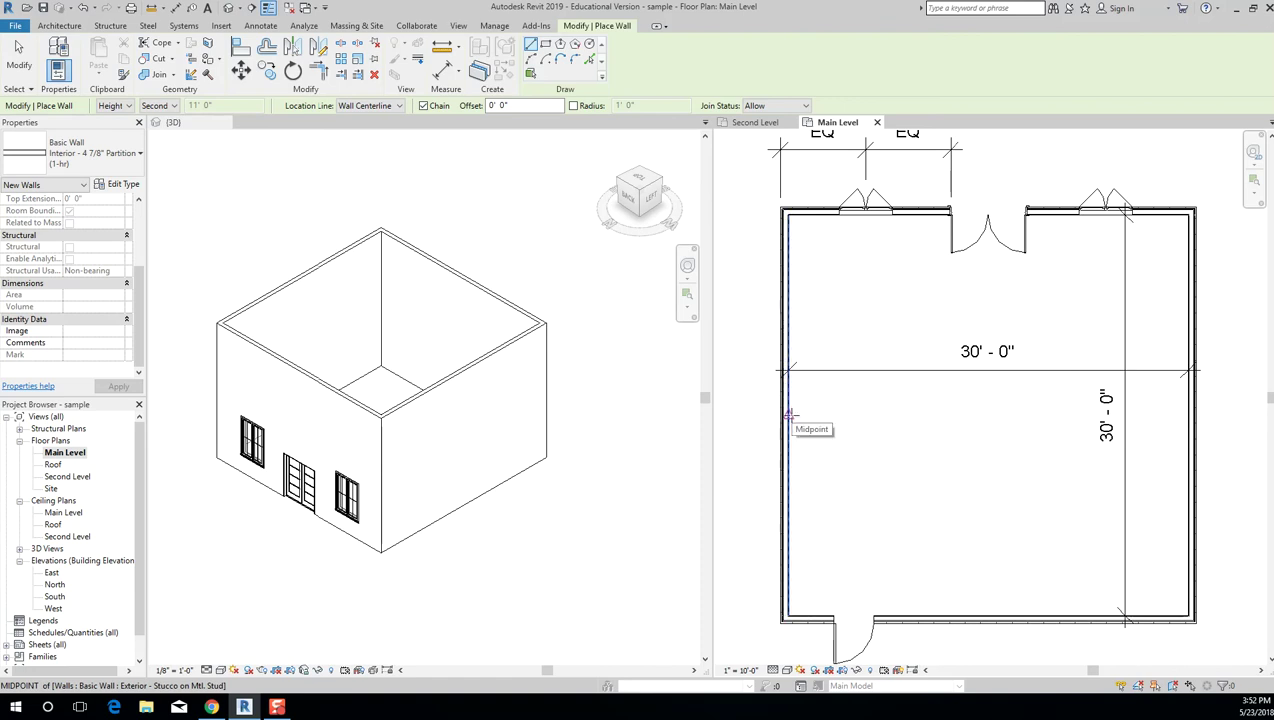
{"action": "scroll", "coordinate": [790, 415], "scroll_direction": "up", "scroll_amount": 2}
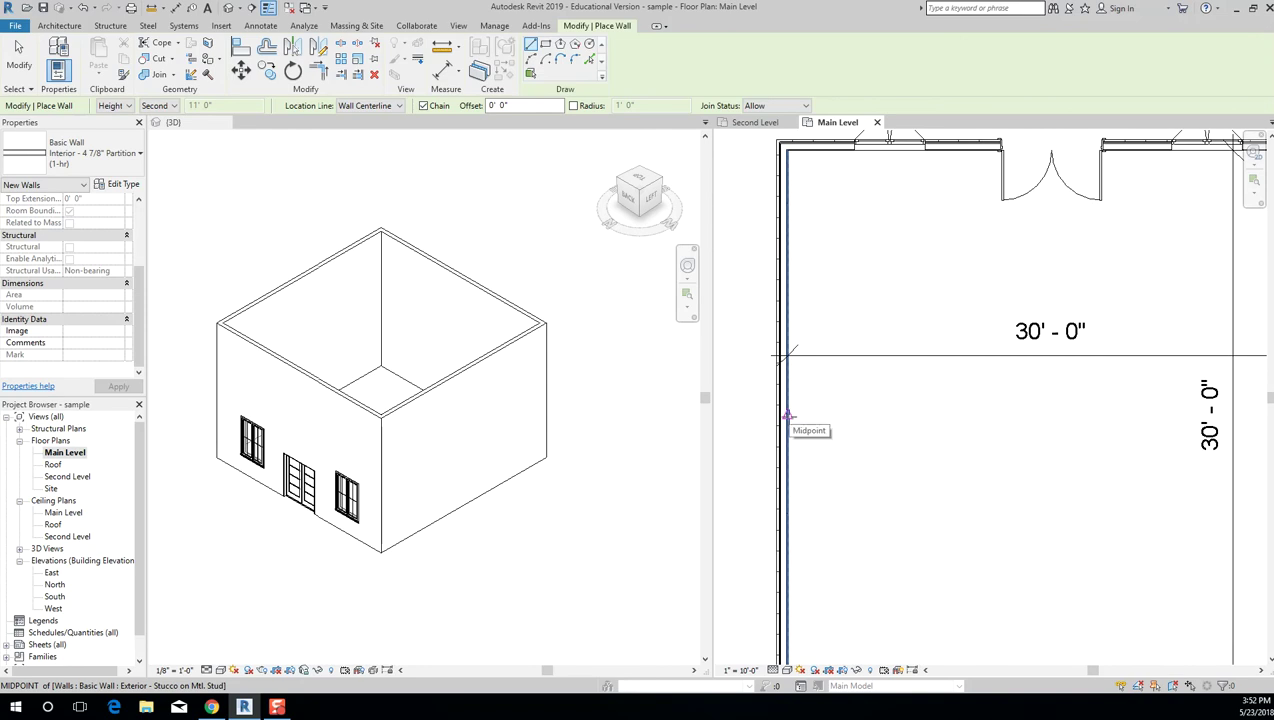
Draw a horizontal partition wall across the building from the west exterior wall's midpoint to the east exterior wall.
{"action": "scroll", "coordinate": [787, 415], "scroll_direction": "down", "scroll_amount": 2}
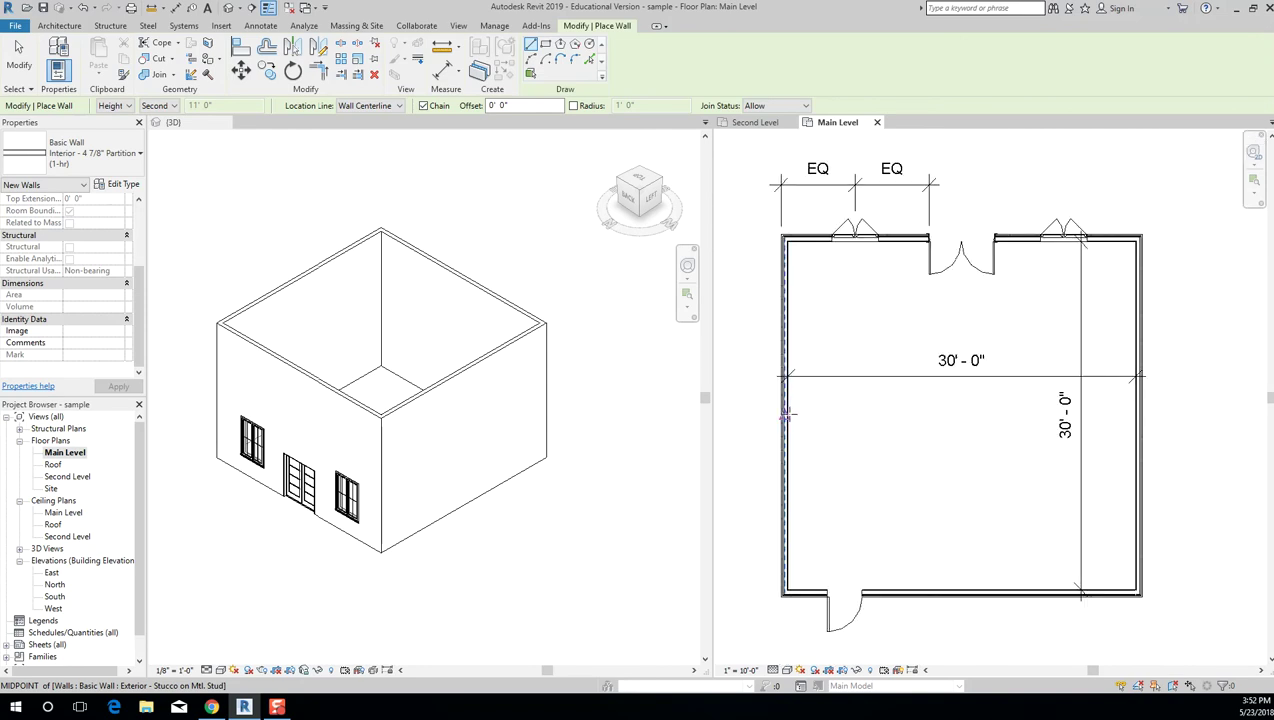
{"action": "scroll", "coordinate": [793, 413], "scroll_direction": "up", "scroll_amount": 1}
{"action": "scroll", "coordinate": [793, 413], "scroll_direction": "down", "scroll_amount": 1}
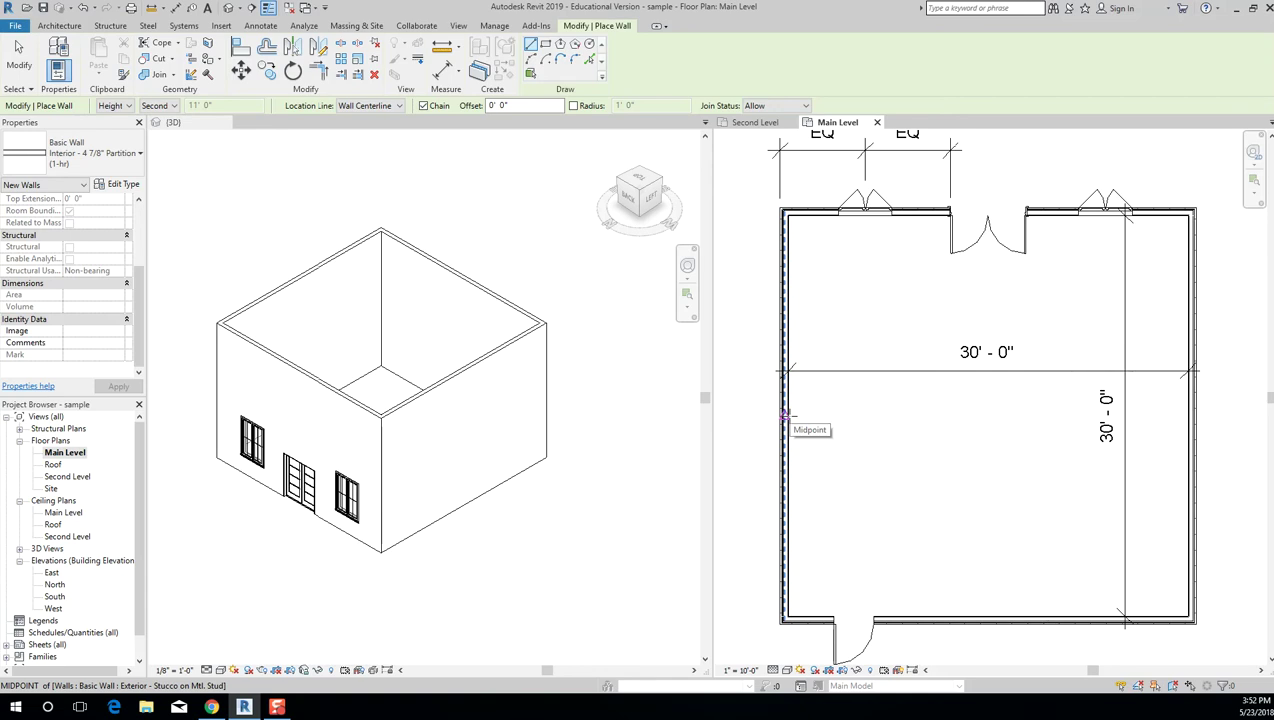
{"action": "left_click", "coordinate": [786, 415]}
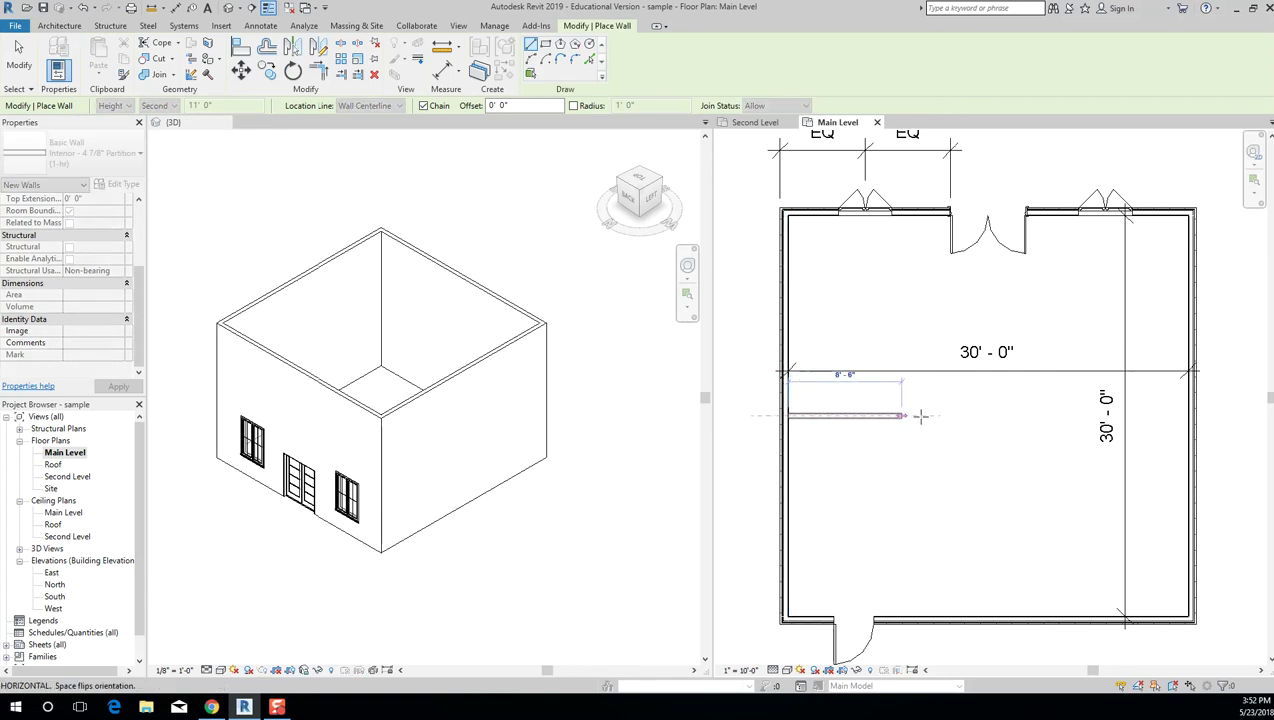
{"action": "left_click", "coordinate": [1187, 415]}
{"action": "key", "text": "Escape"}
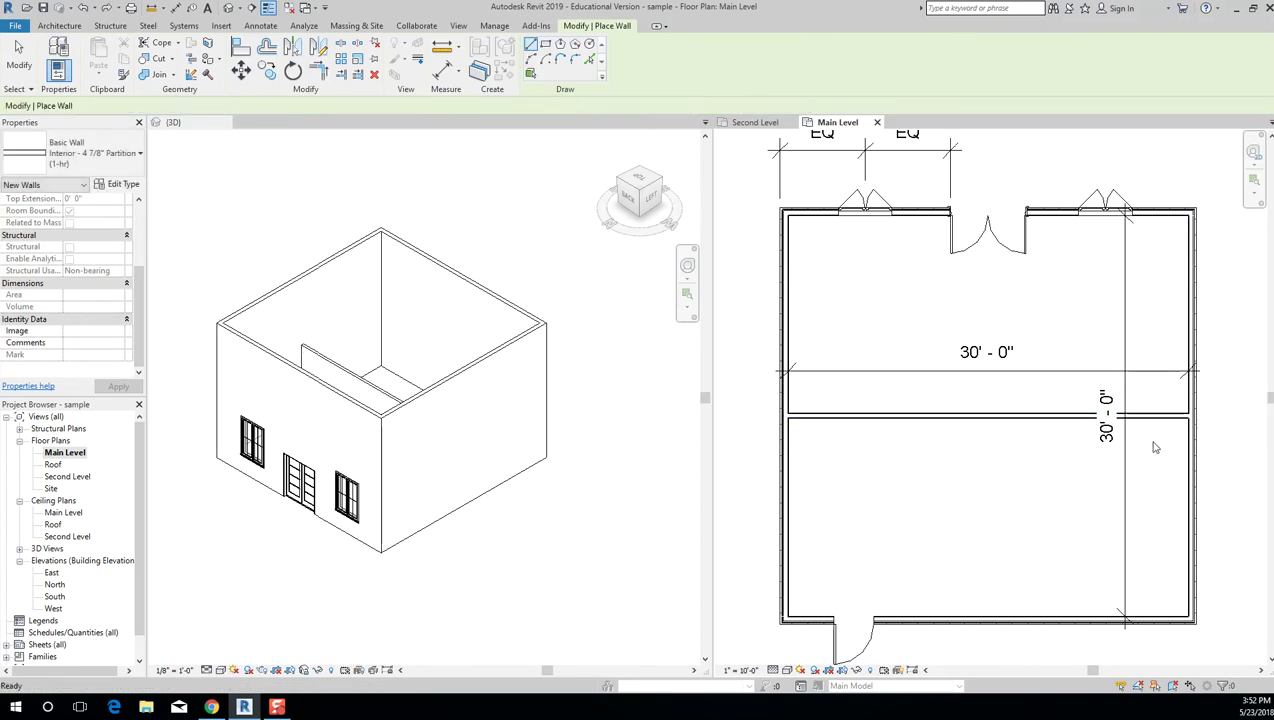
{"action": "key", "text": "Escape"}
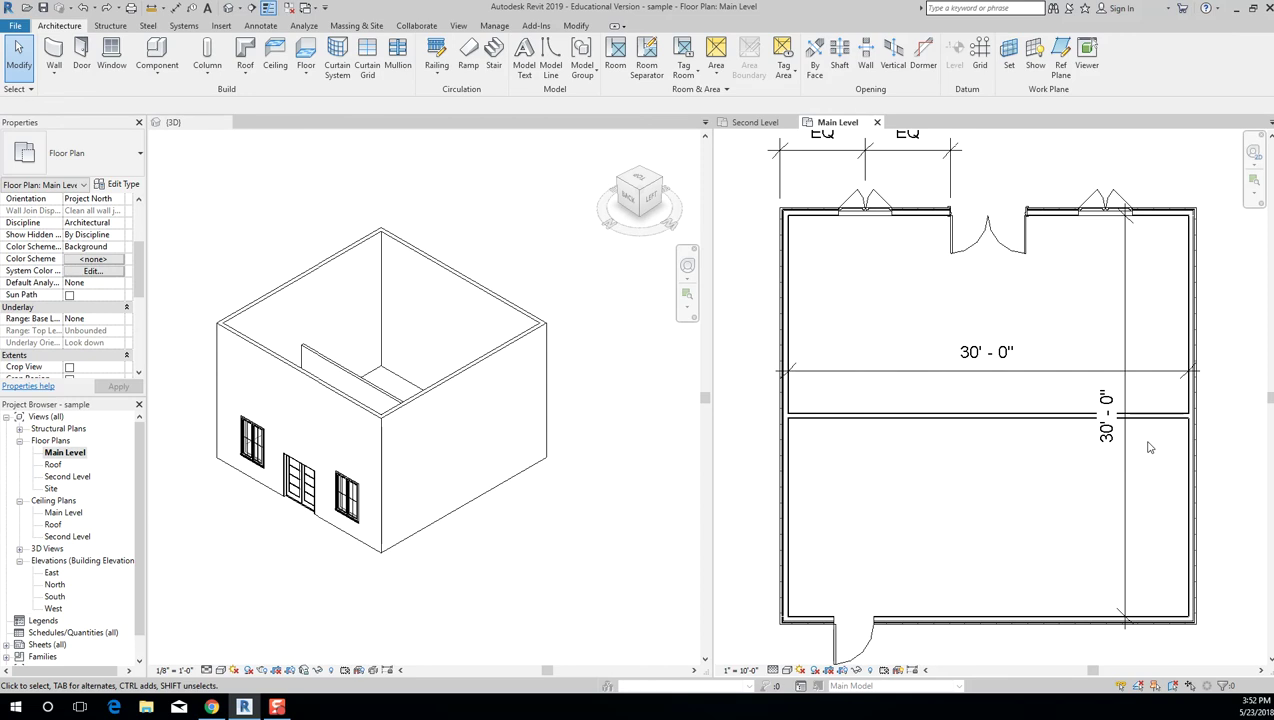
Draw a vertical partition wall from the midpoint of the horizontal partition down to the south exterior wall.
{"action": "middle_click_drag", "start_coordinate": [950, 502], "coordinate": [933, 398]}
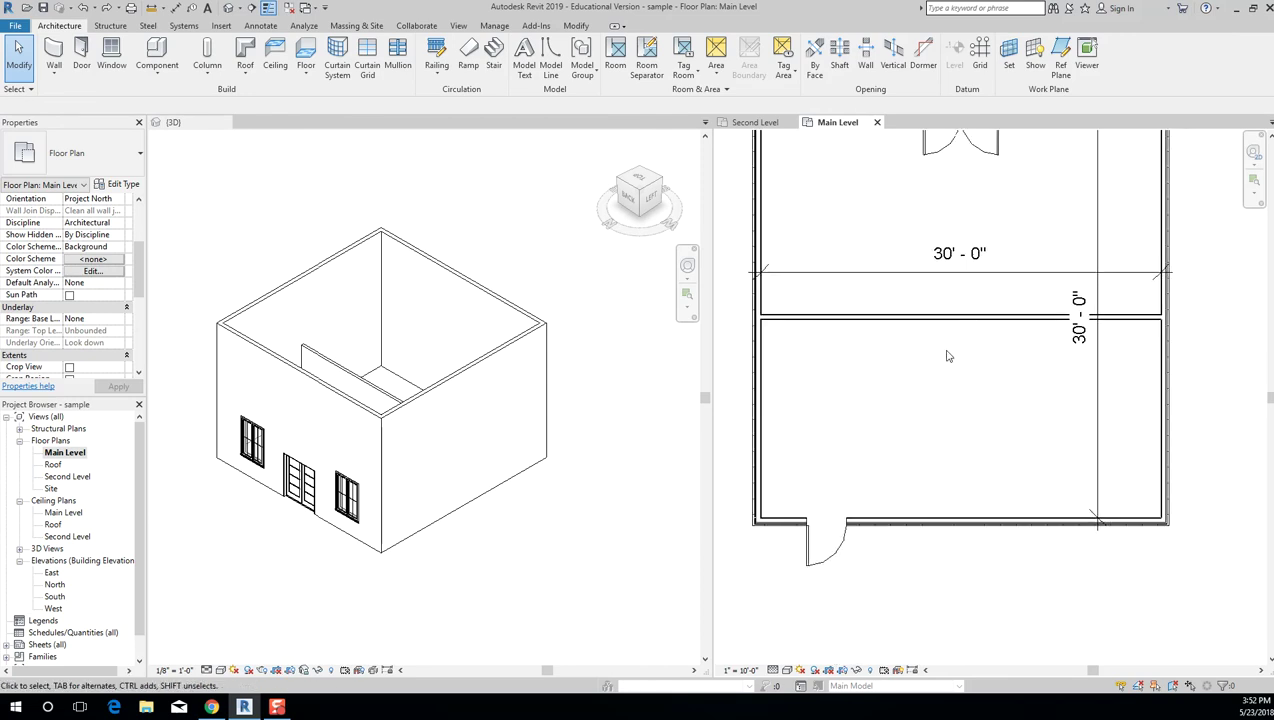
{"action": "key", "text": "w"}
{"action": "key", "text": "a"}
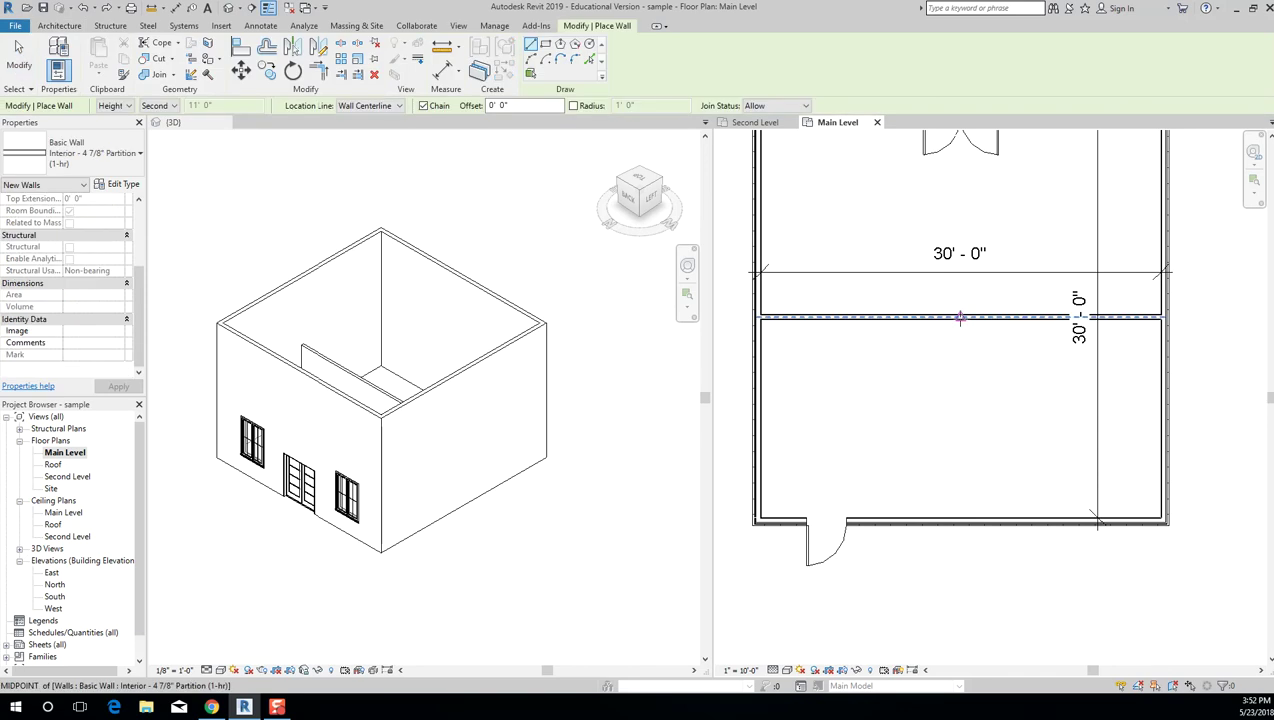
{"action": "left_click", "coordinate": [960, 318]}
{"action": "left_click", "coordinate": [970, 512]}
{"action": "key", "text": "Escape"}
{"action": "scroll", "coordinate": [888, 475], "scroll_direction": "down", "scroll_amount": 2}
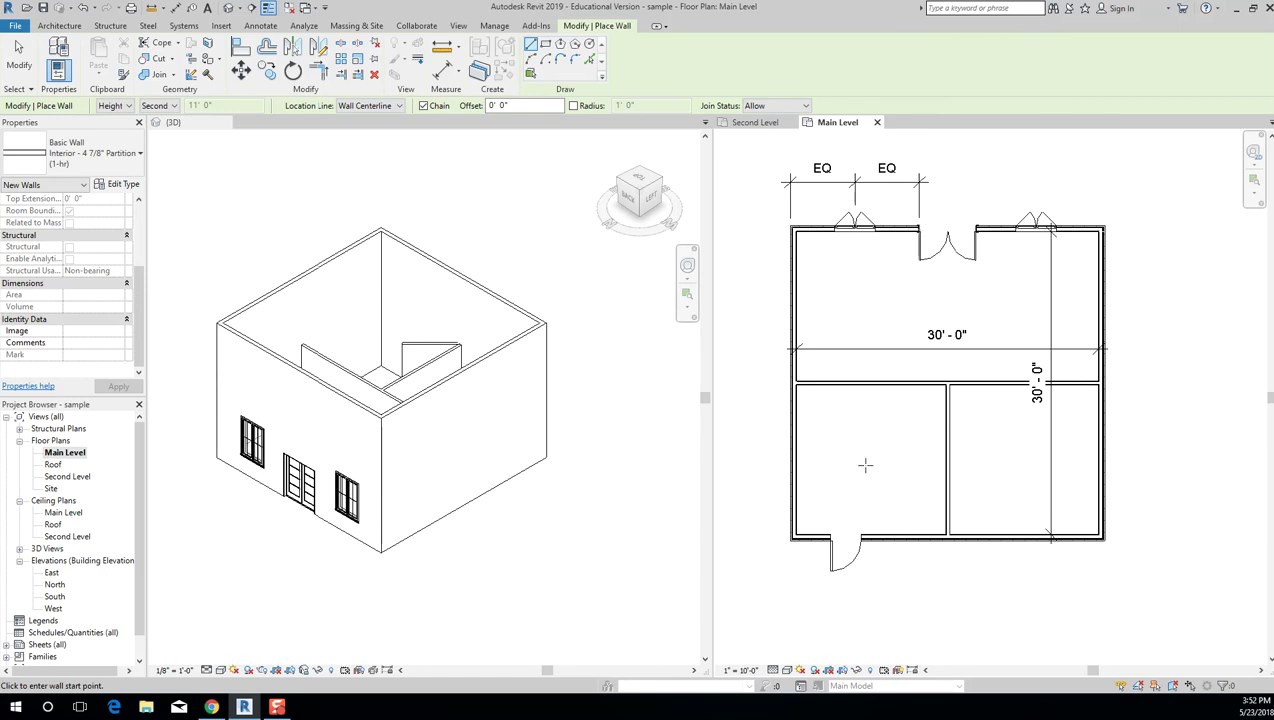
Draw a horizontal partition wall from about the middle of the vertical partition to the west exterior wall.
{"action": "left_click", "coordinate": [945, 461]}
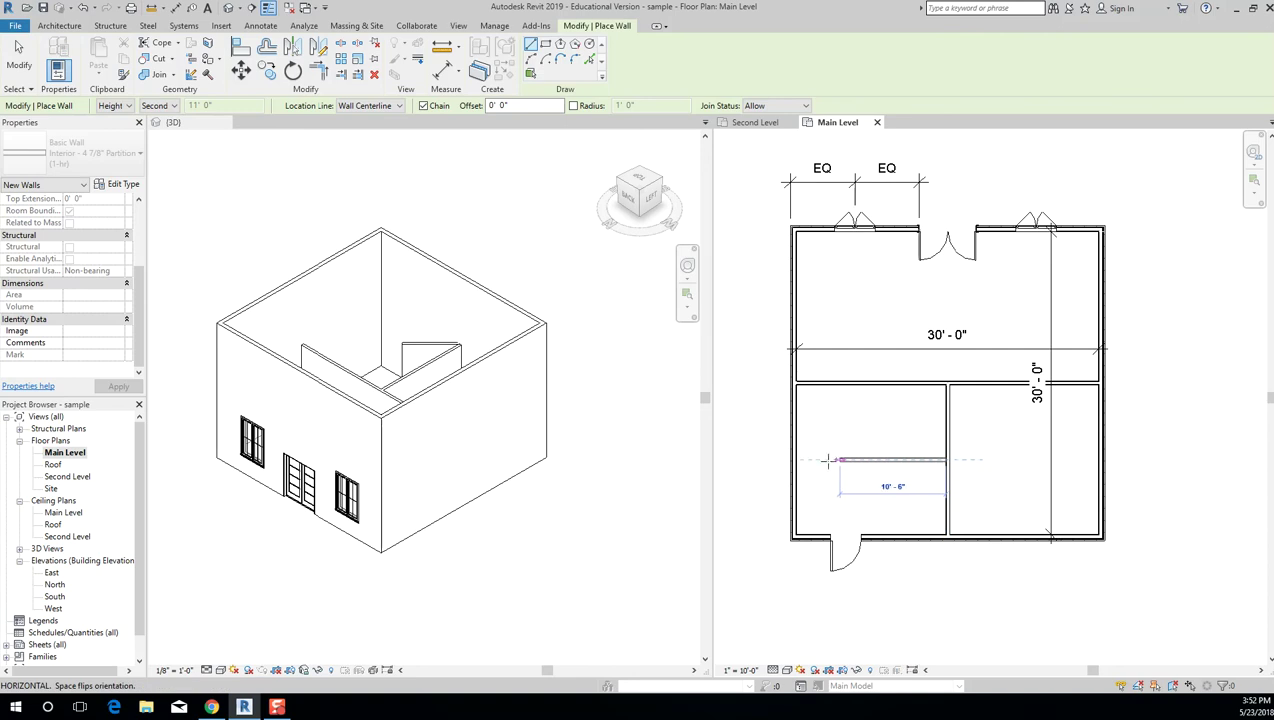
{"action": "left_click", "coordinate": [797, 460]}
{"action": "key", "text": "Escape"}
{"action": "key", "text": "Escape"}
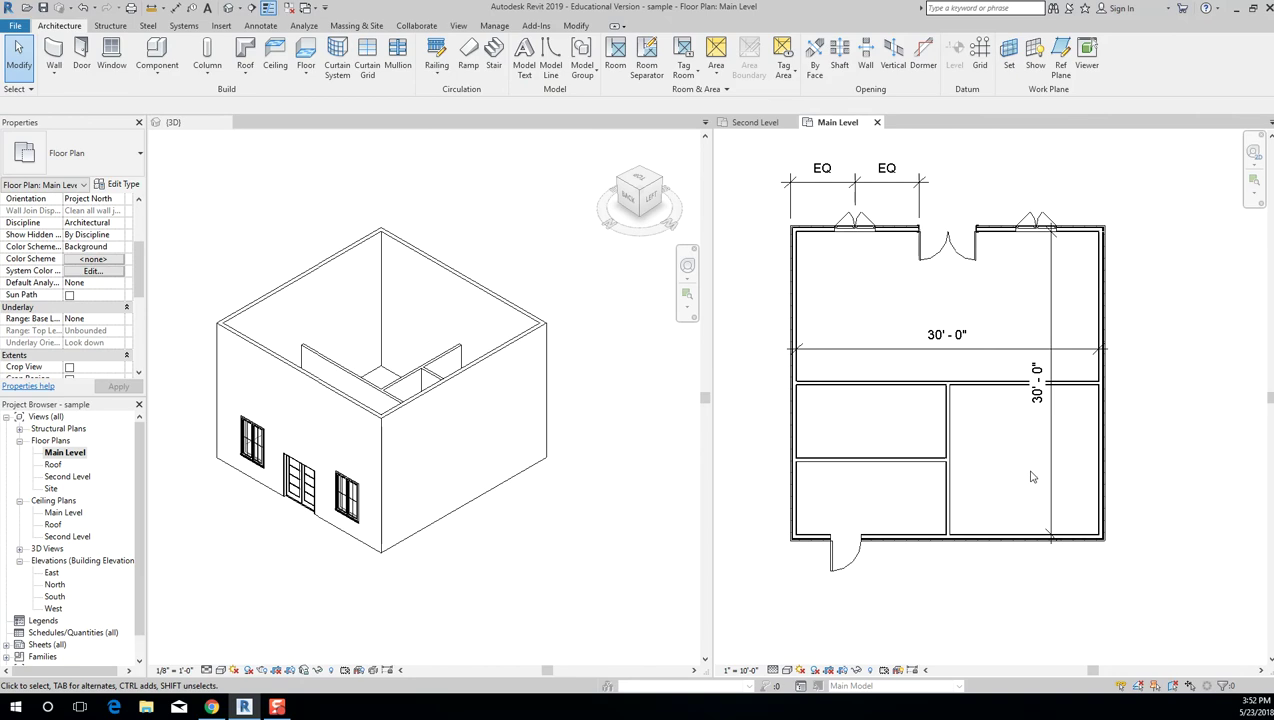
Delete the horizontal and vertical 30' - 0" overall dimensions from the Main Level plan.
{"action": "left_click", "coordinate": [1001, 354]}
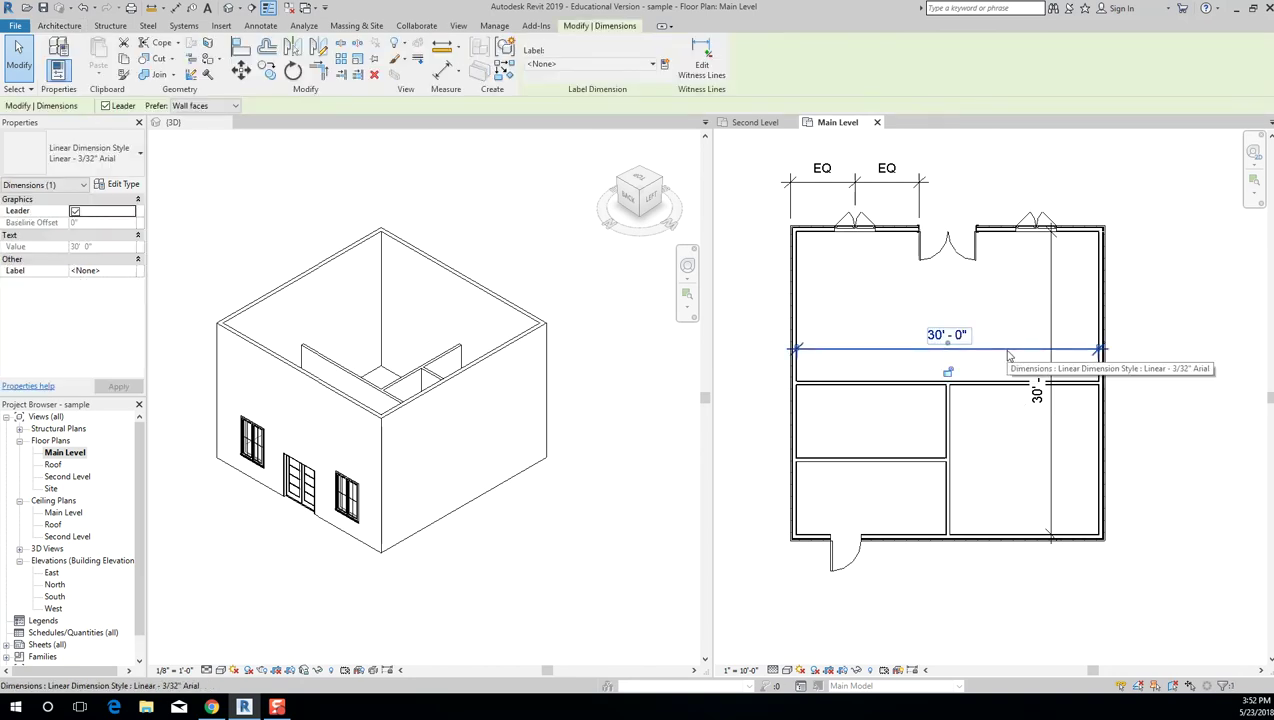
{"action": "key", "text": "Delete"}
{"action": "left_click", "coordinate": [1052, 358]}
{"action": "key", "text": "Delete"}
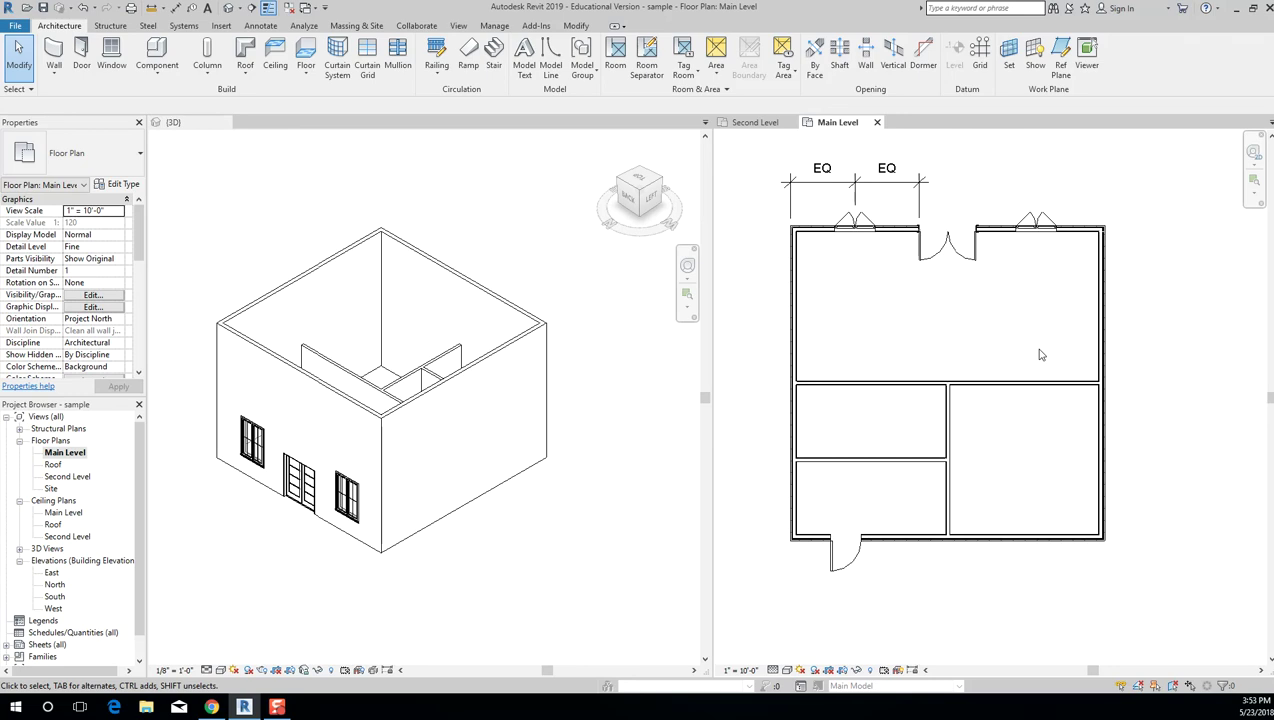
Start an aligned dimension at the north wall's inner face and set the reference preference to Wall centerlines.
{"action": "key", "text": "d"}
{"action": "key", "text": "i"}
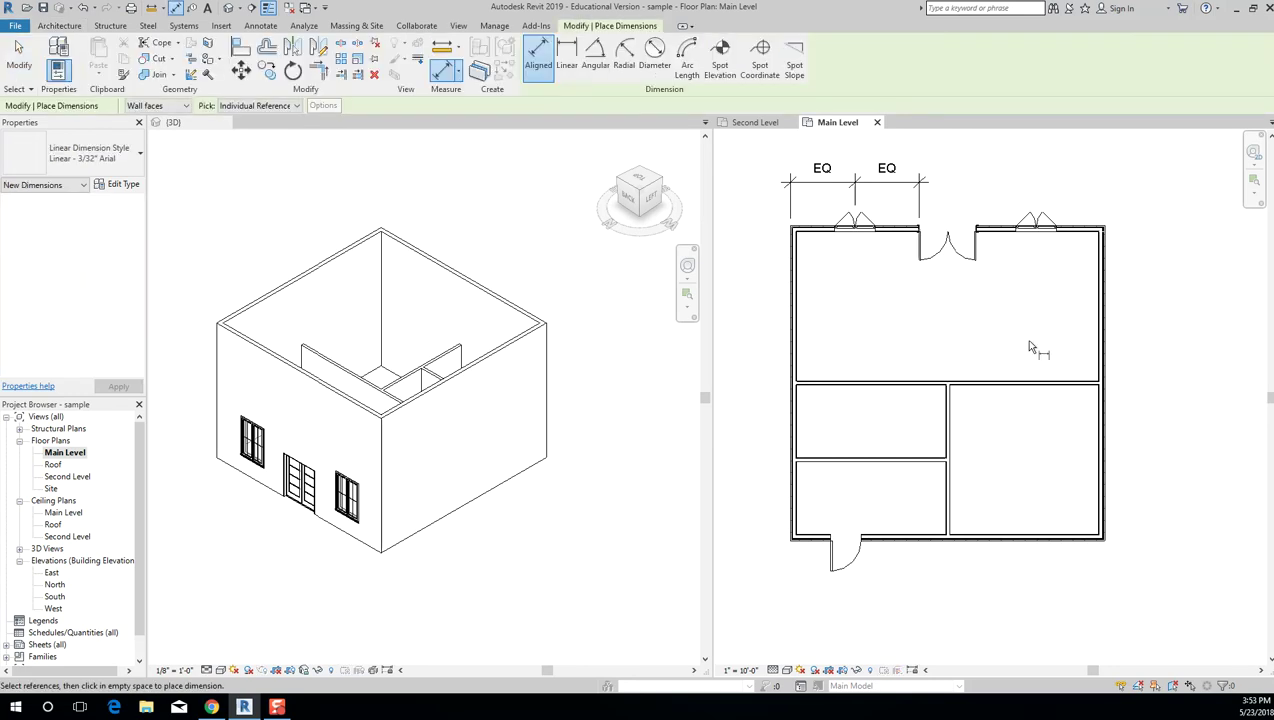
{"action": "scroll", "coordinate": [862, 250], "scroll_direction": "up", "scroll_amount": 1}
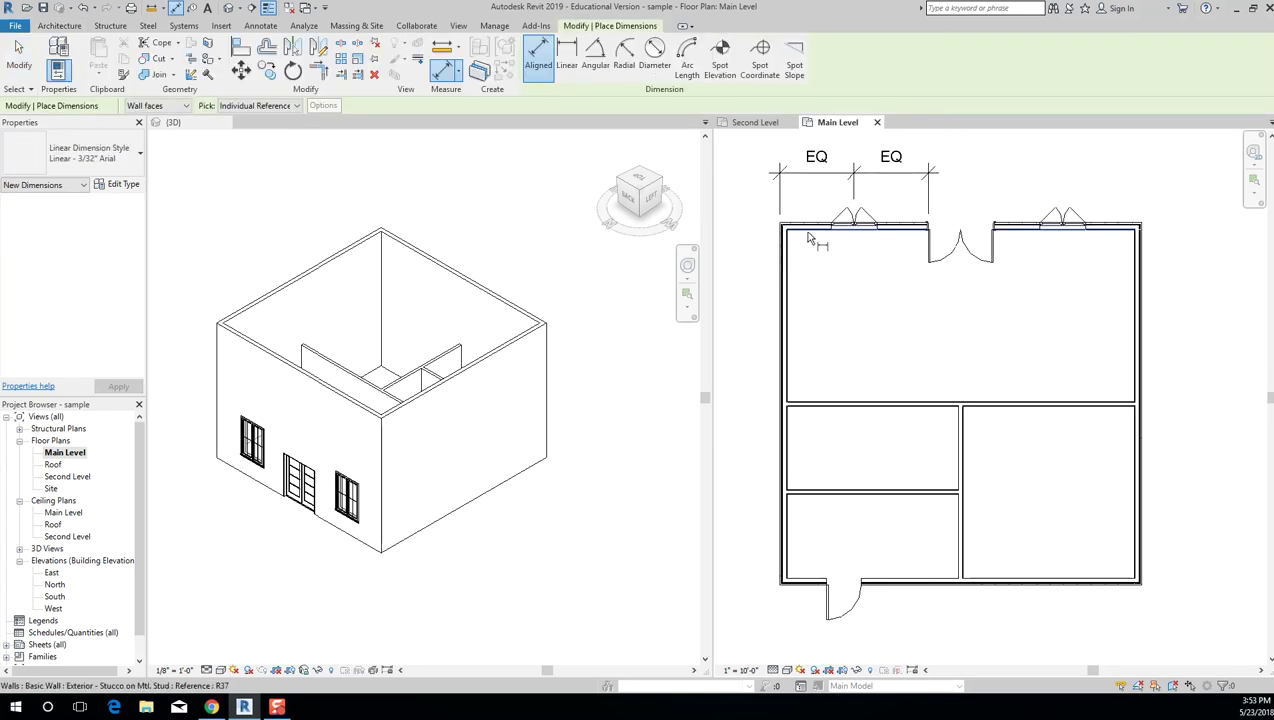
{"action": "left_click", "coordinate": [812, 238]}
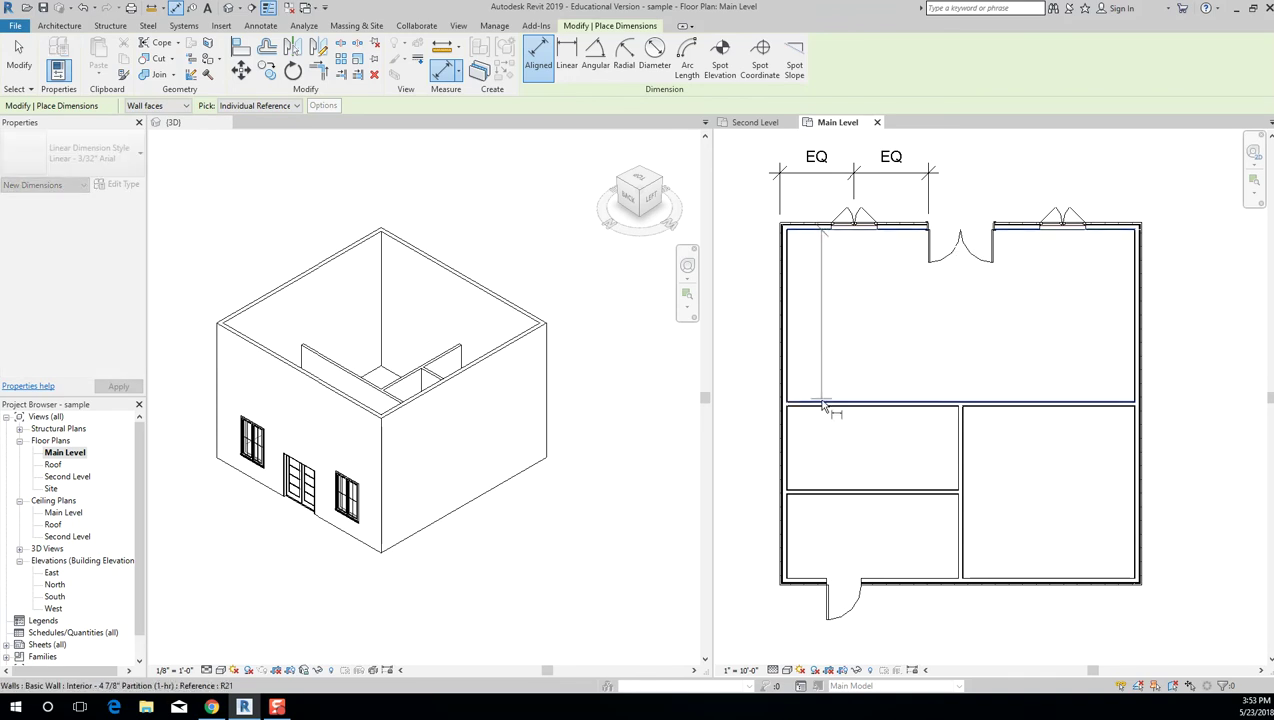
{"action": "left_click", "coordinate": [157, 105]}
{"action": "left_click", "coordinate": [170, 140]}
{"action": "left_click", "coordinate": [160, 105]}
{"action": "left_click", "coordinate": [175, 120]}
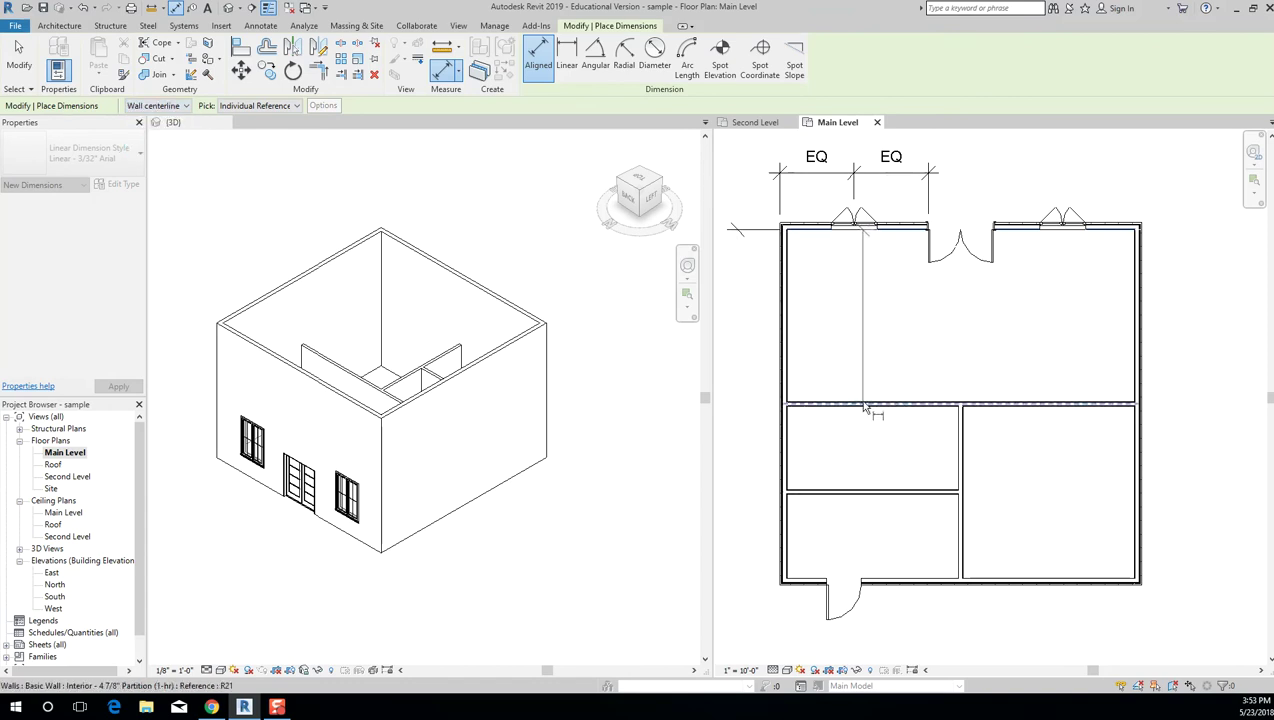
Continue the dimension string through both horizontal partitions' centerlines to the south exterior wall and place it.
{"action": "left_click", "coordinate": [858, 495]}
{"action": "scroll", "coordinate": [920, 578], "scroll_direction": "up", "scroll_amount": 2}
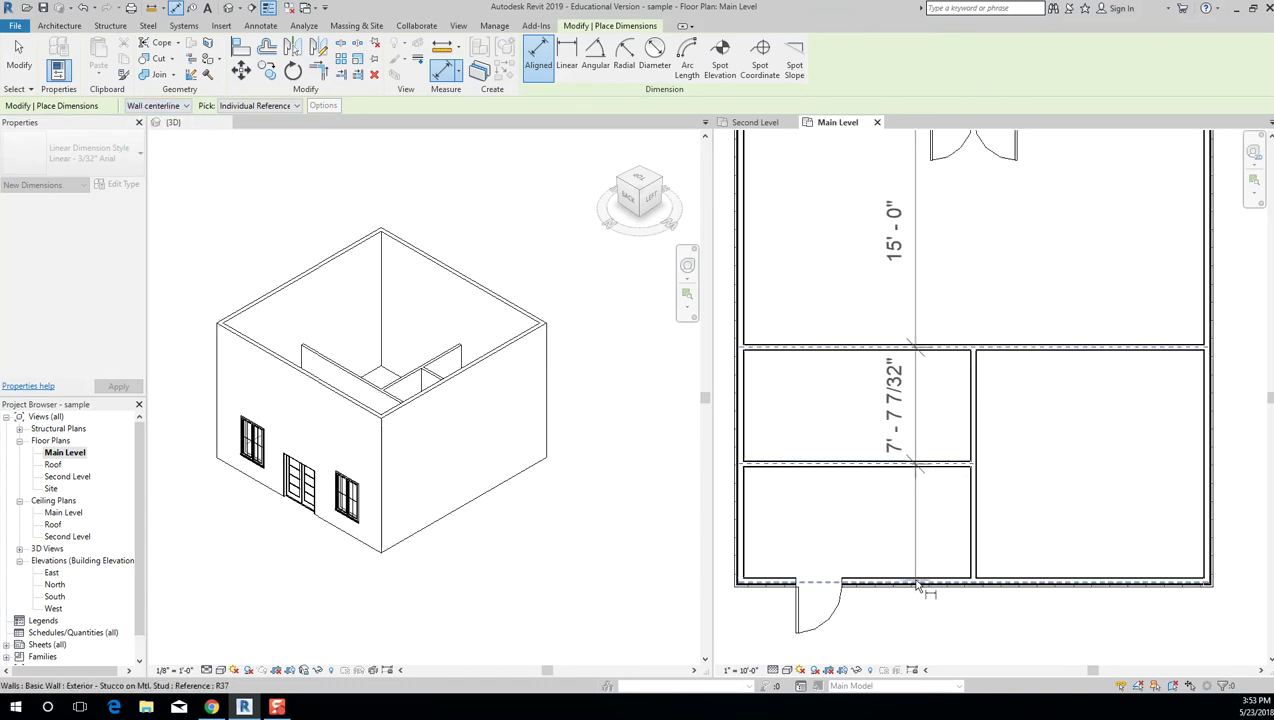
{"action": "left_click", "coordinate": [900, 582]}
{"action": "left_click", "coordinate": [900, 643]}
{"action": "scroll", "coordinate": [900, 640], "scroll_direction": "down", "scroll_amount": 2}
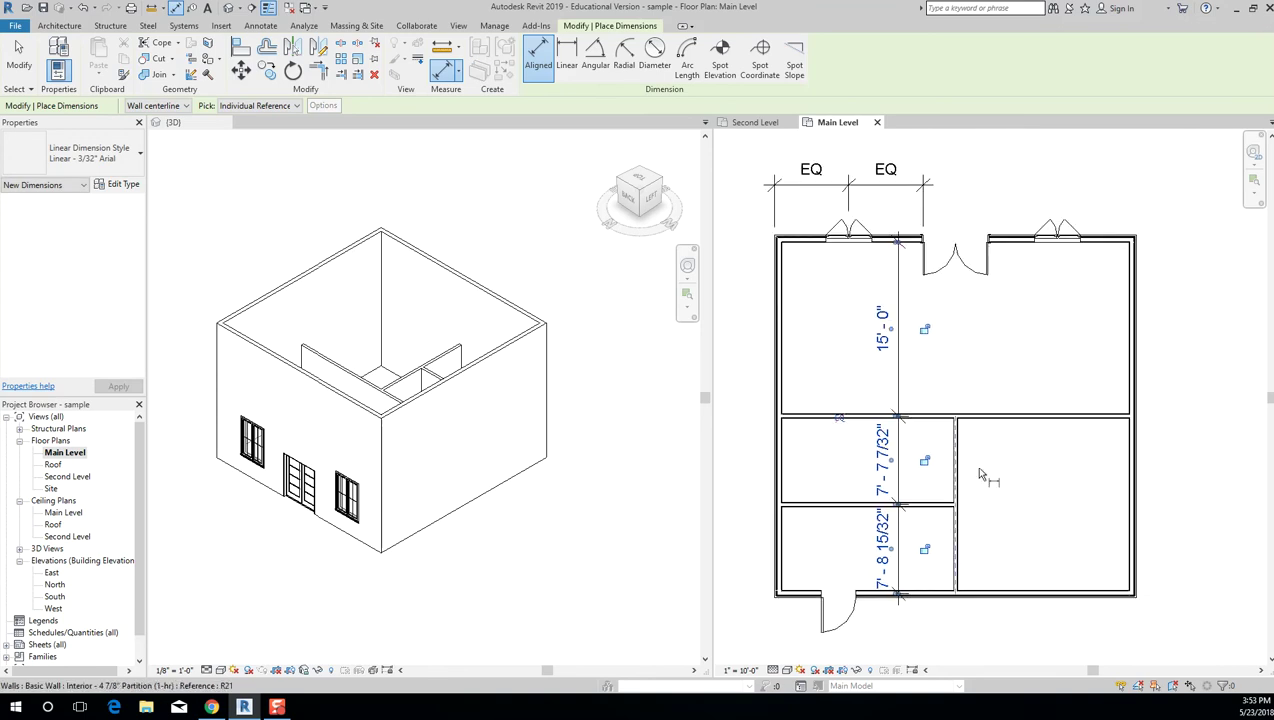
{"action": "key", "text": "Escape"}
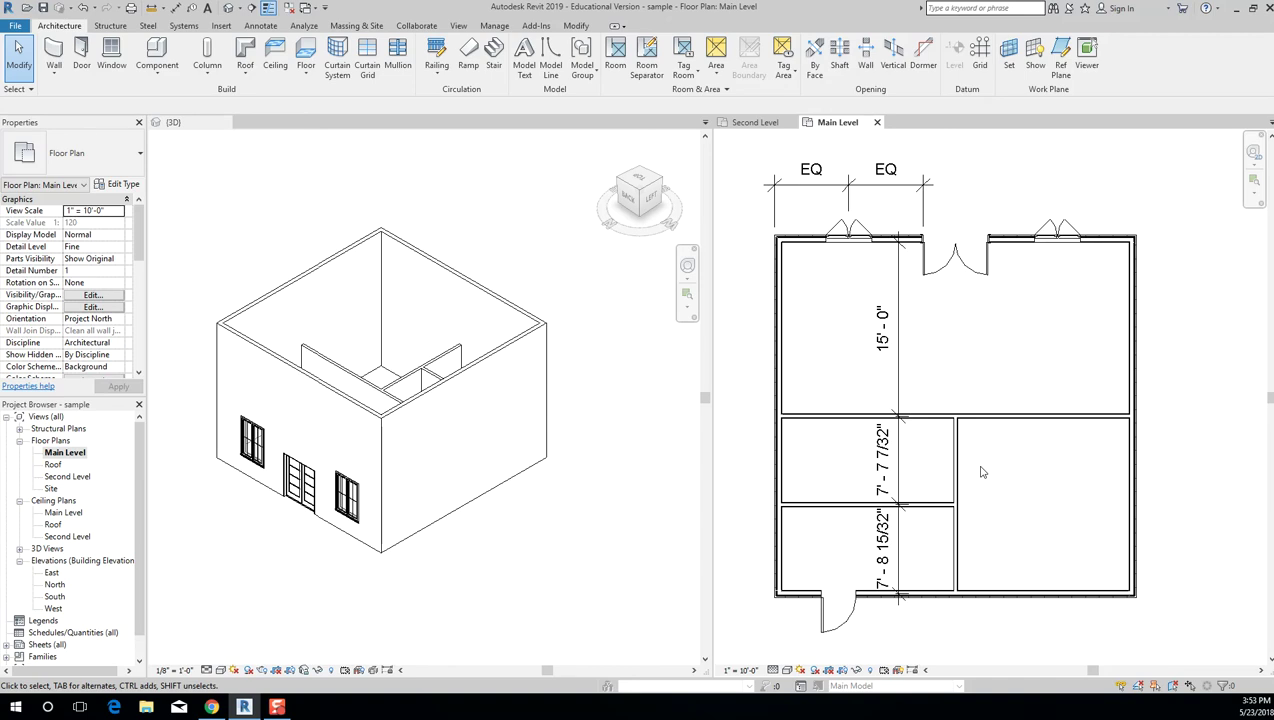
Move the vertical dimension string's last witness line from the south exterior wall's centerline to its inner face.
{"action": "left_click", "coordinate": [899, 383]}
{"action": "scroll", "coordinate": [897, 300], "scroll_direction": "up", "scroll_amount": 3}
{"action": "scroll", "coordinate": [896, 326], "scroll_direction": "down", "scroll_amount": 2}
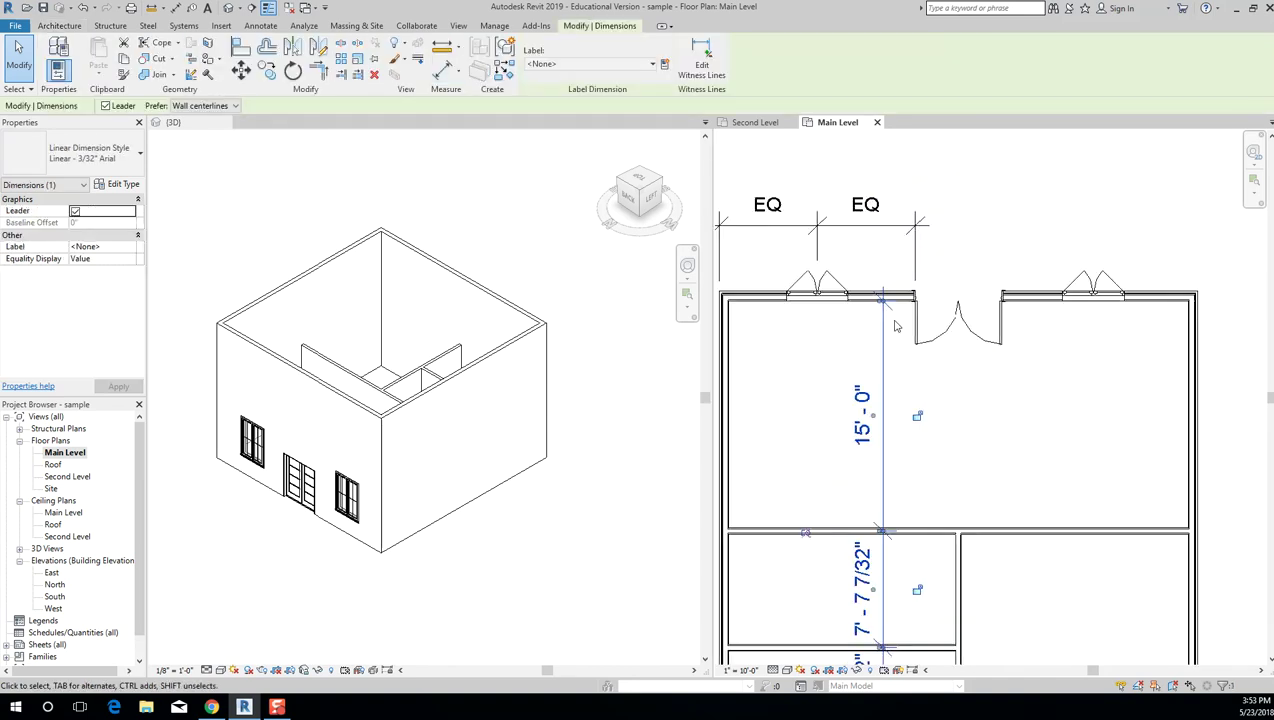
{"action": "scroll", "coordinate": [899, 364], "scroll_direction": "up", "scroll_amount": 4}
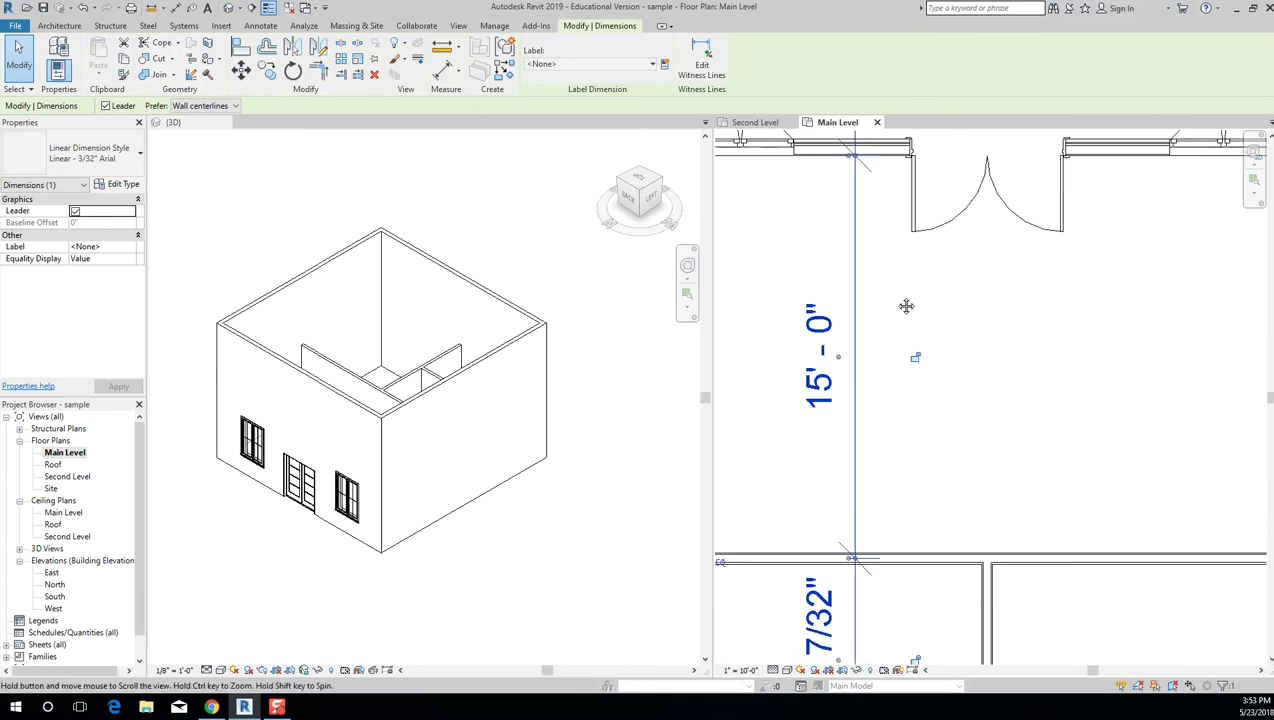
{"action": "middle_click_drag", "start_coordinate": [906, 305], "coordinate": [912, 410]}
{"action": "scroll", "coordinate": [912, 410], "scroll_direction": "down", "scroll_amount": 2}
{"action": "middle_click_drag", "start_coordinate": [918, 530], "coordinate": [924, 347]}
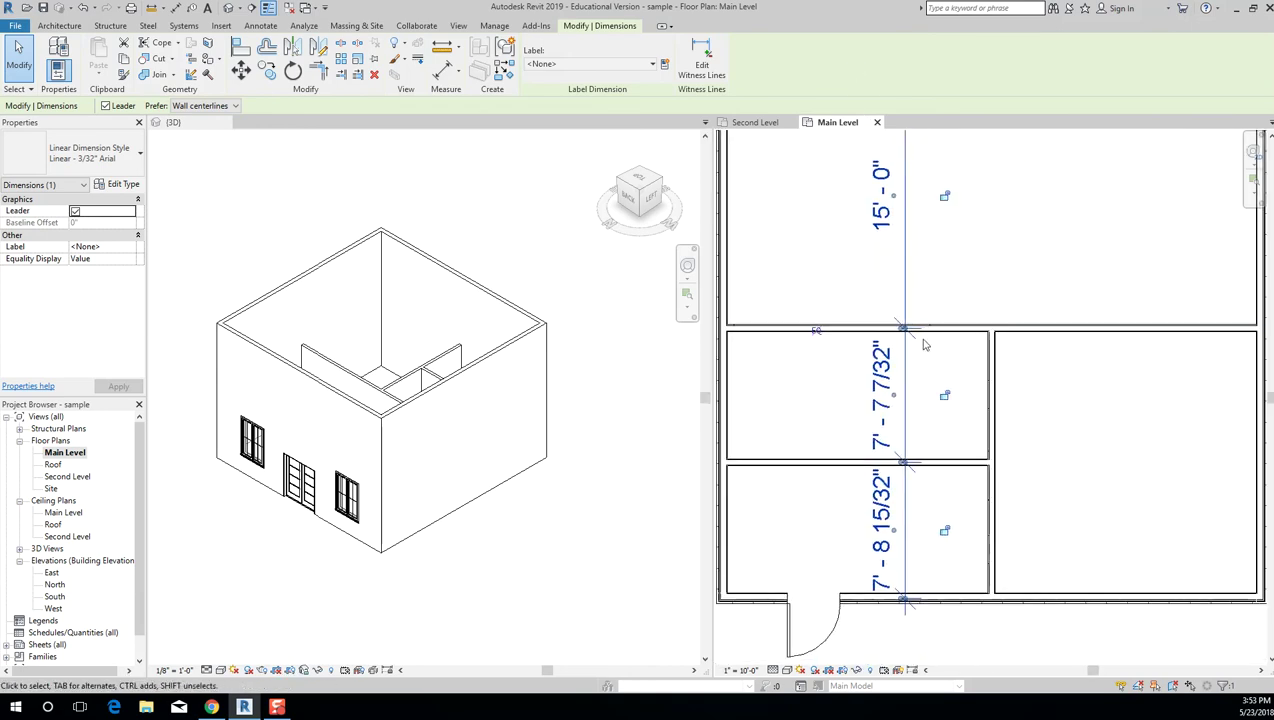
{"action": "scroll", "coordinate": [905, 592], "scroll_direction": "up", "scroll_amount": 3}
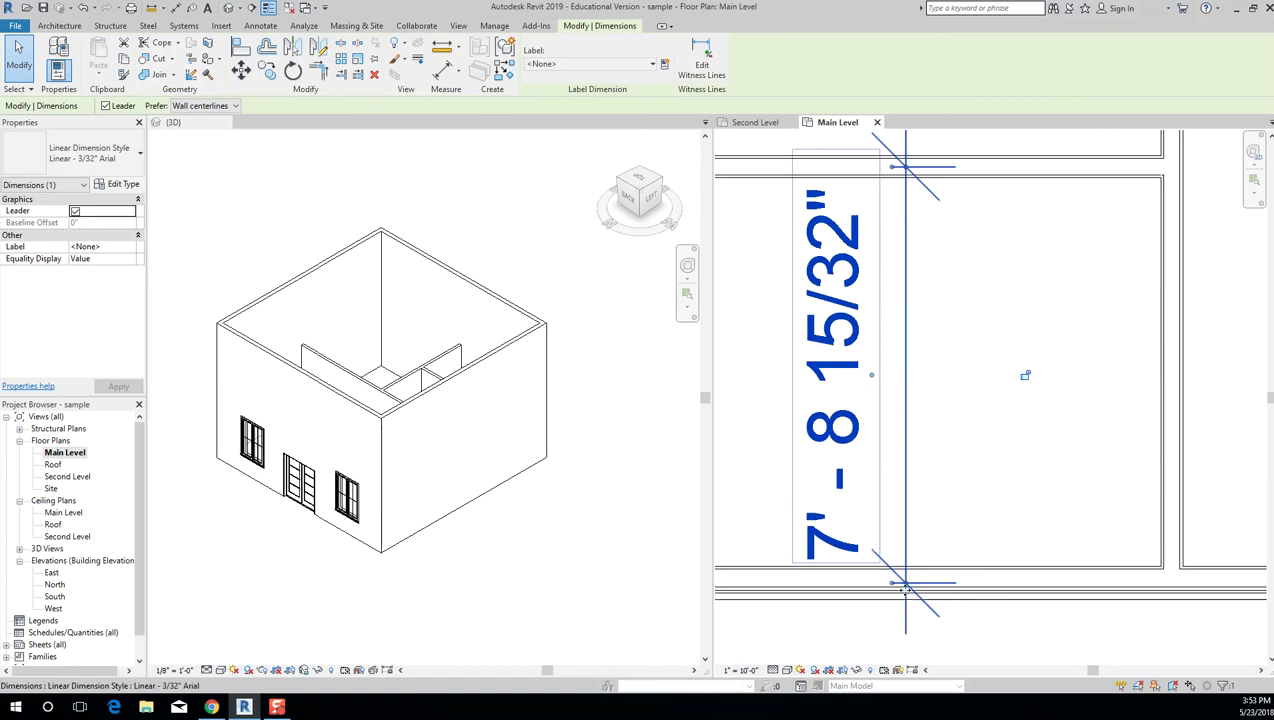
{"action": "left_click_drag", "start_coordinate": [904, 590], "coordinate": [904, 568]}
{"action": "scroll", "coordinate": [960, 500], "scroll_direction": "down", "scroll_amount": 3}
{"action": "scroll", "coordinate": [965, 487], "scroll_direction": "down", "scroll_amount": 3}
{"action": "scroll", "coordinate": [1050, 440], "scroll_direction": "down", "scroll_amount": 2}
{"action": "scroll", "coordinate": [1067, 432], "scroll_direction": "down", "scroll_amount": 1}
{"action": "scroll", "coordinate": [1040, 470], "scroll_direction": "up", "scroll_amount": 2}
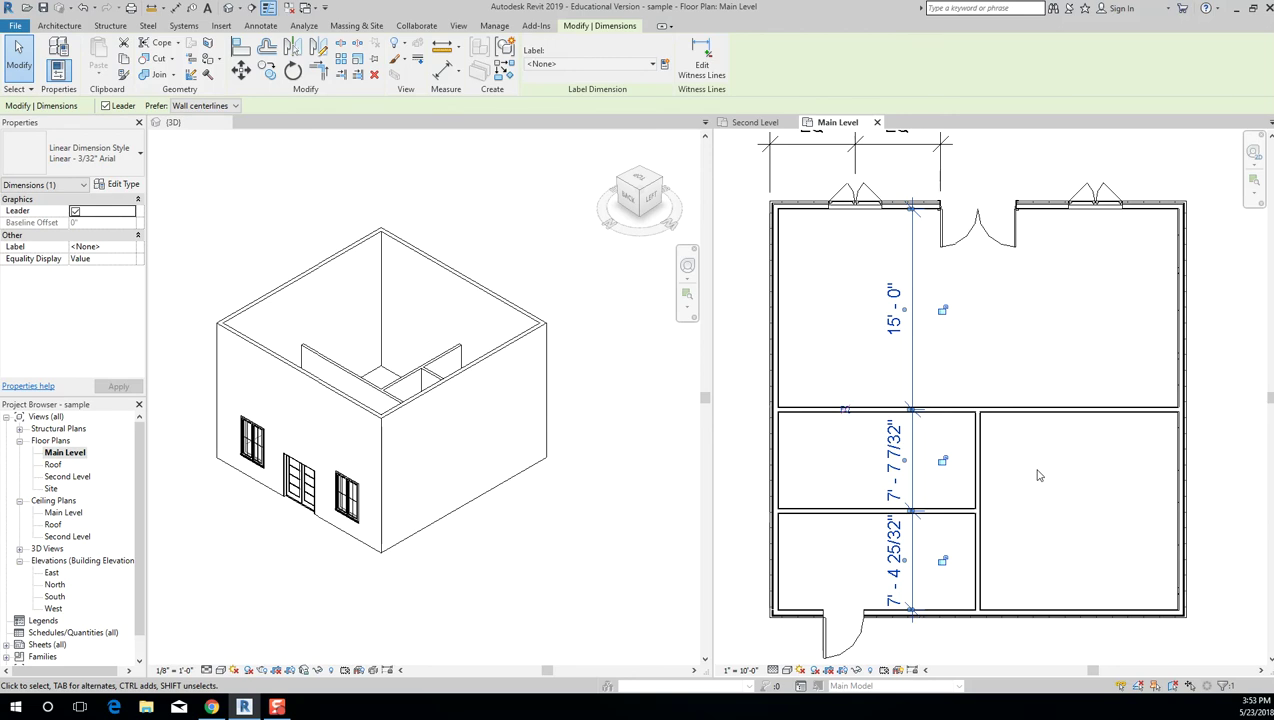
{"action": "left_click", "coordinate": [981, 336]}
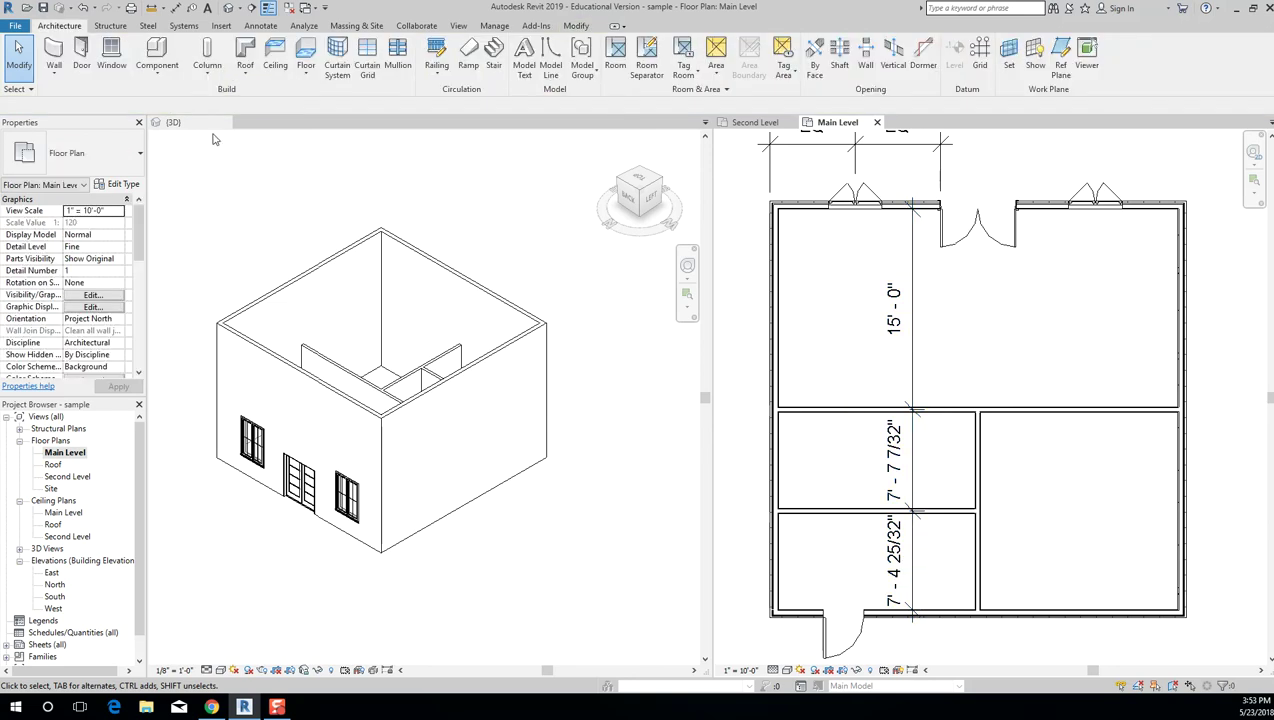
Try an aligned dimension toward the horizontal partition, switching the reference preference from Wall centerlines to Wall faces.
{"action": "key", "text": "d"}
{"action": "key", "text": "i"}
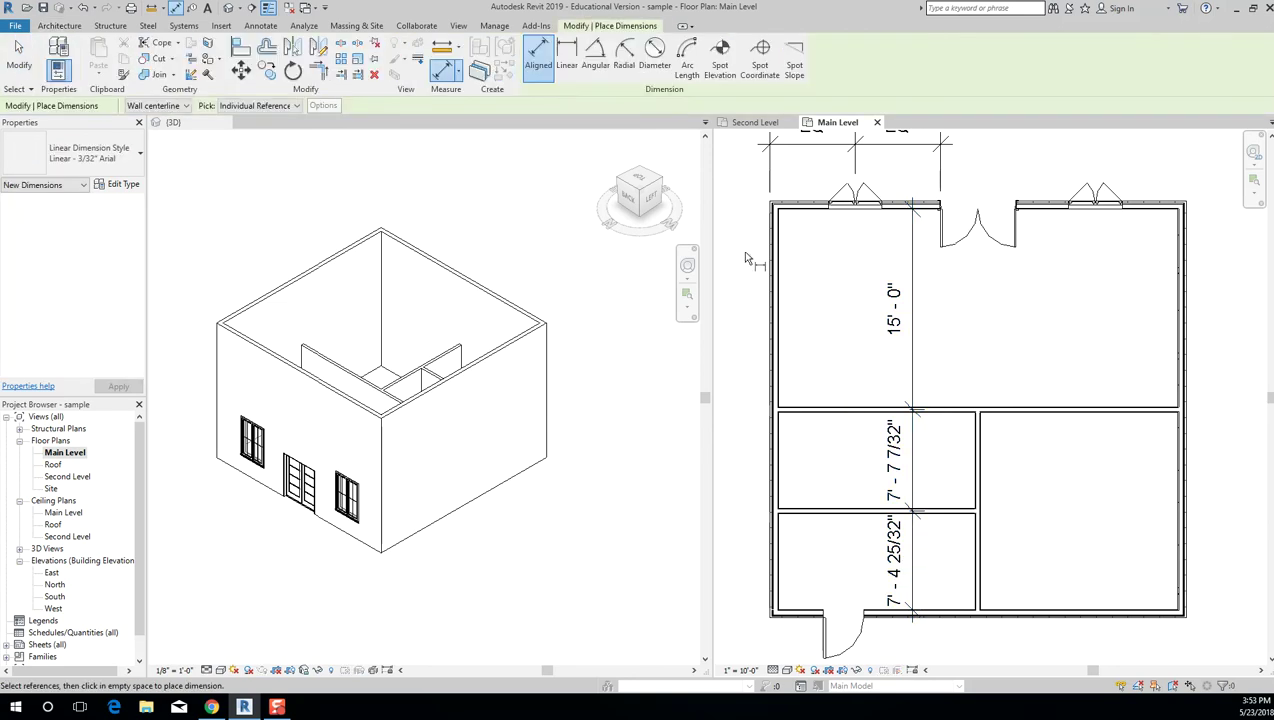
{"action": "left_click", "coordinate": [160, 105]}
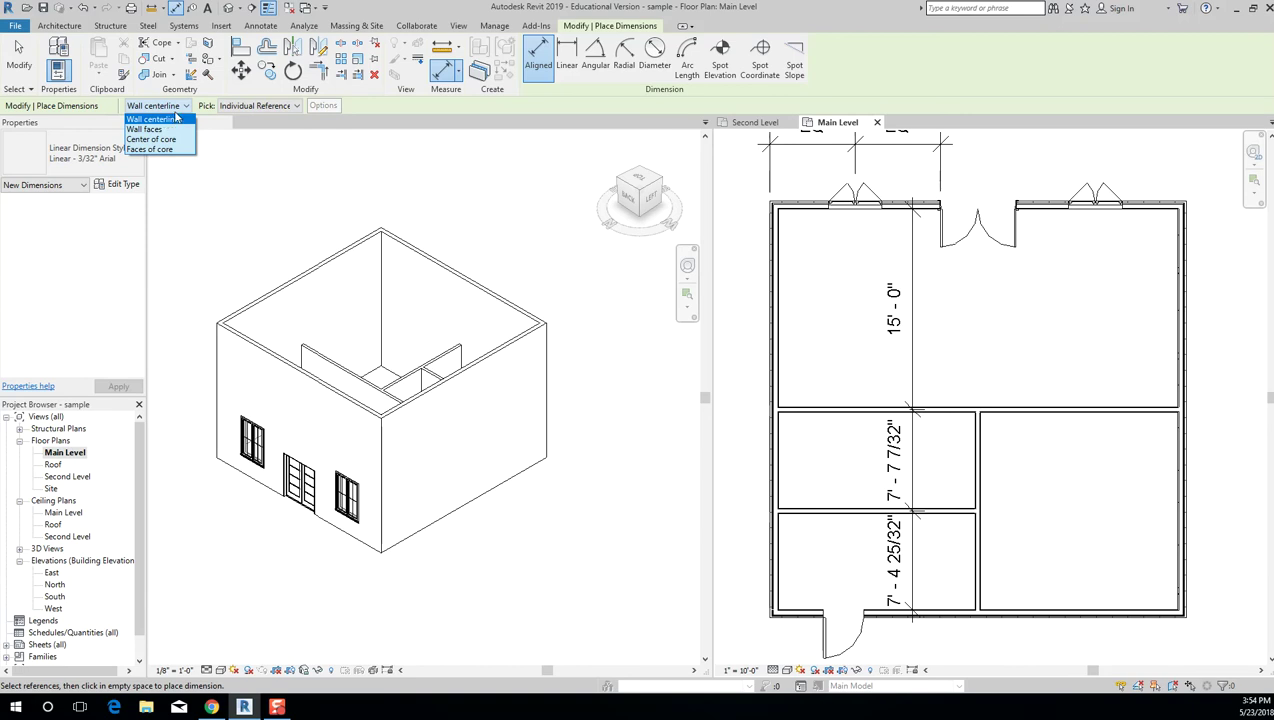
{"action": "left_click", "coordinate": [163, 120]}
{"action": "scroll", "coordinate": [839, 242], "scroll_direction": "up", "scroll_amount": 3}
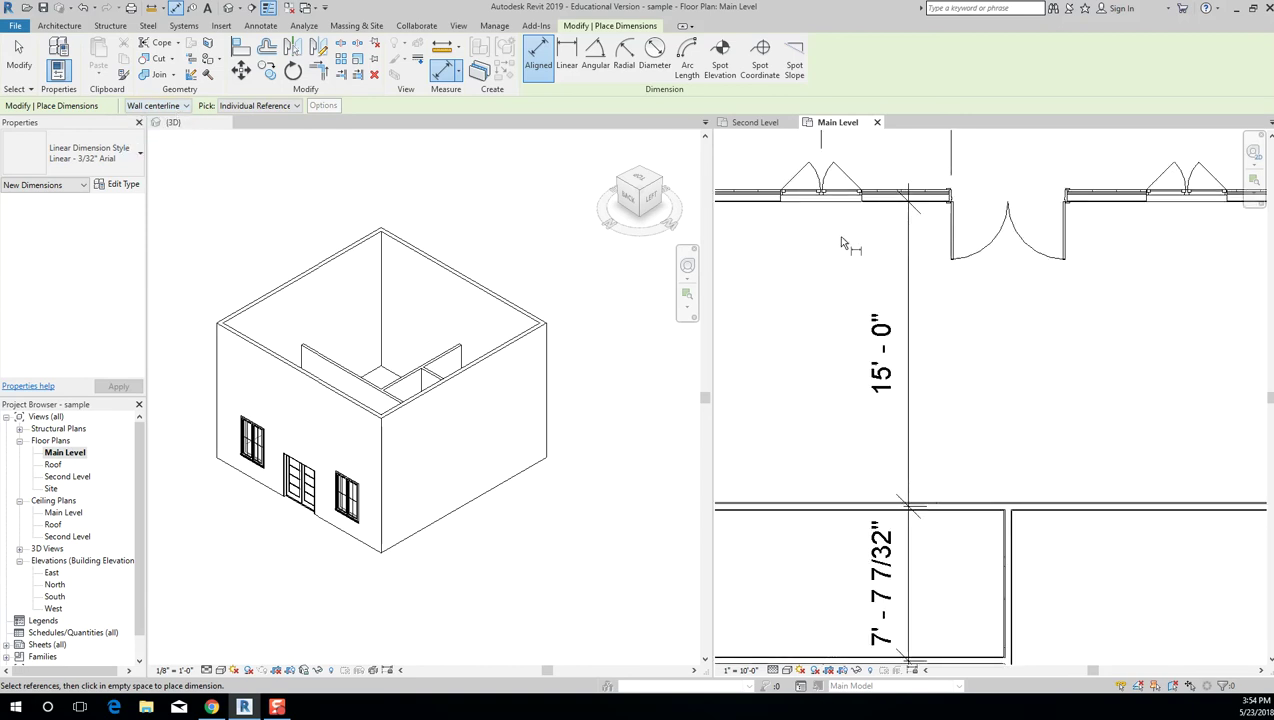
{"action": "scroll", "coordinate": [822, 247], "scroll_direction": "down", "scroll_amount": 2}
{"action": "left_click", "coordinate": [160, 105]}
{"action": "left_click", "coordinate": [150, 126]}
{"action": "scroll", "coordinate": [787, 192], "scroll_direction": "up", "scroll_amount": 2}
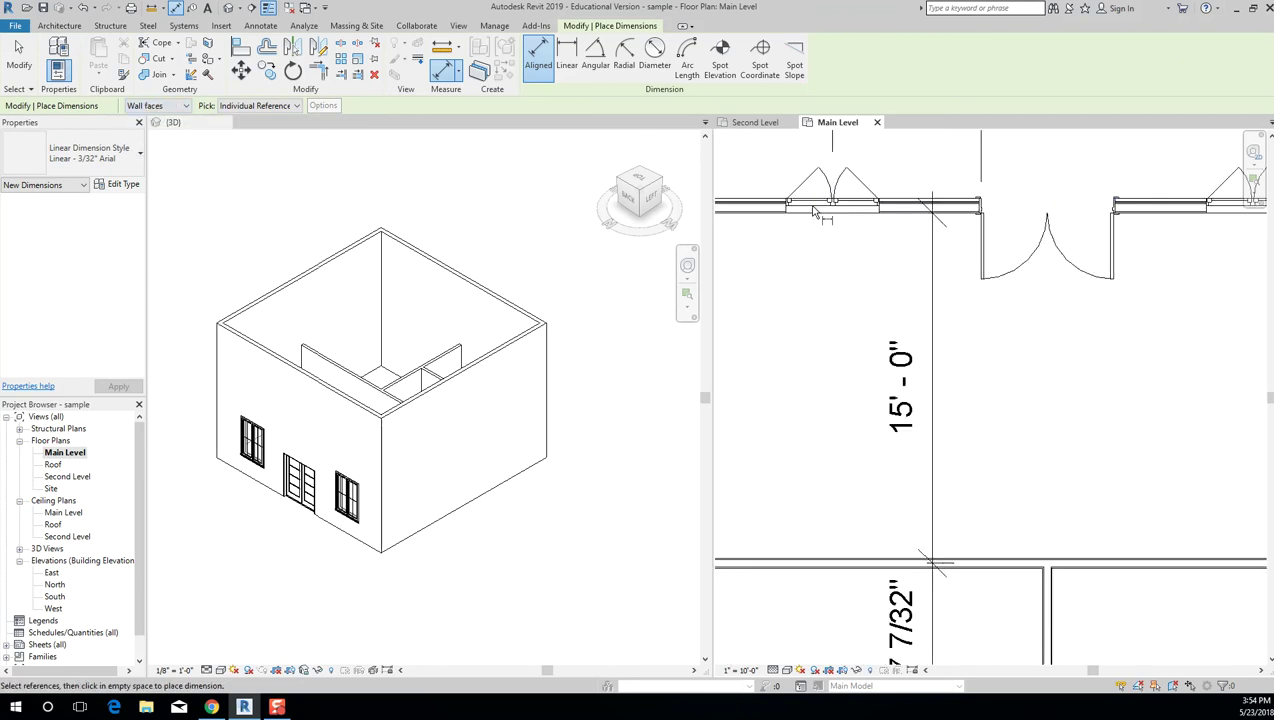
{"action": "scroll", "coordinate": [859, 264], "scroll_direction": "down", "scroll_amount": 2}
{"action": "scroll", "coordinate": [904, 395], "scroll_direction": "up", "scroll_amount": 5}
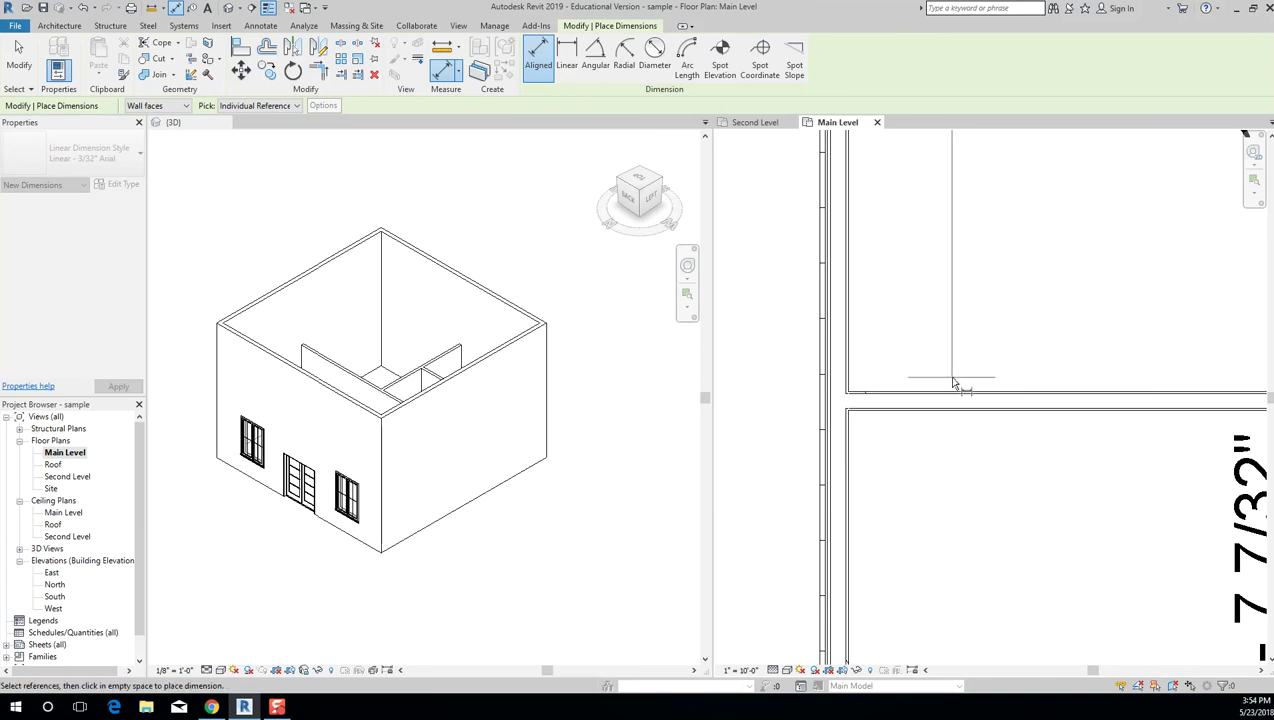
{"action": "scroll", "coordinate": [951, 398], "scroll_direction": "down", "scroll_amount": 5}
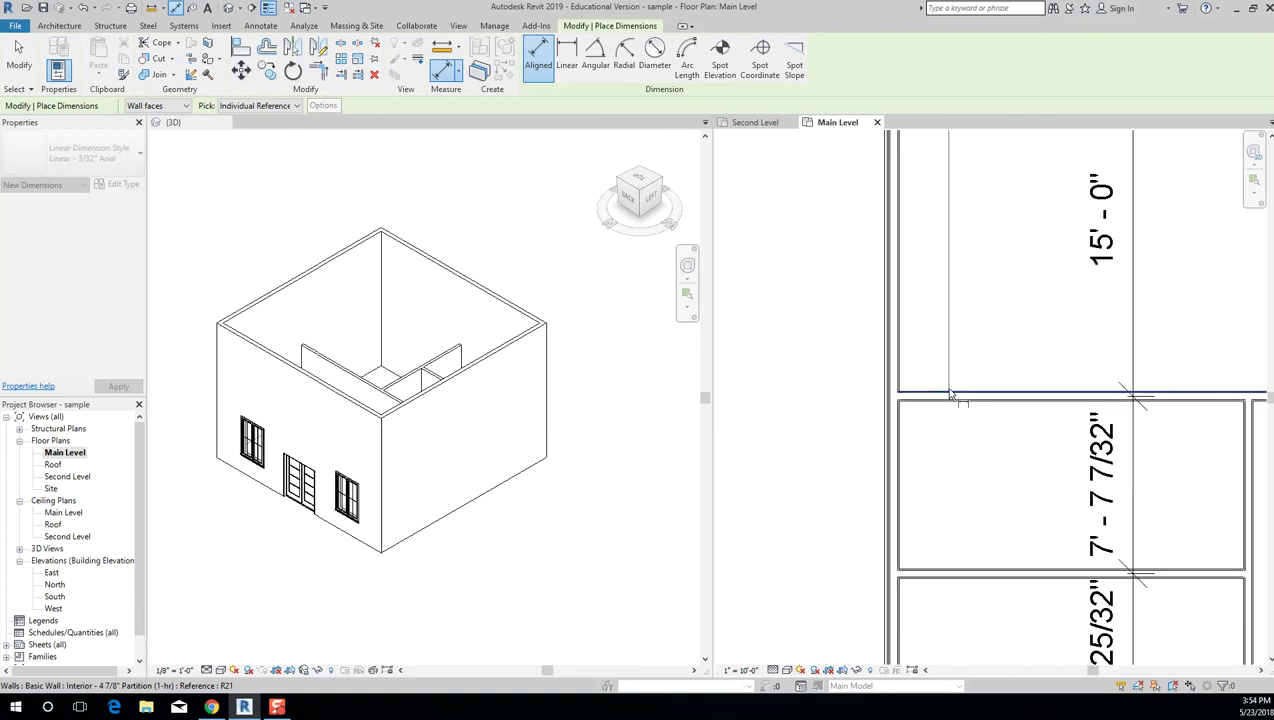
{"action": "scroll", "coordinate": [968, 338], "scroll_direction": "up", "scroll_amount": 3}
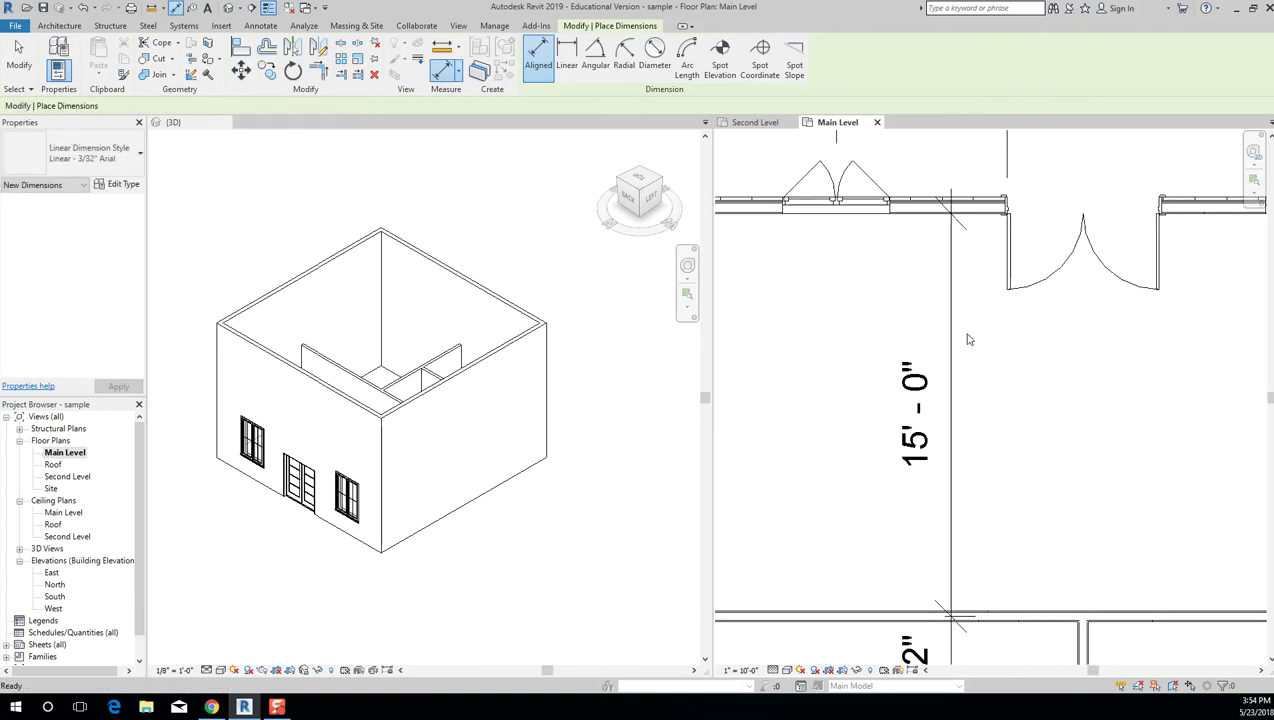
{"action": "key", "text": "Escape"}
{"action": "key", "text": "Escape"}
{"action": "scroll", "coordinate": [972, 338], "scroll_direction": "down", "scroll_amount": 3}
{"action": "middle_click_drag", "start_coordinate": [972, 338], "coordinate": [950, 282]}
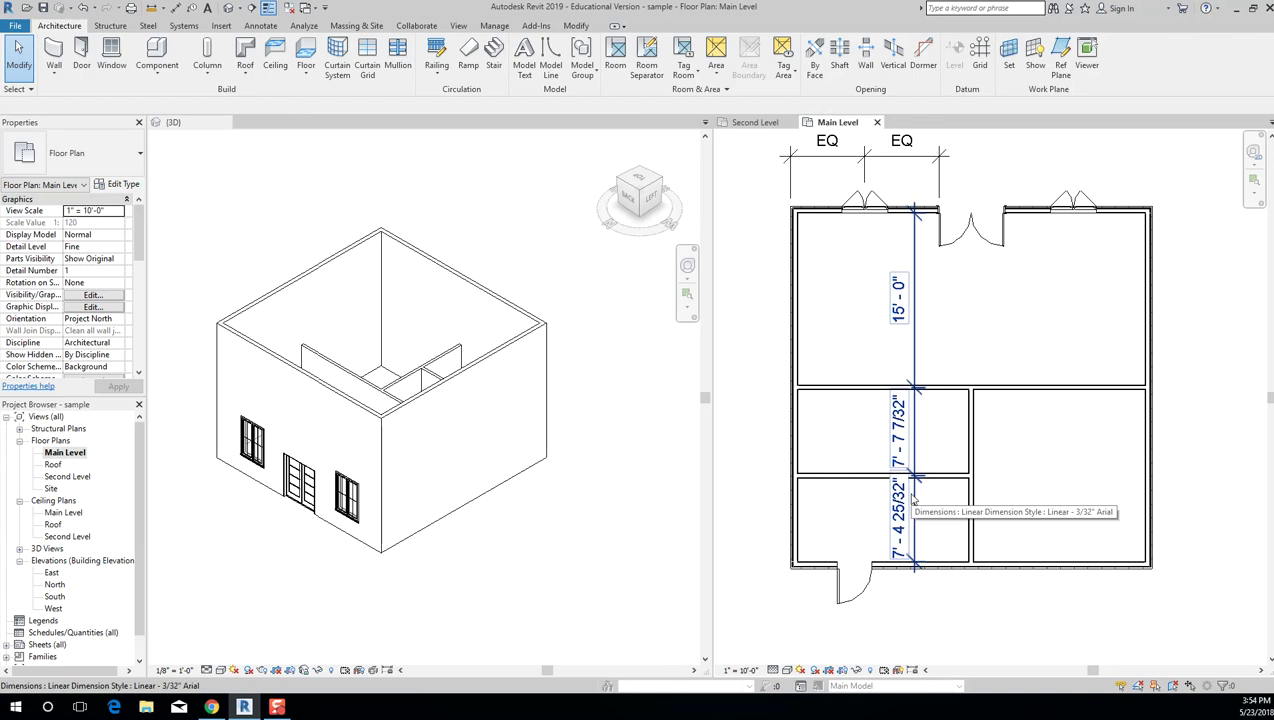
{"action": "scroll", "coordinate": [930, 493], "scroll_direction": "up", "scroll_amount": 3}
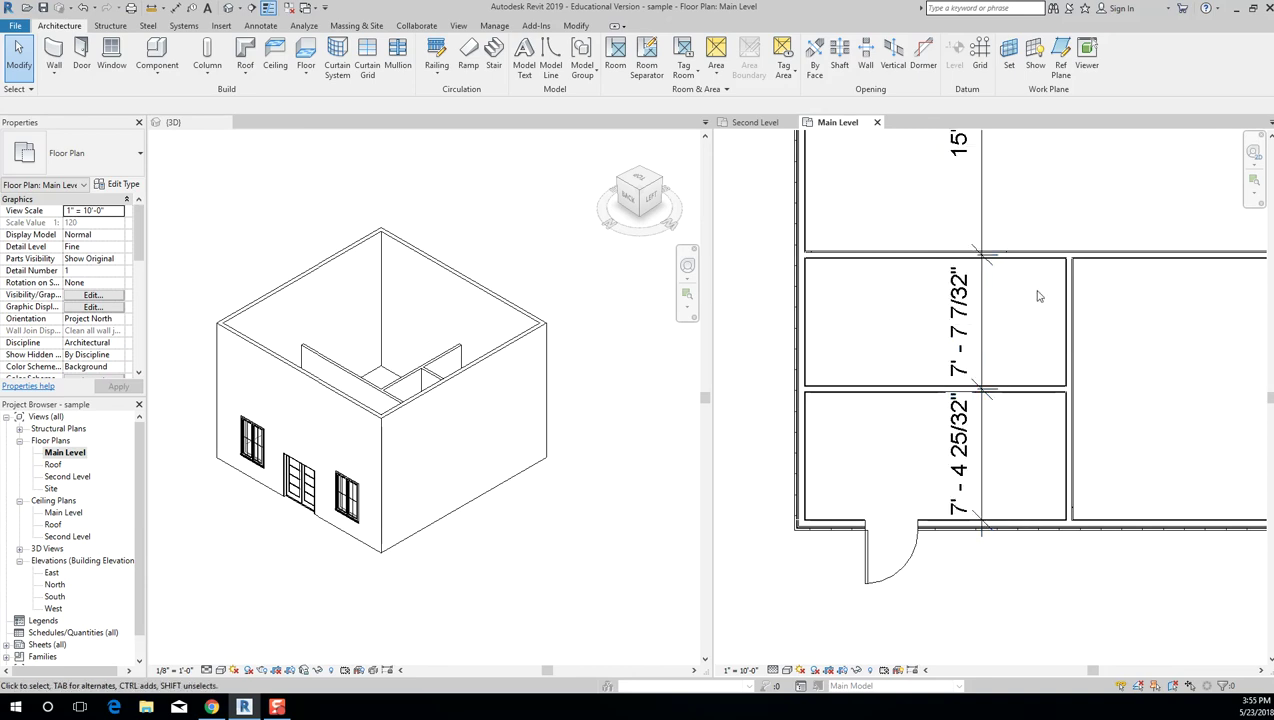
{"action": "middle_click_drag", "start_coordinate": [981, 299], "coordinate": [940, 311]}
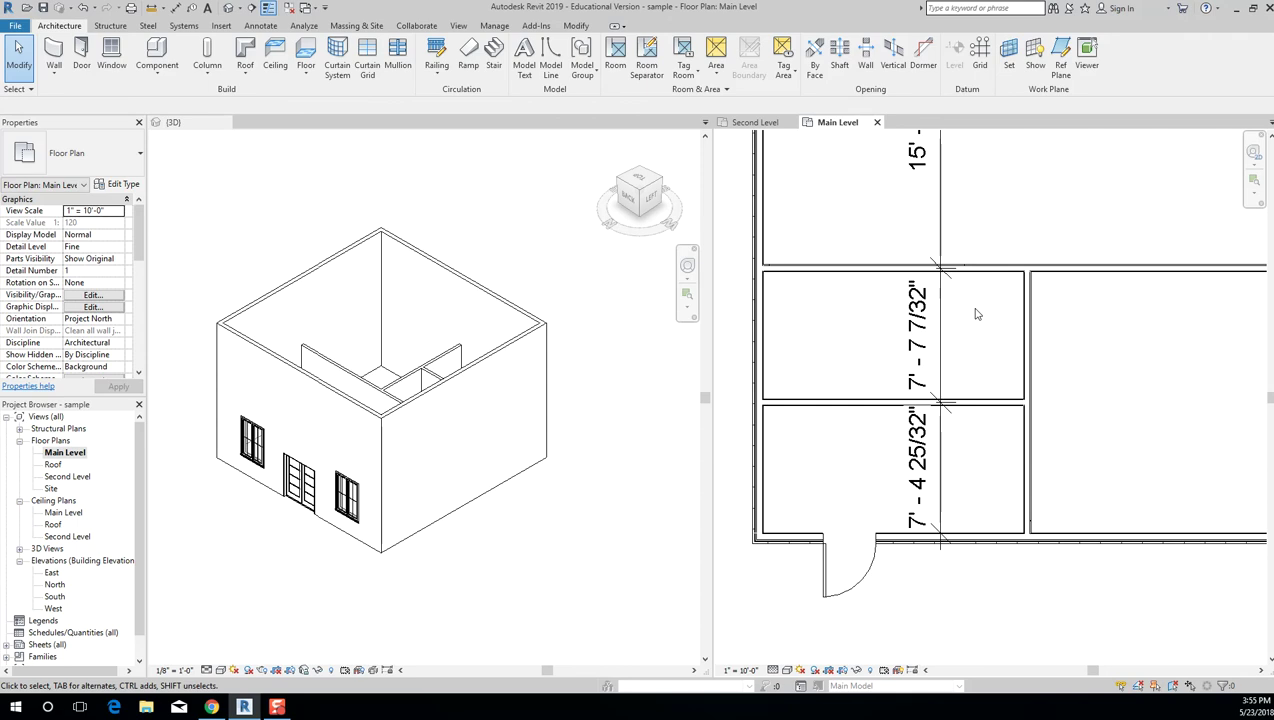
{"action": "scroll", "coordinate": [977, 314], "scroll_direction": "down", "scroll_amount": 3}
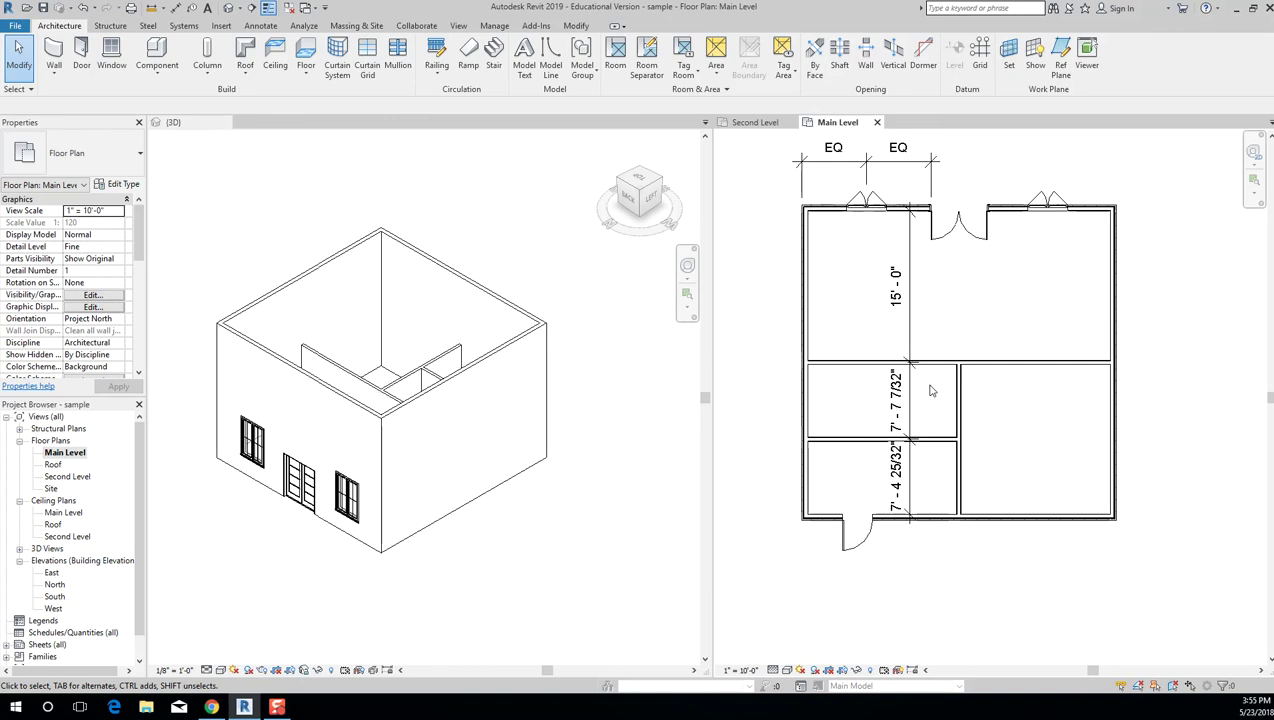
{"action": "scroll", "coordinate": [928, 393], "scroll_direction": "up", "scroll_amount": 3}
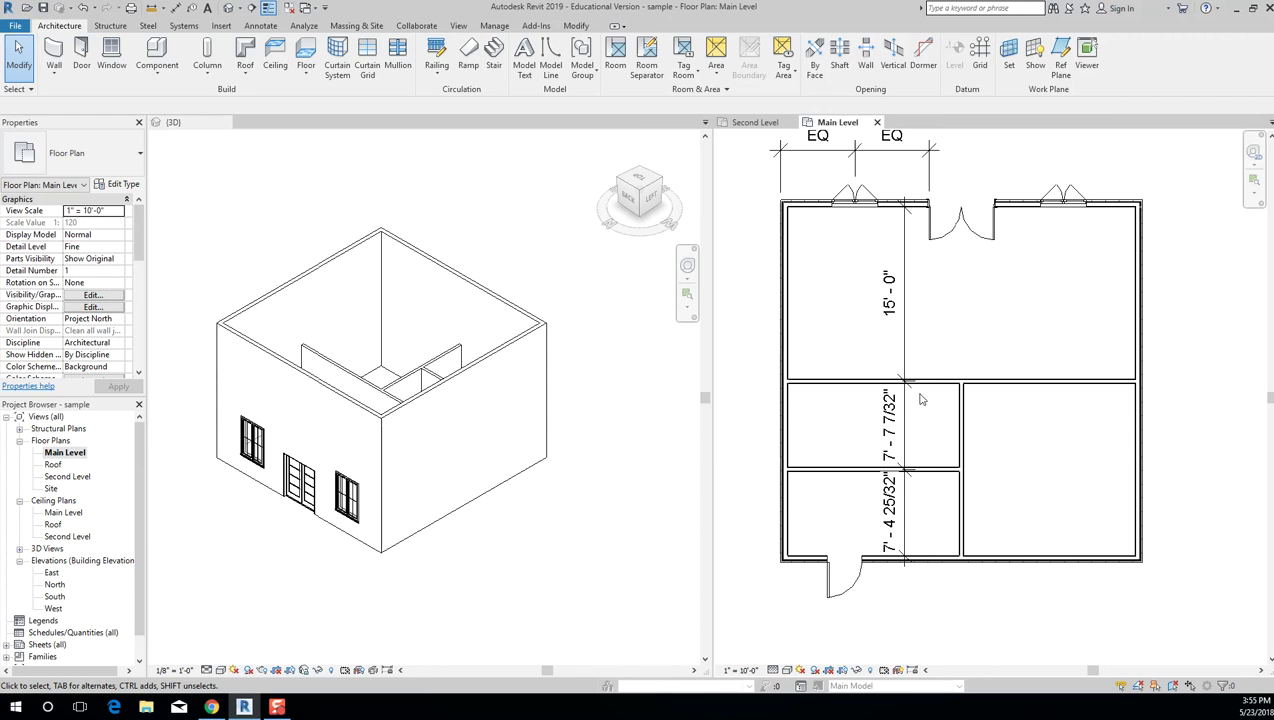
{"action": "left_click", "coordinate": [888, 420]}
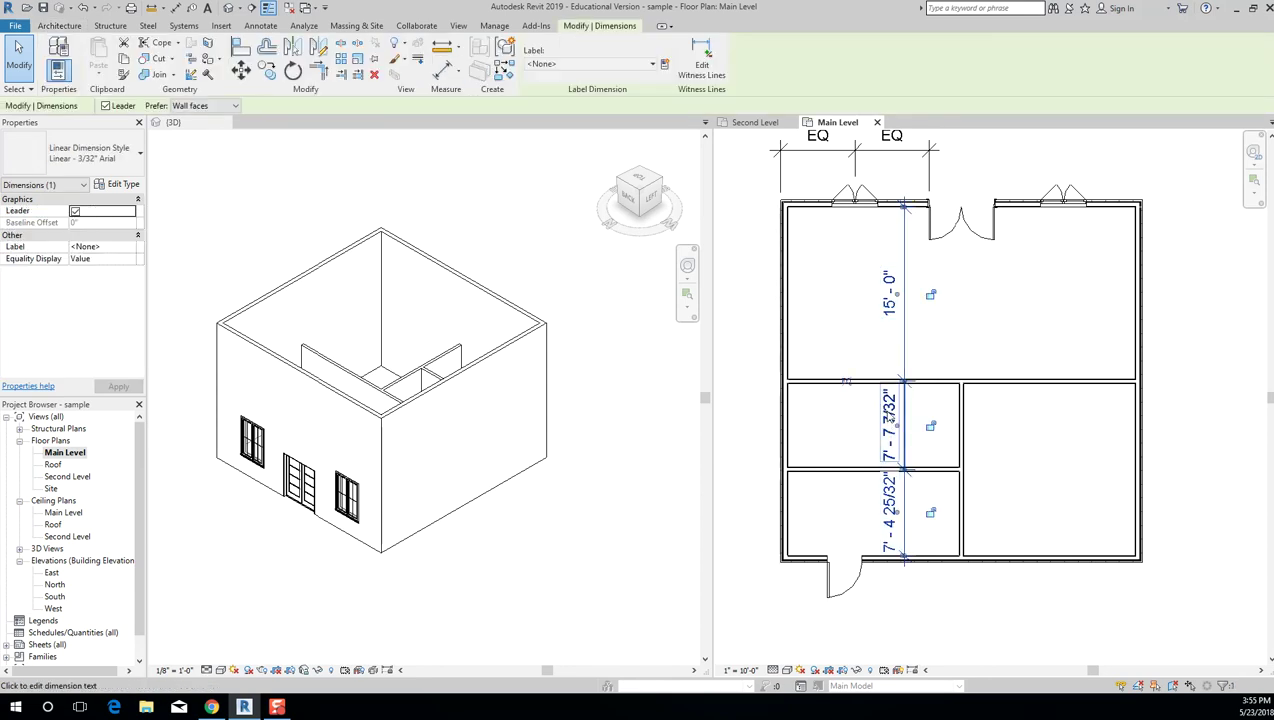
{"action": "key", "text": "Escape"}
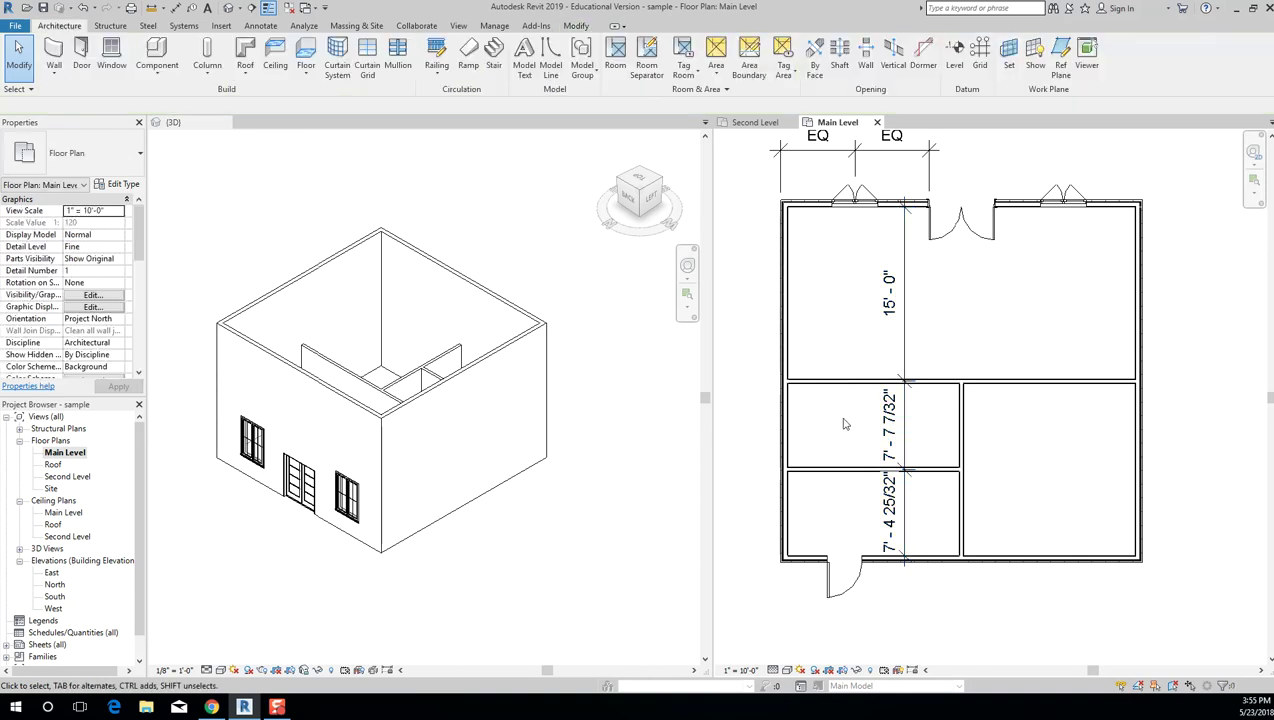
{"action": "left_click", "coordinate": [845, 470]}
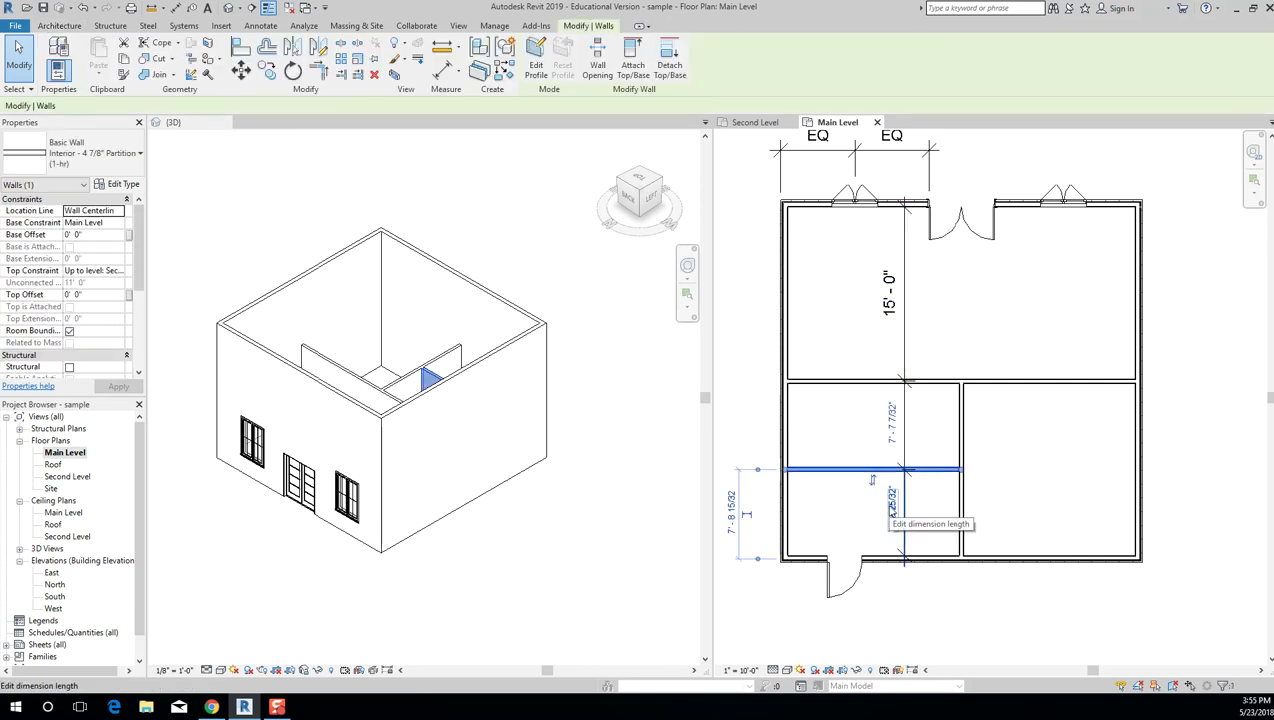
{"action": "left_click", "coordinate": [853, 521]}
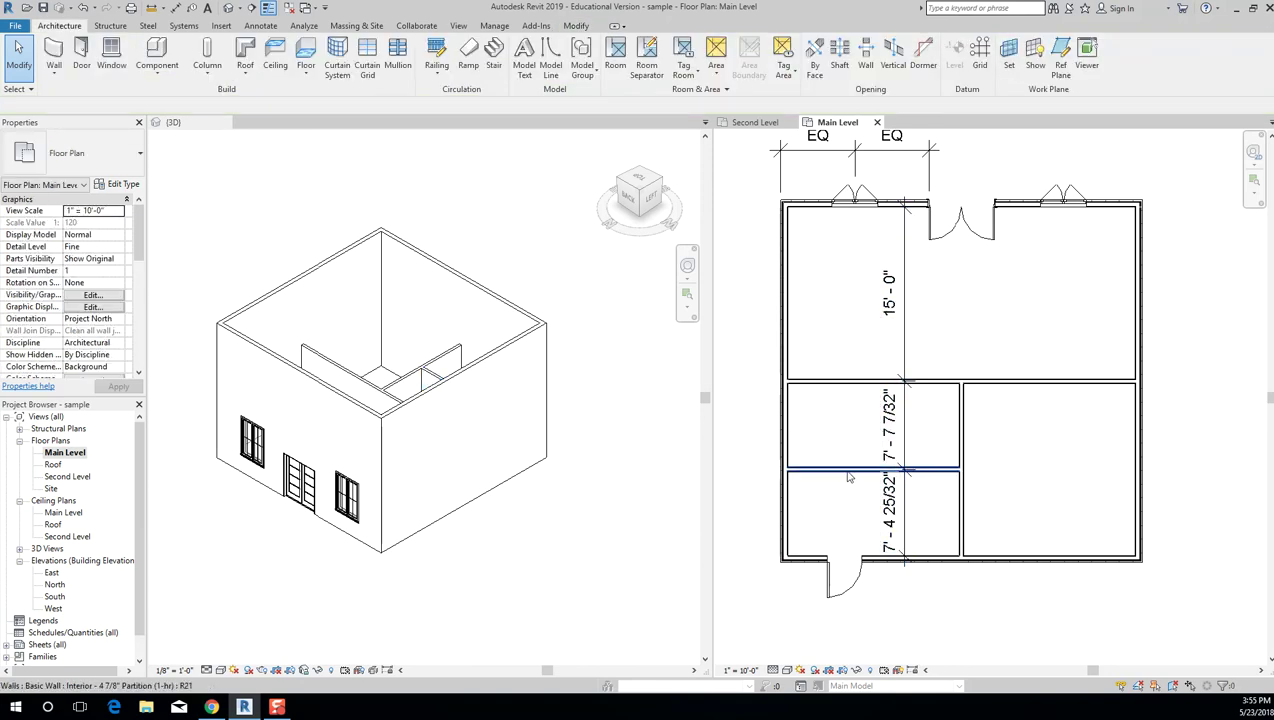
Set the lower horizontal partition's distance from the south exterior wall to 10'.
{"action": "left_click", "coordinate": [847, 470]}
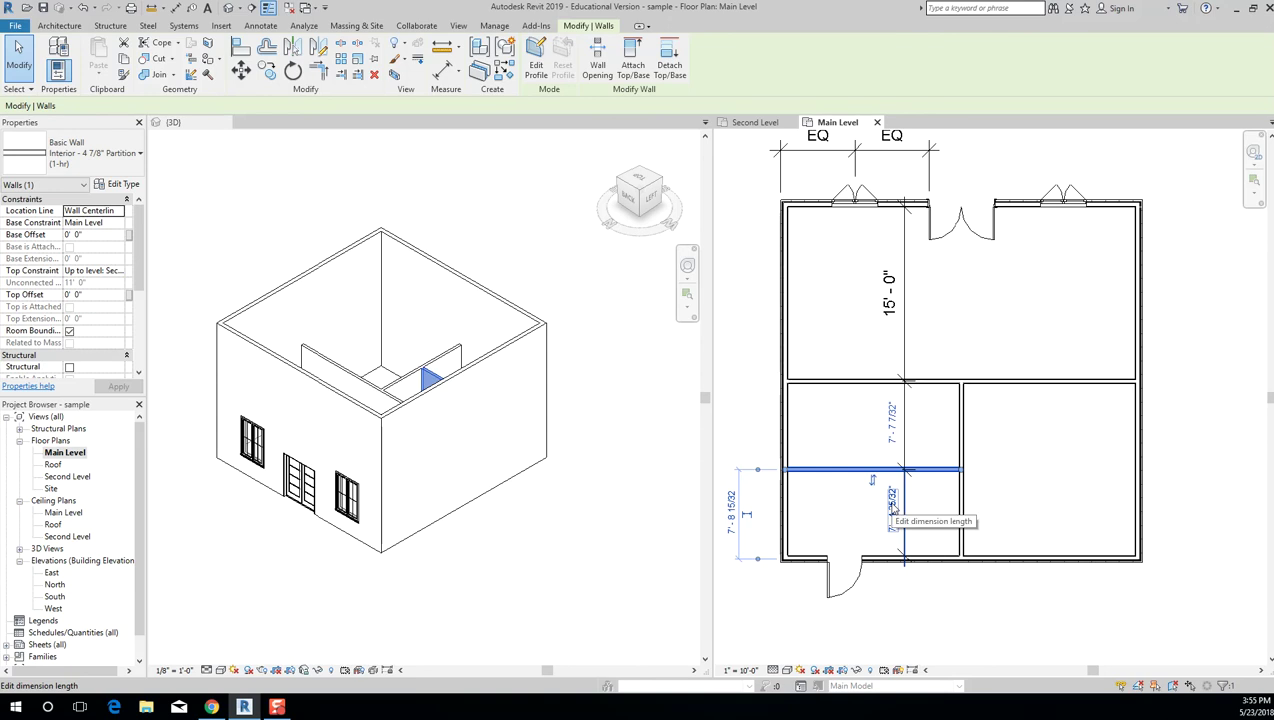
{"action": "left_click", "coordinate": [893, 508]}
{"action": "type", "text": "10"}
{"action": "key", "text": "Return"}
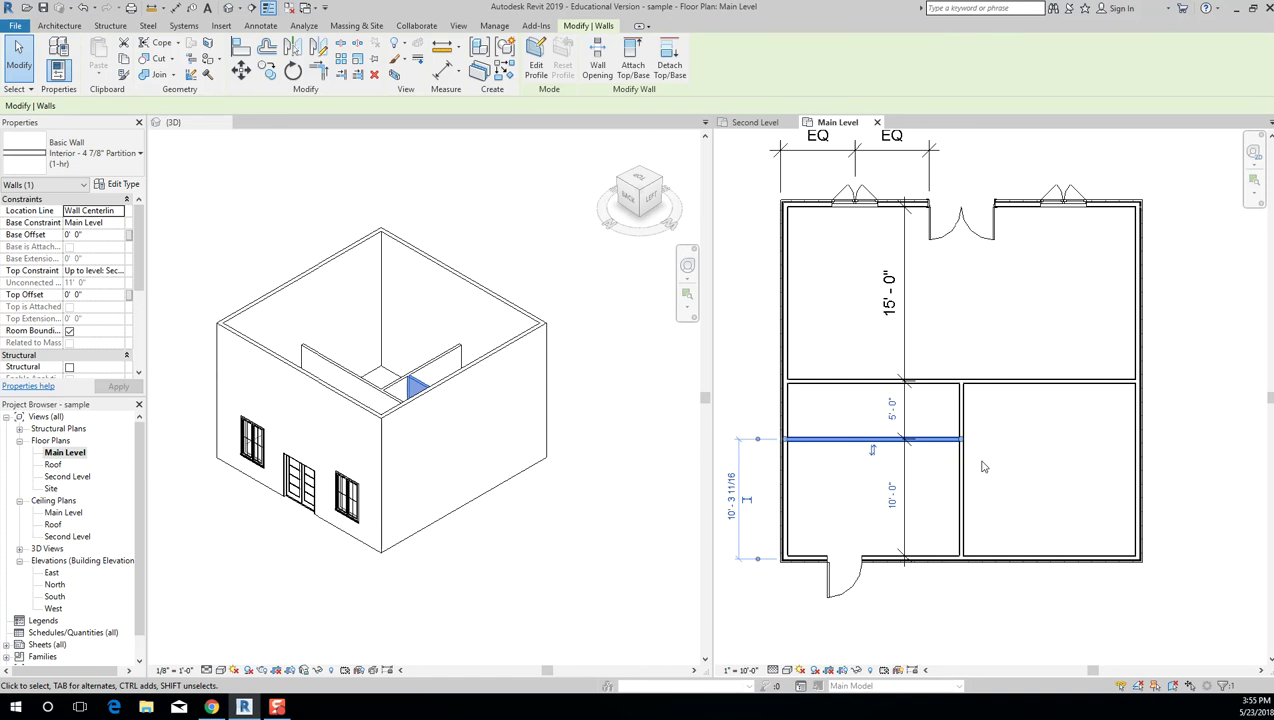
Move the upper horizontal partition so its spacing from the lower one is 10'.
{"action": "left_click", "coordinate": [837, 382]}
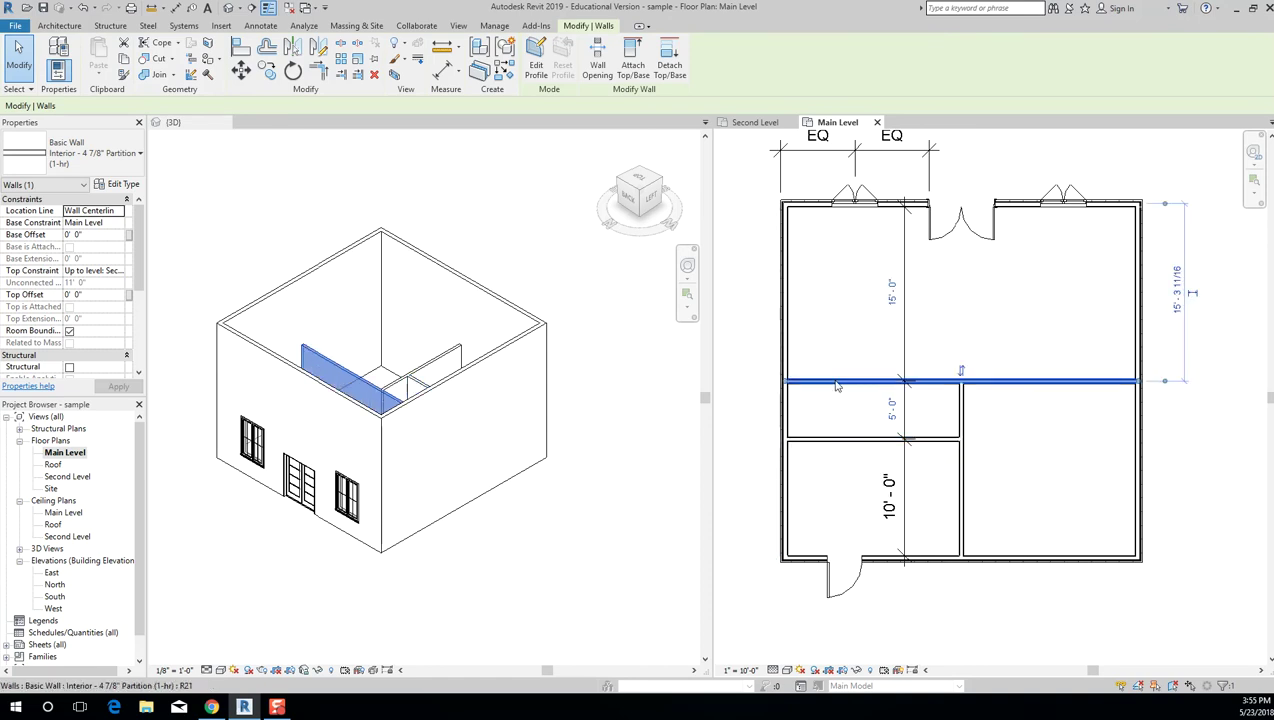
{"action": "left_click", "coordinate": [891, 408]}
{"action": "type", "text": "10"}
{"action": "key", "text": "Return"}
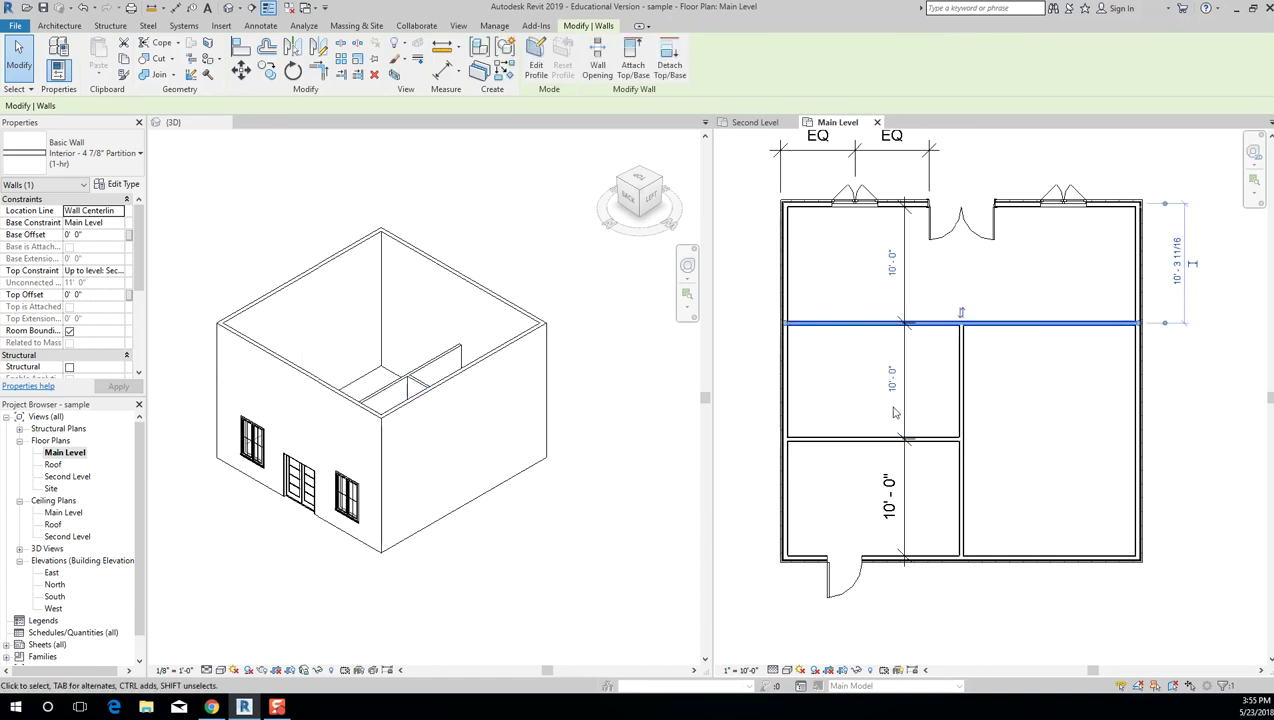
{"action": "left_click", "coordinate": [1084, 427]}
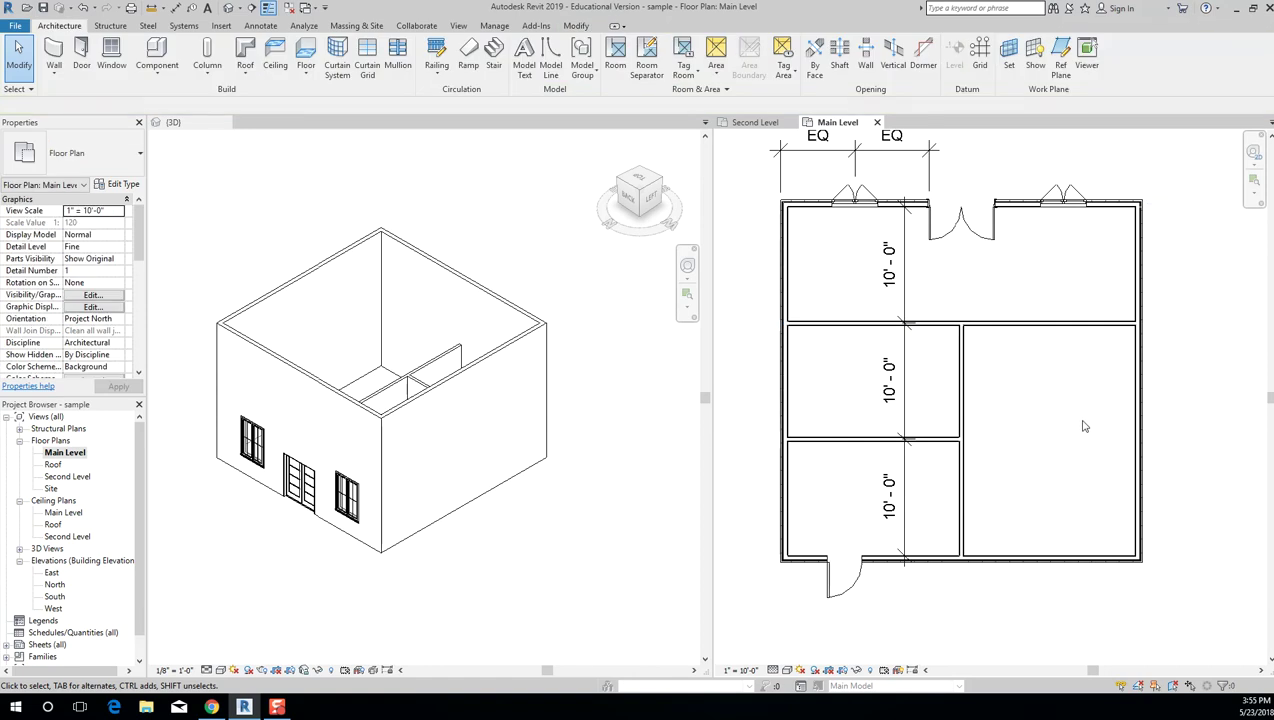
Undo the last two moves of the horizontal partitions.
{"action": "key", "text": "ctrl+z"}
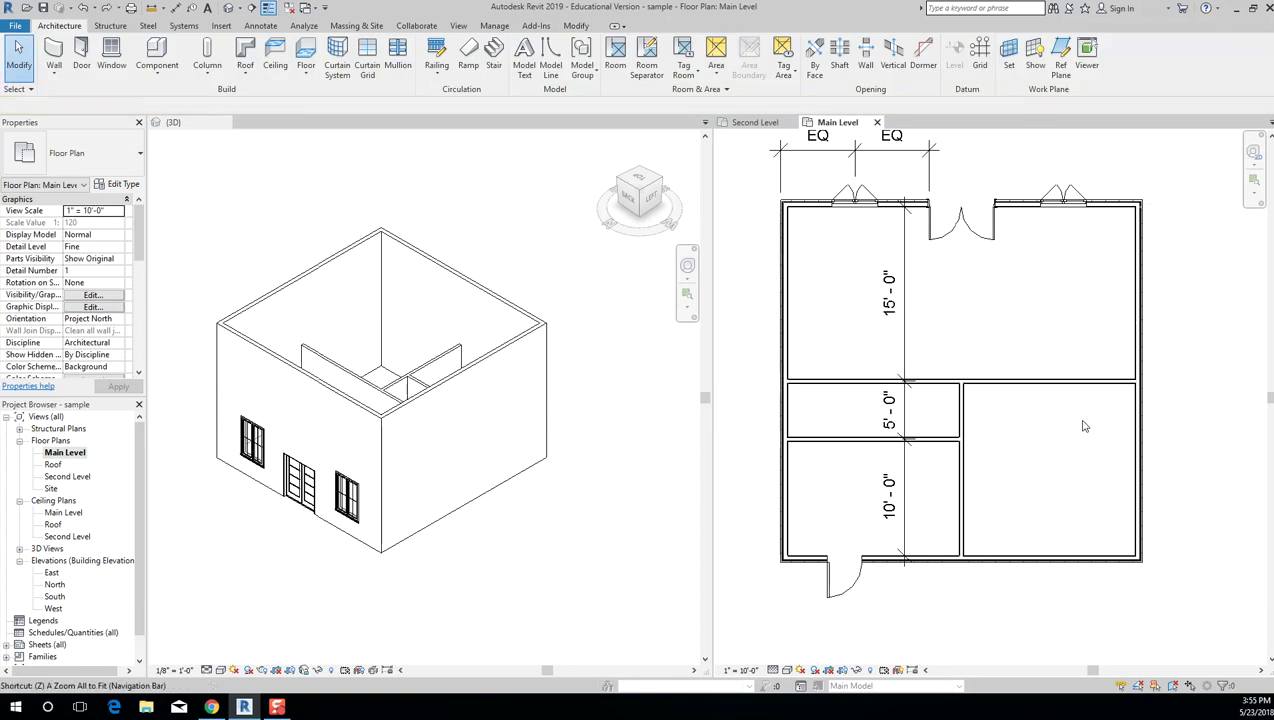
{"action": "key", "text": "ctrl+z"}
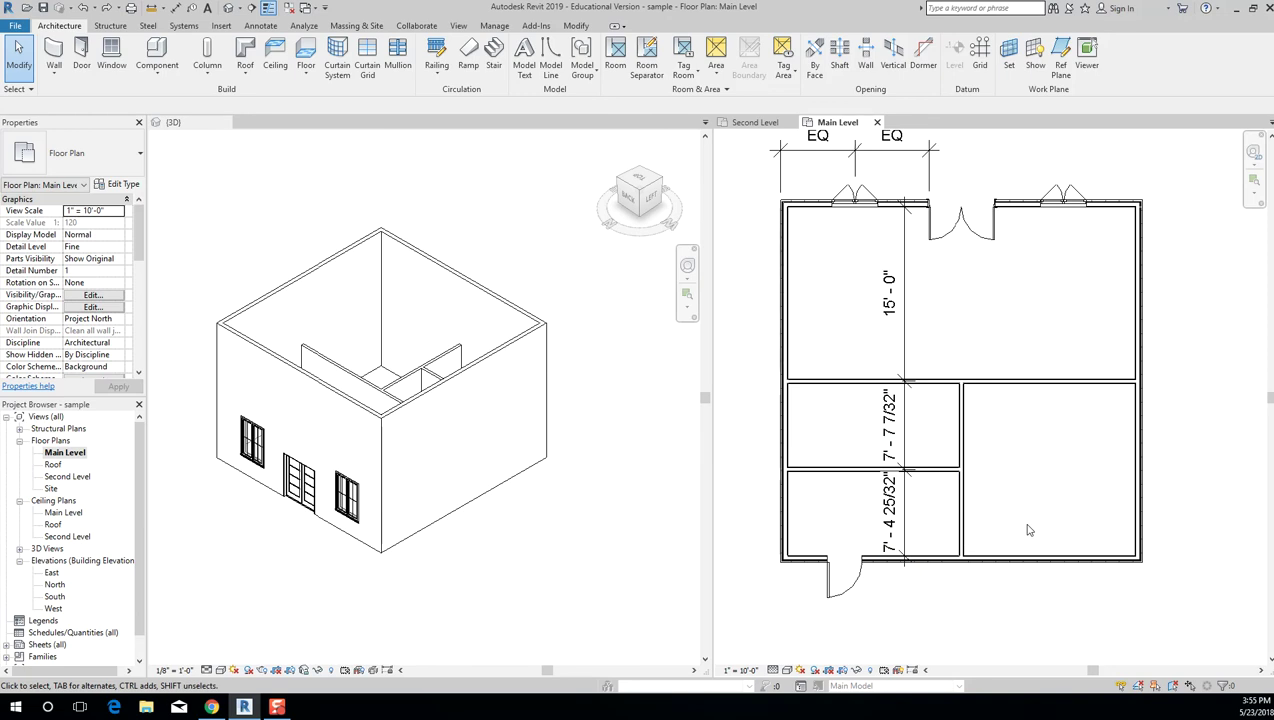
Reposition the lower horizontal partition so its centerline is 10' from the south exterior wall's inner face.
{"action": "scroll", "coordinate": [1027, 530], "scroll_direction": "up", "scroll_amount": 2}
{"action": "scroll", "coordinate": [1013, 530], "scroll_direction": "down", "scroll_amount": 3}
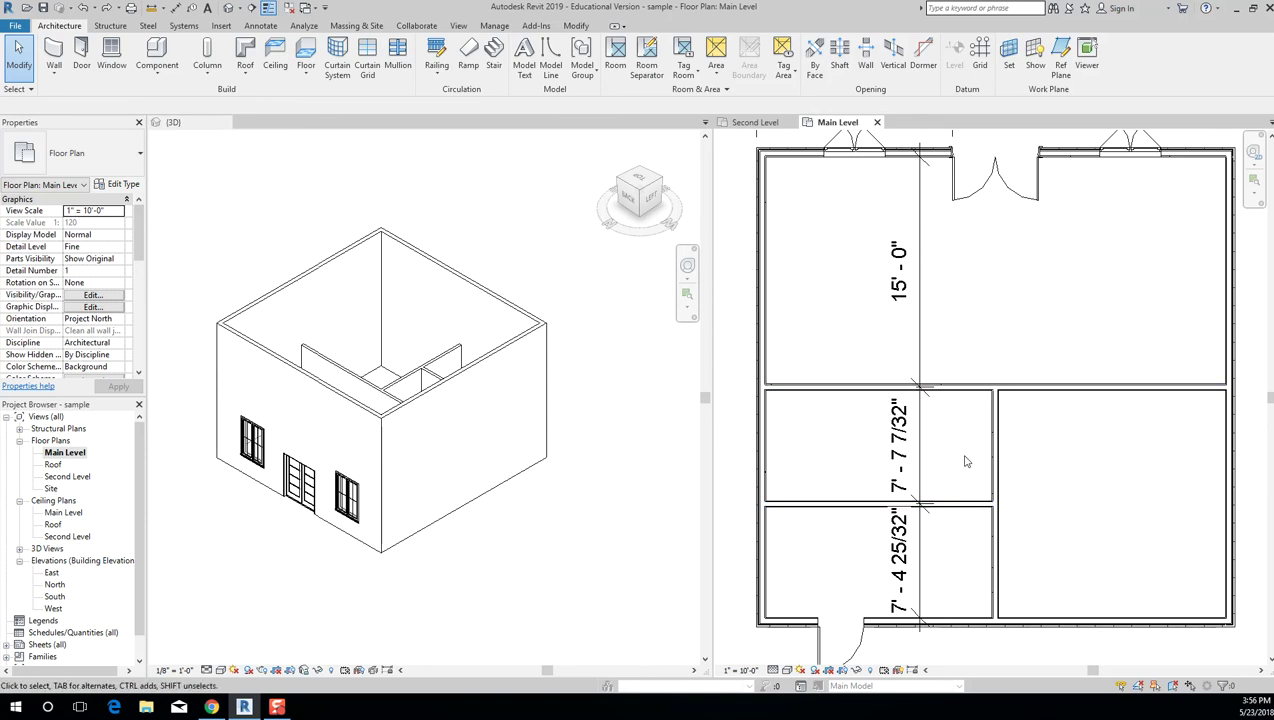
{"action": "middle_click_drag", "start_coordinate": [964, 455], "coordinate": [954, 385]}
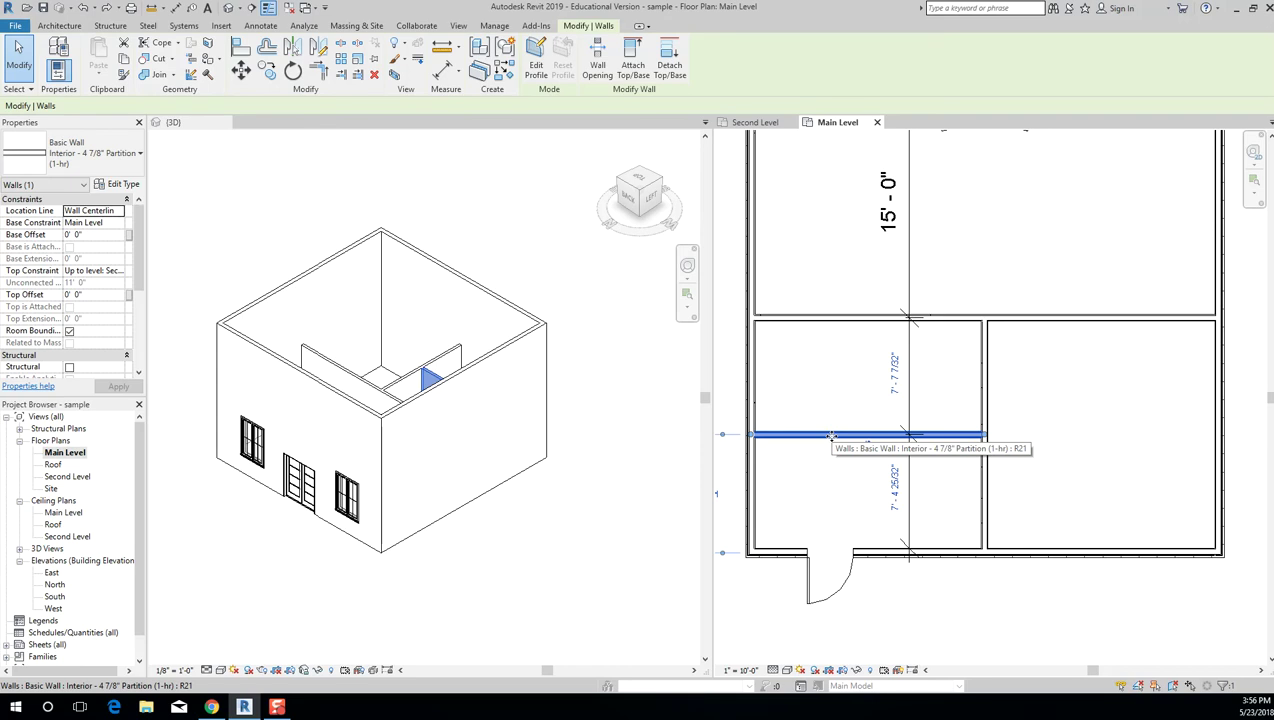
{"action": "left_click", "coordinate": [893, 494]}
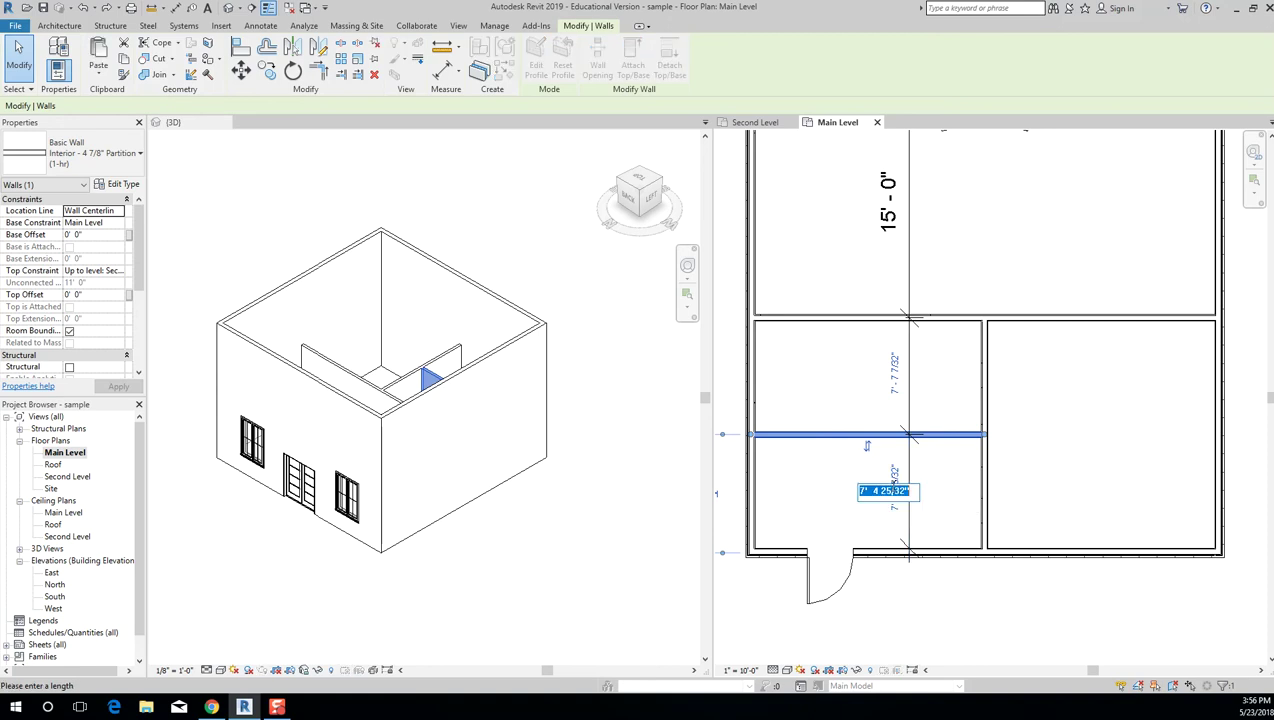
{"action": "type", "text": "10"}
{"action": "key", "text": "Return"}
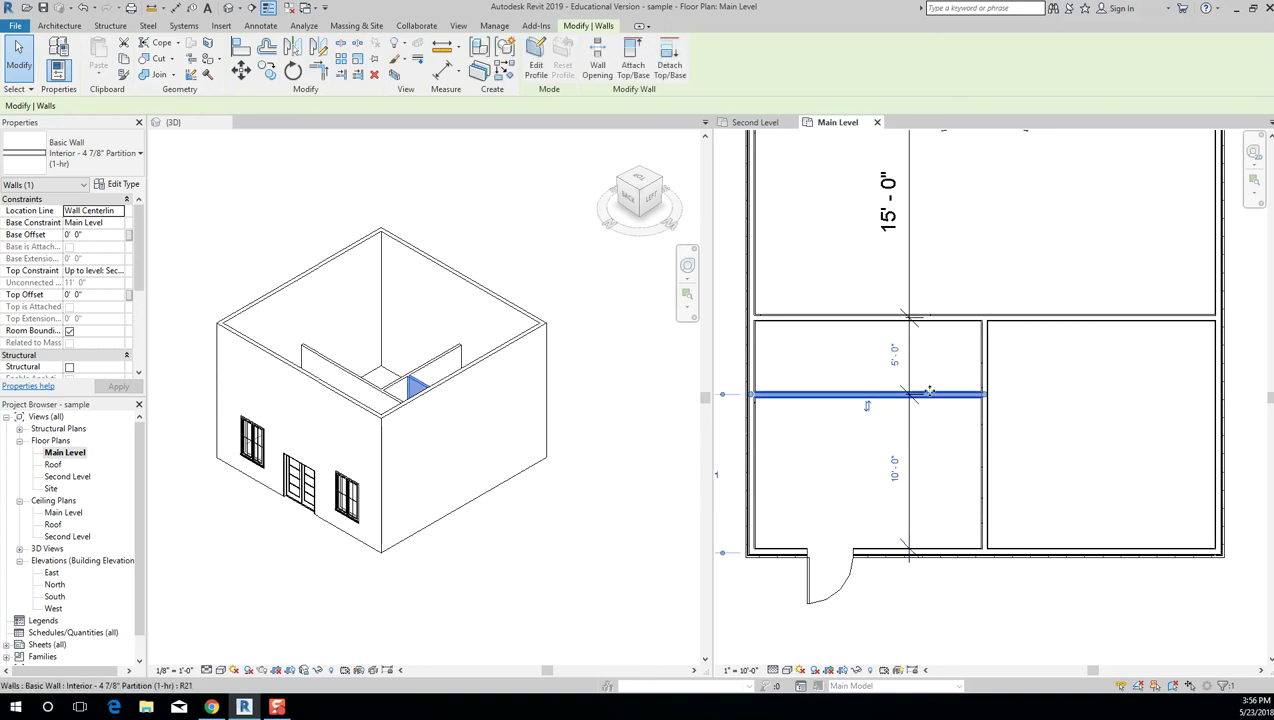
{"action": "left_click", "coordinate": [948, 373]}
Set the spacing between the upper and lower horizontal partitions to 10' by moving the upper one.
{"action": "left_click", "coordinate": [950, 319]}
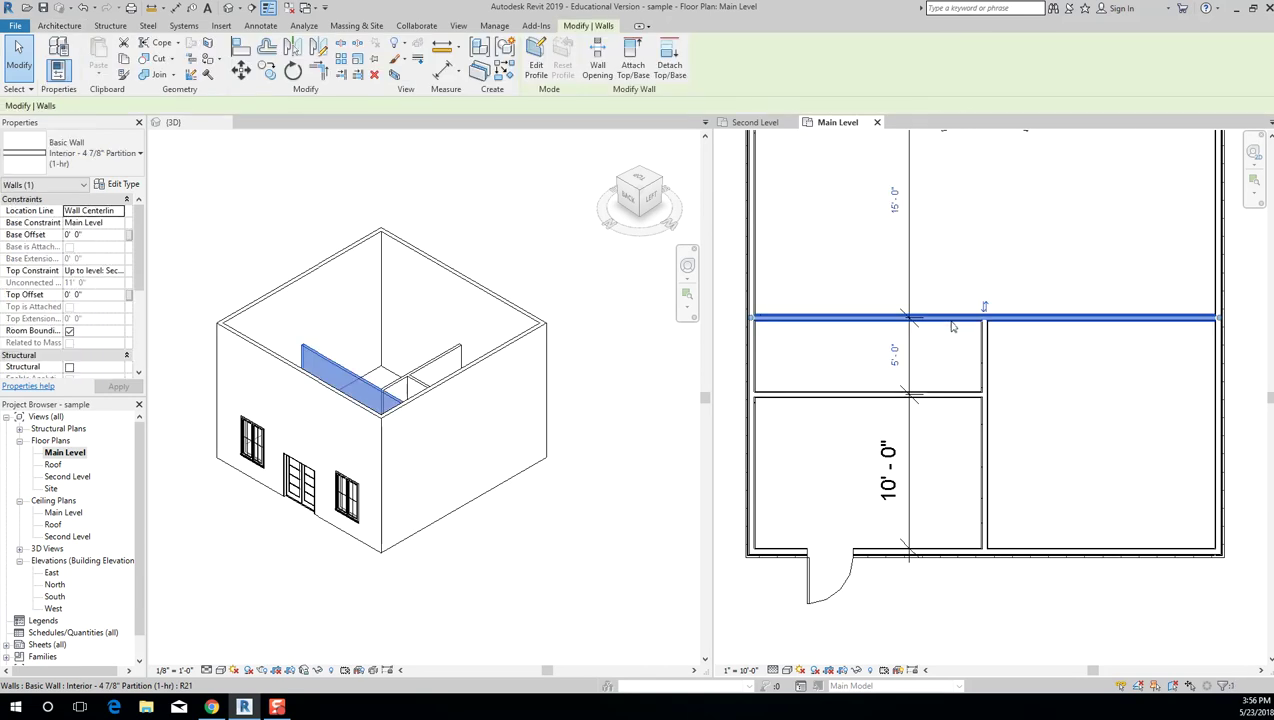
{"action": "left_click", "coordinate": [893, 354]}
{"action": "type", "text": "10"}
{"action": "key", "text": "Return"}
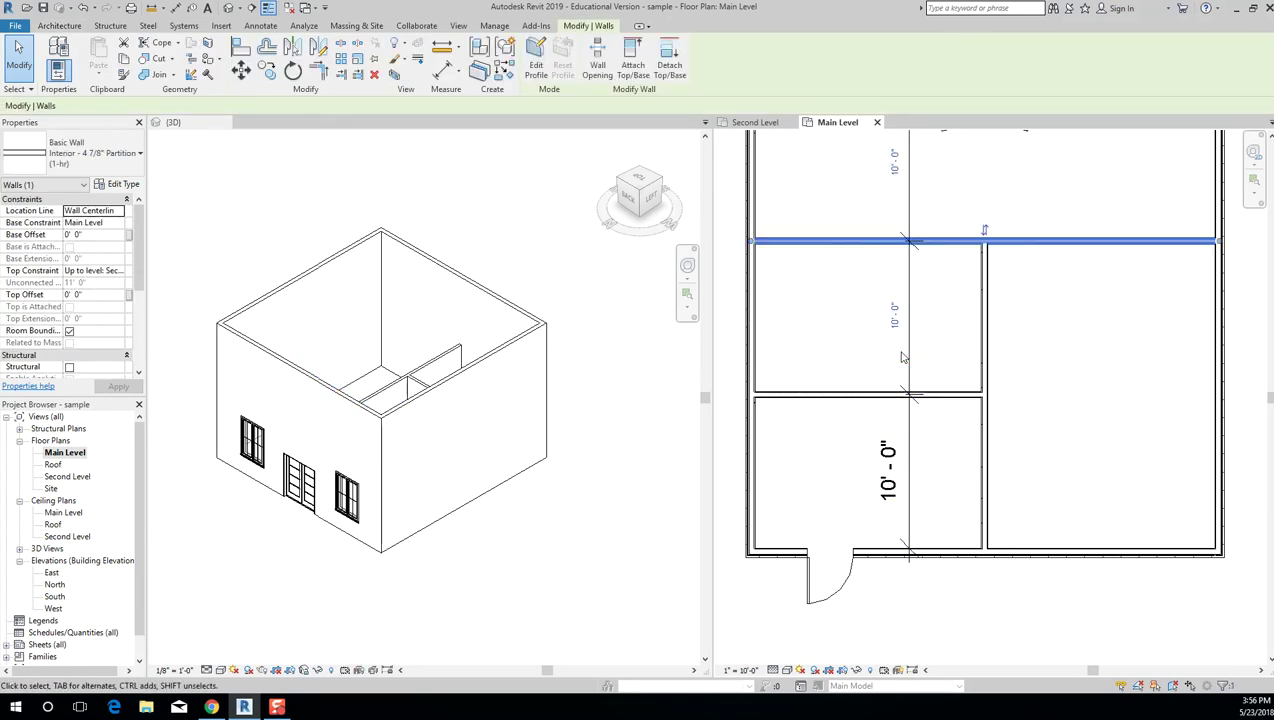
{"action": "left_click", "coordinate": [1060, 378]}
Select the vertical partition and shift its temporary dimension's outer witness line to the inner face of the exterior wall beside the door.
{"action": "scroll", "coordinate": [987, 353], "scroll_direction": "down", "scroll_amount": 5}
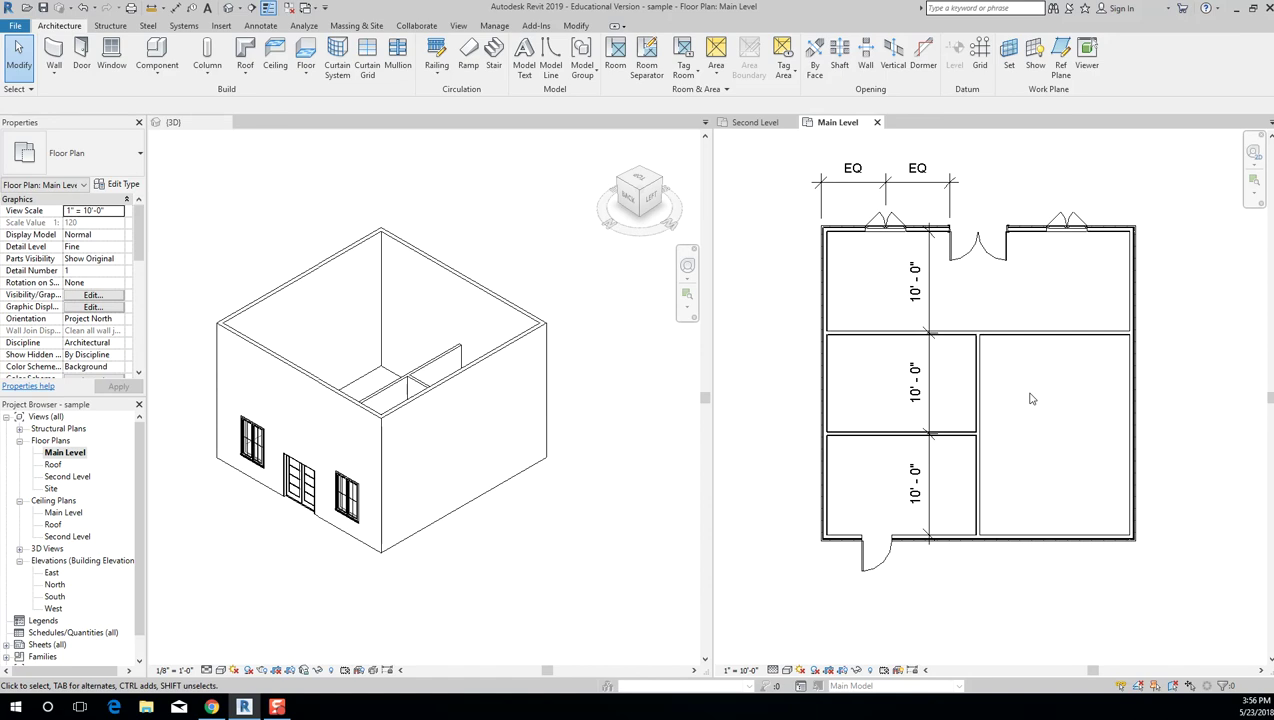
{"action": "left_click", "coordinate": [977, 393]}
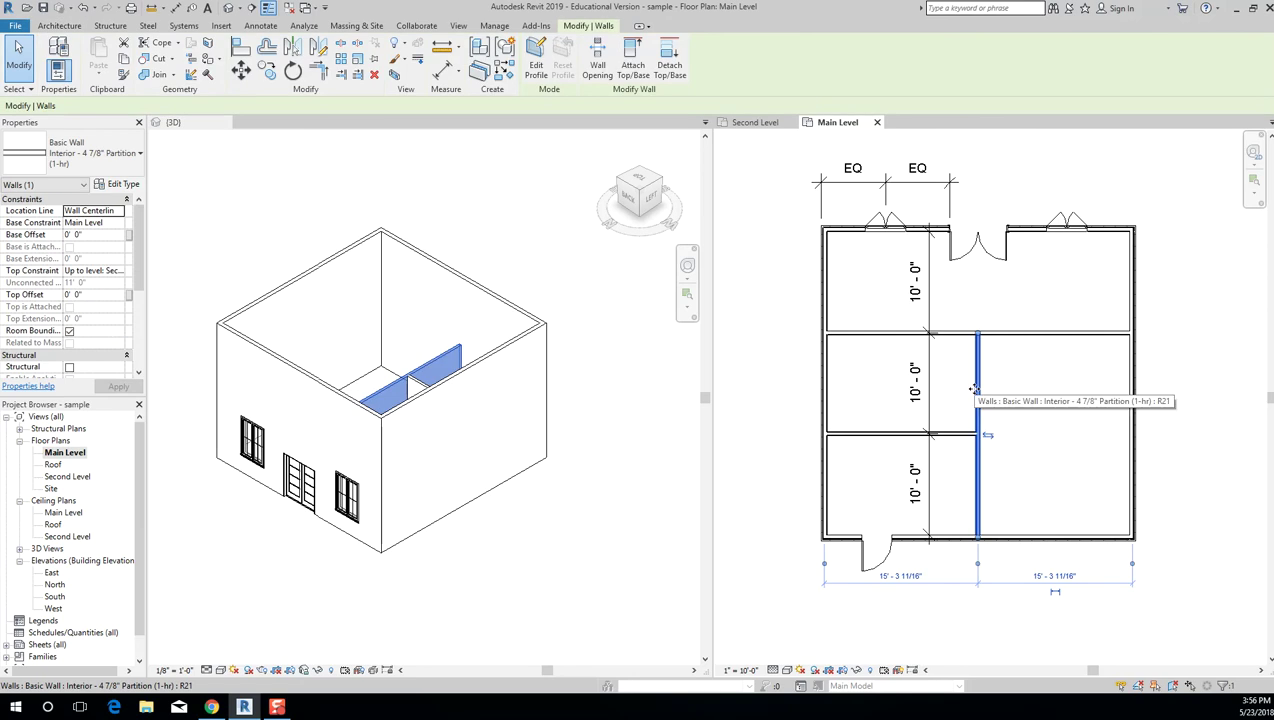
{"action": "scroll", "coordinate": [963, 623], "scroll_direction": "up", "scroll_amount": 2}
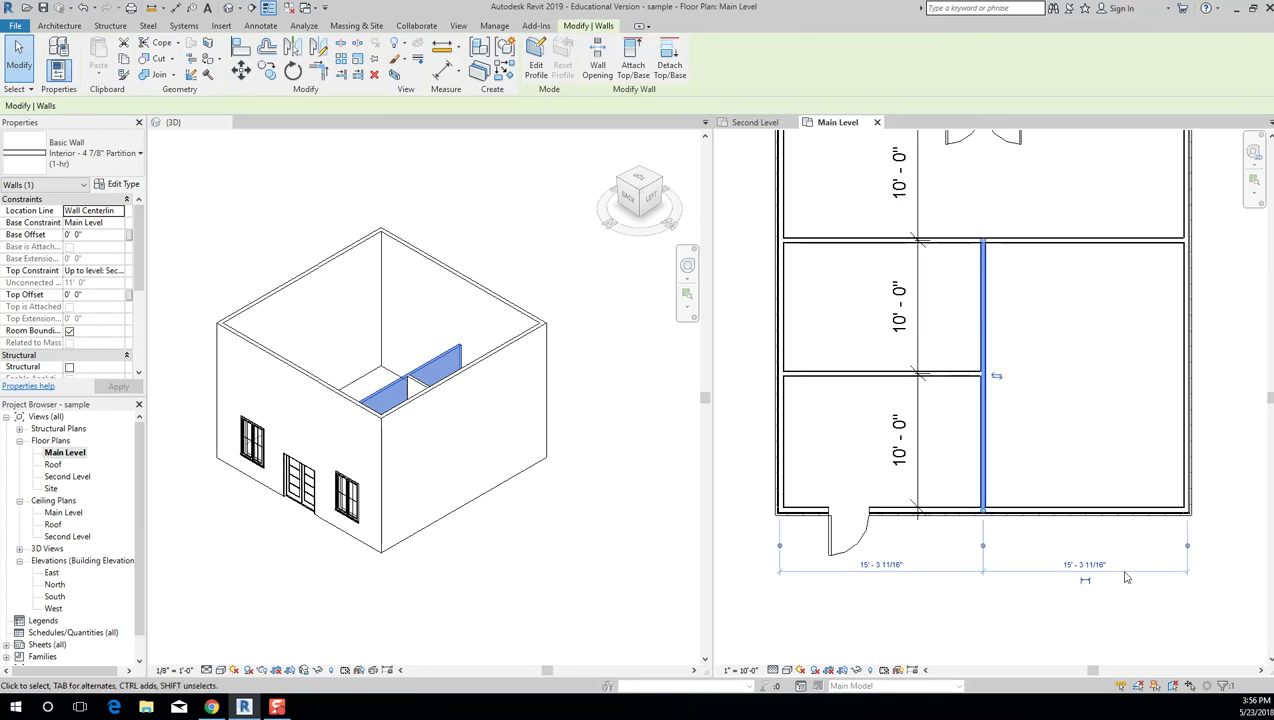
{"action": "scroll", "coordinate": [990, 570], "scroll_direction": "up", "scroll_amount": 2}
{"action": "scroll", "coordinate": [800, 533], "scroll_direction": "down", "scroll_amount": 2}
{"action": "scroll", "coordinate": [800, 533], "scroll_direction": "up", "scroll_amount": 1}
{"action": "scroll", "coordinate": [800, 533], "scroll_direction": "up", "scroll_amount": 1}
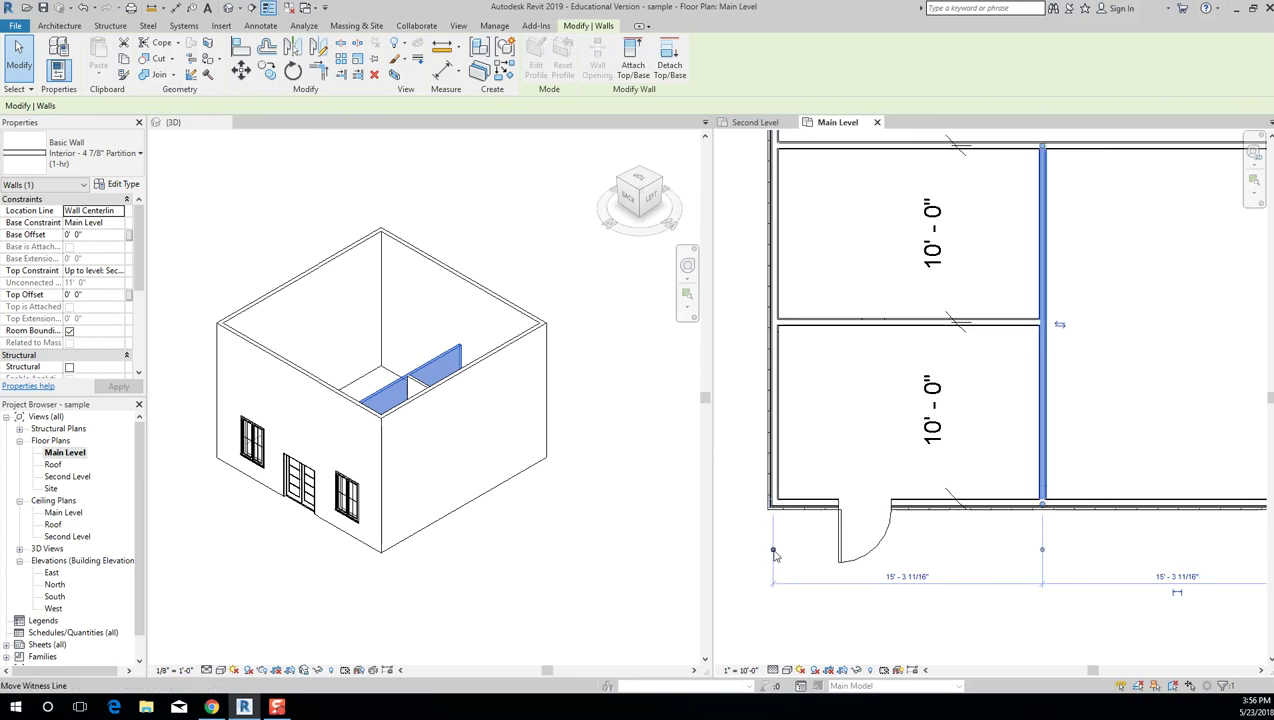
{"action": "left_click", "coordinate": [774, 552]}
{"action": "scroll", "coordinate": [785, 527], "scroll_direction": "up", "scroll_amount": 4}
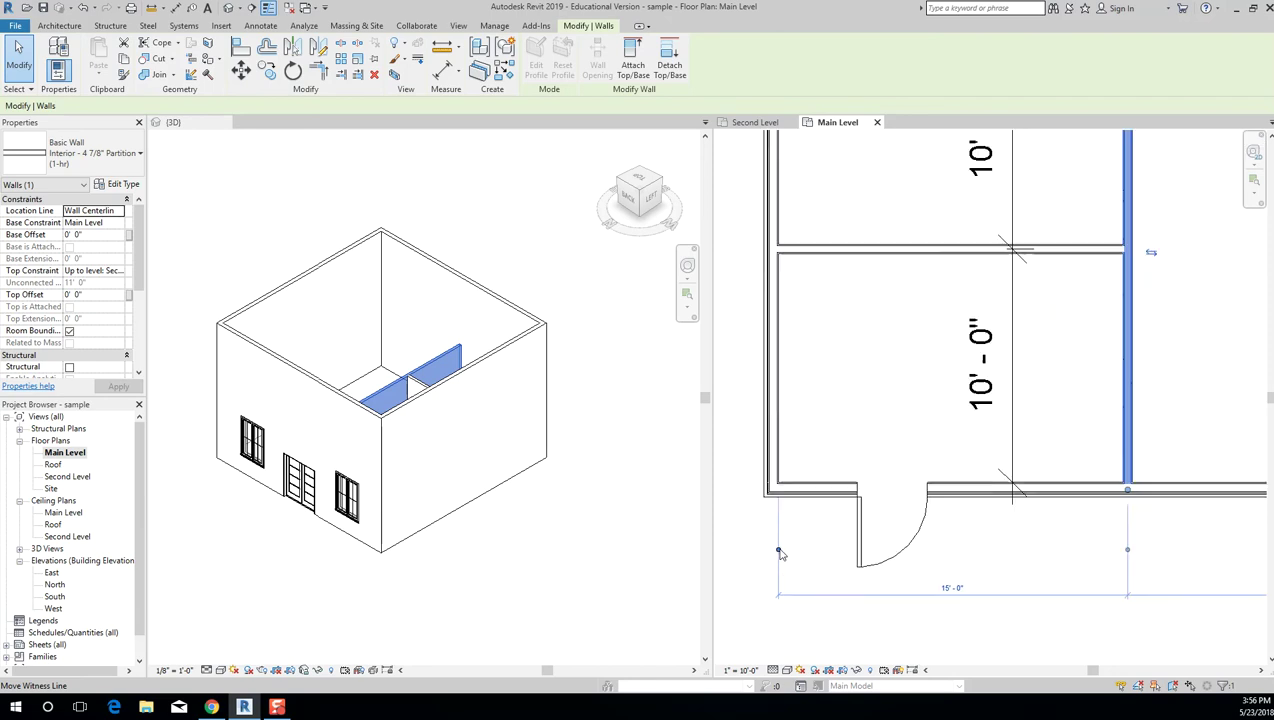
Shift the temporary dimension's witness line at the vertical partition from its centerline to its face on the door side.
{"action": "scroll", "coordinate": [784, 455], "scroll_direction": "down", "scroll_amount": 2}
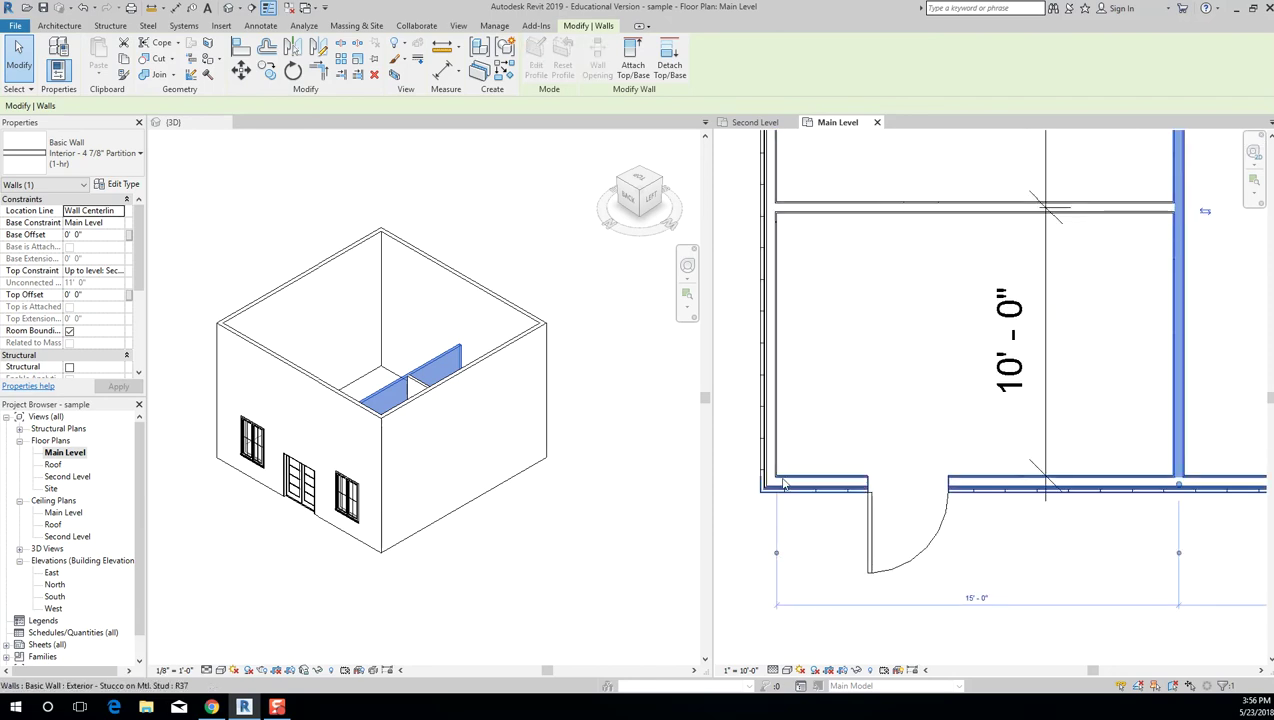
{"action": "scroll", "coordinate": [779, 469], "scroll_direction": "down", "scroll_amount": 1}
{"action": "left_click", "coordinate": [1077, 531]}
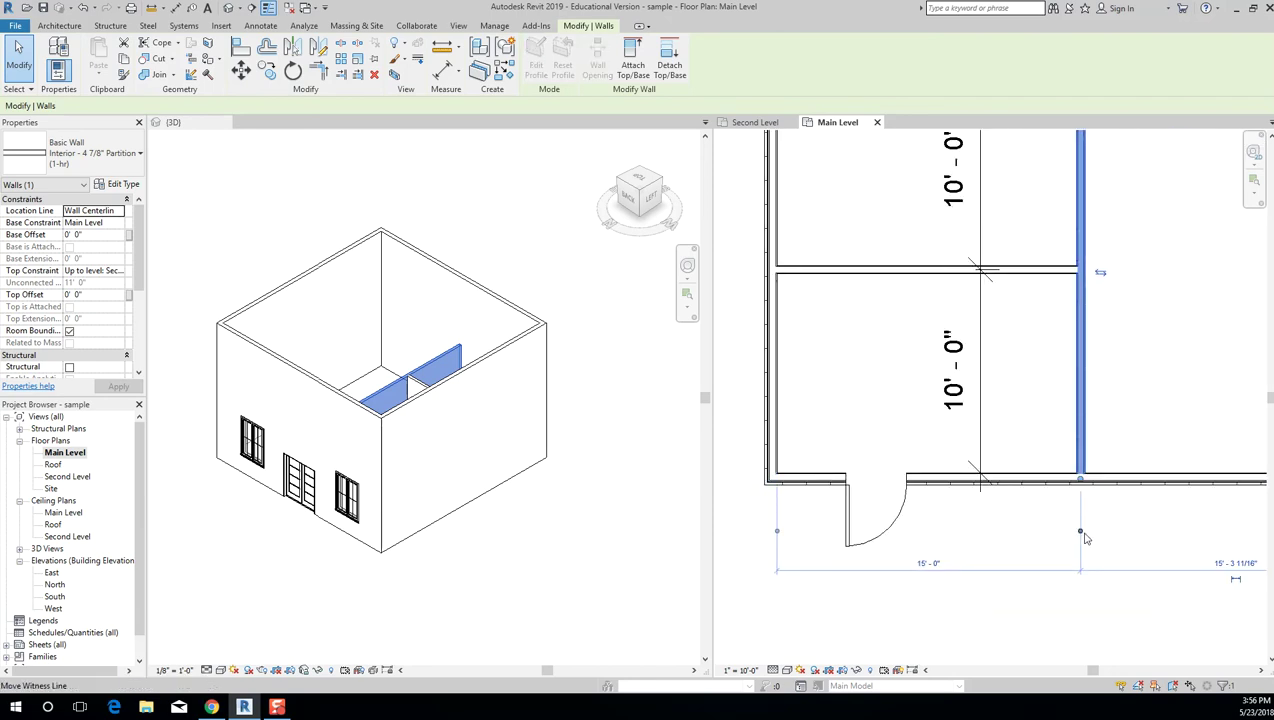
{"action": "middle_click_drag", "start_coordinate": [783, 446], "coordinate": [797, 446]}
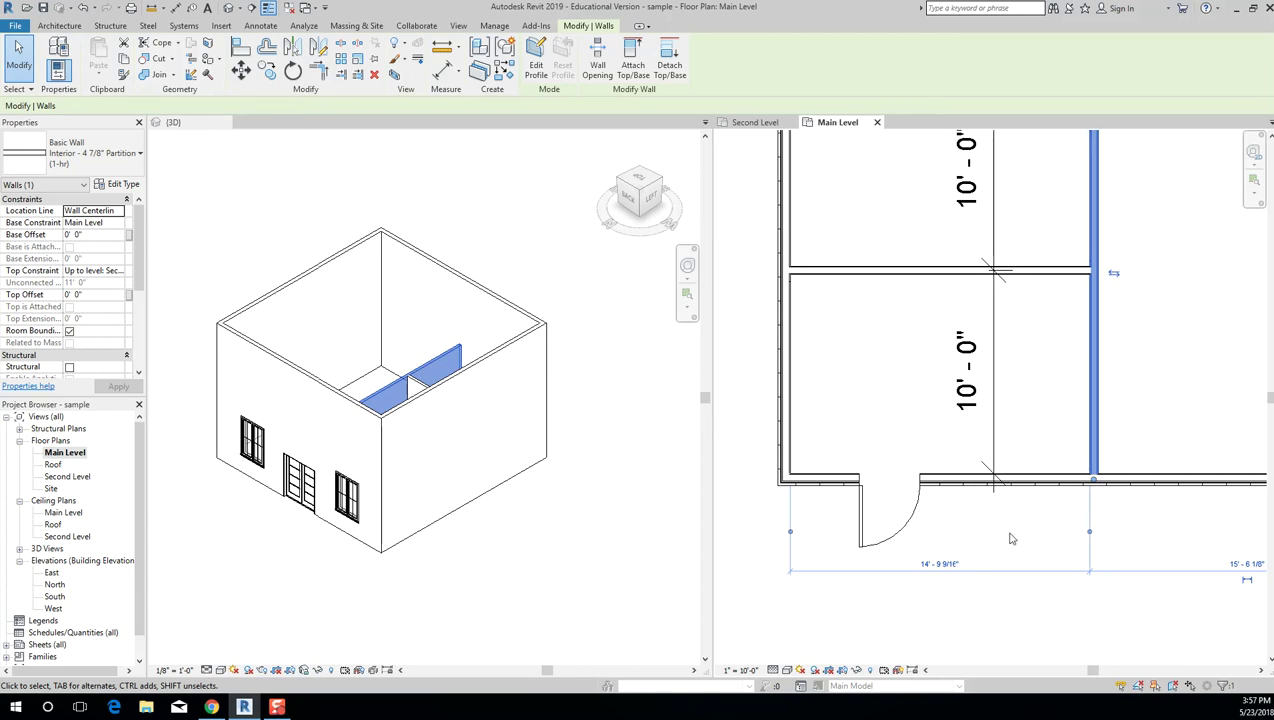
Set the clear distance from the exterior wall's inner face to the vertical partition's near face to 15'.
{"action": "scroll", "coordinate": [1009, 535], "scroll_direction": "up", "scroll_amount": 2}
{"action": "middle_click_drag", "start_coordinate": [1009, 541], "coordinate": [1062, 466]}
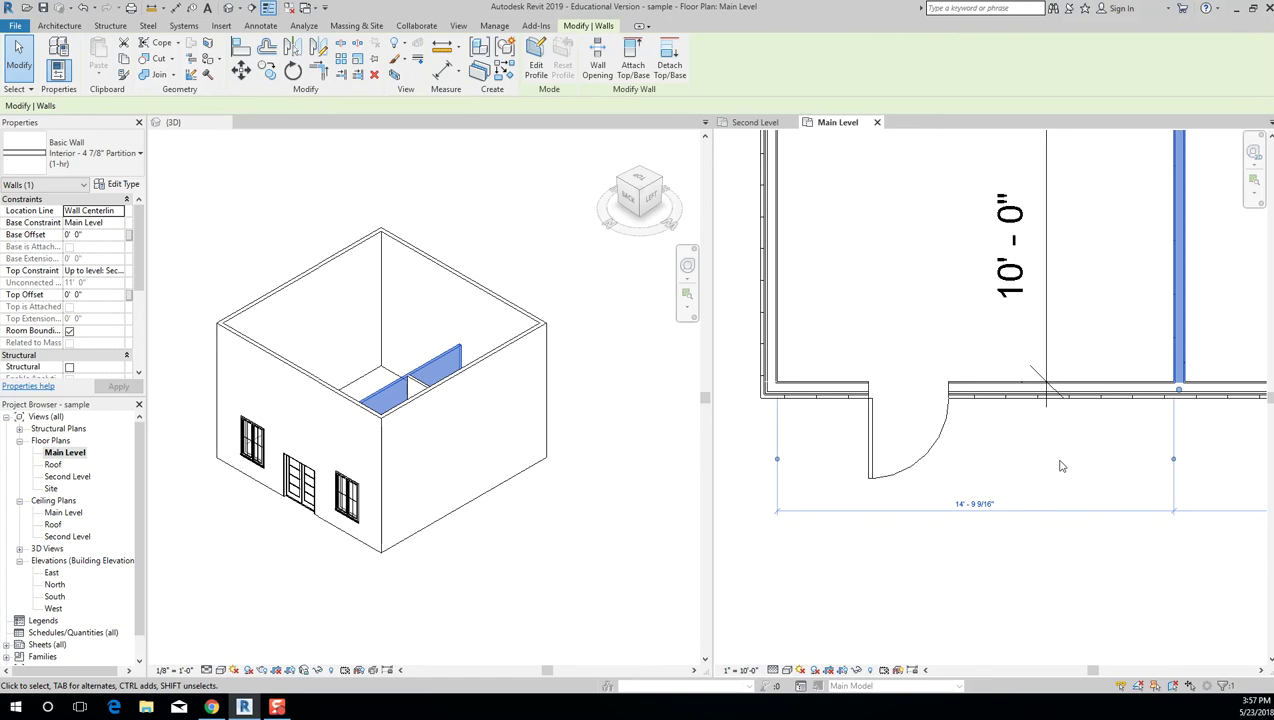
{"action": "scroll", "coordinate": [1042, 460], "scroll_direction": "down", "scroll_amount": 2}
{"action": "scroll", "coordinate": [1038, 459], "scroll_direction": "down", "scroll_amount": 2}
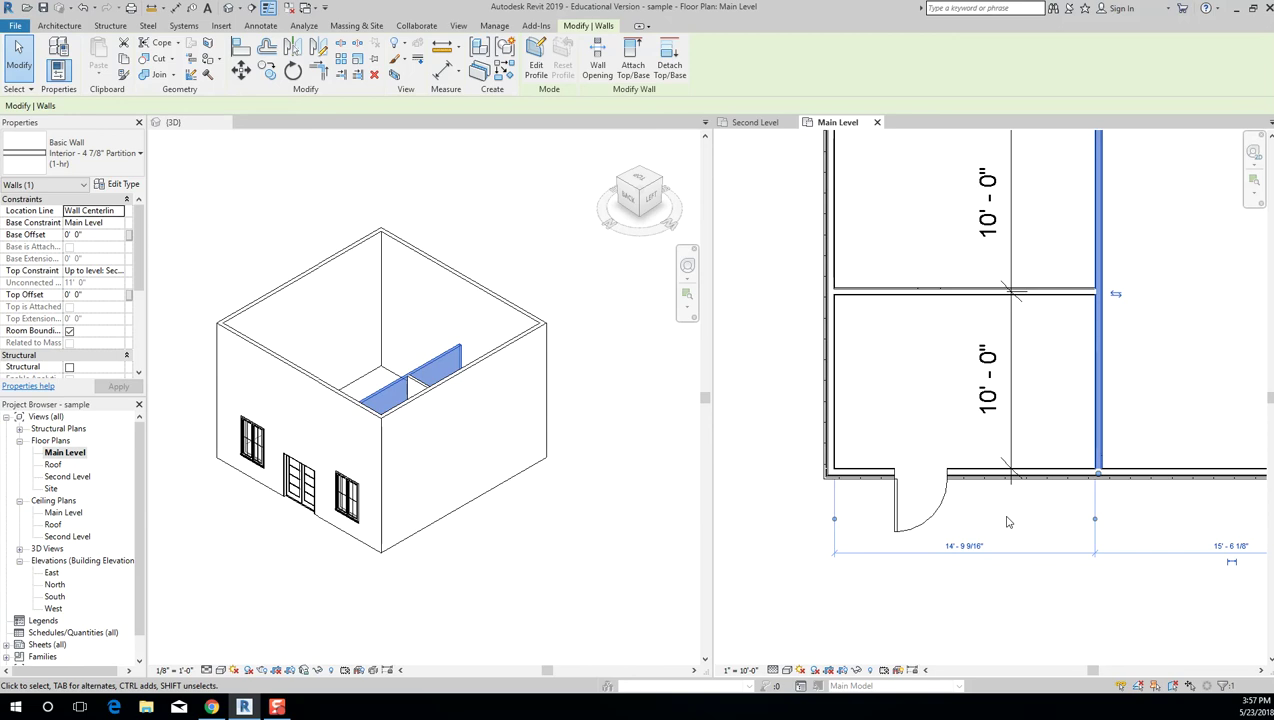
{"action": "left_click", "coordinate": [975, 547]}
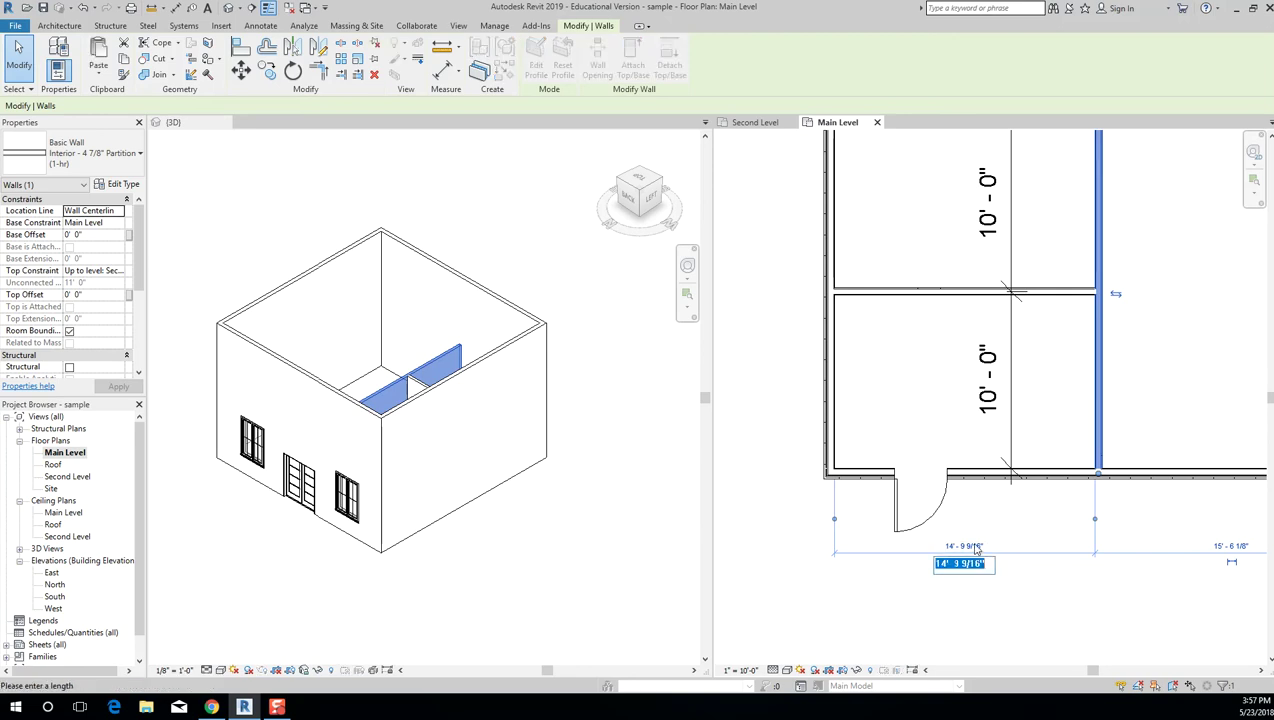
{"action": "type", "text": "15"}
{"action": "key", "text": "Return"}
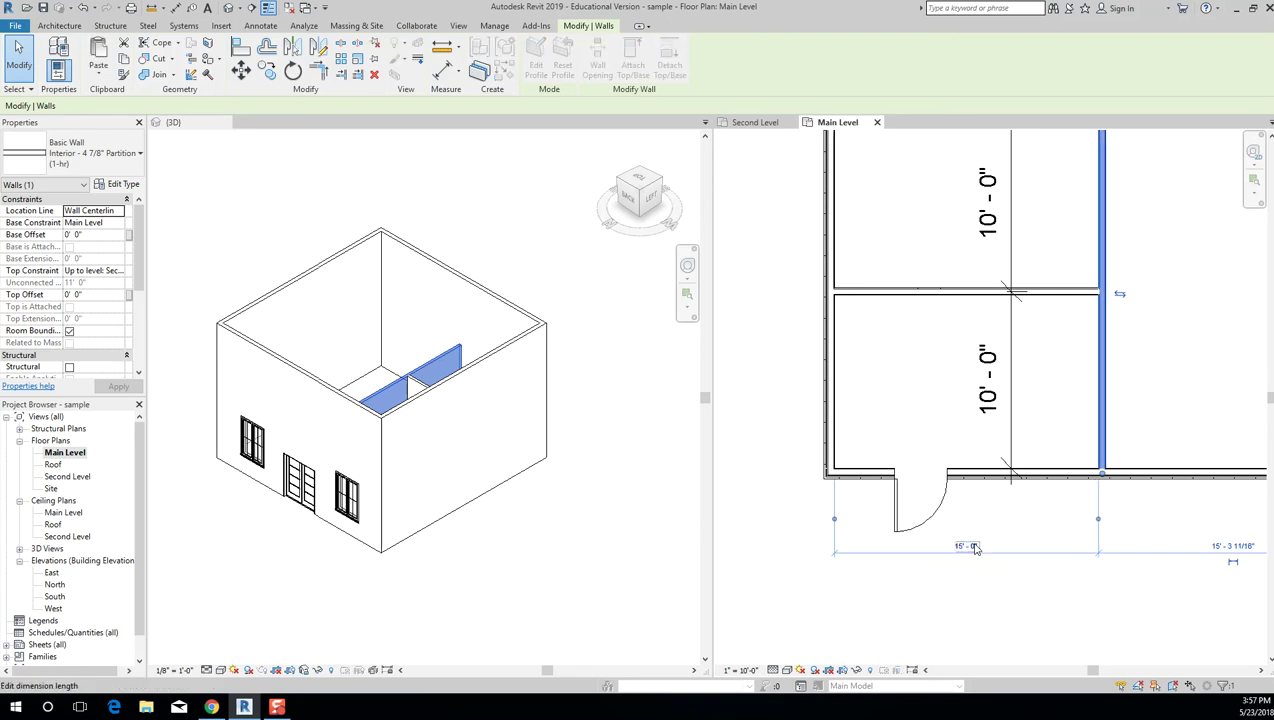
{"action": "scroll", "coordinate": [914, 452], "scroll_direction": "down", "scroll_amount": 2}
{"action": "left_click", "coordinate": [1080, 355]}
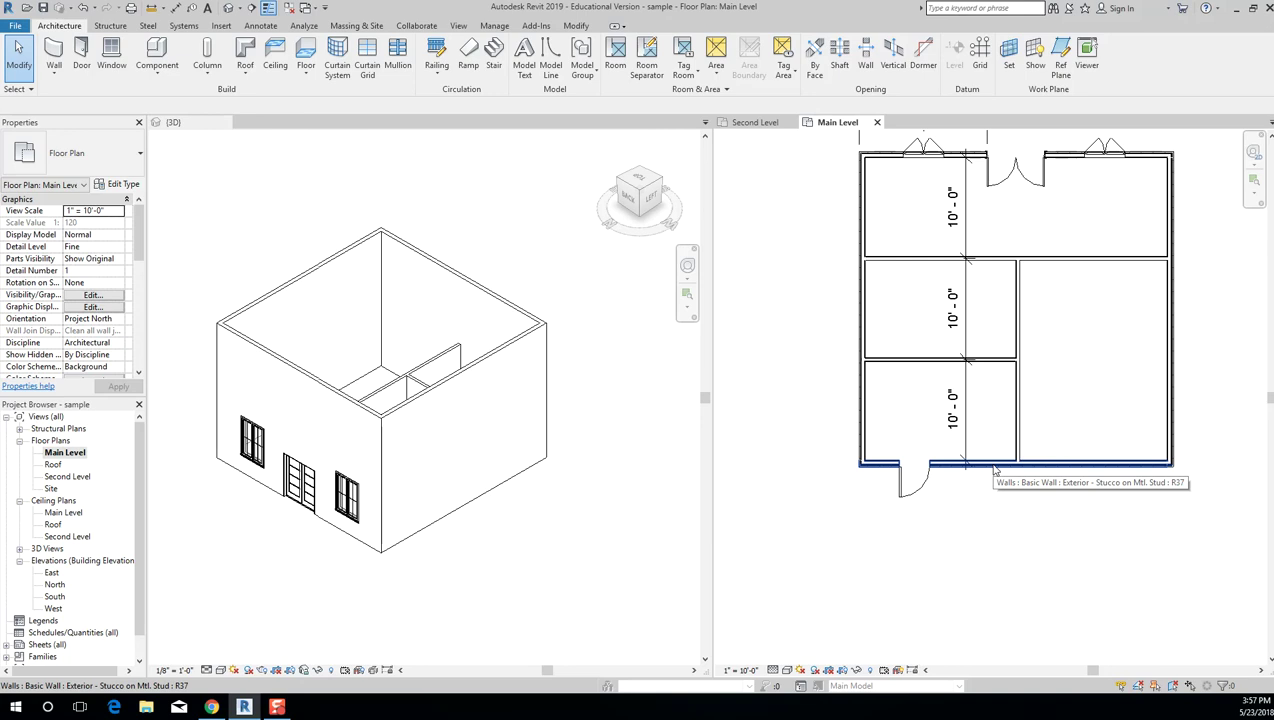
Check the temporary dimensions of the vertical partition and of the upper horizontal partition.
{"action": "left_click", "coordinate": [1018, 415]}
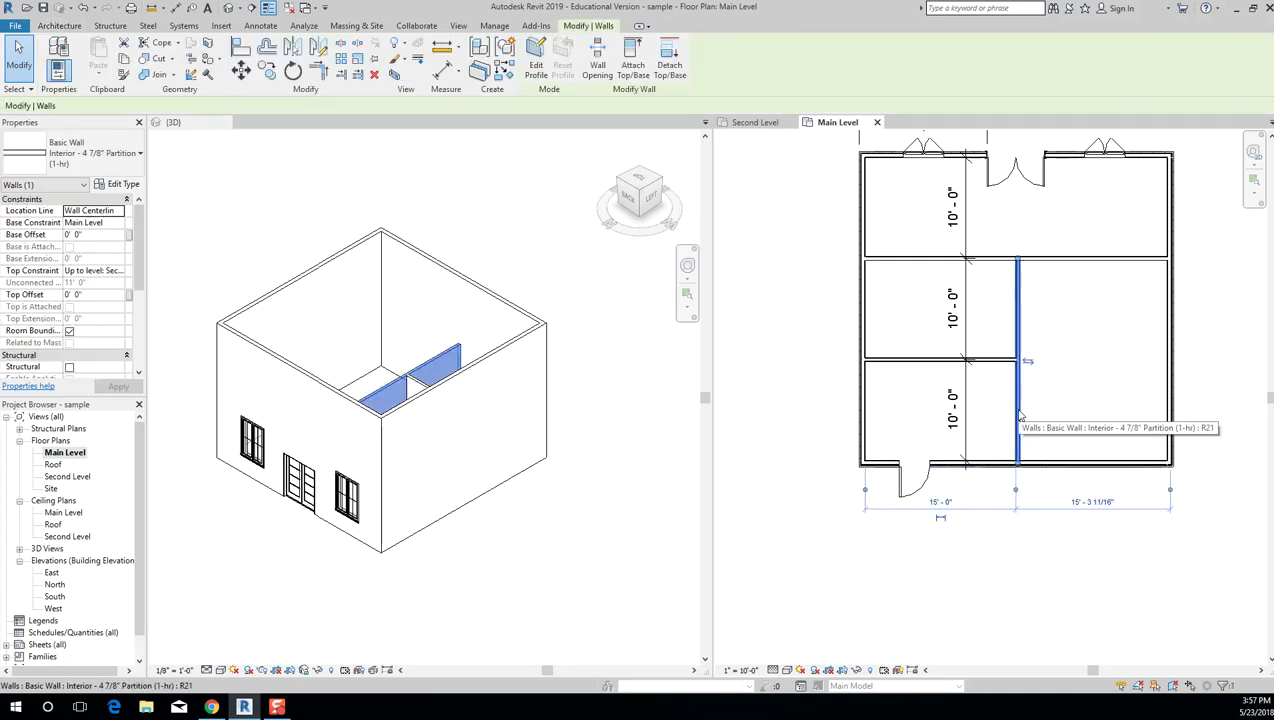
{"action": "left_click", "coordinate": [1062, 402]}
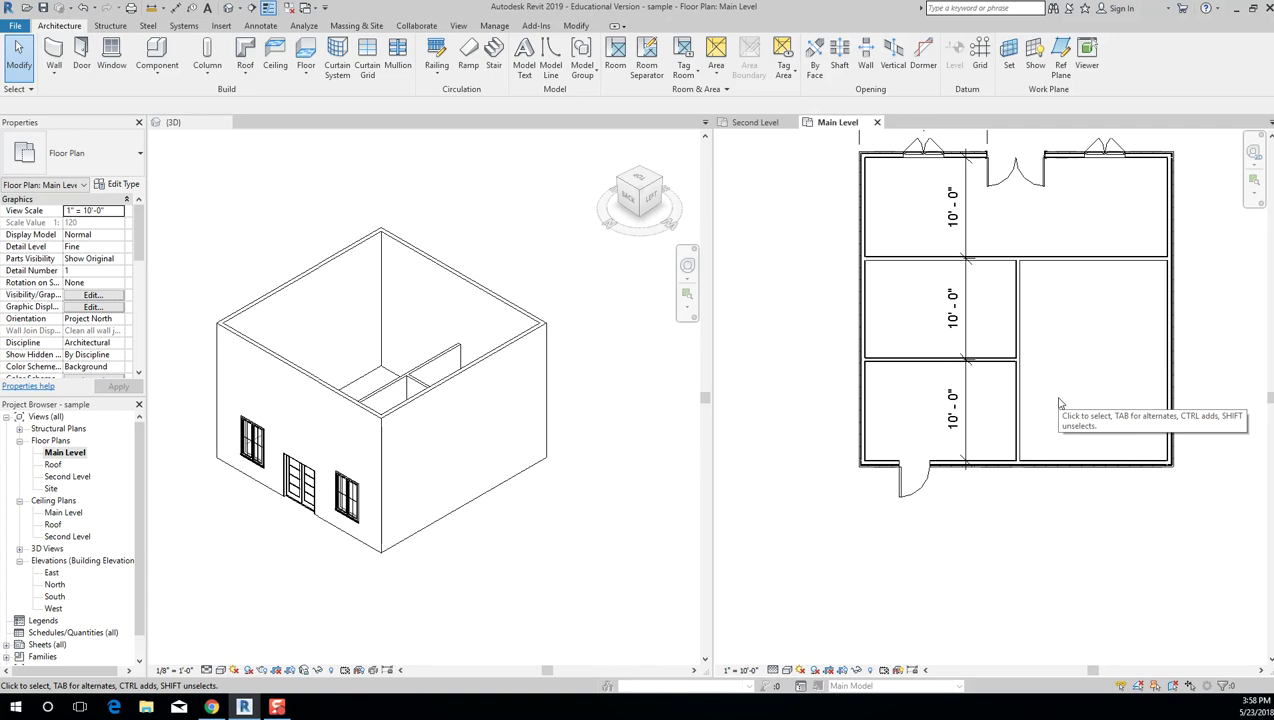
{"action": "left_click", "coordinate": [910, 262]}
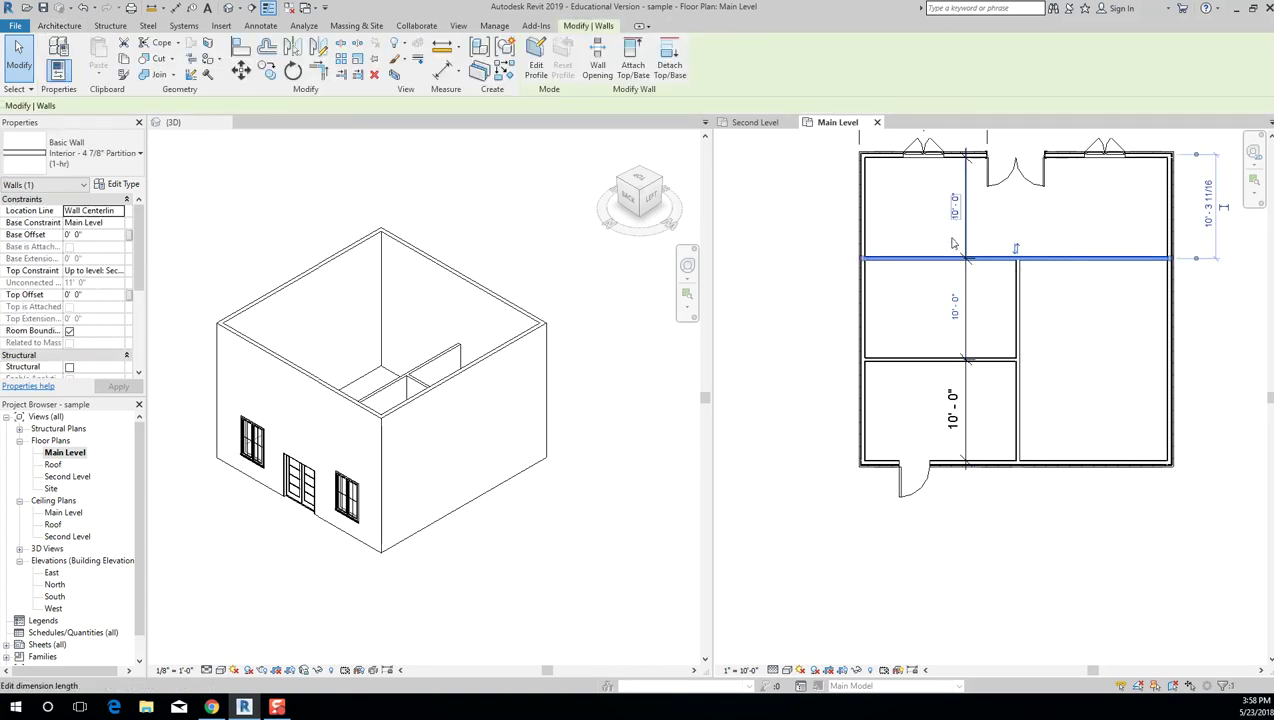
Try a 15' clear distance between the two horizontal partitions and undo the change.
{"action": "scroll", "coordinate": [955, 316], "scroll_direction": "up", "scroll_amount": 3}
{"action": "scroll", "coordinate": [940, 380], "scroll_direction": "down", "scroll_amount": 1}
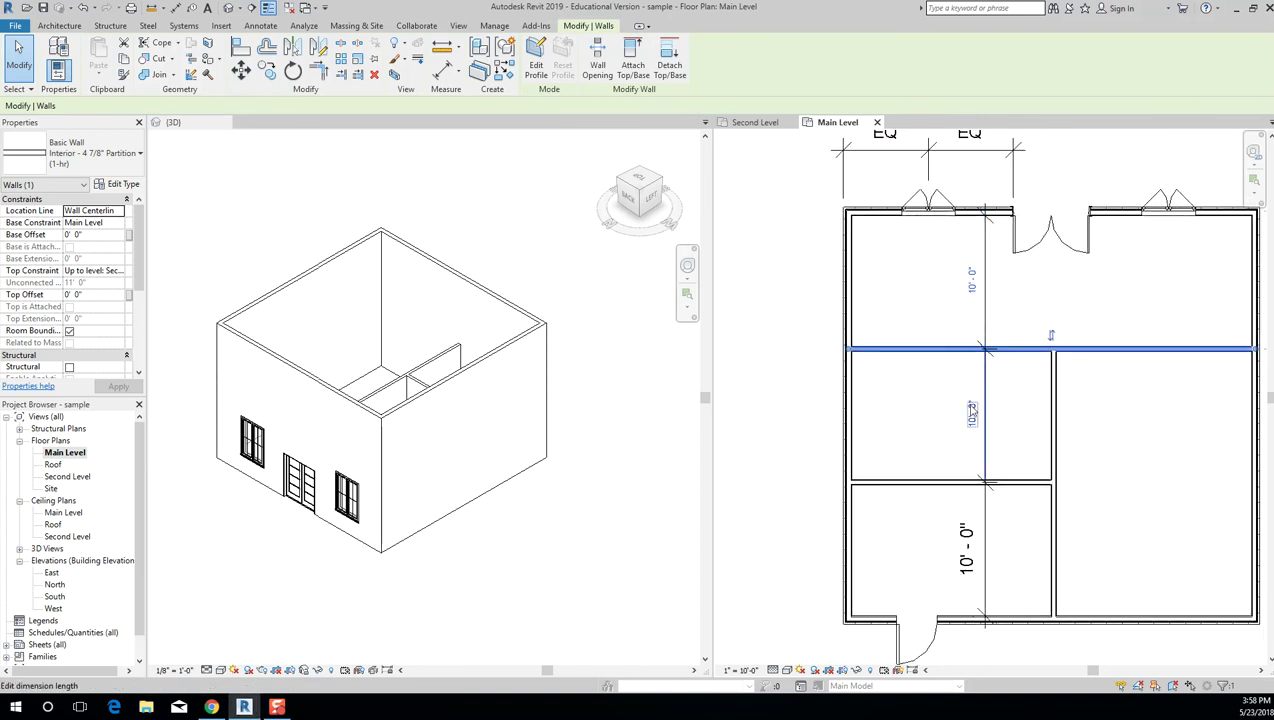
{"action": "left_click", "coordinate": [971, 410]}
{"action": "type", "text": "15"}
{"action": "key", "text": "Return"}
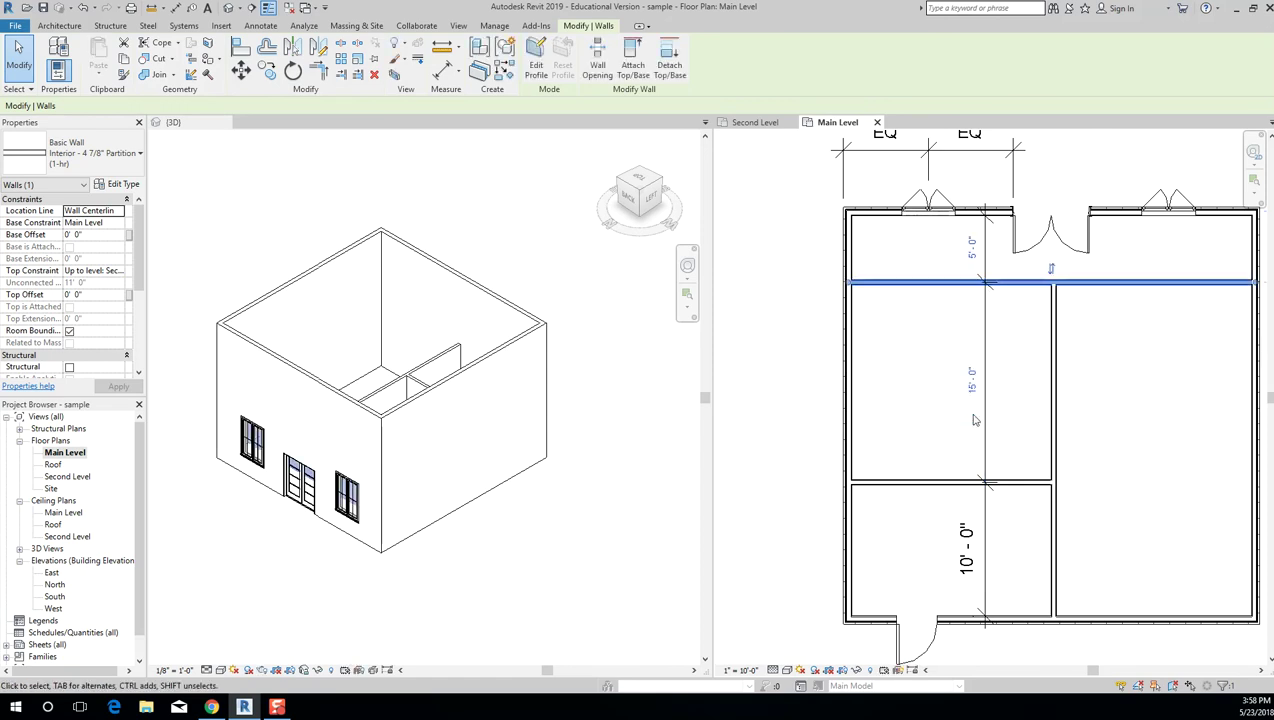
{"action": "key", "text": "ctrl+z"}
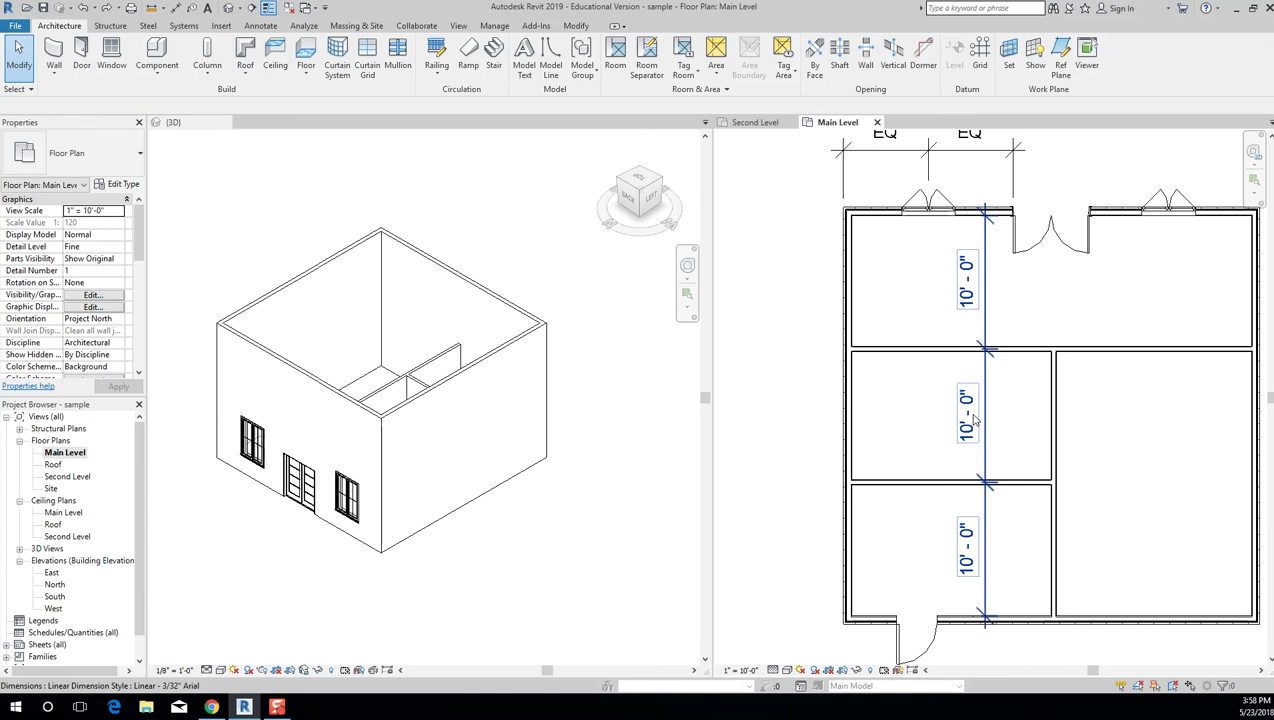
Delete the permanent dimension string that spans the three rooms between the horizontal partitions and exterior walls.
{"action": "left_click", "coordinate": [942, 352]}
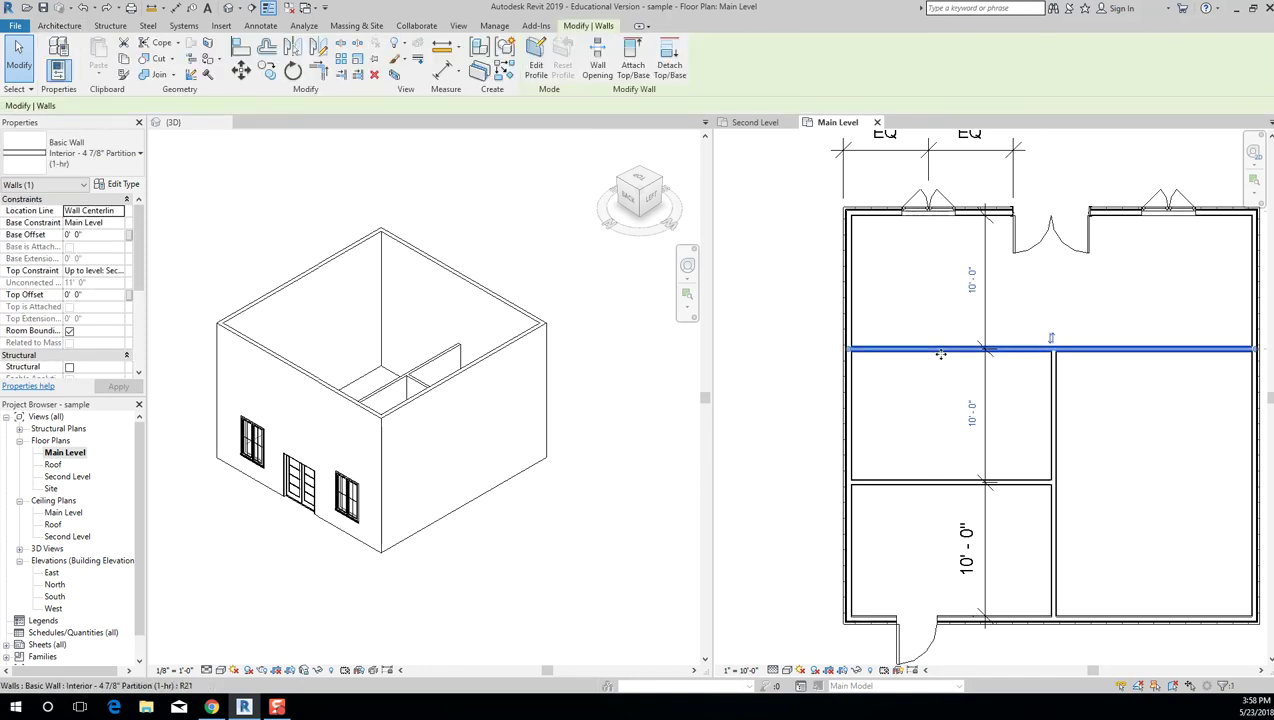
{"action": "left_click", "coordinate": [925, 392]}
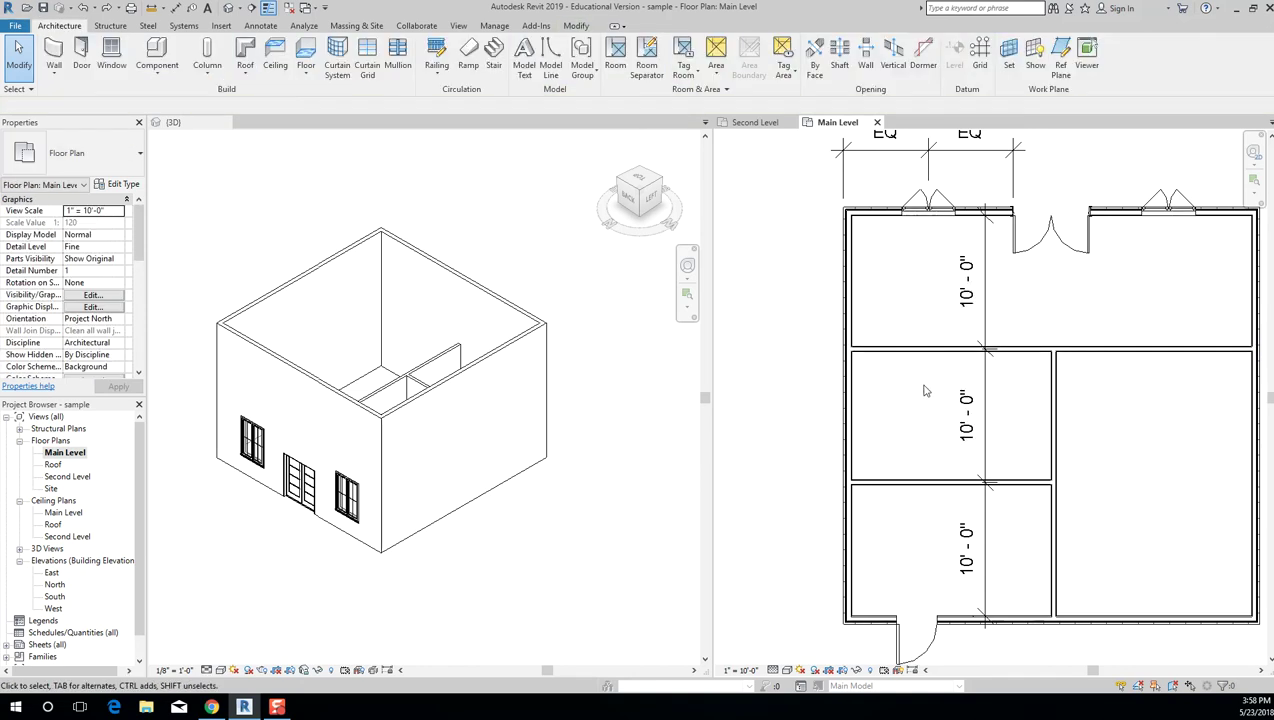
{"action": "left_click", "coordinate": [985, 392]}
{"action": "key", "text": "Delete"}
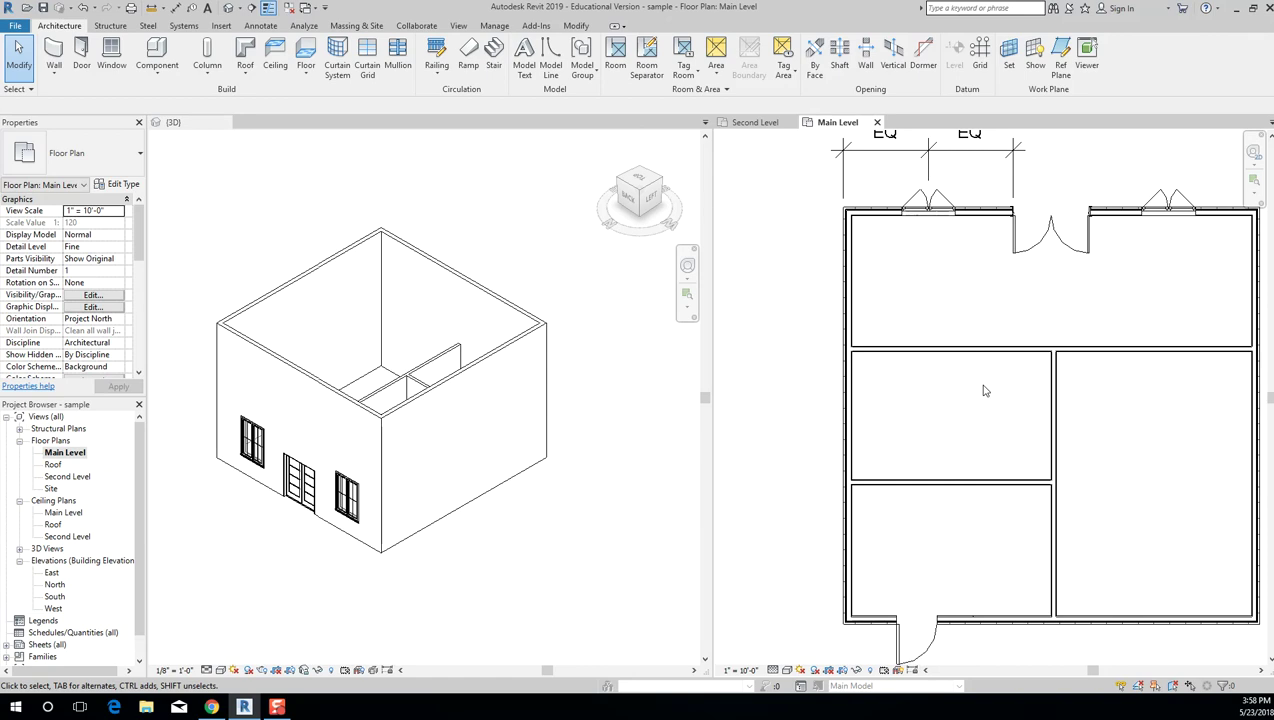
Shift the lower horizontal partition's temporary witness line to the inner face of the exterior wall with the single door, and open that dimension's value.
{"action": "left_click", "coordinate": [929, 360]}
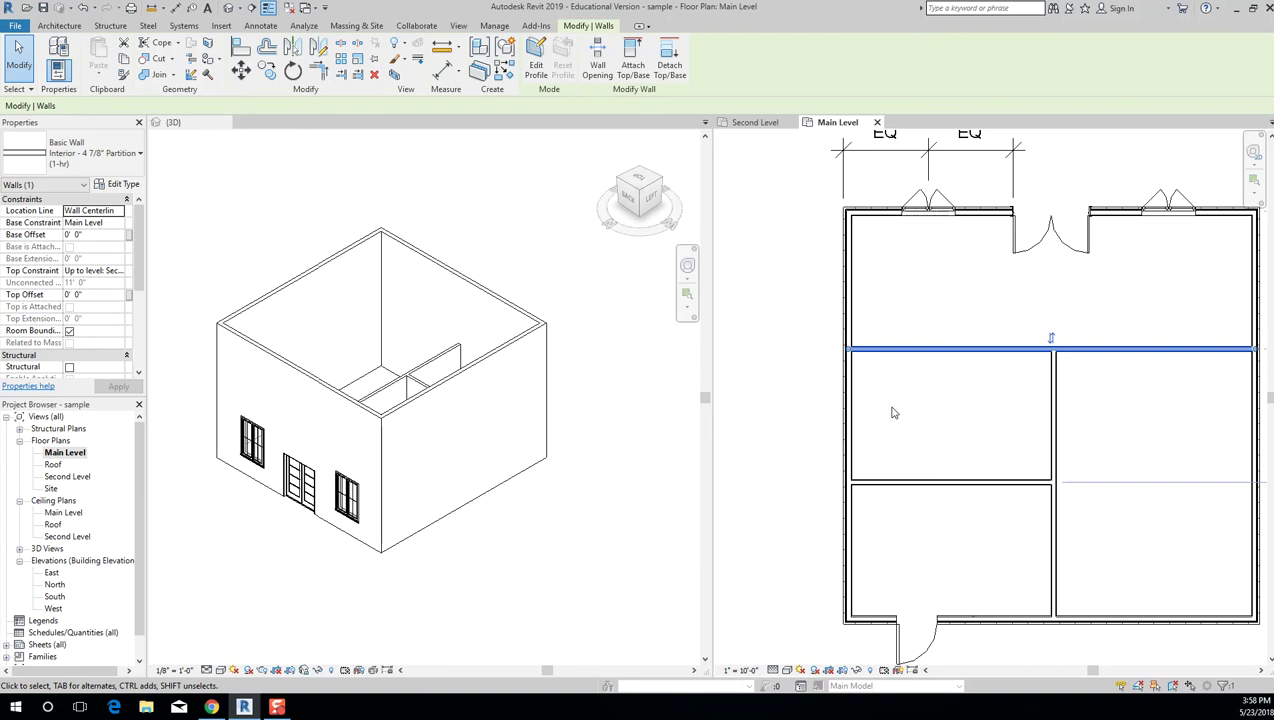
{"action": "scroll", "coordinate": [900, 430], "scroll_direction": "down", "scroll_amount": 3}
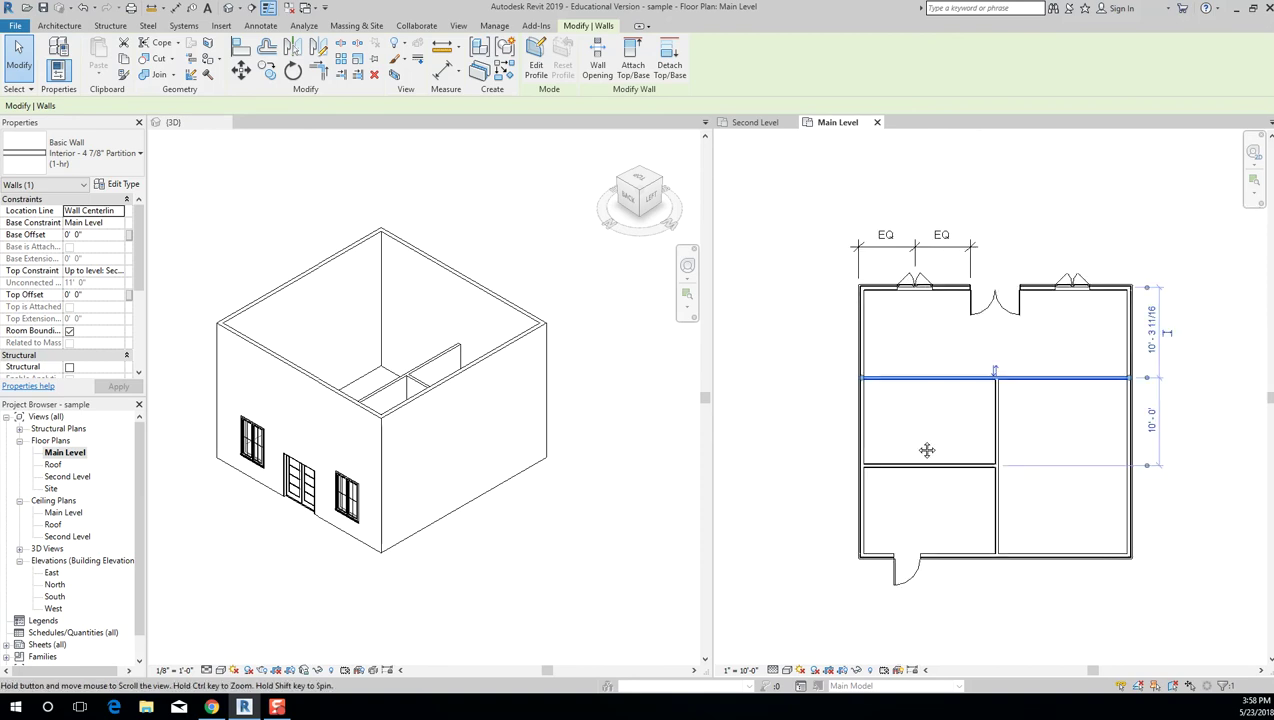
{"action": "scroll", "coordinate": [880, 460], "scroll_direction": "up", "scroll_amount": 3}
{"action": "middle_click_drag", "start_coordinate": [817, 462], "coordinate": [924, 412]}
{"action": "left_click", "coordinate": [878, 449]}
{"action": "left_click", "coordinate": [866, 407]}
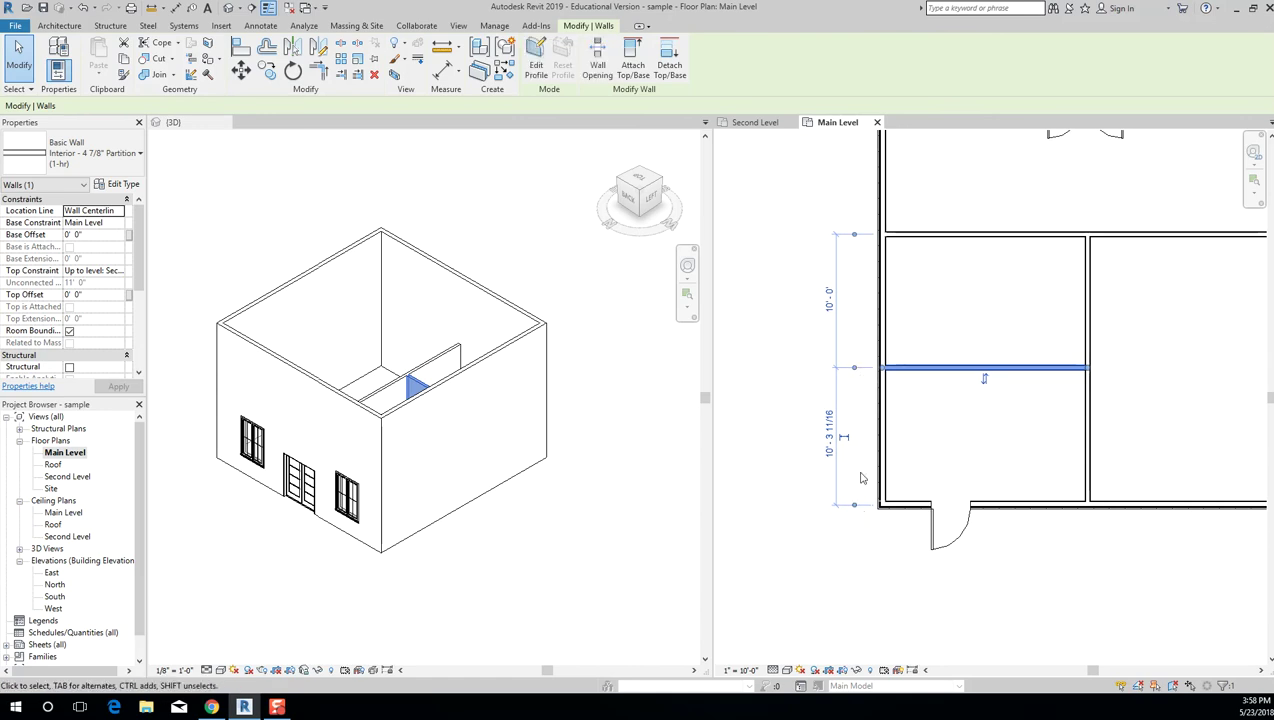
{"action": "scroll", "coordinate": [860, 478], "scroll_direction": "up", "scroll_amount": 1}
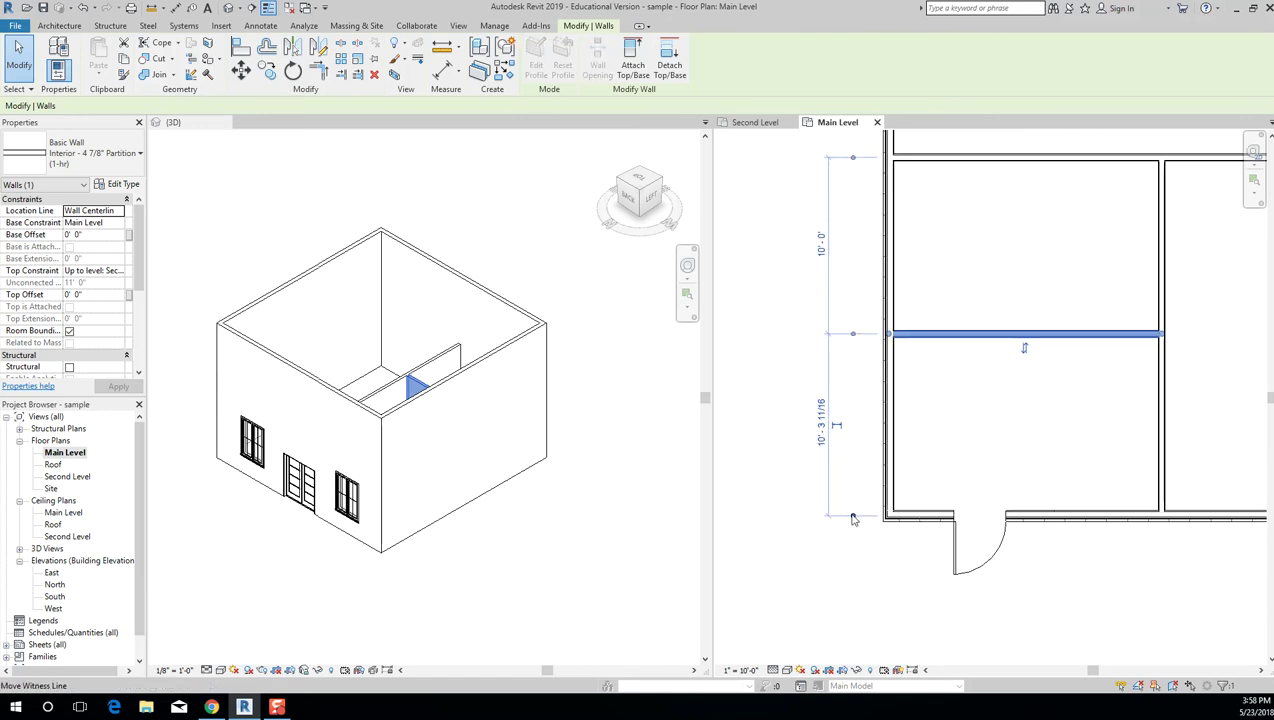
{"action": "left_click", "coordinate": [853, 512]}
{"action": "left_click", "coordinate": [853, 512]}
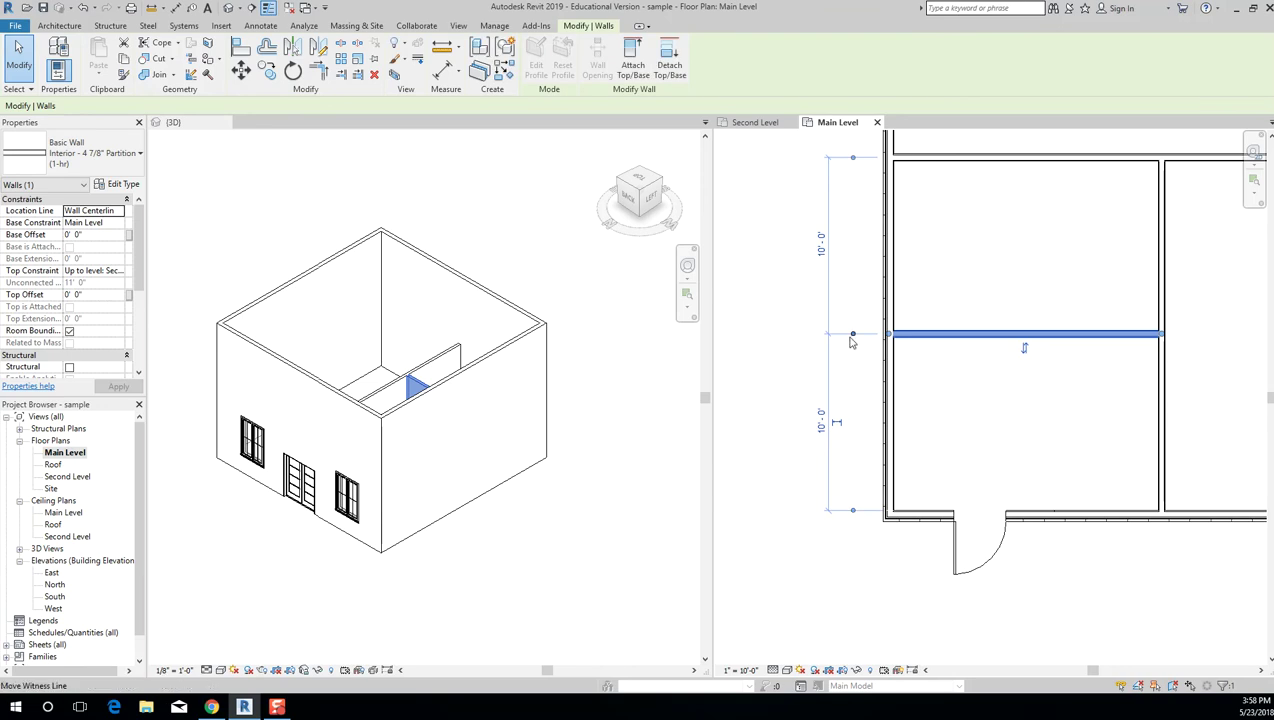
{"action": "scroll", "coordinate": [912, 518], "scroll_direction": "up", "scroll_amount": 1}
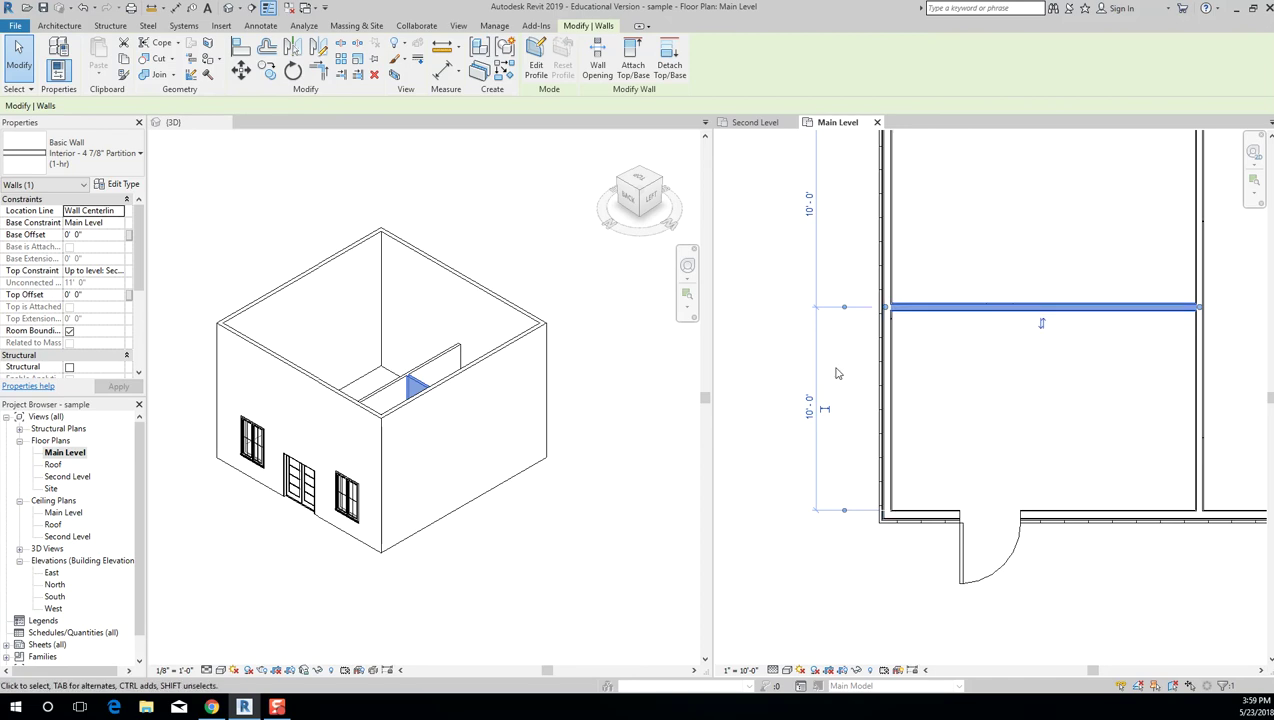
{"action": "left_click", "coordinate": [810, 407]}
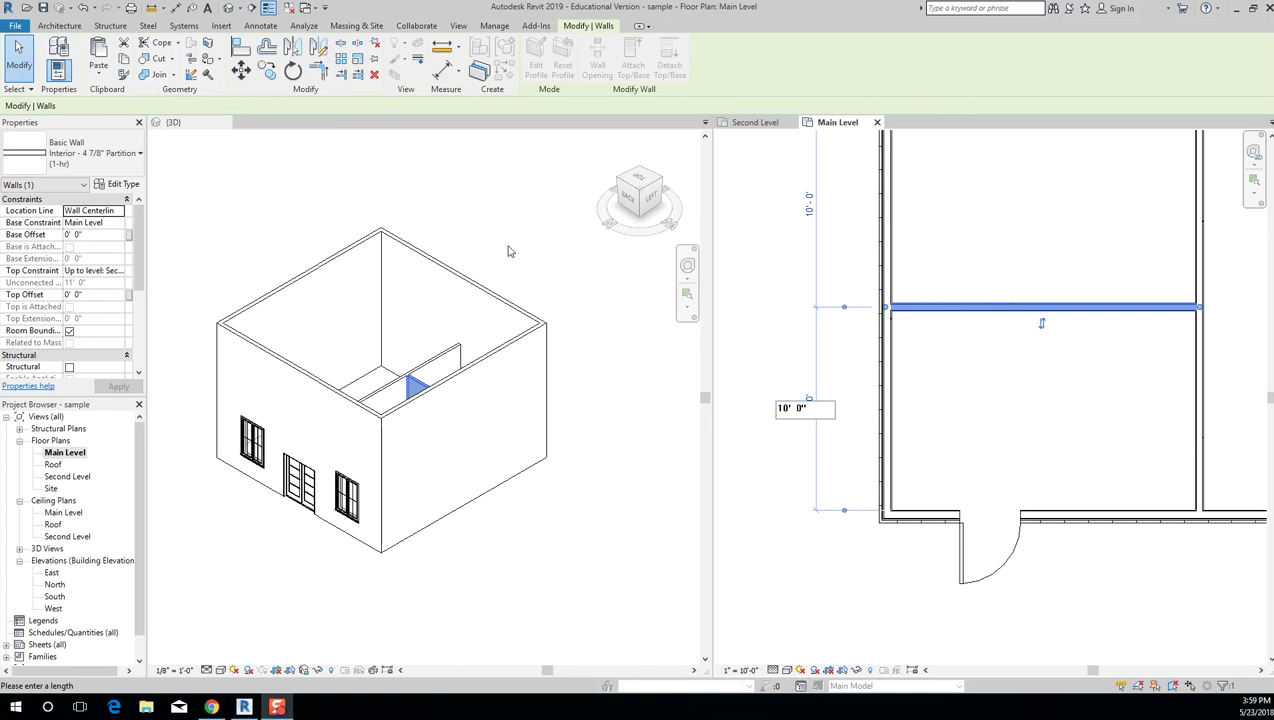
Orbit the 3D model to look into the rooms from above and inspect the height of the lower horizontal partition.
{"action": "left_click", "coordinate": [497, 305]}
{"action": "middle_click_drag", "start_coordinate": [486, 395], "coordinate": [529, 427], "text": "shift"}
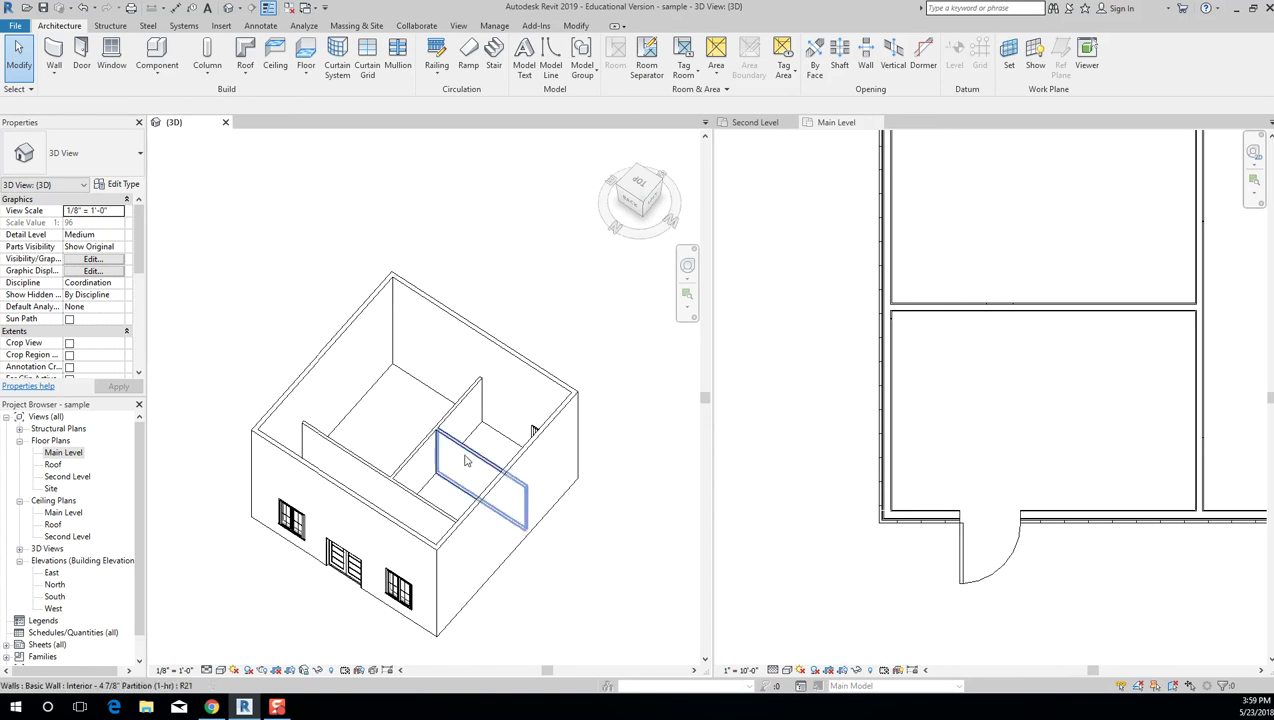
{"action": "scroll", "coordinate": [465, 460], "scroll_direction": "down", "scroll_amount": 2}
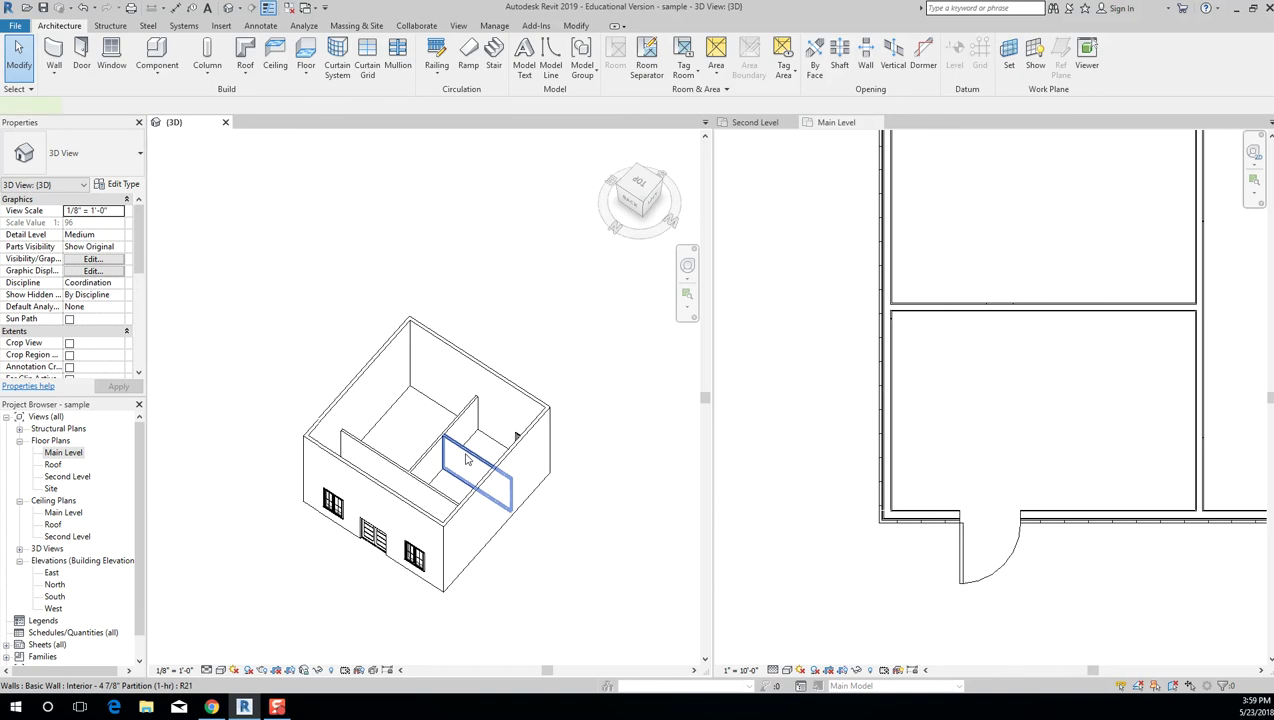
{"action": "left_click", "coordinate": [465, 458]}
{"action": "middle_click_drag", "start_coordinate": [577, 316], "coordinate": [448, 272]}
{"action": "scroll", "coordinate": [974, 307], "scroll_direction": "down", "scroll_amount": 2}
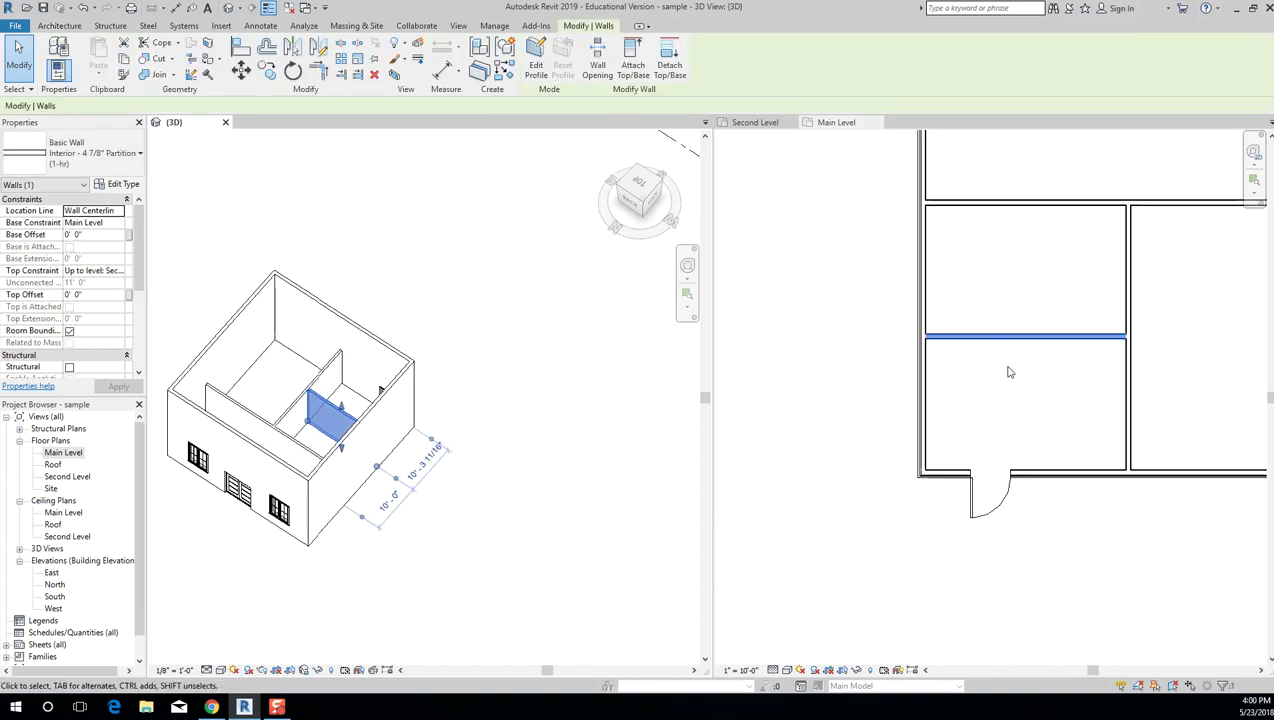
Try the Roof level as the lower horizontal partition's top constraint and return it to Second Level.
{"action": "left_click", "coordinate": [998, 378]}
{"action": "middle_click_drag", "start_coordinate": [961, 390], "coordinate": [844, 446]}
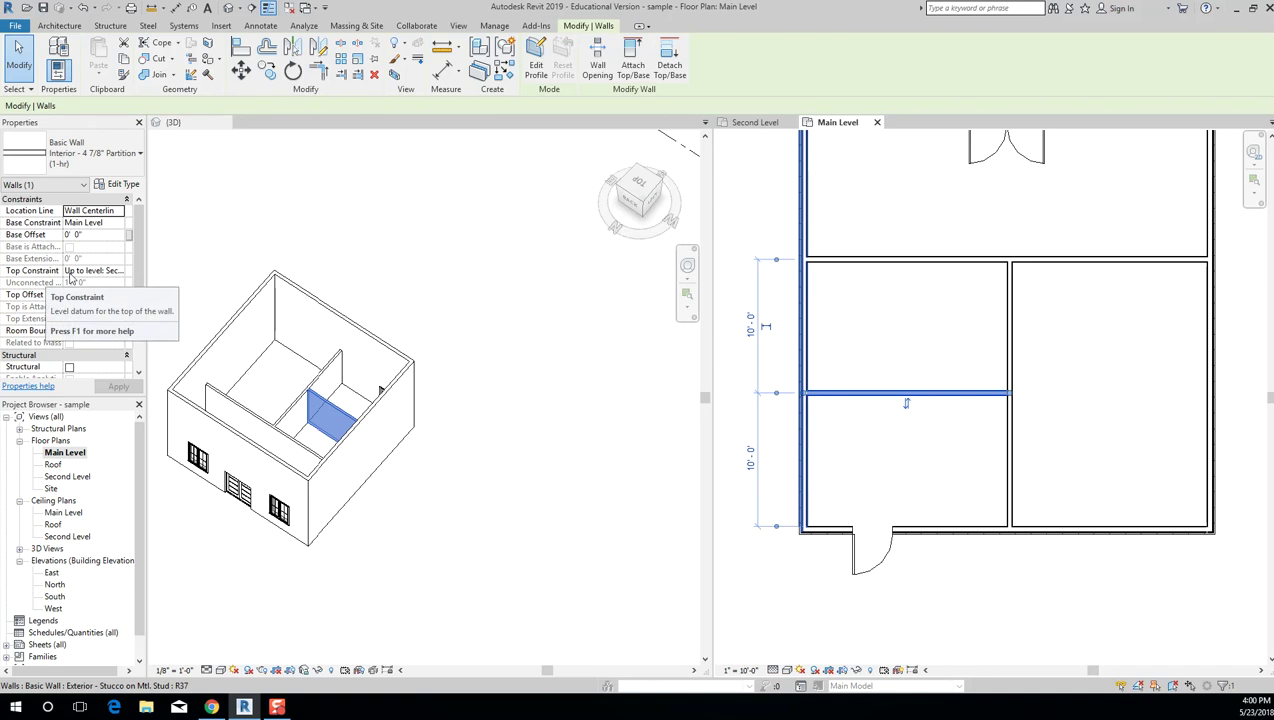
{"action": "left_click", "coordinate": [100, 272]}
{"action": "left_click", "coordinate": [116, 272]}
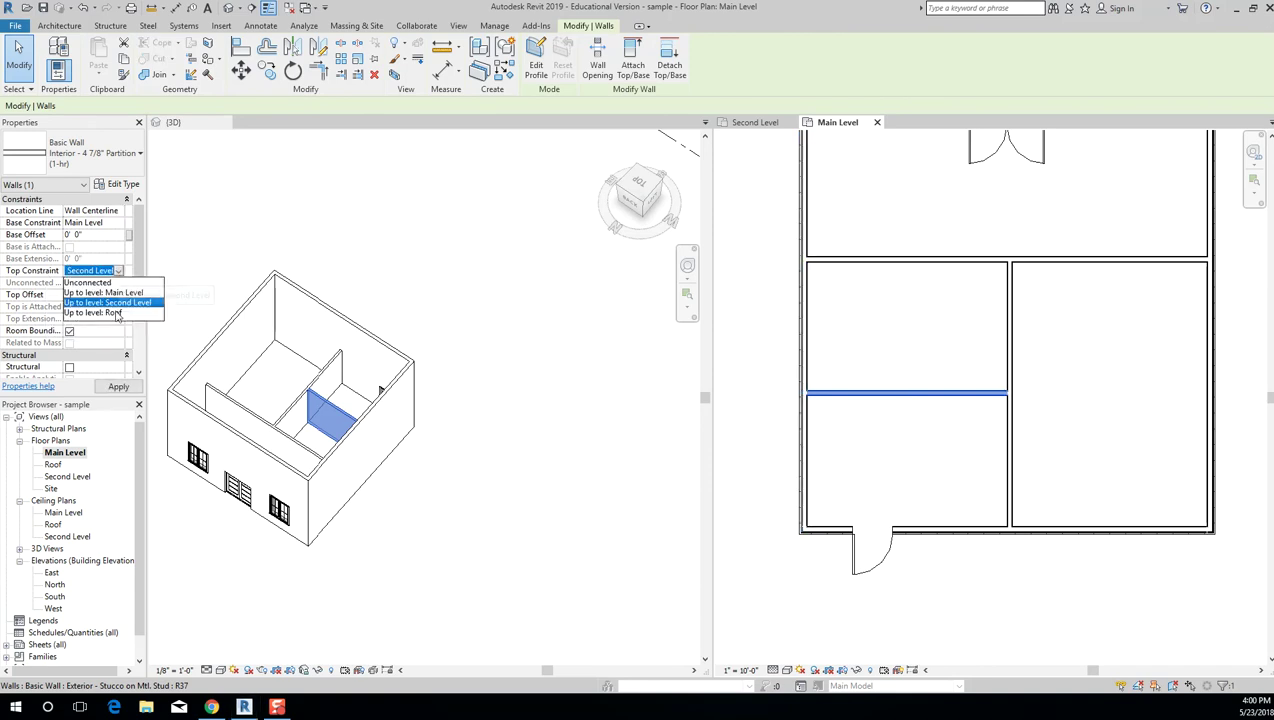
{"action": "left_click", "coordinate": [105, 302]}
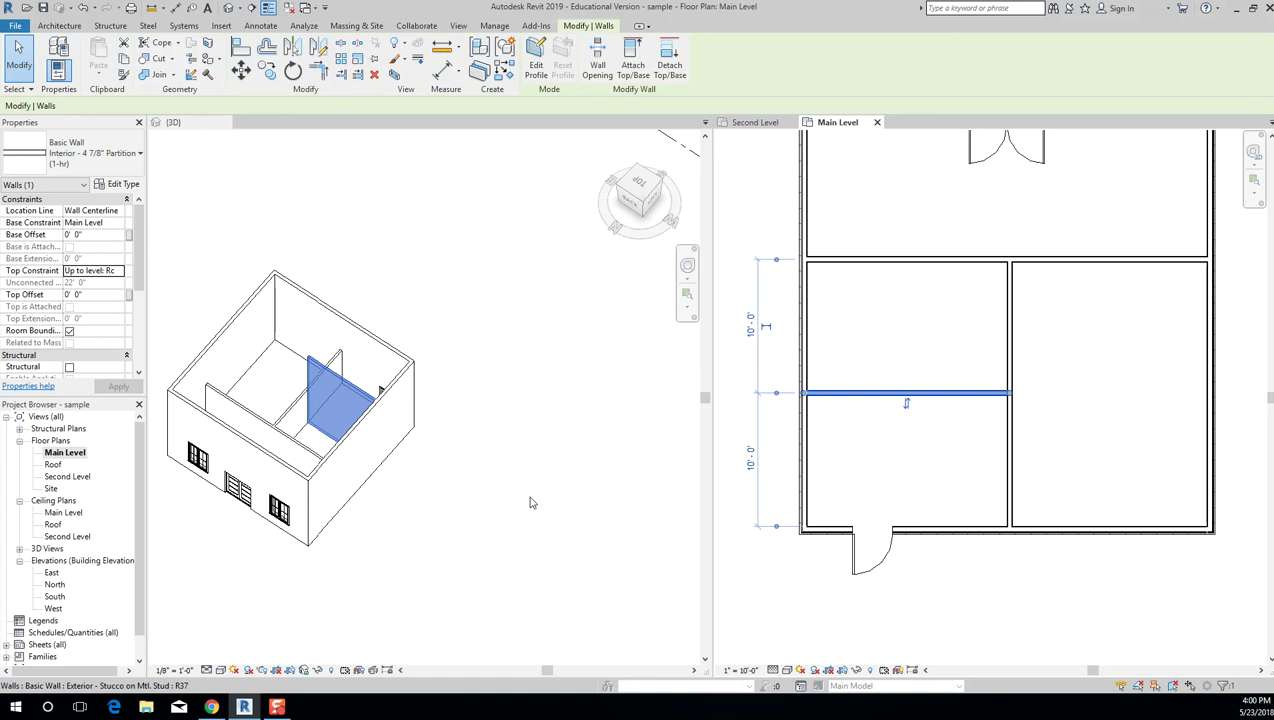
{"action": "left_click", "coordinate": [747, 398]}
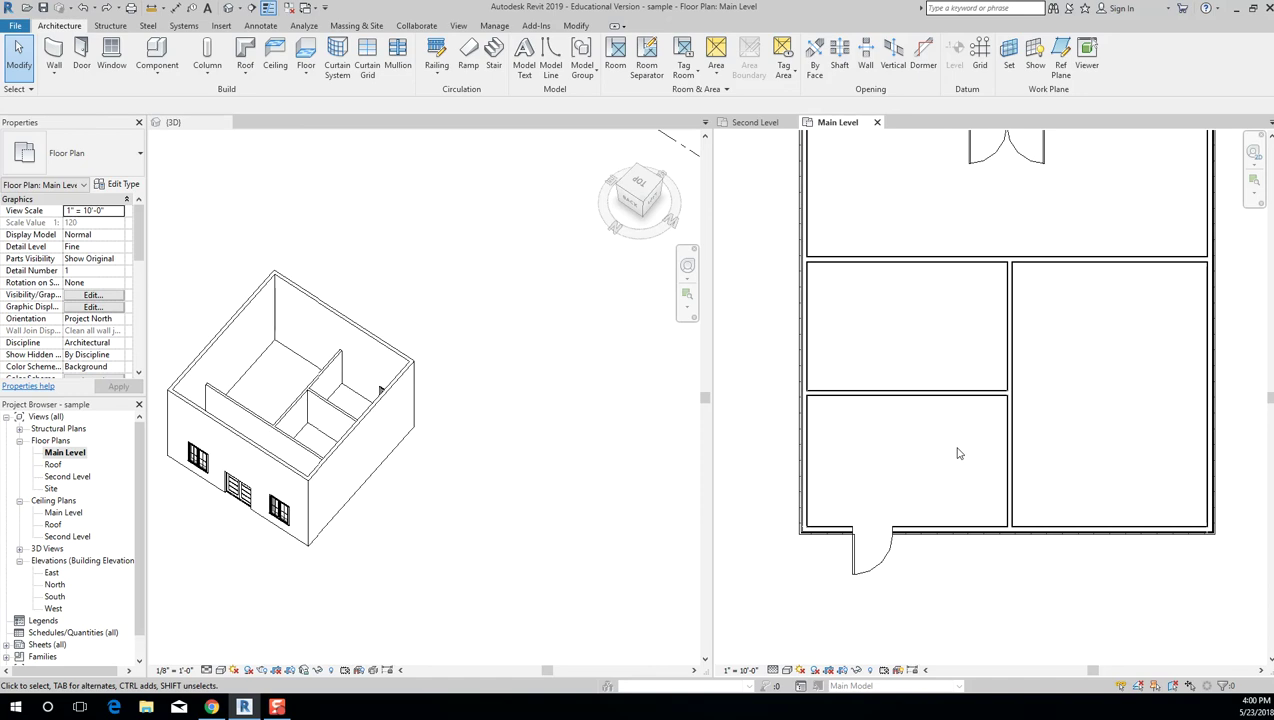
Open the Second Level floor plan and set new partition walls to the Finish Face: Interior location line.
{"action": "scroll", "coordinate": [958, 454], "scroll_direction": "down", "scroll_amount": 3}
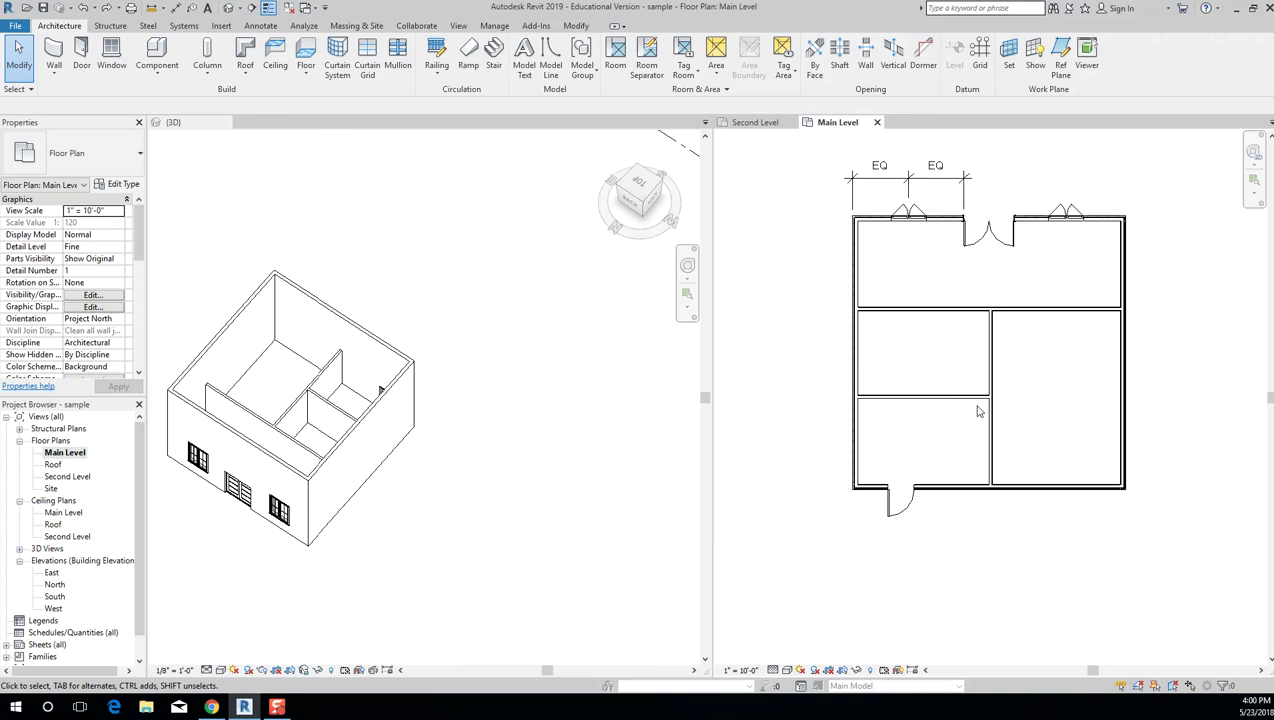
{"action": "left_click", "coordinate": [66, 477]}
{"action": "double_click", "coordinate": [84, 479]}
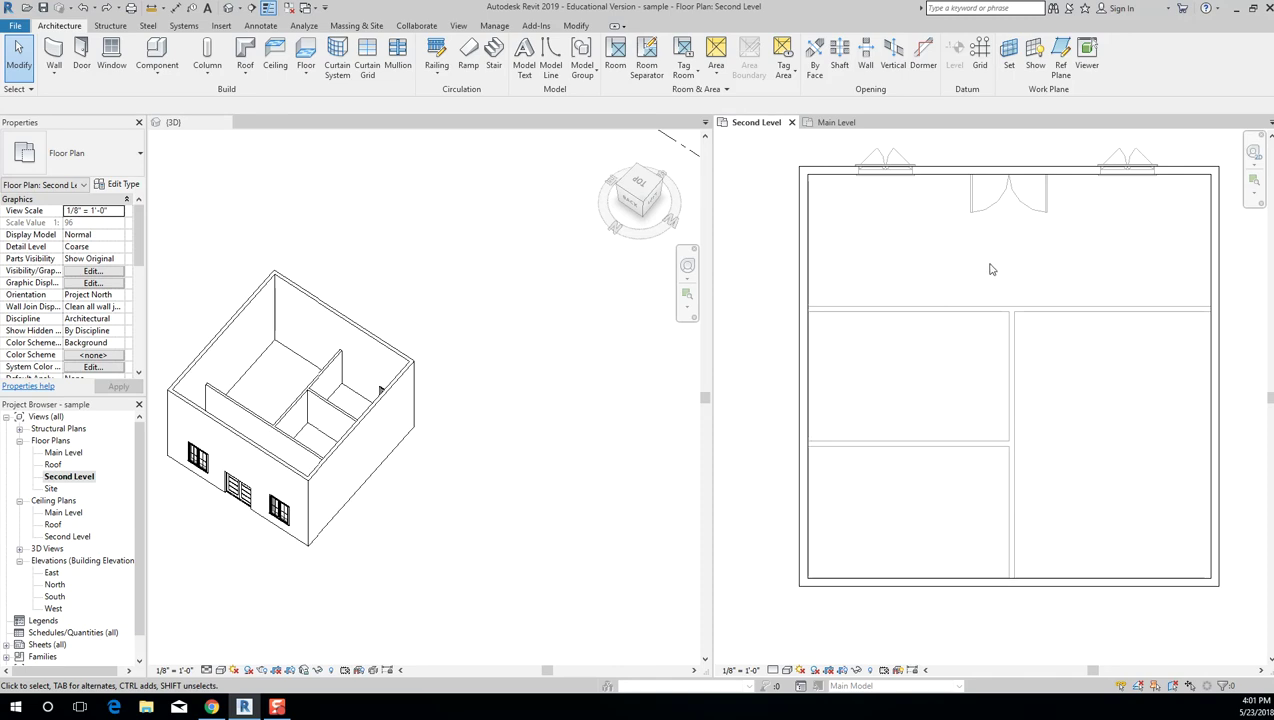
{"action": "key", "text": "w"}
{"action": "key", "text": "a"}
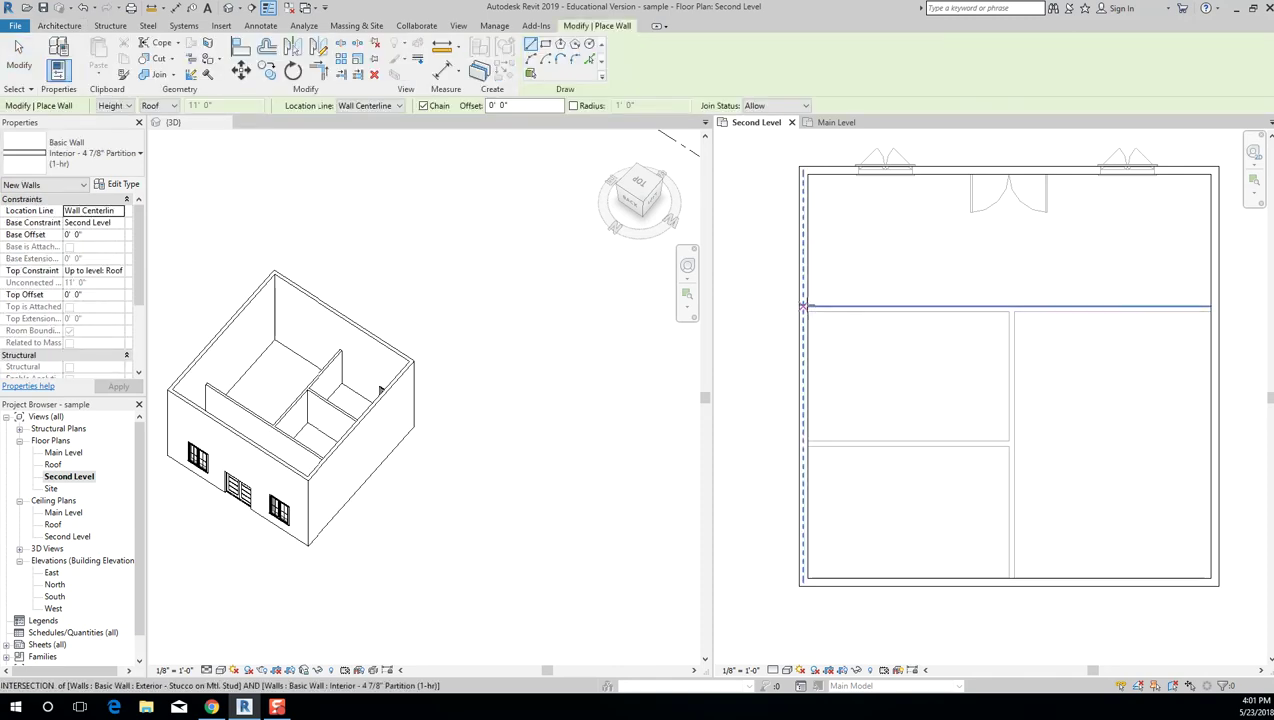
{"action": "left_click", "coordinate": [398, 105]}
{"action": "left_click", "coordinate": [385, 149]}
Draw a 30' partition up to Roof across the full building width, along the underlaid upper horizontal partition.
{"action": "left_click", "coordinate": [809, 304]}
{"action": "scroll", "coordinate": [1240, 319], "scroll_direction": "up", "scroll_amount": 2}
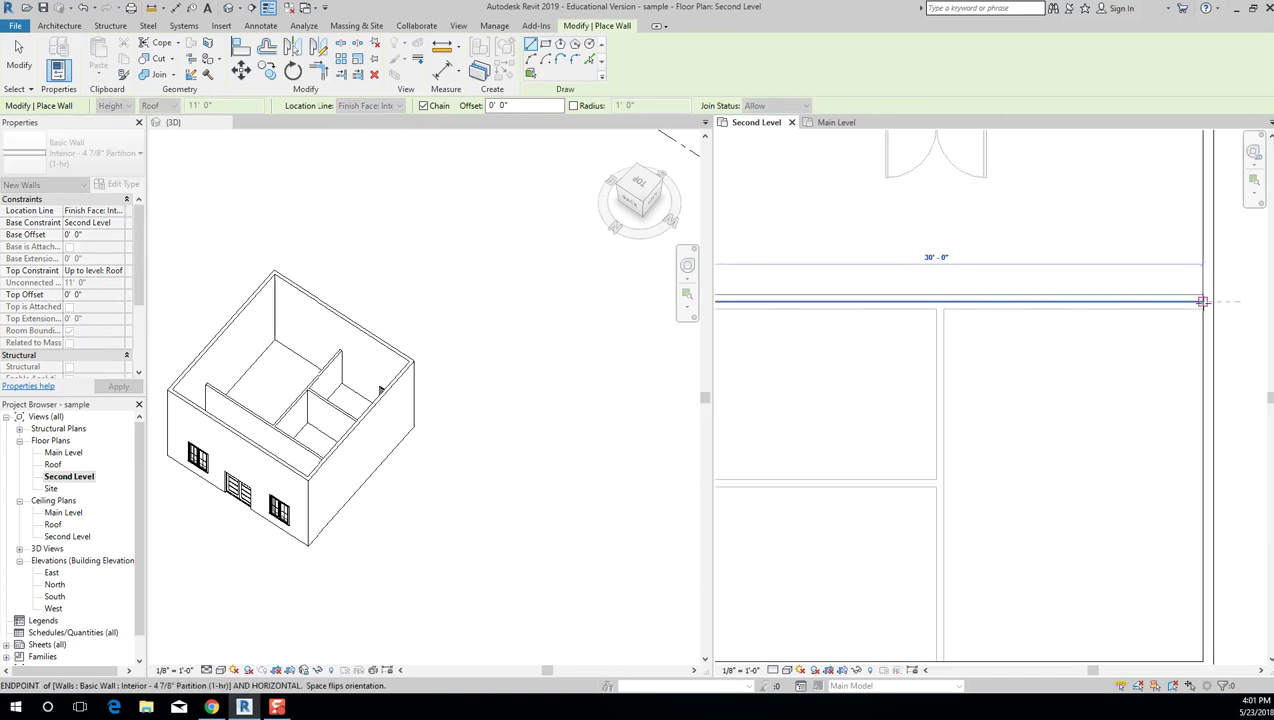
{"action": "scroll", "coordinate": [1202, 301], "scroll_direction": "down", "scroll_amount": 3}
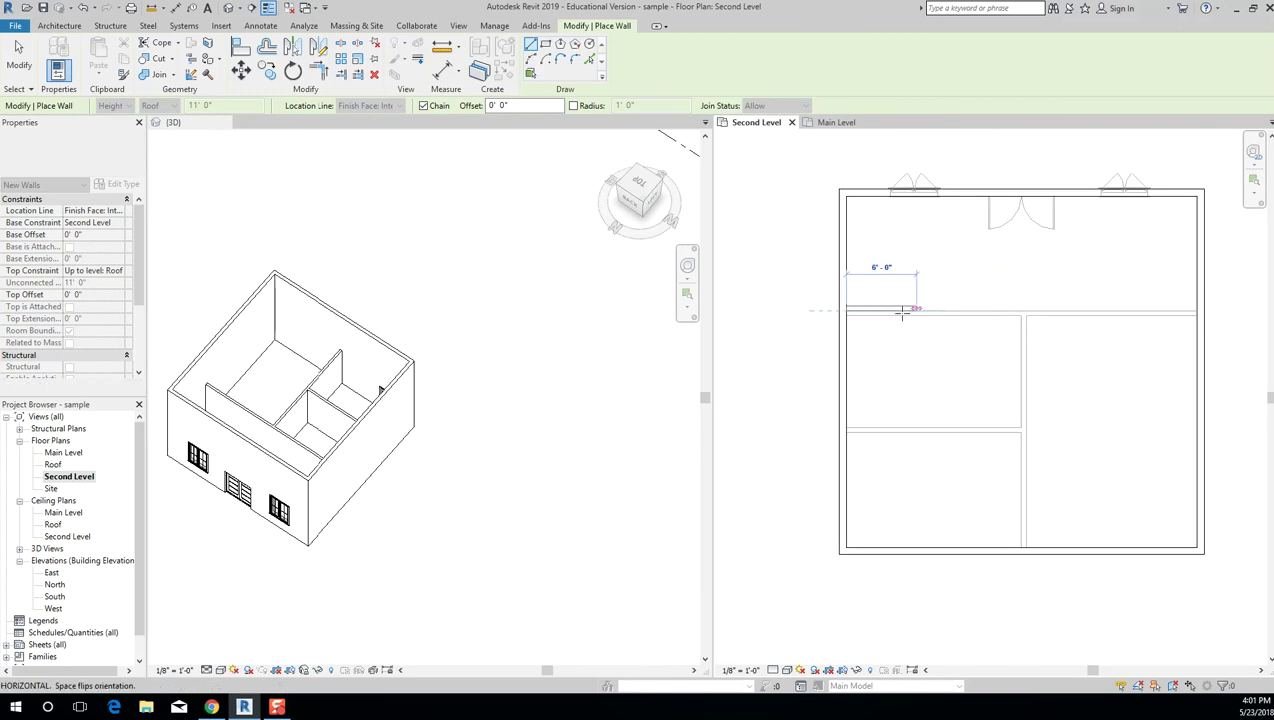
{"action": "scroll", "coordinate": [887, 310], "scroll_direction": "up", "scroll_amount": 3}
{"action": "scroll", "coordinate": [887, 310], "scroll_direction": "up", "scroll_amount": 3}
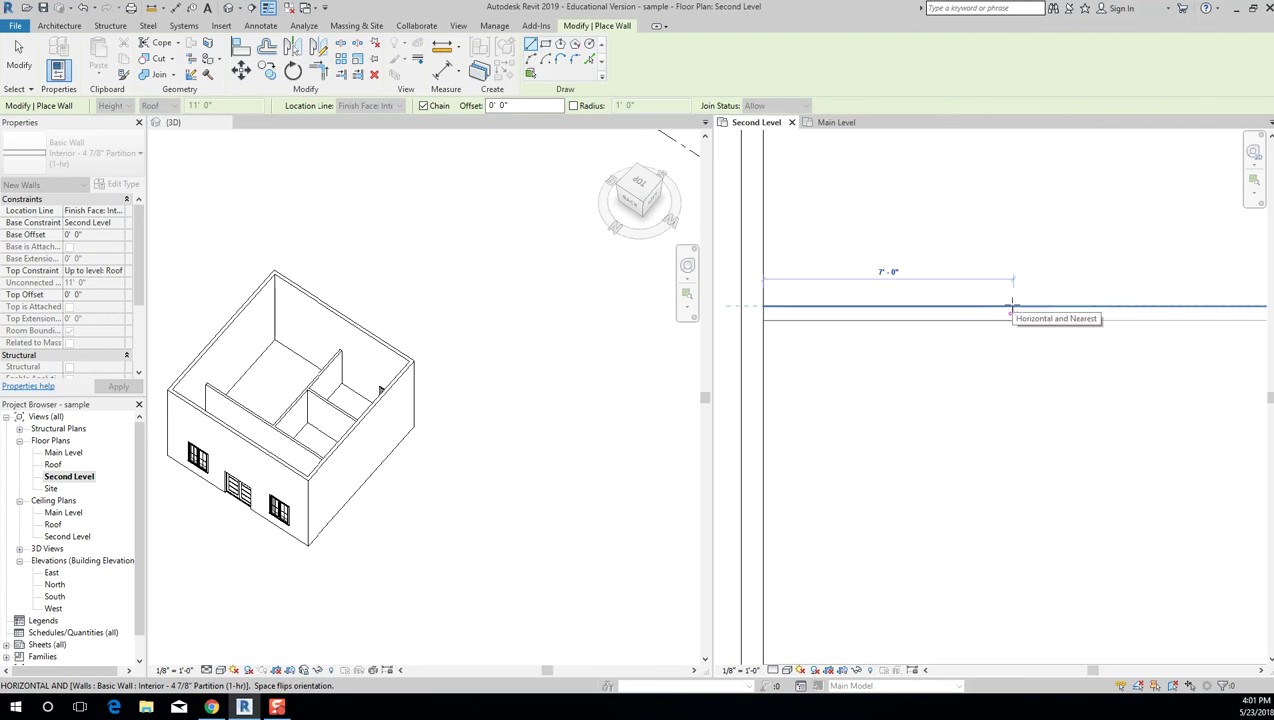
{"action": "scroll", "coordinate": [1012, 305], "scroll_direction": "down", "scroll_amount": 3}
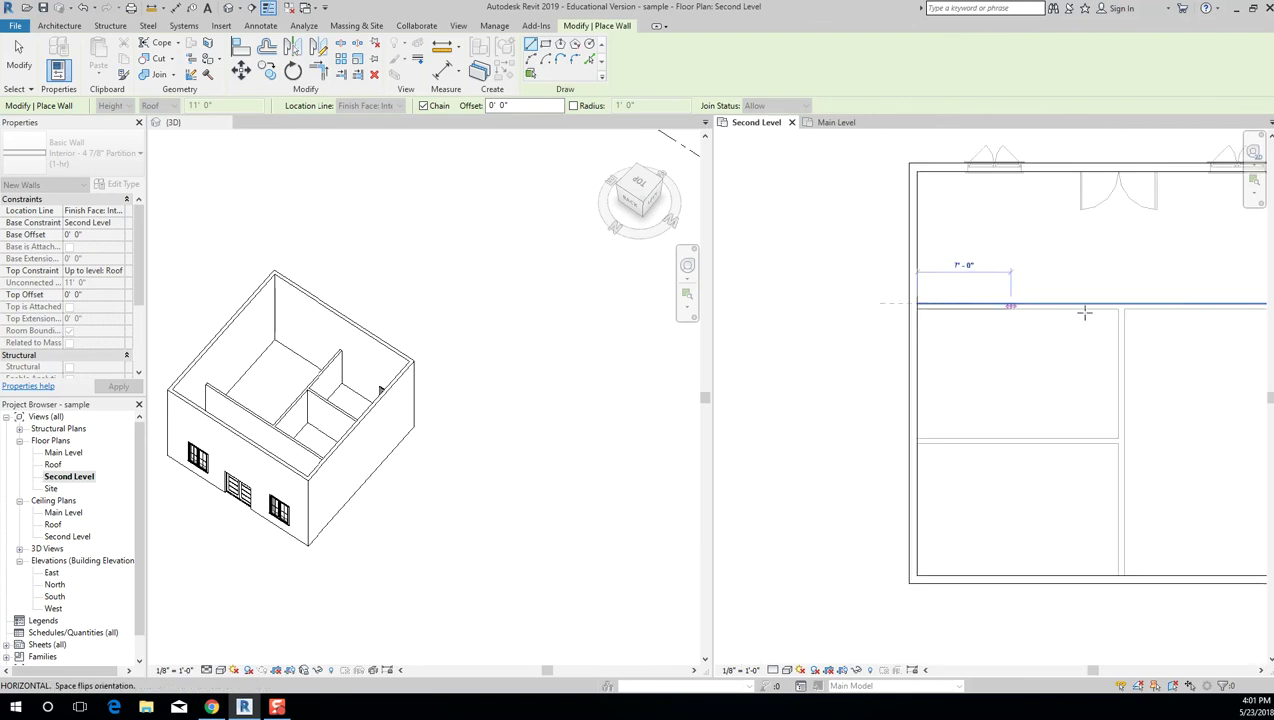
{"action": "middle_click_drag", "start_coordinate": [1178, 309], "coordinate": [1017, 301]}
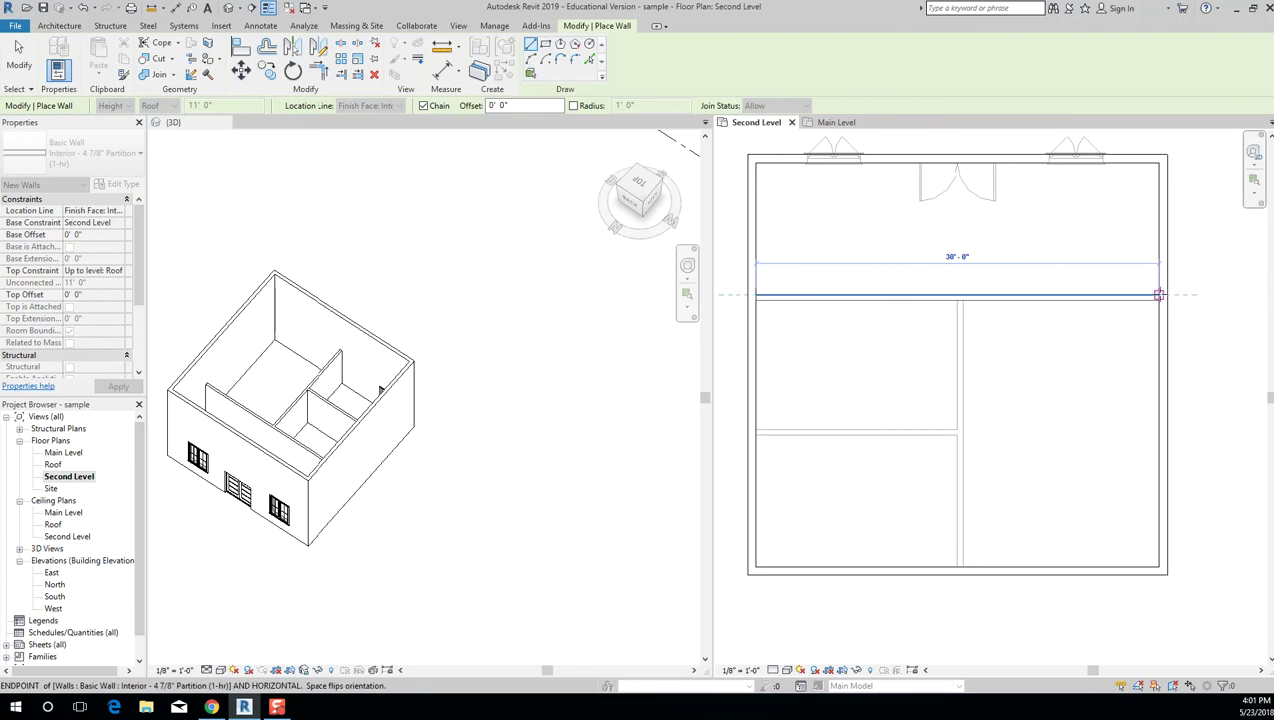
{"action": "left_click", "coordinate": [1112, 322]}
{"action": "scroll", "coordinate": [970, 305], "scroll_direction": "up", "scroll_amount": 2}
{"action": "key", "text": "Escape"}
Draw the vertical partition up to Roof over the underlaid one, from the upper horizontal partition to the opposite exterior wall.
{"action": "left_click", "coordinate": [959, 297]}
{"action": "scroll", "coordinate": [962, 365], "scroll_direction": "up", "scroll_amount": 2}
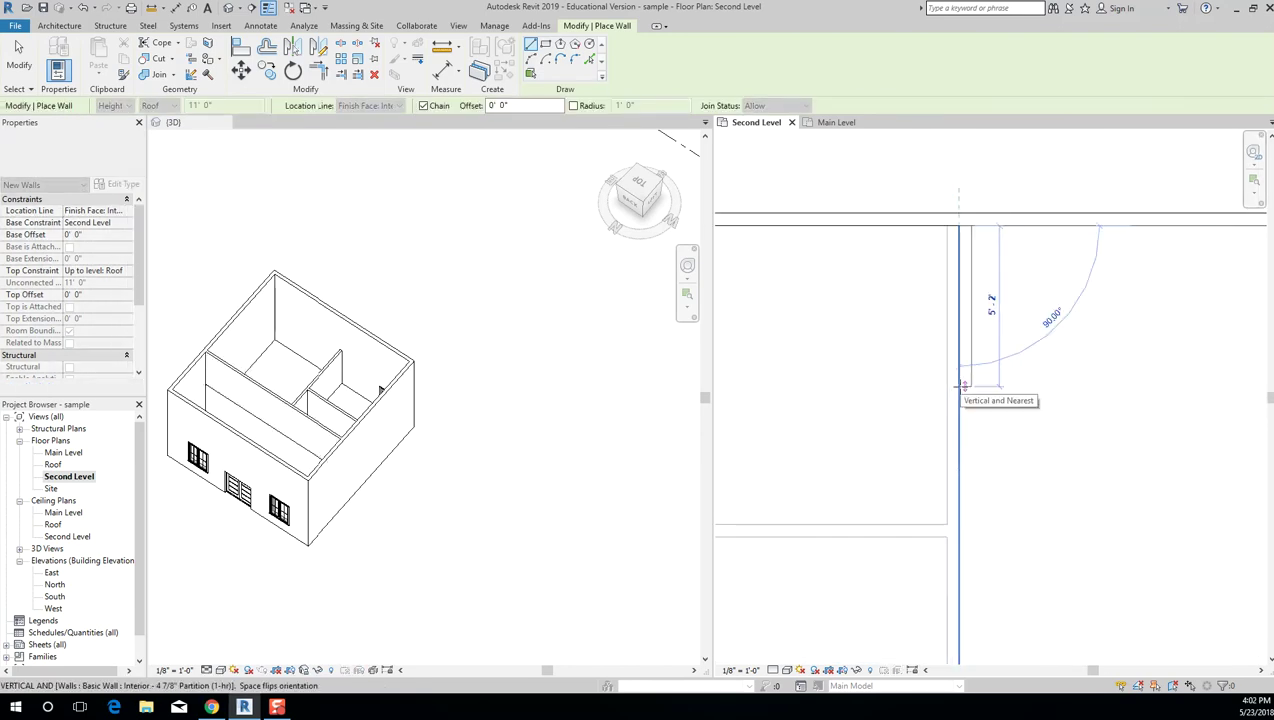
{"action": "scroll", "coordinate": [957, 386], "scroll_direction": "down", "scroll_amount": 3}
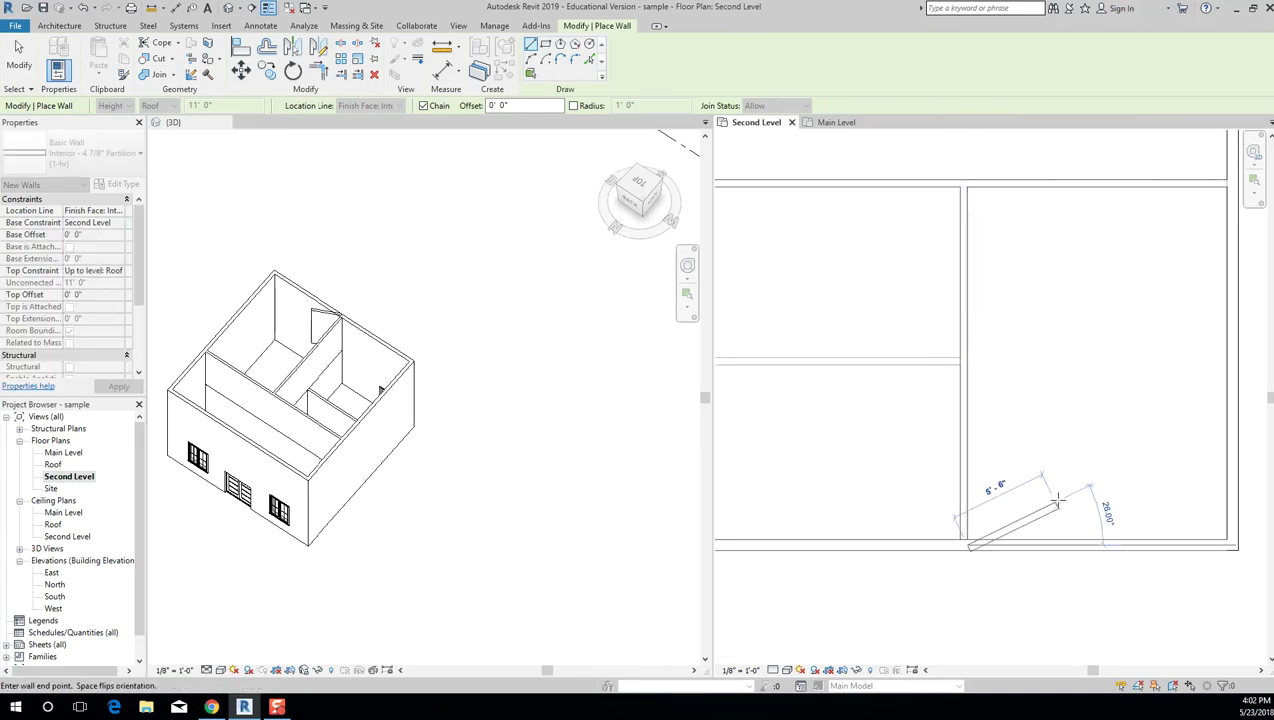
{"action": "key", "text": "Escape"}
{"action": "key", "text": "Escape"}
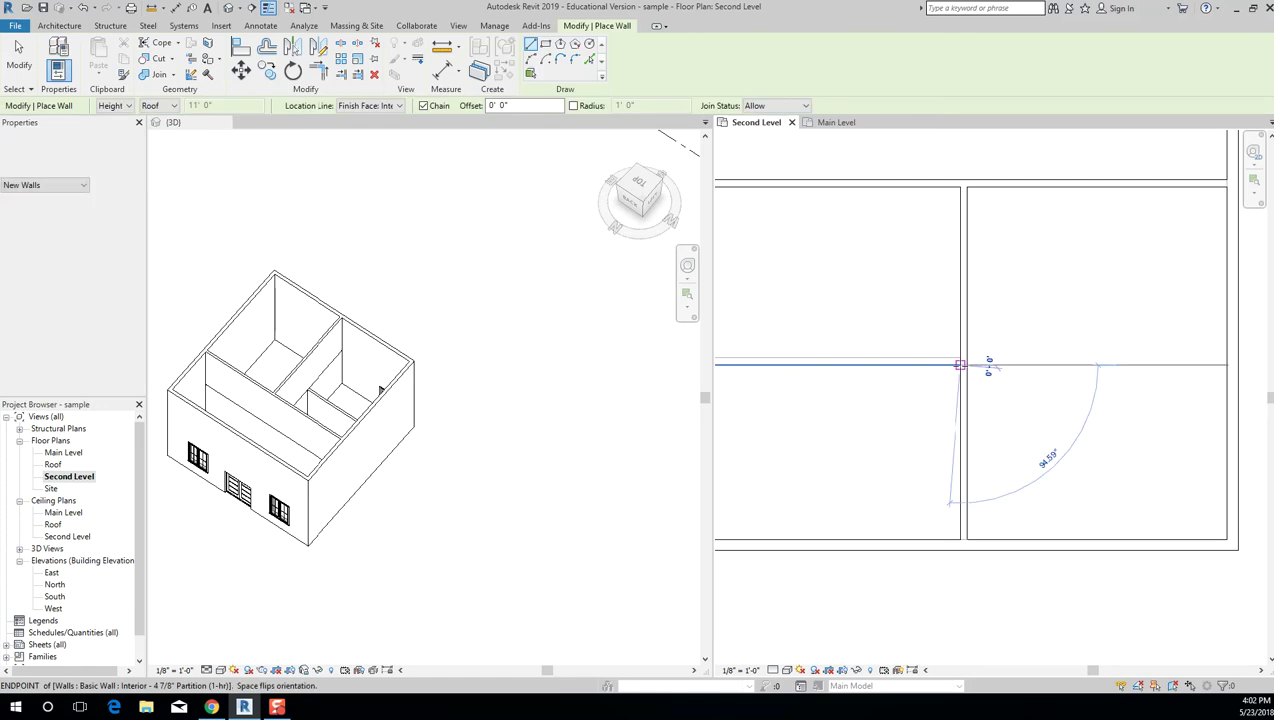
Draw a 15' partition up to Roof over the underlaid lower horizontal one, from the vertical partition to the exterior wall.
{"action": "left_click", "coordinate": [962, 362]}
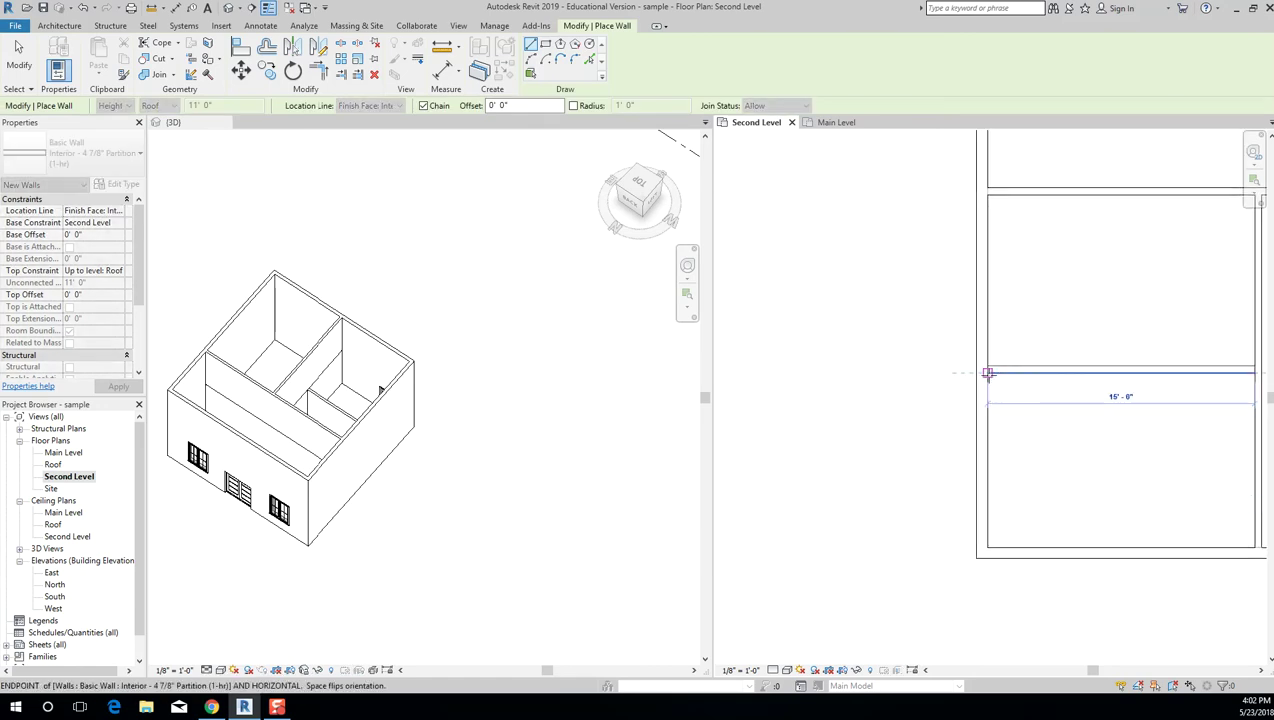
{"action": "left_click", "coordinate": [987, 374]}
{"action": "key", "text": "Escape"}
{"action": "key", "text": "Escape"}
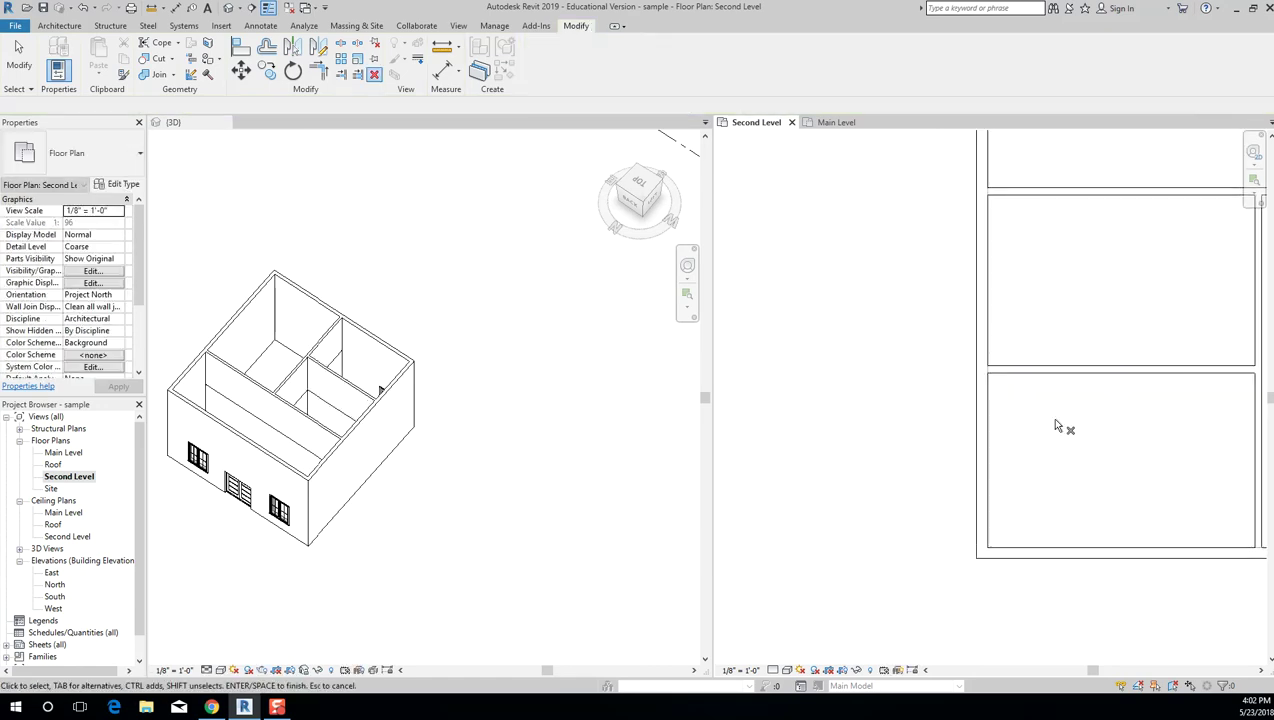
Delete the upper horizontal partition spanning the full building width on Second Level.
{"action": "scroll", "coordinate": [1048, 414], "scroll_direction": "down", "scroll_amount": 1}
{"action": "middle_click", "coordinate": [1048, 414]}
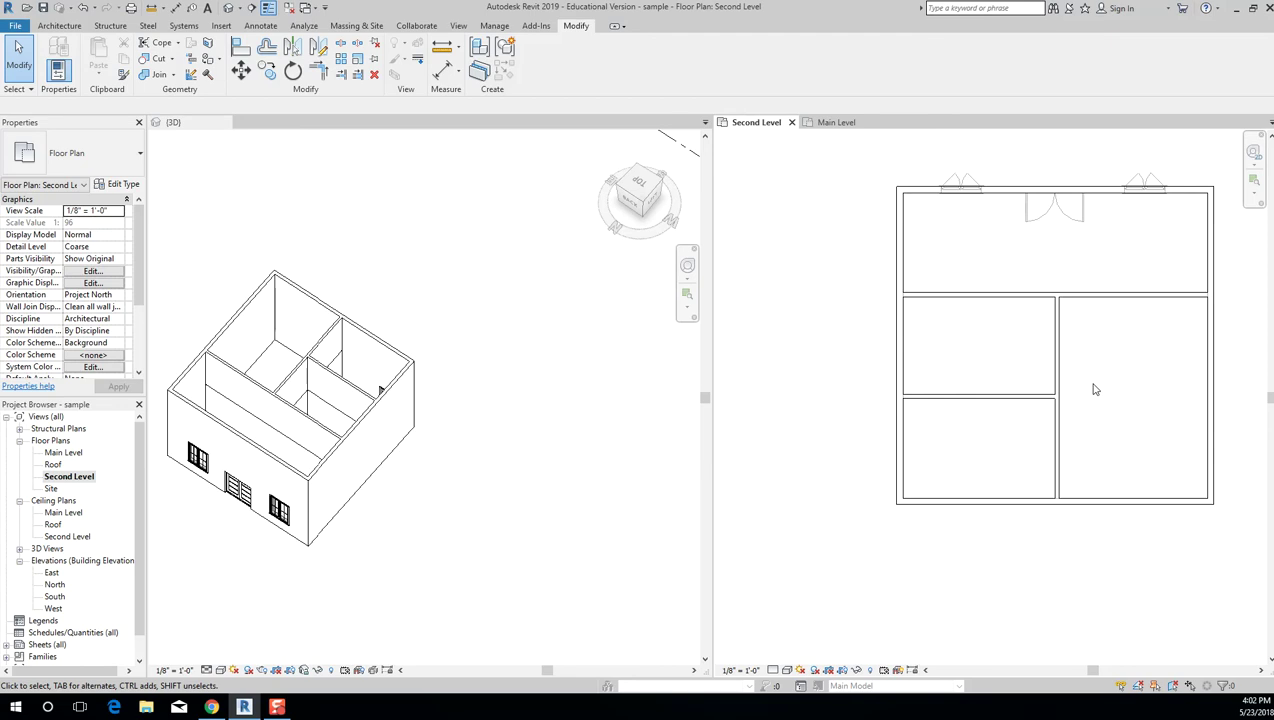
{"action": "left_click", "coordinate": [980, 296]}
{"action": "key", "text": "Delete"}
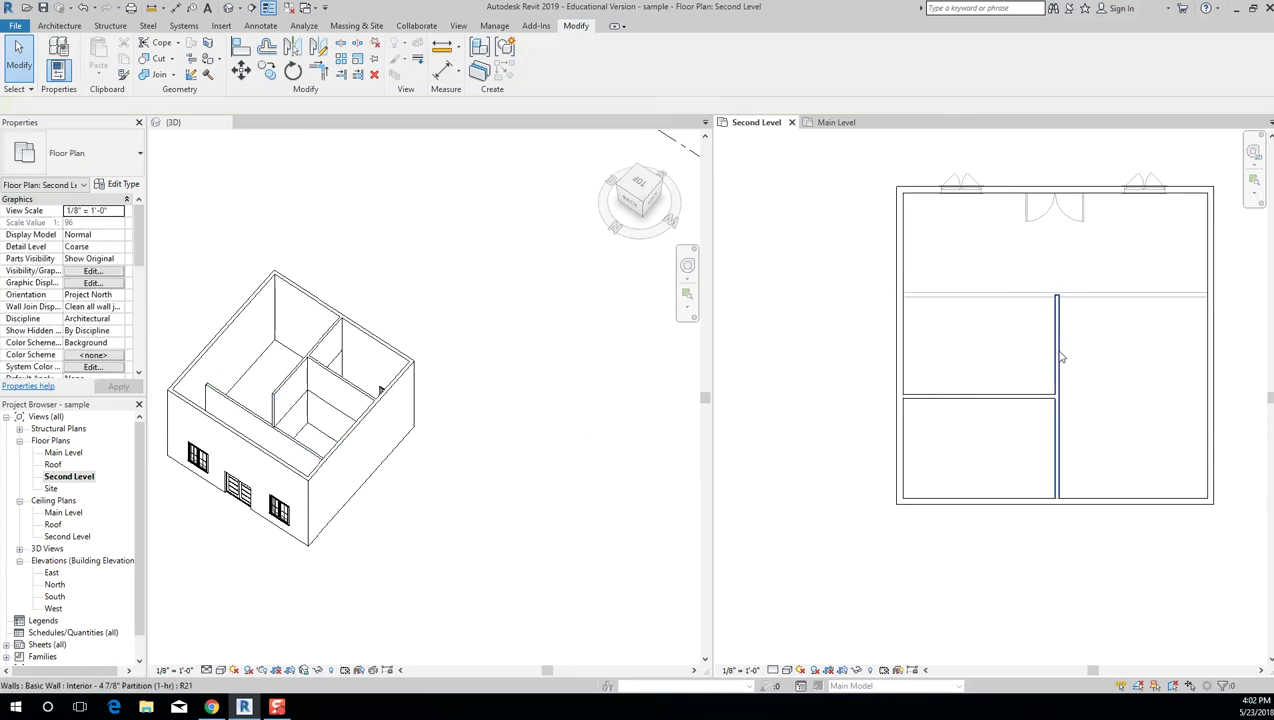
{"action": "middle_click_drag", "start_coordinate": [1122, 370], "coordinate": [1078, 340]}
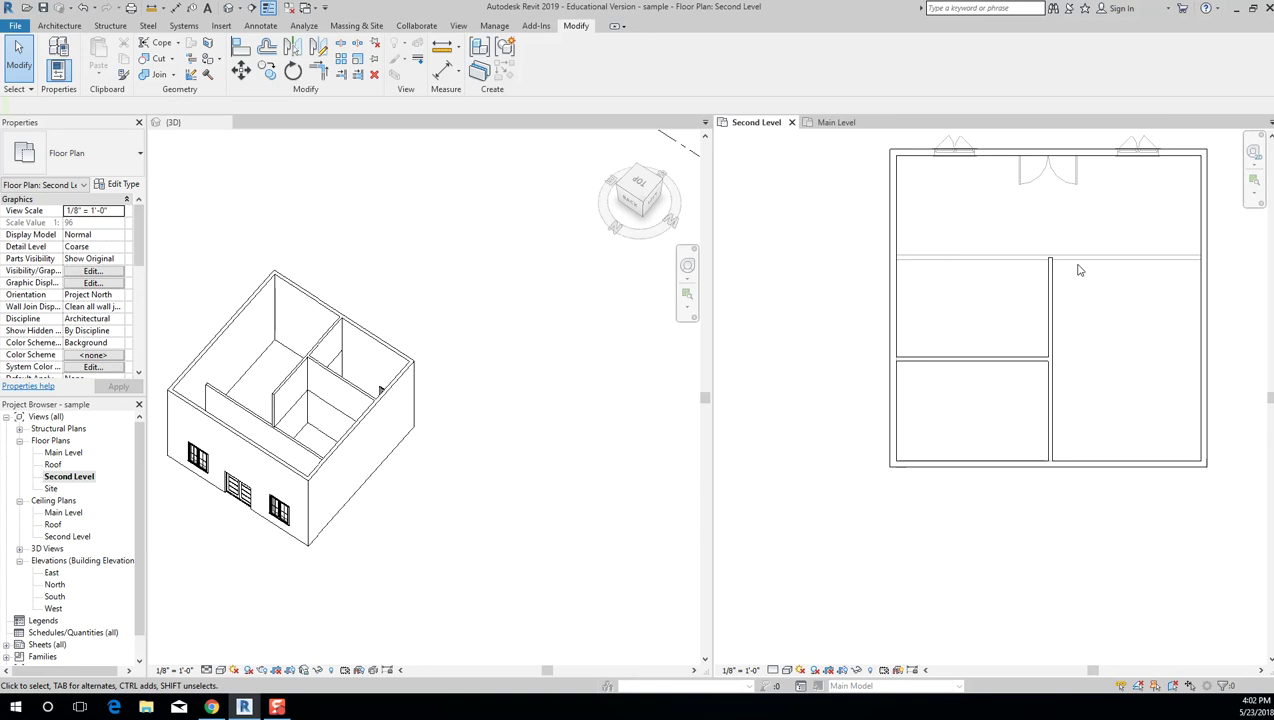
Try Trim/Extend to Corner between the lower part of the vertical partition and the lower horizontal partition on Second Level.
{"action": "scroll", "coordinate": [1073, 289], "scroll_direction": "up", "scroll_amount": 2}
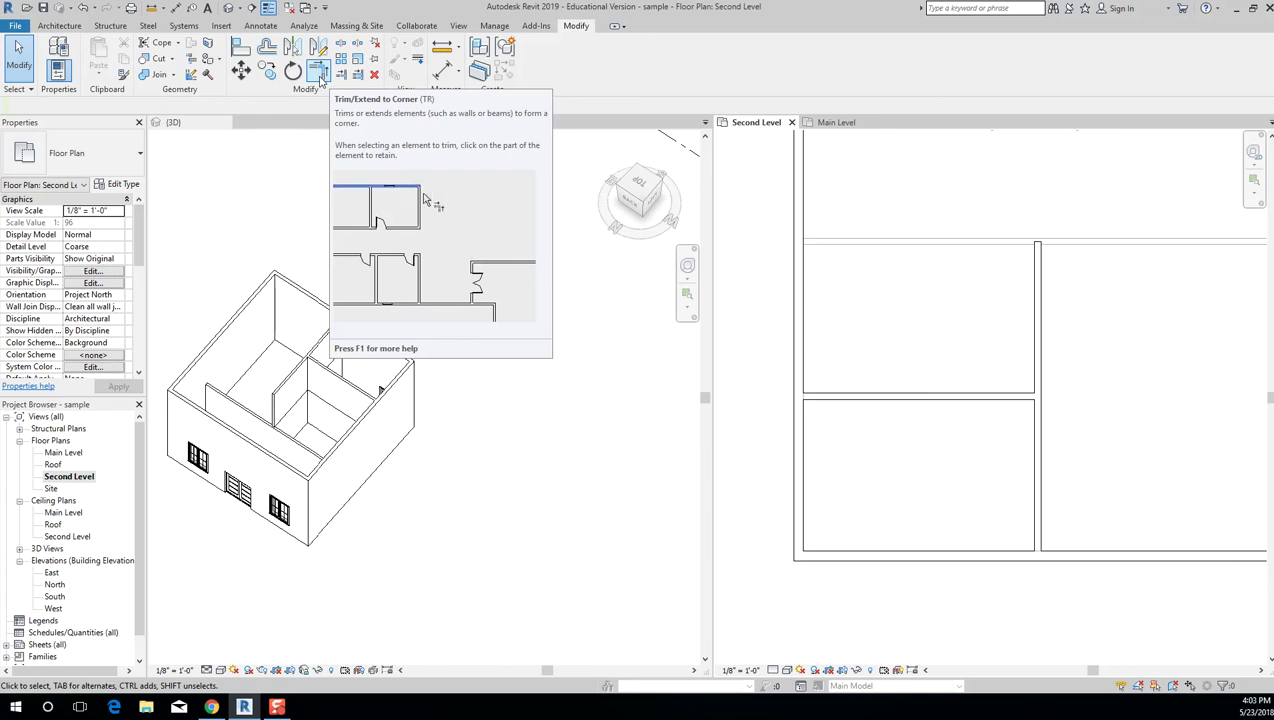
{"action": "scroll", "coordinate": [1086, 437], "scroll_direction": "up", "scroll_amount": 1}
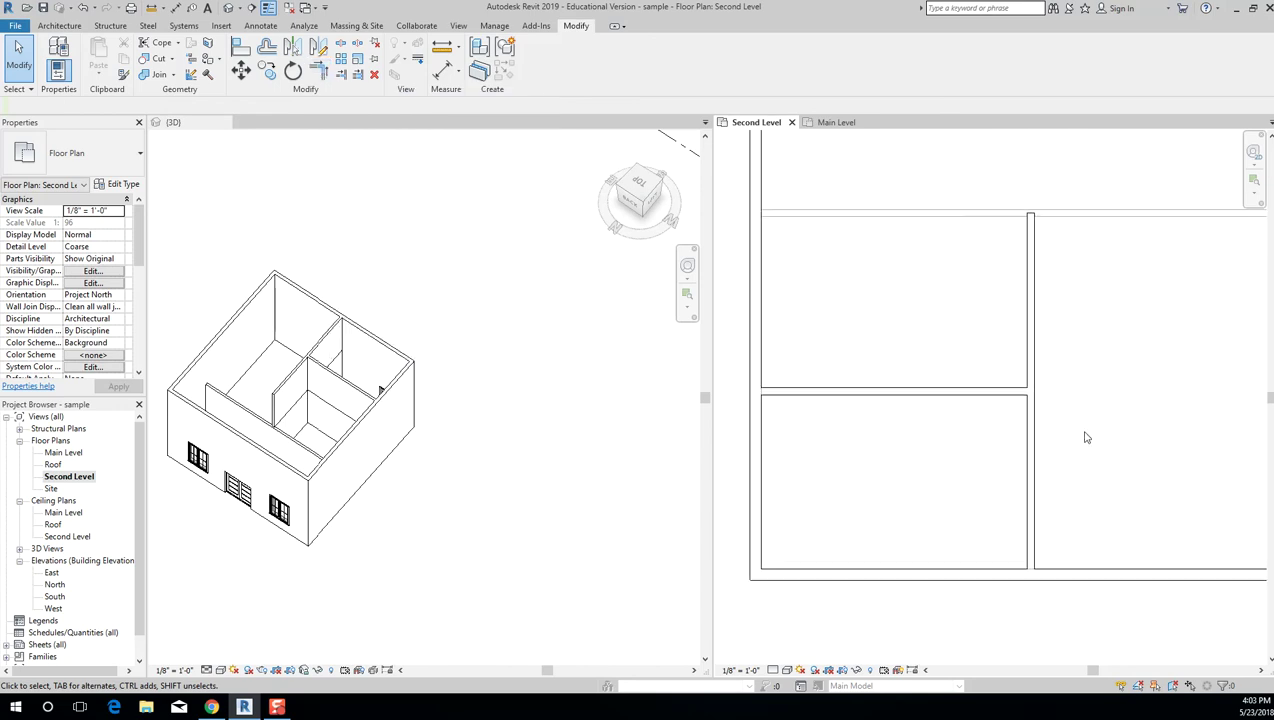
{"action": "key", "text": "t"}
{"action": "key", "text": "r"}
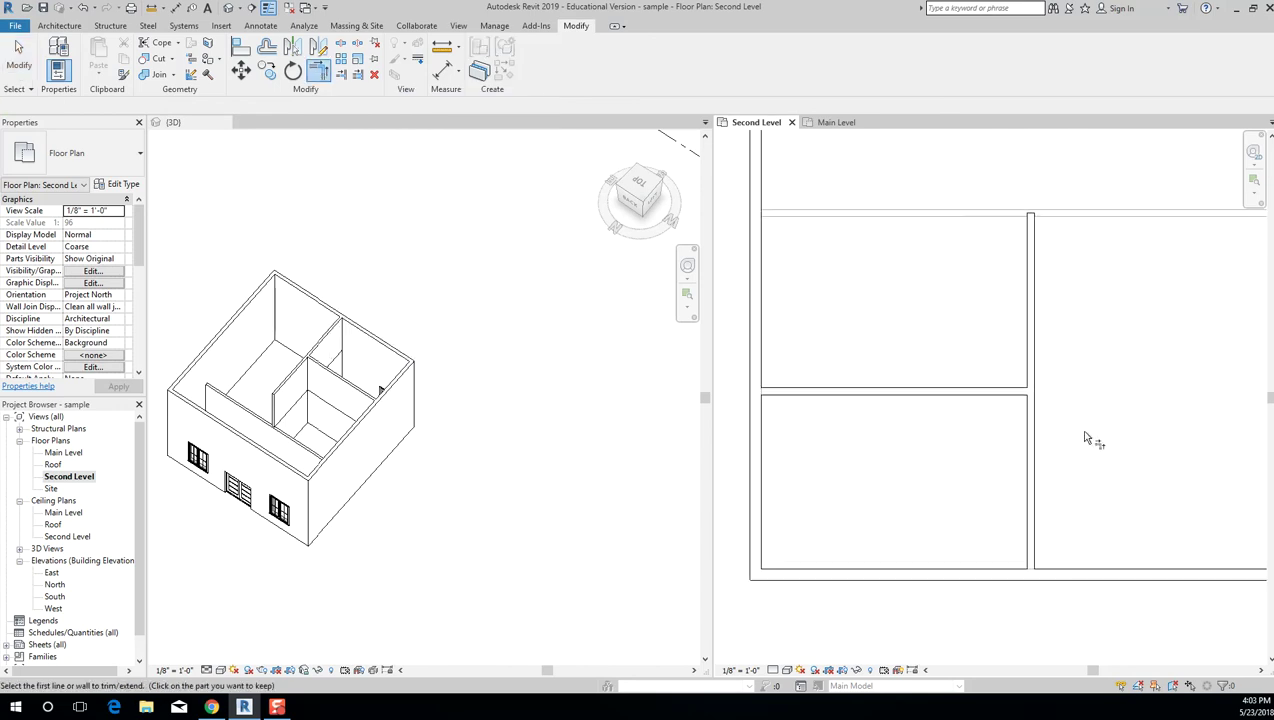
{"action": "left_click", "coordinate": [1033, 433]}
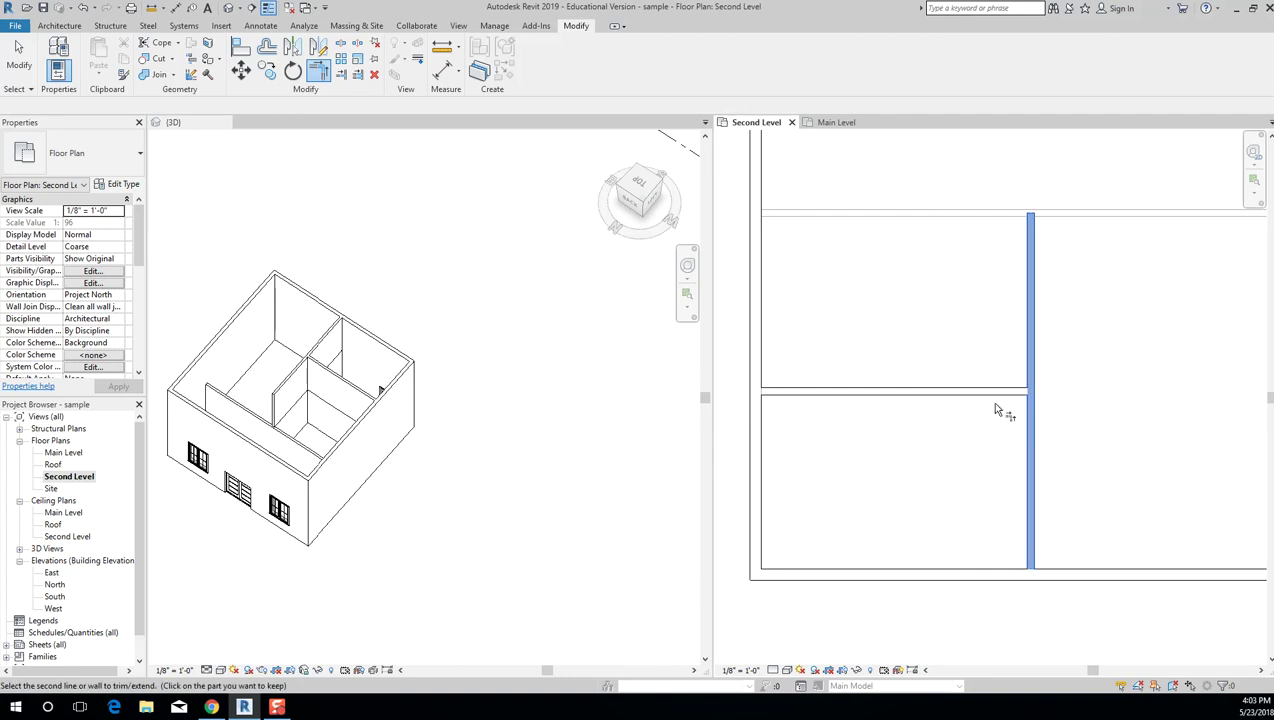
{"action": "left_click", "coordinate": [996, 393]}
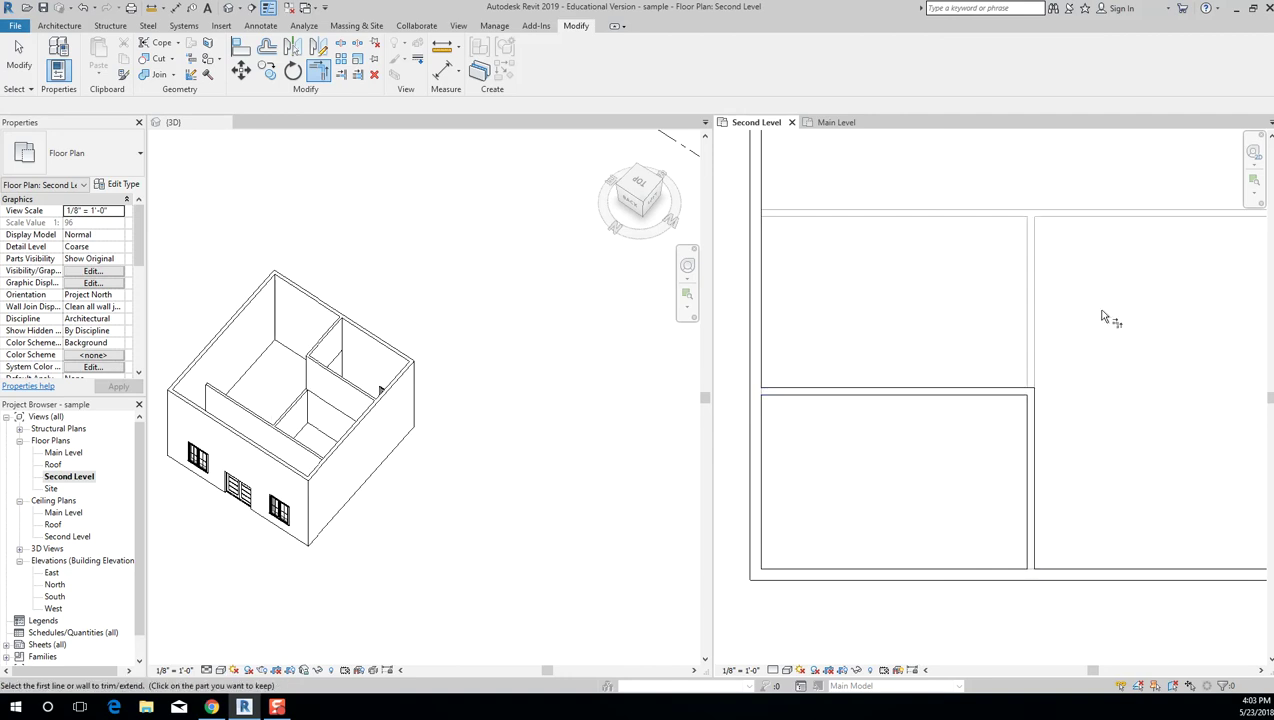
{"action": "key", "text": "Escape"}
{"action": "key", "text": "Escape"}
{"action": "scroll", "coordinate": [1042, 366], "scroll_direction": "down", "scroll_amount": 1}
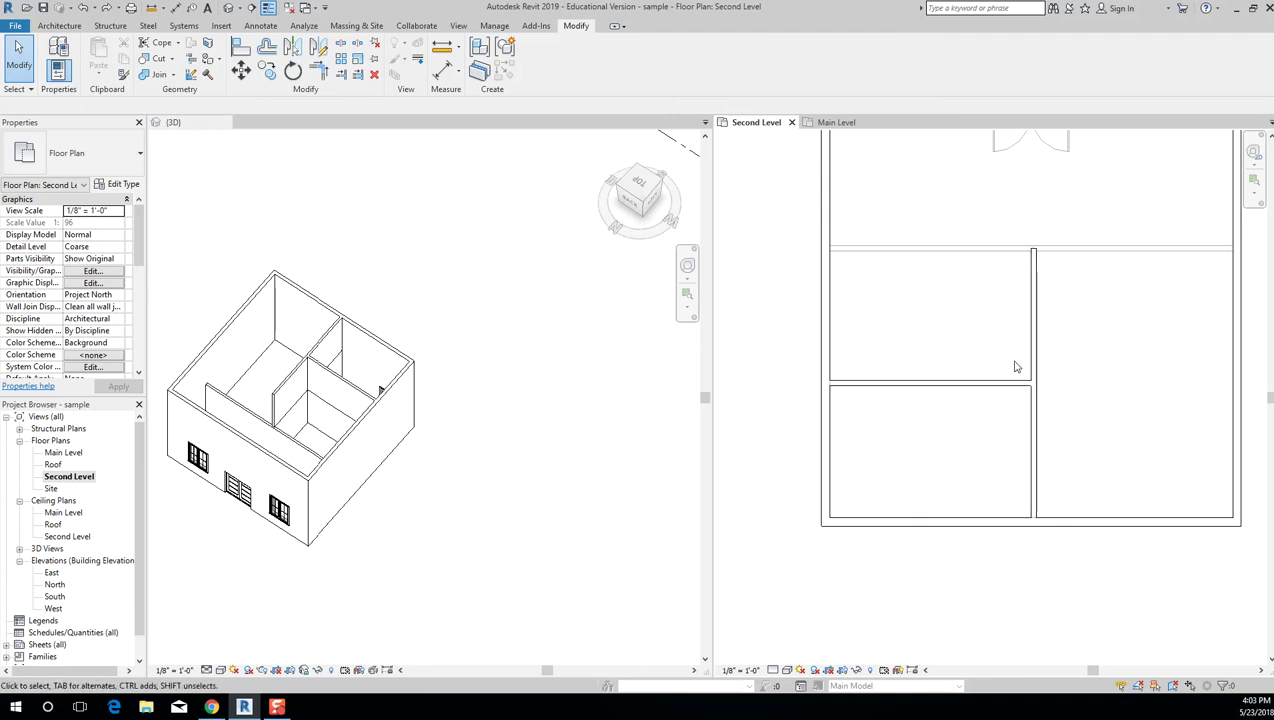
Trim the vertical and lower horizontal partitions to a corner on Second Level, keeping the lower part of the vertical one.
{"action": "scroll", "coordinate": [1130, 420], "scroll_direction": "up", "scroll_amount": 2}
{"action": "key", "text": "t"}
{"action": "key", "text": "r"}
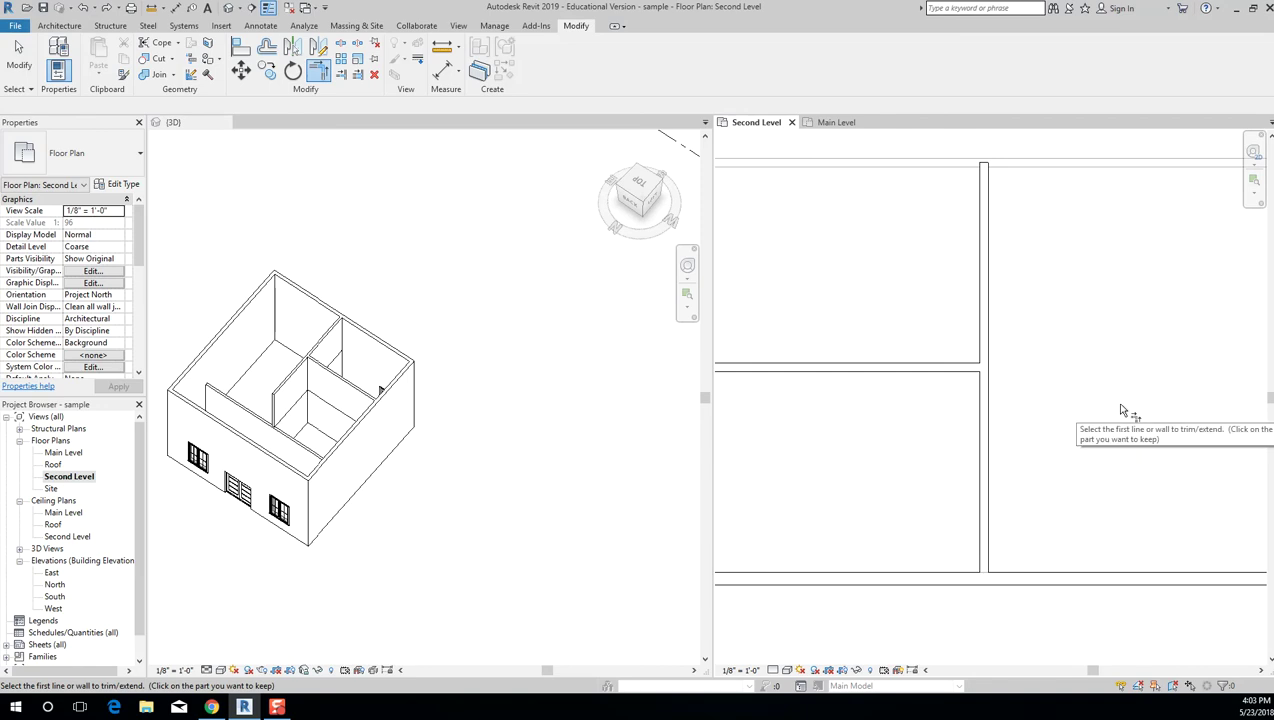
{"action": "left_click", "coordinate": [980, 433]}
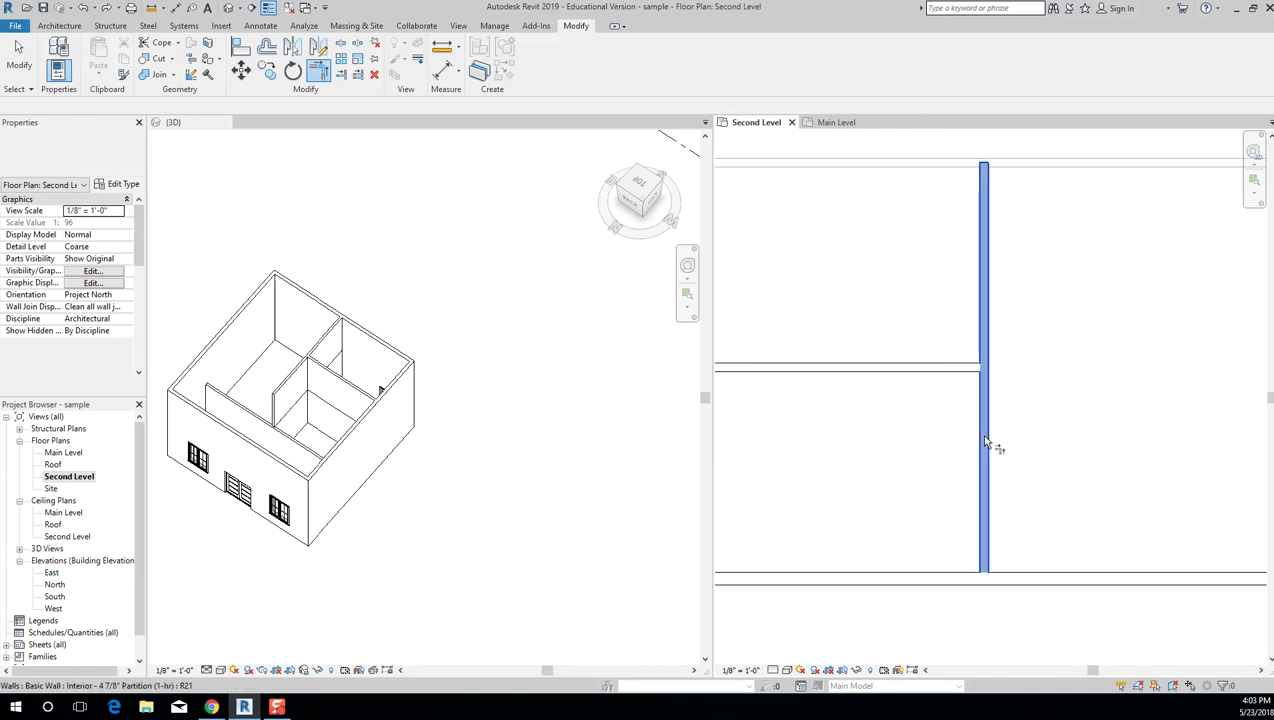
{"action": "left_click", "coordinate": [961, 368]}
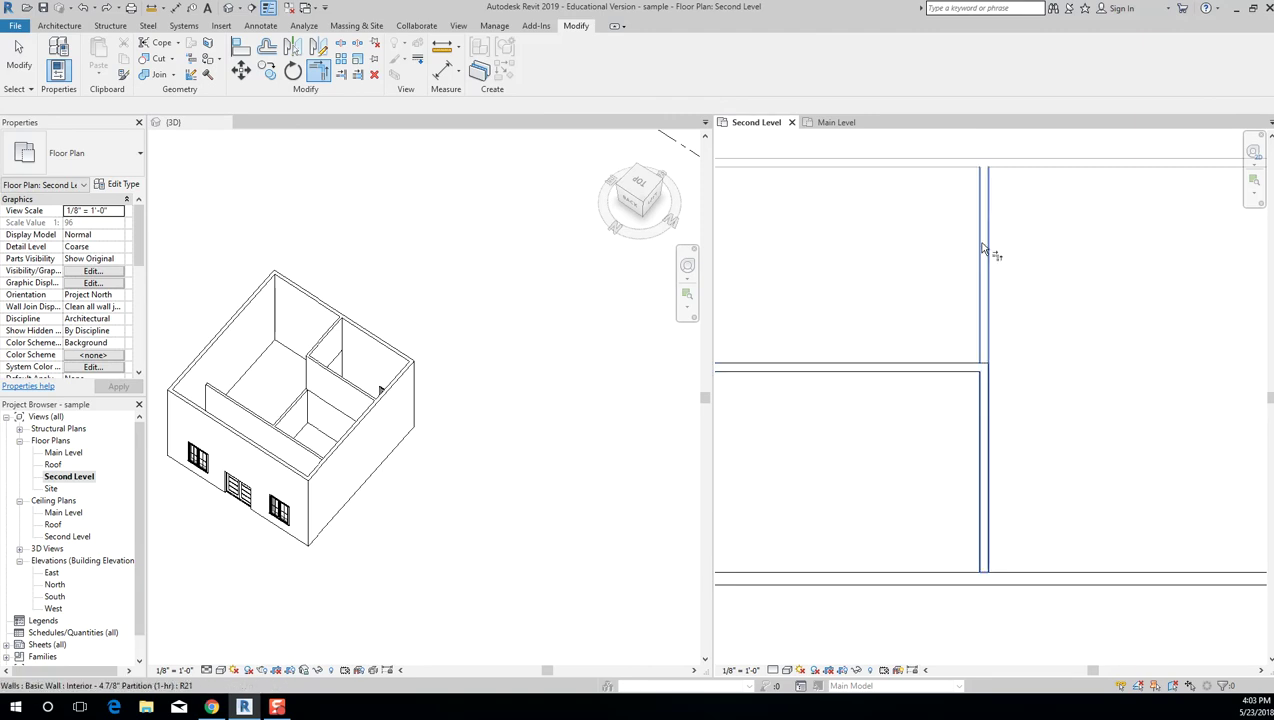
{"action": "scroll", "coordinate": [1160, 338], "scroll_direction": "down", "scroll_amount": 1}
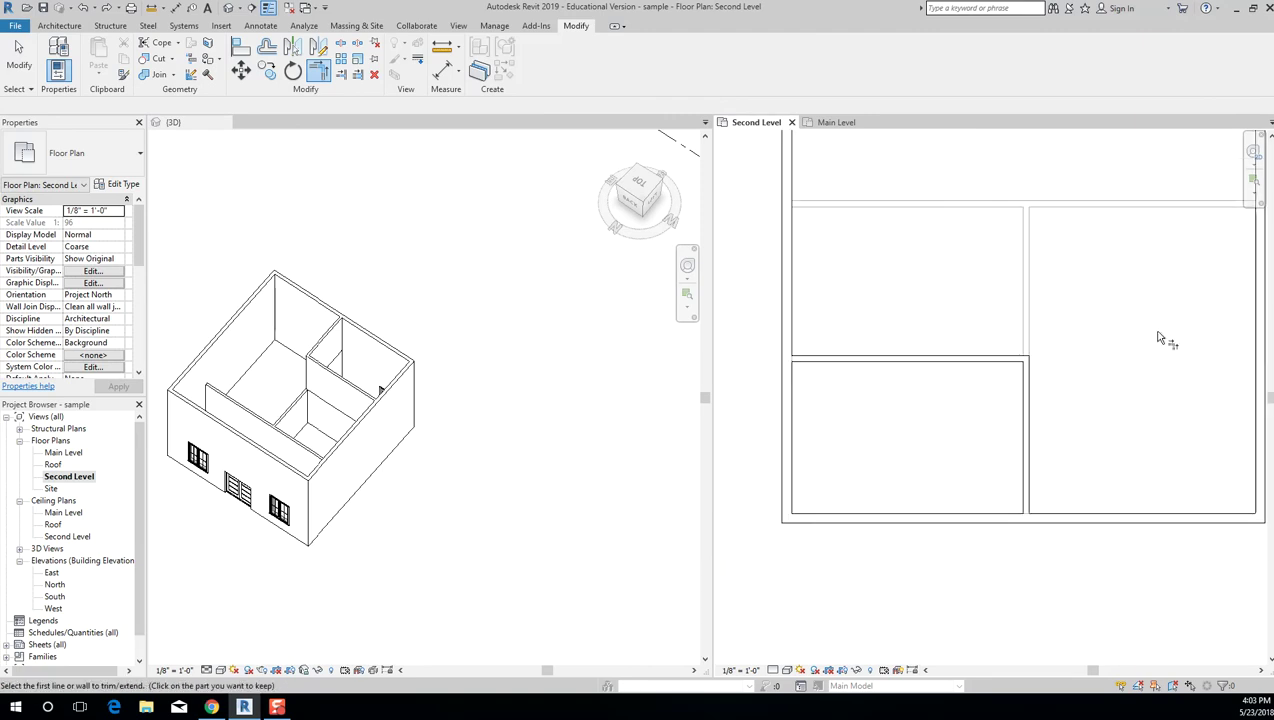
{"action": "key", "text": "Escape"}
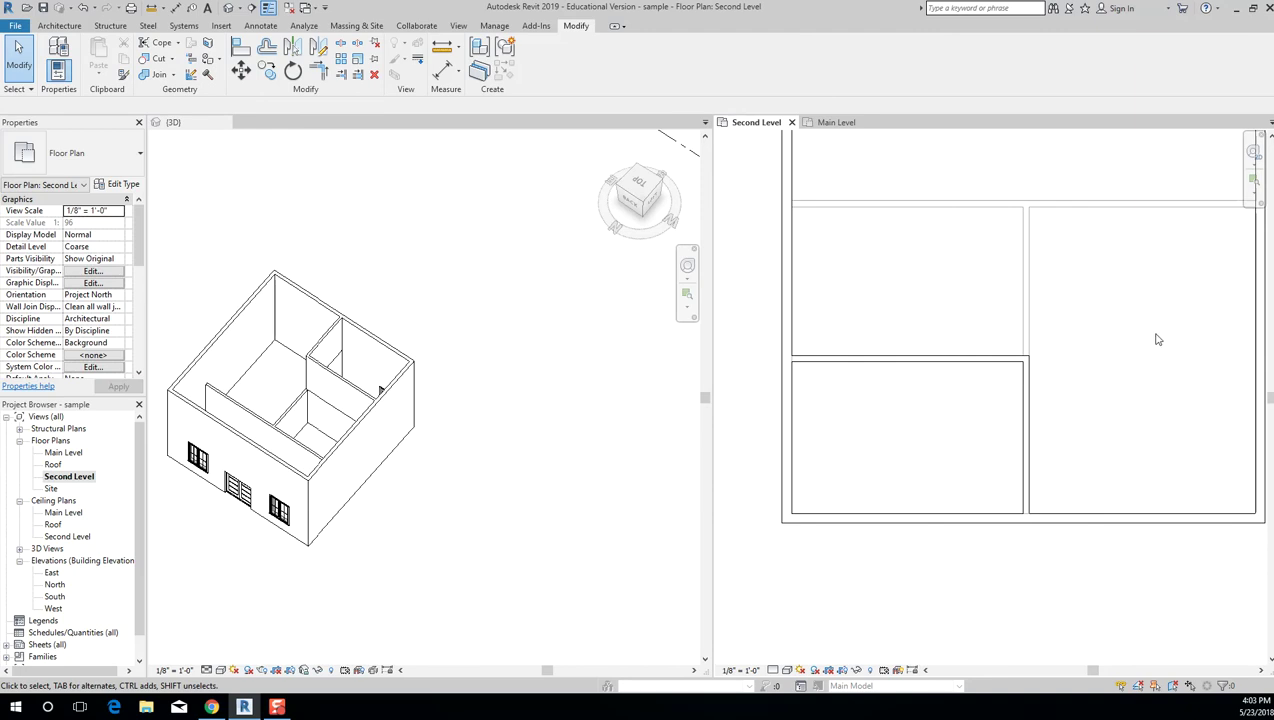
{"action": "scroll", "coordinate": [1152, 338], "scroll_direction": "down", "scroll_amount": 1}
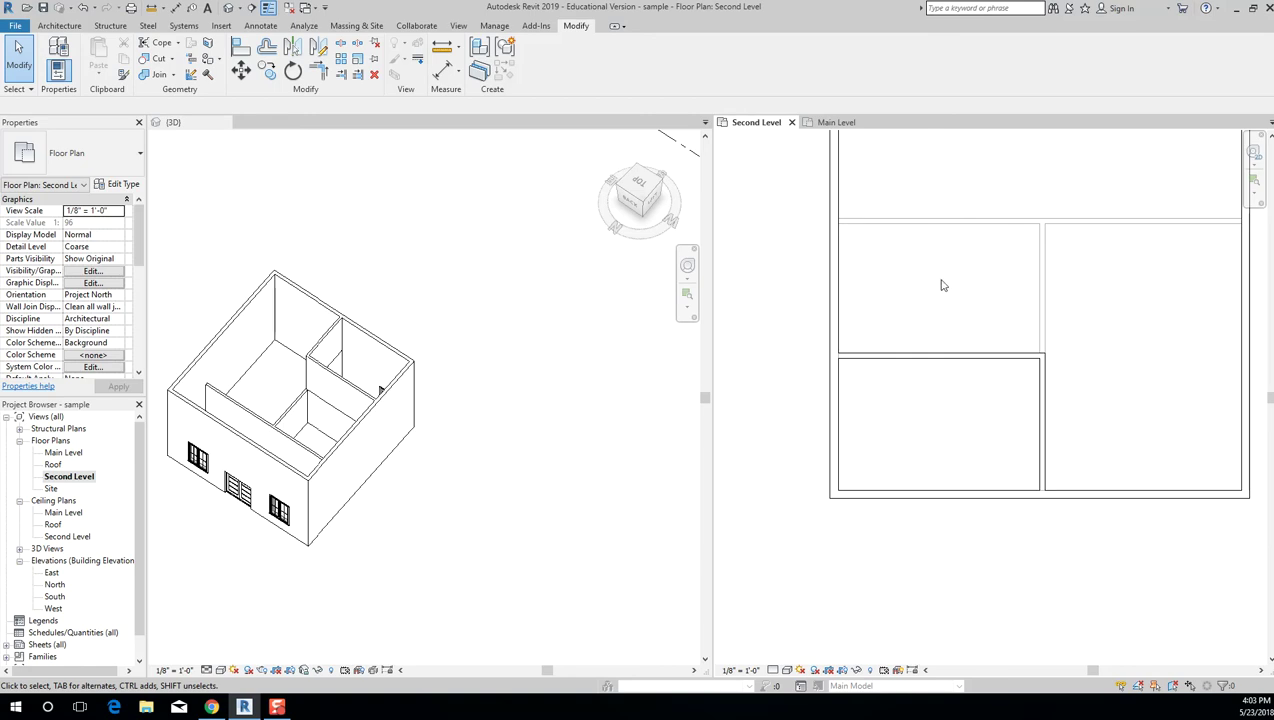
Open the Main Level floor plan and check the temporary dimensions of its lower and upper horizontal partitions.
{"action": "double_click", "coordinate": [83, 457]}
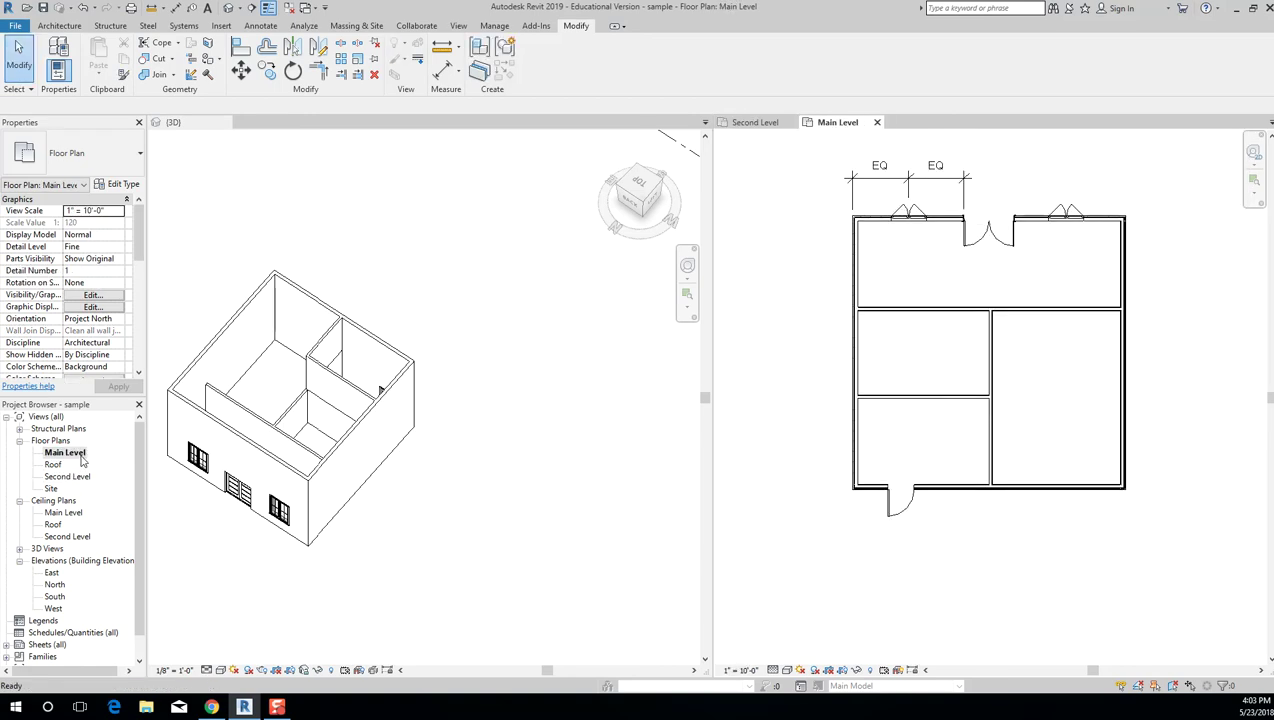
{"action": "left_click", "coordinate": [932, 398]}
{"action": "scroll", "coordinate": [837, 404], "scroll_direction": "up", "scroll_amount": 2}
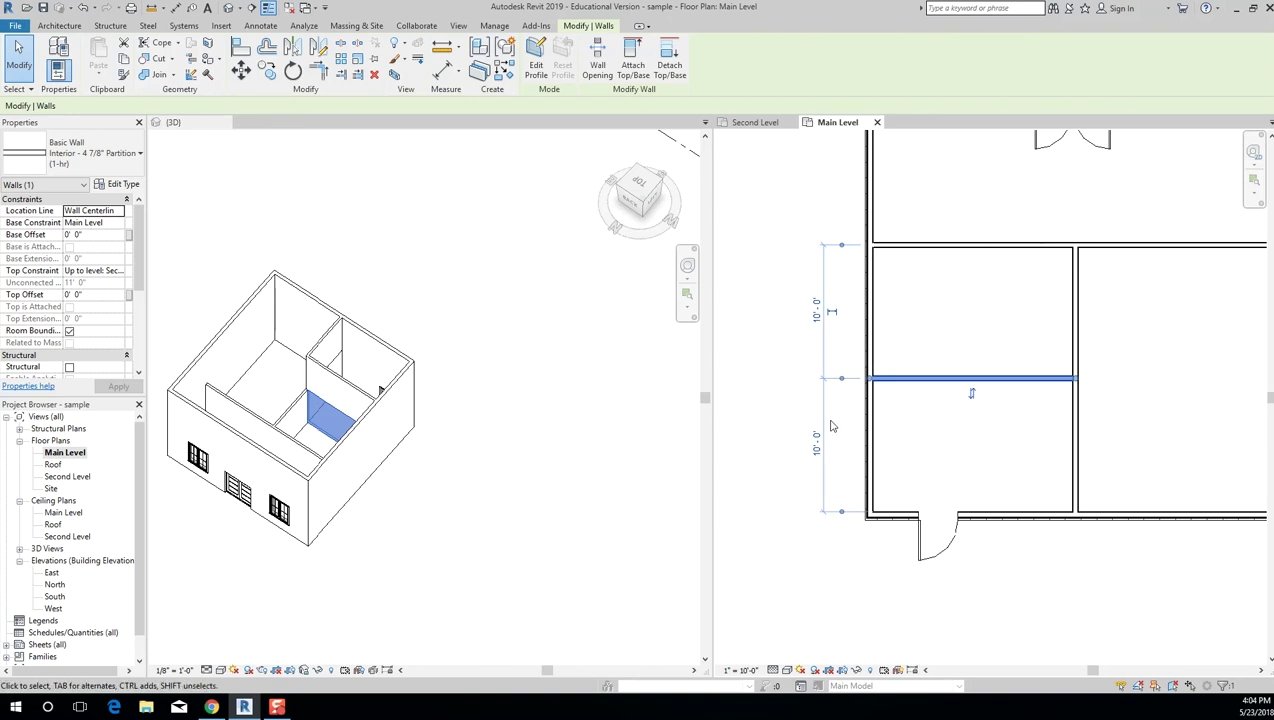
{"action": "left_click", "coordinate": [955, 299]}
{"action": "key", "text": "z"}
{"action": "key", "text": "f"}
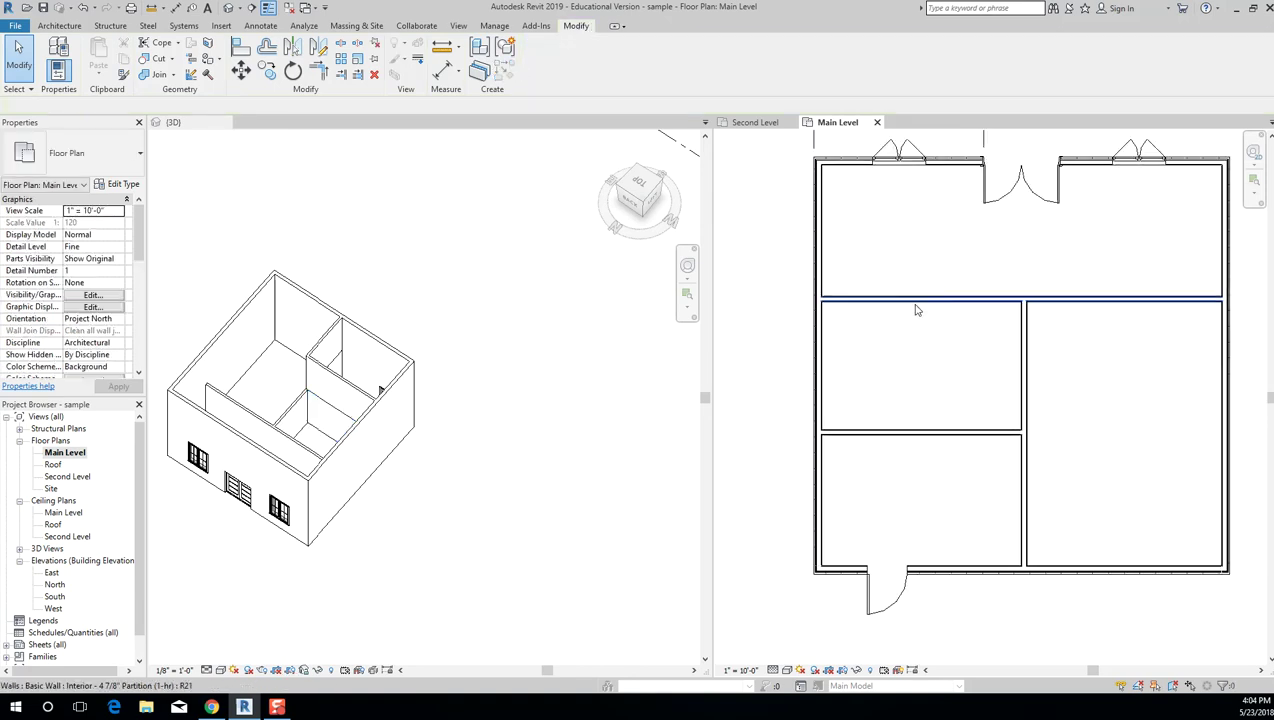
{"action": "left_click", "coordinate": [916, 304]}
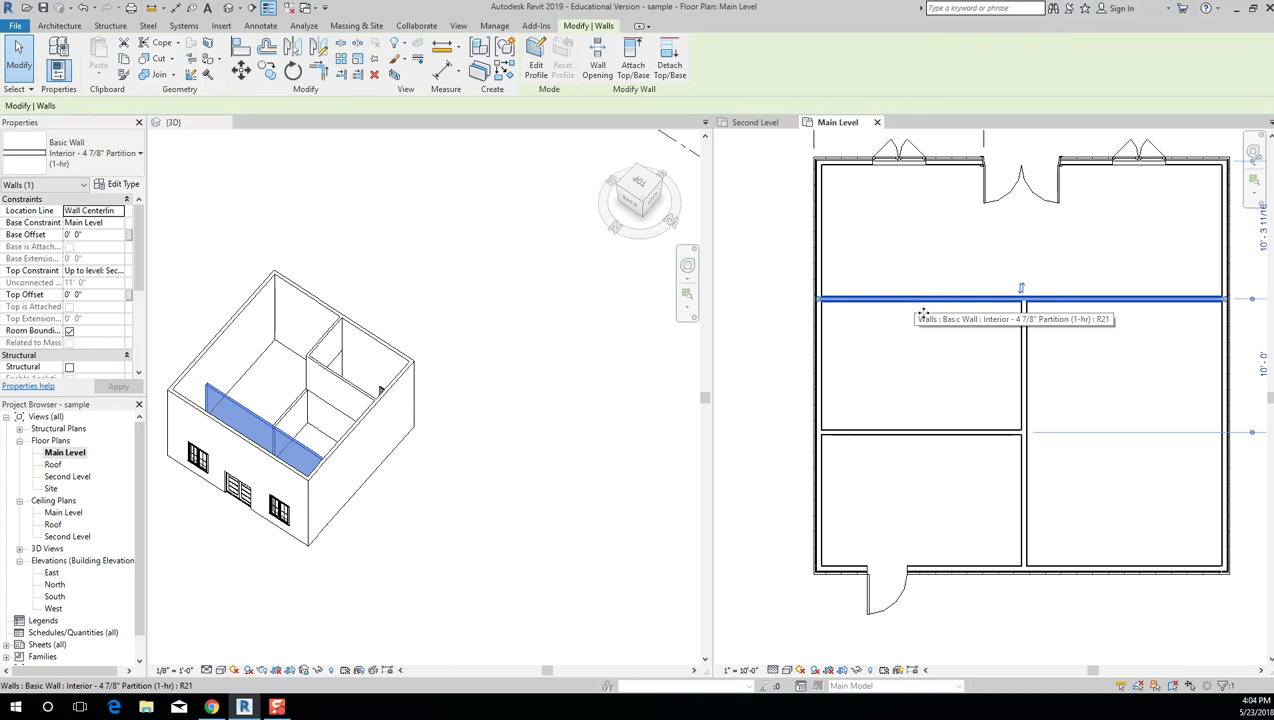
{"action": "scroll", "coordinate": [1064, 353], "scroll_direction": "down", "scroll_amount": 1}
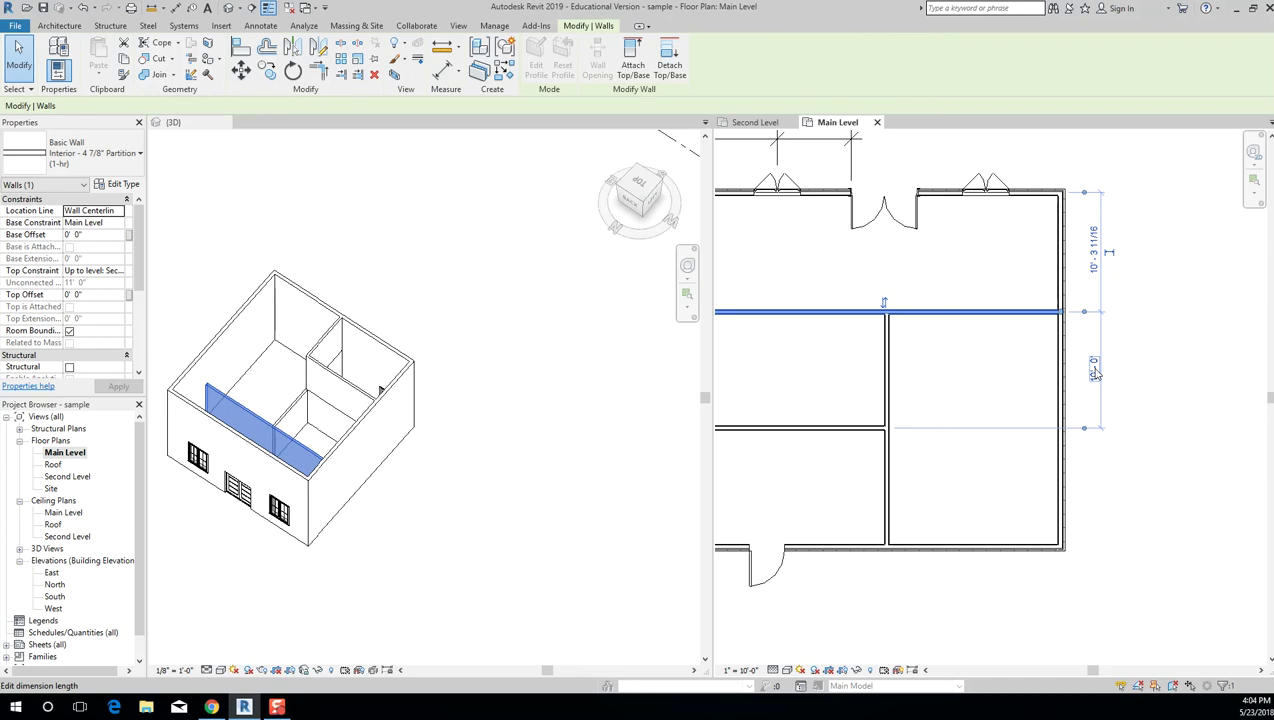
{"action": "left_click", "coordinate": [1116, 370]}
{"action": "scroll", "coordinate": [981, 356], "scroll_direction": "down", "scroll_amount": 3}
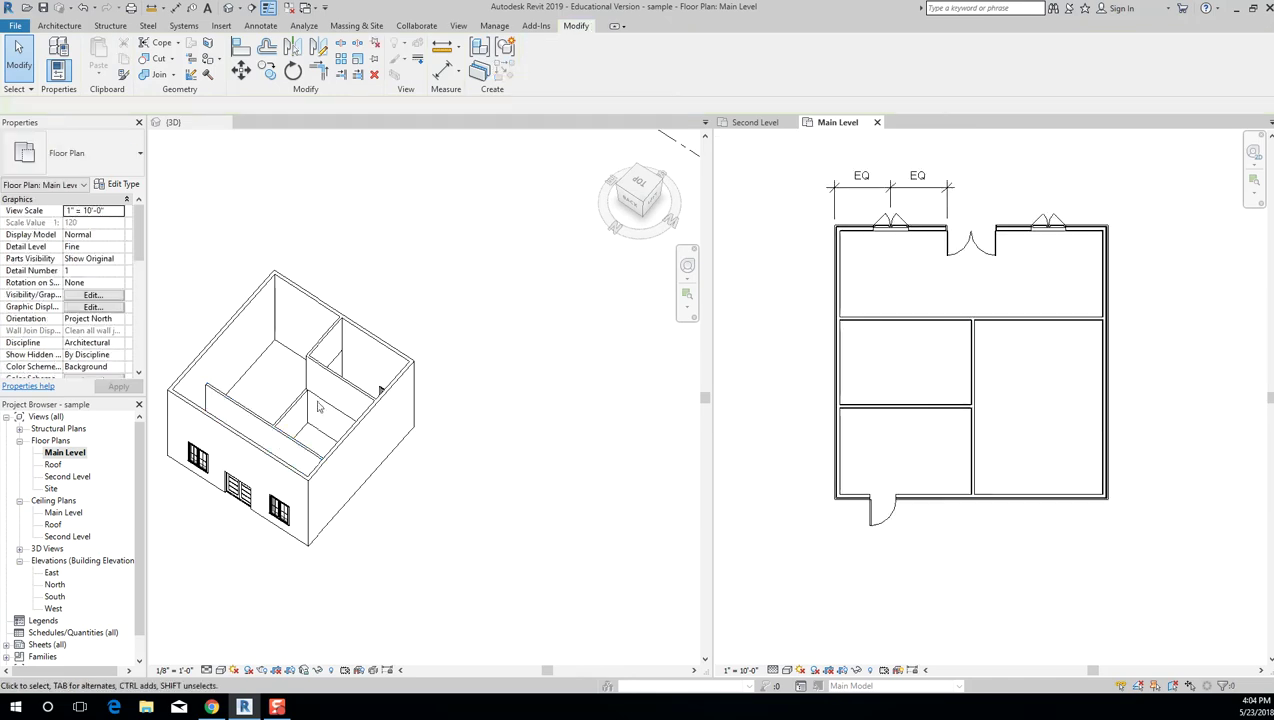
Return to the Second Level floor plan and examine the remaining partitions from another angle in the 3D view.
{"action": "double_click", "coordinate": [62, 477]}
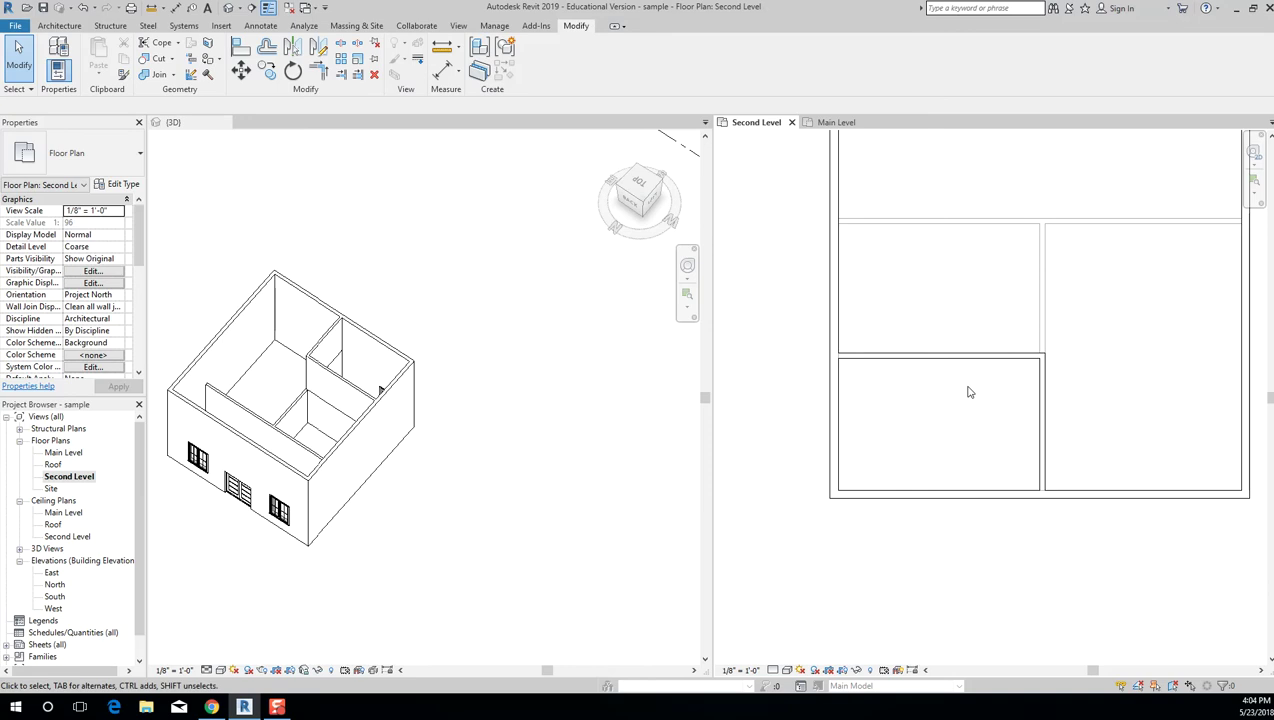
{"action": "scroll", "coordinate": [1010, 375], "scroll_direction": "down", "scroll_amount": 3}
{"action": "scroll", "coordinate": [1030, 385], "scroll_direction": "up", "scroll_amount": 3}
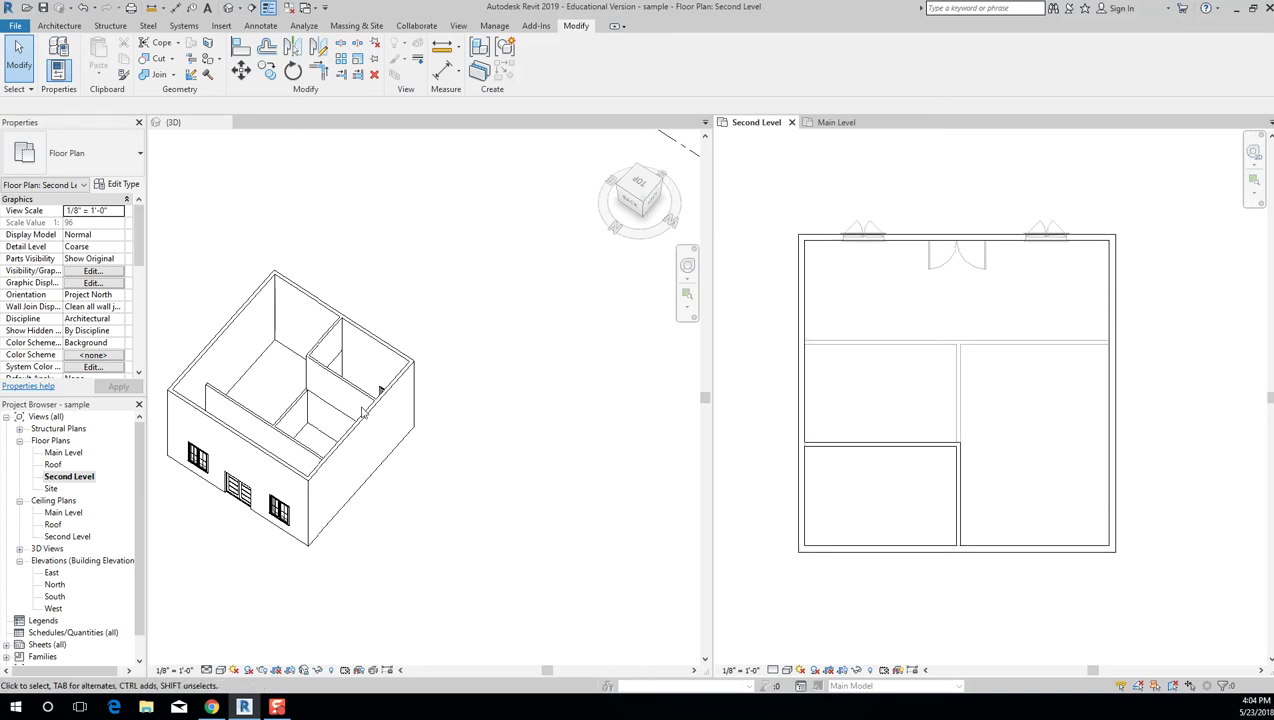
{"action": "scroll", "coordinate": [323, 418], "scroll_direction": "up", "scroll_amount": 3}
{"action": "scroll", "coordinate": [300, 415], "scroll_direction": "down", "scroll_amount": 3}
{"action": "middle_click_drag", "start_coordinate": [280, 410], "coordinate": [566, 289]}
{"action": "scroll", "coordinate": [560, 292], "scroll_direction": "down", "scroll_amount": 1}
{"action": "scroll", "coordinate": [540, 310], "scroll_direction": "up", "scroll_amount": 5}
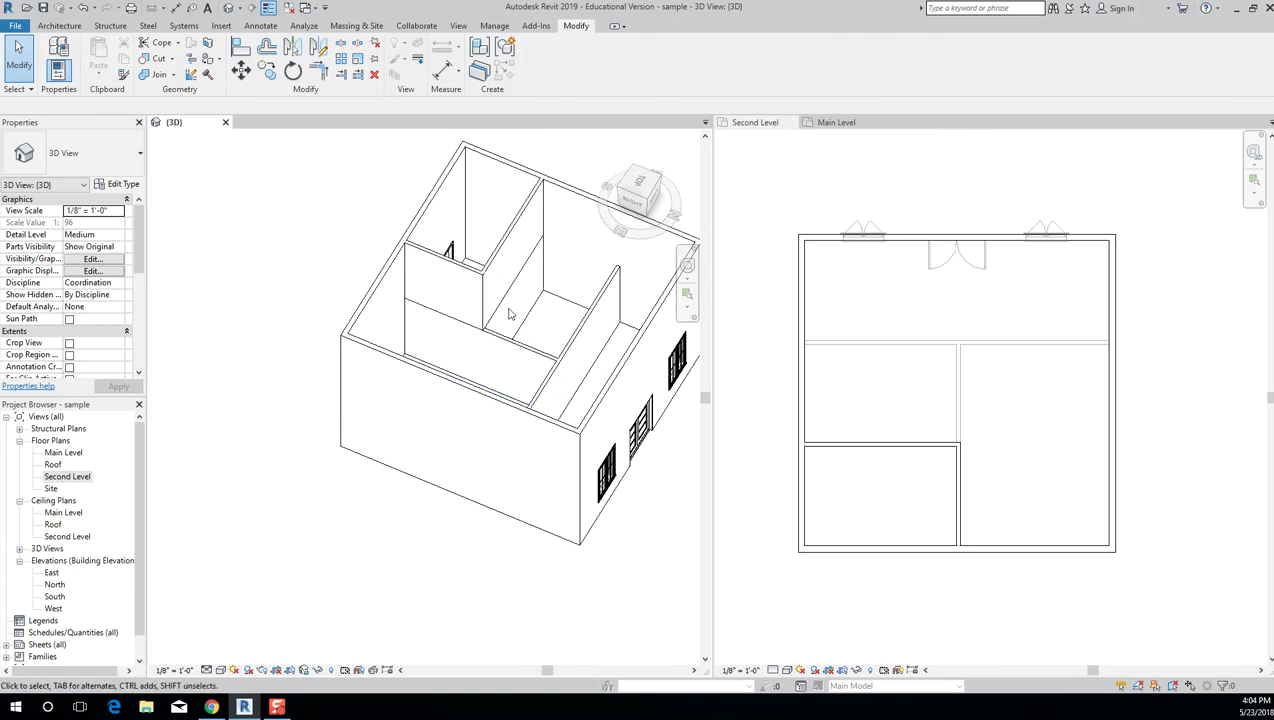
{"action": "mouse_move", "coordinate": [522, 333]}
{"action": "middle_mouse_down", "text": "shift"}
{"action": "mouse_move", "coordinate": [527, 352]}
{"action": "mouse_move", "coordinate": [572, 304]}
{"action": "mouse_move", "coordinate": [606, 362]}
{"action": "mouse_move", "coordinate": [535, 343]}
{"action": "middle_mouse_up", "text": "shift"}
{"action": "left_click", "coordinate": [819, 203]}
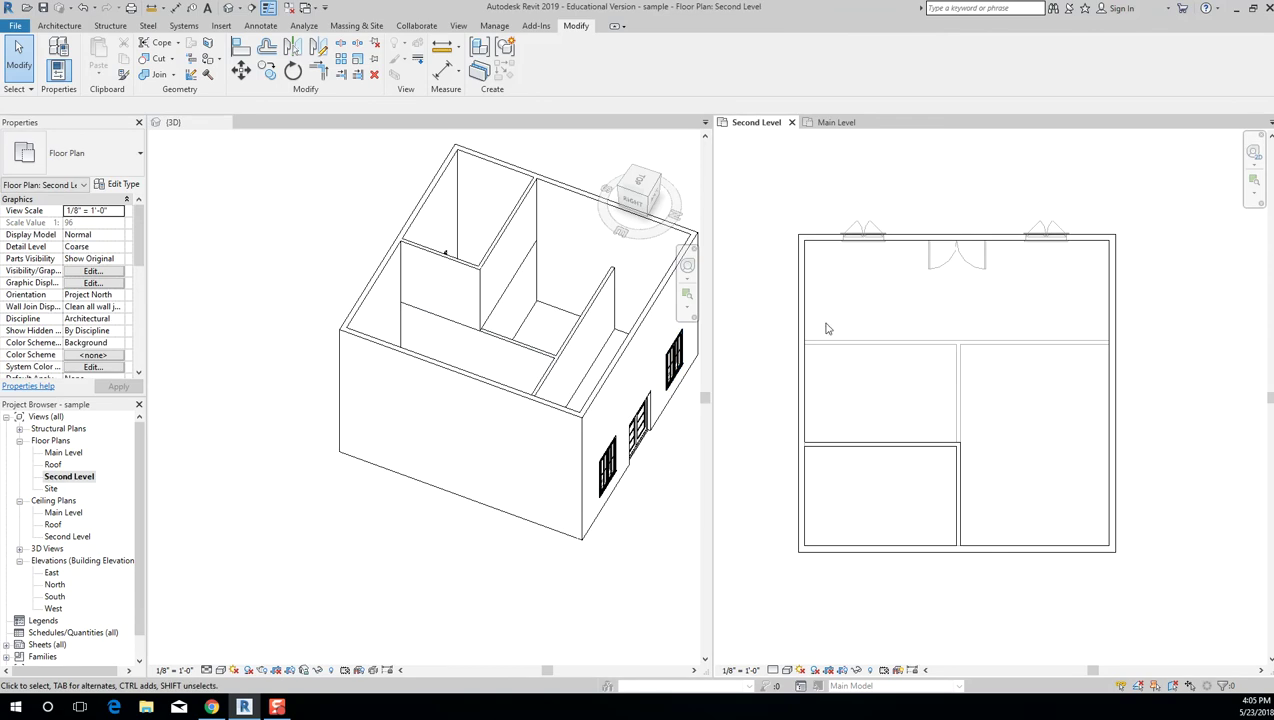
{"action": "left_click", "coordinate": [88, 478]}
{"action": "scroll", "coordinate": [900, 385], "scroll_direction": "up", "scroll_amount": 1}
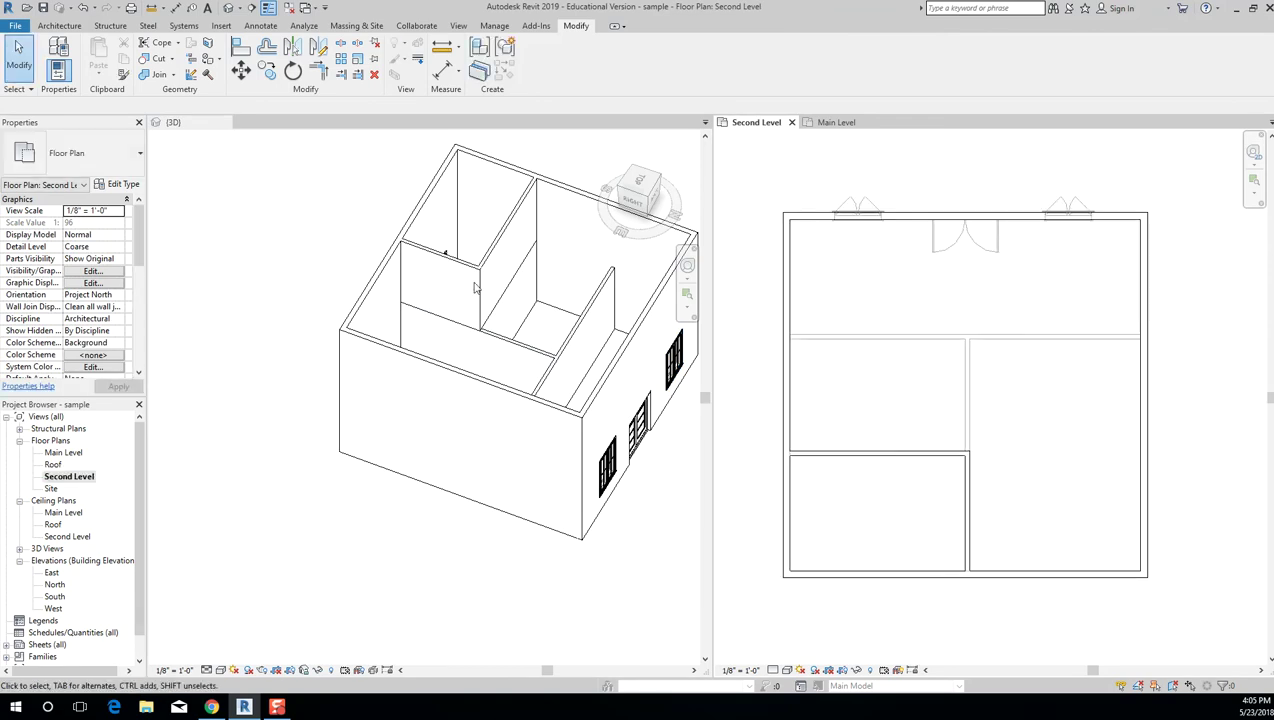
{"action": "left_click", "coordinate": [63, 27]}
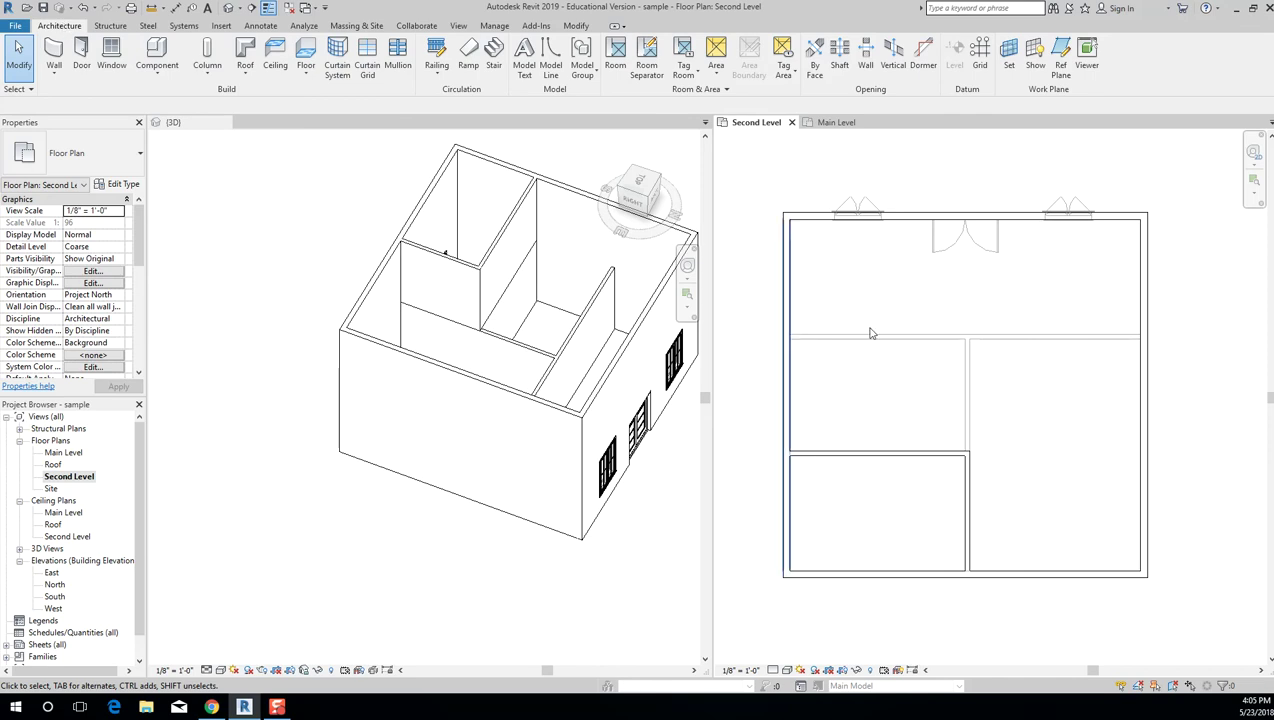
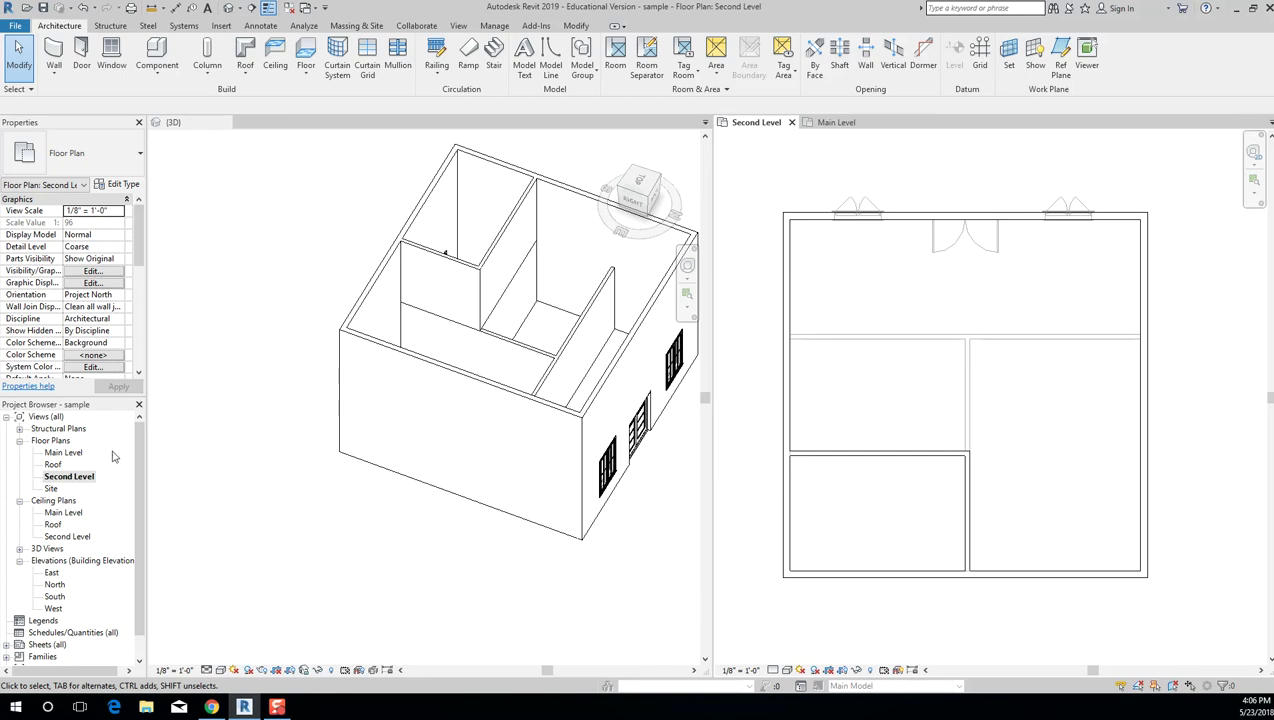
Compare the Main Level and Second Level floor plans and check the underlay range of the Second Level view.
{"action": "double_click", "coordinate": [63, 452]}
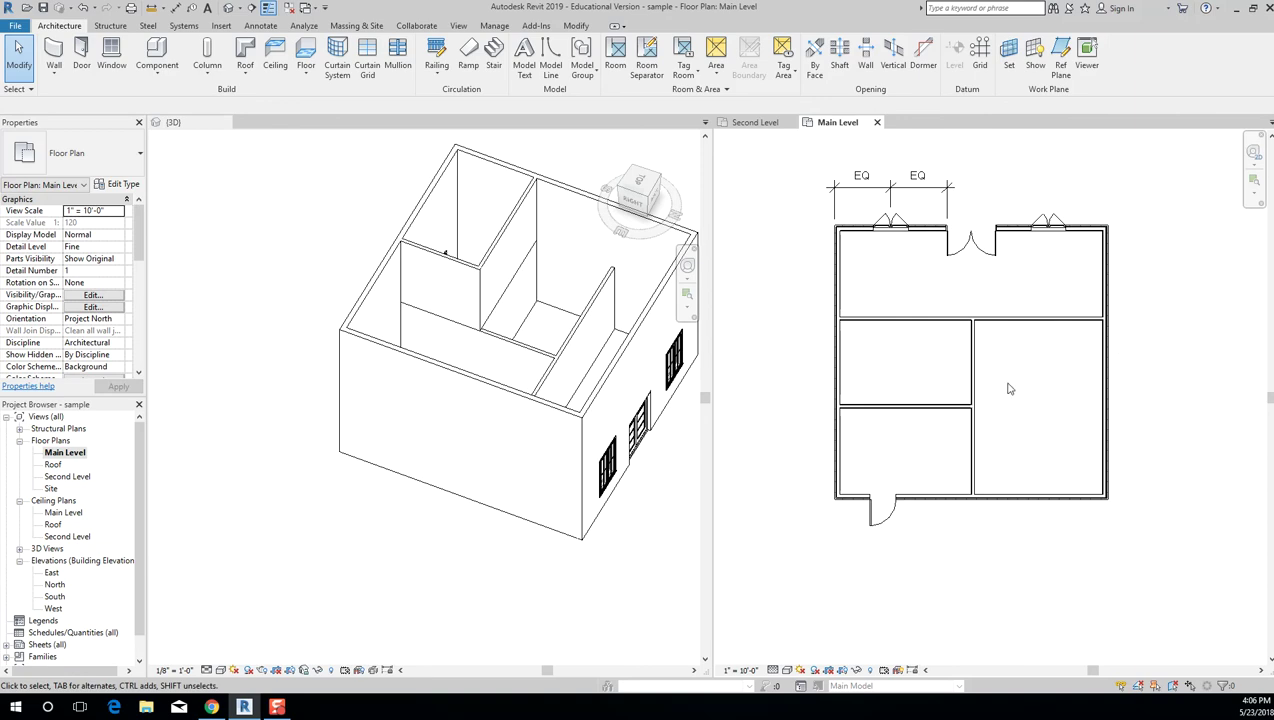
{"action": "middle_click_drag", "start_coordinate": [990, 390], "coordinate": [1023, 392]}
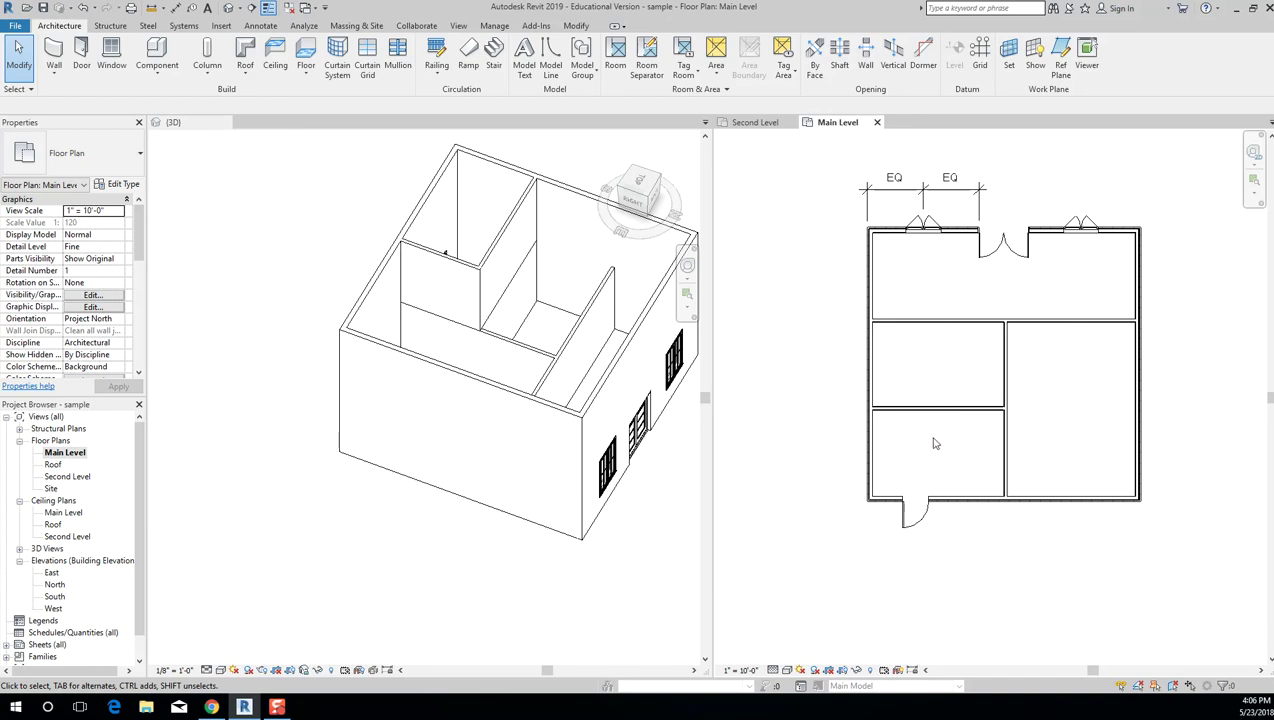
{"action": "scroll", "coordinate": [935, 440], "scroll_direction": "up", "scroll_amount": 2}
{"action": "double_click", "coordinate": [78, 477]}
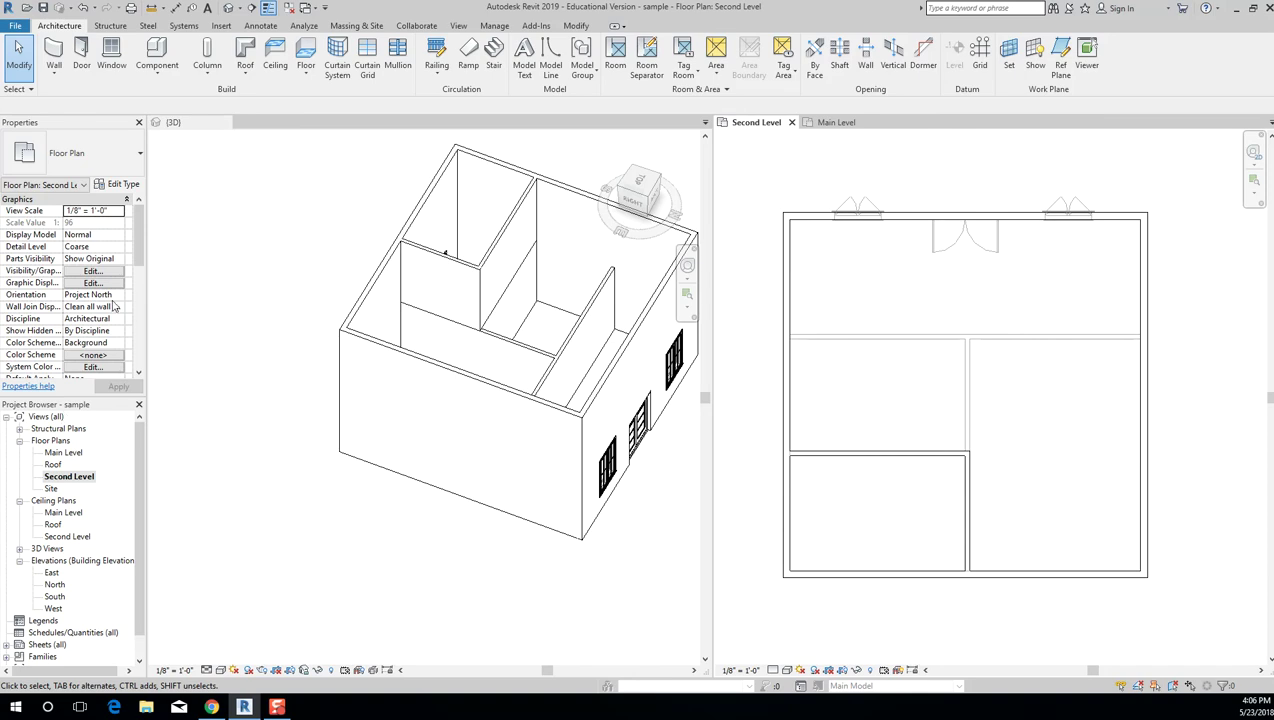
{"action": "scroll", "coordinate": [143, 250], "scroll_direction": "down", "scroll_amount": 4}
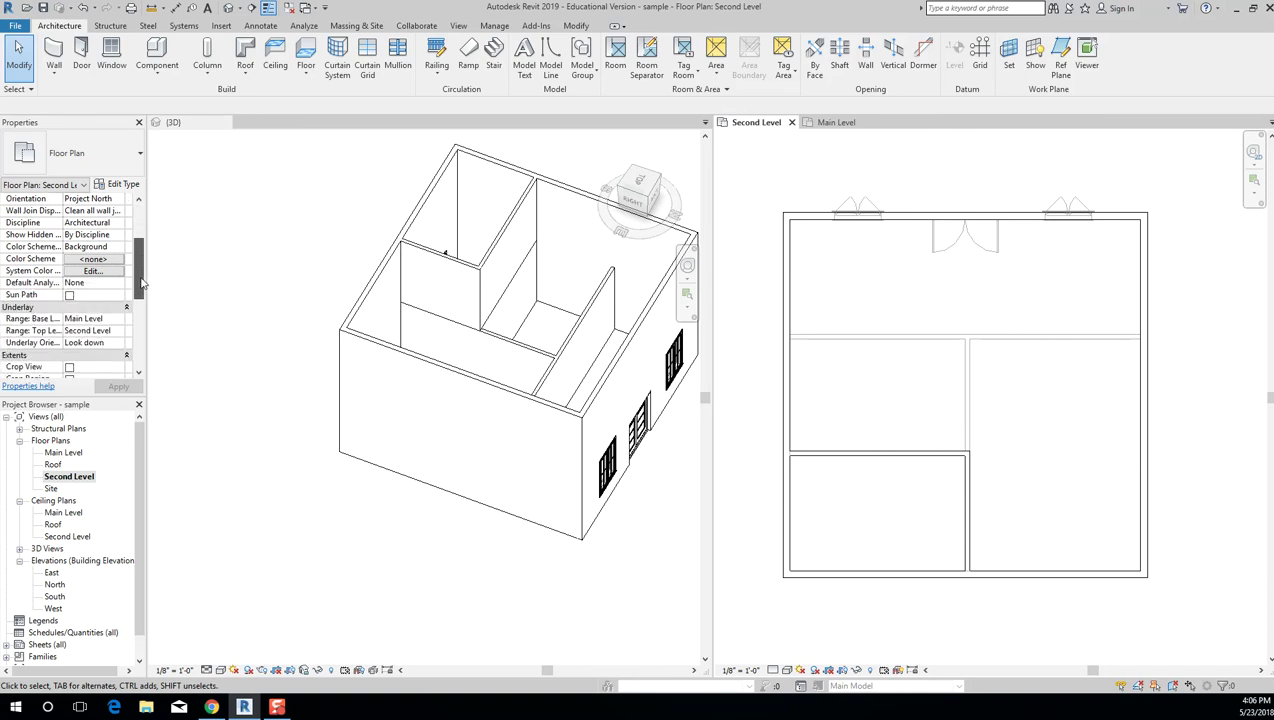
{"action": "scroll", "coordinate": [143, 250], "scroll_direction": "up", "scroll_amount": 4}
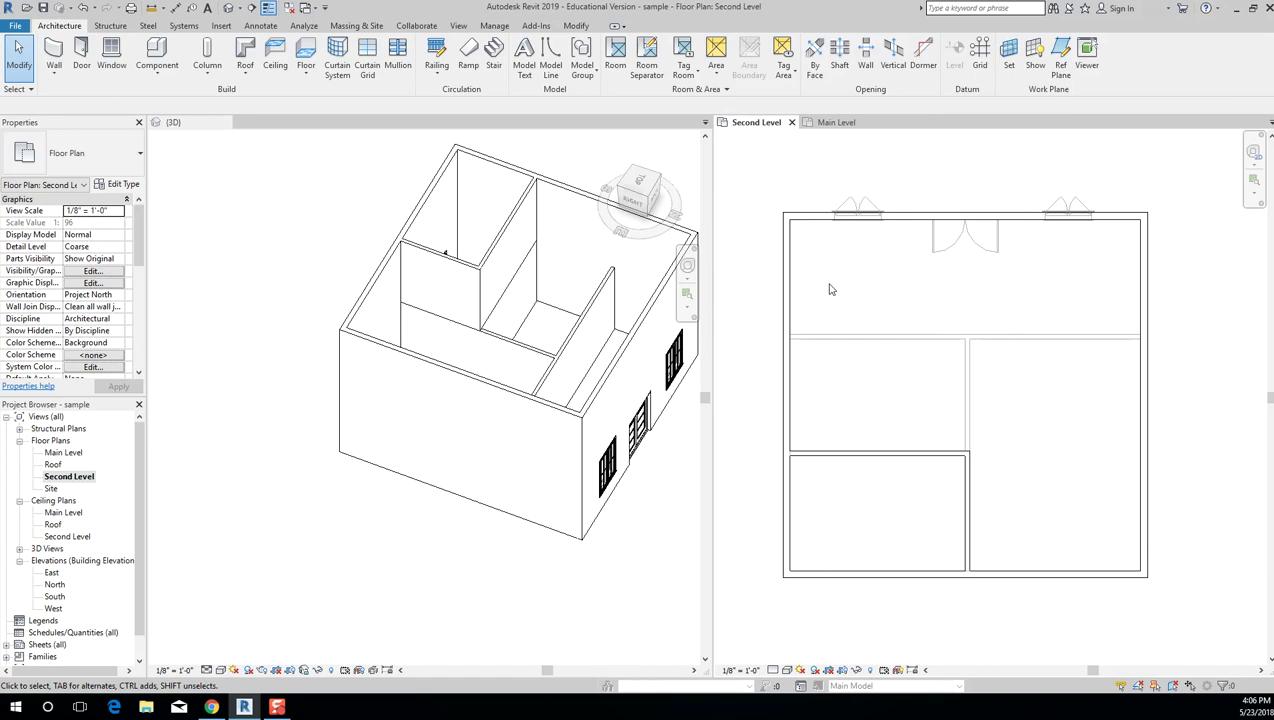
Open the Main Level floor plan with the whole building in view.
{"action": "double_click", "coordinate": [63, 452]}
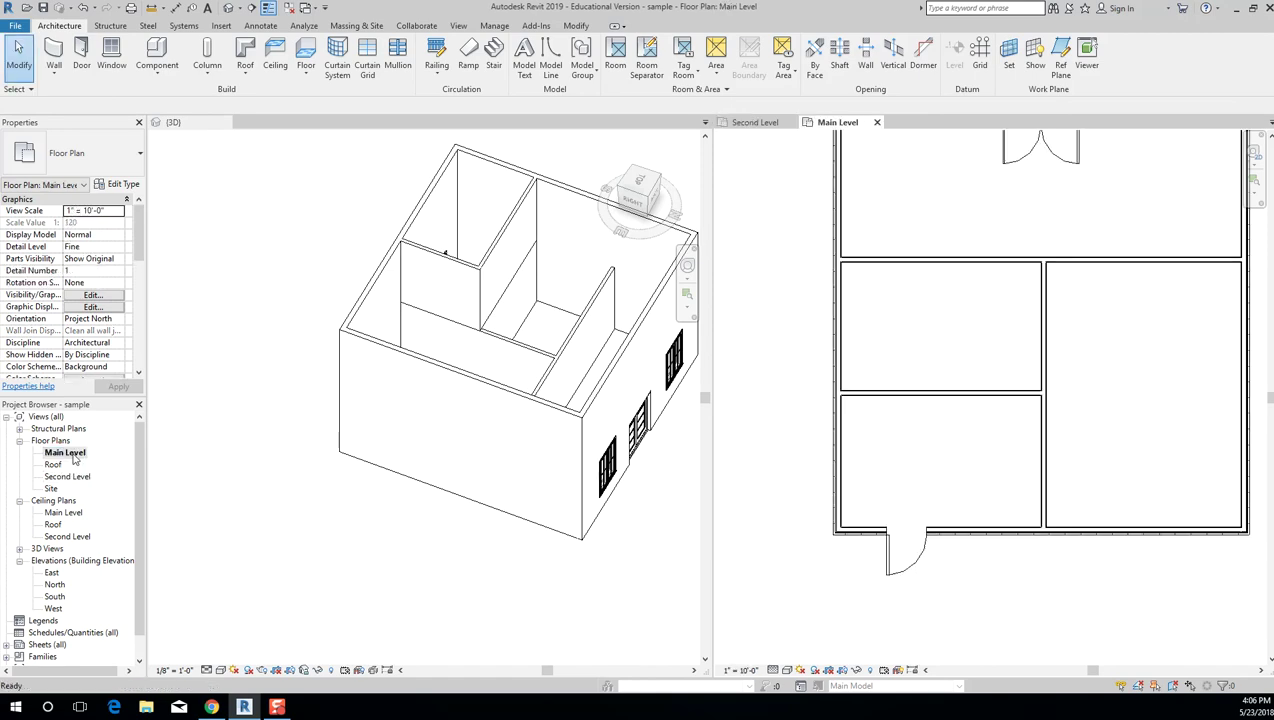
{"action": "scroll", "coordinate": [871, 598], "scroll_direction": "down", "scroll_amount": 2}
{"action": "middle_click_drag", "start_coordinate": [907, 583], "coordinate": [893, 540]}
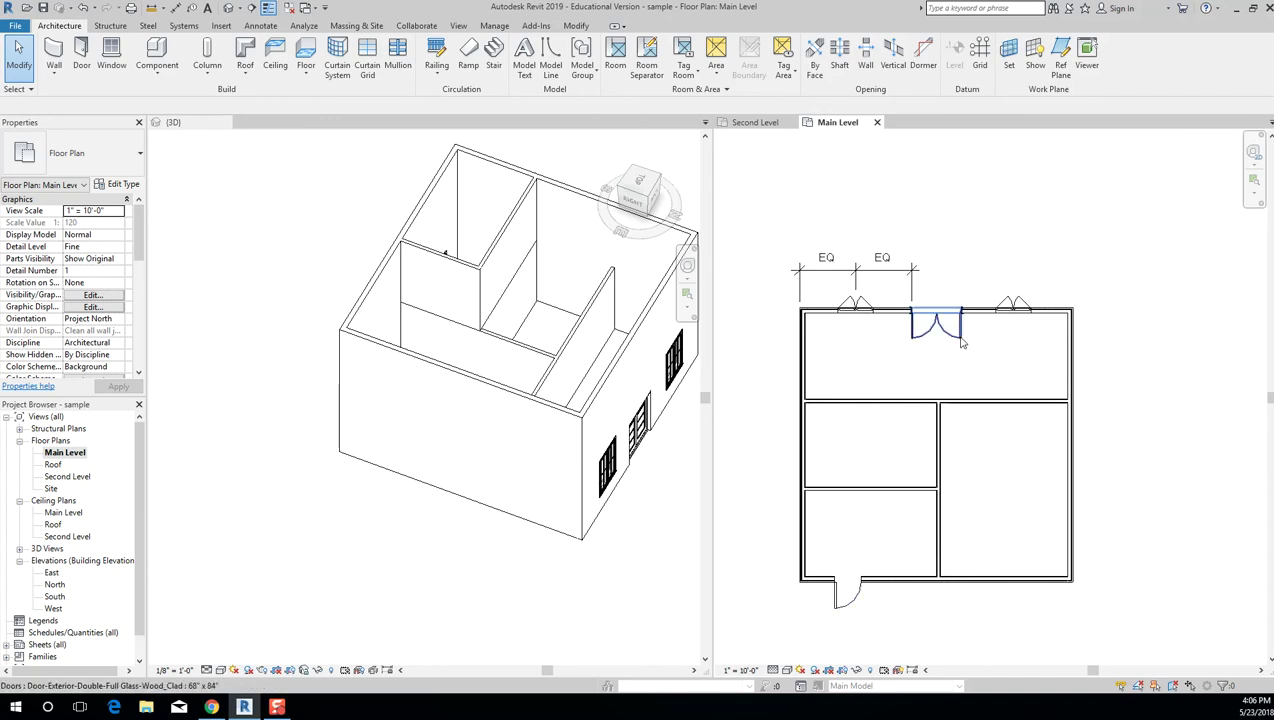
Return to the Second Level floor plan and check its underlay base and top level settings.
{"action": "double_click", "coordinate": [82, 477]}
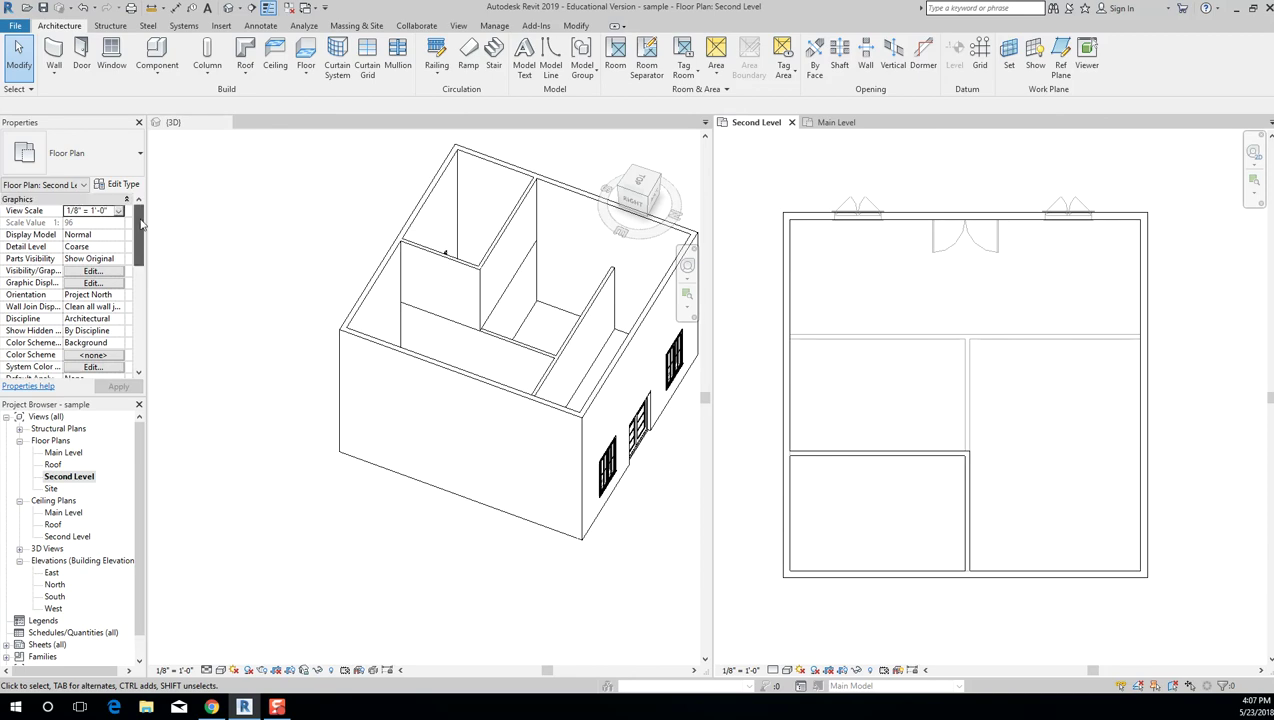
{"action": "left_click_drag", "start_coordinate": [141, 246], "coordinate": [141, 291]}
{"action": "left_click", "coordinate": [115, 285]}
{"action": "left_click", "coordinate": [118, 283]}
{"action": "left_click", "coordinate": [110, 306]}
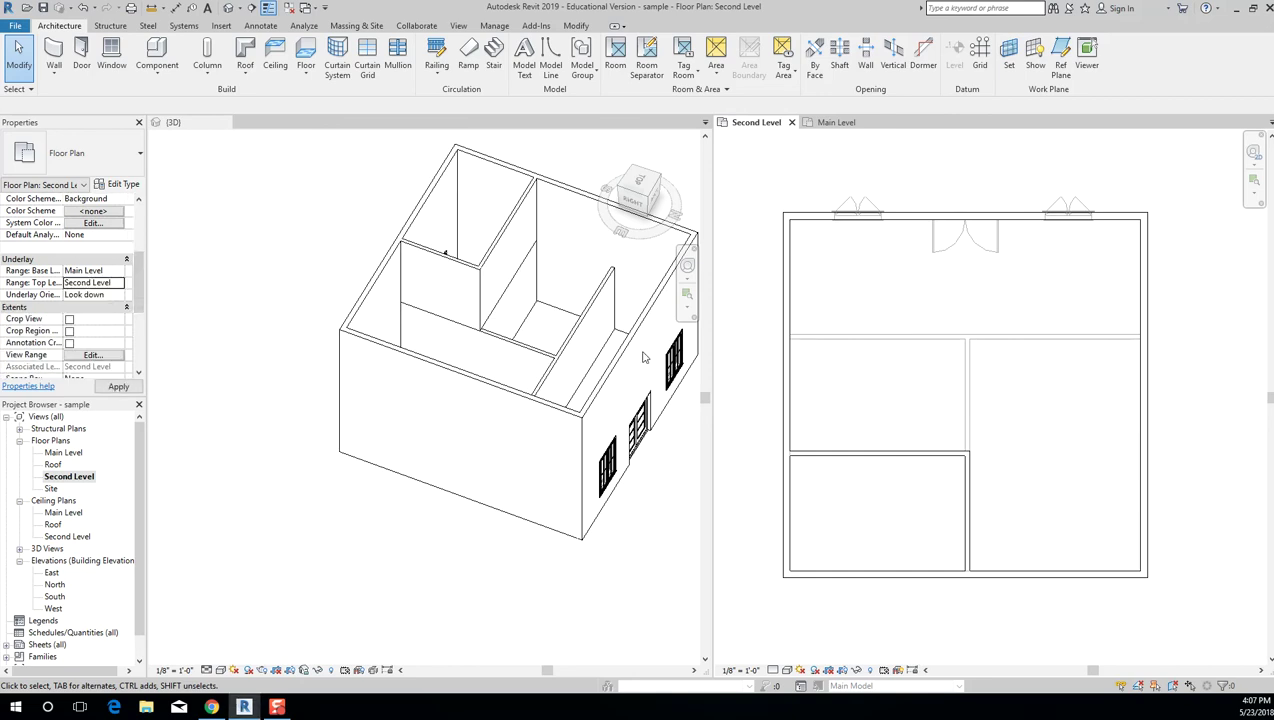
{"action": "left_click_drag", "start_coordinate": [141, 289], "coordinate": [141, 292]}
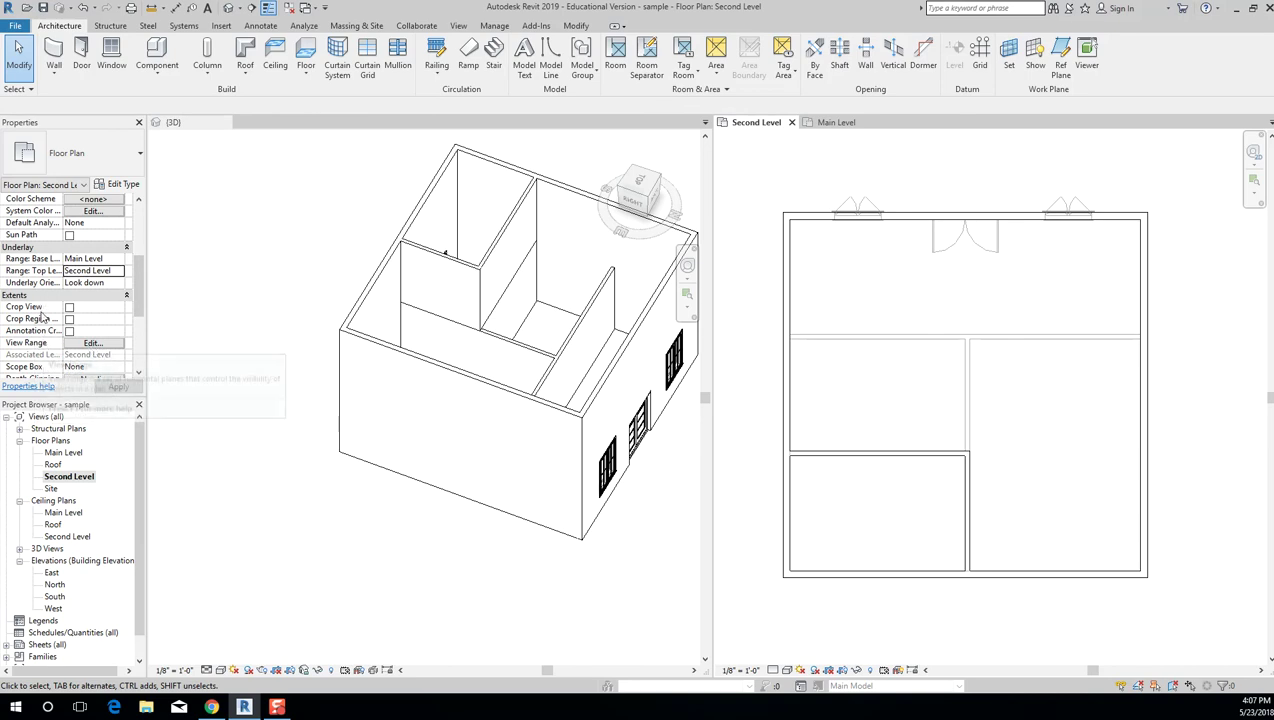
Open the View Range of the Second Level plan and try a Top offset of 4' 0".
{"action": "left_click", "coordinate": [92, 343]}
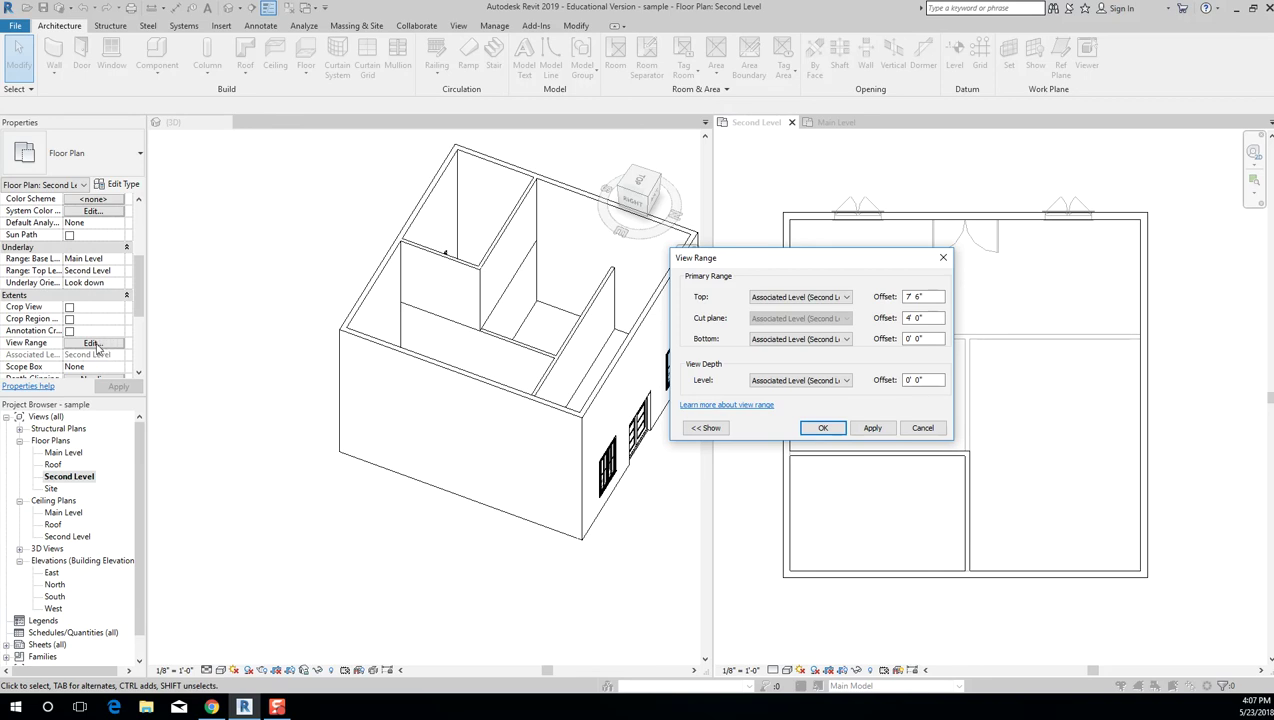
{"action": "left_click_drag", "start_coordinate": [814, 260], "coordinate": [505, 268]}
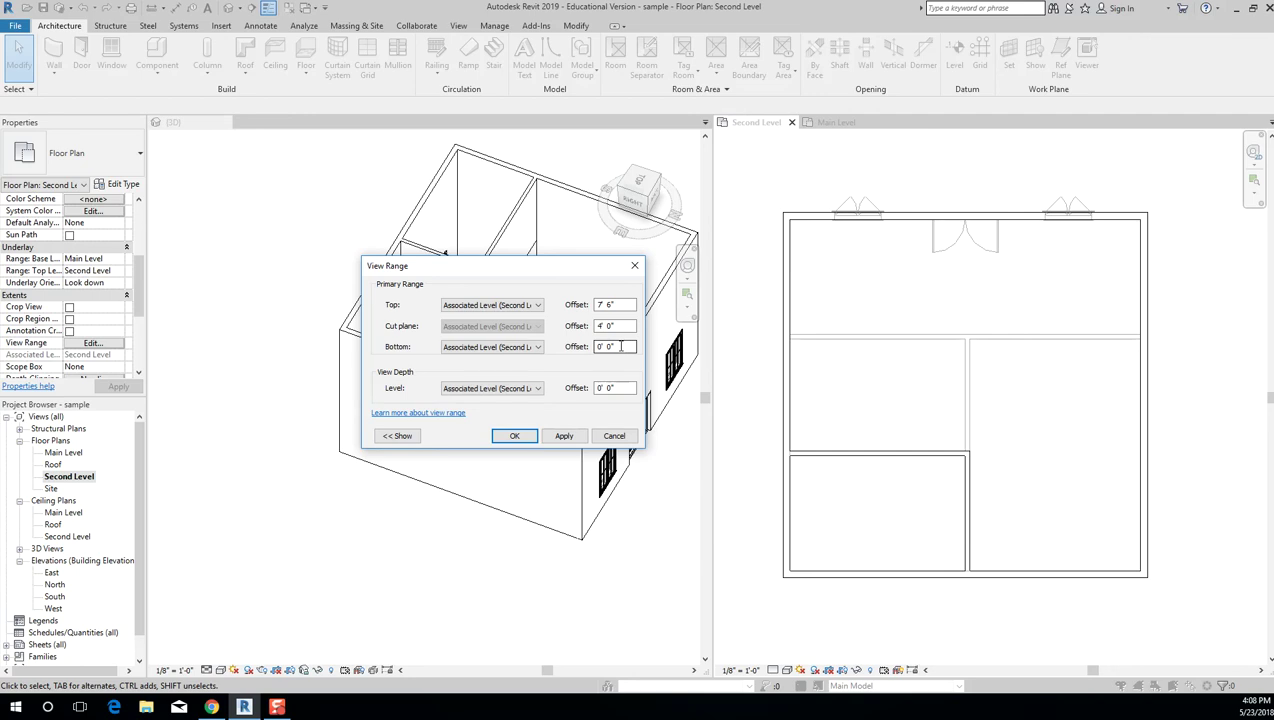
{"action": "left_click_drag", "start_coordinate": [627, 304], "coordinate": [551, 307]}
{"action": "type", "text": "4"}
{"action": "left_click", "coordinate": [565, 437]}
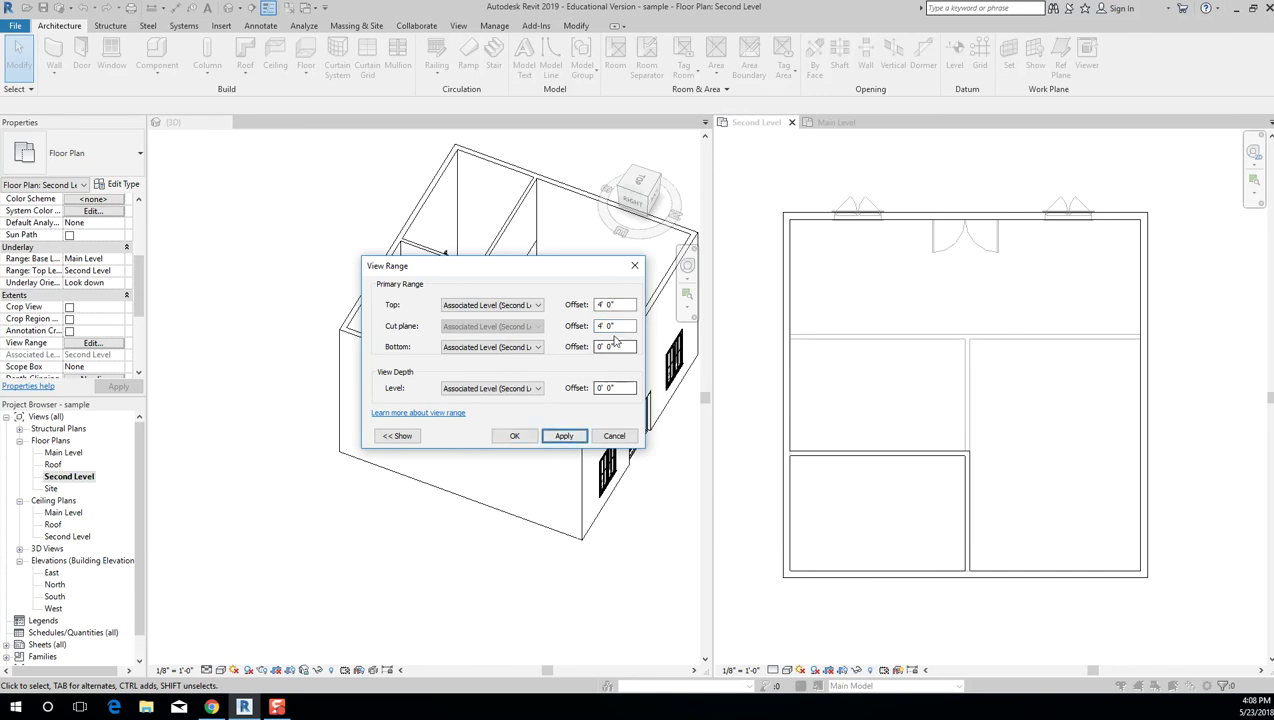
Set the view range's Top offset to 7' 6" and the cut plane offset to 3' 0".
{"action": "type", "text": "7"}
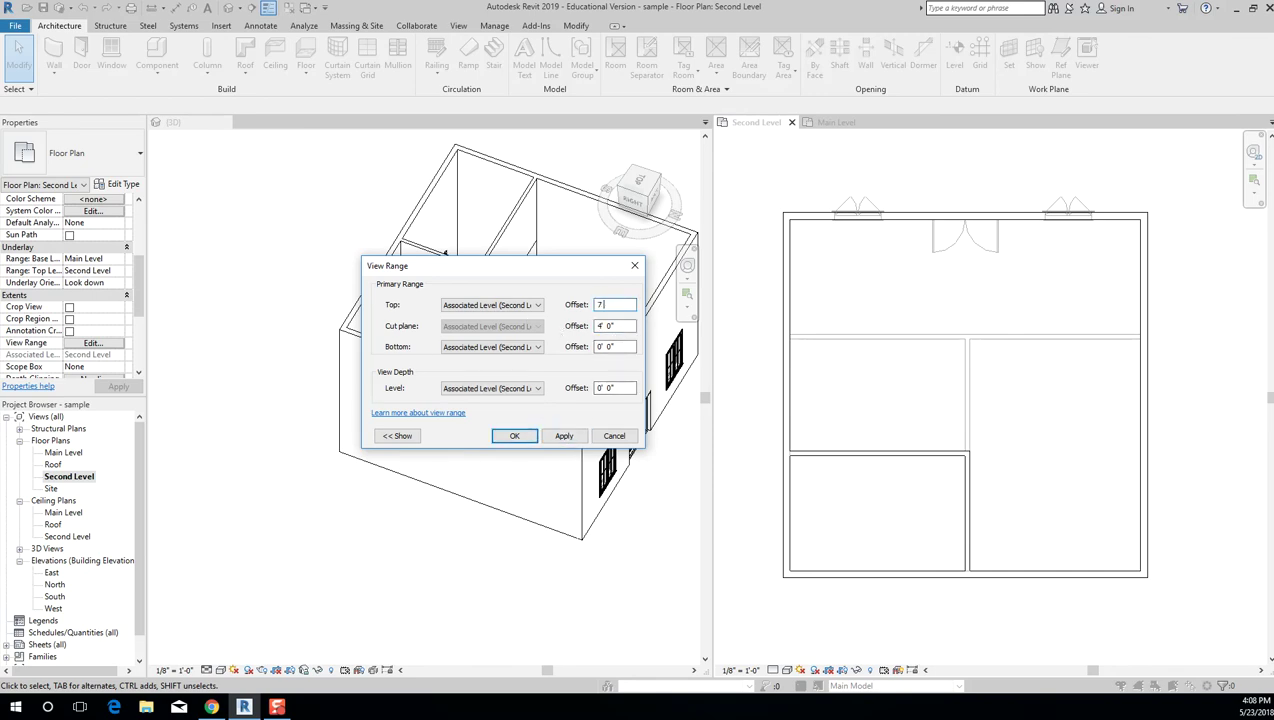
{"action": "left_click_drag", "start_coordinate": [606, 322], "coordinate": [548, 328]}
{"action": "type", "text": "3"}
{"action": "key", "text": "Tab"}
{"action": "left_click", "coordinate": [564, 436]}
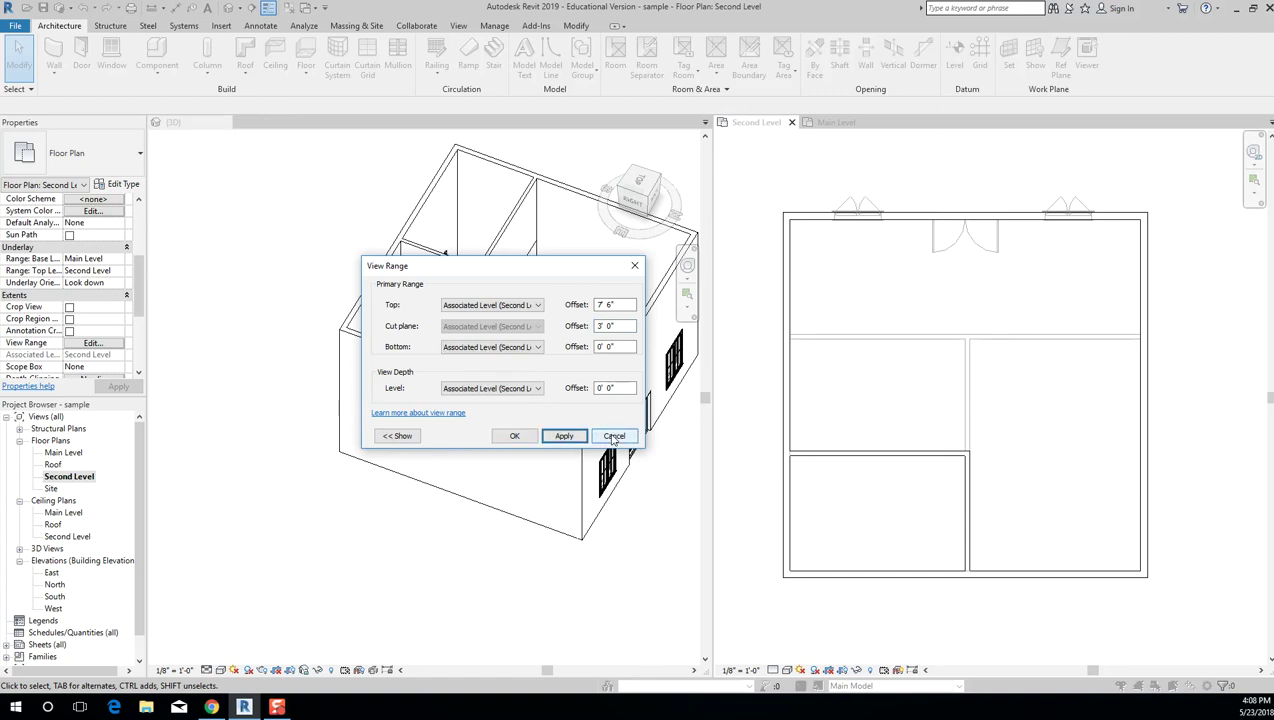
Try to set the Bottom of the primary range to Level Below (Main Level).
{"action": "left_click", "coordinate": [628, 345]}
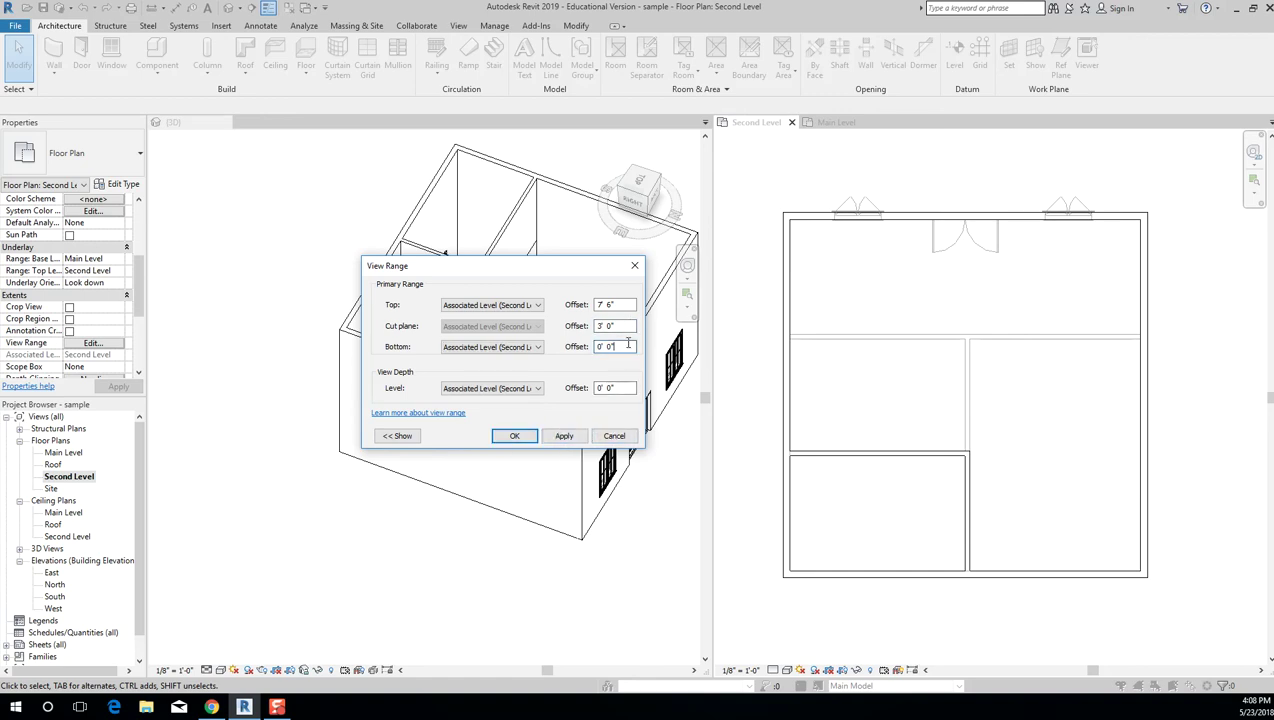
{"action": "left_click", "coordinate": [526, 350]}
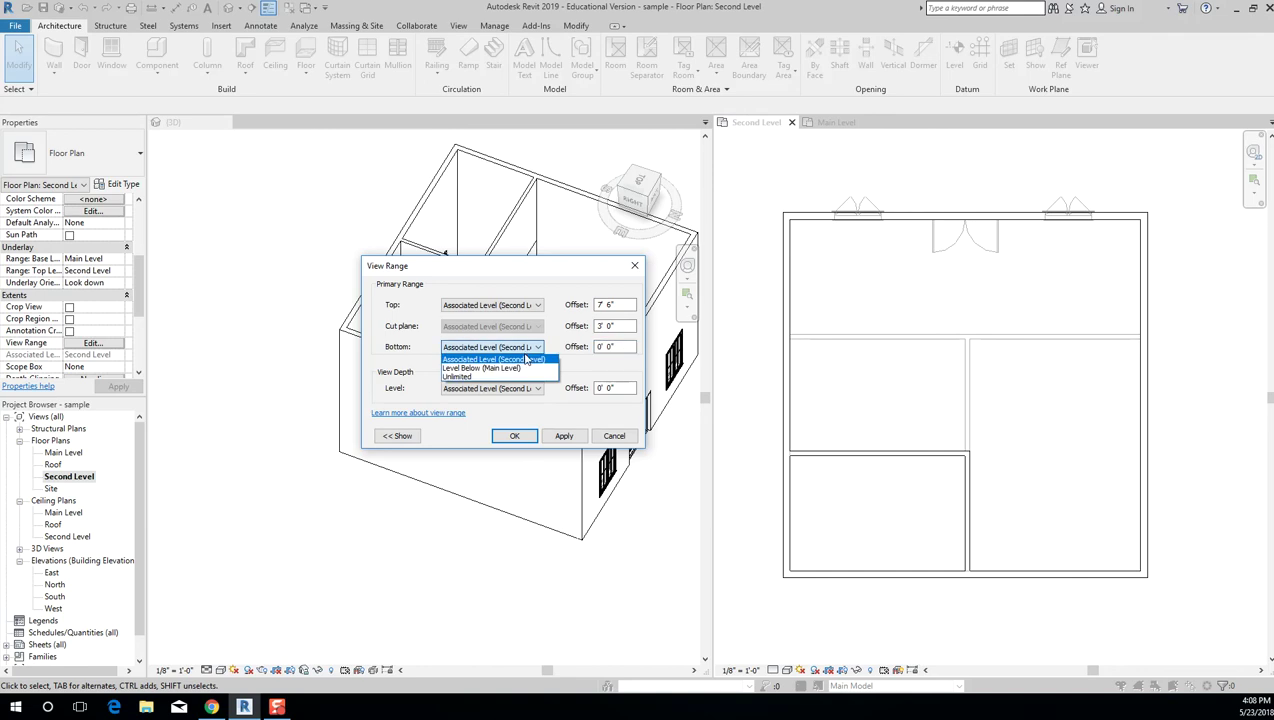
{"action": "left_click", "coordinate": [525, 368]}
{"action": "left_click", "coordinate": [564, 436]}
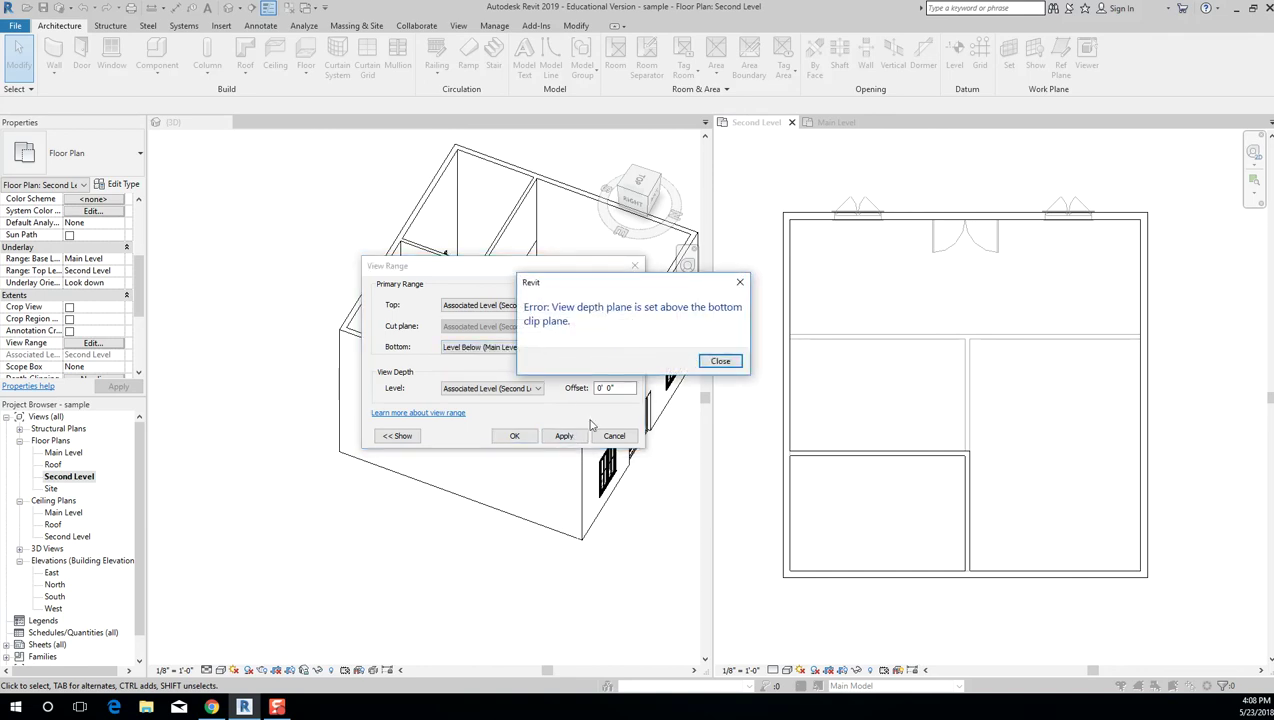
{"action": "left_click", "coordinate": [719, 361]}
{"action": "left_click", "coordinate": [622, 325]}
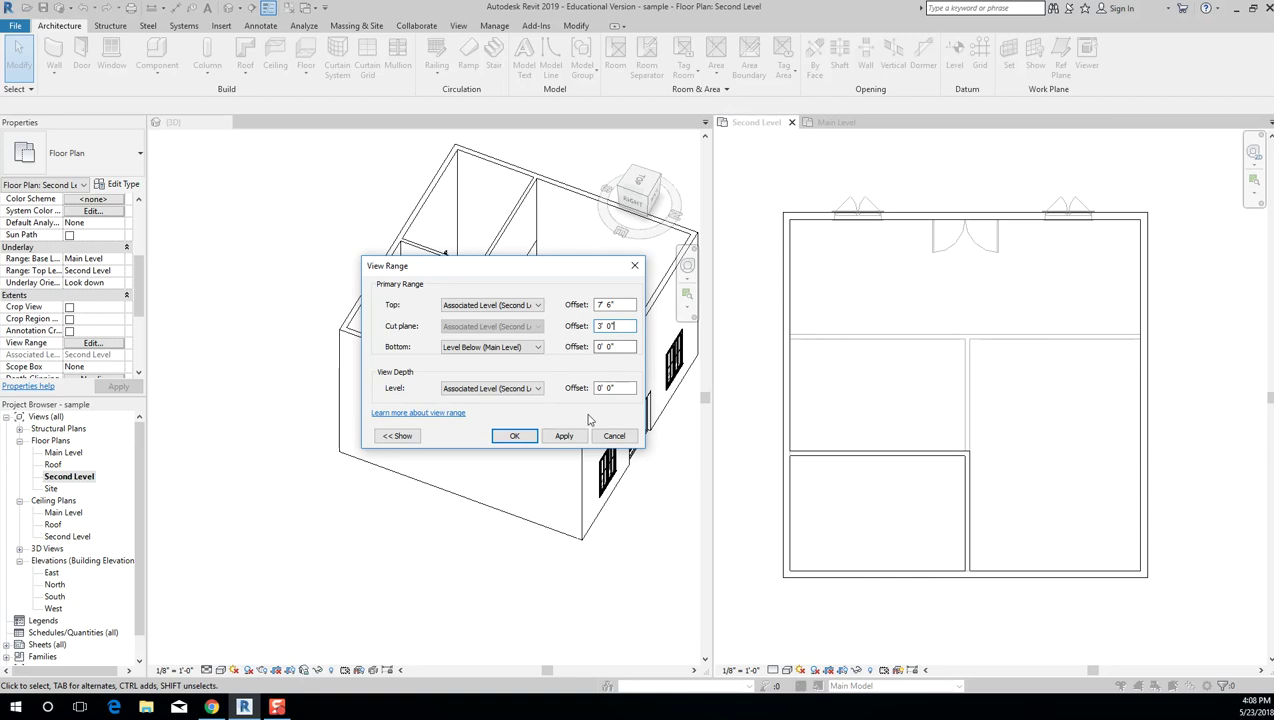
Show the sample view range diagram and apply Level Below (Main Level) as the View Depth level.
{"action": "left_click", "coordinate": [397, 436]}
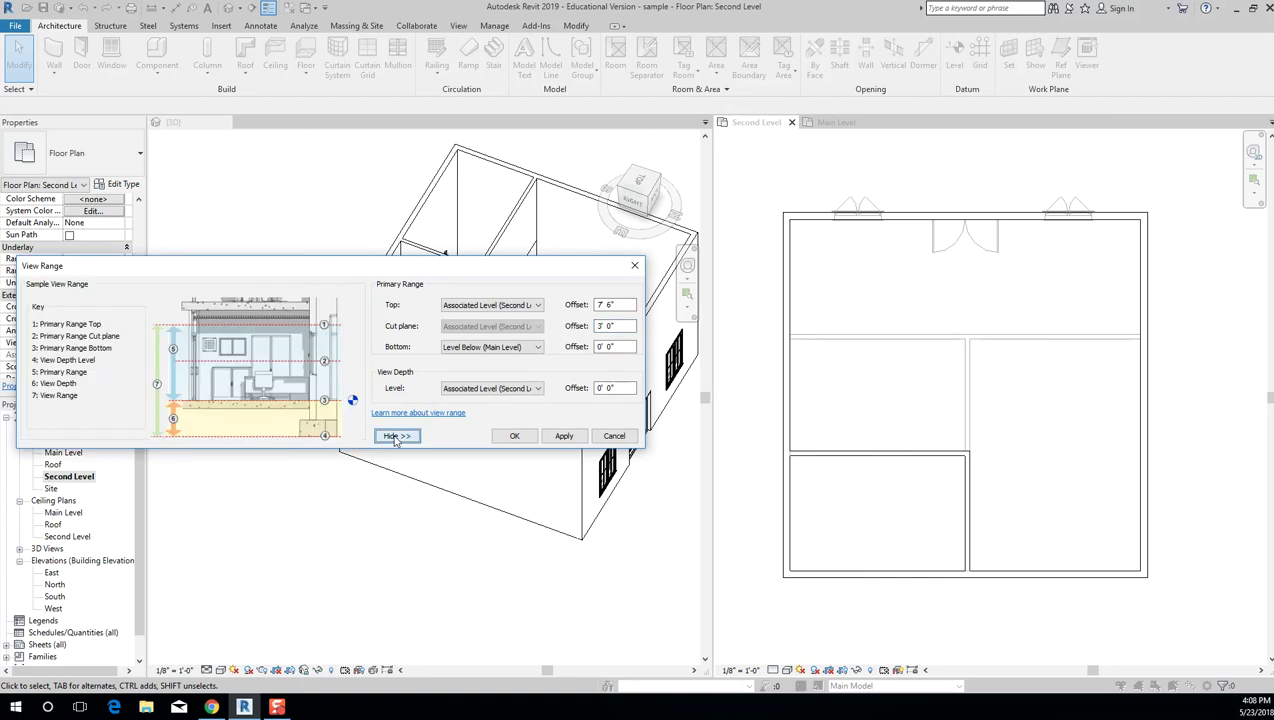
{"action": "left_click_drag", "start_coordinate": [442, 270], "coordinate": [513, 263]}
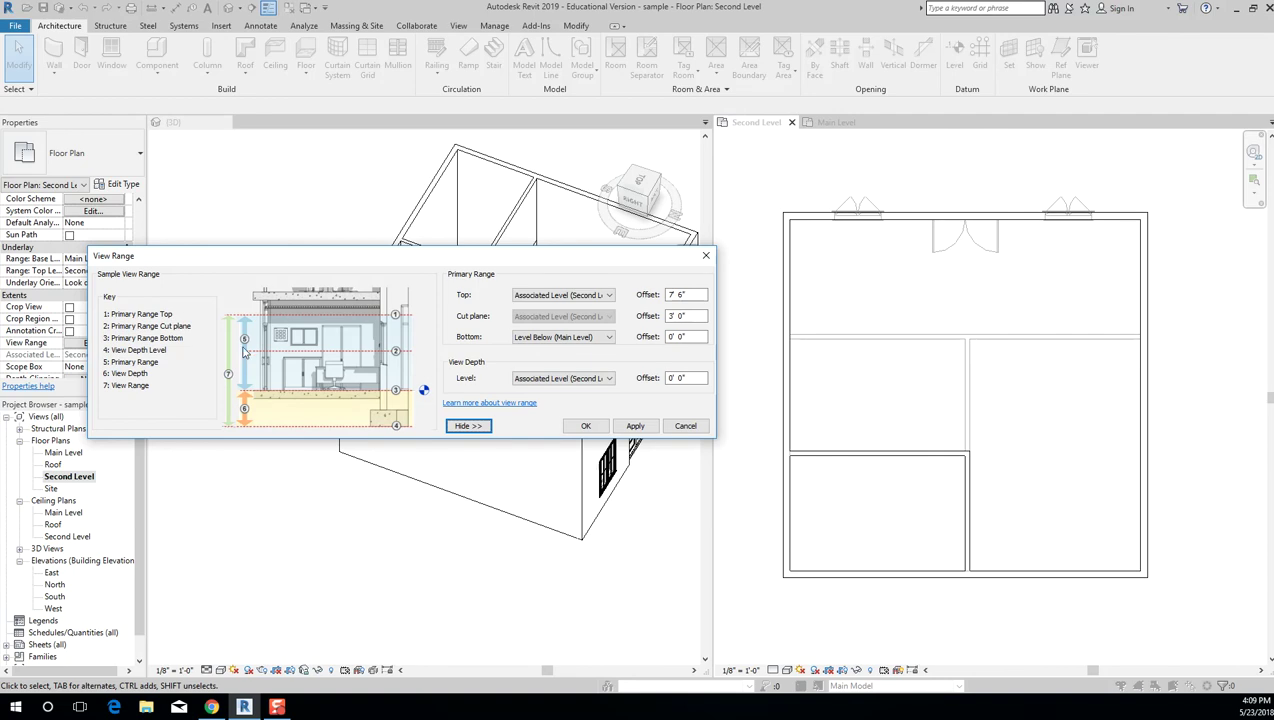
{"action": "left_click", "coordinate": [600, 379]}
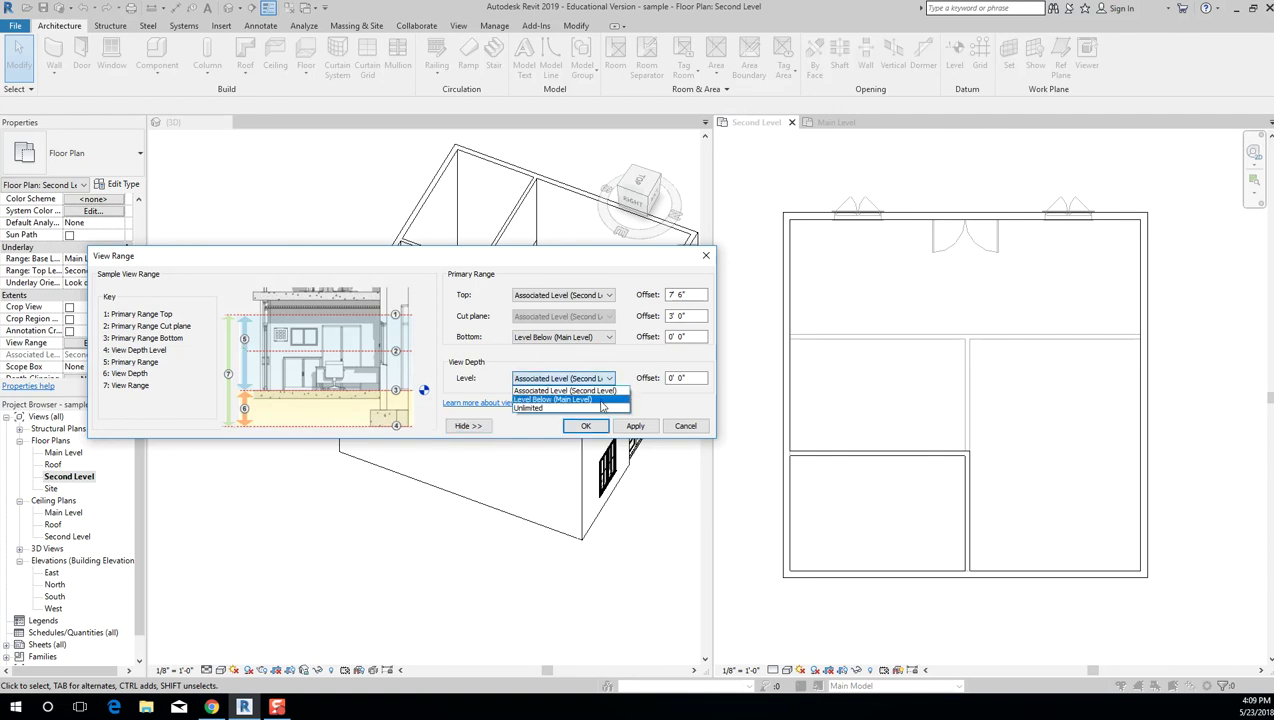
{"action": "left_click", "coordinate": [603, 401]}
{"action": "left_click", "coordinate": [651, 426]}
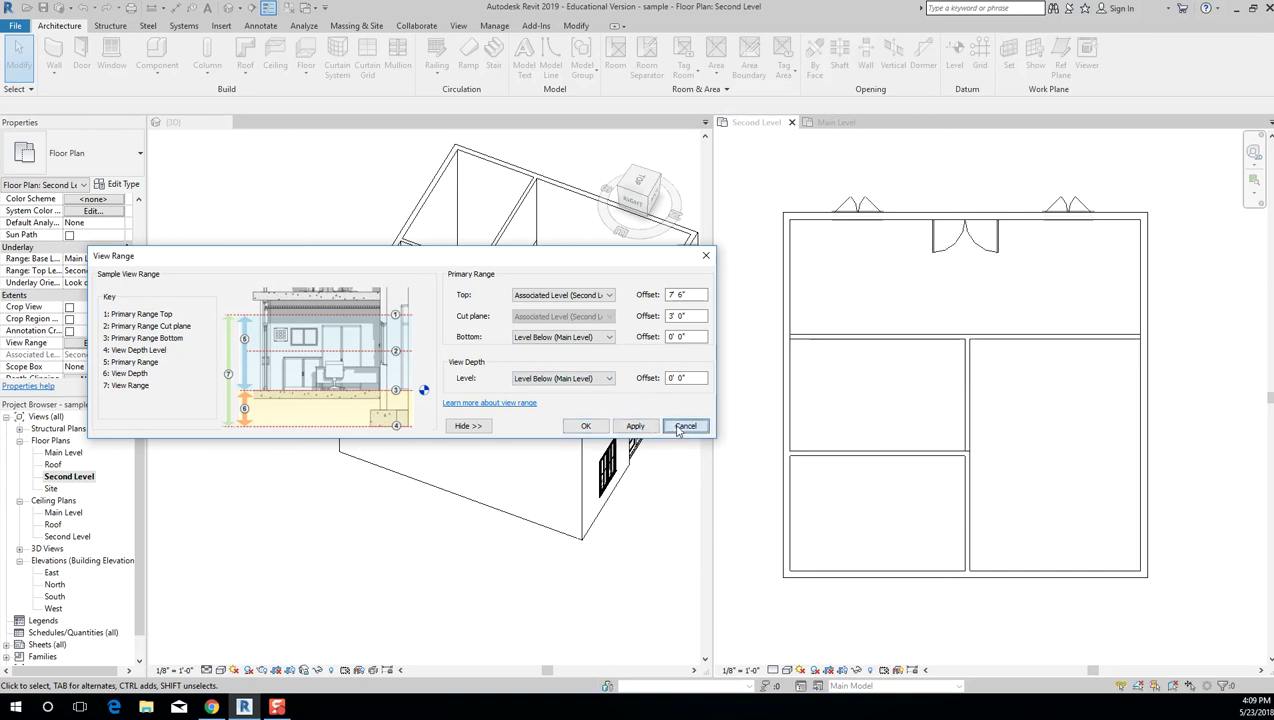
{"action": "left_click", "coordinate": [680, 427]}
Reopen the View Range with its sample diagram and try to apply Associated Level (Second Level) as the View Depth level.
{"action": "left_click", "coordinate": [92, 342]}
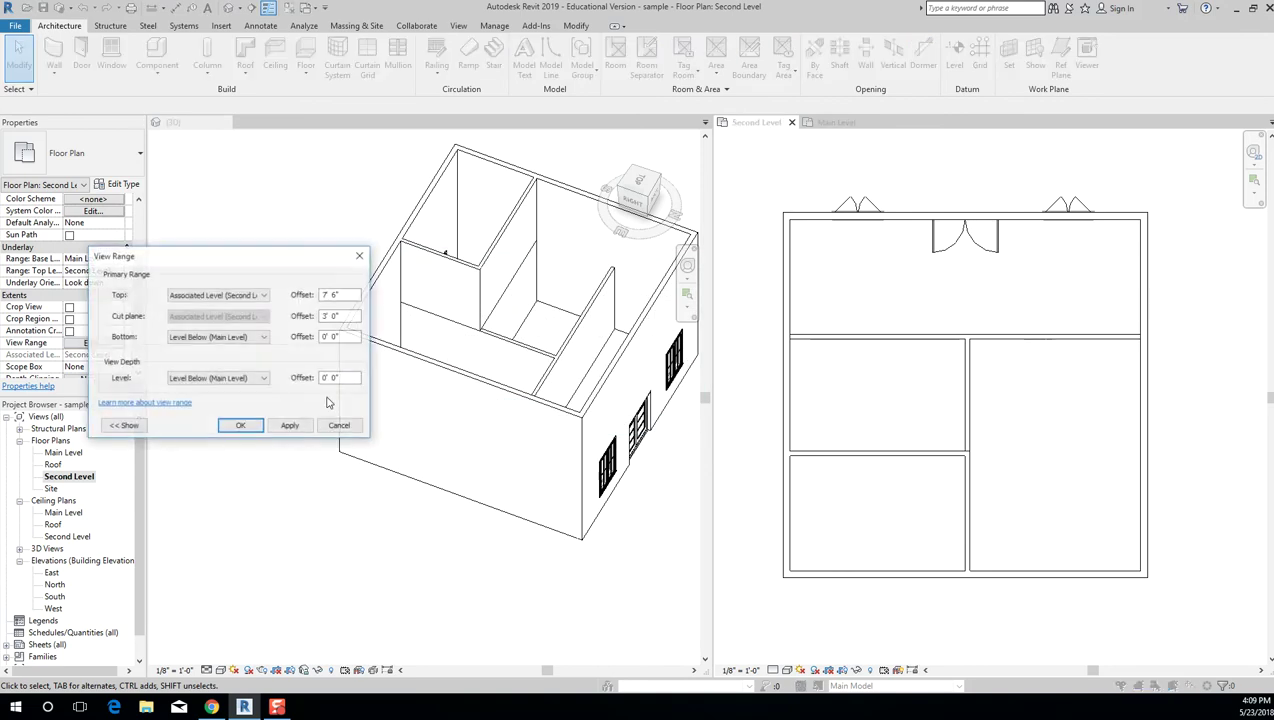
{"action": "left_click", "coordinate": [123, 426]}
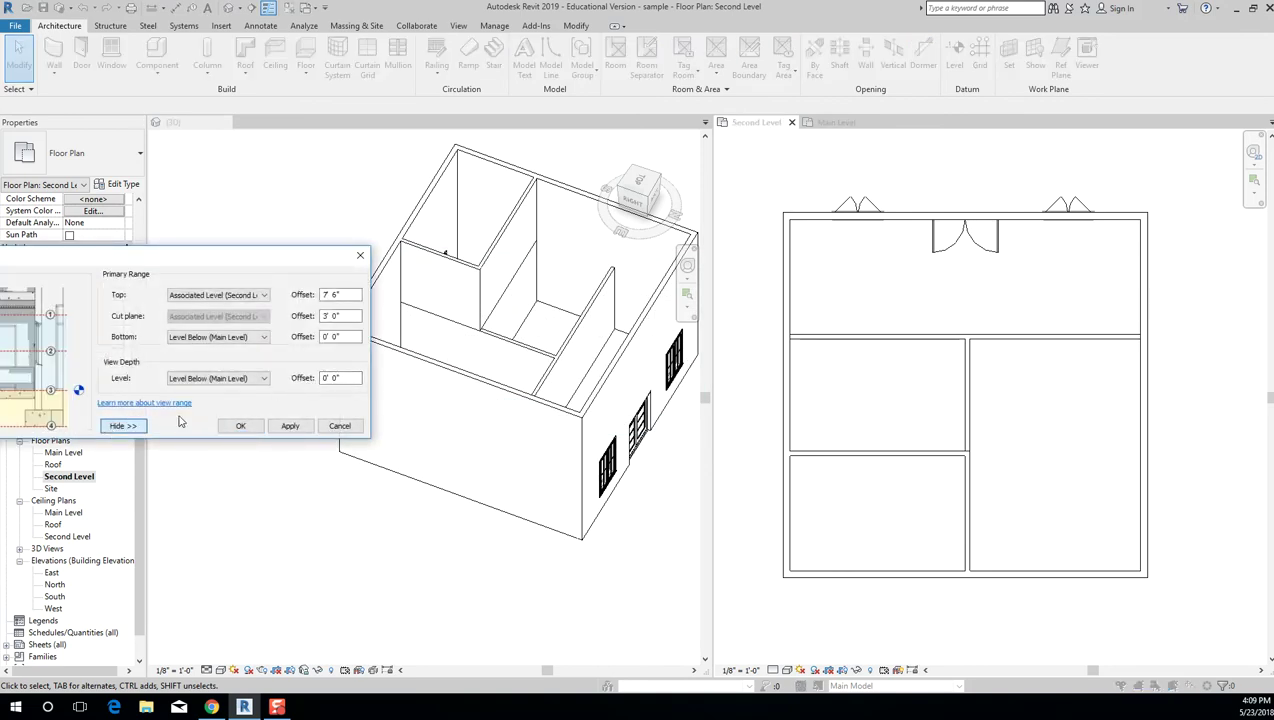
{"action": "left_click_drag", "start_coordinate": [281, 257], "coordinate": [619, 209]}
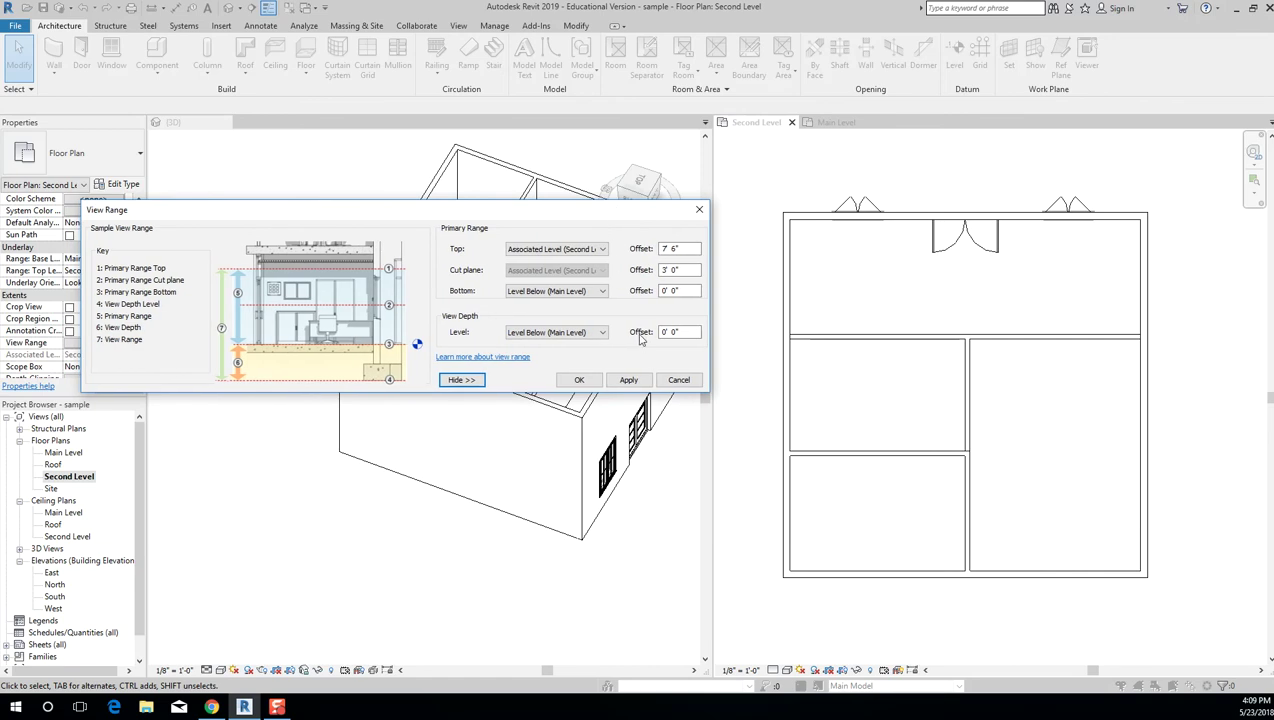
{"action": "left_click", "coordinate": [578, 333]}
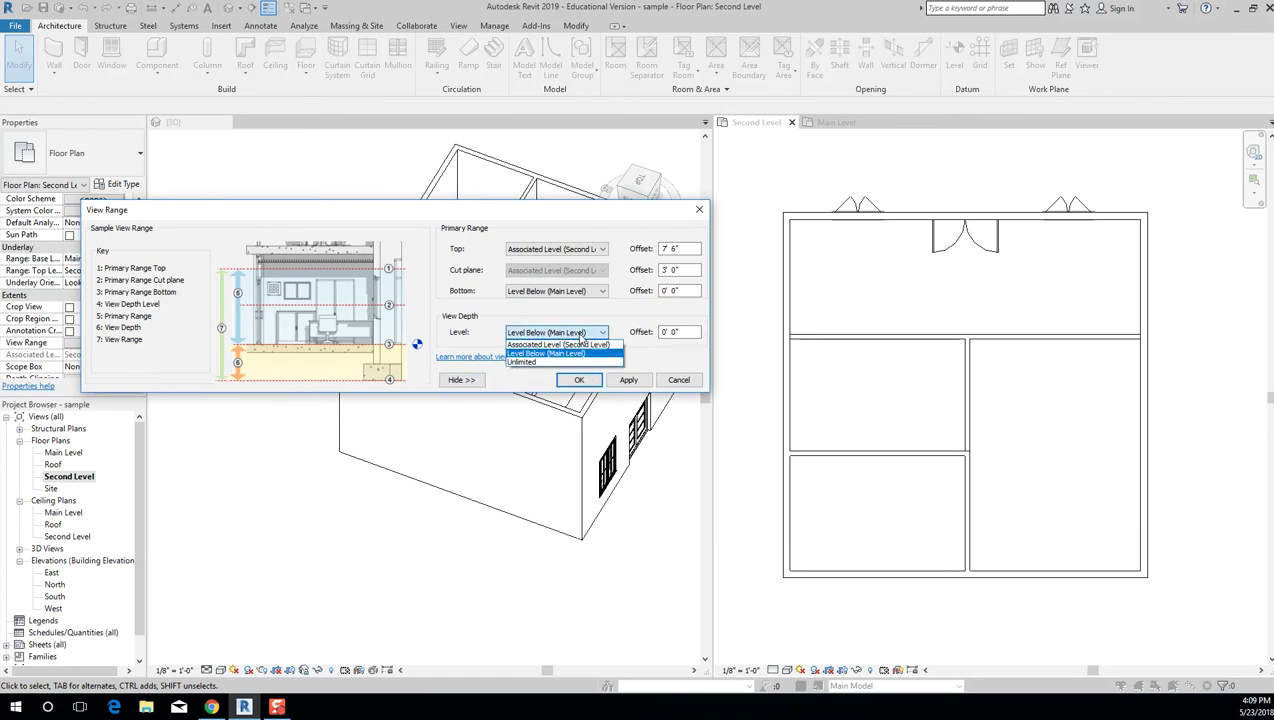
{"action": "left_click", "coordinate": [583, 345]}
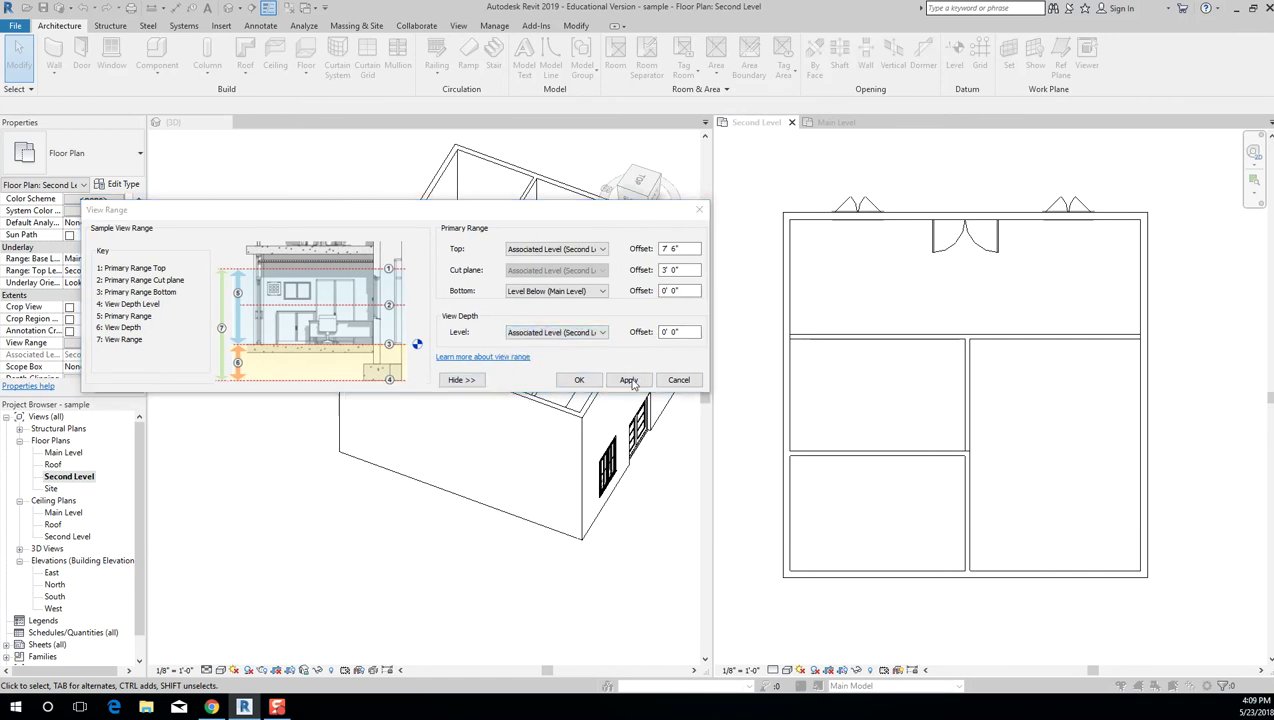
{"action": "left_click", "coordinate": [628, 380]}
{"action": "left_click", "coordinate": [720, 361]}
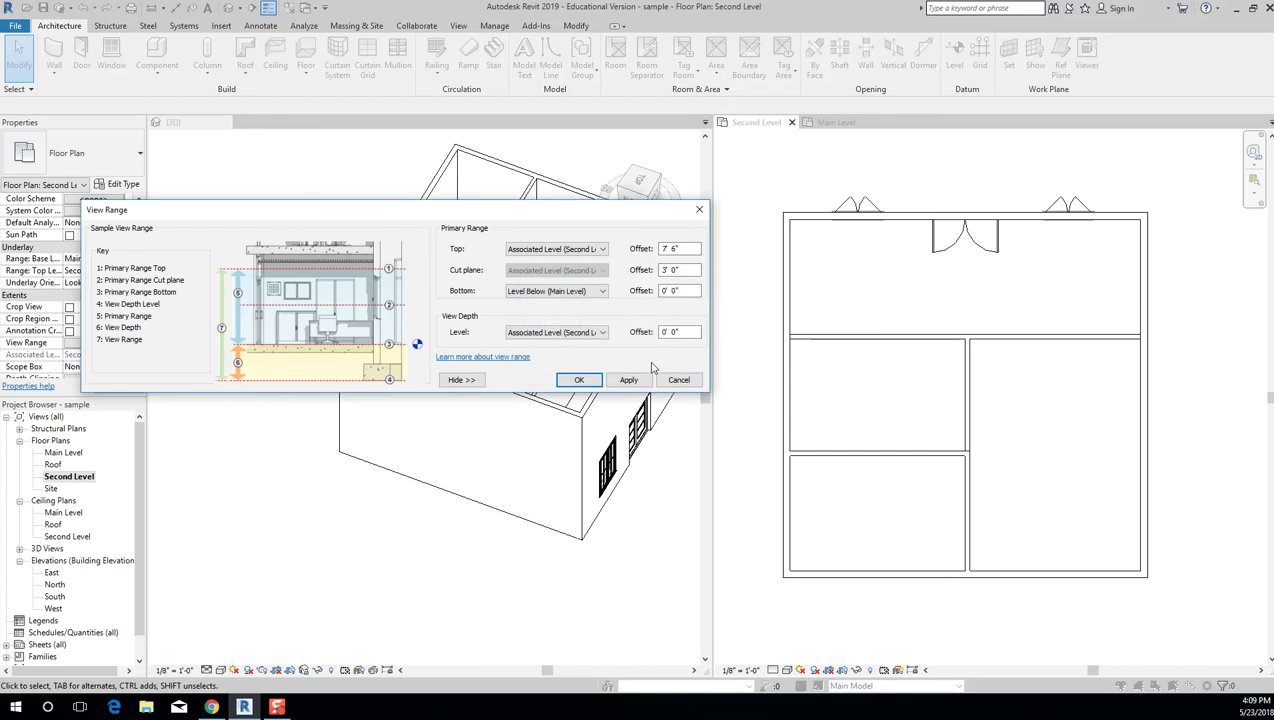
Review the level options for the Bottom of the primary range and close the View Range settings.
{"action": "left_click", "coordinate": [590, 292]}
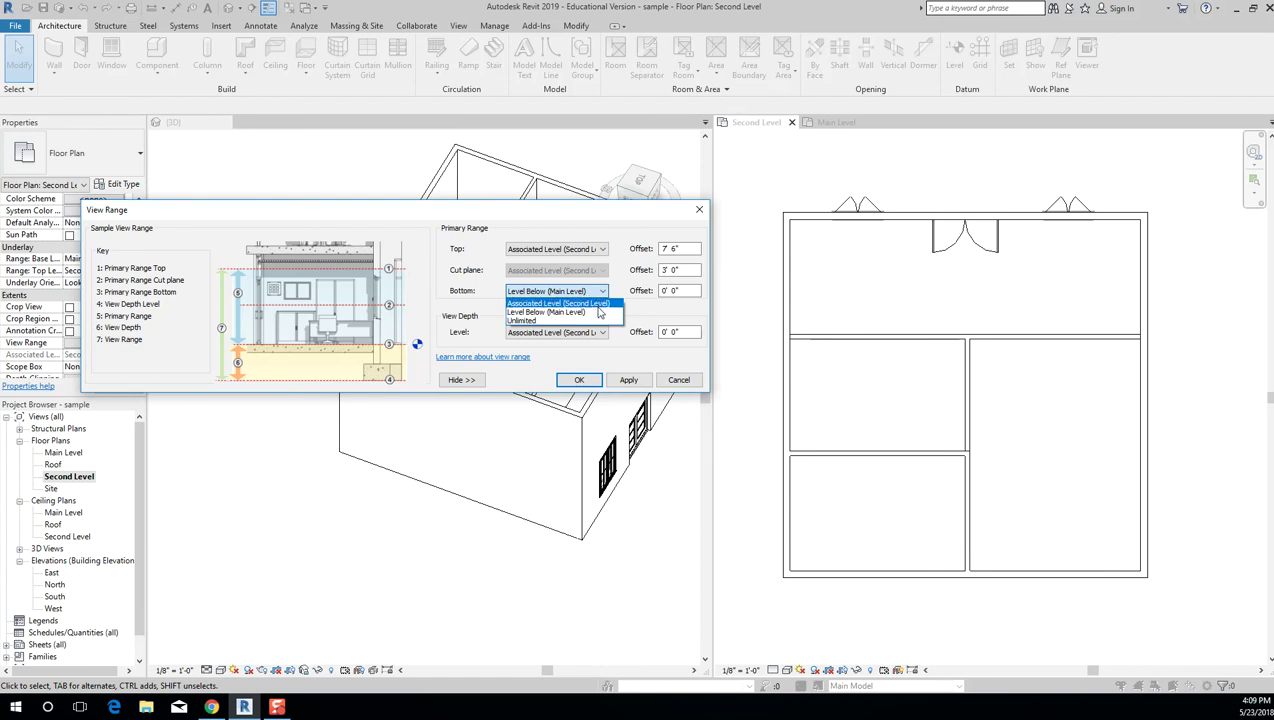
{"action": "key", "text": "Down"}
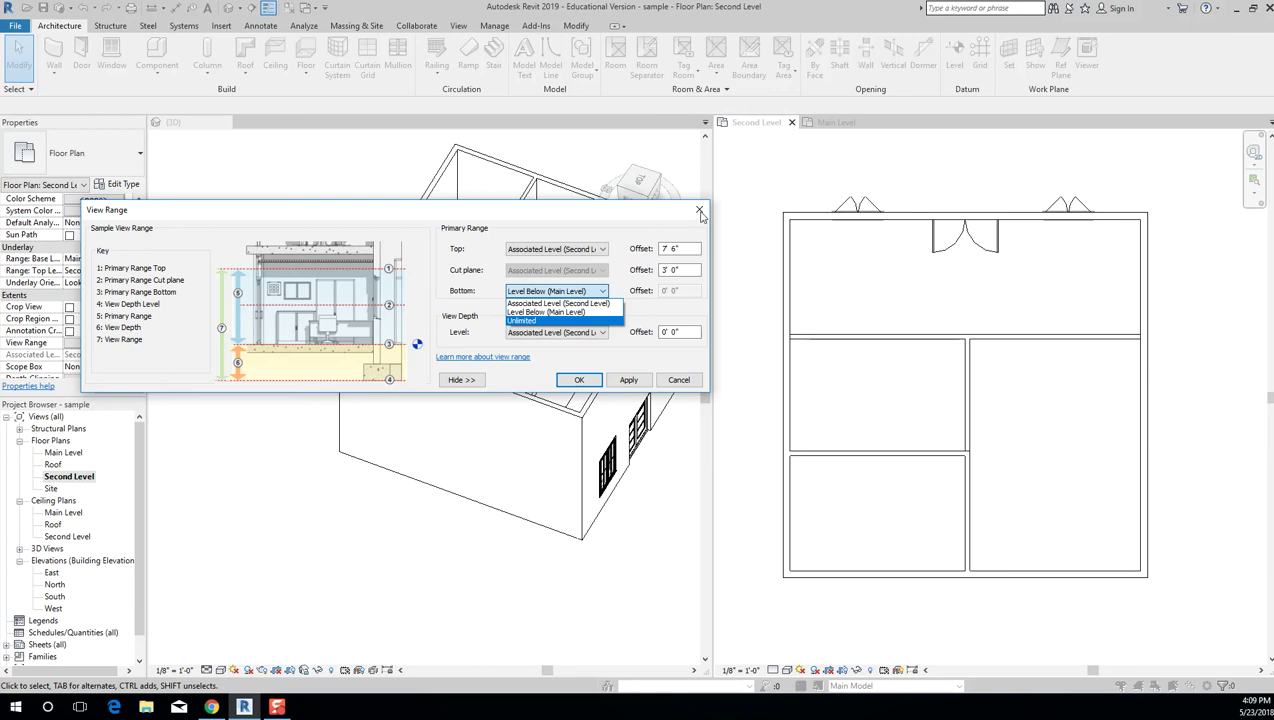
{"action": "left_click", "coordinate": [700, 212]}
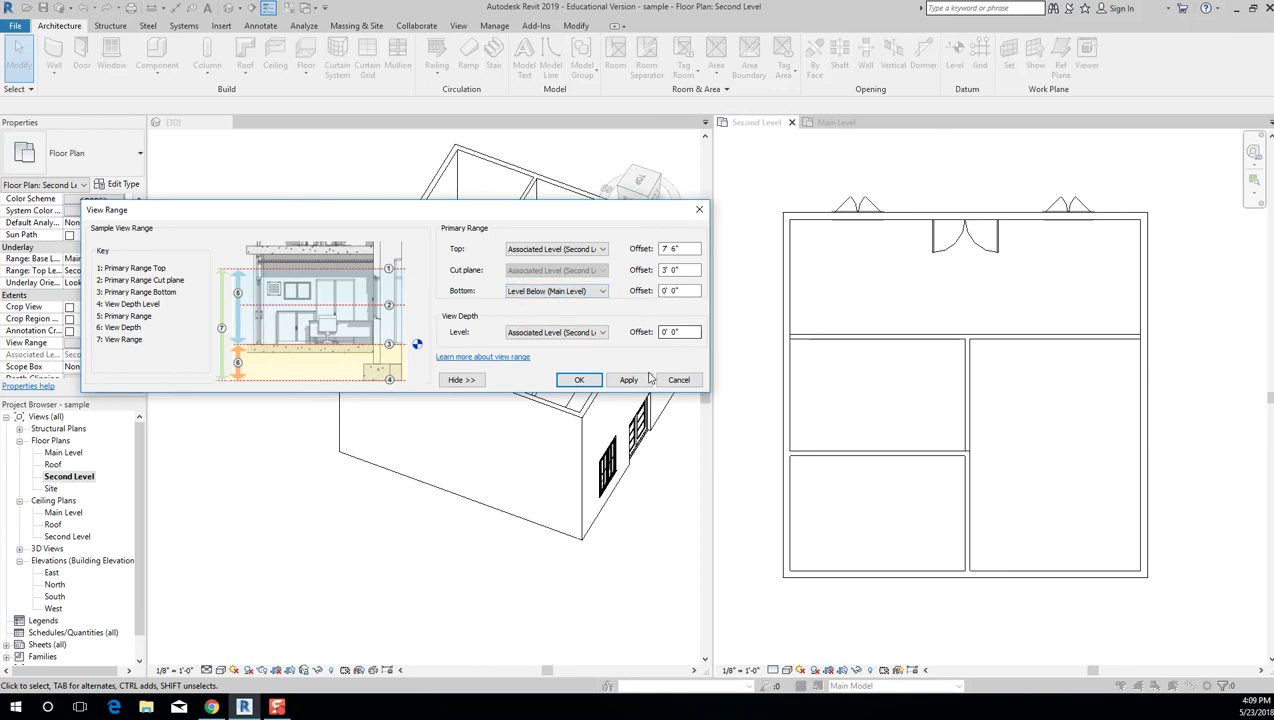
{"action": "left_click", "coordinate": [679, 381]}
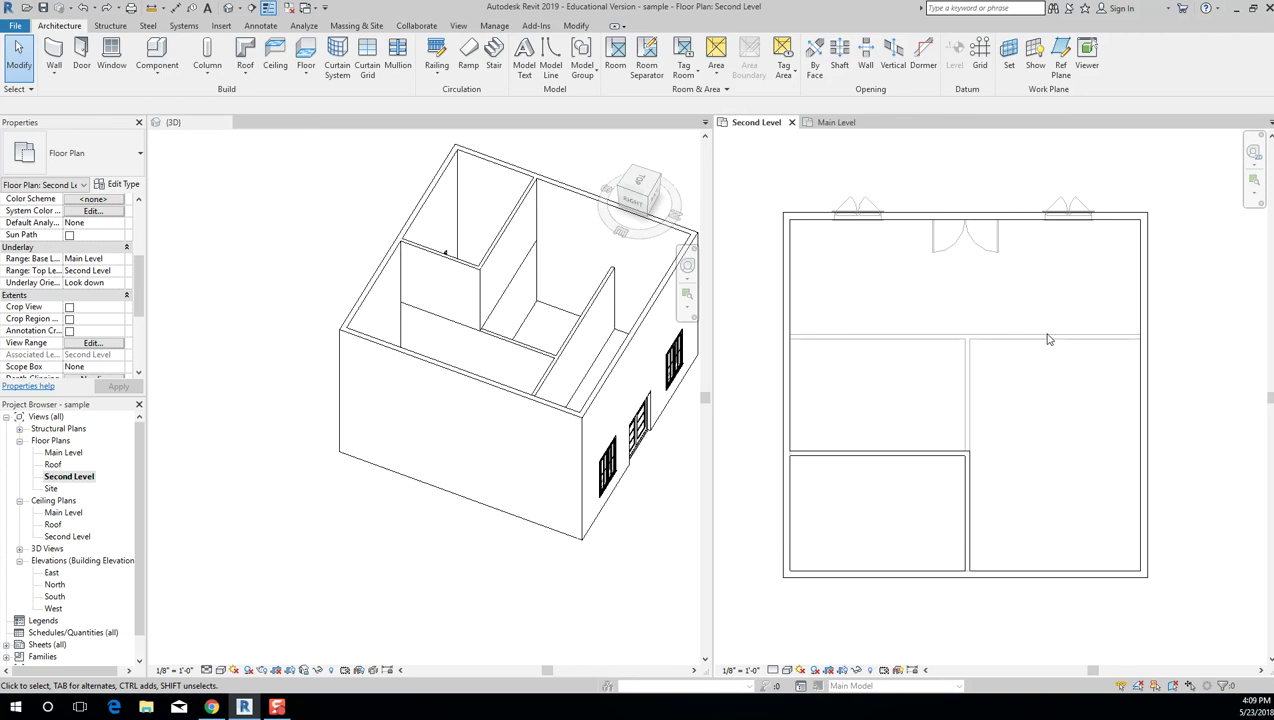
Open the Main Level floor plan and compare the single-flush door with the double full-glass door by selecting each.
{"action": "double_click", "coordinate": [72, 454]}
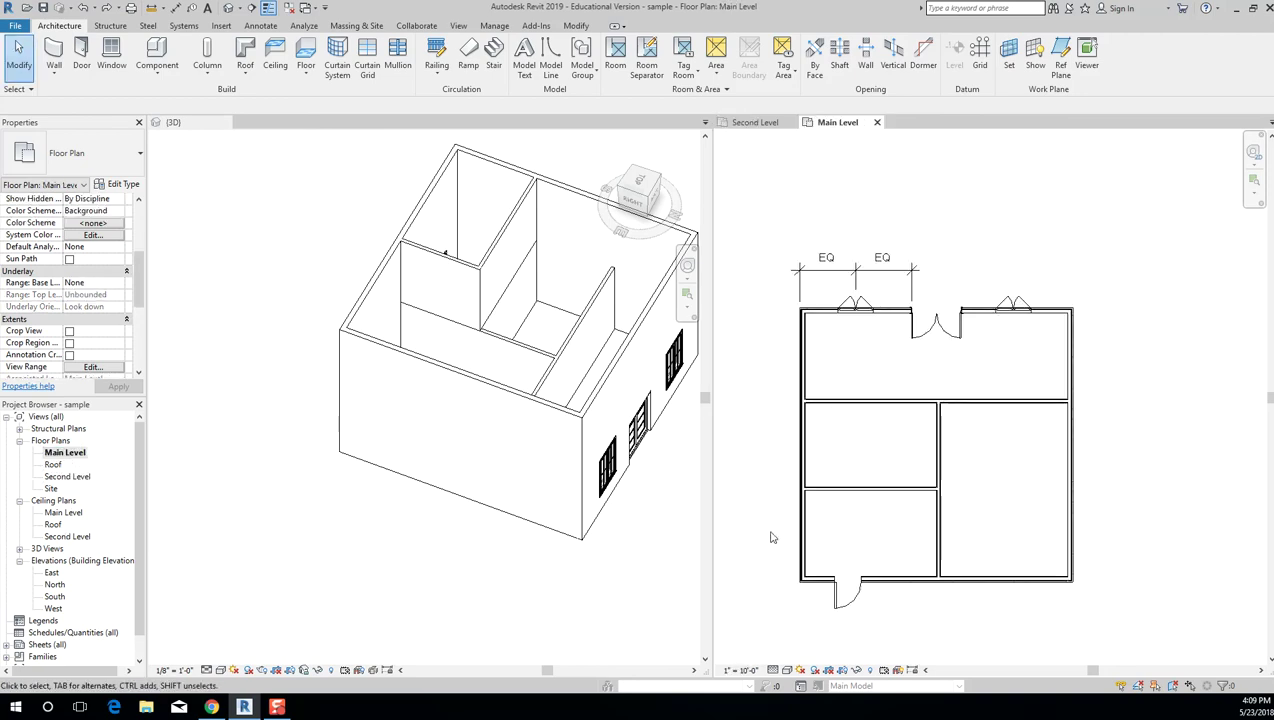
{"action": "left_click", "coordinate": [847, 598]}
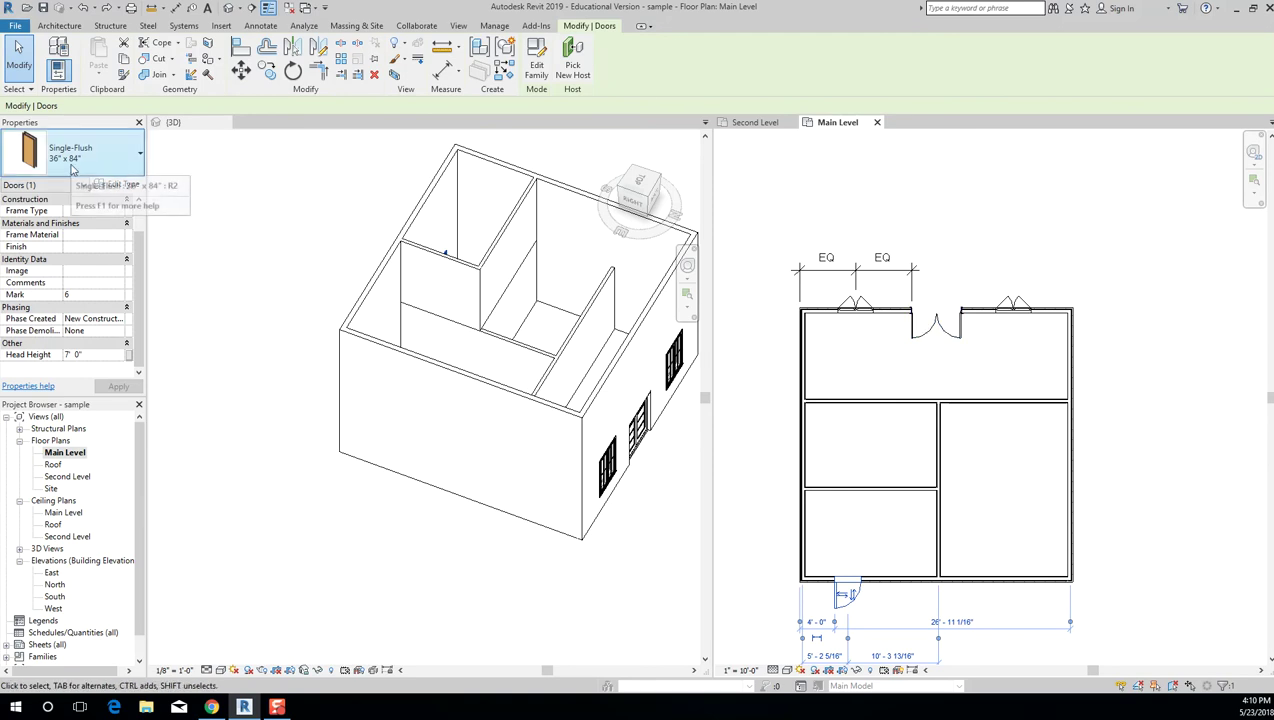
{"action": "left_click", "coordinate": [907, 235]}
{"action": "left_click", "coordinate": [936, 322]}
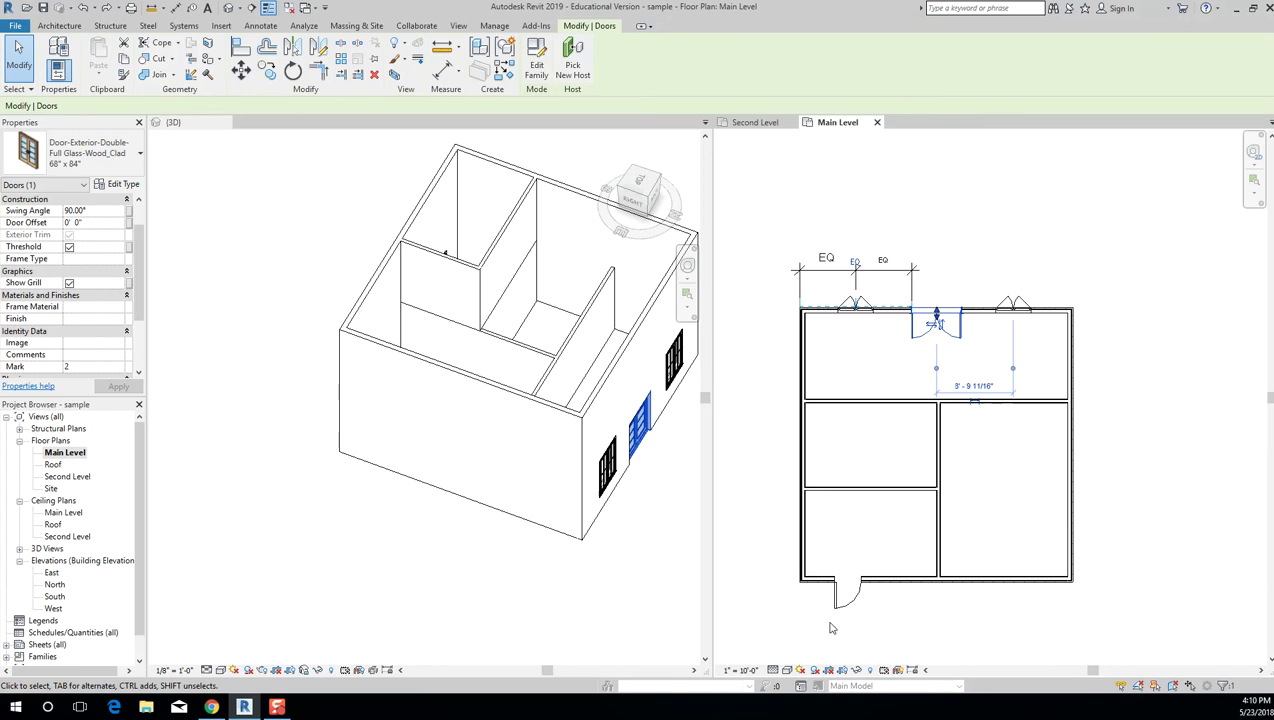
{"action": "left_click", "coordinate": [855, 600]}
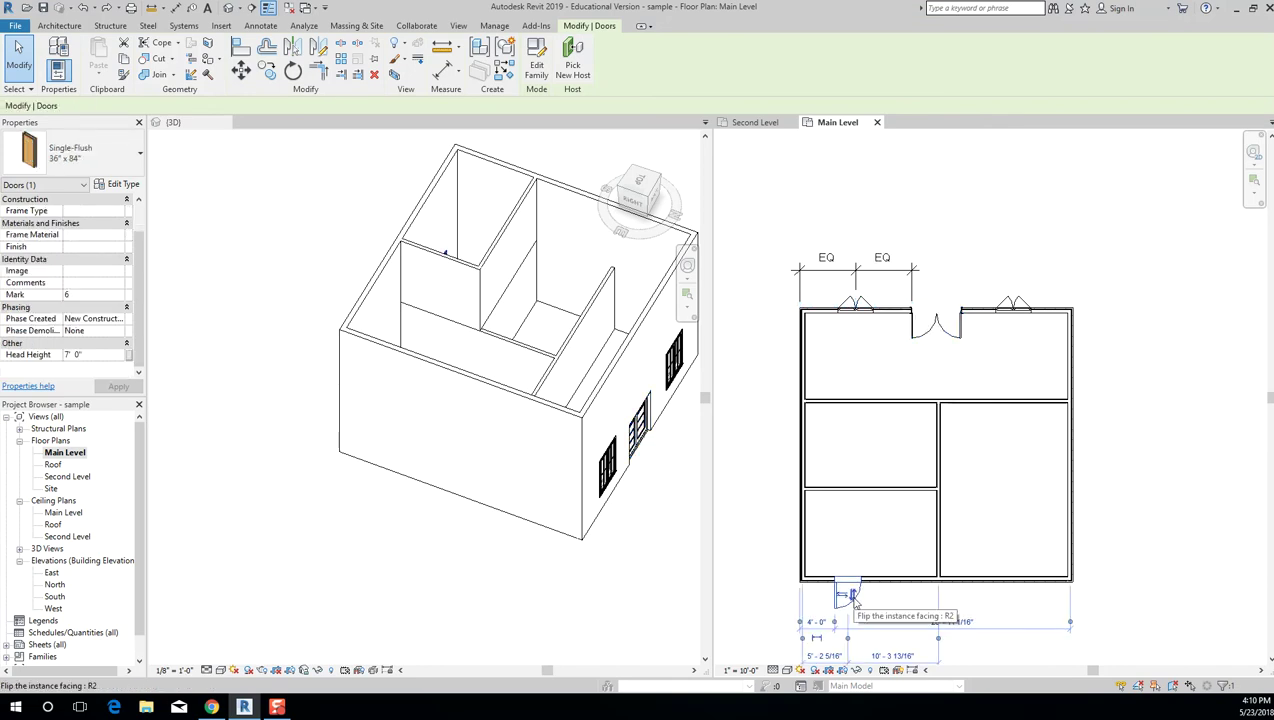
{"action": "left_click", "coordinate": [956, 326]}
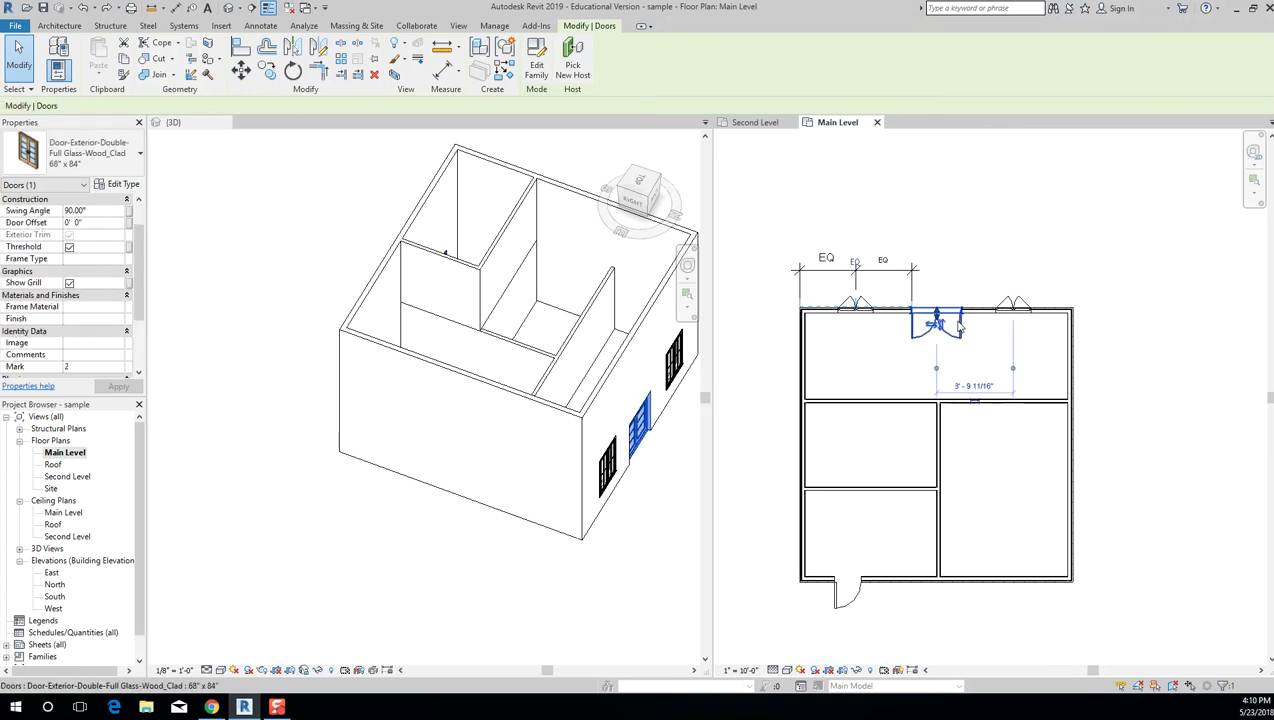
{"action": "left_click", "coordinate": [845, 603]}
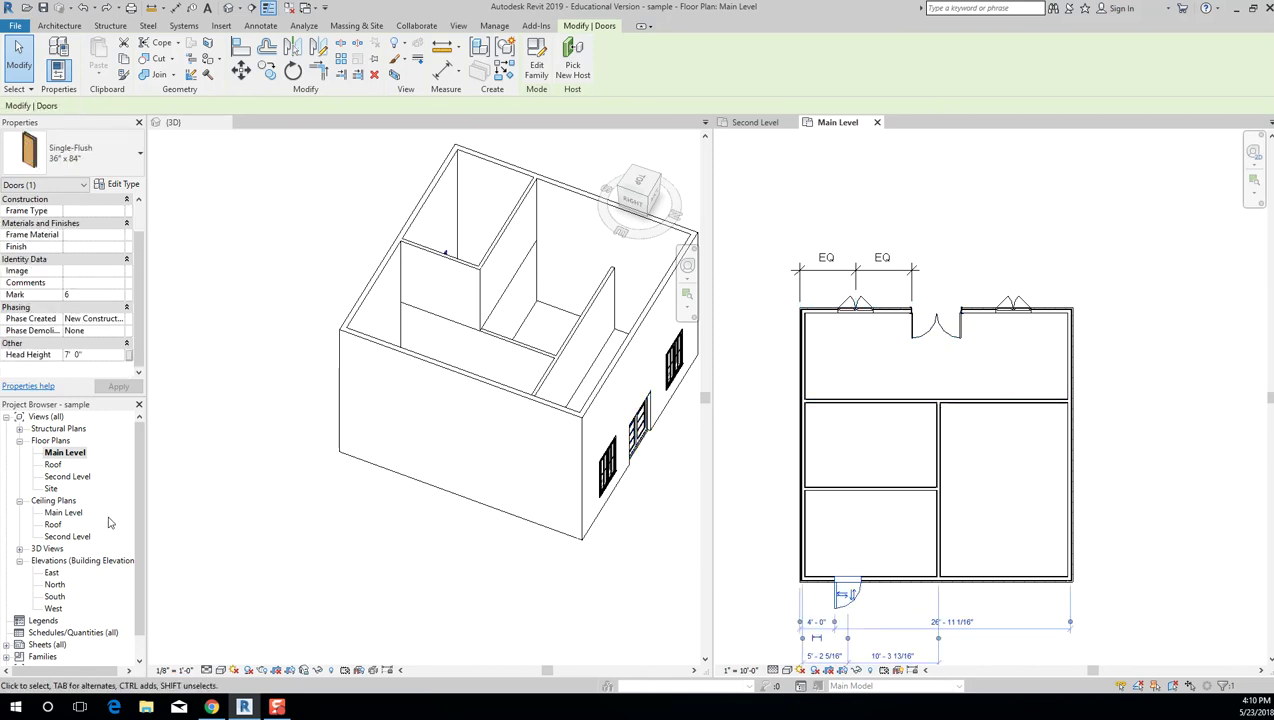
Return to the Second Level floor plan and examine how the single-flush door shows in the lower exterior wall.
{"action": "double_click", "coordinate": [67, 476]}
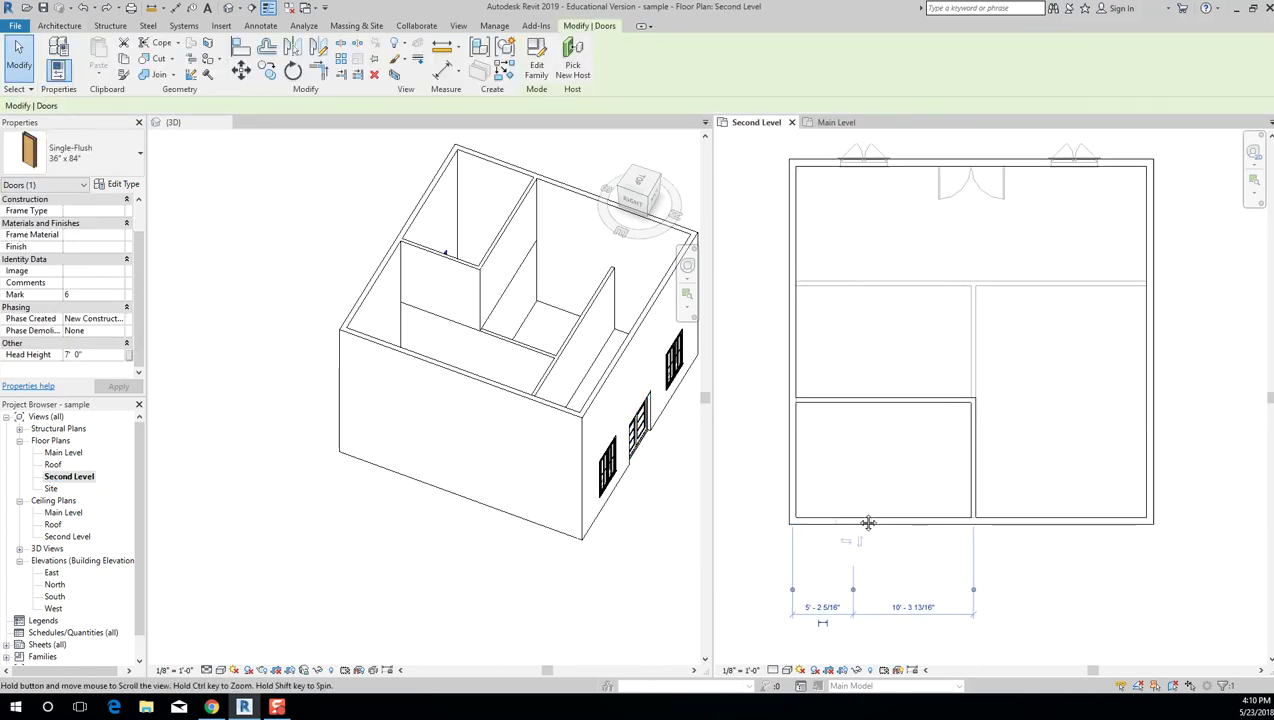
{"action": "scroll", "coordinate": [875, 563], "scroll_direction": "up", "scroll_amount": 2}
{"action": "scroll", "coordinate": [850, 548], "scroll_direction": "up", "scroll_amount": 2}
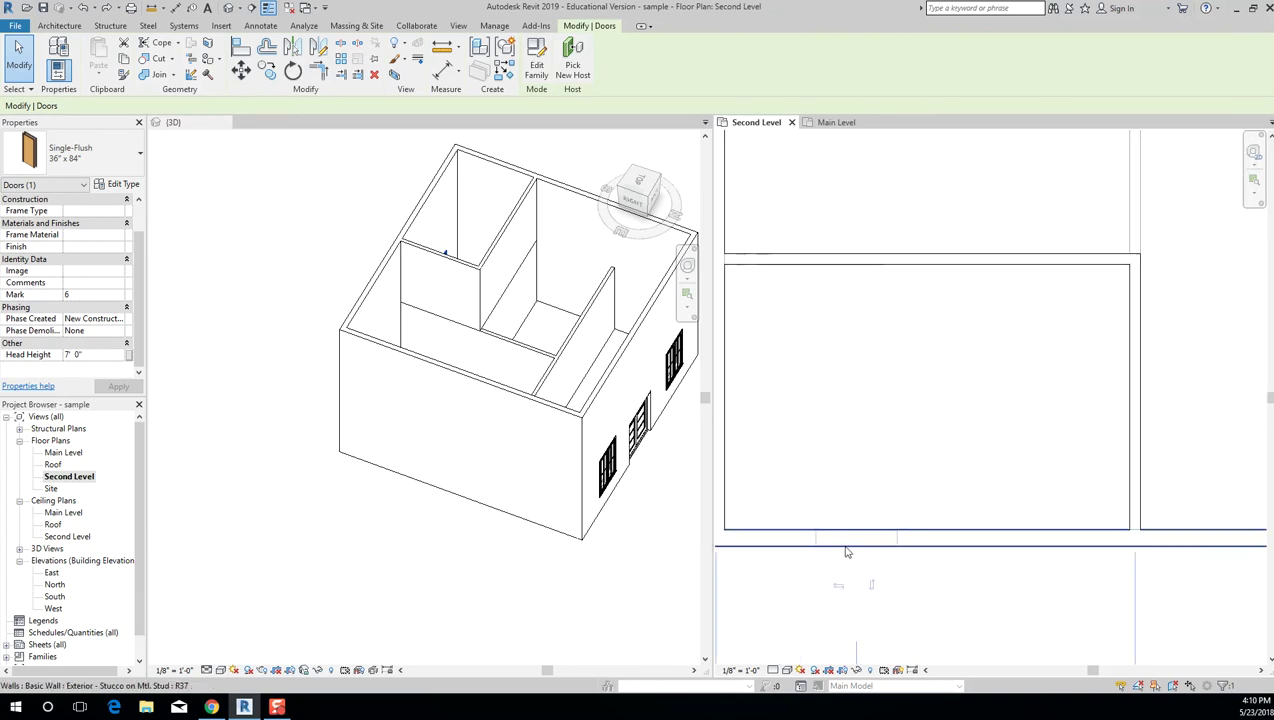
{"action": "scroll", "coordinate": [850, 560], "scroll_direction": "down", "scroll_amount": 4}
{"action": "scroll", "coordinate": [870, 551], "scroll_direction": "up", "scroll_amount": 3}
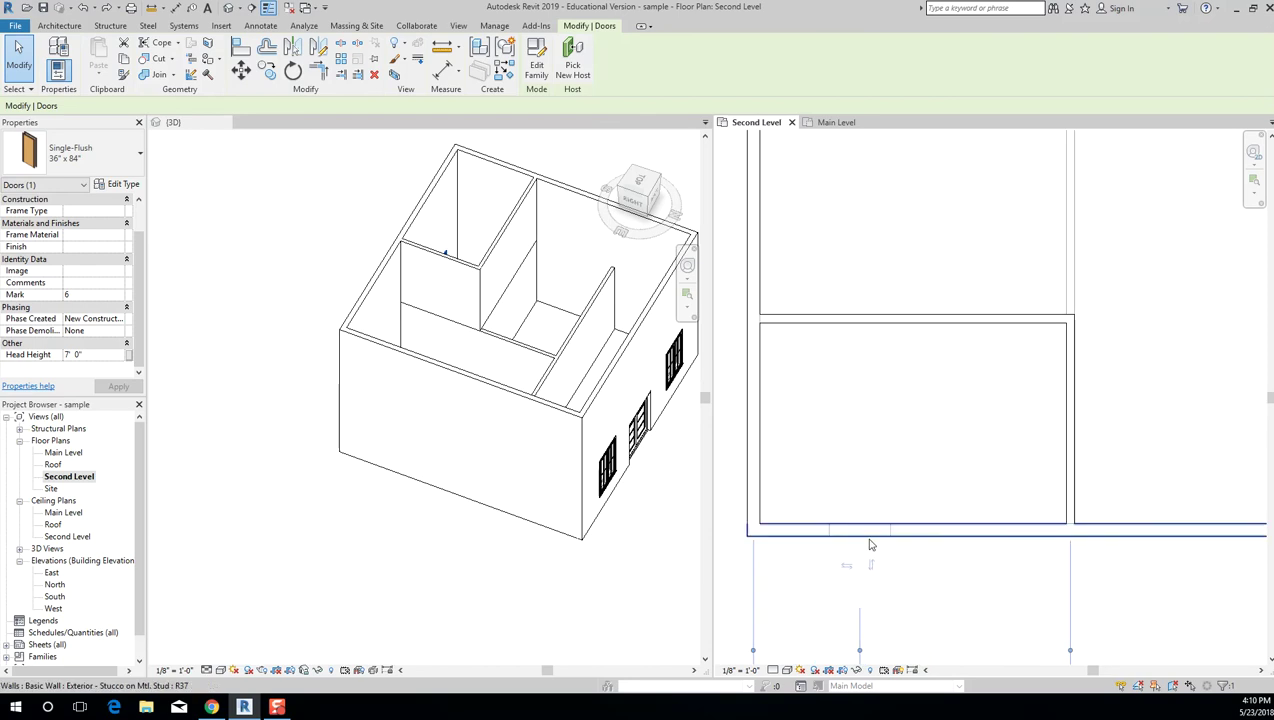
Open the Main Level floor plan and flip the double full-glass exterior door so it swings outward.
{"action": "scroll", "coordinate": [886, 604], "scroll_direction": "down", "scroll_amount": 1}
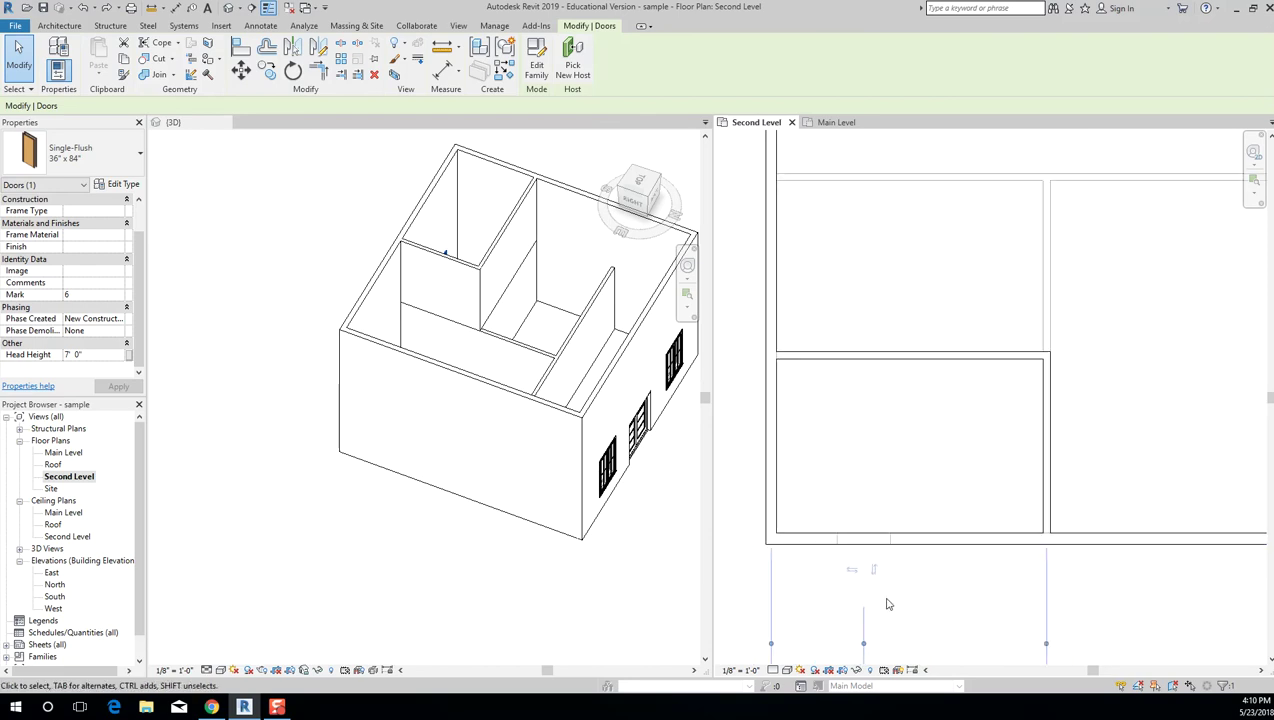
{"action": "scroll", "coordinate": [930, 356], "scroll_direction": "down", "scroll_amount": 3}
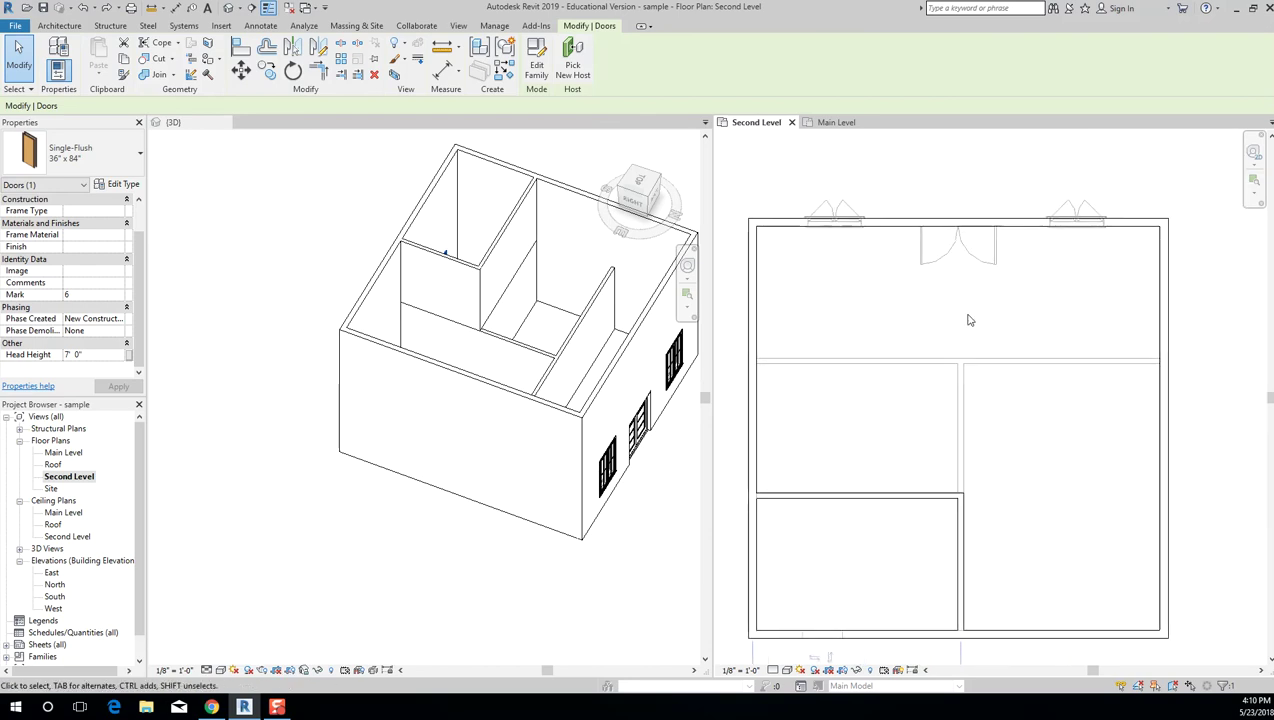
{"action": "double_click", "coordinate": [63, 452]}
{"action": "left_click", "coordinate": [936, 324]}
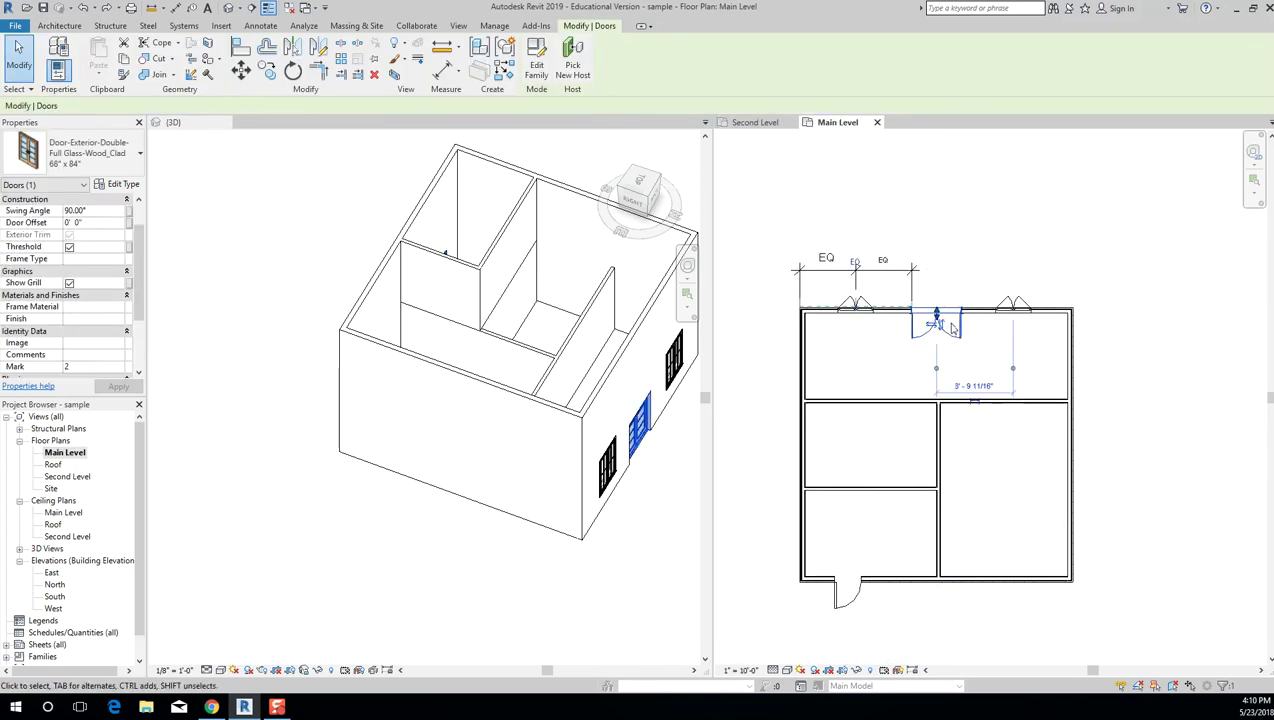
{"action": "left_click", "coordinate": [941, 330]}
{"action": "key", "text": "Escape"}
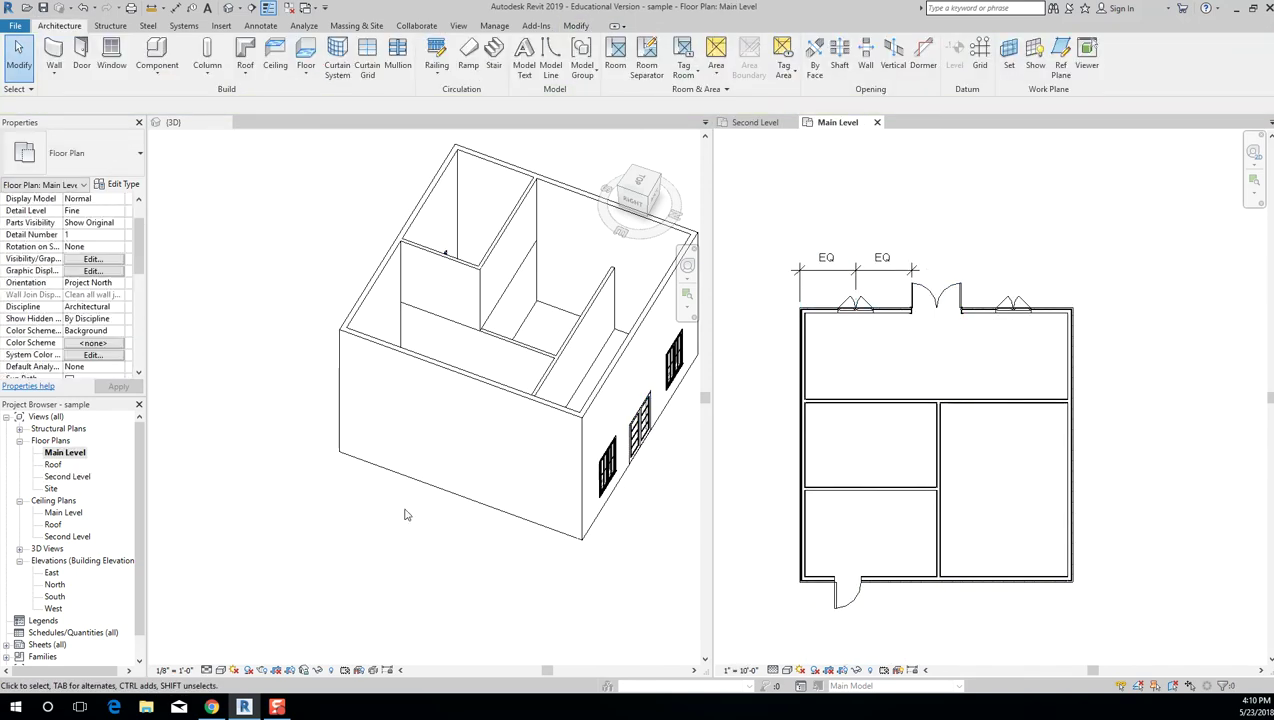
Return to the Second Level floor plan and examine how the Main Level doors and windows show along the exterior walls.
{"action": "double_click", "coordinate": [90, 476]}
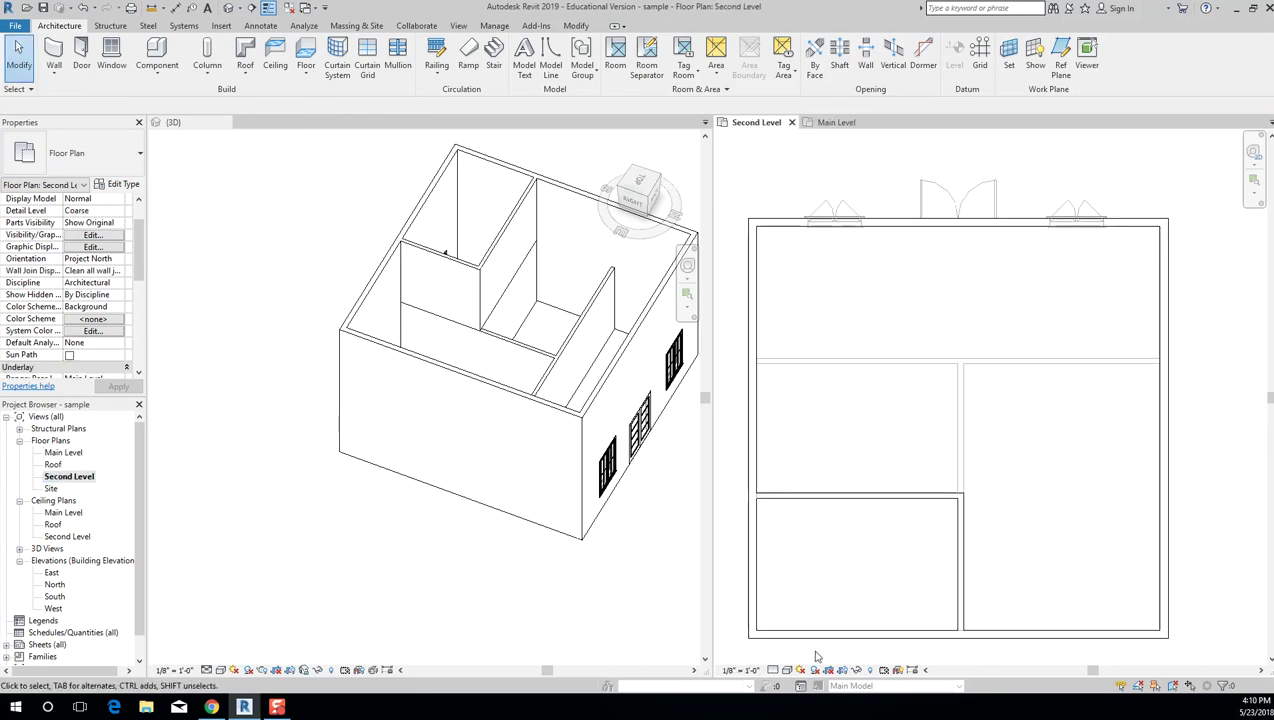
{"action": "scroll", "coordinate": [810, 637], "scroll_direction": "up", "scroll_amount": 1}
{"action": "scroll", "coordinate": [810, 637], "scroll_direction": "up", "scroll_amount": 1}
{"action": "left_click", "coordinate": [774, 670]}
{"action": "scroll", "coordinate": [890, 390], "scroll_direction": "down", "scroll_amount": 4}
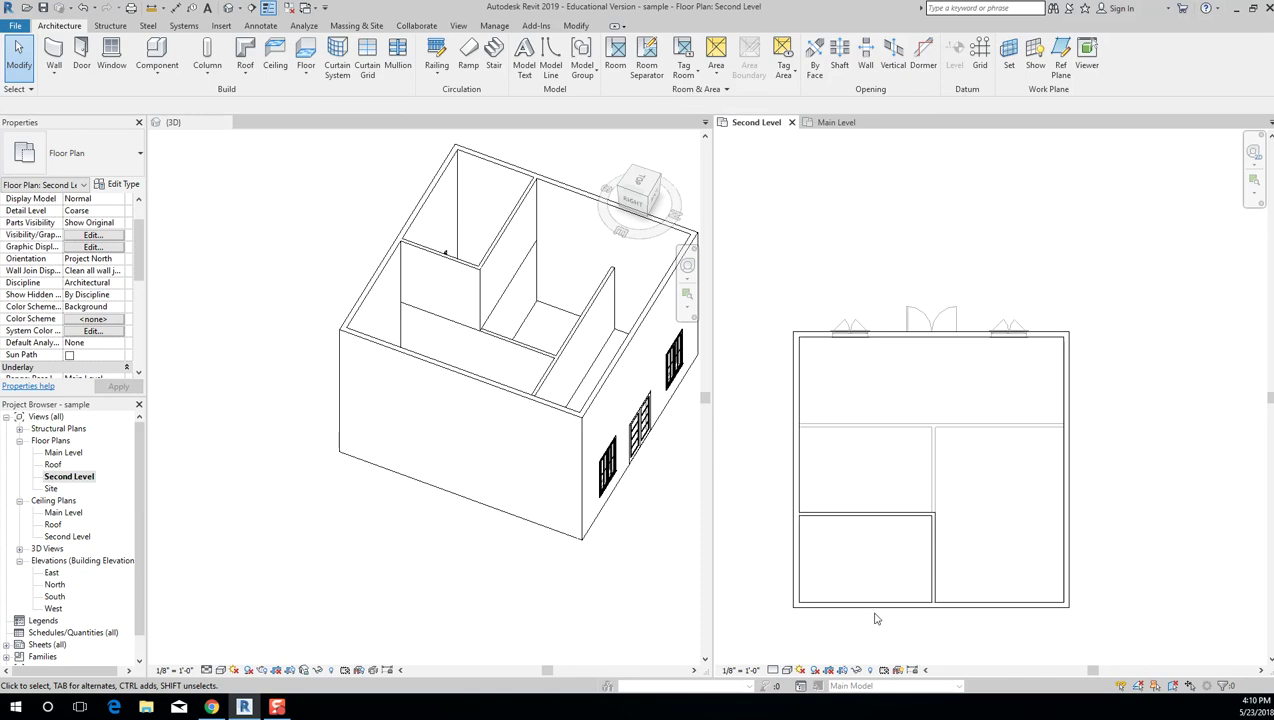
{"action": "scroll", "coordinate": [826, 620], "scroll_direction": "up", "scroll_amount": 1}
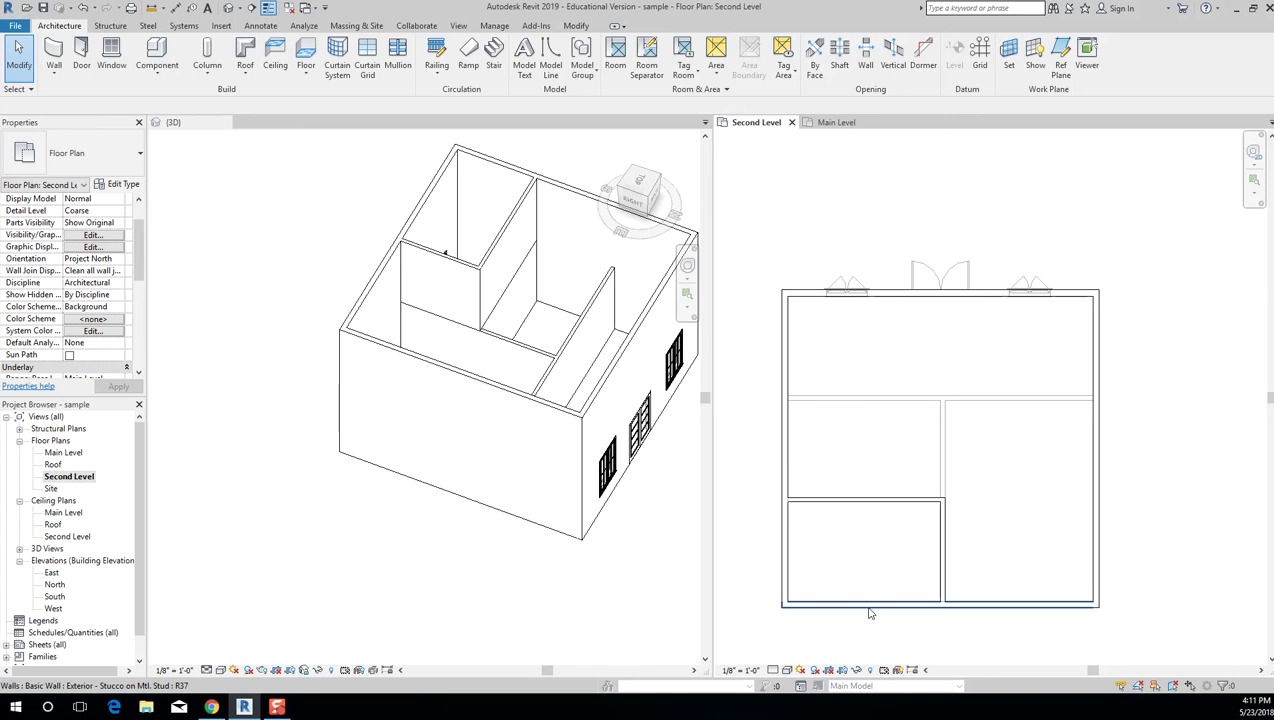
{"action": "middle_click_drag", "start_coordinate": [909, 399], "coordinate": [922, 361]}
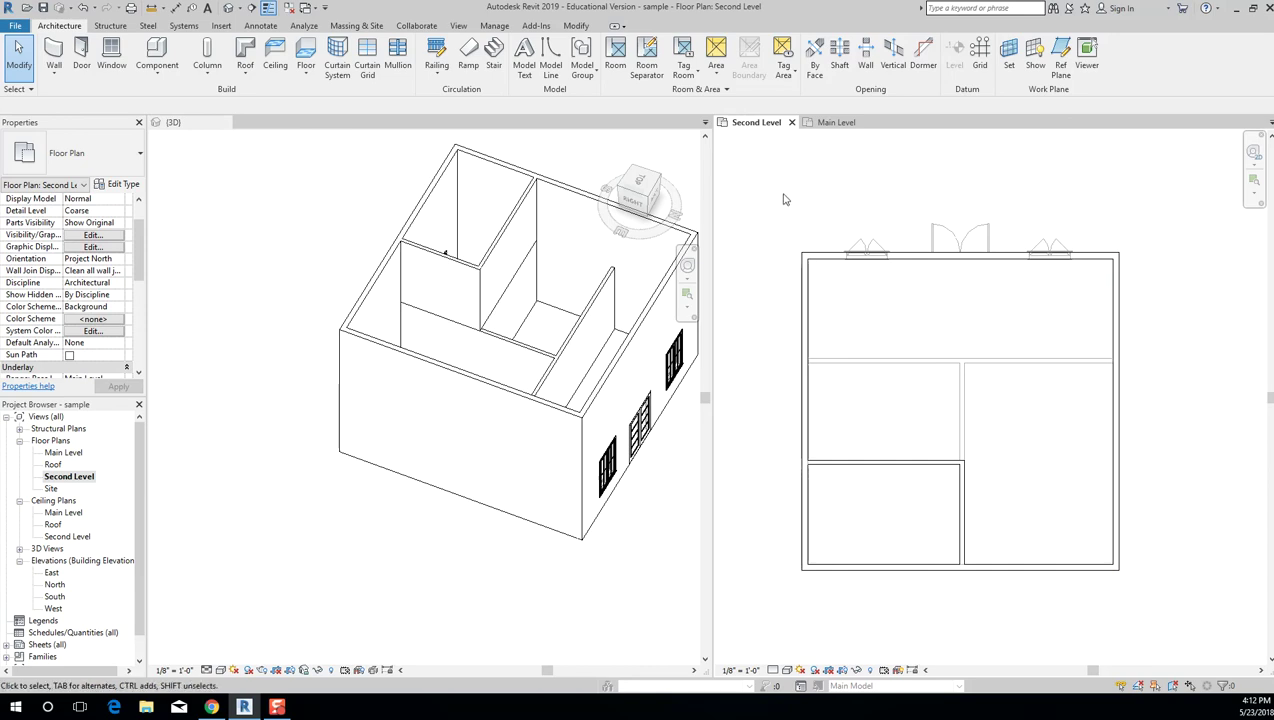
Start a floor on the Second Level and sketch its boundary by picking the four exterior walls.
{"action": "left_click", "coordinate": [89, 478]}
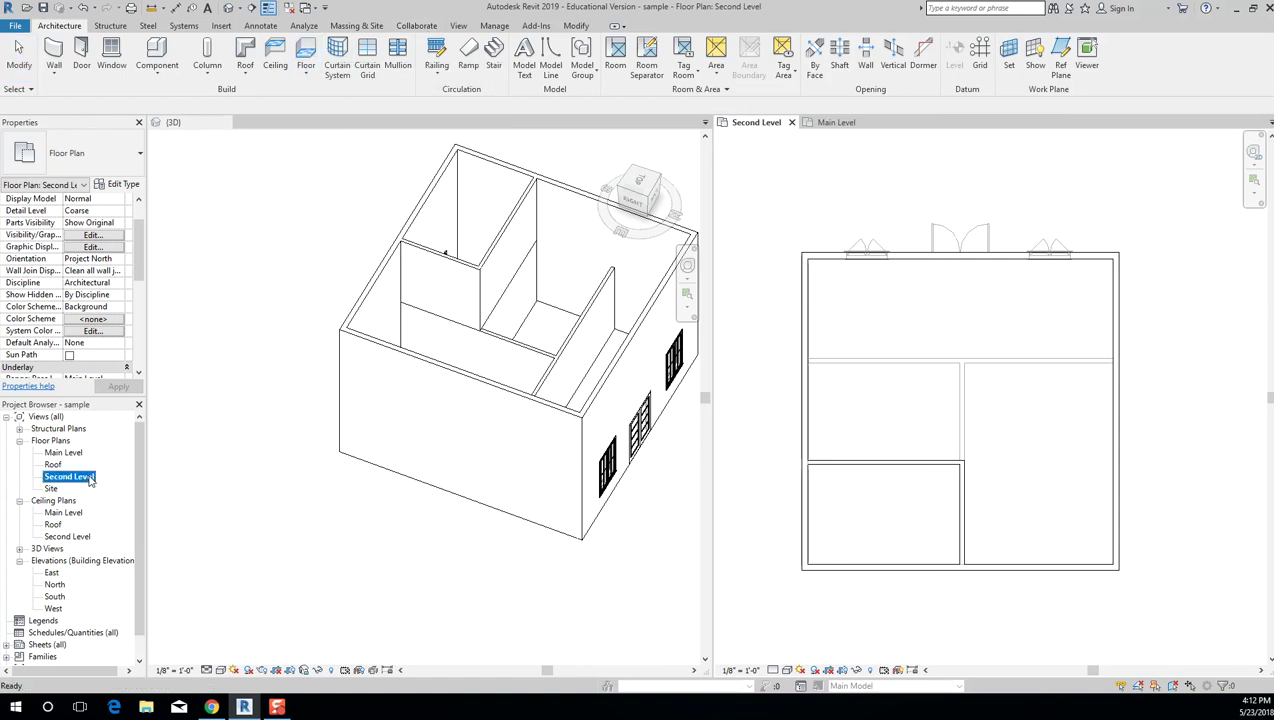
{"action": "left_click", "coordinate": [310, 55]}
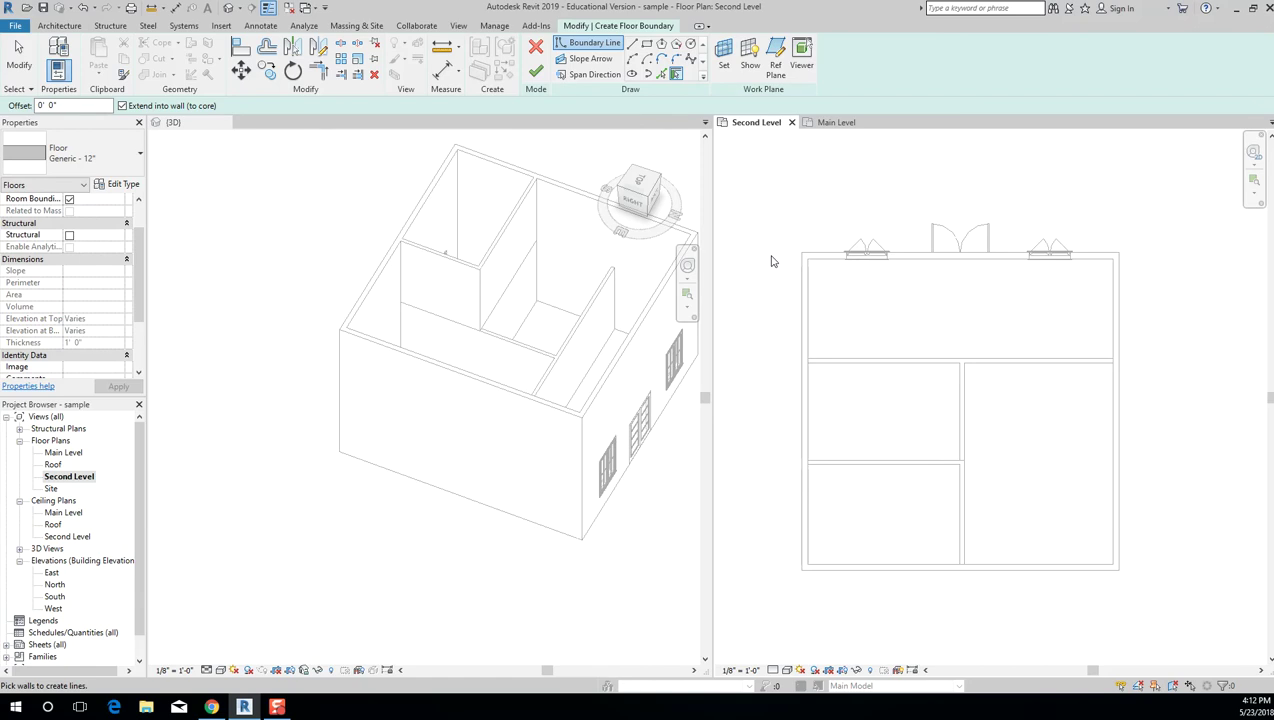
{"action": "left_click", "coordinate": [600, 316]}
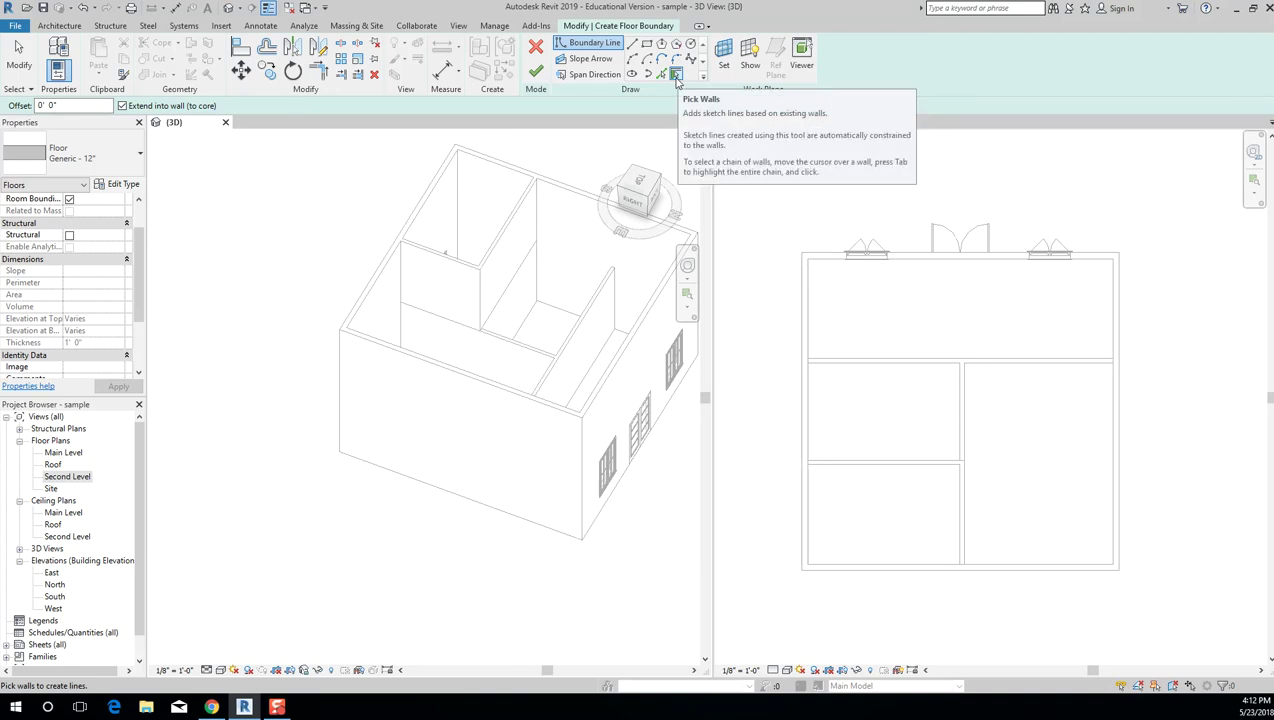
{"action": "left_click", "coordinate": [825, 266]}
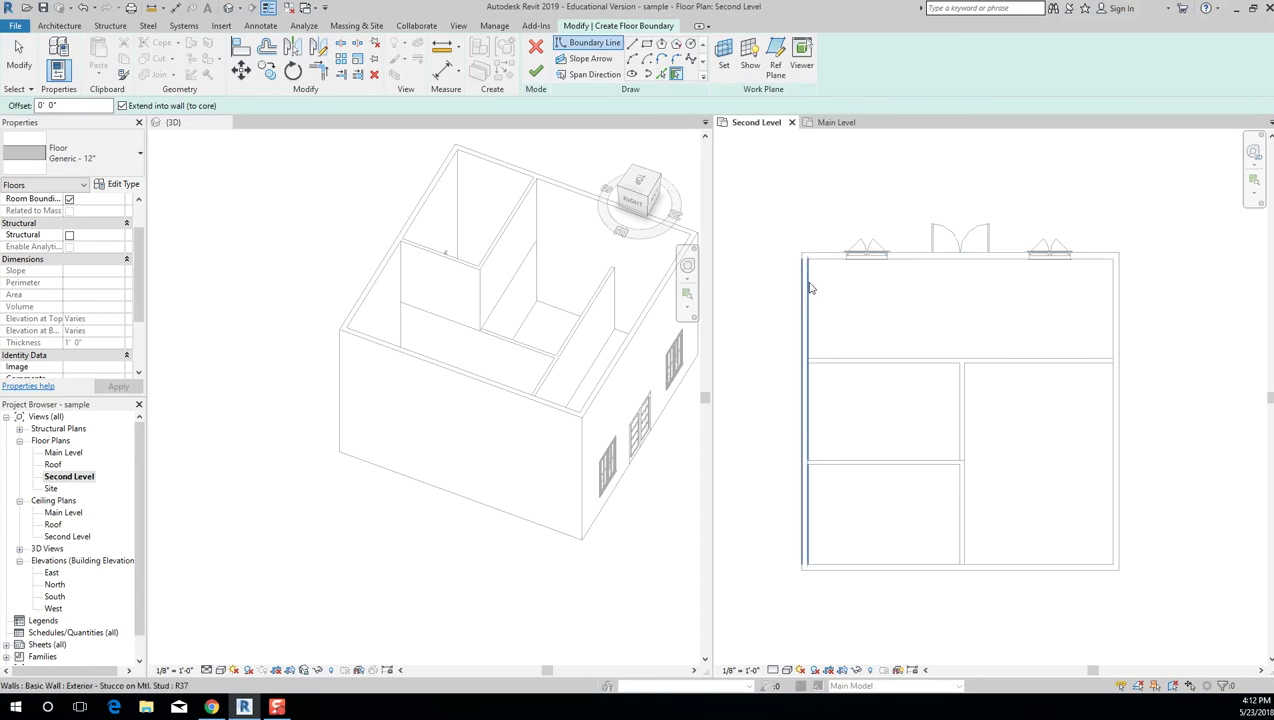
{"action": "left_click", "coordinate": [809, 288]}
{"action": "left_click", "coordinate": [867, 566]}
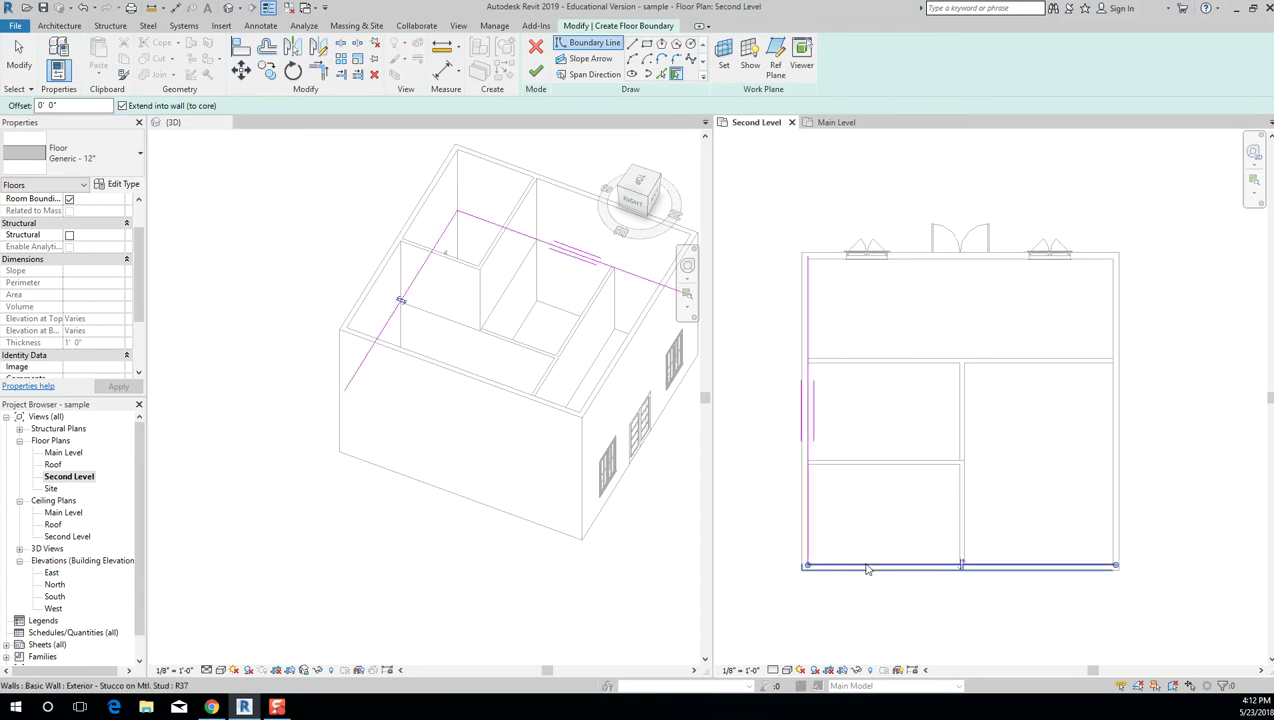
{"action": "left_click", "coordinate": [1116, 472]}
{"action": "left_click", "coordinate": [975, 262]}
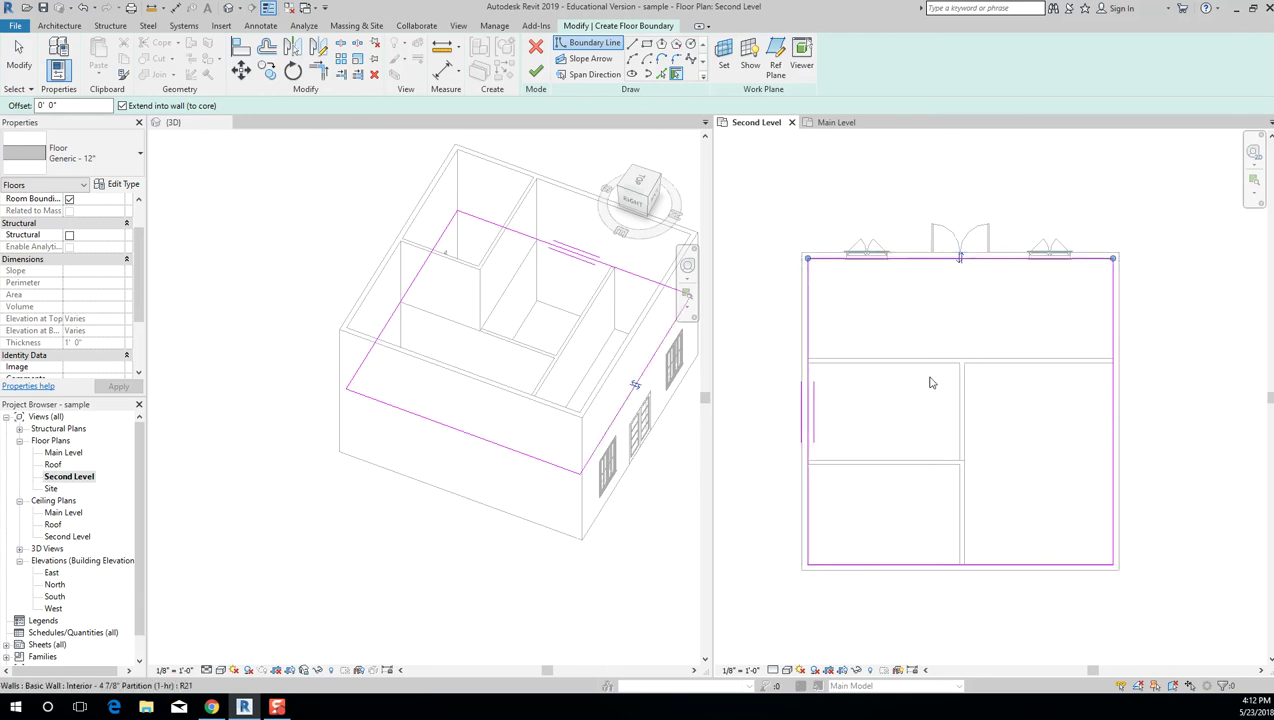
Cancel the floor sketch made from picked walls and discard the floor.
{"action": "scroll", "coordinate": [873, 382], "scroll_direction": "up", "scroll_amount": 1}
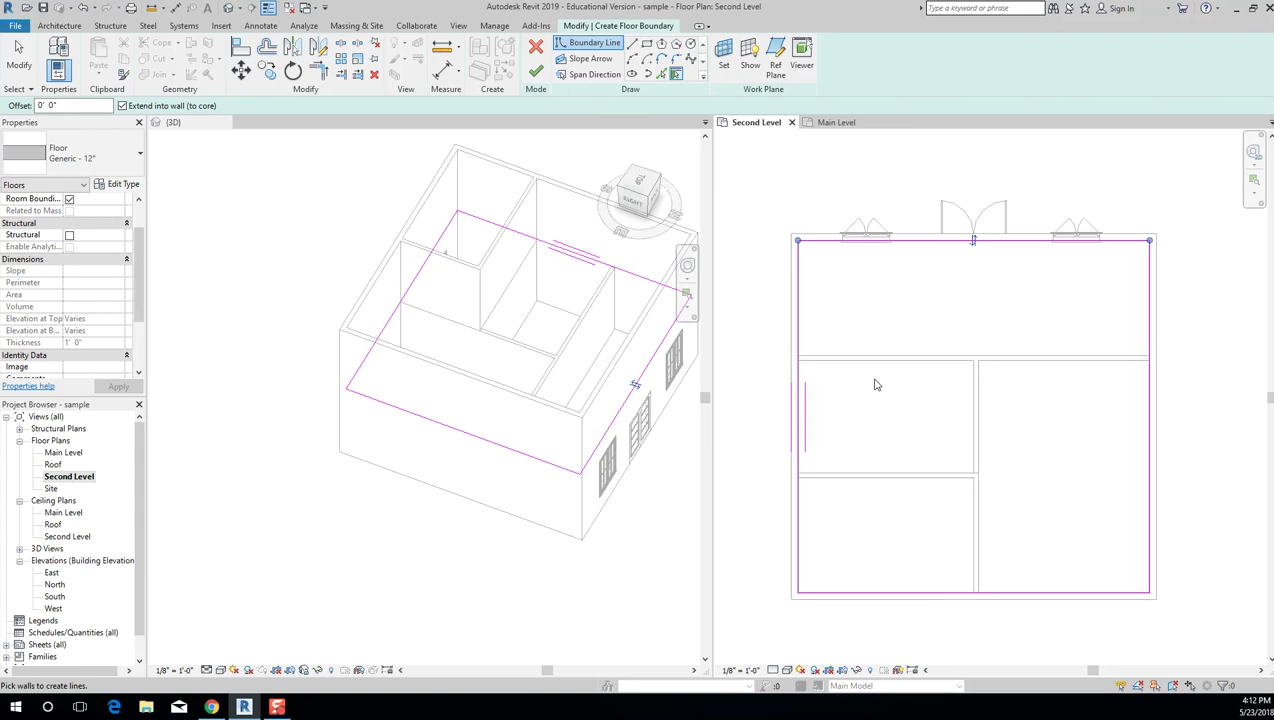
{"action": "left_click", "coordinate": [983, 303]}
{"action": "left_click", "coordinate": [537, 51]}
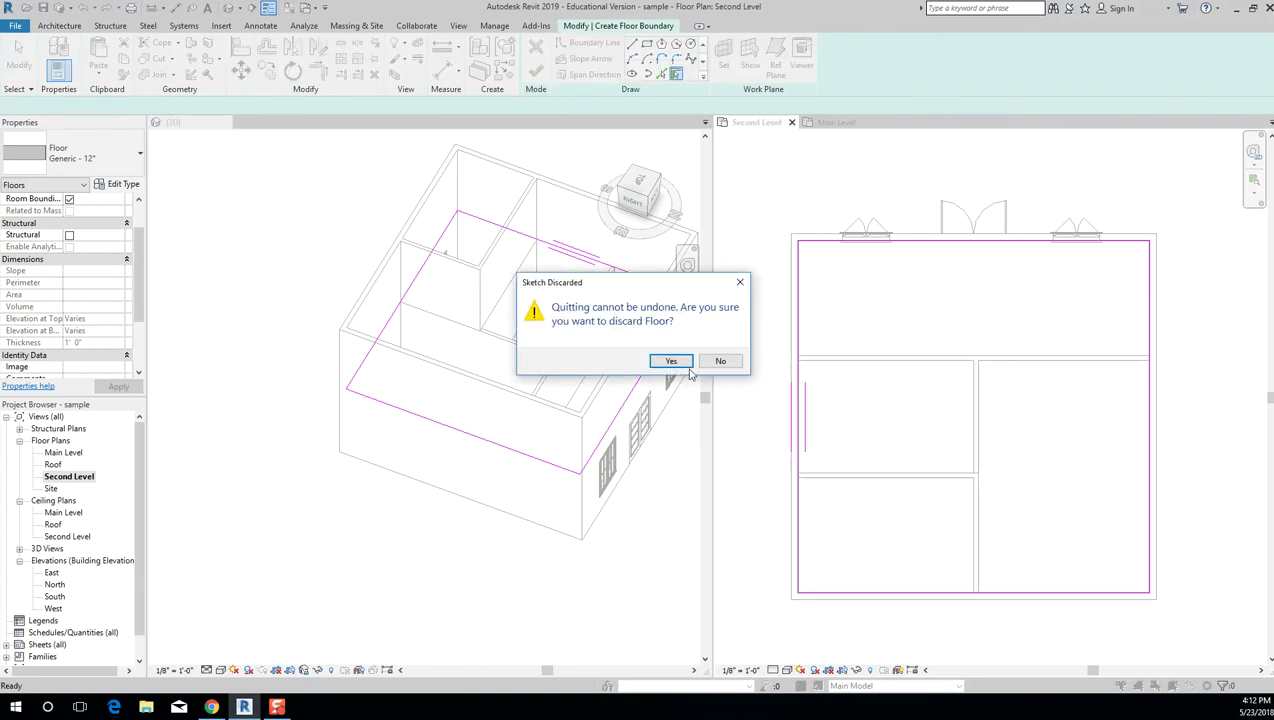
{"action": "left_click", "coordinate": [746, 361]}
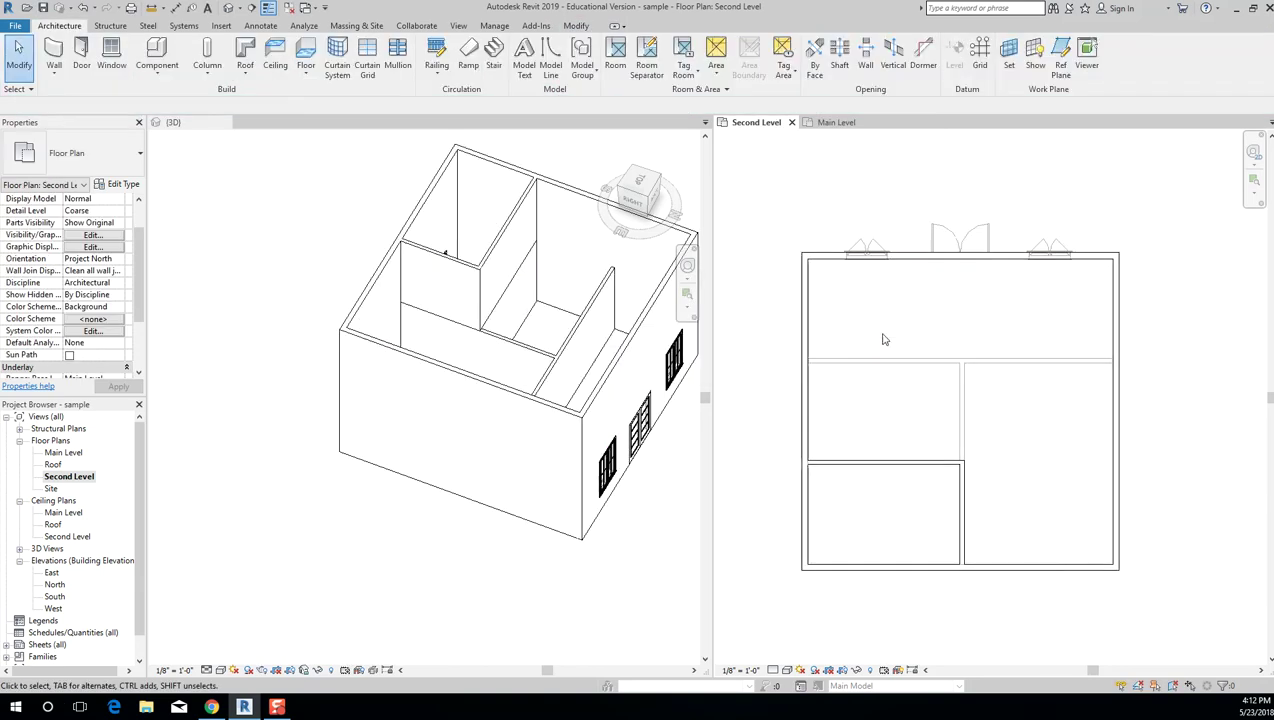
Start a new Second Level floor and sketch a rectangular boundary along the inner faces of the exterior walls.
{"action": "scroll", "coordinate": [887, 328], "scroll_direction": "up", "scroll_amount": 1}
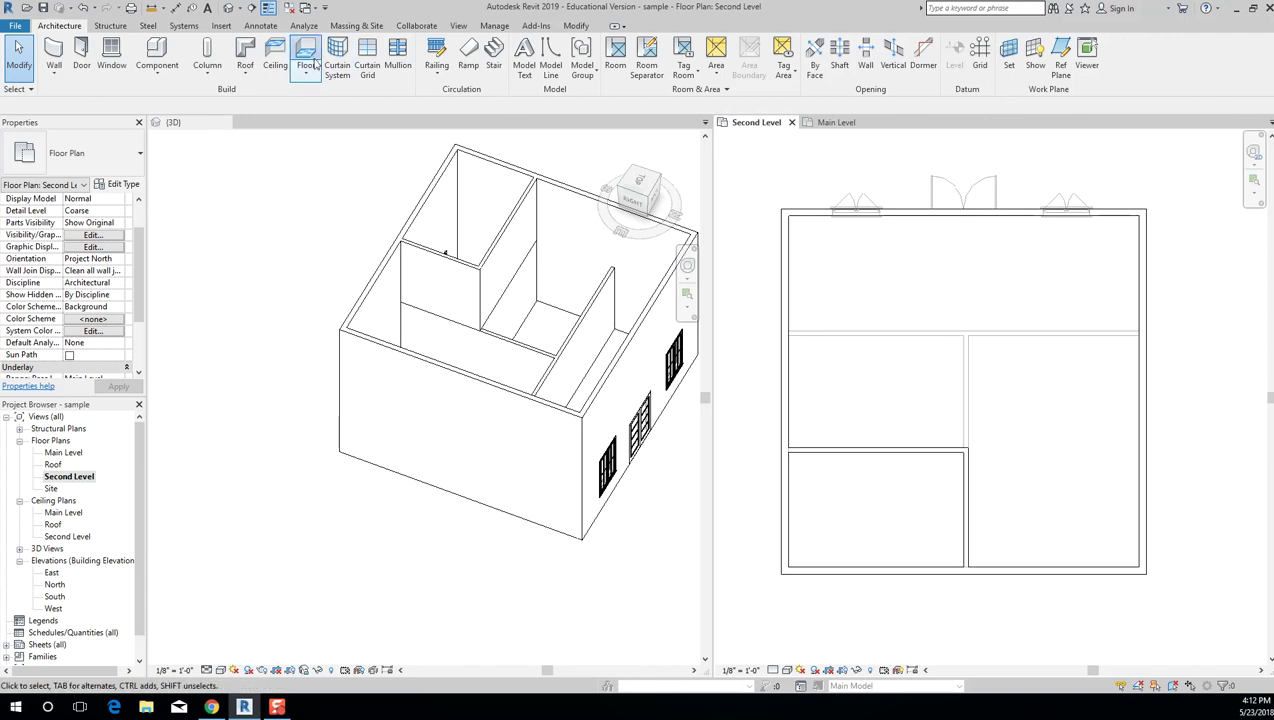
{"action": "left_click", "coordinate": [306, 52]}
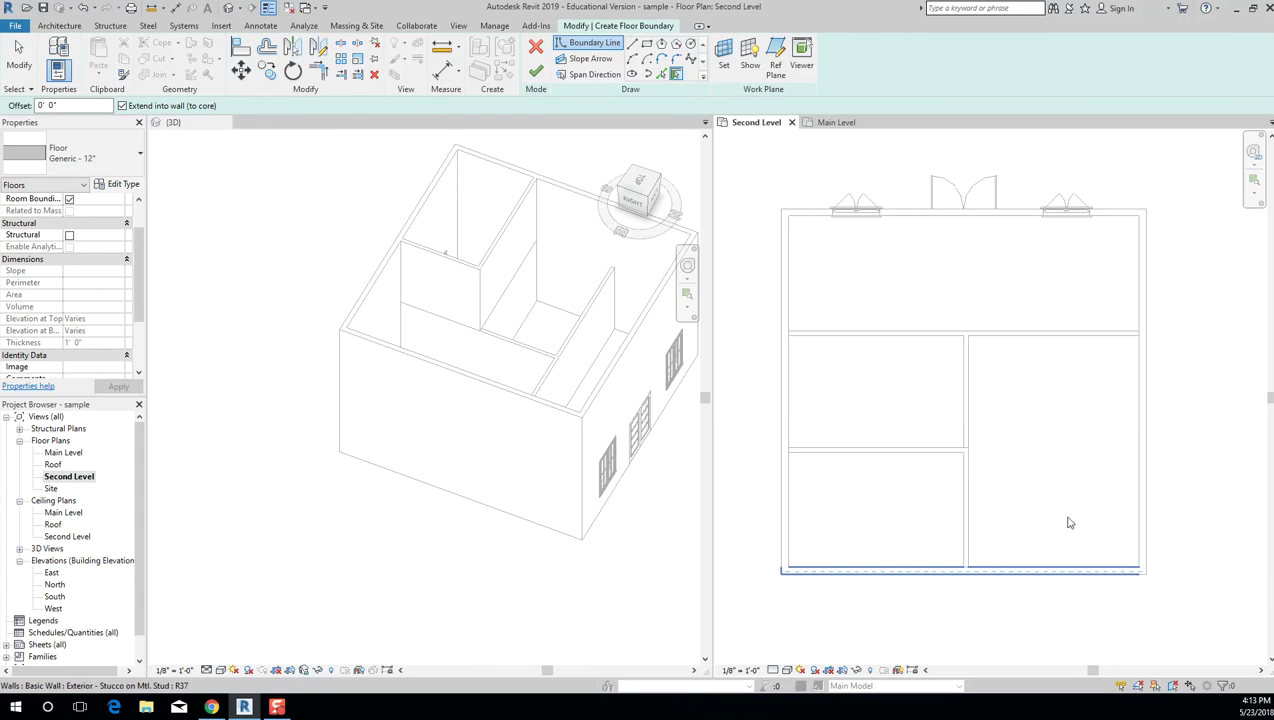
{"action": "left_click", "coordinate": [647, 43]}
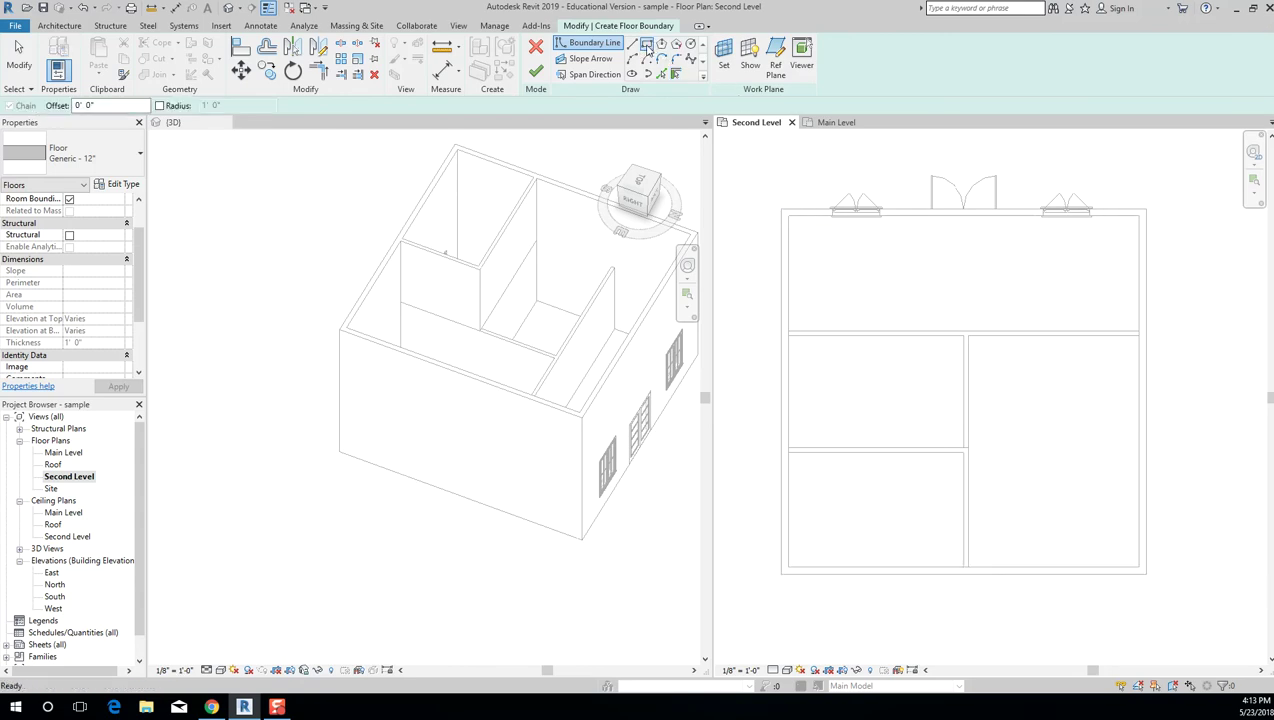
{"action": "left_click", "coordinate": [788, 215]}
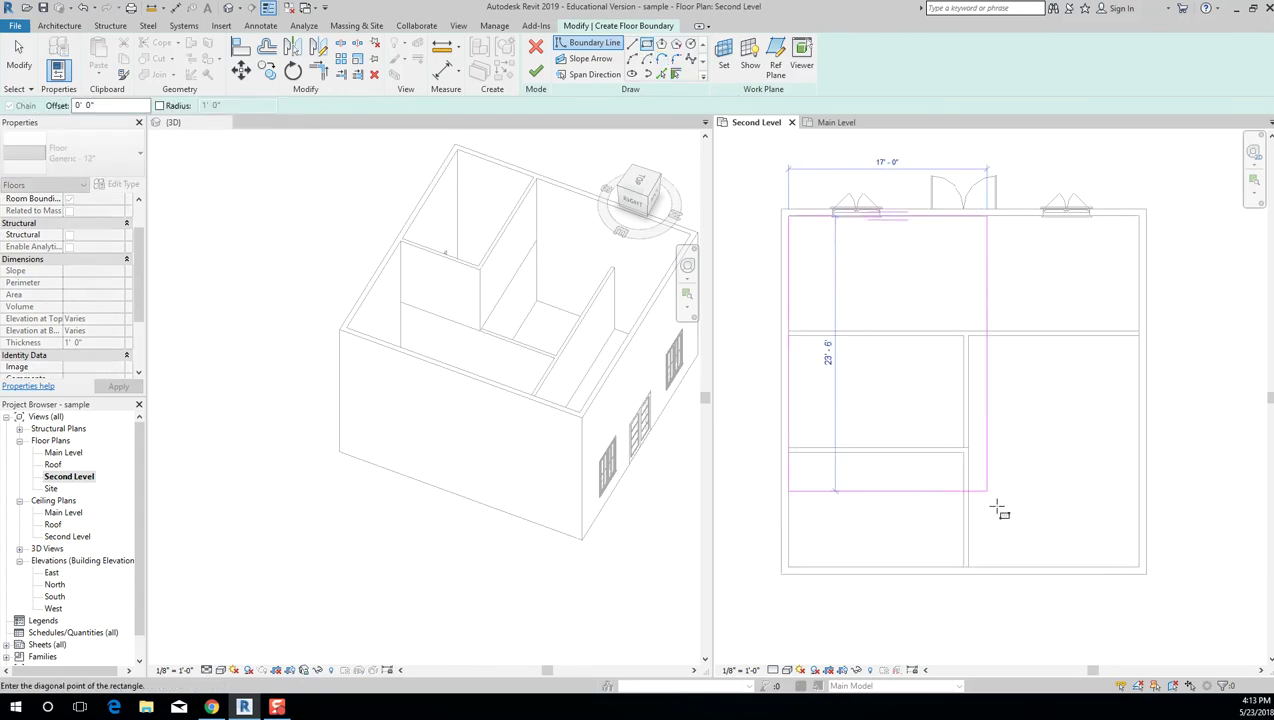
{"action": "left_click", "coordinate": [1144, 572]}
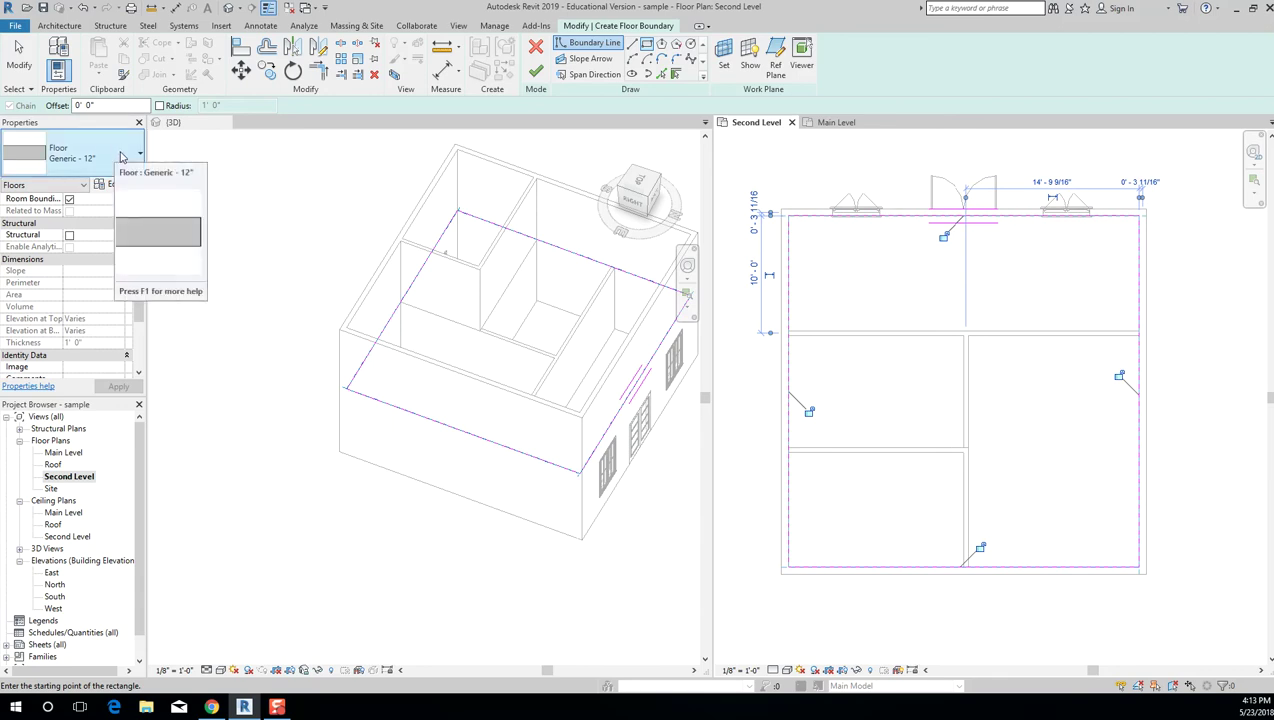
Set the floor type to Wood Truss Joist 12" - Carpet Finish, finish the floor, and attach the walls below to its bottom.
{"action": "left_click", "coordinate": [121, 157]}
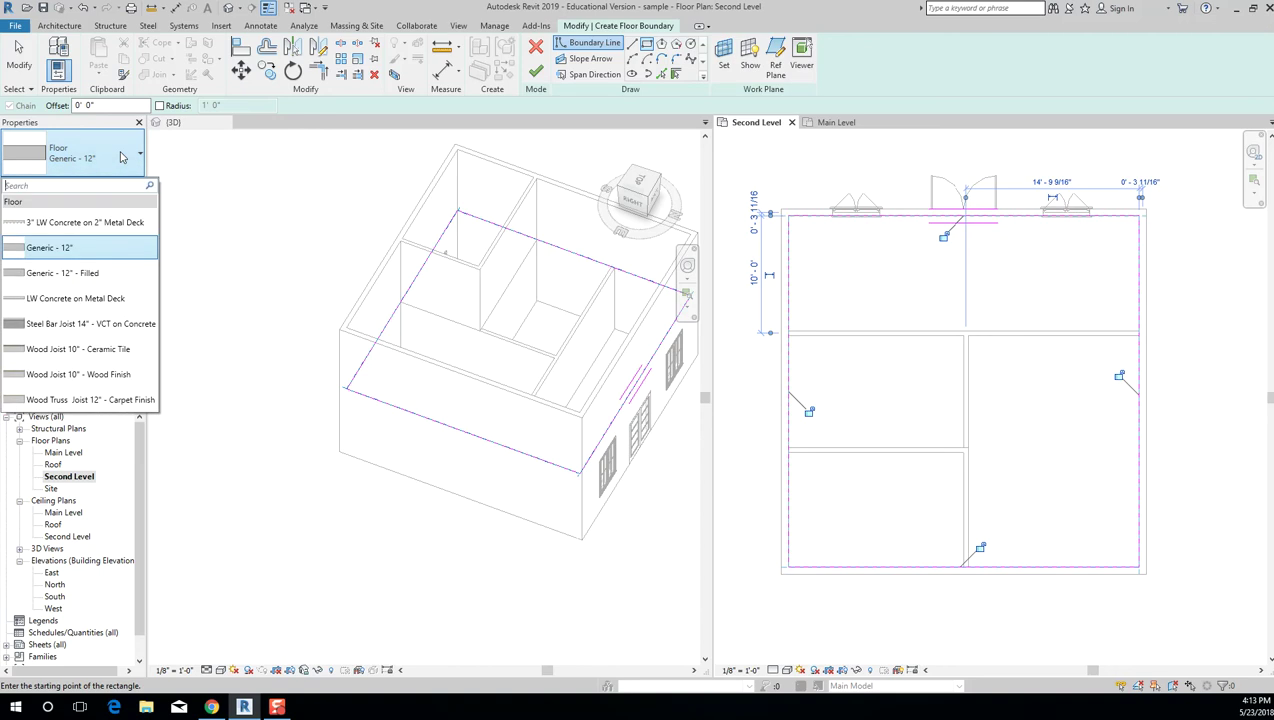
{"action": "left_click", "coordinate": [124, 400]}
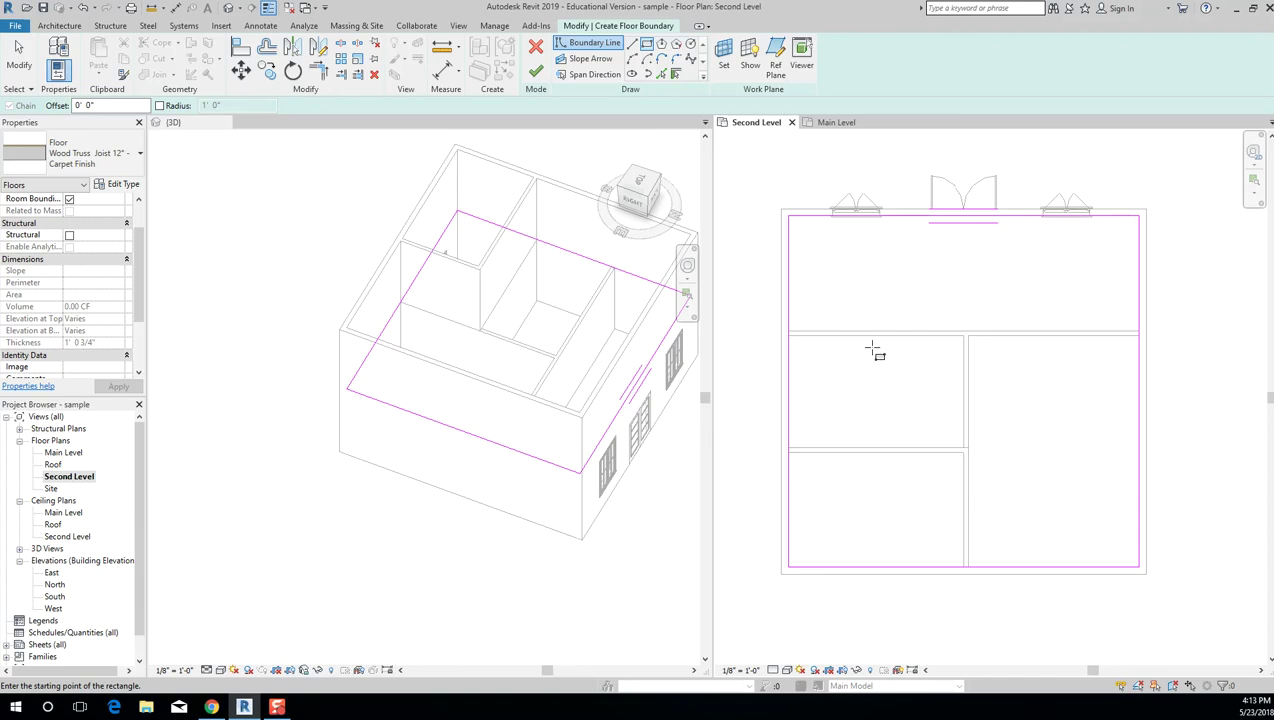
{"action": "left_click", "coordinate": [539, 72]}
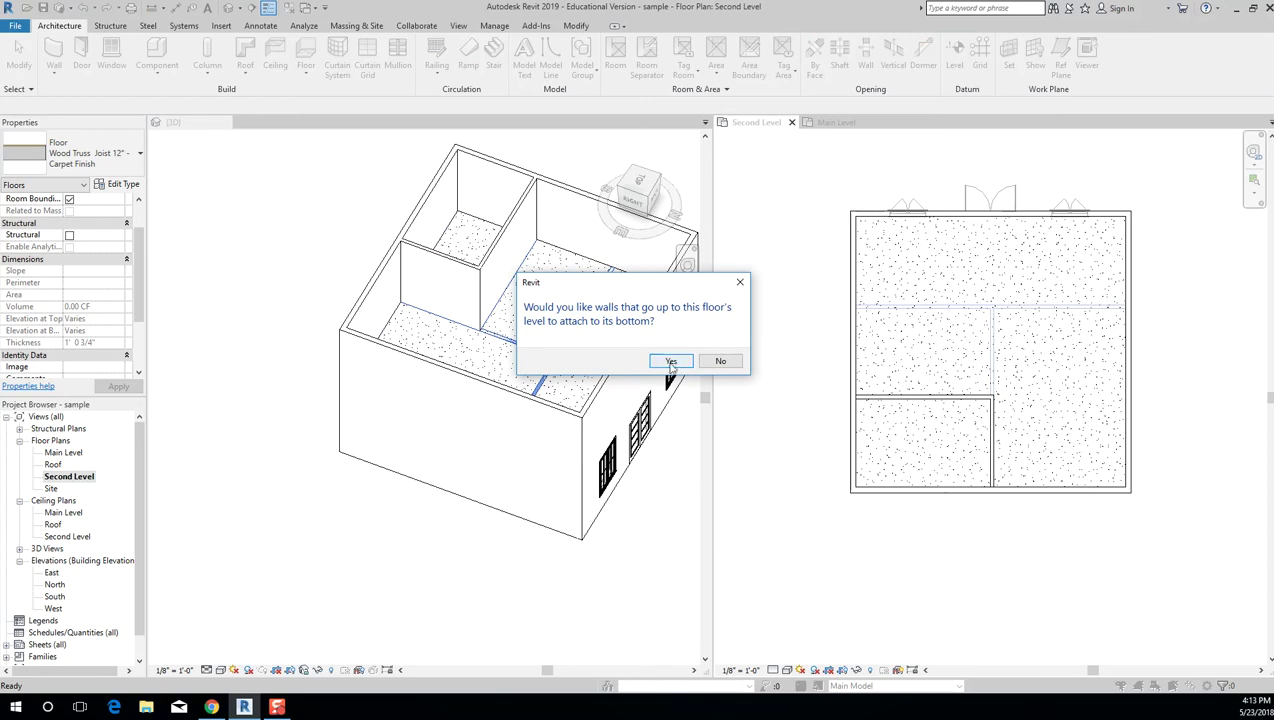
{"action": "left_click", "coordinate": [671, 361]}
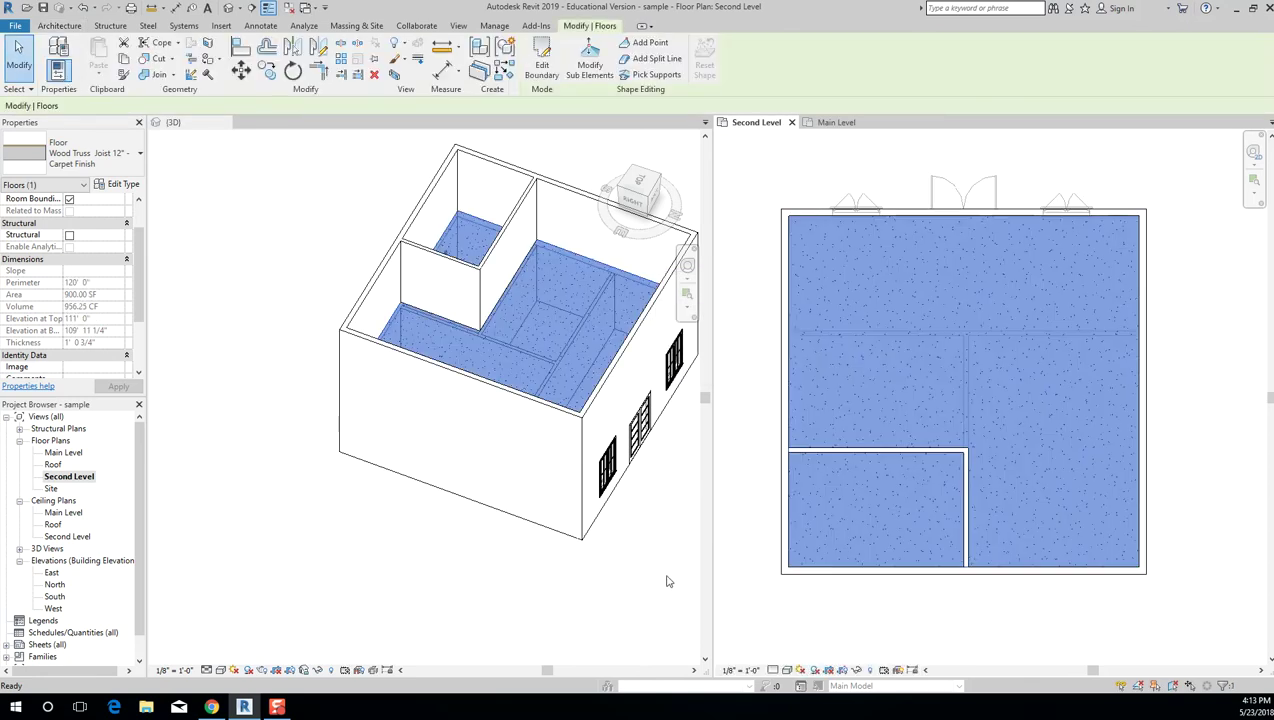
{"action": "left_click", "coordinate": [668, 596]}
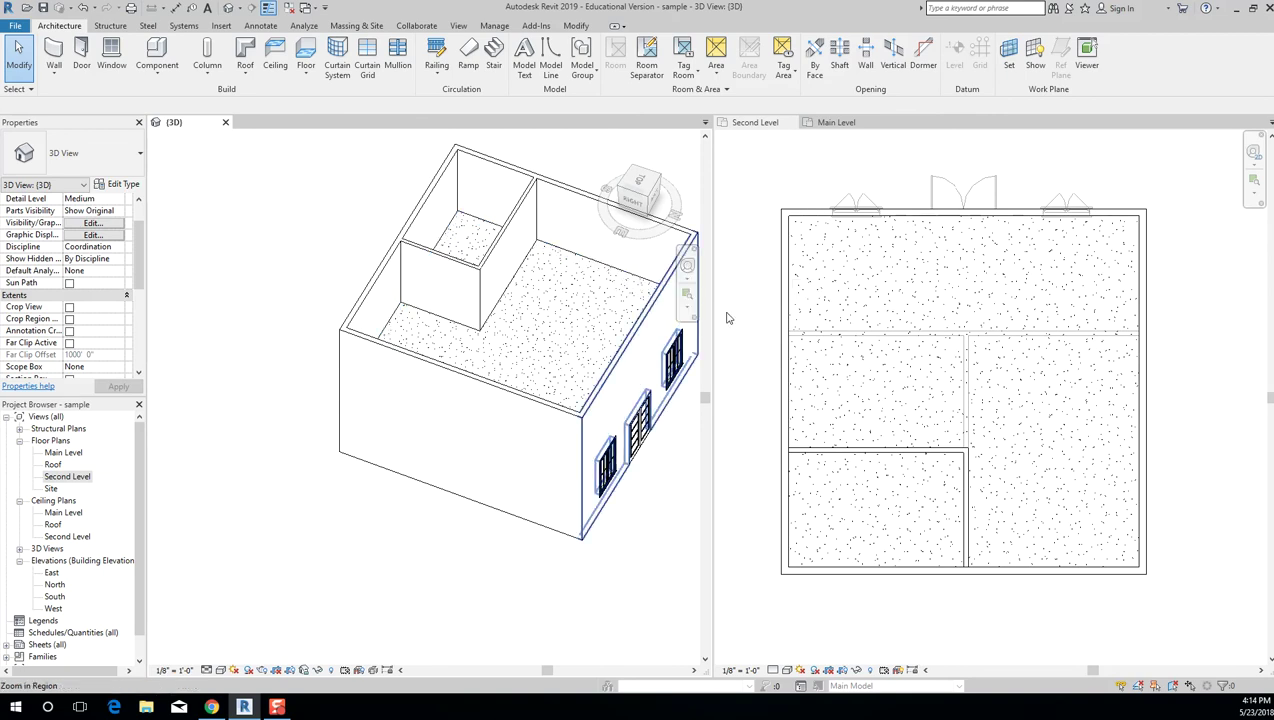
Select the Second Level floor by cycling through the overlapping elements at its edge, and open its boundary for editing.
{"action": "left_click", "coordinate": [799, 220]}
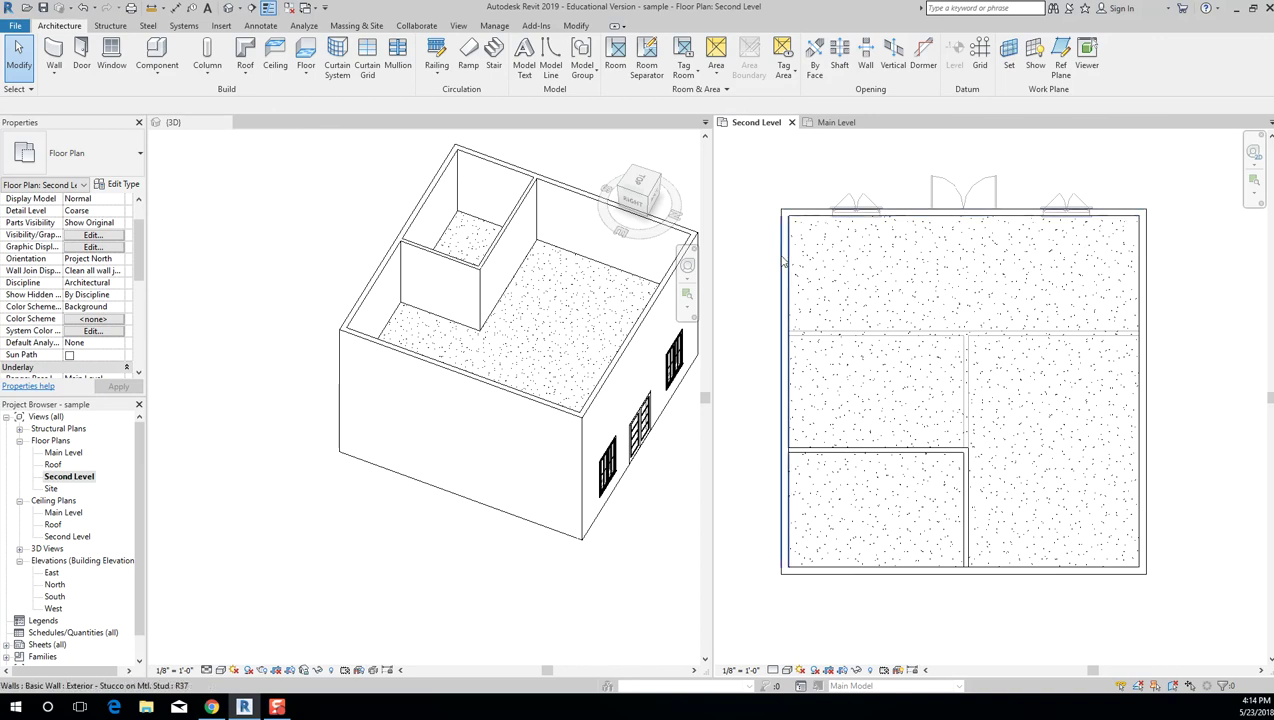
{"action": "key", "text": "Tab"}
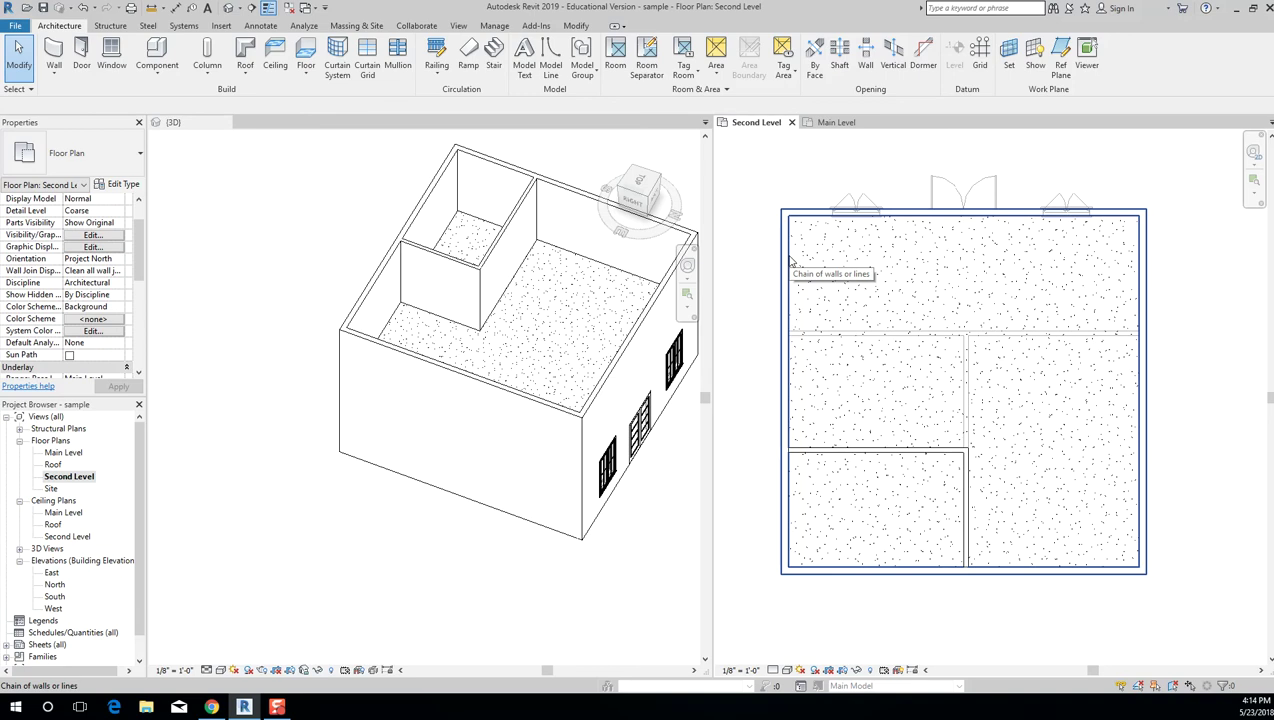
{"action": "key", "text": "Tab"}
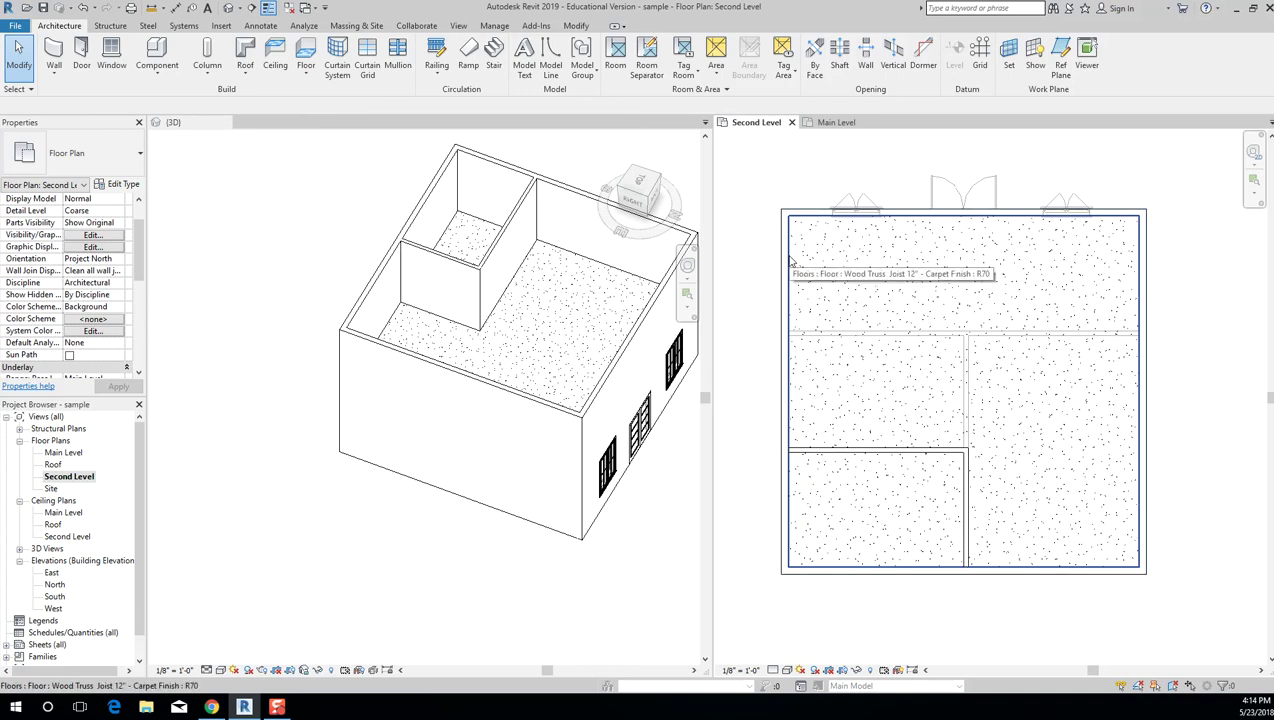
{"action": "scroll", "coordinate": [791, 232], "scroll_direction": "up", "scroll_amount": 3}
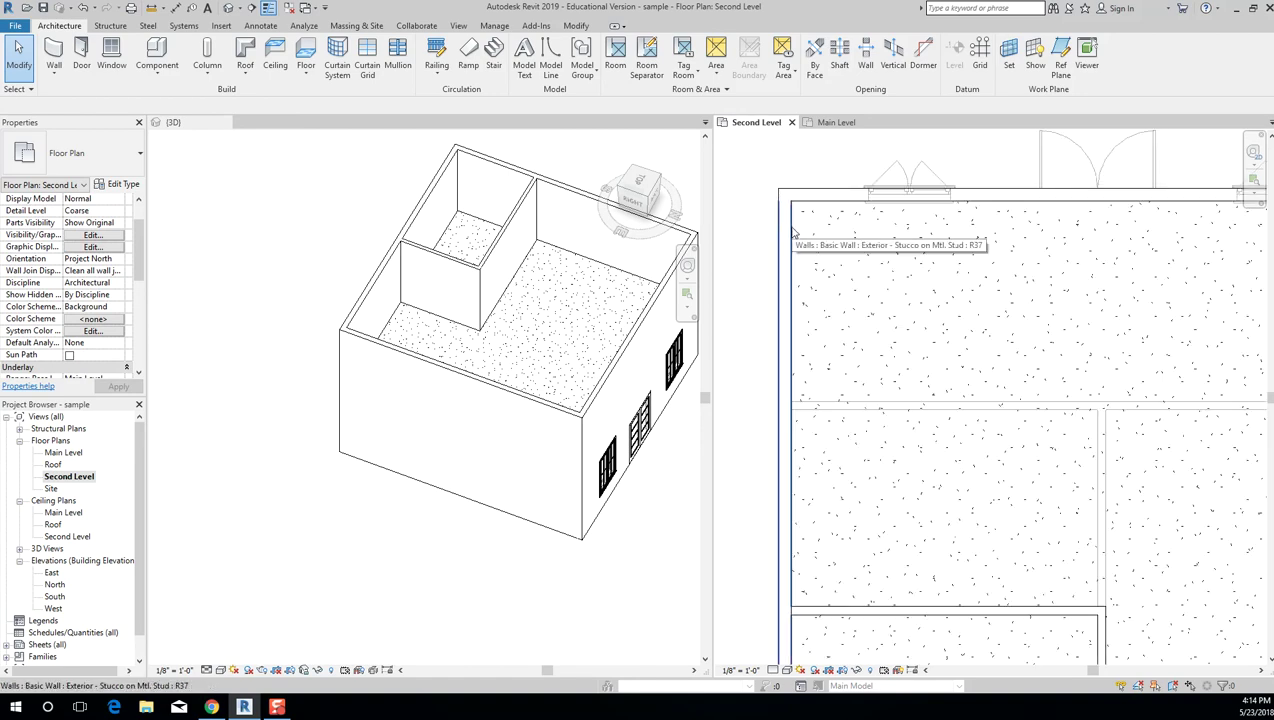
{"action": "scroll", "coordinate": [793, 232], "scroll_direction": "down", "scroll_amount": 2}
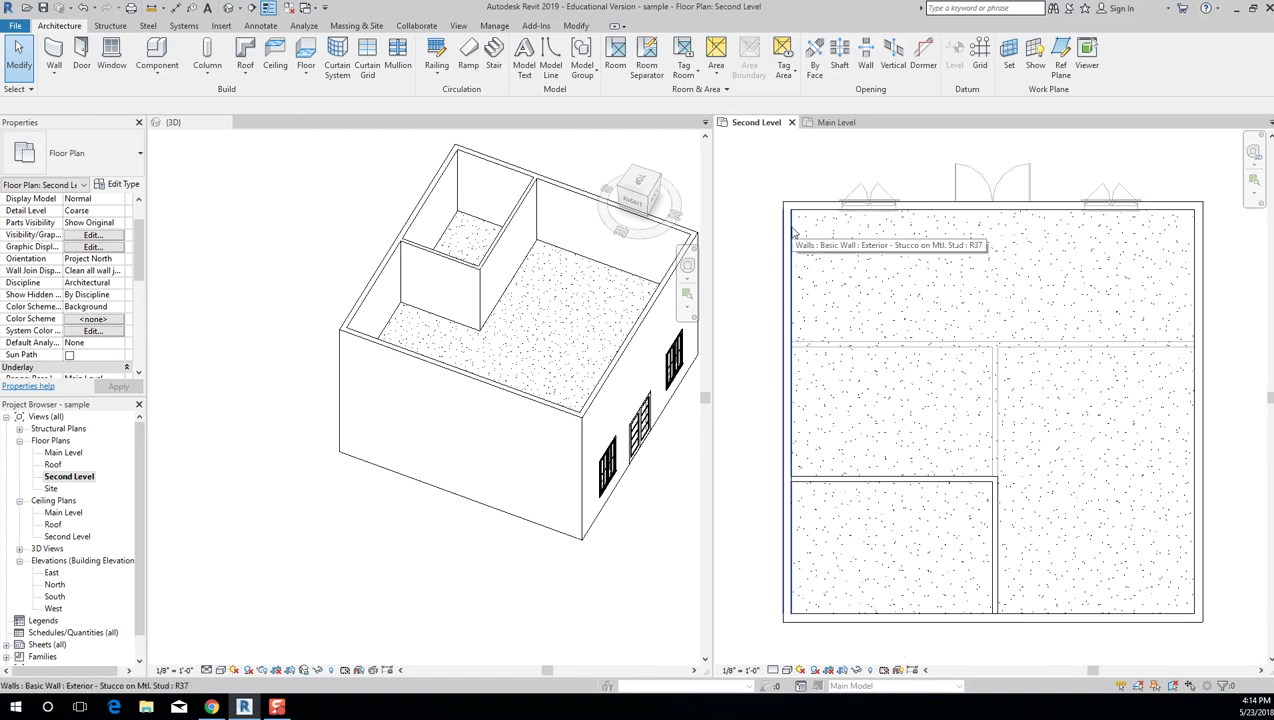
{"action": "left_click", "coordinate": [795, 231]}
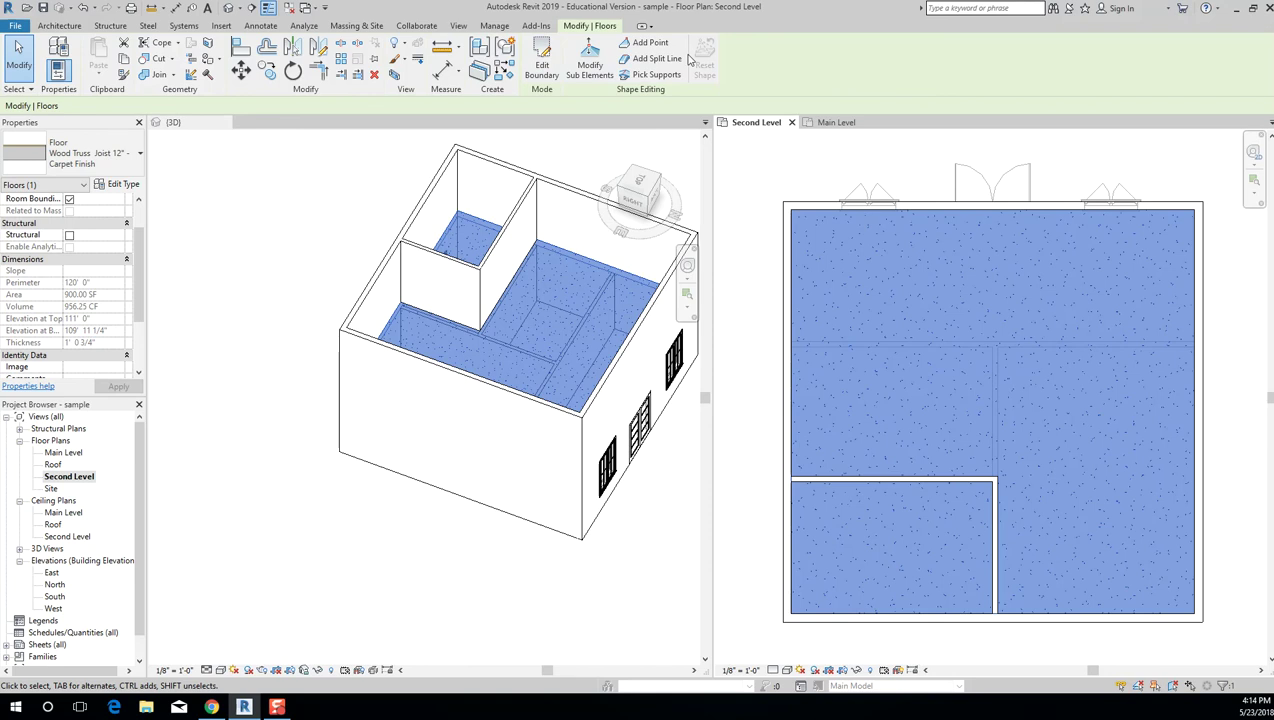
{"action": "left_click", "coordinate": [543, 58]}
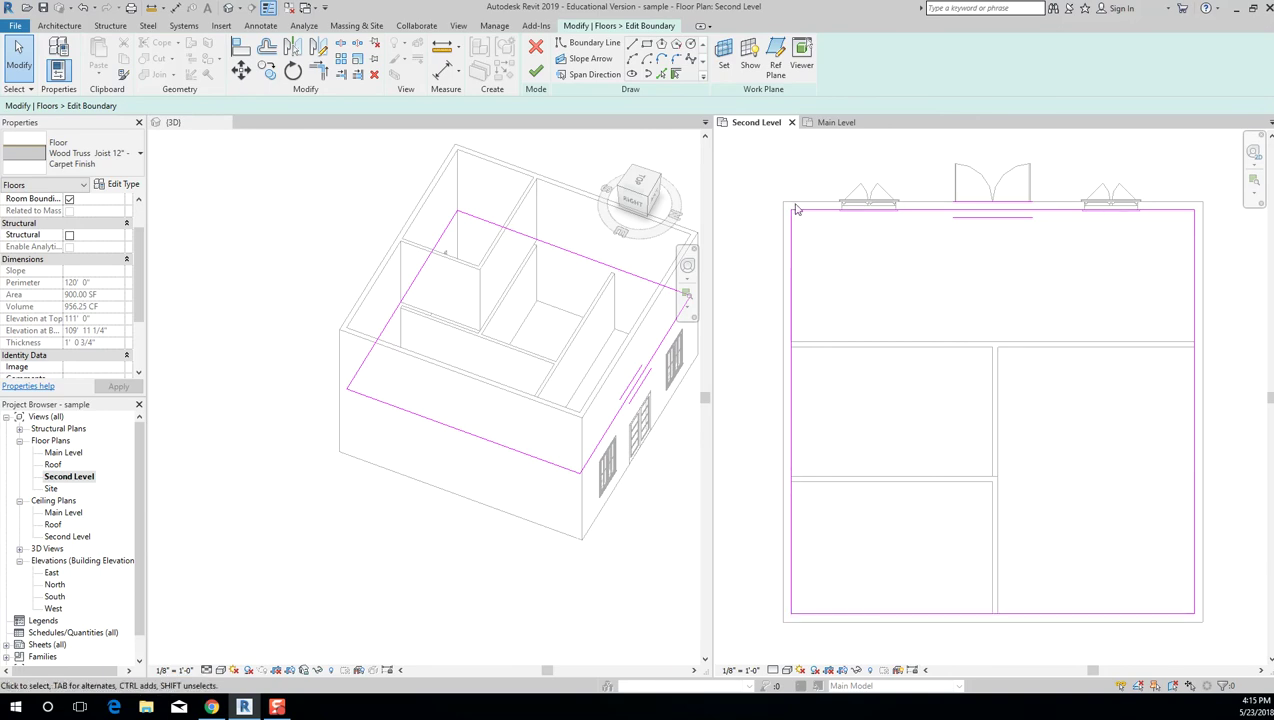
{"action": "middle_click_drag", "start_coordinate": [894, 265], "coordinate": [862, 209]}
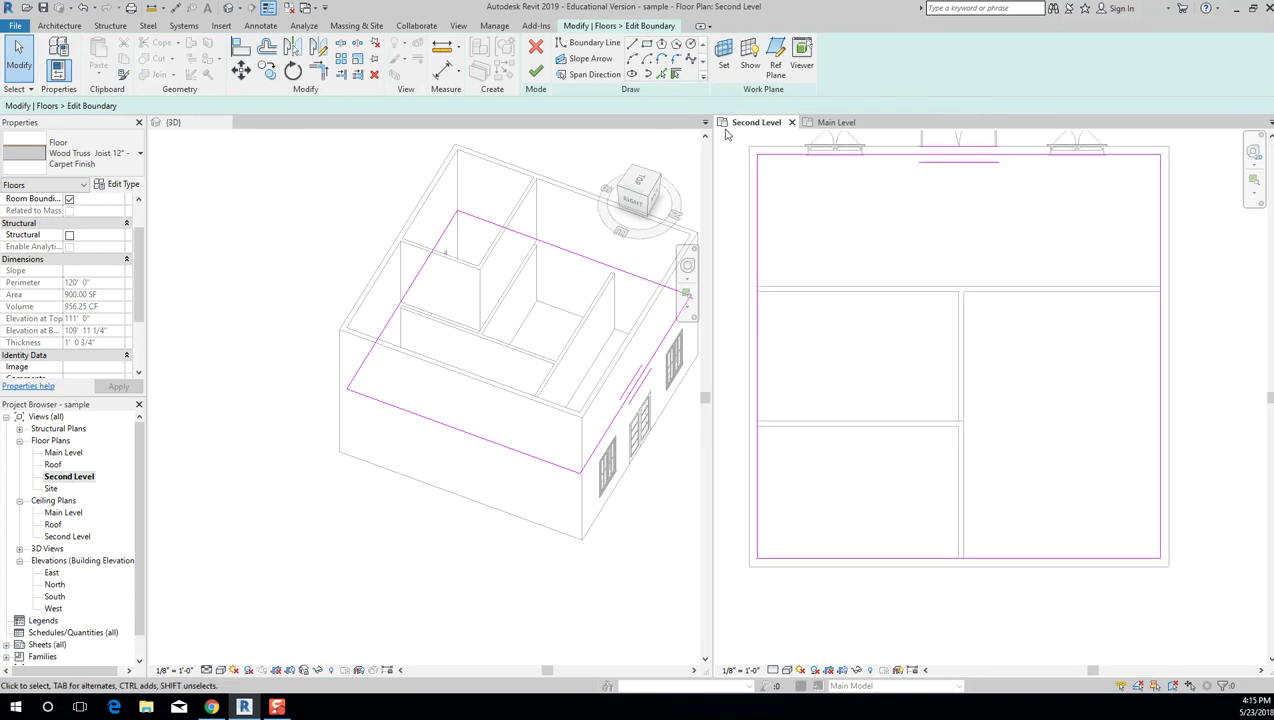
Sketch two openings inside the floor boundary: a 4' by 5' rectangle in the upper room and a 3'-6" radius circle in the large lower-right room.
{"action": "left_click", "coordinate": [646, 43]}
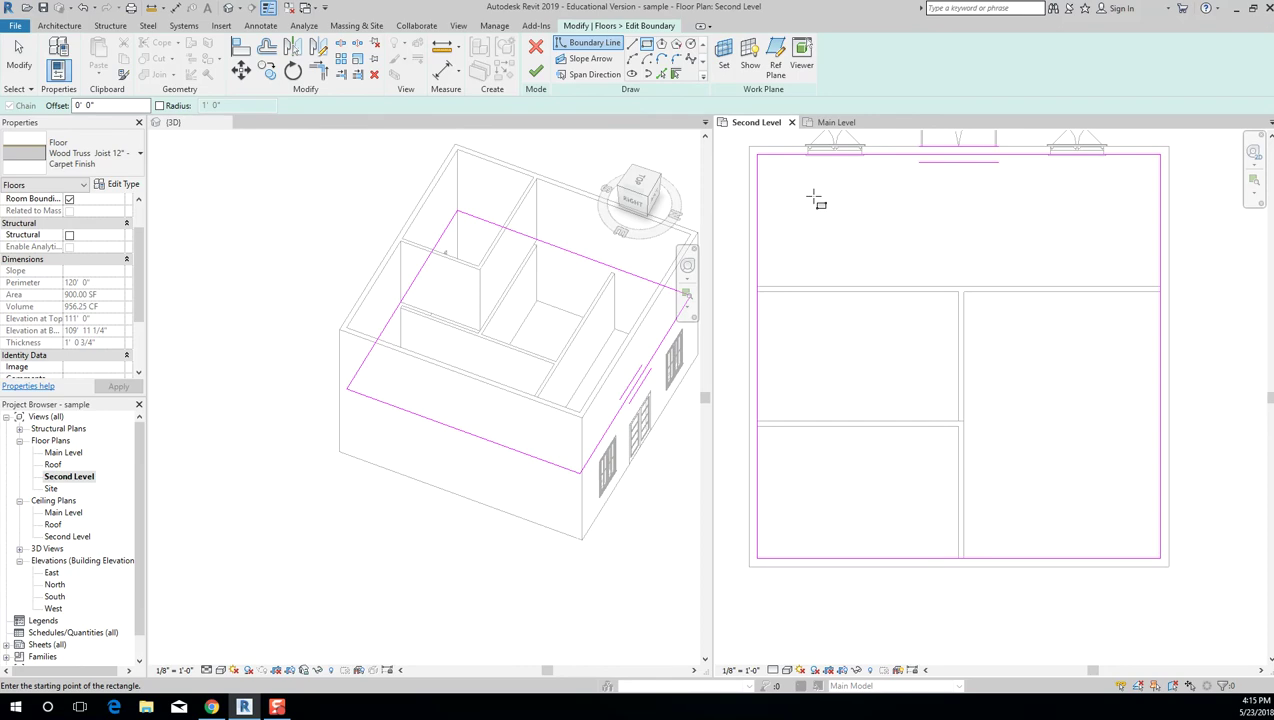
{"action": "left_click", "coordinate": [812, 190]}
{"action": "left_click", "coordinate": [866, 257]}
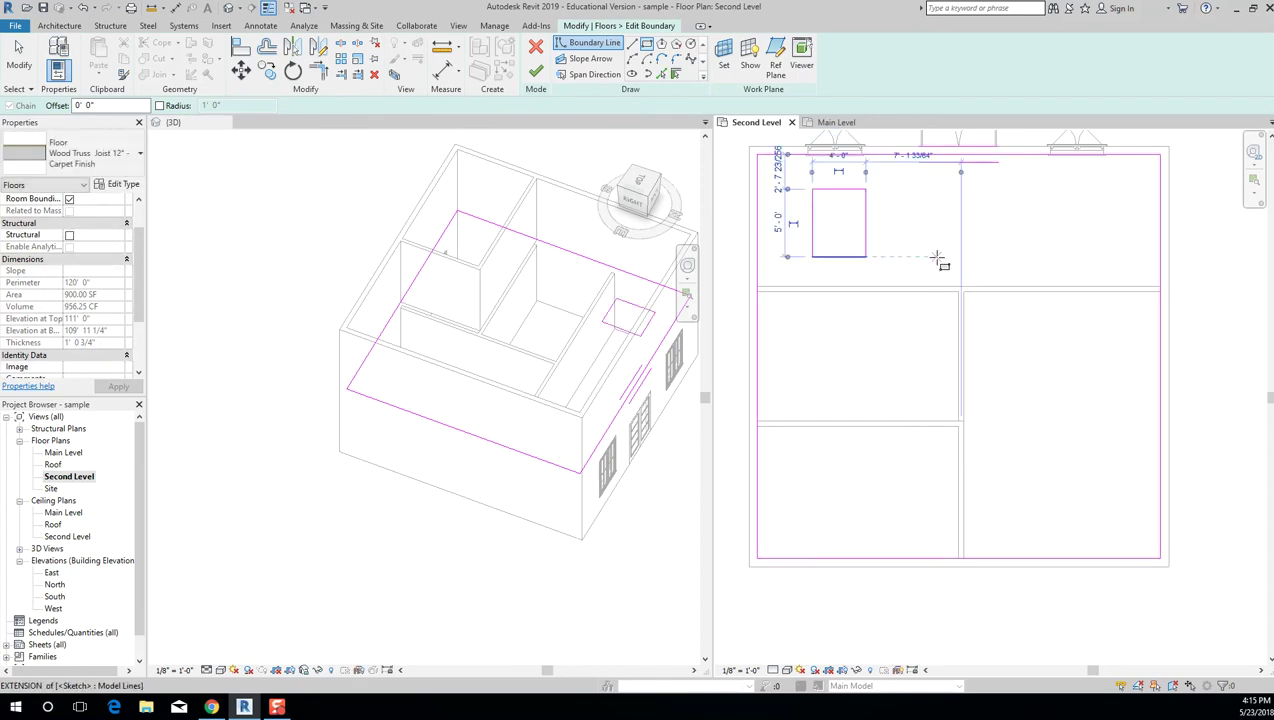
{"action": "left_click", "coordinate": [690, 44]}
{"action": "left_click", "coordinate": [1053, 412]}
{"action": "left_click", "coordinate": [1098, 398]}
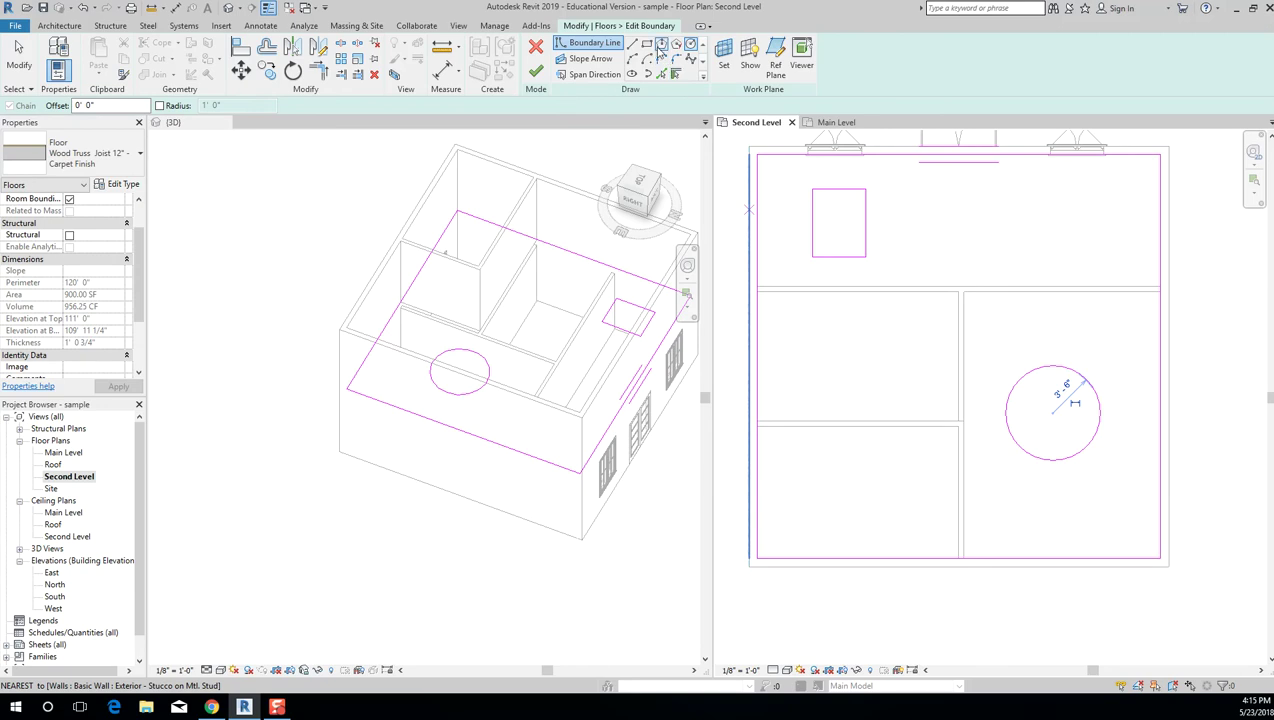
{"action": "left_click", "coordinate": [826, 362]}
{"action": "left_click", "coordinate": [851, 347]}
{"action": "key", "text": "ctrl+z"}
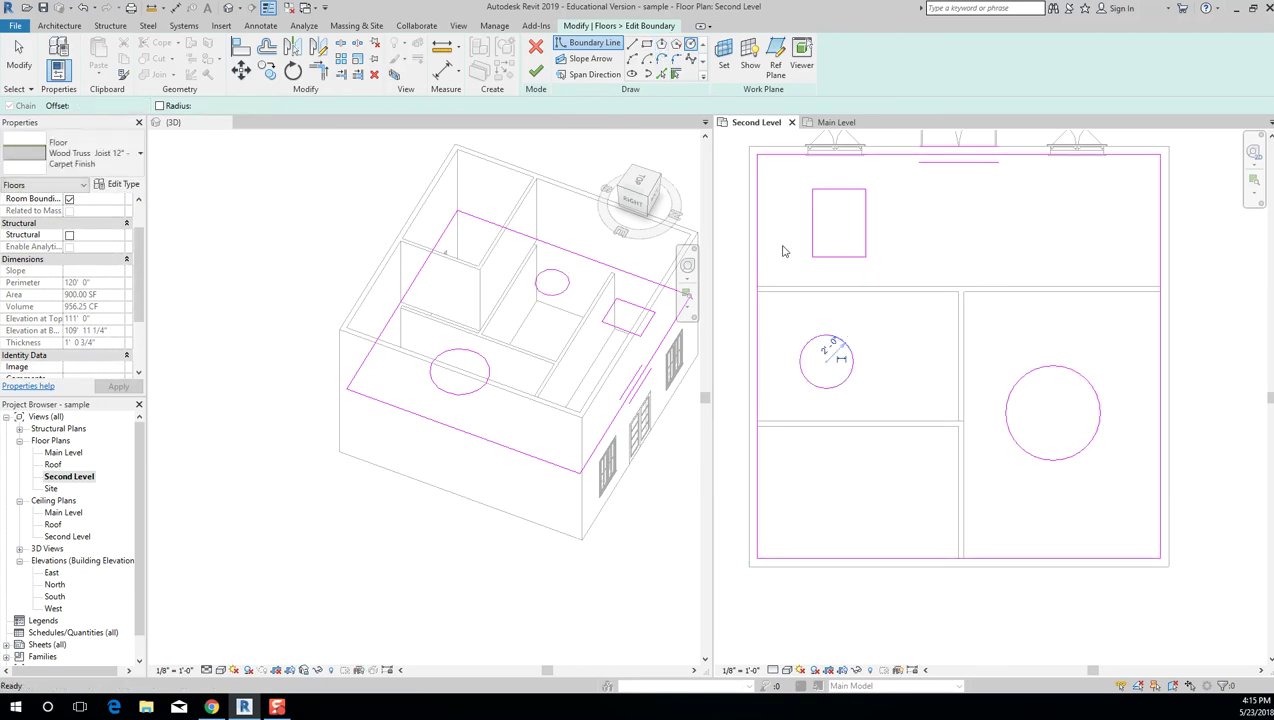
Sketch a six-sided regular polygon as a floor opening in the middle-left room, below the rectangular opening.
{"action": "left_click", "coordinate": [661, 44]}
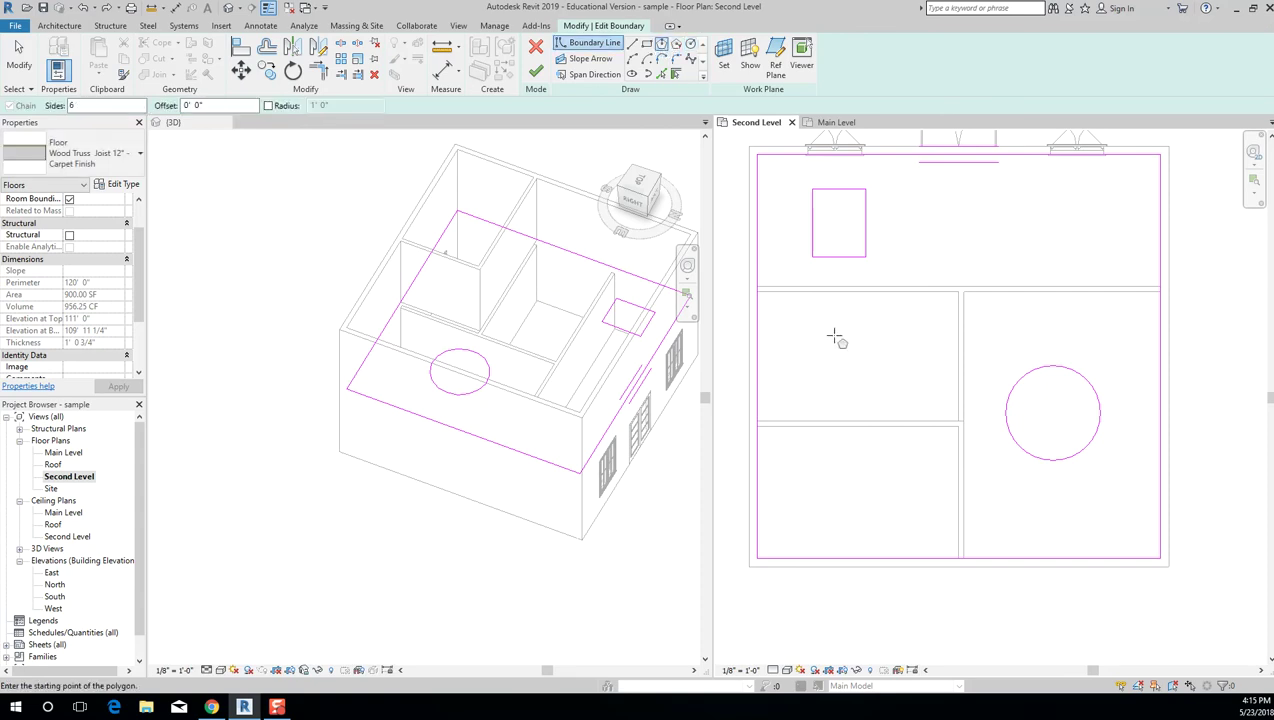
{"action": "left_click", "coordinate": [834, 333]}
{"action": "left_click", "coordinate": [847, 355]}
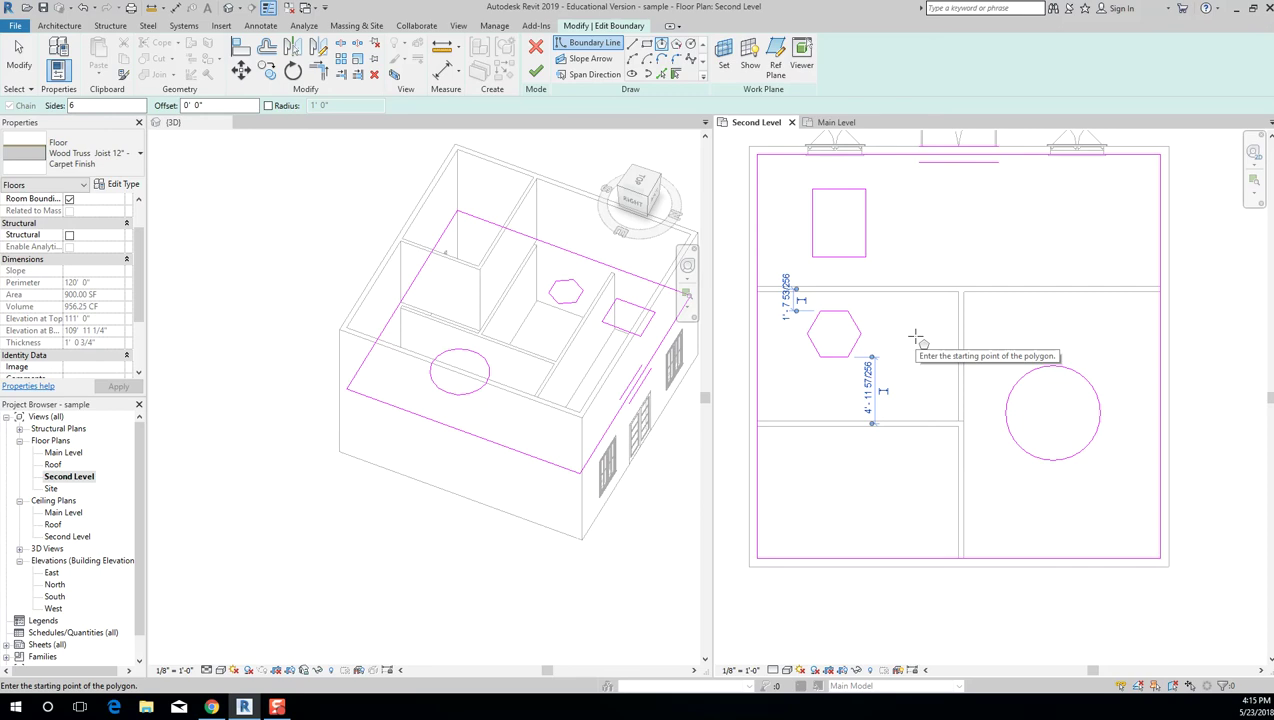
Sketch a closed, irregular six-sided opening from chained boundary lines beside the rectangle, with one corner notched inward.
{"action": "left_click", "coordinate": [632, 43]}
{"action": "left_click", "coordinate": [960, 226]}
{"action": "left_click", "coordinate": [1006, 181]}
{"action": "left_click", "coordinate": [1078, 200]}
{"action": "left_click", "coordinate": [1022, 258]}
{"action": "left_click", "coordinate": [916, 256]}
{"action": "left_click", "coordinate": [913, 190]}
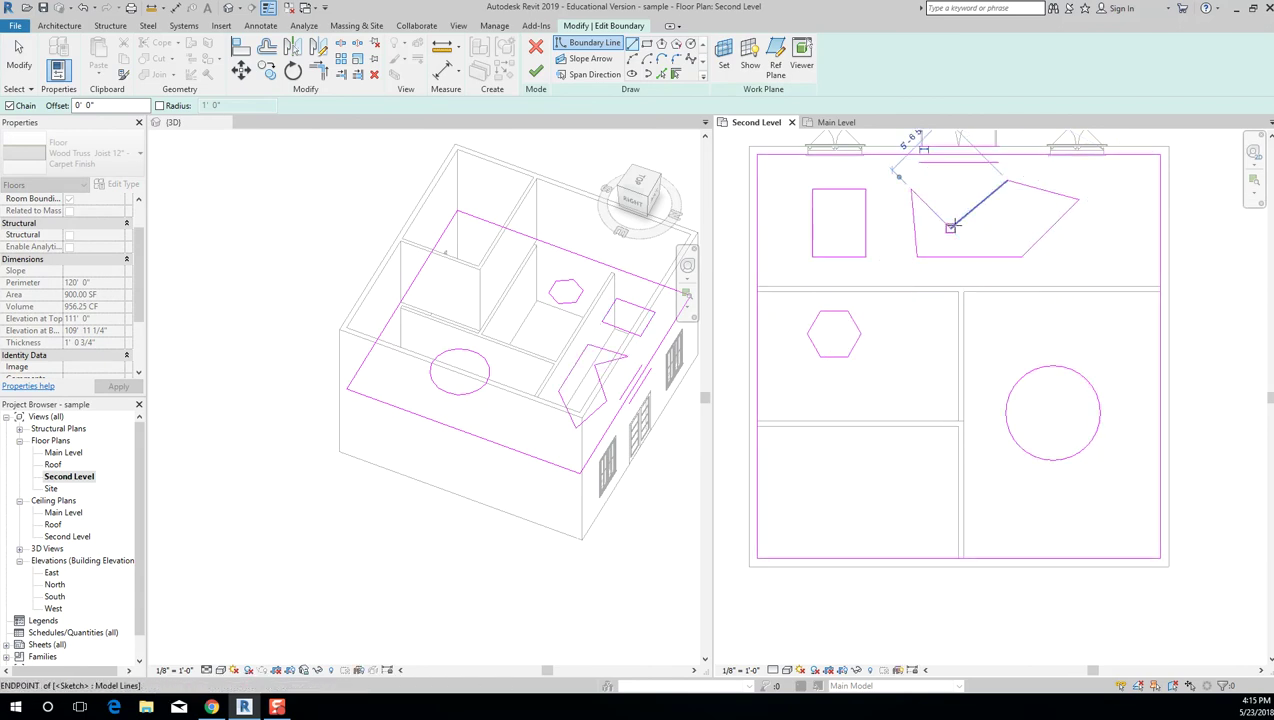
{"action": "left_click", "coordinate": [951, 227]}
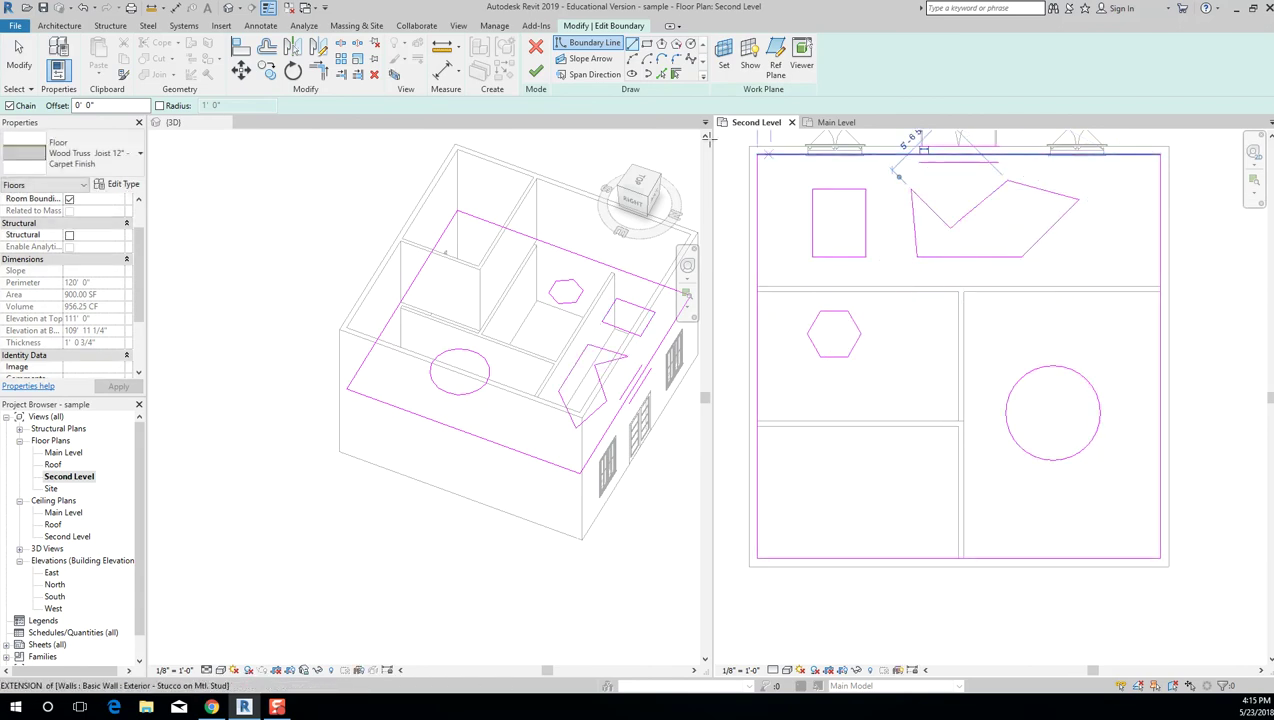
Finish the floor boundary edit, attach the walls below to the floor's bottom, and inspect the openings in the 3D view.
{"action": "left_click", "coordinate": [536, 71]}
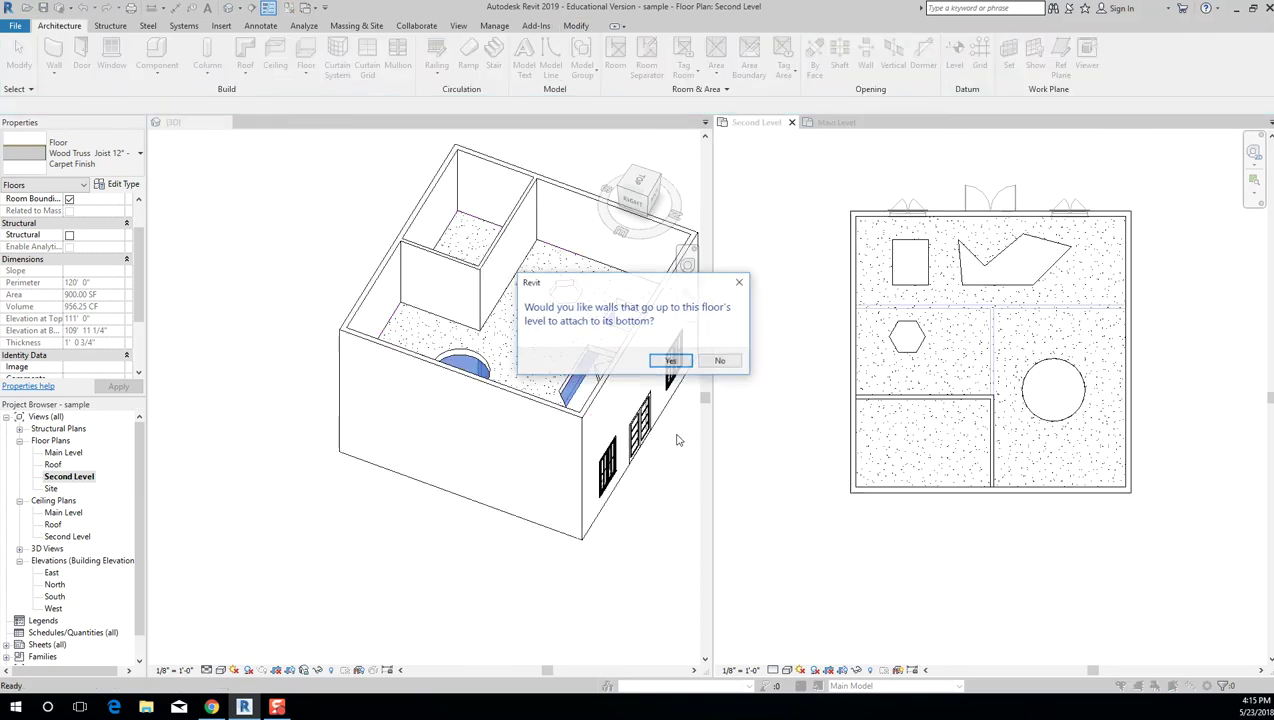
{"action": "left_click", "coordinate": [680, 364]}
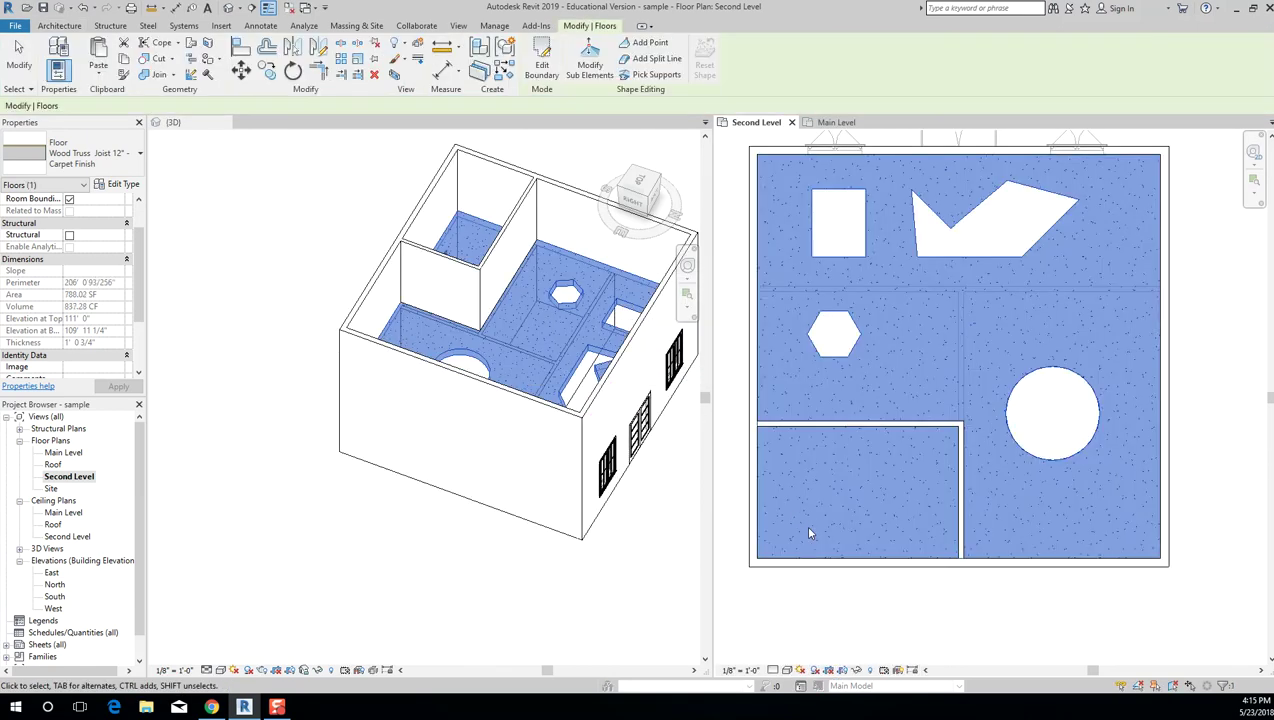
{"action": "left_click", "coordinate": [516, 576]}
{"action": "left_click", "coordinate": [516, 576]}
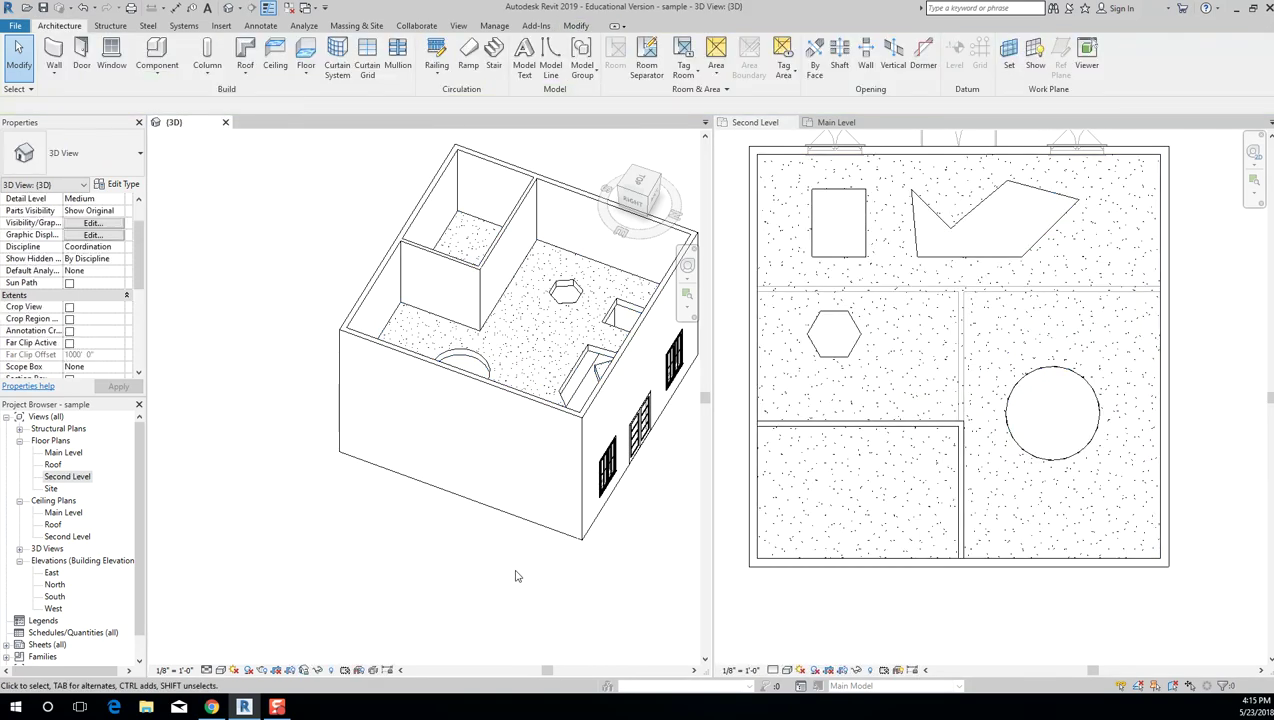
{"action": "scroll", "coordinate": [530, 360], "scroll_direction": "up", "scroll_amount": 2}
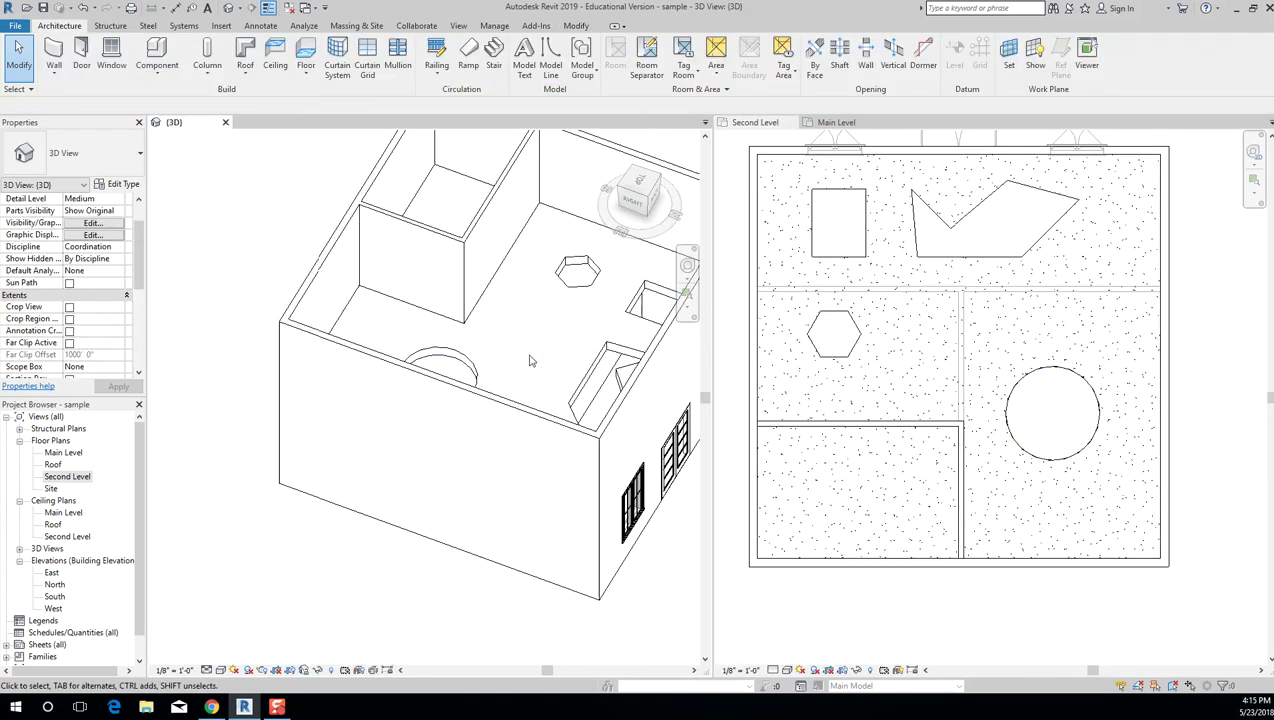
Select the Second Level floor by cycling through the overlapping elements at the exterior wall's inner edge, and clear the selection.
{"action": "left_click", "coordinate": [755, 203]}
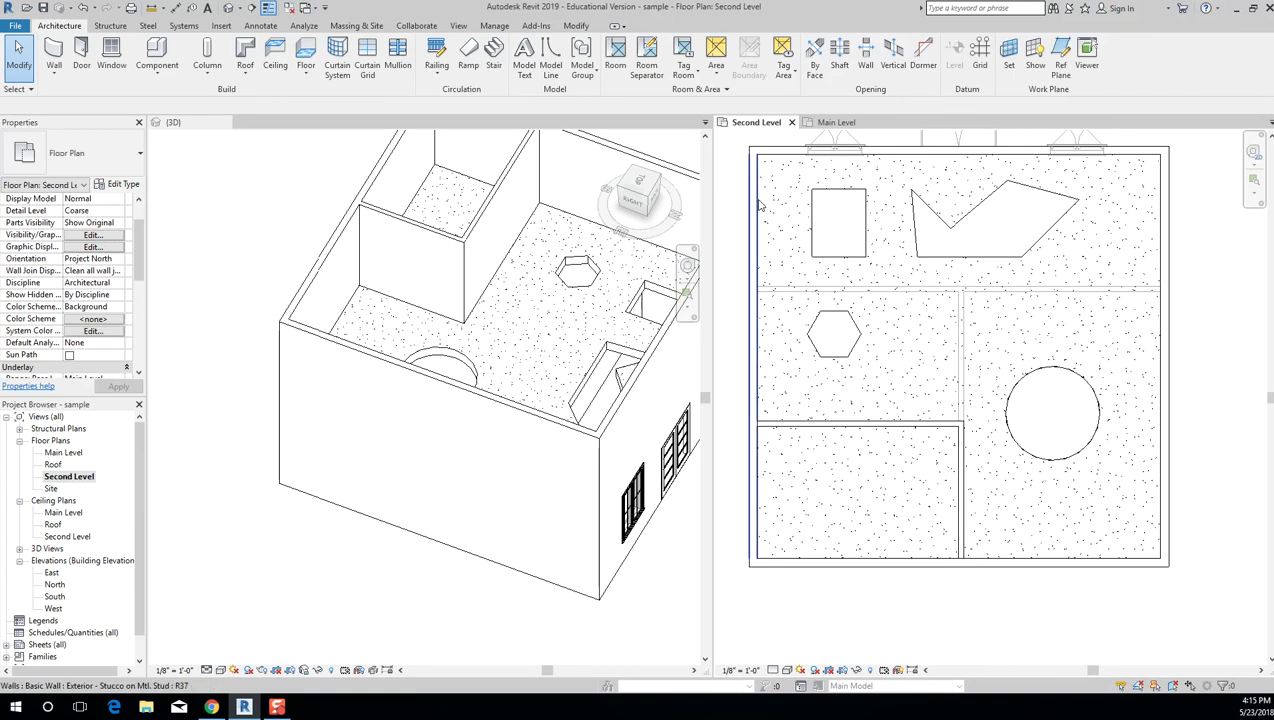
{"action": "key", "text": "Tab"}
{"action": "key", "text": "Tab"}
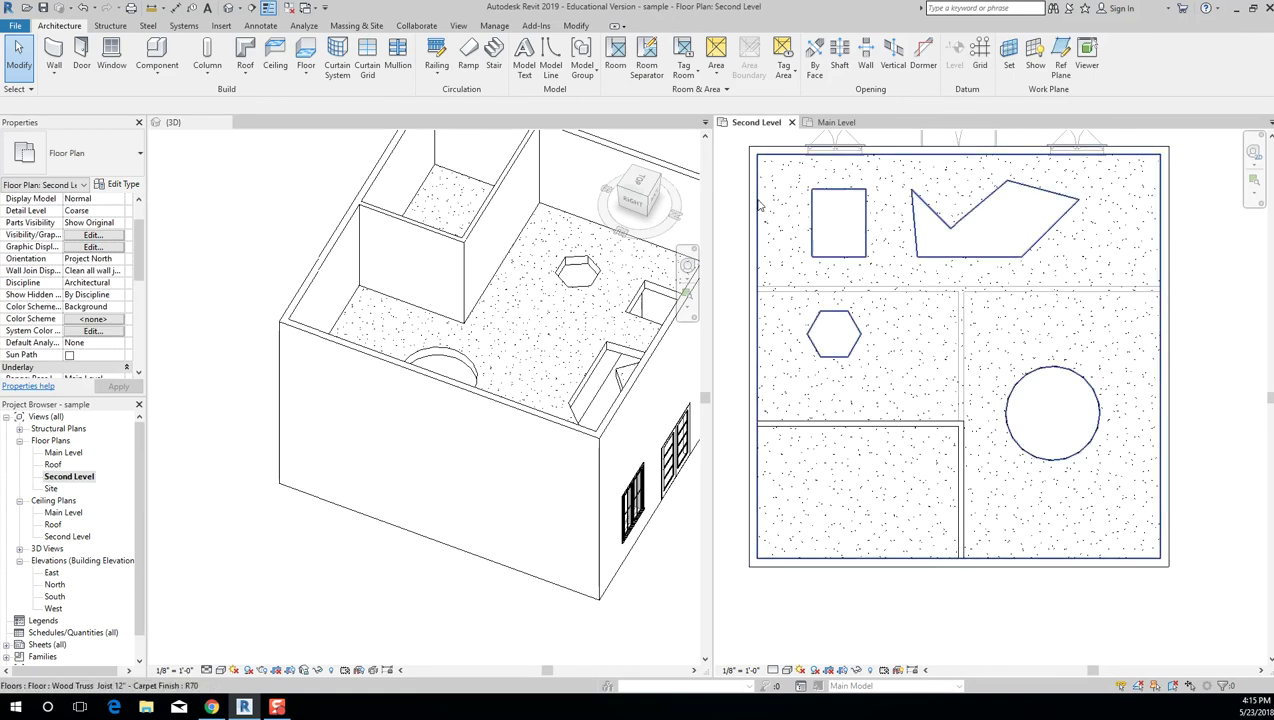
{"action": "left_click", "coordinate": [759, 204]}
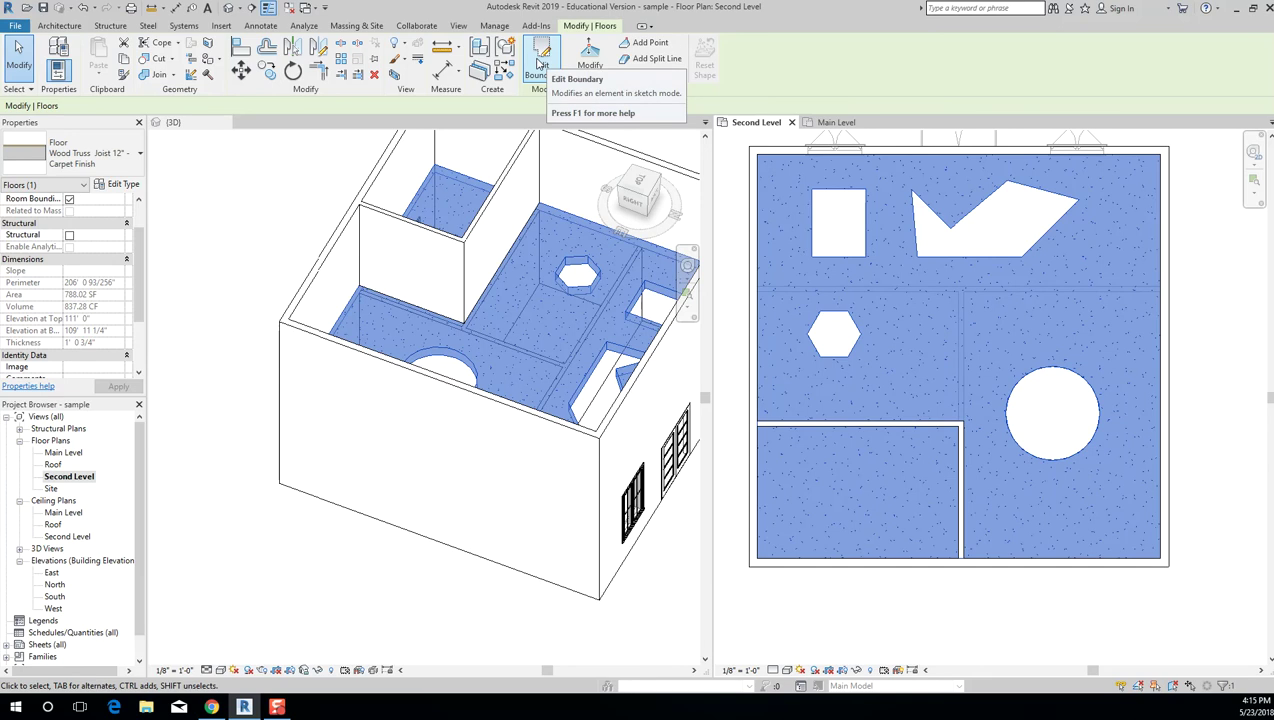
{"action": "left_click", "coordinate": [1178, 218]}
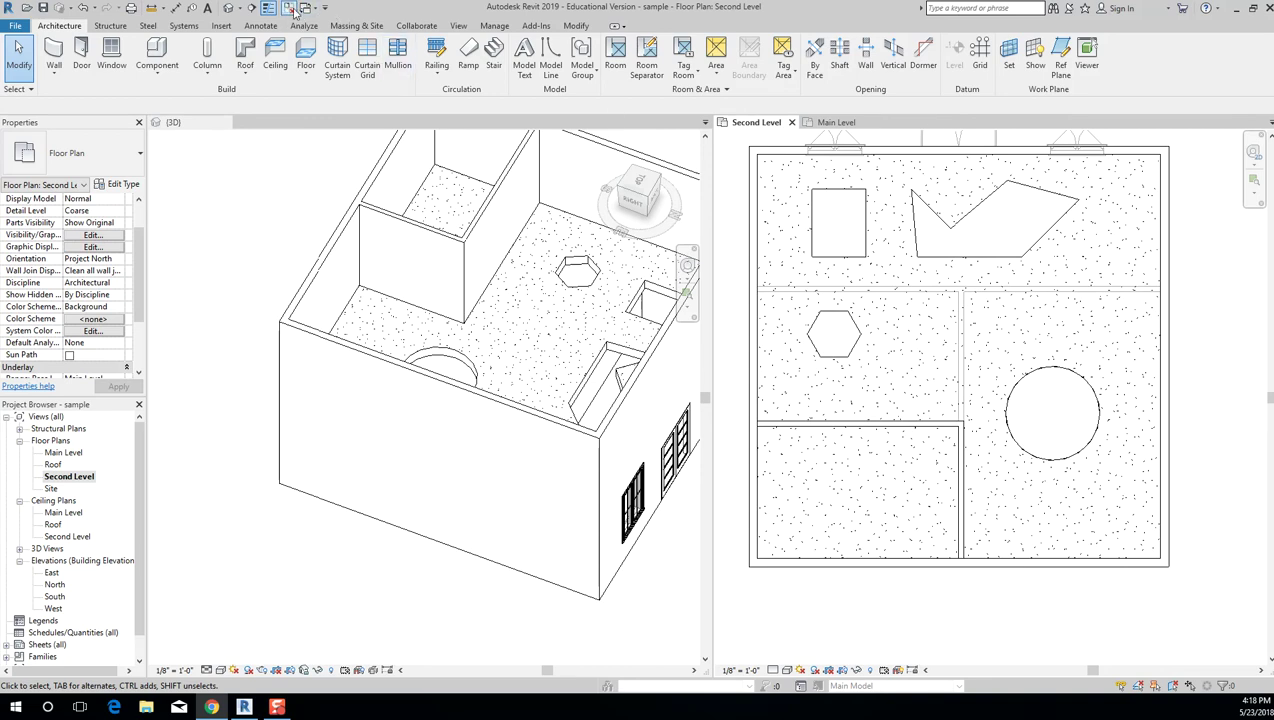
Close the inactive views hidden behind the tiled ones and make the 3D view active.
{"action": "left_click", "coordinate": [291, 9]}
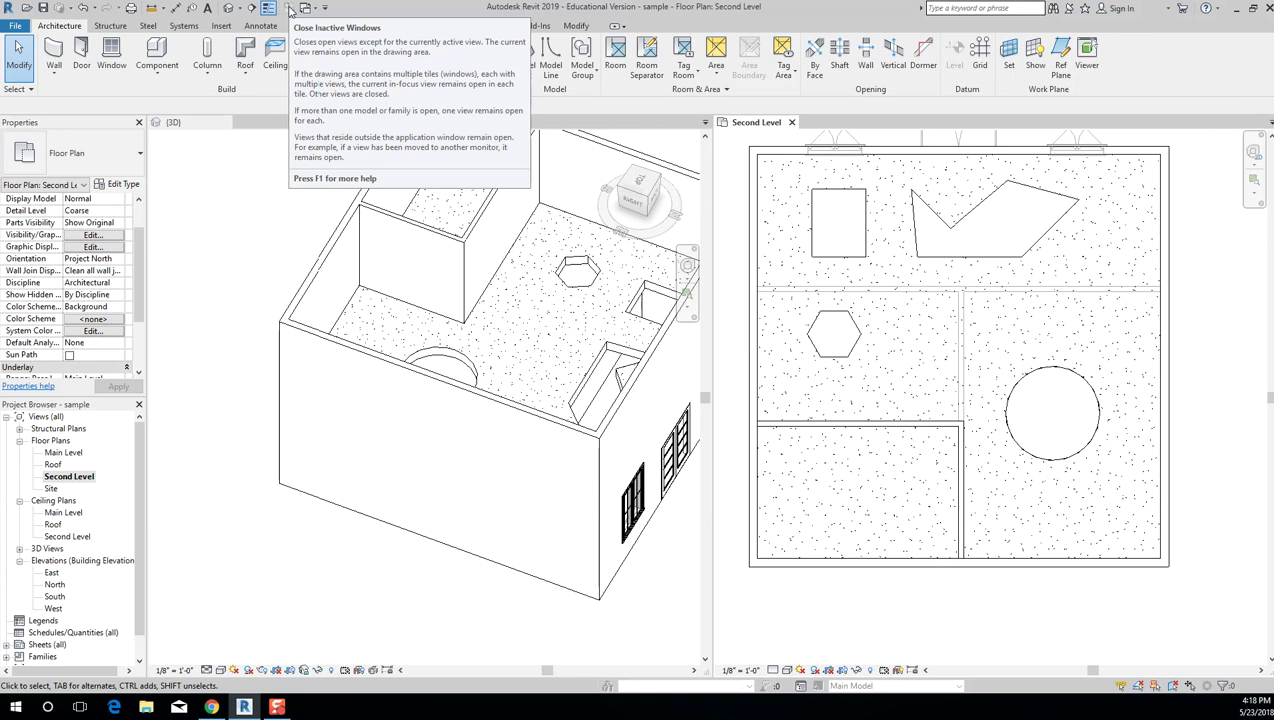
{"action": "left_click", "coordinate": [237, 246]}
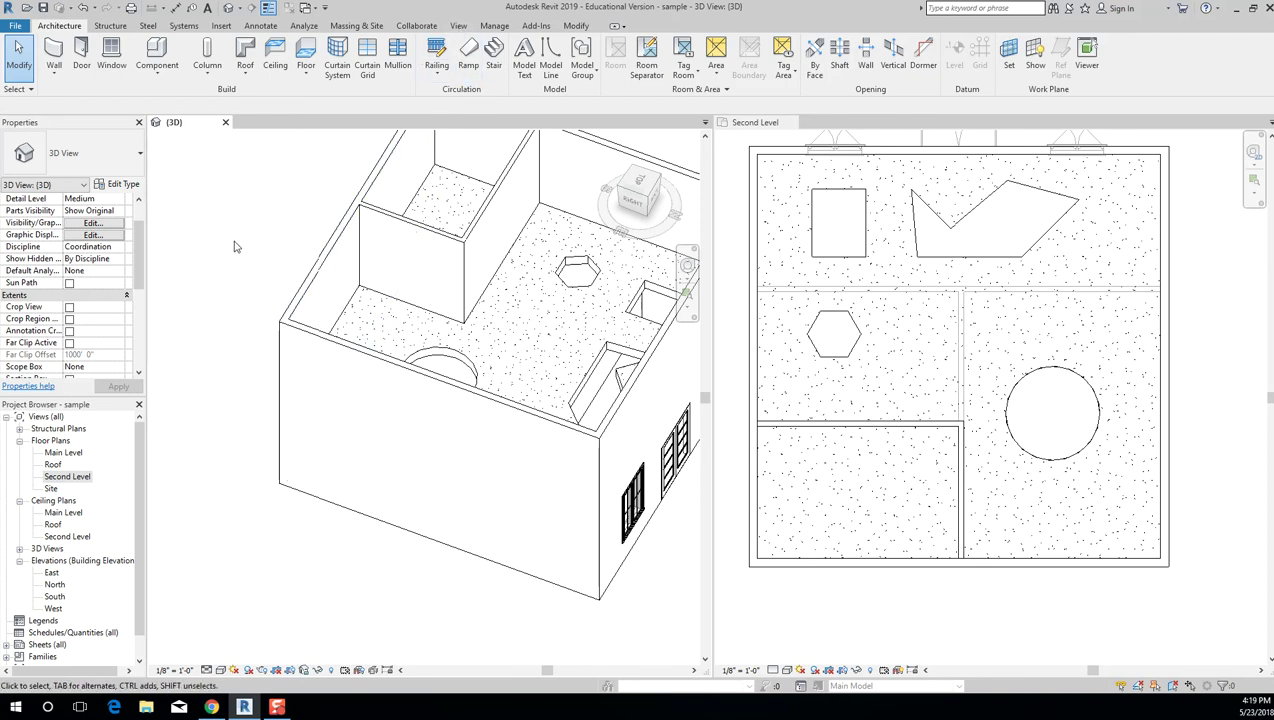
{"action": "left_click", "coordinate": [462, 27]}
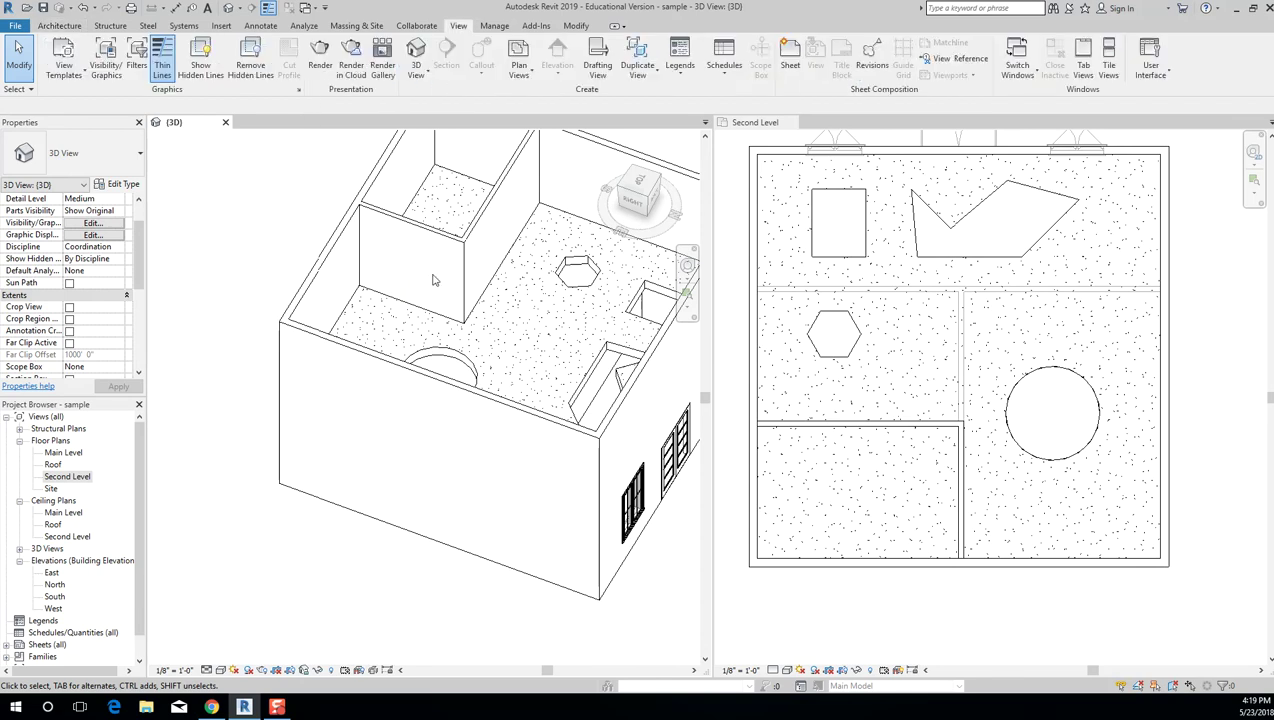